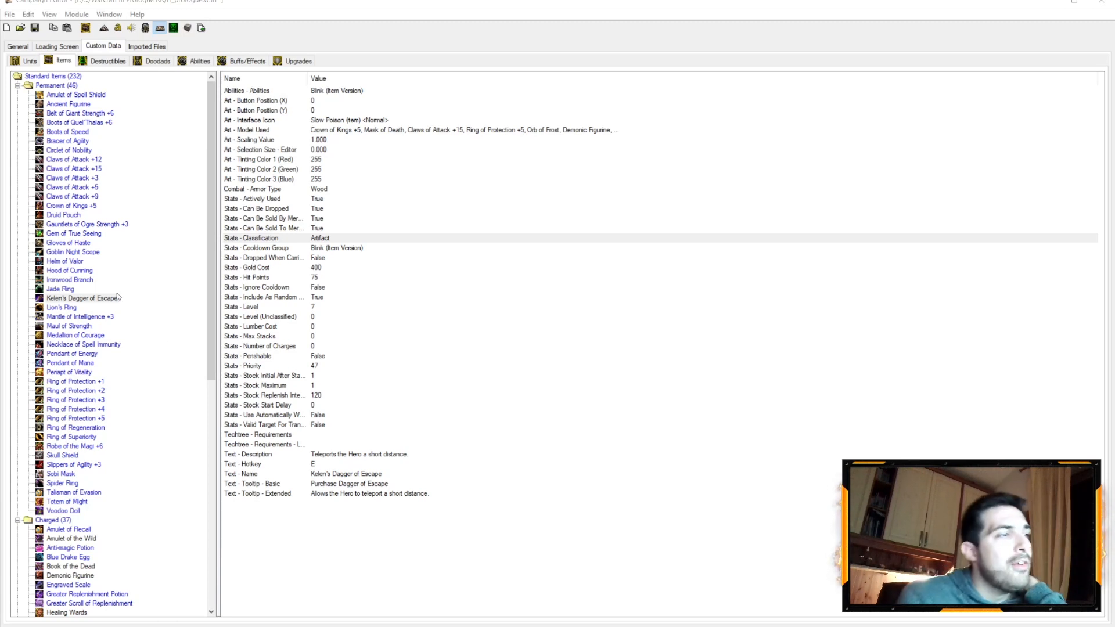
Review the stats of the permanent items Amulet of Spell Shield, Circlet of Nobility and Medallion of Courage
left_click(73, 105)
left_click(80, 95)
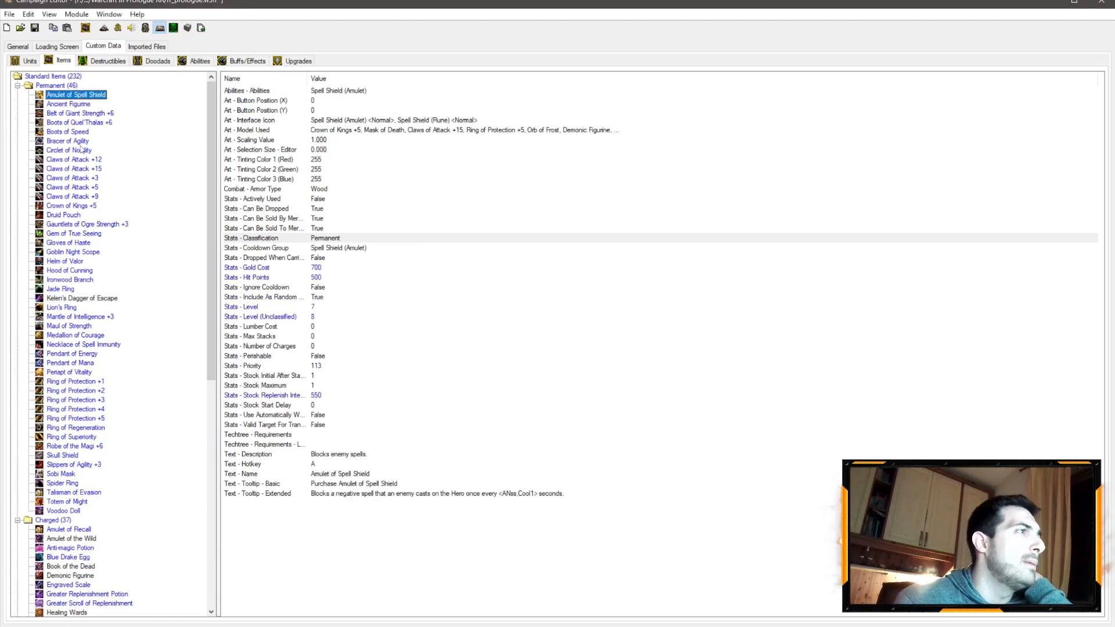
left_click(81, 151)
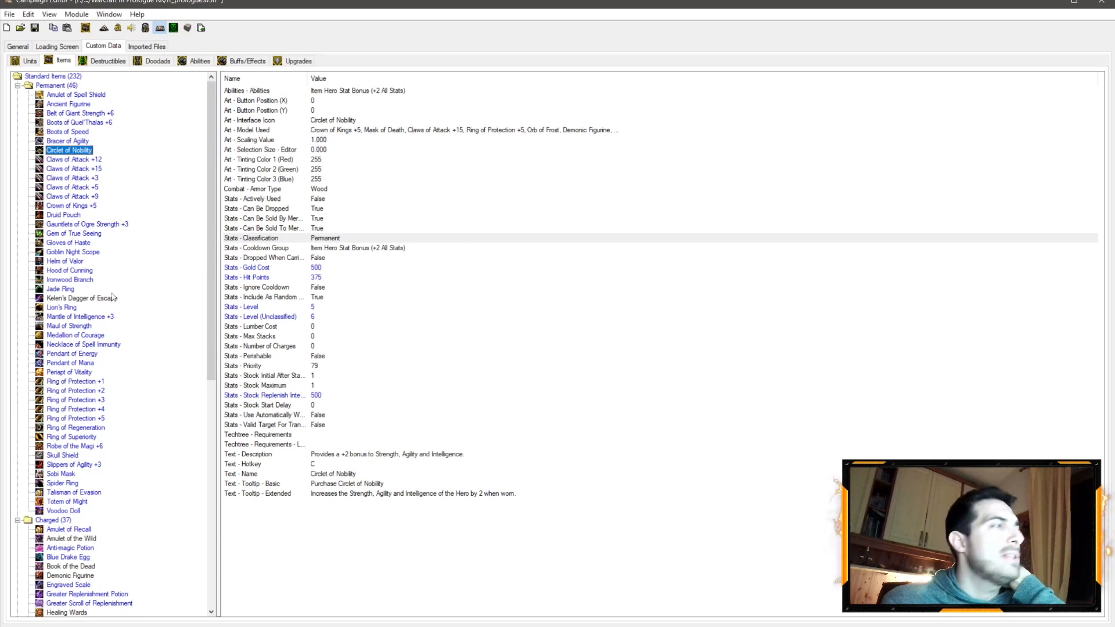
left_click(81, 335)
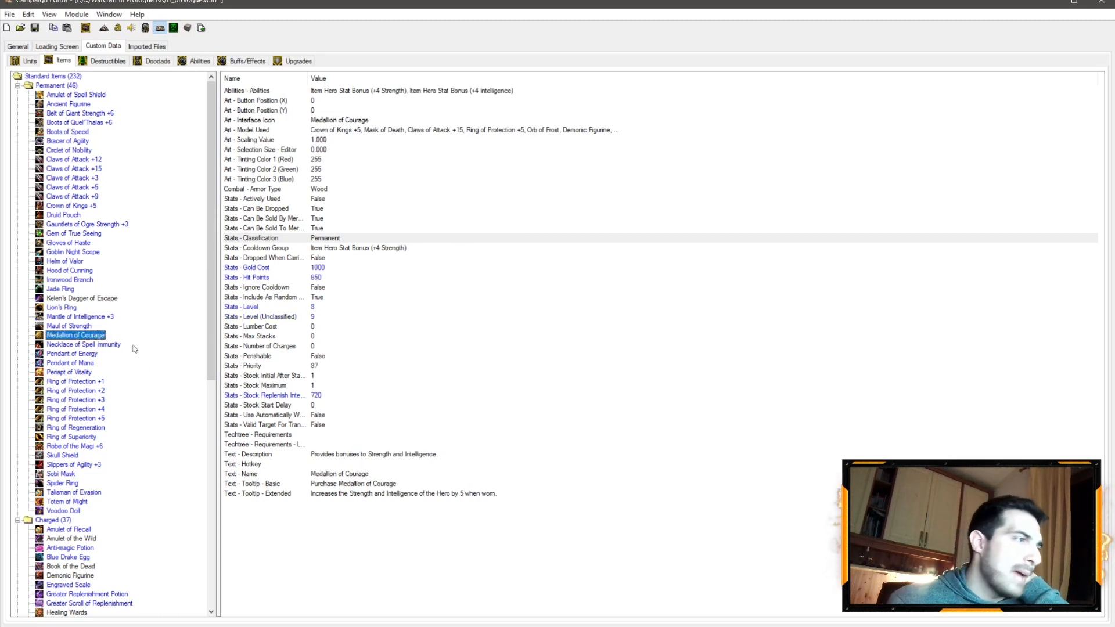
Set the classification of Kelen's Dagger of Escape to Power Up
left_click(73, 300)
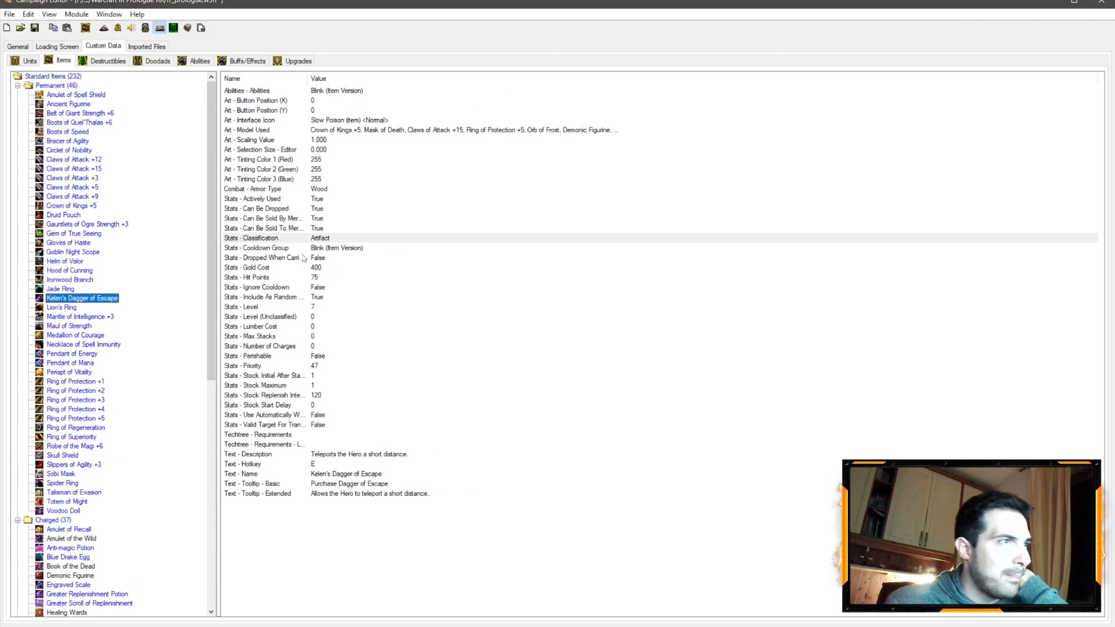
double_click(334, 241)
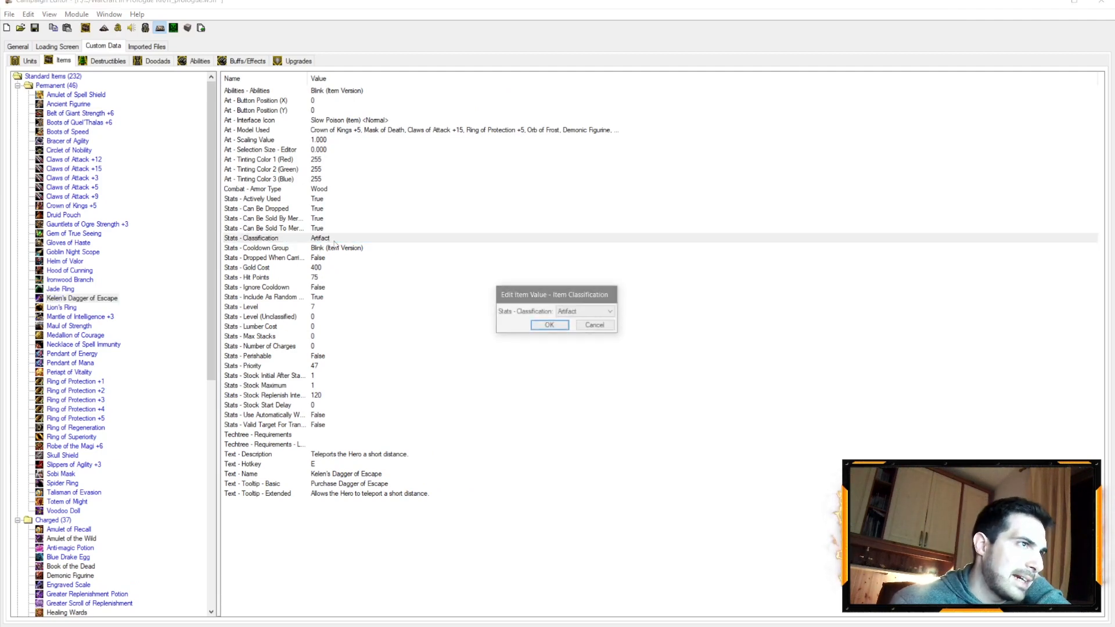
left_click(584, 311)
left_click(575, 335)
left_click(550, 325)
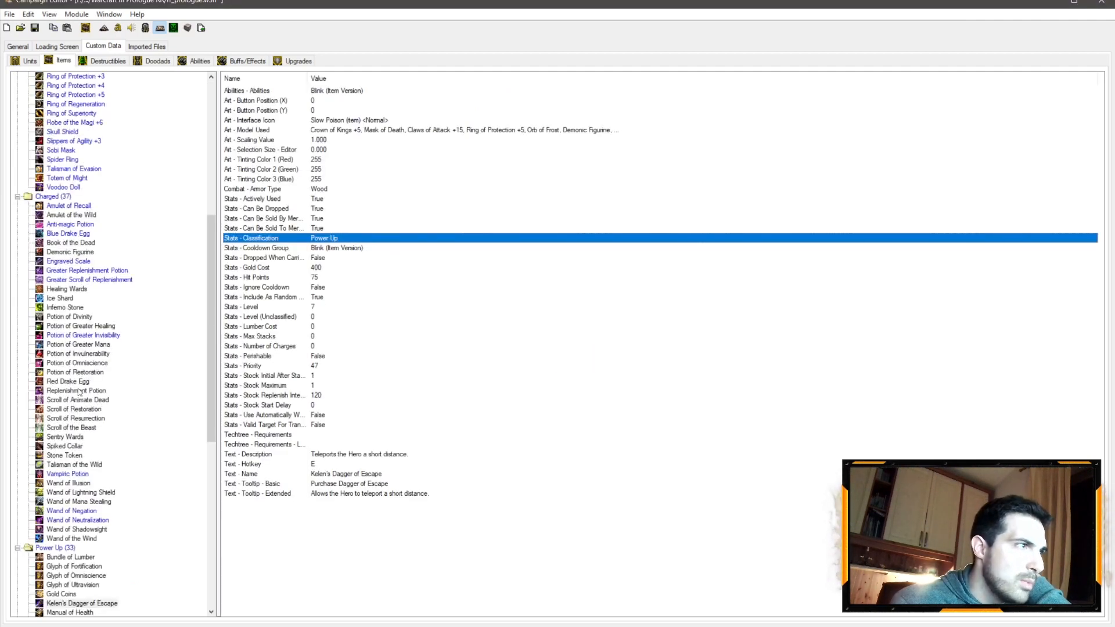
Set the classification of Kelen's Dagger of Escape to Campaign and check the Campaign item list
double_click(344, 242)
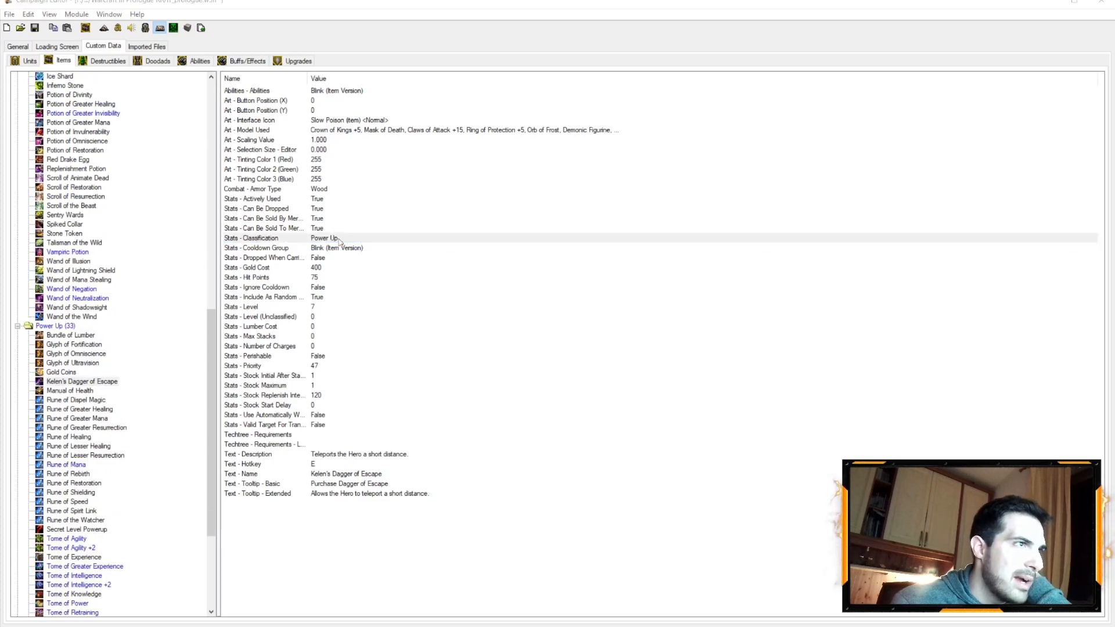
left_click(584, 311)
left_click(597, 360)
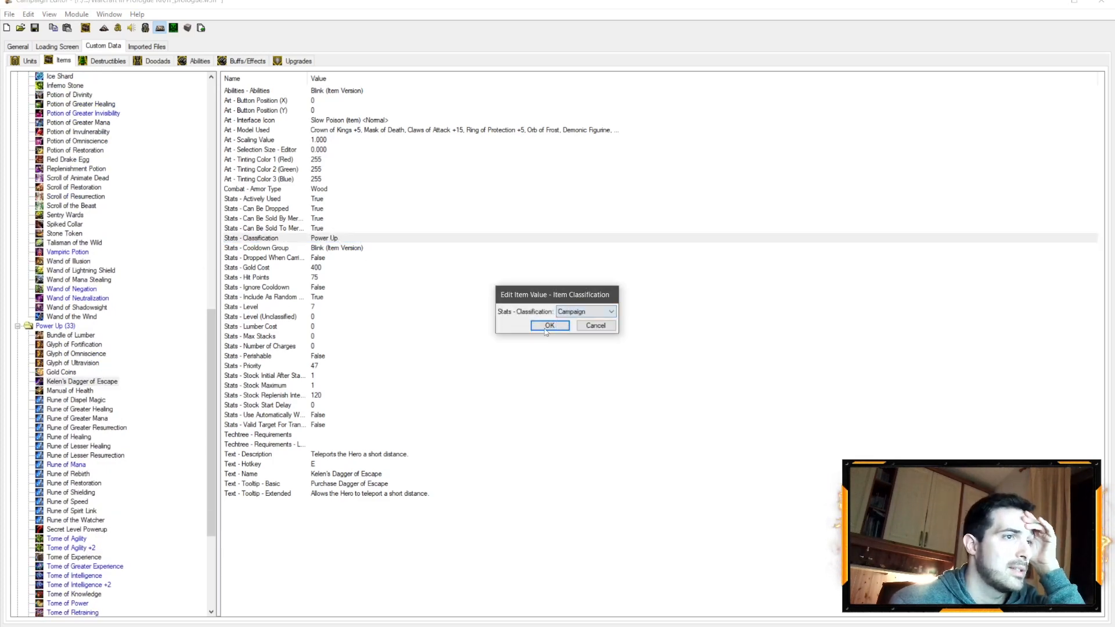
left_click(549, 325)
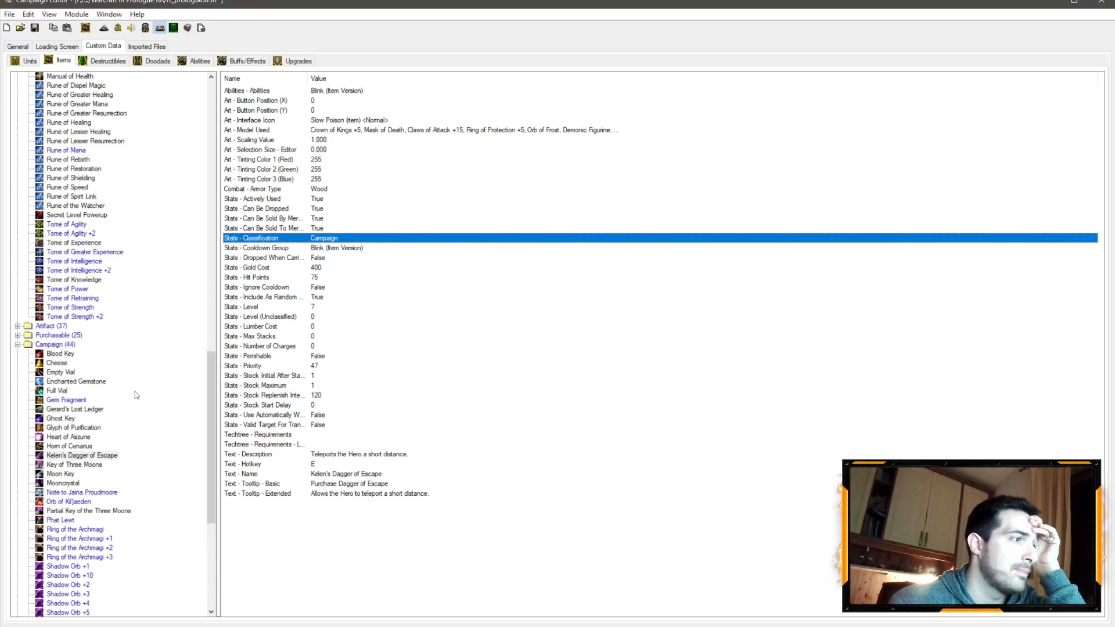
scroll(133, 389, "down", 9)
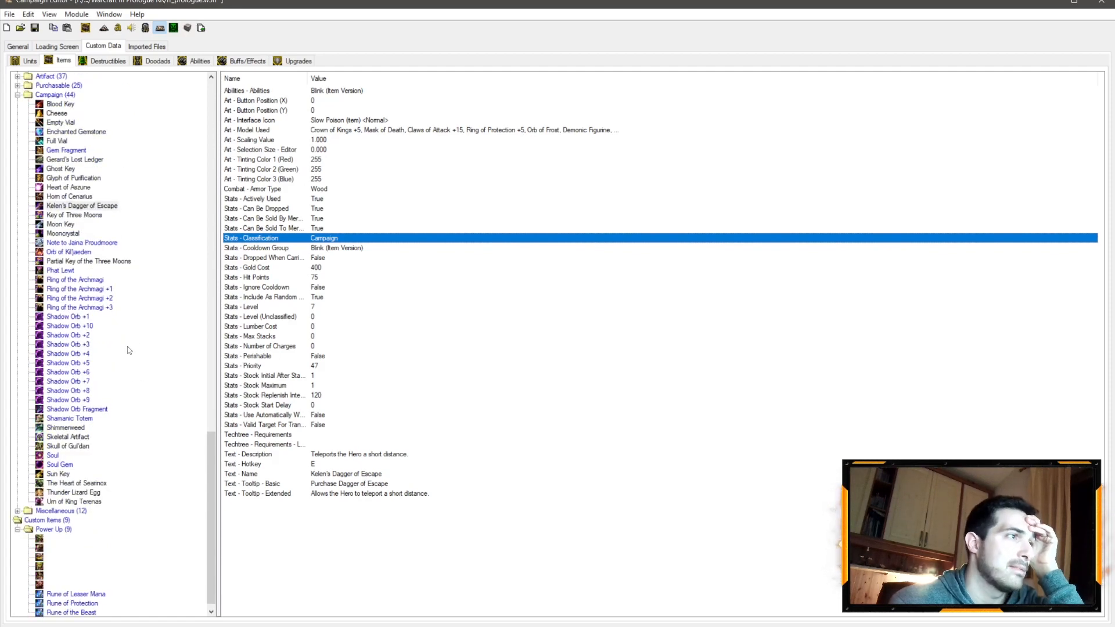
Review the permanent items, checking the stats of Amulet of Spell Shield, Belt of Giant Strength +6 and Claws of Attack +9
scroll(128, 346, "up", 20)
scroll(100, 327, "up", 19)
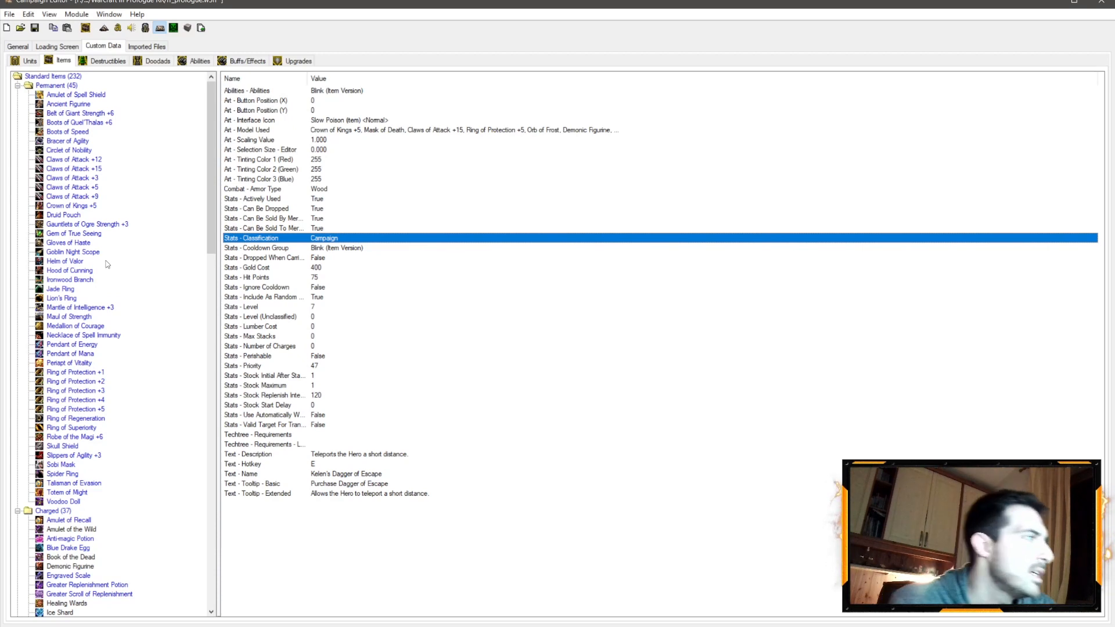
scroll(107, 284, "down", 6)
scroll(117, 303, "up", 5)
left_click(116, 301)
scroll(117, 290, "up", 1)
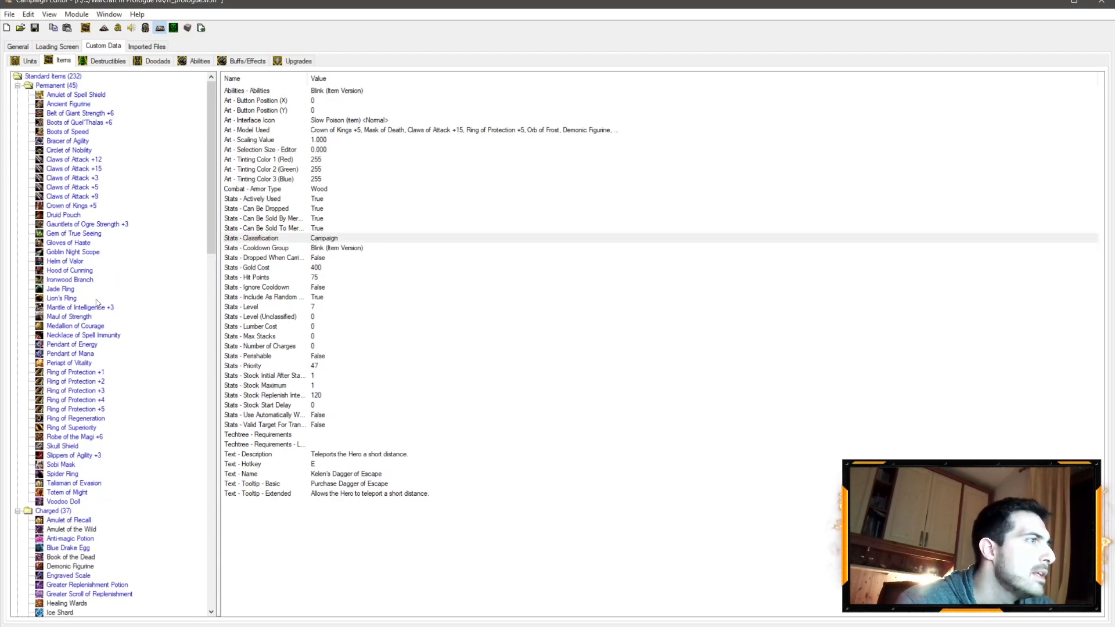
left_click(97, 96)
left_click(94, 115)
left_click(91, 197)
Examine the charged items Wand of Shadowsight, Wand of Negation and Vampiric Potion, including the potion's classification
scroll(122, 296, "down", 11)
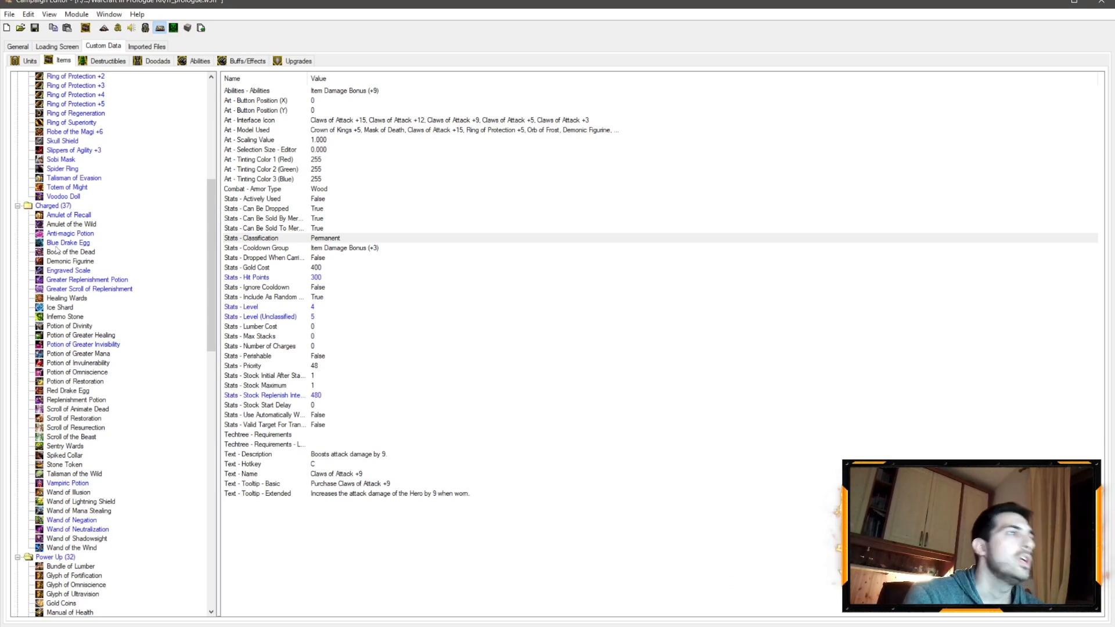
scroll(111, 261, "down", 4)
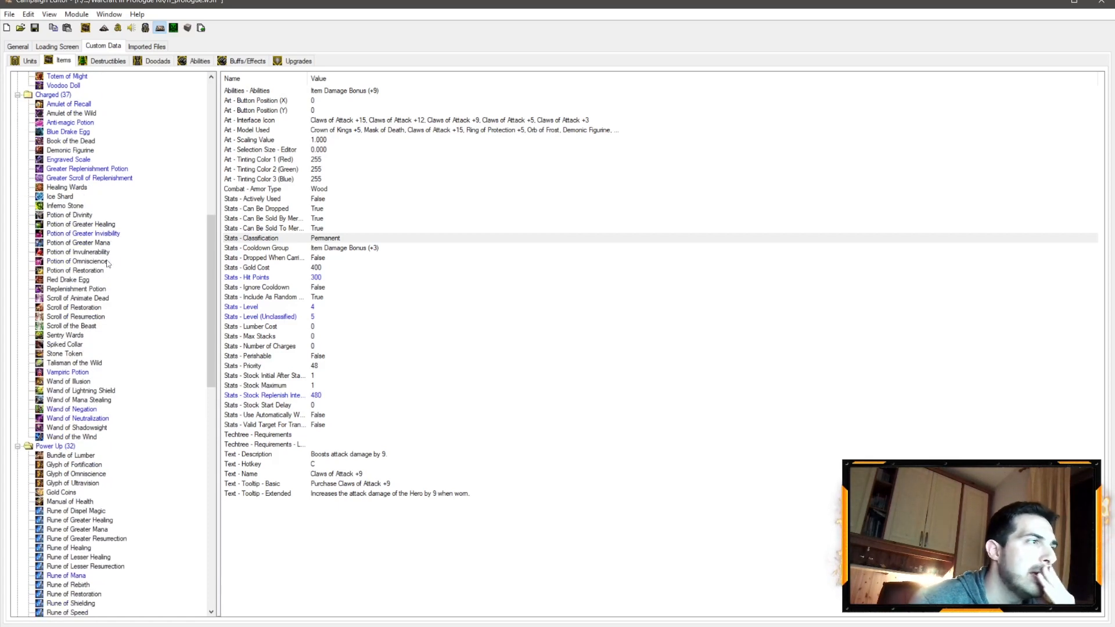
left_click(77, 376)
left_click(87, 428)
left_click(88, 409)
left_click(79, 374)
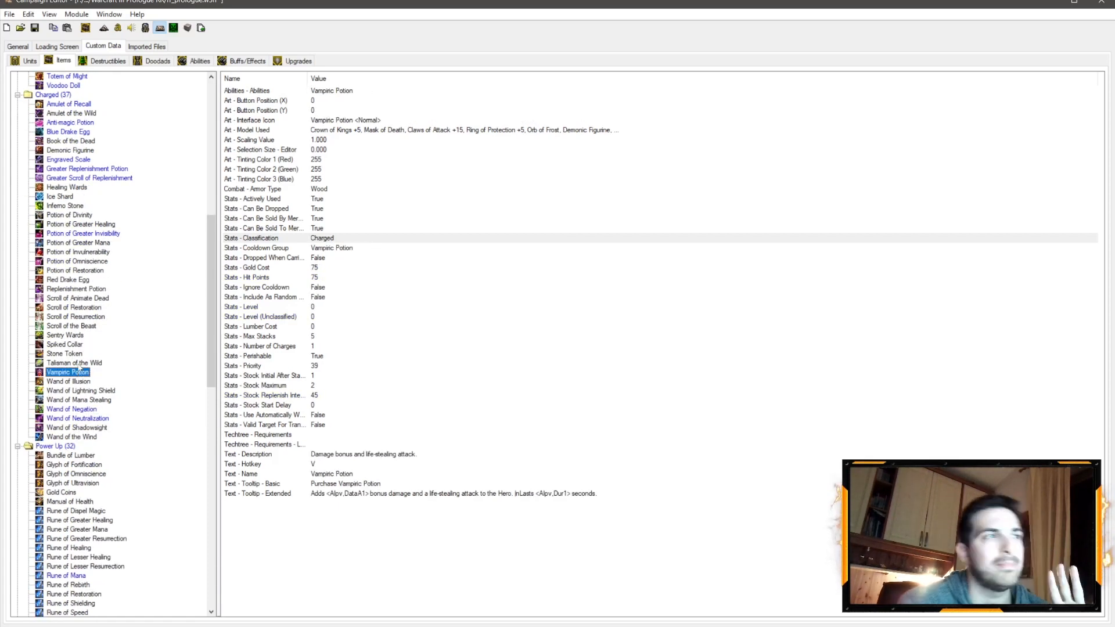
left_click(313, 180)
left_click(311, 239)
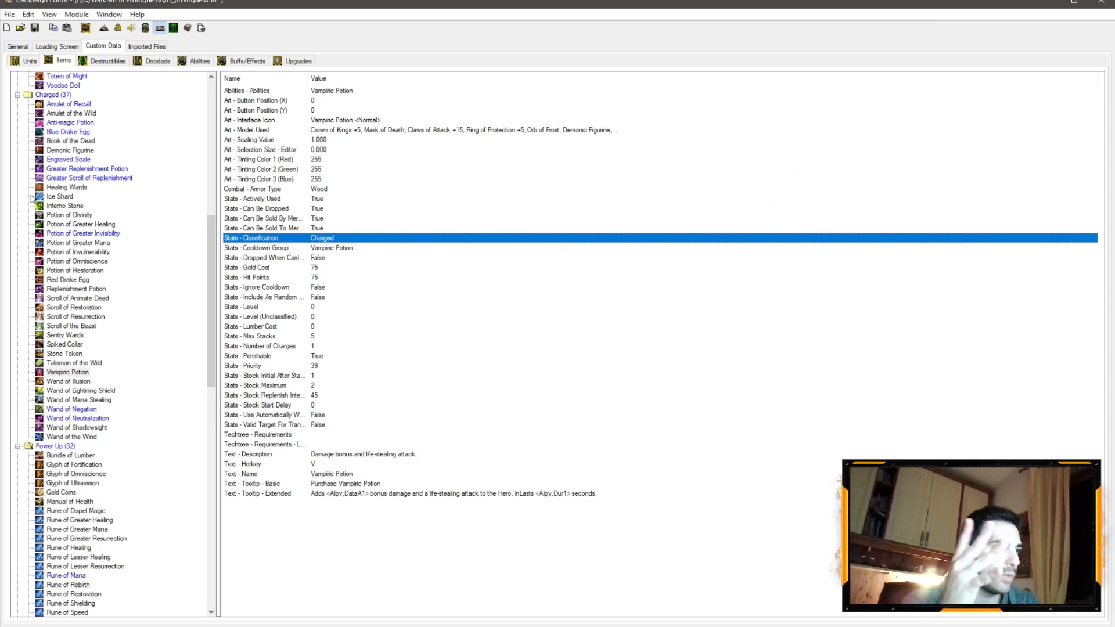
Collapse the Campaign category and look through the Purchasable, Charged and Power Up item lists
scroll(34, 201, "down", 20)
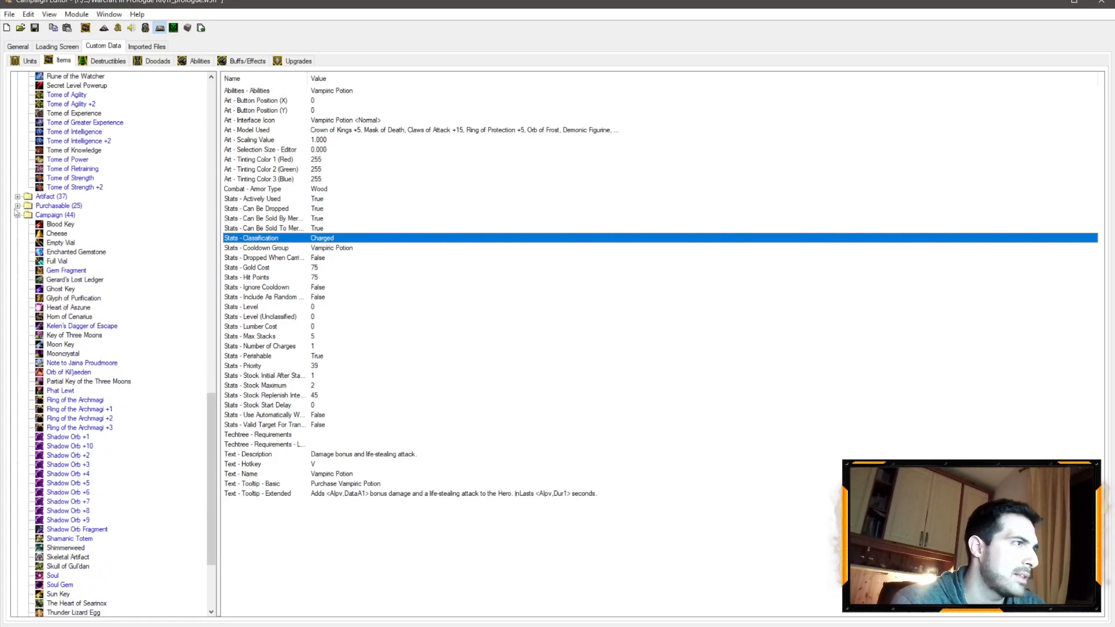
left_click(17, 215)
left_click(17, 483)
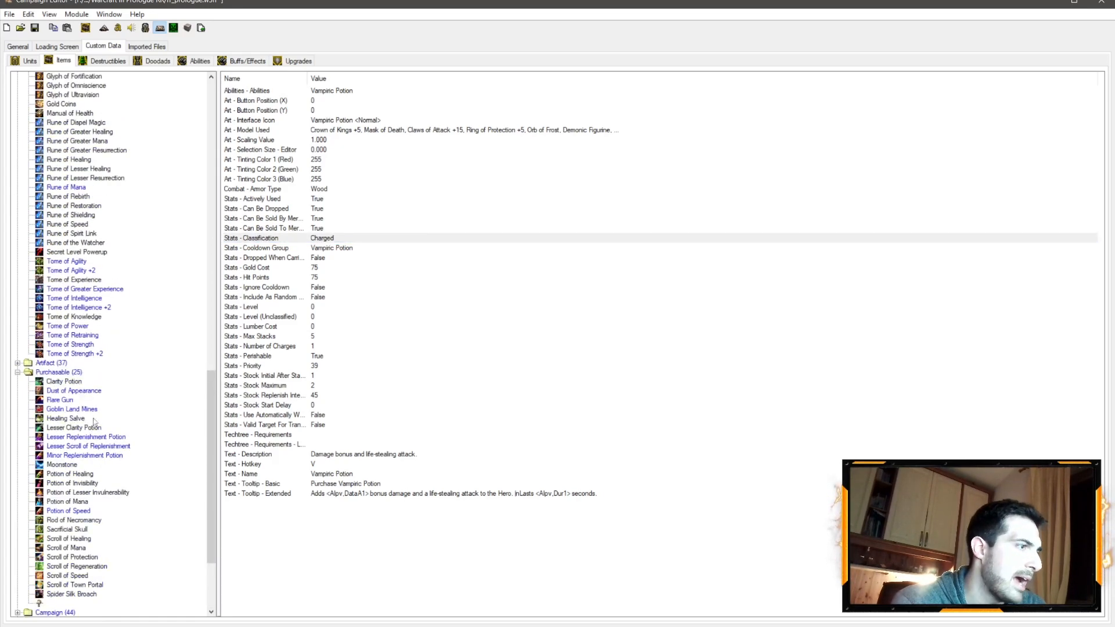
scroll(110, 135, "up", 15)
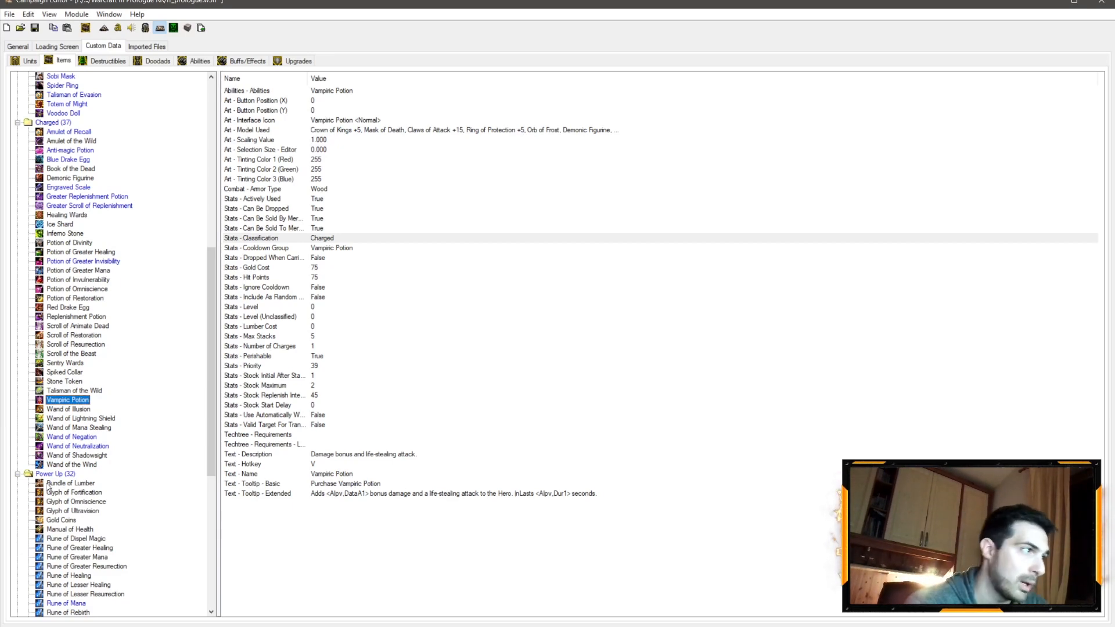
scroll(145, 398, "down", 10)
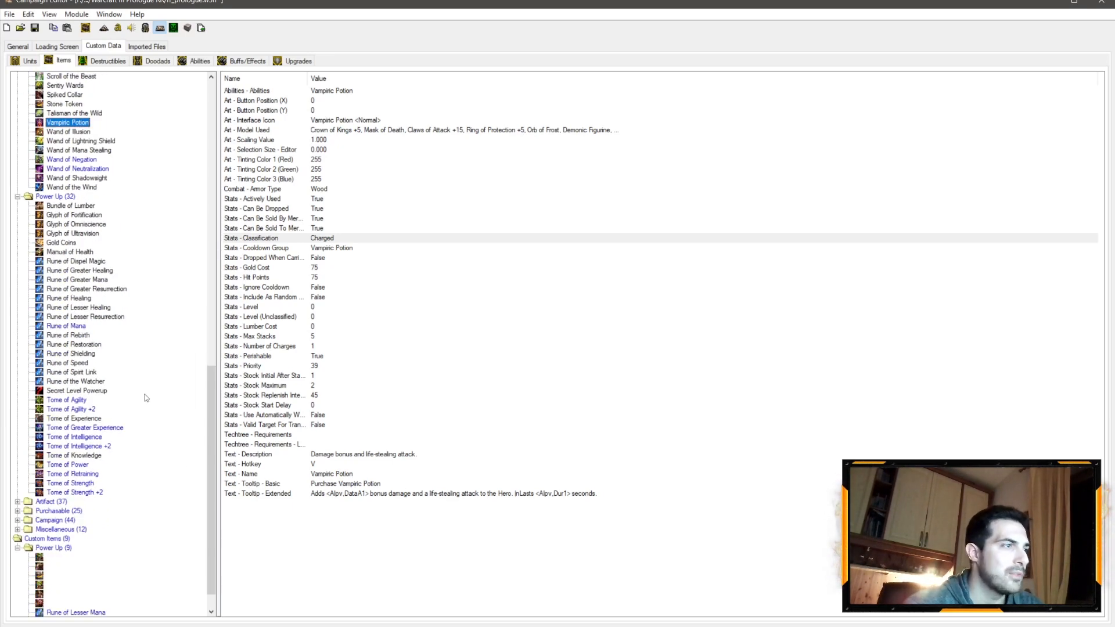
Inspect the Tome of Agility's interface icon setting and close it without changes
left_click(86, 402)
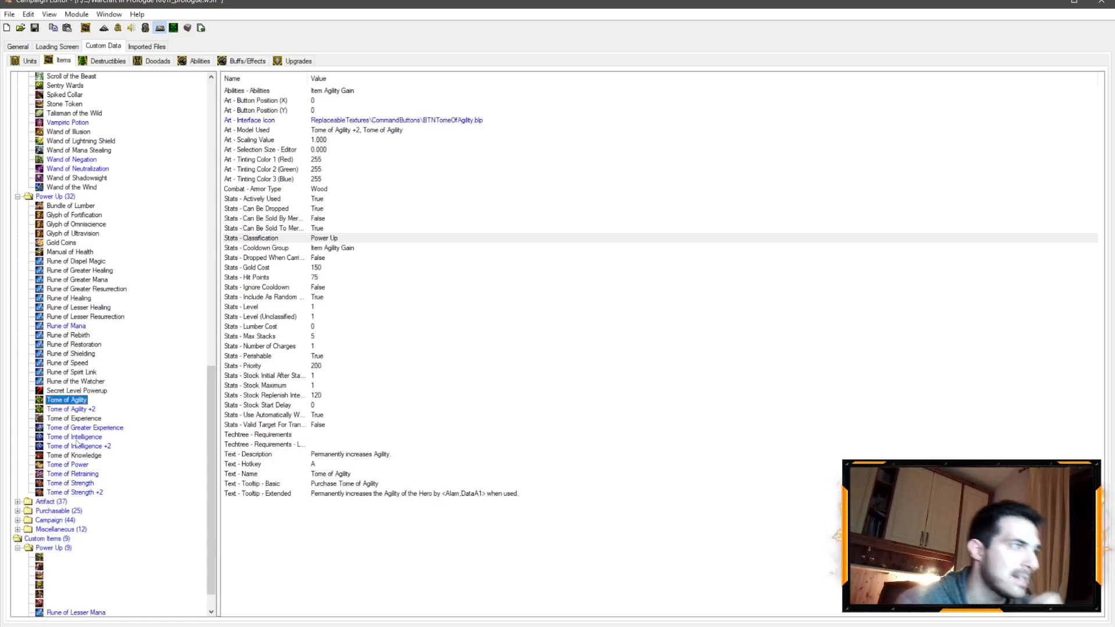
double_click(340, 124)
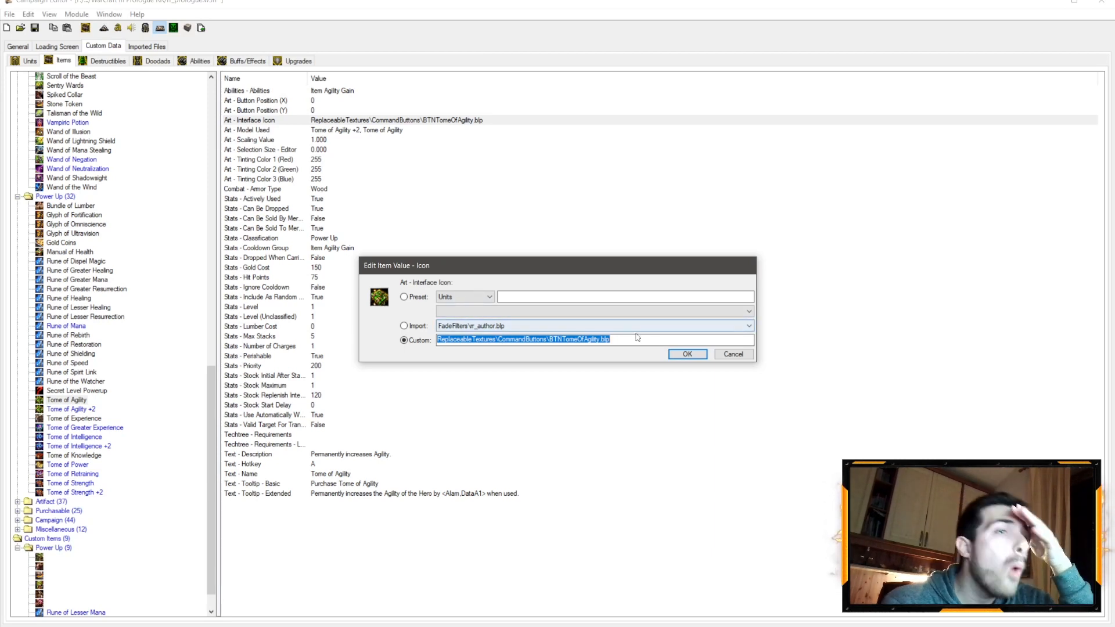
left_click(733, 354)
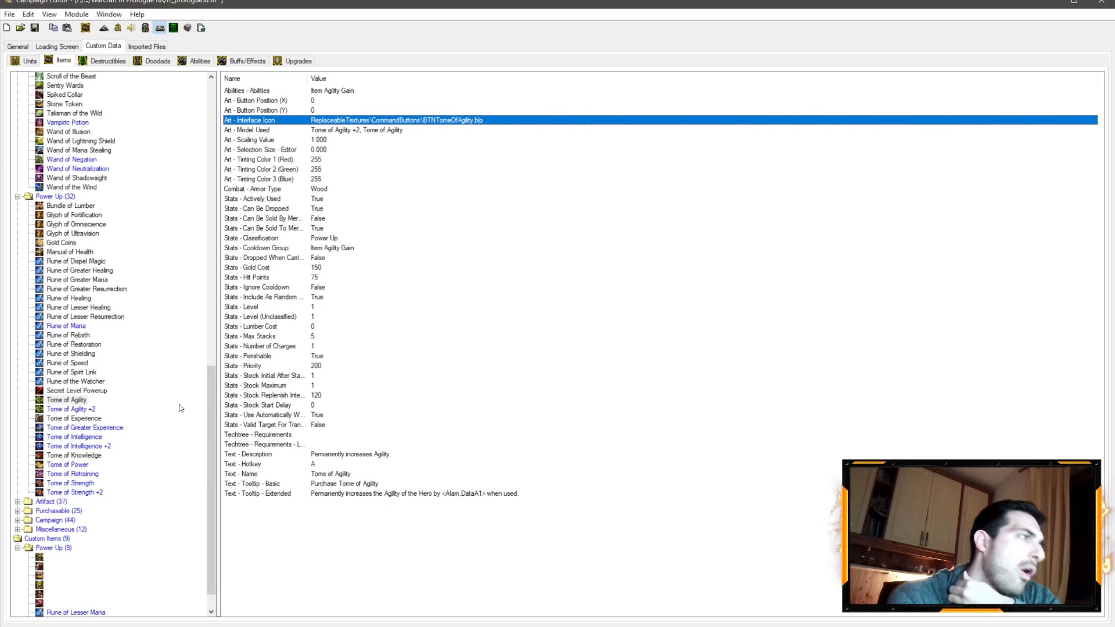
Open the Tome of Agility's model setting, check its preview in the World Editor main window, and return to the Campaign Editor
double_click(378, 130)
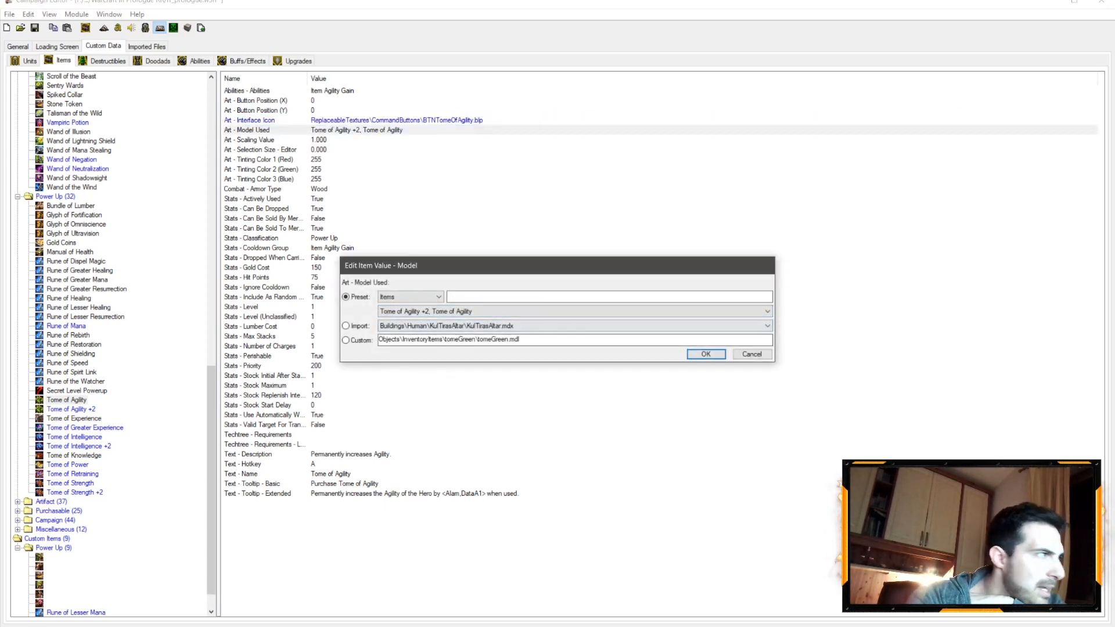
left_click(146, 610)
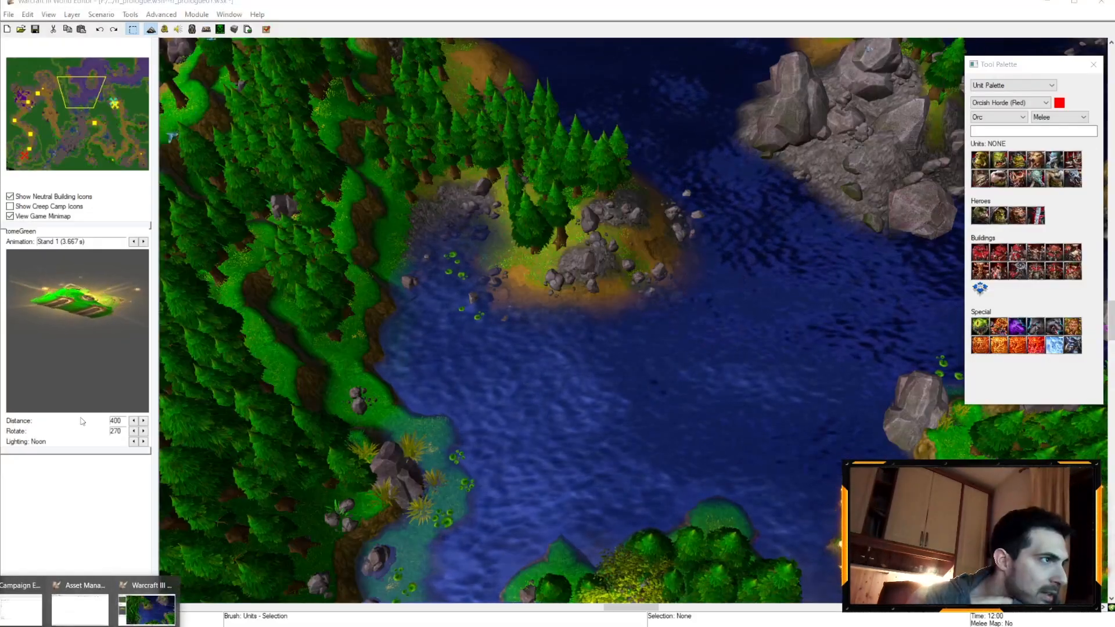
key("F4")
left_click(21, 610)
left_click(706, 355)
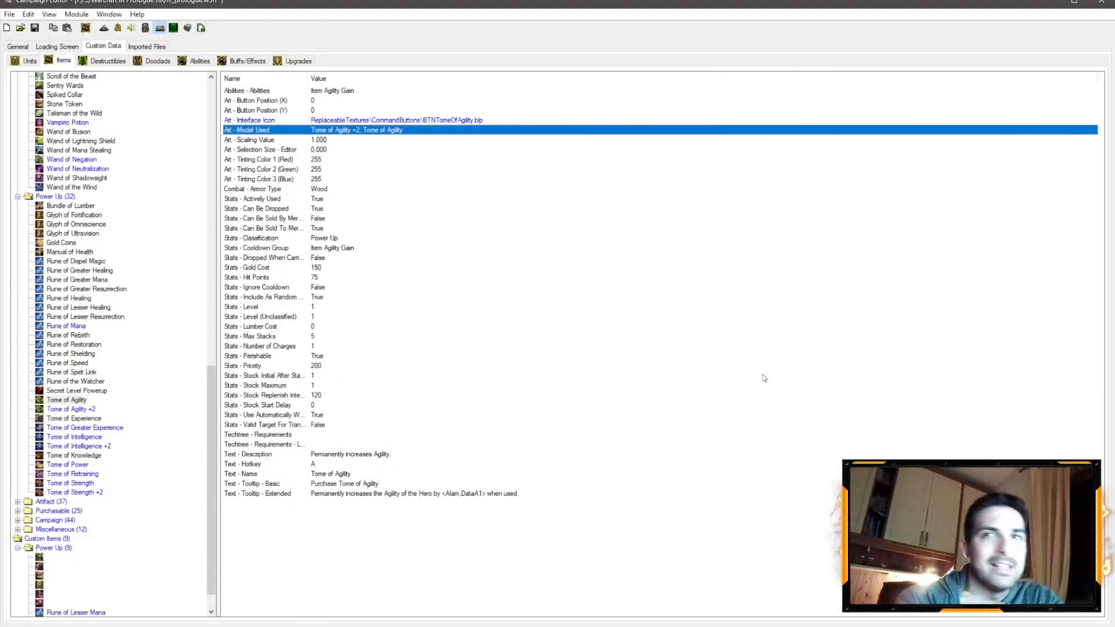
left_click(460, 357)
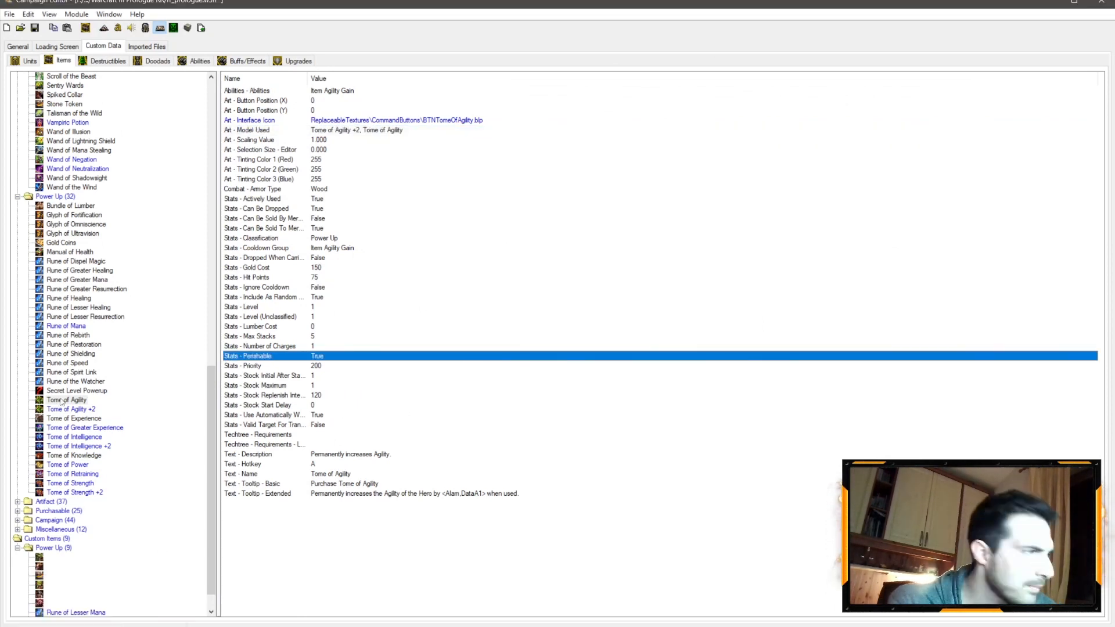
Collapse the Power Up and Permanent categories under the standard items
scroll(116, 418, "up", 7)
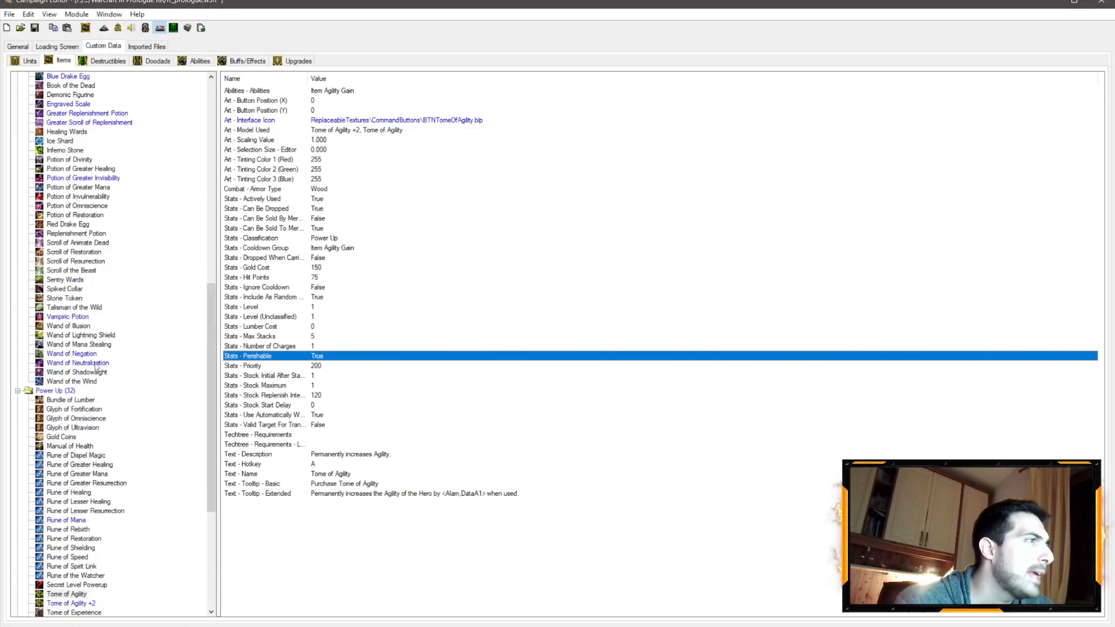
left_click(19, 391)
scroll(24, 361, "up", 14)
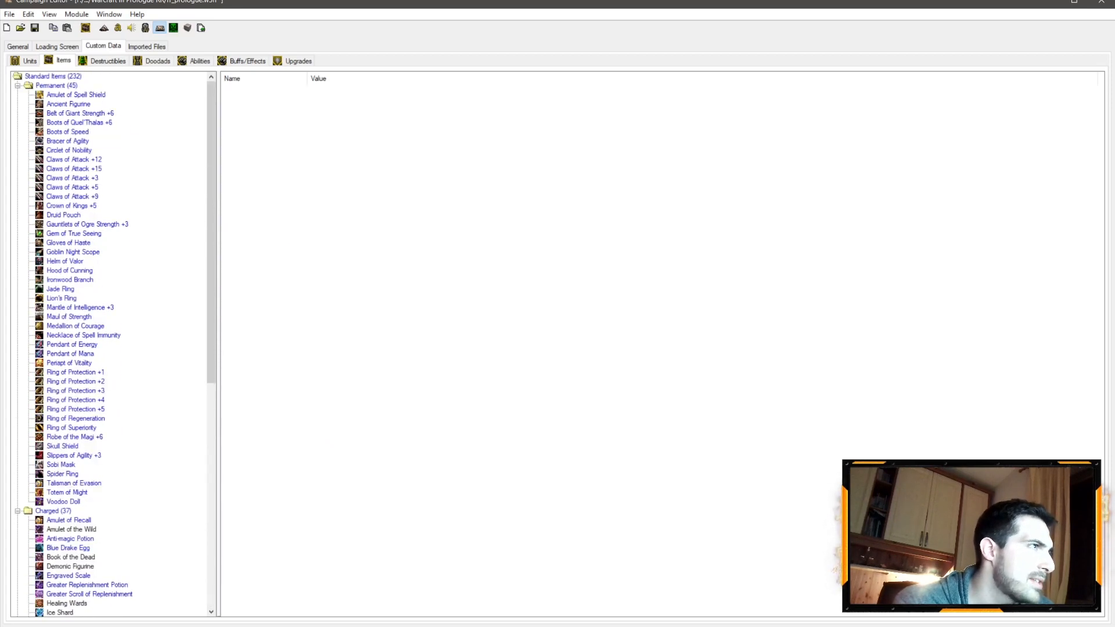
left_click(18, 86)
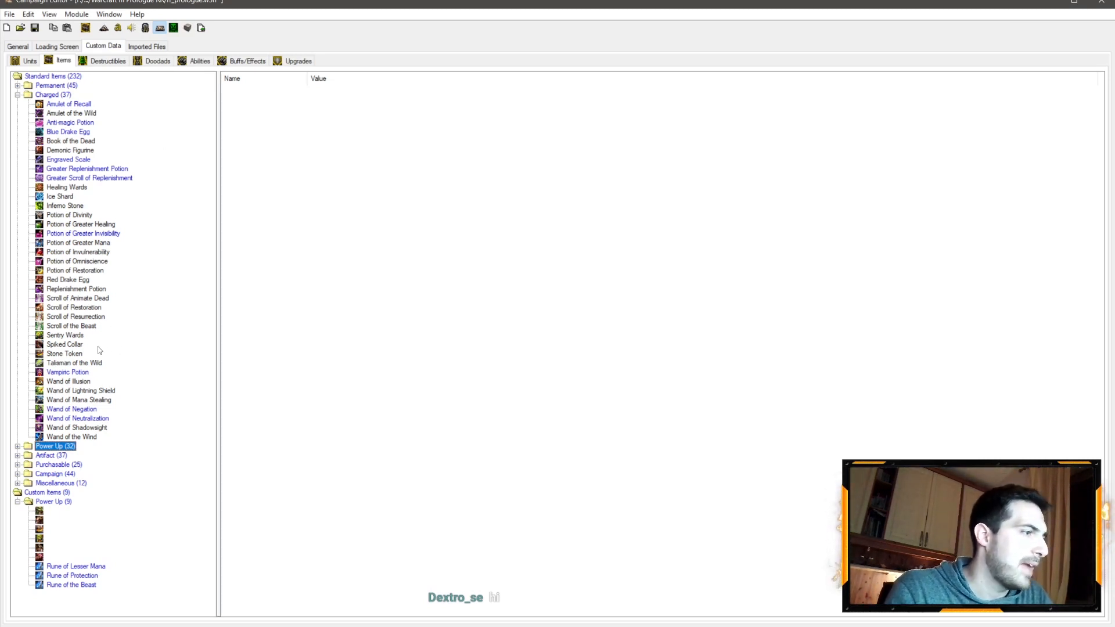
Inspect an unnamed codex scroll among the custom Power Up items, switching raw data display on and off again
left_click(42, 518)
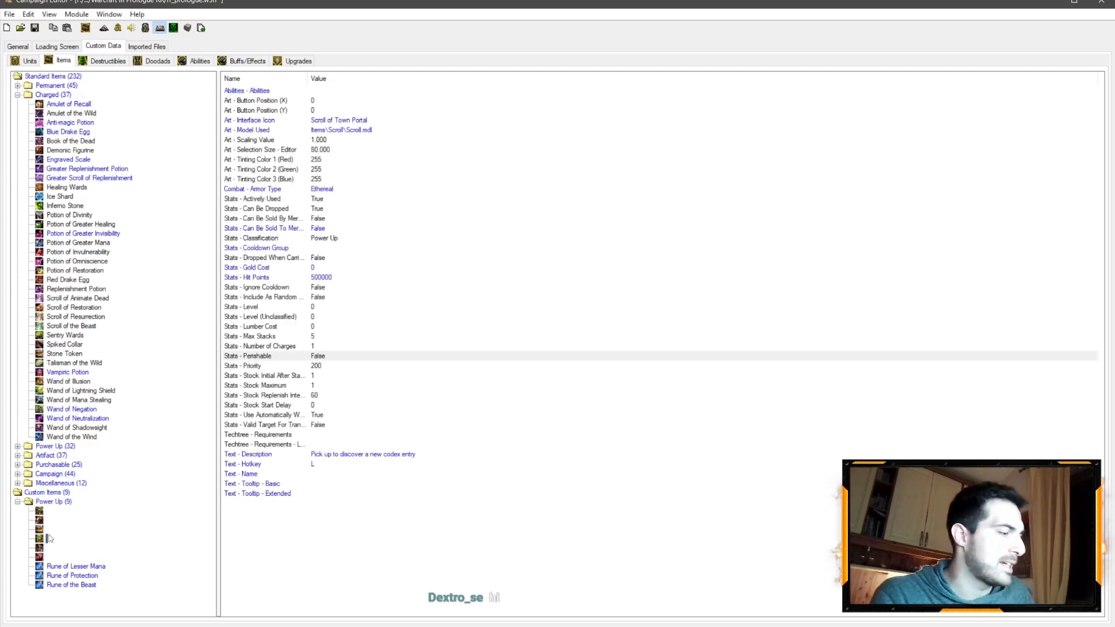
key("ctrl+d")
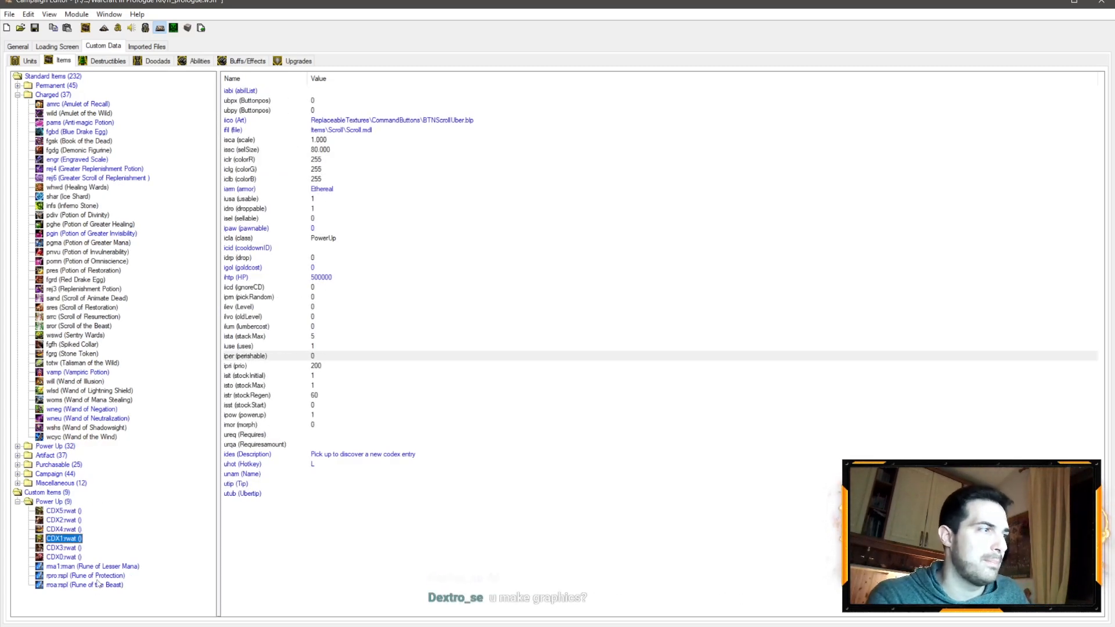
key("ctrl+d")
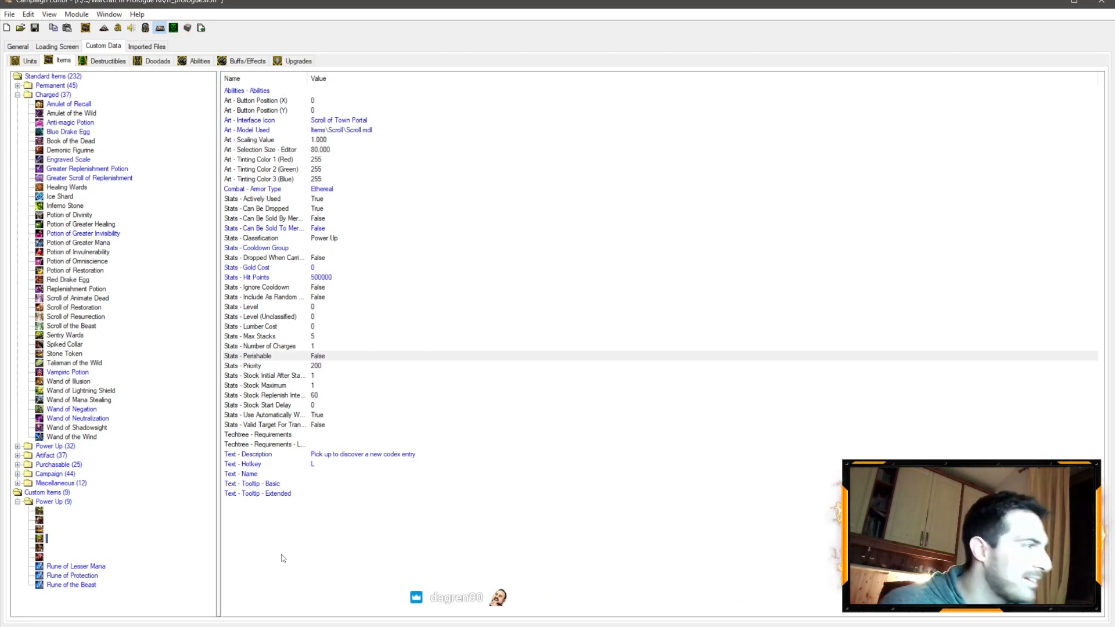
Review the stats of the charged items Greater Scroll of Replenishment, Talisman of the Wild and Amulet of Recall
left_click(123, 177)
left_click(81, 363)
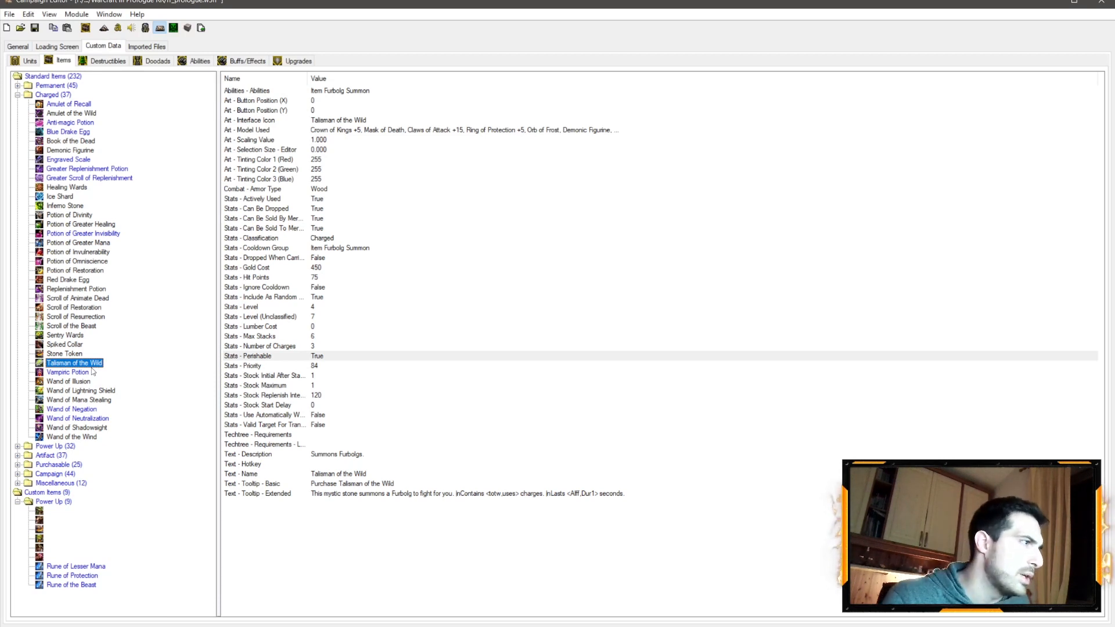
left_click(84, 105)
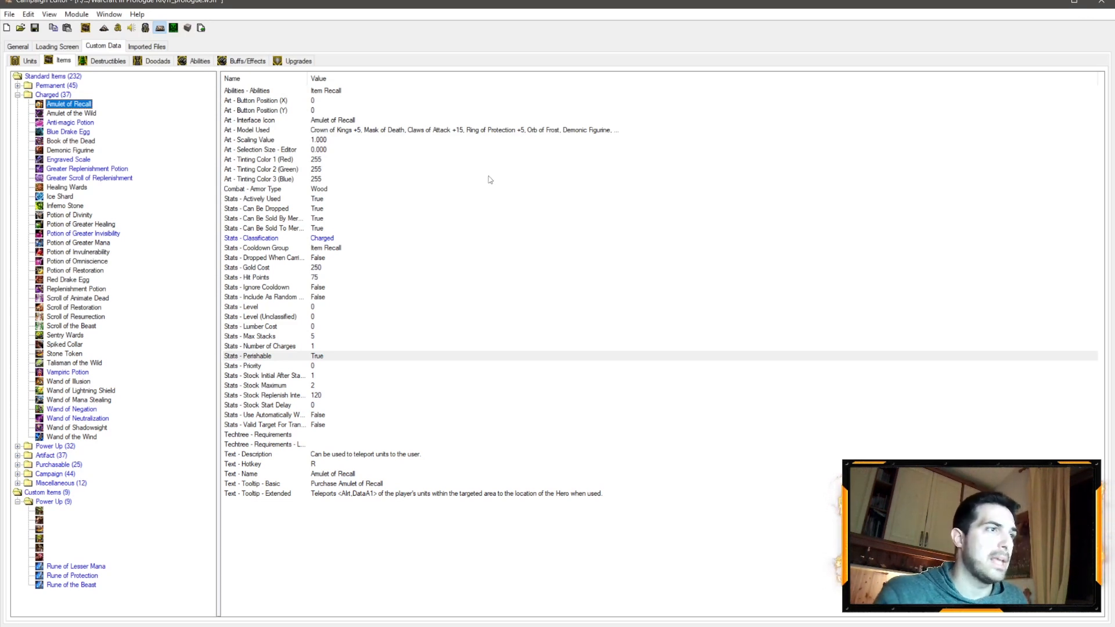
Set the Amulet of Recall's Level to 5 and its Level (Unclassified) to 6
left_click(313, 308)
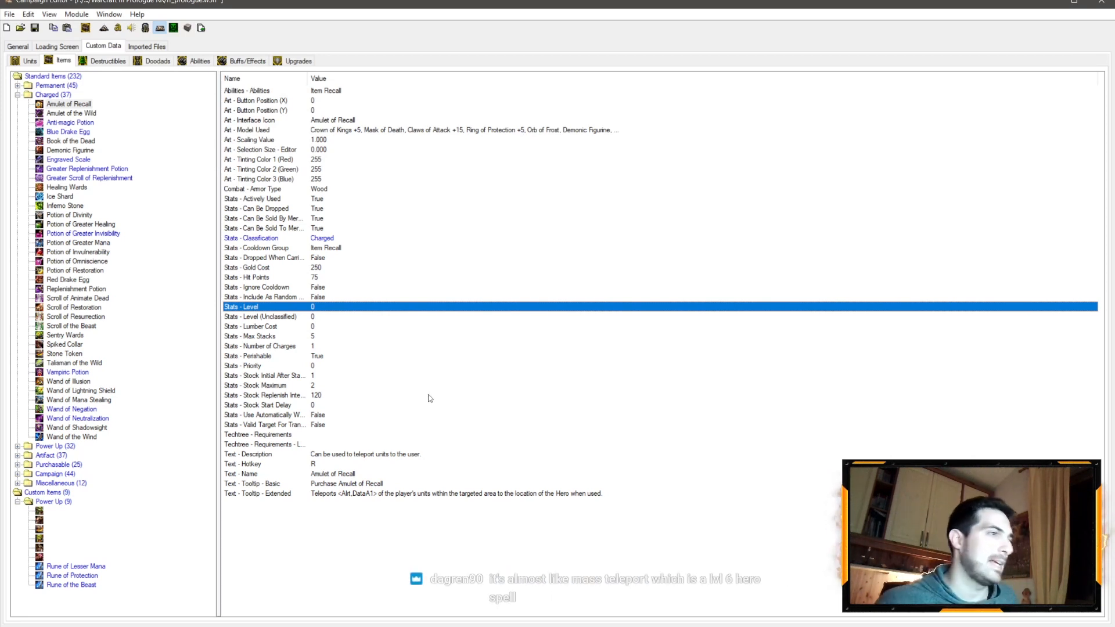
double_click(323, 309)
type("5")
key("Return")
double_click(417, 317)
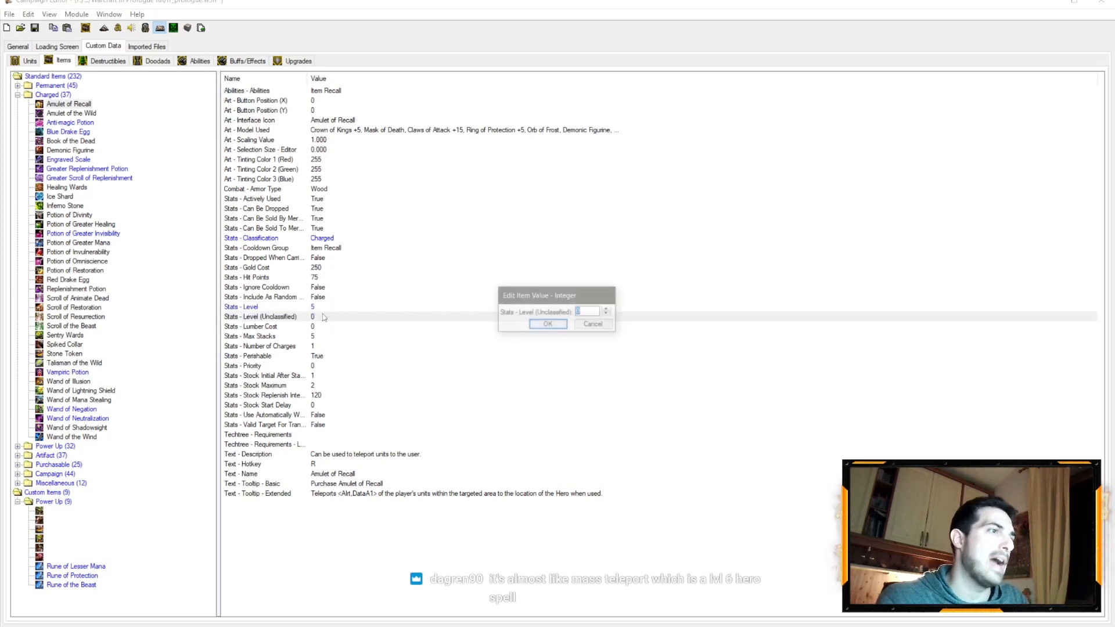
left_click(535, 324)
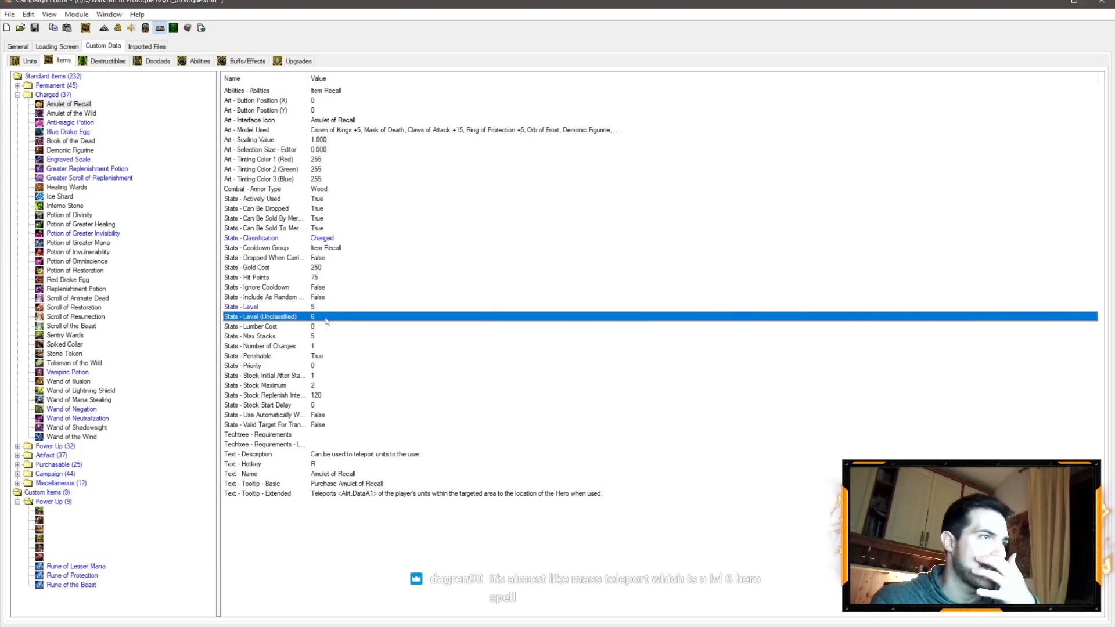
left_click(294, 308)
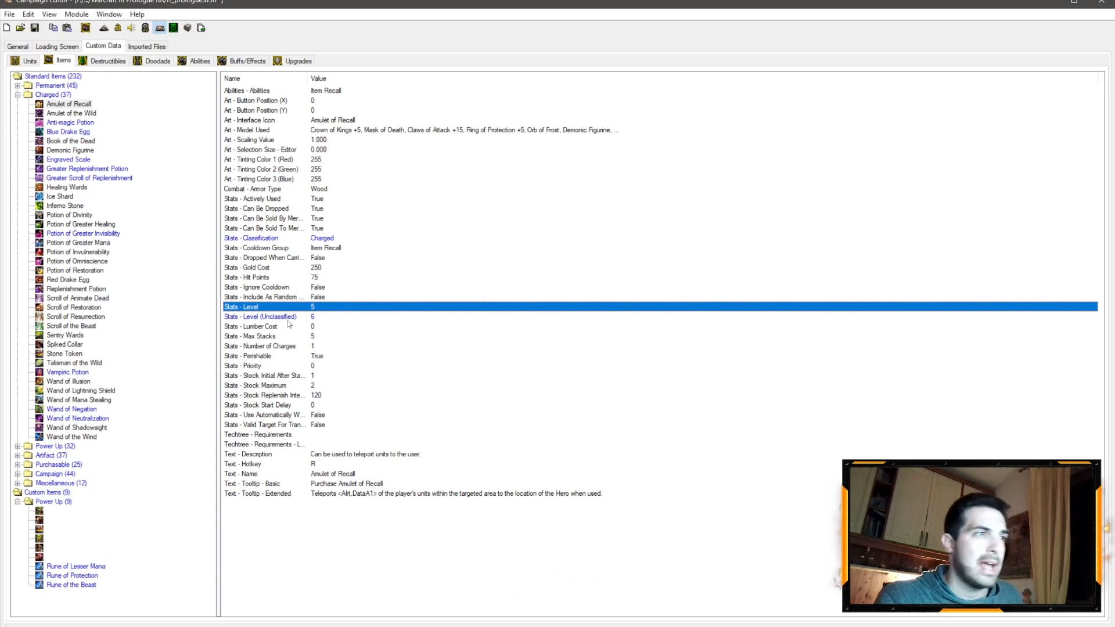
left_click(288, 317)
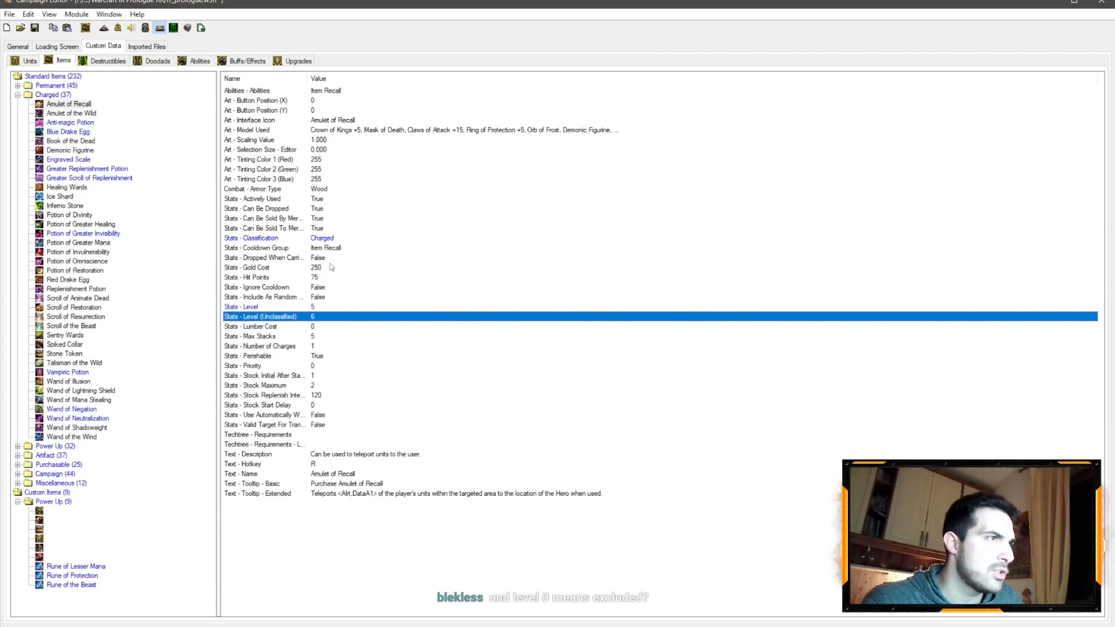
Set the Amulet of Recall's Include As Random stat to True
double_click(317, 296)
left_click(601, 311)
left_click(565, 325)
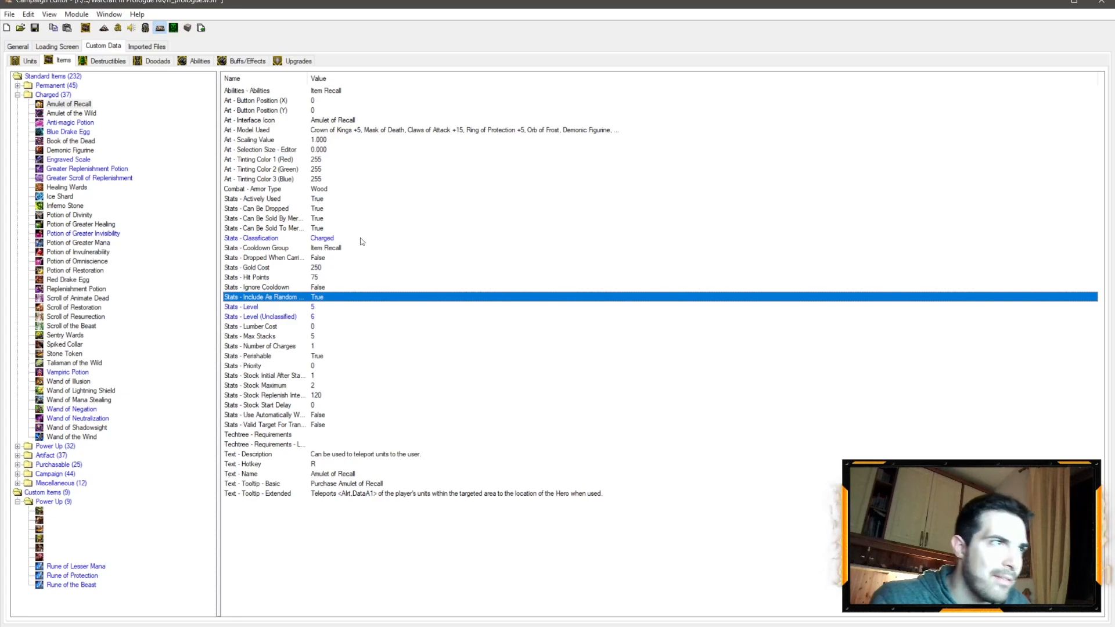
Set the Amulet of Recall's gold cost to 400
left_click(321, 269)
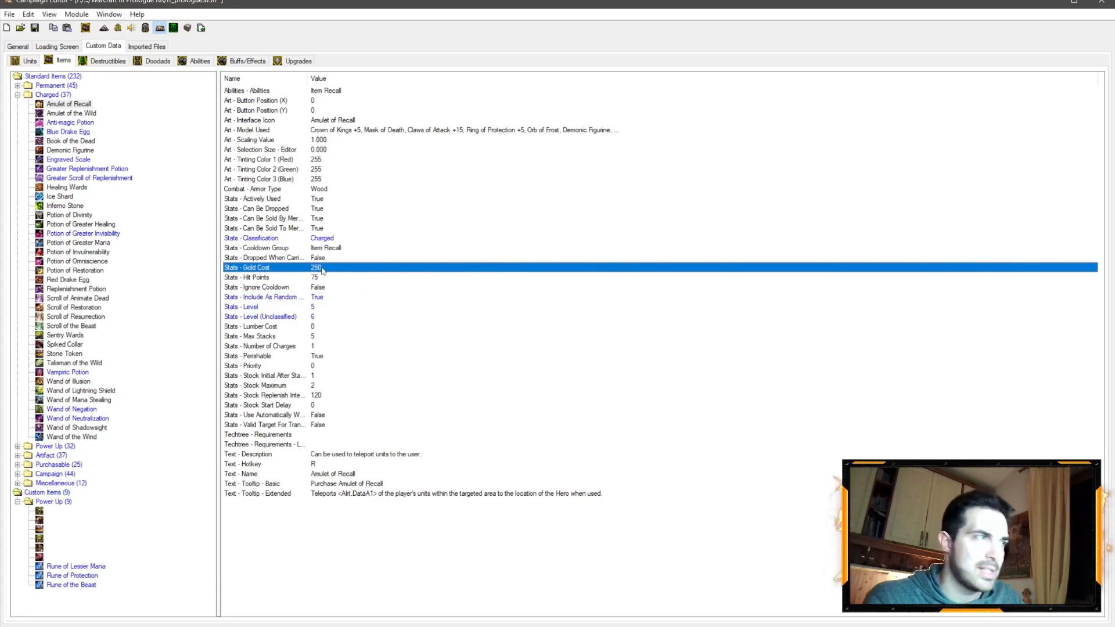
double_click(322, 268)
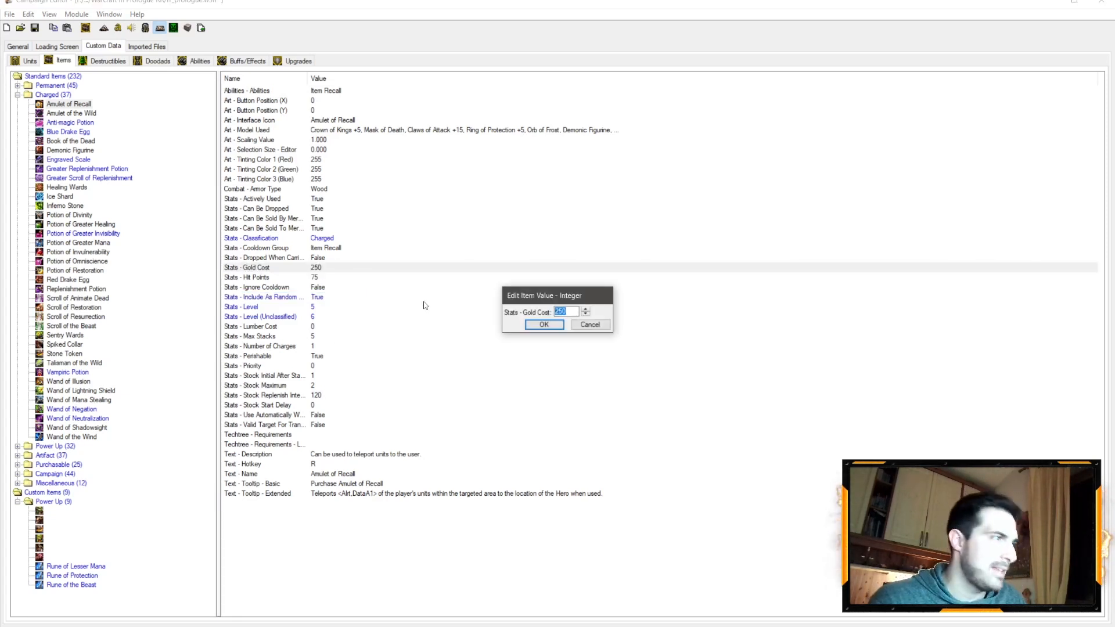
type("400")
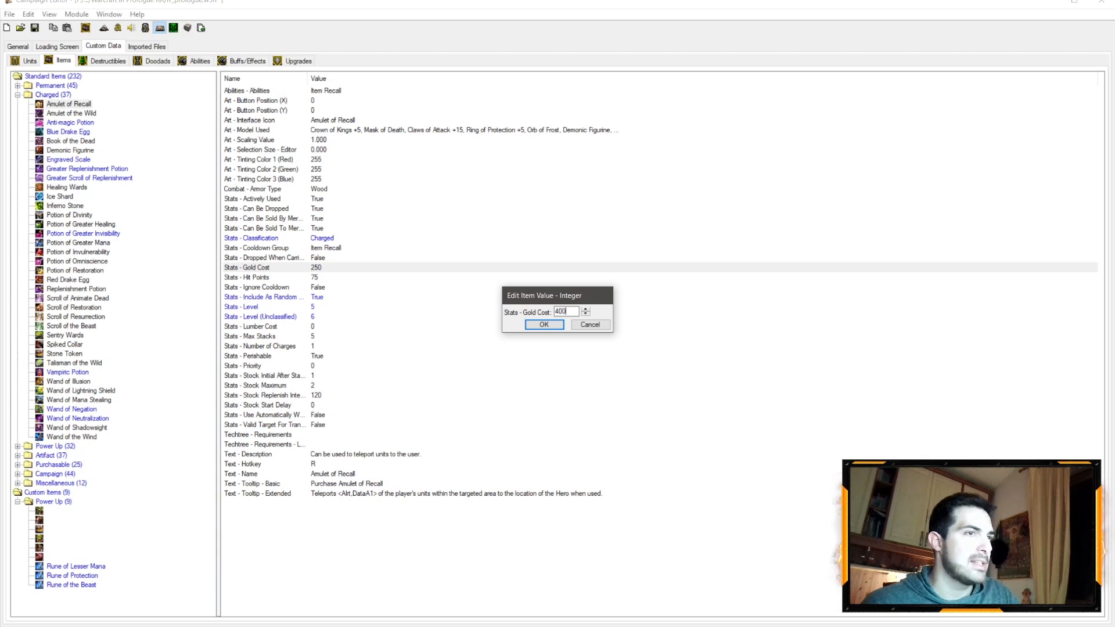
key("Return")
Check the permanent items Claws of Attack +9 and +12 for reference, and set the Amulet of Recall's gold cost to 425
left_click(18, 85)
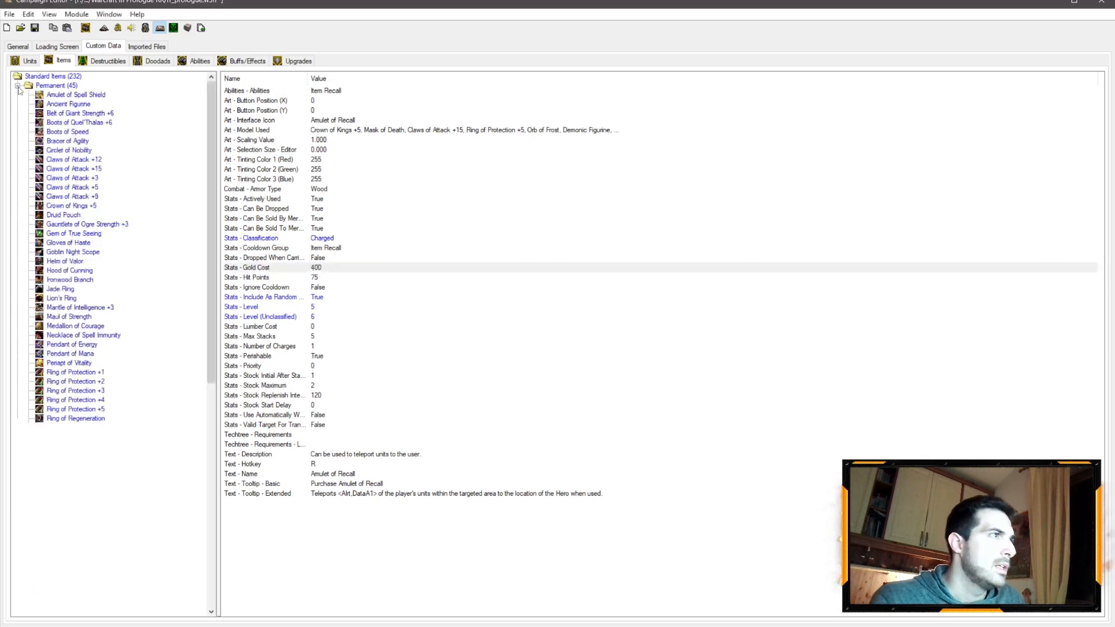
left_click(72, 197)
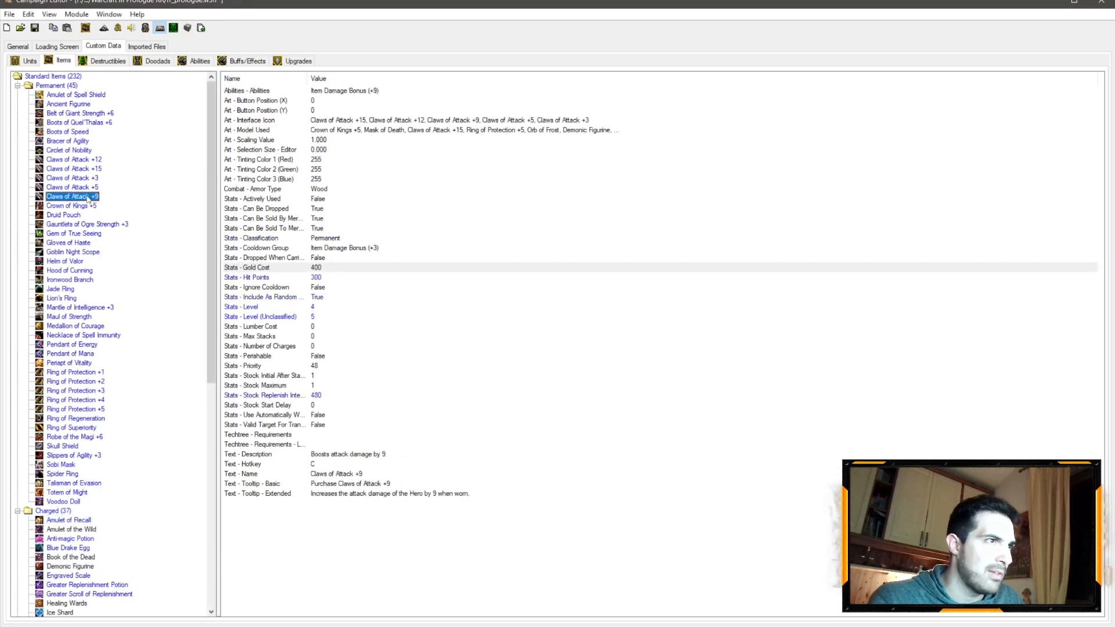
left_click(72, 159)
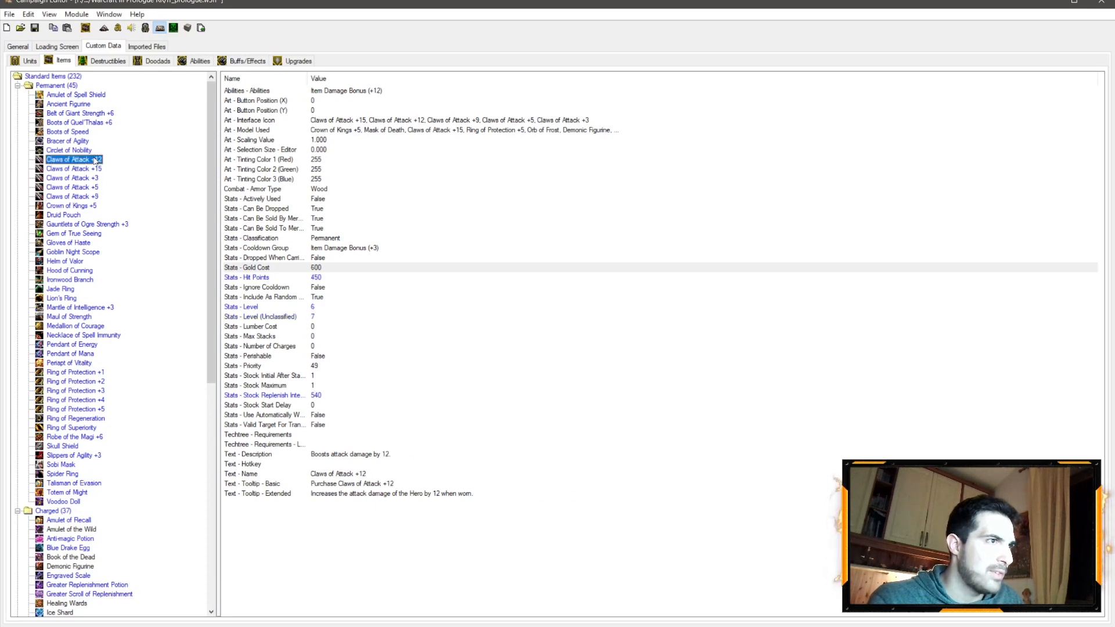
left_click(18, 86)
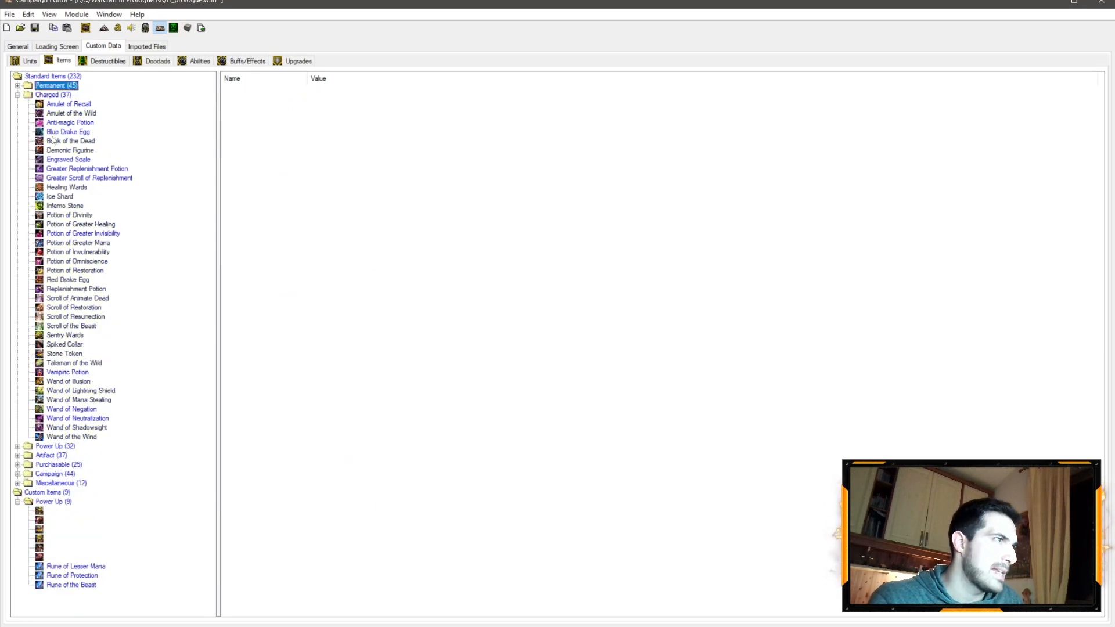
left_click(72, 104)
double_click(320, 267)
left_click(586, 325)
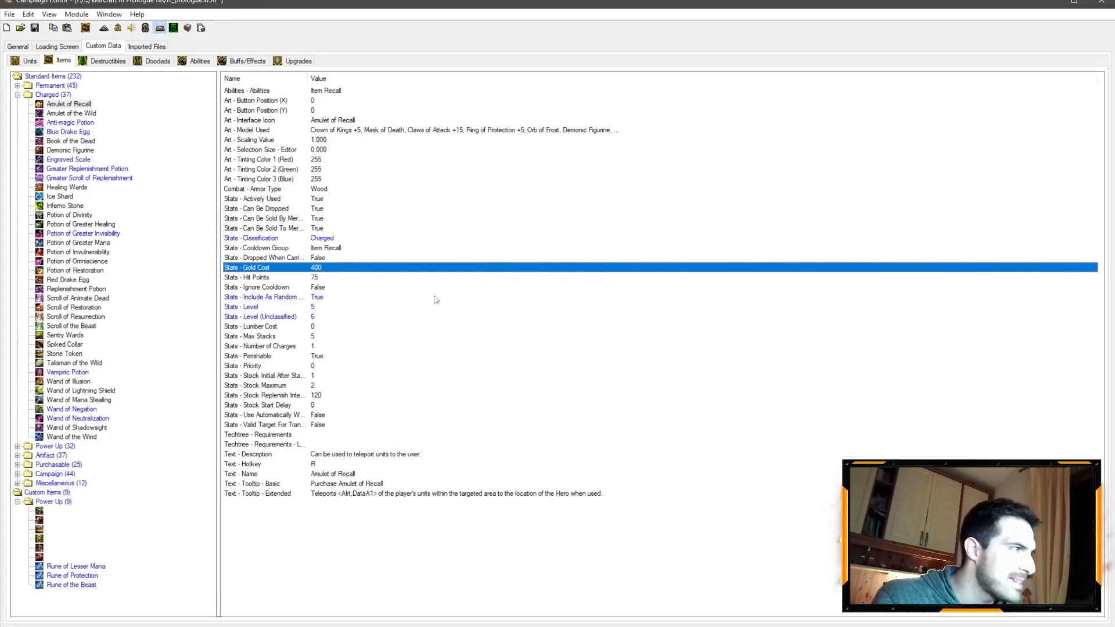
double_click(317, 268)
type("425")
key("Return")
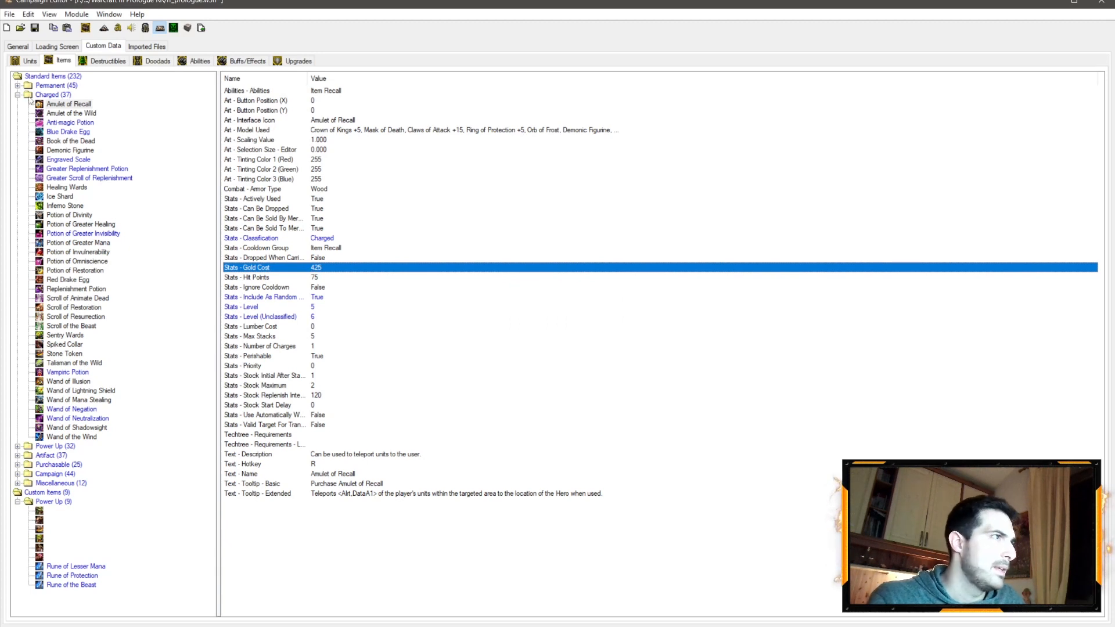
Check Claws of Attack +9 among the permanent items for reference, and set the Amulet of Recall's hit points to 350
left_click(18, 85)
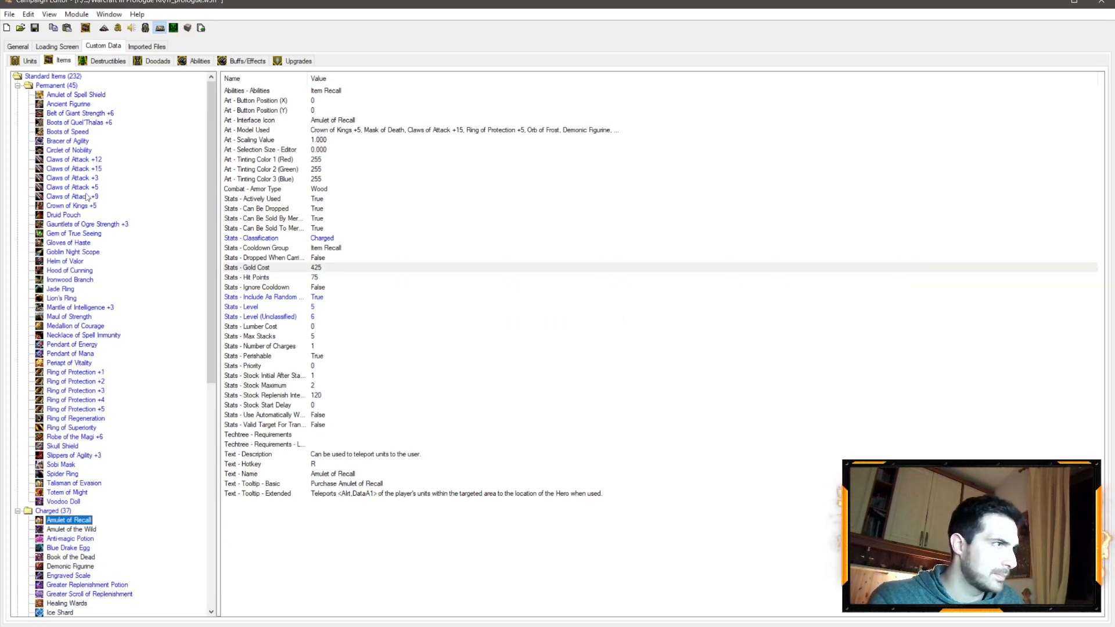
left_click(72, 196)
left_click(18, 85)
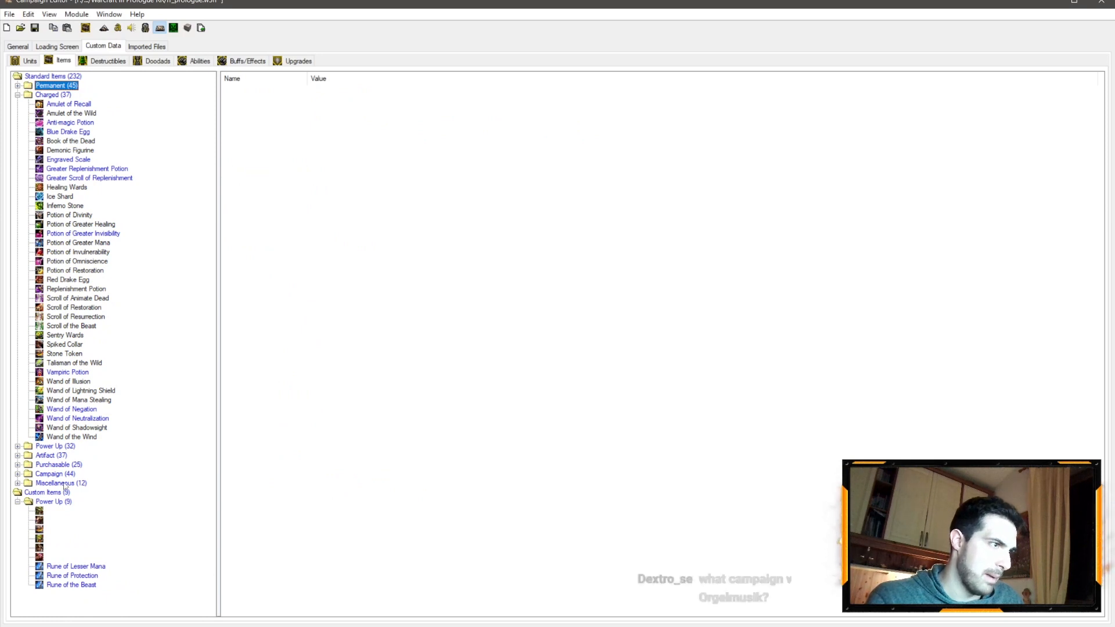
left_click(71, 106)
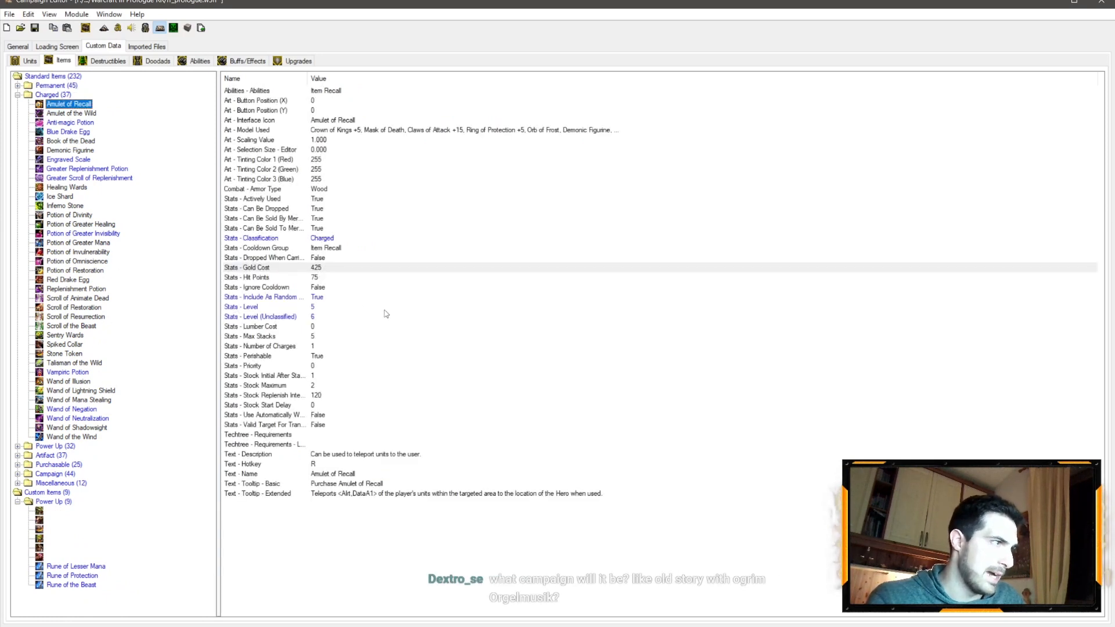
double_click(316, 278)
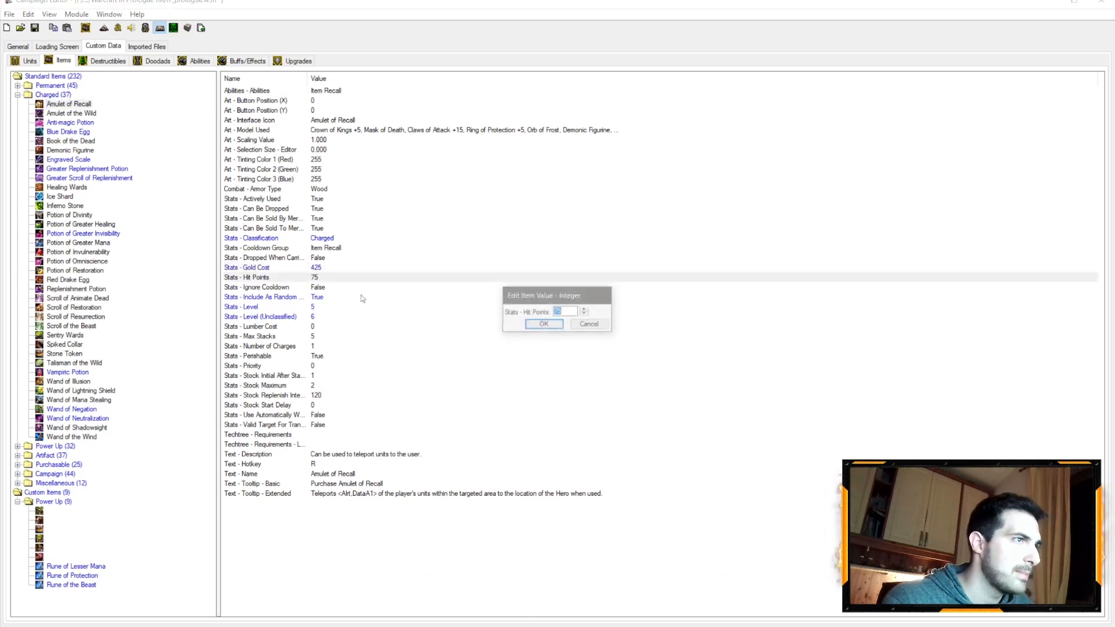
type("350")
key("Return")
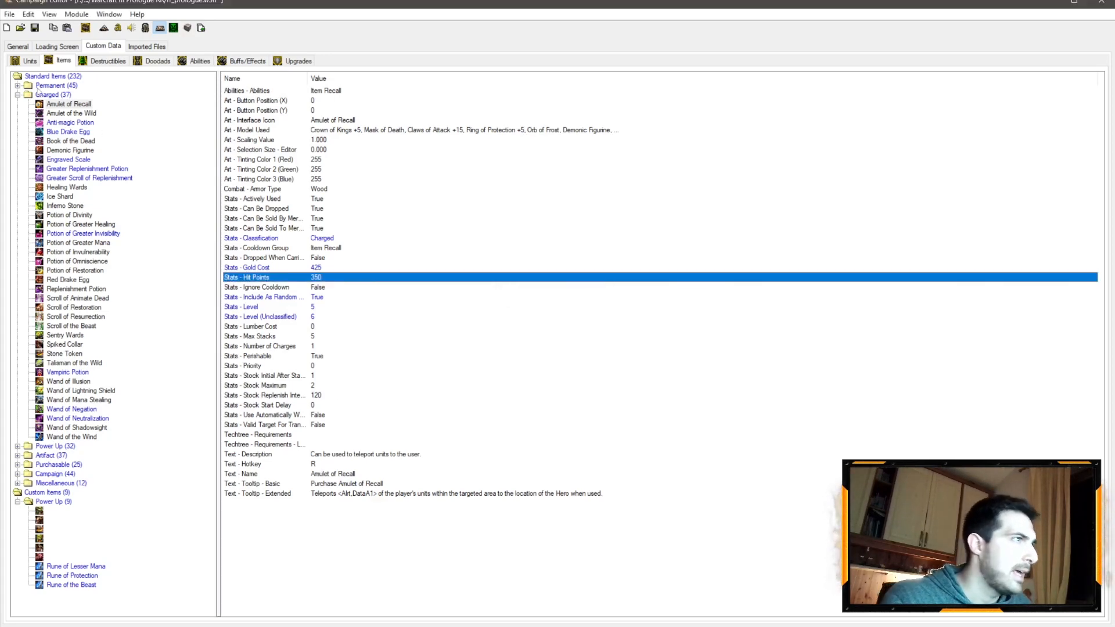
Check Claws of Attack +12 for reference, and set the Amulet of Recall's Stock Replenish Interval to 300
left_click(18, 85)
left_click(90, 161)
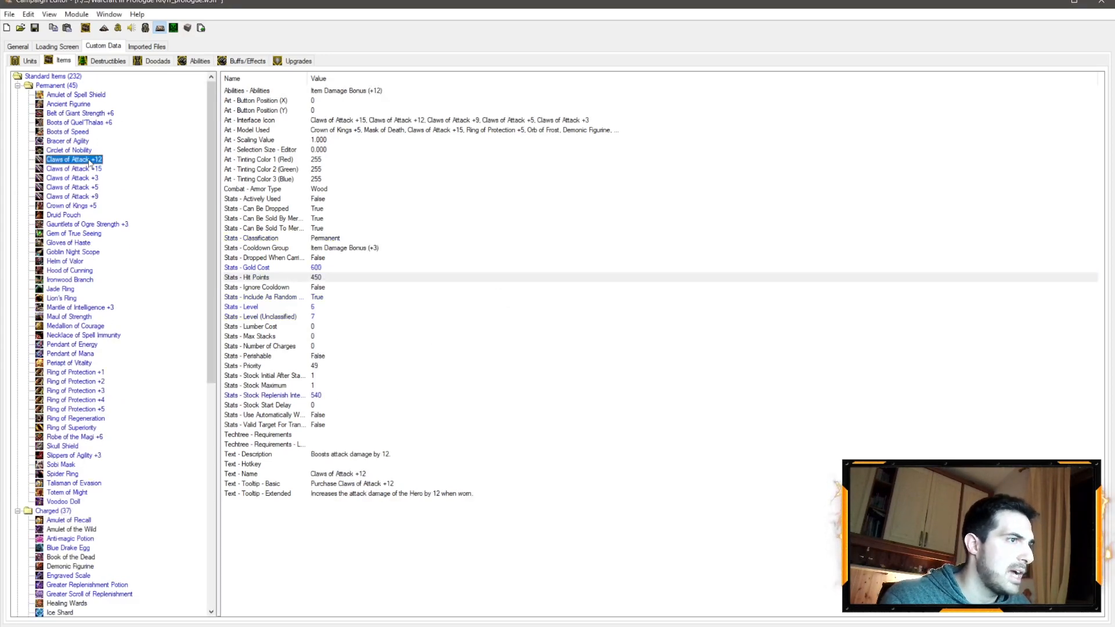
left_click(18, 85)
left_click(74, 105)
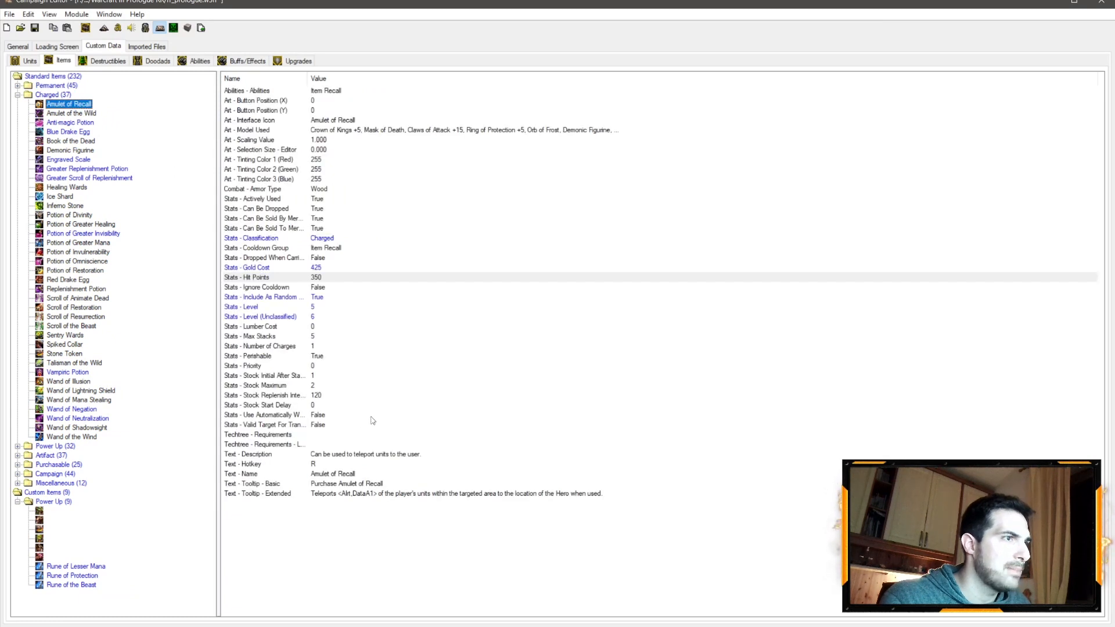
double_click(318, 396)
type("300")
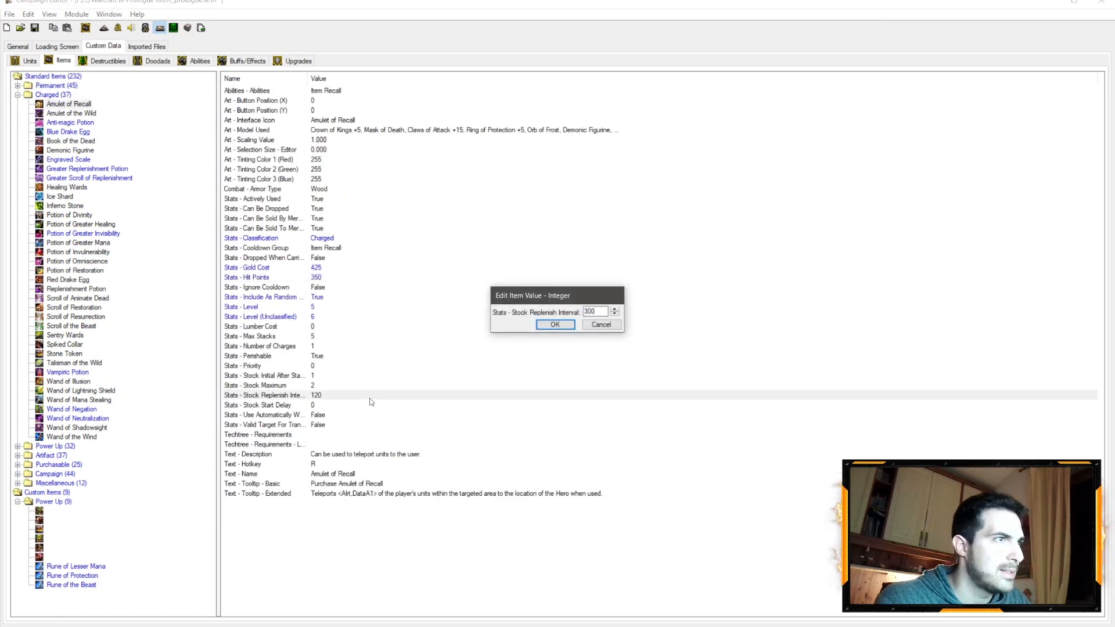
key("Return")
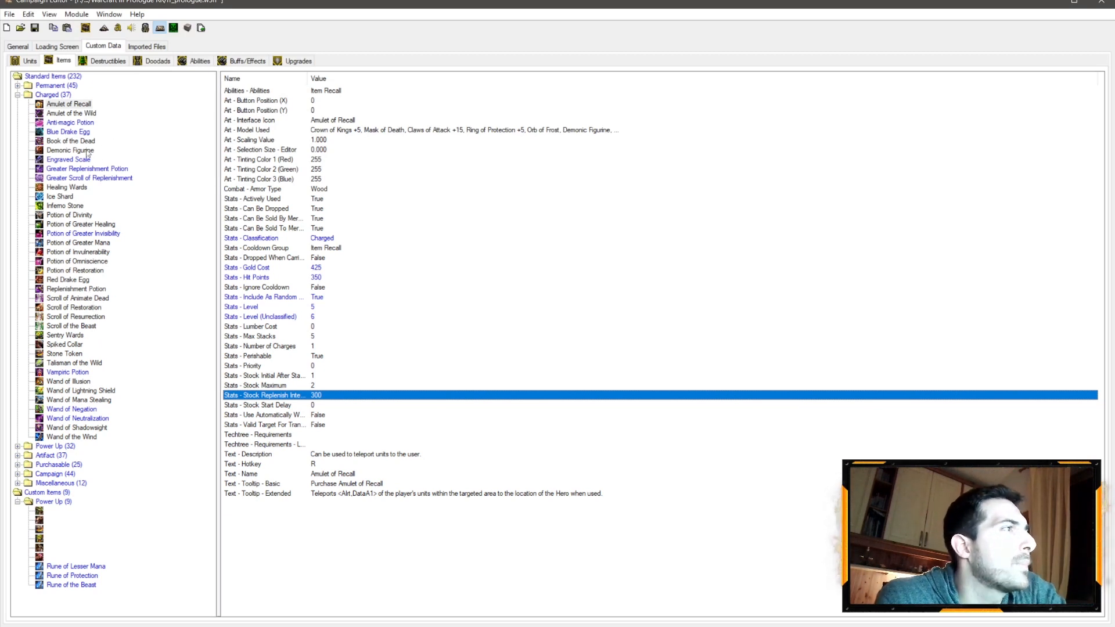
Compare the stats of the charged items Amulet of the Wild and Amulet of Recall, including gold cost and levels
left_click(74, 115)
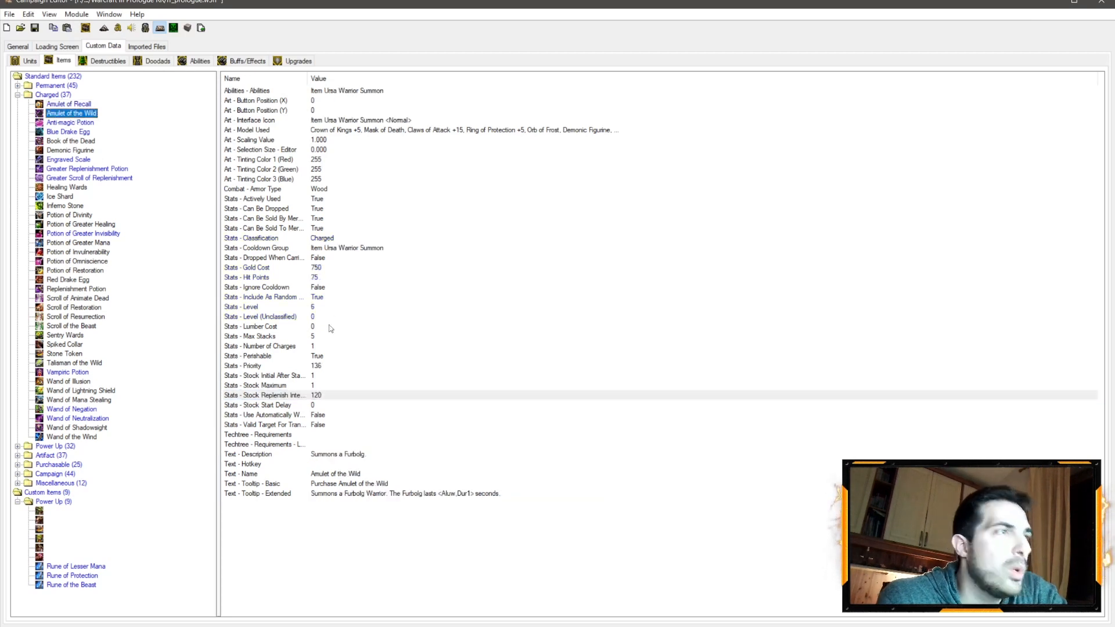
left_click(317, 269)
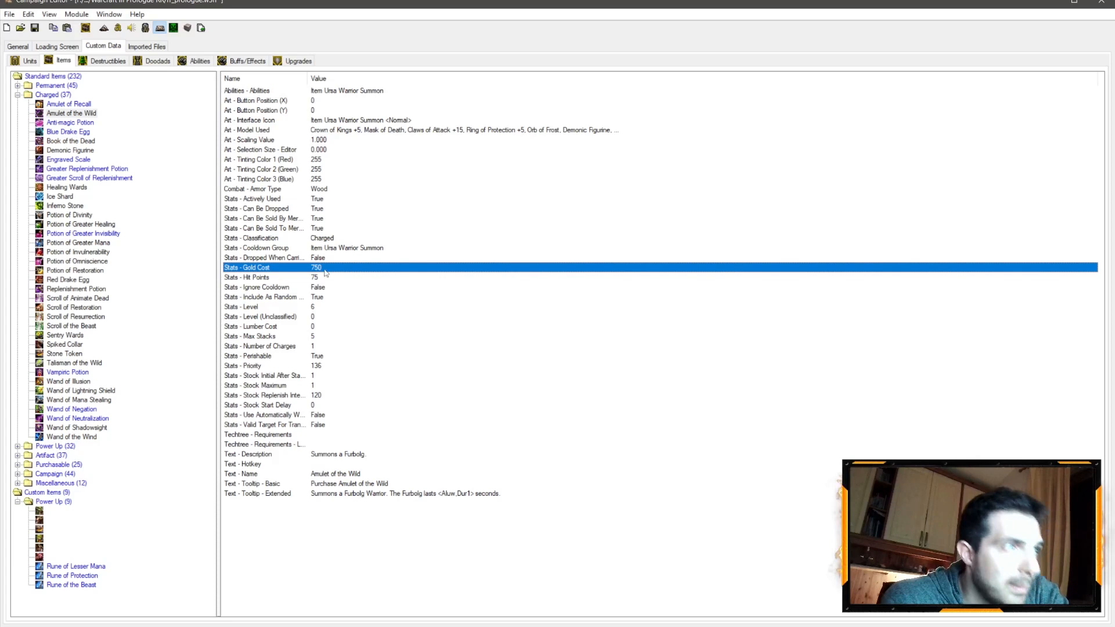
left_click(84, 105)
left_click(90, 113)
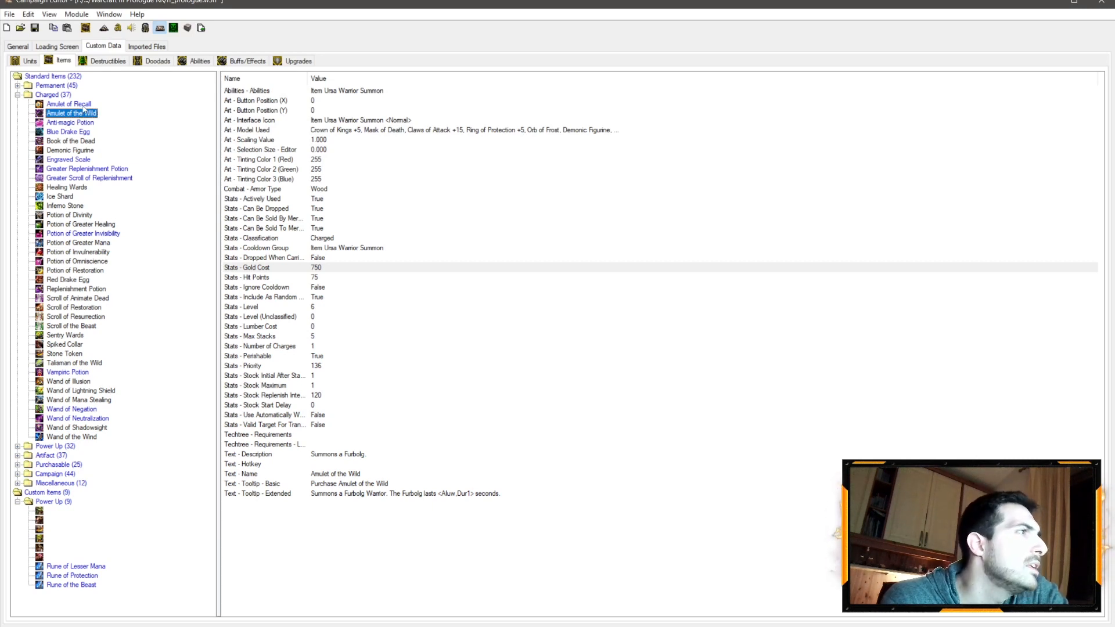
left_click(84, 105)
left_click(85, 114)
left_click(86, 105)
left_click(89, 114)
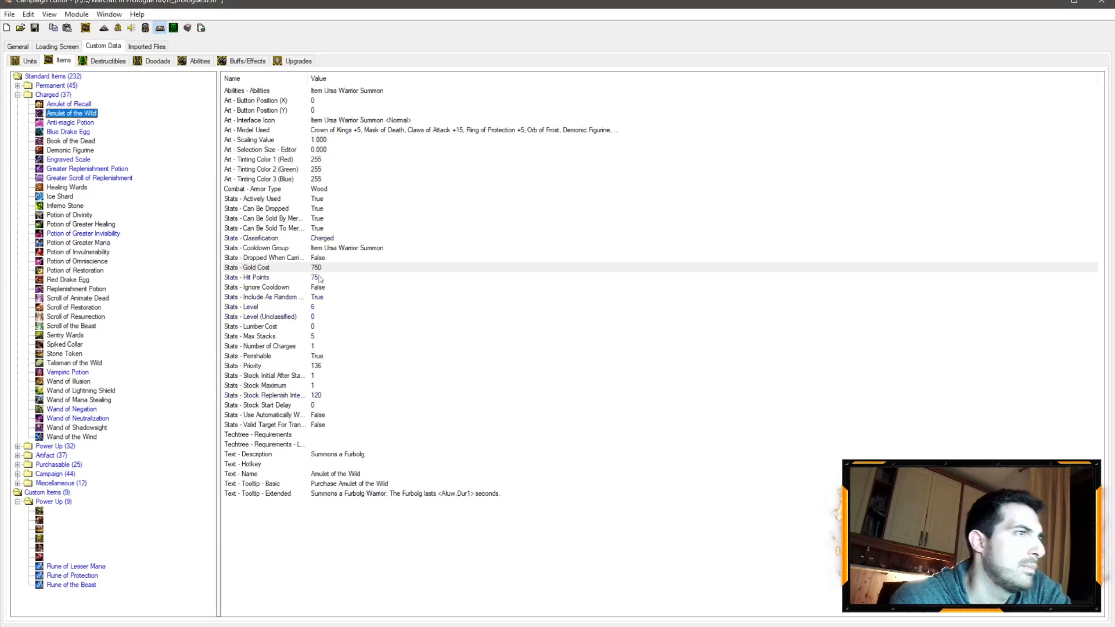
left_click(85, 105)
left_click(87, 114)
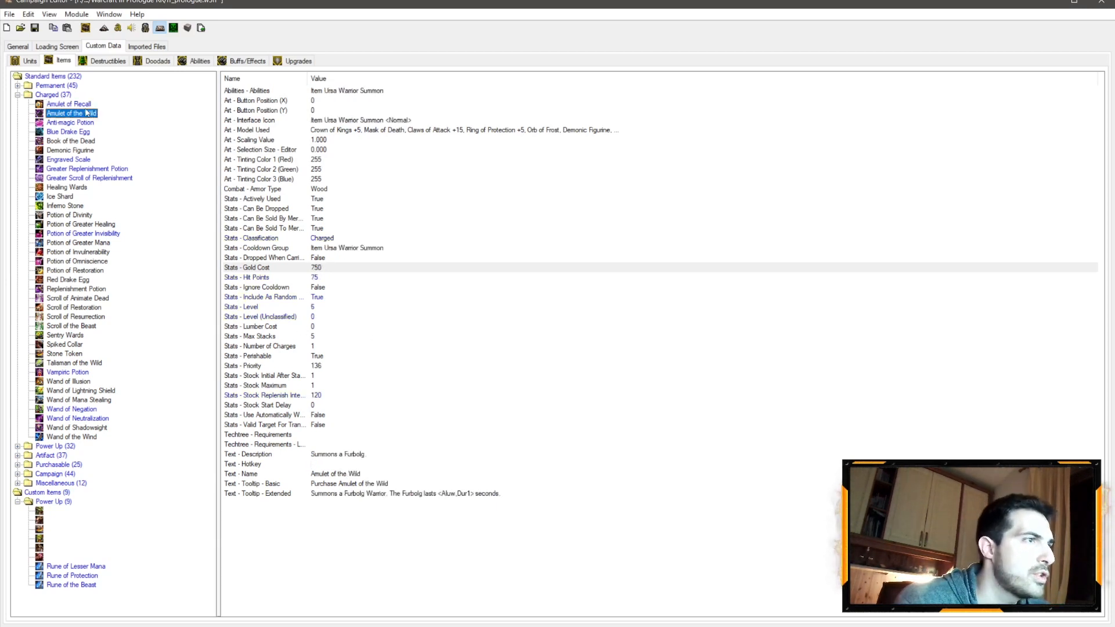
Set the Amulet of the Wild's Level (Unclassified) to 7
left_click(315, 318)
double_click(315, 318)
type("7")
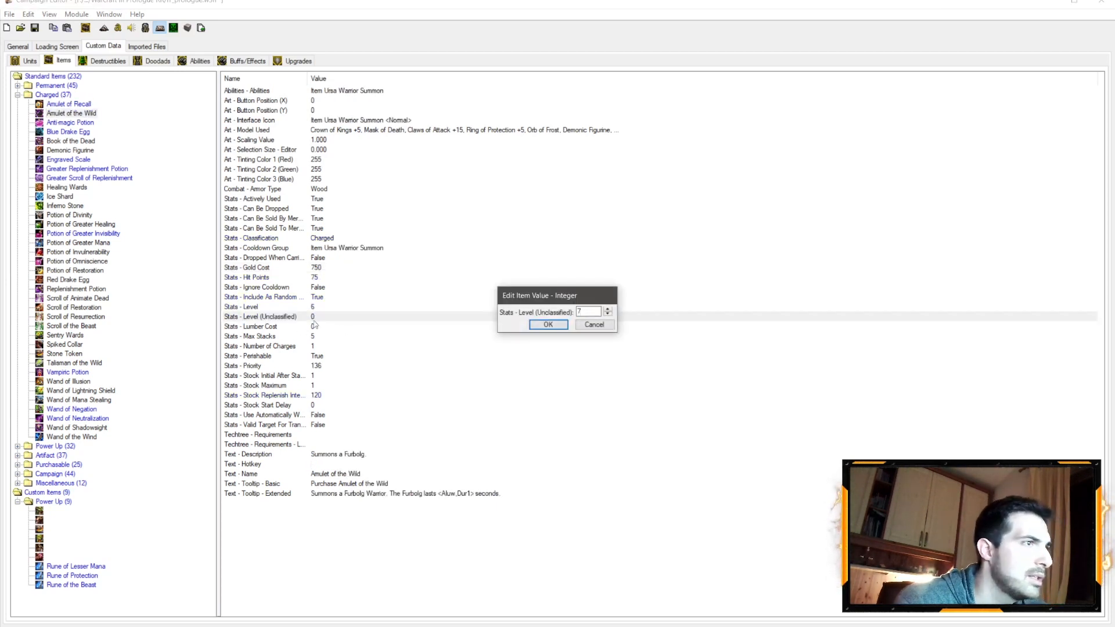
key("Return")
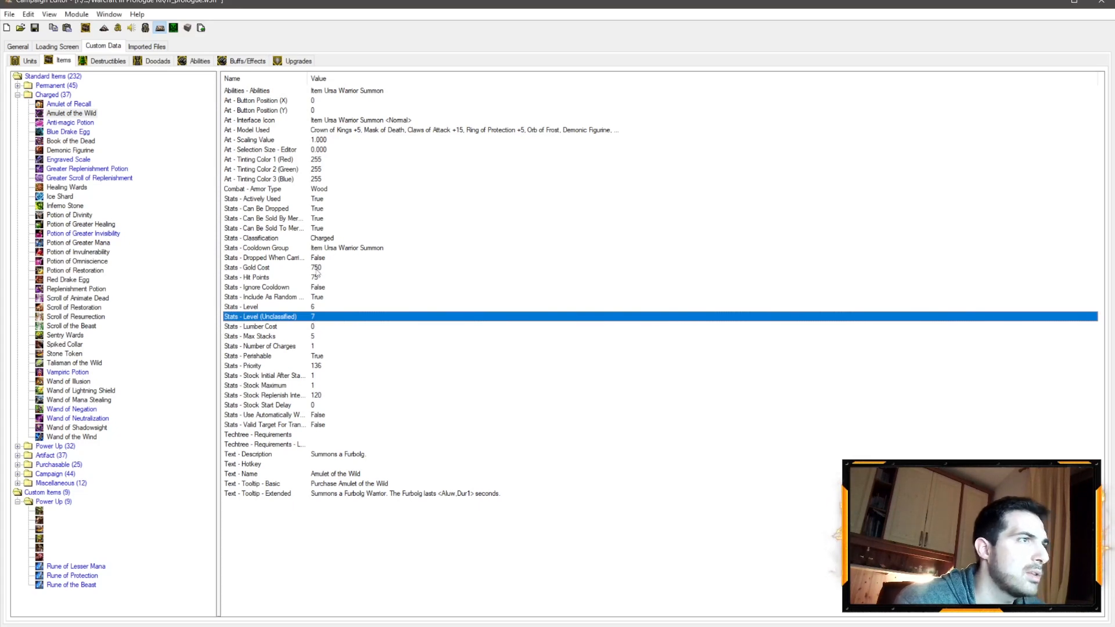
Check the Amulet of Recall's stats for reference, and set the Amulet of the Wild's gold cost to 500
left_click(81, 105)
left_click(83, 114)
left_click(319, 271)
double_click(319, 272)
type("500")
key("Return")
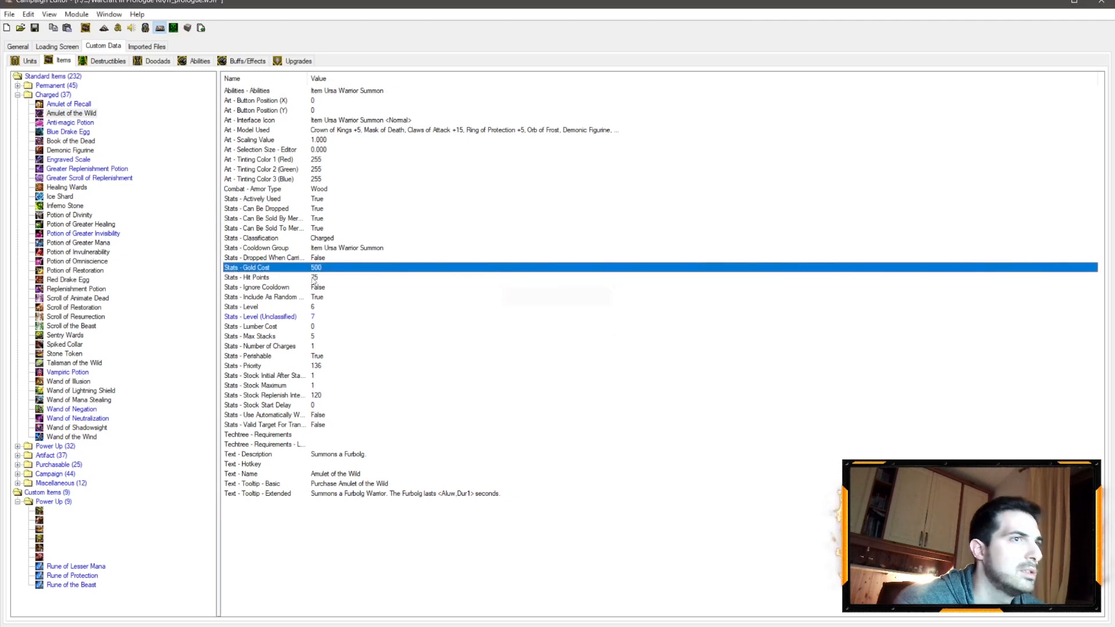
Check the Amulet of Recall's stats for reference, and set the Amulet of the Wild's Hit Points to 400
left_click(78, 105)
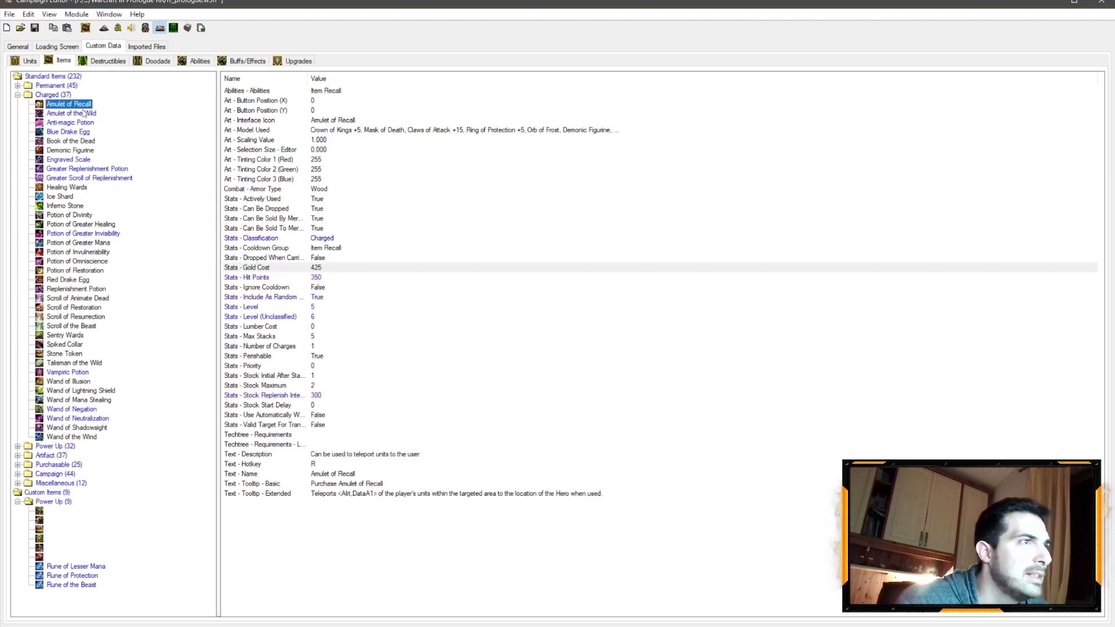
left_click(84, 113)
left_click(81, 105)
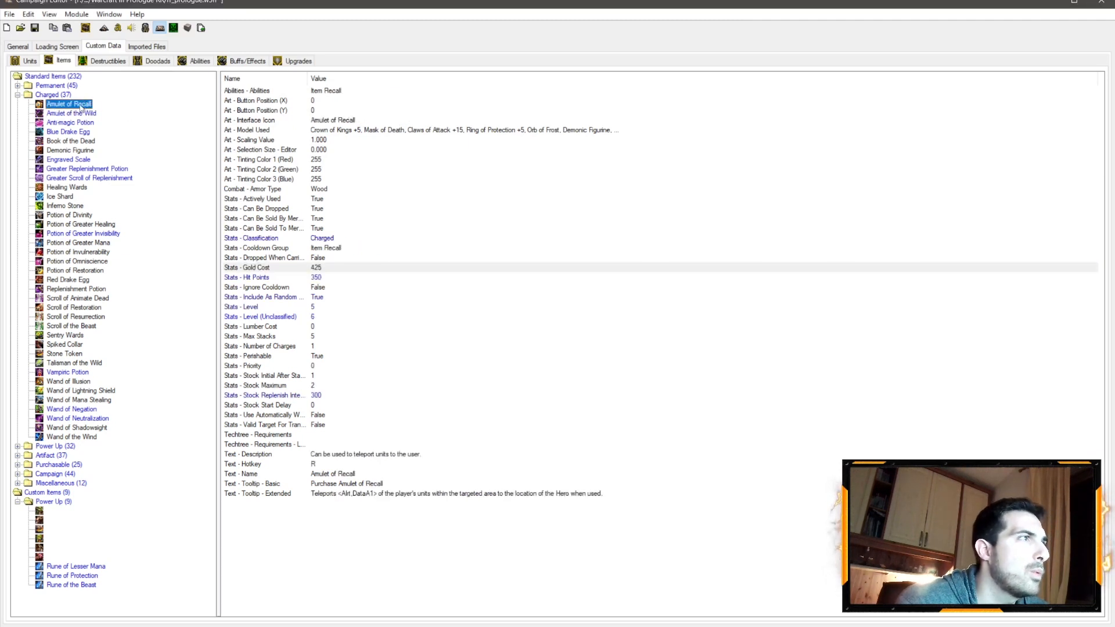
left_click(86, 114)
double_click(314, 277)
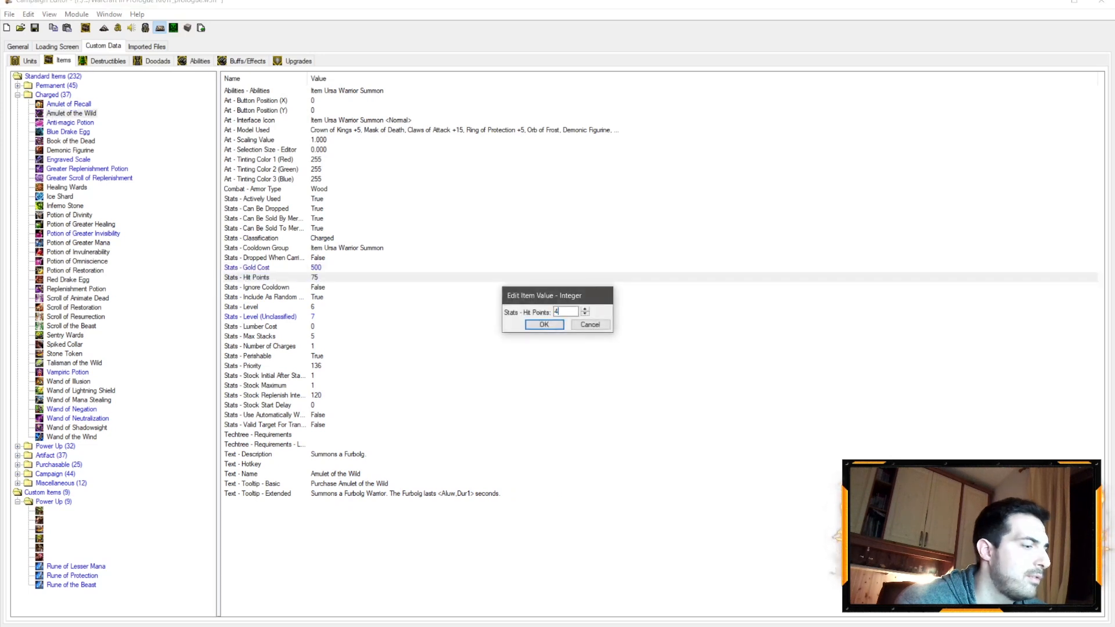
type("400")
key("Return")
Compare with the Amulet of Recall, and set the Amulet of the Wild's Stock Replenish Interval to 400
left_click(80, 107)
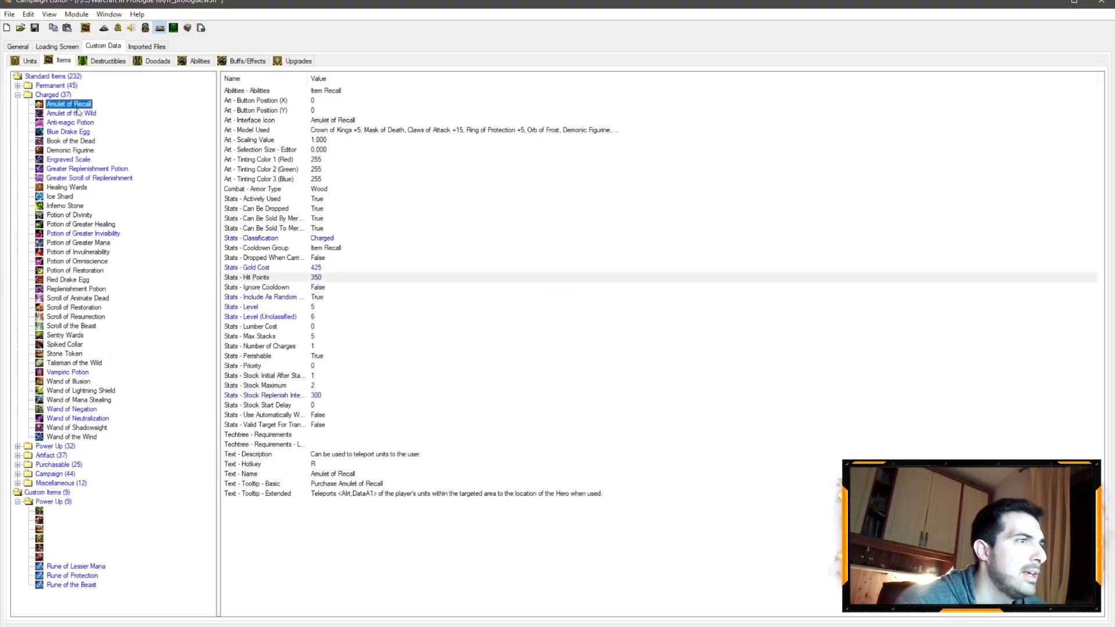
left_click(81, 113)
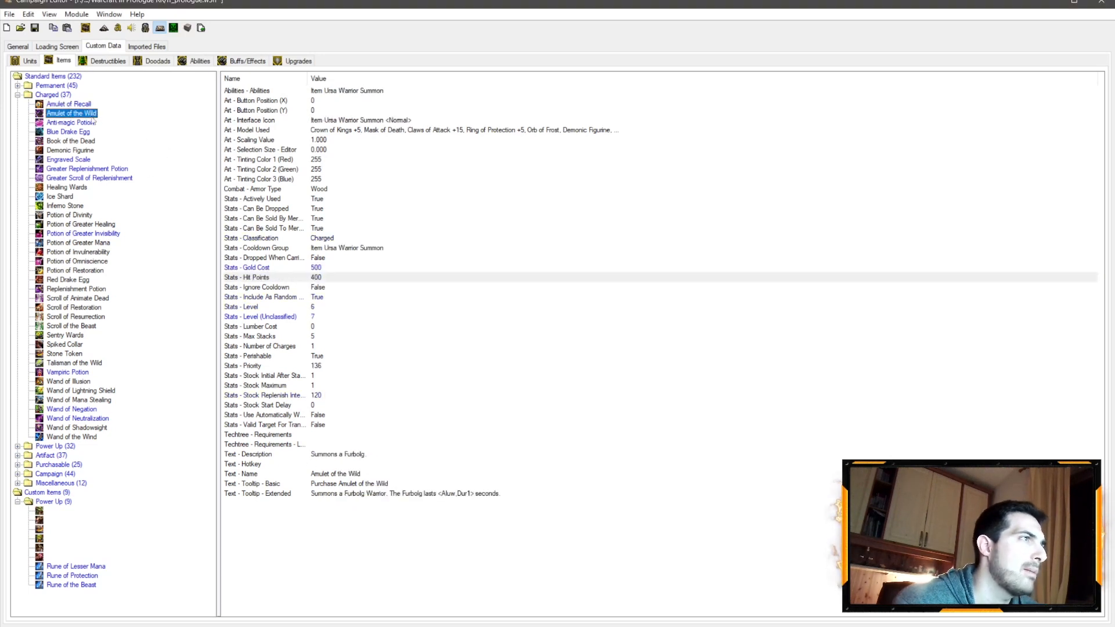
double_click(319, 397)
type("400")
key("Return")
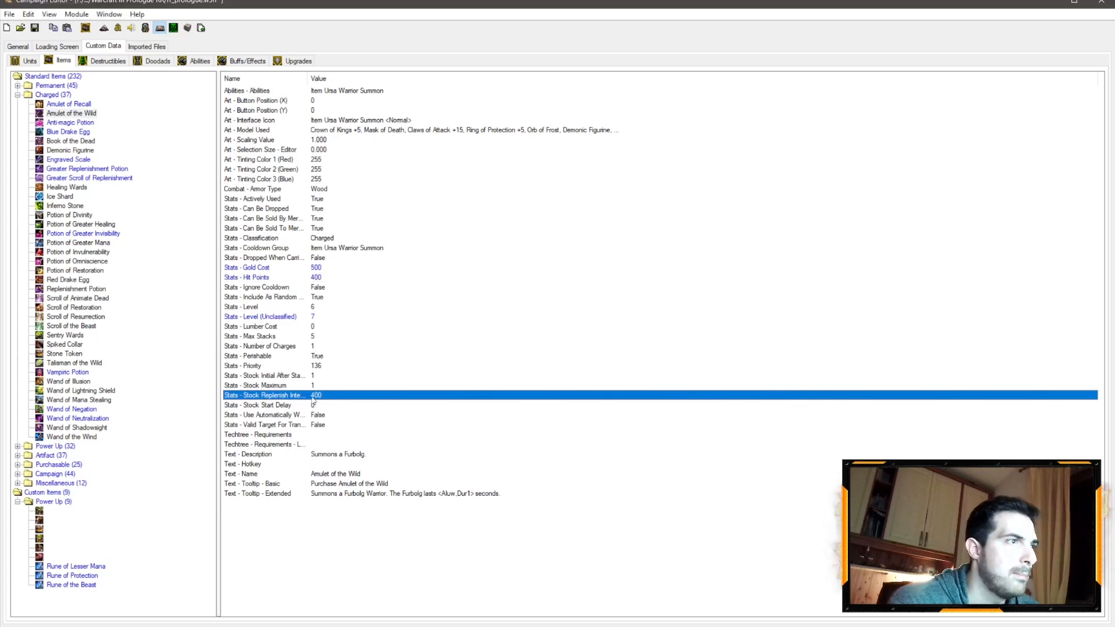
Set the Amulet of the Wild's Stock Maximum to 3
double_click(317, 385)
type("3")
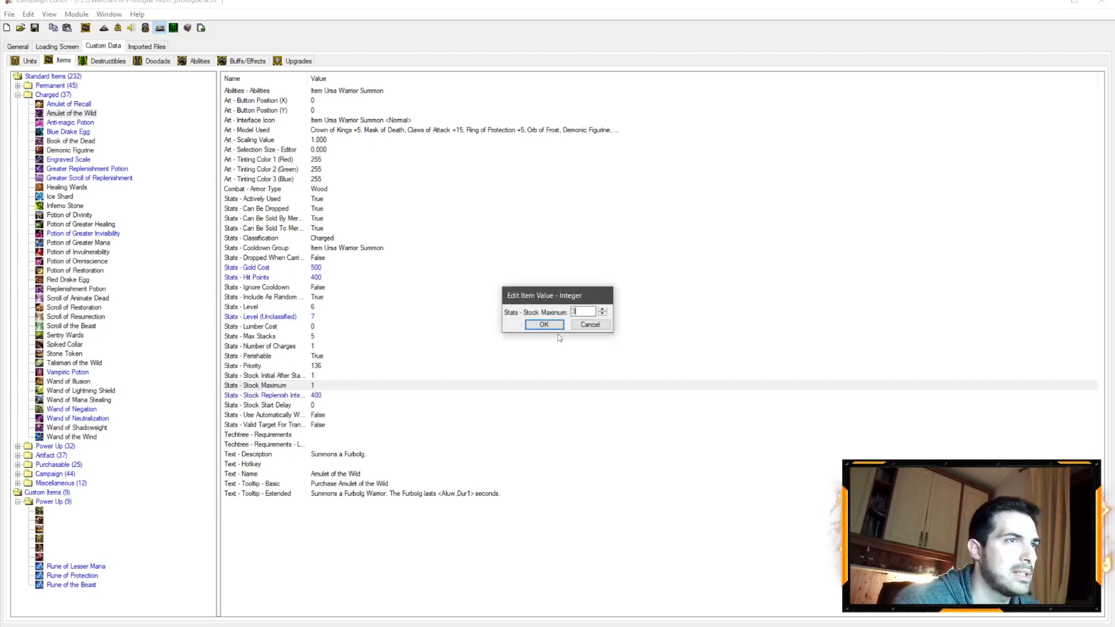
left_click(546, 325)
Set the Amulet of Recall's Stock Maximum to 3
left_click(69, 104)
double_click(318, 385)
type("3")
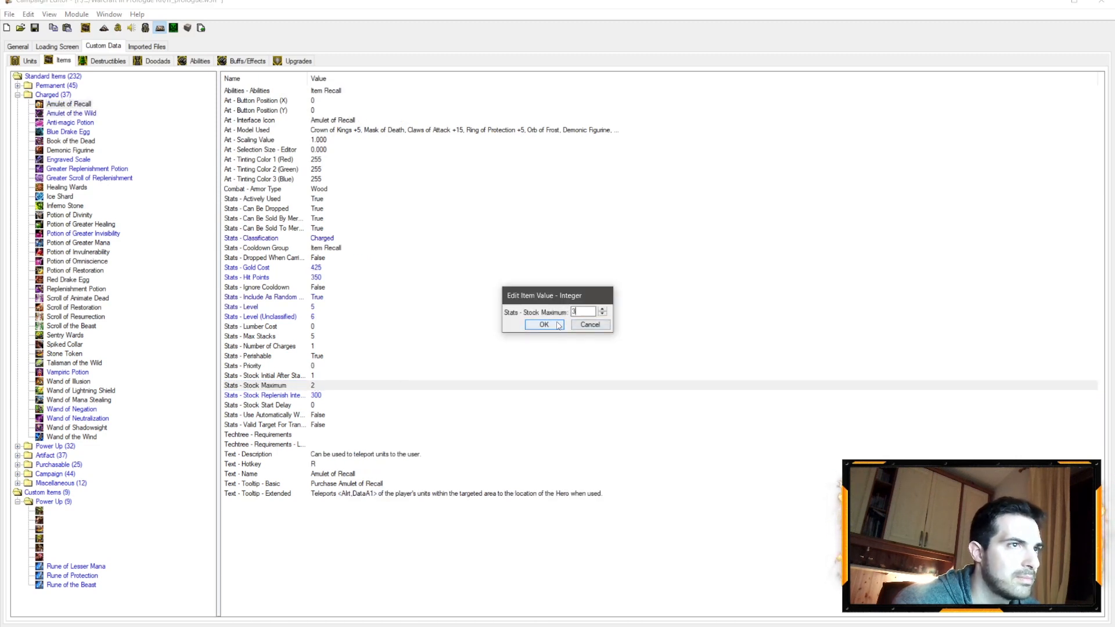
left_click(558, 325)
Set the Amulet of the Wild's Stock Maximum to 2
left_click(72, 113)
double_click(317, 386)
type("2")
left_click(545, 325)
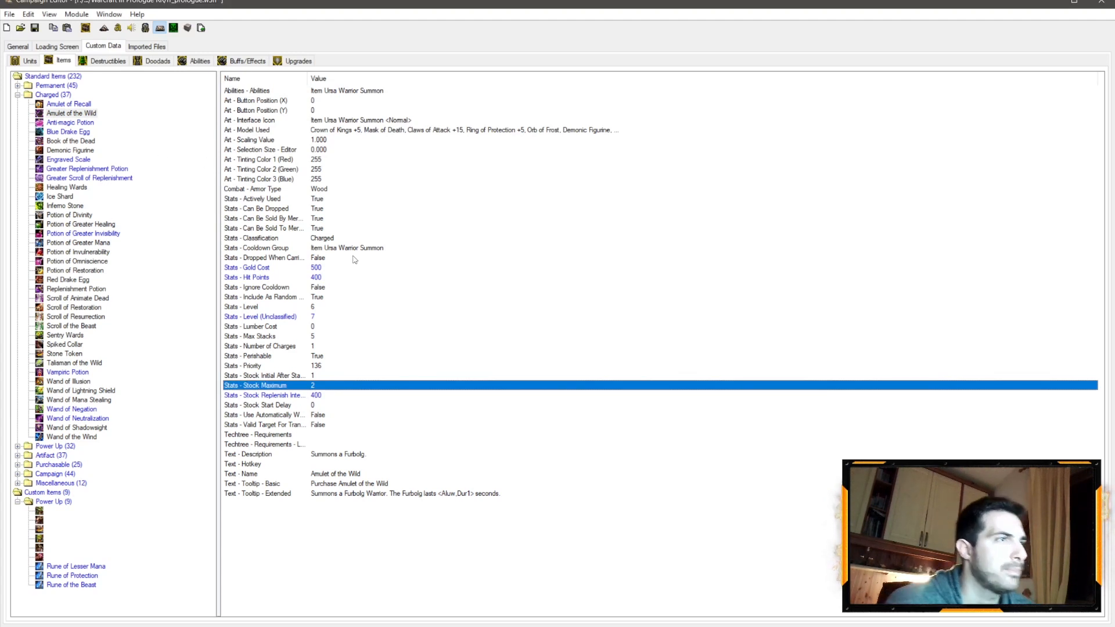
Copy the Amulet of the Wild's Gold Cost of 500 to the Demonic Figurine
left_click(337, 277)
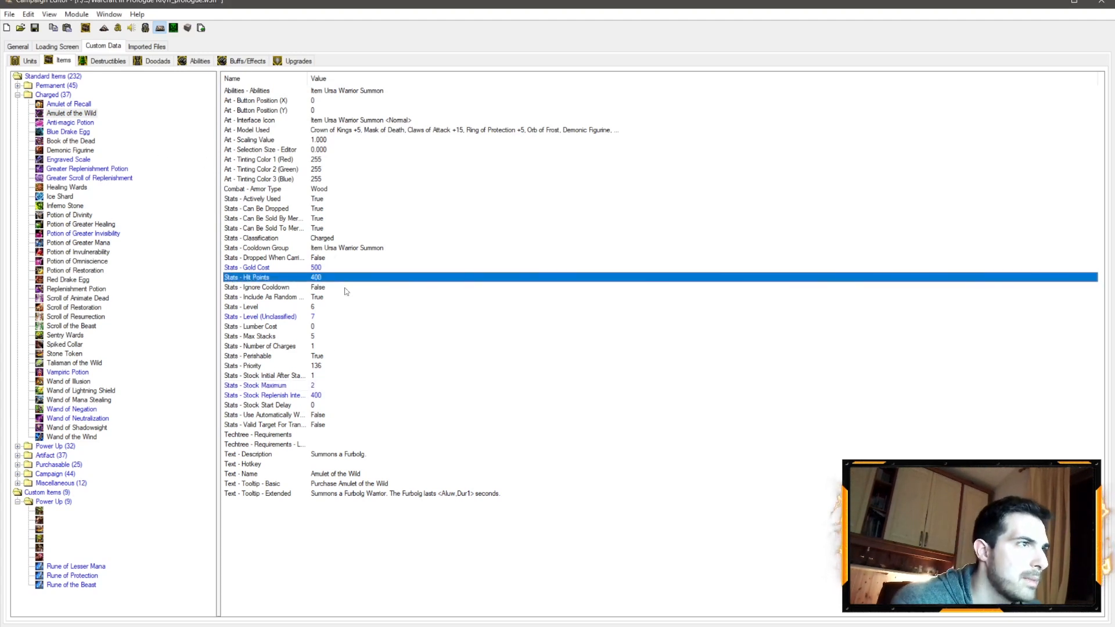
left_click(323, 268)
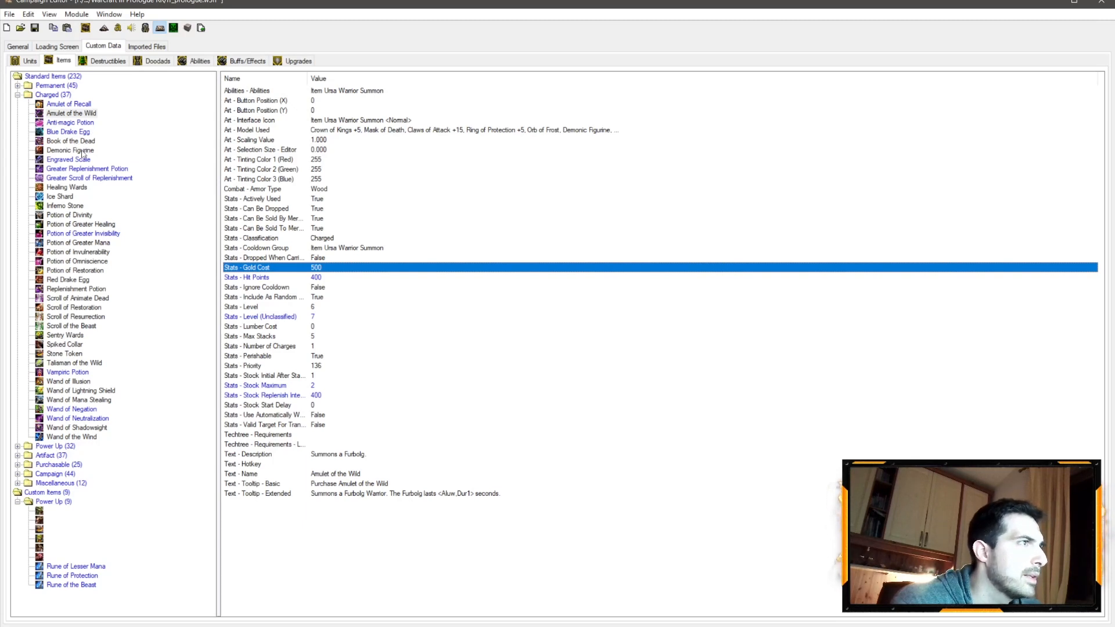
left_click(82, 151)
left_click(323, 262)
left_click(327, 270)
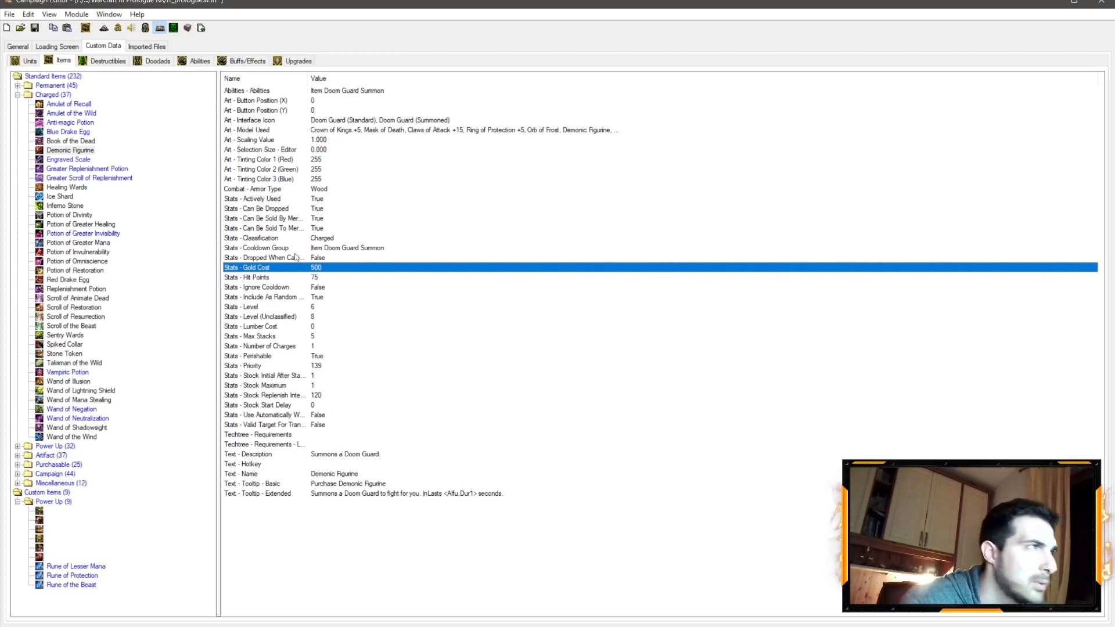
Copy the Amulet of the Wild's Hit Points value of 400 to the Demonic Figurine
left_click(80, 104)
left_click(82, 113)
left_click(326, 277)
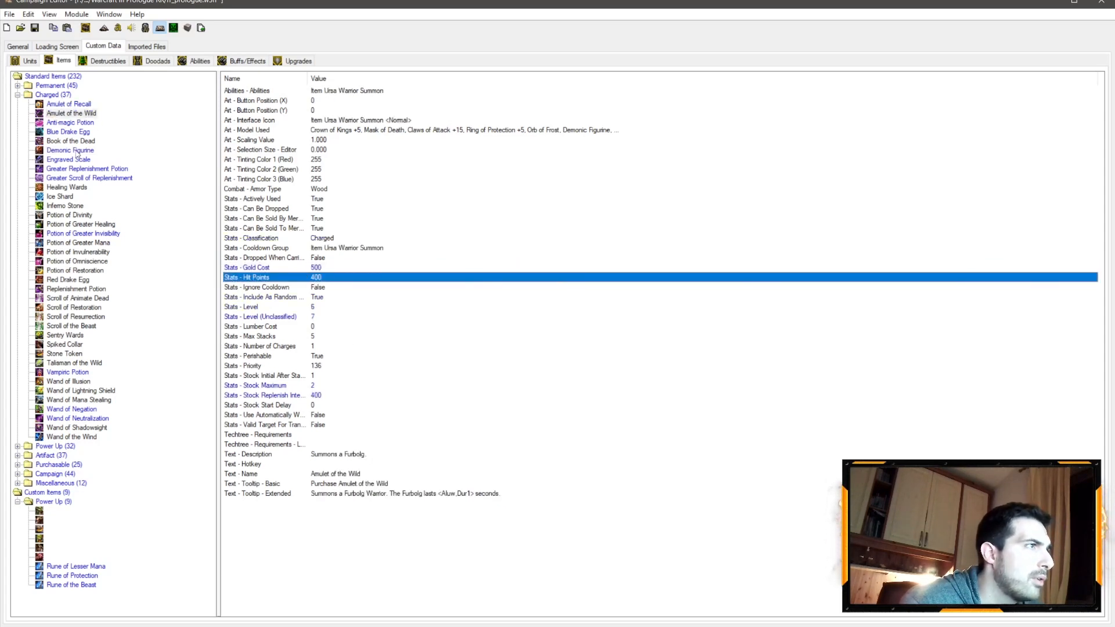
Copy the Amulet of the Wild's Stock Replenish Interval of 400 to the Demonic Figurine
left_click(69, 114)
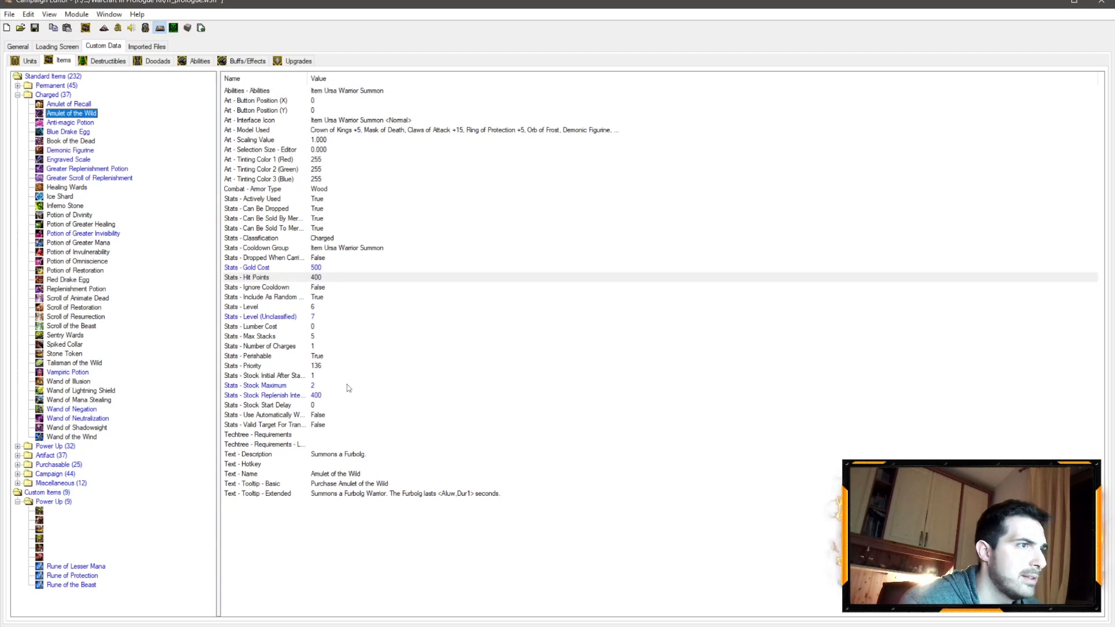
left_click(318, 395)
left_click(87, 151)
left_click(321, 397)
Copy the Amulet of the Wild's Stock Maximum of 2 to the Demonic Figurine
left_click(81, 114)
left_click(303, 375)
left_click(309, 386)
left_click(89, 151)
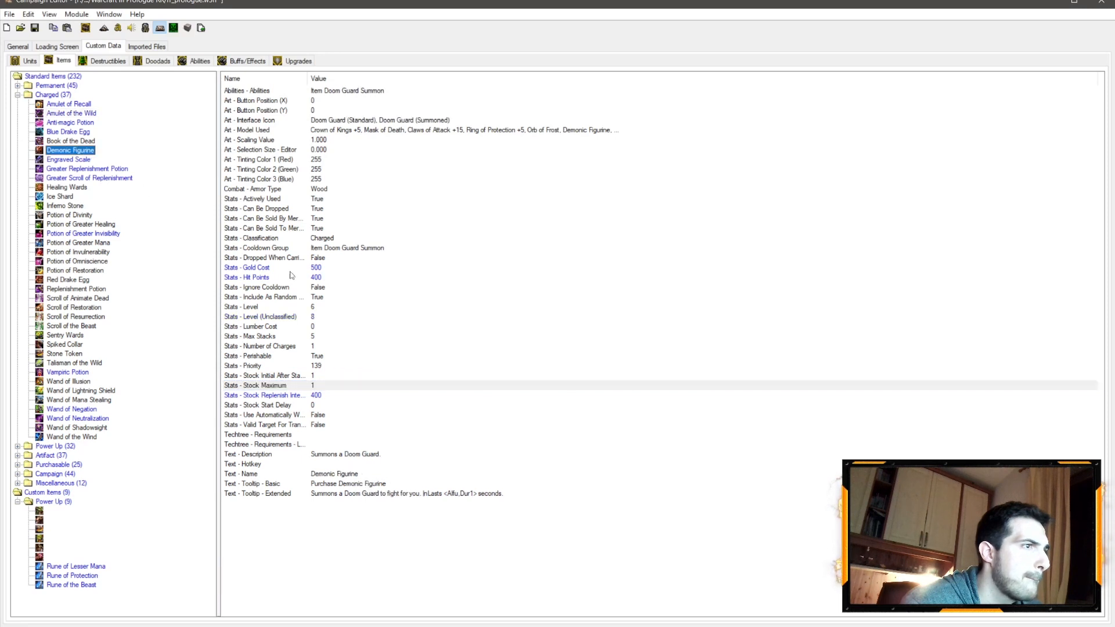
left_click(306, 386)
Set the Demonic Figurine's Level (Unclassified) to 7
double_click(318, 316)
type("7")
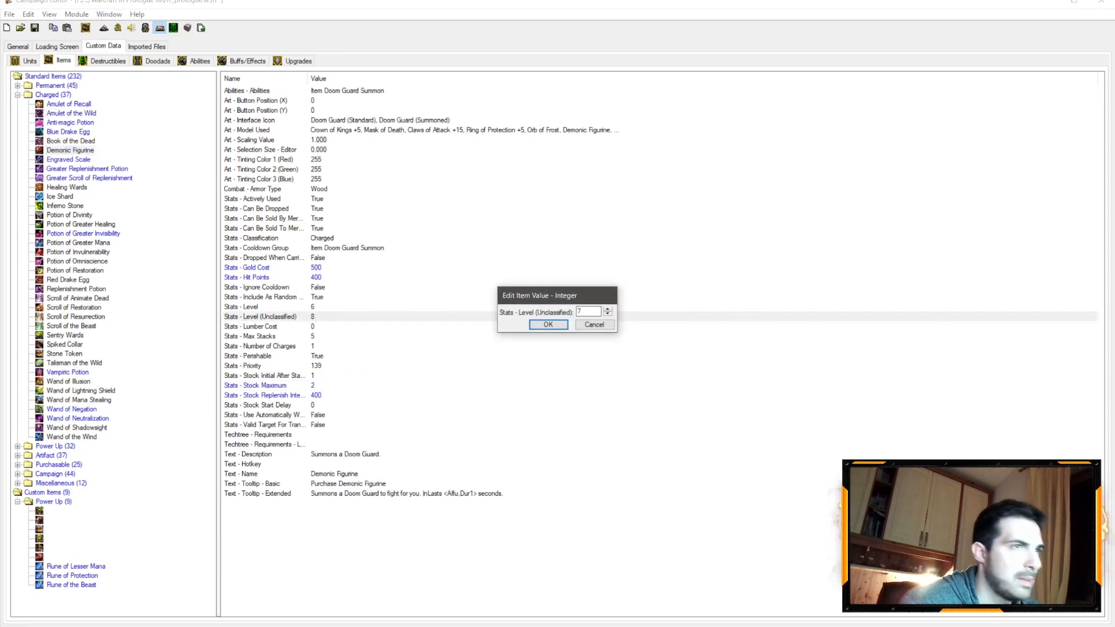
key("Return")
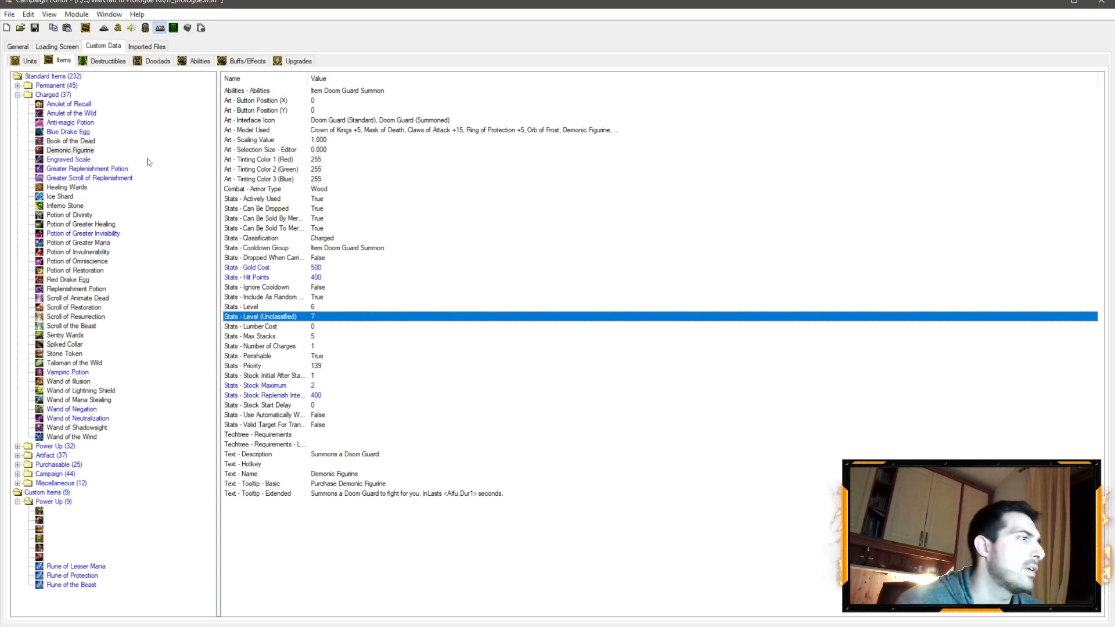
Set the Demonic Figurine's Stock Maximum to 1
double_click(310, 386)
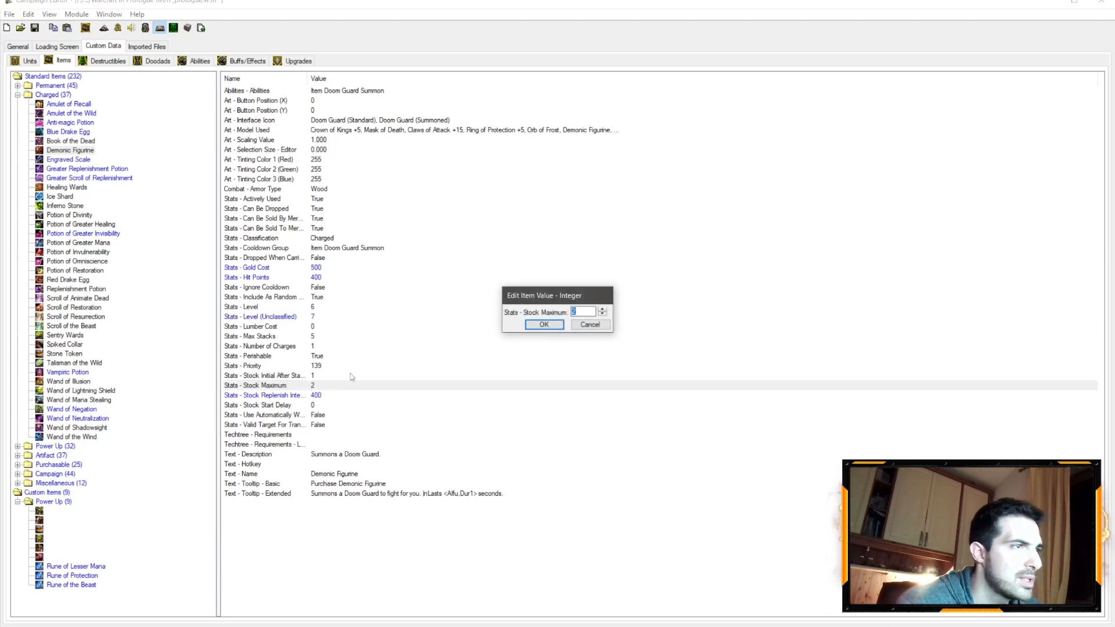
left_click(544, 325)
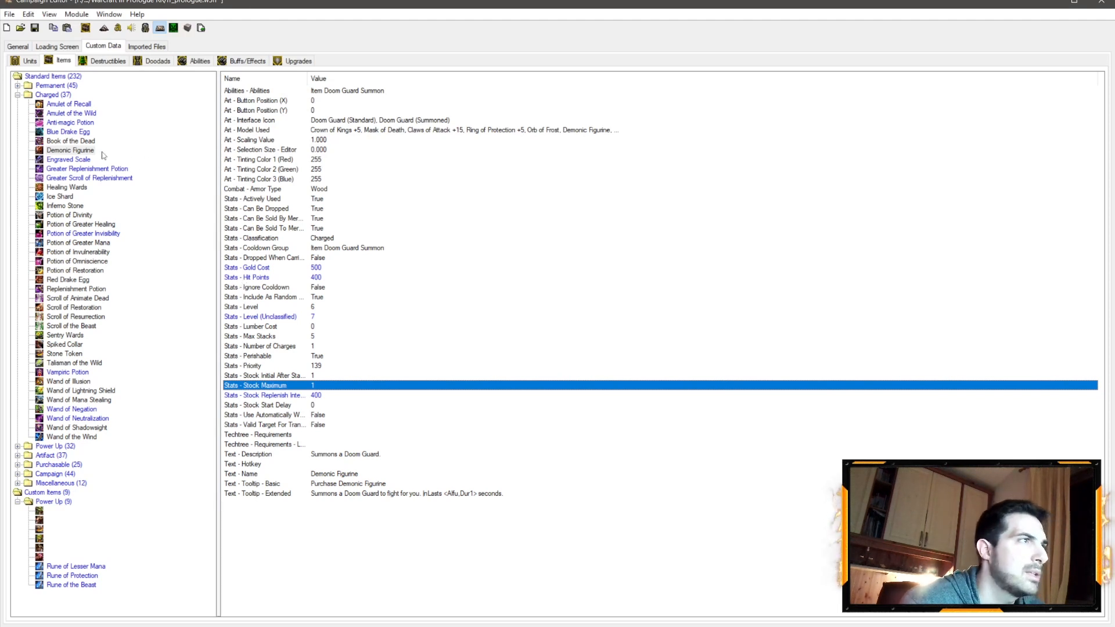
left_click(80, 151)
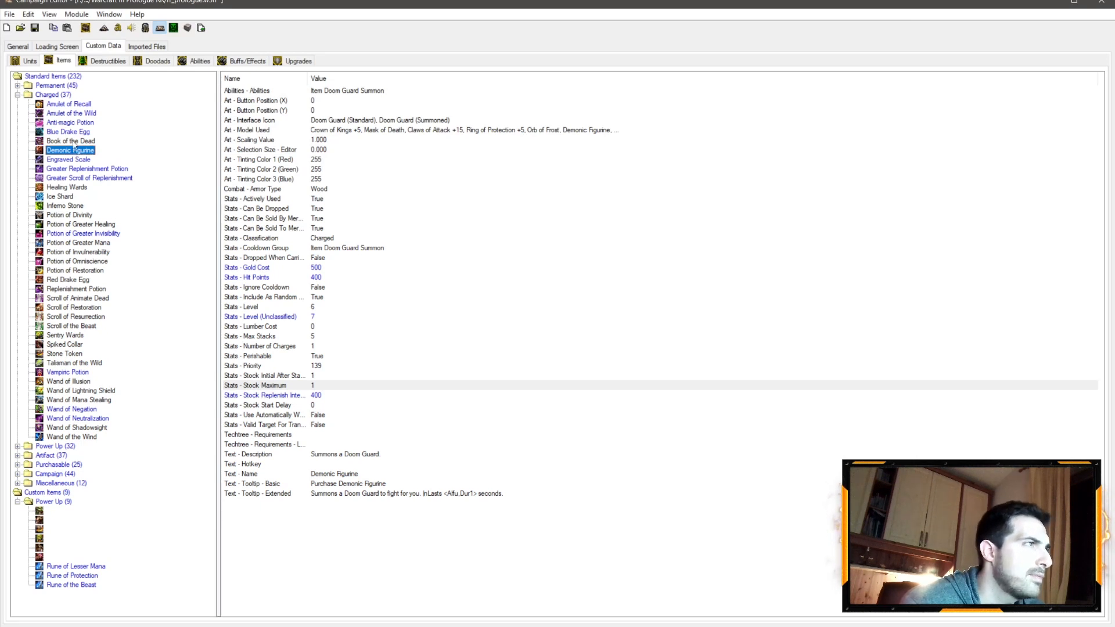
Check the Engraved Scale's stats, and copy the Amulet of the Wild's Gold Cost of 500 to it
left_click(71, 159)
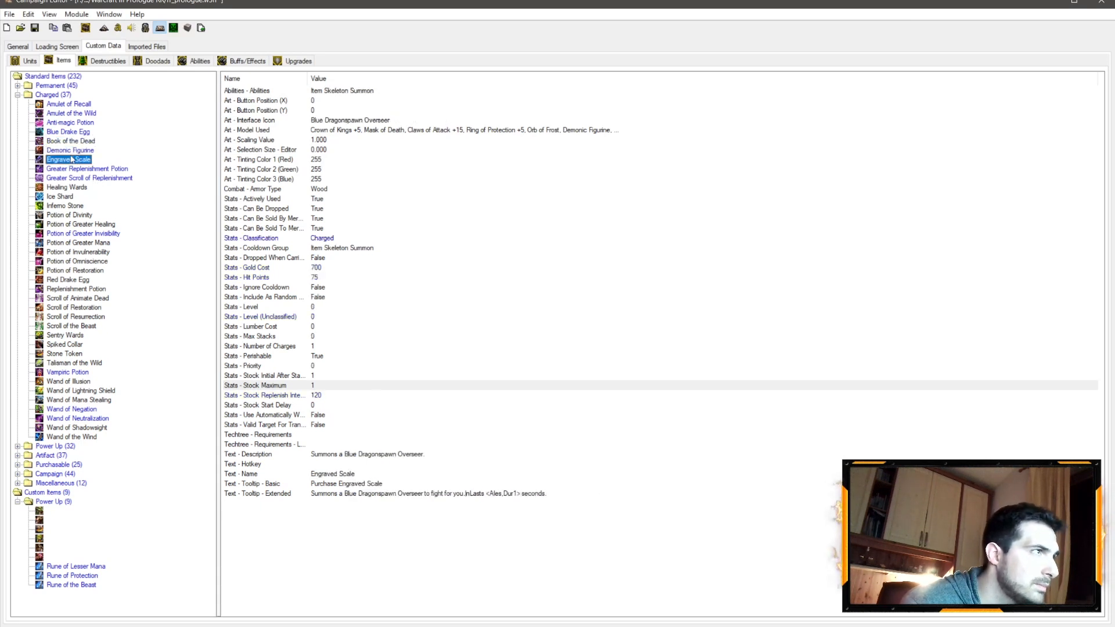
left_click(78, 113)
left_click(323, 268)
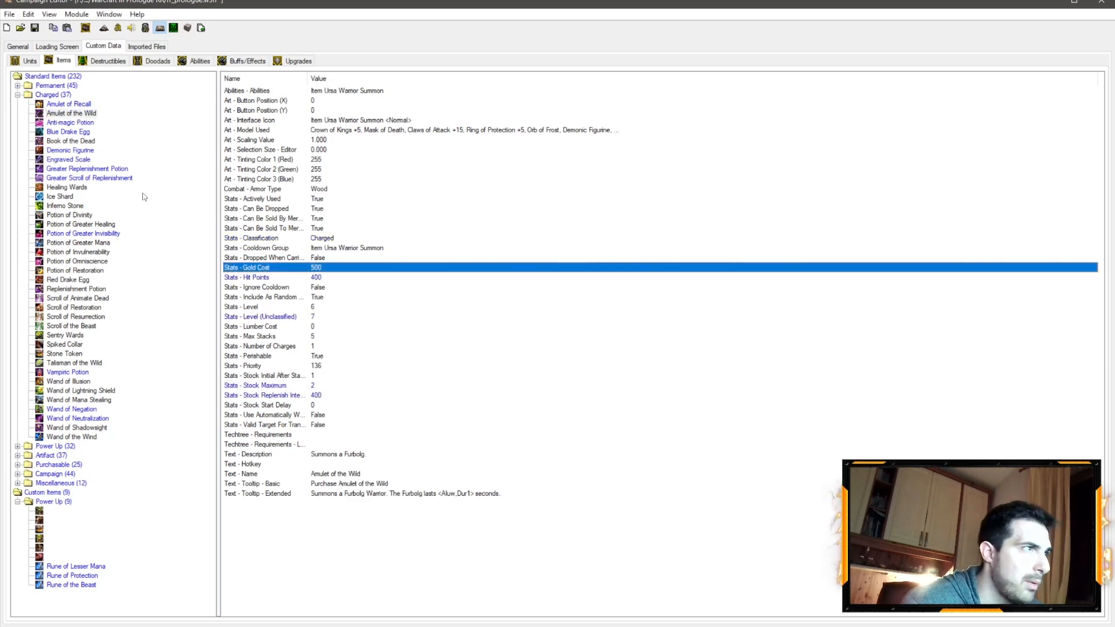
left_click(86, 160)
left_click(325, 267)
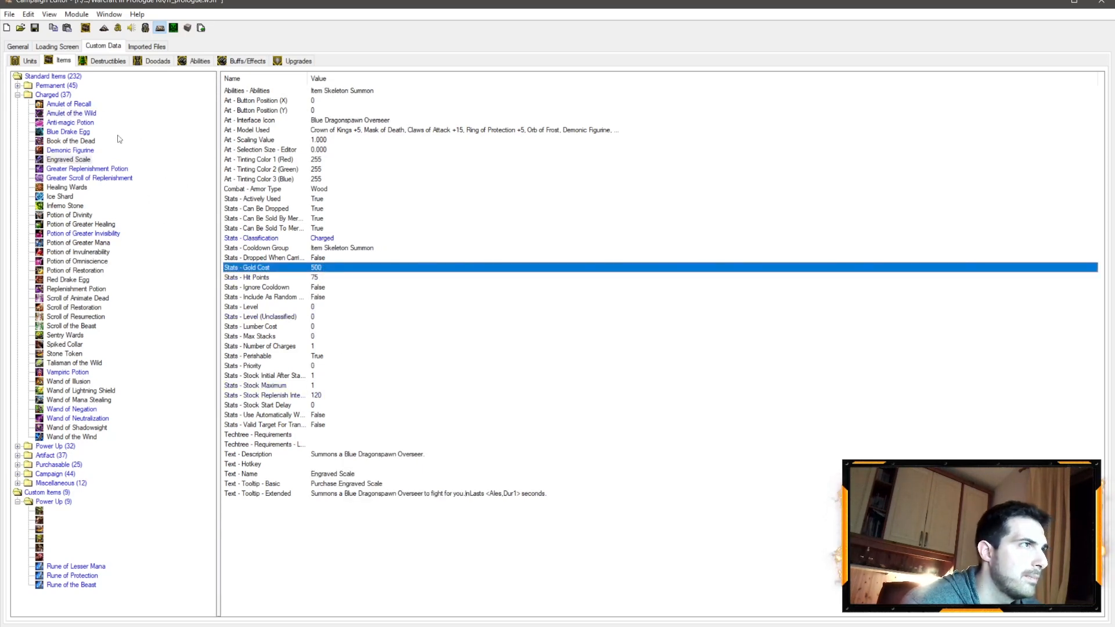
Copy the Amulet of the Wild's Hit Points value of 400 to the Engraved Scale
left_click(79, 113)
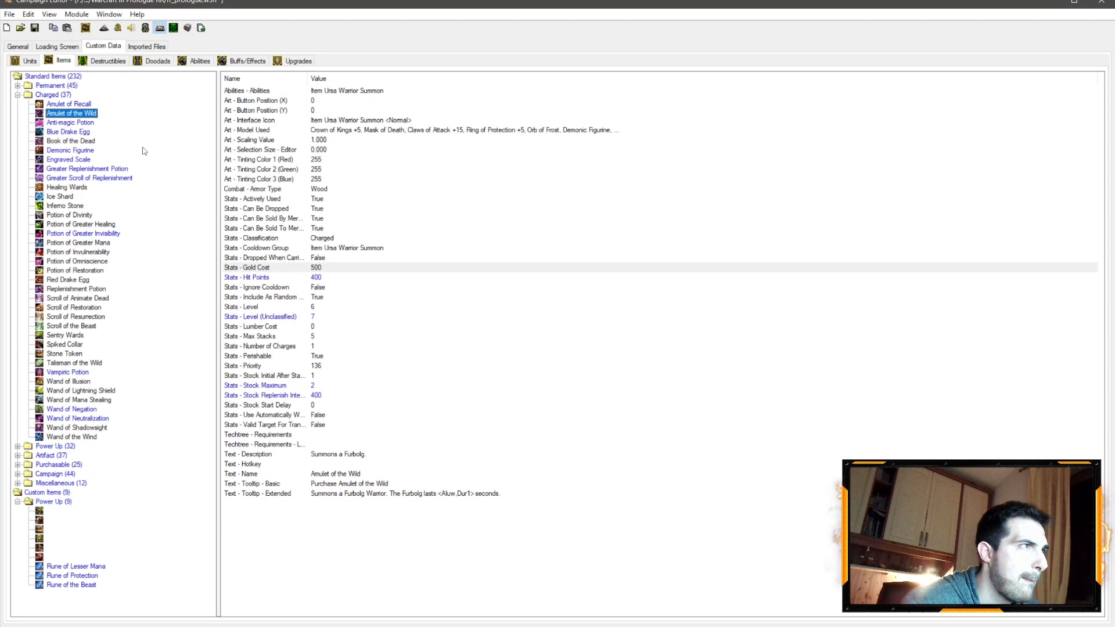
left_click(320, 279)
left_click(71, 160)
left_click(314, 279)
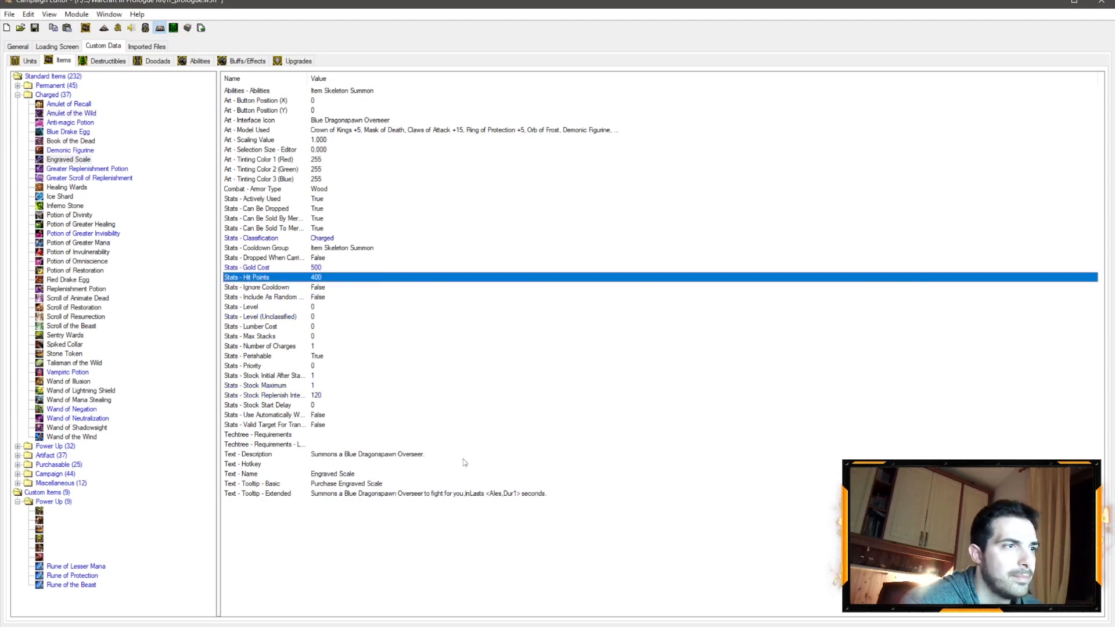
Copy the Amulet of the Wild's Stock Replenish Interval of 400 to the Engraved Scale
left_click(88, 114)
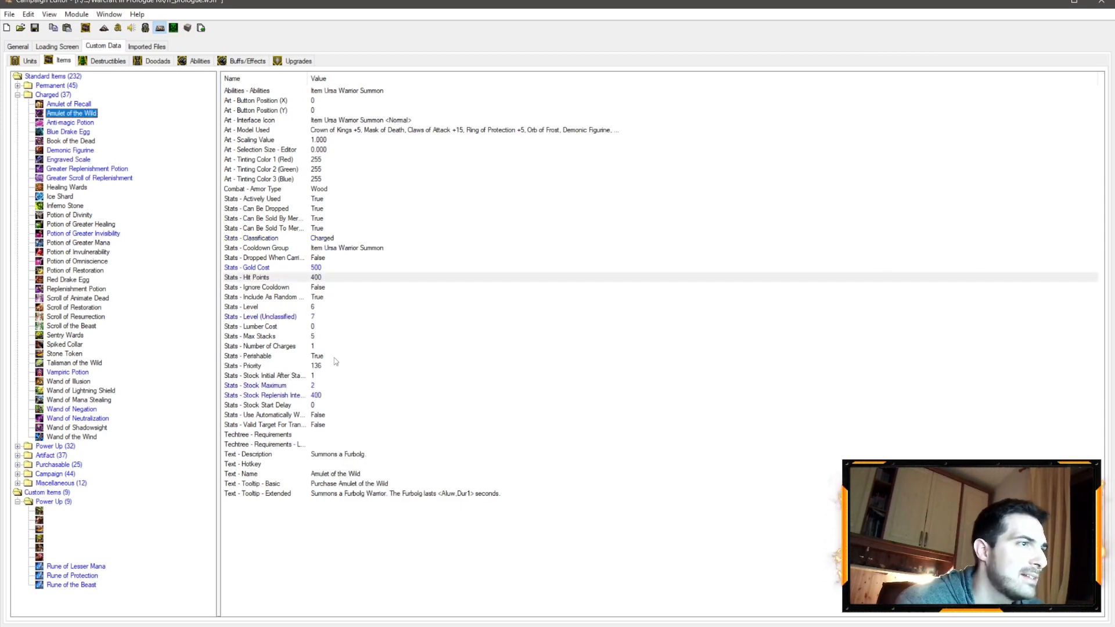
left_click(314, 387)
left_click(313, 396)
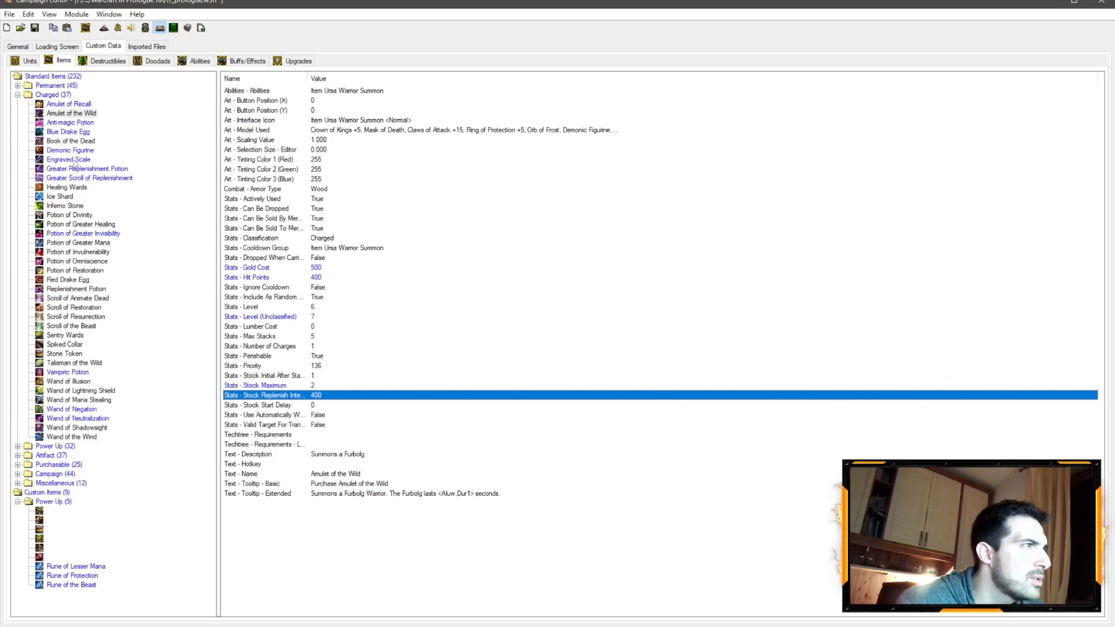
left_click(80, 158)
left_click(314, 395)
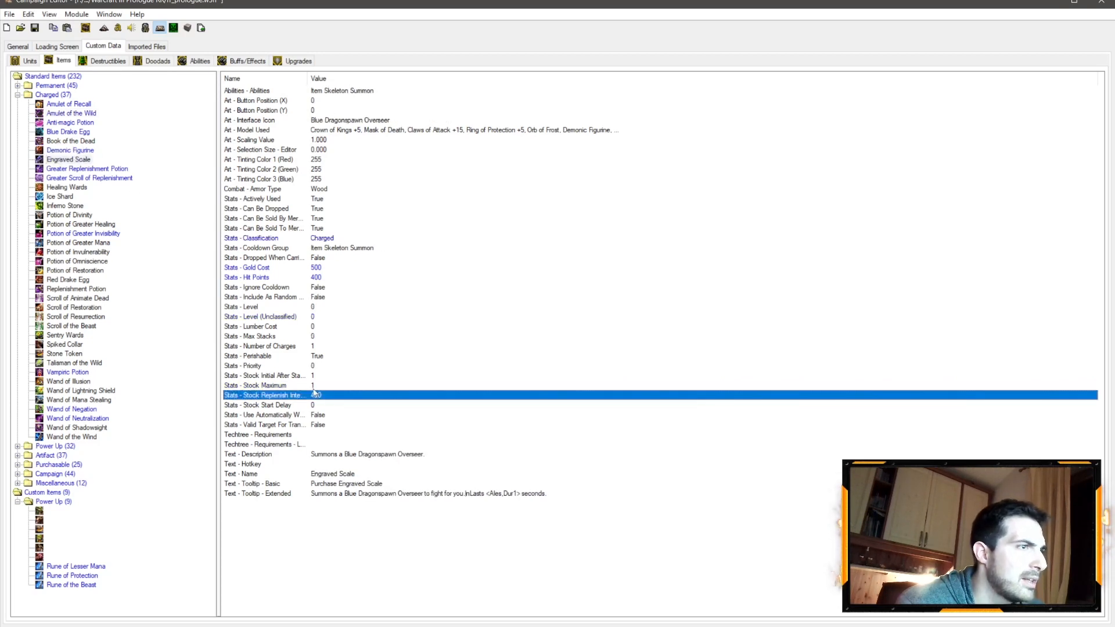
Set the Engraved Scale's Stock Maximum to 2
double_click(314, 385)
type("2")
key("Return")
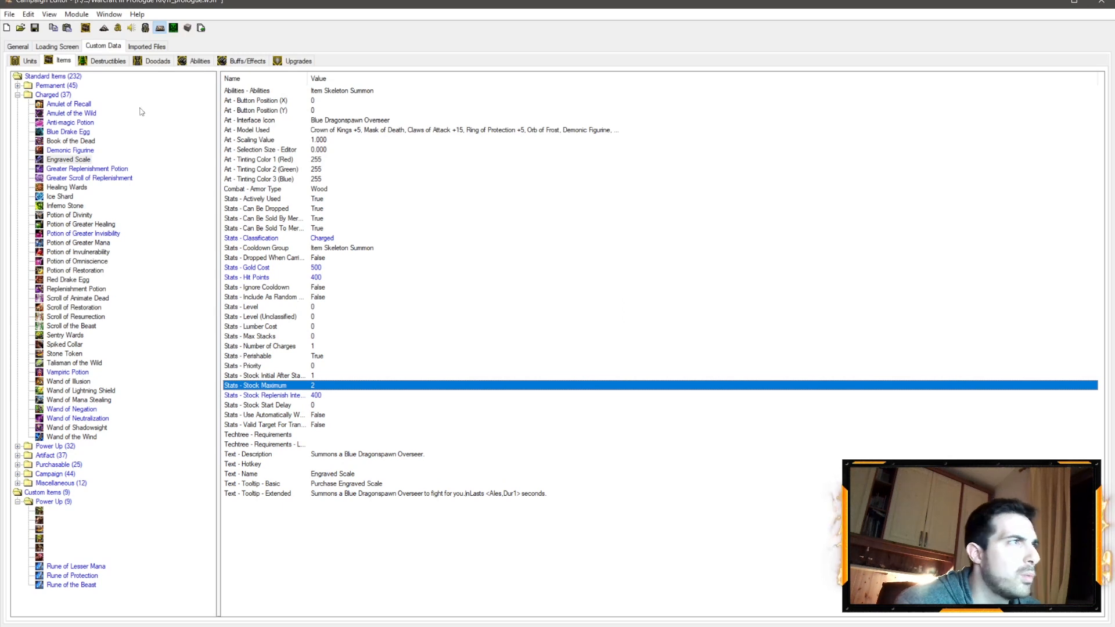
Set the Engraved Scale's Level to 6 and Level (Unclassified) to 7, matching the Amulet of the Wild
left_click(87, 114)
left_click(283, 317)
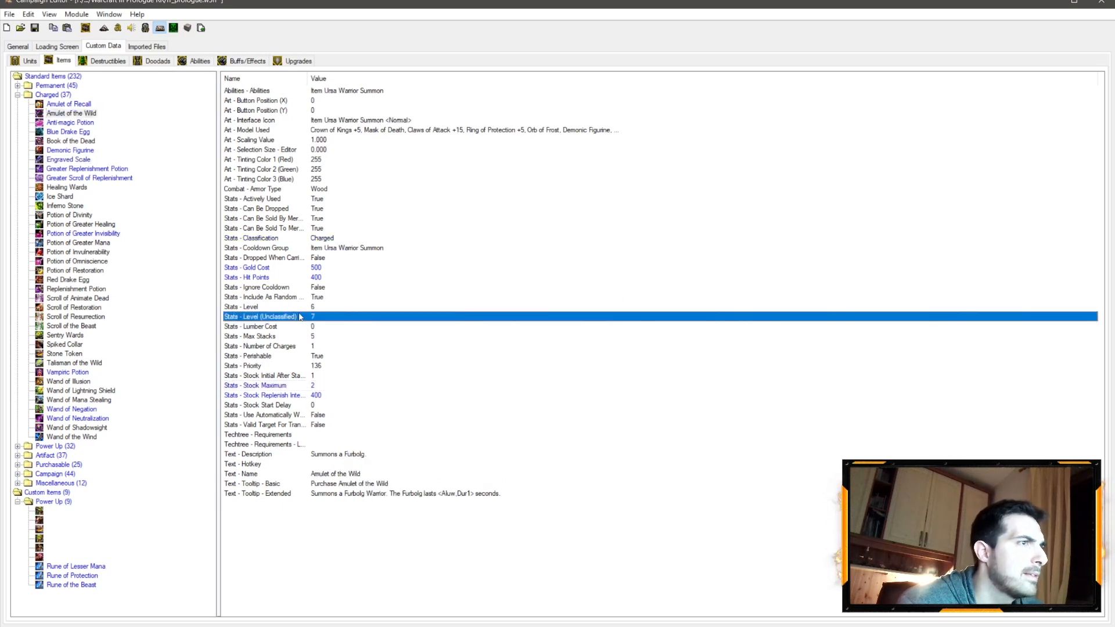
left_click(301, 309)
left_click(68, 159)
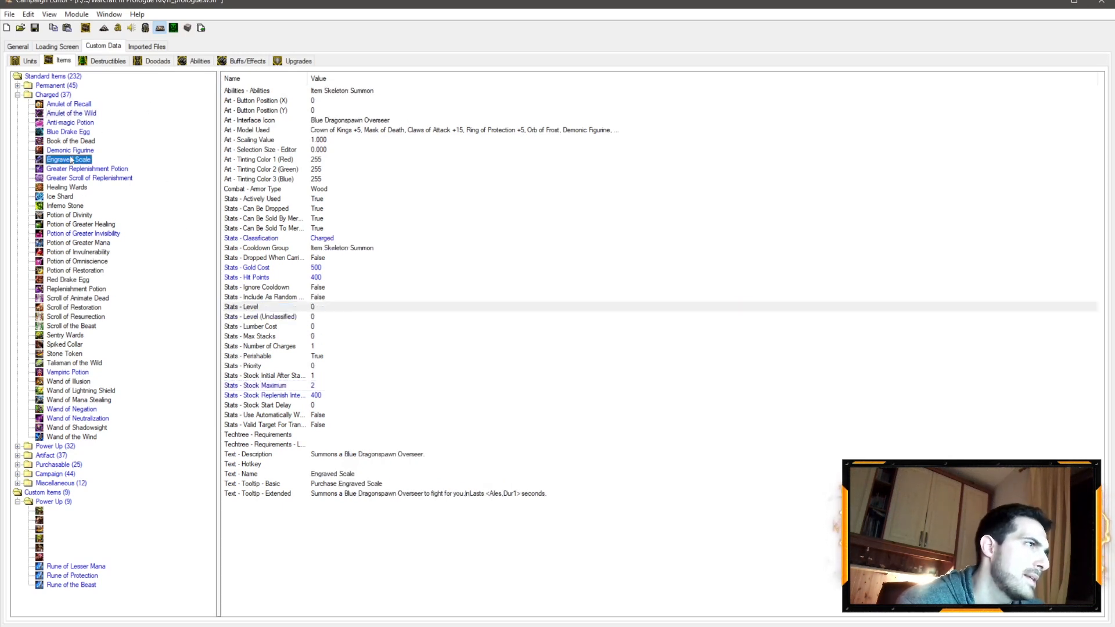
left_click(314, 308)
double_click(315, 317)
type("7")
key("Return")
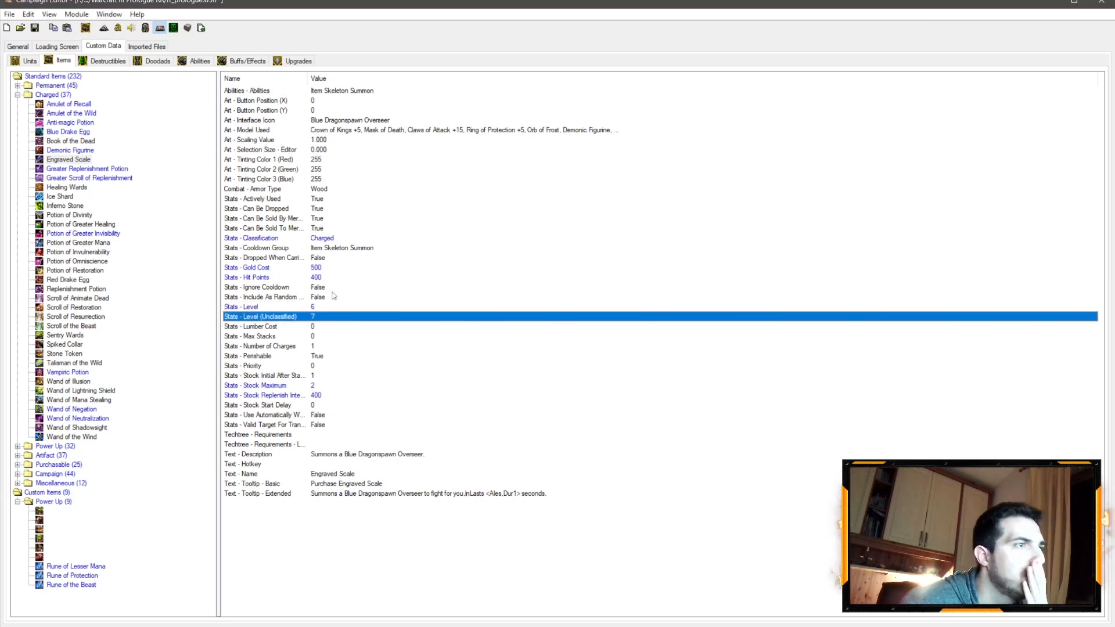
Compare the stats of the Blue Drake Egg, Book of the Dead and Demonic Figurine, including the gold cost
left_click(68, 133)
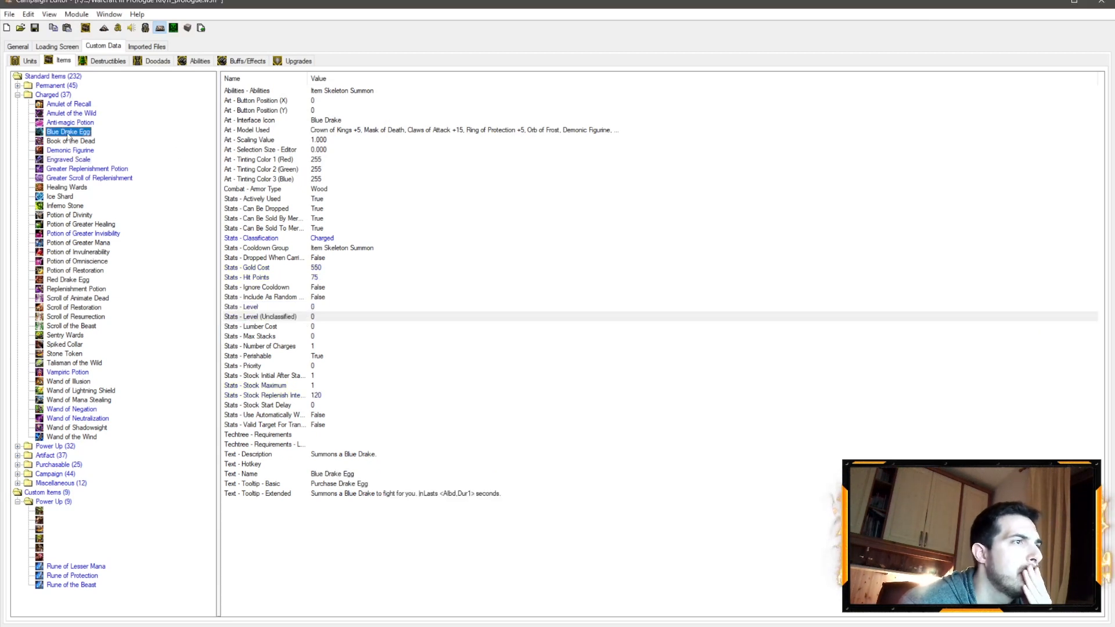
left_click(82, 142)
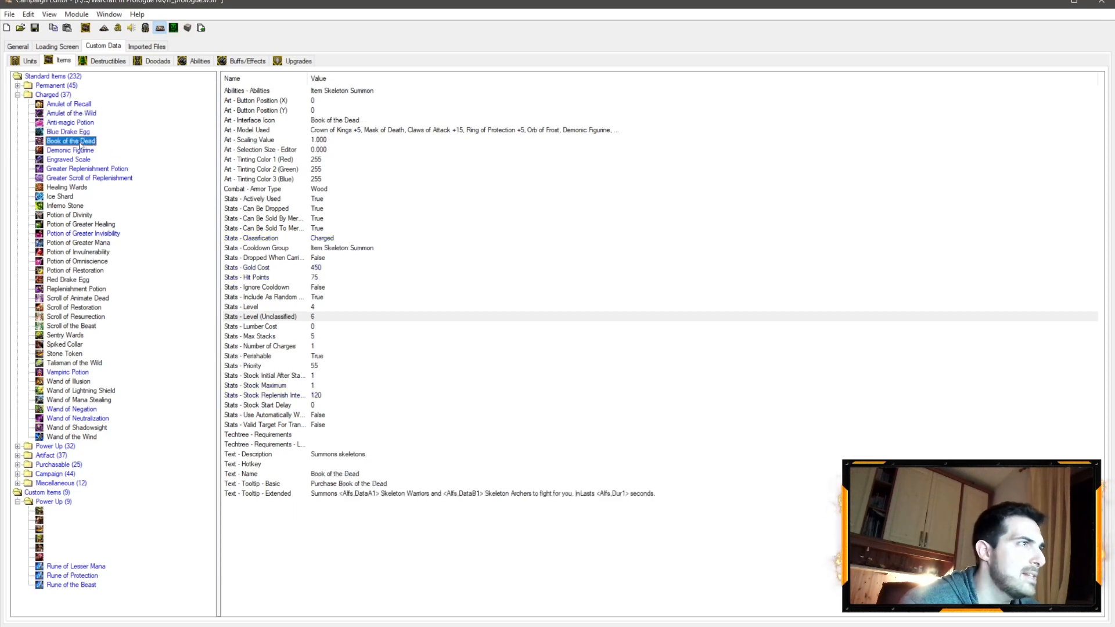
left_click(80, 151)
left_click(309, 267)
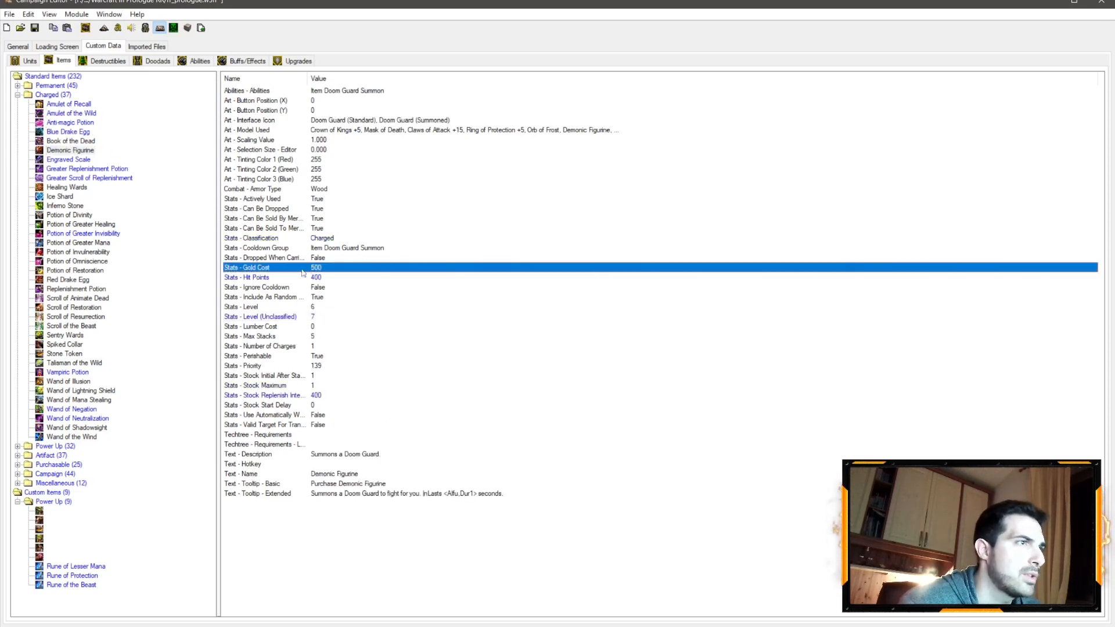
Enable Include As Random Choice for the Blue Drake Egg, matching the Demonic Figurine
left_click(298, 298)
left_click(83, 132)
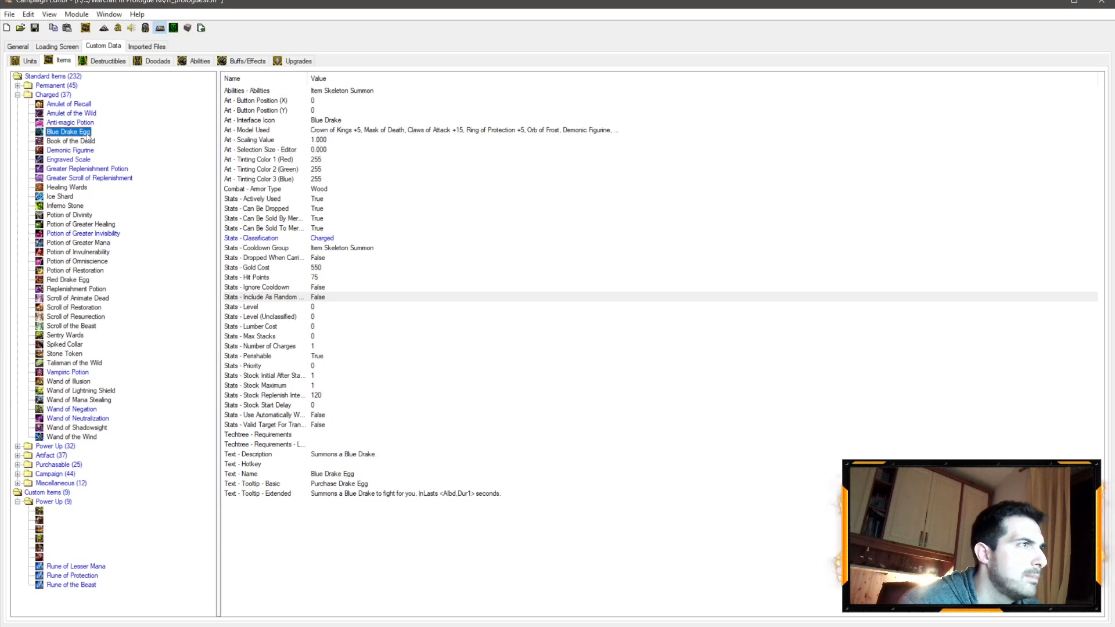
left_click(80, 151)
left_click(75, 161)
left_click(76, 152)
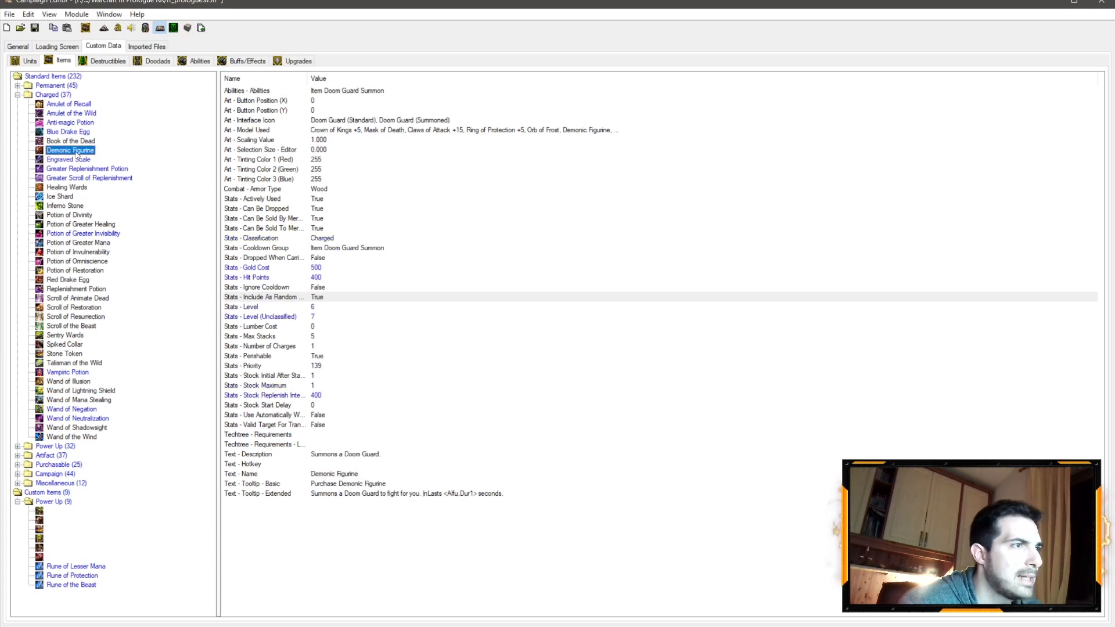
left_click(82, 141)
left_click(82, 132)
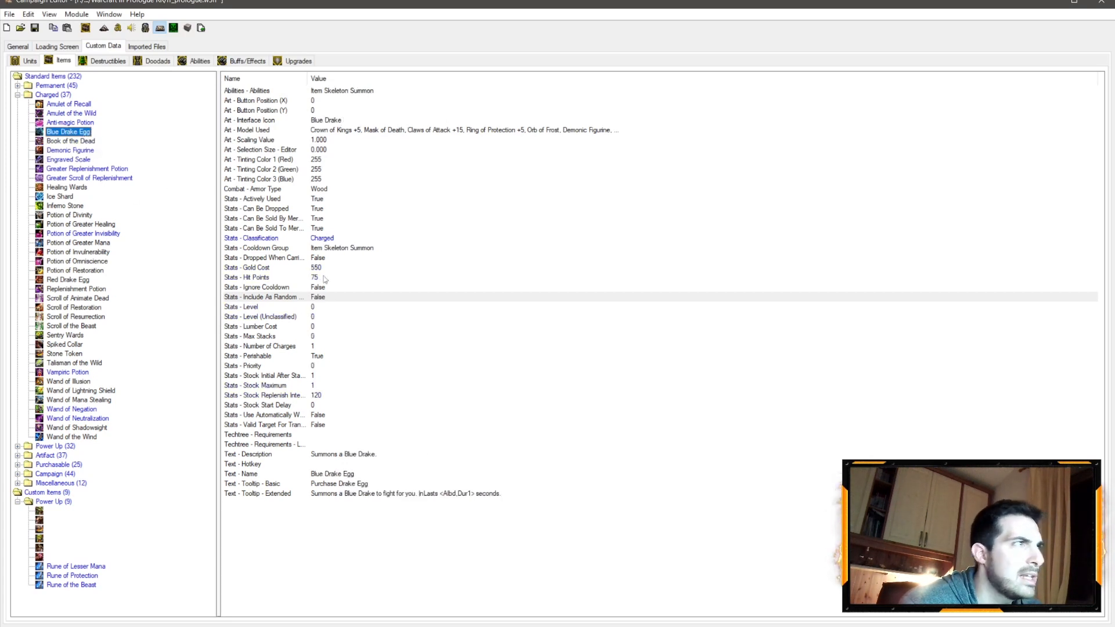
double_click(321, 295)
left_click(601, 310)
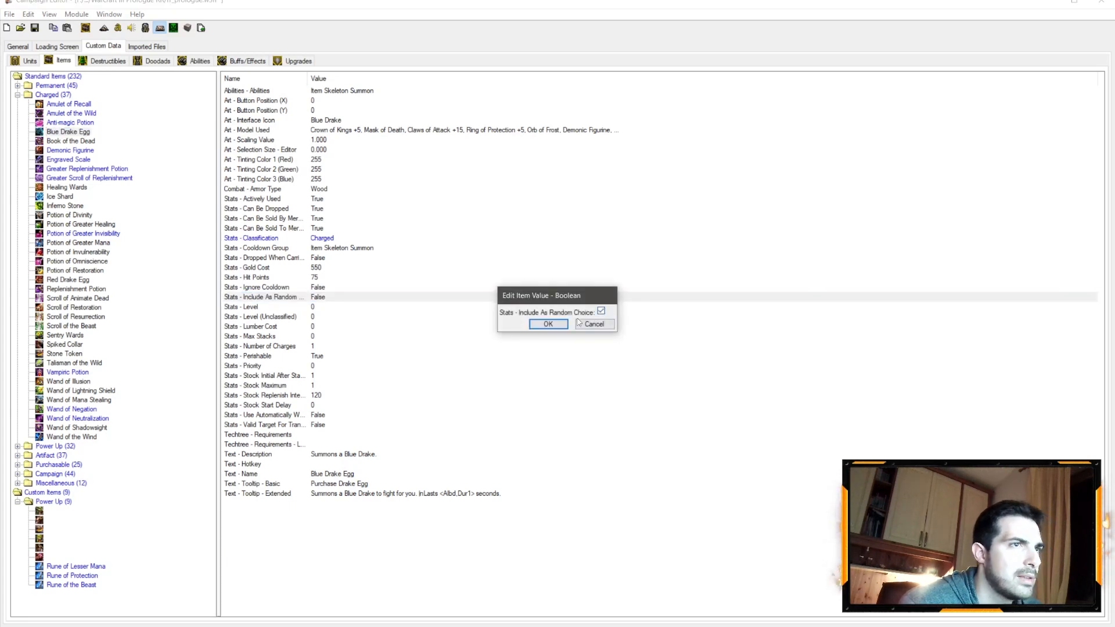
left_click(549, 324)
Compare the stats of the Engraved Scale, the two amulets and the Blue Drake Egg, including random inclusion
left_click(86, 151)
left_click(81, 160)
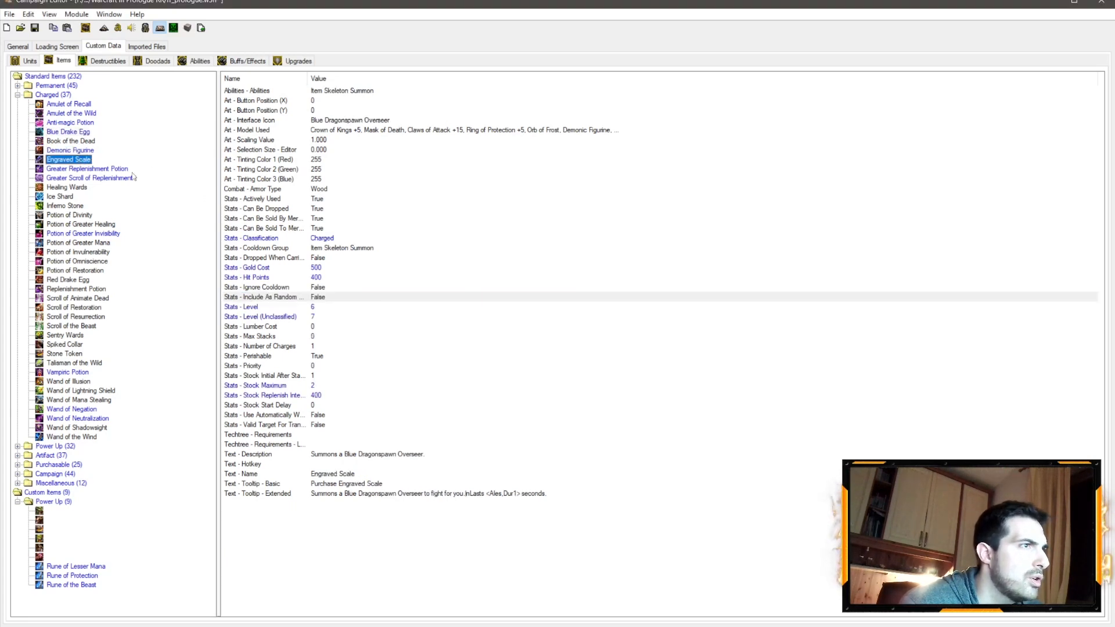
left_click(324, 295)
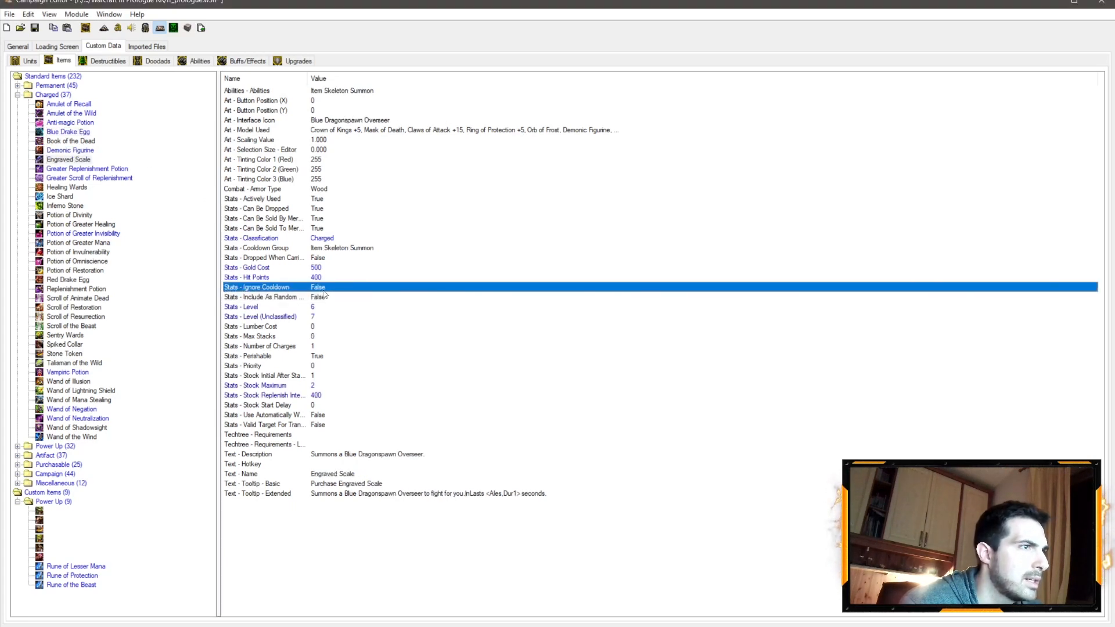
left_click(82, 114)
left_click(76, 106)
left_click(79, 132)
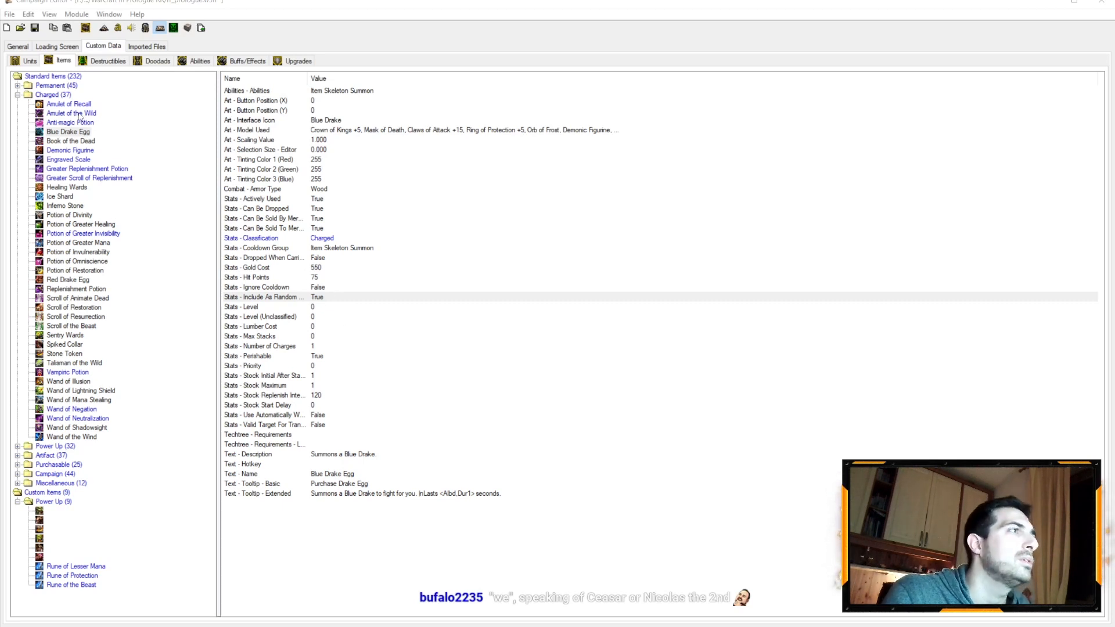
Set the Blue Drake Egg's Stock Replenish Interval to 400, matching the Engraved Scale
left_click(81, 160)
left_click(77, 142)
left_click(72, 132)
left_click(328, 397)
type("400")
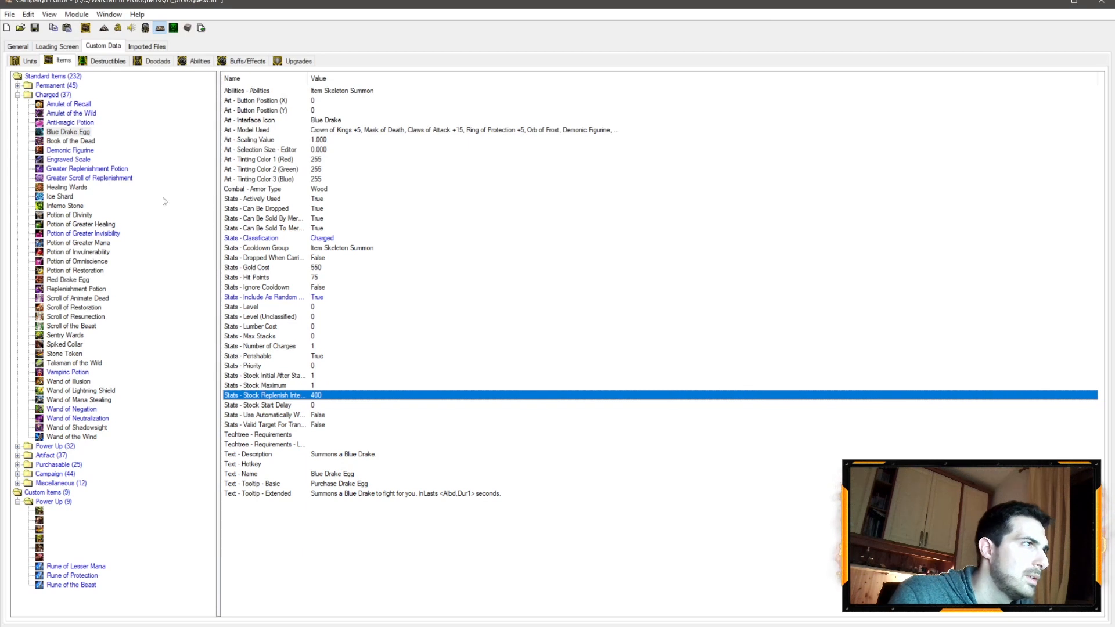
Raise the Blue Drake Egg's Stock Replenish Interval to 520
double_click(316, 396)
type("500")
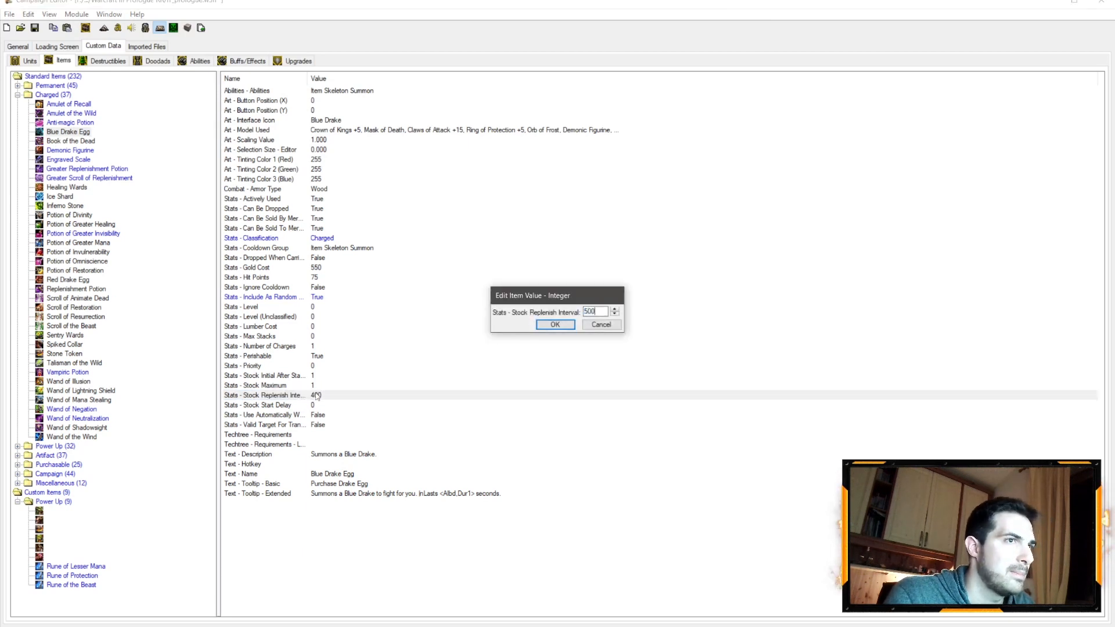
key("BackSpace")
key("BackSpace")
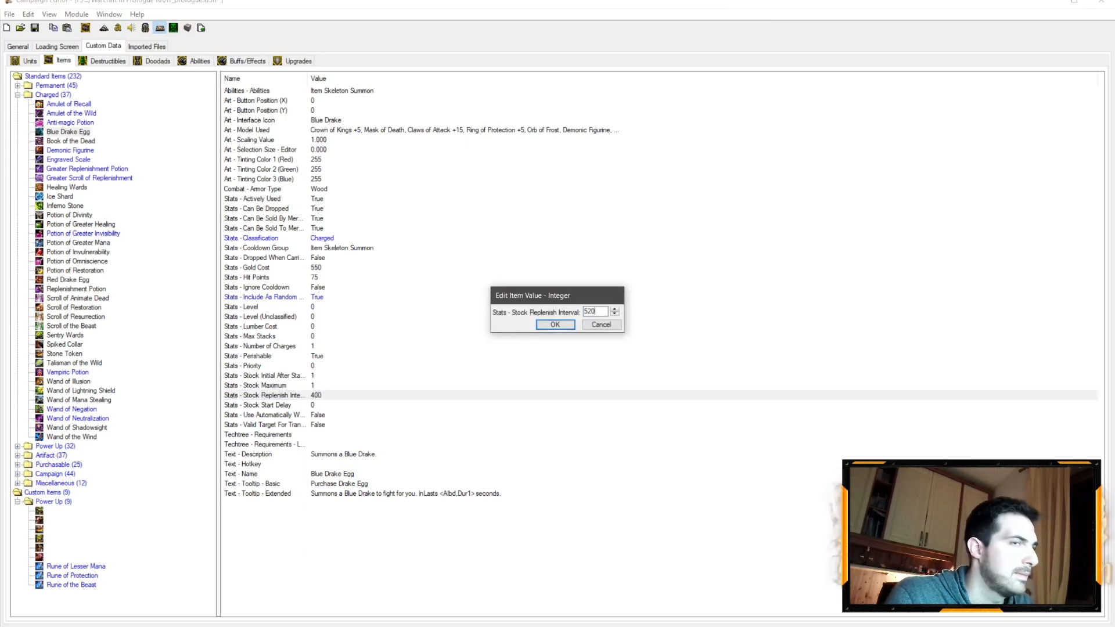
key("Return")
Check the Amulet of the Wild's stats and set the Blue Drake Egg's Stock Replenish Interval to 550
left_click(70, 114)
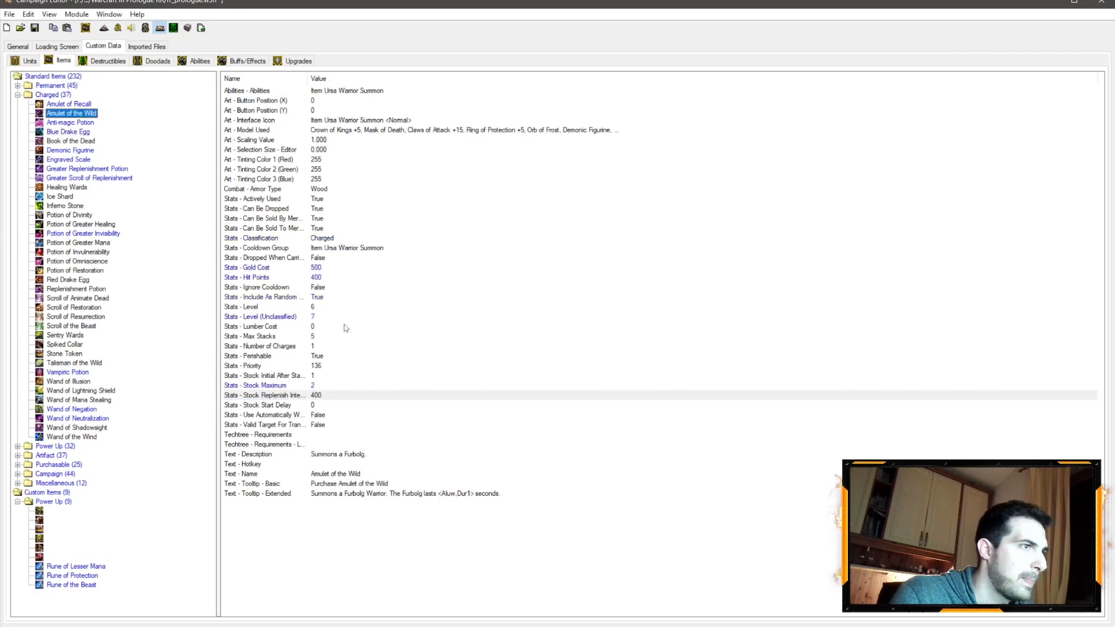
left_click(81, 121)
left_click(79, 113)
left_click(75, 133)
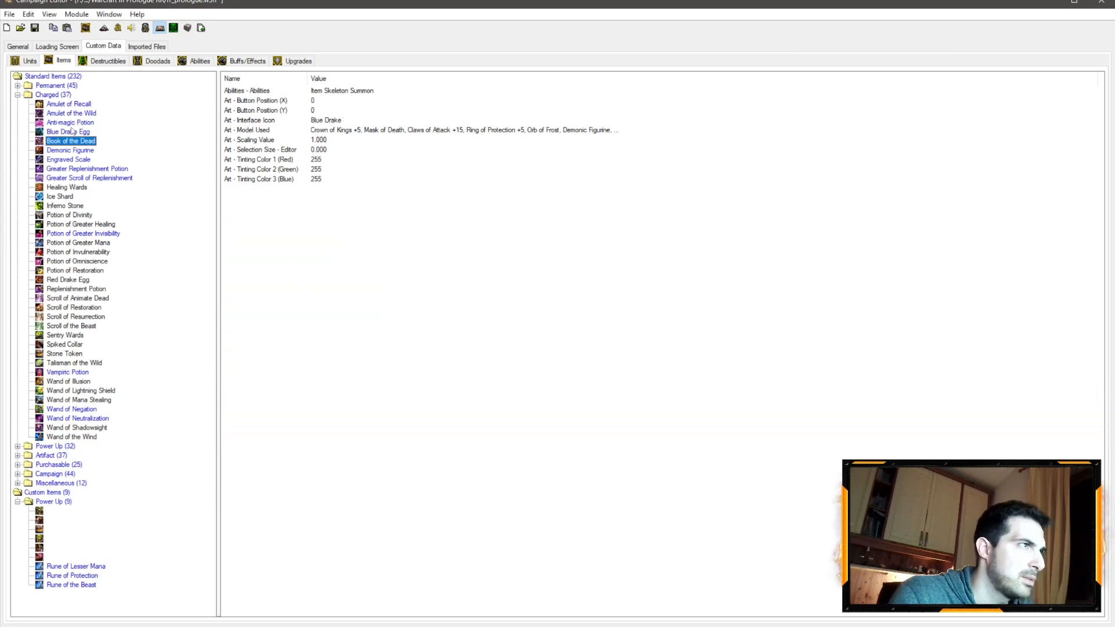
double_click(313, 396)
type("550")
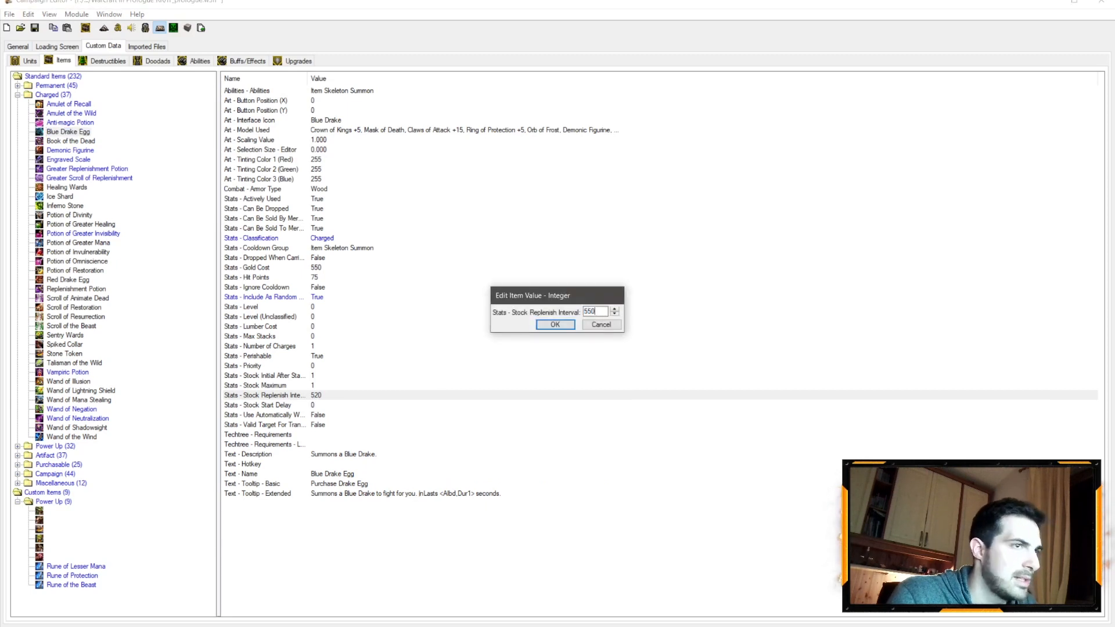
key("Return")
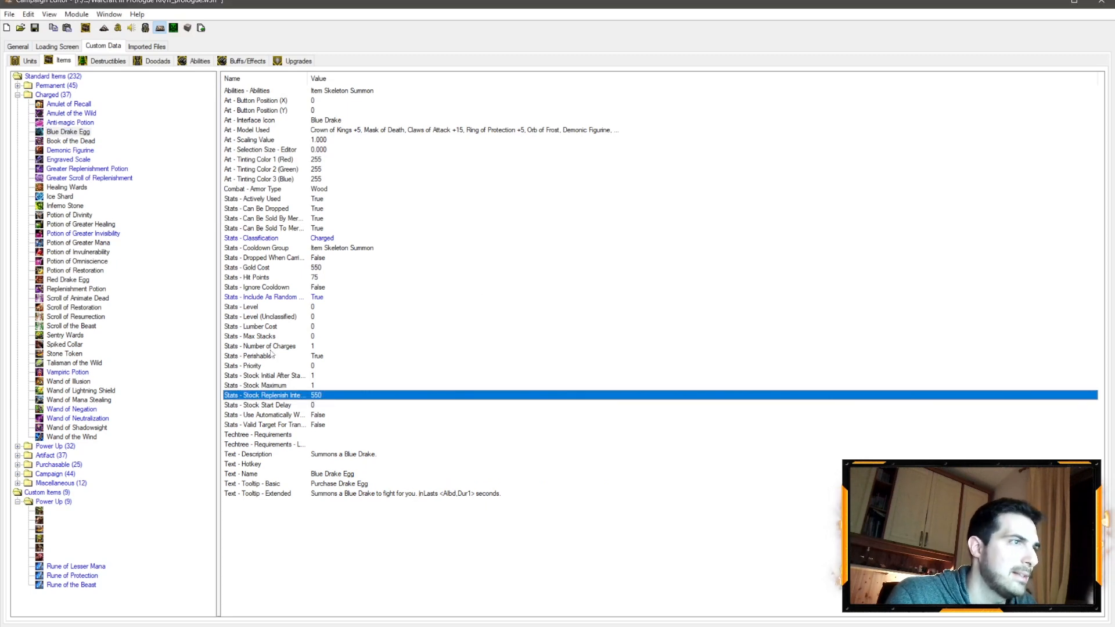
Set the Blue Drake Egg's Stock Replenish Interval to 450
double_click(331, 397)
type("450")
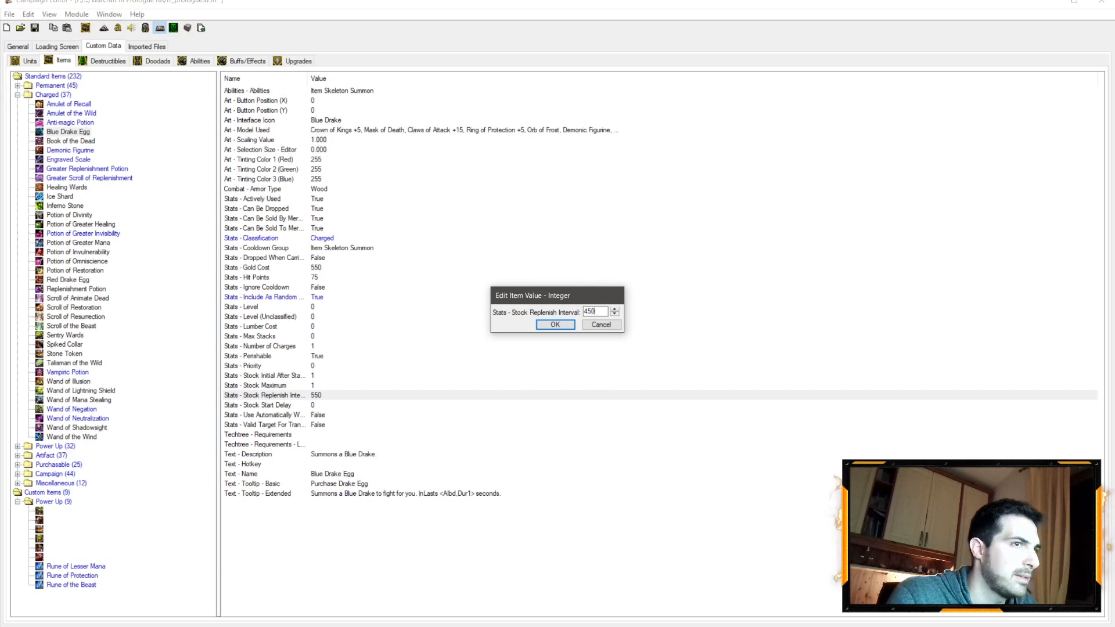
key("Return")
Set the Blue Drake Egg's Gold Cost to 650, using the Amulet of the Wild's cost as reference
left_click(72, 113)
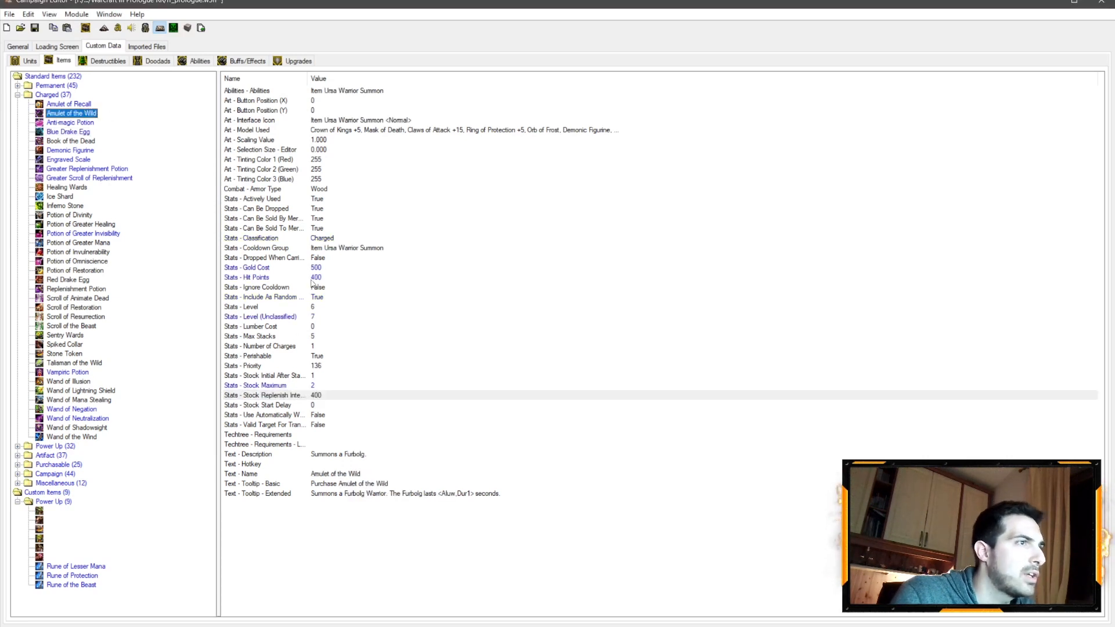
left_click(326, 268)
left_click(75, 151)
left_click(74, 142)
left_click(72, 132)
double_click(318, 269)
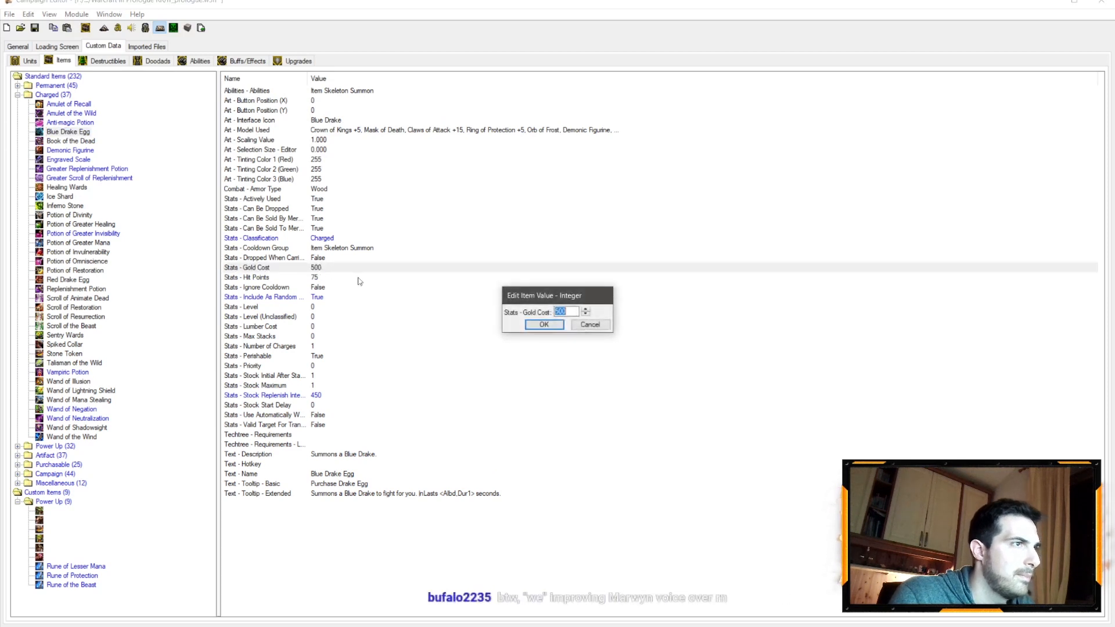
type("6")
key("Return")
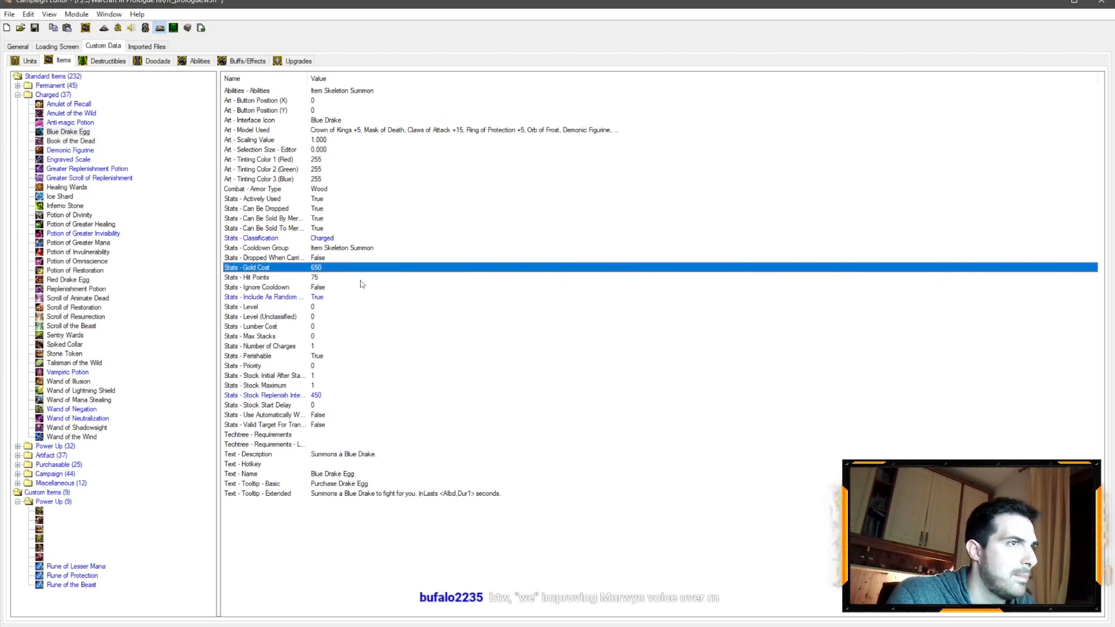
Set the Blue Drake Egg's Hit Points to 450, using the Amulet of the Wild's hit points as reference
left_click(82, 113)
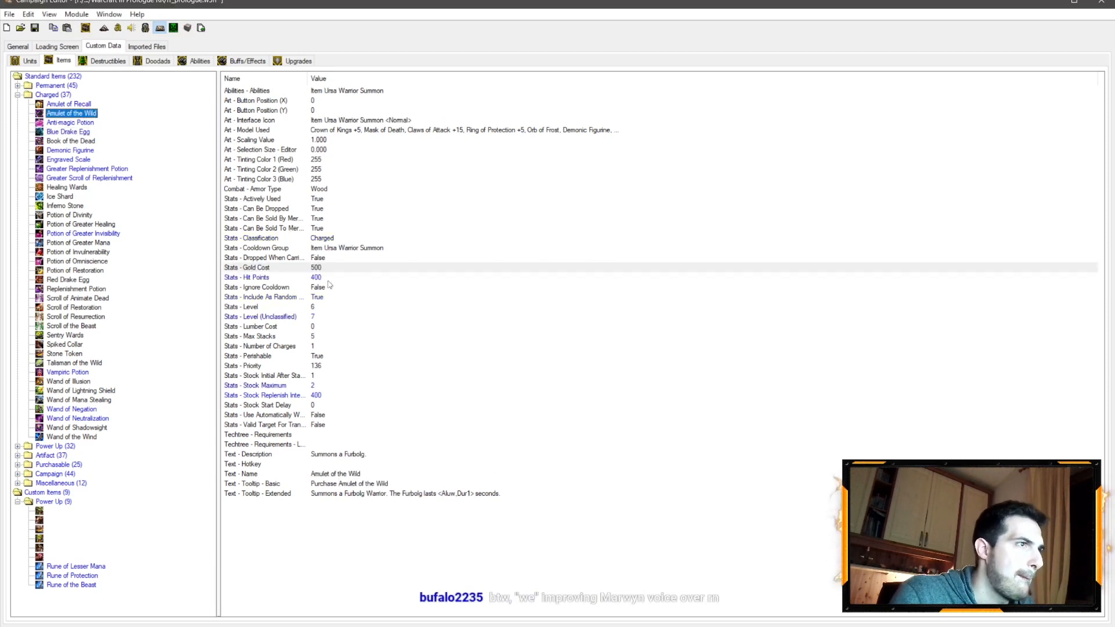
left_click(75, 133)
left_click(311, 280)
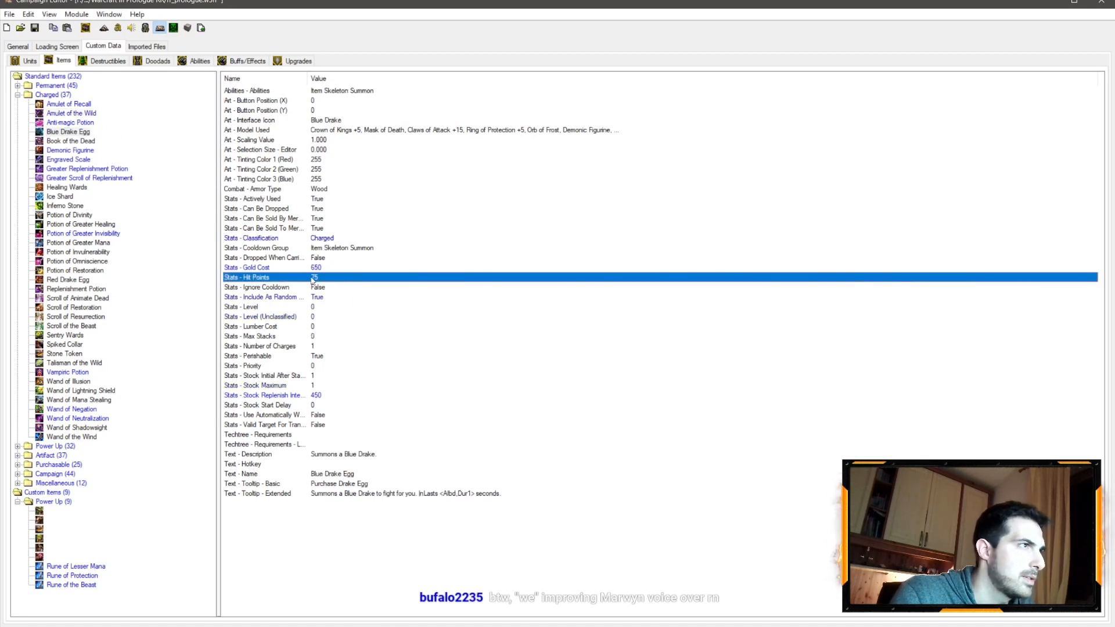
double_click(314, 279)
type("450")
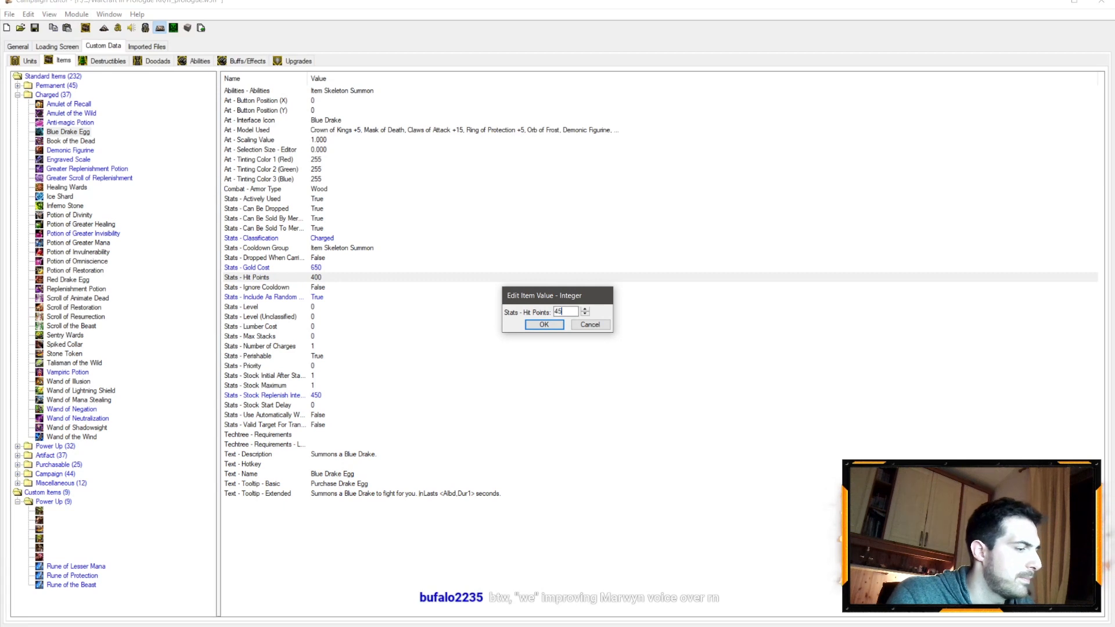
key("Return")
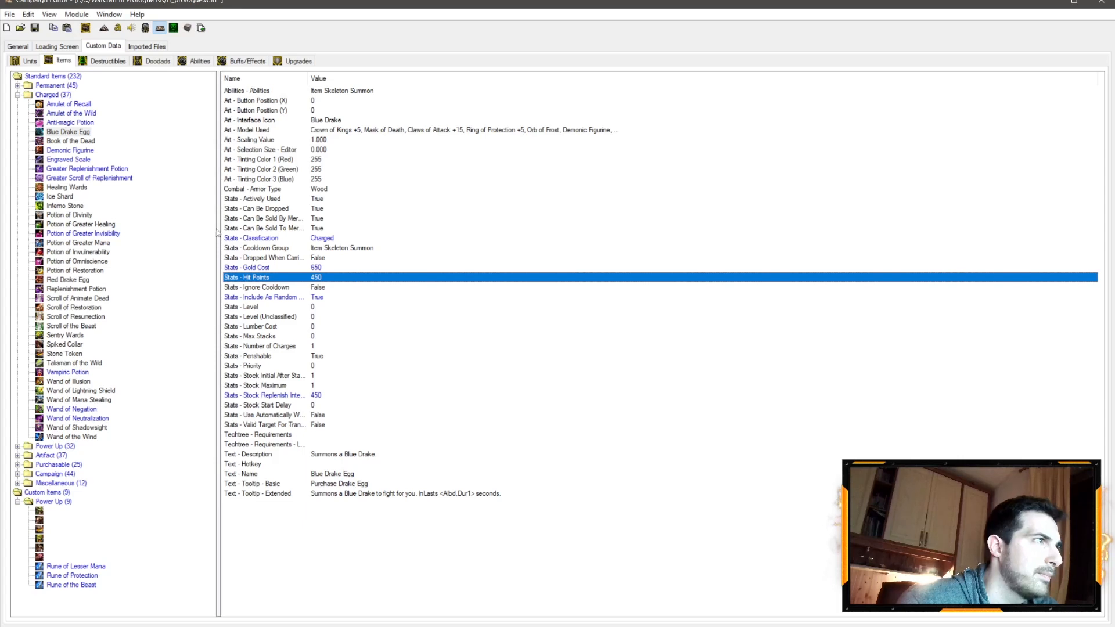
Check the Blue Drake Egg against the Amulet of the Wild and copy its Gold Cost of 650 to the Red Drake Egg
left_click(318, 366)
left_click(322, 356)
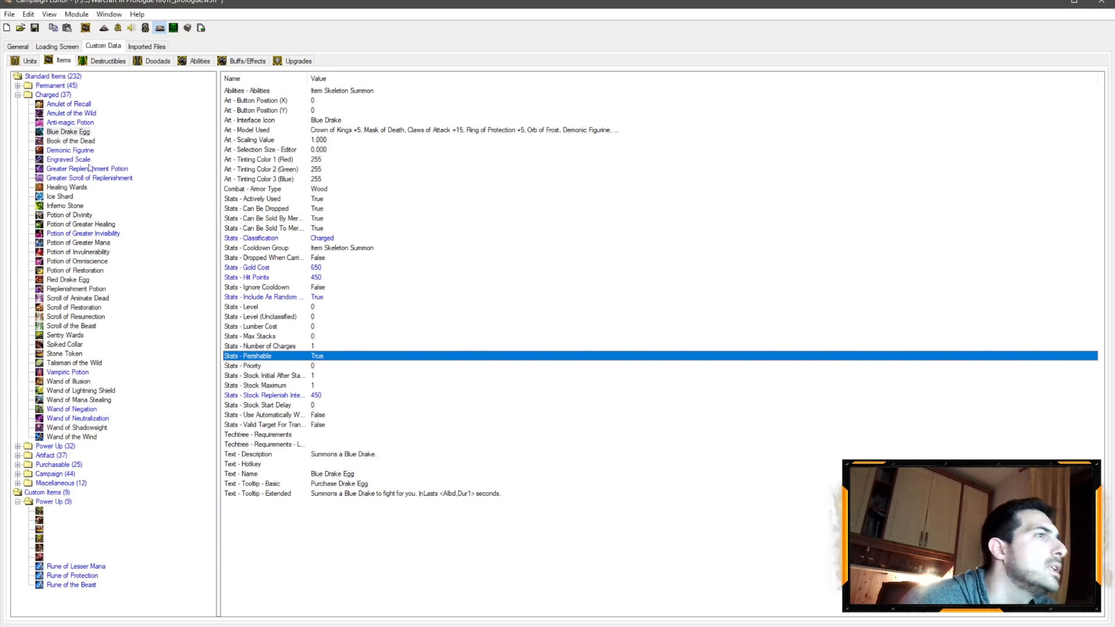
left_click(78, 113)
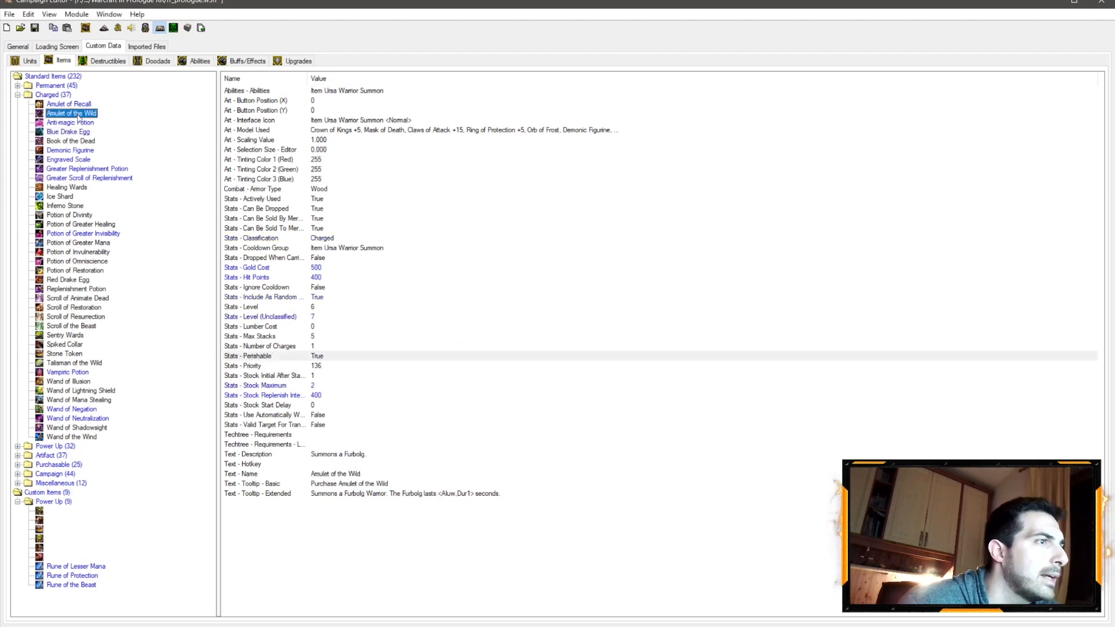
left_click(81, 133)
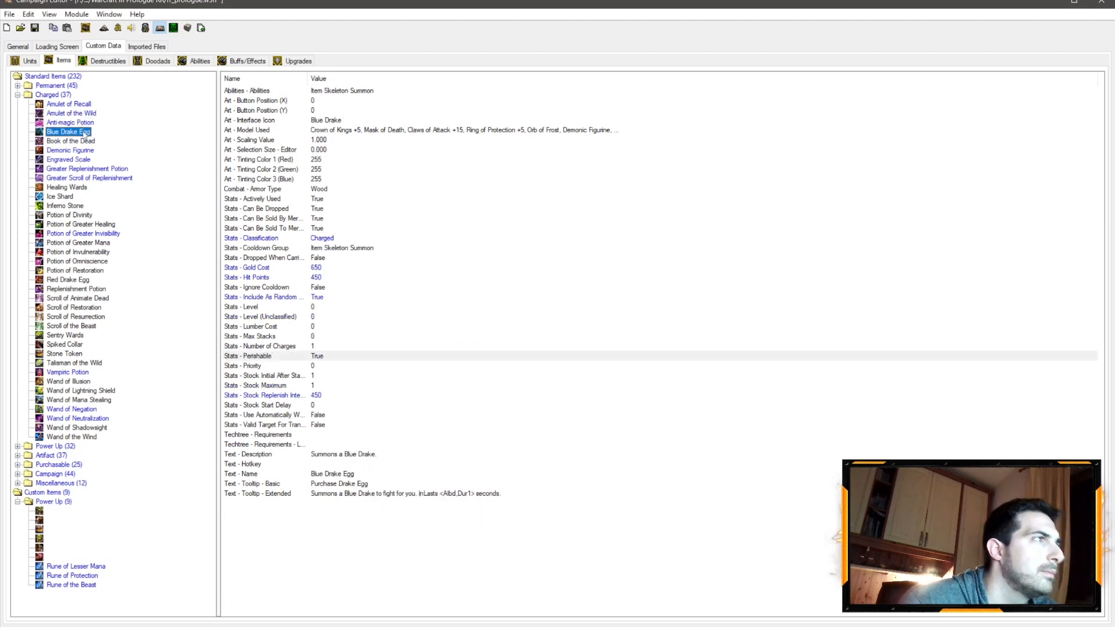
left_click(327, 269)
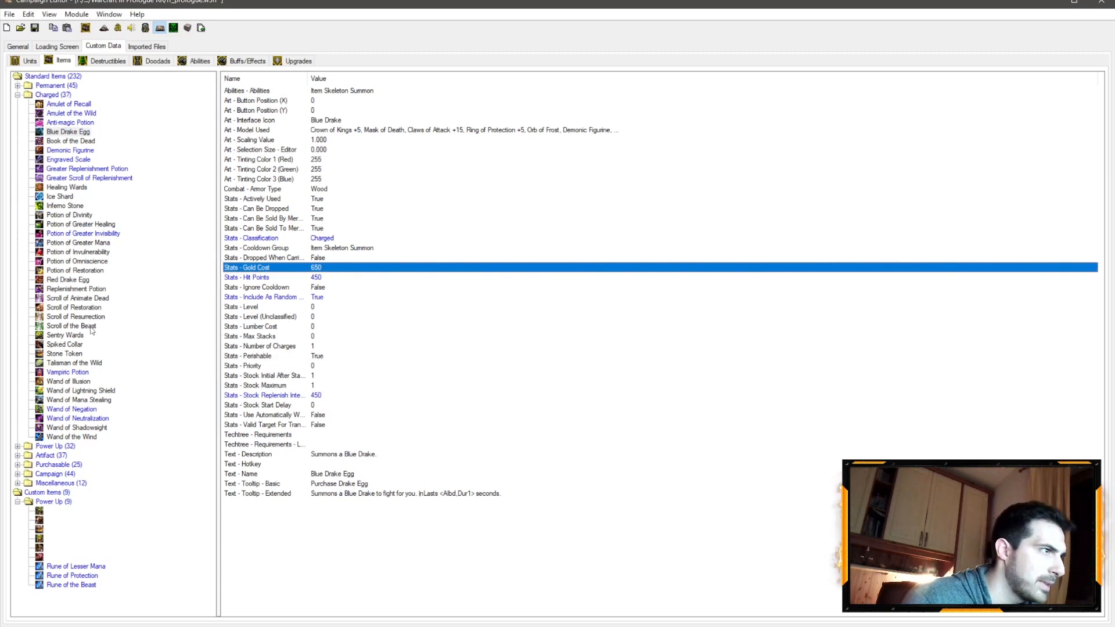
left_click(74, 281)
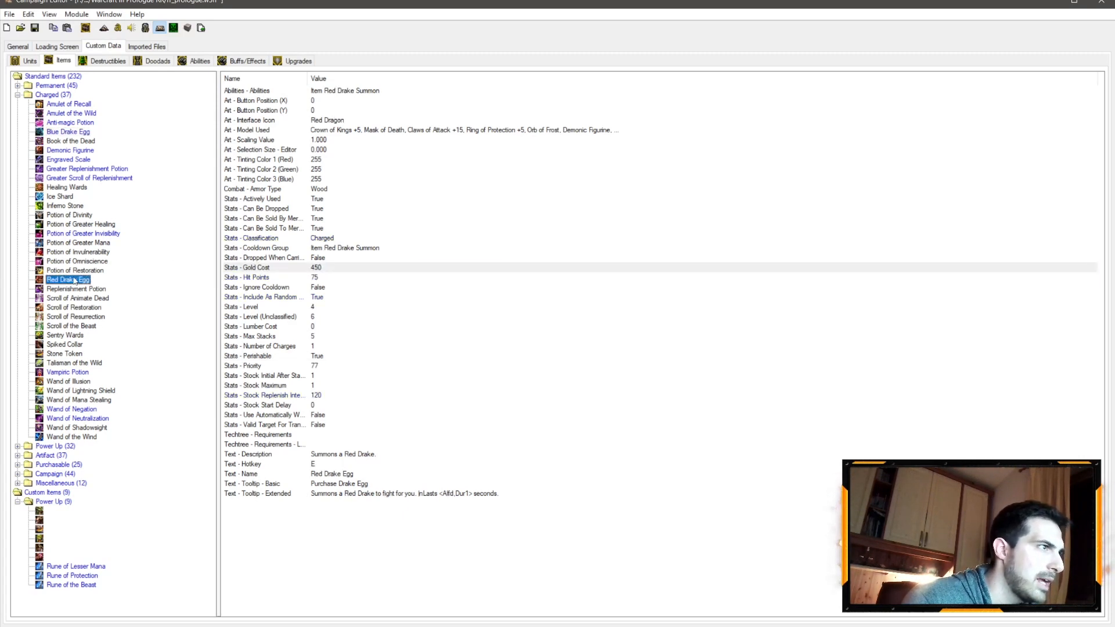
left_click(309, 267)
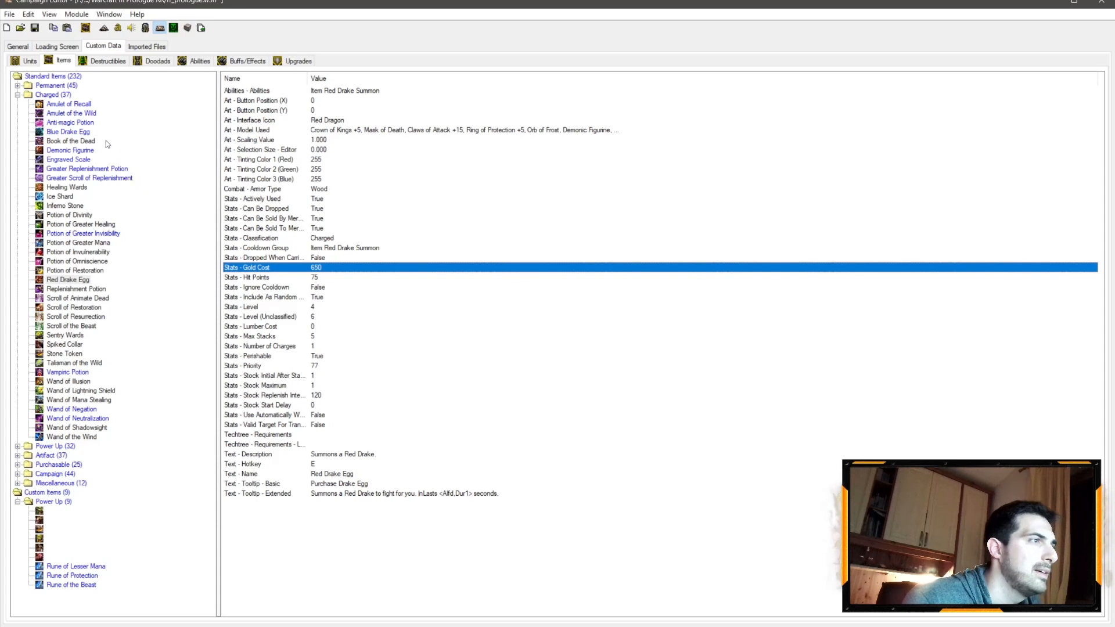
Copy the Blue Drake Egg's Hit Points of 450 and its Include As Random Choice setting to the Red Drake Egg
left_click(87, 132)
left_click(333, 277)
left_click(68, 281)
left_click(74, 133)
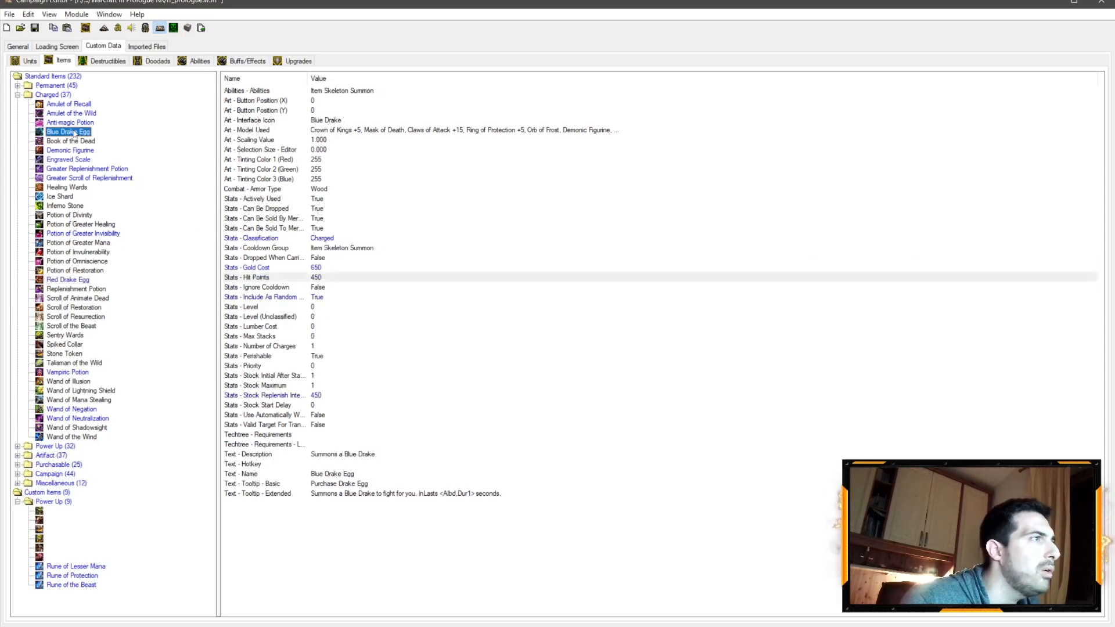
left_click(316, 297)
left_click(76, 280)
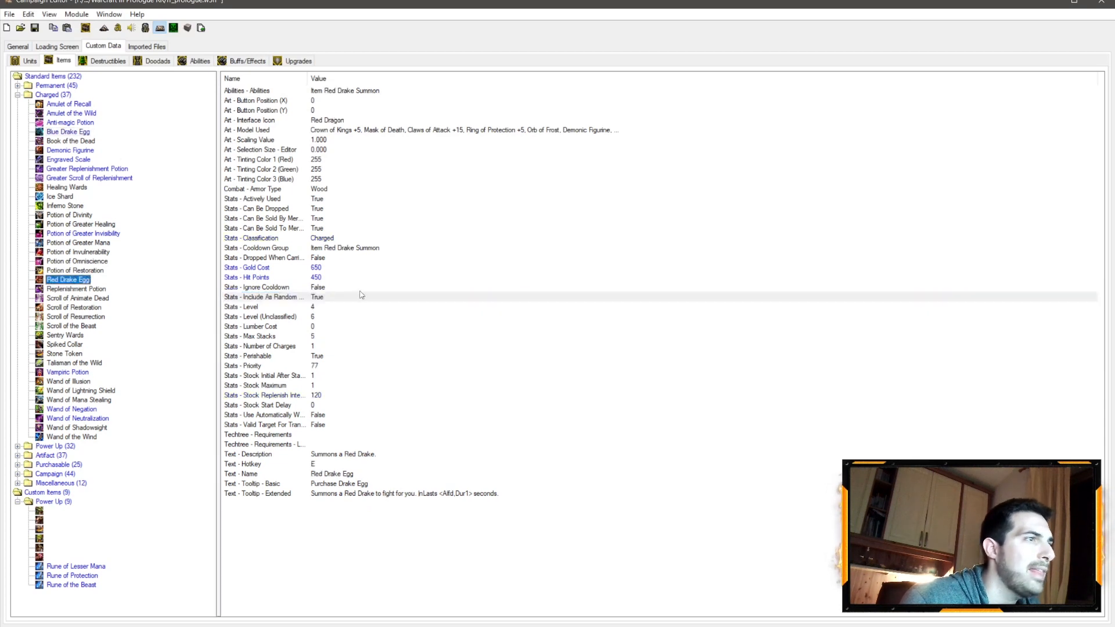
left_click(323, 297)
Copy the Blue Drake Egg's Stock Replenish Interval of 450 to the Red Drake Egg
left_click(81, 132)
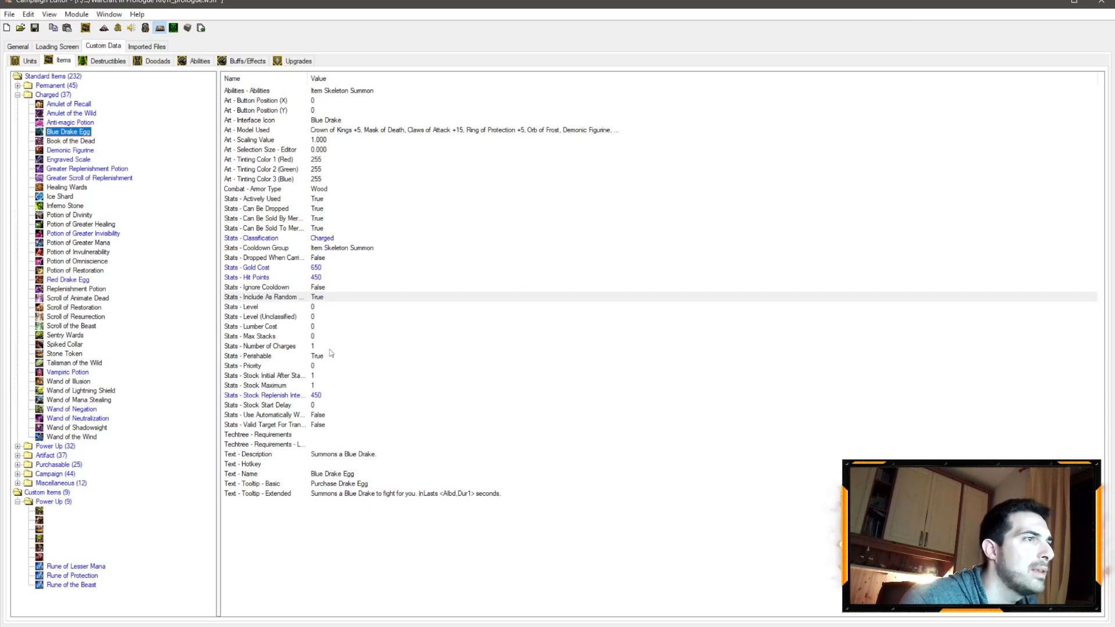
left_click(317, 395)
left_click(79, 282)
left_click(324, 397)
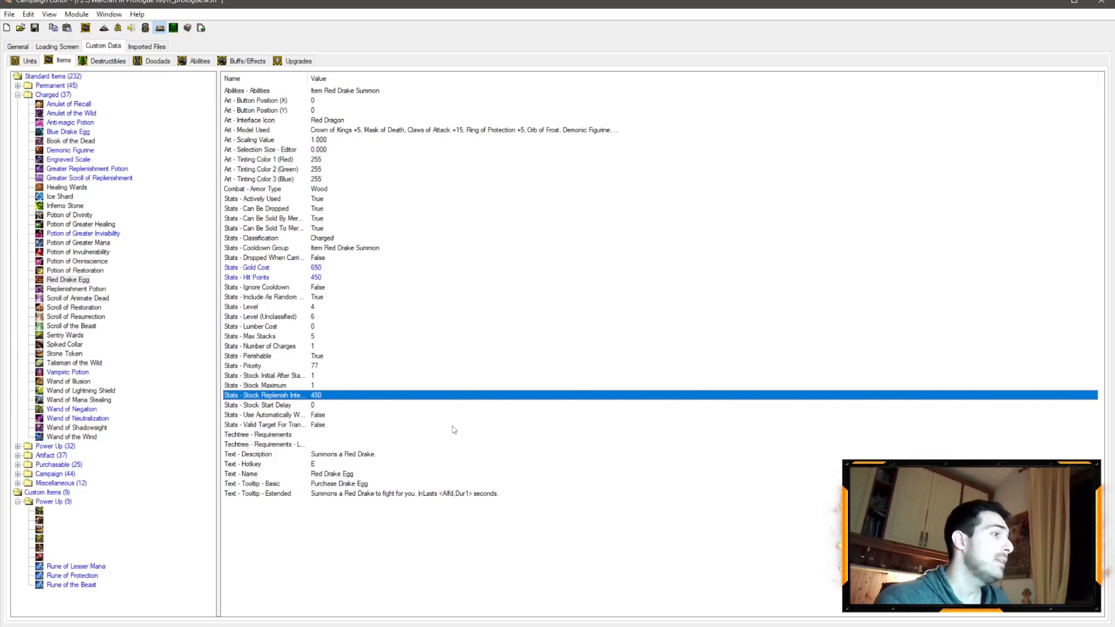
Inspect the interface icons of the Red Drake Egg and the Blue Drake Egg
left_click(57, 280)
double_click(356, 120)
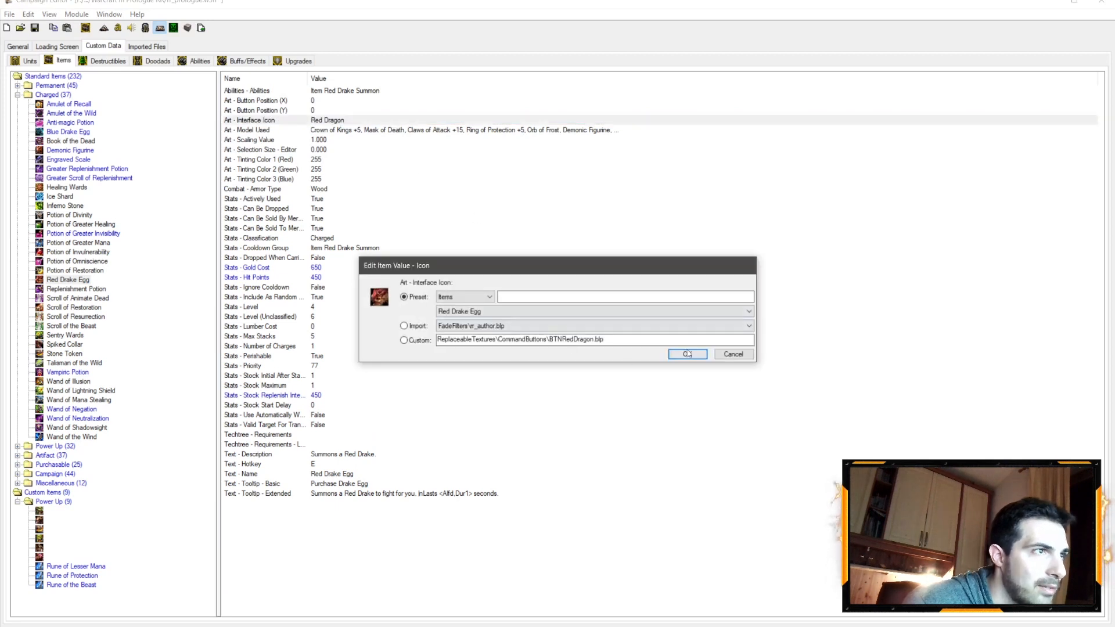
left_click(733, 353)
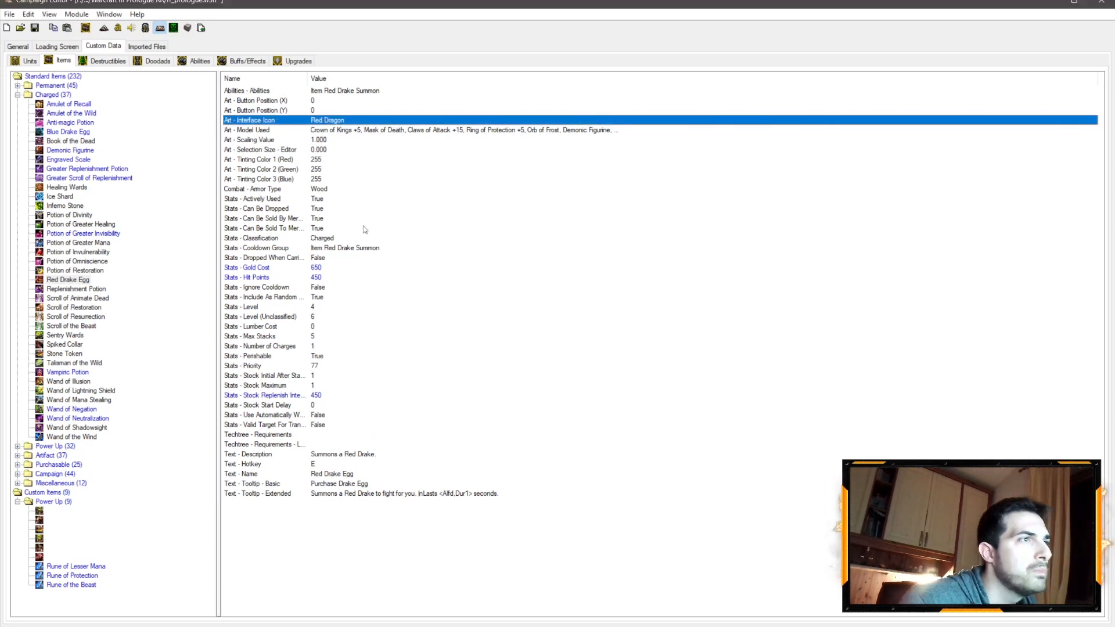
left_click(67, 132)
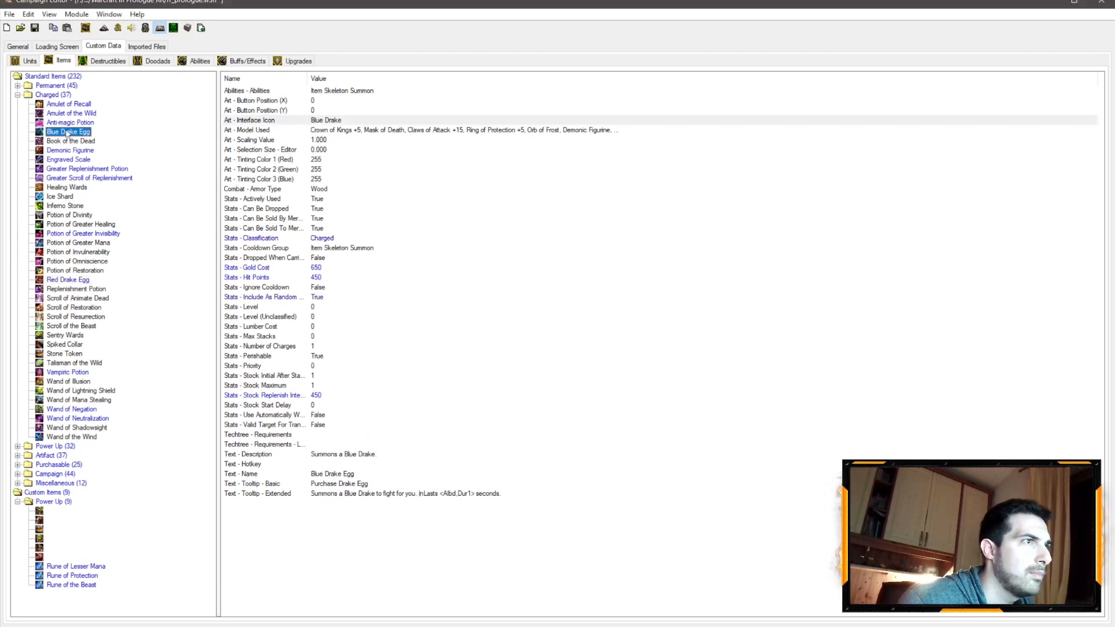
left_click(361, 249)
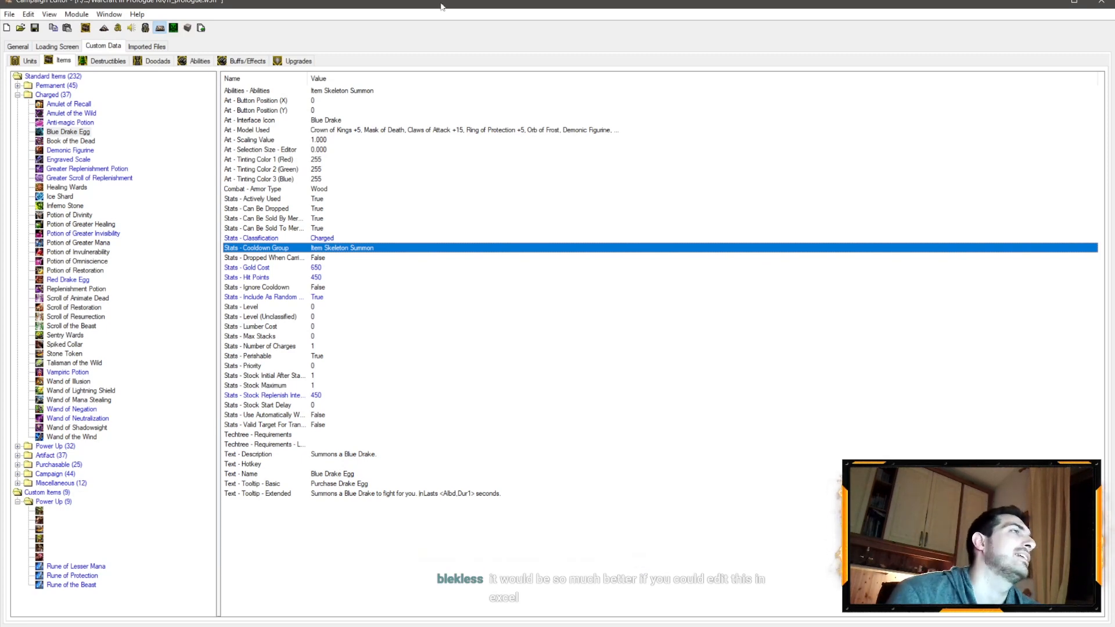
left_click(75, 14)
mouse_move(55, 17)
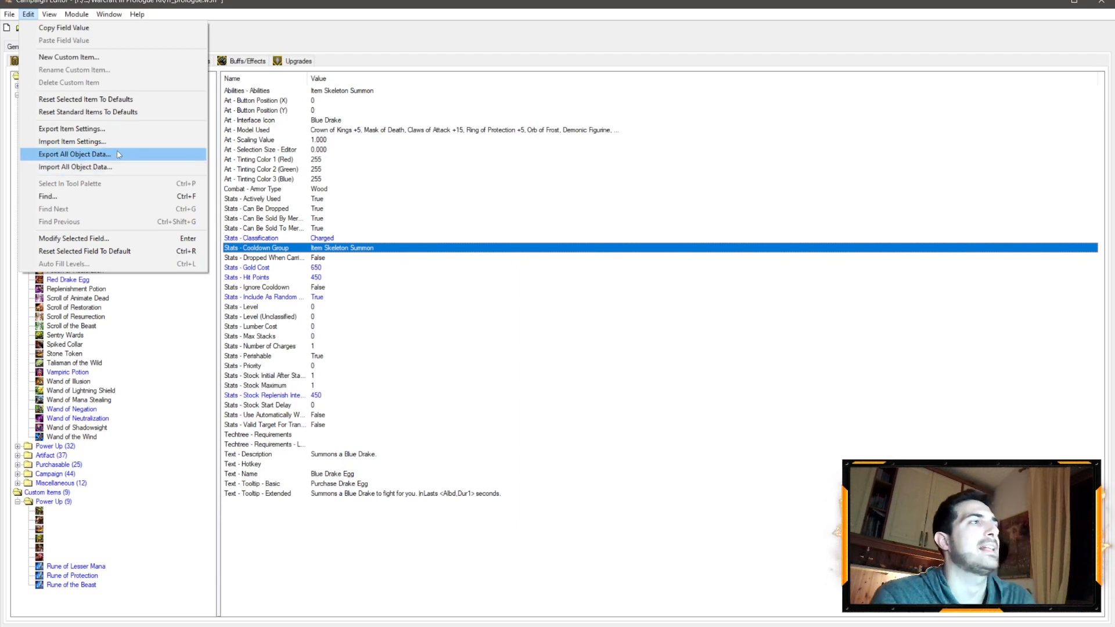
left_click(167, 344)
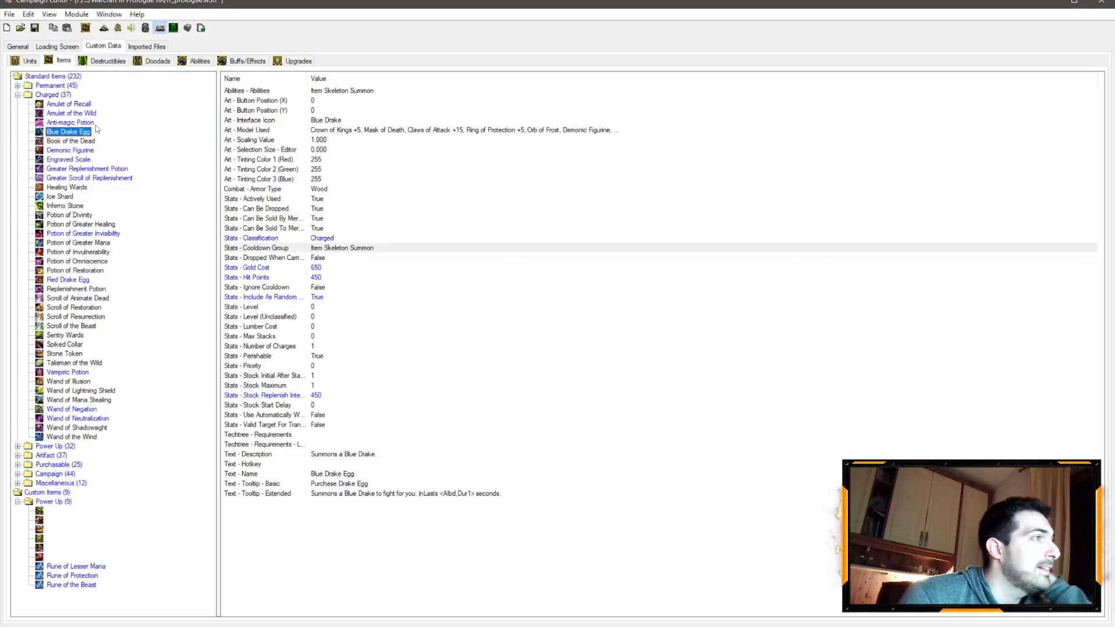
left_click(79, 141)
left_click(76, 132)
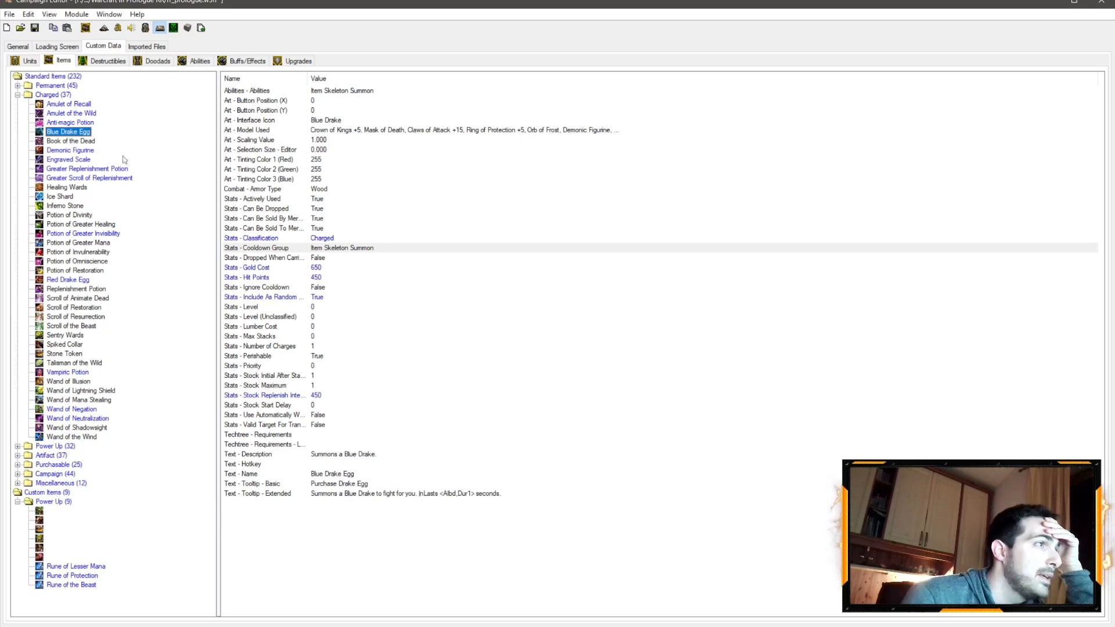
Display the items as raw data and paste a custom copy of the Red Drake Egg with the ID fgkd
key("ctrl+d")
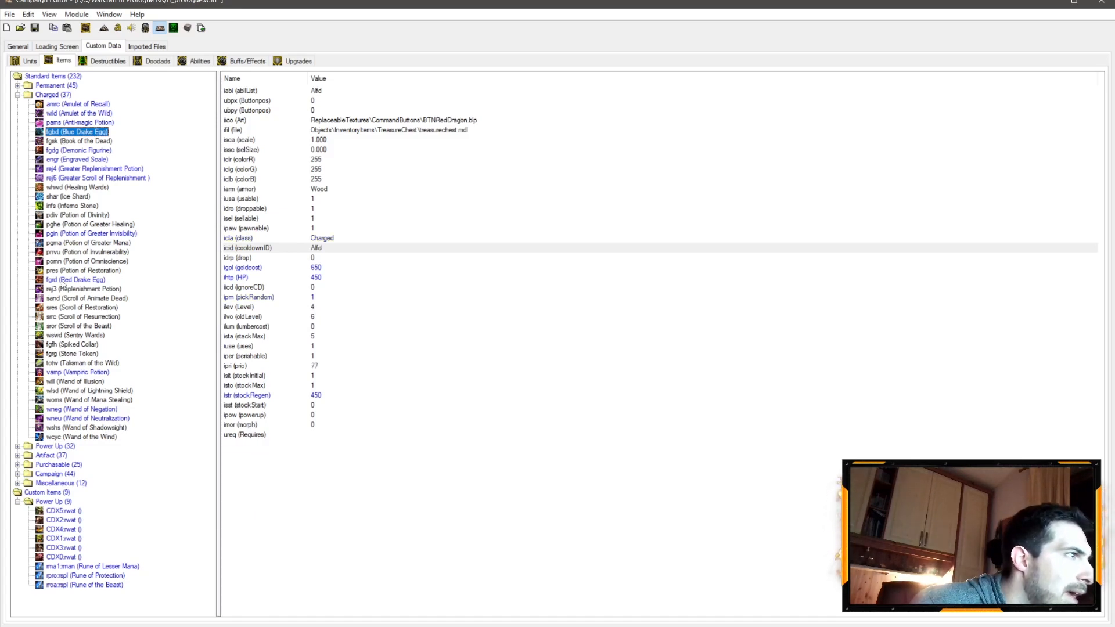
left_click(75, 280)
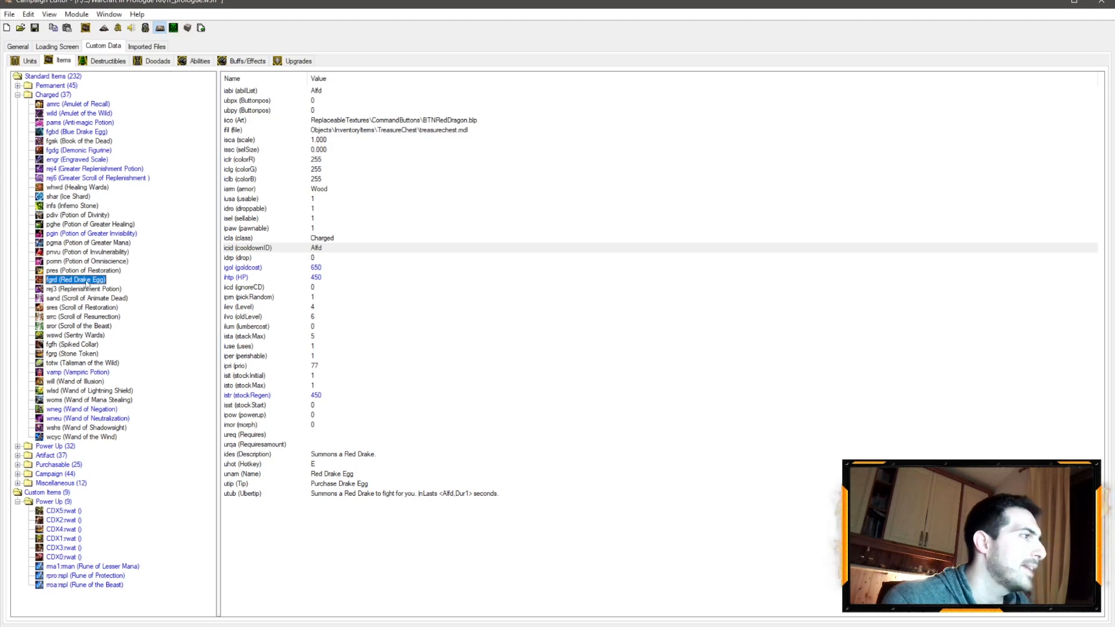
key("ctrl+v")
type("fgkd")
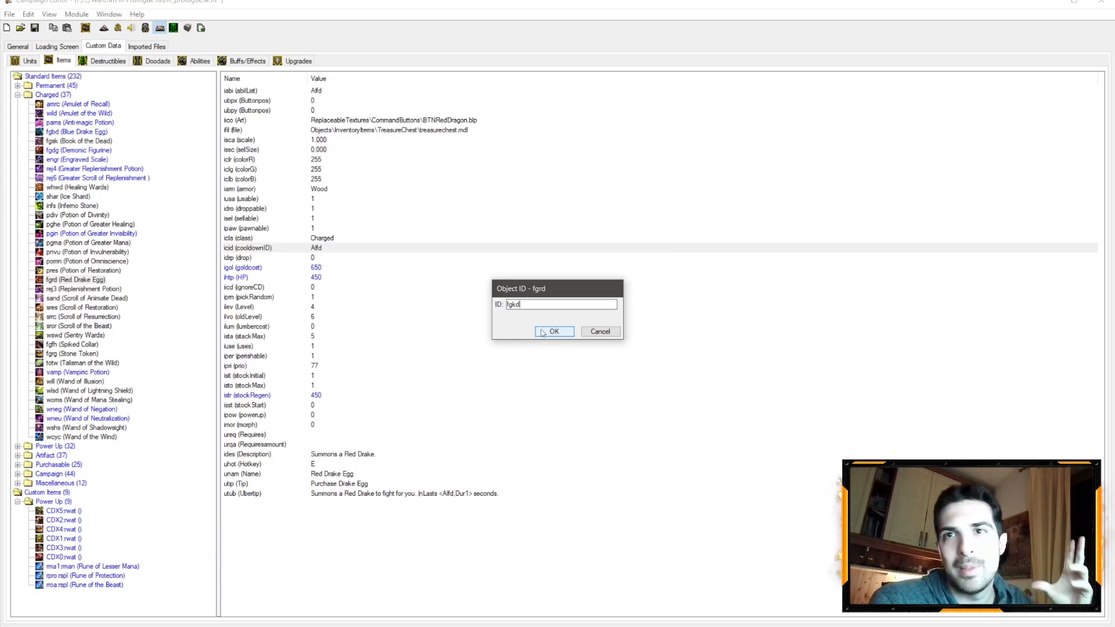
left_click(553, 331)
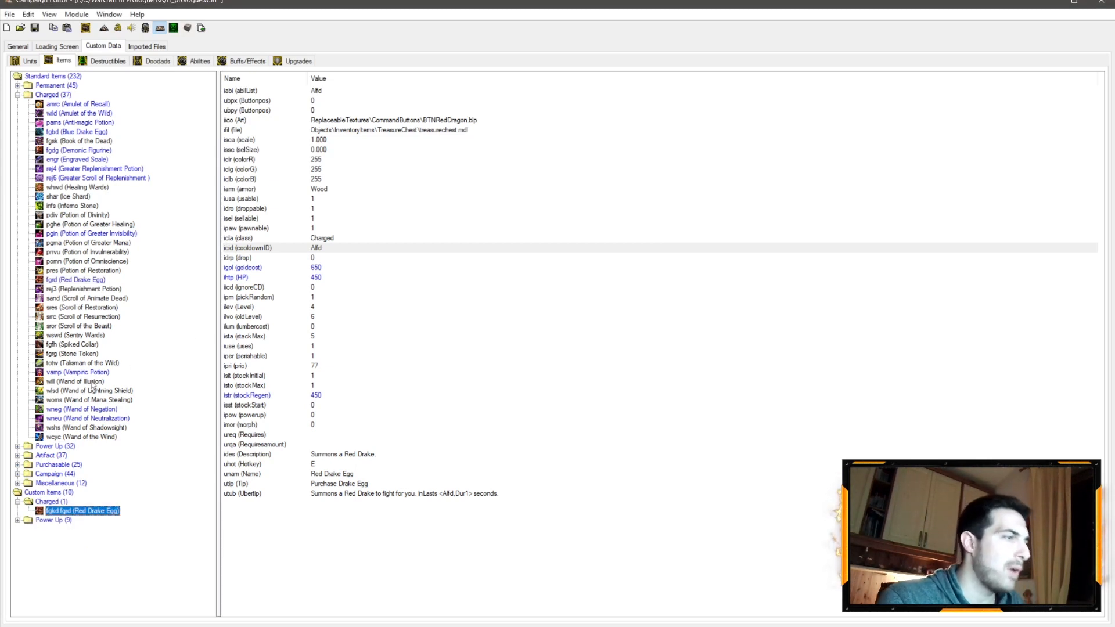
Create a second custom copy of the Red Drake Egg with the ID fgzd
key("ctrl+v")
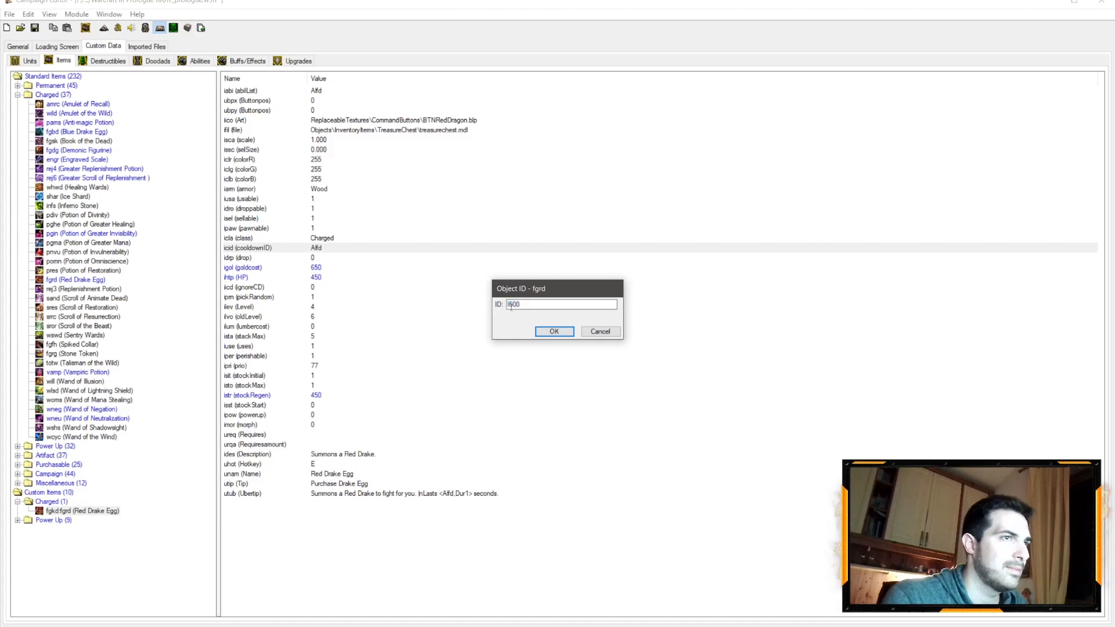
type("f")
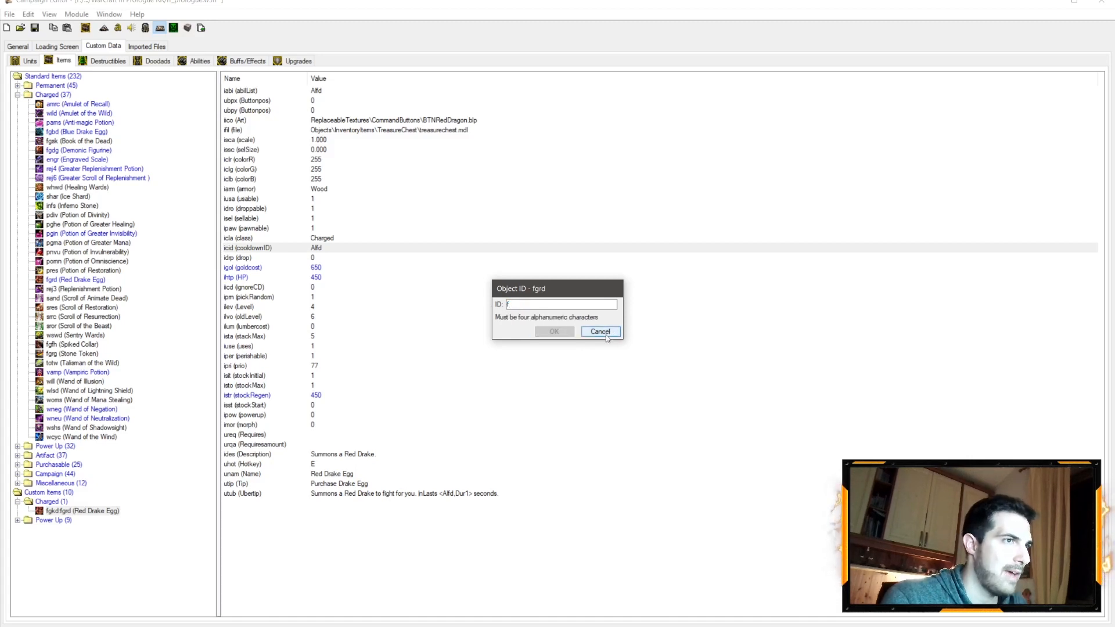
type("gzd")
left_click(554, 332)
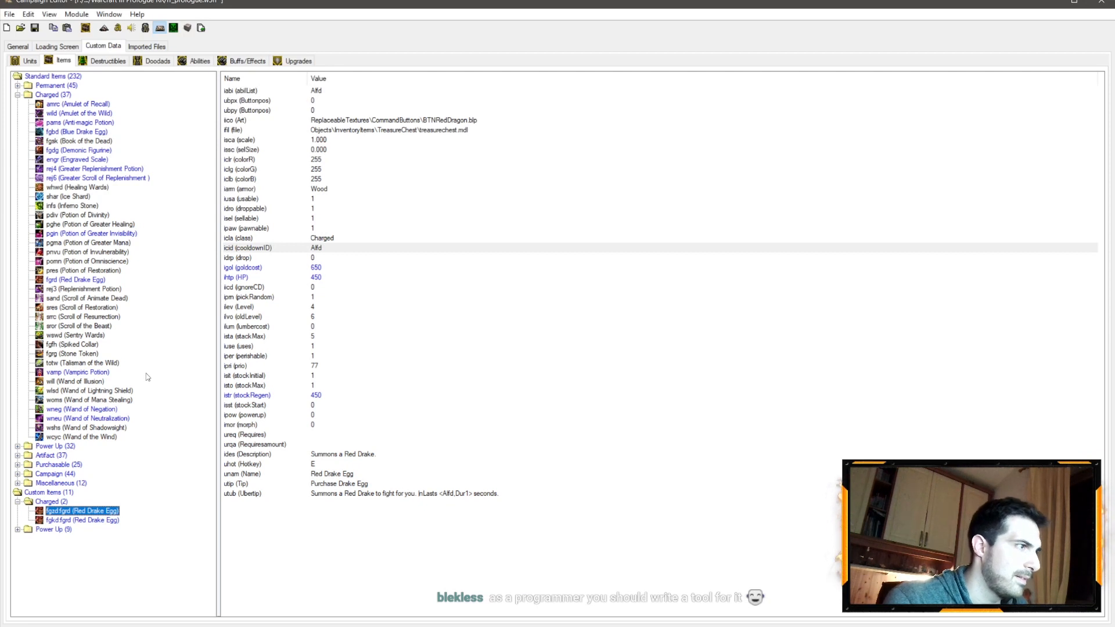
Create a third custom copy of the Red Drake Egg with the ID fggd
key("ctrl+v")
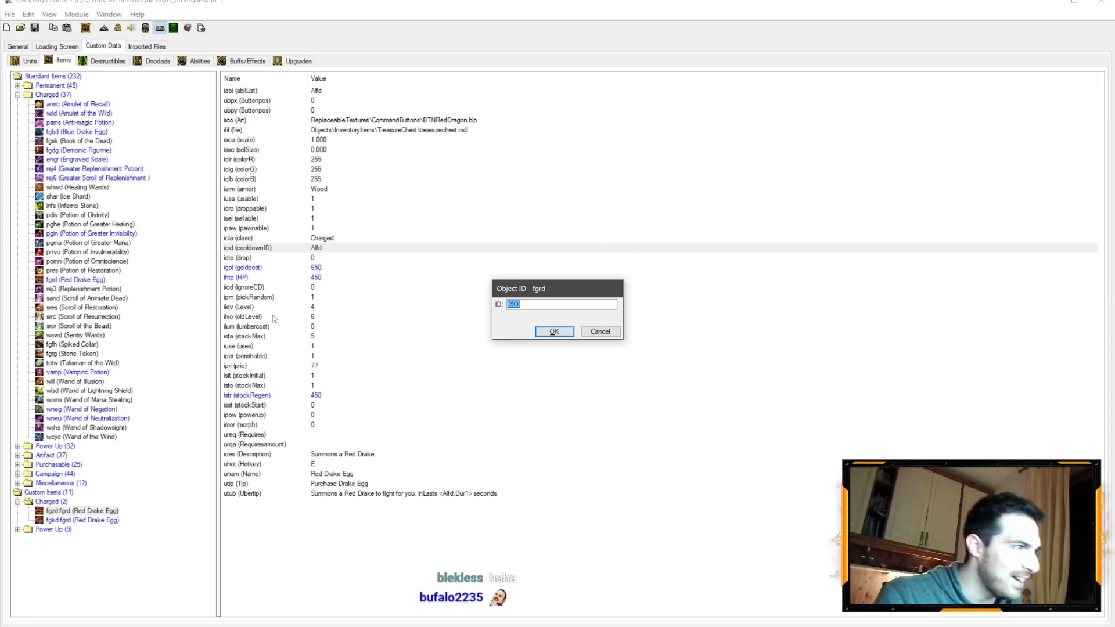
type("fd")
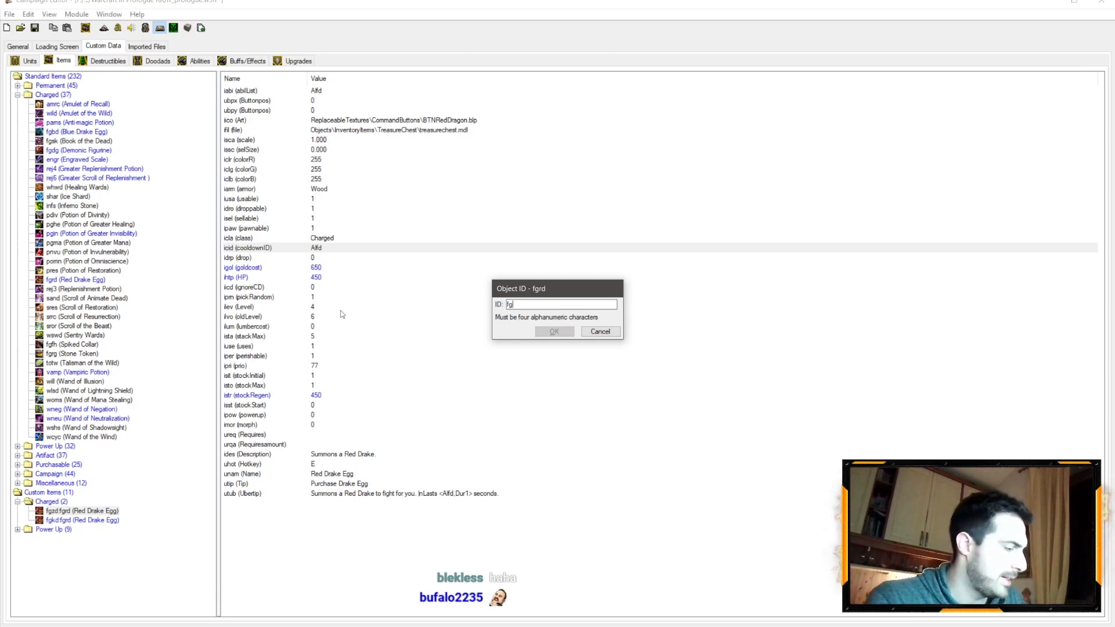
type("gd")
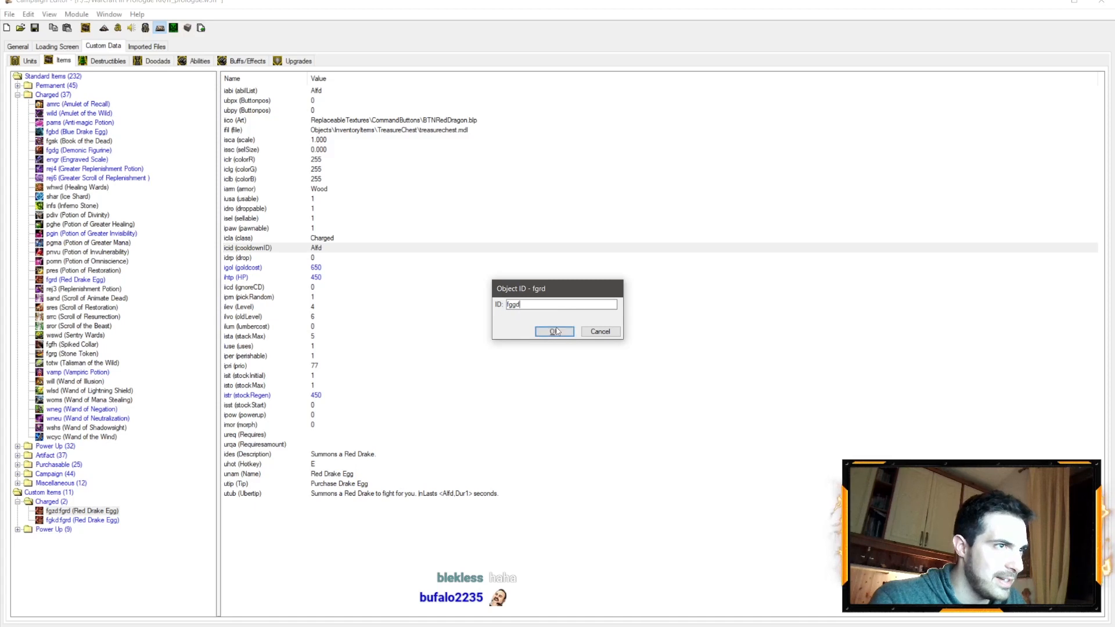
left_click(554, 332)
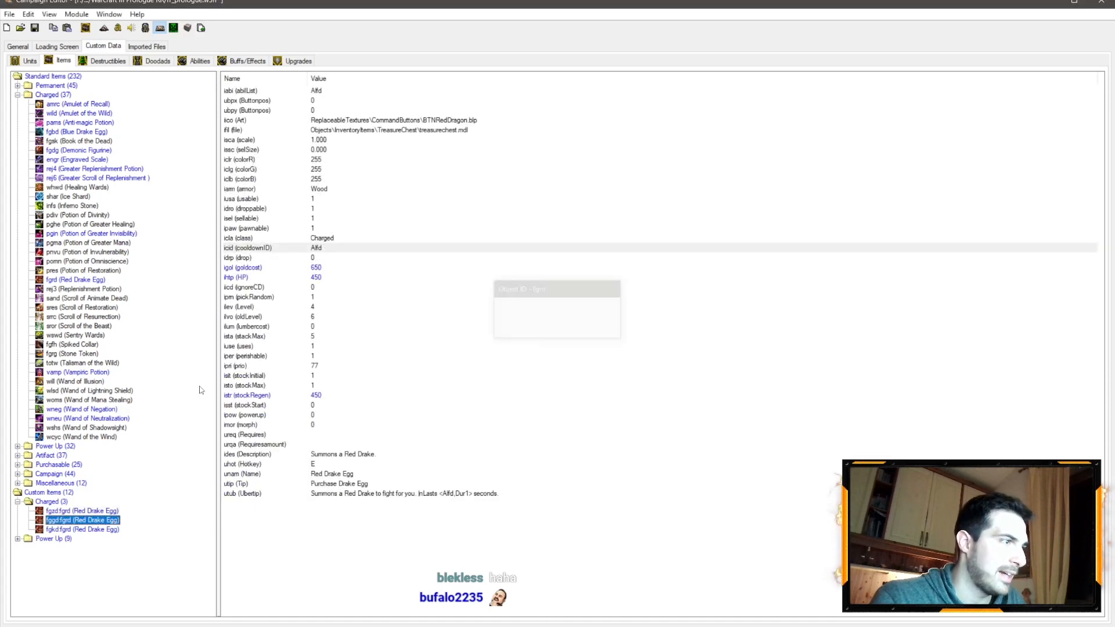
Change the description of the custom fgkd egg to "Summons a Black Drake."
left_click(83, 529)
double_click(356, 456)
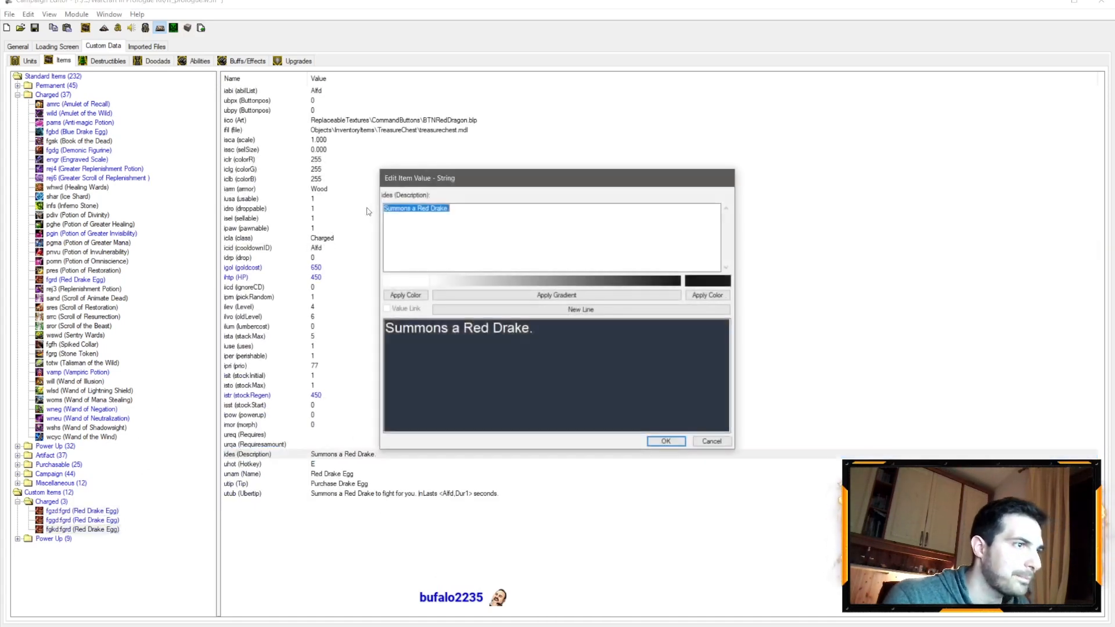
double_click(422, 208)
type("Black")
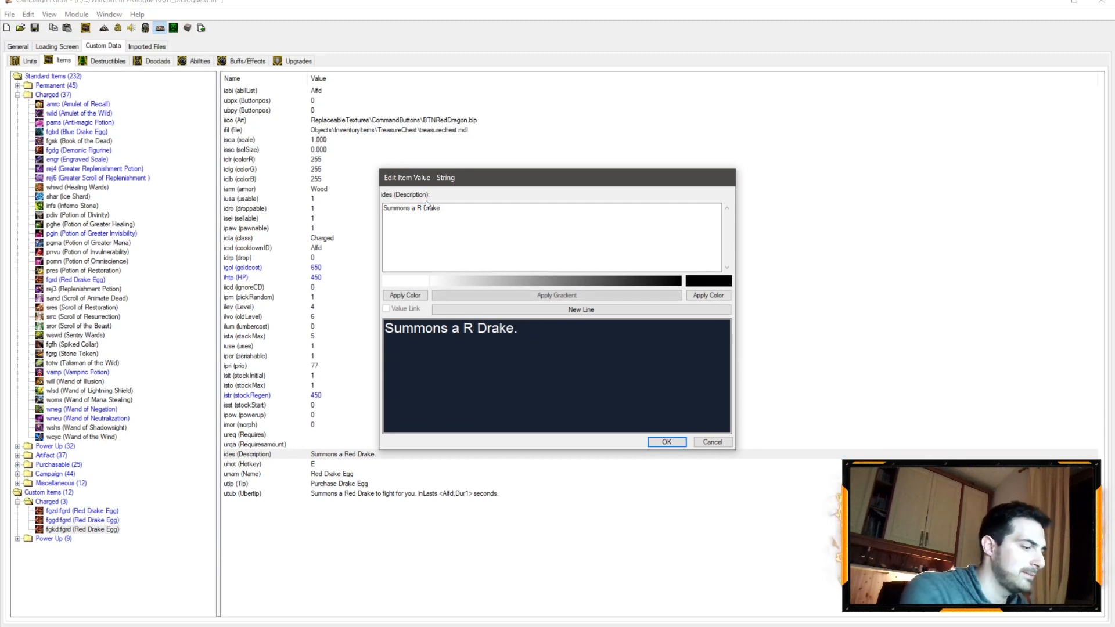
key("Return")
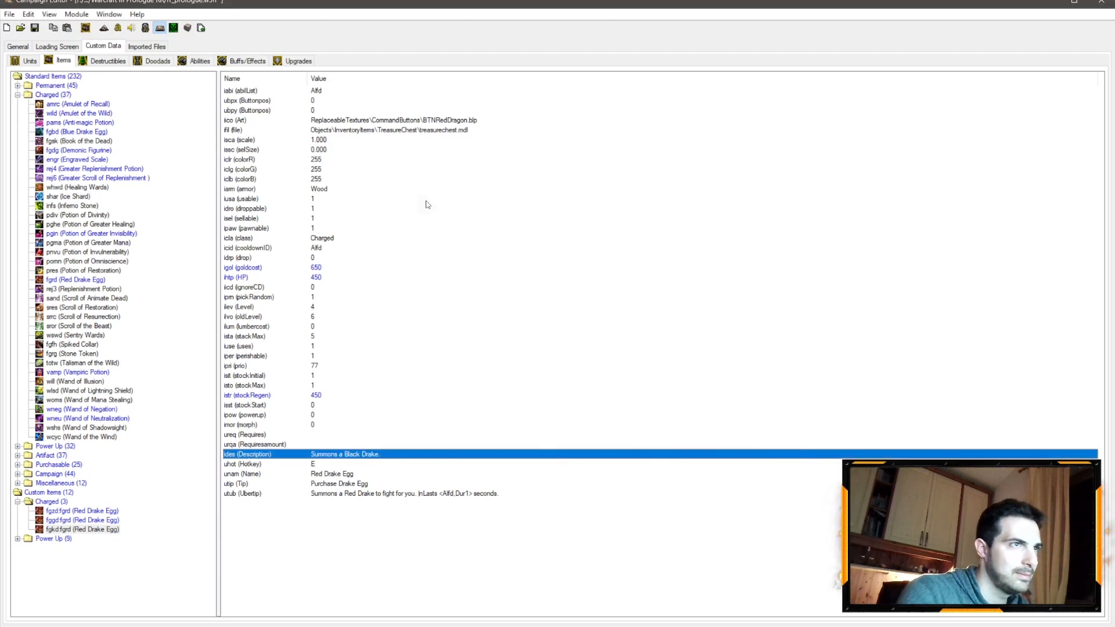
Set the fgkd egg's name to "Red Black Egg" and its basic tooltip to "Purchase Black Egg"
double_click(337, 473)
double_click(405, 208)
type("Black")
key("Return")
key("Down")
key("Return")
double_click(405, 208)
type("Black")
key("Return")
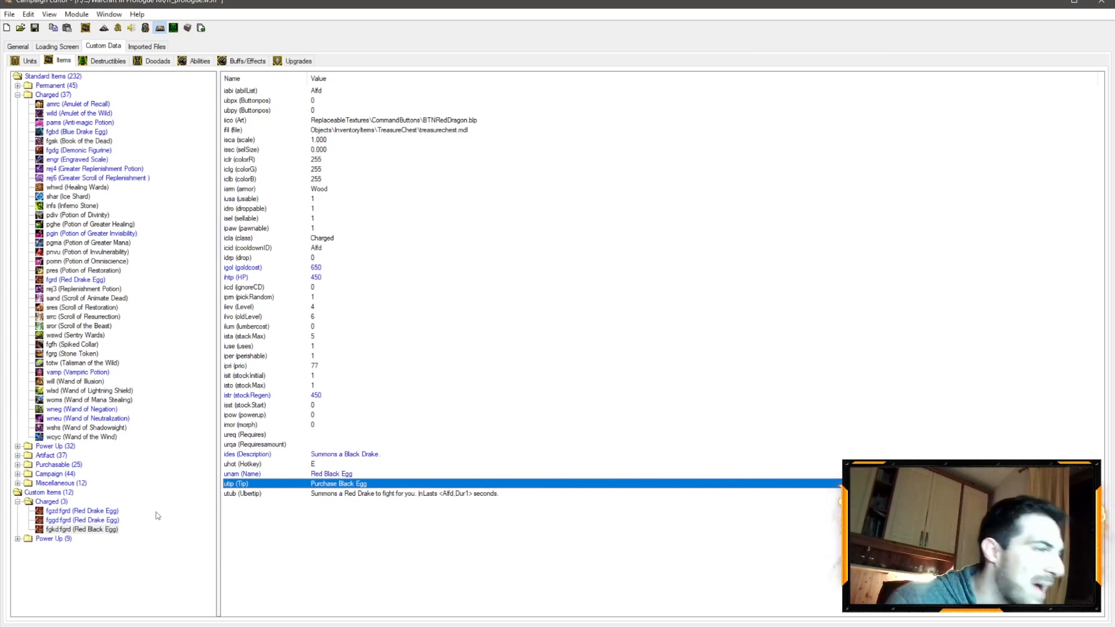
Replace Red with Black in the fgkd egg's extended tooltip so it reads "Summons a Black Drake to fight for you."
double_click(366, 493)
double_click(423, 208)
type("Black")
key("Return")
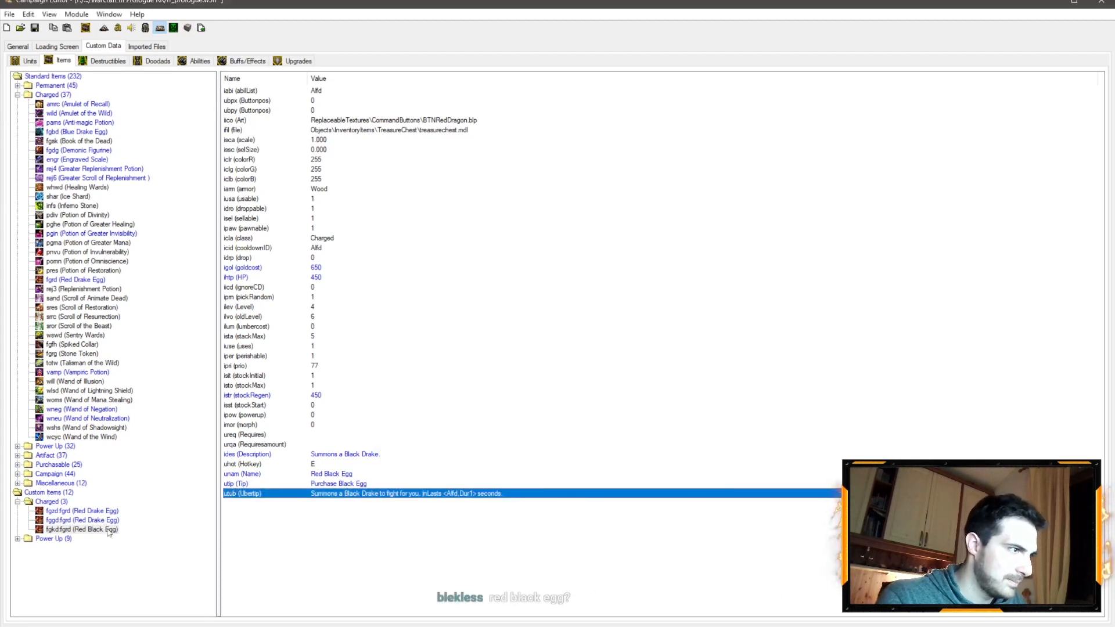
Rename the custom fgkd egg as "Black Dragon Egg"
double_click(350, 474)
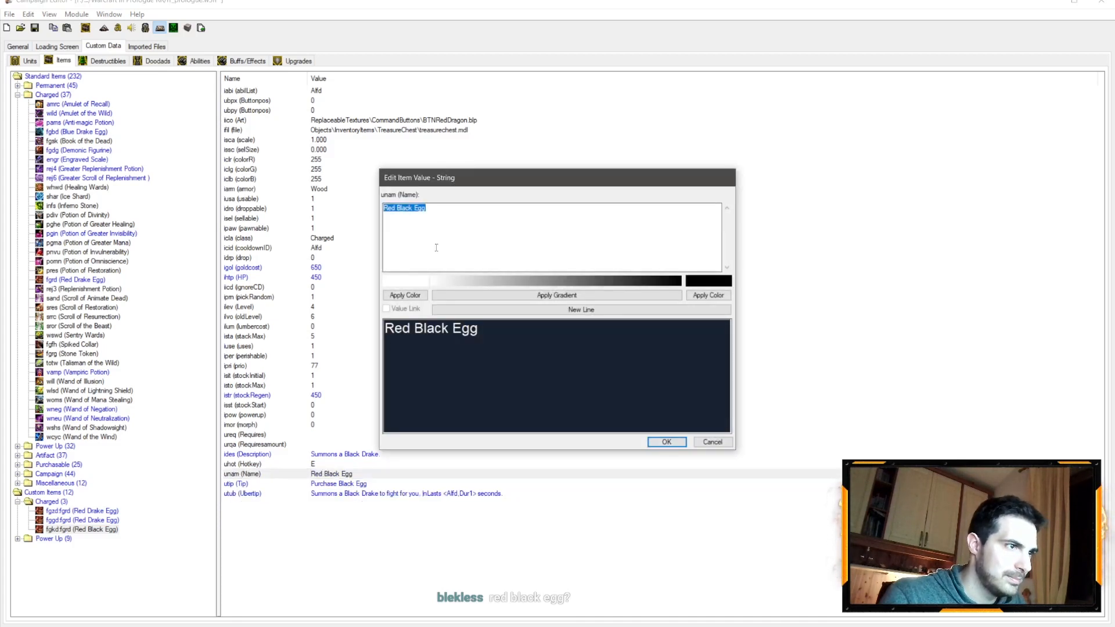
left_click(413, 212)
double_click(406, 211)
type("Dra")
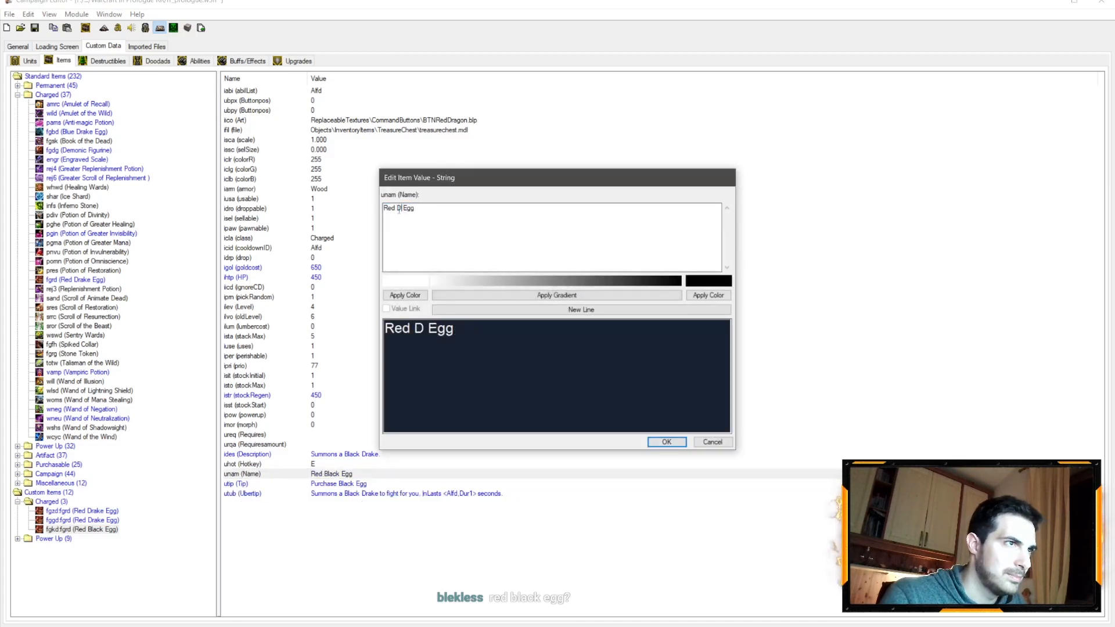
key("BackSpace")
key("BackSpace")
key("BackSpace")
key("BackSpace")
key("BackSpace")
key("BackSpace")
key("BackSpace")
type("Black Dragon")
key("Return")
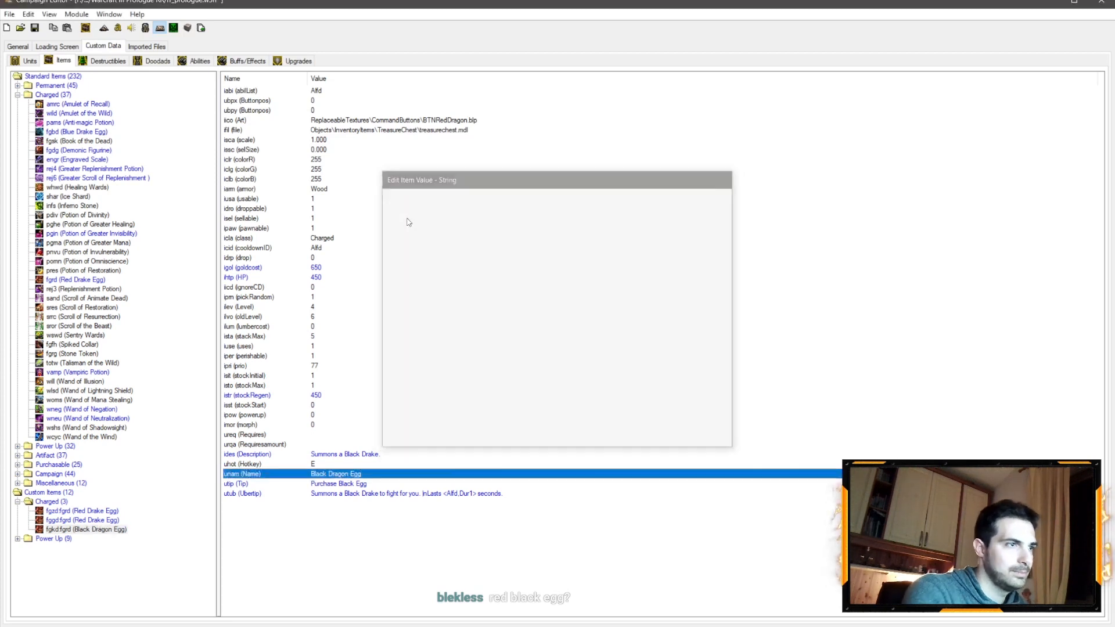
Correct the Black Dragon Egg's basic tooltip to "Purchase Drake Egg"
left_click(104, 521)
left_click(103, 530)
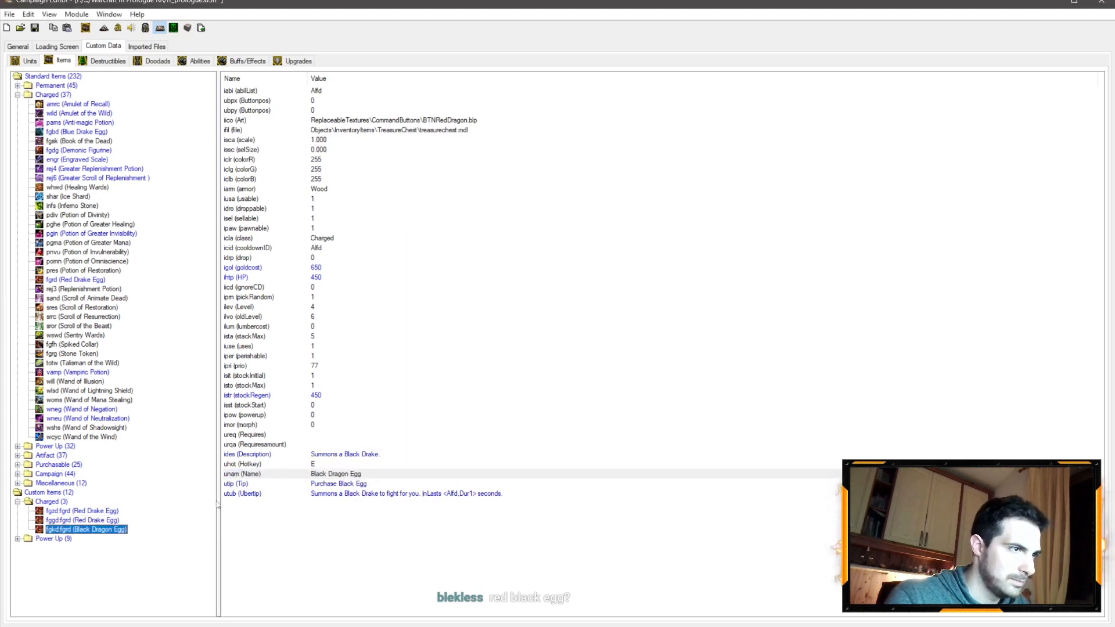
double_click(347, 485)
double_click(419, 208)
type("Drake")
key("Return")
left_click(158, 510)
left_click(98, 519)
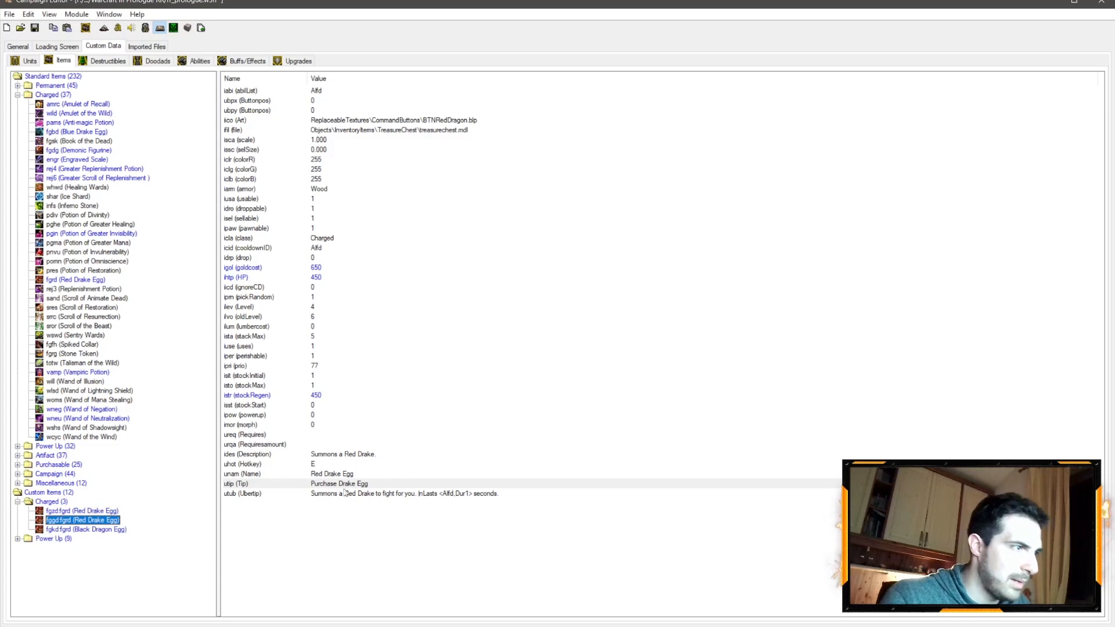
double_click(365, 484)
left_click(711, 443)
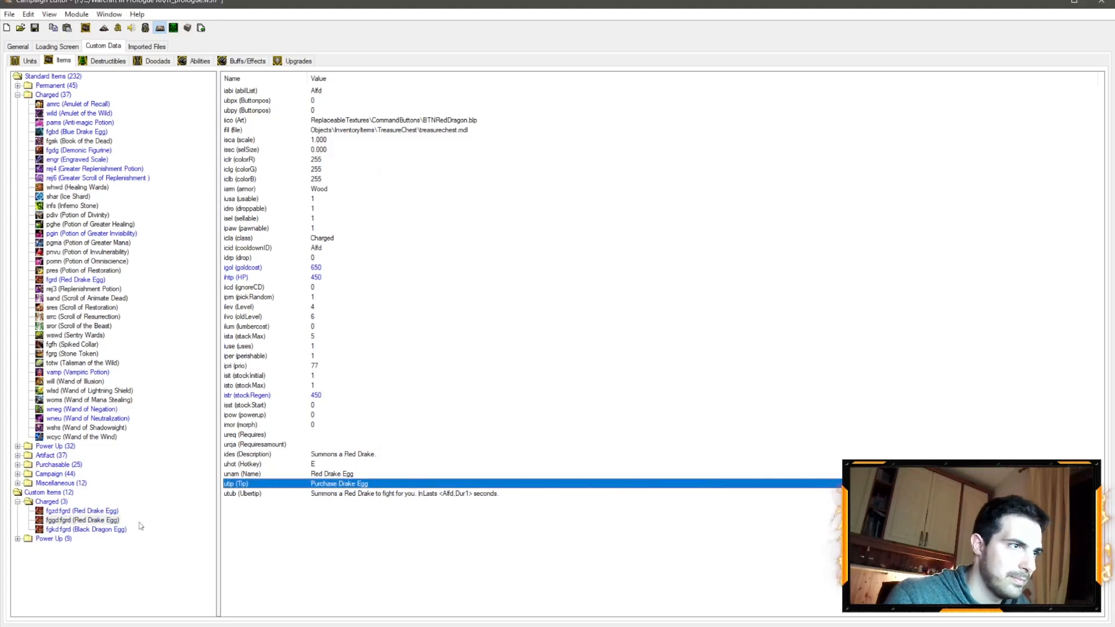
left_click(124, 529)
Rename the custom fggd egg as "Green Drake Egg"
left_click(106, 521)
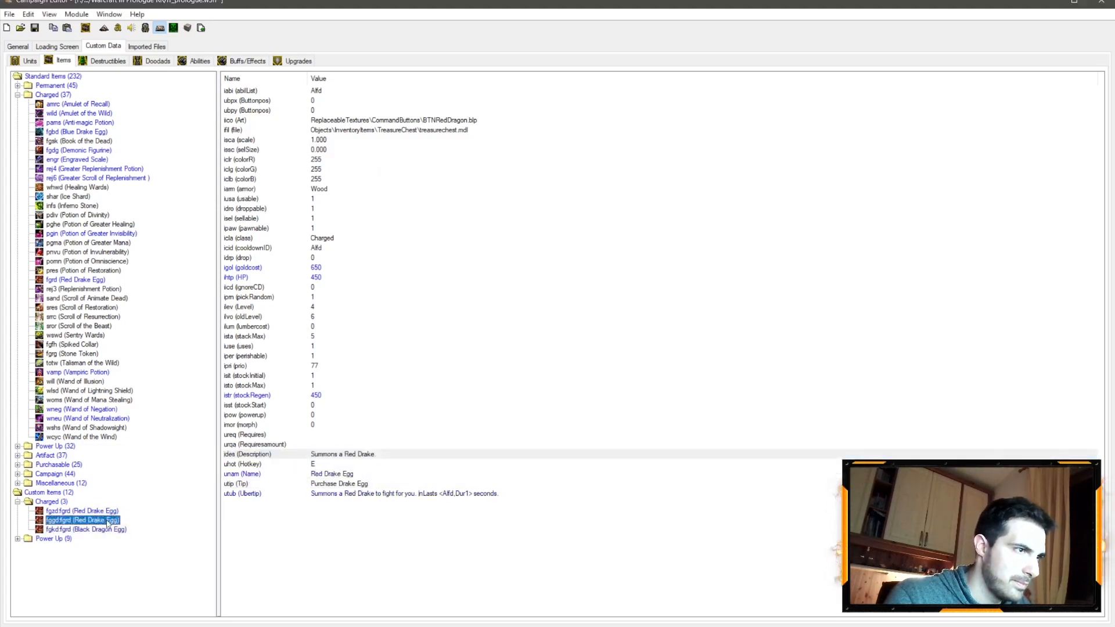
double_click(331, 474)
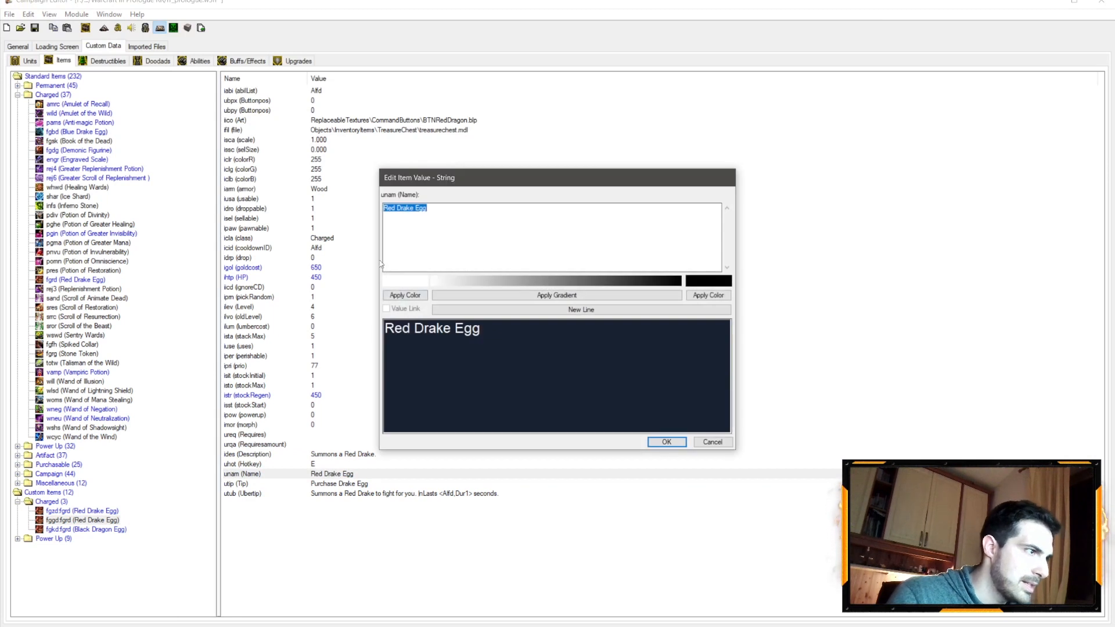
double_click(390, 208)
type("Green")
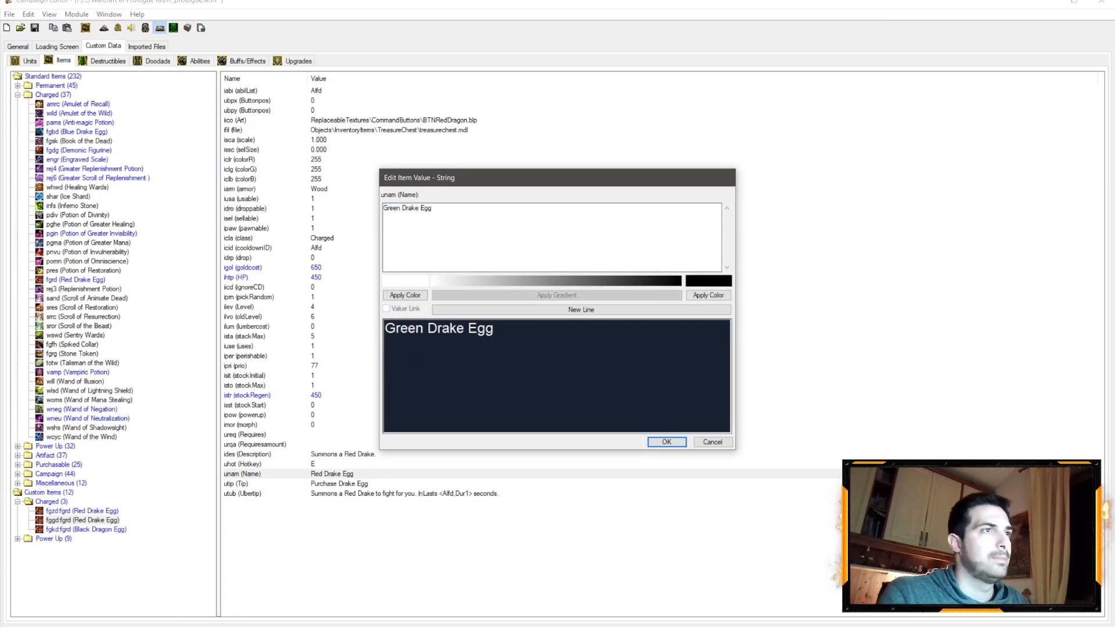
key("Return")
Change the Green Drake Egg's description to "Summons a Green Drake."
double_click(349, 454)
double_click(423, 208)
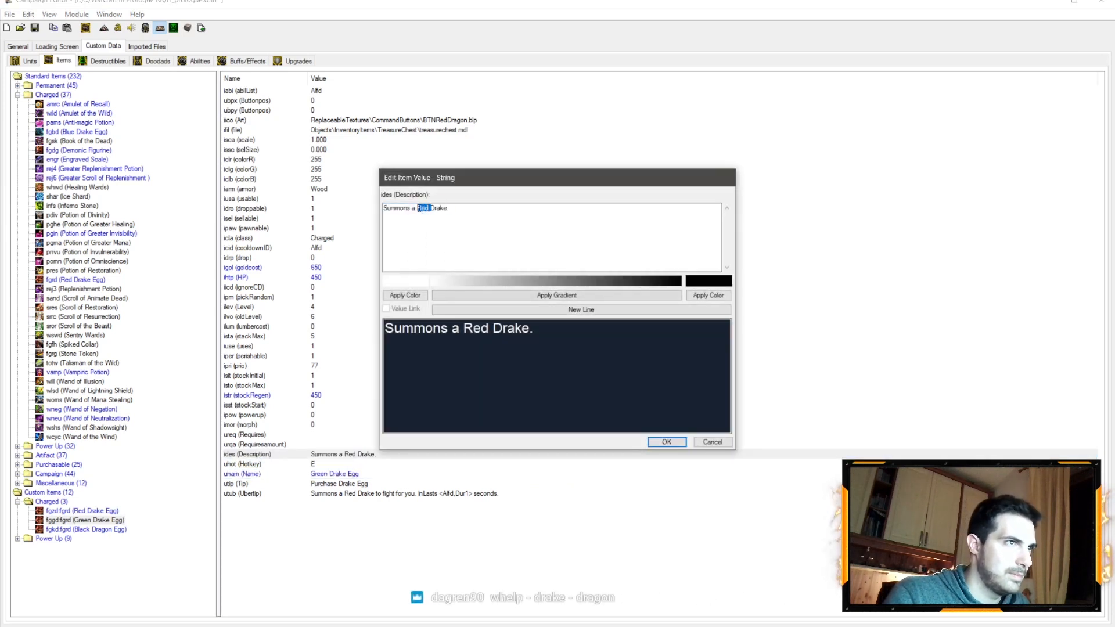
type("Green")
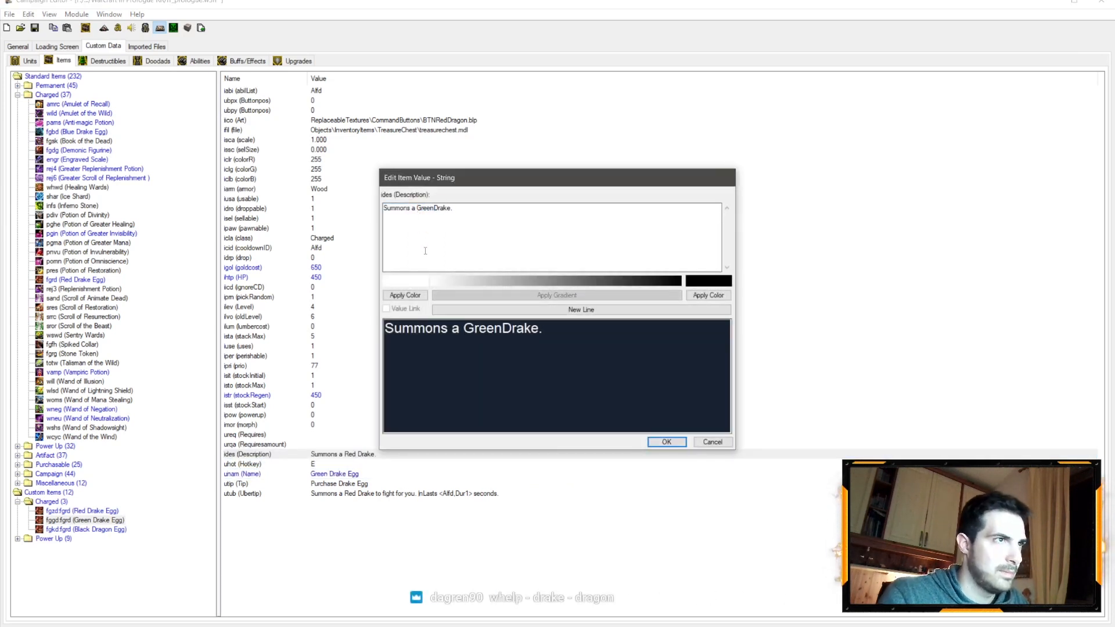
key("Return")
Replace Red with Green in the Green Drake Egg's extended tooltip so it reads "Summons a Green Drake to fight for you."
double_click(386, 494)
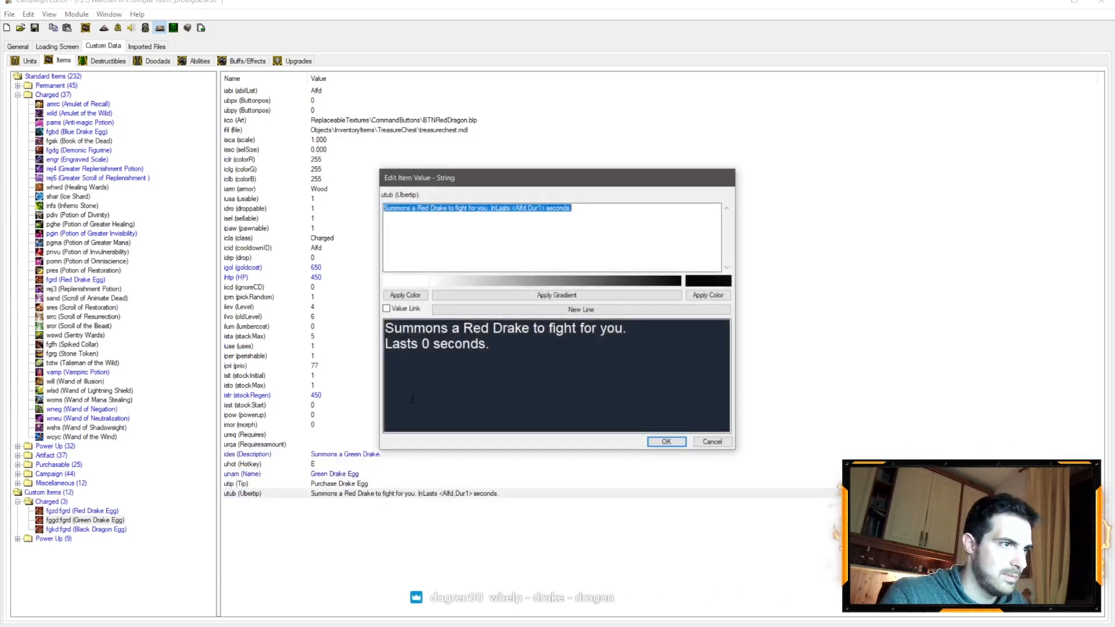
double_click(423, 209)
type("Green")
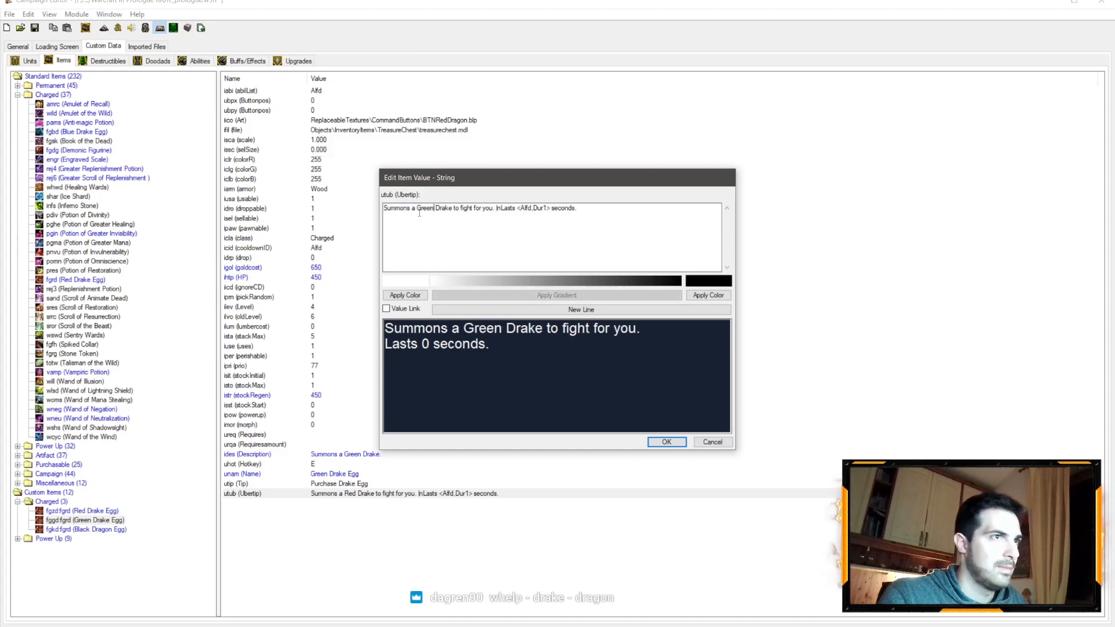
key("Return")
Rename the remaining custom Red Drake Egg copy (fgzd) as "Bronze Drake Egg"
left_click(81, 511)
double_click(242, 474)
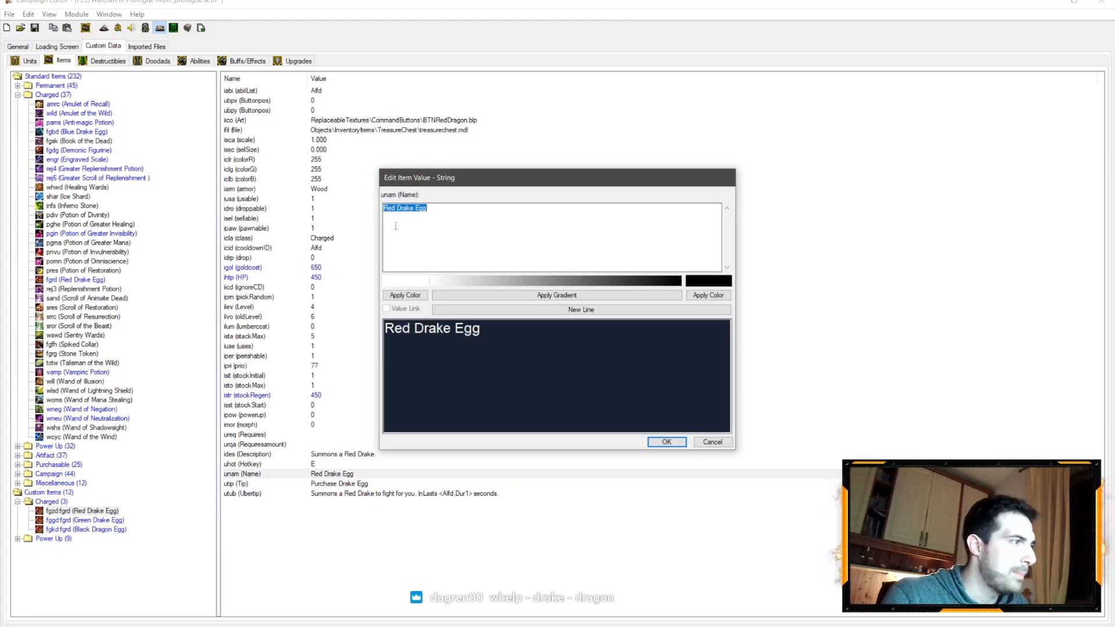
double_click(388, 208)
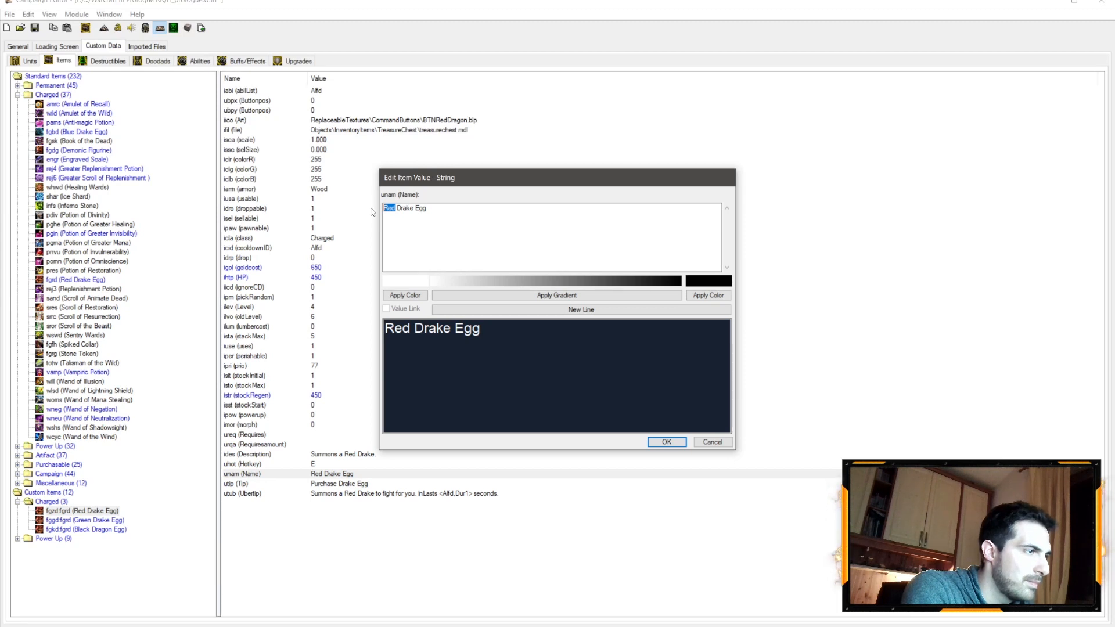
type("Bronze")
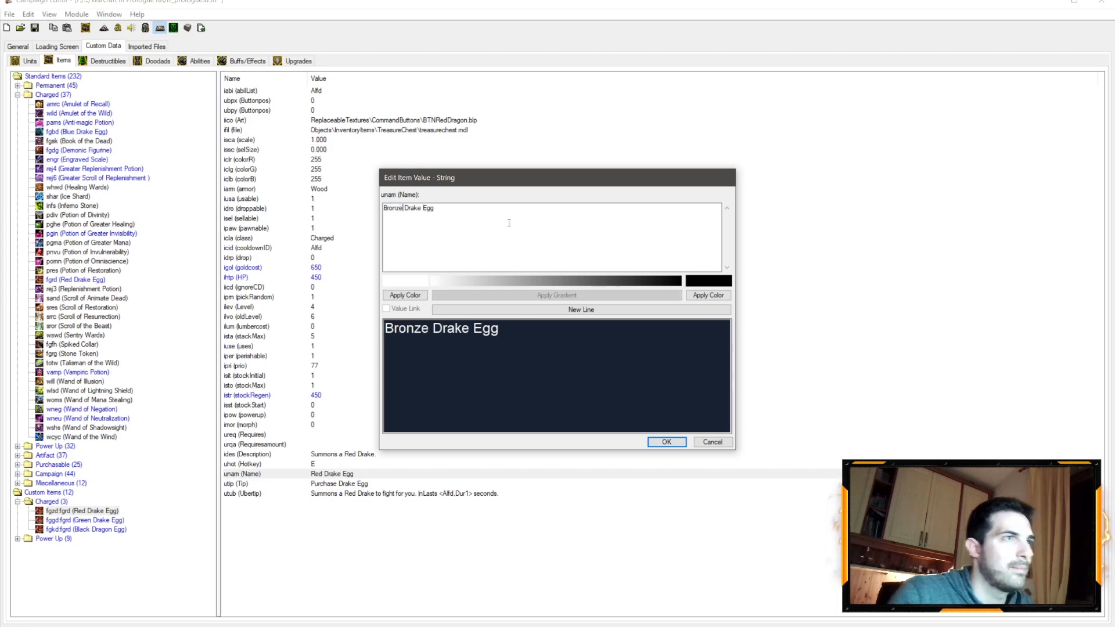
left_click(666, 443)
key("Down")
key("Return")
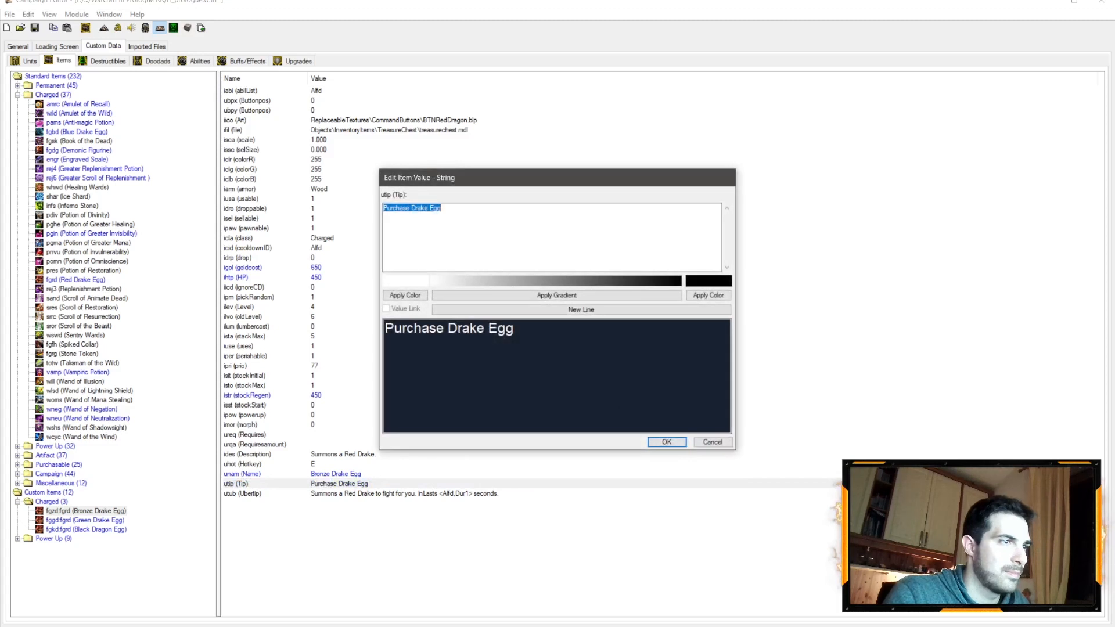
key("Escape")
Change the Bronze Drake Egg's description to "Summons a Bronze Drake."
key("Up")
key("Up")
key("Up")
key("Return")
double_click(423, 208)
key("BackSpace")
type("Bronze")
key("Return")
Replace Red with Bronze in the Bronze Drake Egg's extended tooltip so it reads "Summons a Bronze Drake to fight for you."
double_click(454, 485)
key("Escape")
key("Down")
key("Return")
double_click(420, 208)
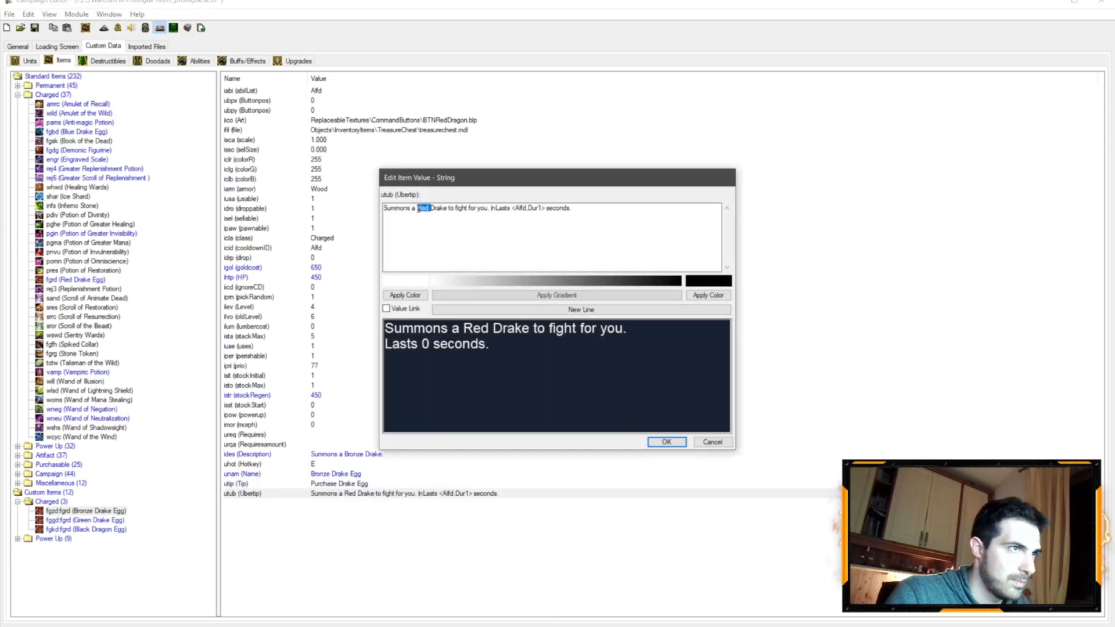
type("Bronze")
key("Return")
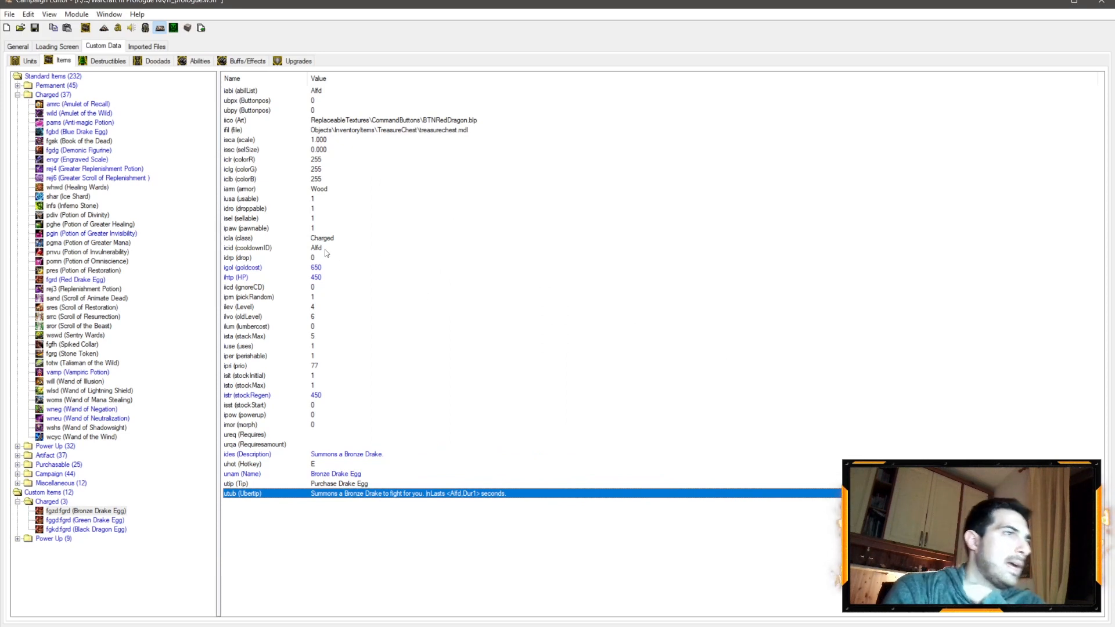
Switch from raw data to readable field names and expand the standard Special abilities for items
key("ctrl+d")
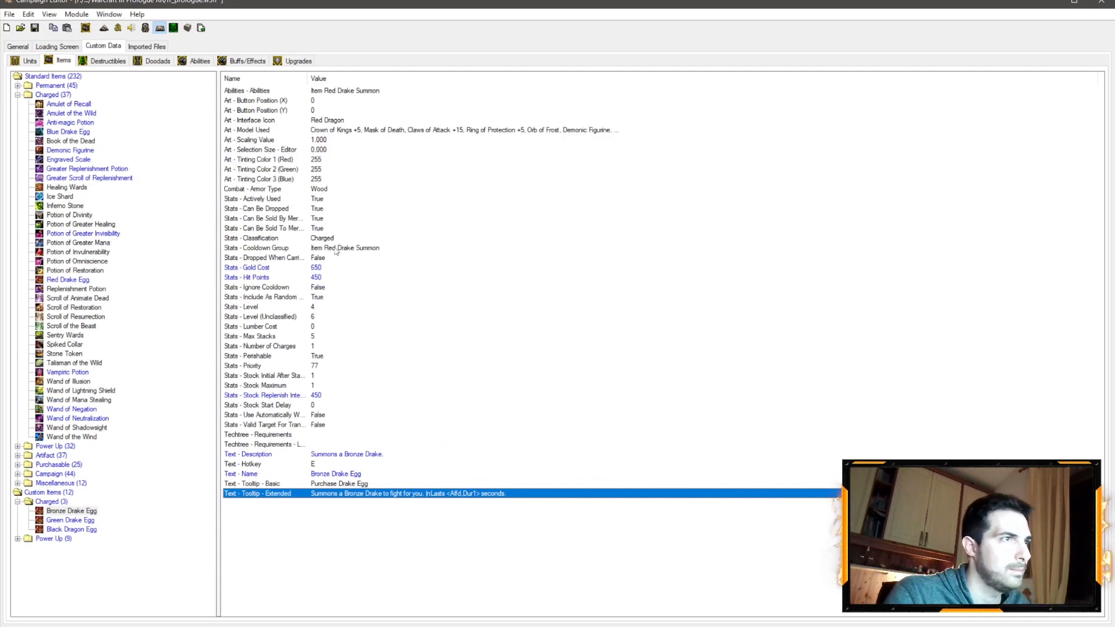
left_click(199, 61)
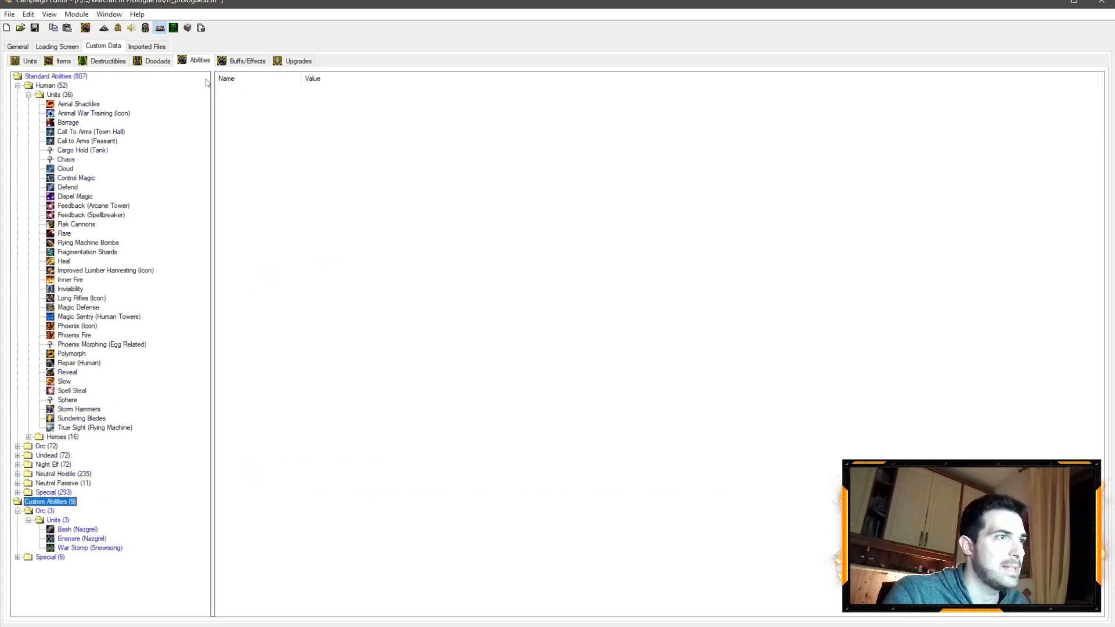
left_click(18, 492)
scroll(22, 507, "down", 3)
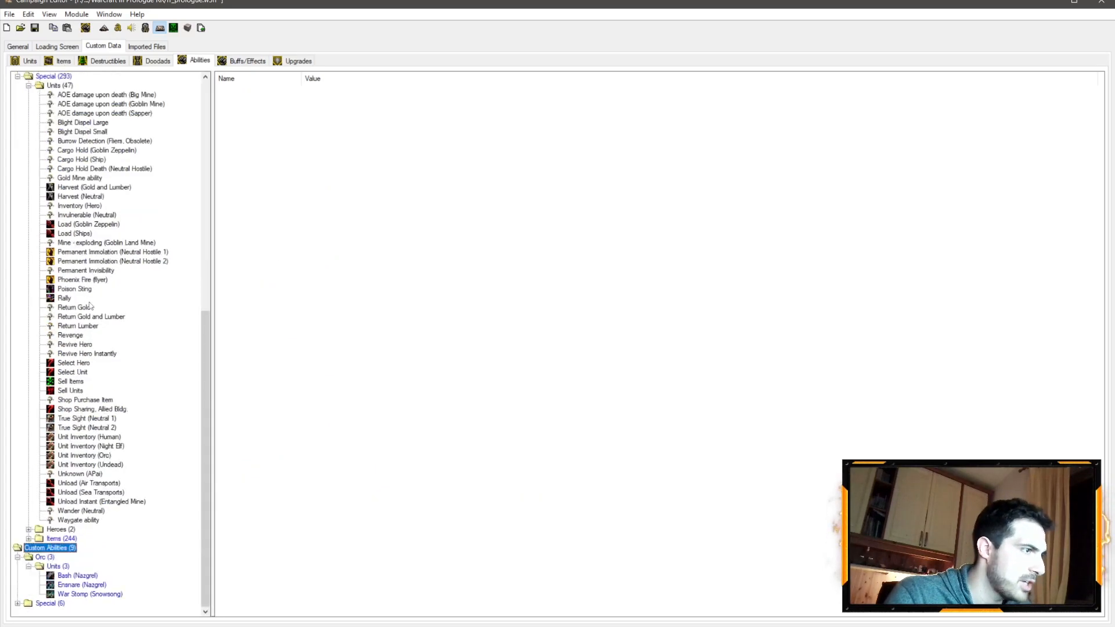
left_click(29, 538)
scroll(116, 367, "down", 16)
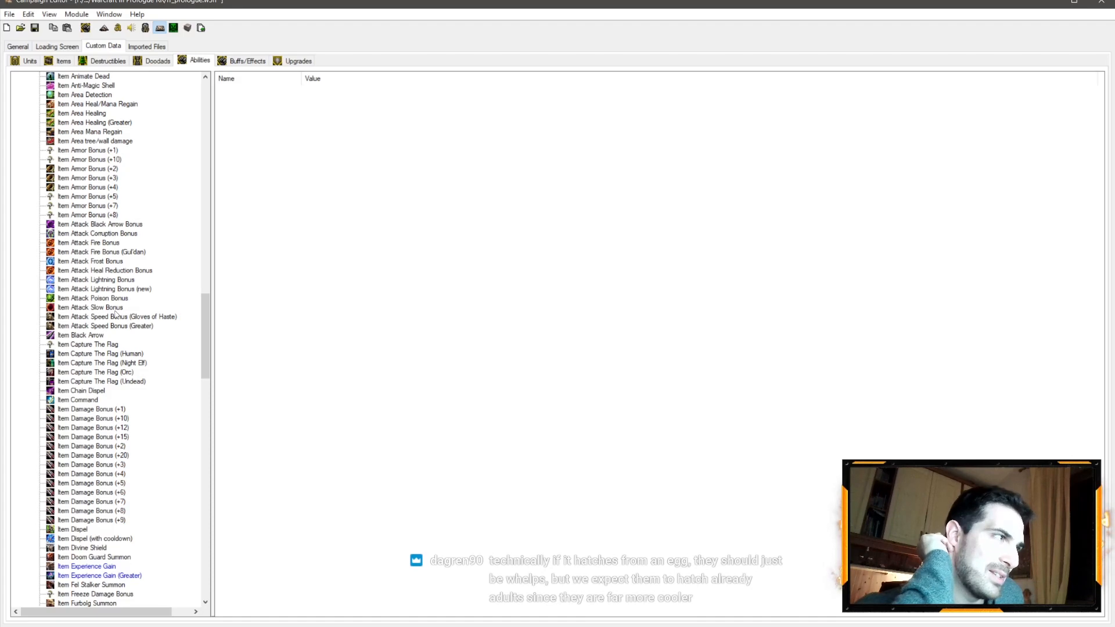
scroll(107, 262, "up", 19)
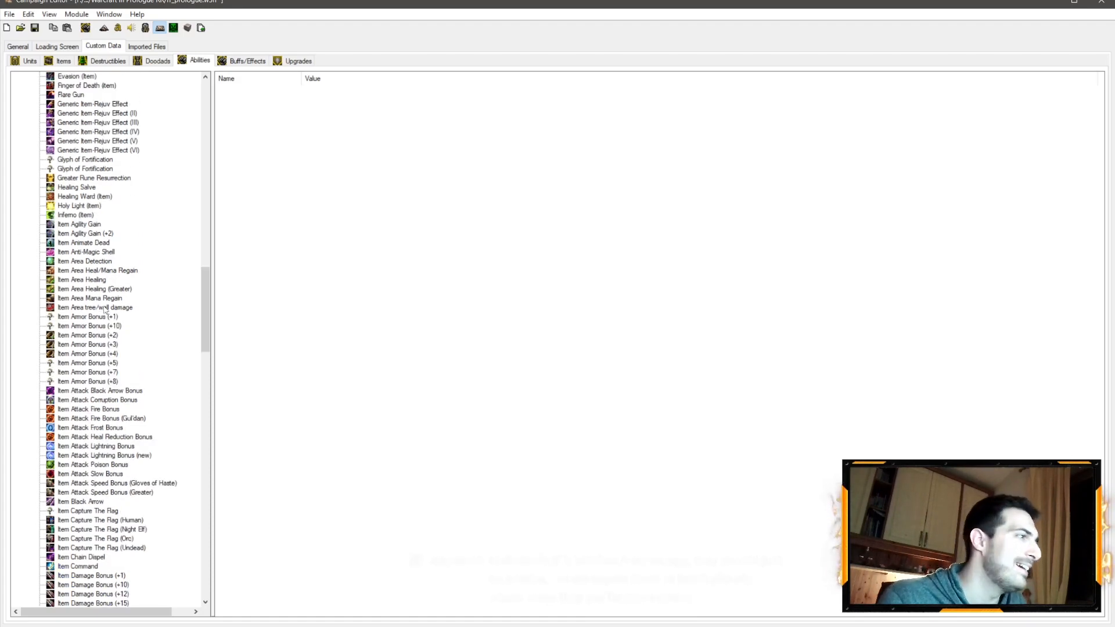
scroll(111, 259, "down", 5)
scroll(134, 266, "up", 3)
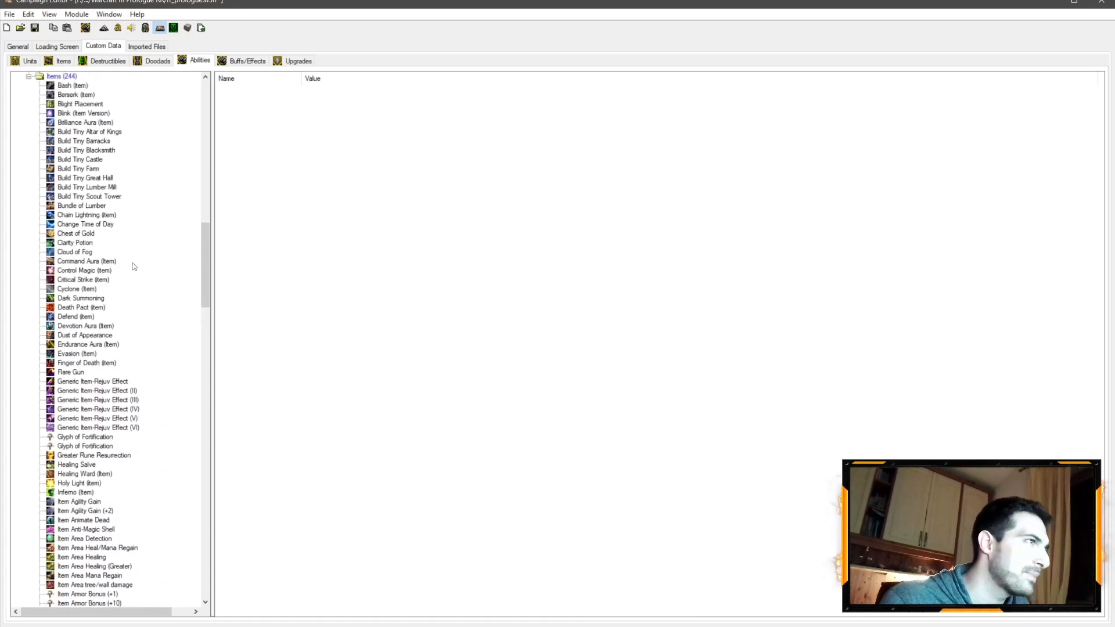
Compare the data of the Build Tiny item abilities, from Altar of Kings to Scout Tower
left_click(81, 178)
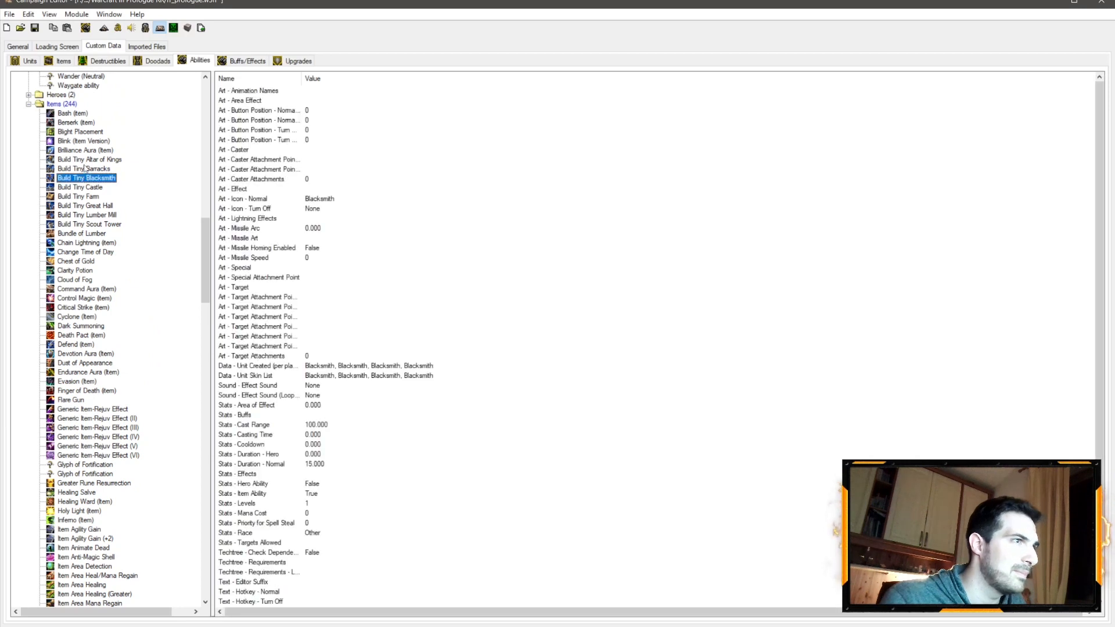
left_click(84, 161)
left_click(86, 169)
left_click(85, 179)
left_click(85, 189)
left_click(85, 206)
left_click(86, 224)
left_click(86, 215)
left_click(86, 224)
left_click(85, 205)
left_click(84, 168)
left_click(84, 150)
left_click(85, 169)
left_click(85, 160)
left_click(84, 215)
left_click(85, 205)
left_click(84, 169)
left_click(85, 150)
left_click(84, 169)
left_click(98, 178)
left_click(98, 188)
left_click(96, 196)
left_click(97, 206)
left_click(97, 215)
left_click(99, 227)
left_click(115, 207)
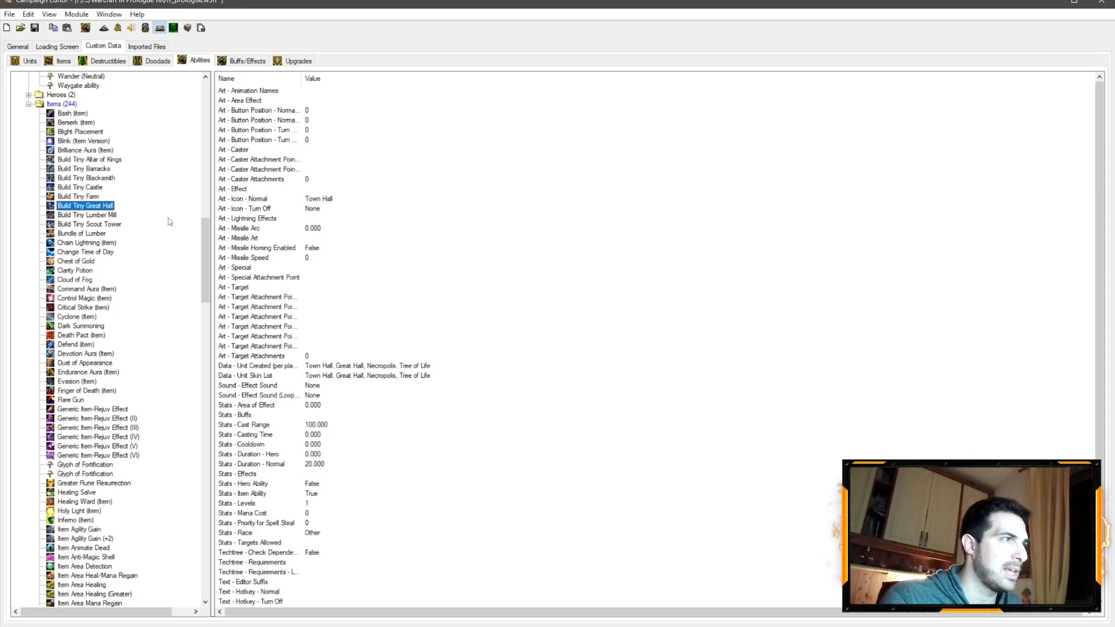
Check the ability assigned to the Bronze Drake Egg and examine the data fields of Item Red Drake Summon
left_click_drag(206, 240, 208, 286)
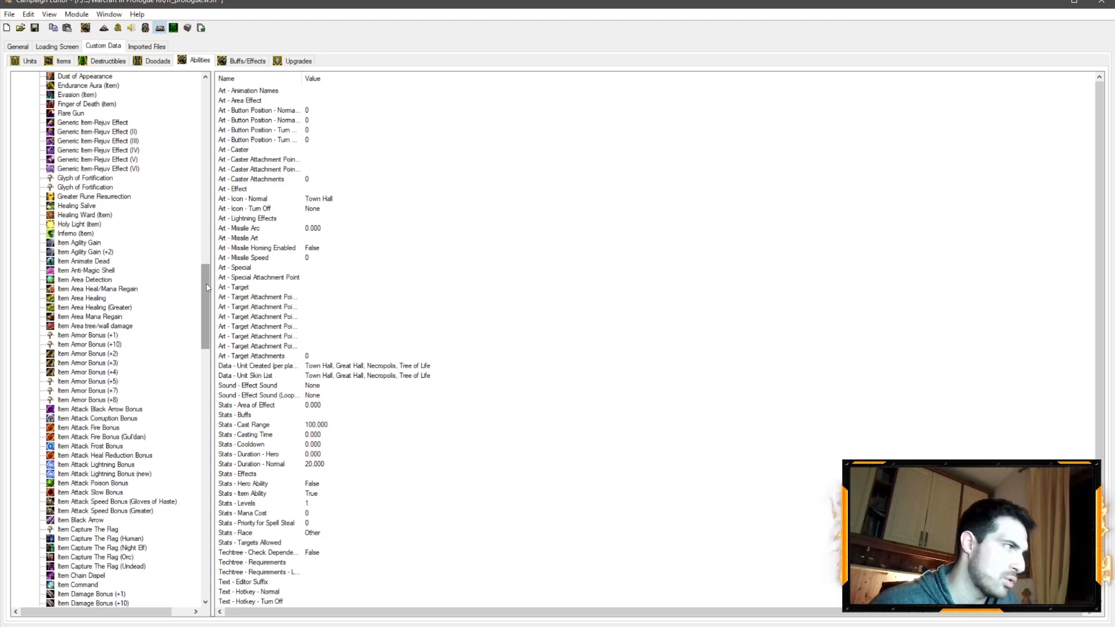
mouse_move(205, 286)
left_mouse_down()
mouse_move(219, 375)
mouse_move(202, 543)
mouse_move(197, 494)
left_mouse_up()
left_click(61, 61)
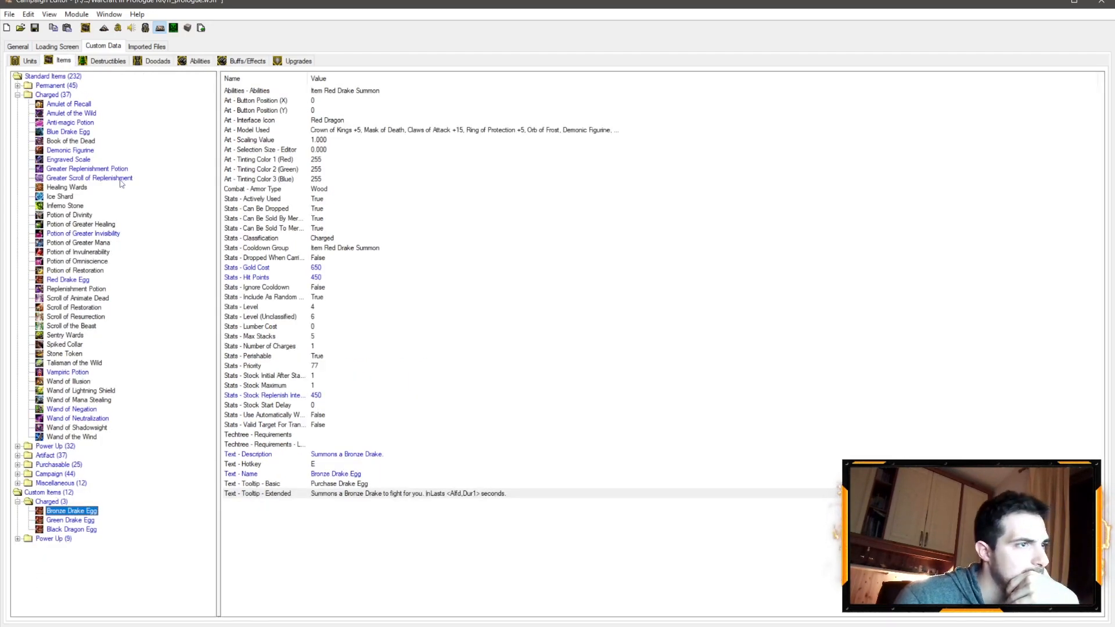
left_click(200, 61)
mouse_move(211, 472)
left_mouse_down()
mouse_move(217, 453)
mouse_move(215, 510)
mouse_move(223, 453)
left_mouse_up()
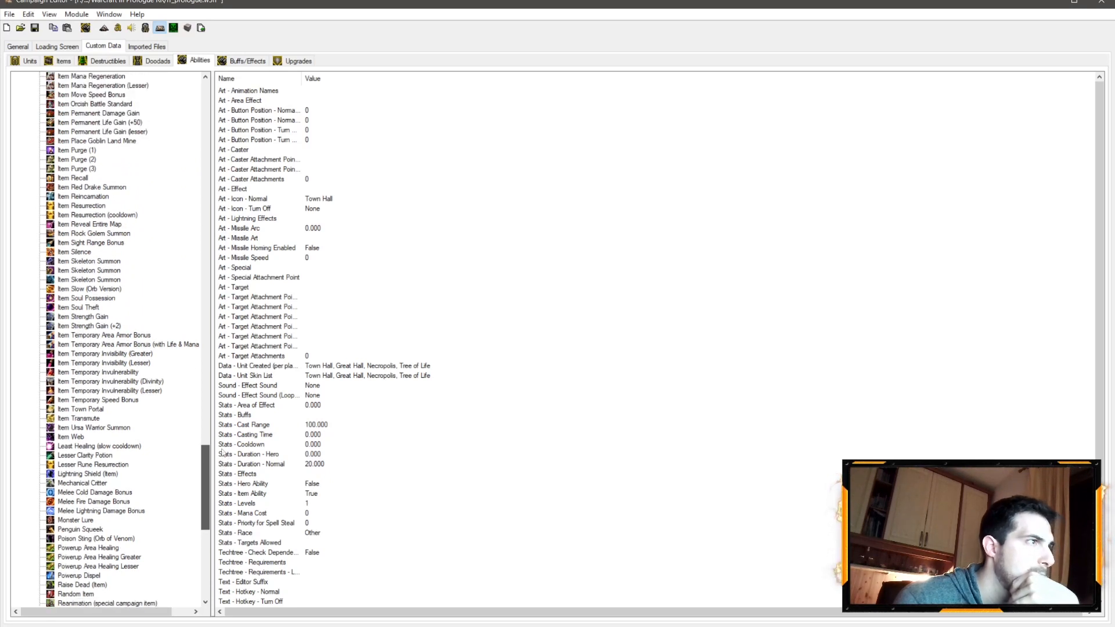
left_click(120, 187)
scroll(360, 307, "down", 2)
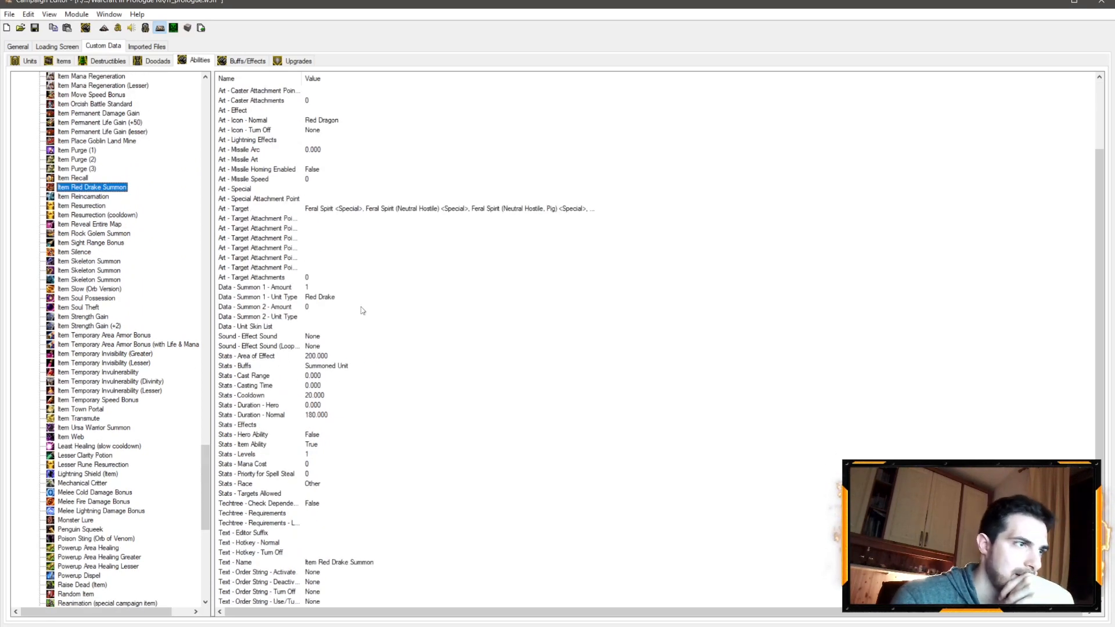
Inspect the unit type choices for the Summon 1 and Summon 2 fields of Item Red Drake Summon
left_click(330, 298)
key("Return")
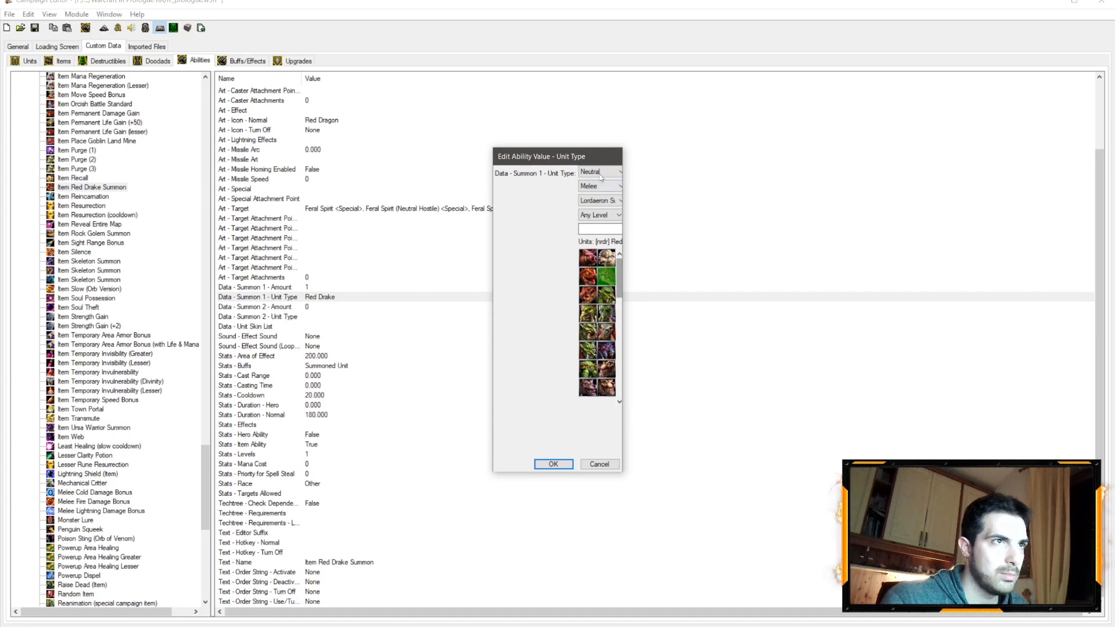
mouse_move(620, 282)
left_mouse_down()
mouse_move(622, 366)
mouse_move(629, 270)
left_mouse_up()
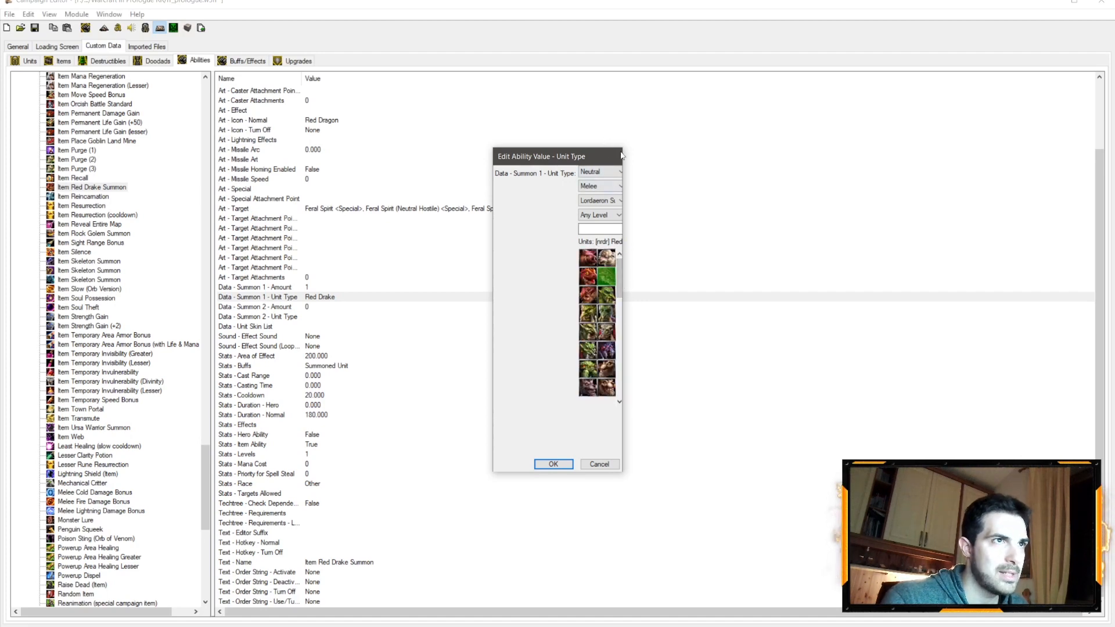
left_click_drag(598, 152, 453, 170)
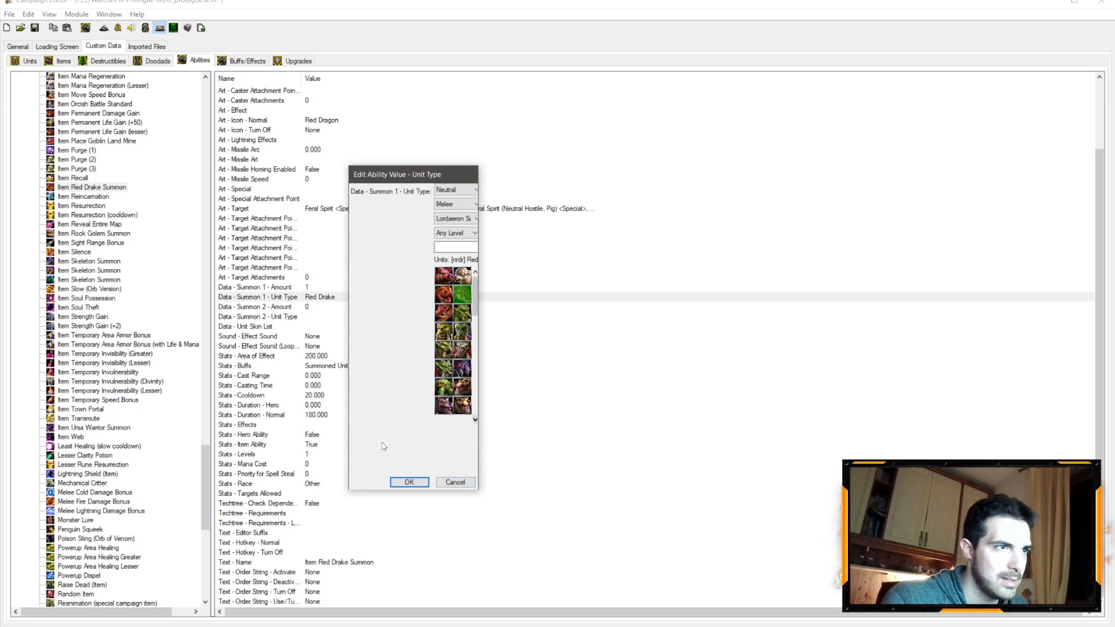
left_click_drag(431, 167, 477, 152)
left_click(498, 461)
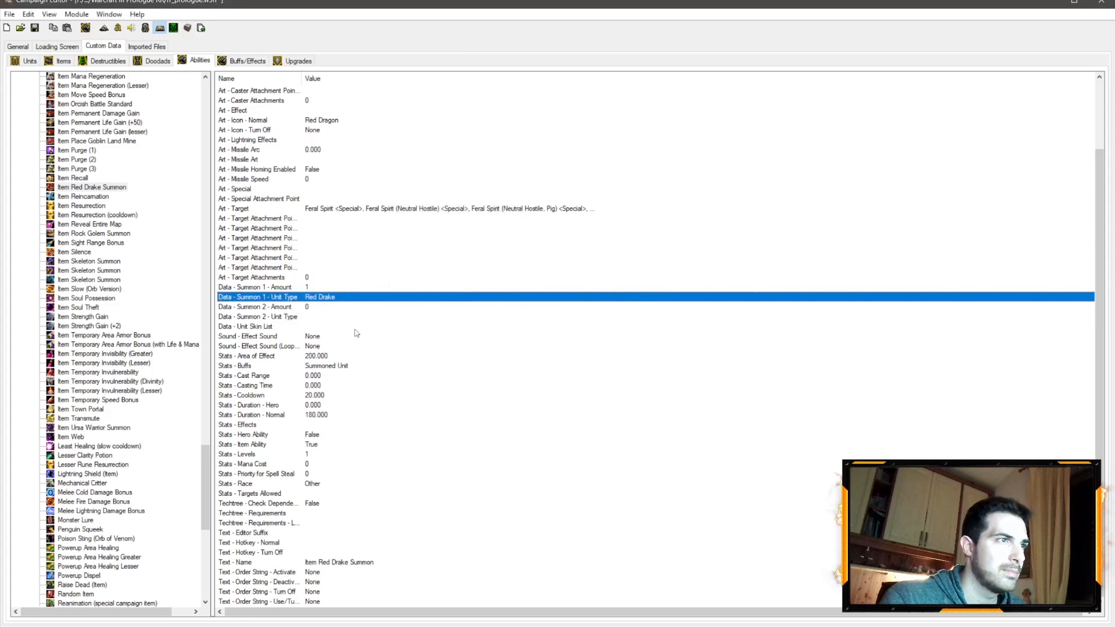
double_click(305, 316)
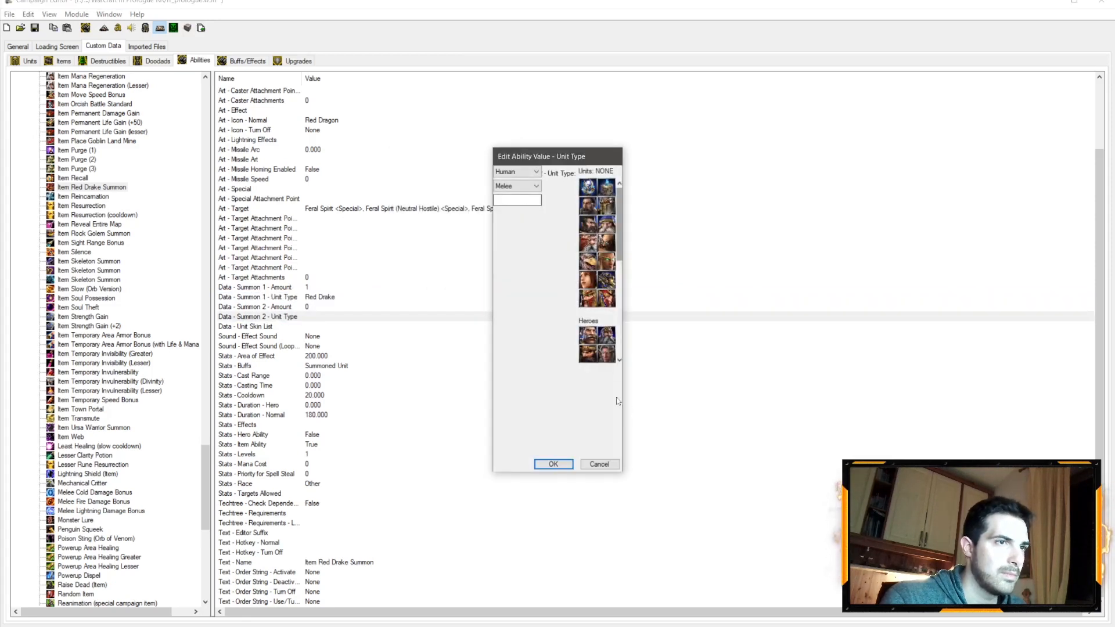
left_click(515, 171)
left_click(551, 388)
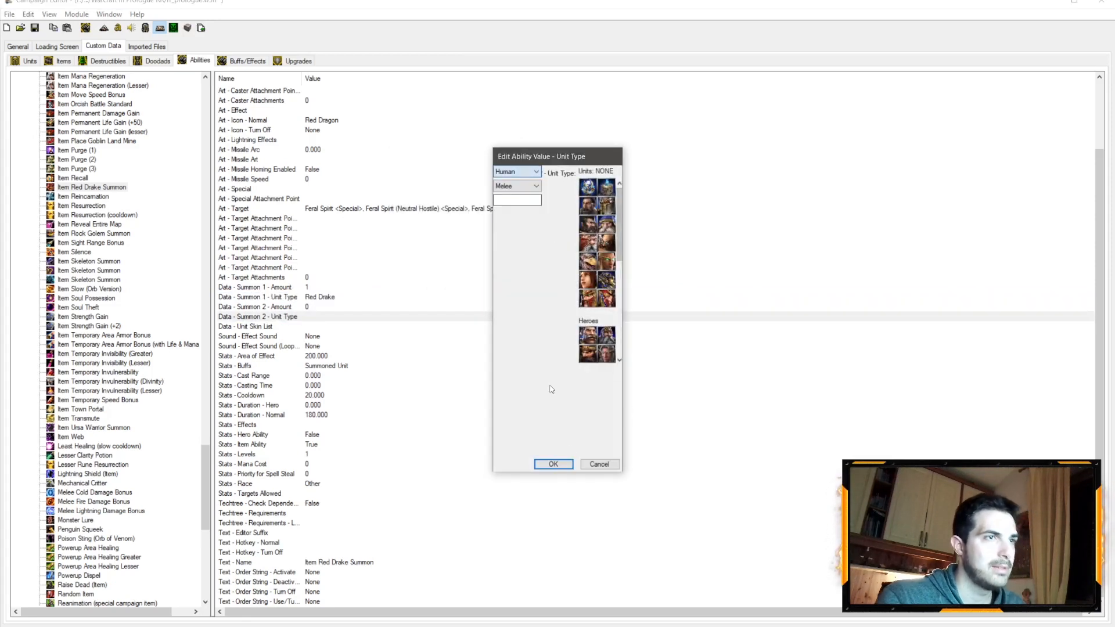
left_click(599, 464)
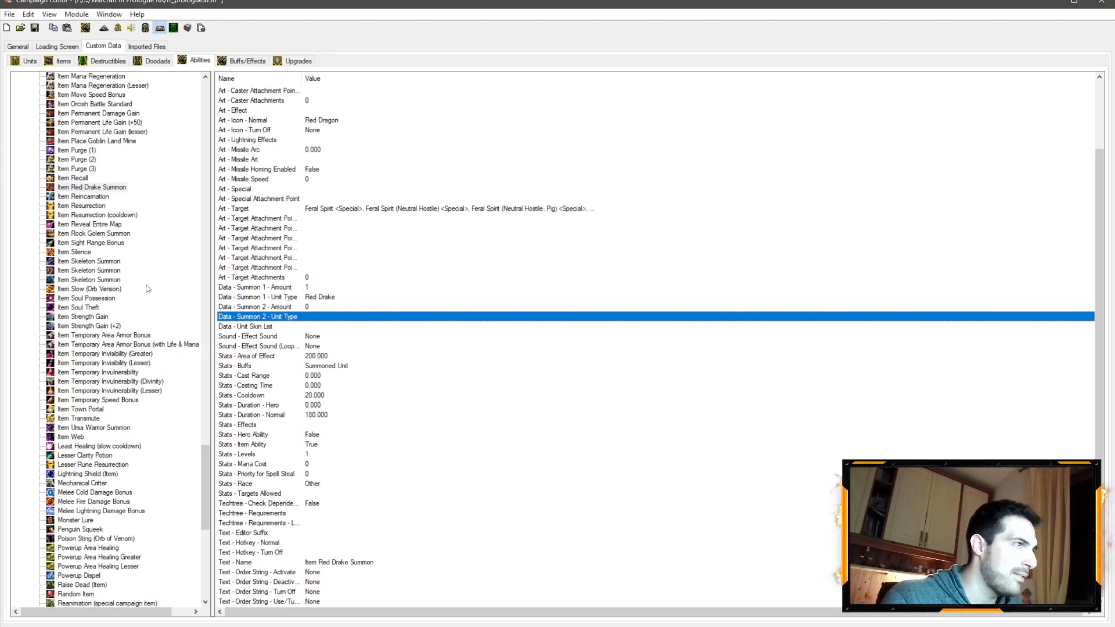
Check the Blue Drake Egg item and examine the identically named Item Skeleton Summon abilities for their summoned unit types
scroll(148, 289, "up", 12)
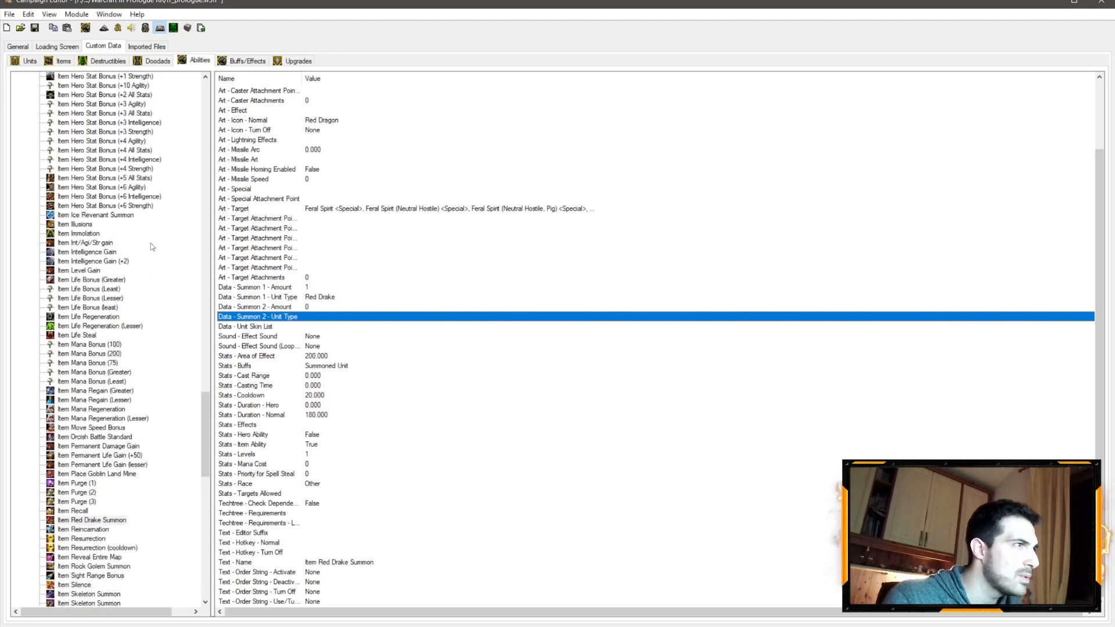
scroll(157, 213, "up", 11)
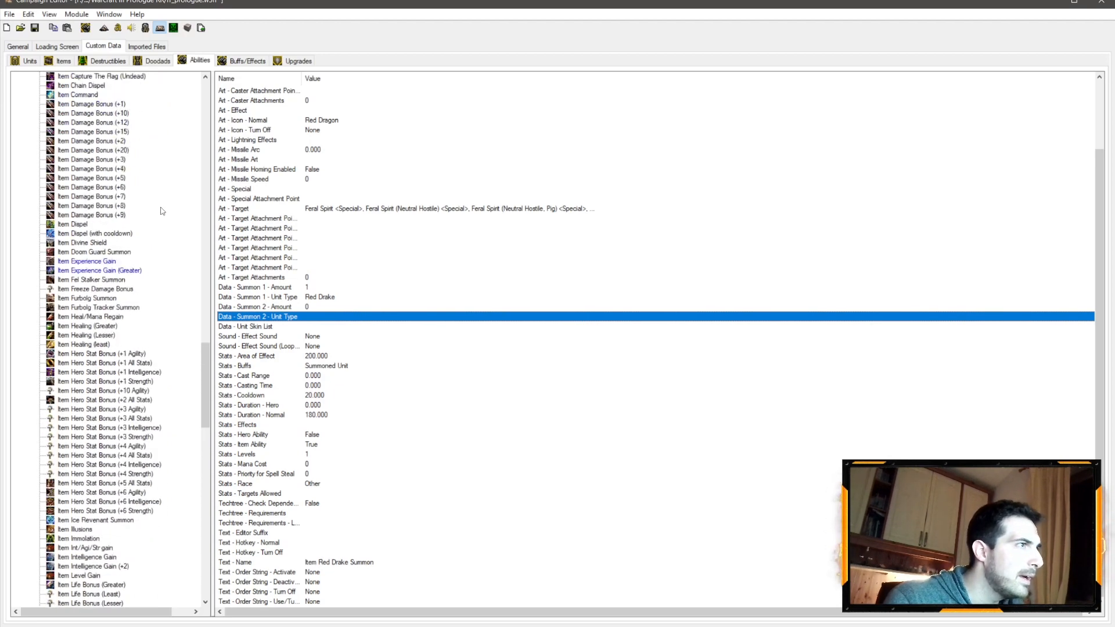
left_click(61, 61)
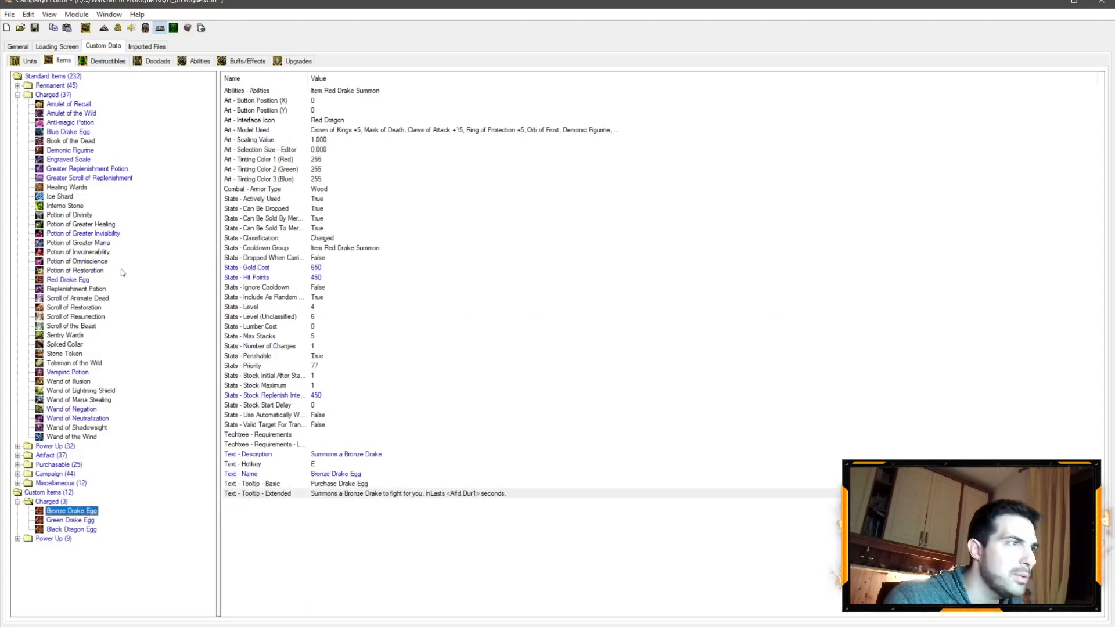
left_click(77, 132)
left_click(198, 61)
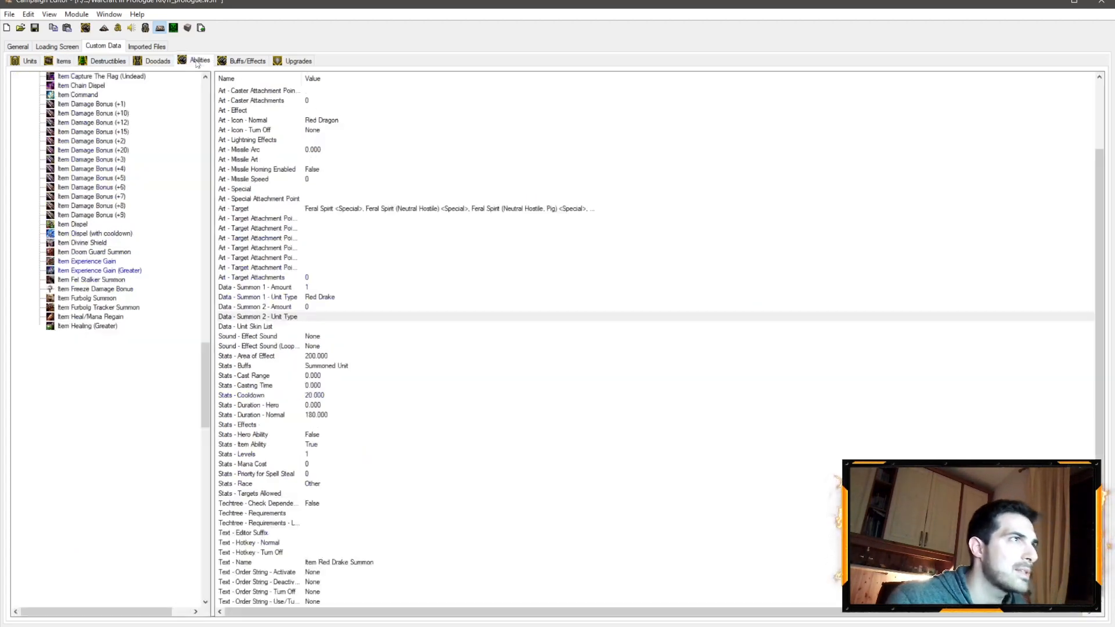
left_click_drag(207, 379, 208, 449)
left_click(105, 456)
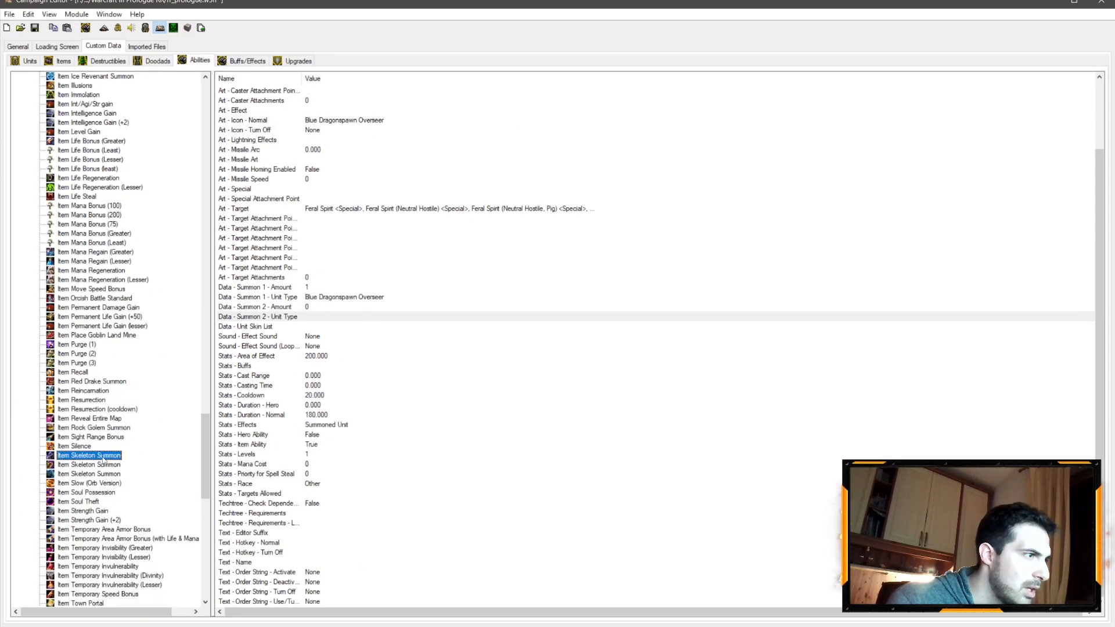
left_click(102, 465)
left_click(99, 475)
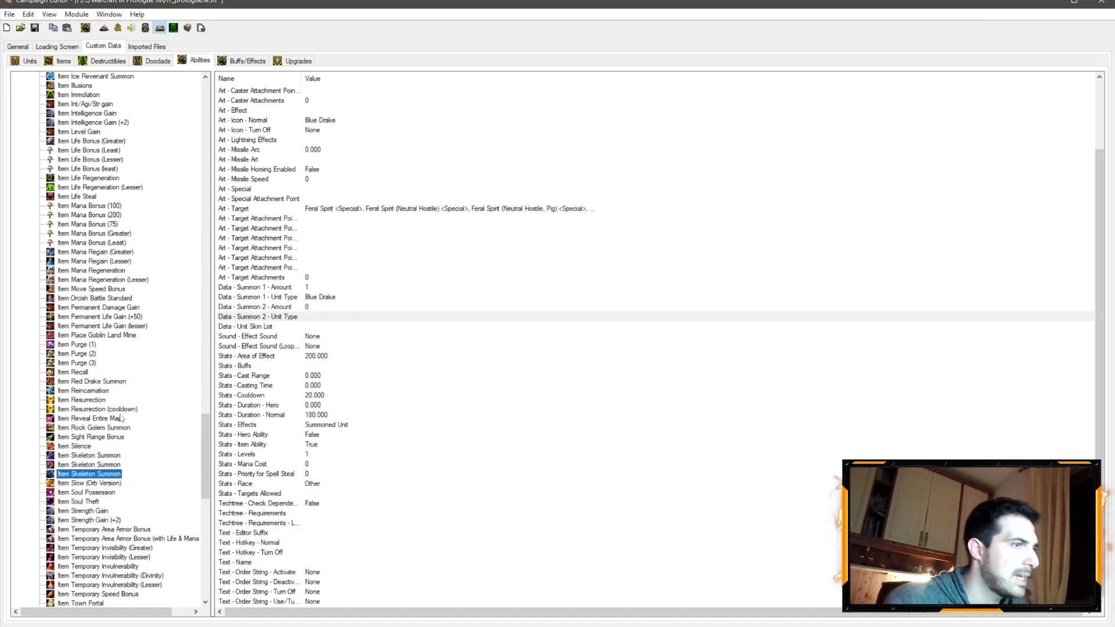
Look through the list of item abilities for further drake summon abilities
scroll(119, 241, "up", 9)
scroll(113, 233, "up", 20)
scroll(128, 250, "down", 20)
scroll(122, 270, "up", 5)
scroll(122, 260, "down", 5)
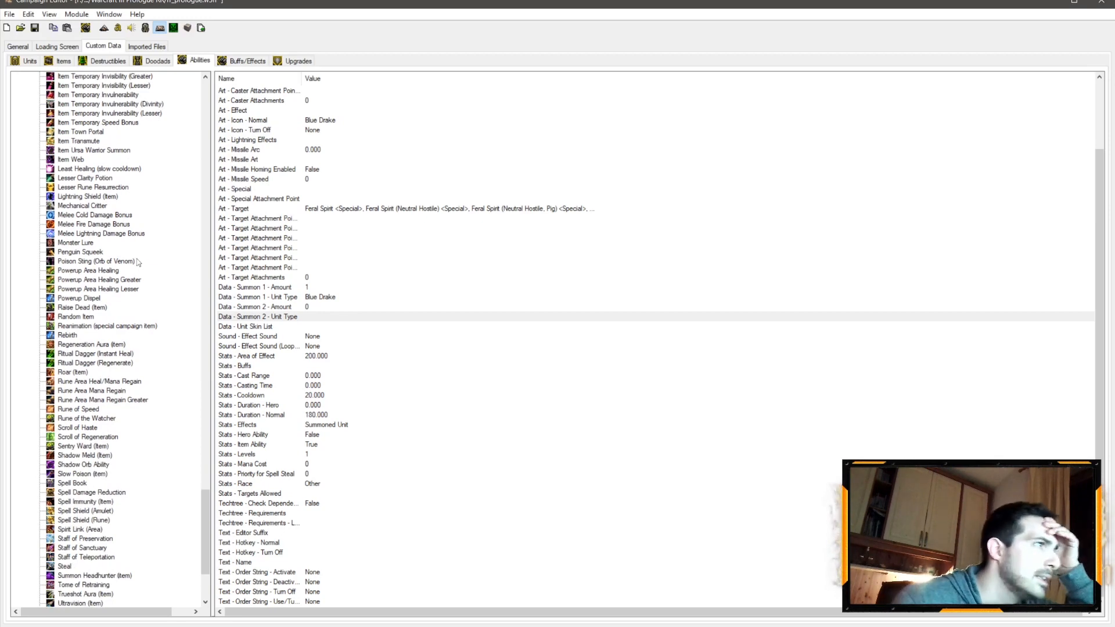
scroll(140, 232, "down", 6)
scroll(139, 218, "up", 20)
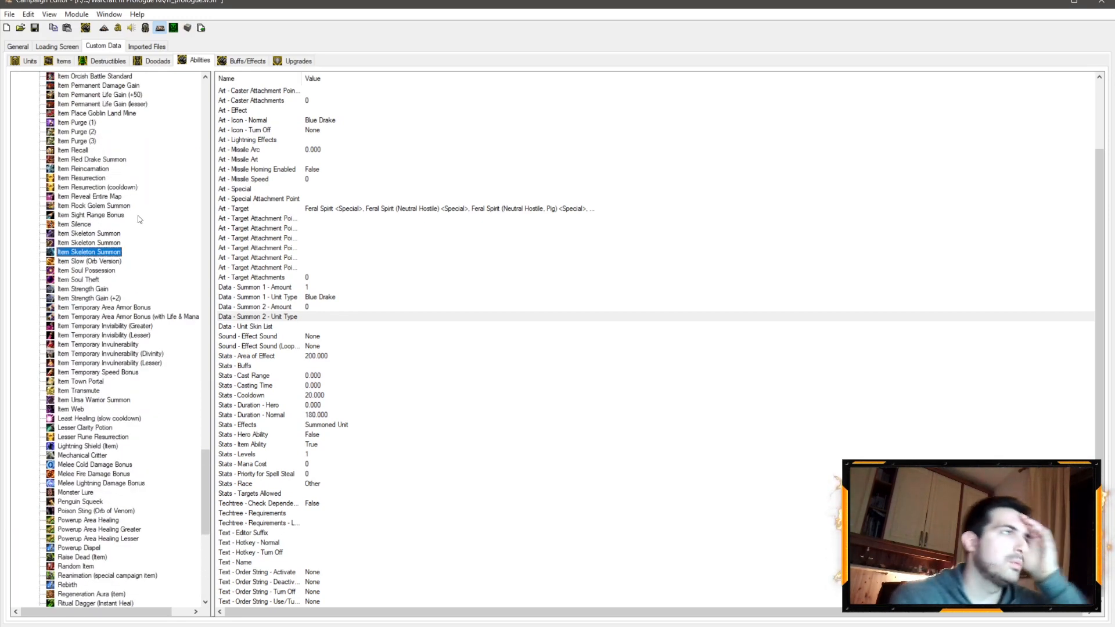
scroll(138, 209, "up", 13)
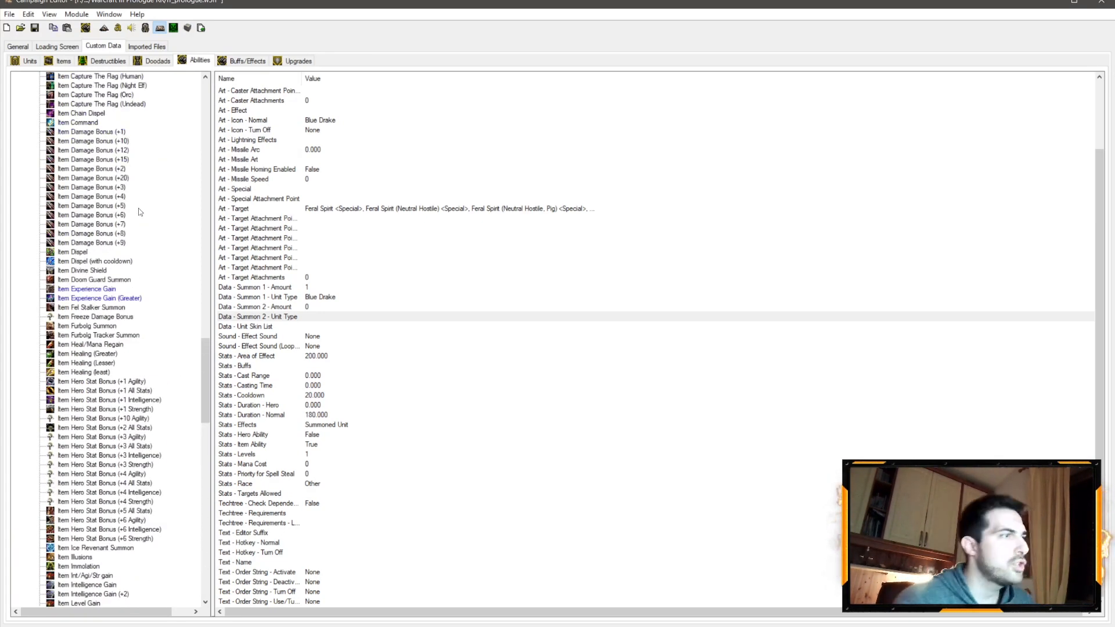
scroll(137, 206, "up", 17)
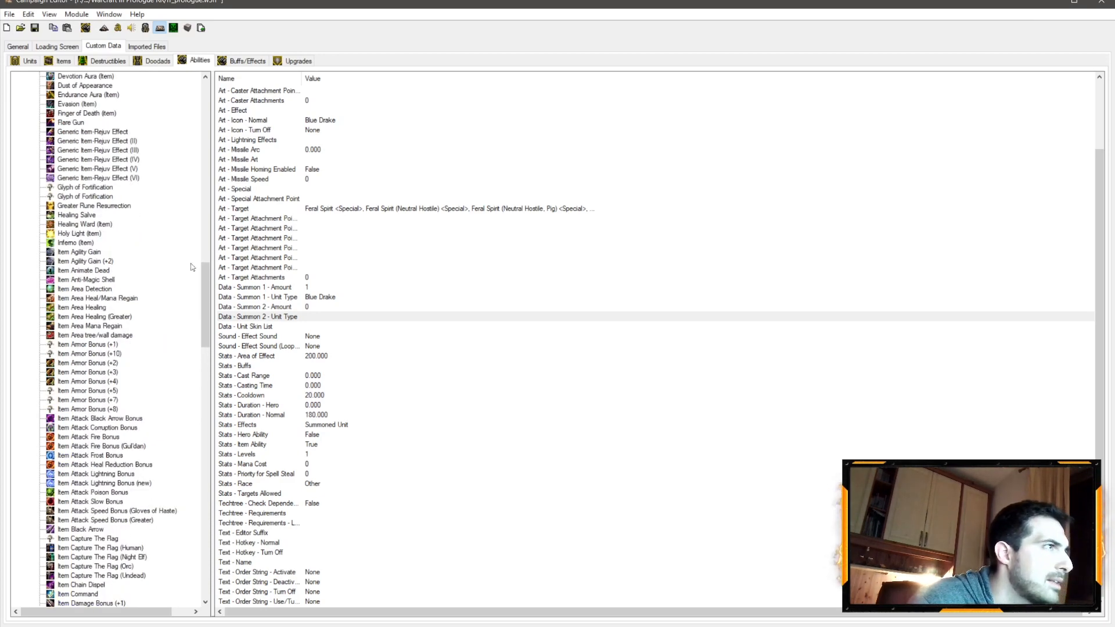
Copy the name text of the Item Red Drake Summon ability
left_click_drag(204, 274, 202, 434)
left_click(119, 374)
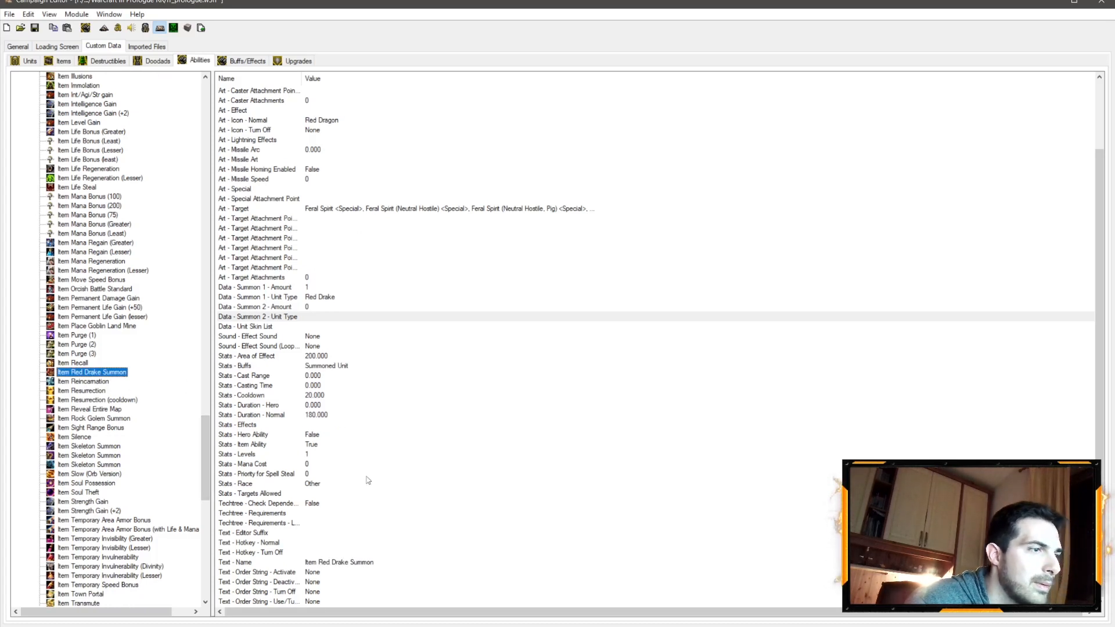
double_click(343, 562)
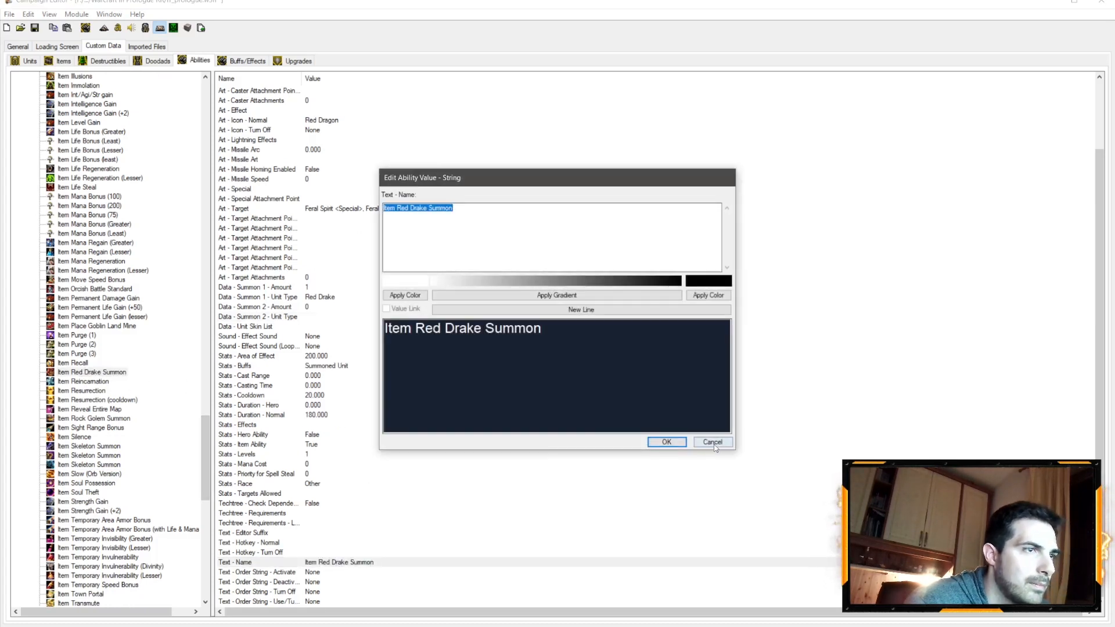
left_click(713, 442)
Compare the three identically named Item Skeleton Summon abilities by their summoned unit type and Name field
left_click(99, 446)
left_click(98, 465)
left_click(295, 562)
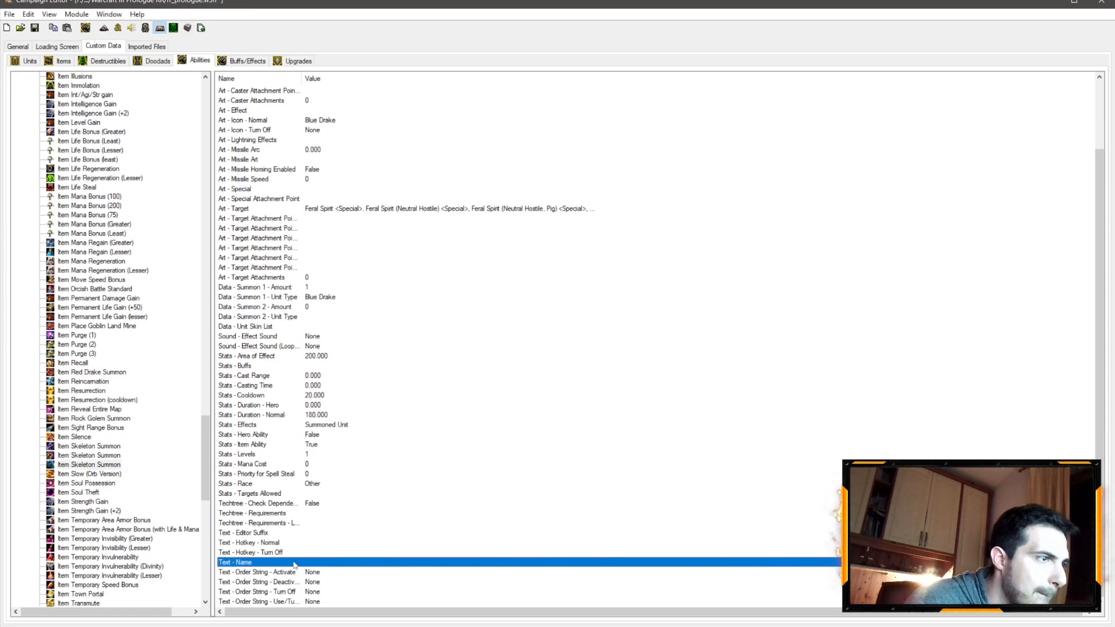
left_click(257, 468)
left_click(94, 465)
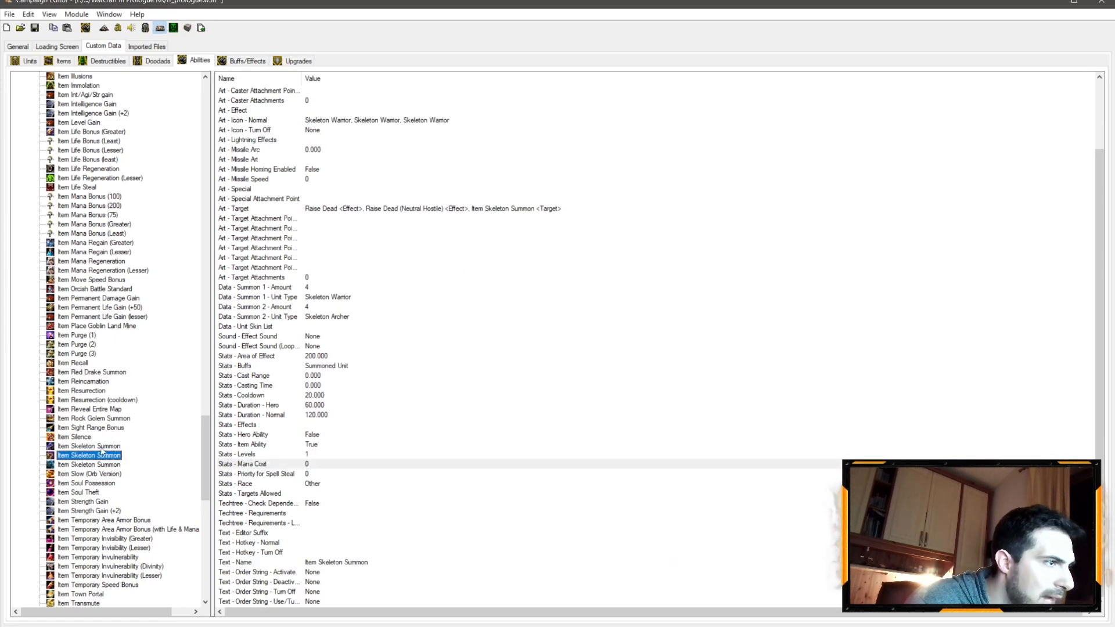
left_click(100, 447)
left_click(101, 456)
left_click(100, 473)
left_click(99, 452)
left_click(104, 445)
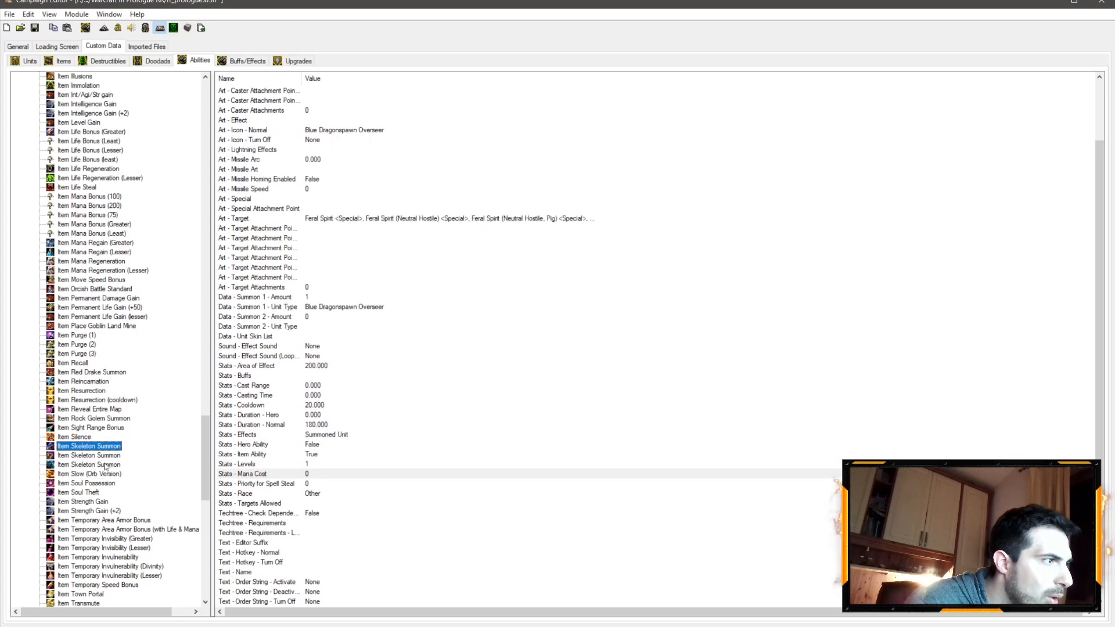
Check the raw object ID and the Name field of the Item Skeleton Summon ability that summons the Blue Drake
left_click(105, 464)
key("ctrl+d")
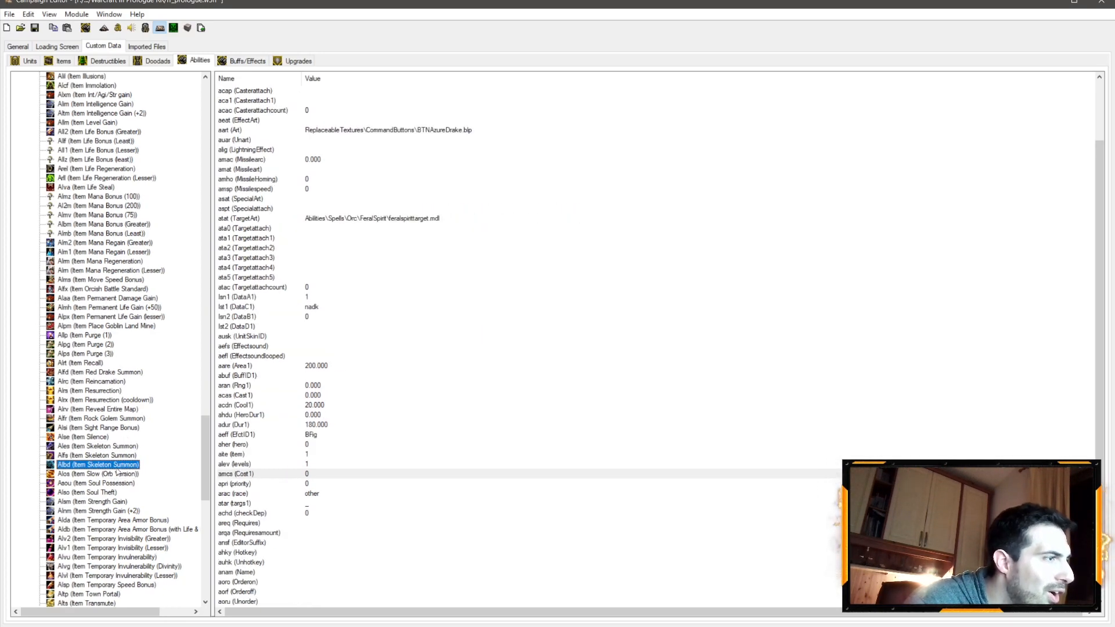
key("ctrl+d")
left_click(304, 572)
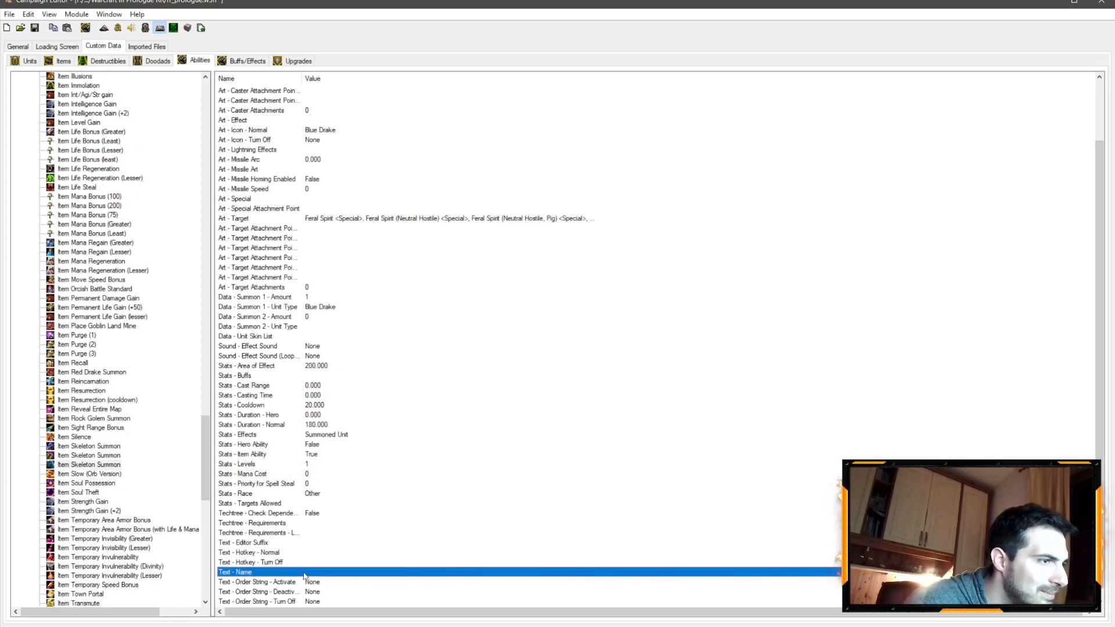
Name the Item Skeleton Summon ability that summons the Blue Drake "Item Blue Drake Summon"
left_click(107, 467)
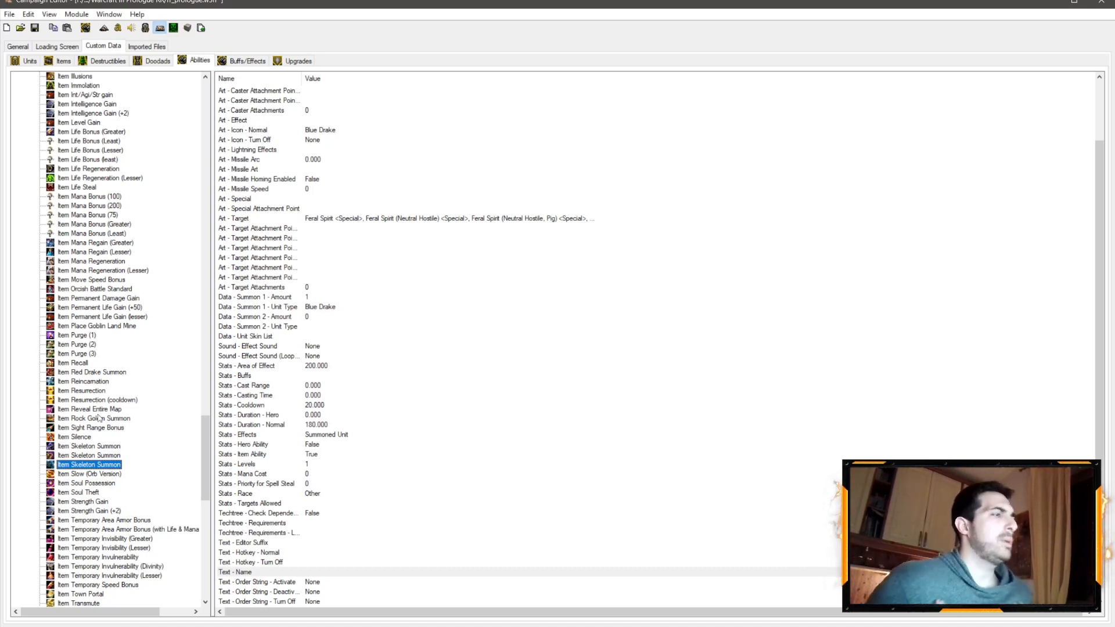
left_click(314, 572)
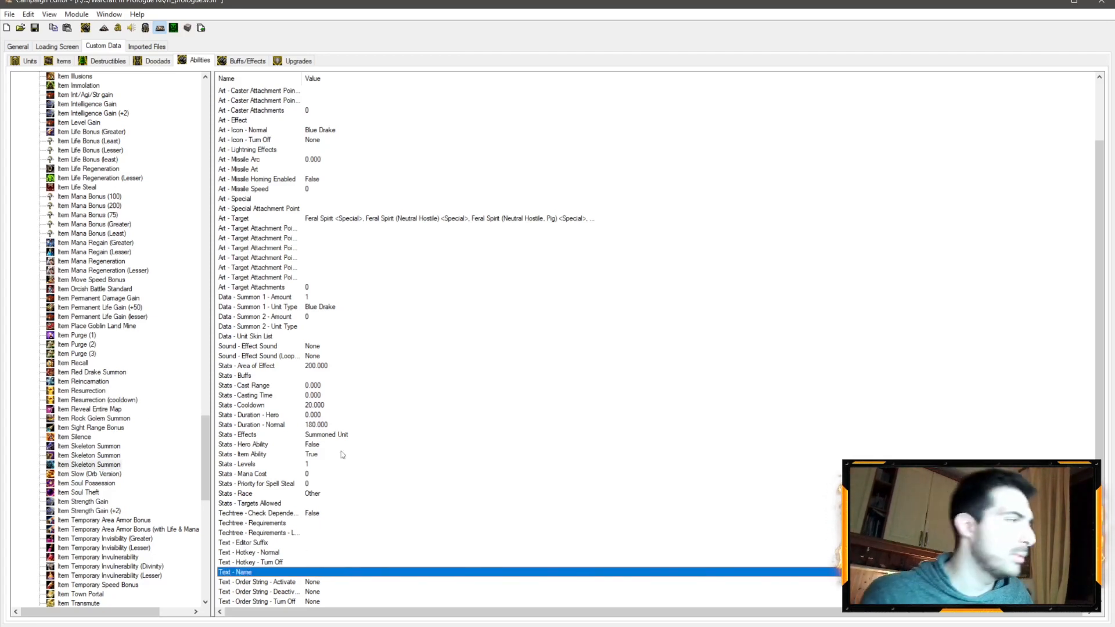
double_click(326, 573)
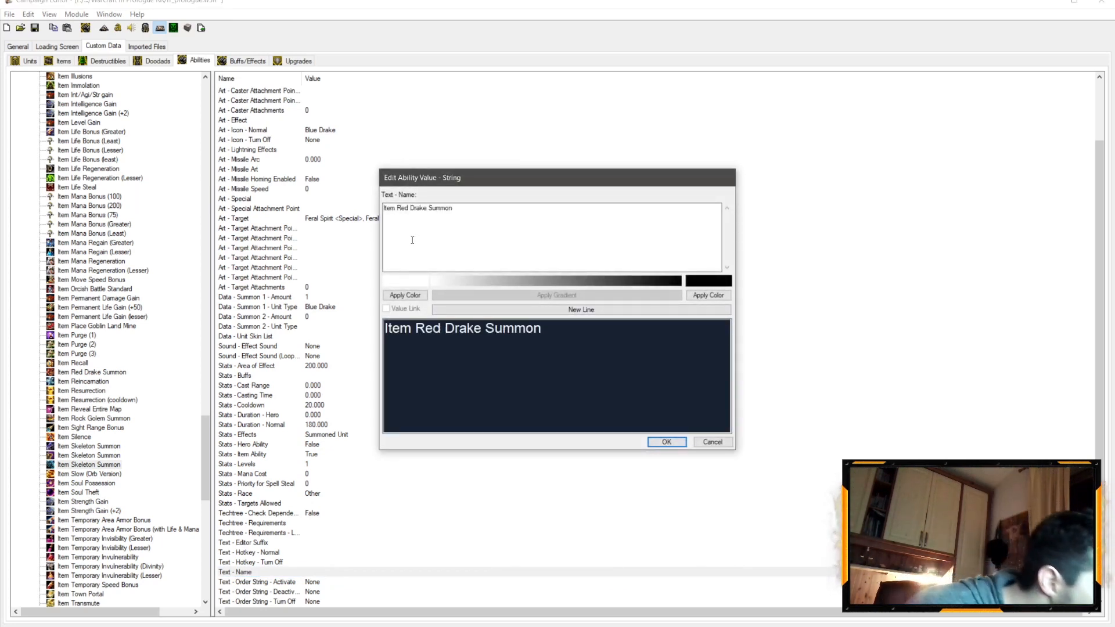
left_click_drag(407, 209, 398, 209)
type("Blue")
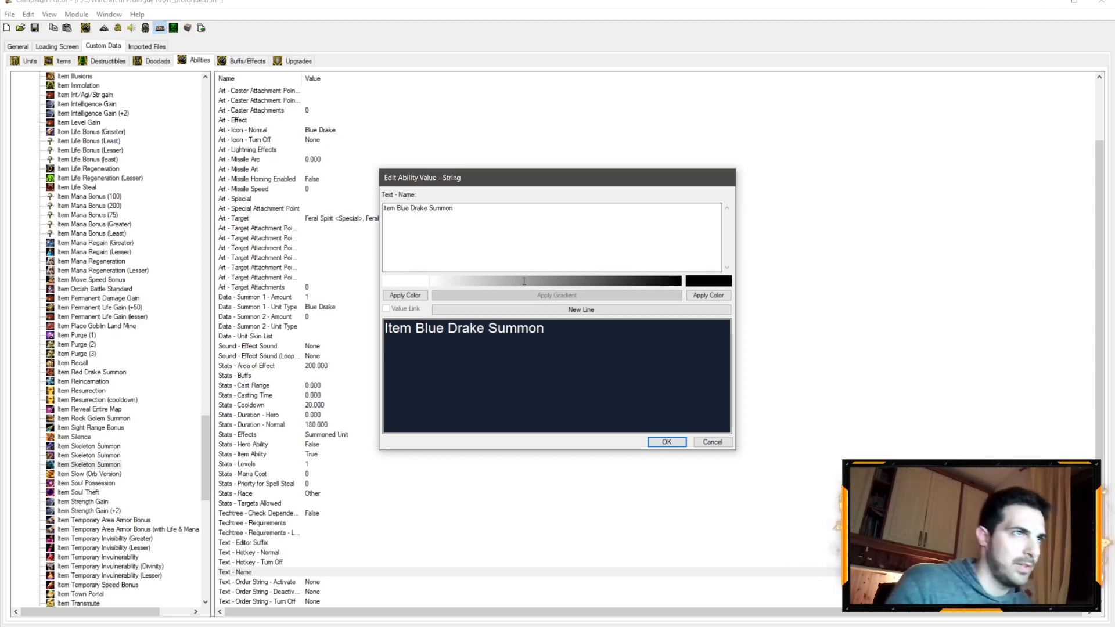
left_click(668, 442)
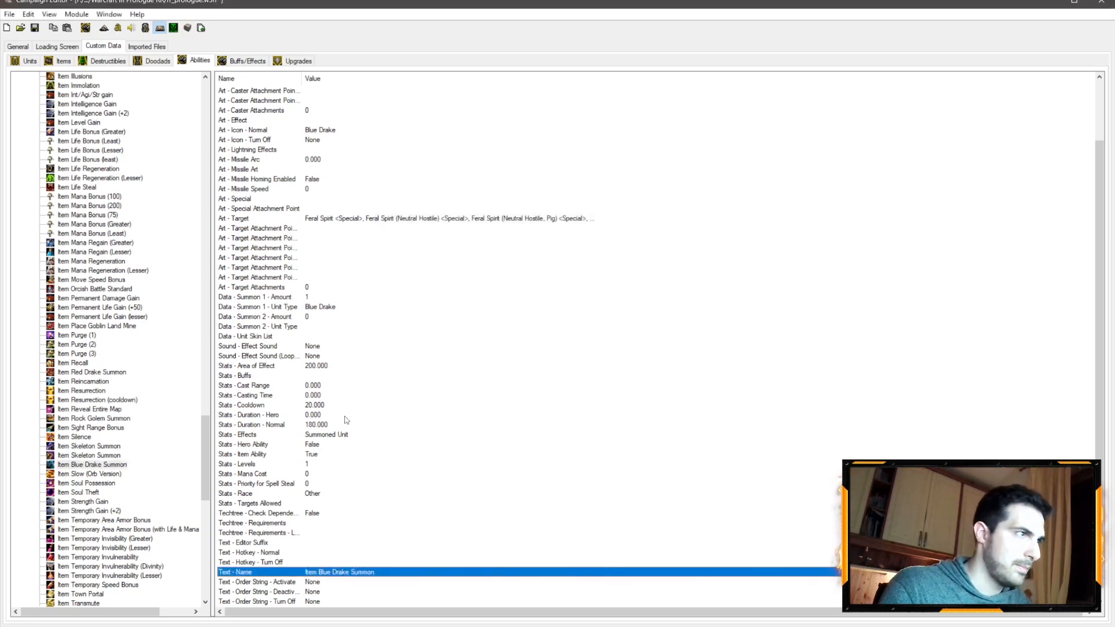
Name the Item Skeleton Summon ability that summons the Blue Dragonspawn Overseer "Item Blue Dragonspawn Overseer Summon"
left_click(93, 446)
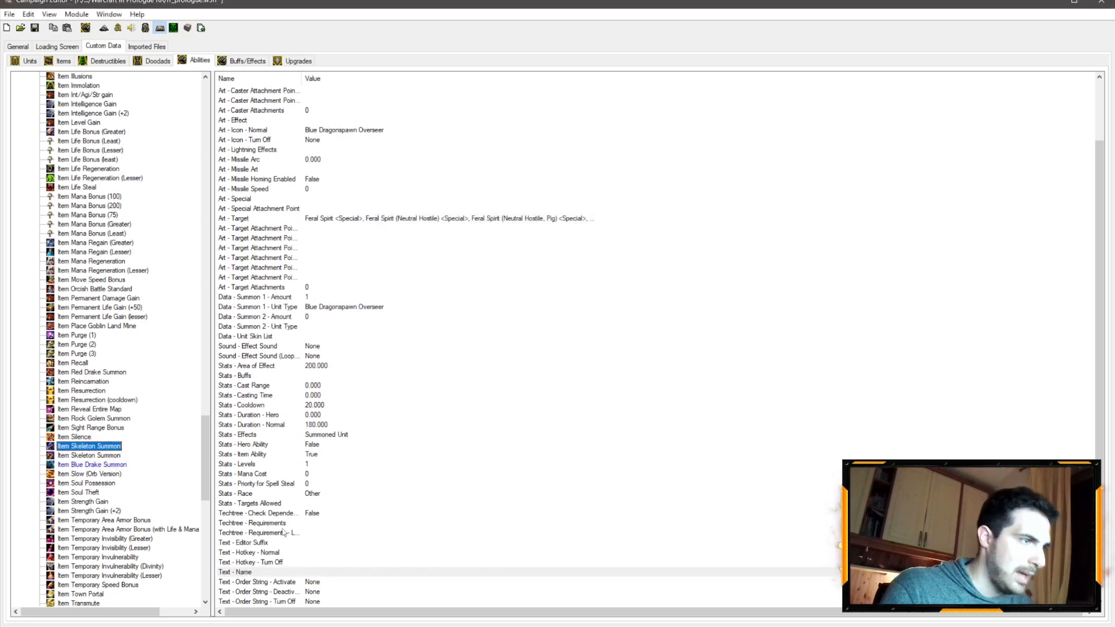
double_click(316, 573)
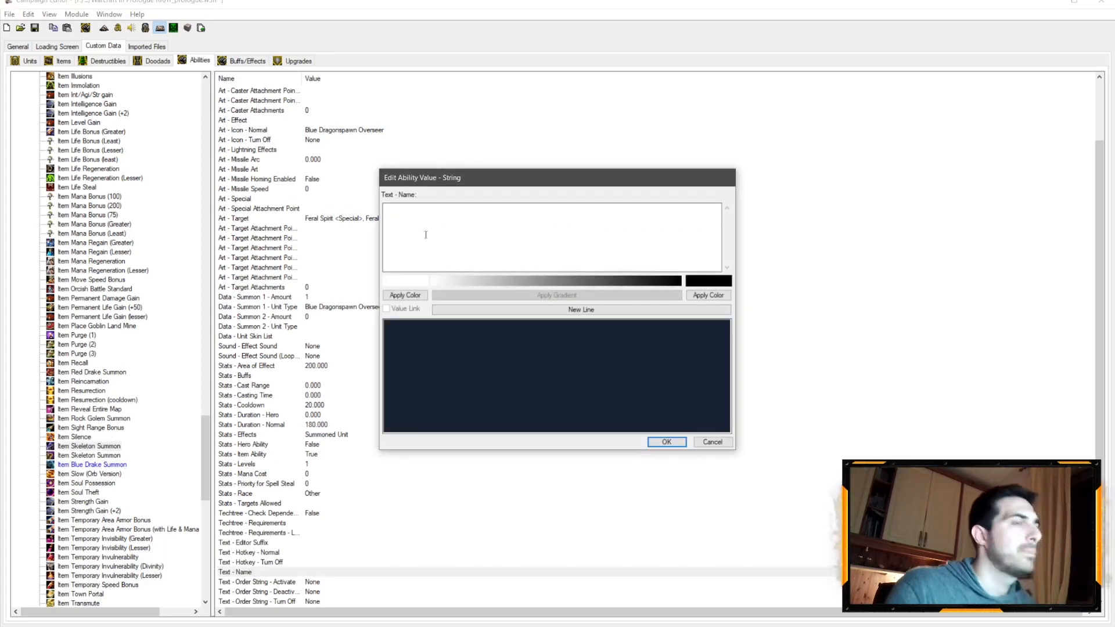
type("Item Blue Dragonspawn Over")
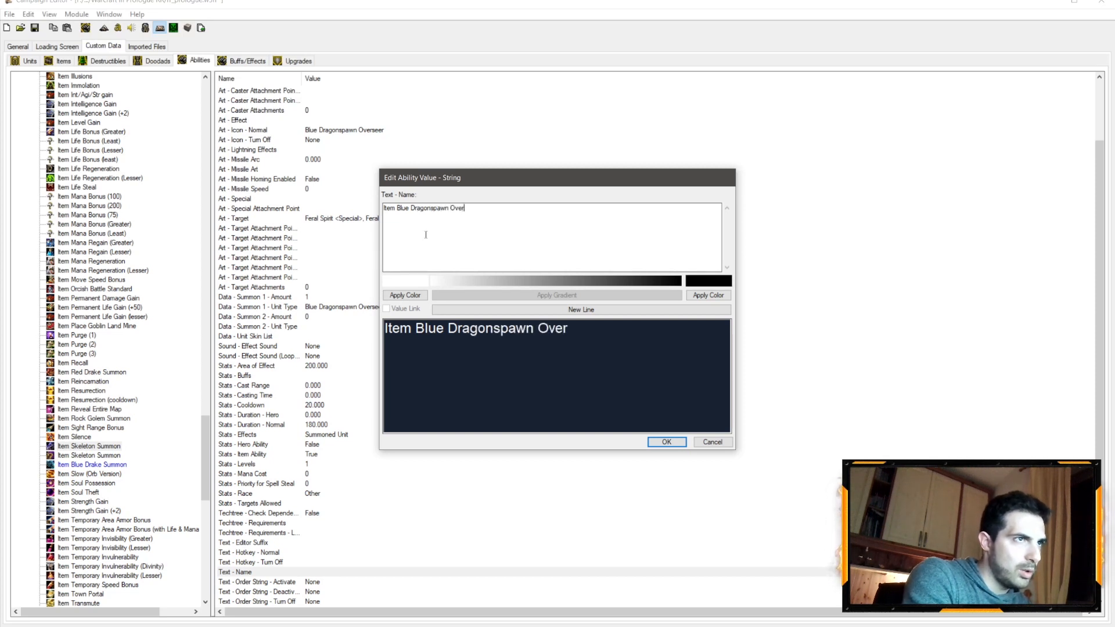
type("seer Synm")
key("BackSpace")
key("BackSpace")
key("BackSpace")
type("ummon")
key("Return")
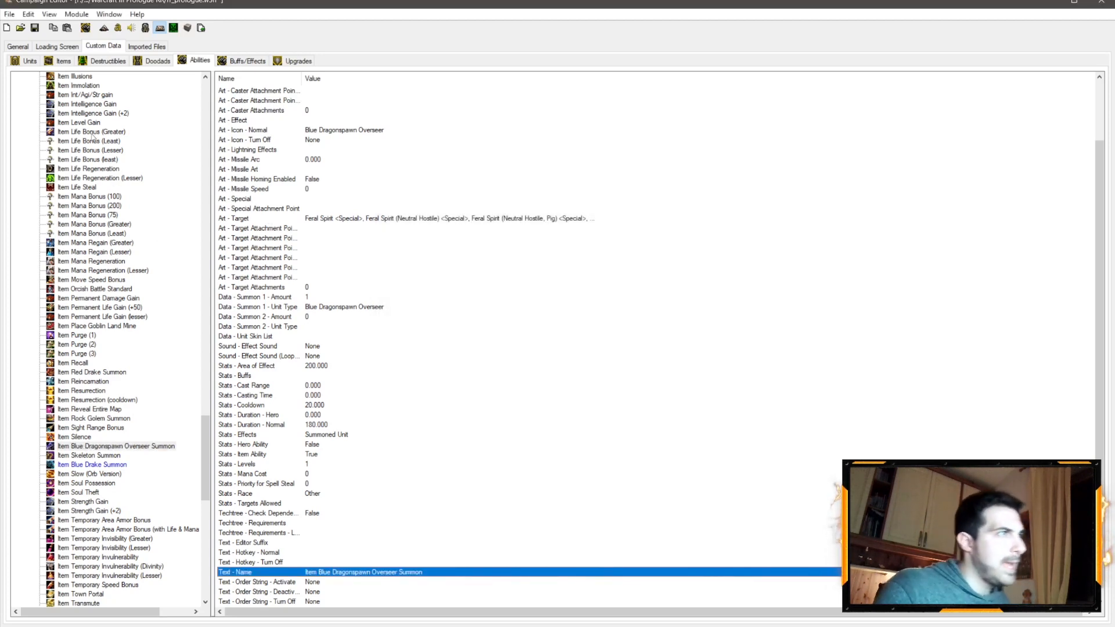
Display raw data values and duplicate the Item Red Drake Summon ability as a custom ability with object ID AIkd
scroll(95, 151, "up", 4)
scroll(116, 244, "down", 6)
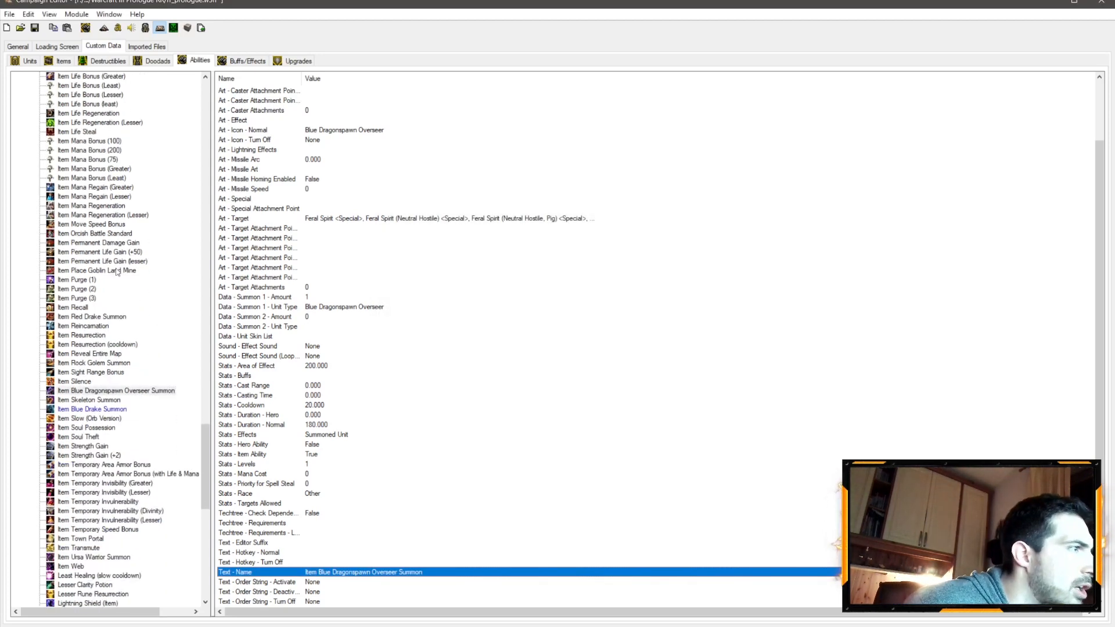
left_click(116, 319)
key("ctrl+v")
left_click(597, 334)
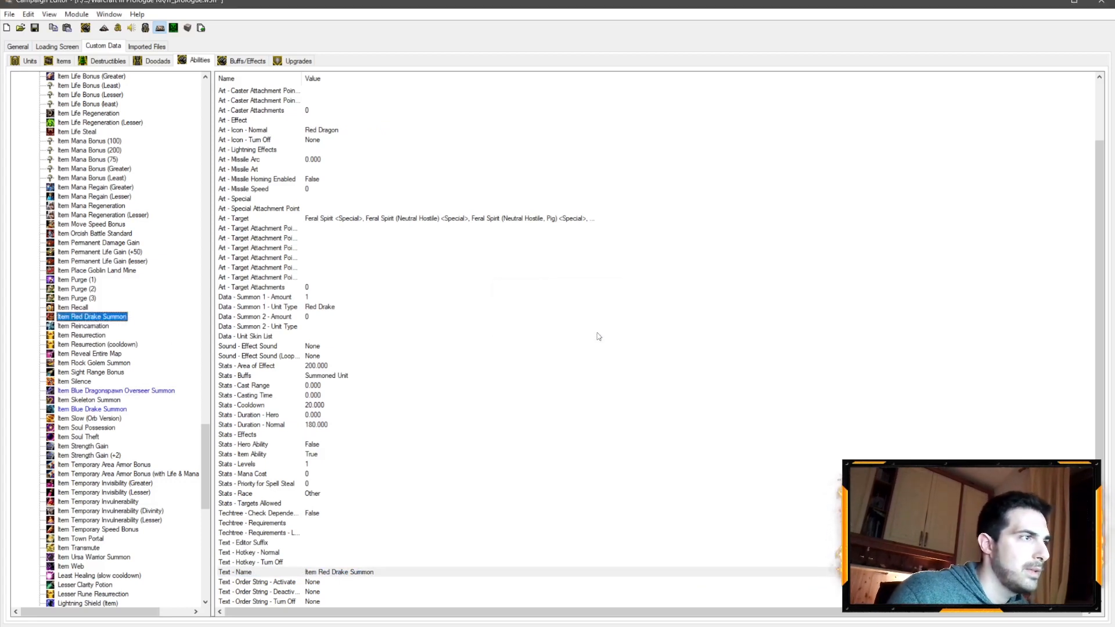
key("ctrl+d")
key("ctrl+v")
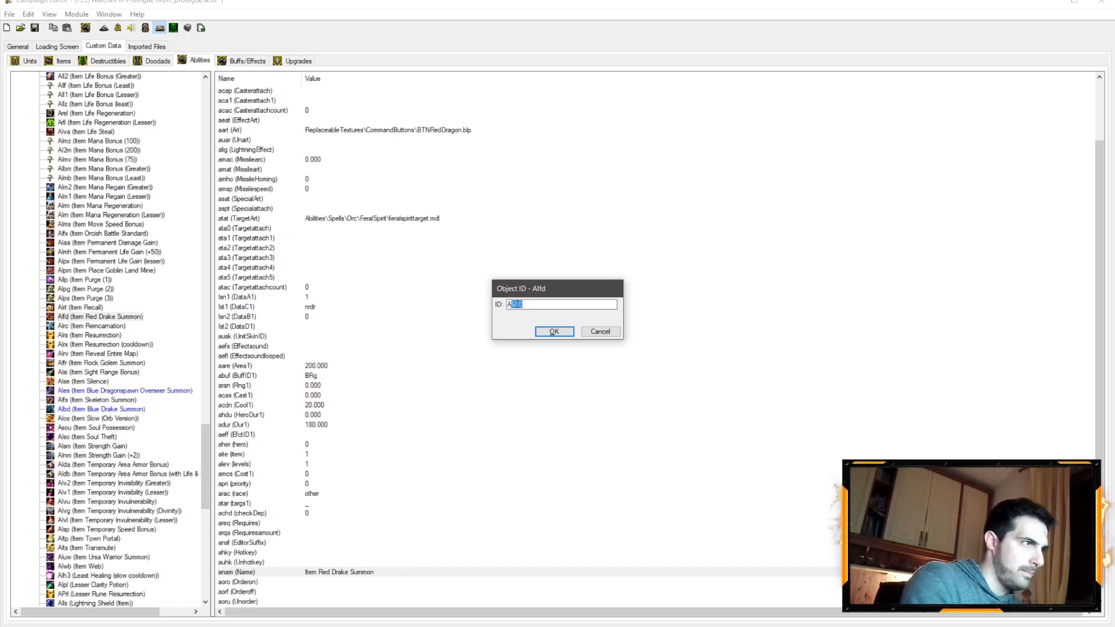
type("lf")
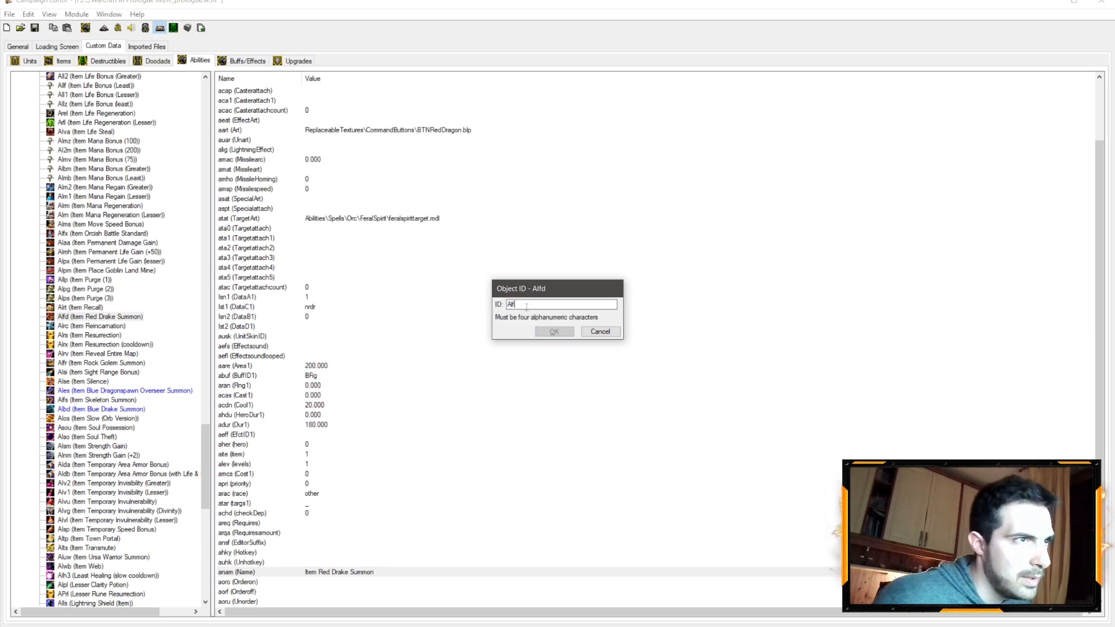
type("b")
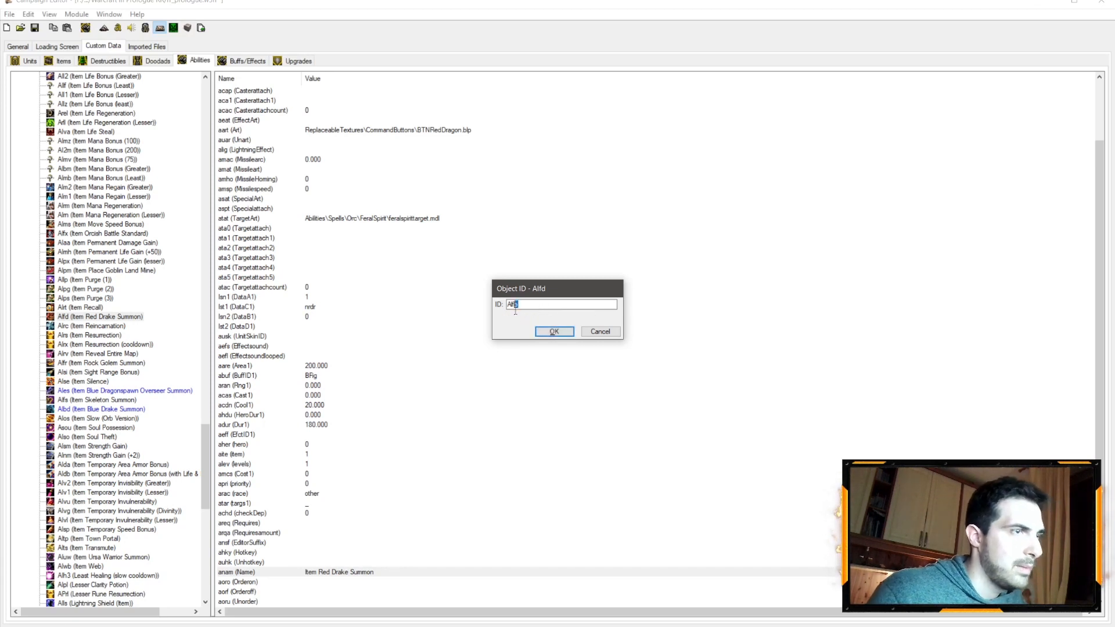
type("k")
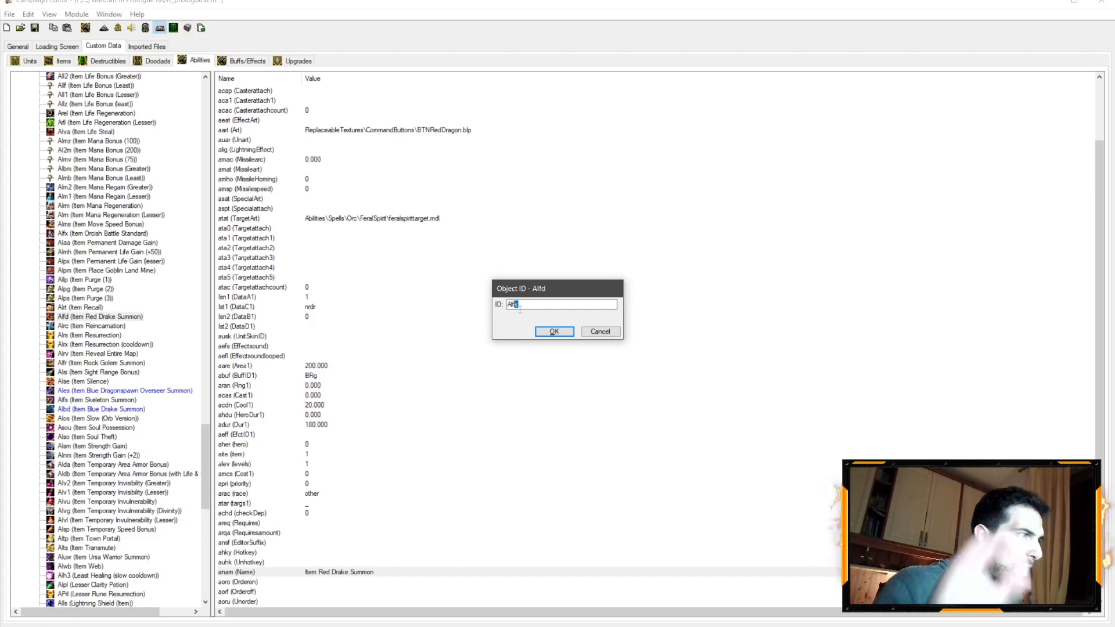
key("BackSpace")
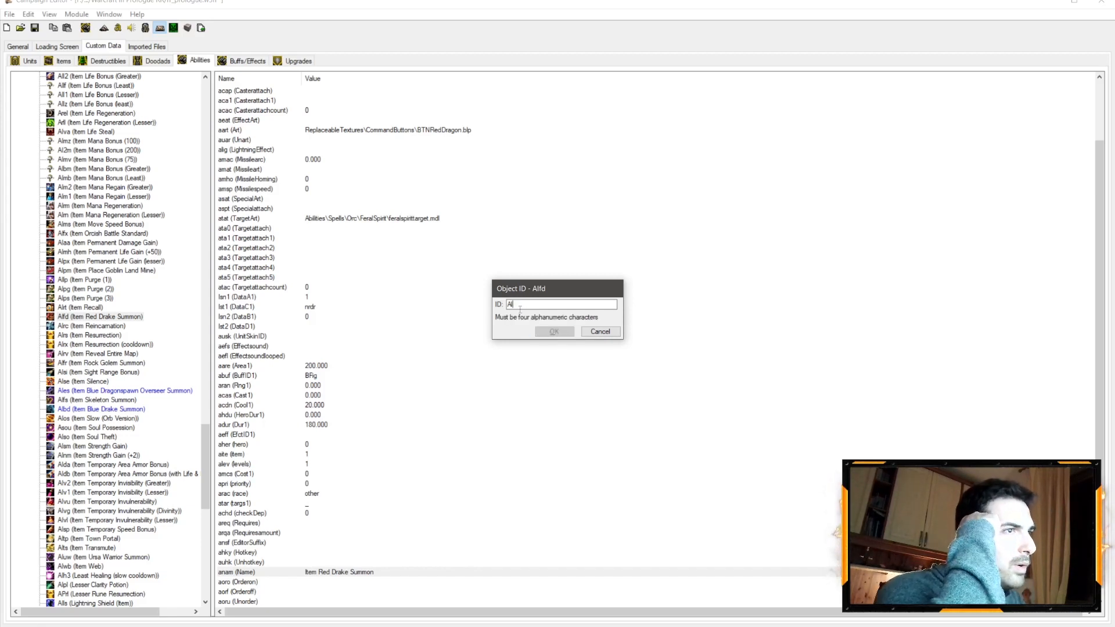
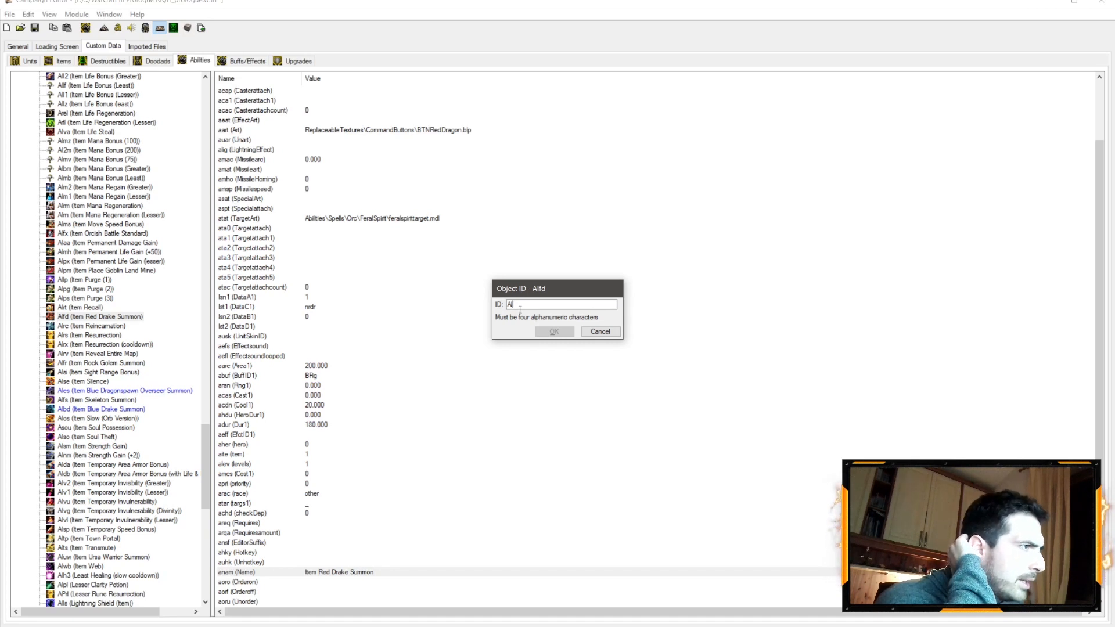
type("d")
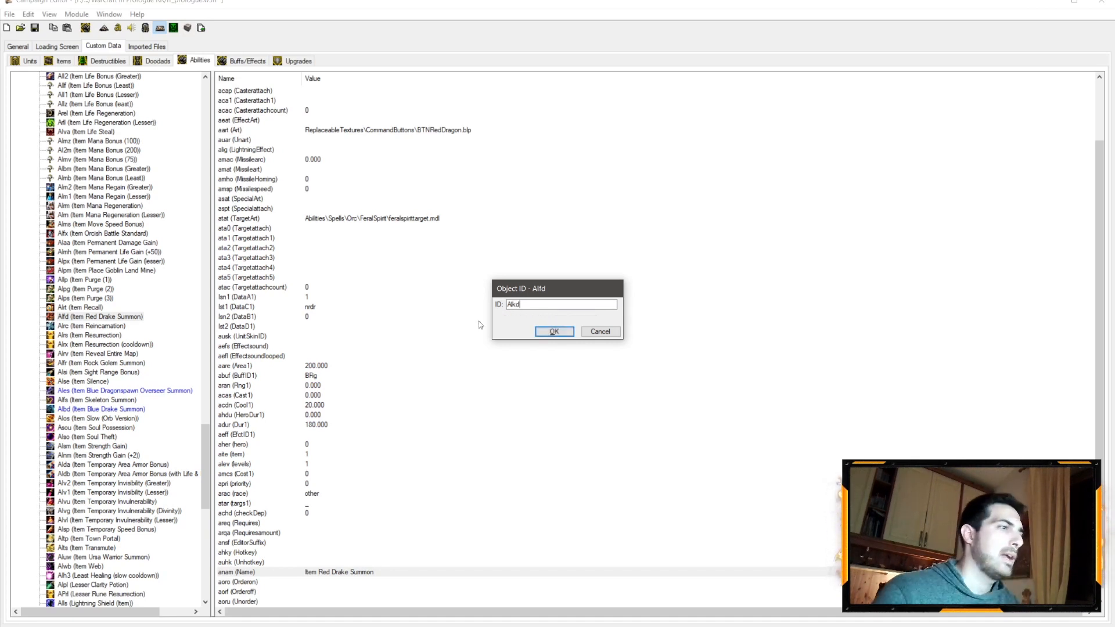
left_click(539, 330)
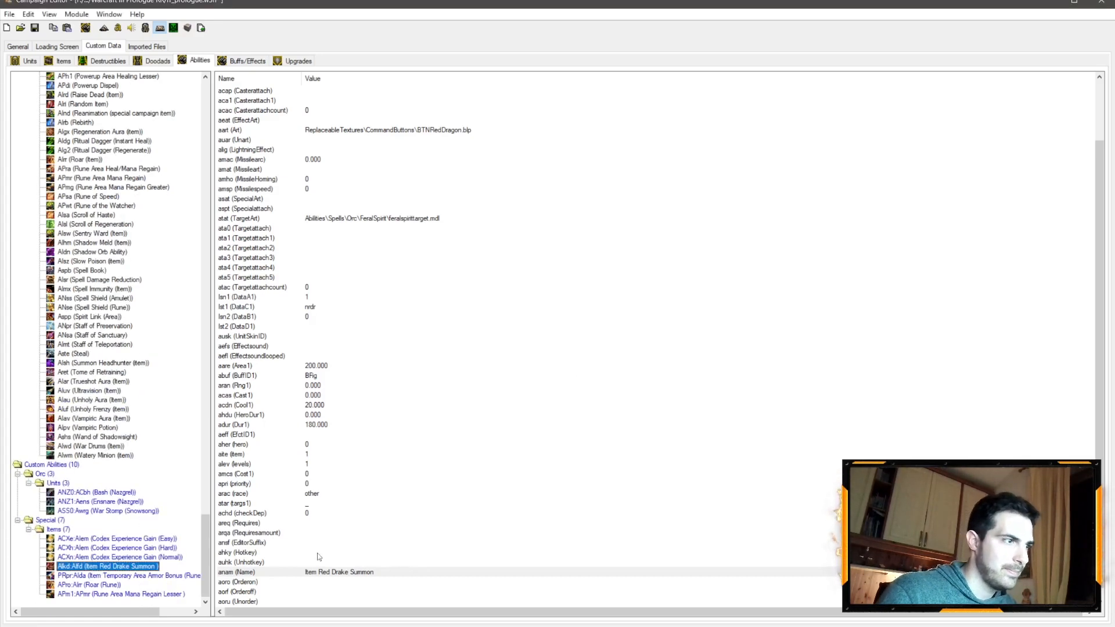
Rename the custom AIkd ability as "Item Black Drake Summon"
double_click(325, 572)
left_click_drag(399, 208, 409, 209)
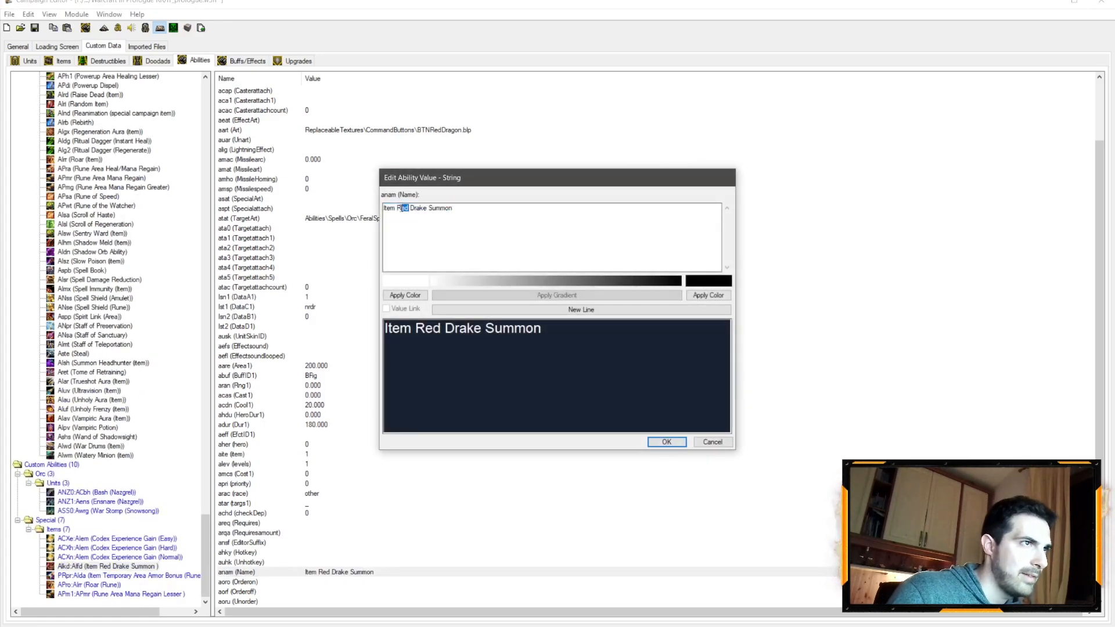
type("Black")
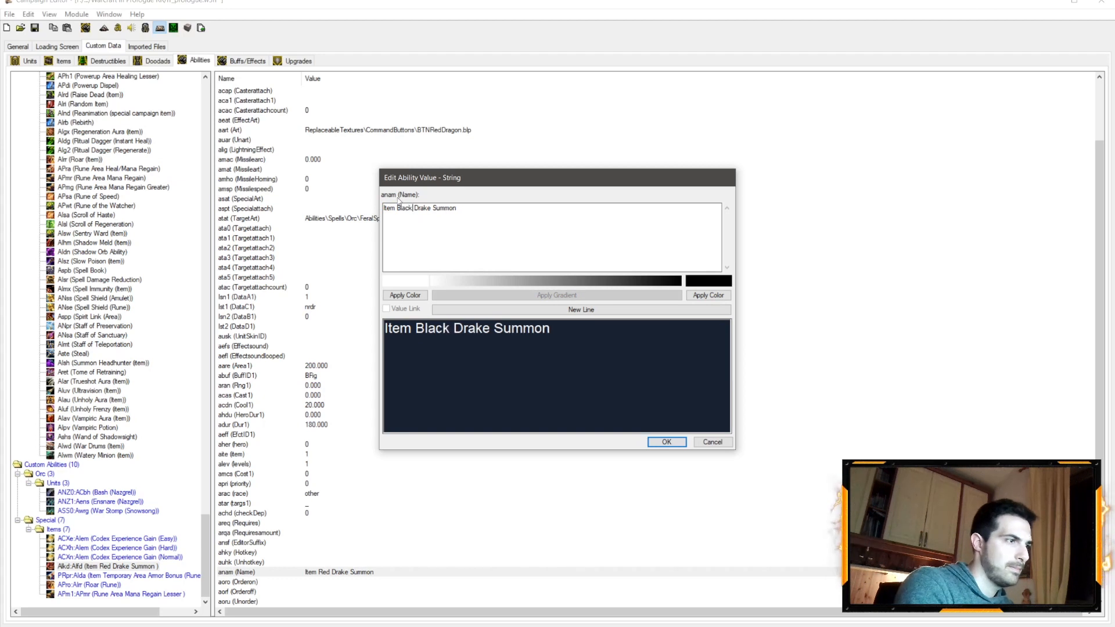
key("Return")
Duplicate the custom Item Black Drake Summon ability with object ID AIbd
left_click(105, 567)
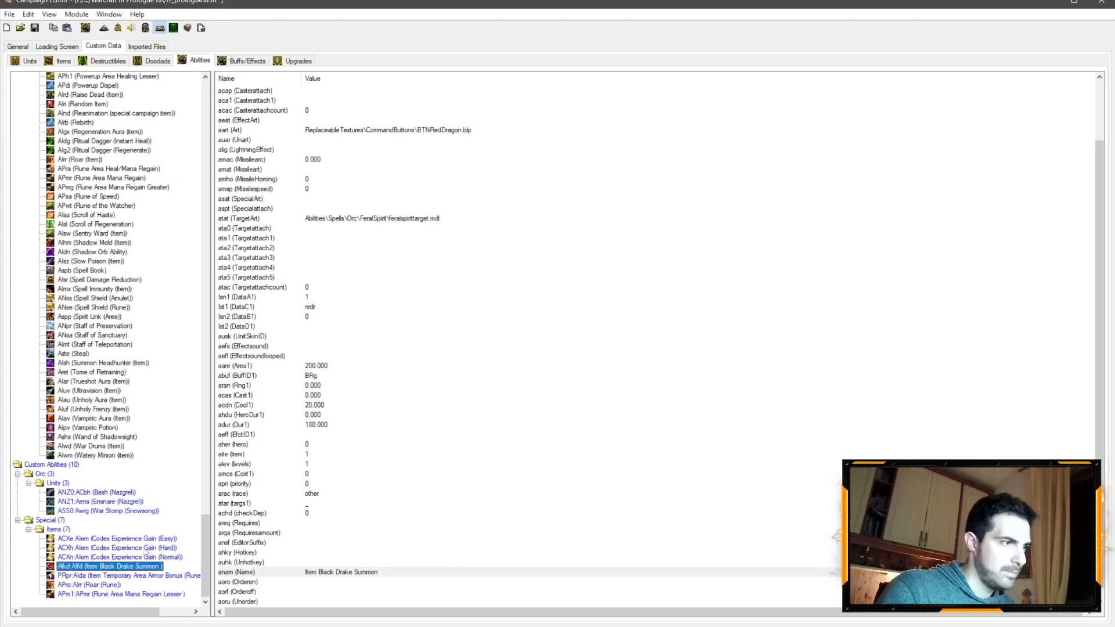
key("ctrl+c")
key("ctrl+v")
left_click_drag(522, 305, 512, 305)
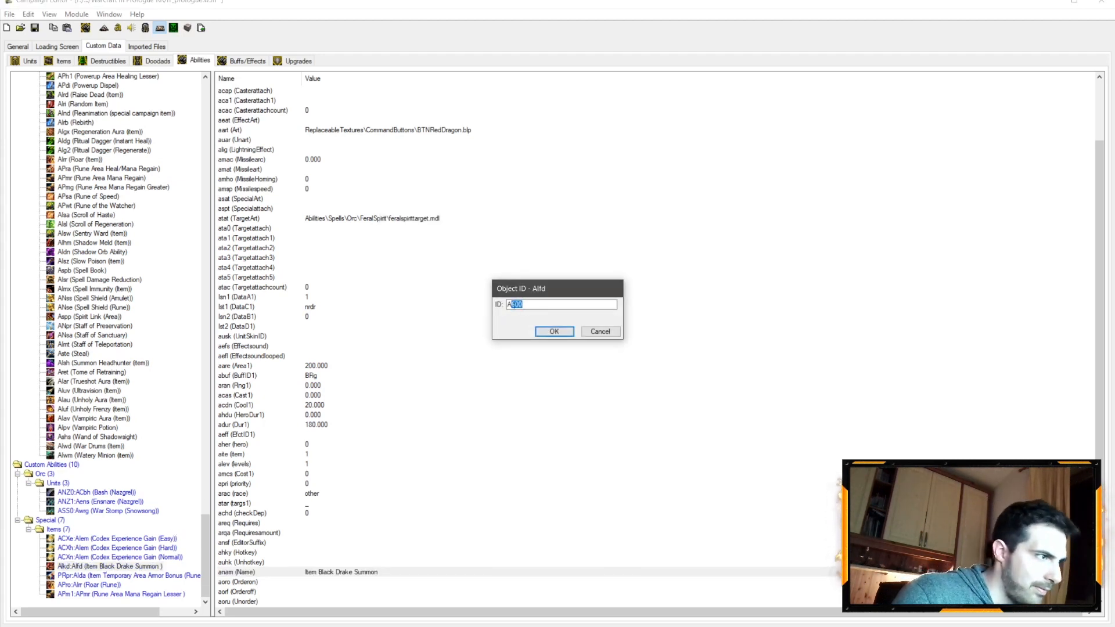
type("Ibd")
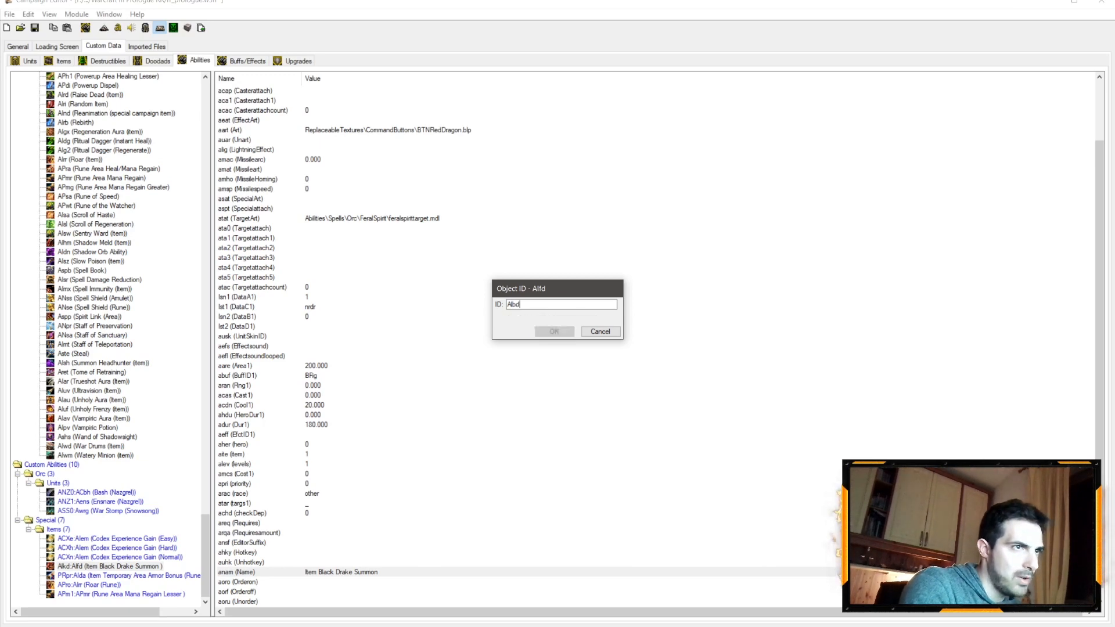
key("Return")
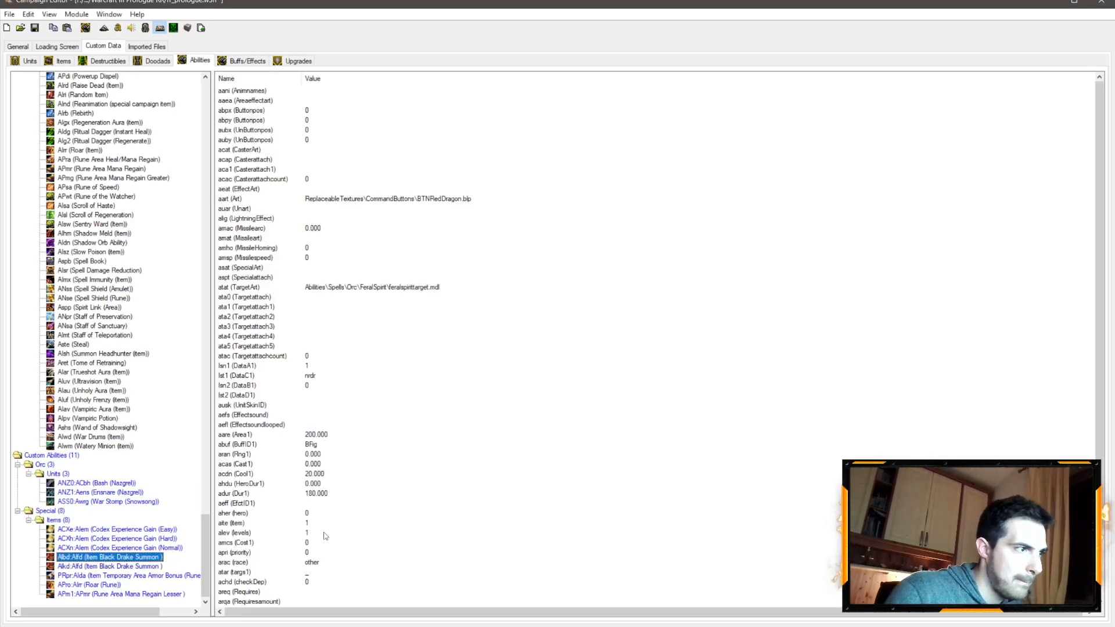
Rename the custom AIbd ability as "Item Bronze Drake Summon"
double_click(329, 563)
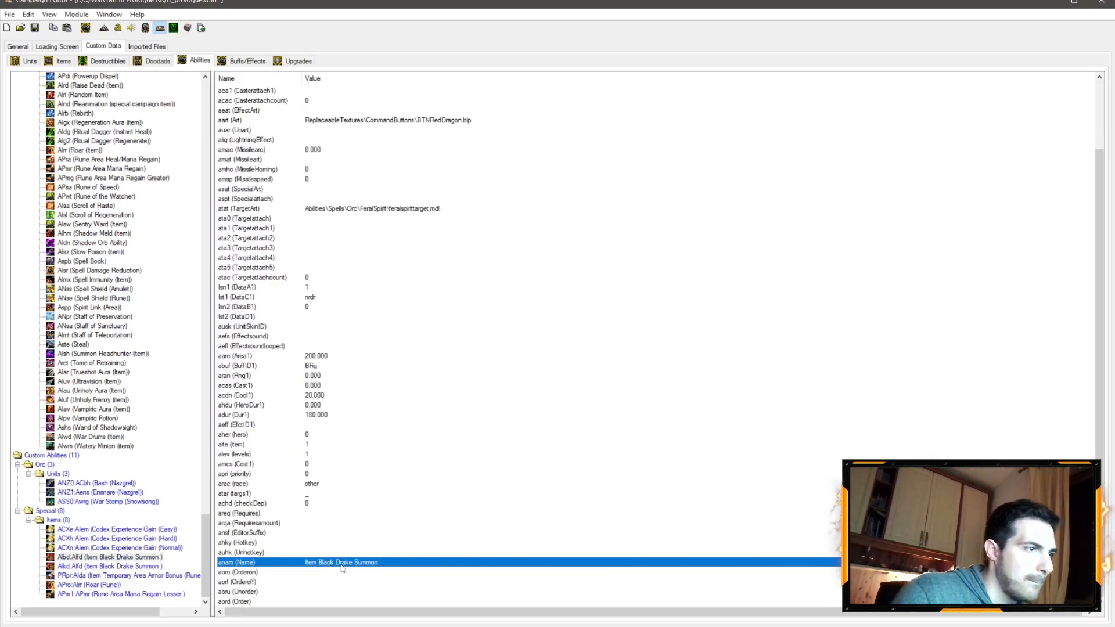
double_click(398, 208)
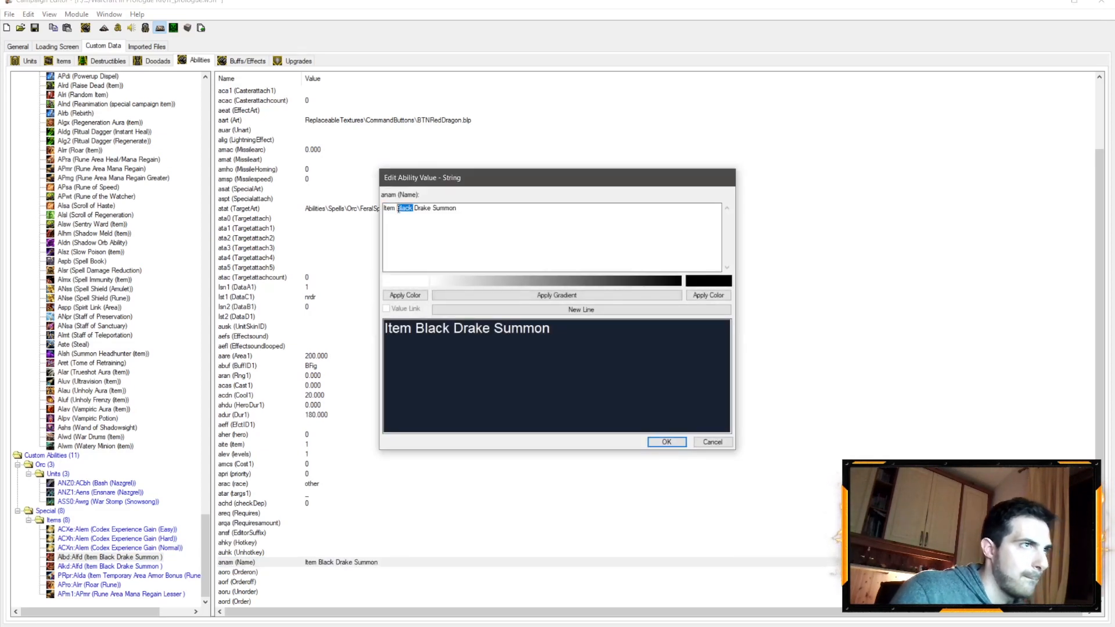
type("Bronze")
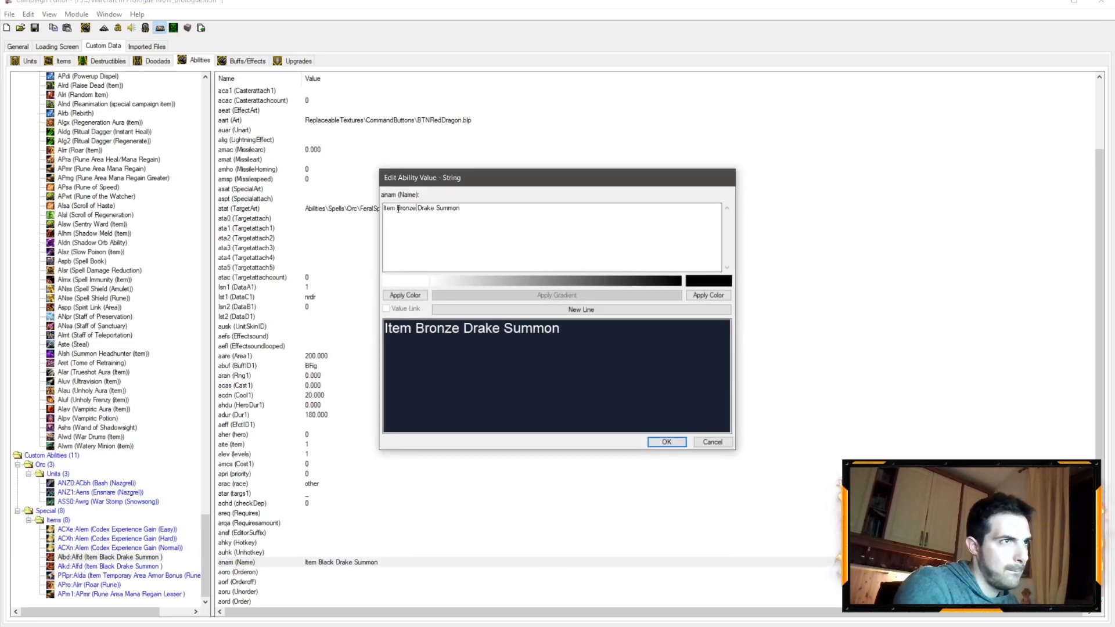
left_click(666, 442)
Duplicate the custom Item Bronze Drake Summon ability with object ID AIgd
left_click(118, 562)
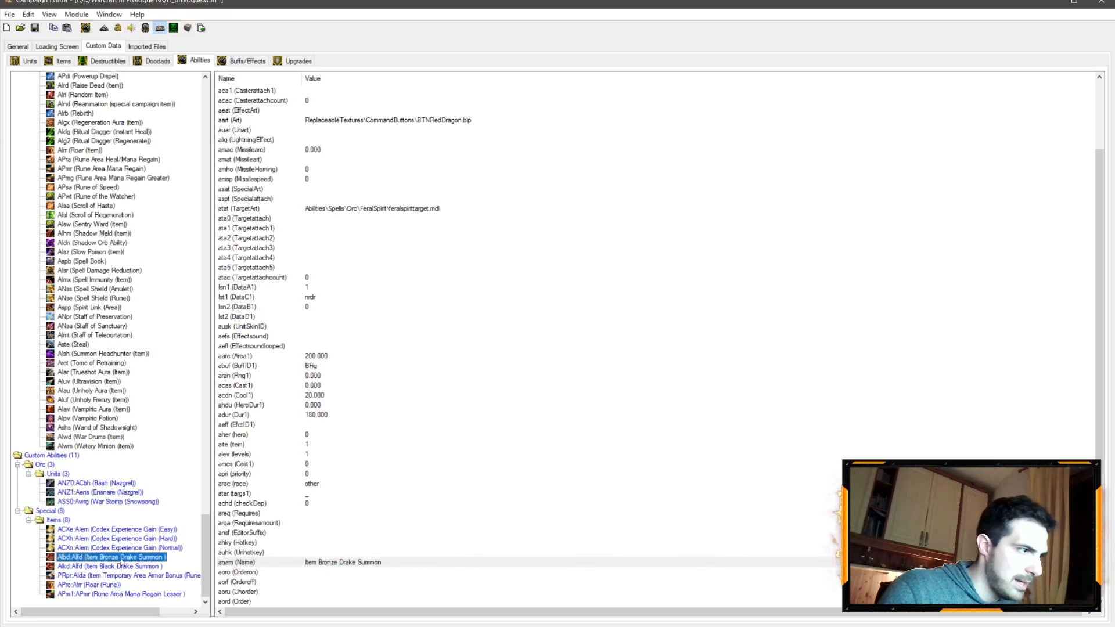
key("ctrl+v")
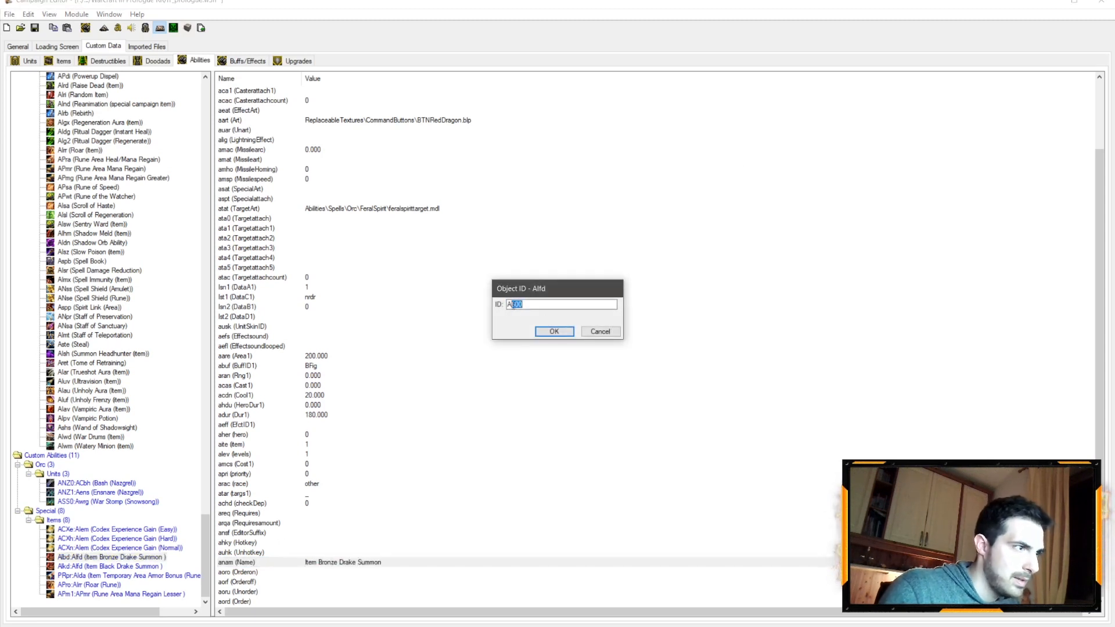
type("l")
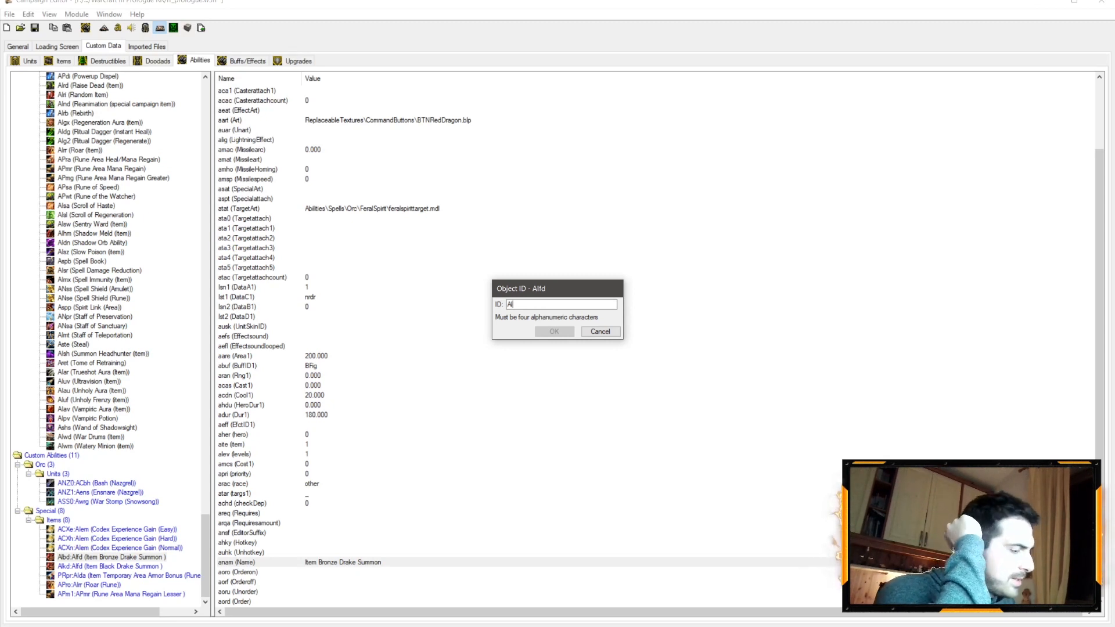
type("gd")
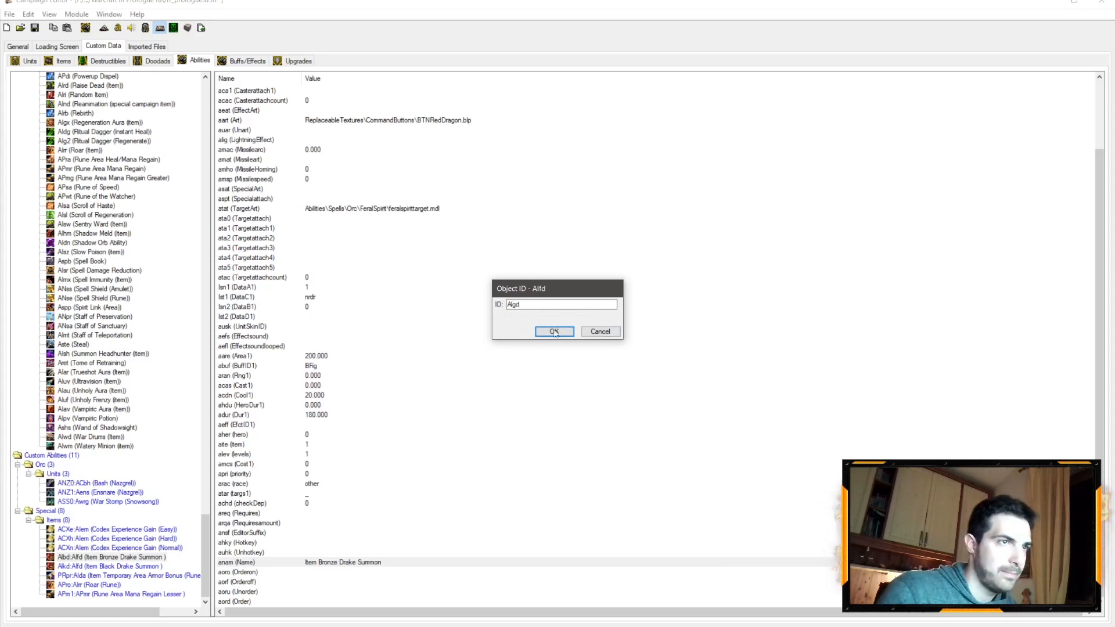
left_click(554, 332)
Rename the custom AIgd ability as "Item Green Drake Summon"
scroll(352, 559, "down", 3)
double_click(356, 564)
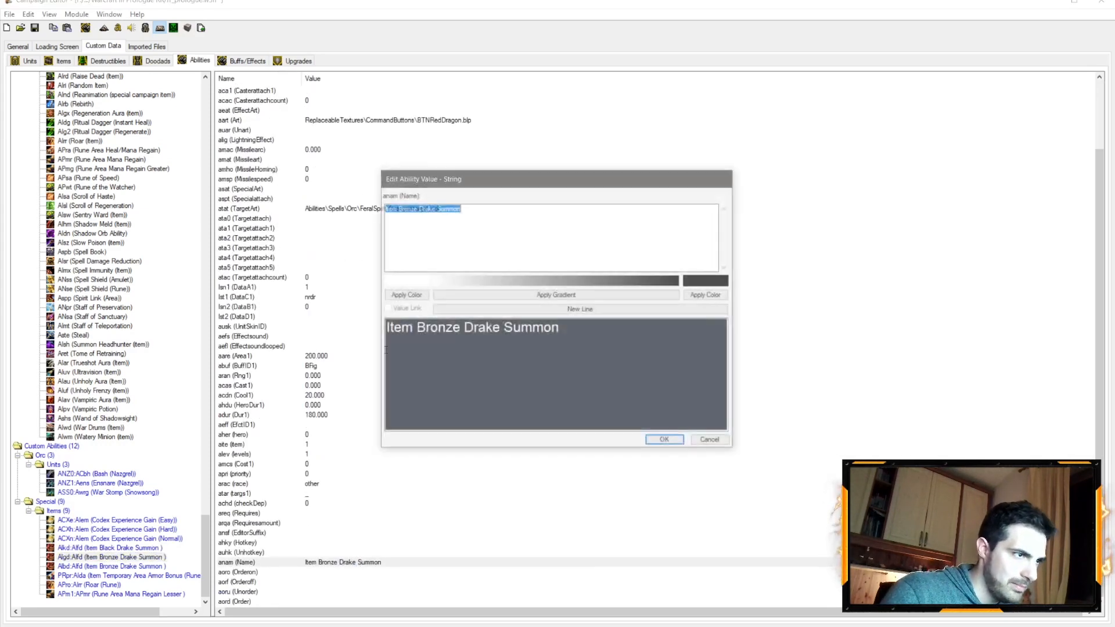
left_click_drag(416, 209, 397, 208)
type("Green")
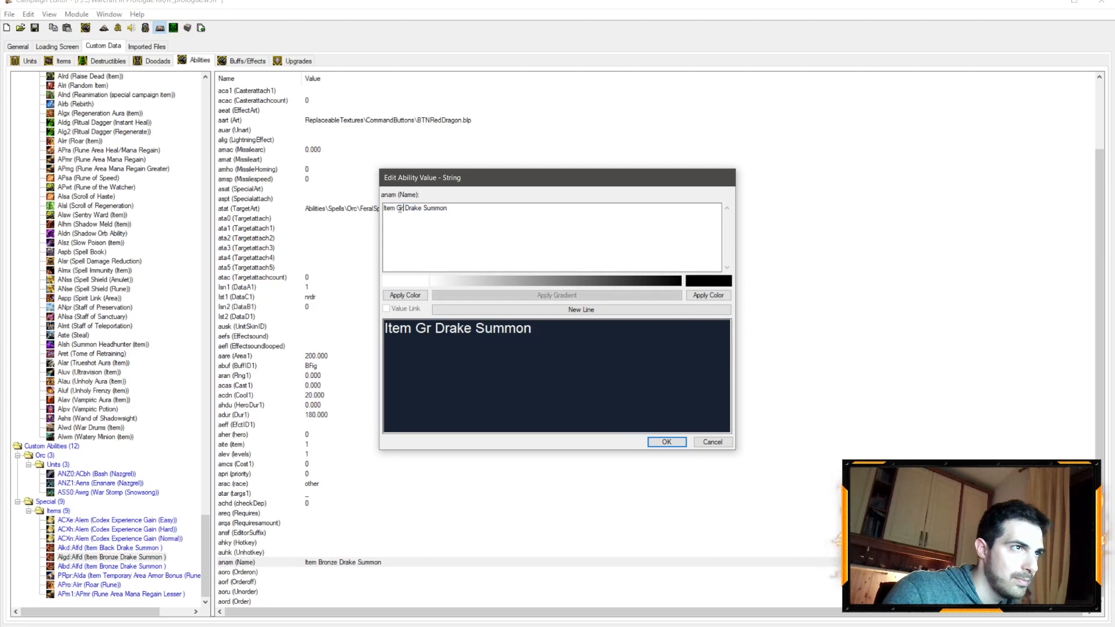
key("Return")
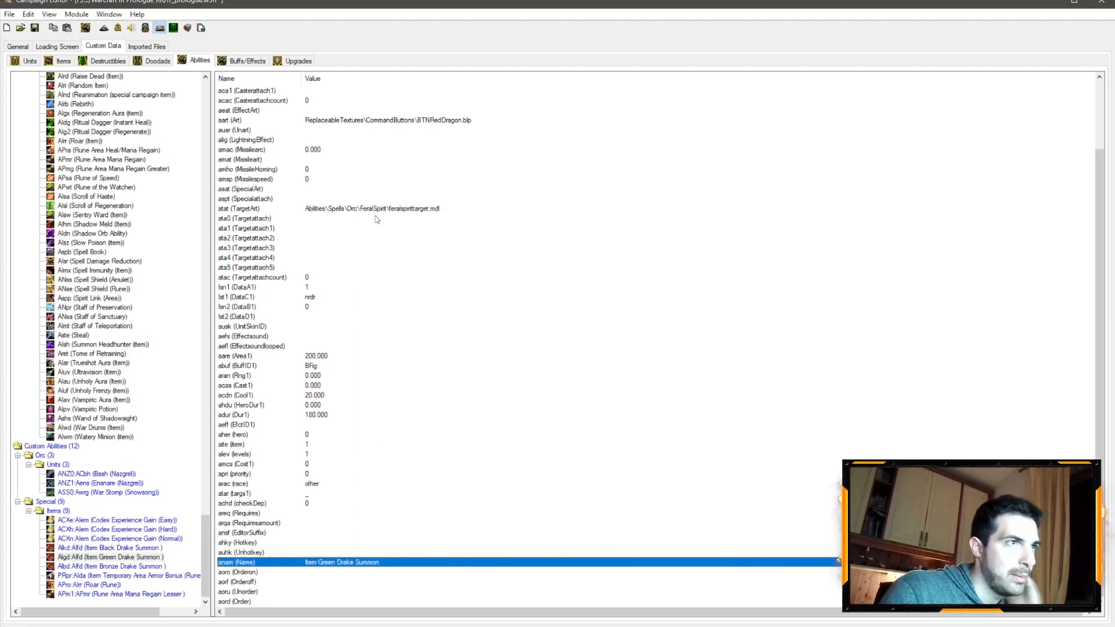
Turn off raw data values and set Item Green Drake Summon's normal icon to the Green Dragon preset from Units
key("ctrl+d")
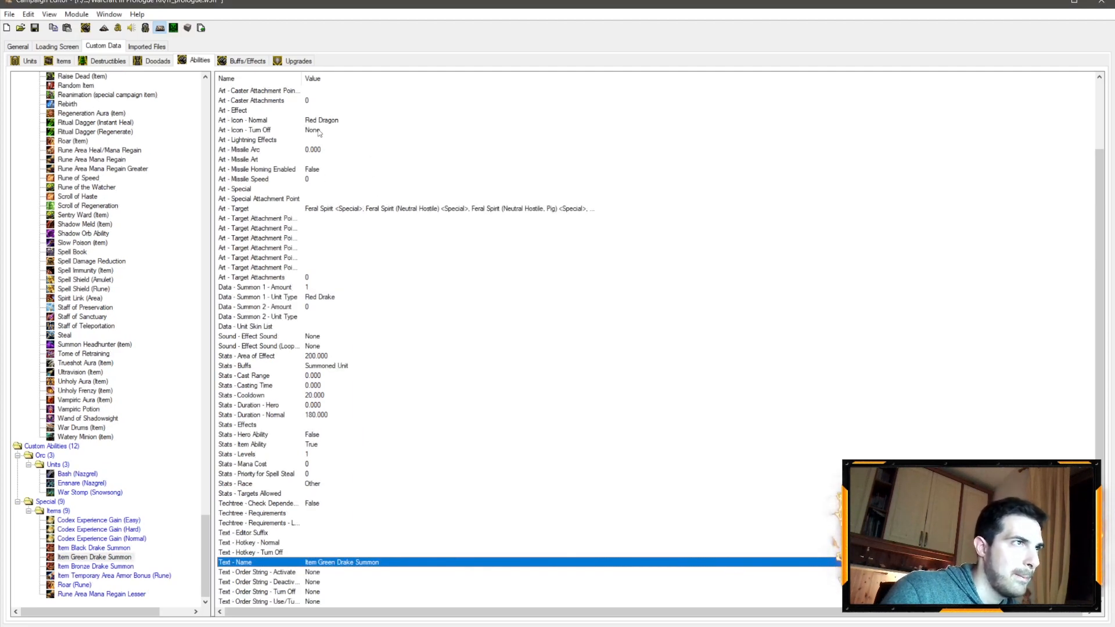
double_click(342, 120)
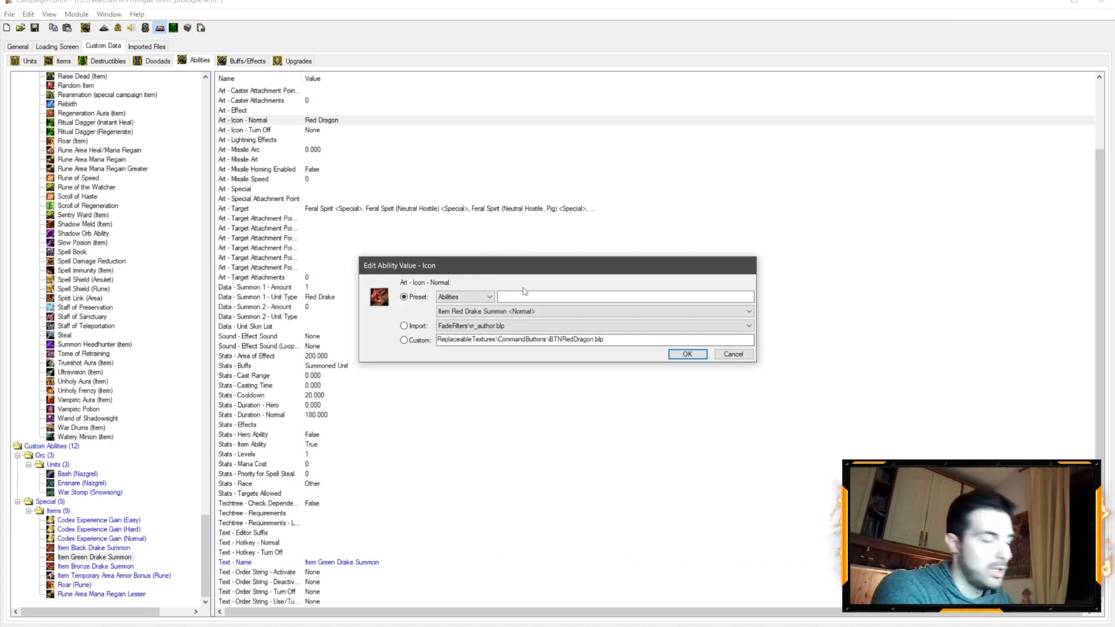
type("Green Da")
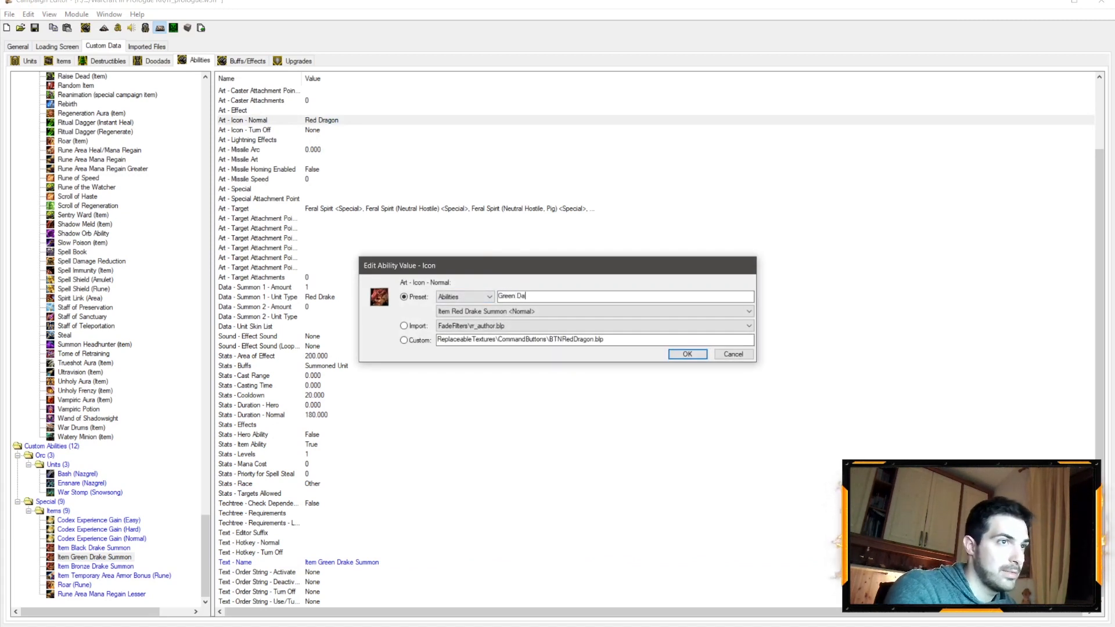
left_click(456, 297)
scroll(459, 305, "up", 1)
left_click(467, 308)
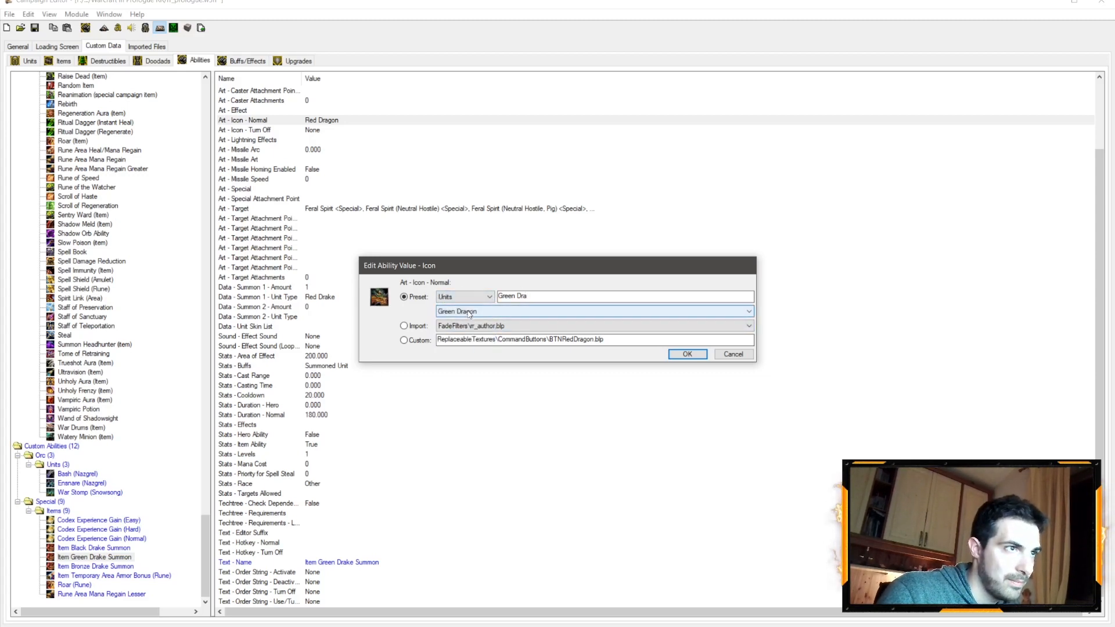
left_click(672, 355)
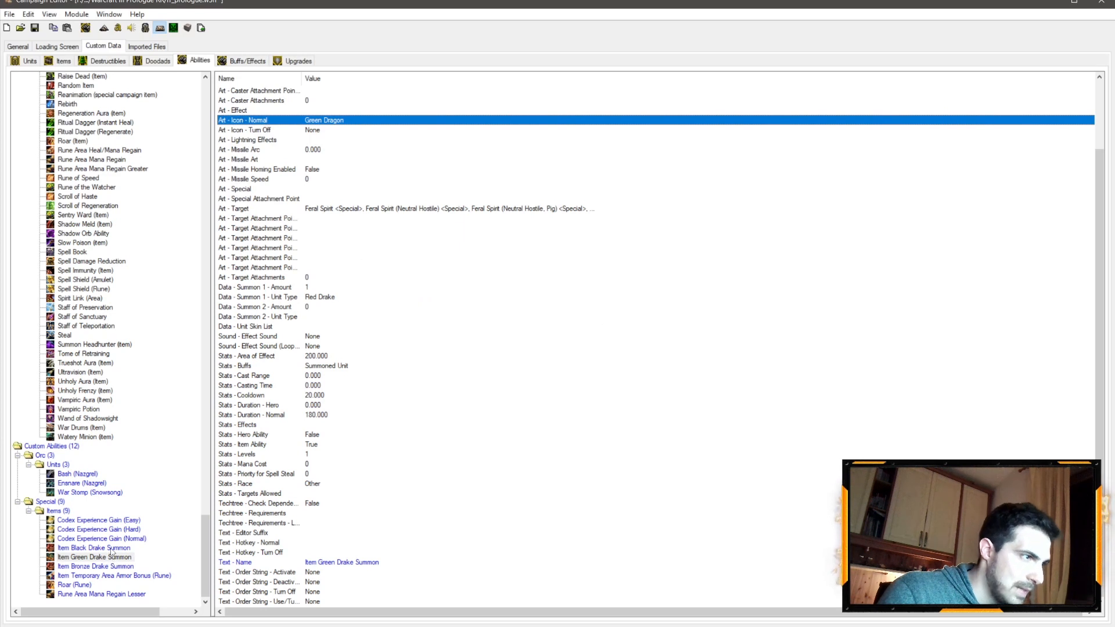
Set the normal icon of Item Black Drake Summon to the Black Dragon preset from Units
left_click(110, 549)
left_click(323, 123)
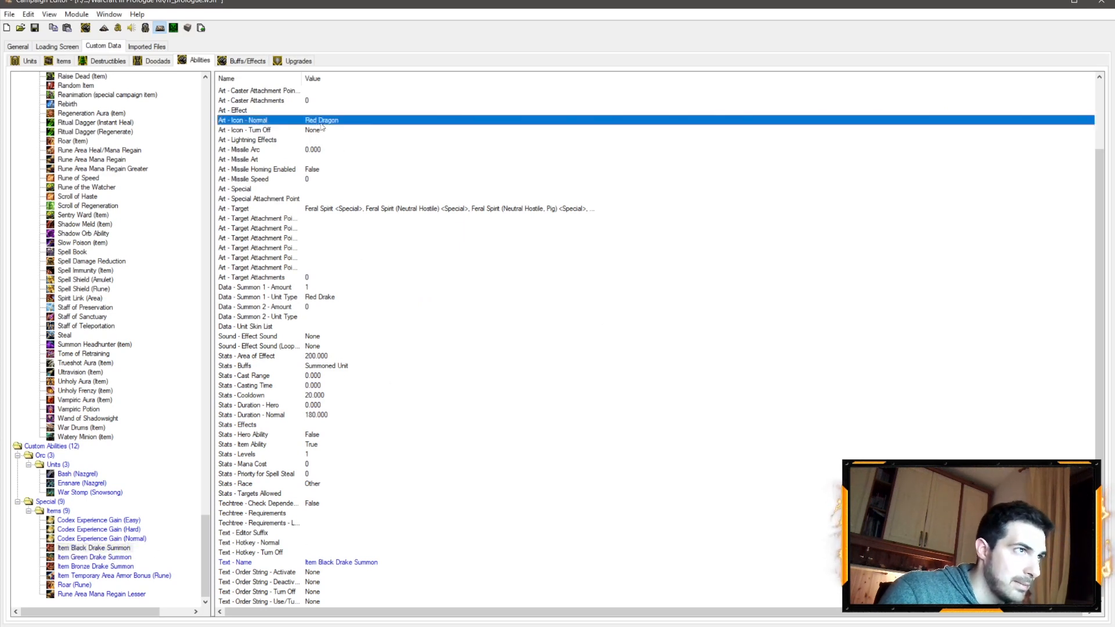
double_click(323, 122)
left_click(489, 297)
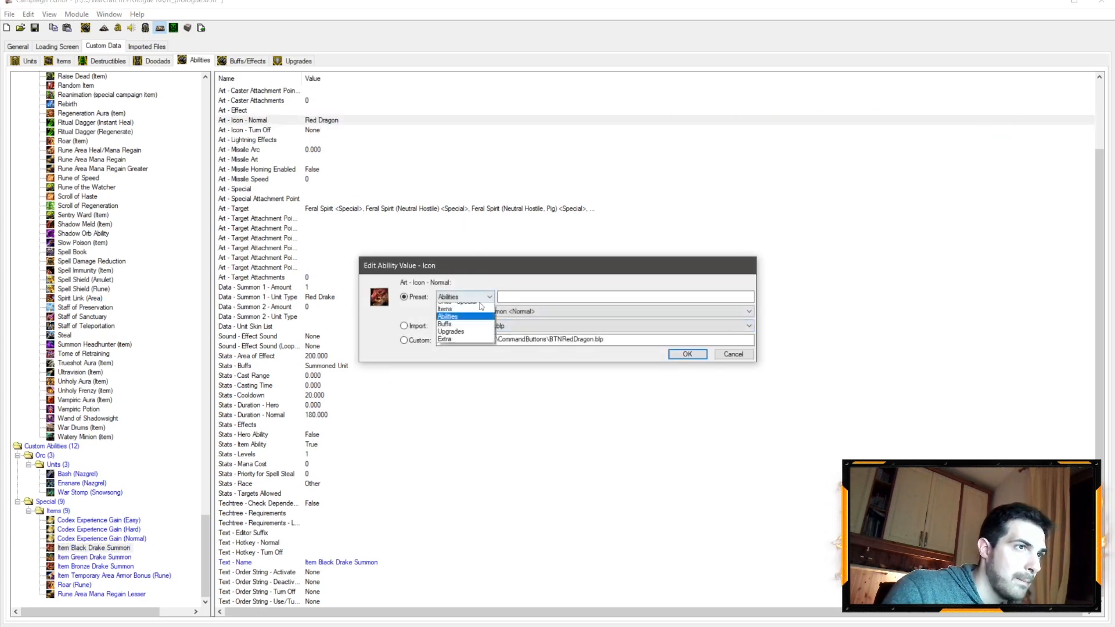
left_click(468, 308)
left_click(527, 300)
type("Black Dra")
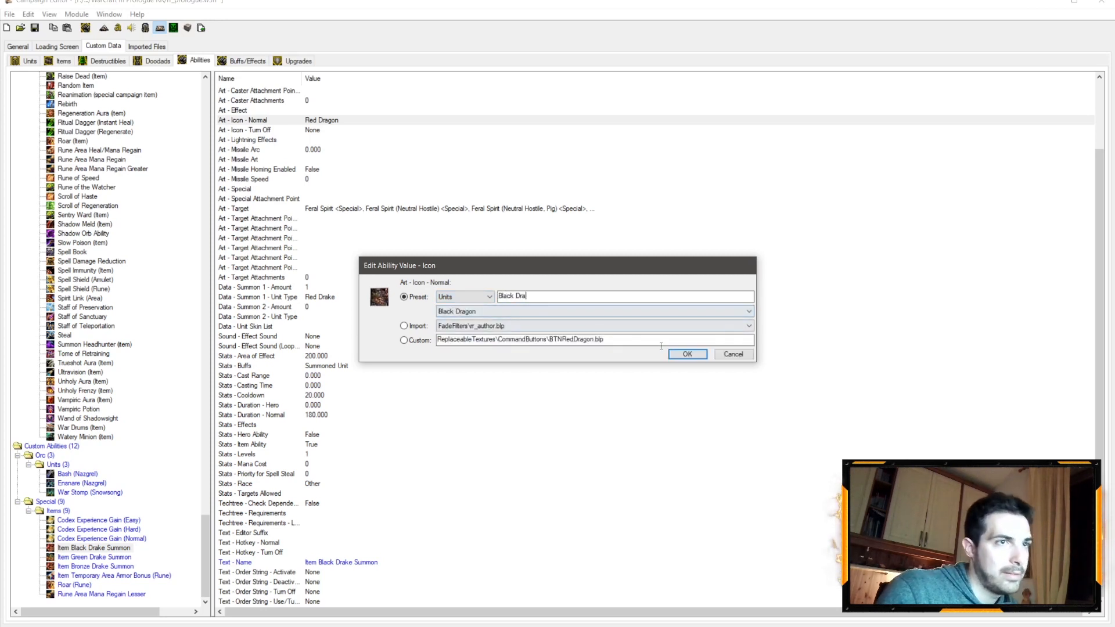
left_click(683, 354)
Set the normal icon of Item Bronze Drake Summon to the Bronze Dragon preset from Units
left_click(94, 566)
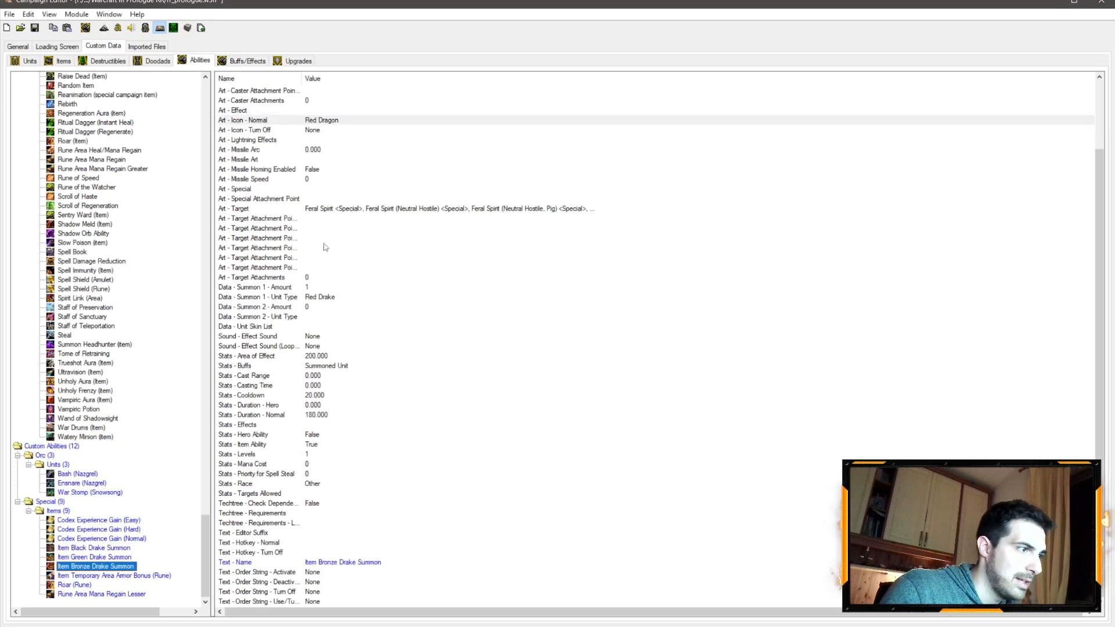
double_click(331, 124)
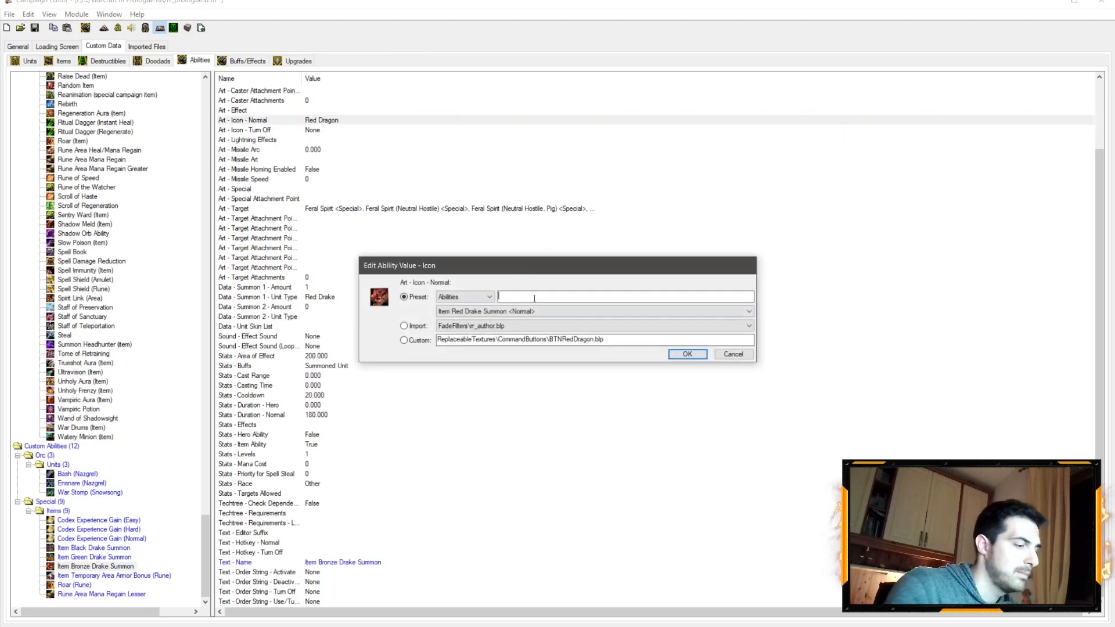
type("Bl")
key("BackSpace")
key("BackSpace")
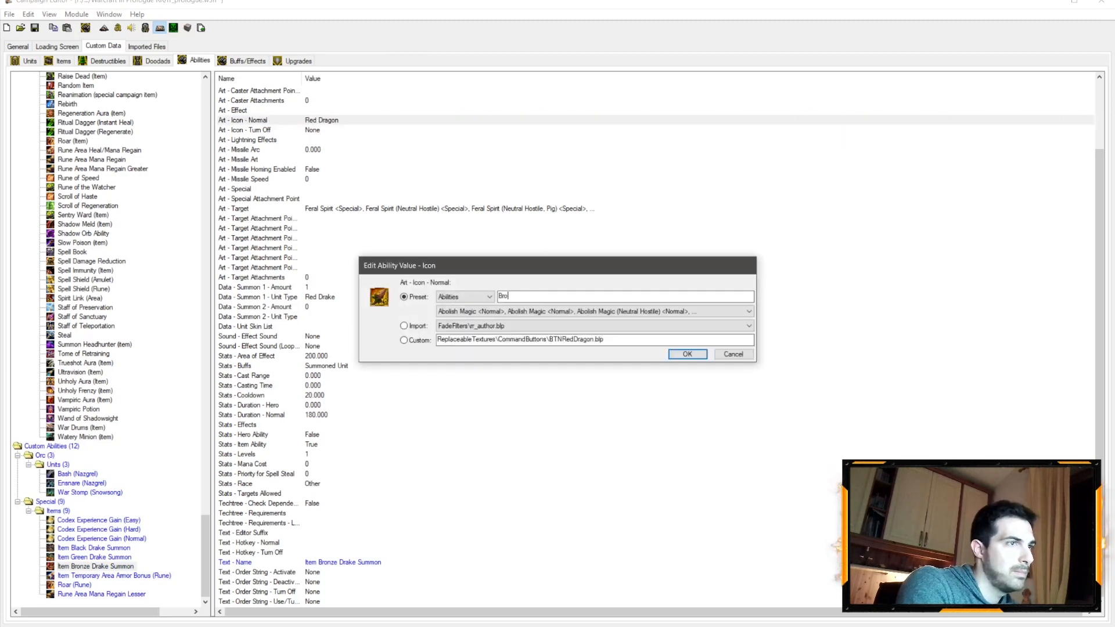
type("Bronze DFr")
key("BackSpace")
key("BackSpace")
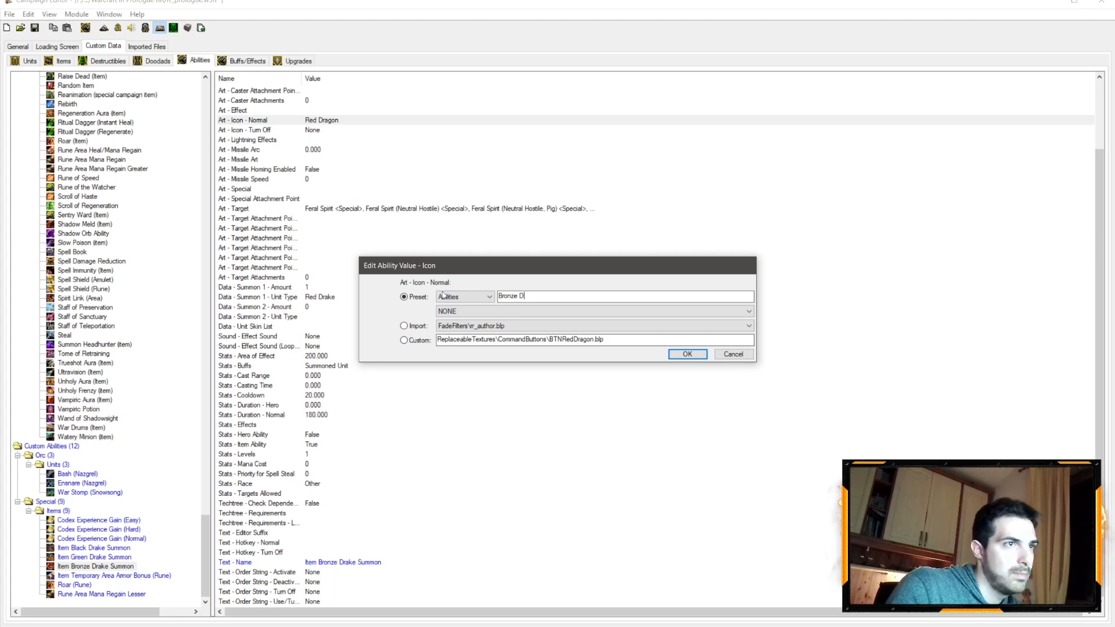
left_click(464, 297)
left_click(463, 307)
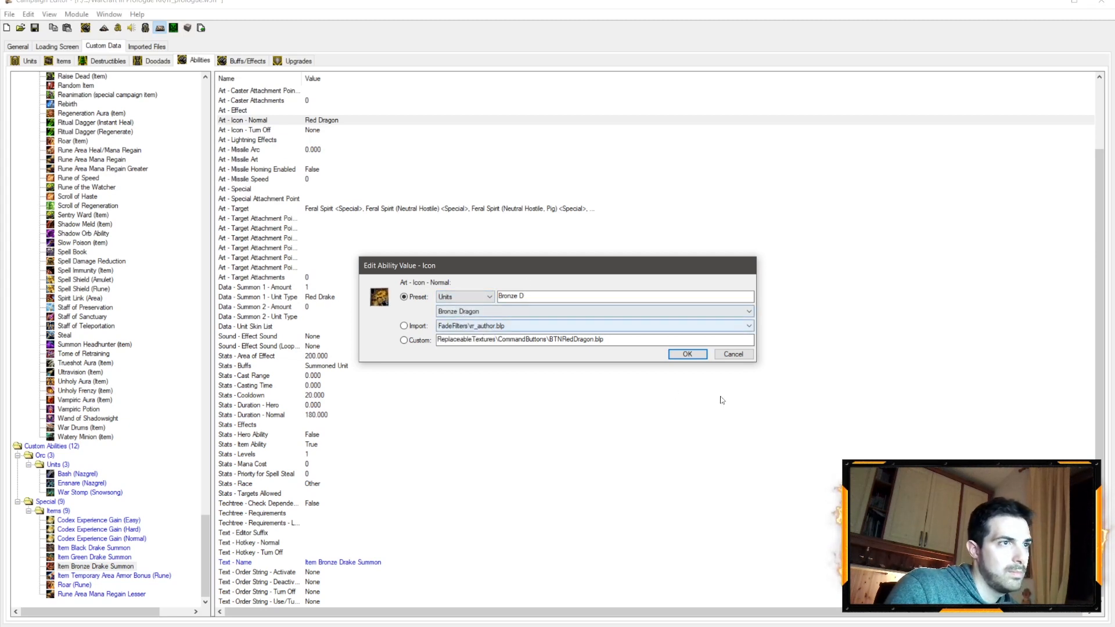
left_click(687, 354)
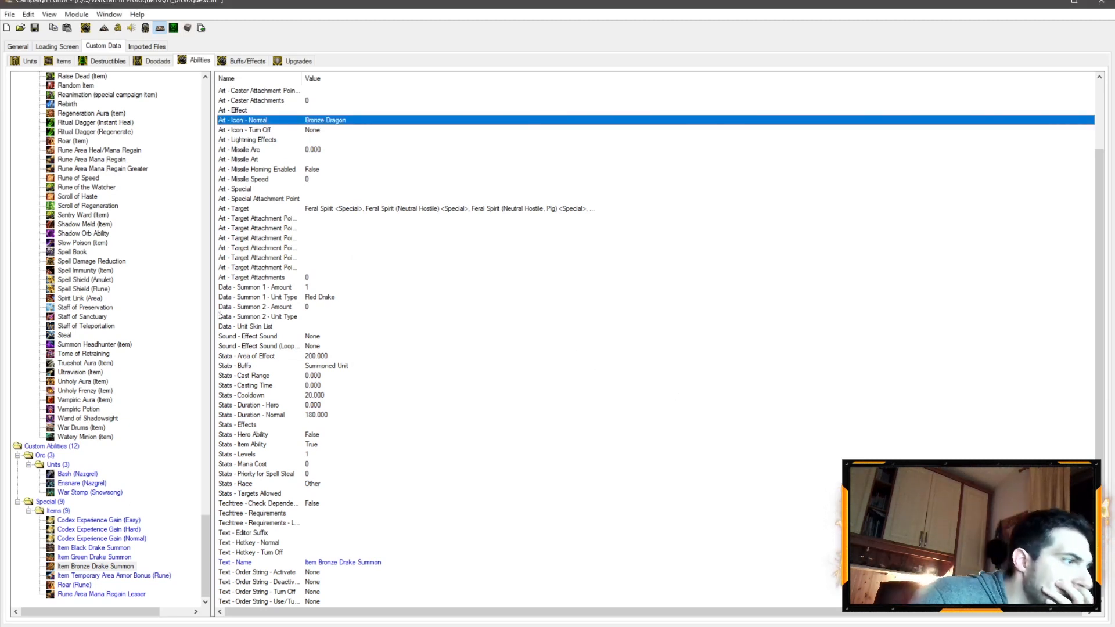
Set the first summoned unit type of Item Bronze Drake Summon to the Barrens tileset's Bronze Drake
double_click(331, 299)
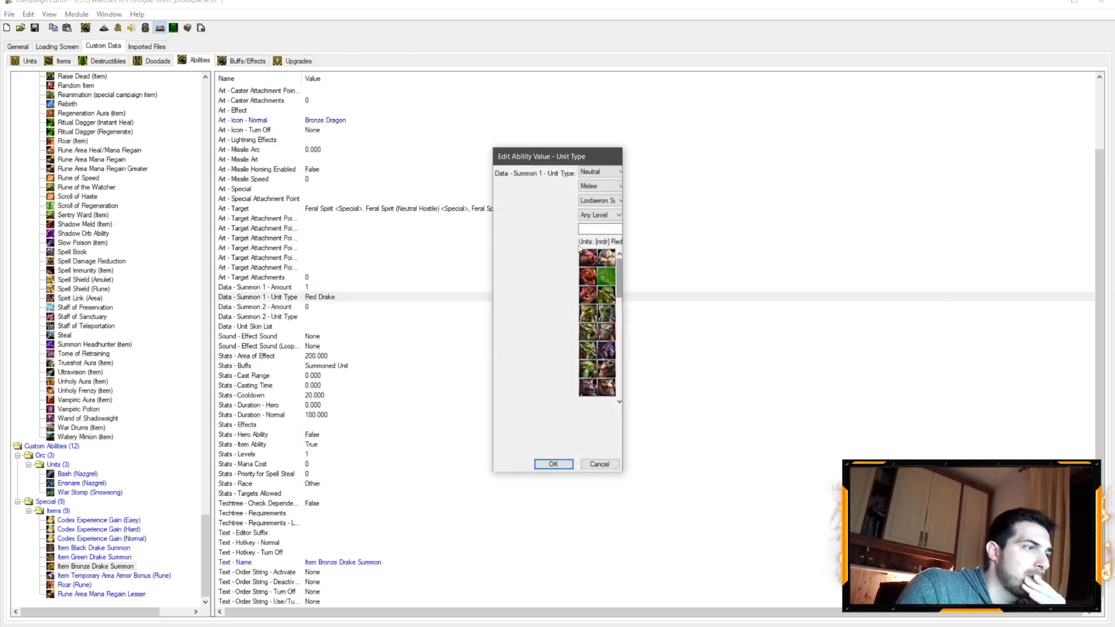
type("B")
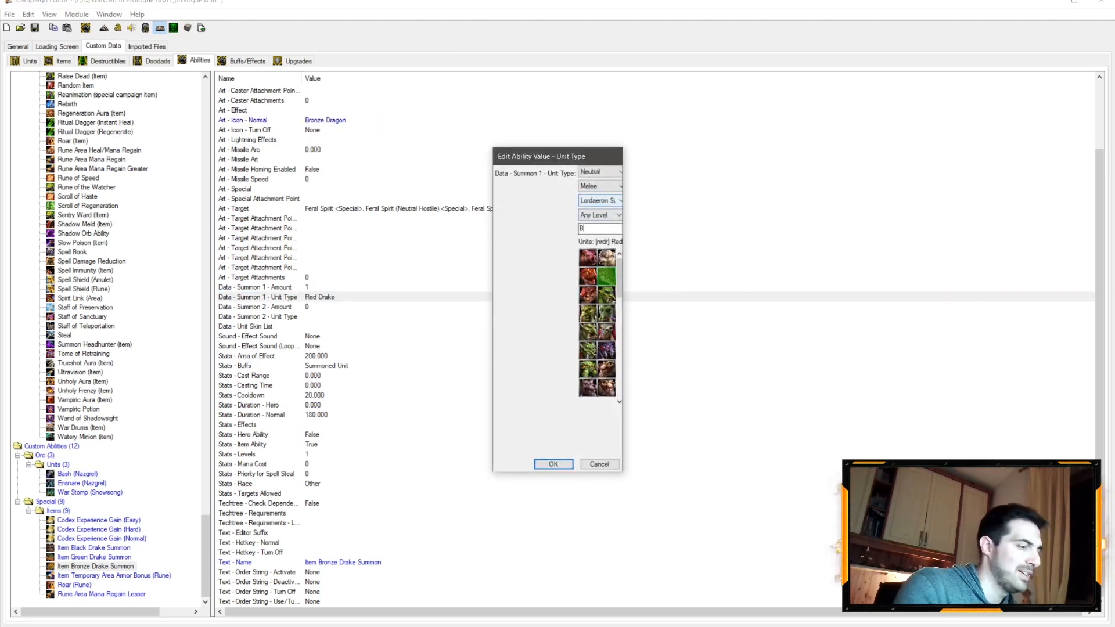
type("ronze Drake")
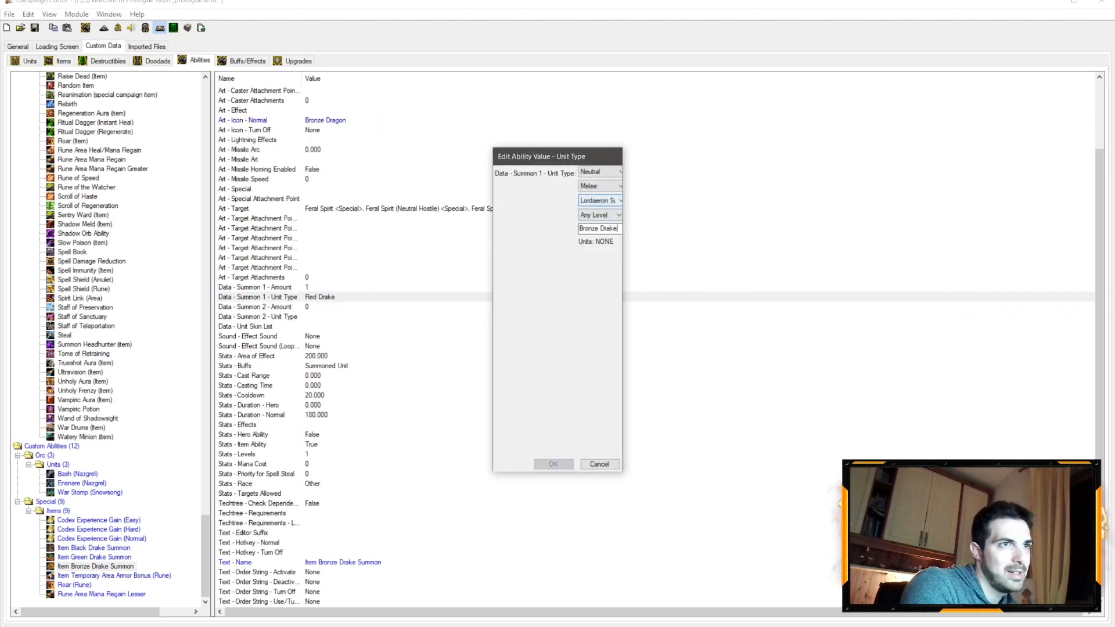
left_click(598, 200)
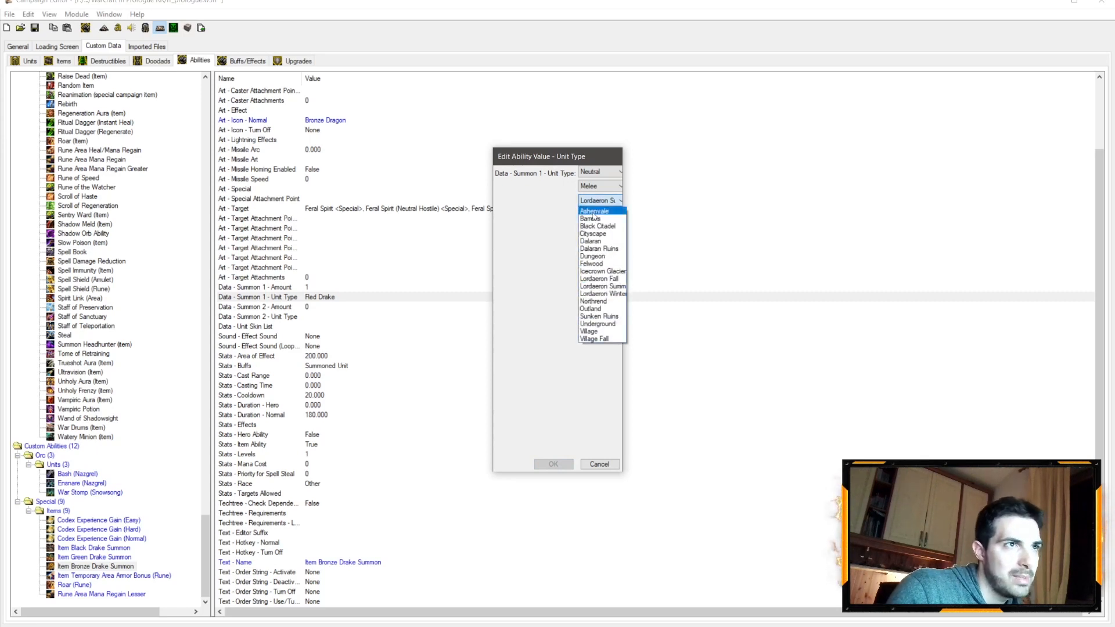
left_click(590, 218)
left_click(589, 259)
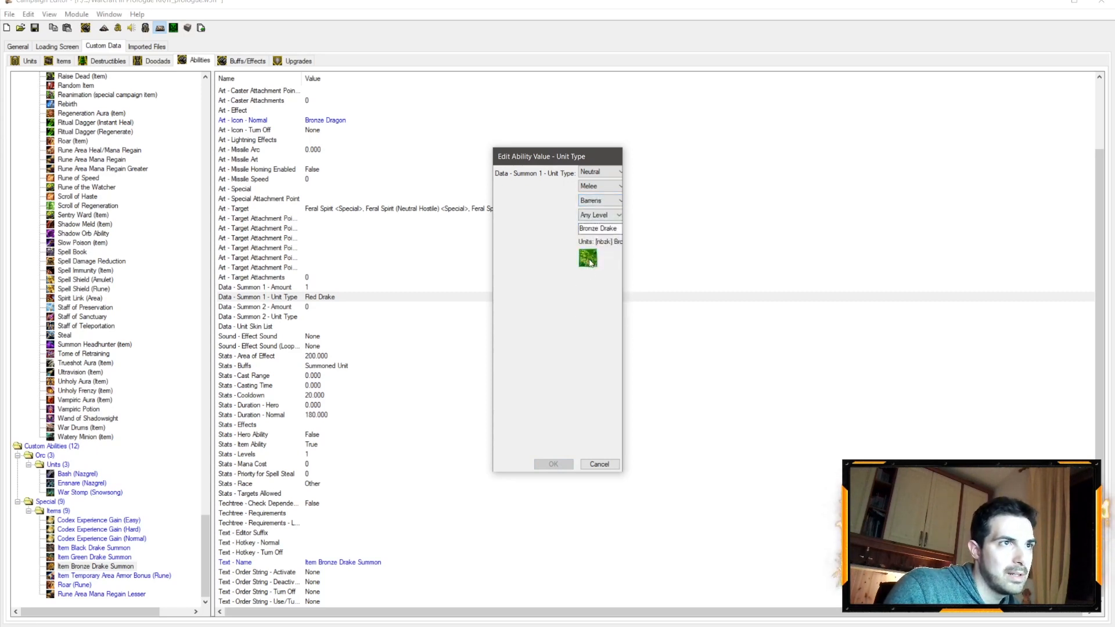
left_click(562, 465)
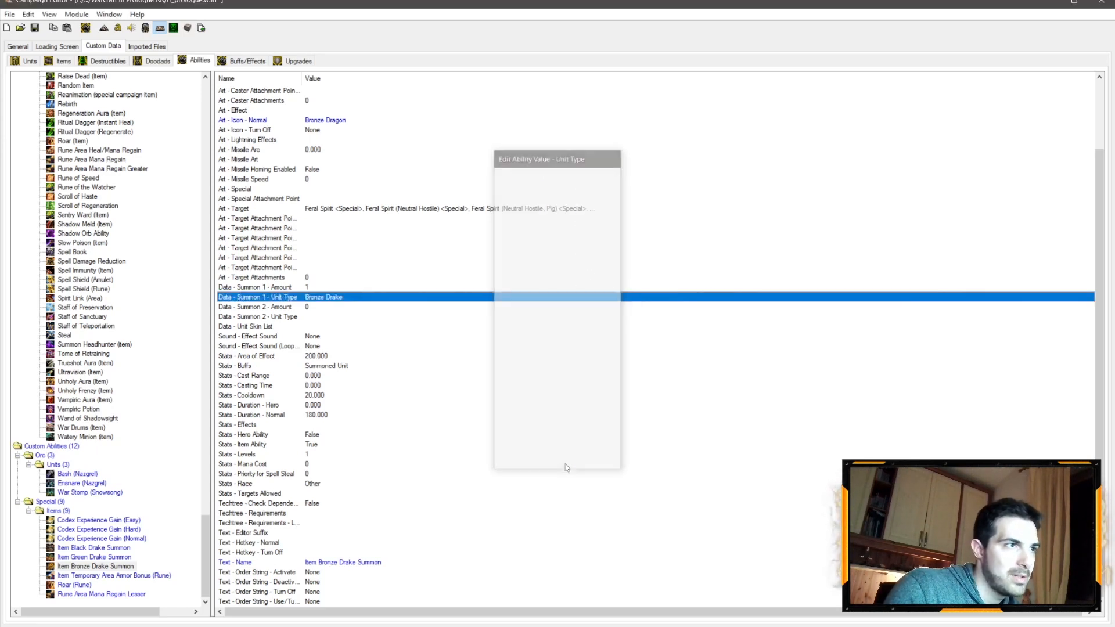
Set the first summoned unit type of Item Green Drake Summon to the Felwood tileset's Green Drake
left_click(110, 557)
key("Return")
left_click(602, 233)
type("Green Dra")
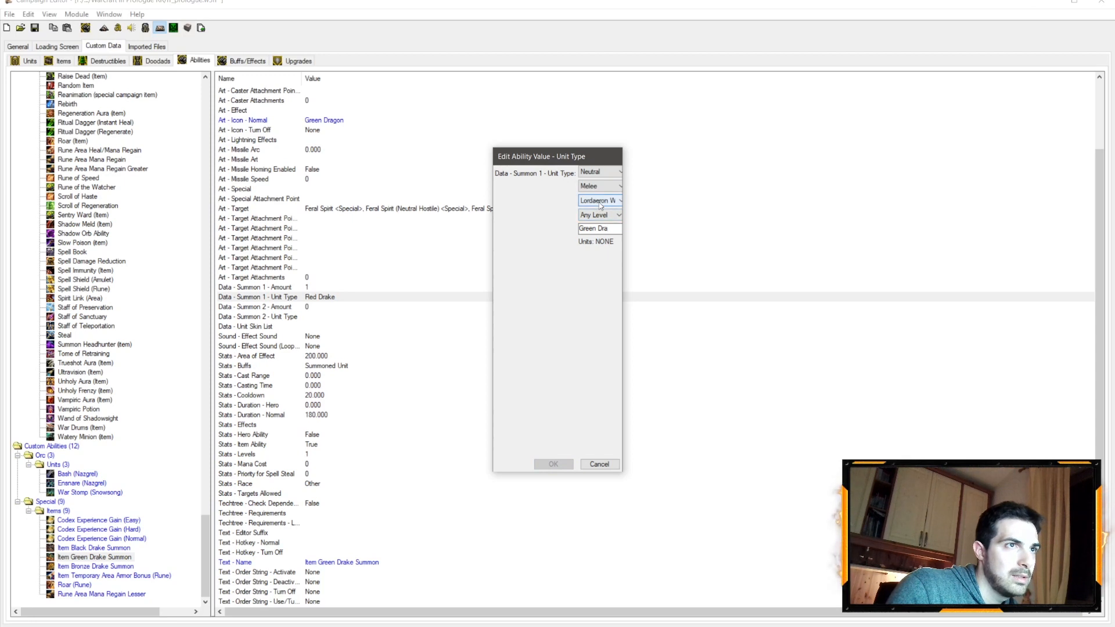
scroll(600, 205, "down", 4)
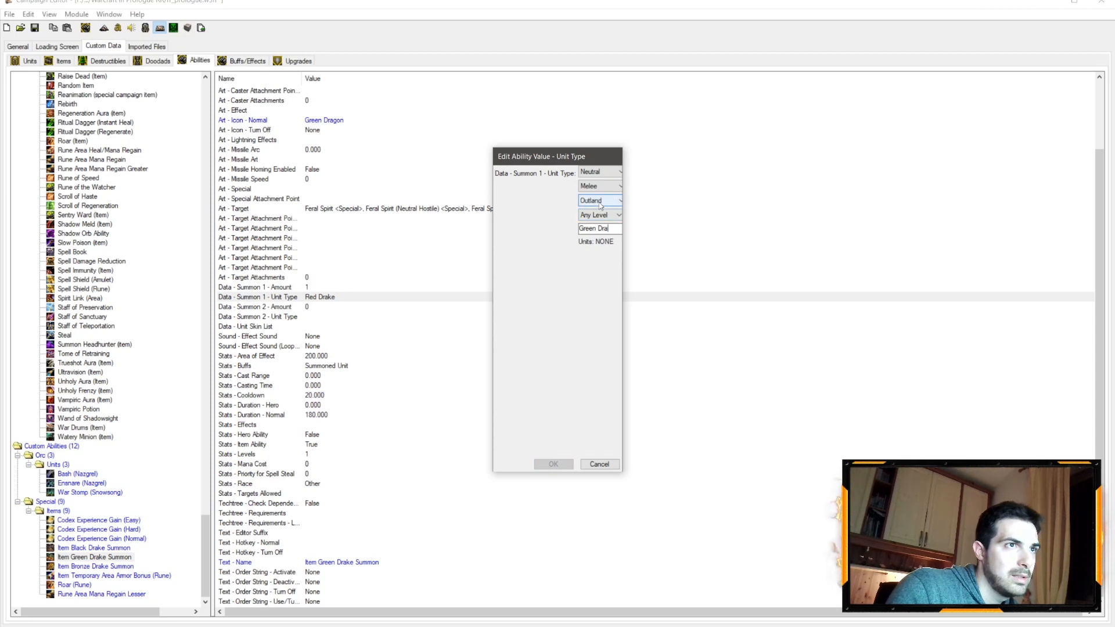
scroll(606, 206, "up", 6)
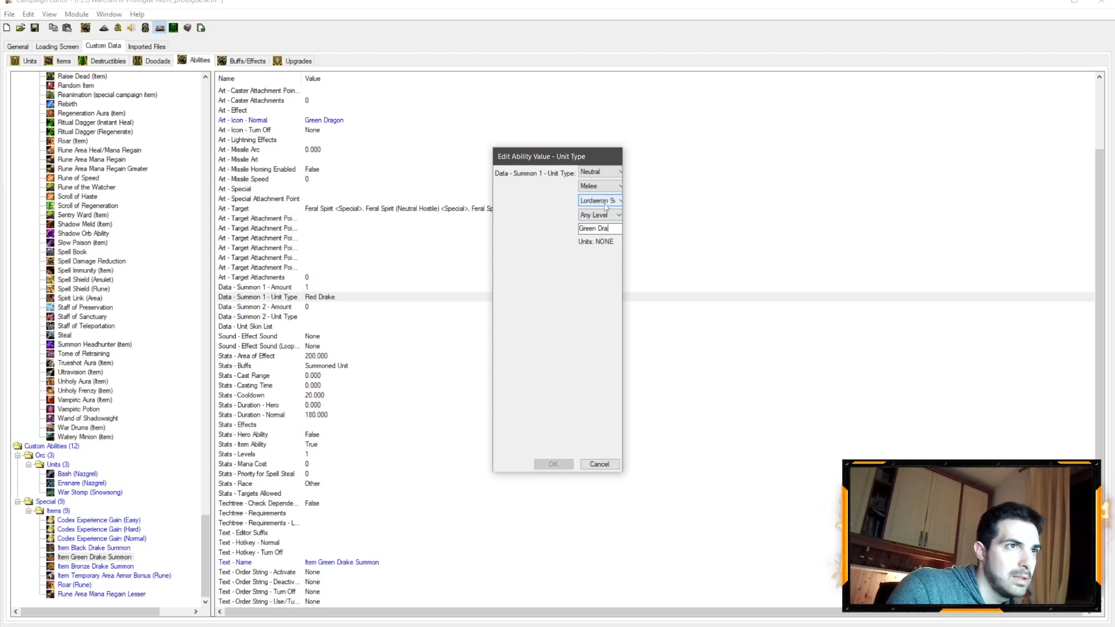
left_click(592, 275)
left_click(607, 263)
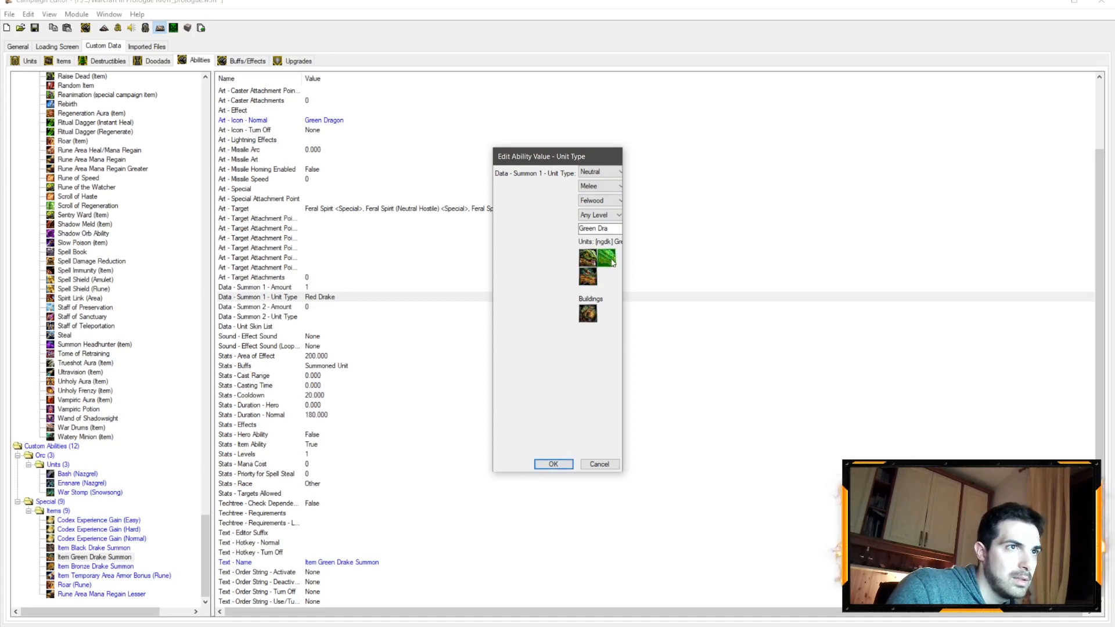
left_click(560, 465)
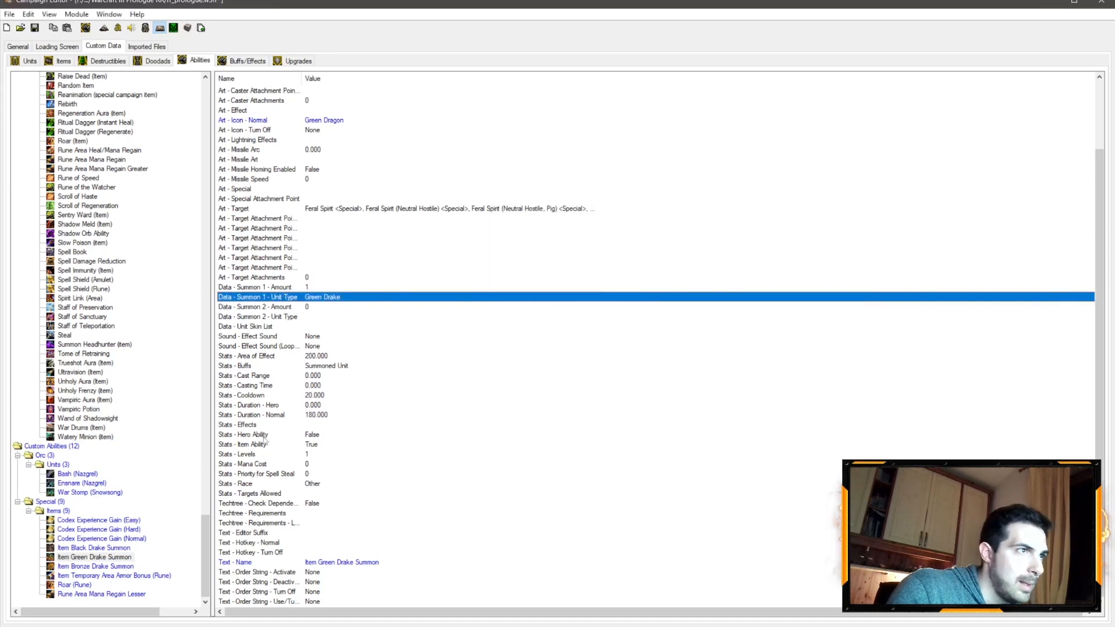
Set the first summoned unit type of Item Black Drake Summon to the Lordaeron Fall tileset's Black Drake
left_click(110, 549)
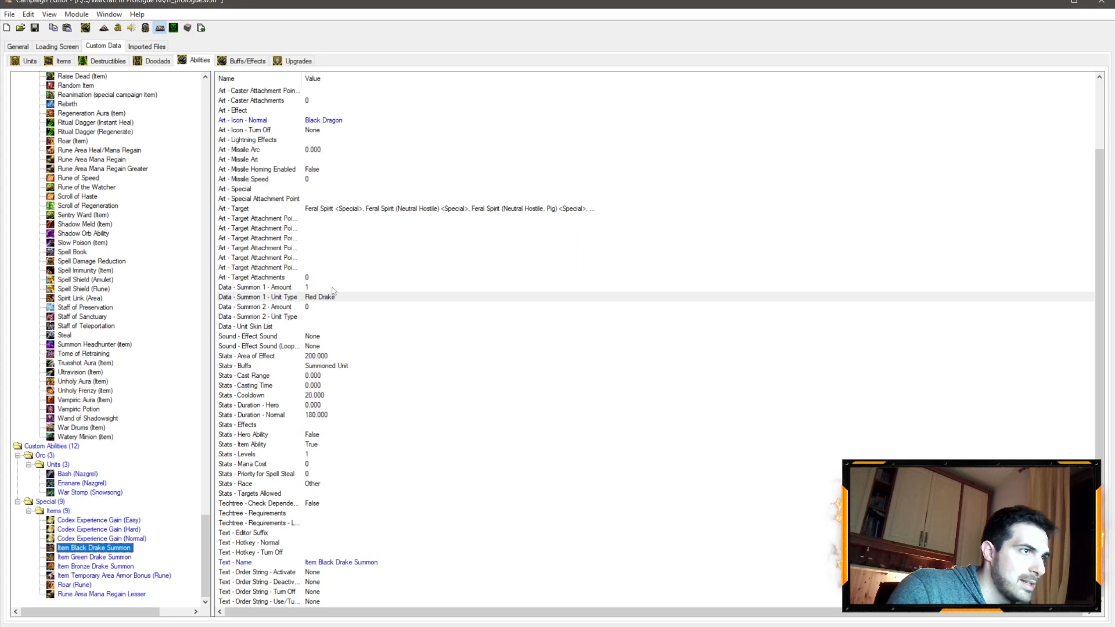
double_click(325, 297)
left_click(596, 228)
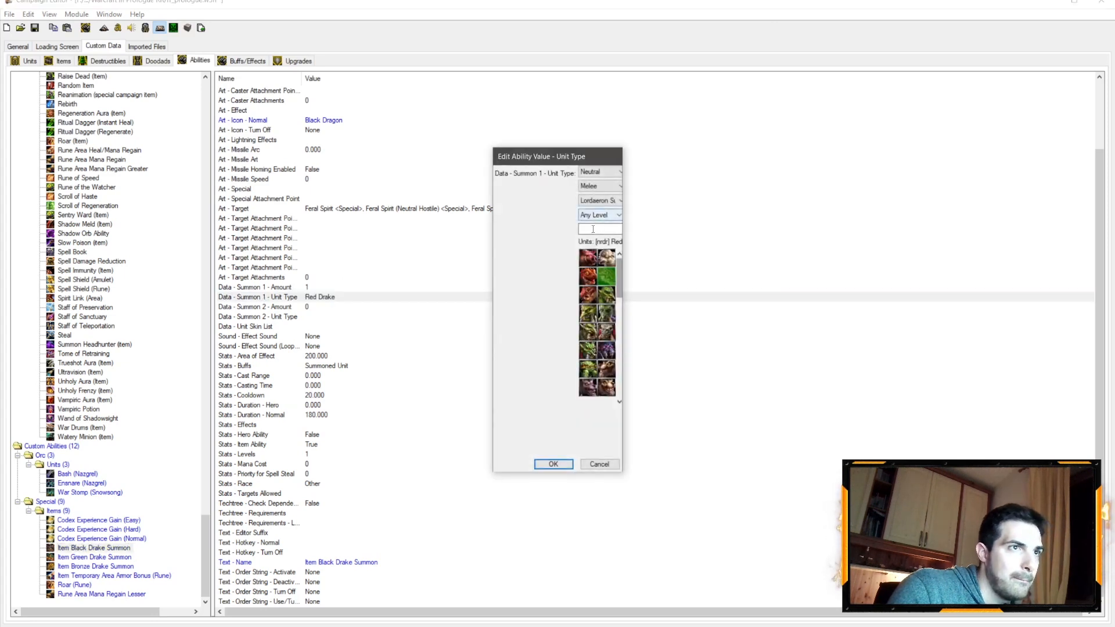
type("Black Dra")
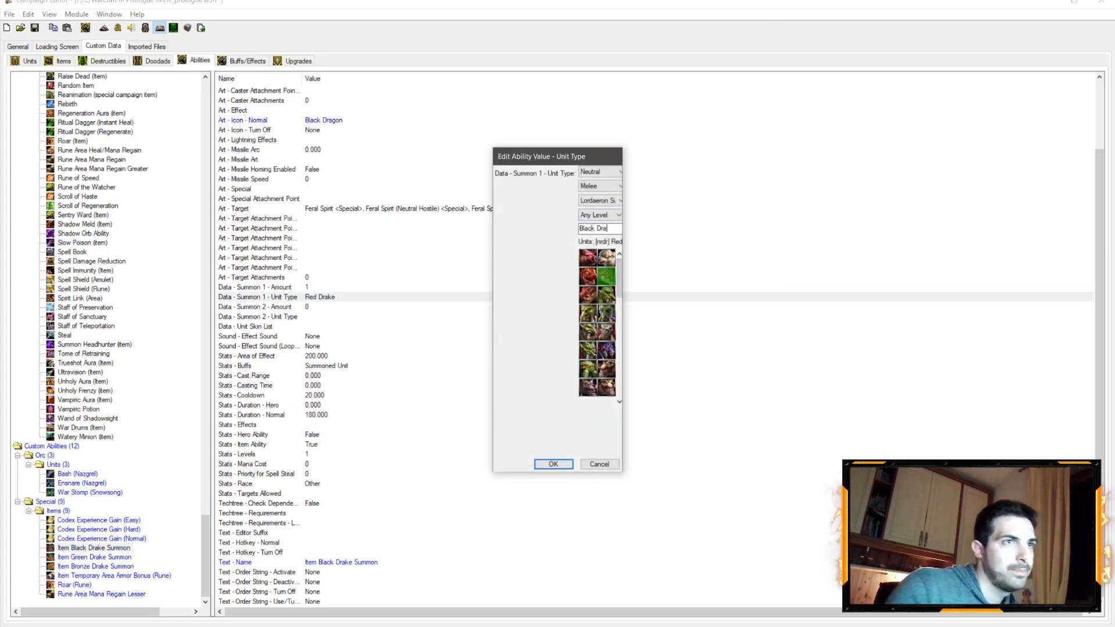
scroll(602, 201, "up", 2)
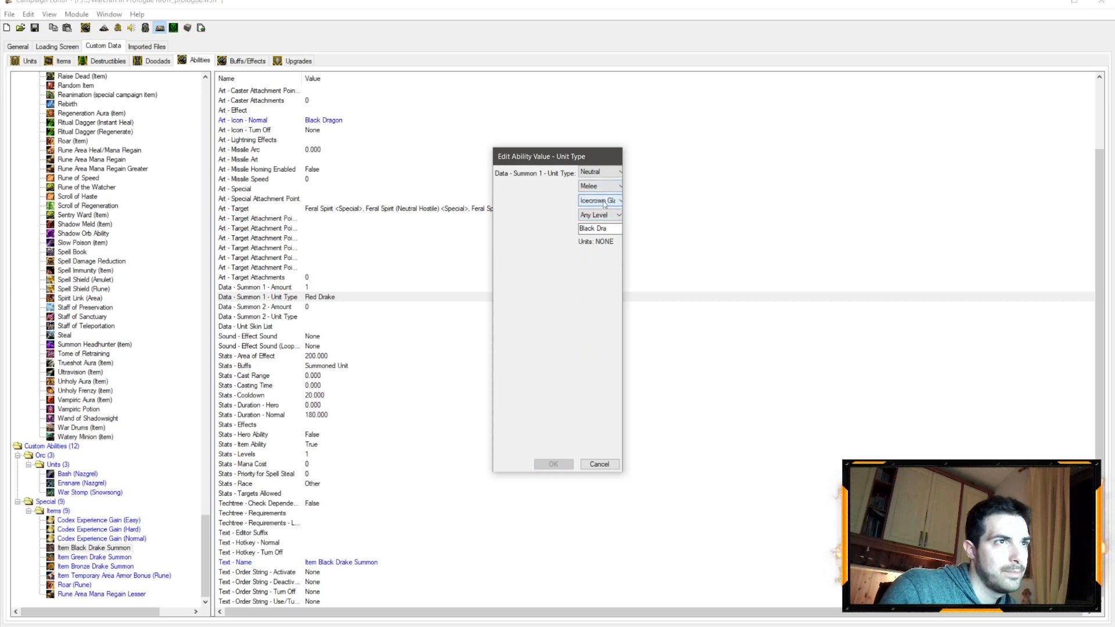
scroll(604, 203, "down", 1)
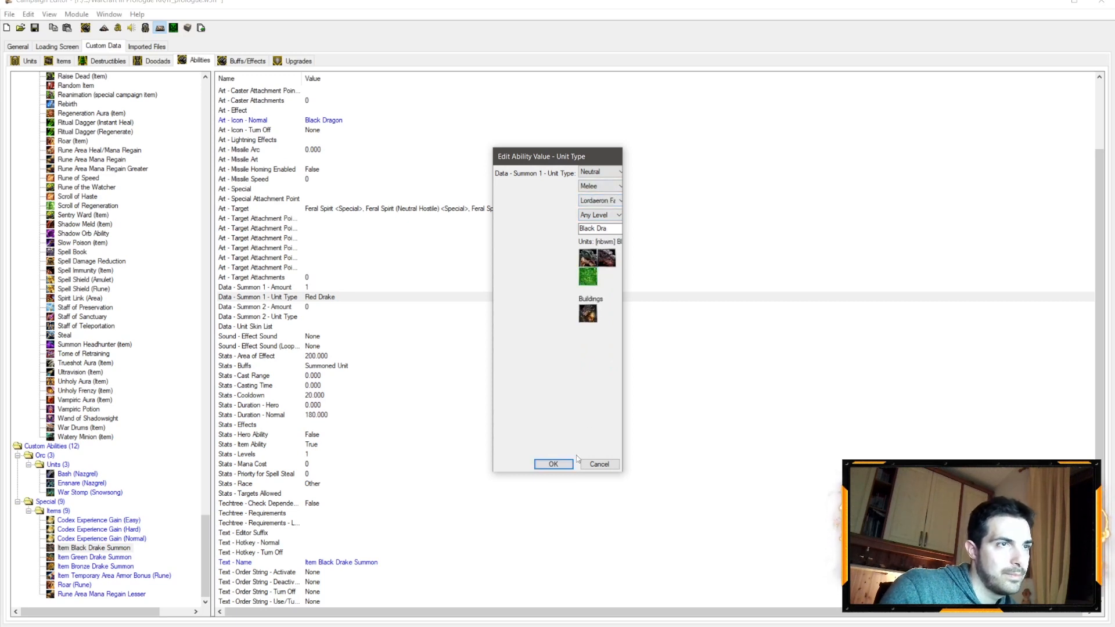
left_click(587, 276)
left_click(553, 464)
left_click(484, 453)
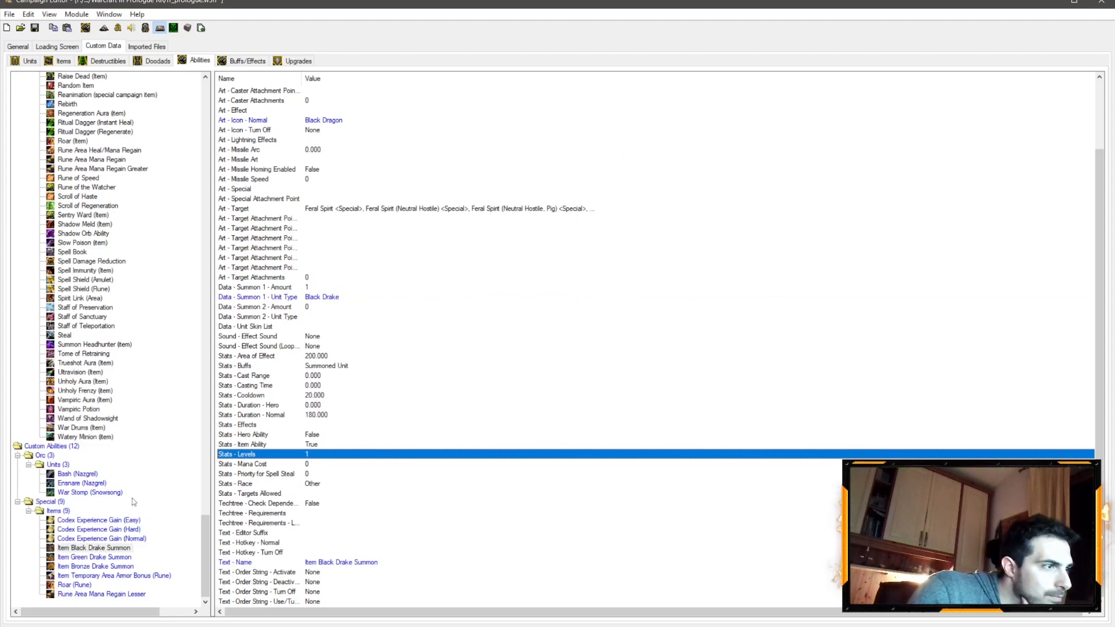
left_click(89, 567)
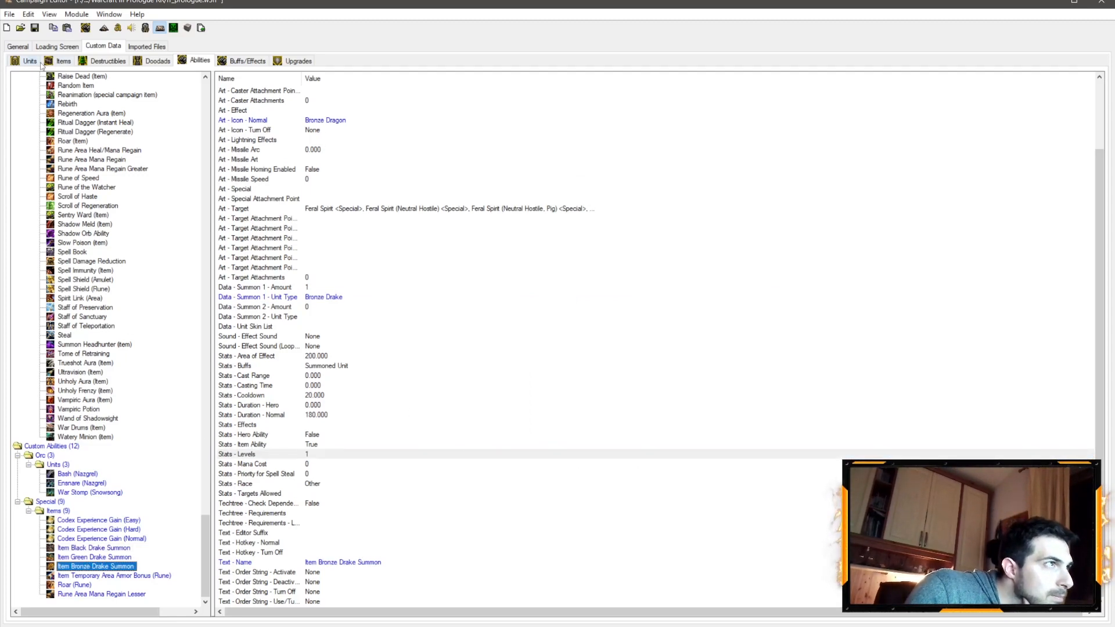
Set the interface icon of the Bronze Drake Egg item to the Bronze Dragon preset from Units
left_click(61, 60)
left_click(72, 511)
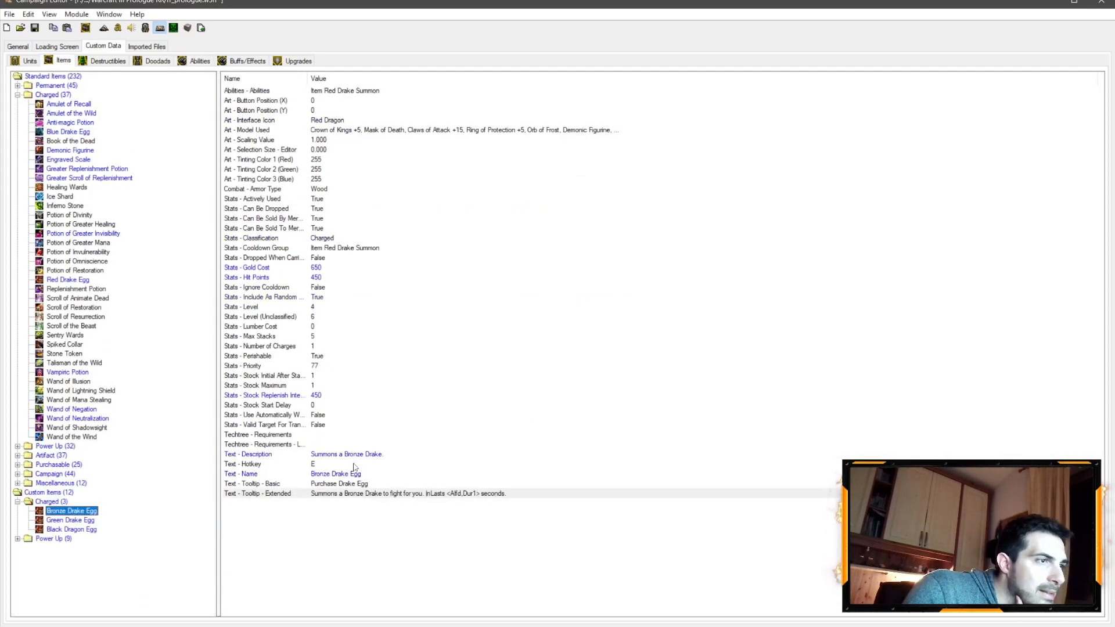
double_click(334, 122)
left_click(479, 296)
left_click(476, 307)
left_click(541, 298)
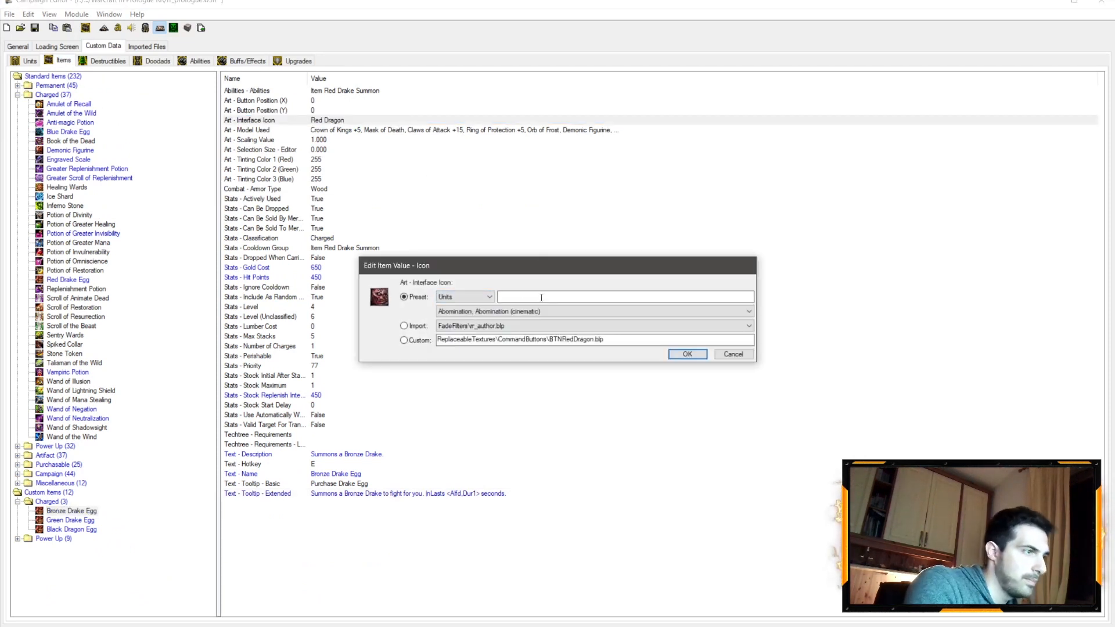
type("Bronze Dragon")
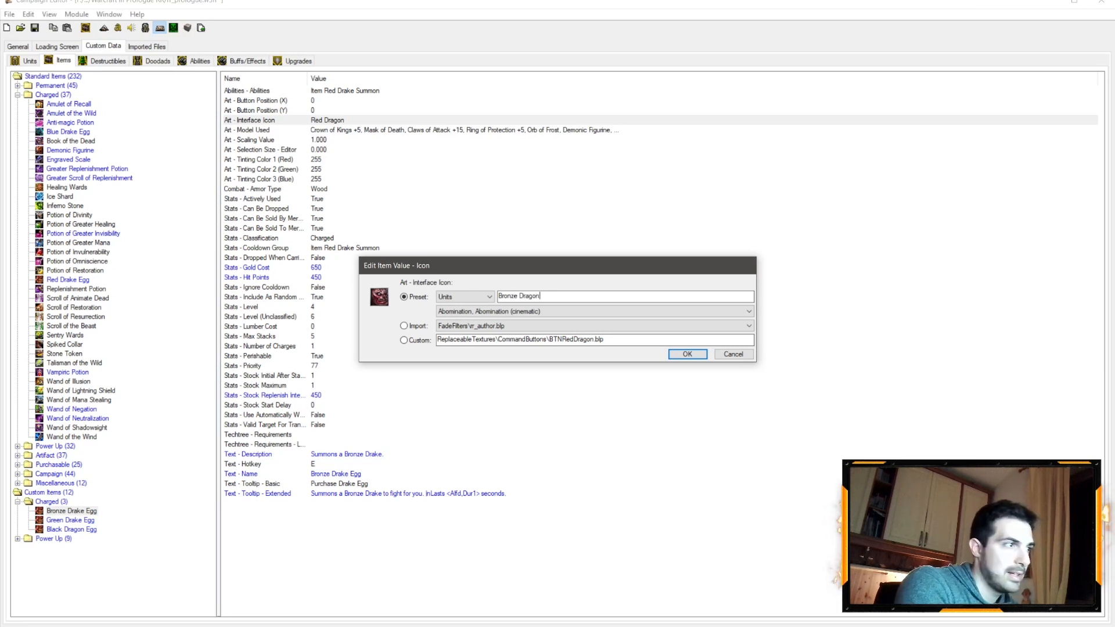
left_click(675, 355)
Set the interface icon of the Green Drake Egg item to the Green Dragon preset from Units
left_click(70, 520)
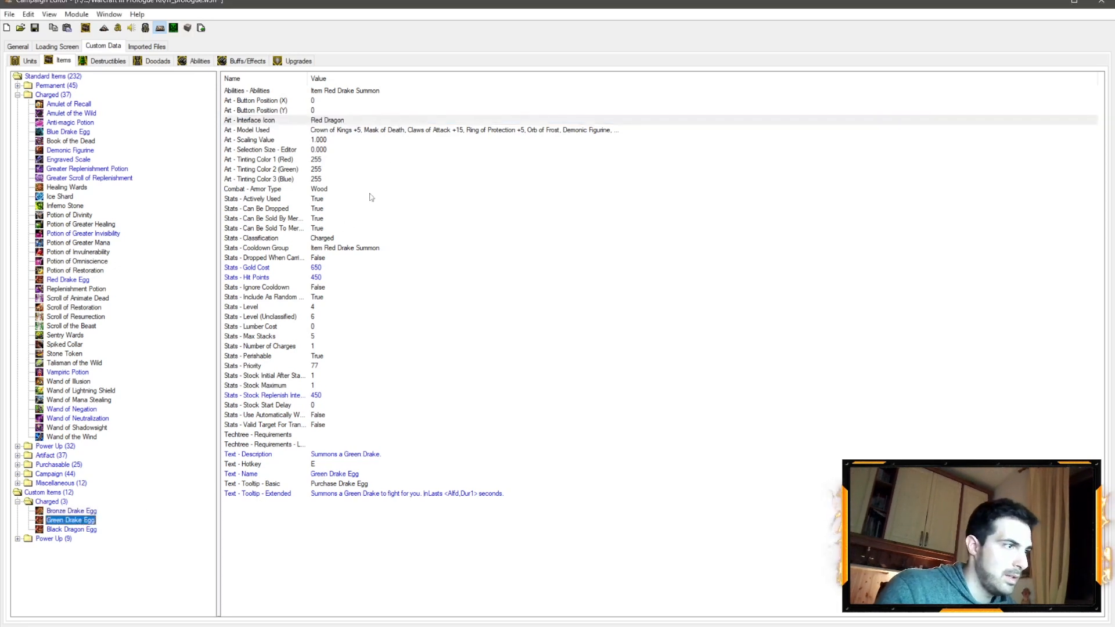
double_click(354, 120)
left_click(468, 298)
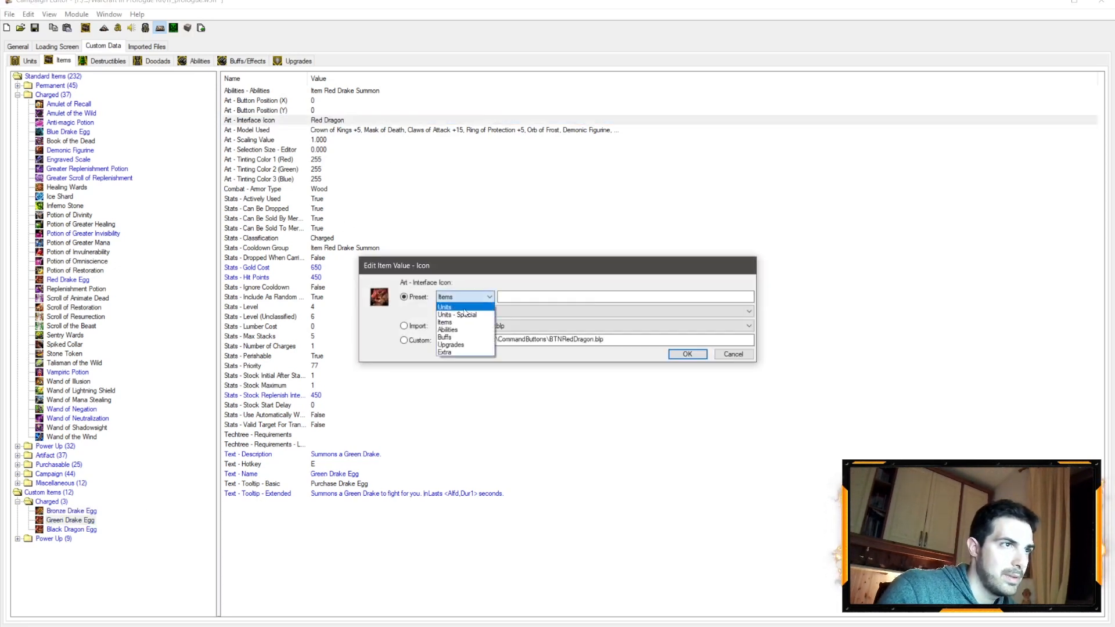
left_click(462, 307)
left_click(516, 296)
type("Green Dra")
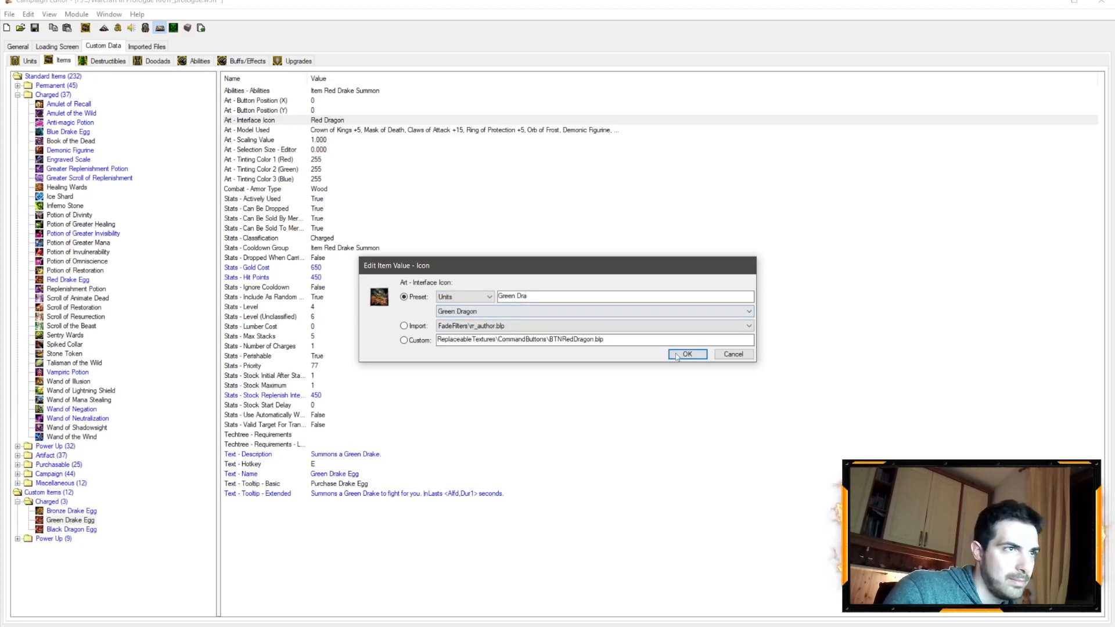
left_click(678, 355)
Set the interface icon of the Black Dragon Egg item to the Black Dragon preset from Units
left_click(72, 529)
double_click(328, 120)
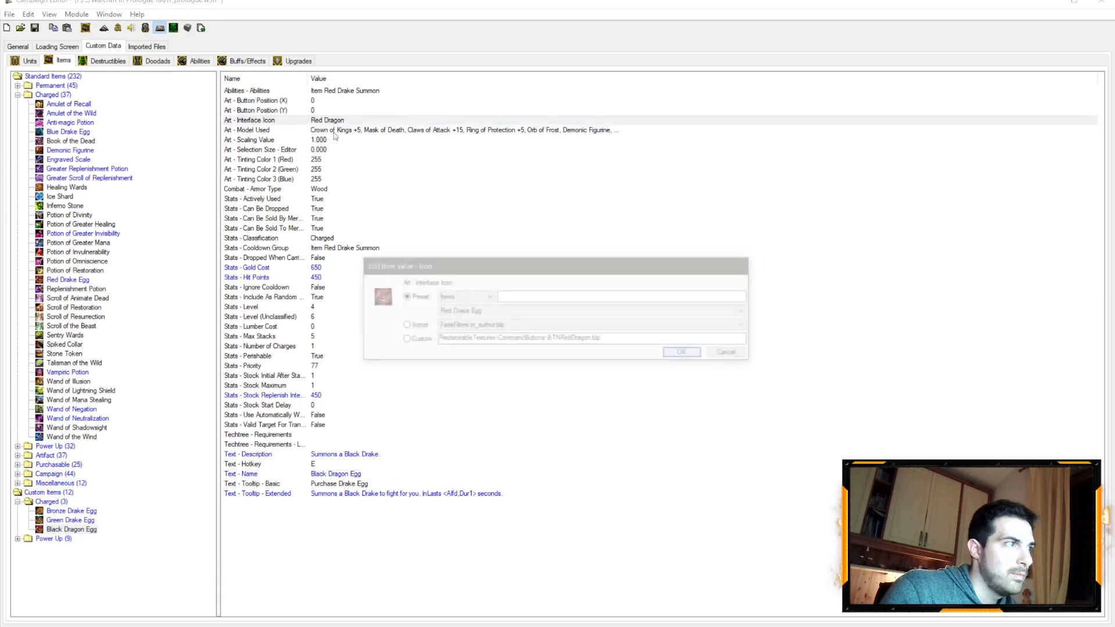
left_click(465, 297)
left_click(462, 307)
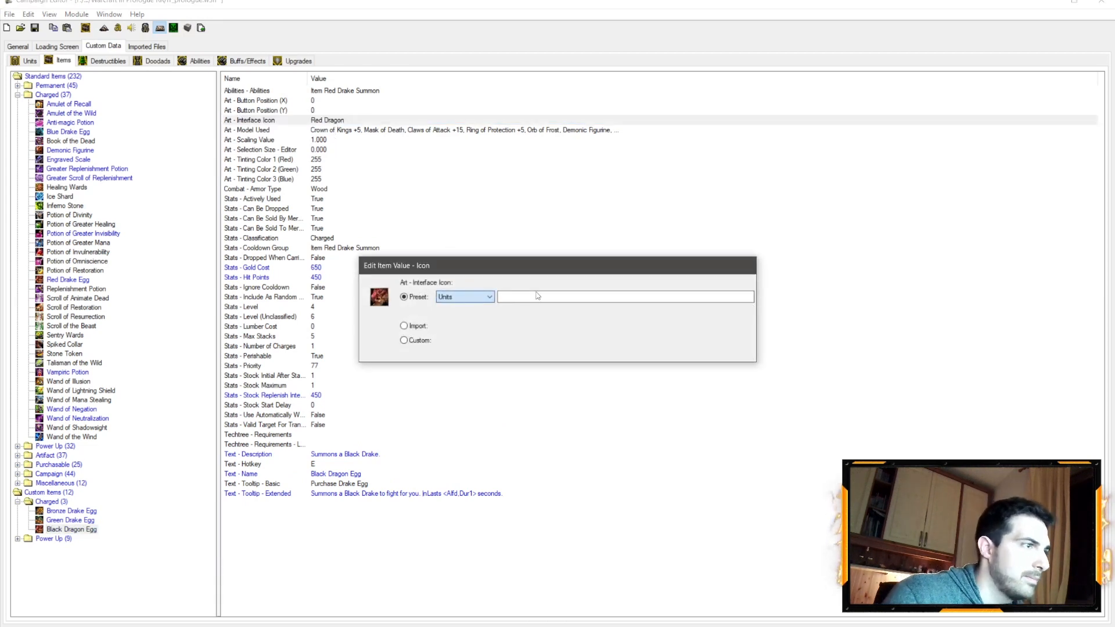
left_click(536, 295)
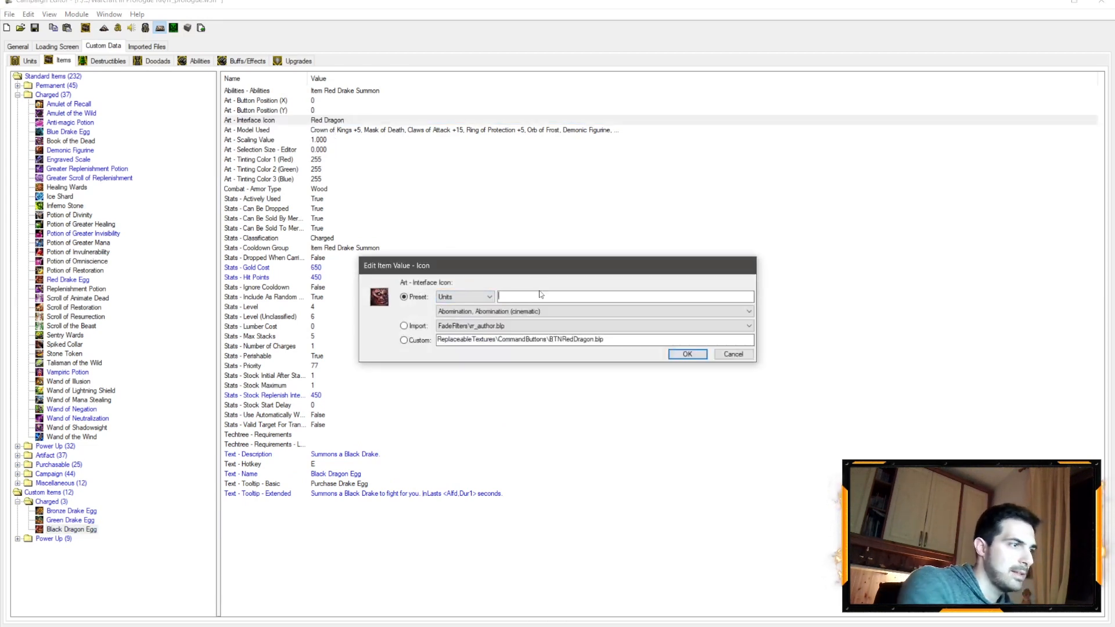
type("Black D")
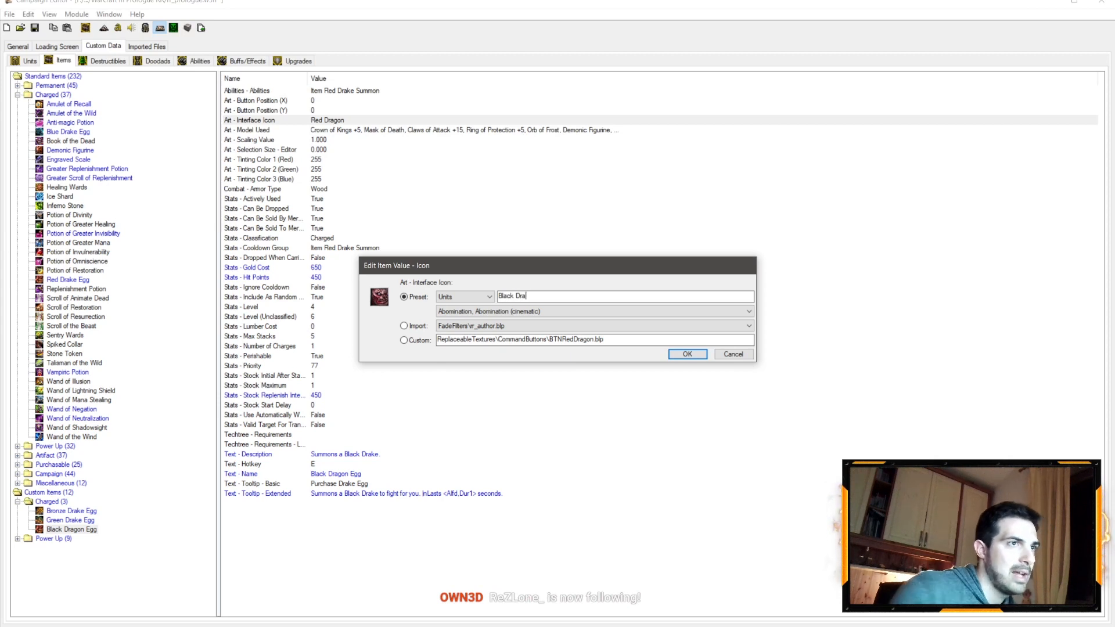
type("ra")
left_click(687, 354)
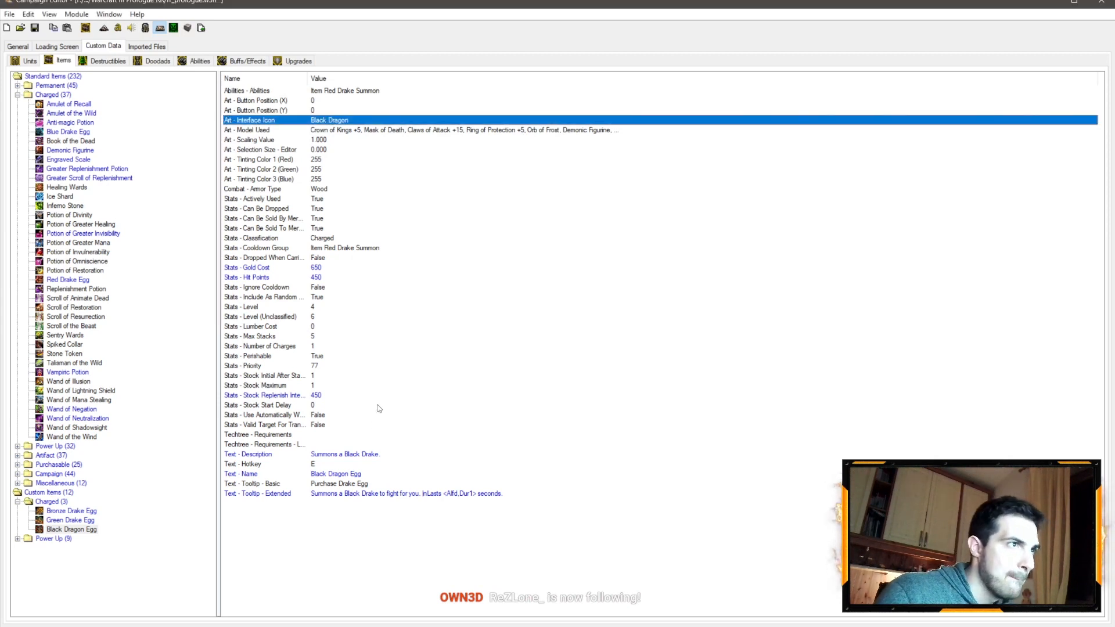
Set the cooldown group of the Bronze Drake Egg item to Item Bronze Drake Summon
left_click(77, 513)
double_click(350, 247)
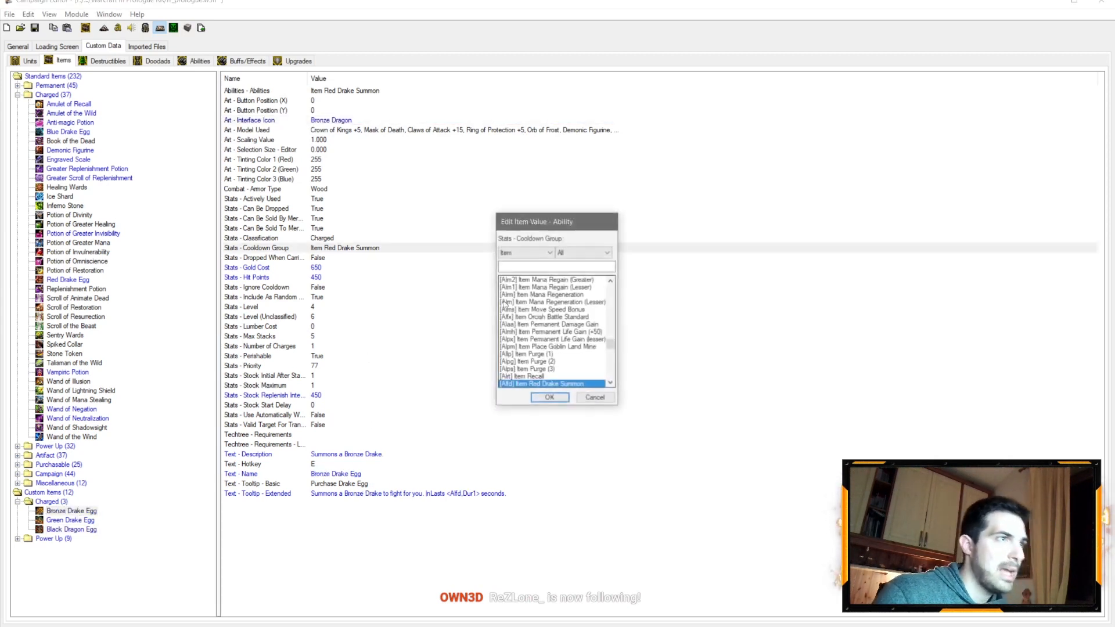
scroll(557, 320, "down", 3)
left_click(551, 265)
type("Drake")
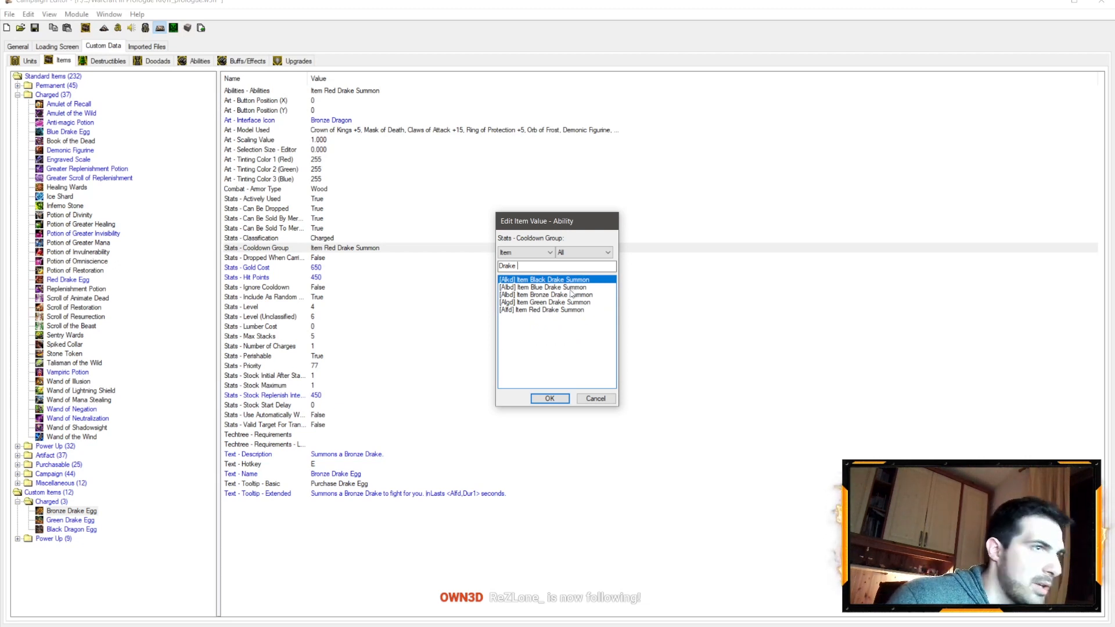
left_click(564, 302)
left_click(552, 399)
Set the cooldown group of the Green Drake Egg item to Item Green Drake Summon
left_click(86, 520)
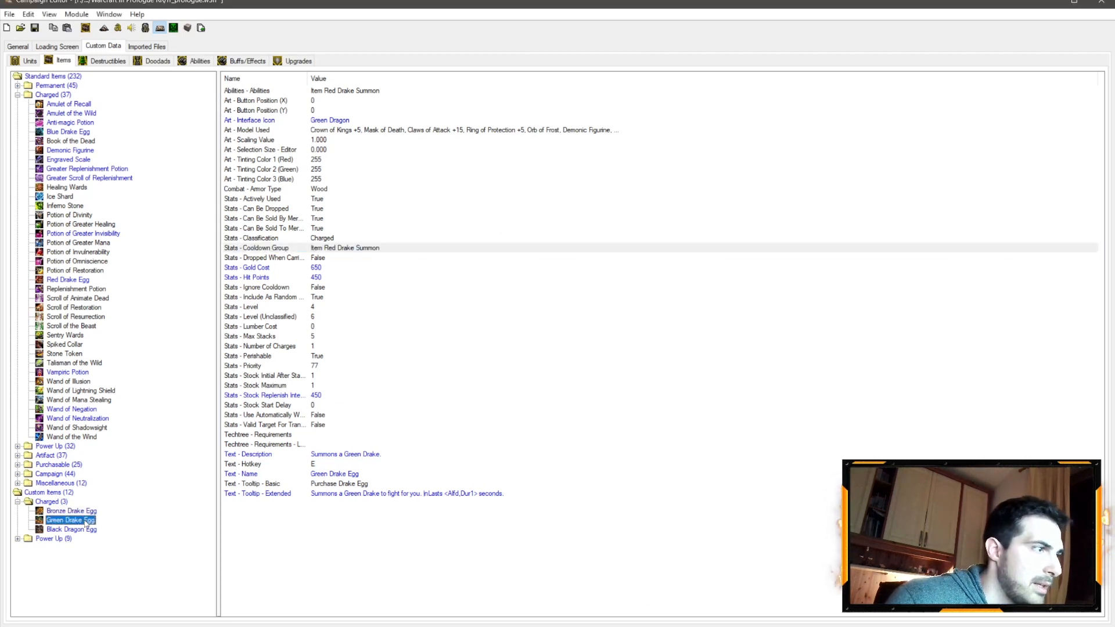
double_click(344, 249)
type("Dra")
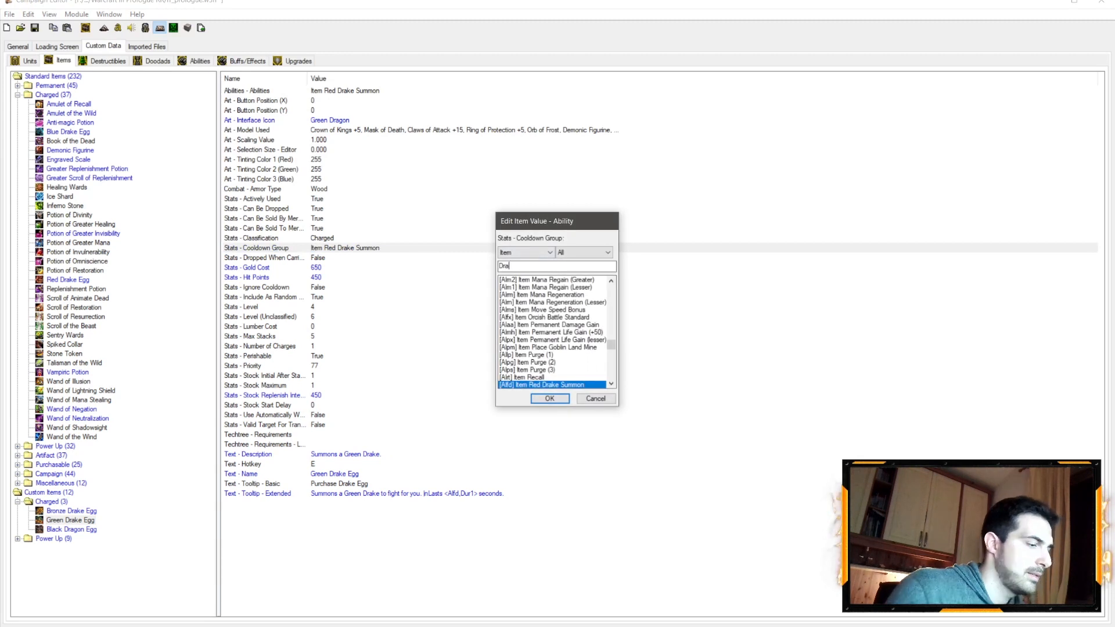
type("ke")
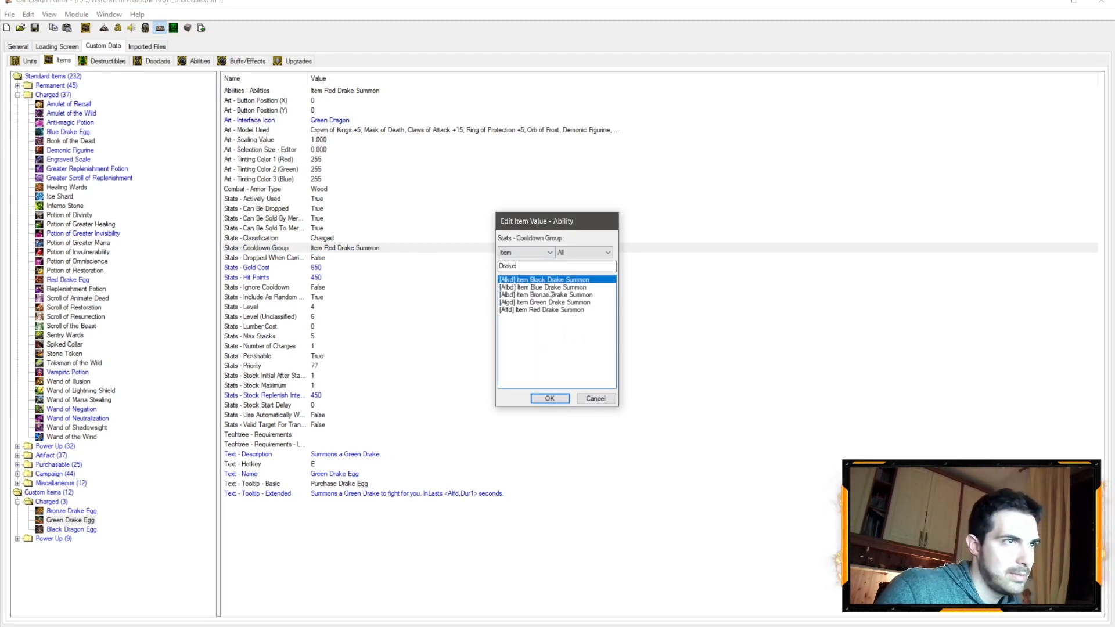
key("Down")
double_click(546, 303)
Set the cooldown group of the Black Dragon Egg item to Item Black Drake Summon
left_click(73, 529)
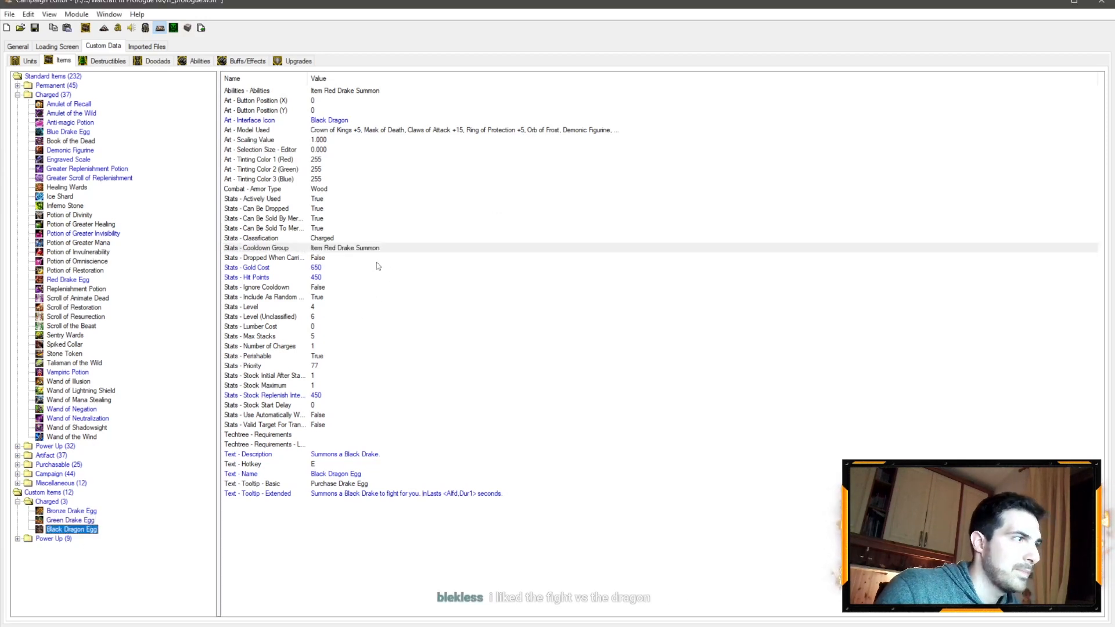
double_click(365, 248)
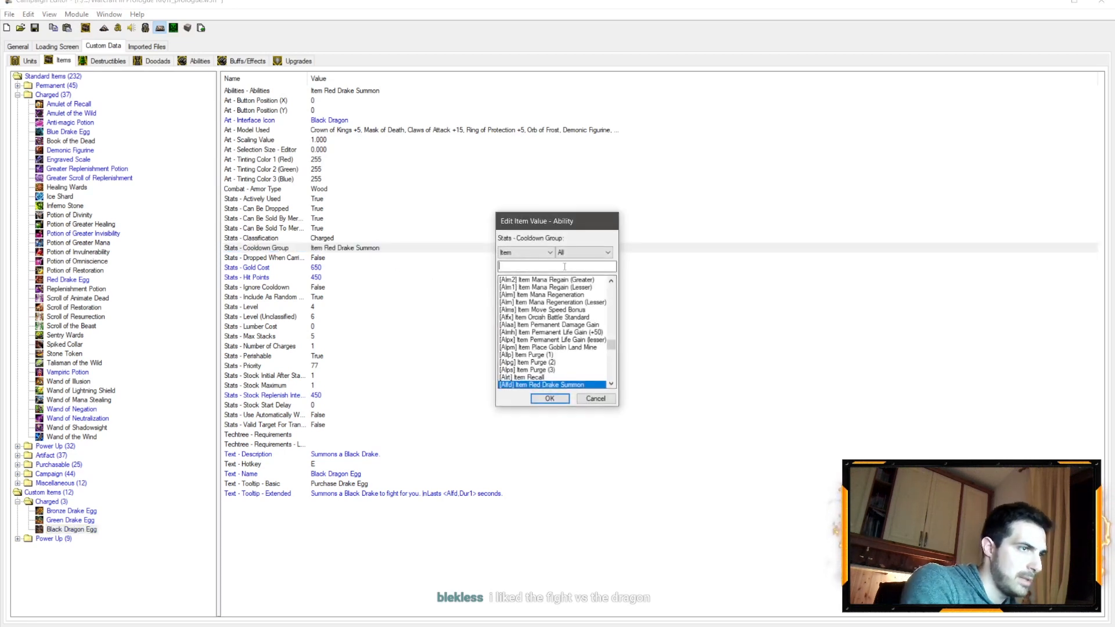
type("Black")
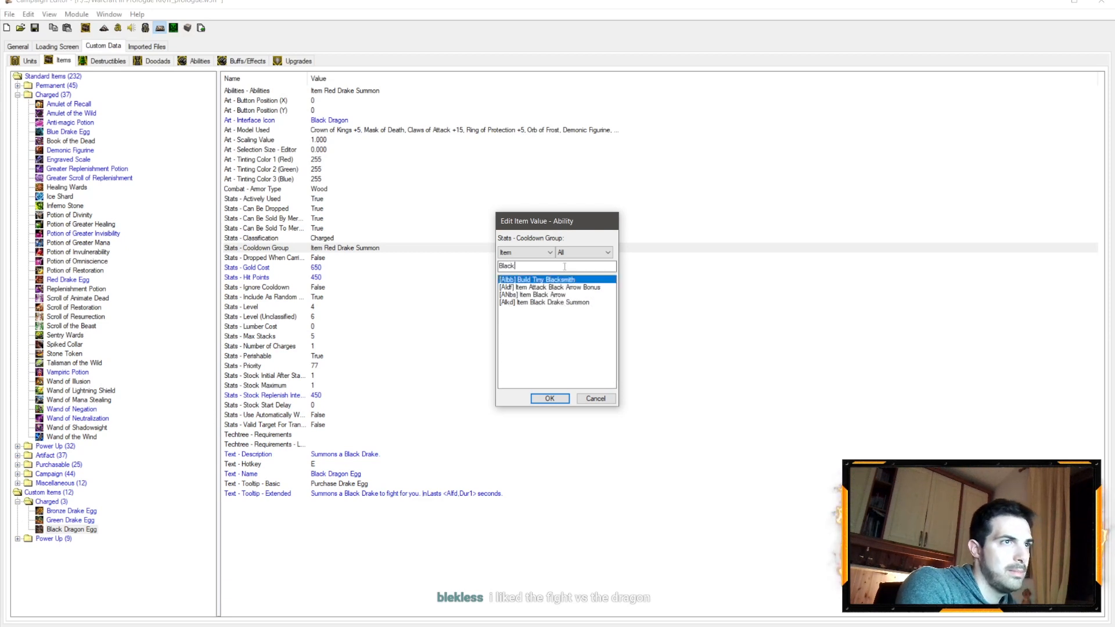
type(" Drake")
left_click(553, 403)
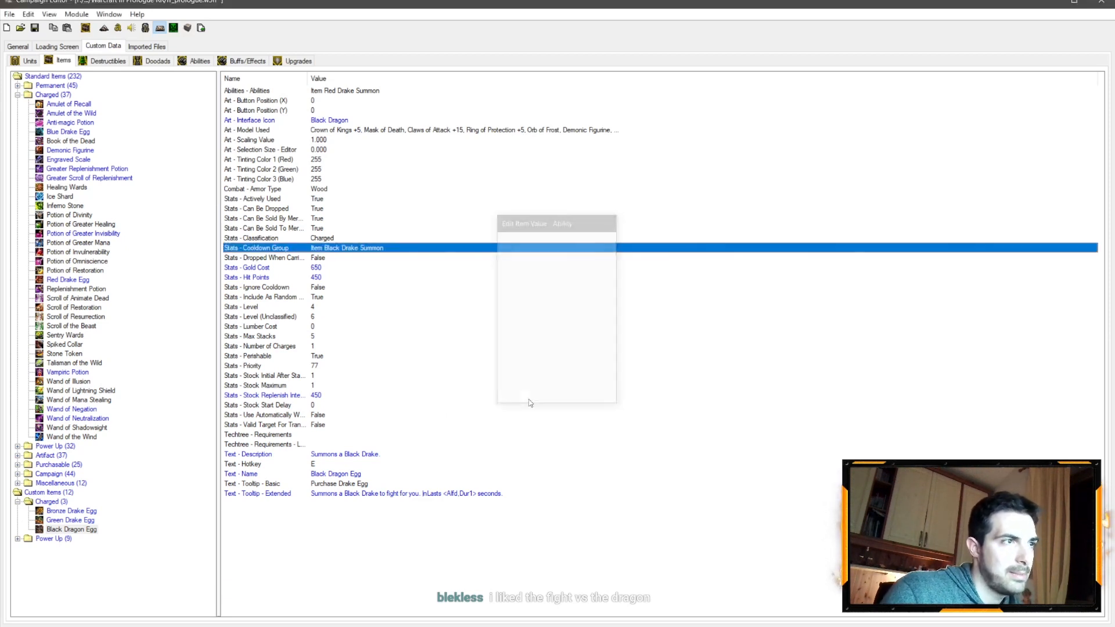
Review the settings of the three custom eggs and of the standard Book of the Dead, Healing Wards and Blue Drake Egg items
left_click(84, 511)
left_click(76, 530)
left_click(74, 521)
left_click(79, 510)
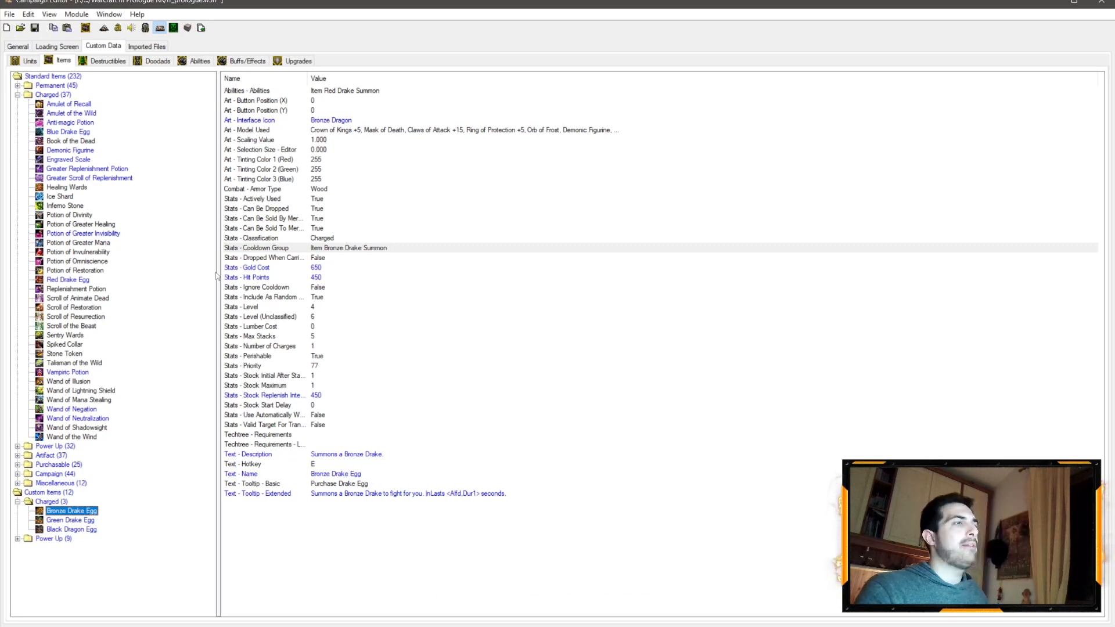
left_click(18, 539)
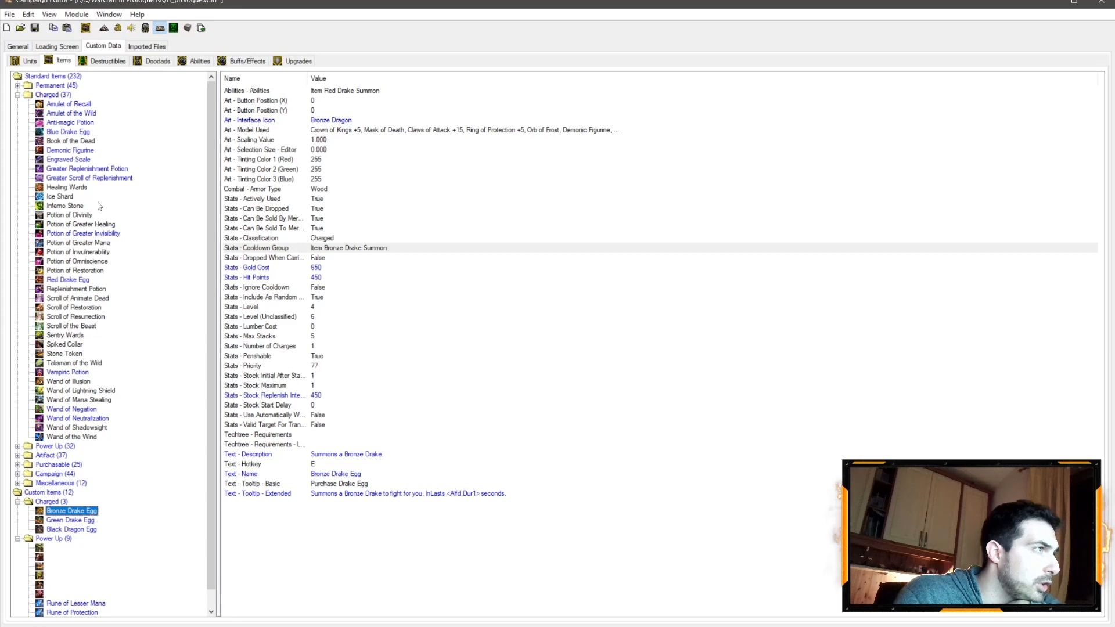
left_click(70, 141)
left_click(78, 188)
left_click(84, 134)
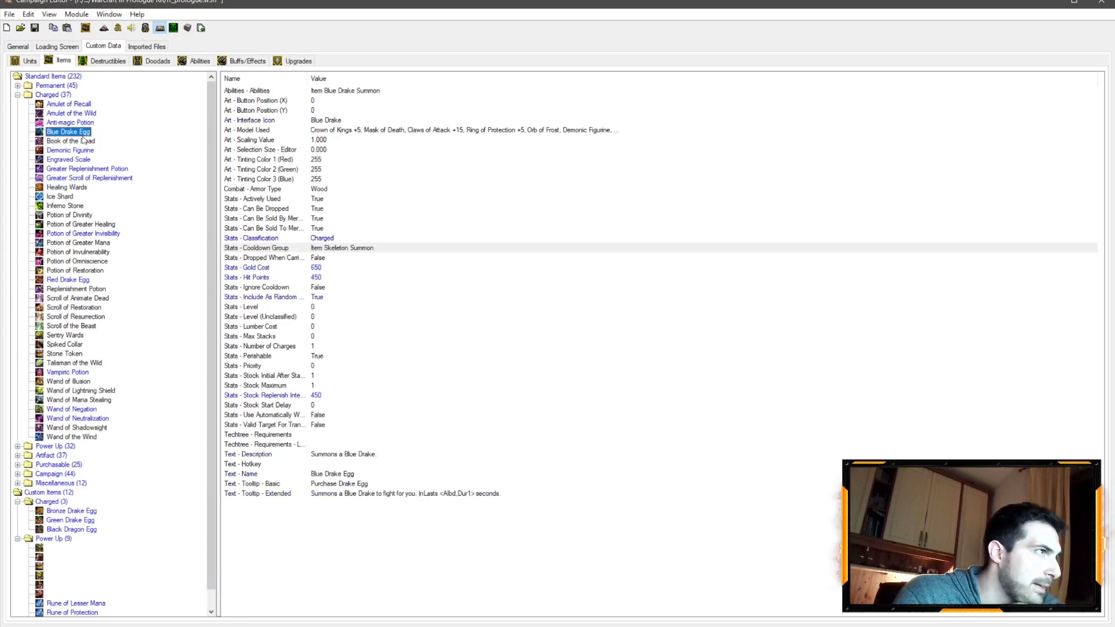
Compare the cost, level, stock and cooldown settings of the Amulet of the Wild, Spiked Collar, Stone Token and Talisman of the Wild
left_click(85, 124)
left_click(80, 114)
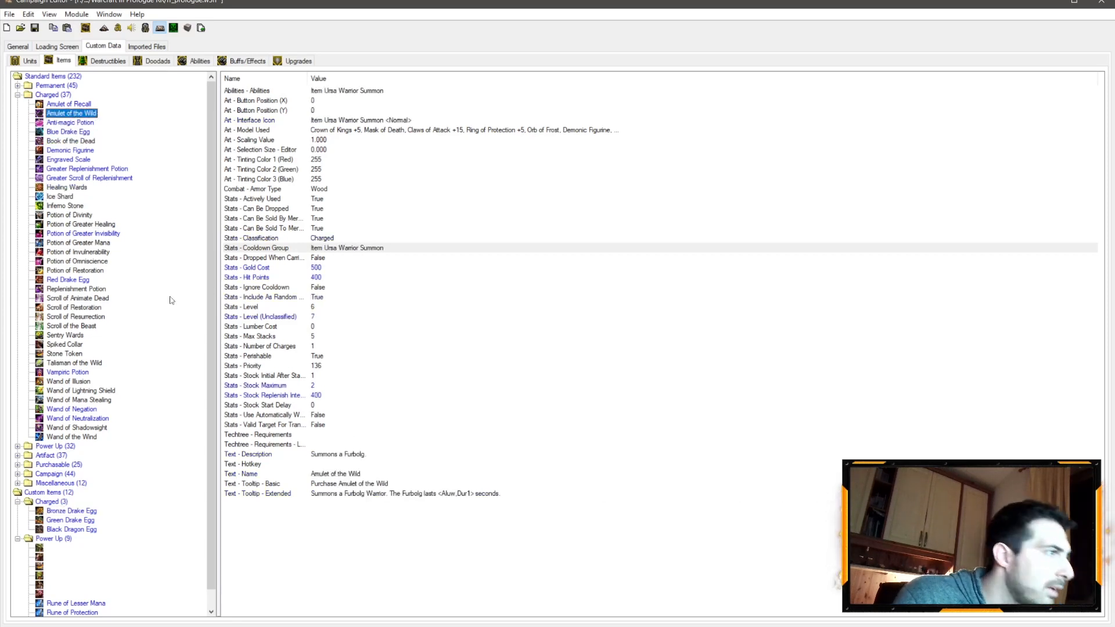
left_click(73, 345)
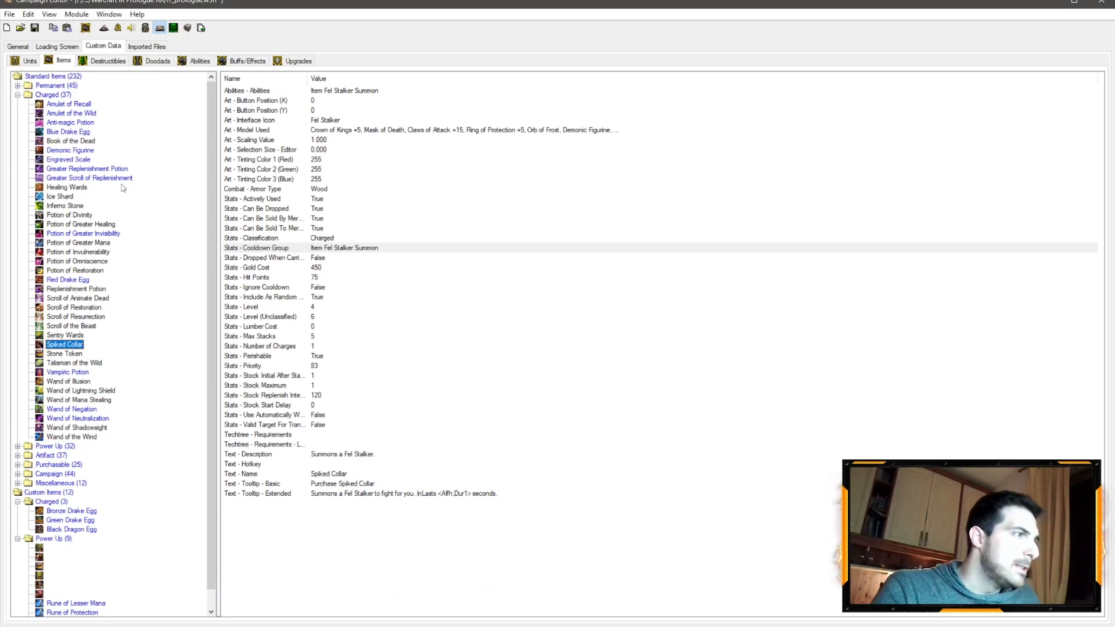
left_click(93, 114)
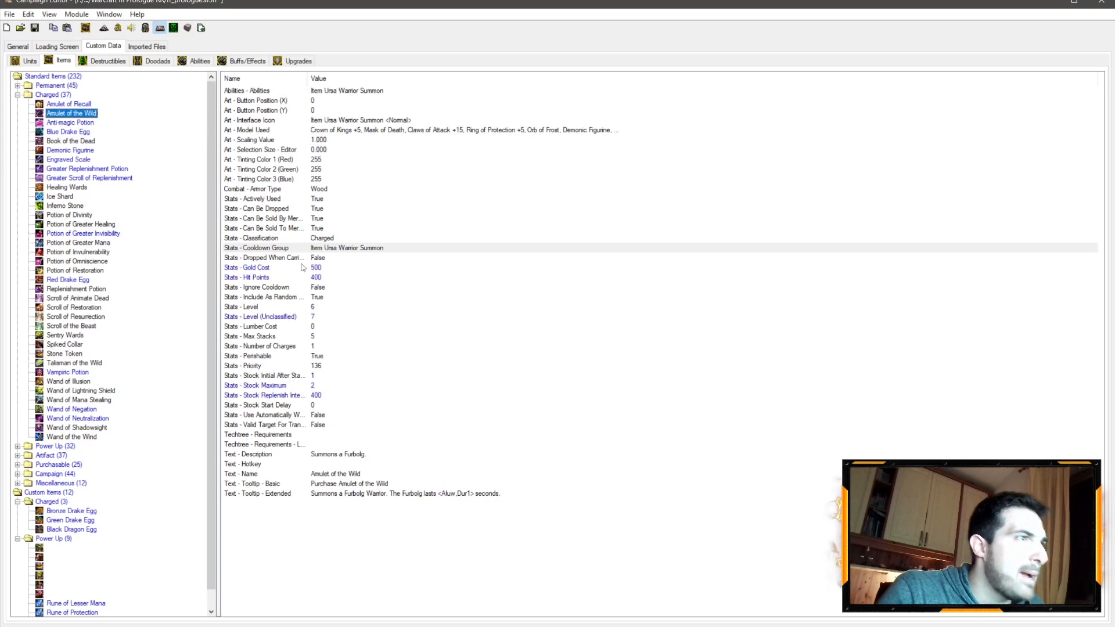
left_click(84, 363)
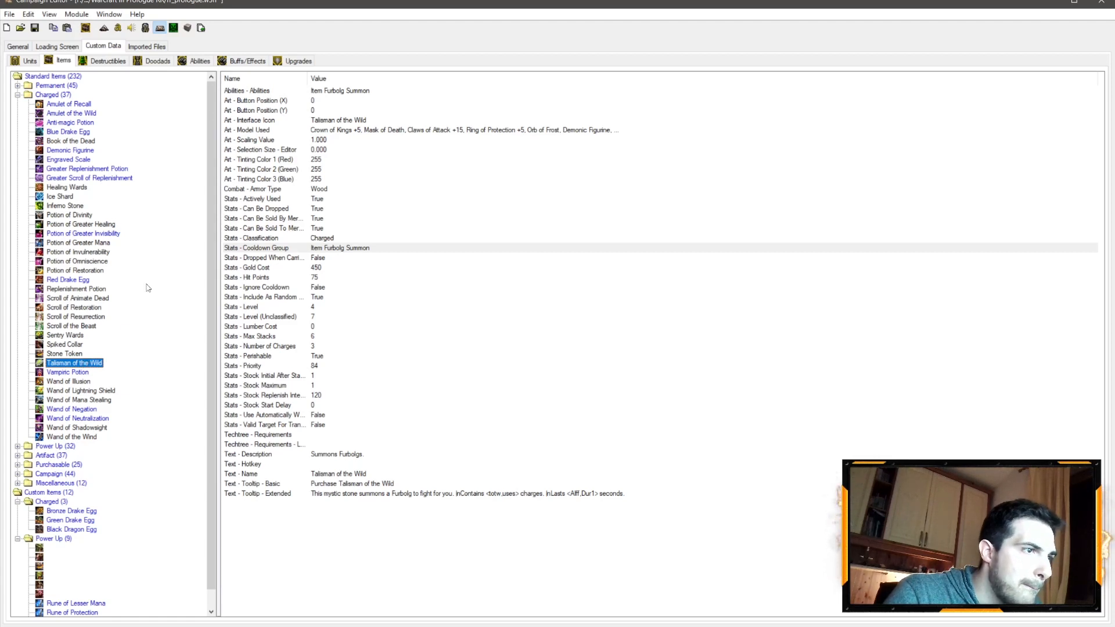
left_click(81, 113)
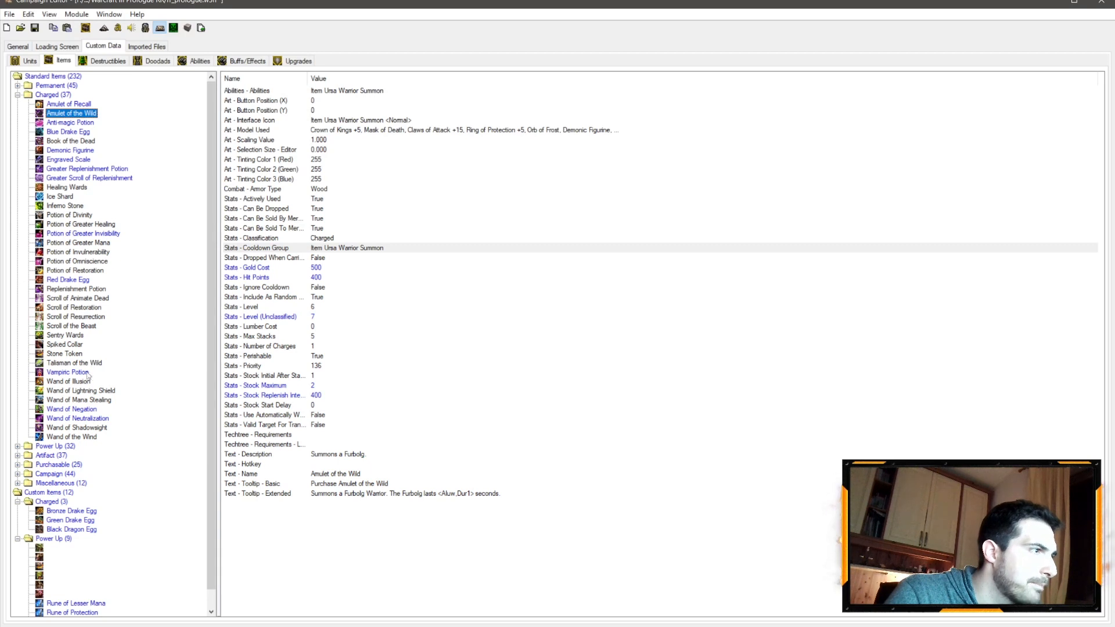
left_click(75, 354)
left_click(81, 365)
left_click(74, 346)
left_click(80, 354)
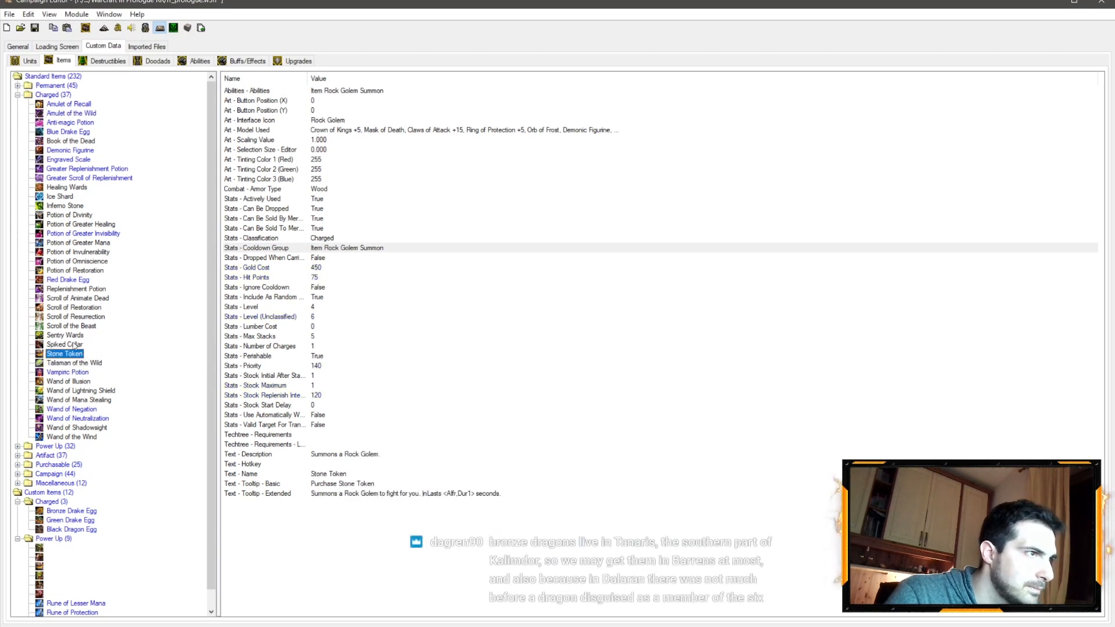
left_click(74, 346)
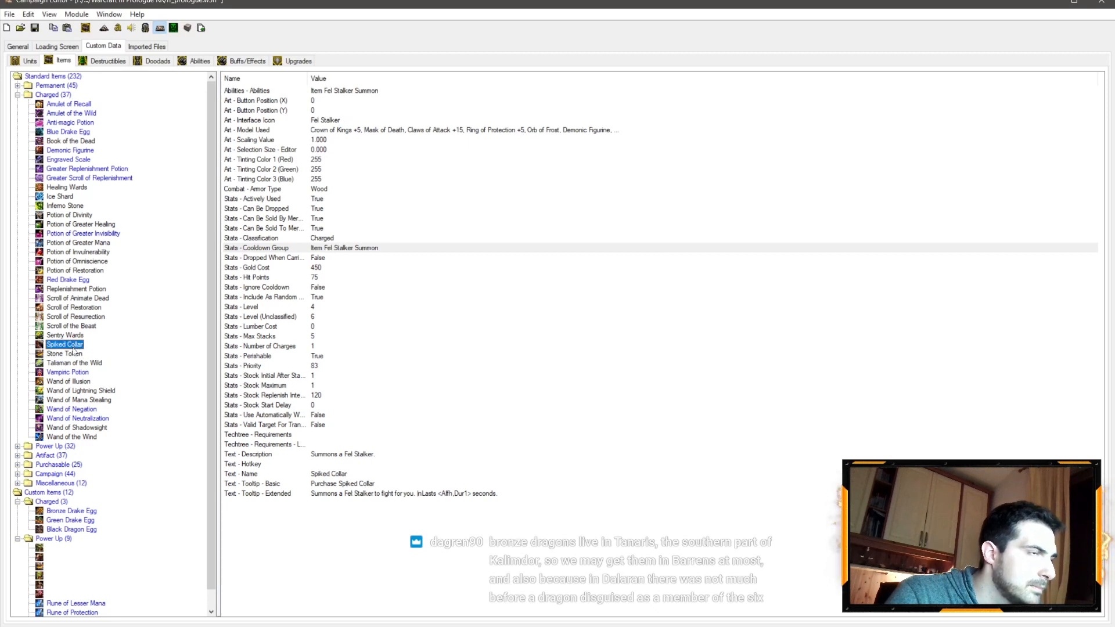
left_click(74, 354)
left_click(75, 345)
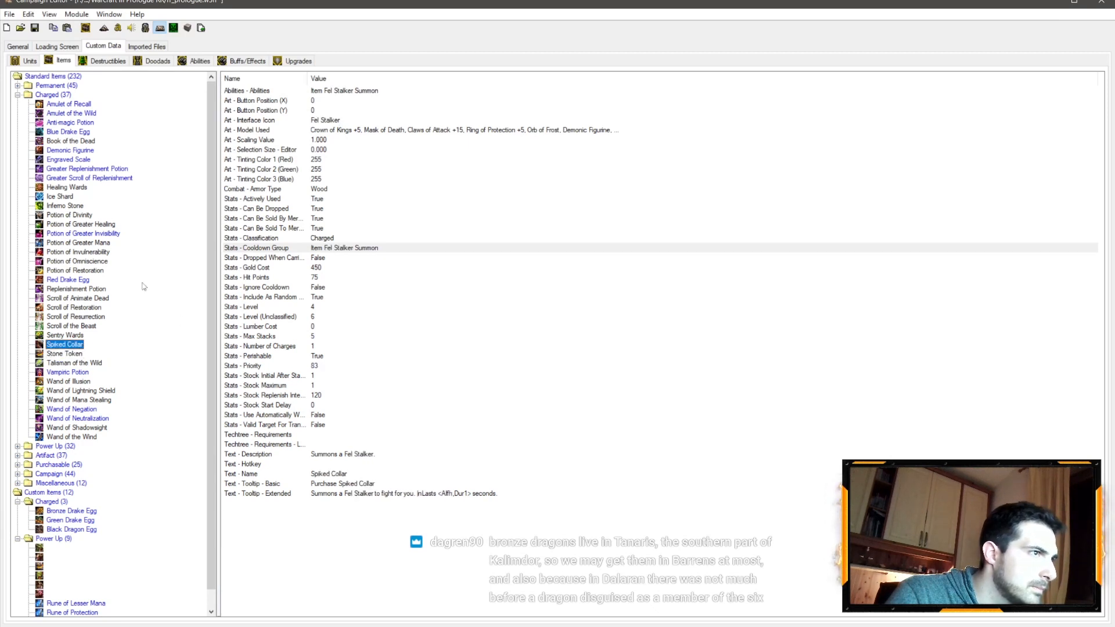
Check the Amulet of the Wild's level for reference and set the Spiked Collar's level to 5
left_click(81, 114)
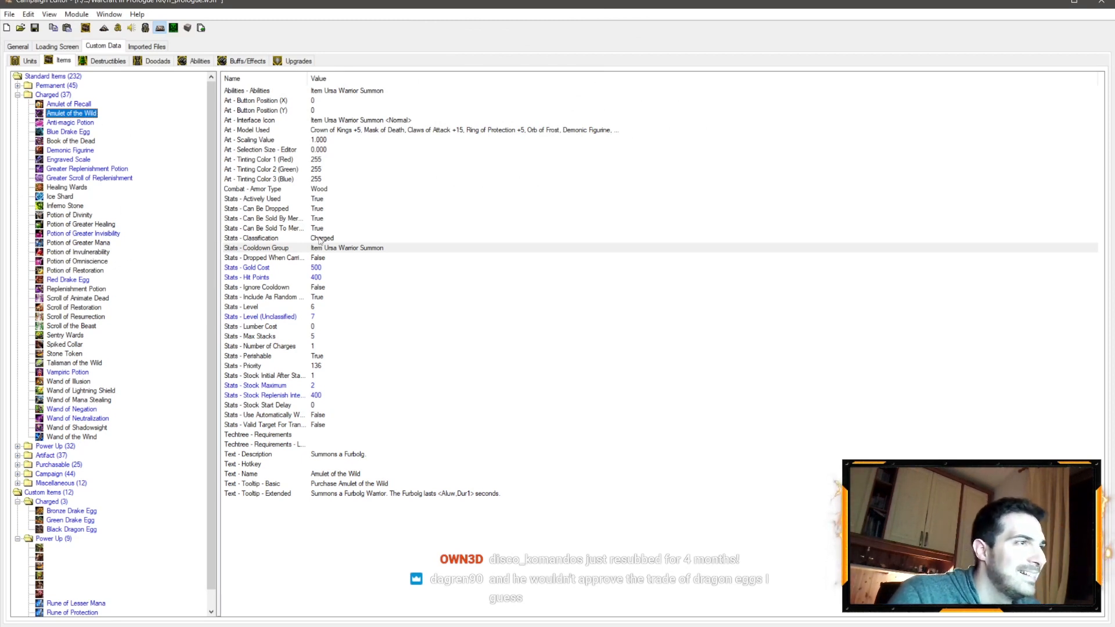
left_click(344, 249)
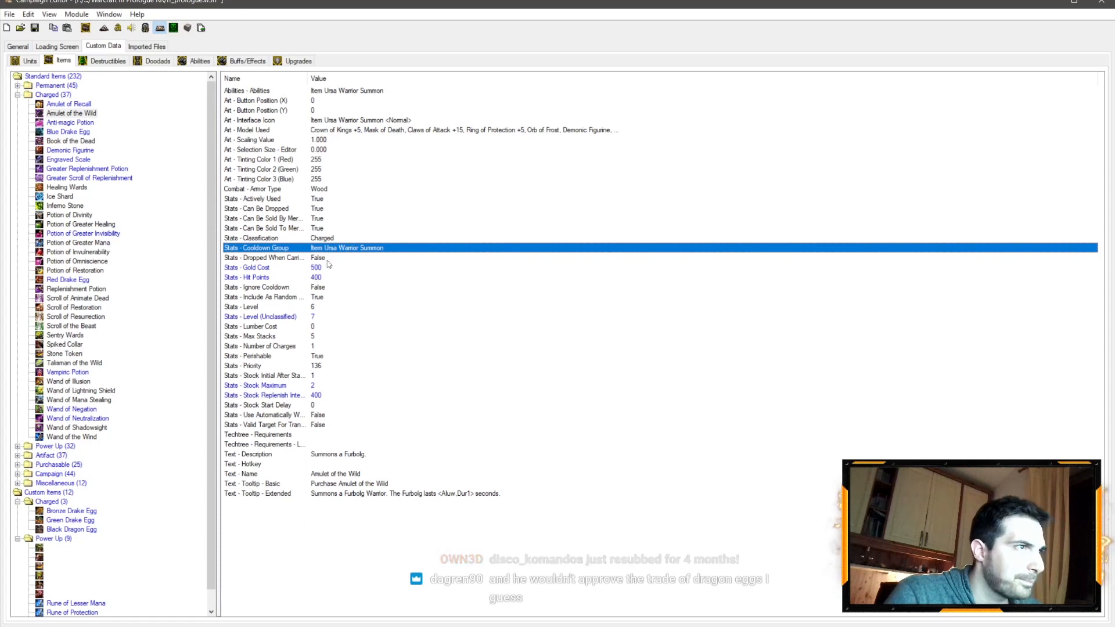
left_click(327, 260)
left_click(307, 317)
left_click(316, 308)
left_click(314, 315)
left_click(317, 307)
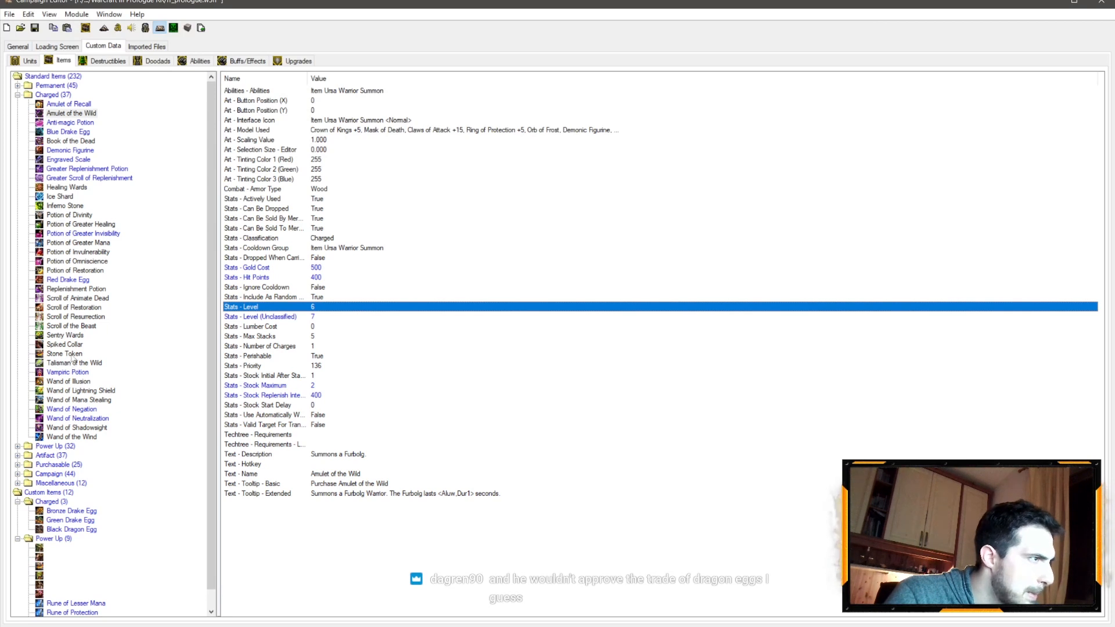
left_click(73, 342)
double_click(307, 308)
type("5")
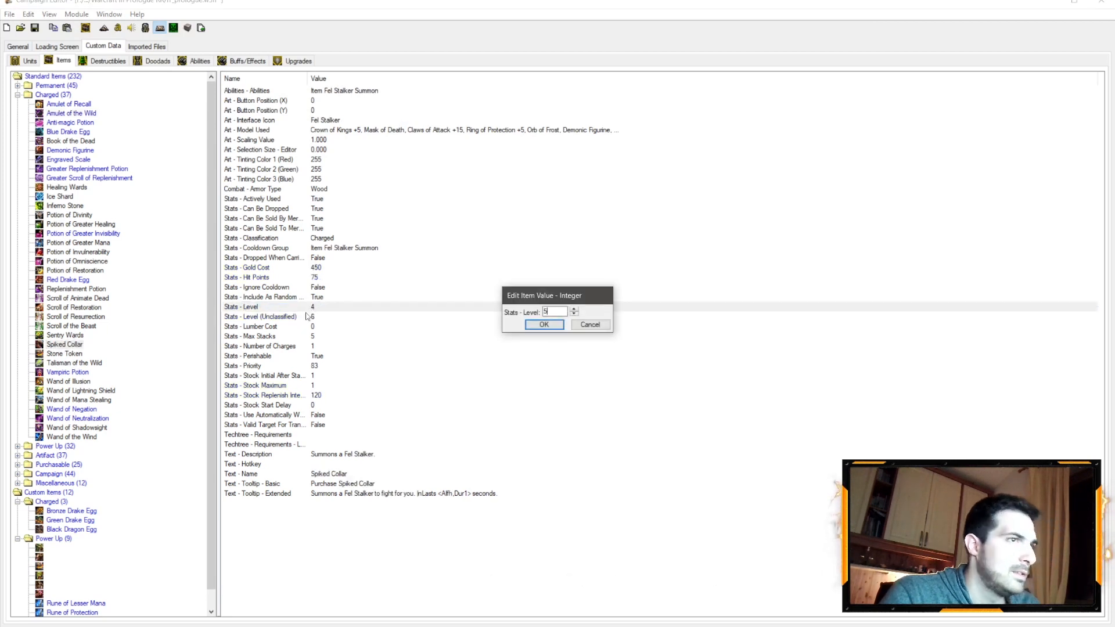
key("Return")
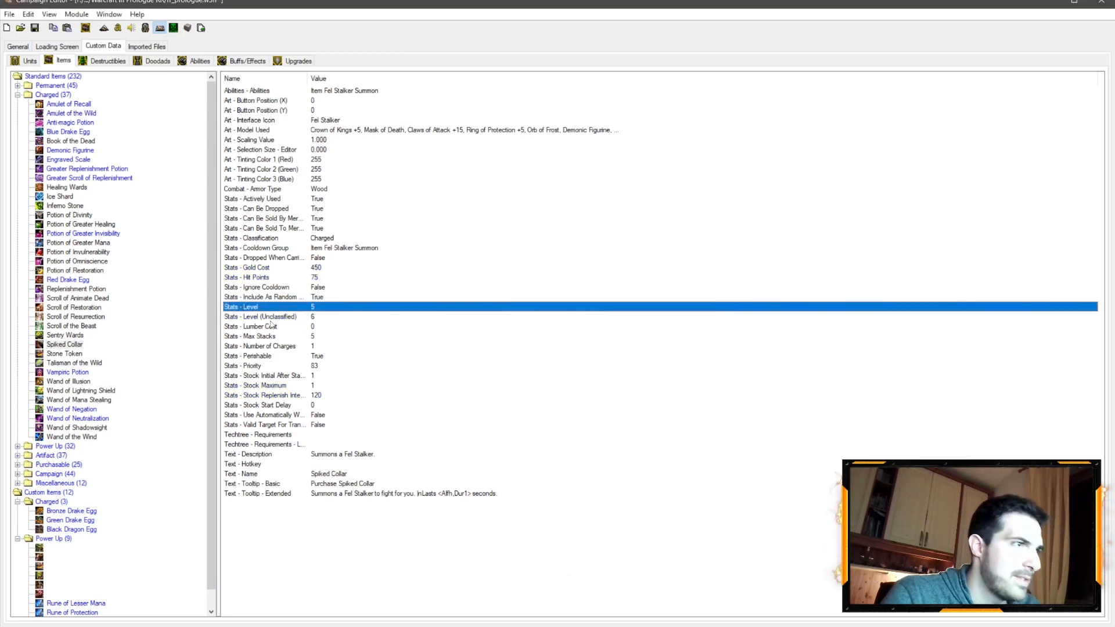
Check the Amulet of the Wild's stock replenish interval for reference and set the Spiked Collar's to 350
left_click(72, 113)
left_click(317, 396)
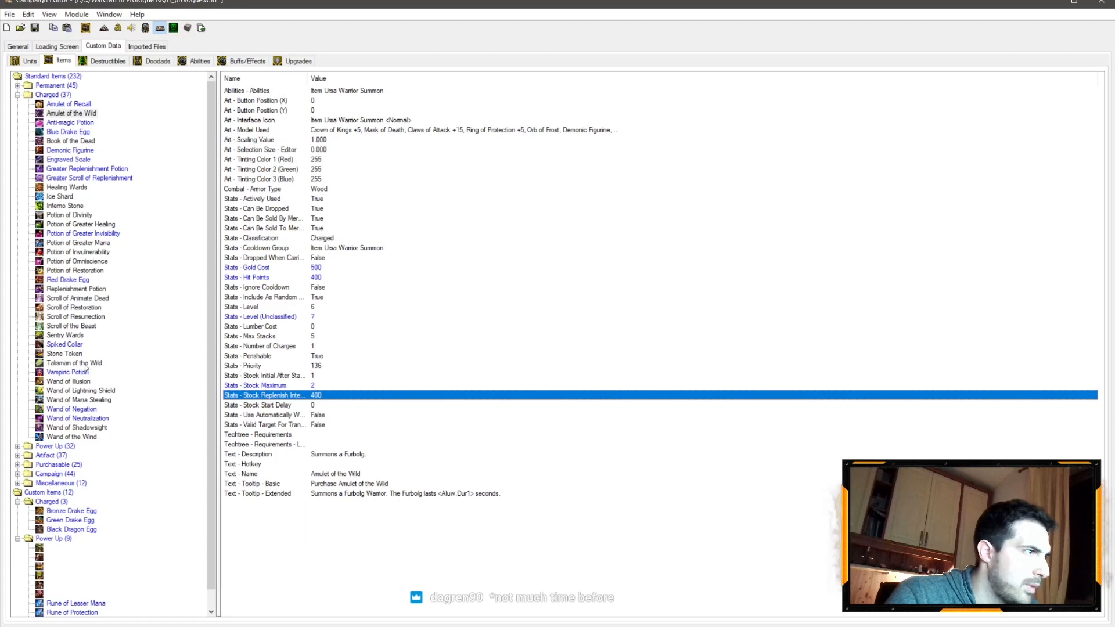
left_click(71, 345)
double_click(323, 397)
type("35")
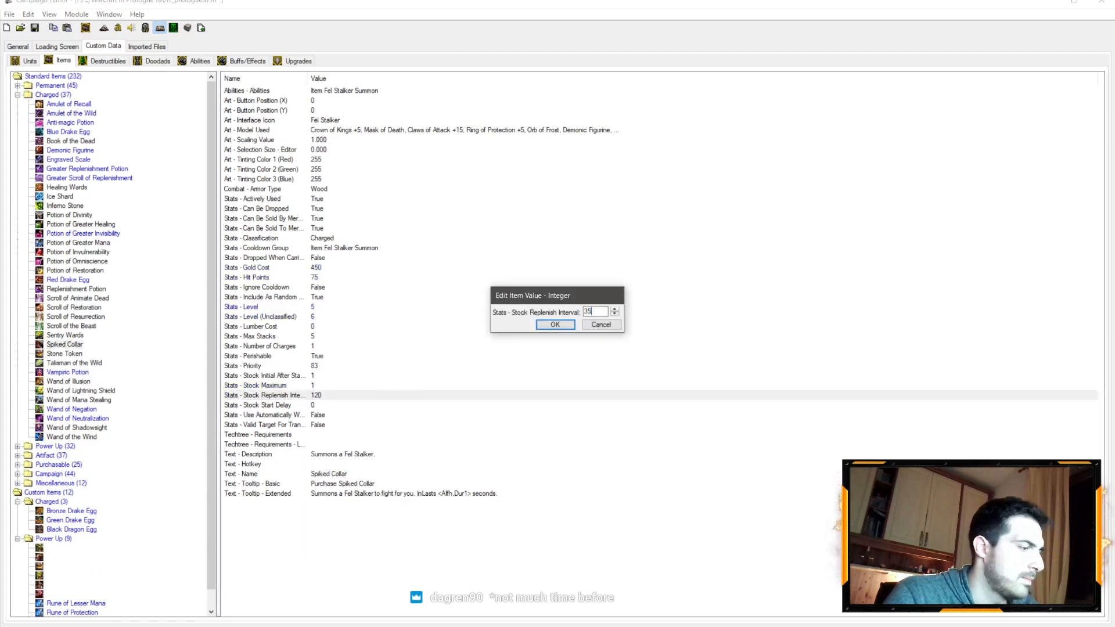
left_click(556, 325)
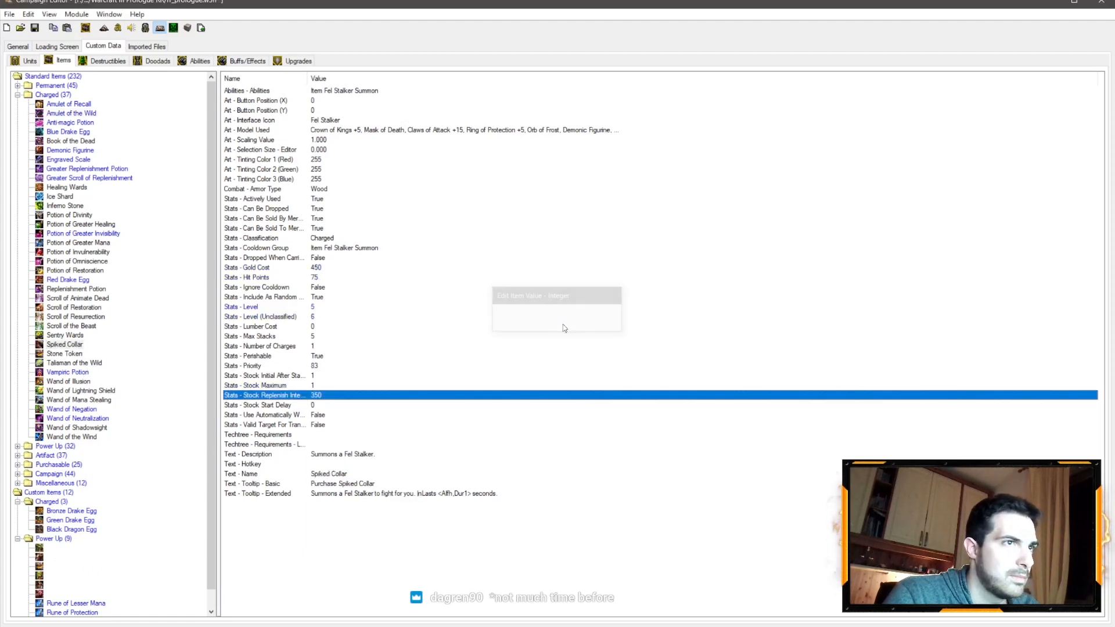
Save the campaign, continuing despite its reference to an unknown map file
left_click(333, 267)
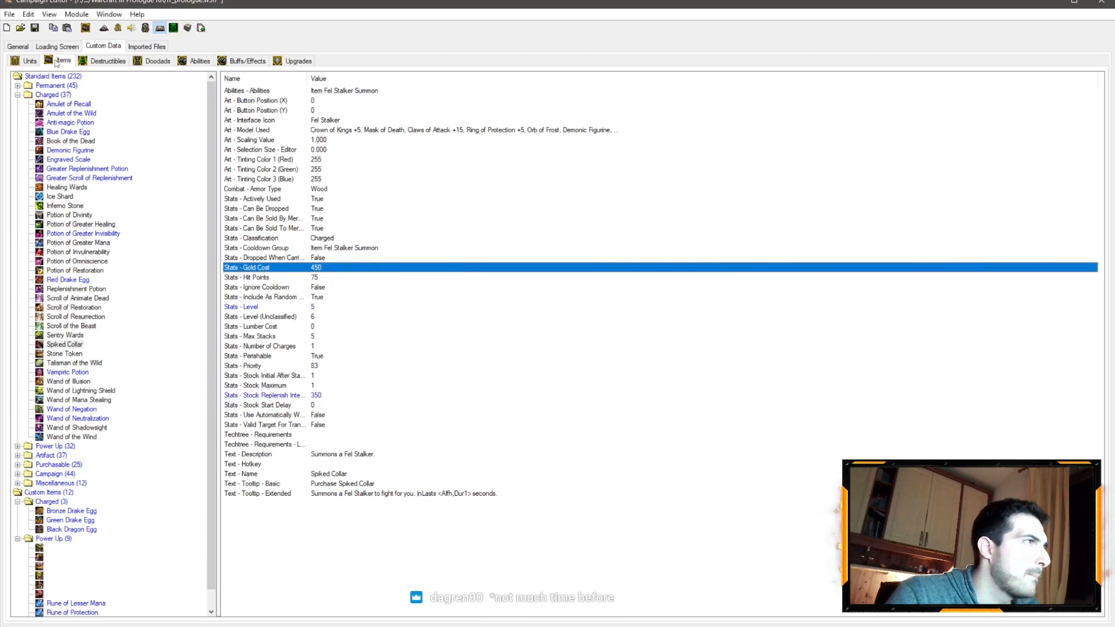
left_click(35, 28)
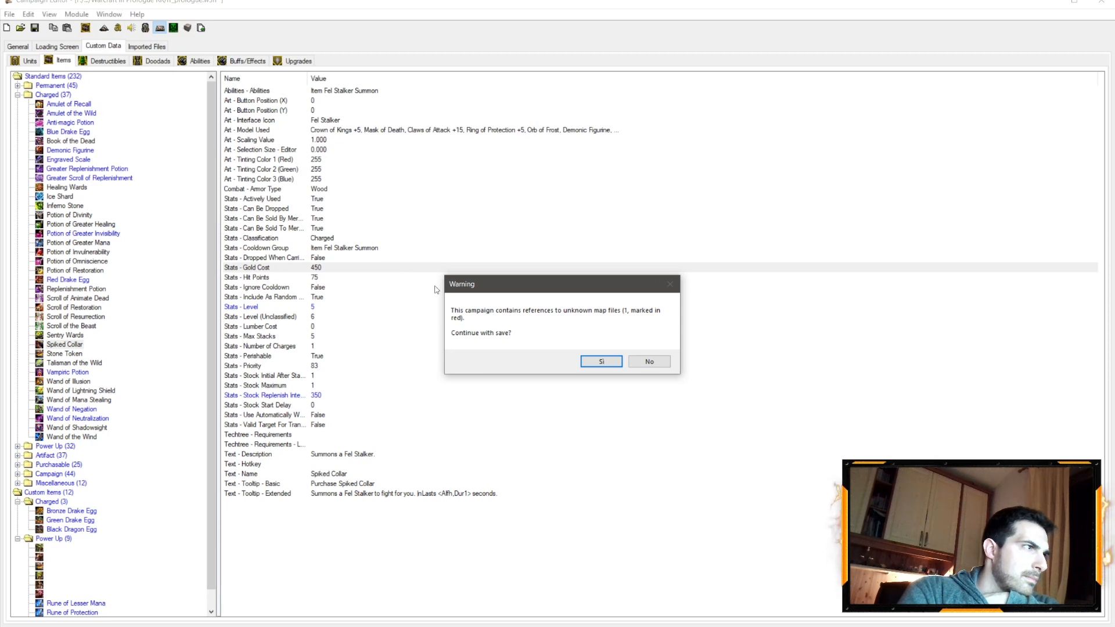
left_click(588, 362)
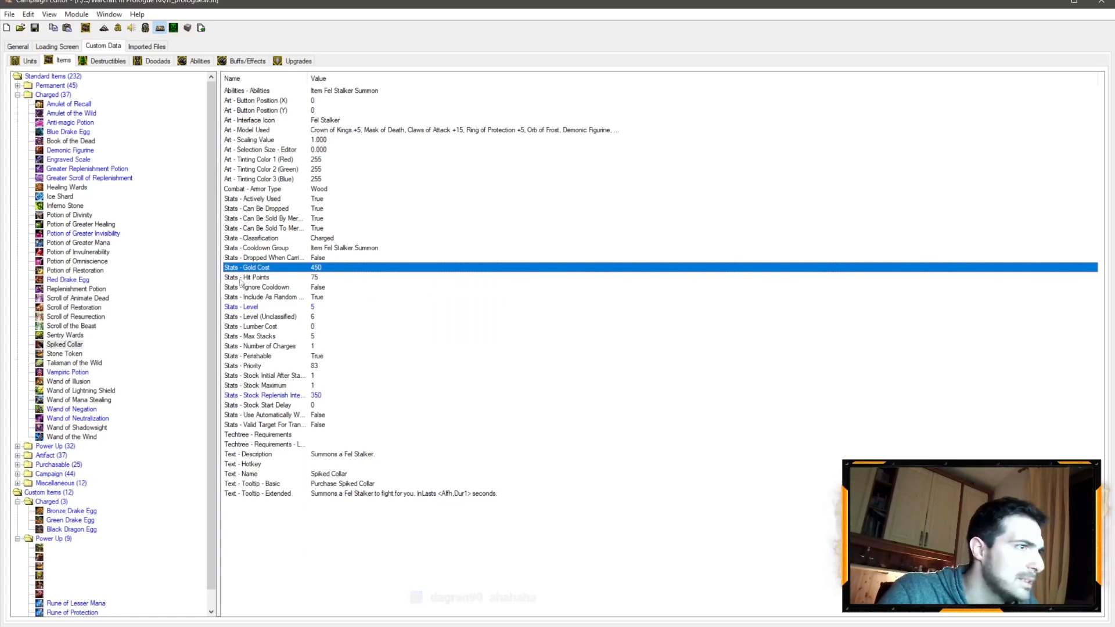
Compare with the Amulet of the Wild's gold cost and set the Spiked Collar's gold cost to 425
left_click(74, 114)
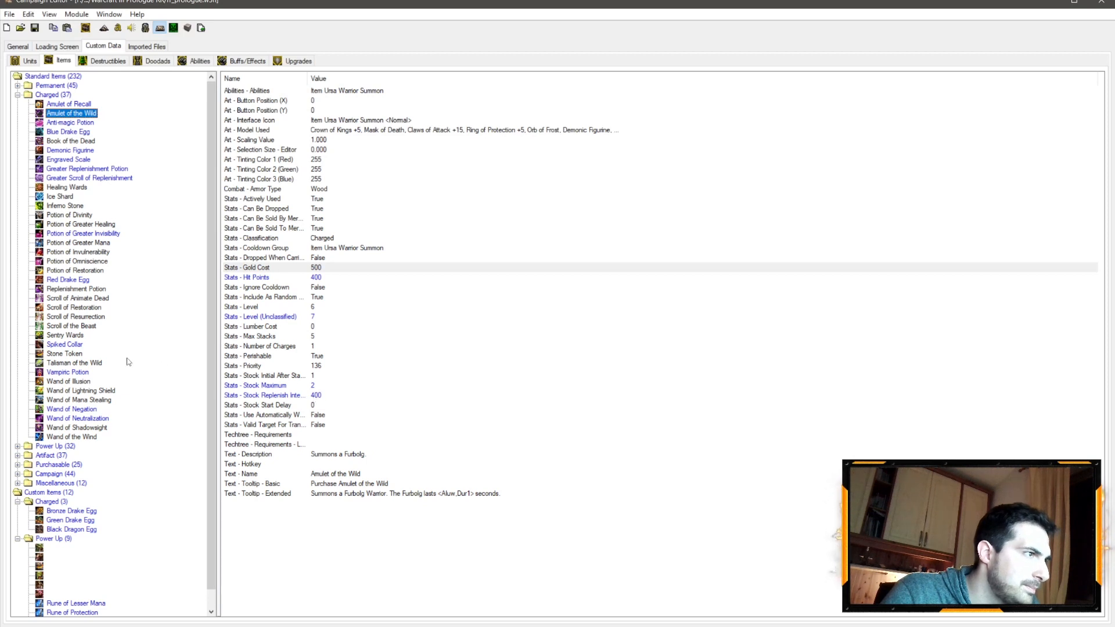
left_click(66, 345)
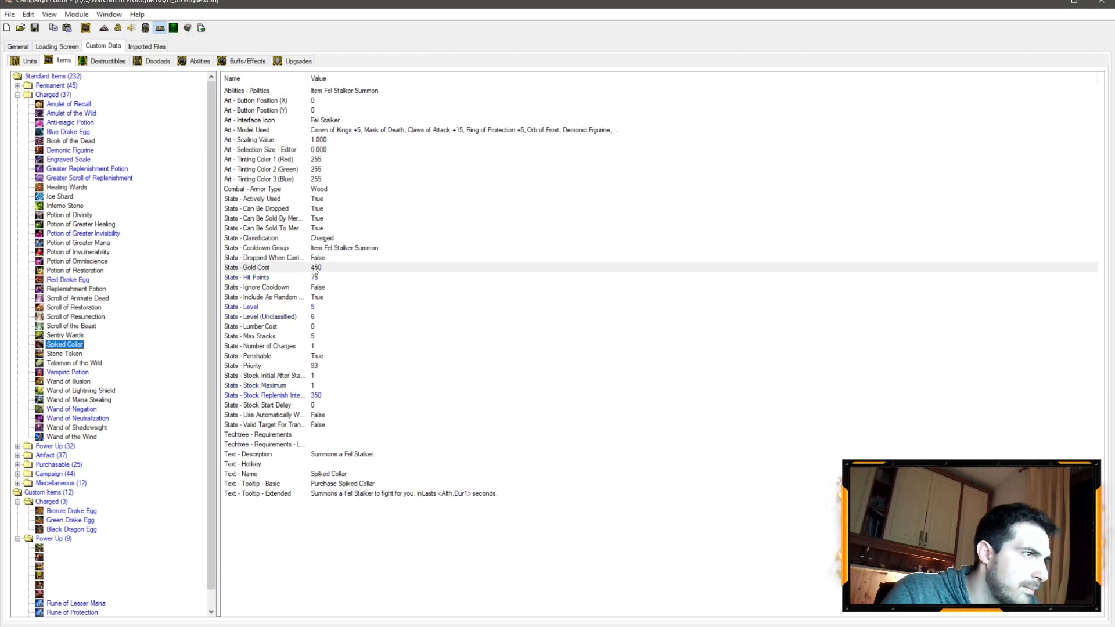
double_click(315, 268)
type("425")
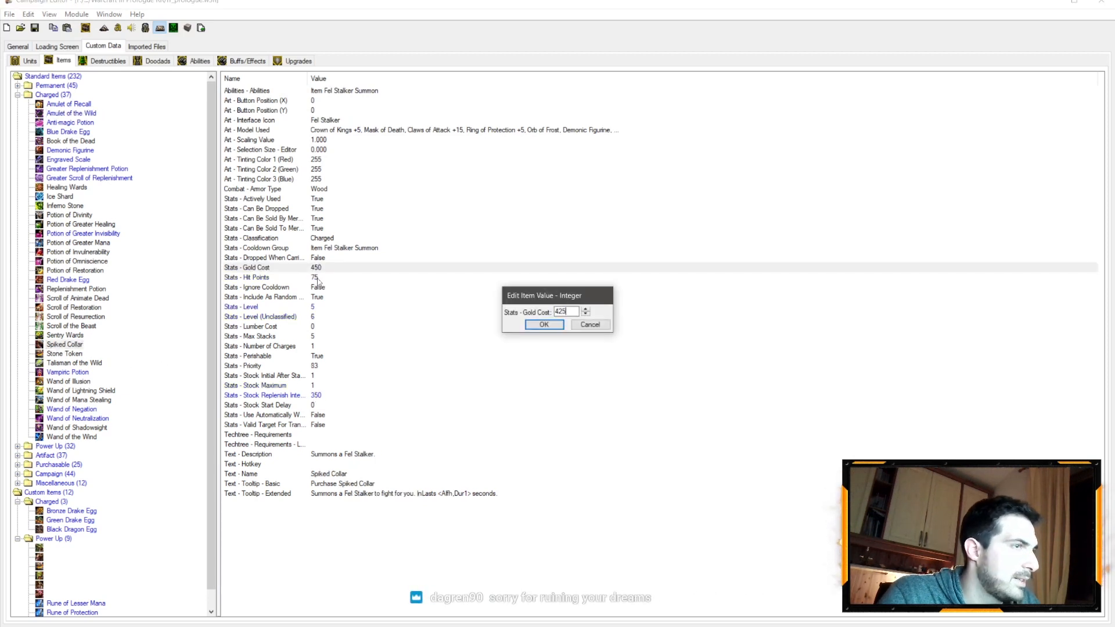
key("Return")
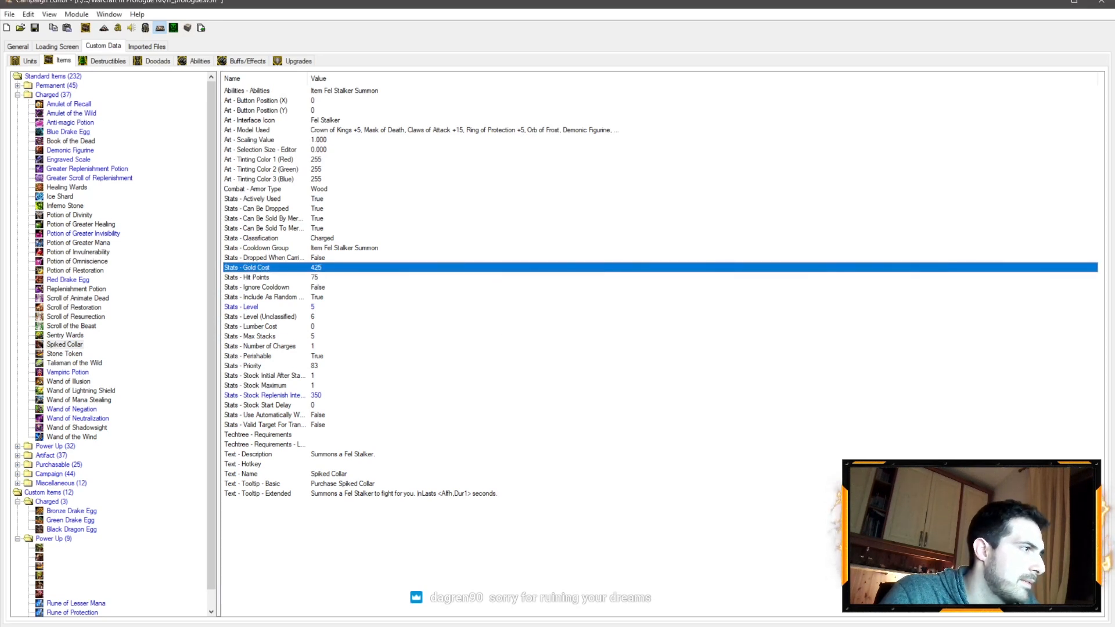
Compare with the Amulet of the Wild's hit points and set the Spiked Collar's hit points to 325
left_click(76, 113)
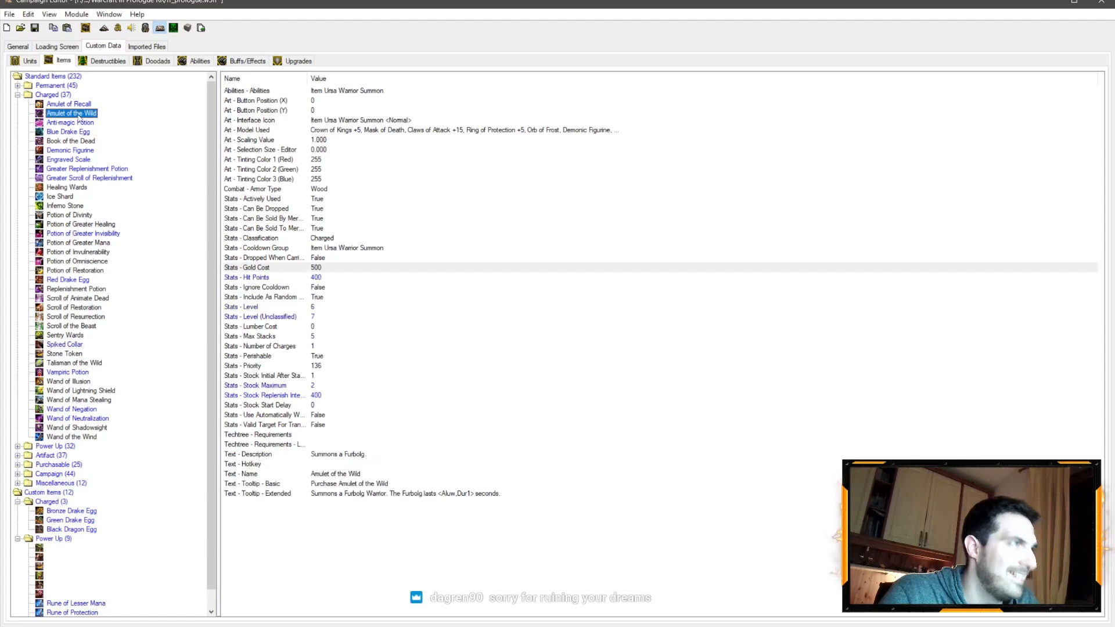
left_click(349, 277)
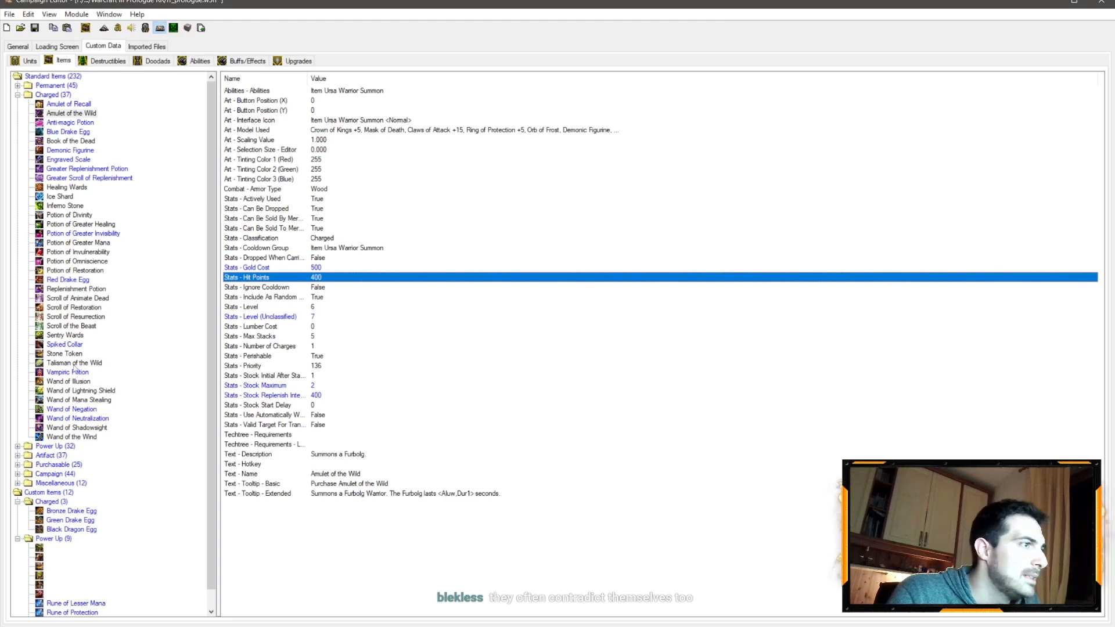
left_click(64, 344)
double_click(317, 278)
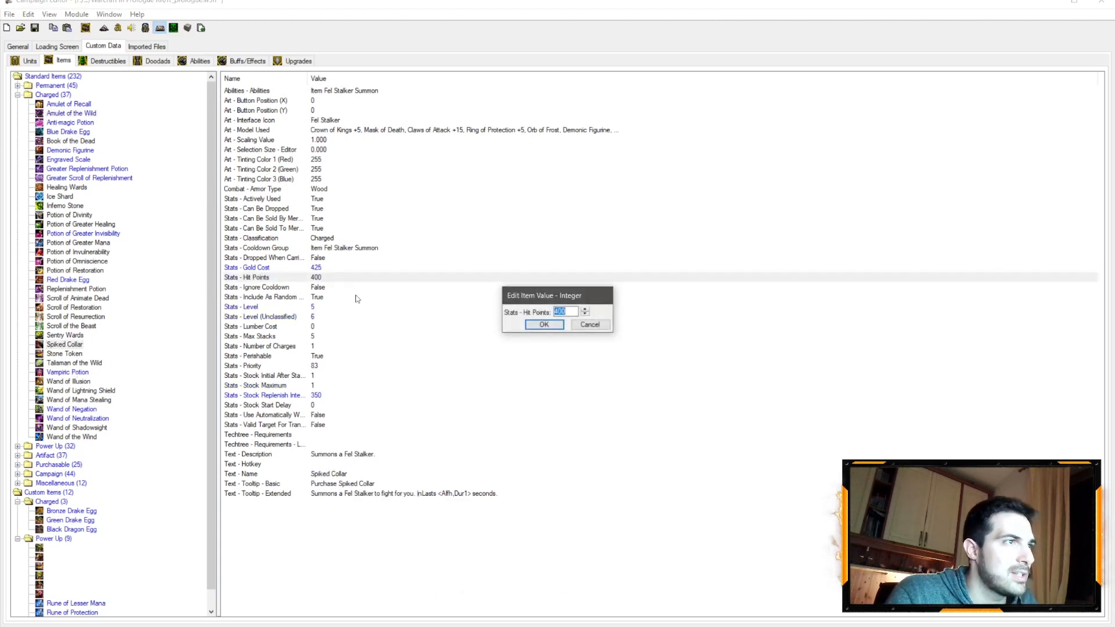
type("325")
key("Return")
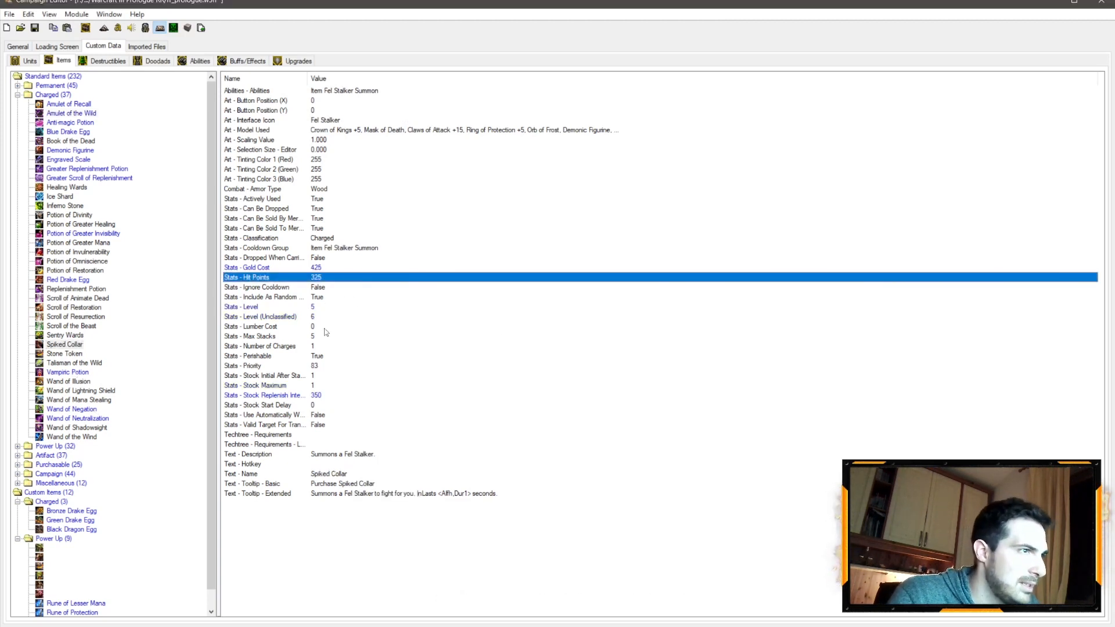
Set the Spiked Collar's stock maximum to 3
left_click(317, 386)
left_click(314, 377)
left_click(316, 386)
double_click(316, 386)
type("33")
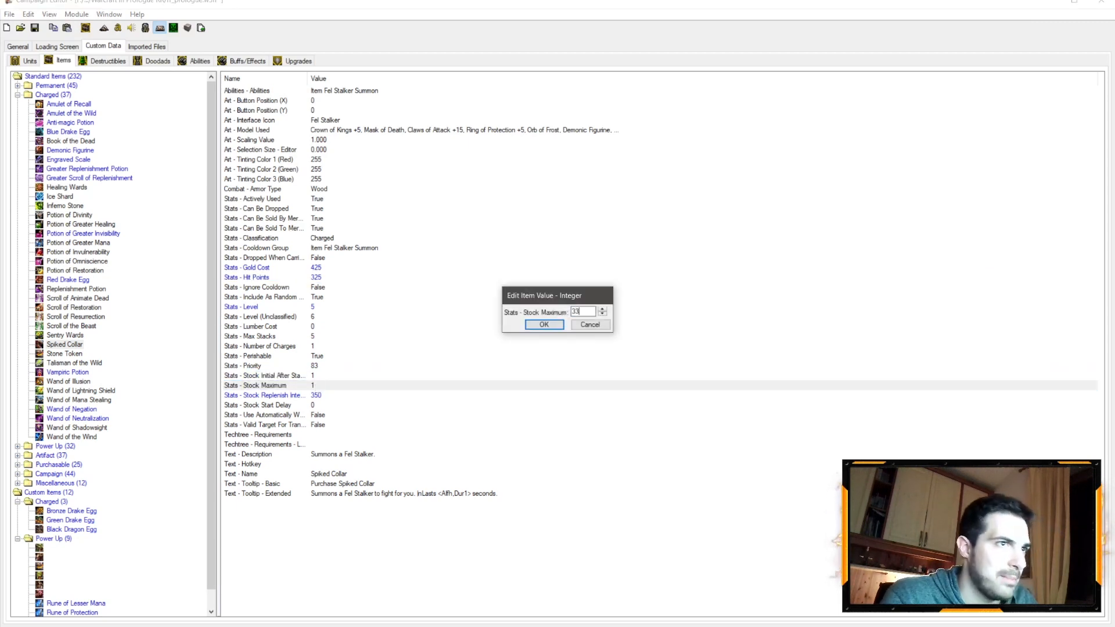
key("Return")
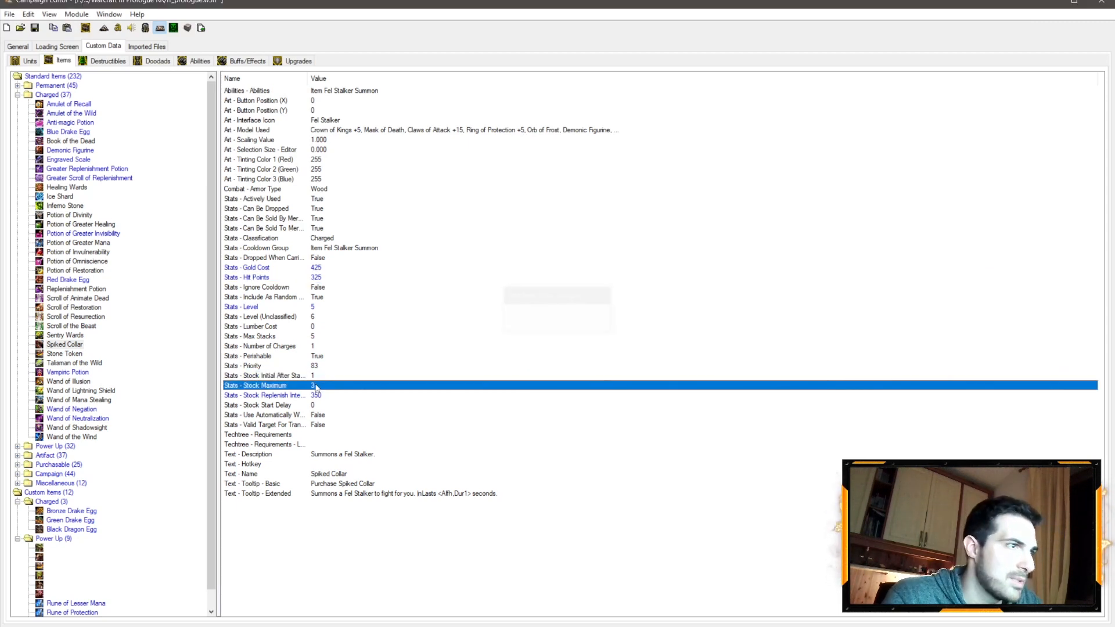
Check the Amulet of Recall's settings and set the Stone Token's gold cost to 425, matching the Spiked Collar
left_click(85, 106)
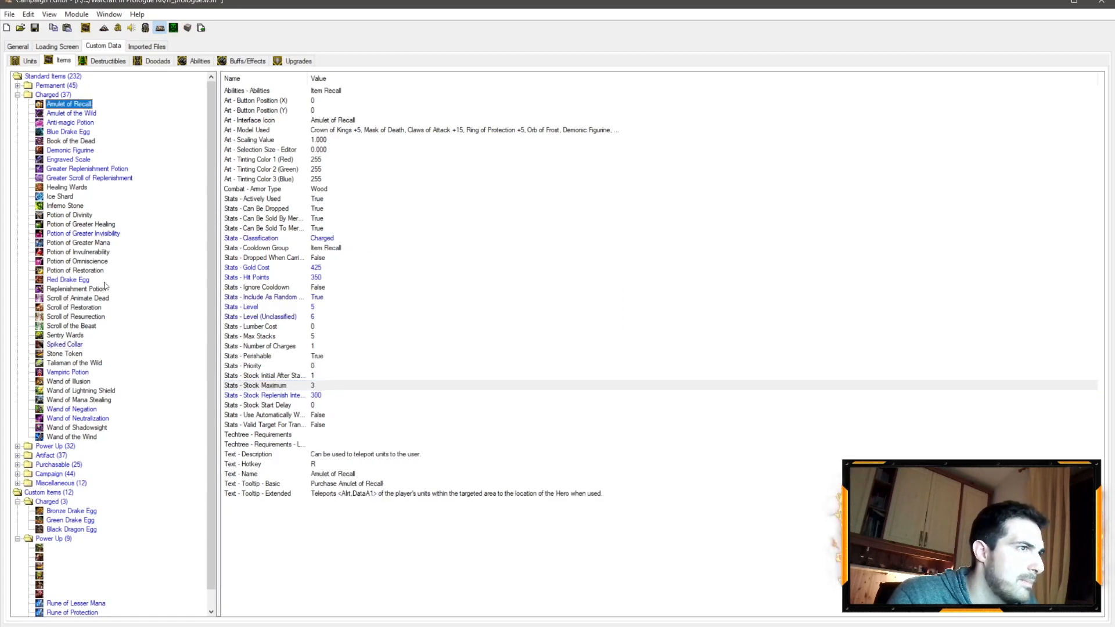
left_click(65, 345)
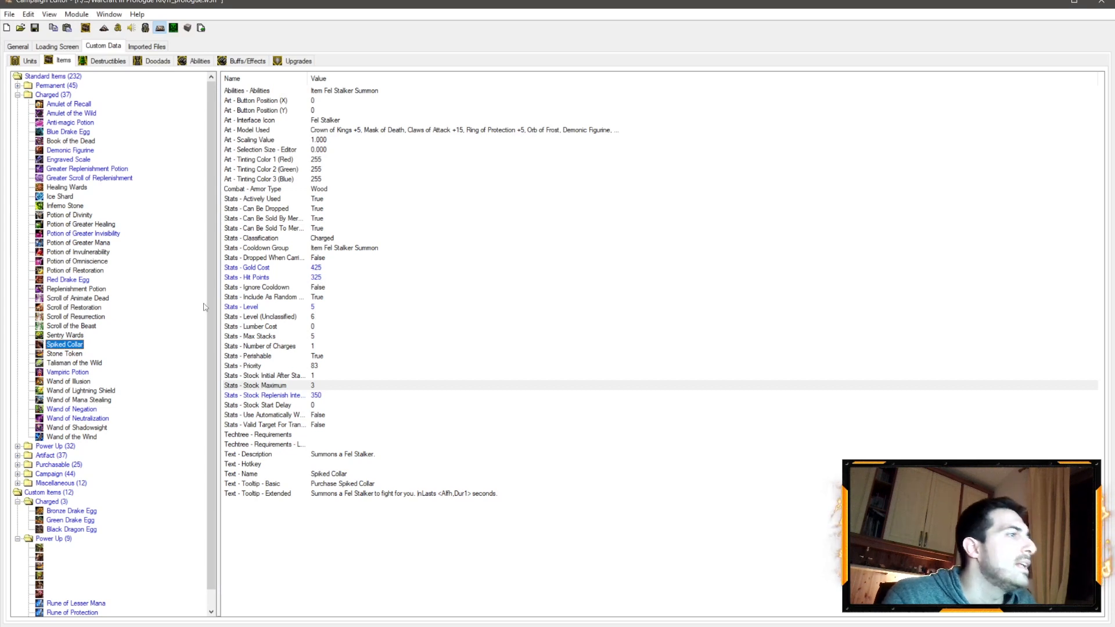
left_click(318, 269)
left_click(65, 354)
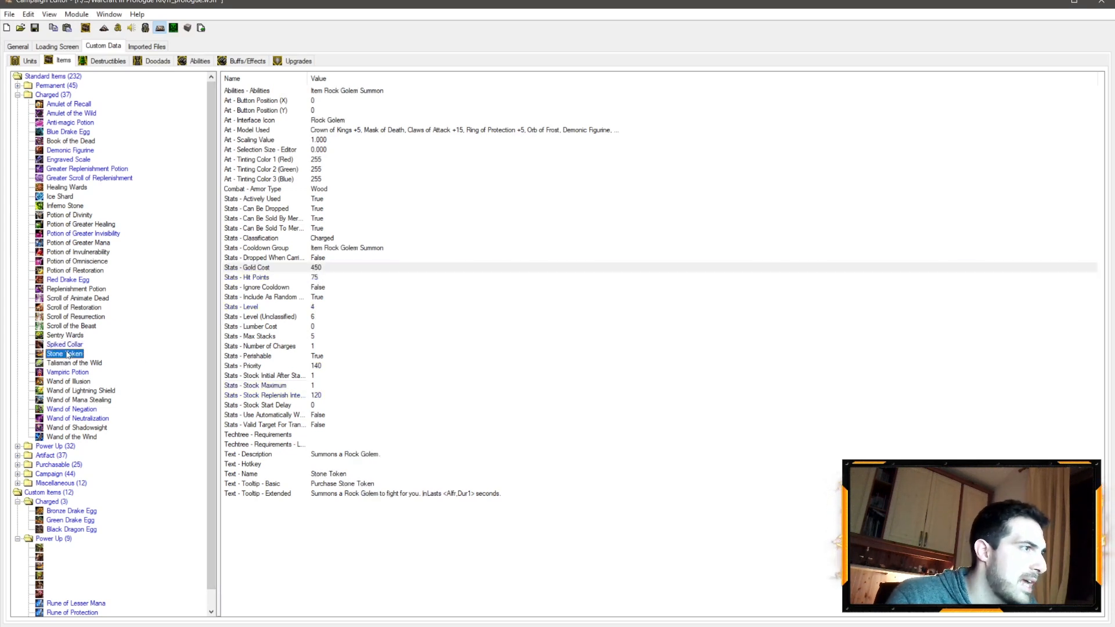
key("Tab")
Set the Stone Token's hit points to 325, matching the Spiked Collar
left_click(64, 344)
left_click(316, 278)
left_click(72, 354)
left_click(314, 278)
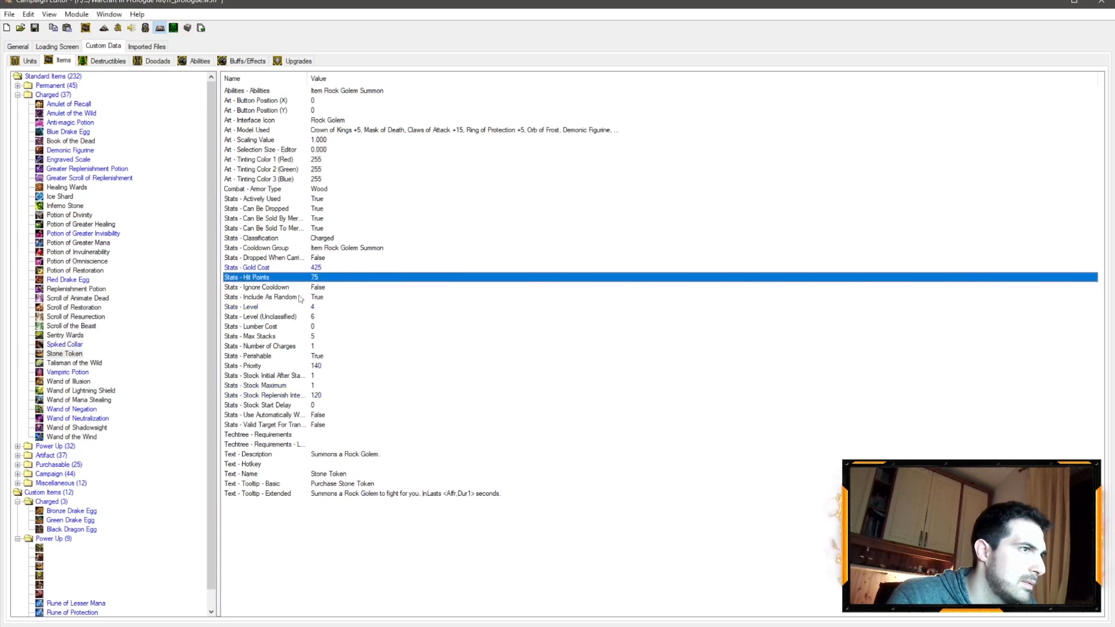
left_click(70, 355)
Set the Stone Token's level to 5, matching the Spiked Collar
left_click(66, 345)
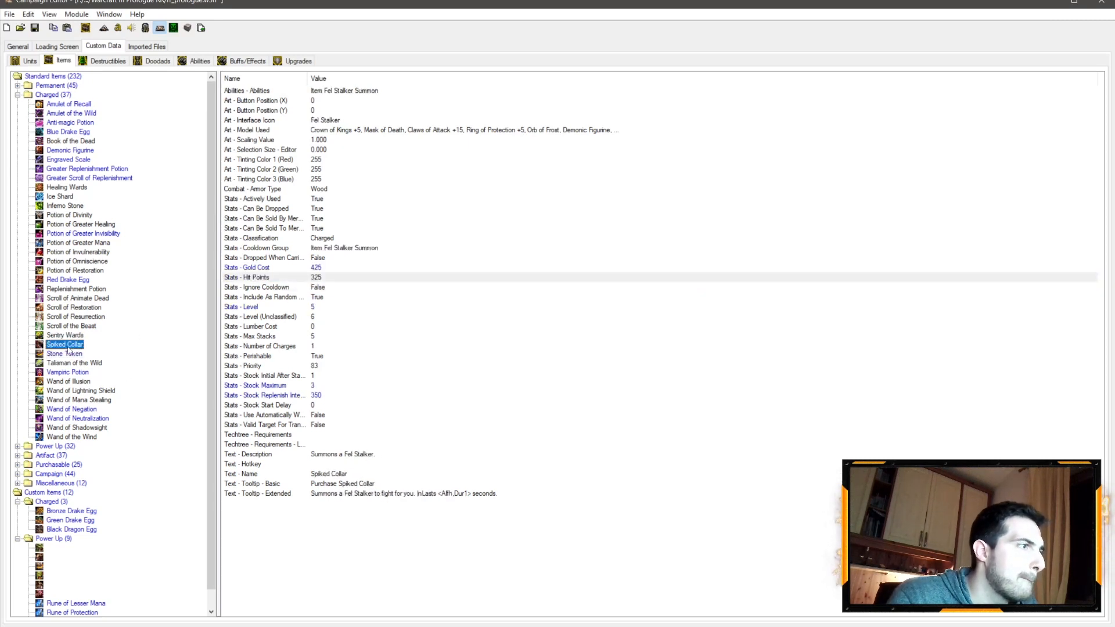
left_click(311, 308)
left_click(77, 356)
left_click(316, 309)
type("5")
key("Return")
Set the Stone Token's stock replenish interval to 350, matching the Spiked Collar
left_click(76, 345)
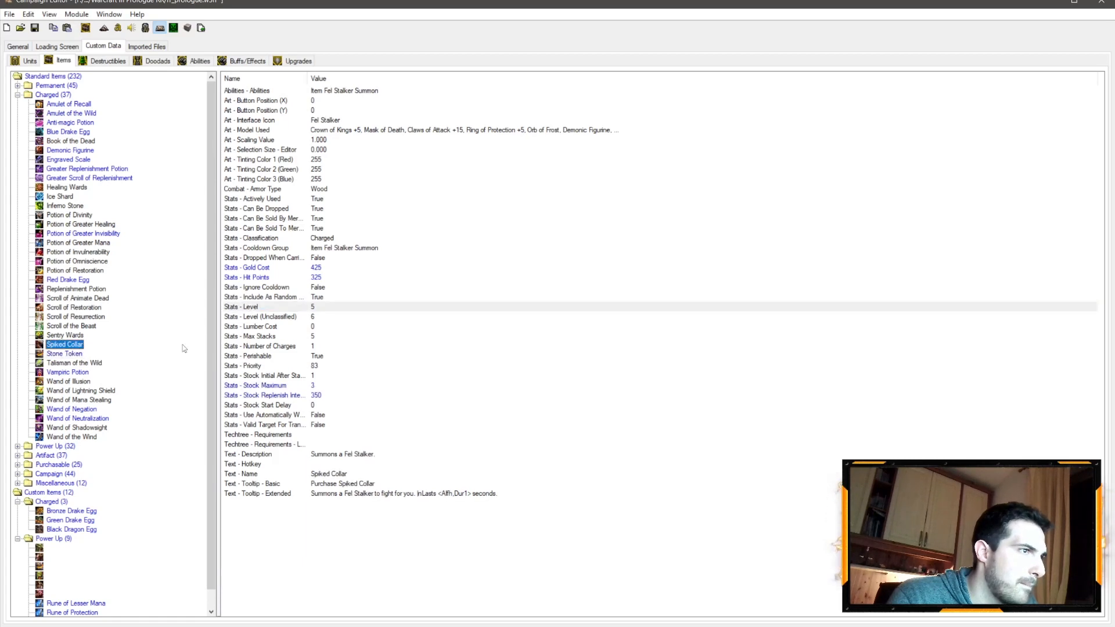
left_click(312, 393)
left_click(74, 354)
left_click(316, 396)
type("350")
key("Return")
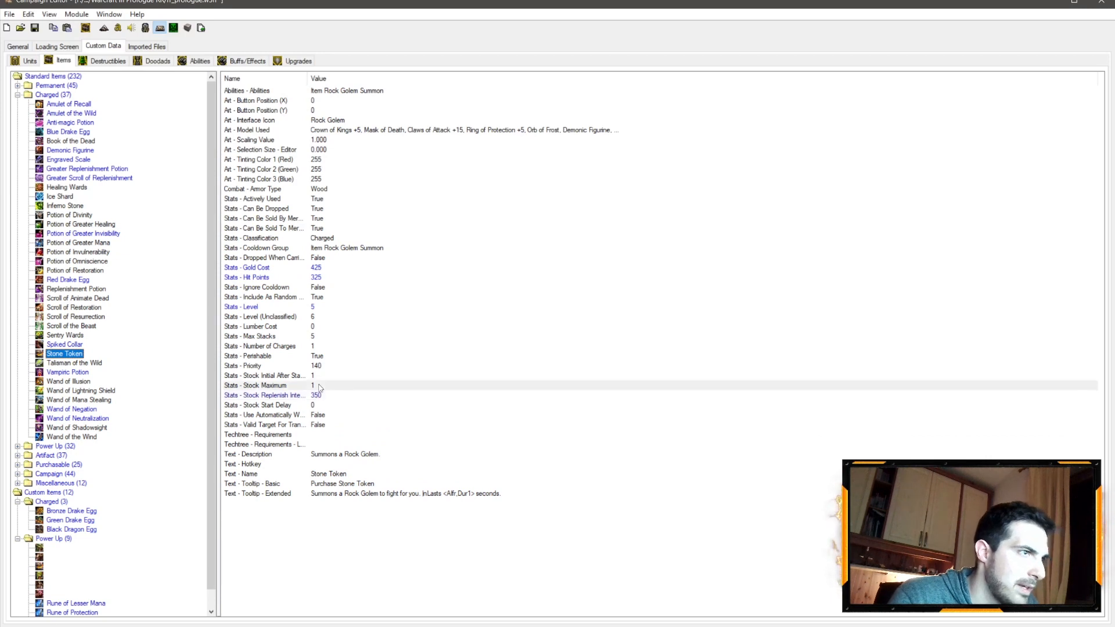
Set the Stone Token's stock maximum to 3
double_click(319, 388)
type("3")
key("Return")
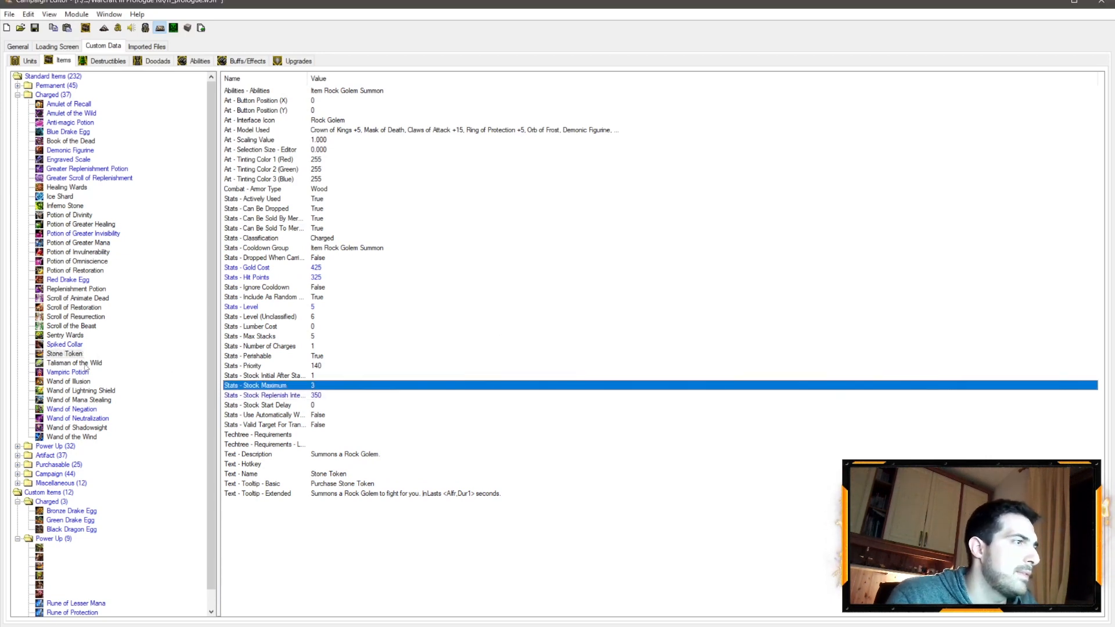
Set the Talisman of the Wild's gold cost to 425 and hit points to 325, copying the Spiked Collar's values
left_click(93, 344)
left_click(317, 269)
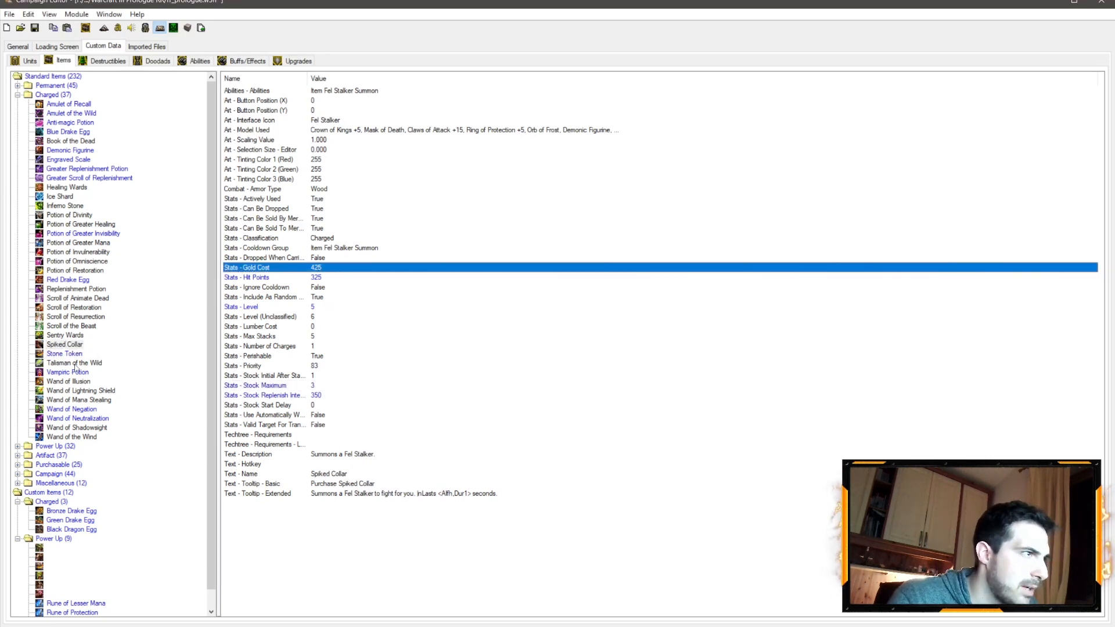
left_click(75, 364)
left_click(320, 269)
left_click(74, 346)
left_click(314, 277)
left_click(91, 364)
left_click(314, 278)
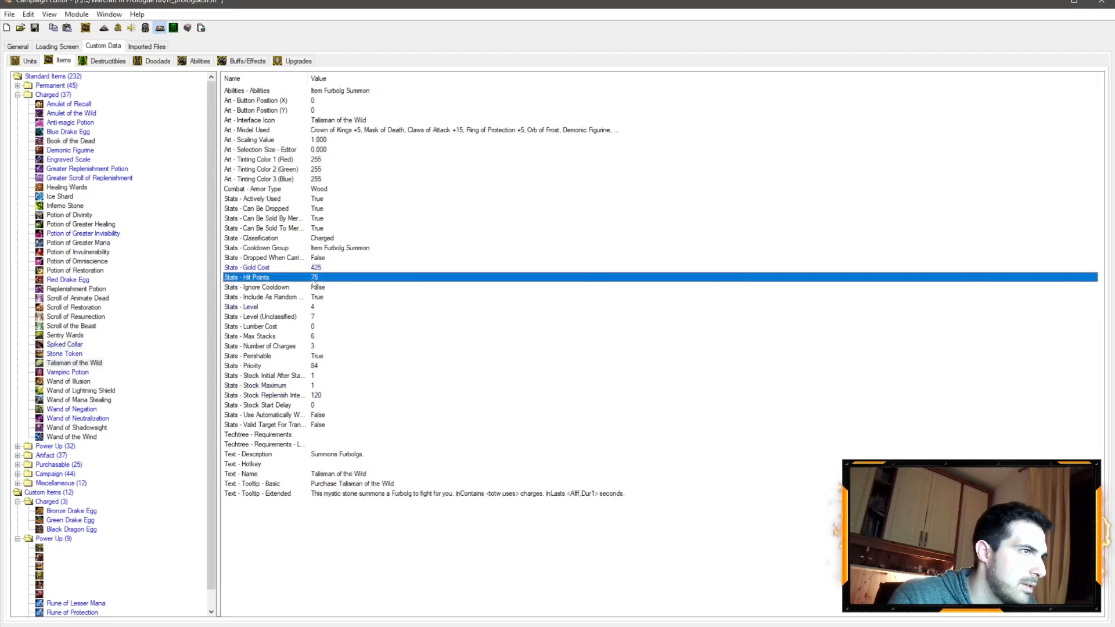
Copy the Spiked Collar's stock replenish interval of 350 and stock maximum of 3 to the Talisman of the Wild
left_click(75, 345)
left_click(324, 395)
left_click(74, 364)
left_click(79, 345)
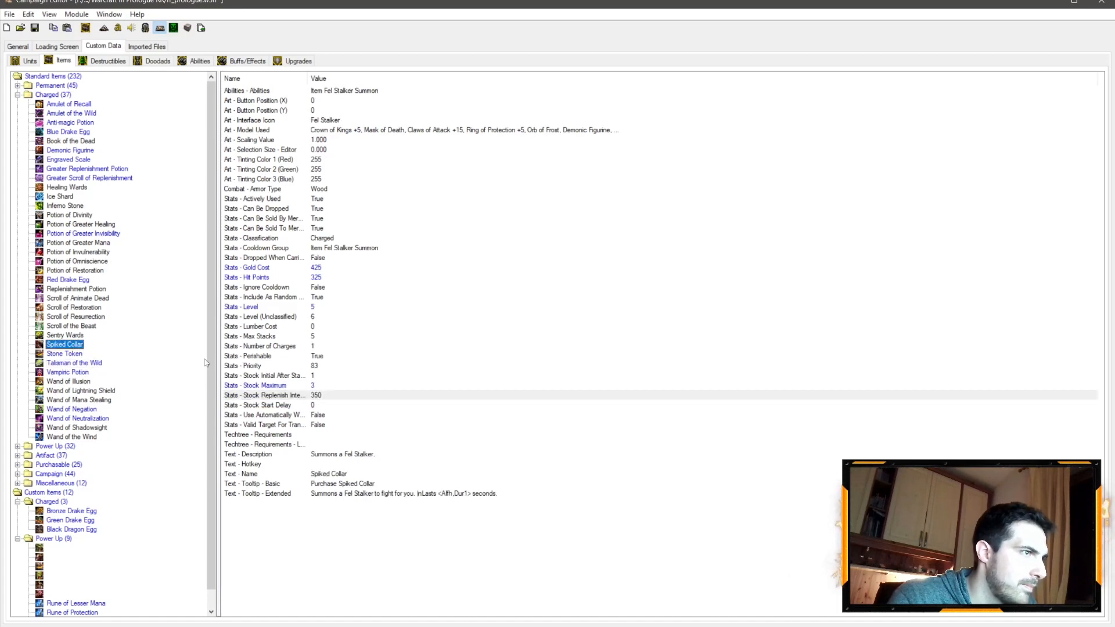
left_click(311, 385)
left_click(82, 364)
left_click(314, 386)
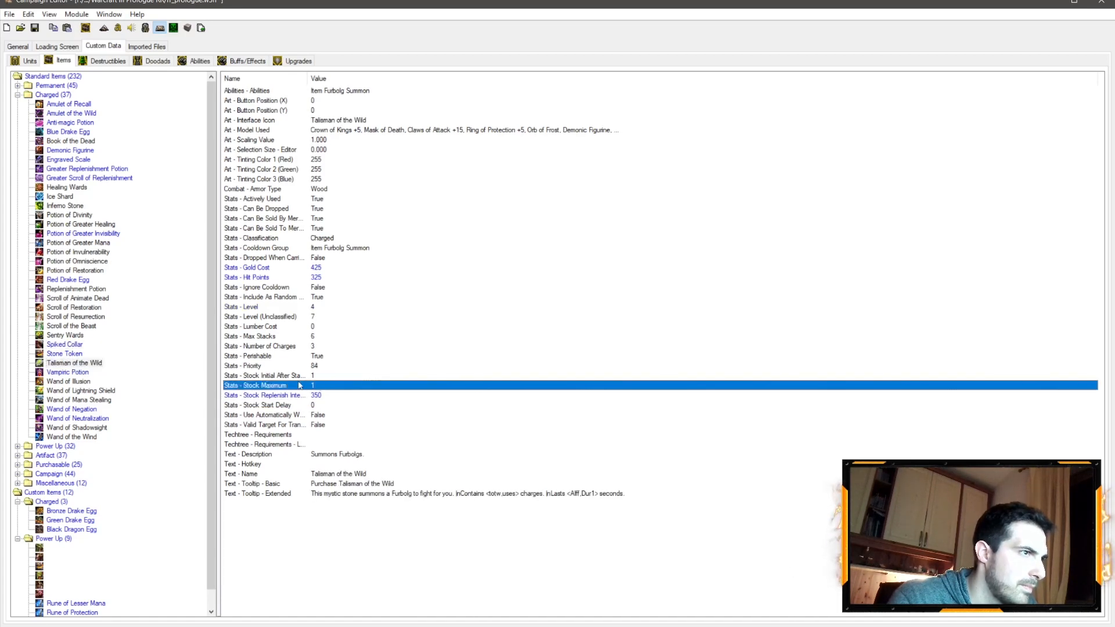
Set the Talisman of the Wild's level to 5, matching the Spiked Collar, and its unclassified level to 6
left_click(76, 345)
left_click(305, 308)
left_click(74, 363)
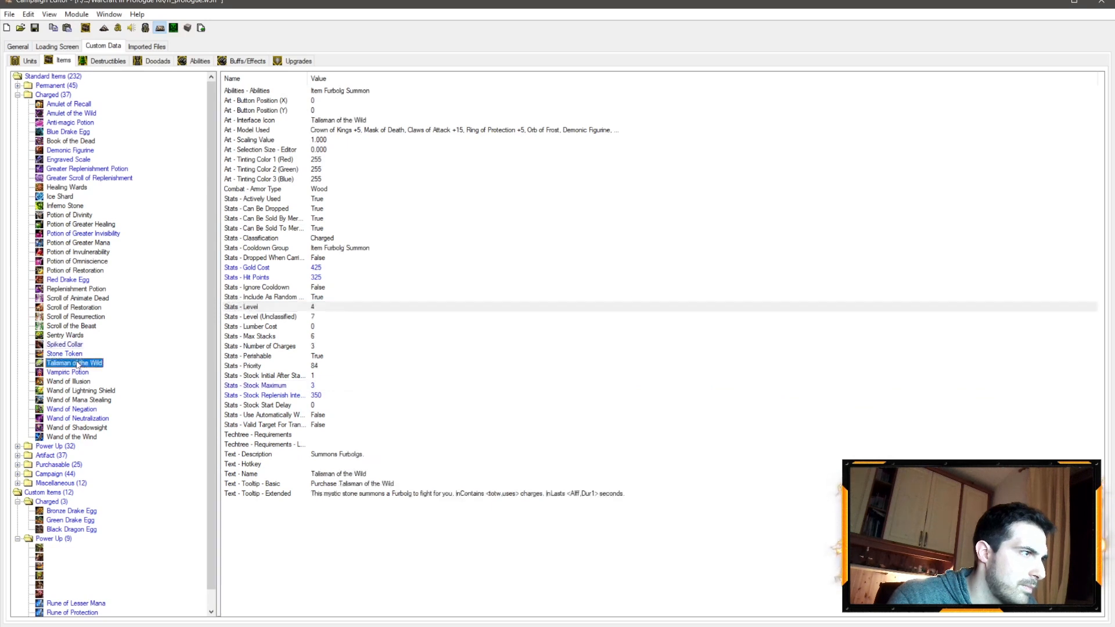
double_click(314, 316)
type("6")
key("Return")
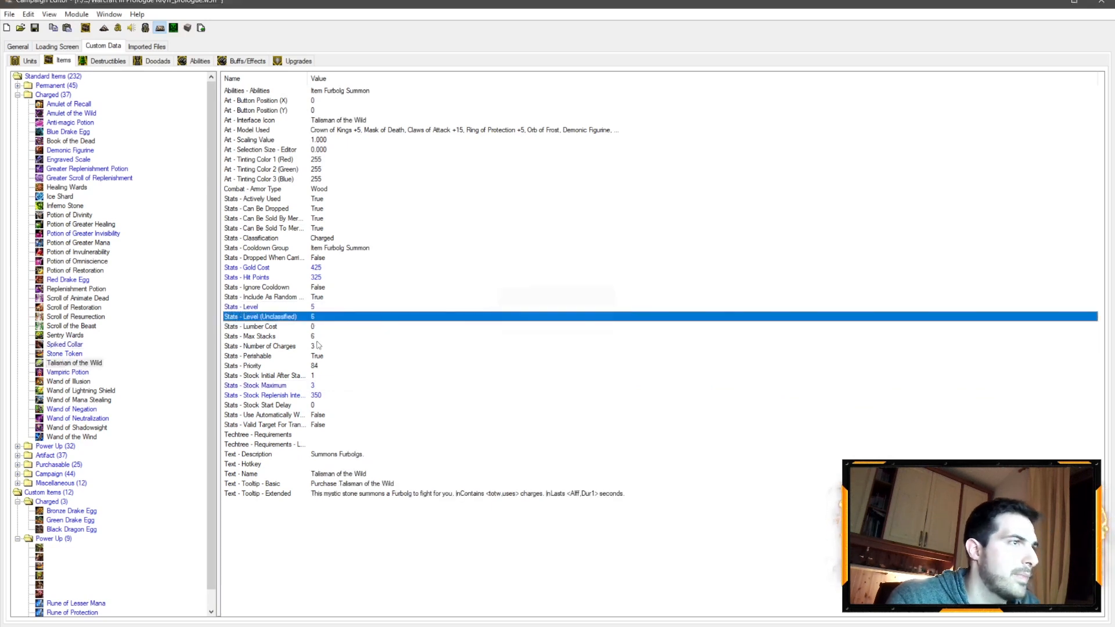
left_click(319, 295)
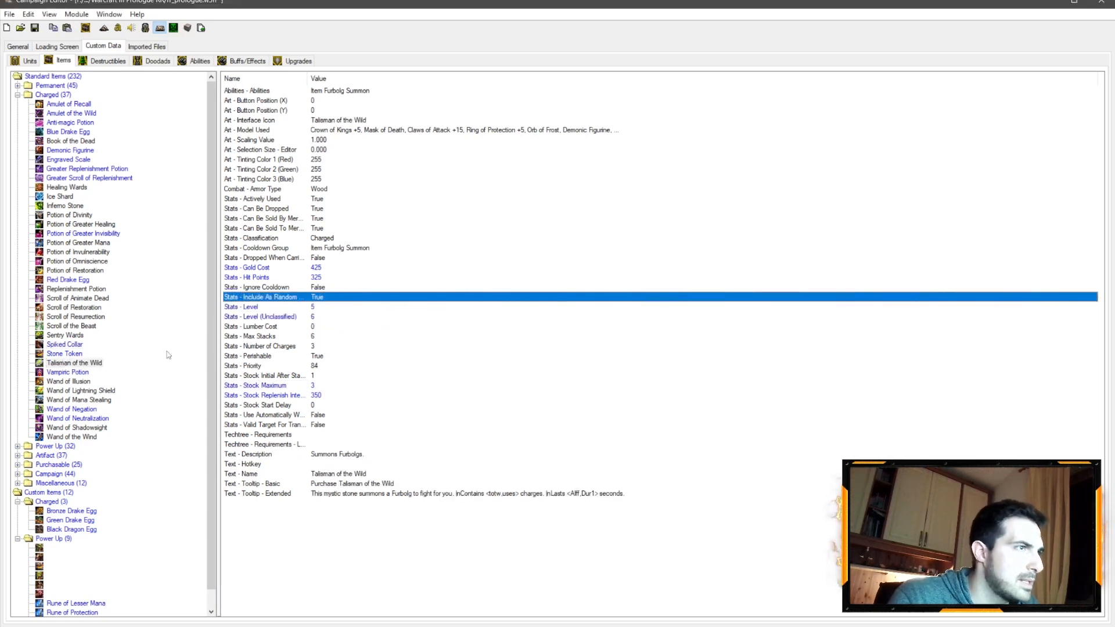
Review the stats of the Spiked Collar, Red Drake Egg, Potion of Greater Invisibility and the wands among the charged items
left_click(76, 345)
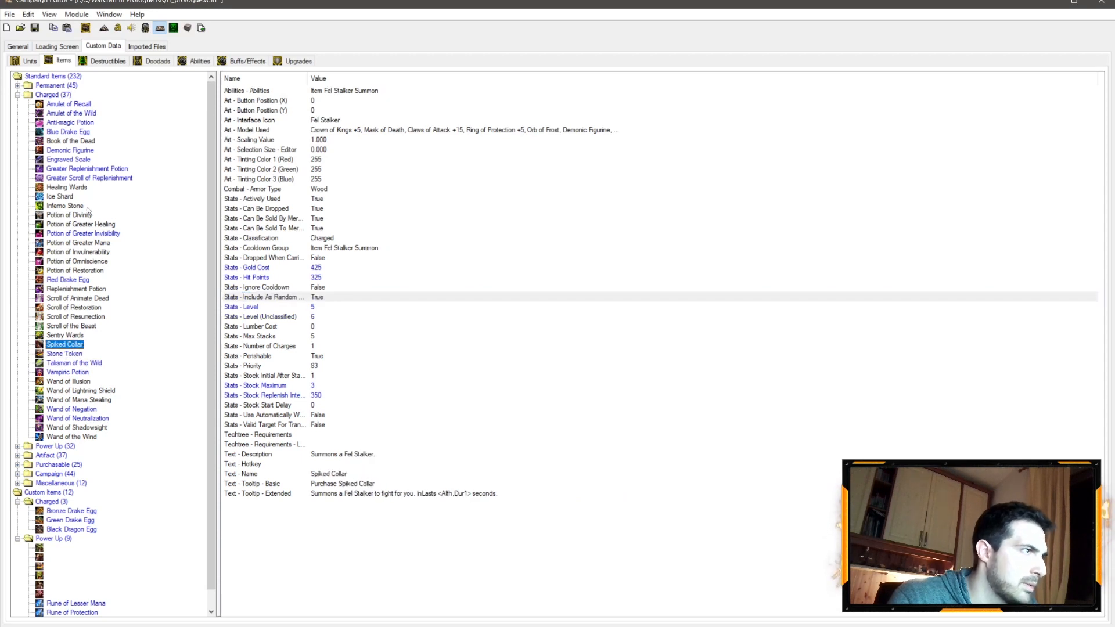
left_click(74, 280)
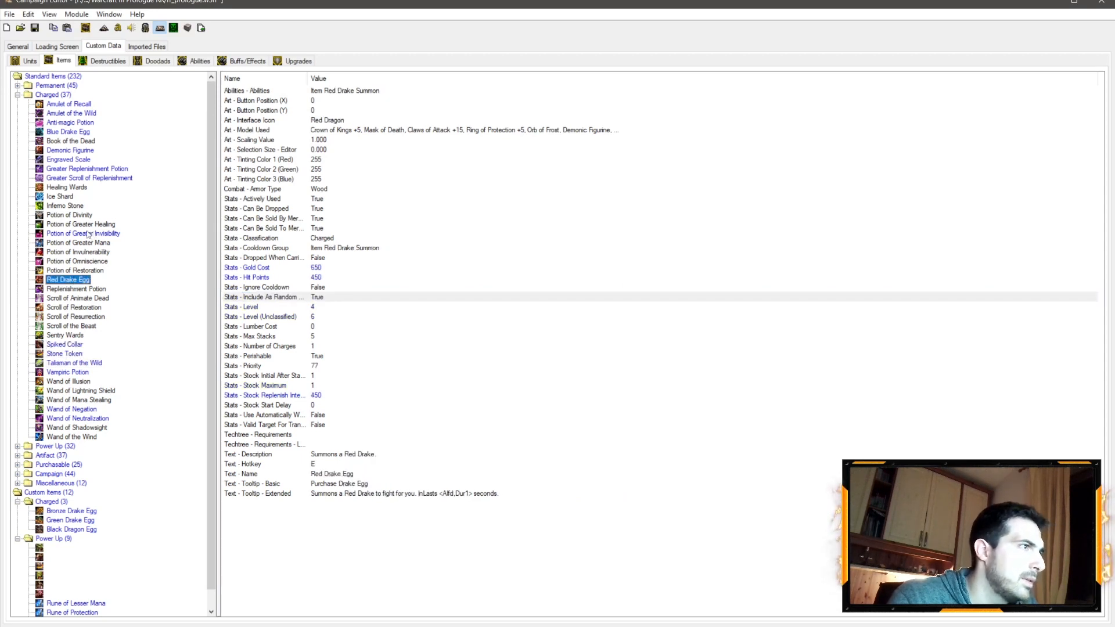
left_click(88, 234)
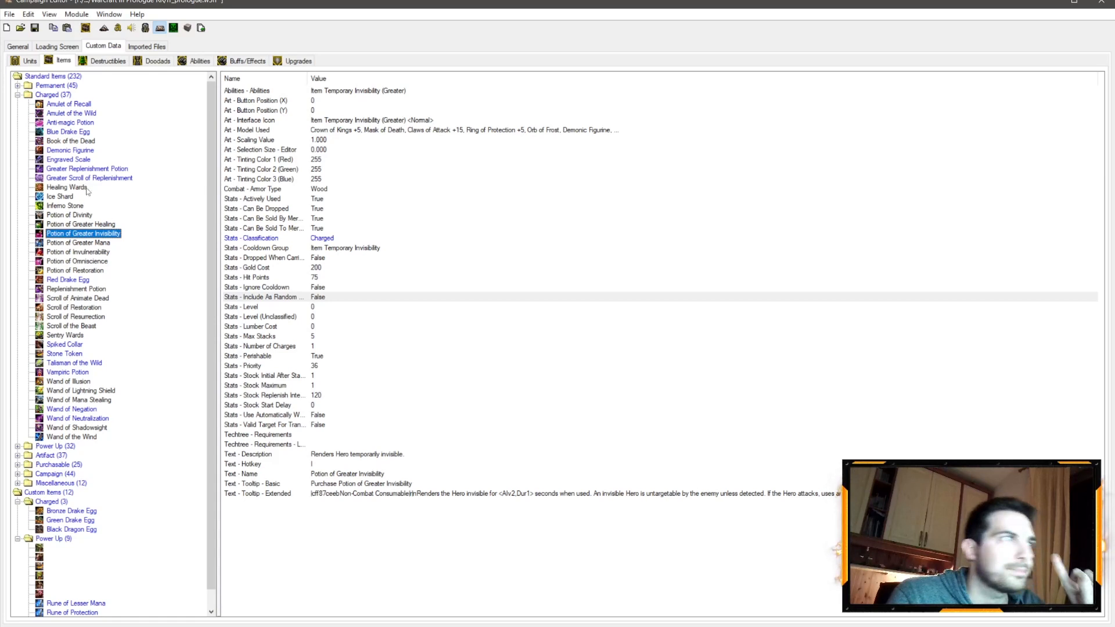
left_click(87, 382)
key("Down")
key("Down")
key("Down")
key("Down")
key("Down")
key("Down")
left_click(95, 412)
left_click(91, 430)
left_click(91, 434)
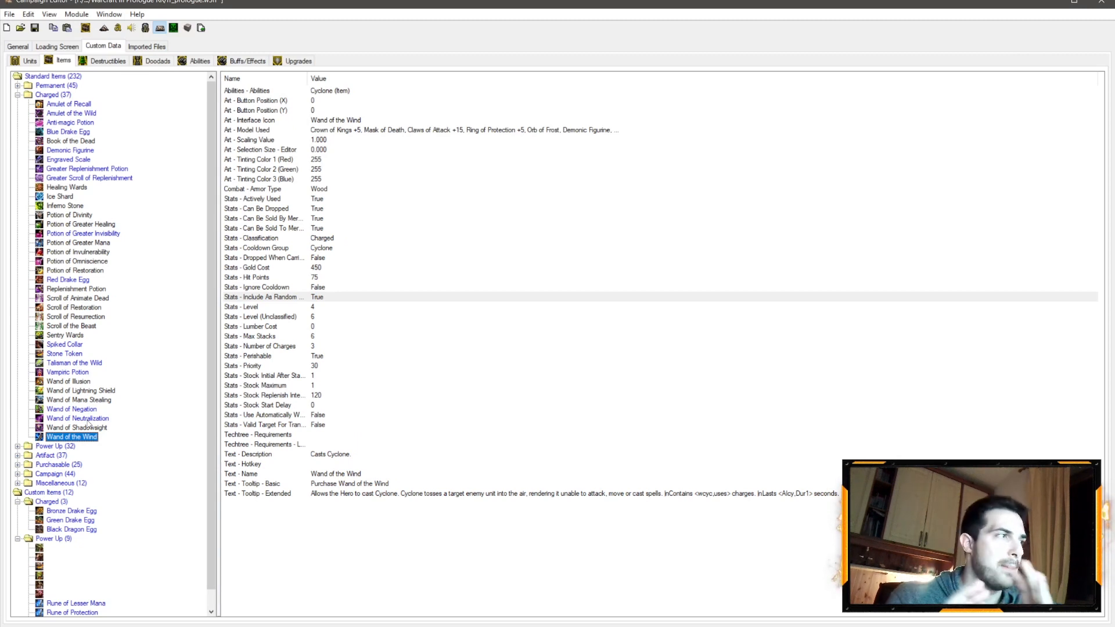
Set the Sentry Wards item's level to 1 and its unclassified level to 2
left_click(77, 335)
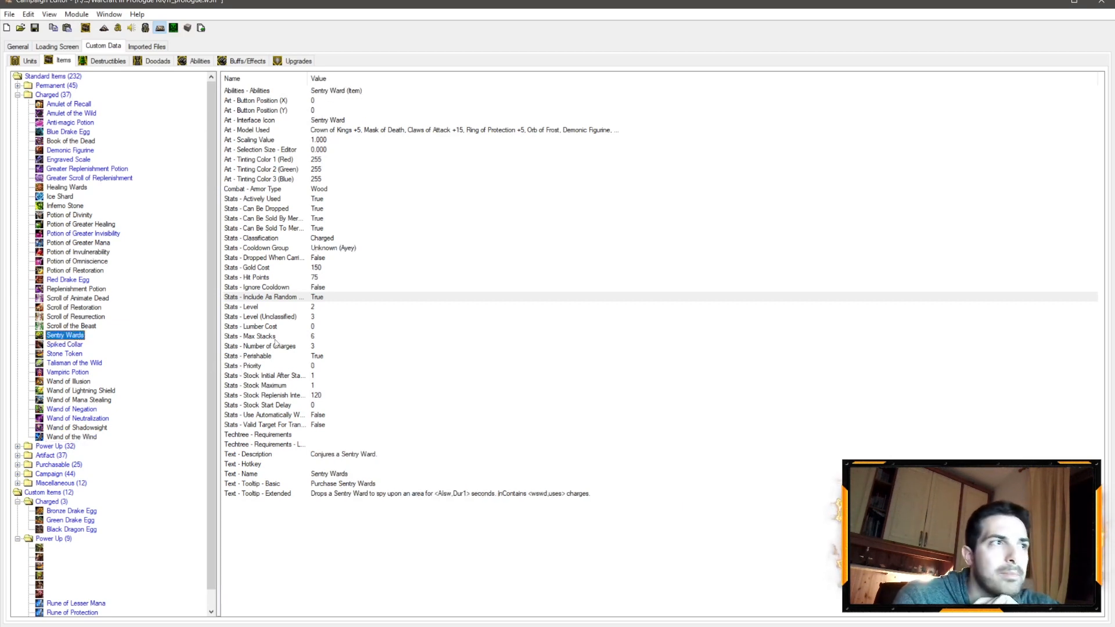
left_click(318, 308)
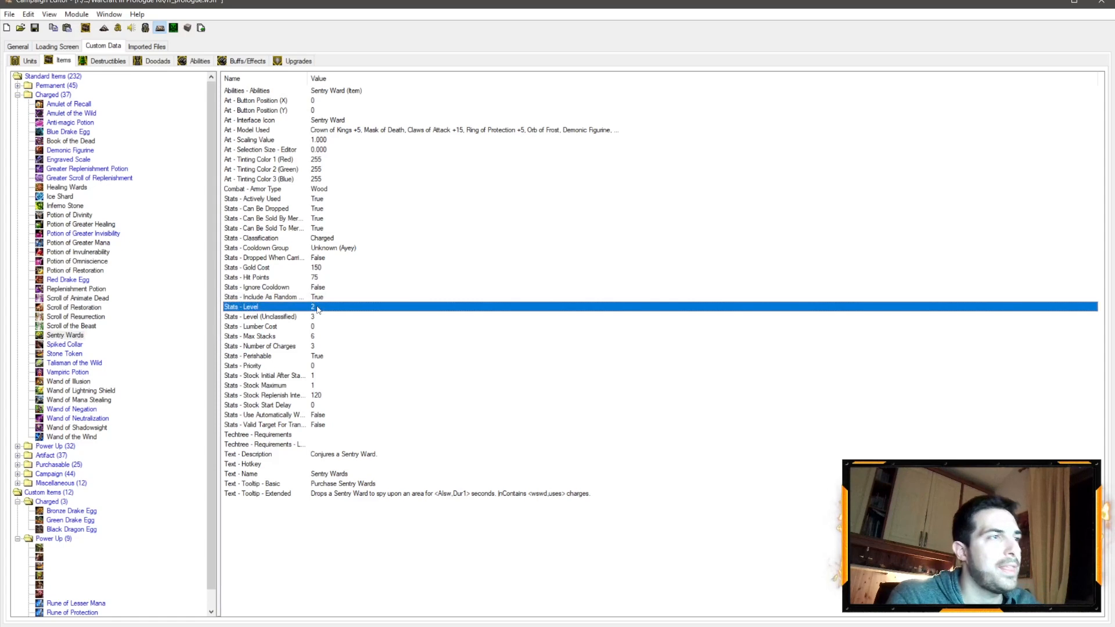
double_click(318, 308)
type("1")
key("Return")
double_click(320, 317)
type("2")
key("Return")
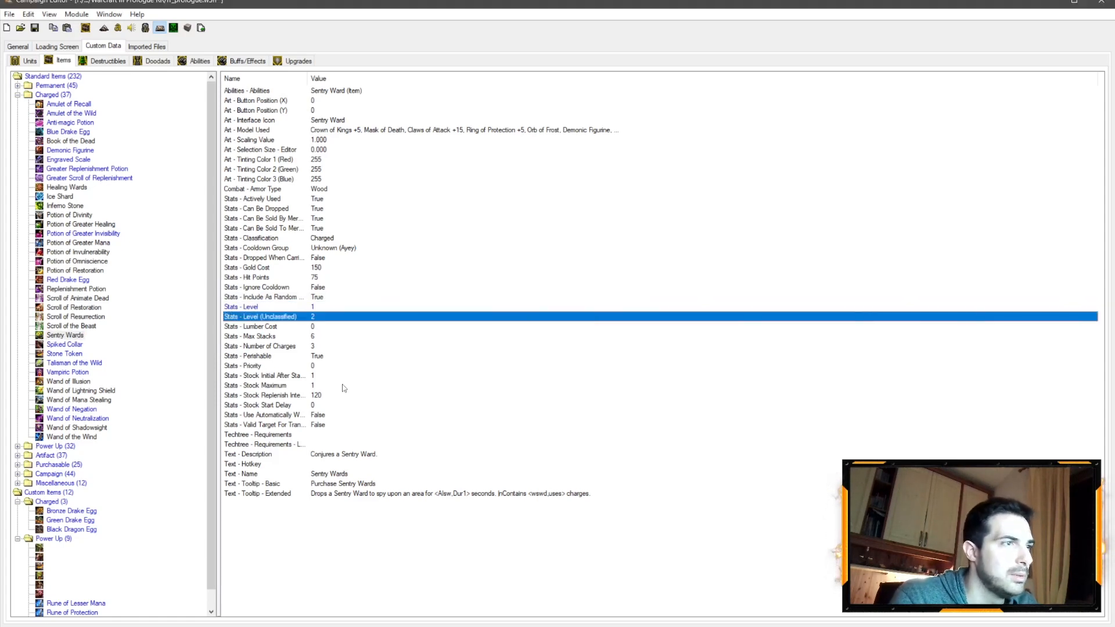
Set the Sentry Wards' stock values: replenish interval 80, maximum 5 and initial stock after start delay 2
double_click(322, 395)
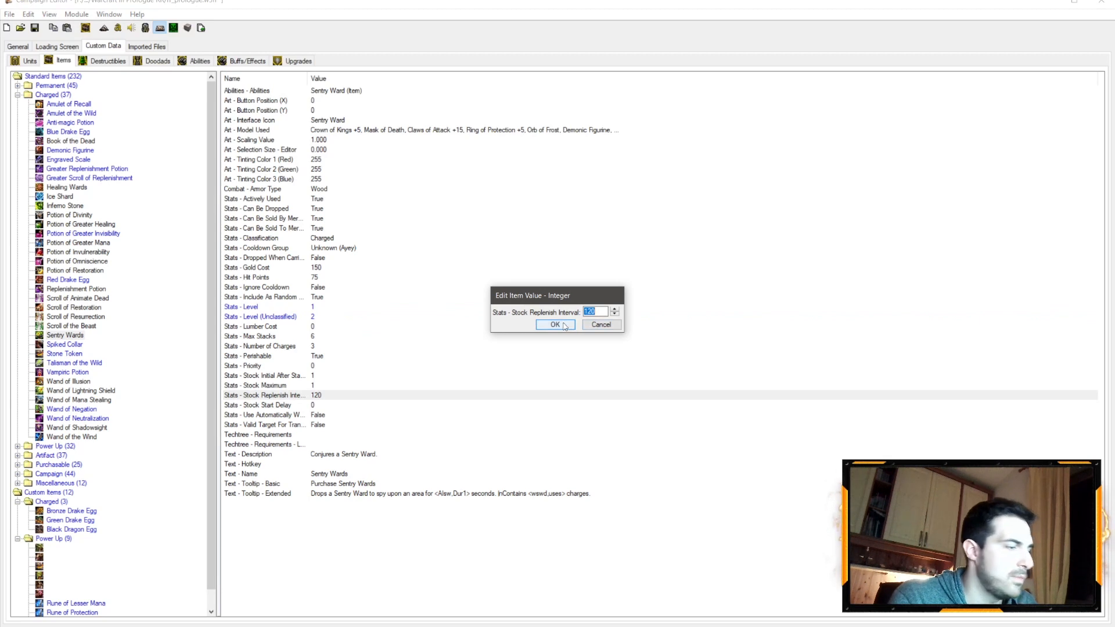
type("80")
left_click(562, 327)
double_click(314, 386)
type("5")
key("Return")
double_click(309, 375)
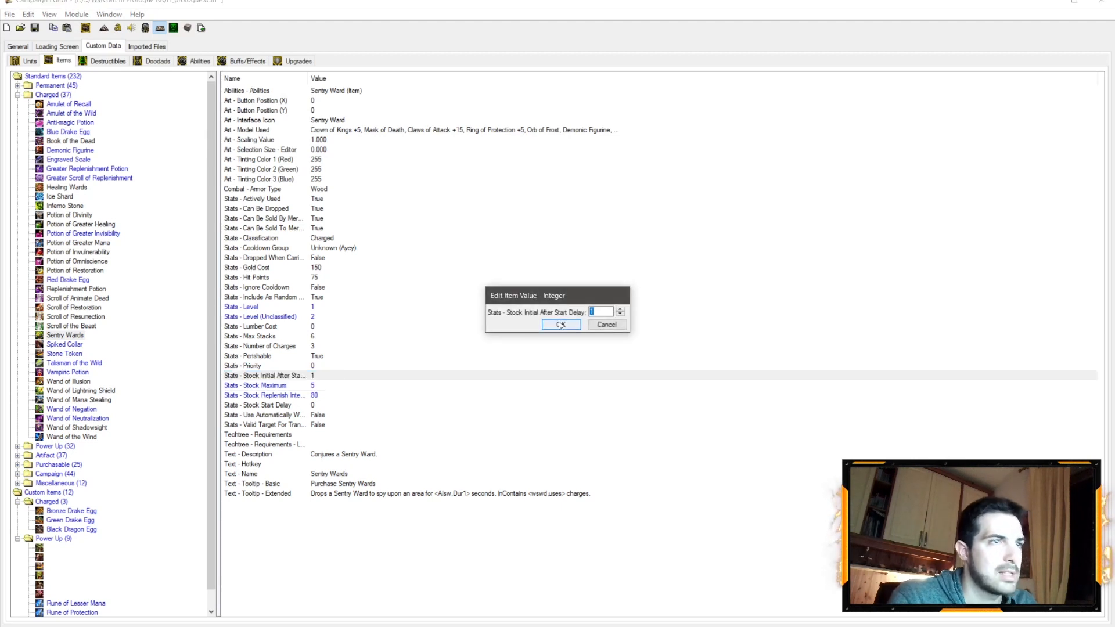
type("2")
key("Return")
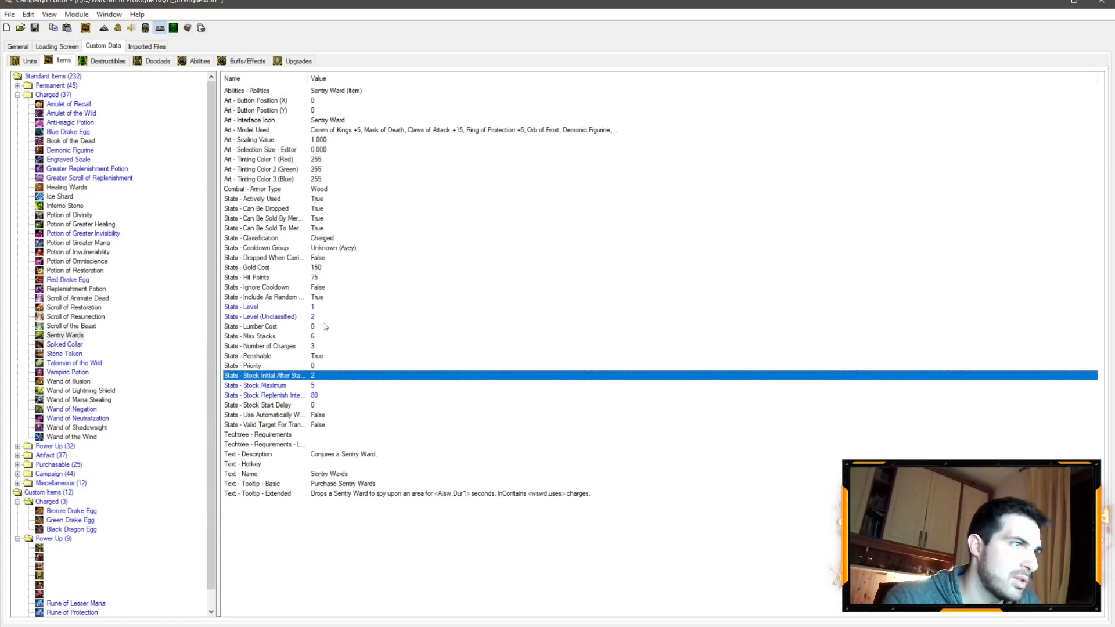
Set the Sentry Wards' gold cost to 100 and keep their hit points as they are
double_click(324, 268)
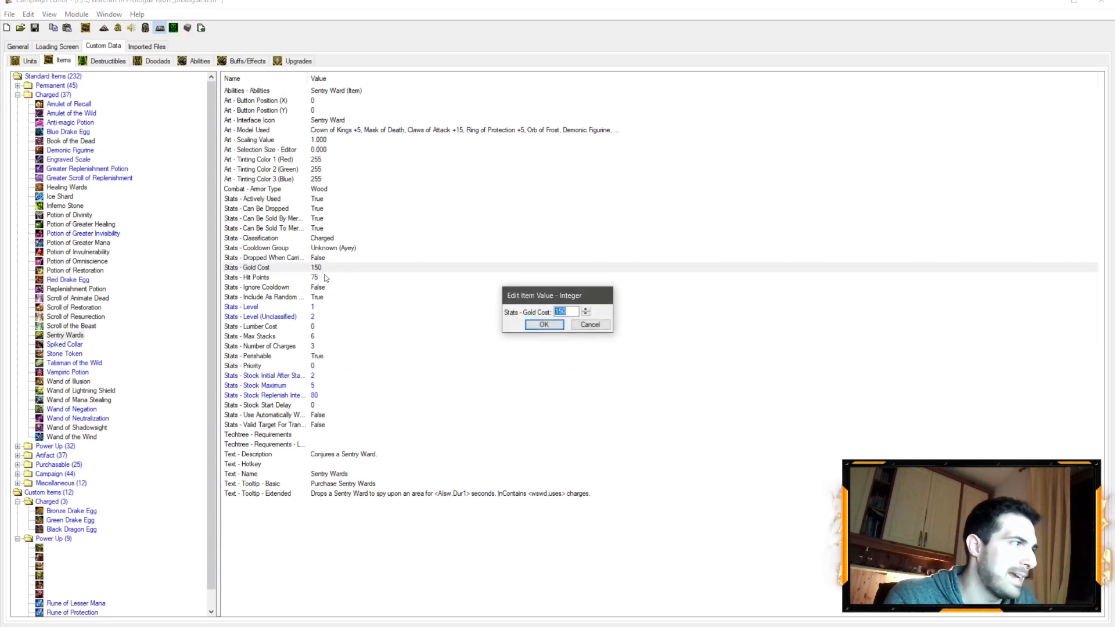
type("1")
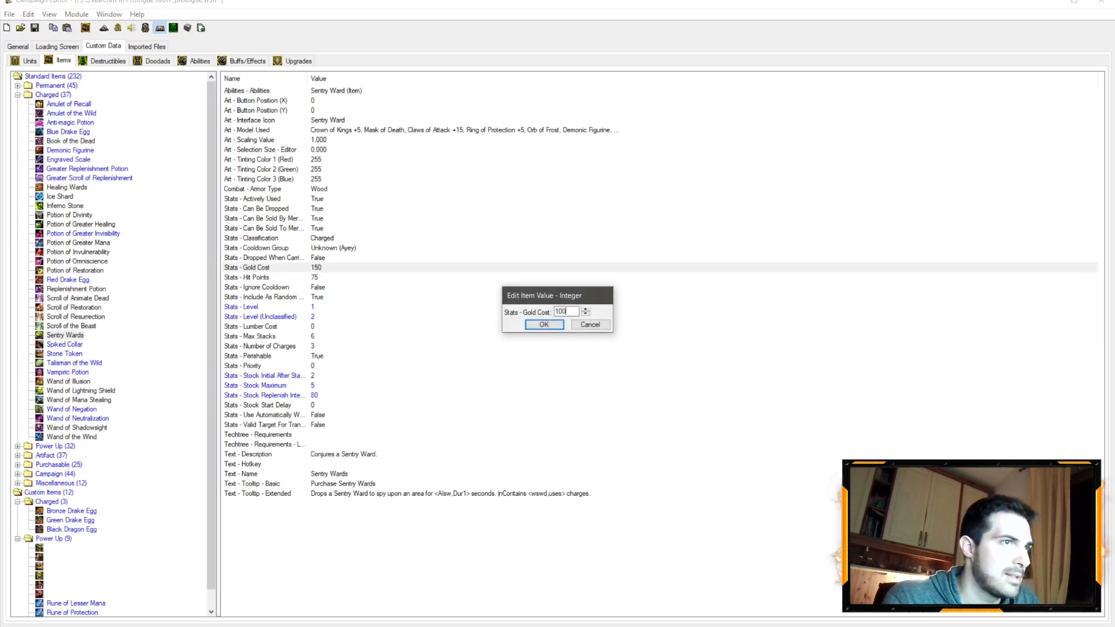
key("Return")
double_click(315, 278)
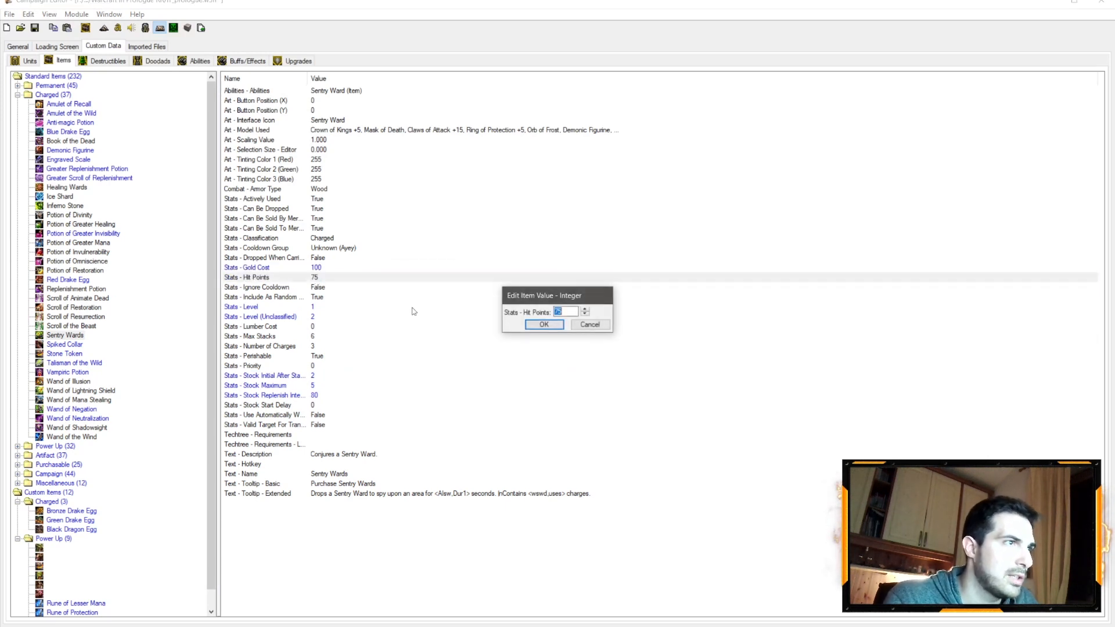
left_click(539, 323)
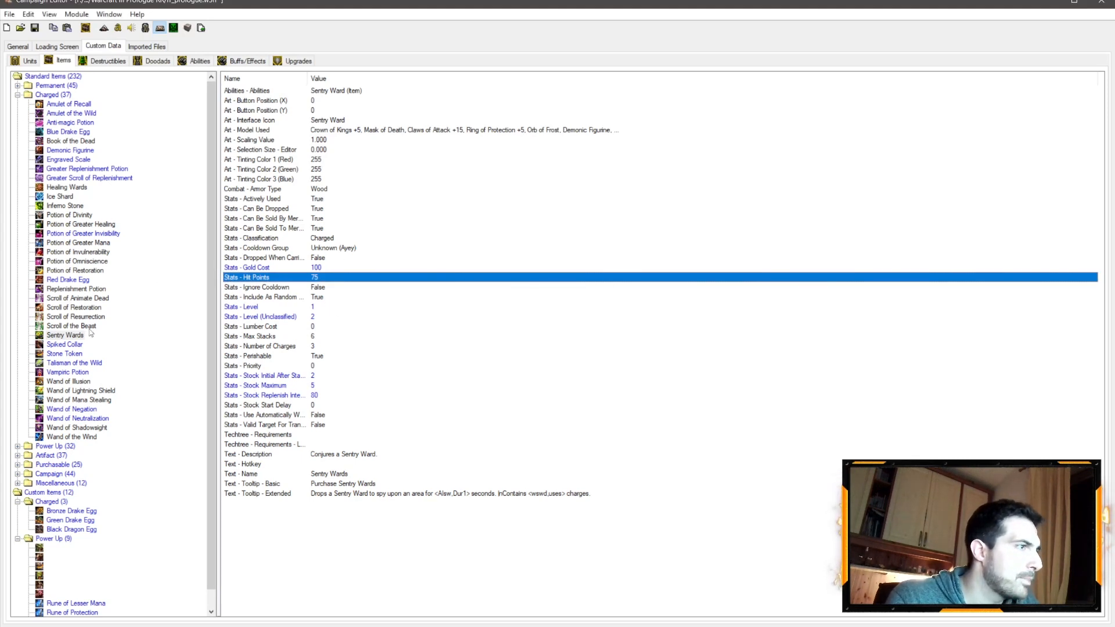
Set the Healing Wards' gold cost to 500
left_click(316, 268)
left_click(67, 187)
left_click(316, 269)
double_click(324, 270)
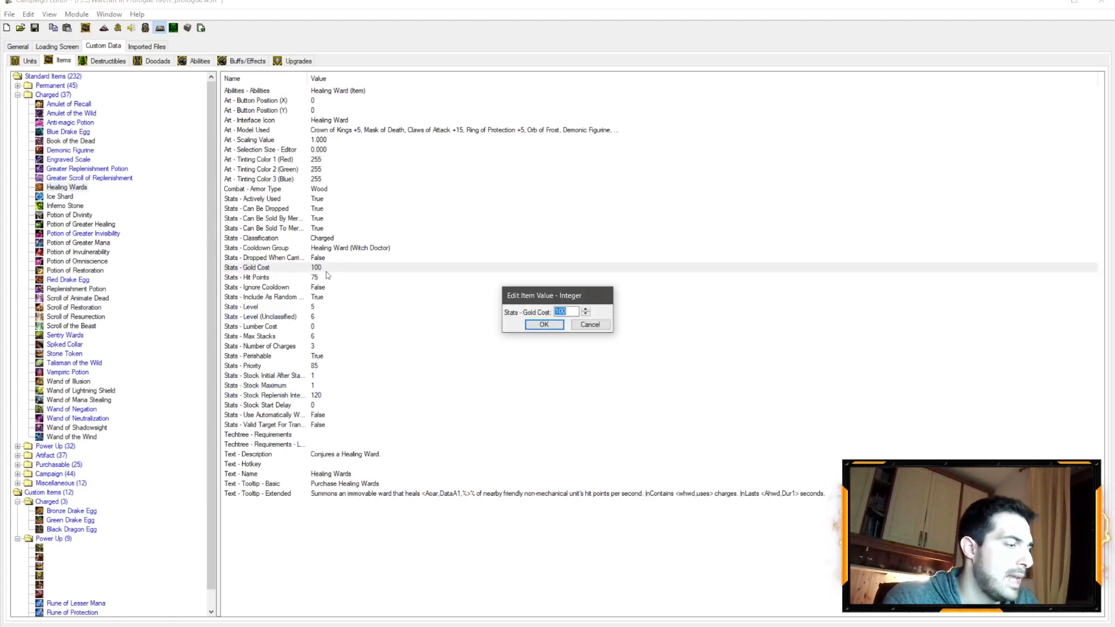
type("5")
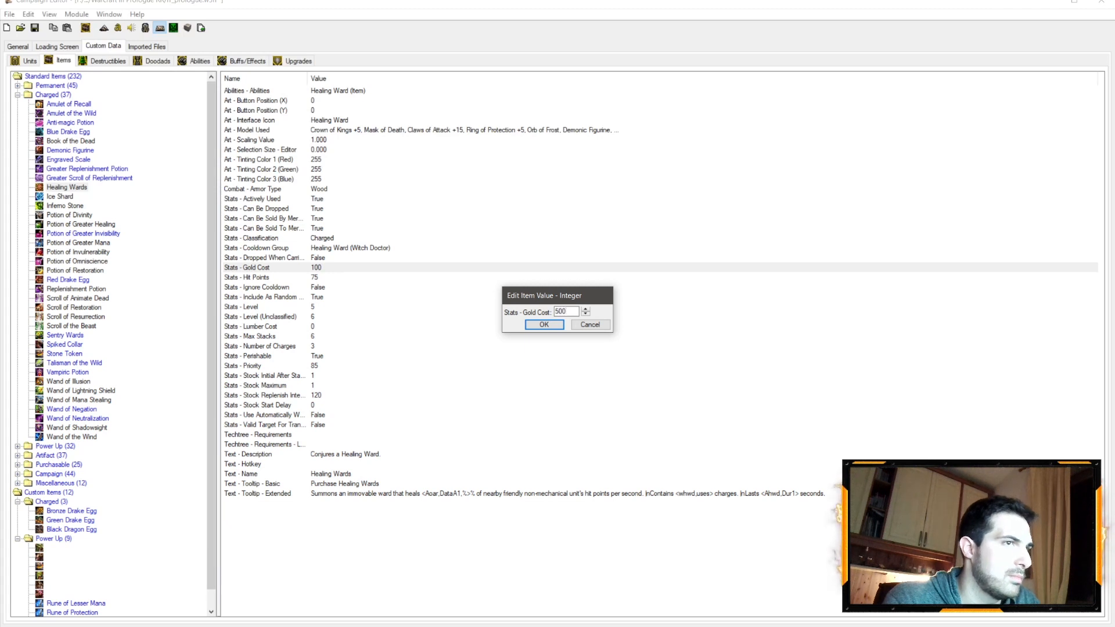
key("Return")
double_click(318, 278)
left_click(598, 326)
Set the Healing Wards' level to 6 and unclassified level to 7
double_click(311, 308)
type("6")
left_click(541, 324)
left_click(316, 317)
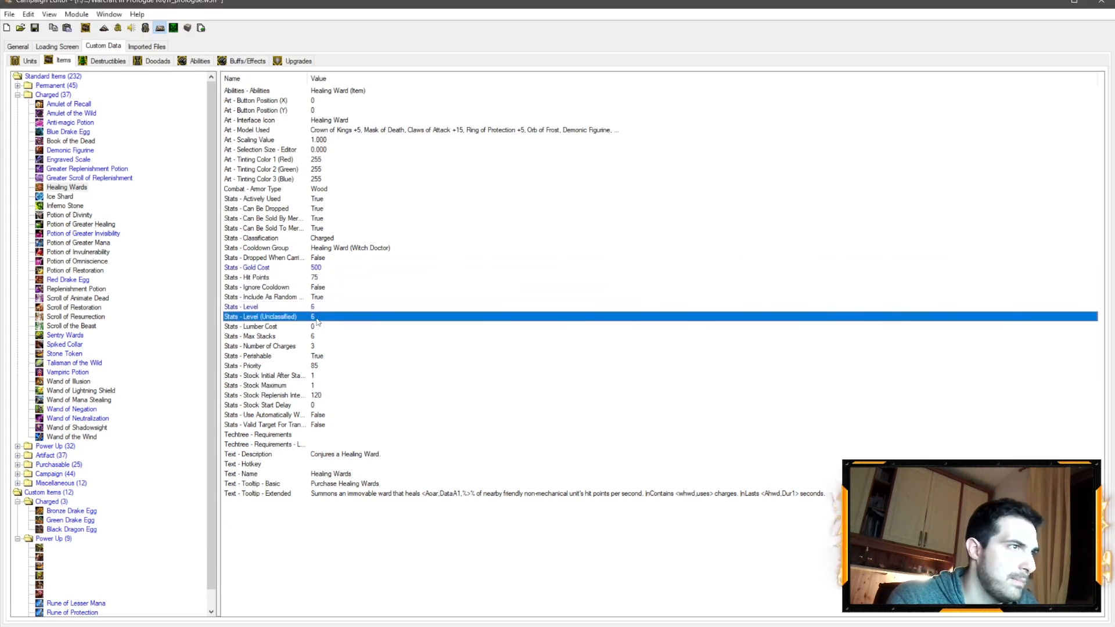
double_click(316, 319)
type("7")
left_click(544, 327)
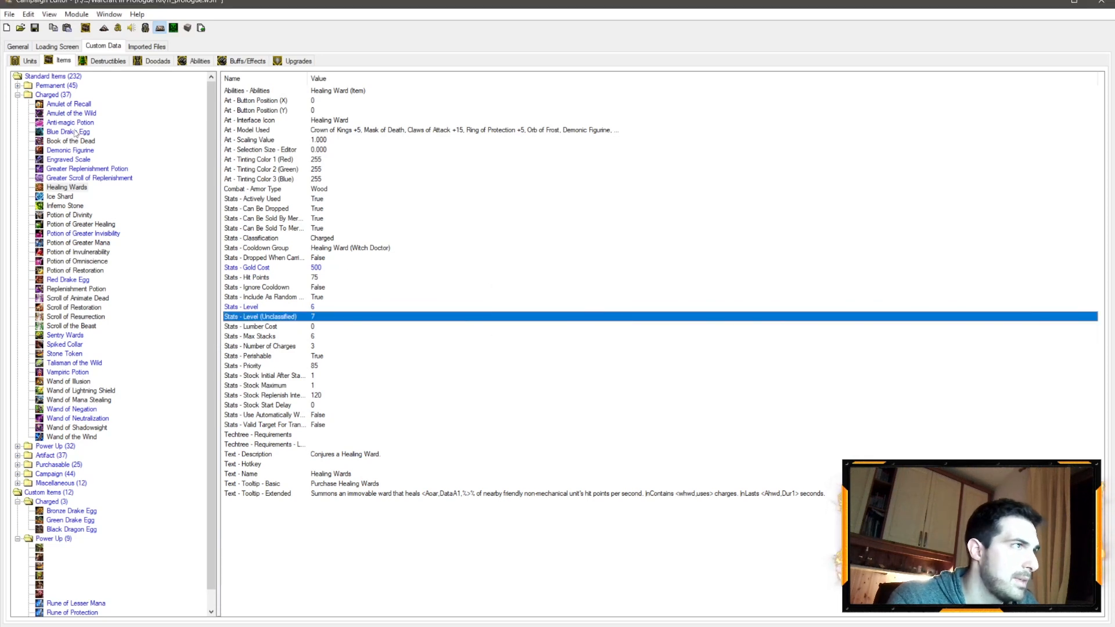
Set the Healing Wards' hit points to 400, copying the value from the Amulet of the Wild
left_click(87, 117)
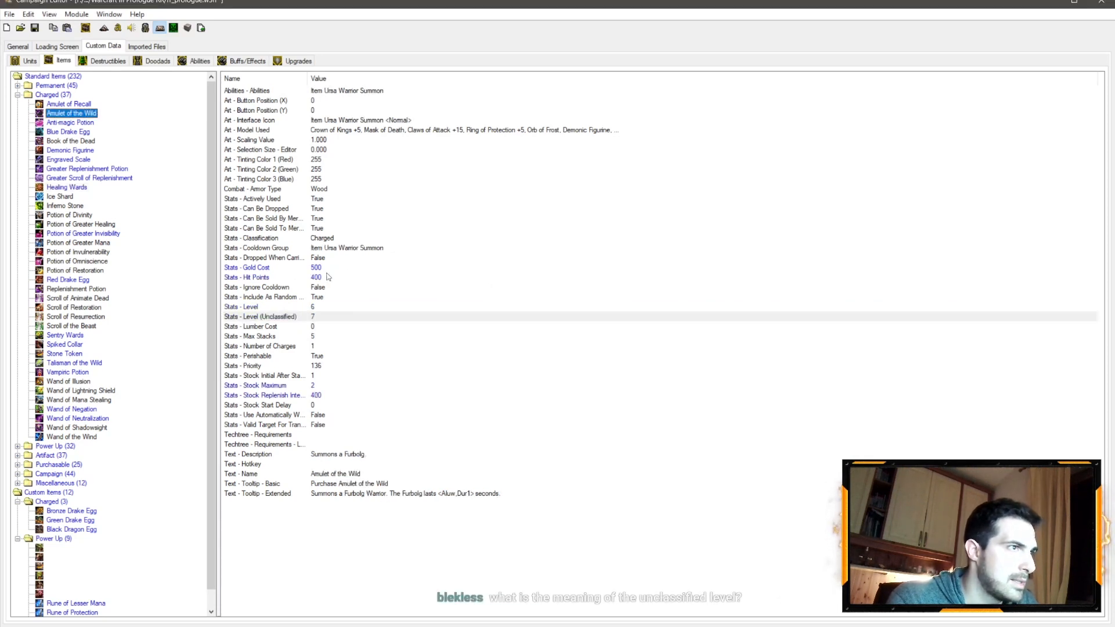
left_click(317, 267)
left_click(320, 278)
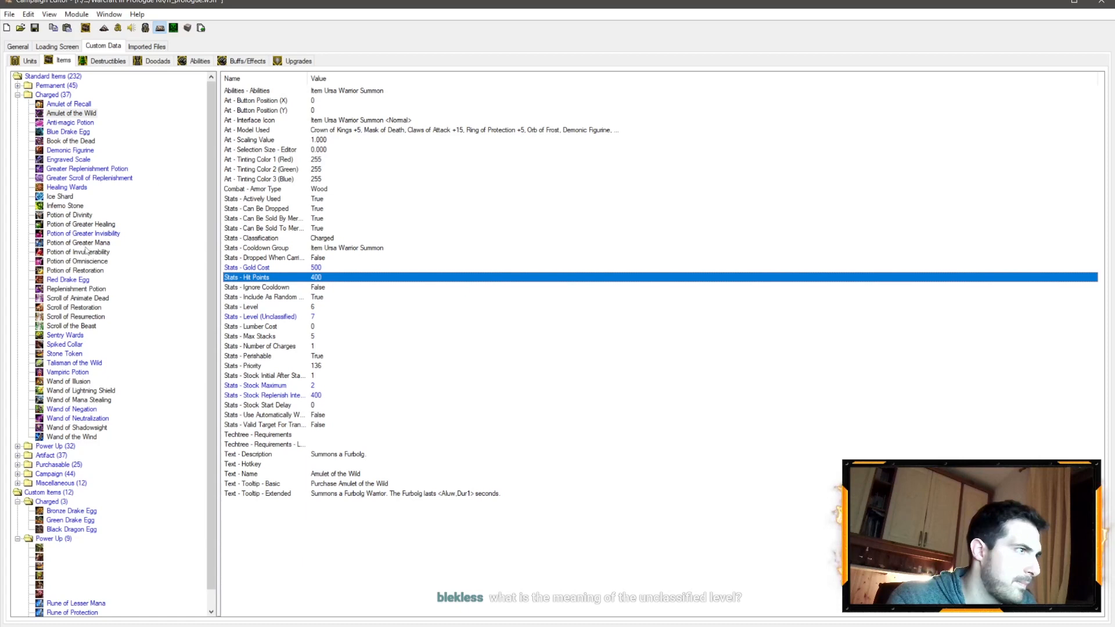
left_click(70, 188)
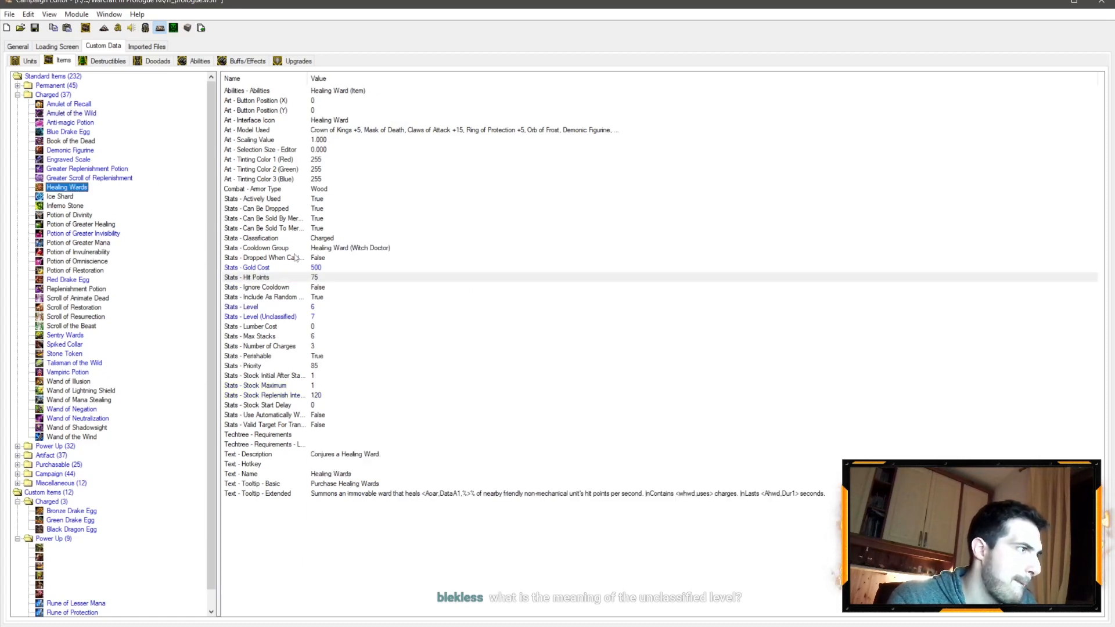
left_click(323, 277)
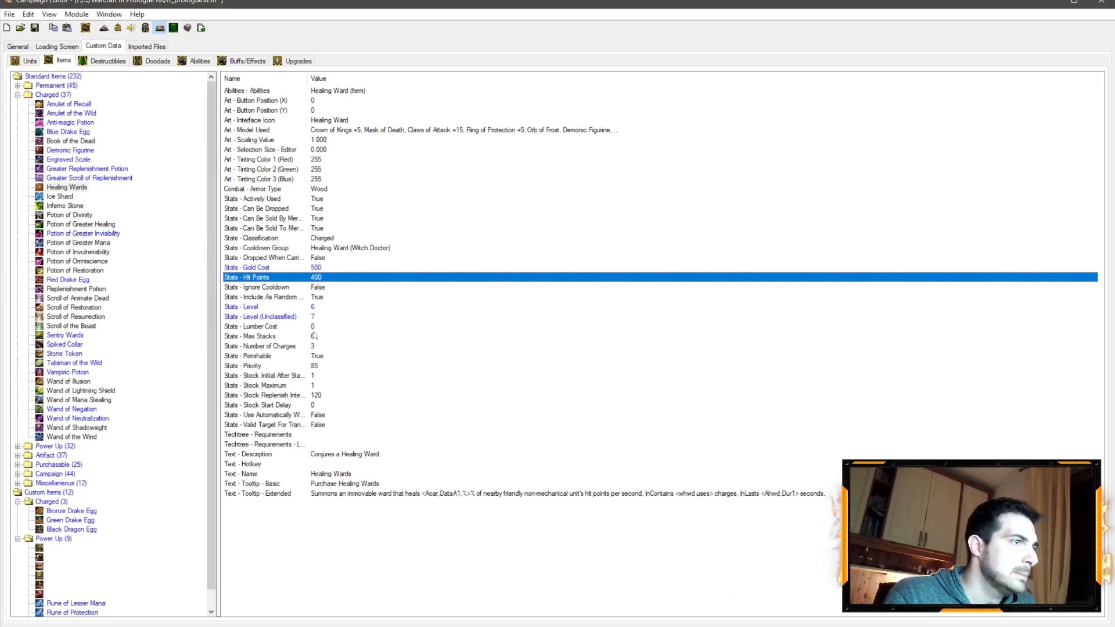
Copy the Amulet of the Wild's stock replenish interval of 400 to the Healing Wards
left_click(73, 114)
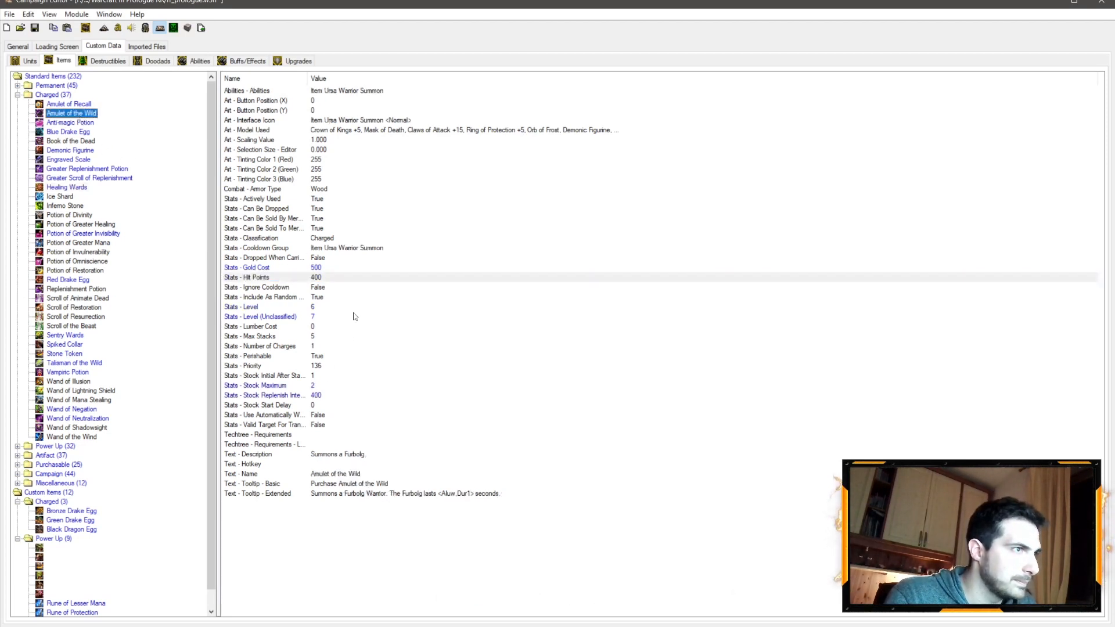
left_click(317, 394)
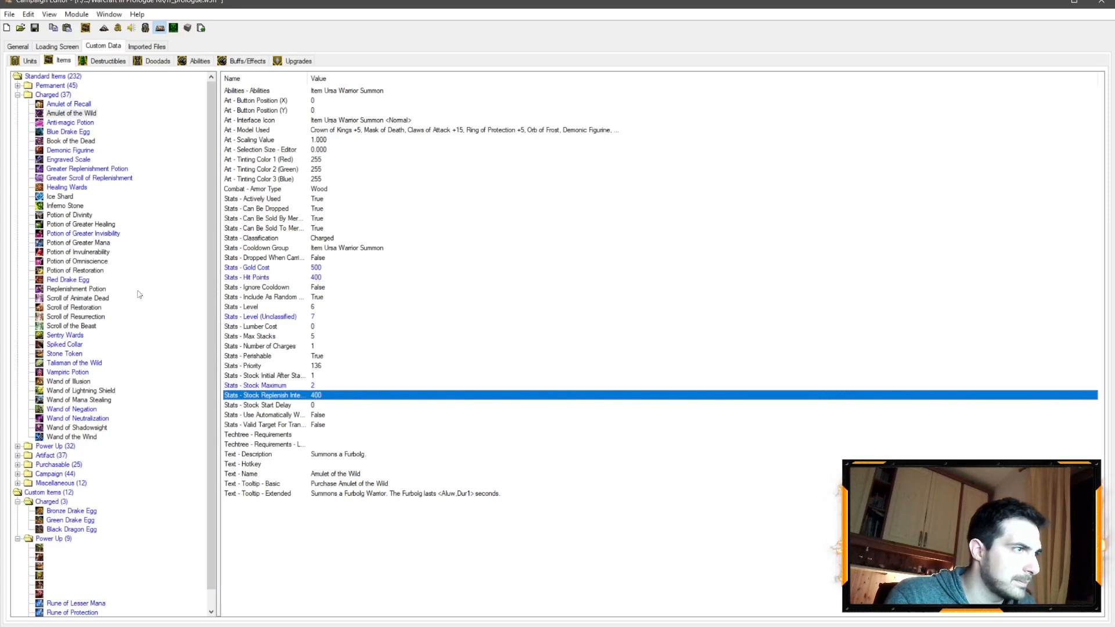
left_click(79, 188)
left_click(317, 397)
Set the Healing Wards' stock maximum to 3, matching the Amulet of Recall
left_click(75, 104)
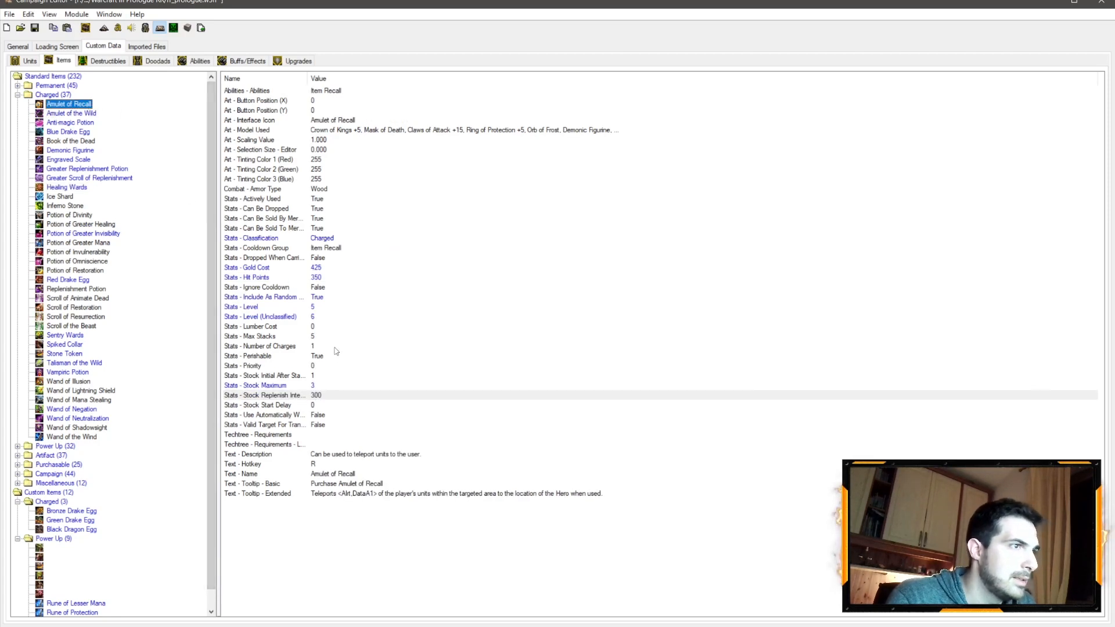
left_click(307, 386)
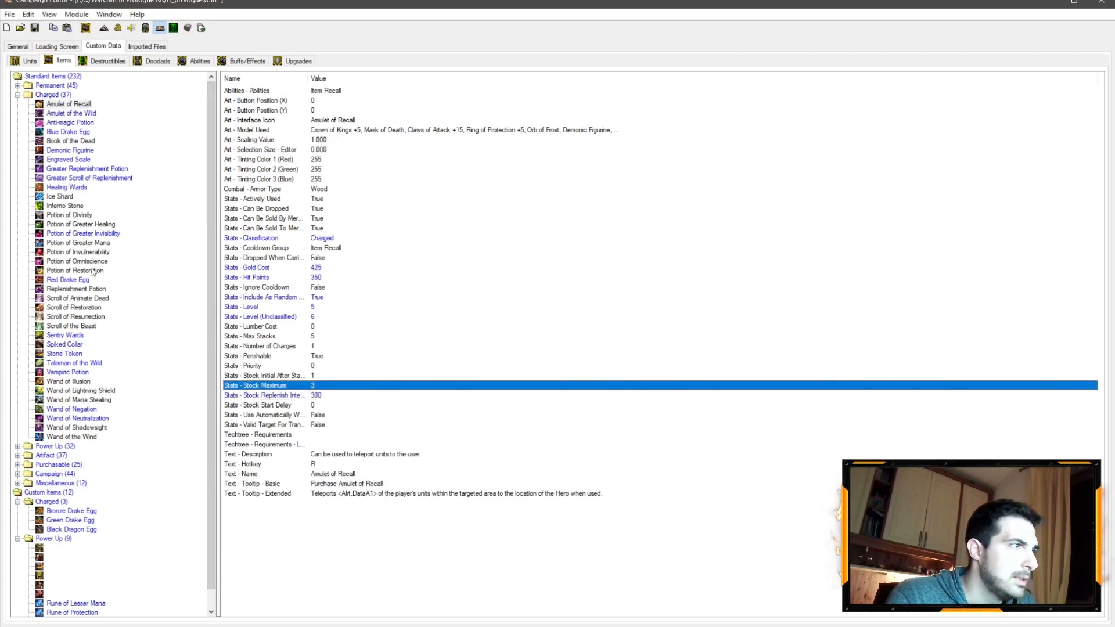
left_click(74, 189)
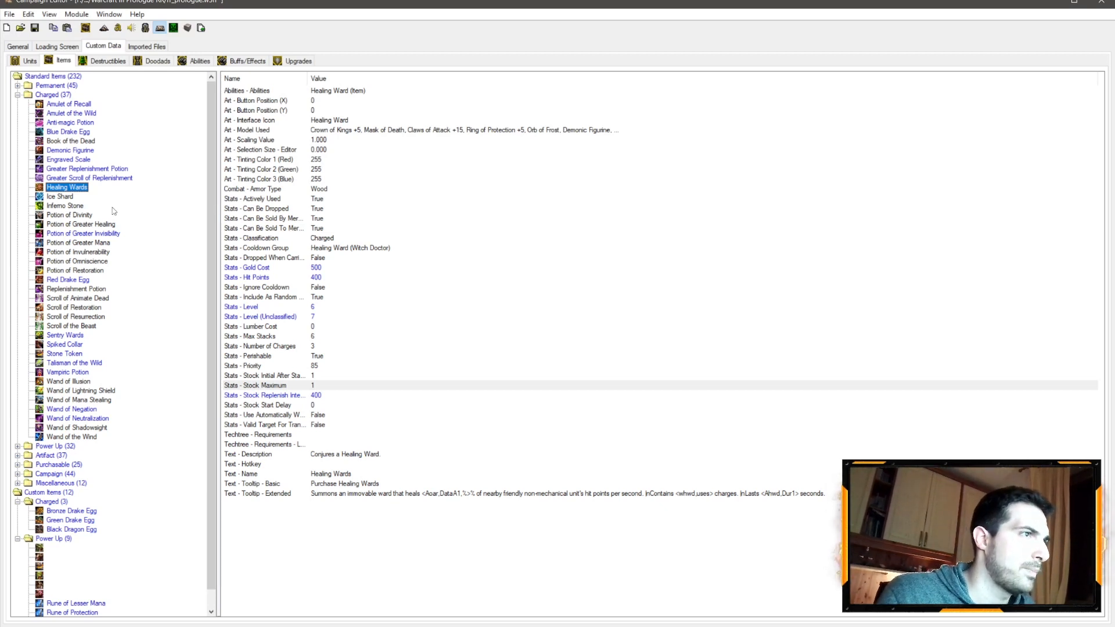
double_click(308, 385)
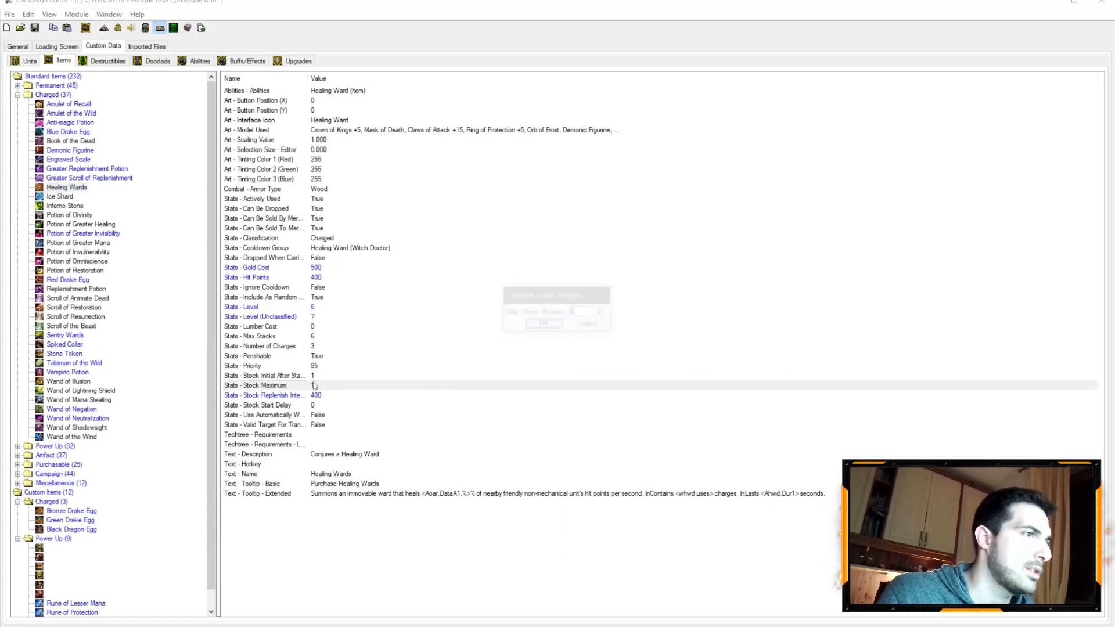
type("3")
left_click(552, 324)
key("Down")
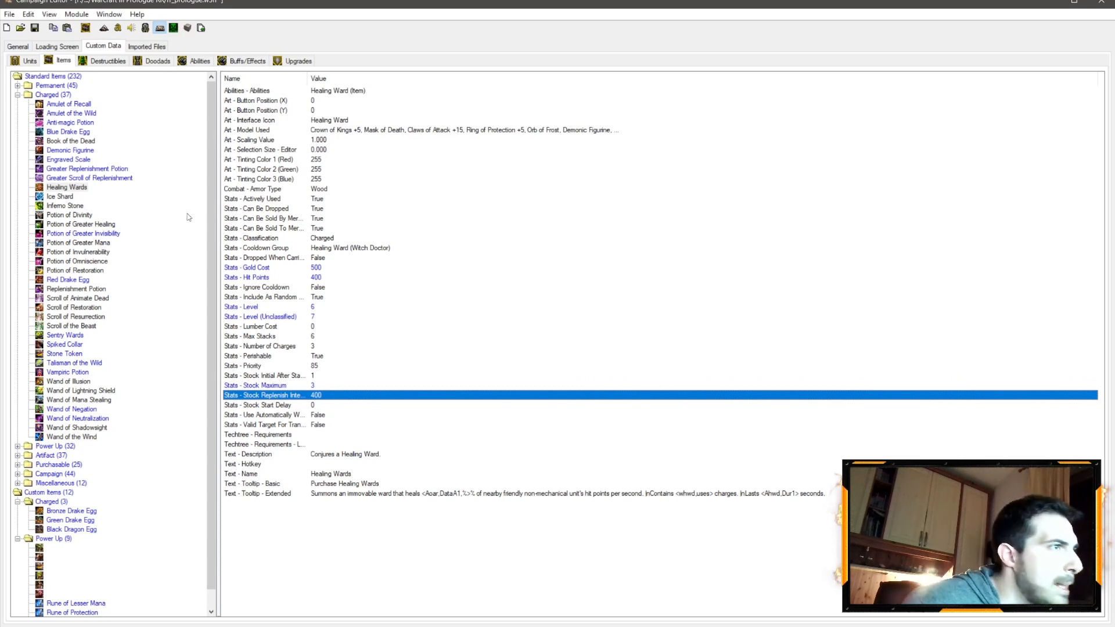
Compare the stats of the Ice Shard, Inferno Stone, Demonic Figurine and Book of the Dead
left_click(60, 196)
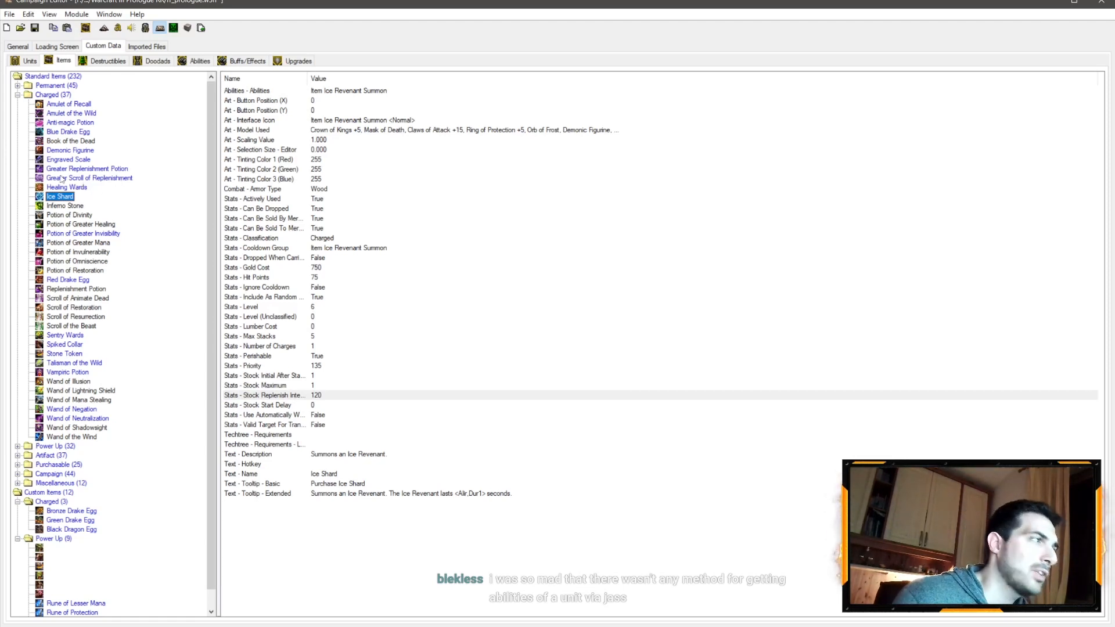
left_click(77, 151)
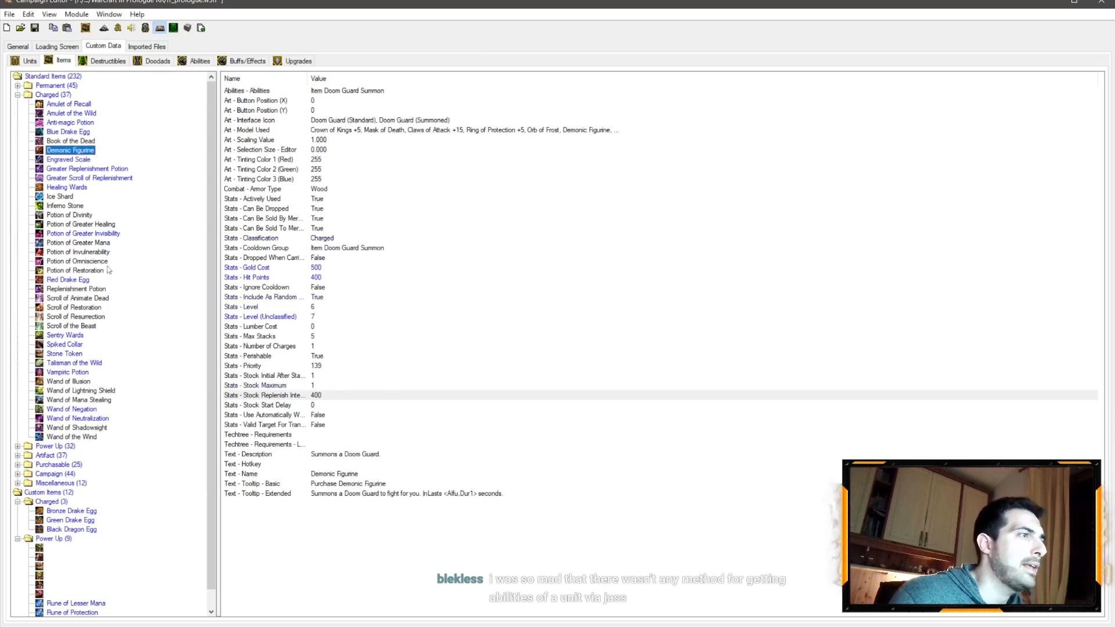
left_click(65, 197)
left_click(71, 206)
left_click(66, 198)
left_click(66, 206)
left_click(66, 198)
left_click(67, 207)
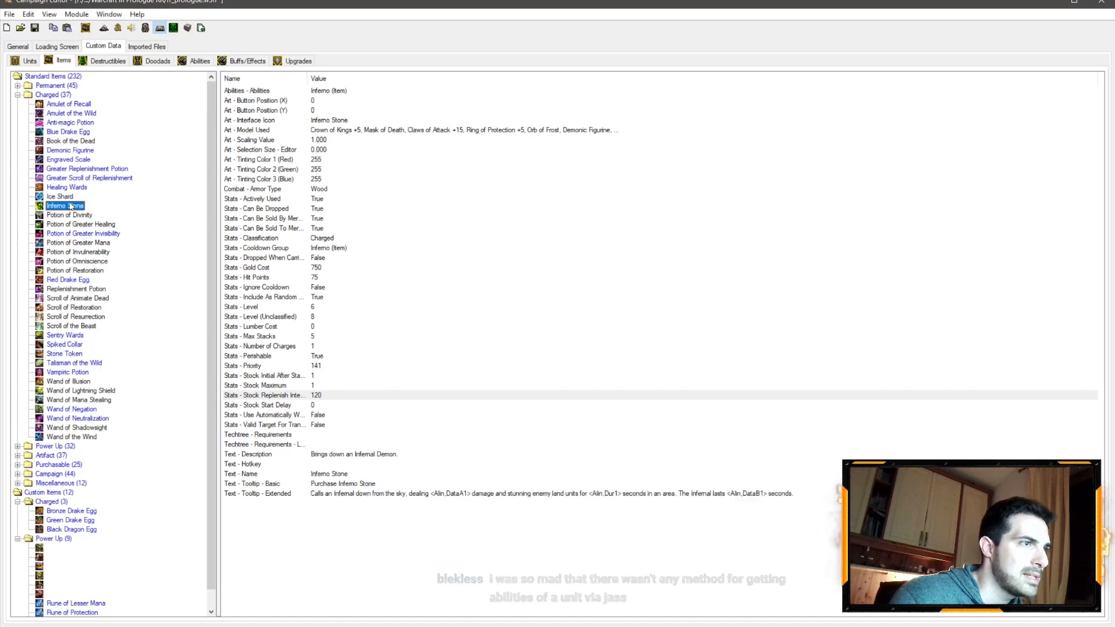
left_click(67, 198)
left_click(67, 206)
left_click(67, 198)
left_click(77, 151)
left_click(75, 143)
left_click(79, 151)
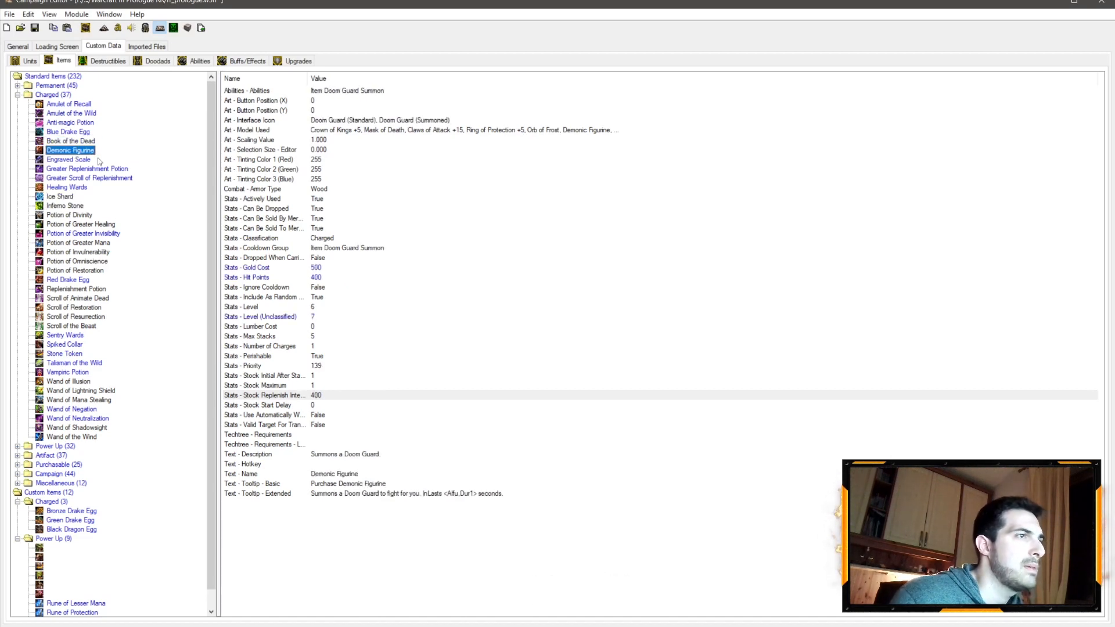
Set the Demonic Figurine's gold cost to 600 and its hit points to 450
double_click(322, 268)
type("600")
key("Return")
double_click(316, 276)
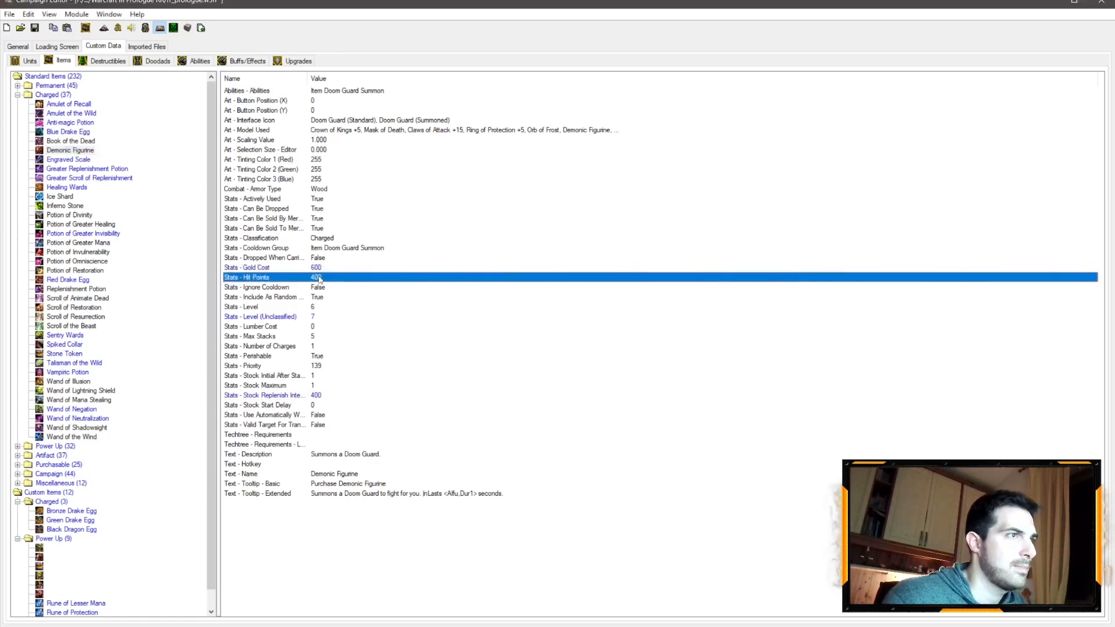
type("450")
key("Return")
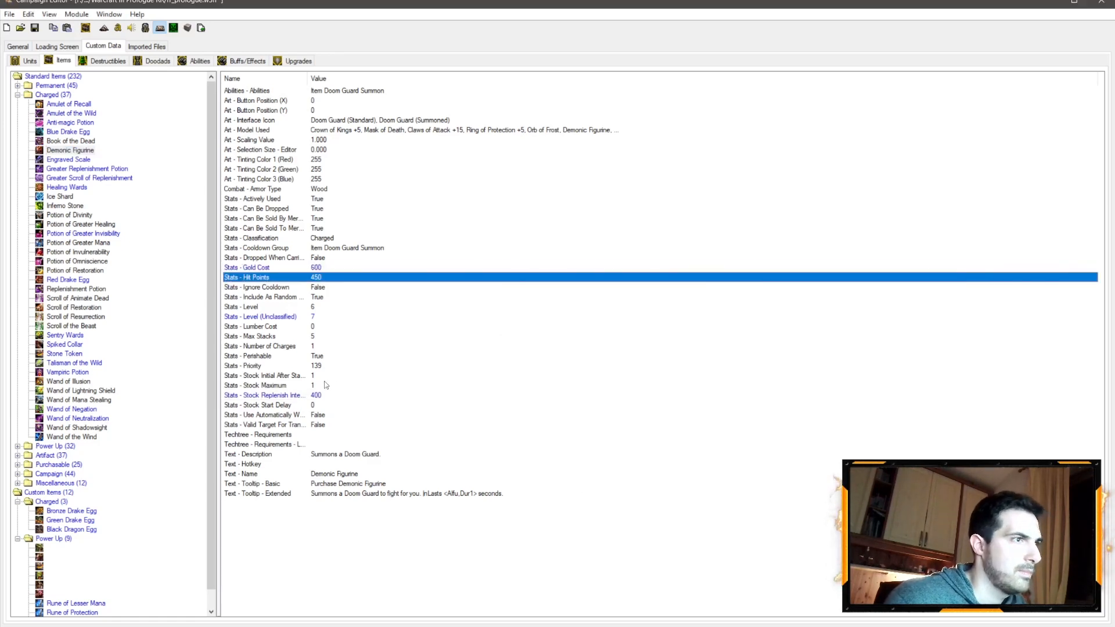
Set the Demonic Figurine's stock replenish interval to 450 and its level to 7
double_click(318, 395)
type("450")
key("Return")
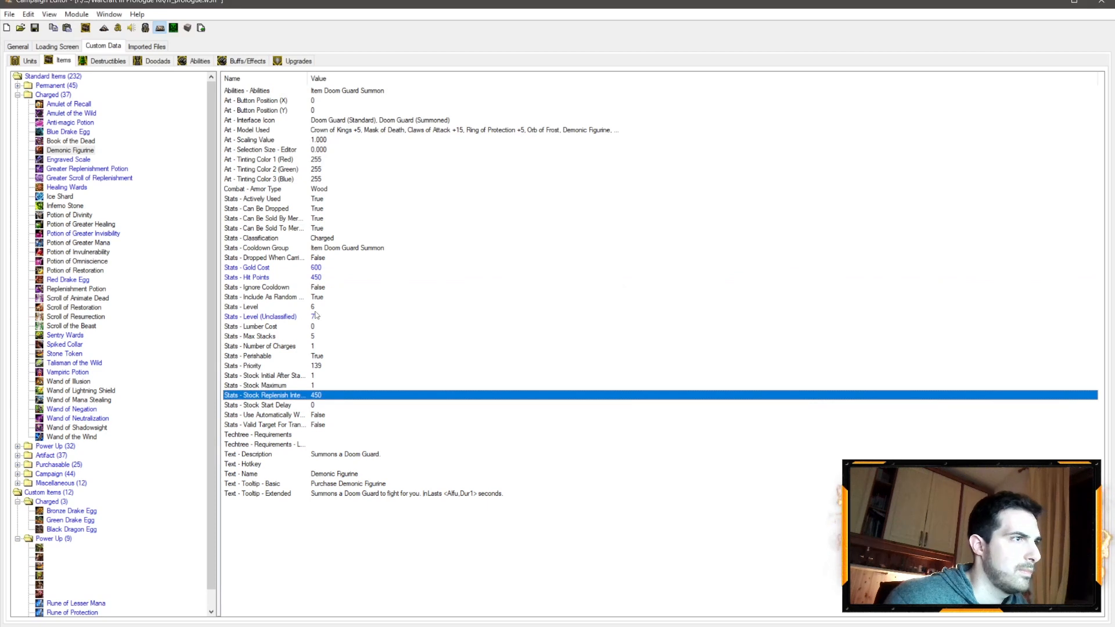
double_click(316, 307)
type("7")
key("Return")
Set both the level and the unclassified level of the Ice Shard to 7
left_click(61, 197)
left_click(312, 308)
left_click(313, 317)
double_click(312, 317)
type("7")
key("Return")
Set the Inferno Stone's level to 7 and confirm its unclassified level as 8
left_click(65, 206)
left_click(313, 308)
double_click(312, 307)
type("7")
key("Return")
double_click(312, 317)
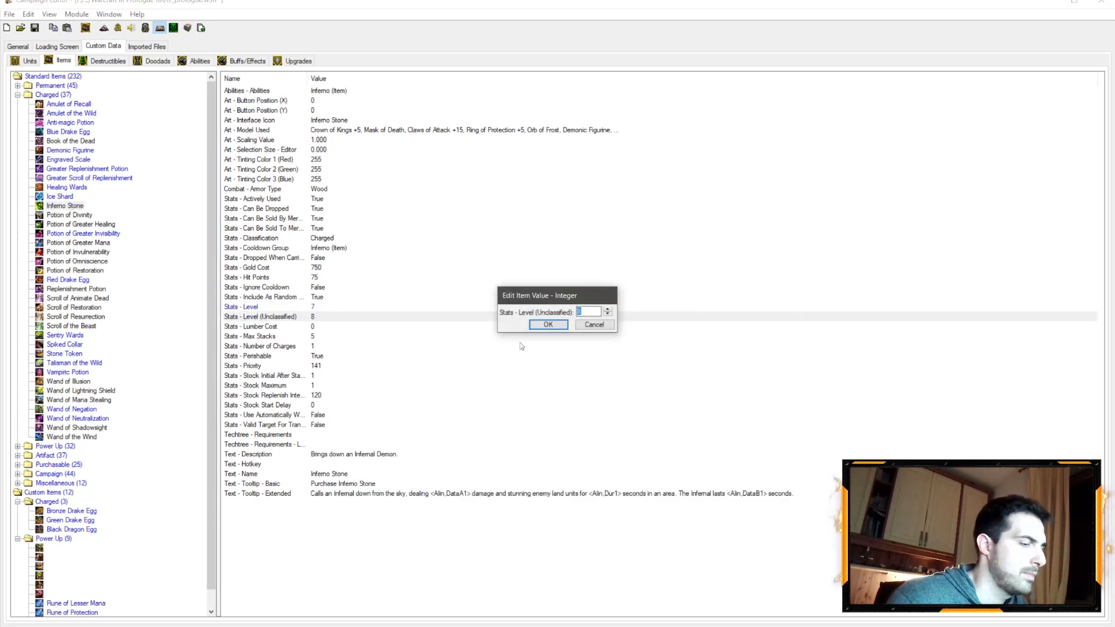
left_click(546, 325)
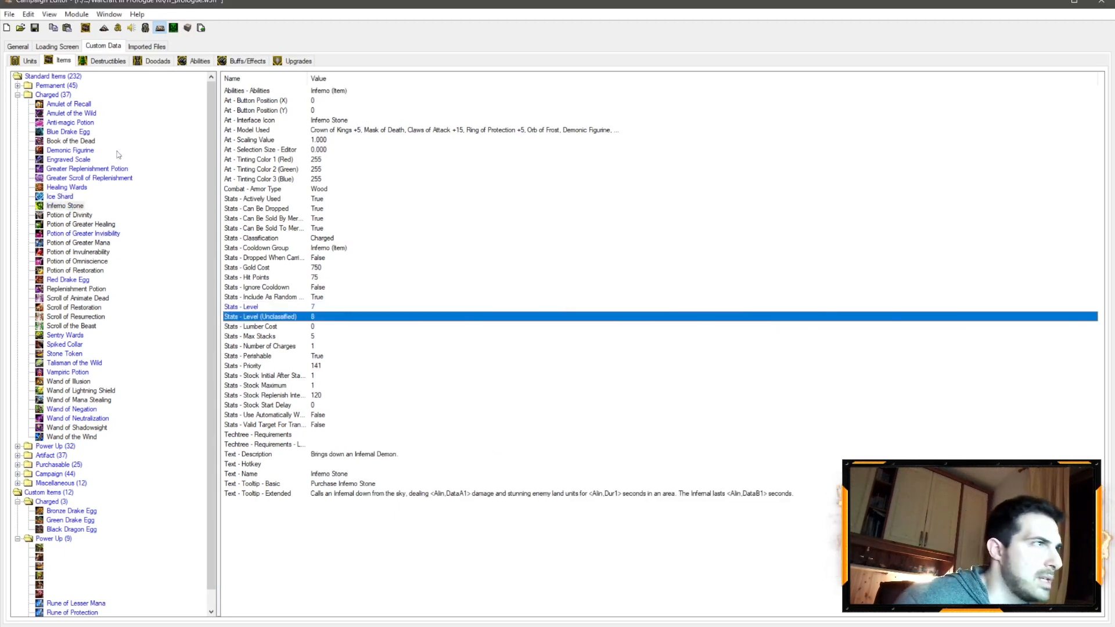
Copy the Demonic Figurine's gold cost of 600 to the Ice Shard
left_click(68, 199)
left_click(75, 188)
left_click(86, 140)
left_click(86, 149)
left_click(322, 271)
left_click(63, 197)
left_click(320, 267)
Set the Inferno Stone's gold cost to 700
left_click(65, 206)
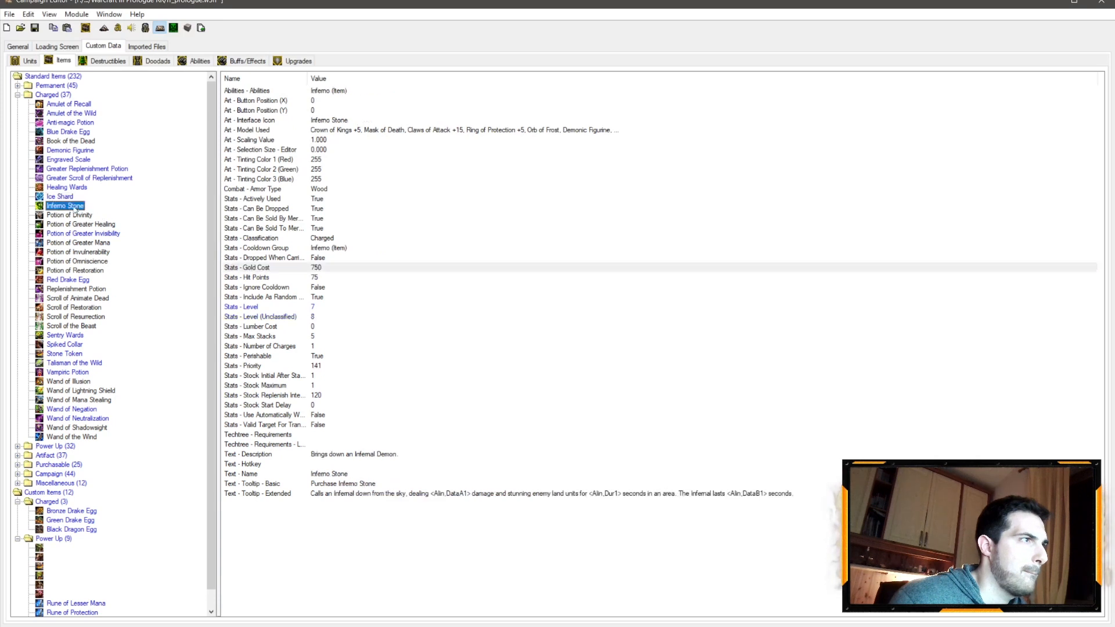
double_click(318, 268)
type("700")
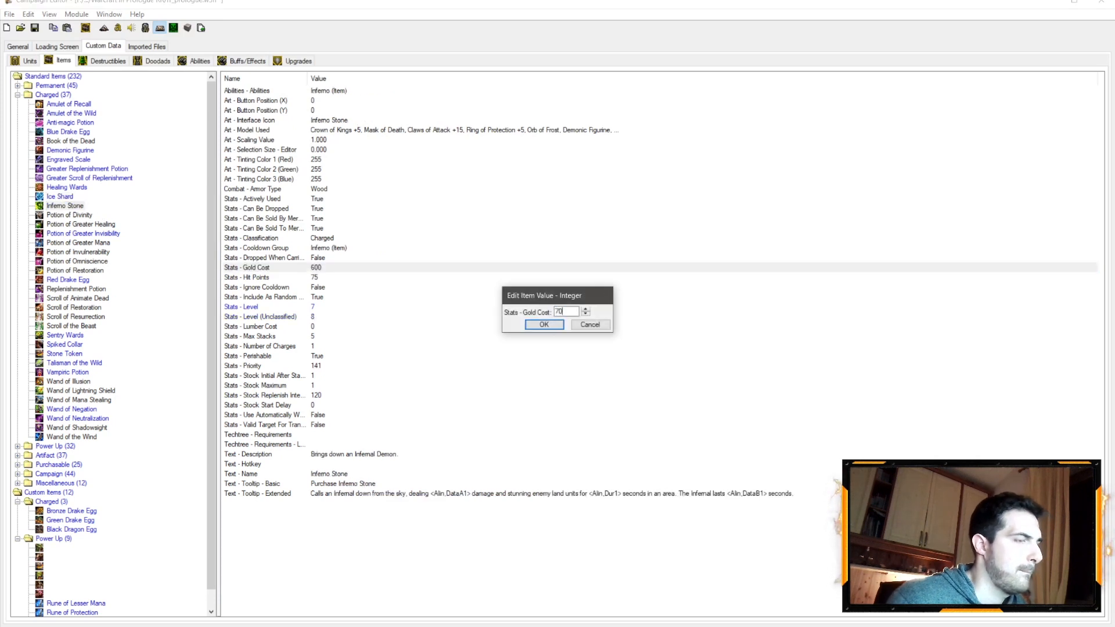
key("Return")
Copy the Demonic Figurine's hit points of 450 to the Ice Shard
left_click(86, 152)
left_click(318, 276)
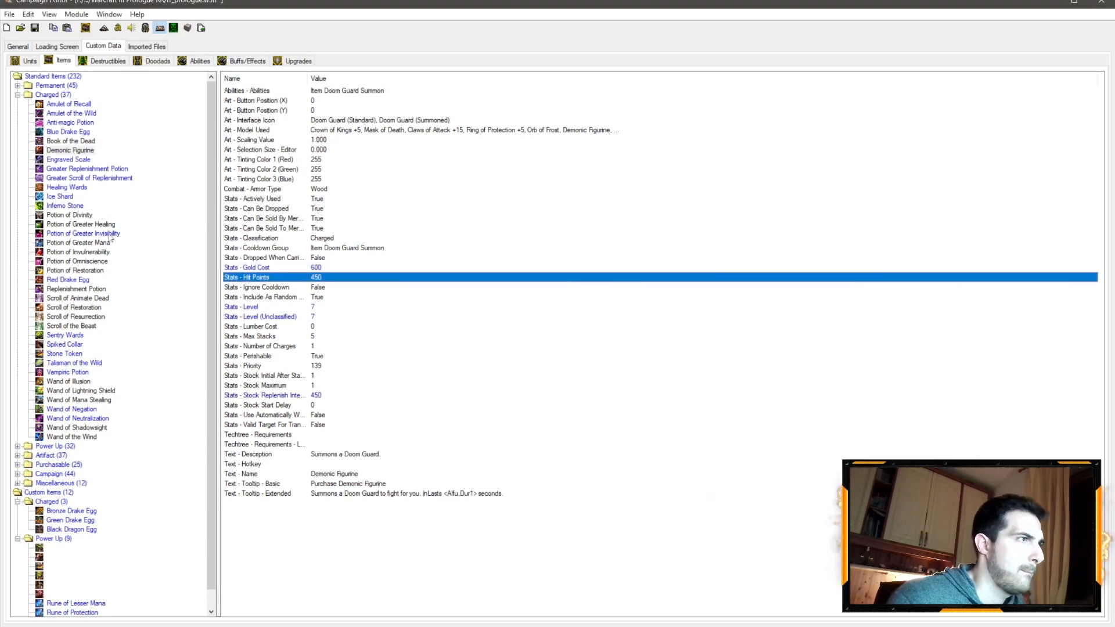
left_click(64, 197)
left_click(308, 277)
Set the Inferno Stone's hit points to 500
left_click(65, 206)
left_click(316, 277)
double_click(317, 277)
type("500")
key("Return")
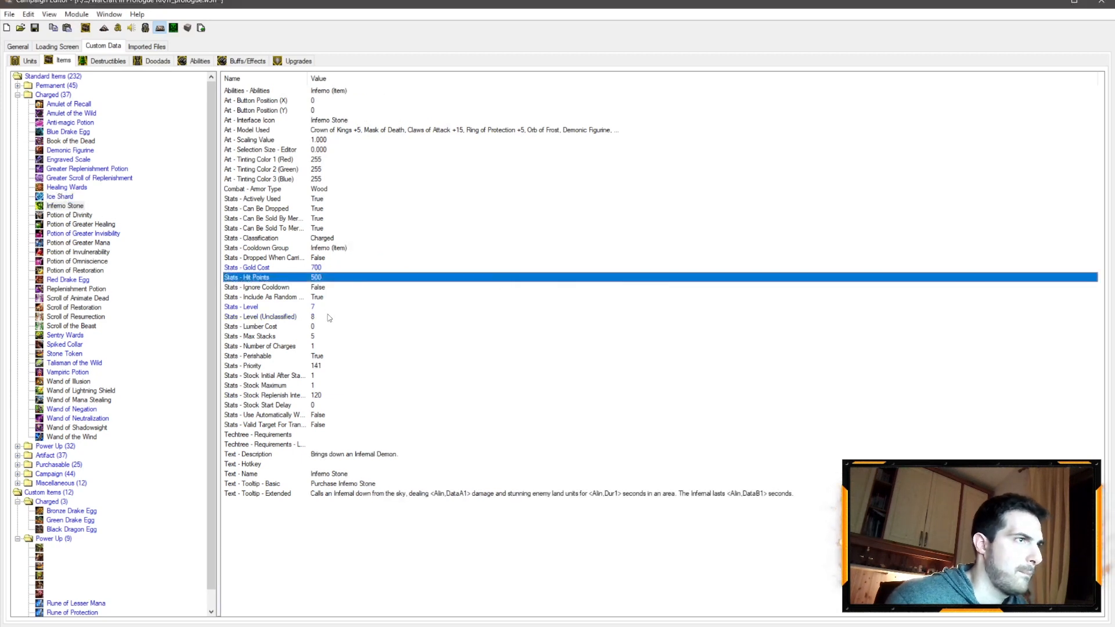
Copy the Demonic Figurine's stock replenish interval of 450 to the Ice Shard
left_click(82, 151)
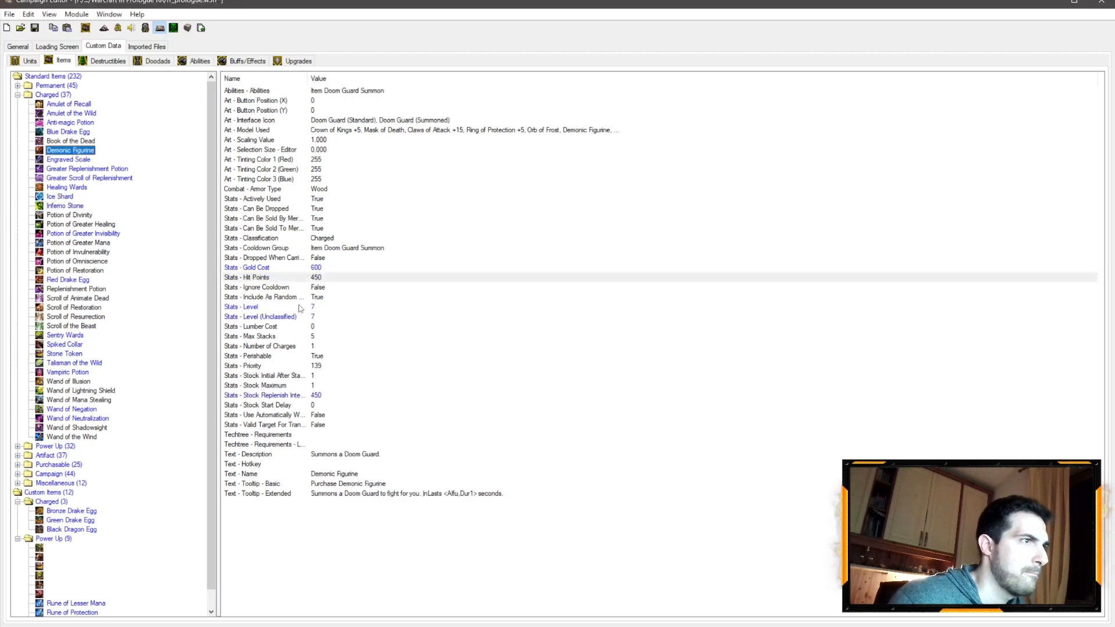
left_click(320, 395)
left_click(60, 197)
left_click(321, 395)
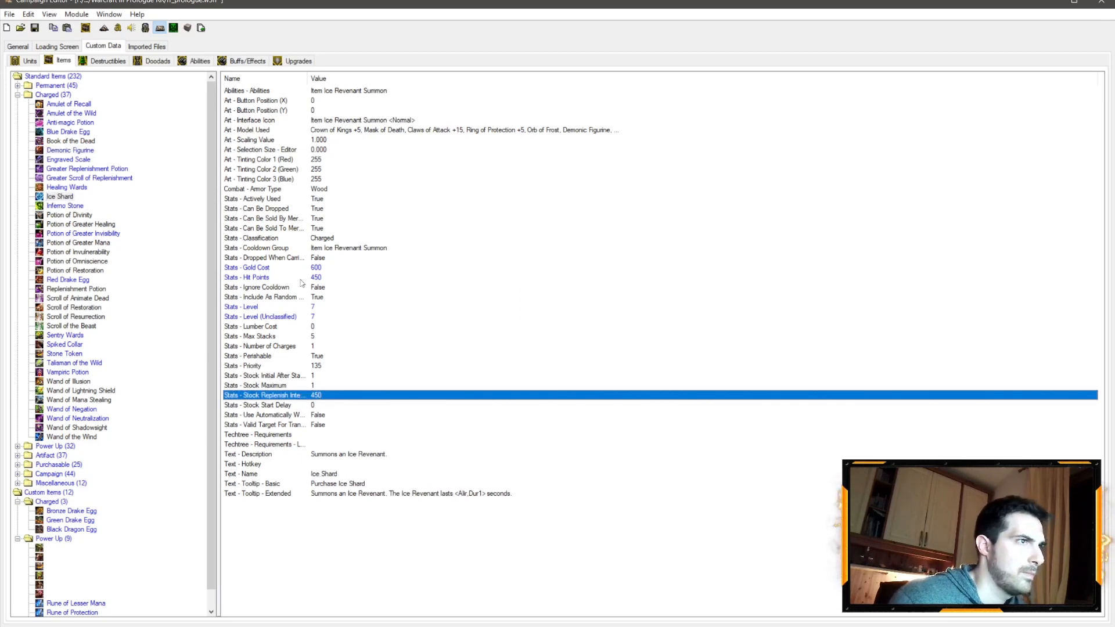
Set the Inferno Stone's stock replenish interval to 500
left_click(65, 206)
left_click(314, 396)
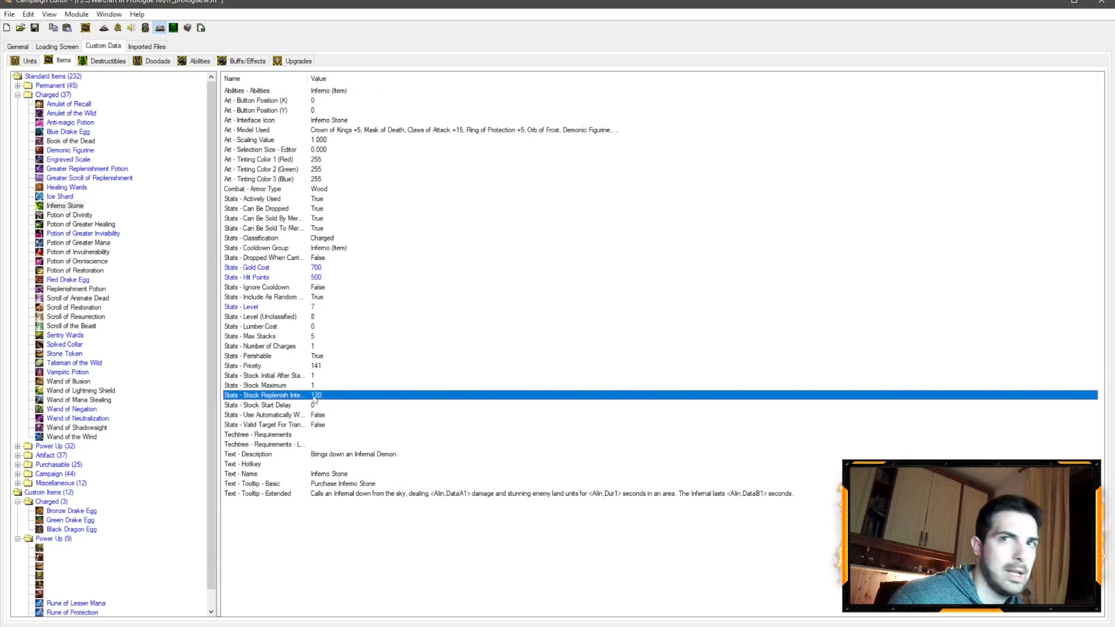
double_click(318, 396)
type("500")
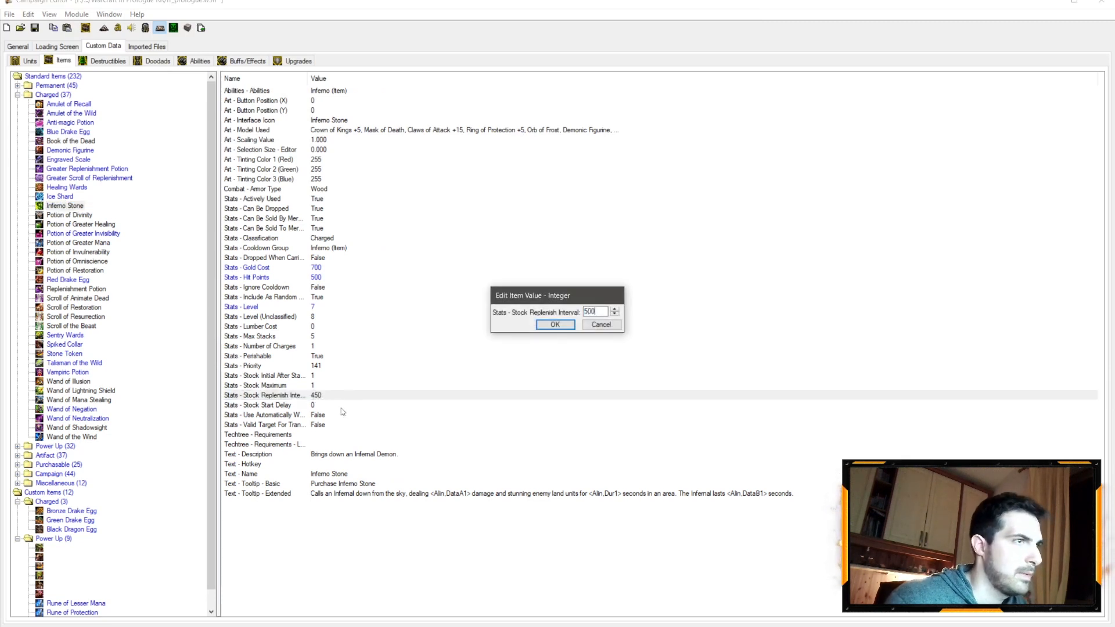
key("Return")
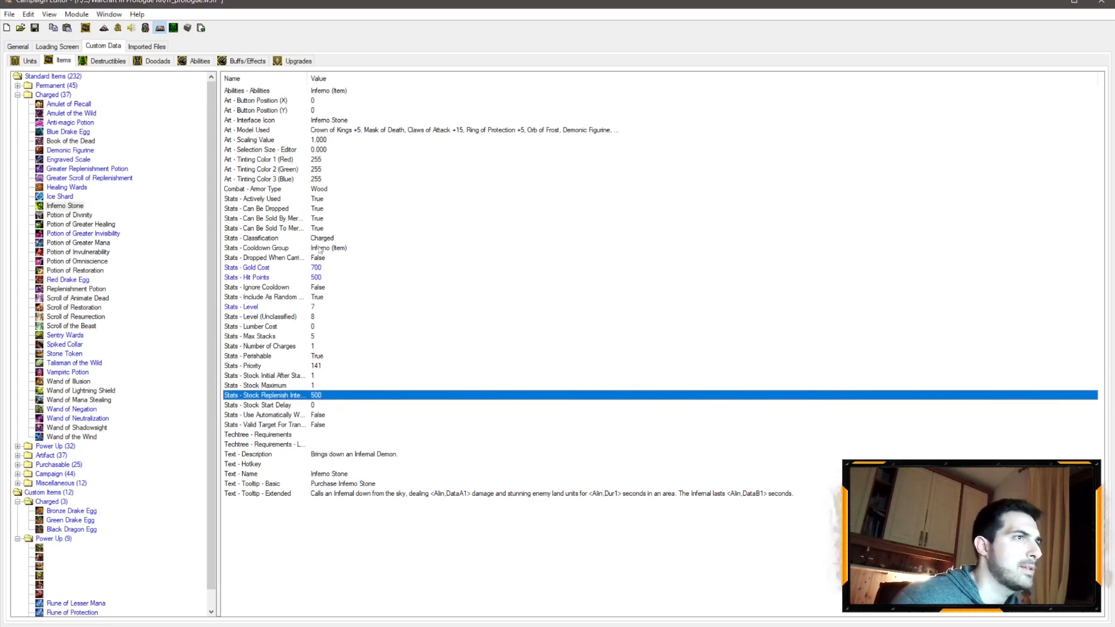
left_click(70, 204)
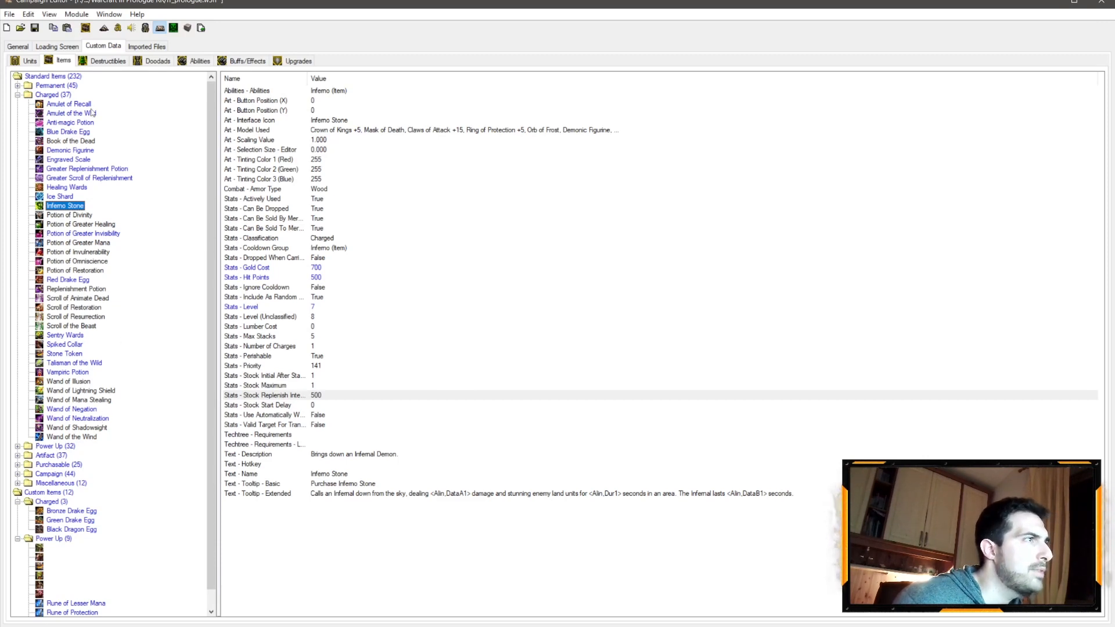
Examine the Book of the Dead's stats and the data of its Item Skeleton Summon ability
left_click(83, 142)
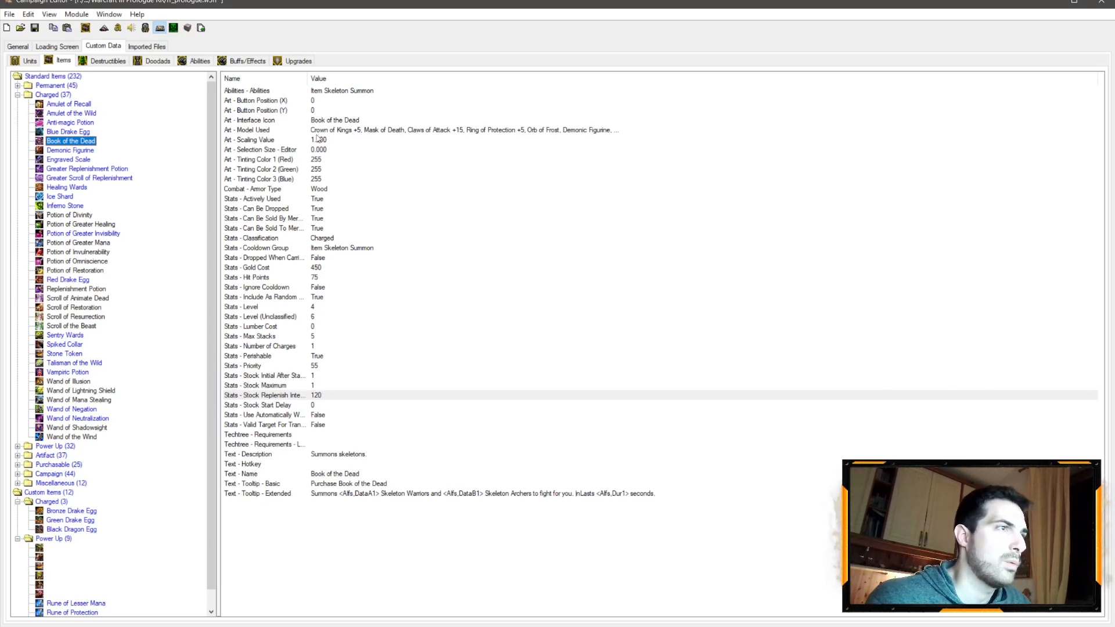
left_click(200, 61)
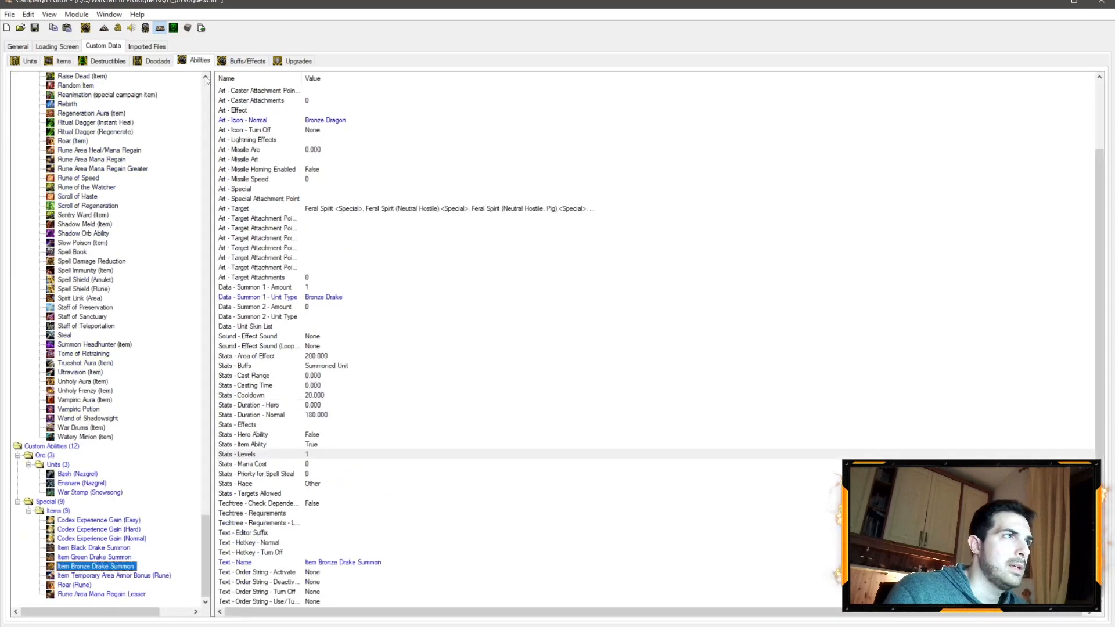
left_click(58, 61)
left_click(199, 62)
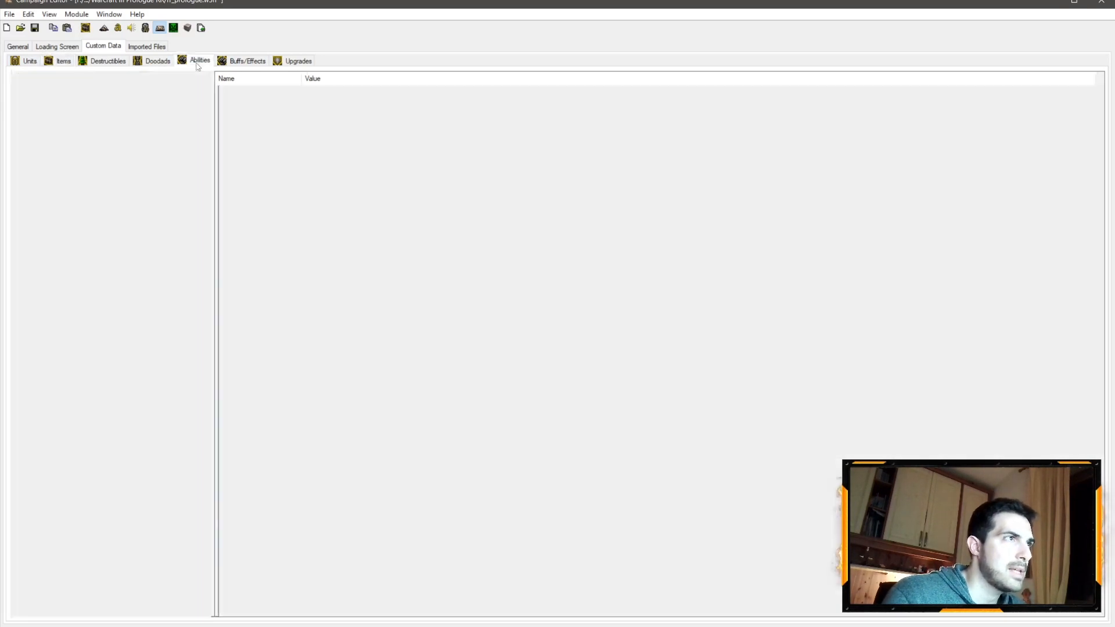
scroll(149, 240, "up", 20)
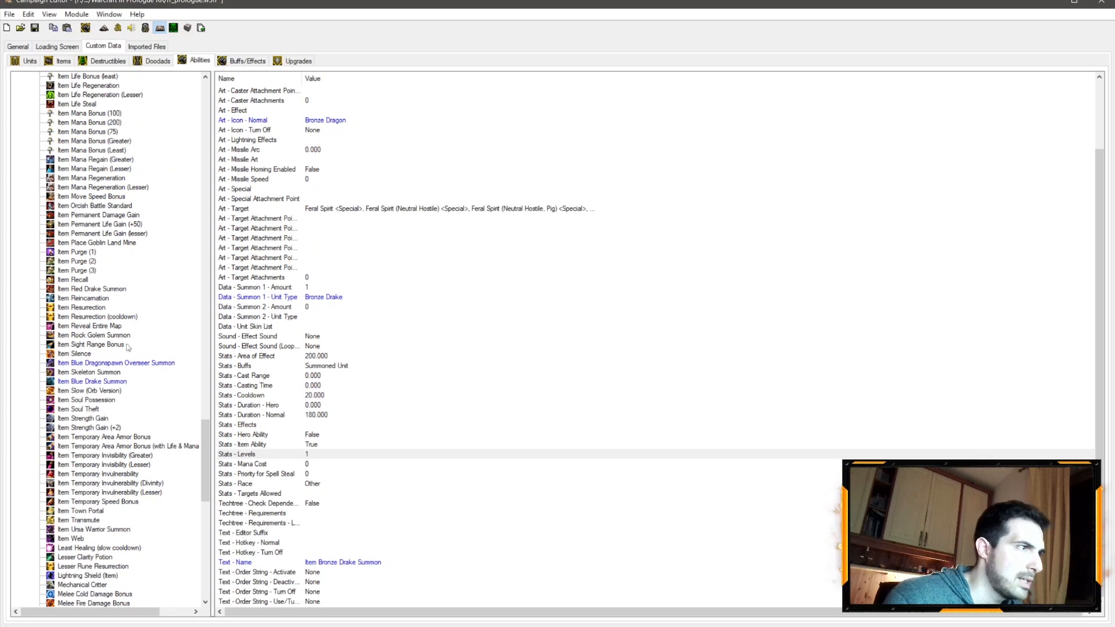
left_click(93, 372)
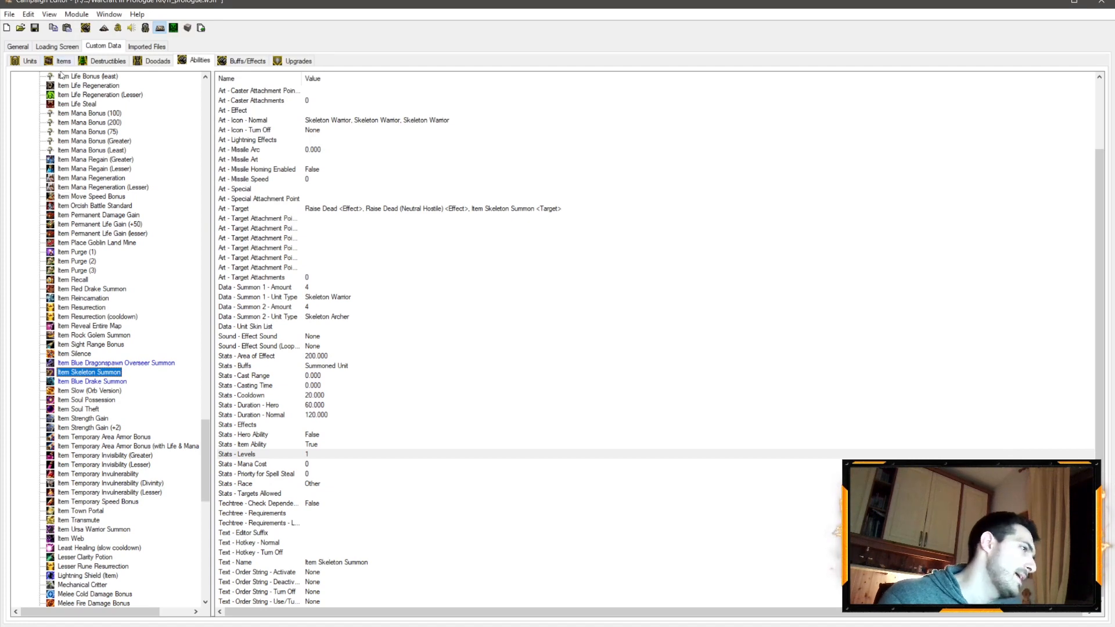
left_click(64, 61)
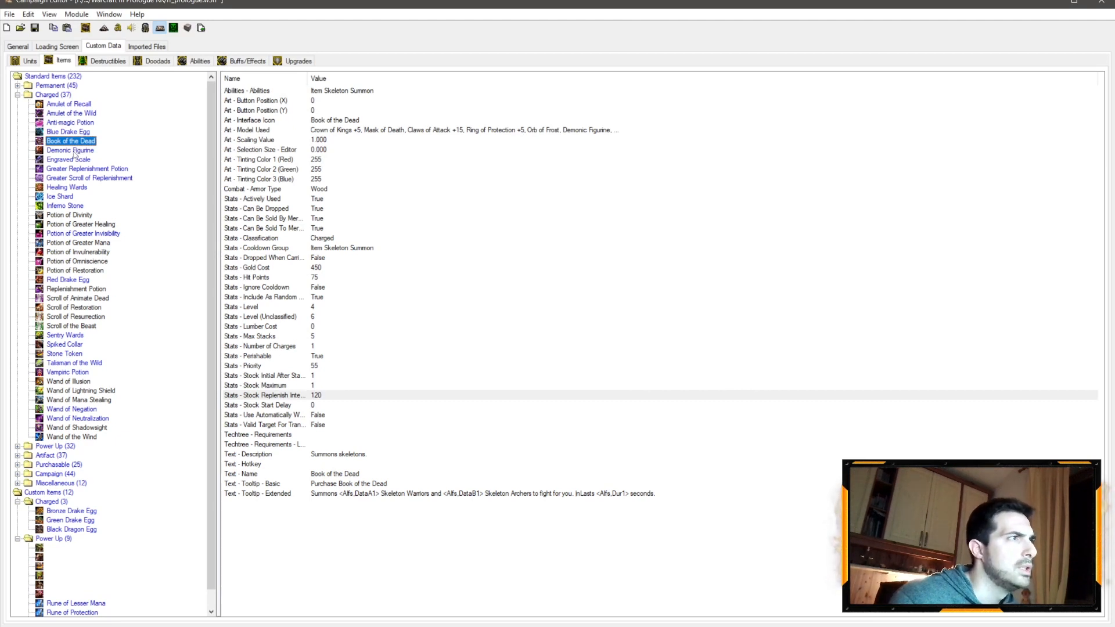
Compare the gold cost and level values of the Blue Drake Egg and the Red Drake Egg
left_click(80, 133)
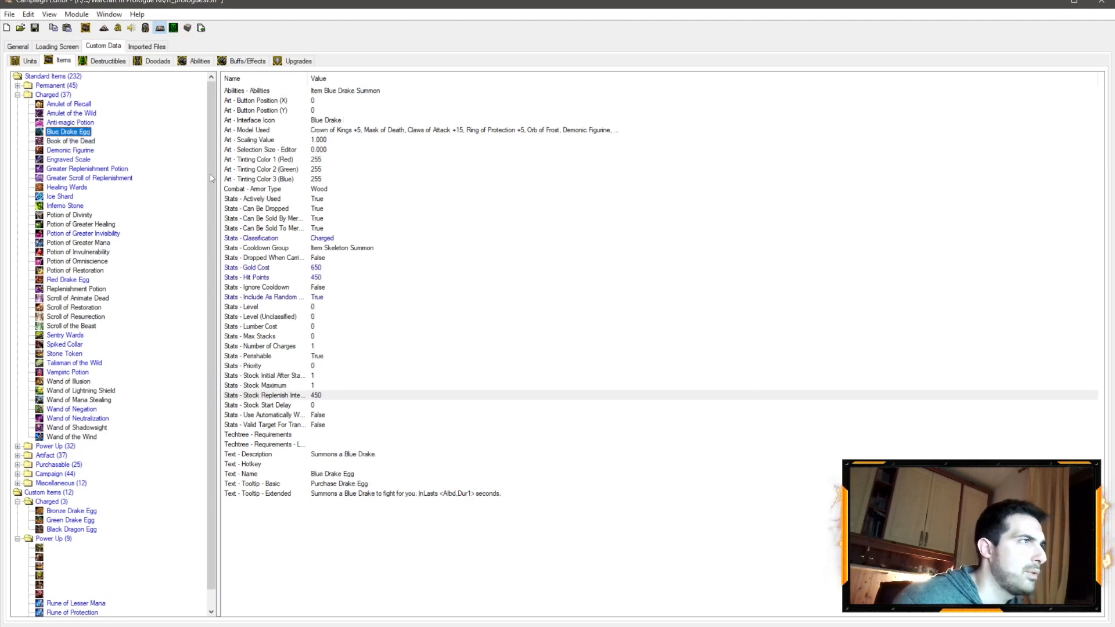
left_click(317, 267)
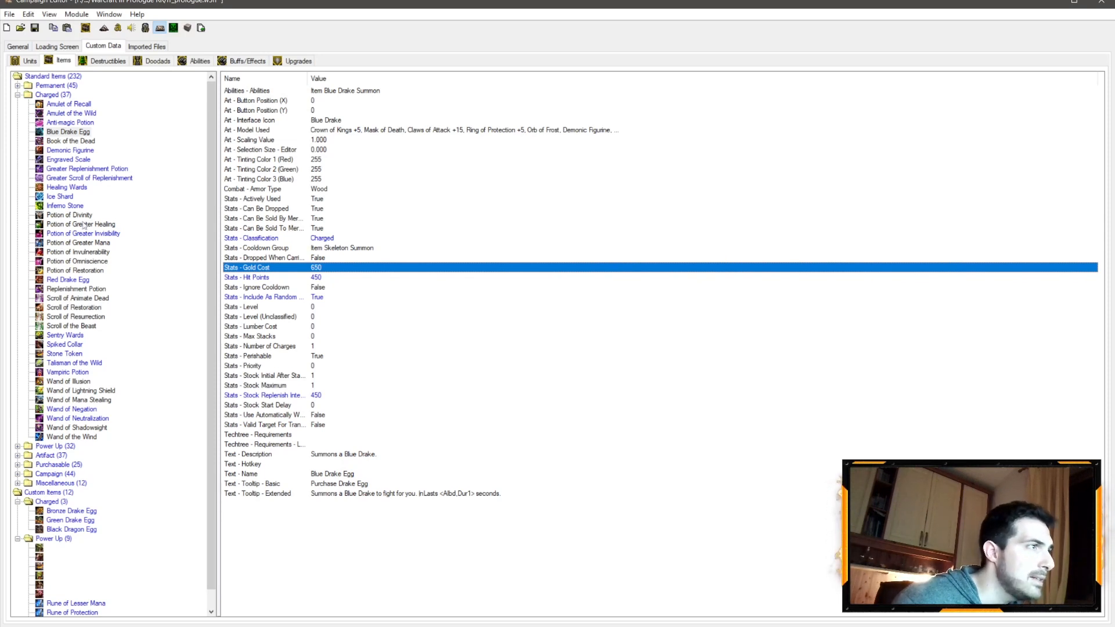
left_click(67, 280)
left_click(278, 308)
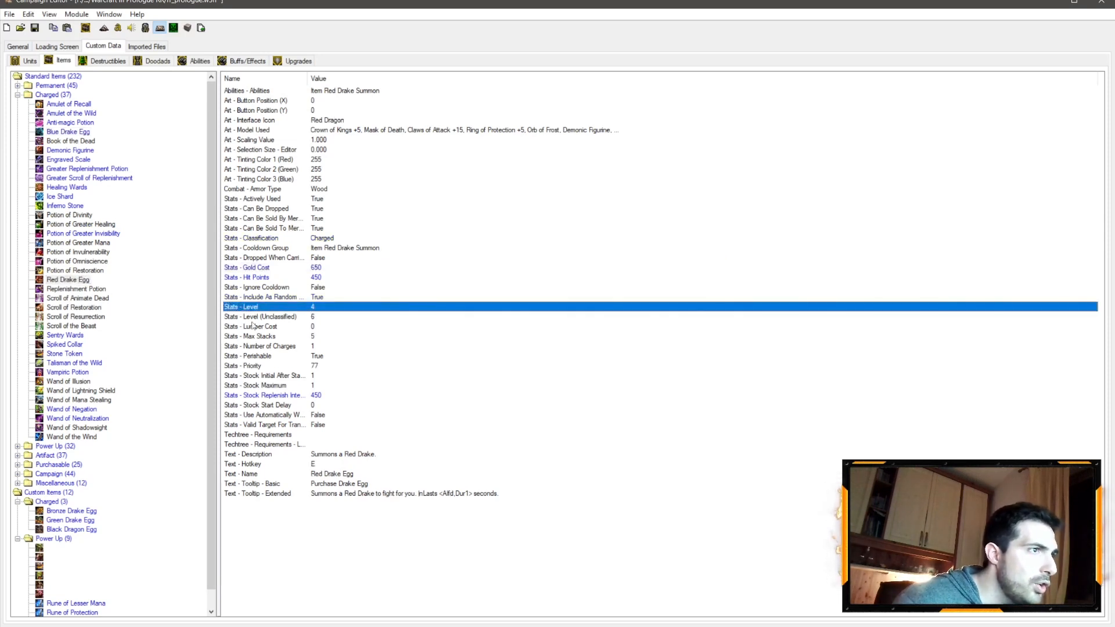
scroll(113, 354, "down", 1)
double_click(332, 311)
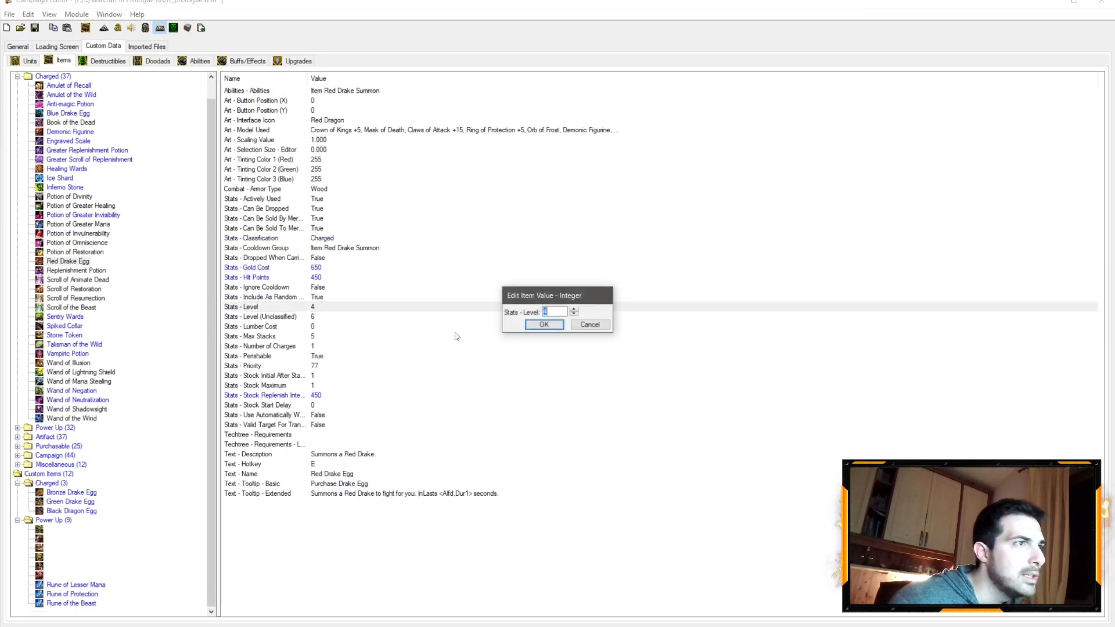
left_click(589, 324)
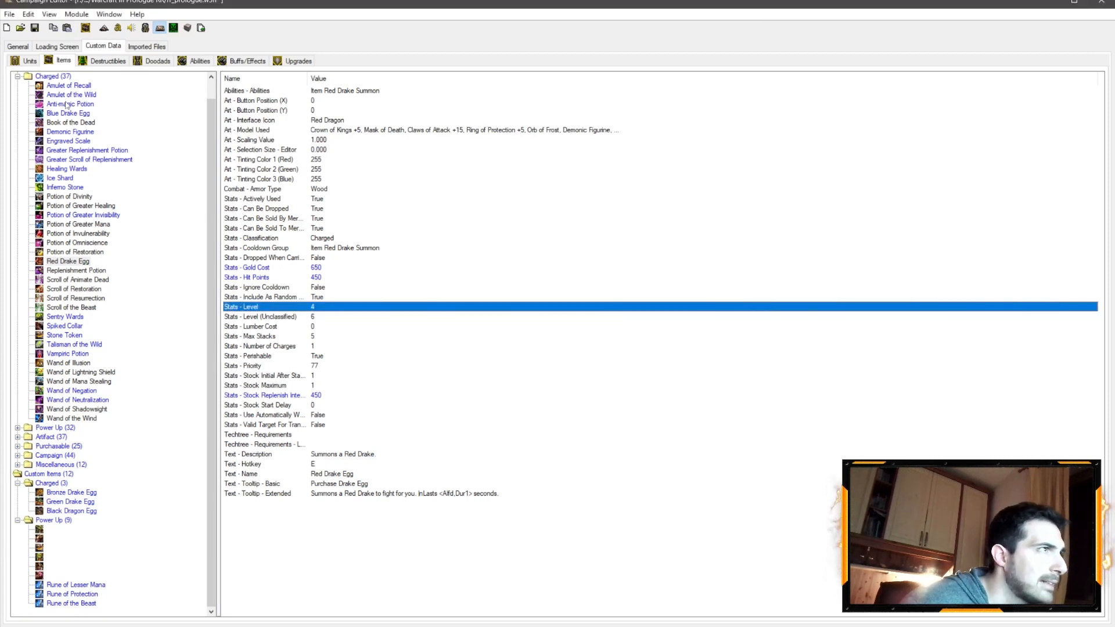
Set the Bronze Drake Egg's level to 6 and its unclassified level to 7
left_click(72, 132)
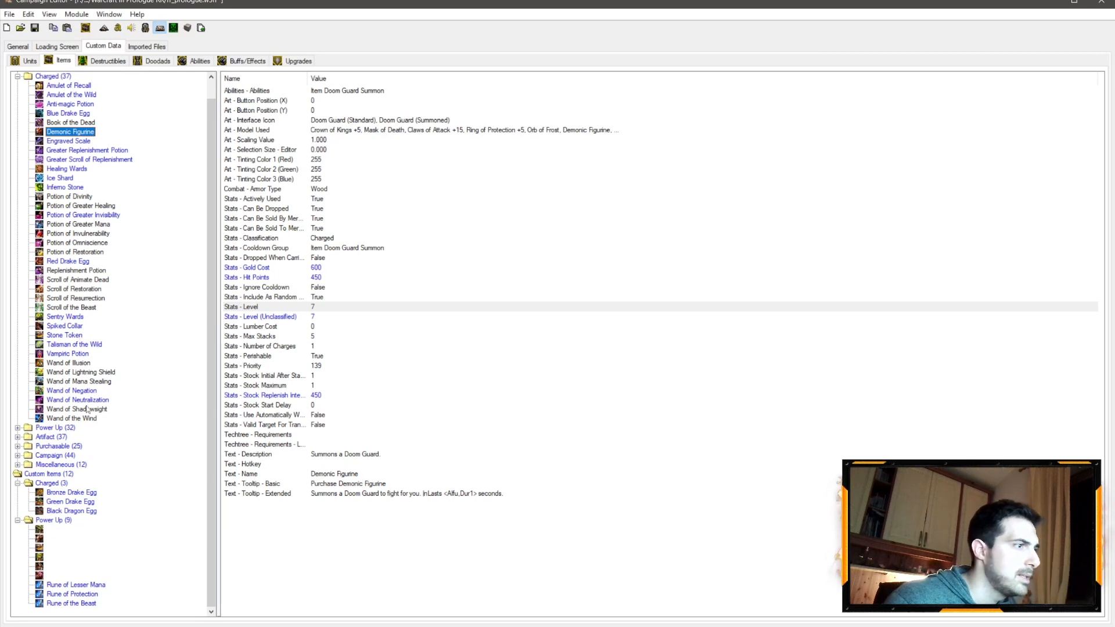
left_click(75, 493)
double_click(319, 306)
type("6")
key("Return")
double_click(316, 317)
type("7")
key("Return")
Copy the Bronze Drake Egg's level of 6 to the Green Drake Egg and the Black Dragon Egg
left_click(312, 308)
left_click(71, 502)
left_click(72, 511)
left_click(312, 308)
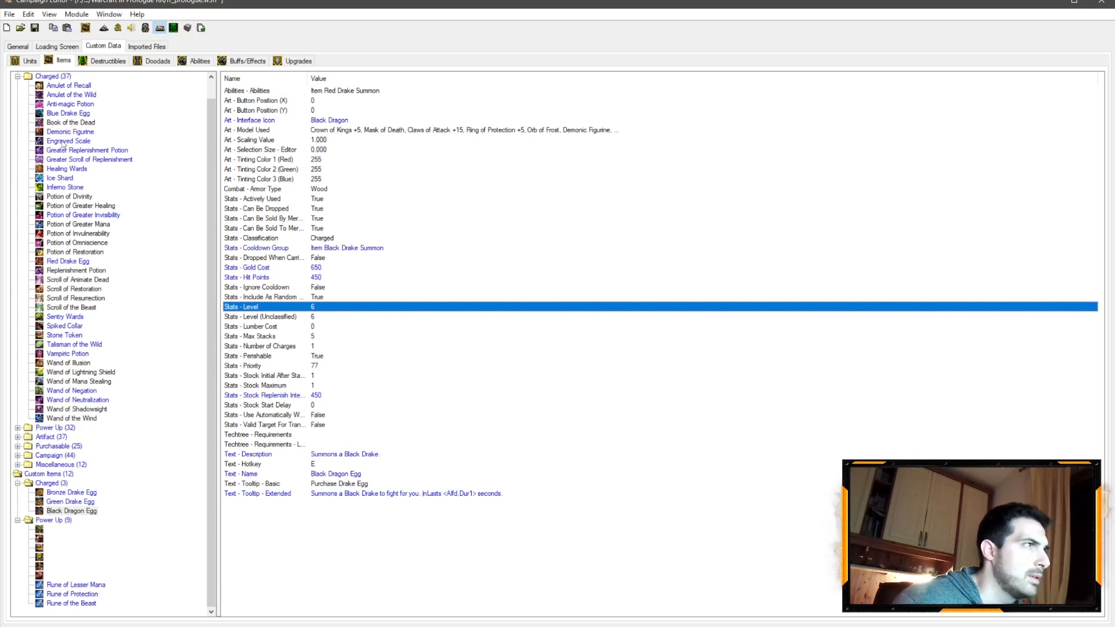
Set the Red Drake Egg's level to 6 and its unclassified level to 7
left_click(72, 262)
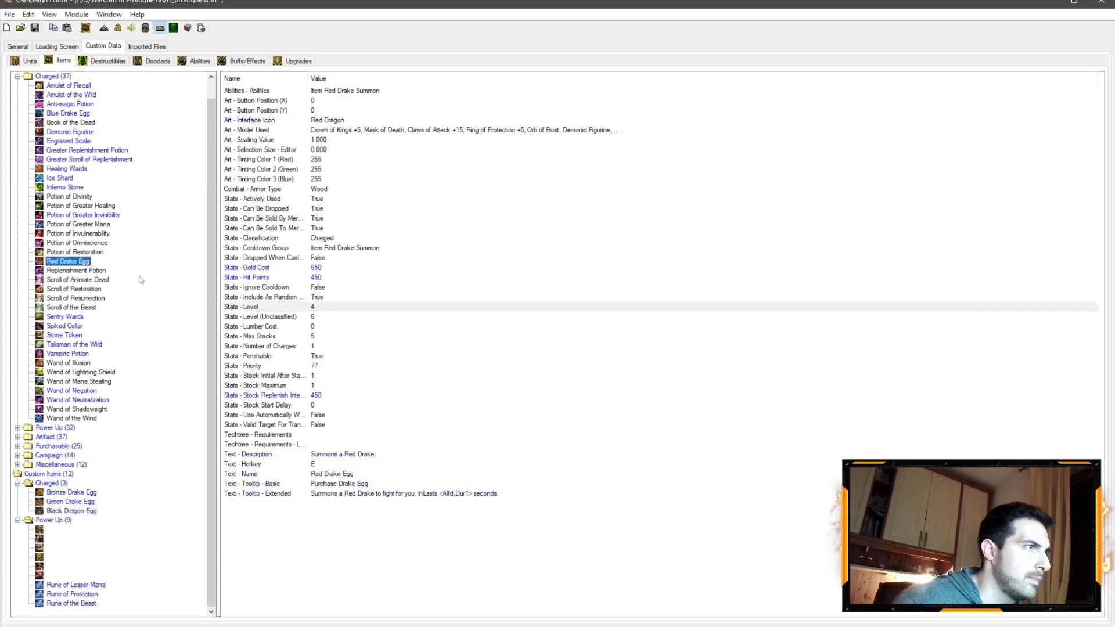
double_click(308, 318)
type("7")
key("Return")
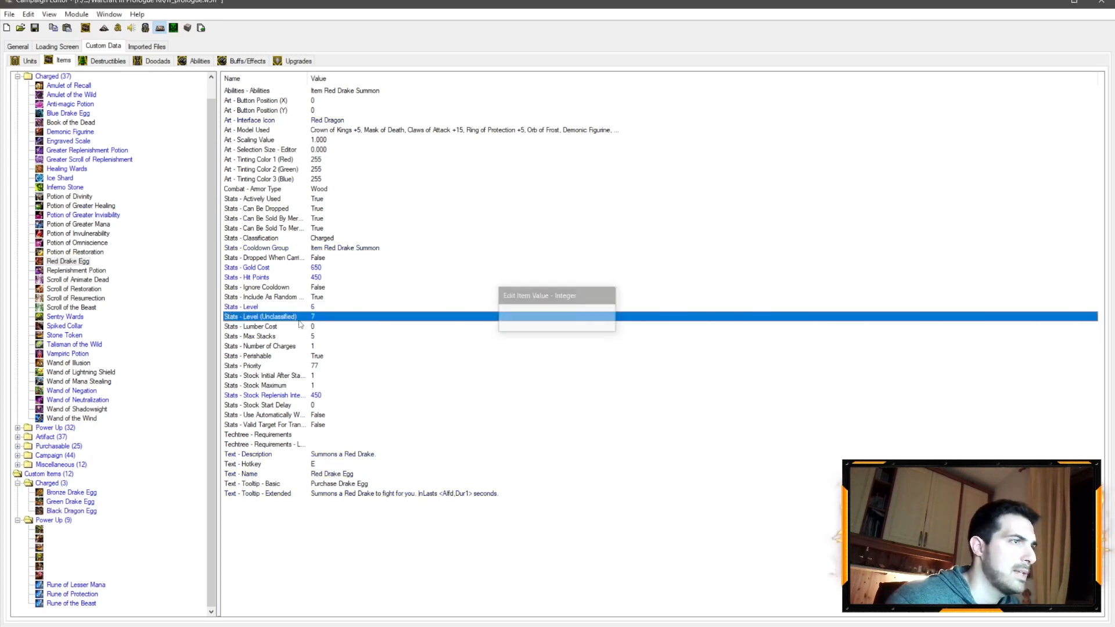
Copy the unclassified level of 7 to the Black Dragon Egg and the Green Drake Egg
left_click(69, 493)
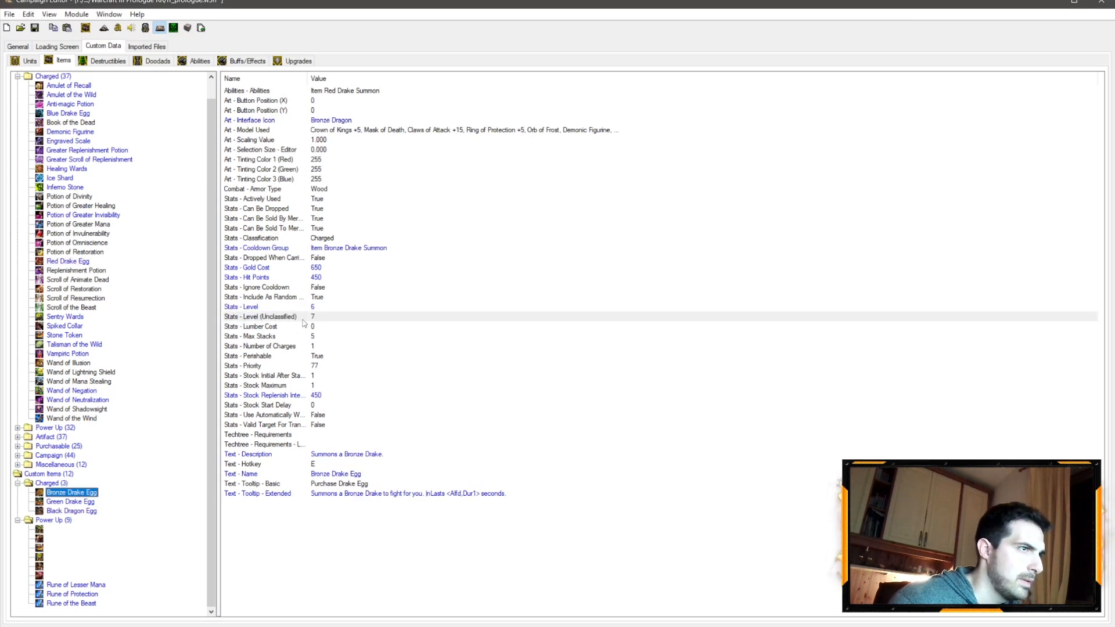
left_click(81, 503)
left_click(82, 511)
left_click(309, 318)
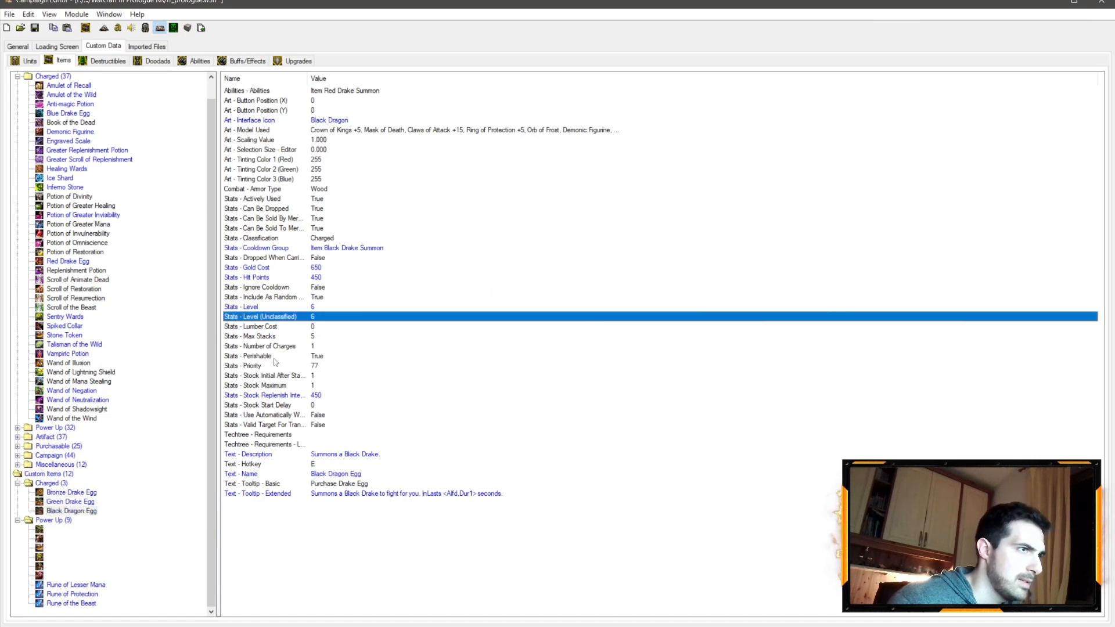
left_click(89, 502)
left_click(314, 316)
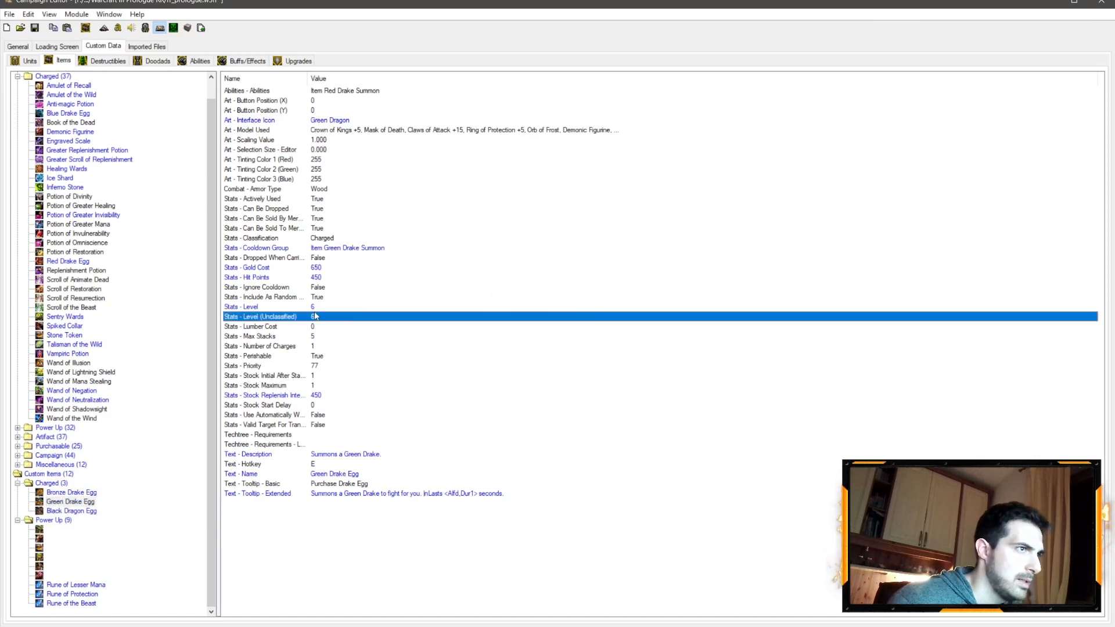
Set the Book of the Dead's unclassified level to 7 and its level to 6
left_click(84, 125)
left_click(314, 317)
double_click(313, 308)
type("6")
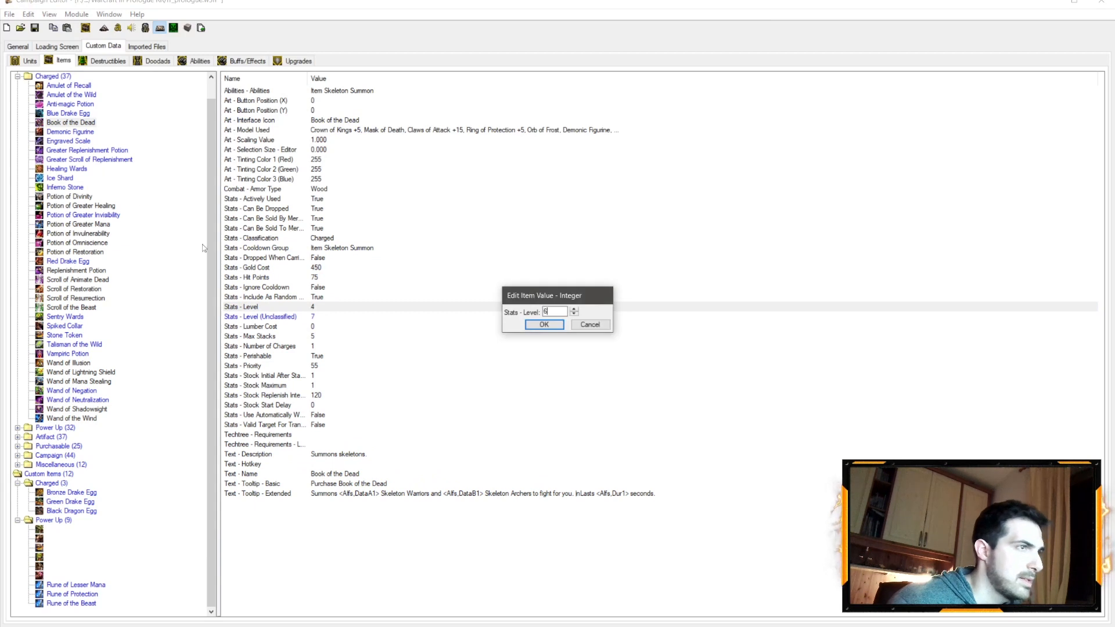
key("Return")
Give the Book of the Dead the Blue Drake Egg's gold cost of 650 and the Demonic Figurine's hit points of 450
left_click(73, 115)
left_click(315, 267)
left_click(91, 122)
left_click(314, 277)
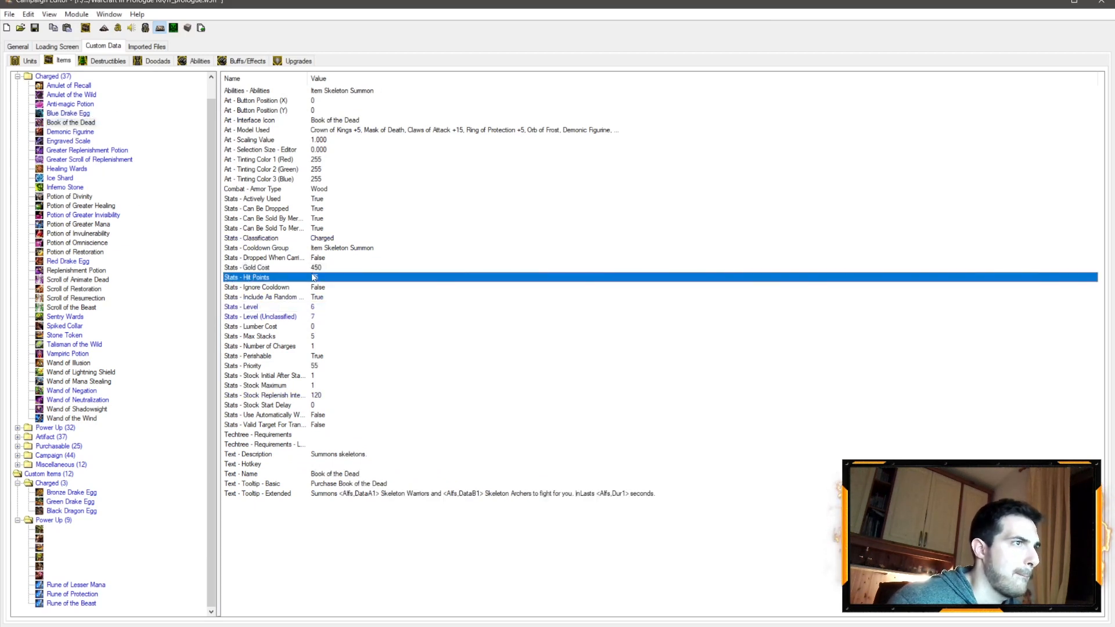
left_click(70, 132)
left_click(314, 277)
left_click(96, 123)
left_click(321, 277)
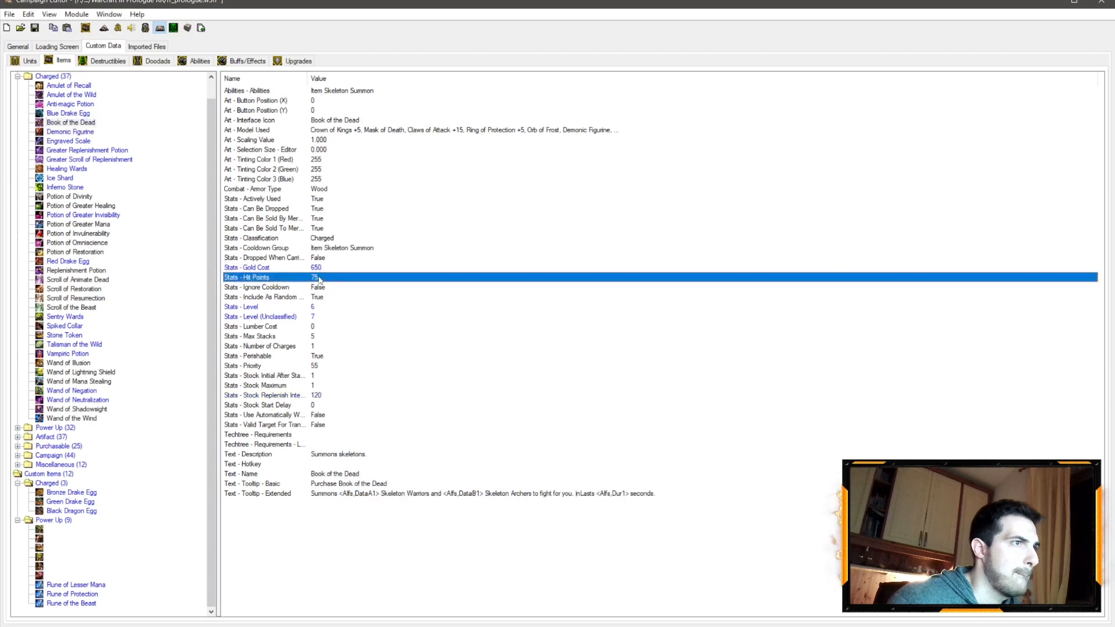
left_click(83, 114)
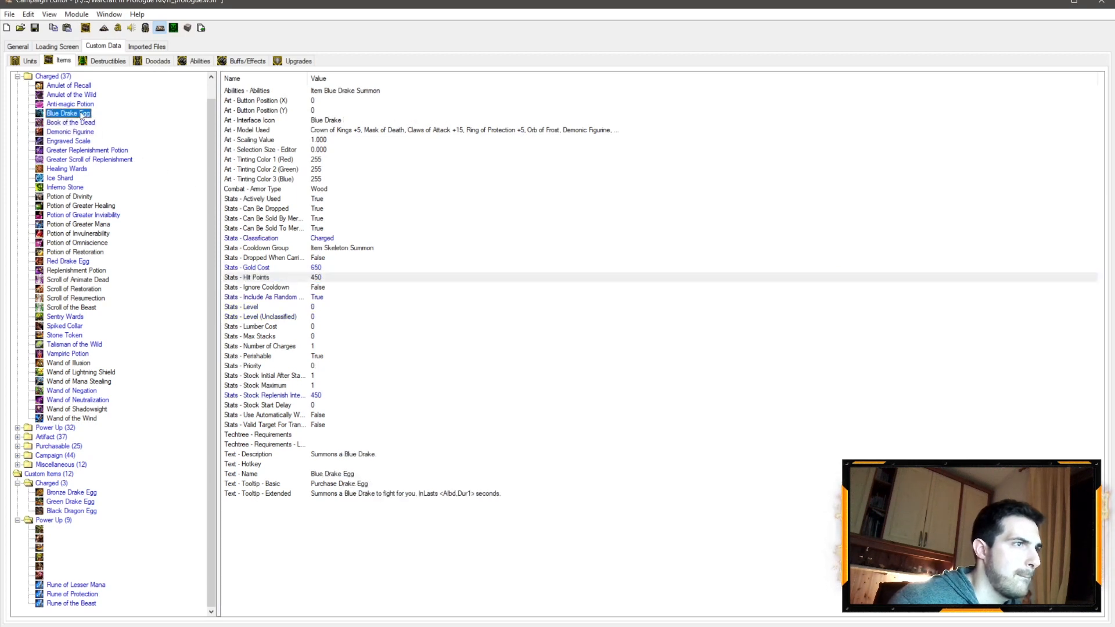
left_click(77, 123)
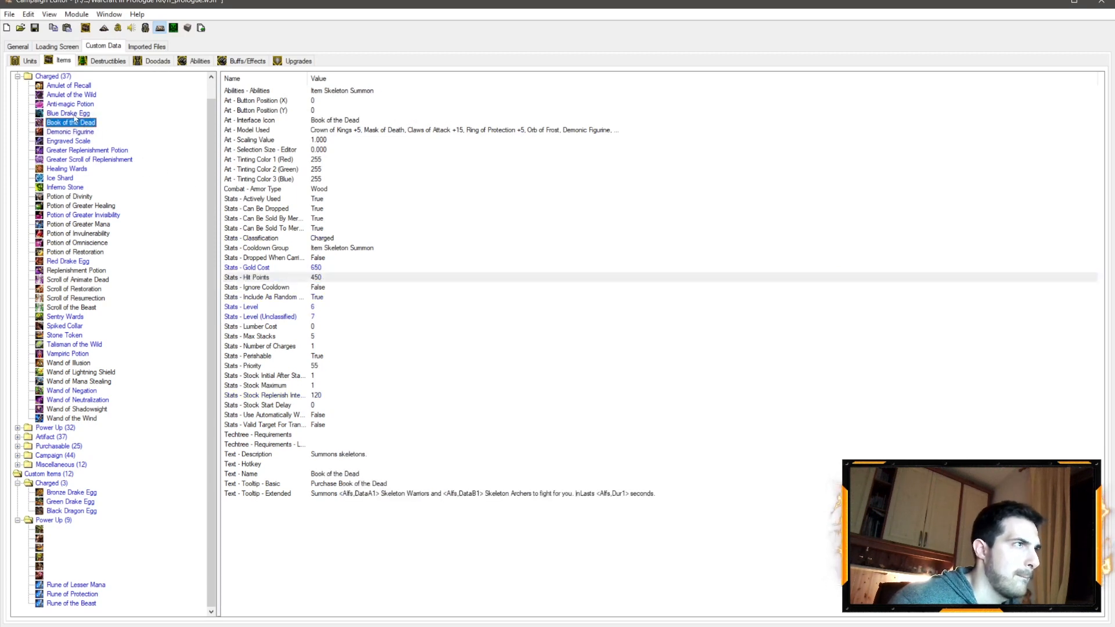
Copy the Demonic Figurine's max stacks value of 5 to the Blue Drake Egg
left_click(74, 115)
left_click(307, 338)
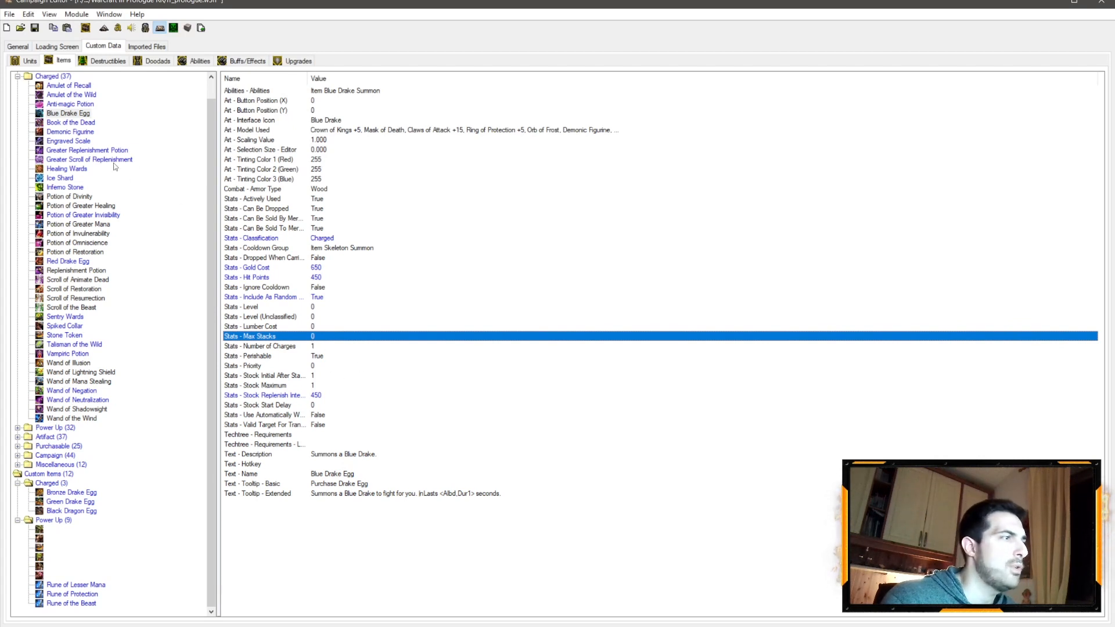
left_click(85, 114)
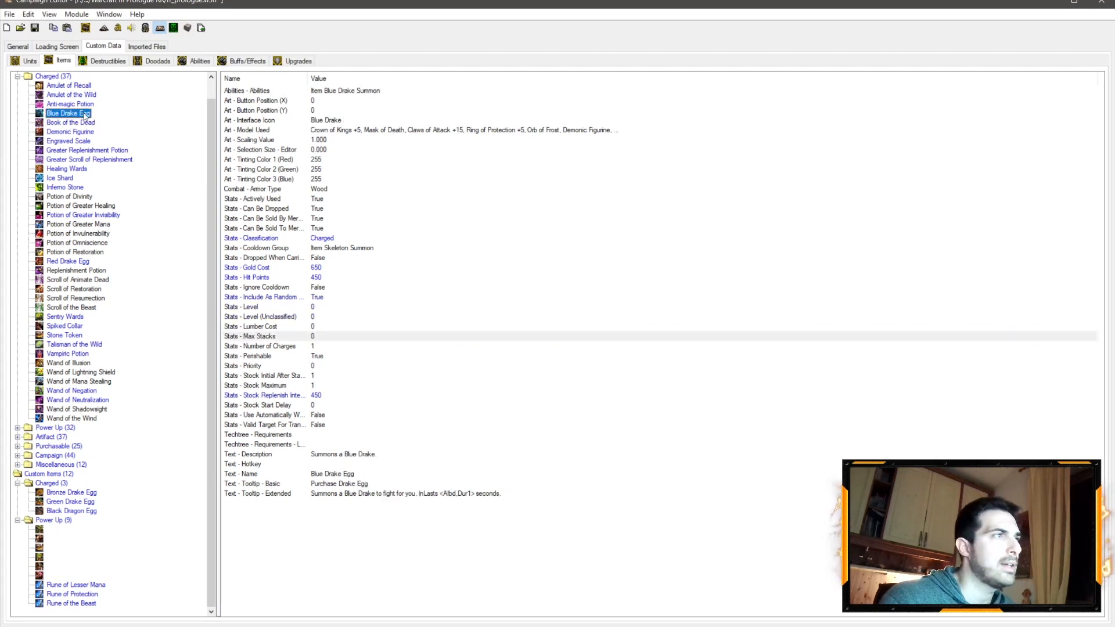
left_click(83, 133)
left_click(319, 337)
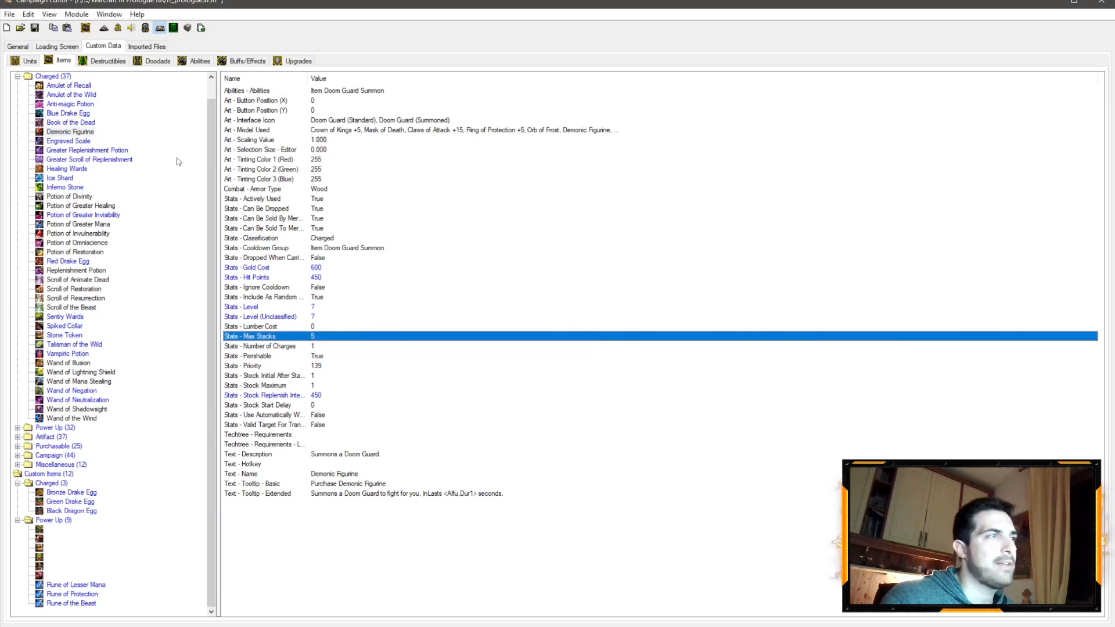
left_click(82, 114)
left_click(314, 337)
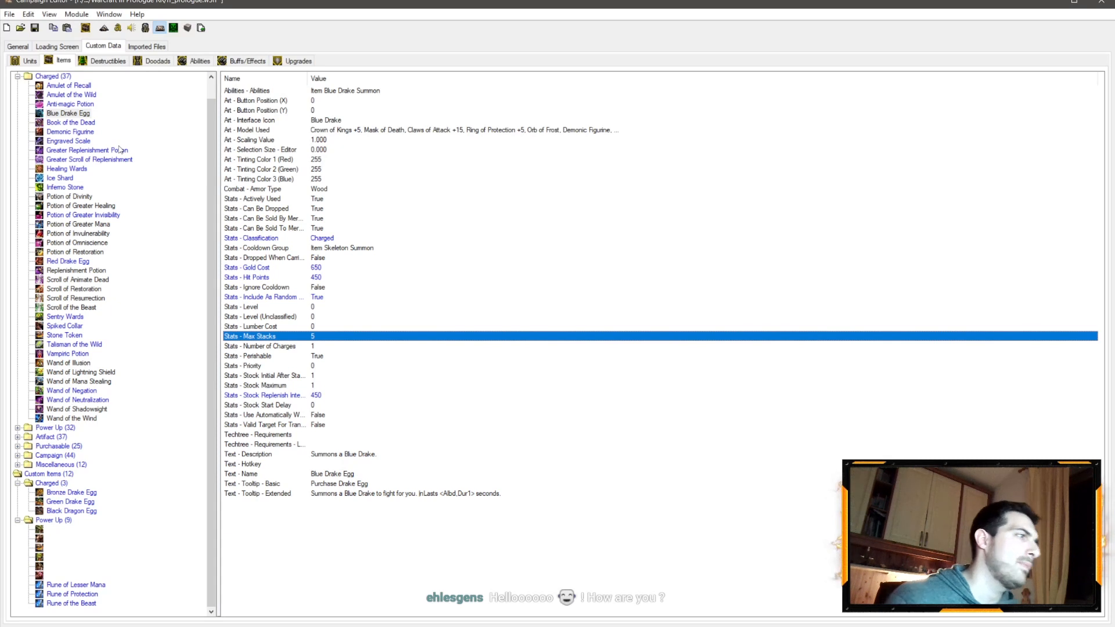
Compare the max stacks values of the Blue Drake Egg, the Book of the Dead and the Healing Wards
left_click(77, 95)
left_click(82, 113)
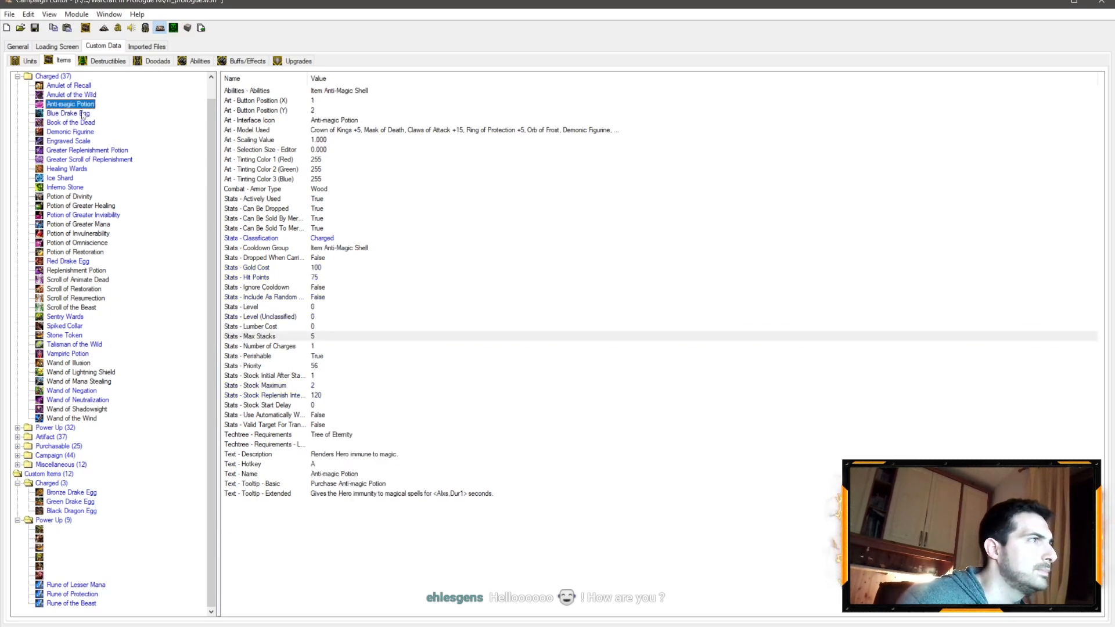
left_click(298, 337)
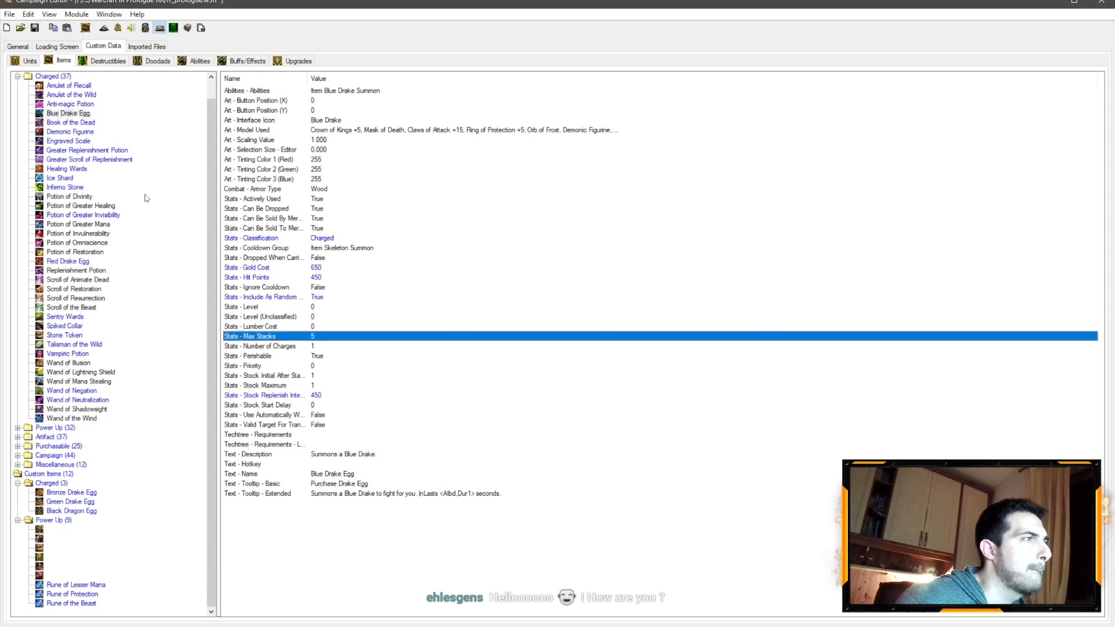
left_click(81, 123)
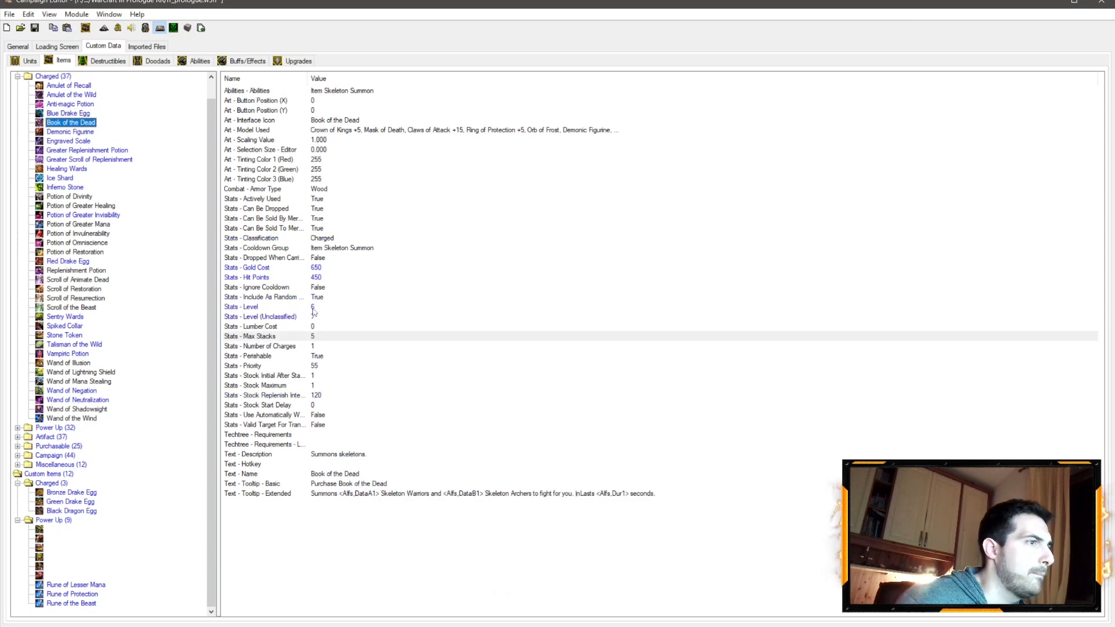
left_click(314, 337)
double_click(313, 338)
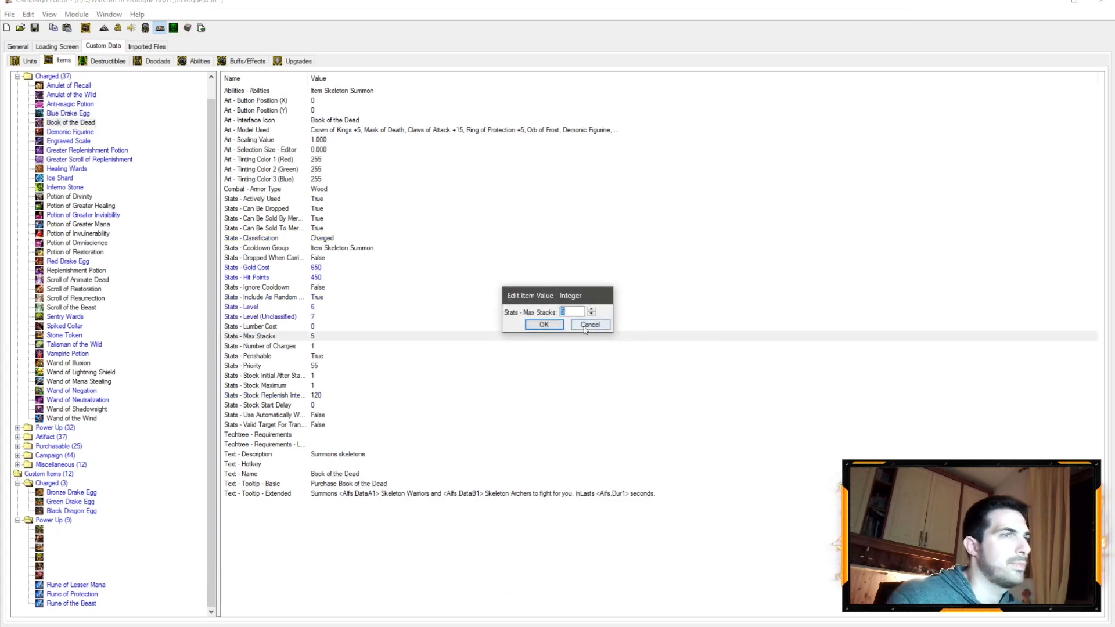
key("Return")
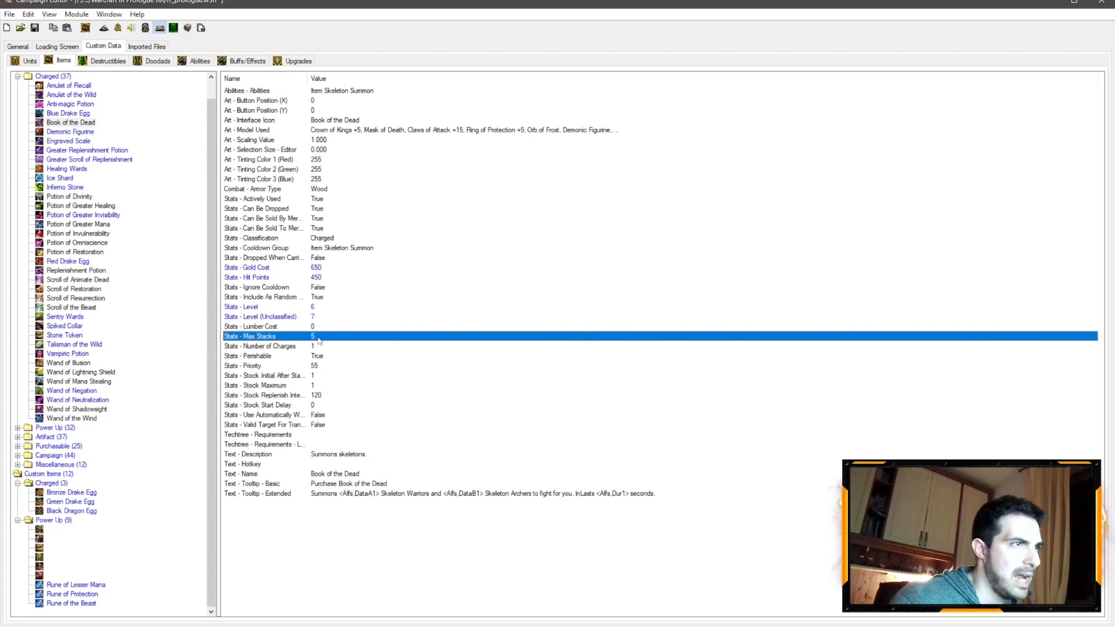
left_click(68, 173)
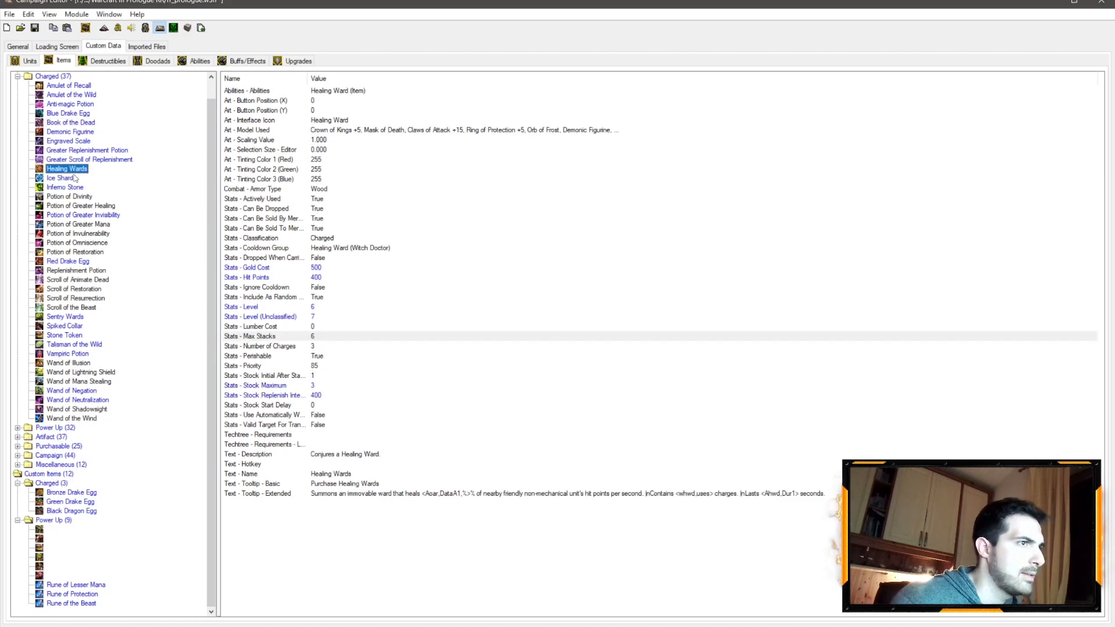
left_click(319, 337)
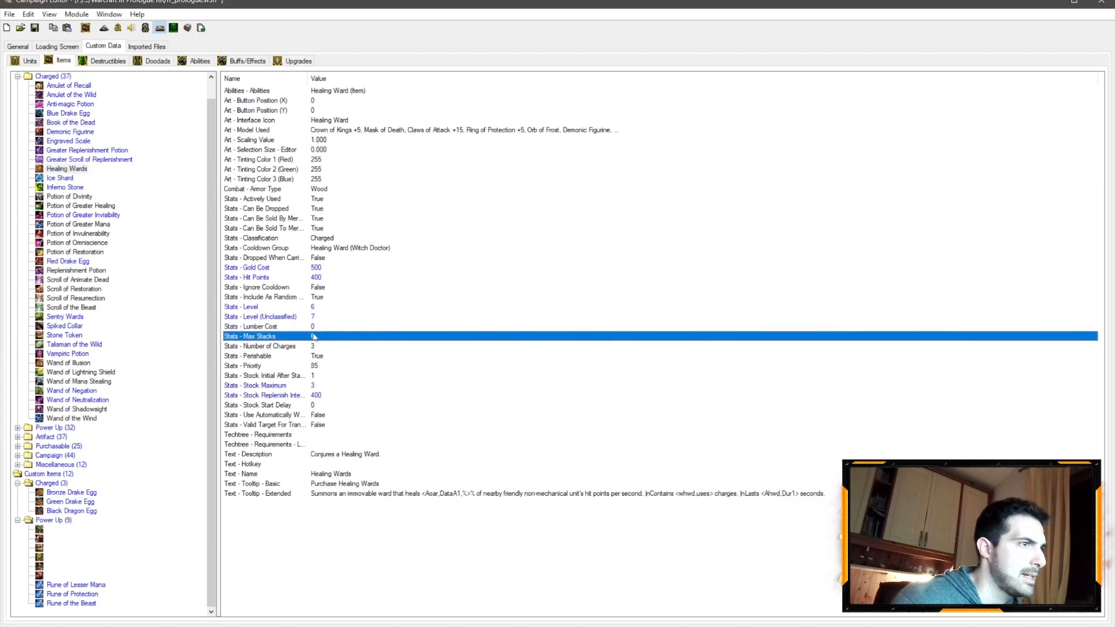
Set the Demonic Figurine's max stacks to 3
left_click(71, 132)
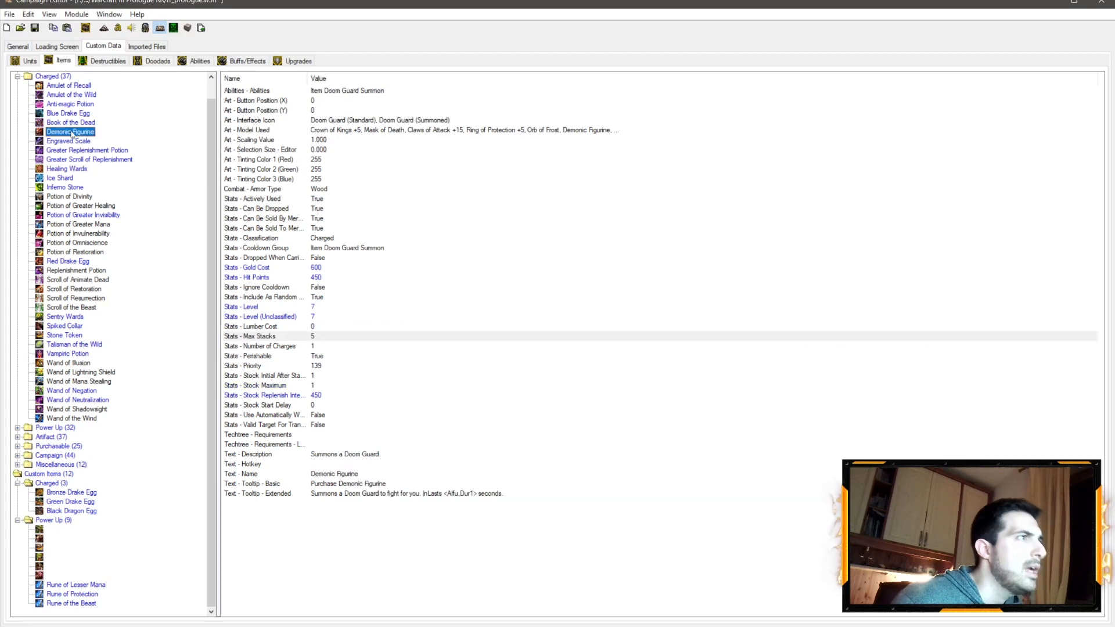
double_click(325, 336)
type("3")
left_click_drag(578, 313, 550, 319)
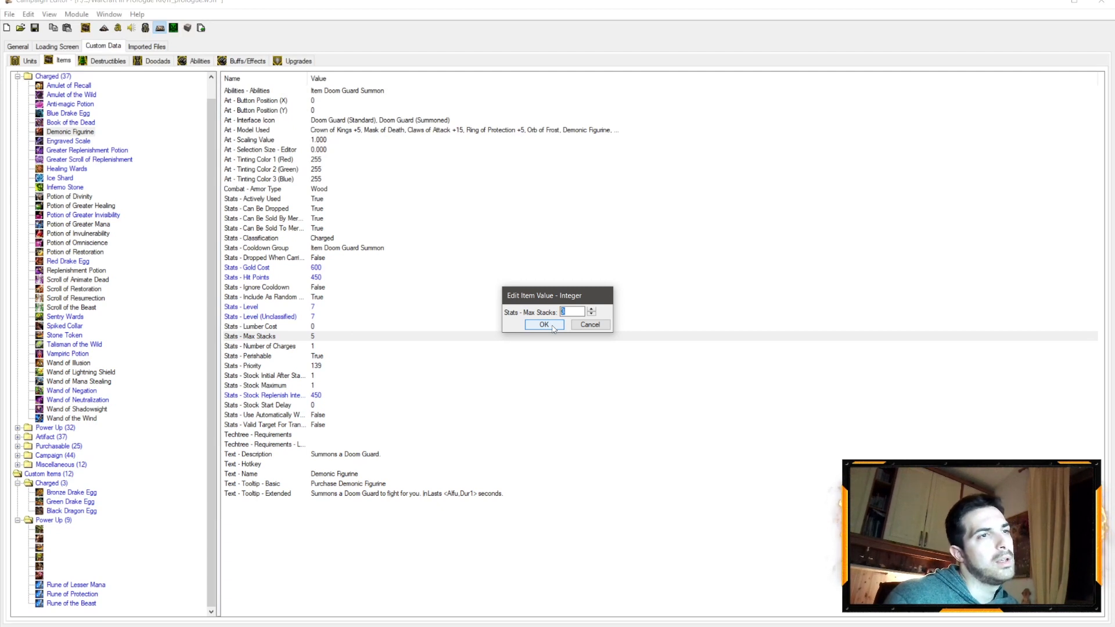
left_click(544, 325)
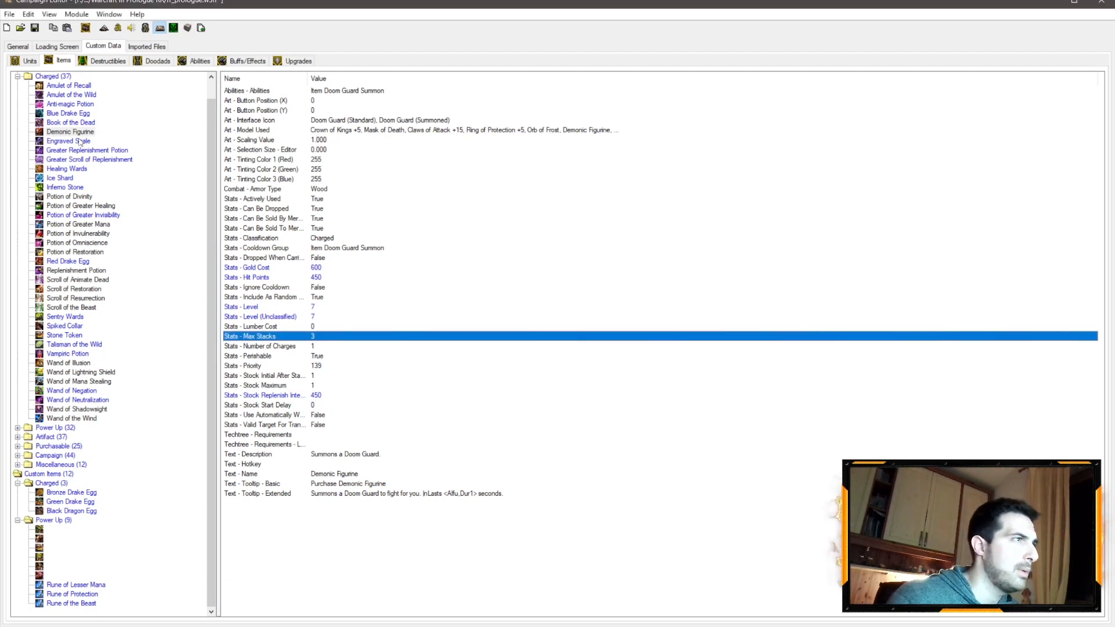
Set the Amulet of the Wild's max stacks to 4
left_click(81, 114)
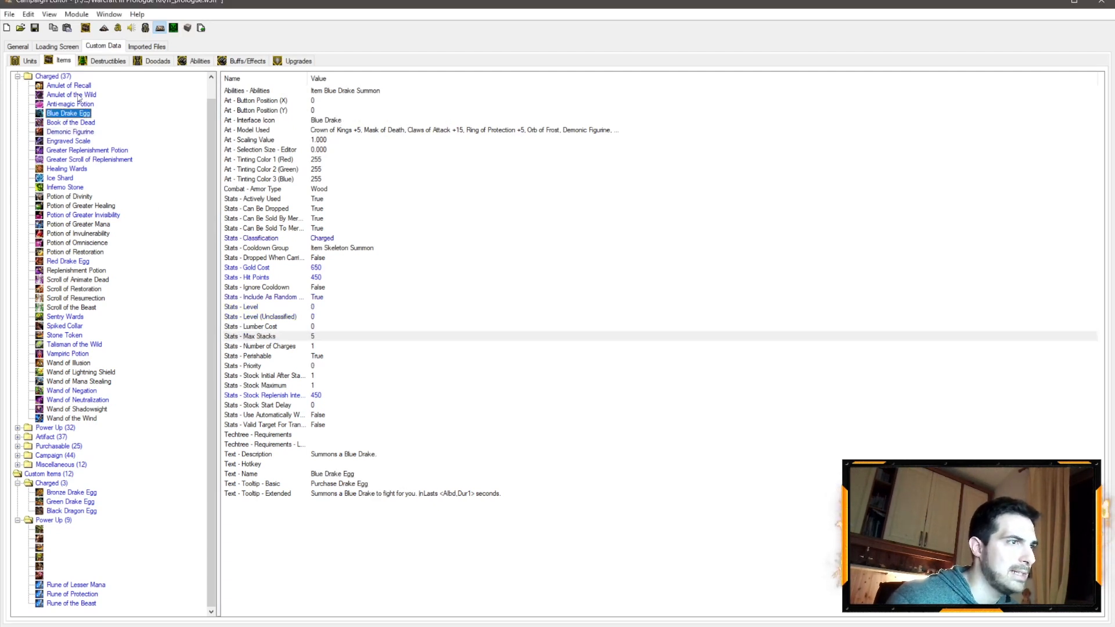
left_click(79, 94)
double_click(316, 337)
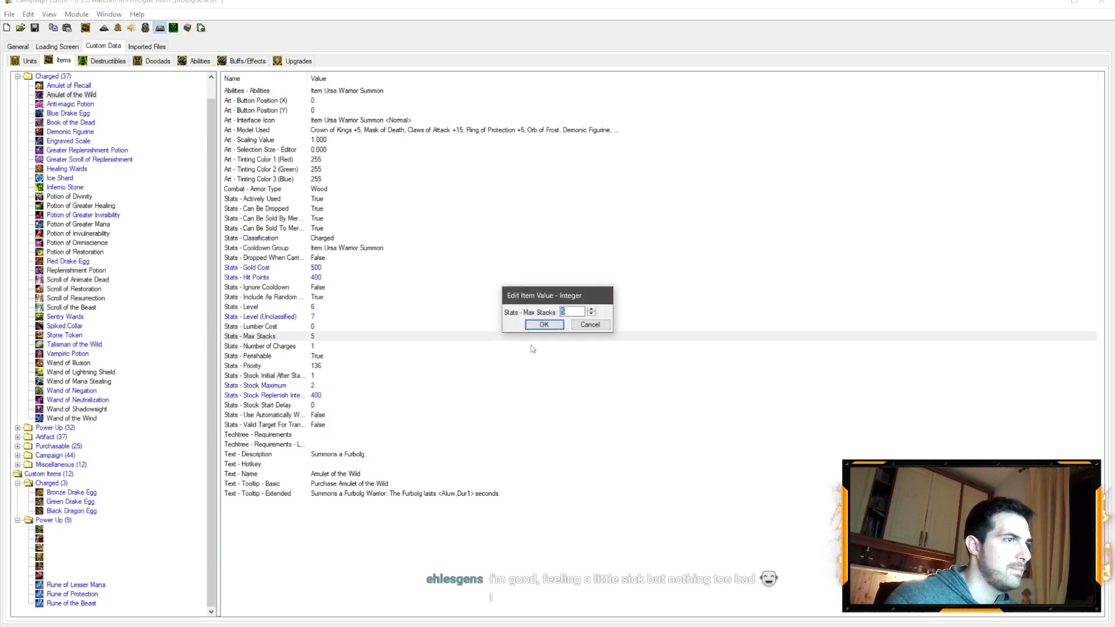
left_click(544, 325)
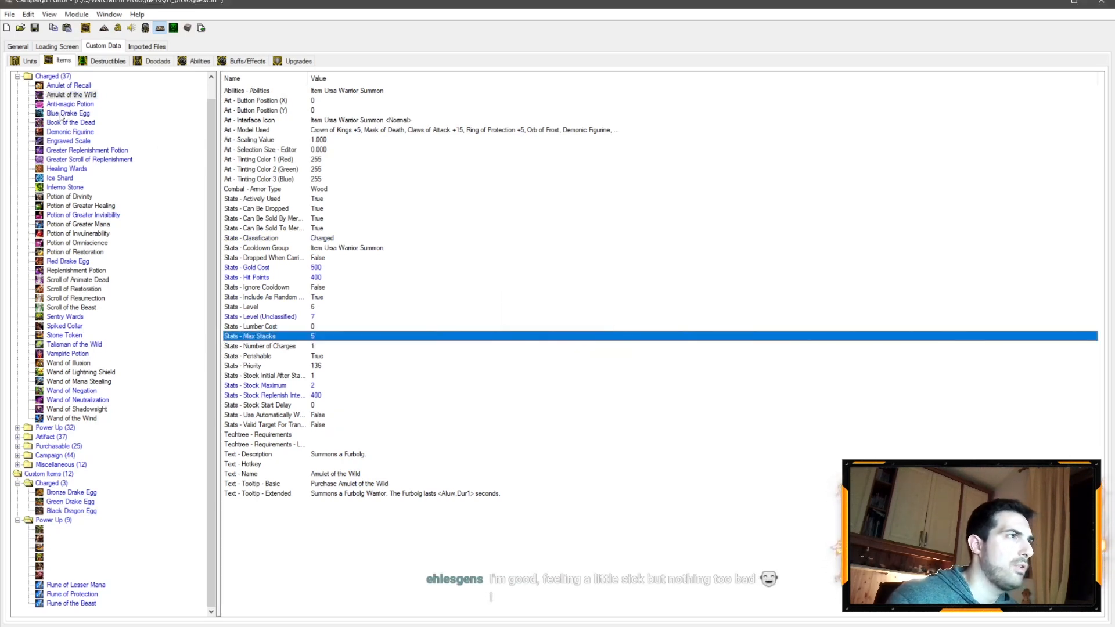
left_click(70, 95)
double_click(319, 336)
type("4")
left_click(536, 327)
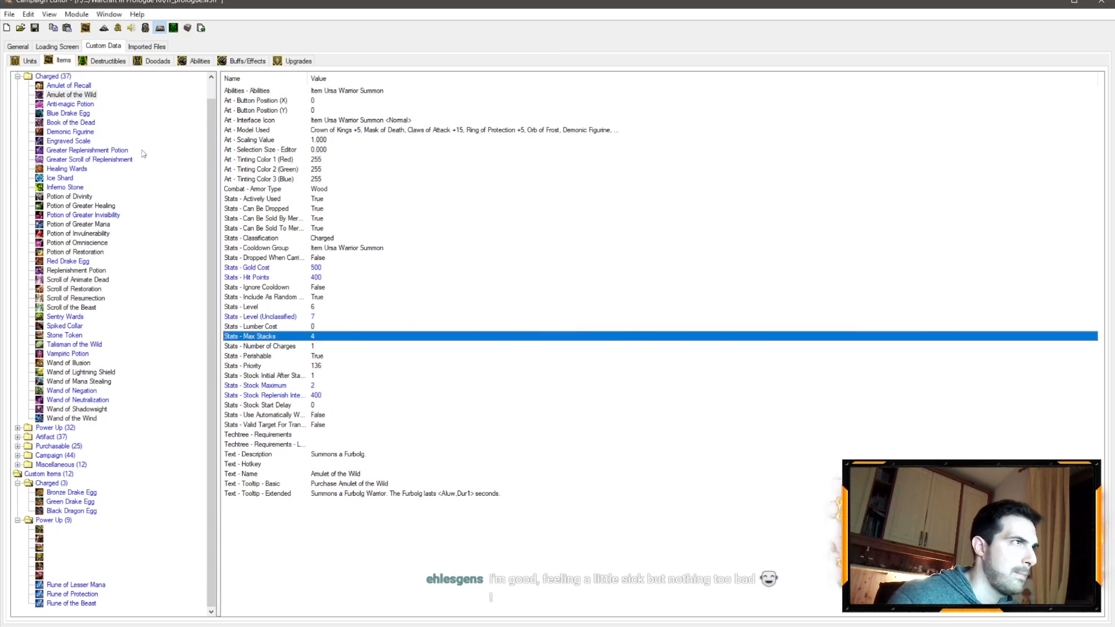
Check the max stacks values of the Engraved Scale, the Book of the Dead and the Demonic Figurine
left_click(69, 142)
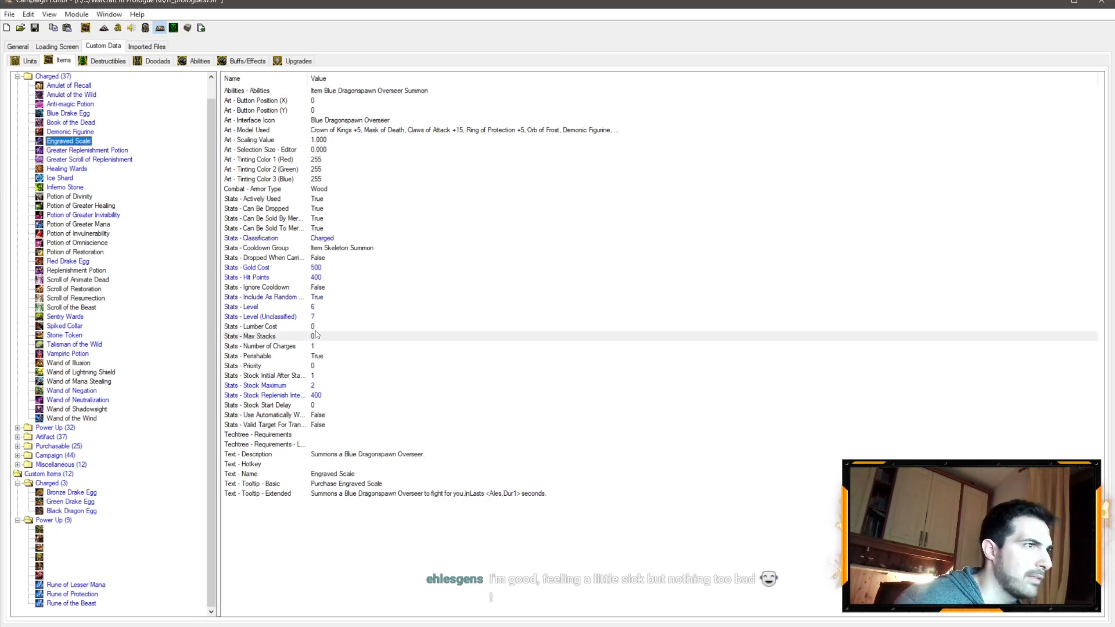
left_click(313, 337)
left_click(85, 123)
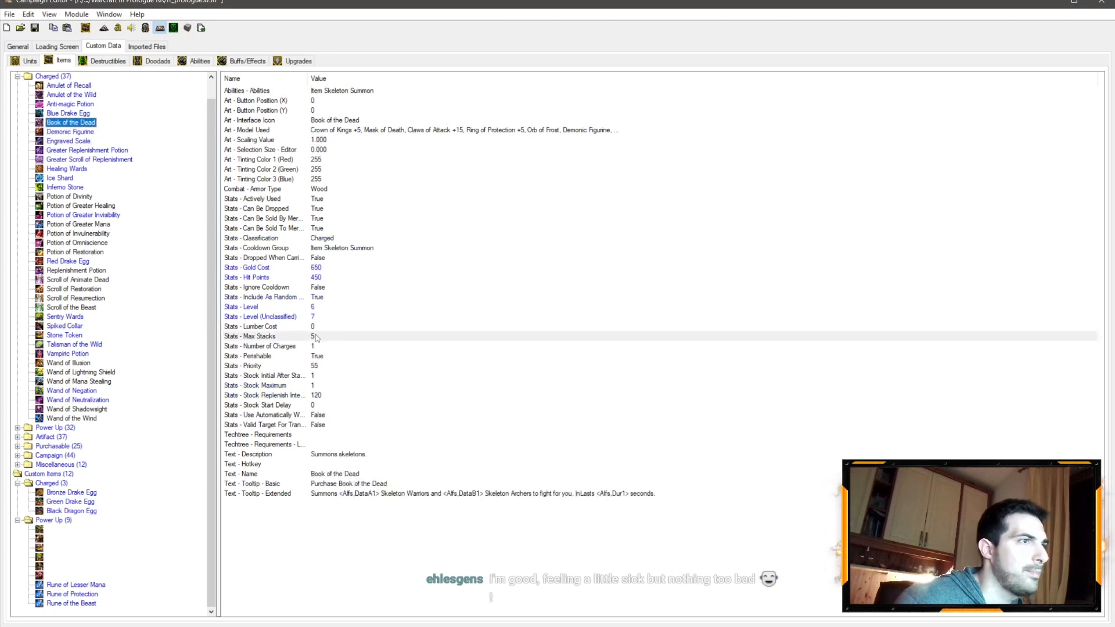
left_click(73, 132)
double_click(360, 338)
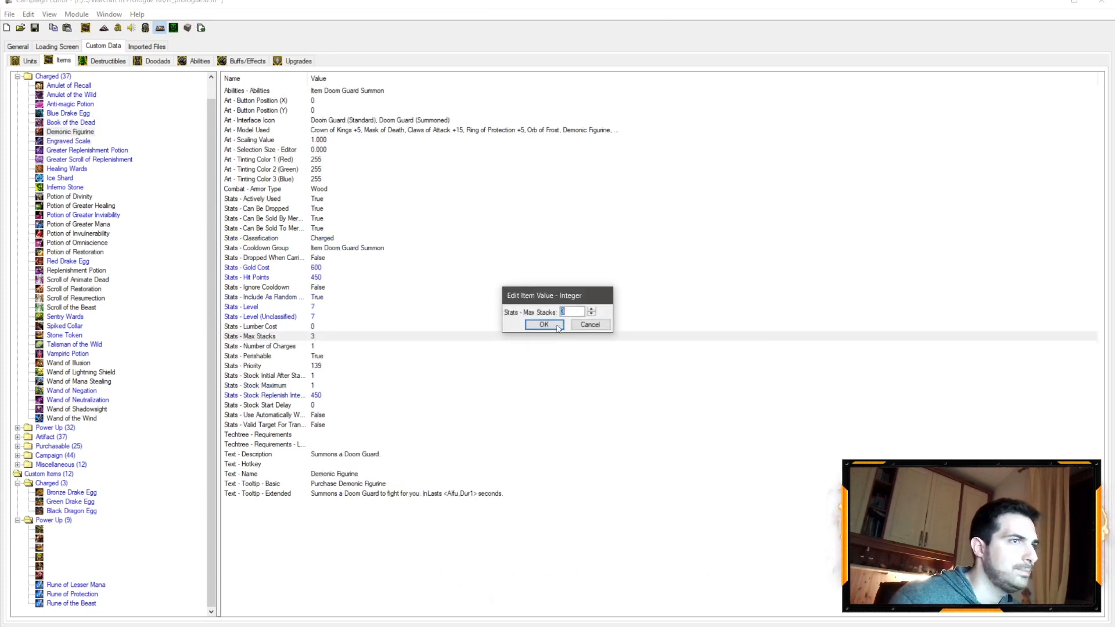
left_click(544, 325)
Set the Blue Drake Egg's max stacks to 4
left_click(68, 113)
left_click(311, 338)
double_click(312, 338)
type("4")
left_click(537, 325)
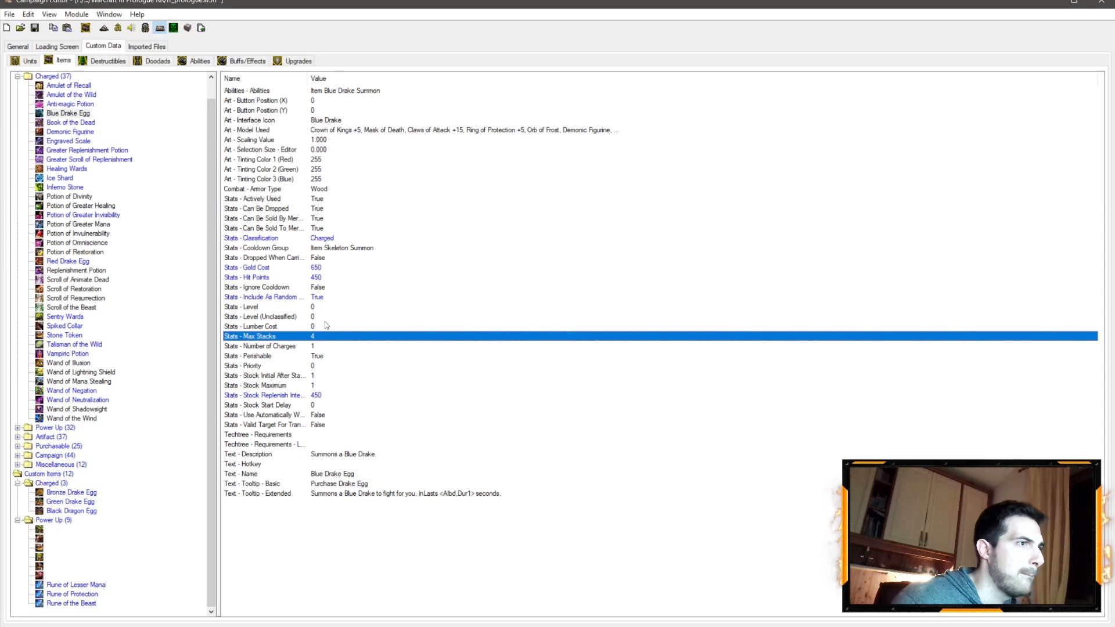
Set the Red Drake Egg's max stacks to 4
left_click(68, 262)
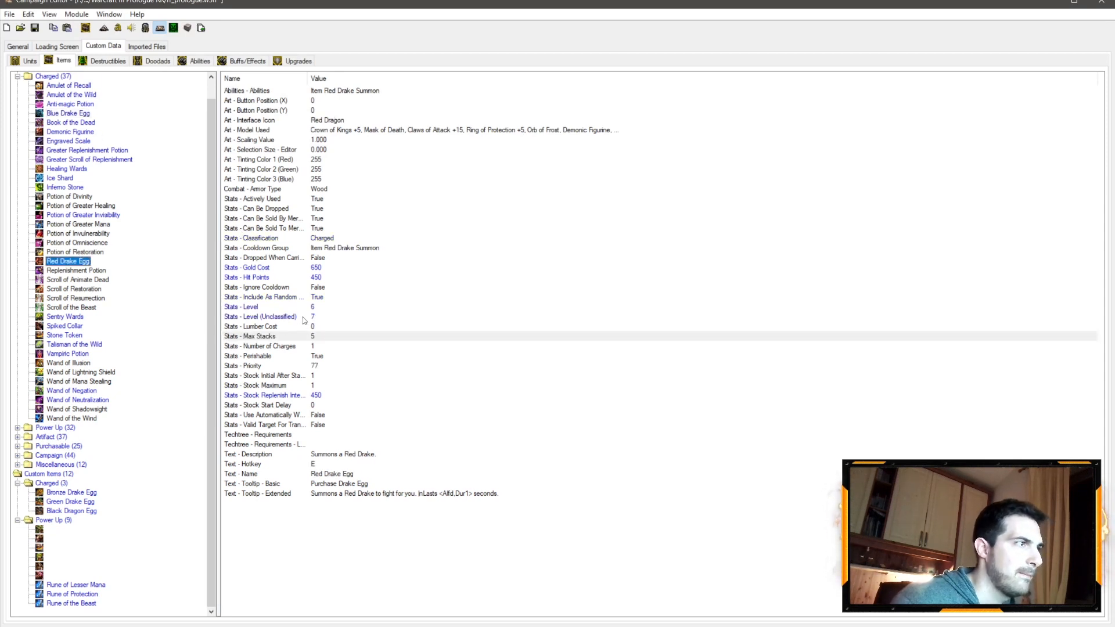
left_click(314, 337)
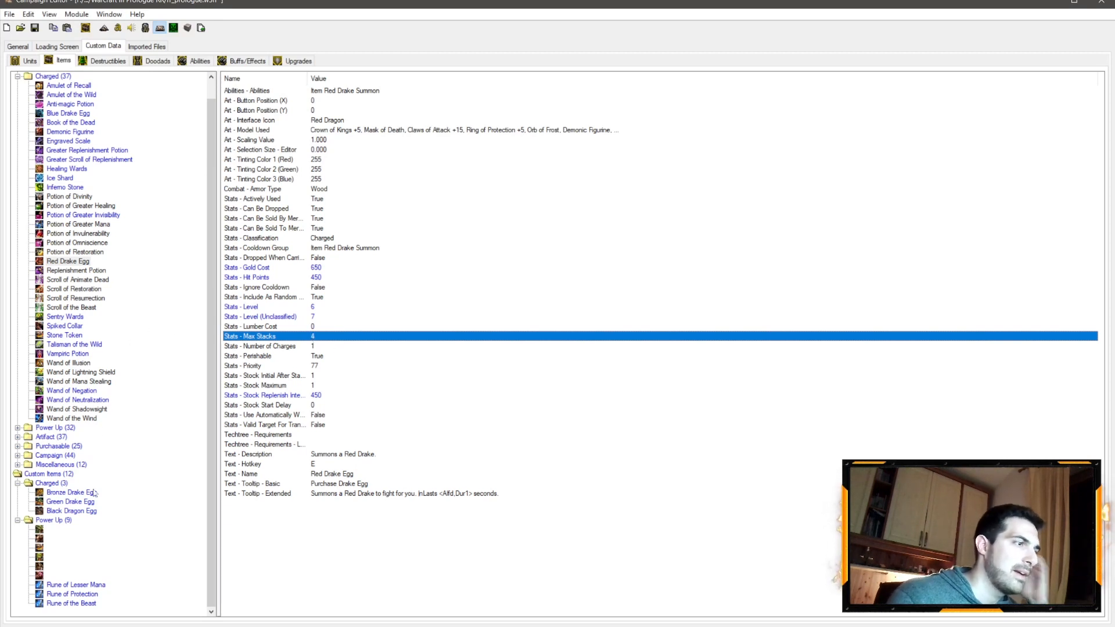
Check the max stacks of the custom drake eggs, the Spiked Collar, the Sentry Wards and the Talisman of the Wild
left_click(73, 493)
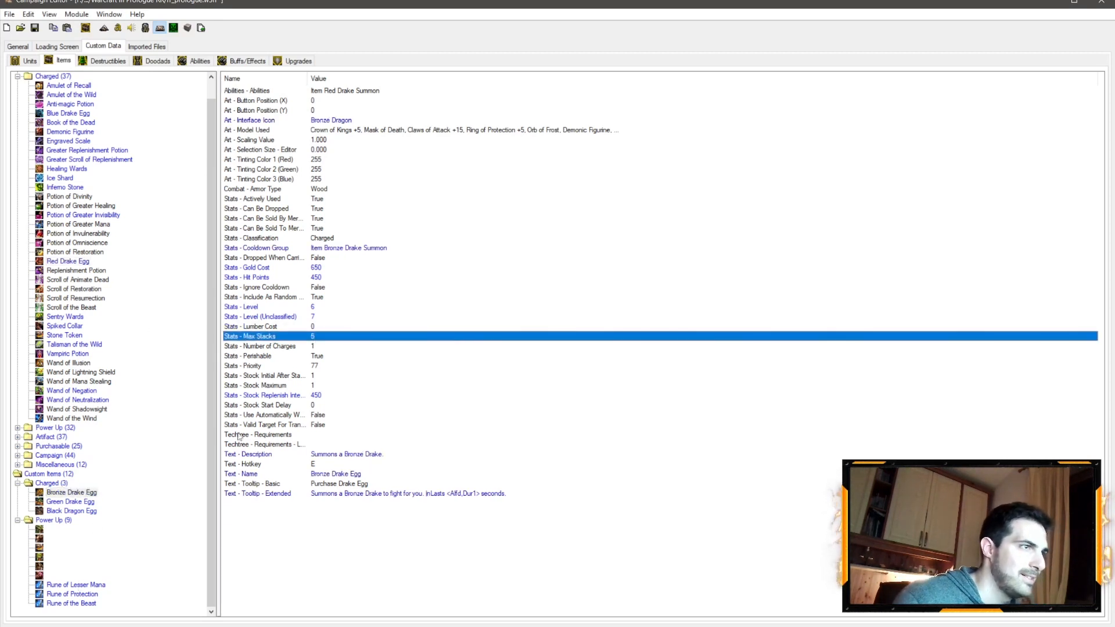
left_click(95, 502)
left_click(100, 511)
left_click(89, 502)
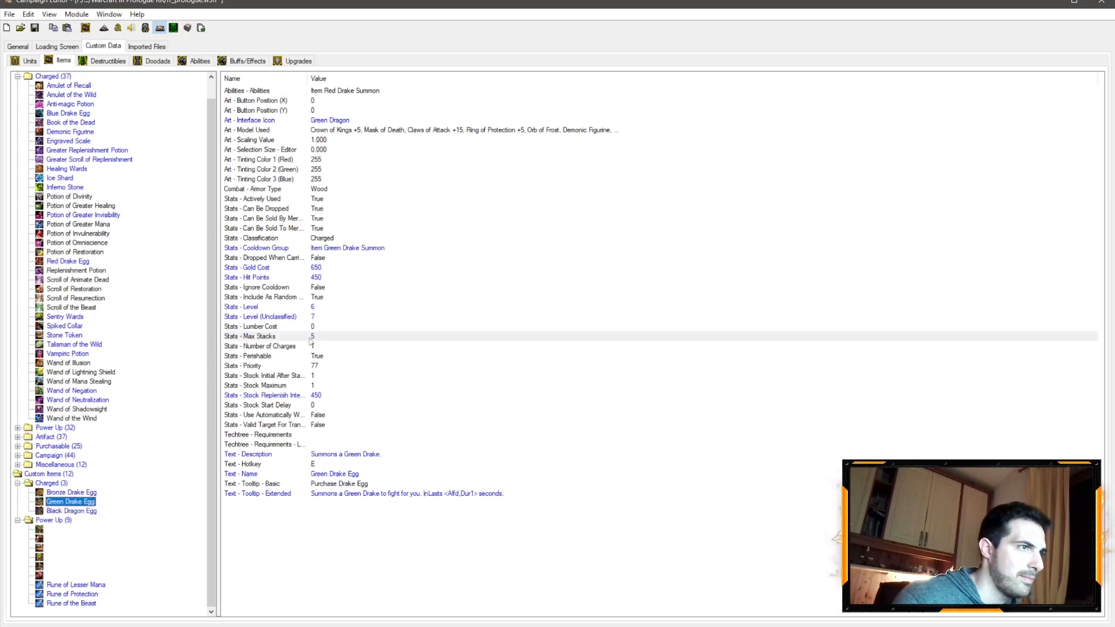
left_click(69, 326)
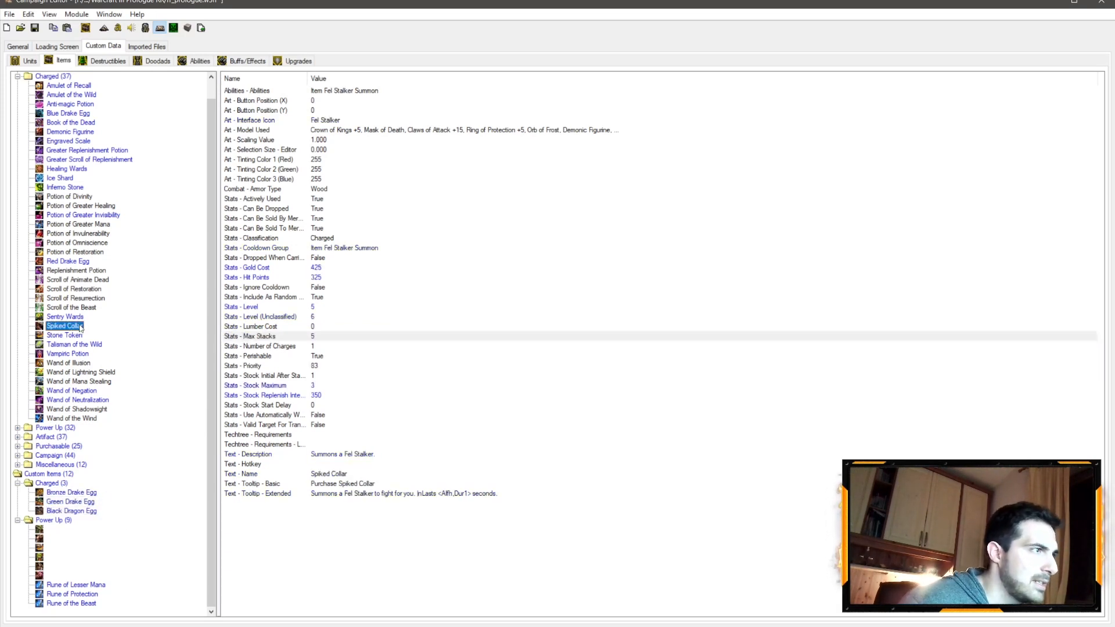
left_click(55, 309)
left_click(74, 318)
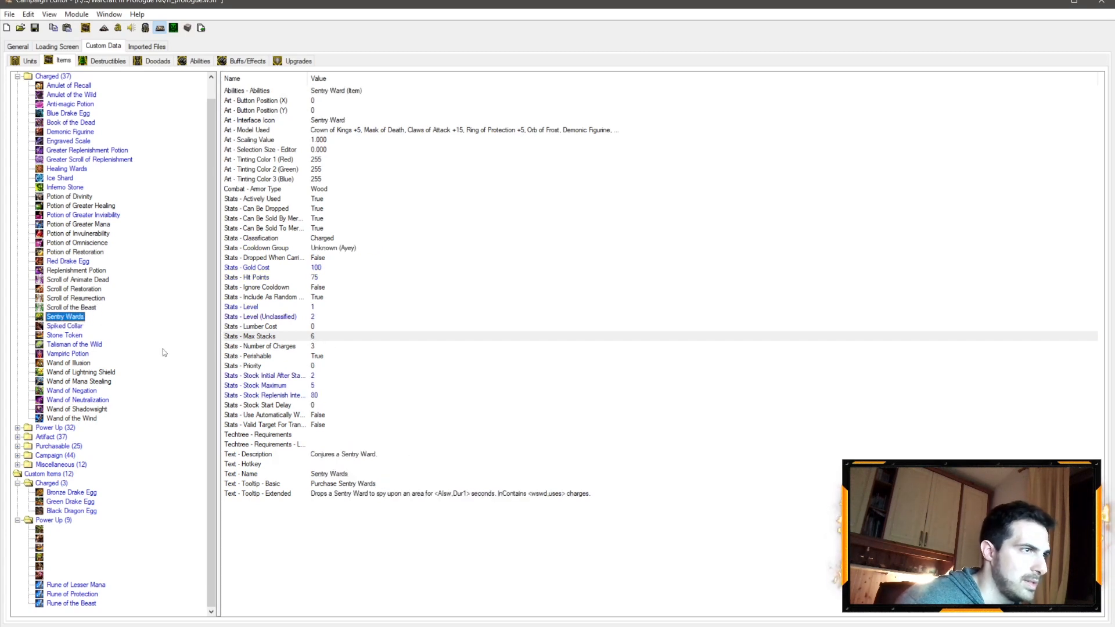
left_click(70, 327)
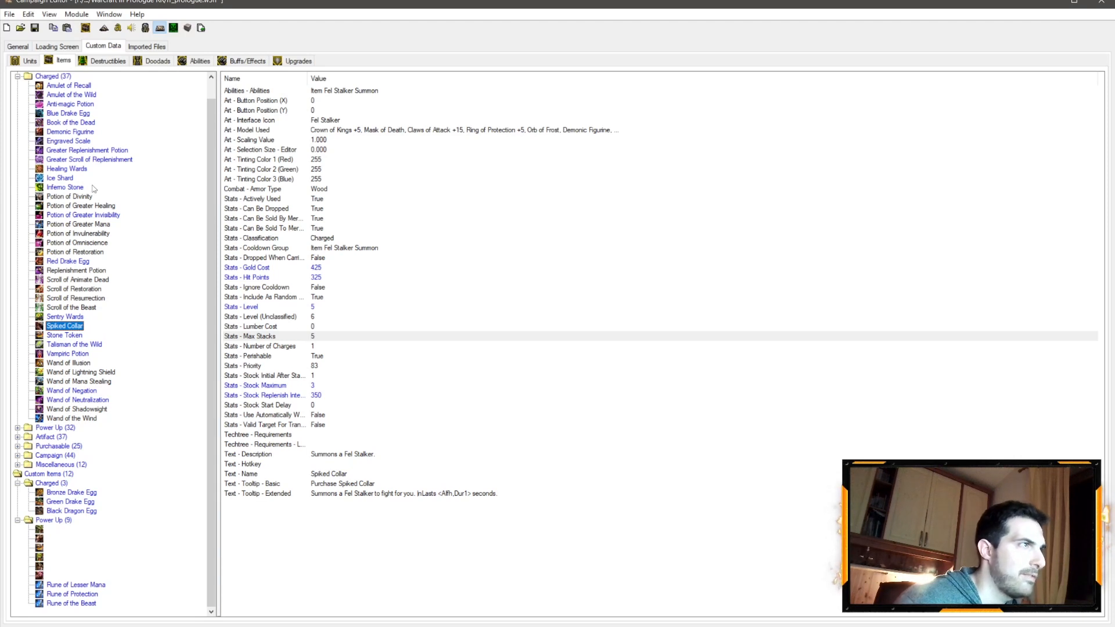
left_click(85, 344)
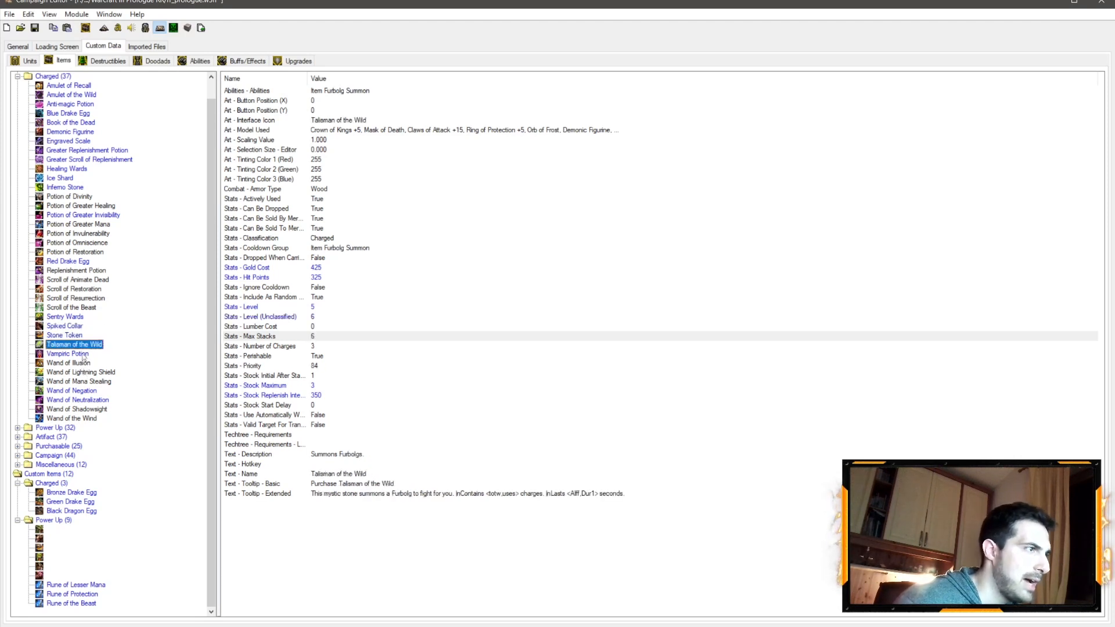
left_click(81, 327)
left_click(308, 337)
Try a max stacks value of 5 on the Talisman of the Wild and set it back to 6
left_click(91, 346)
left_click(304, 338)
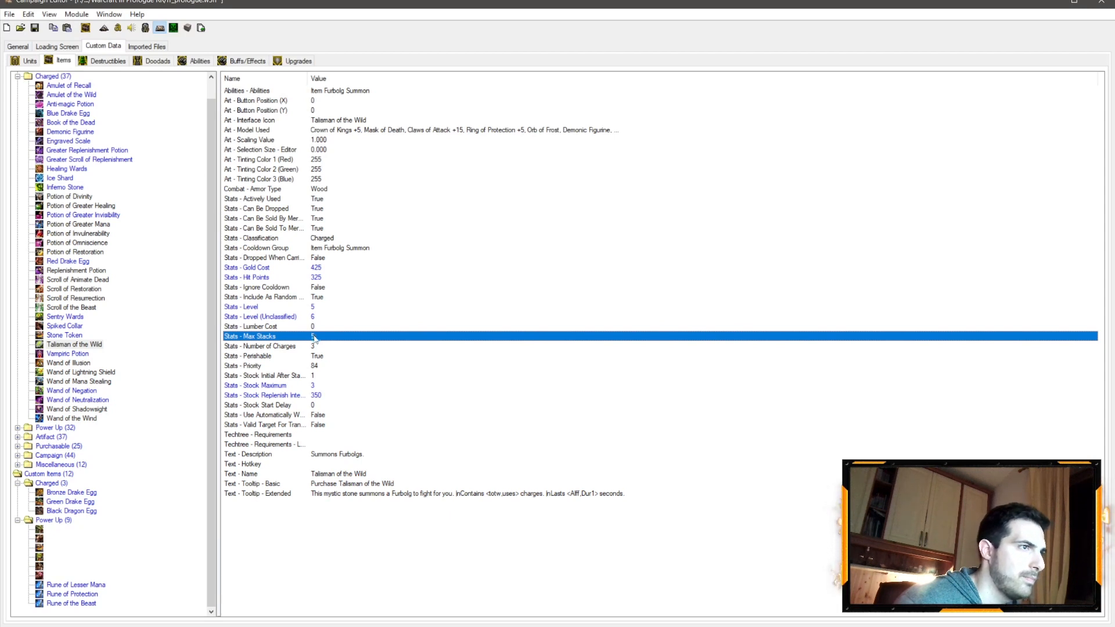
double_click(314, 337)
type("6")
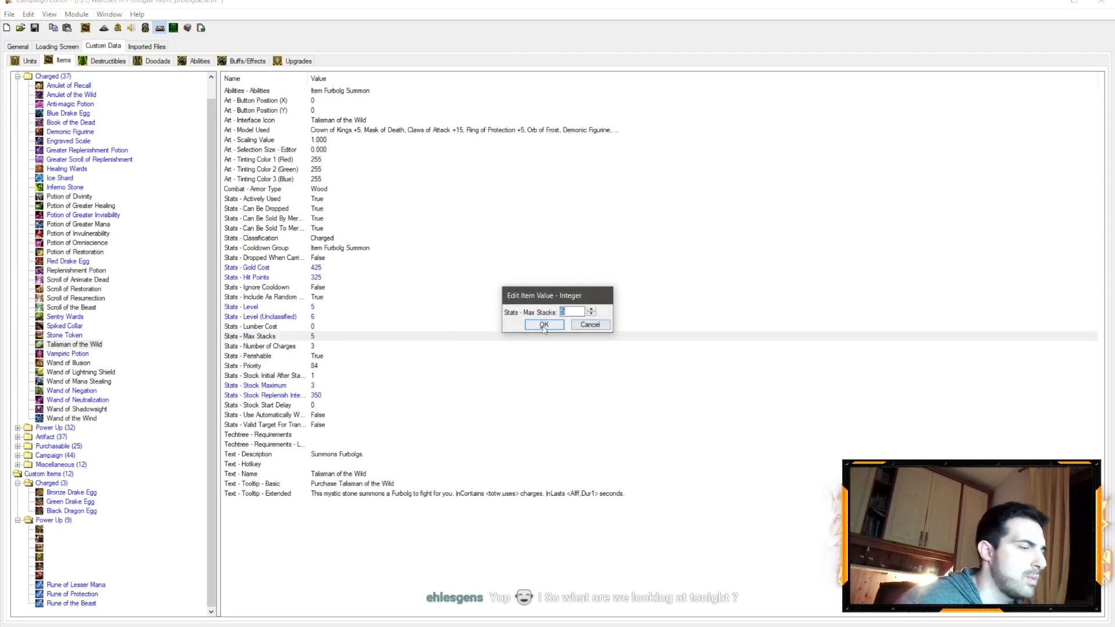
left_click(540, 323)
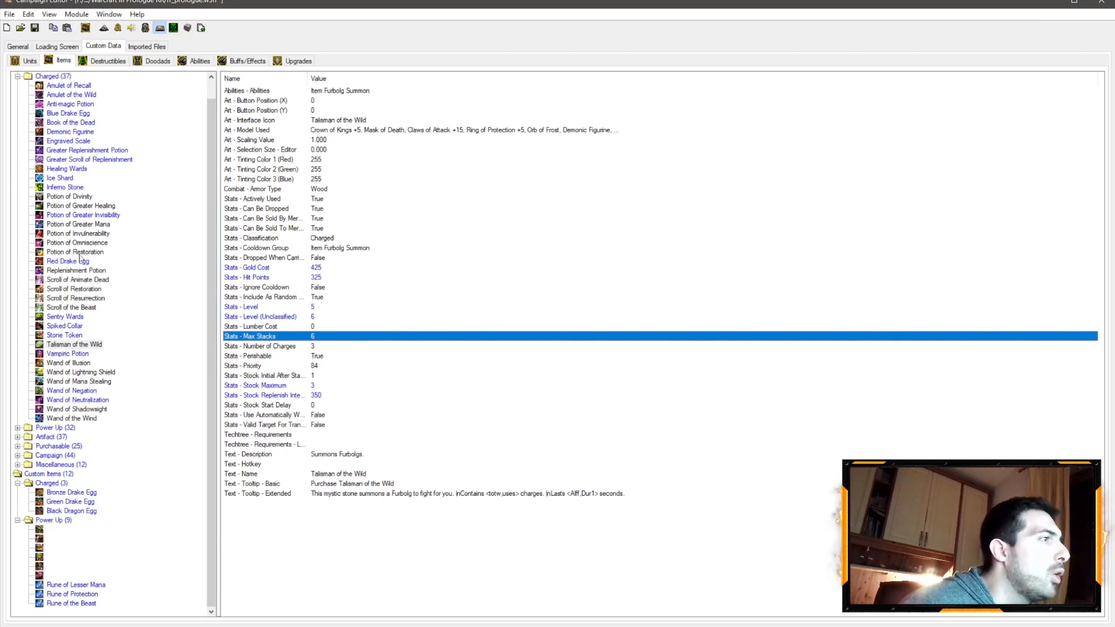
Set the Ice Shard's max stacks to 2
left_click(63, 178)
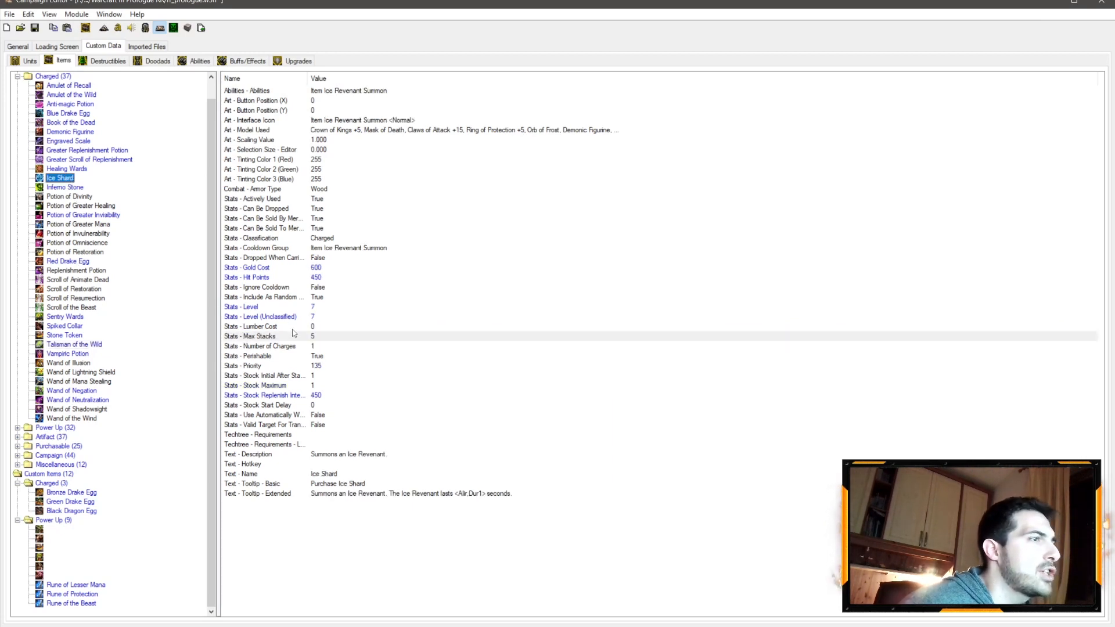
double_click(310, 337)
type("2")
left_click(546, 326)
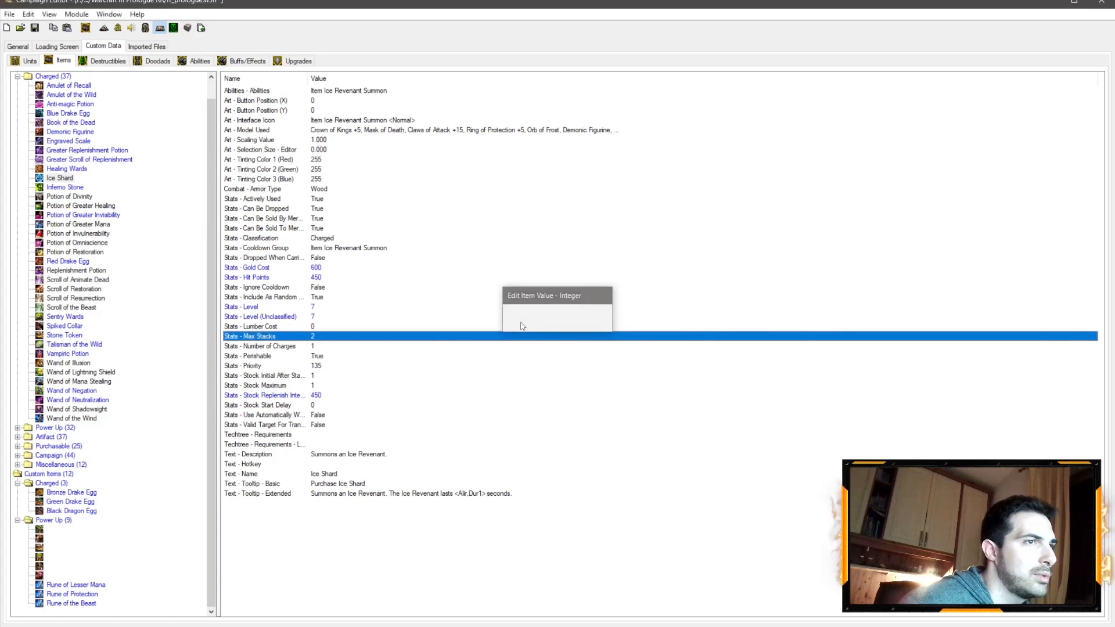
Set the Inferno Stone's max stacks to 1
left_click(61, 178)
left_click(64, 187)
double_click(313, 336)
type("1")
key("Return")
Lower the Demonic Figurine's max stacks to 2
left_click(80, 134)
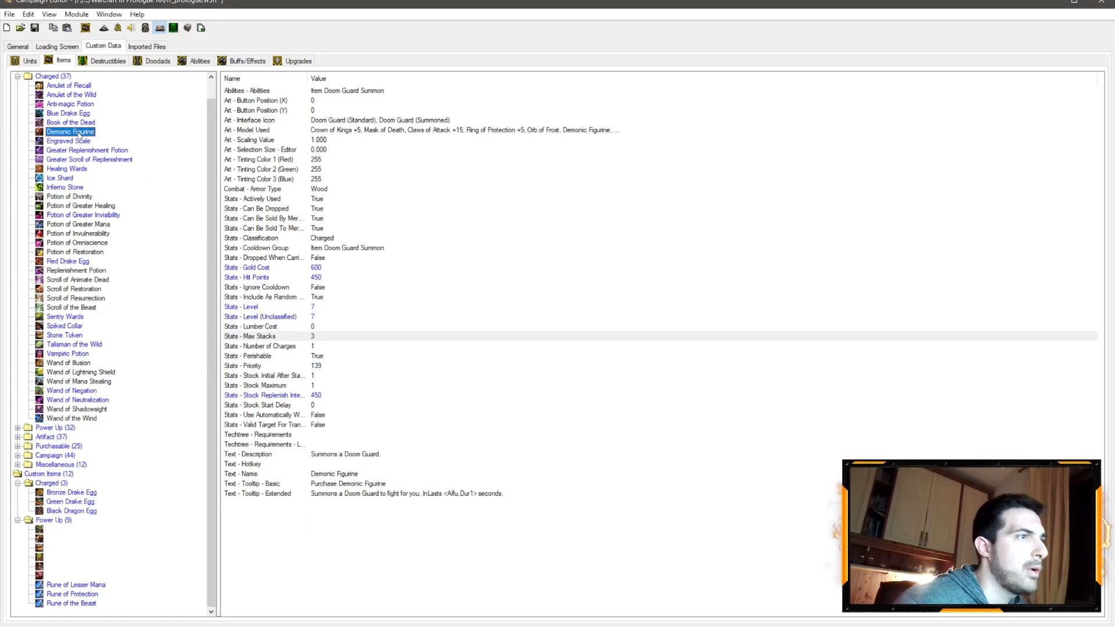
left_click(311, 337)
double_click(310, 338)
type("1")
key("Return")
Compare the Engraved Scale and the Blue Drake Egg, and set the Book of the Dead's max stacks to 3
left_click(82, 143)
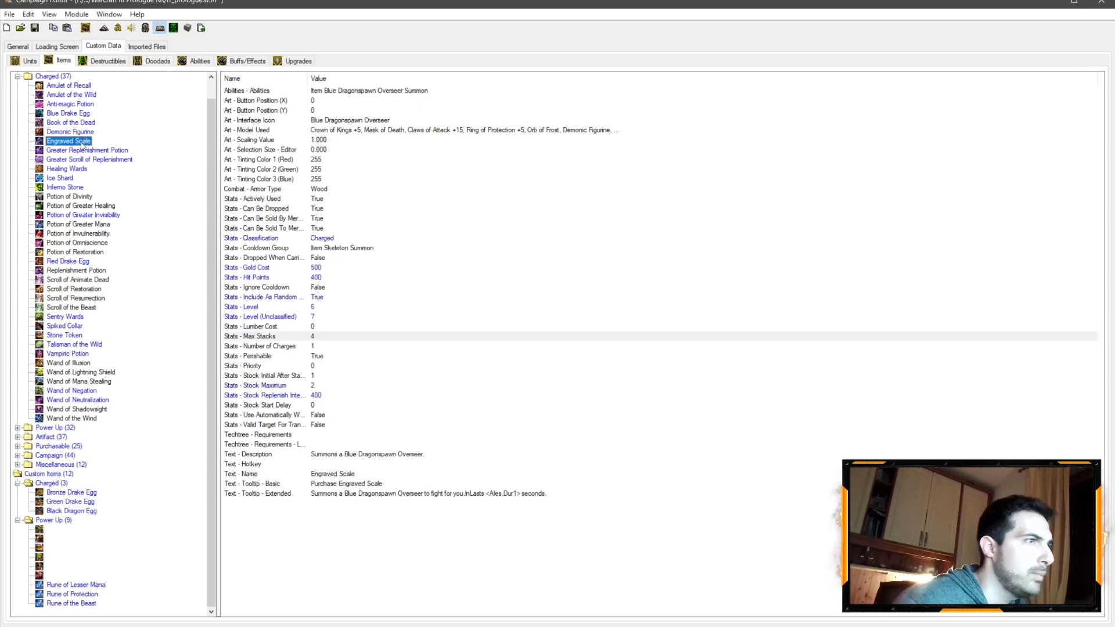
left_click(73, 113)
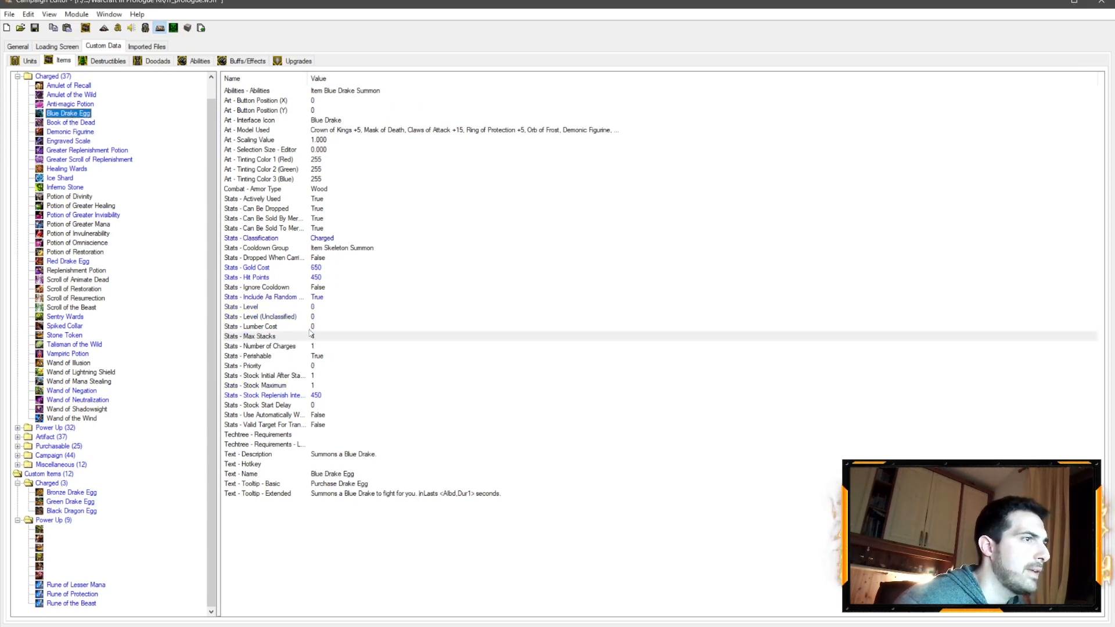
left_click(81, 123)
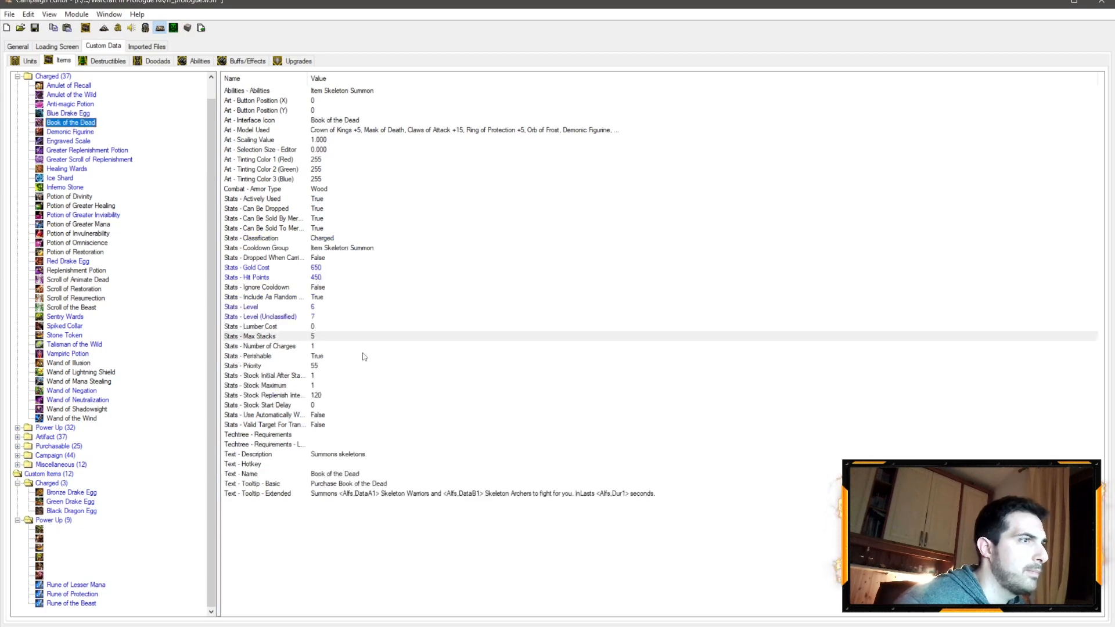
double_click(314, 338)
type("3")
key("Return")
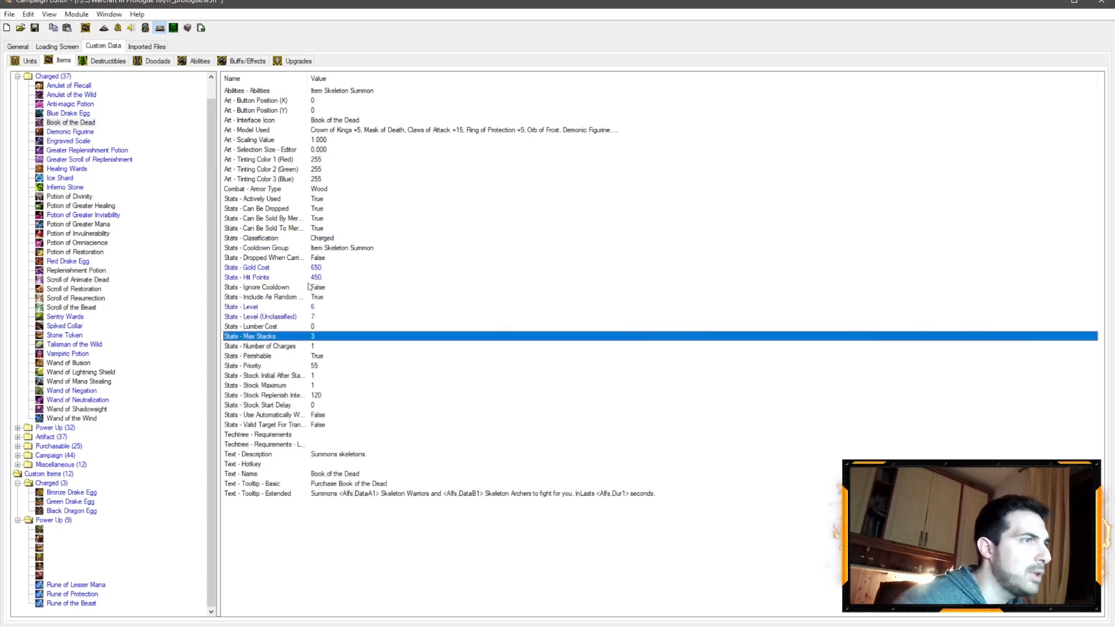
Compare the stock replenish intervals of the Demonic Figurine, the Book of the Dead and the Blue Drake Egg
left_click(87, 132)
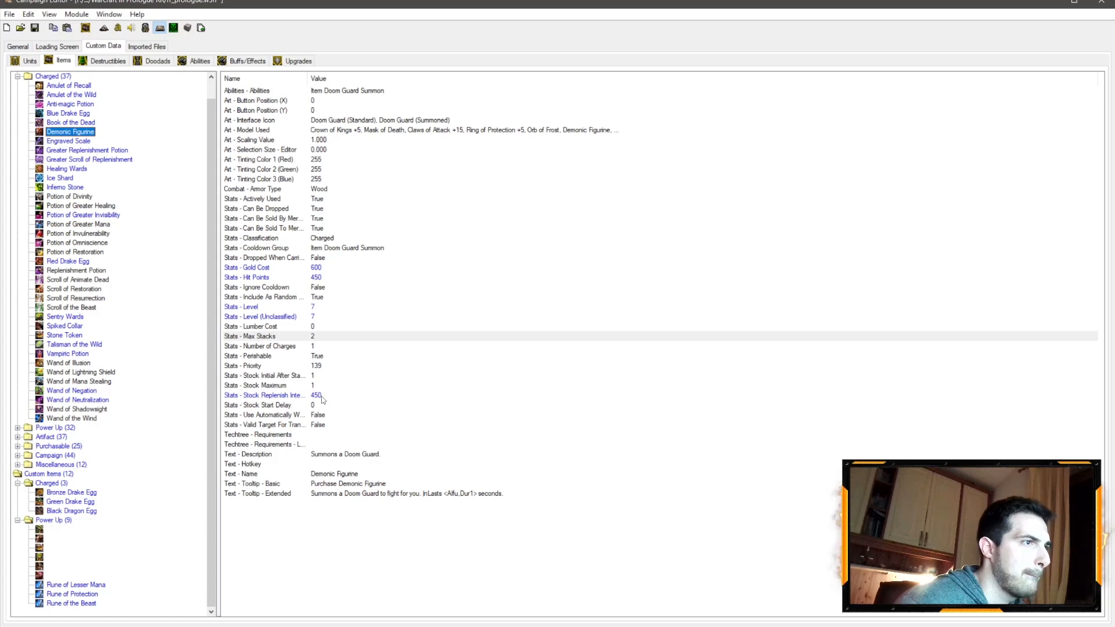
left_click(324, 395)
left_click(90, 123)
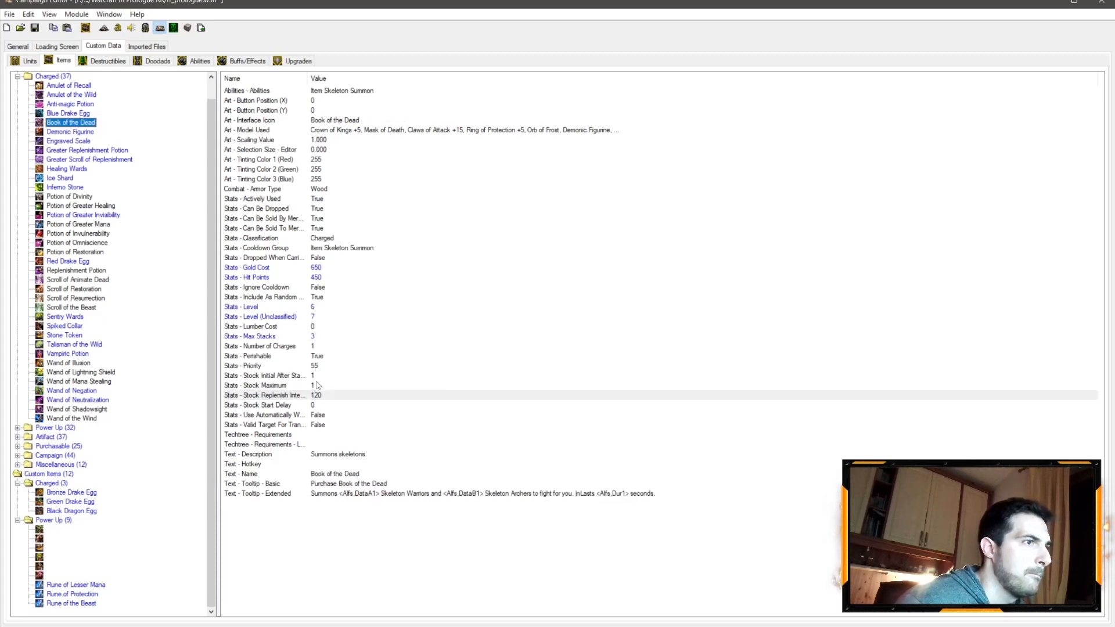
left_click(68, 133)
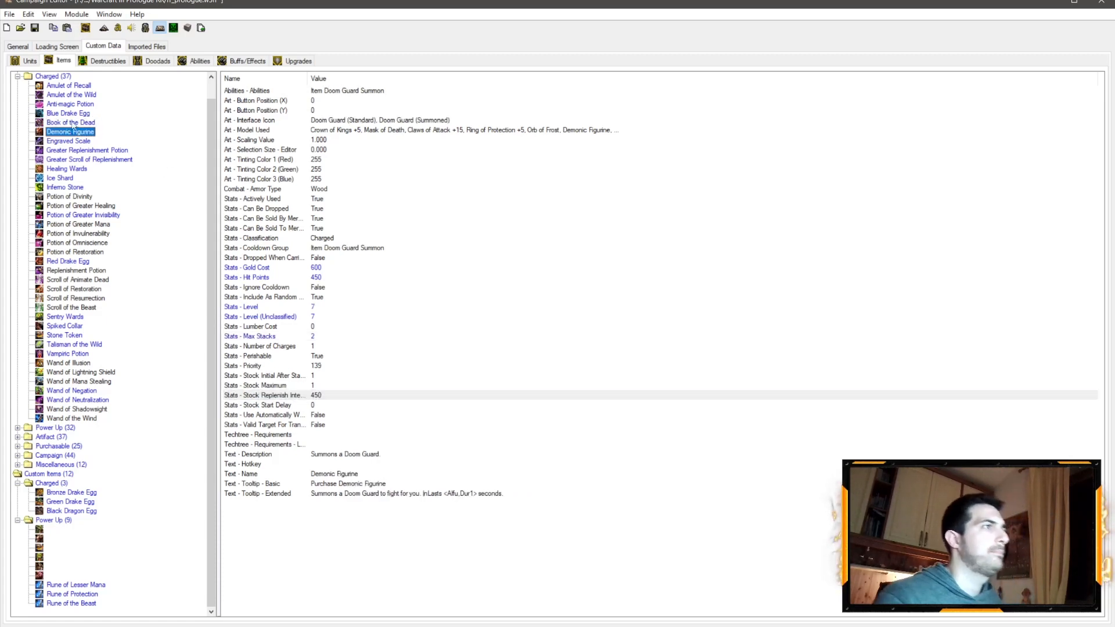
left_click(85, 123)
left_click(83, 132)
left_click(82, 123)
left_click(77, 114)
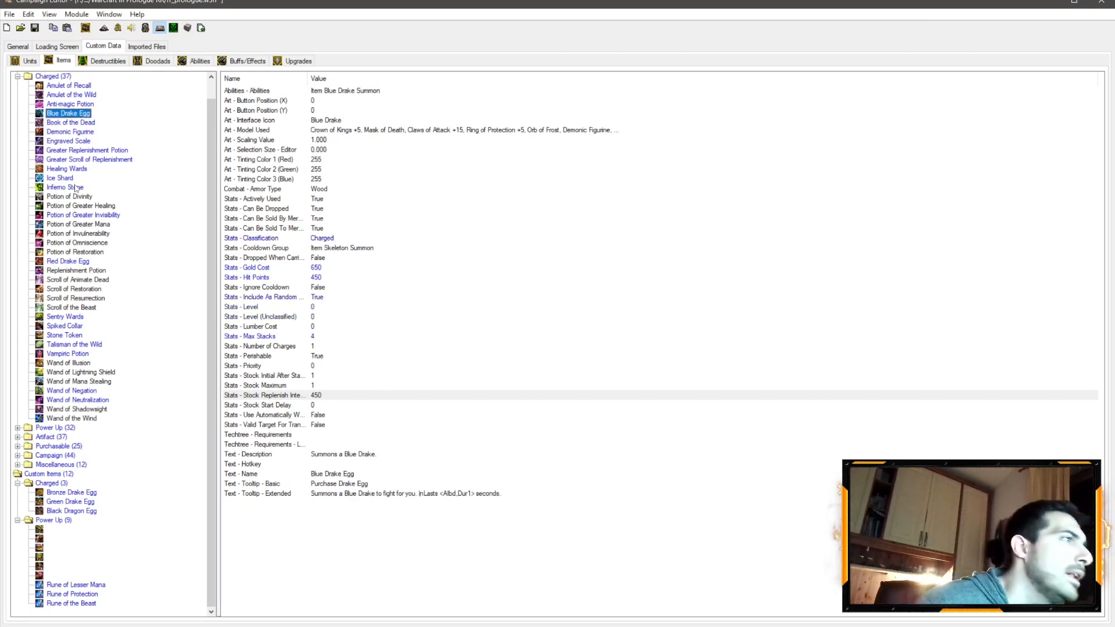
Check the stats of the Sentry Wards, the Replenishment Potion, the Scroll of Animate Dead and the Scroll of the Beast
left_click(80, 318)
left_click(82, 308)
left_click(81, 272)
left_click(82, 280)
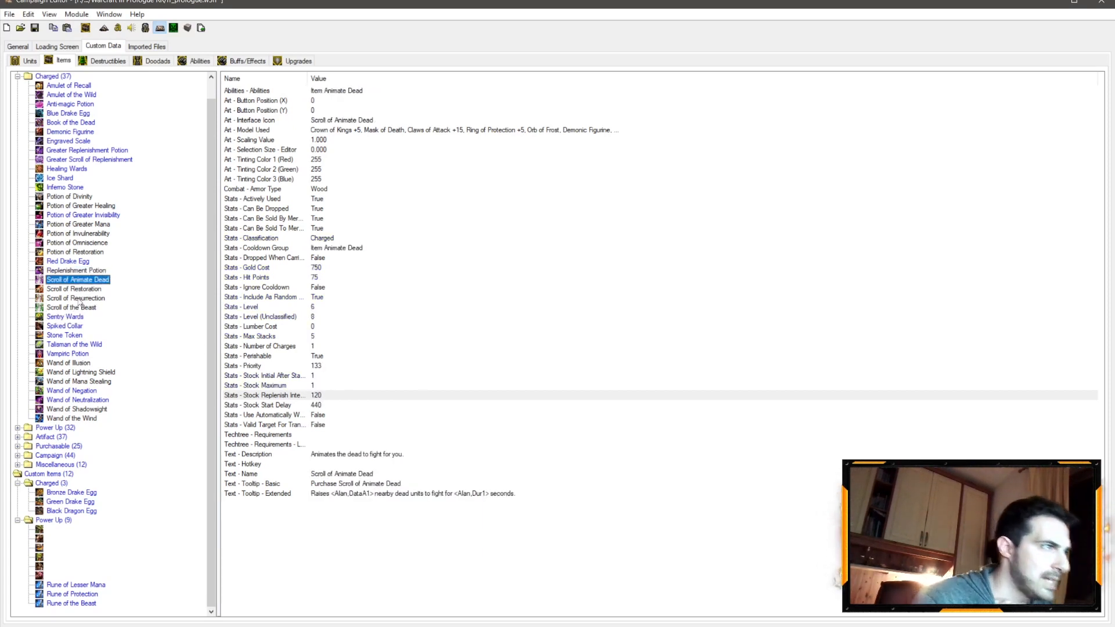
left_click(80, 308)
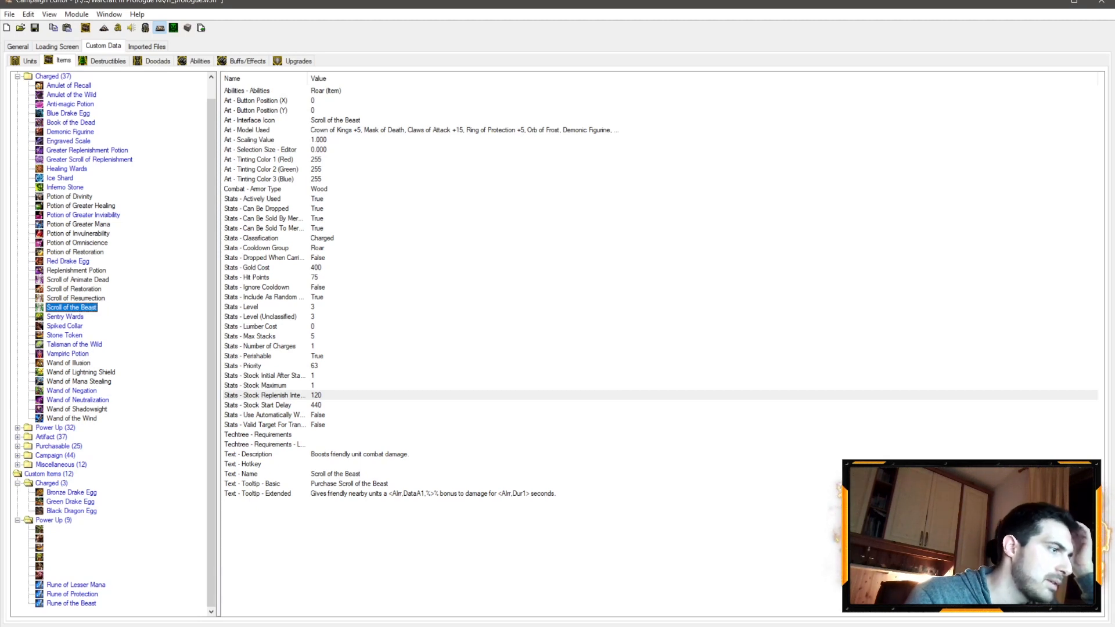
mouse_move(19, 626)
left_click(20, 626)
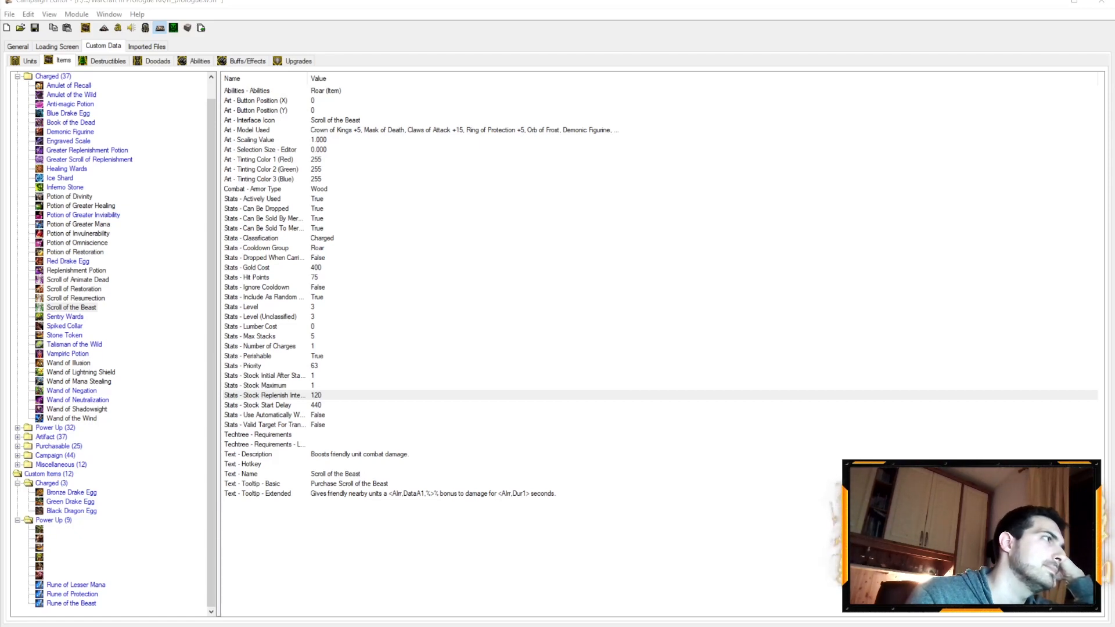
left_click(30, 389)
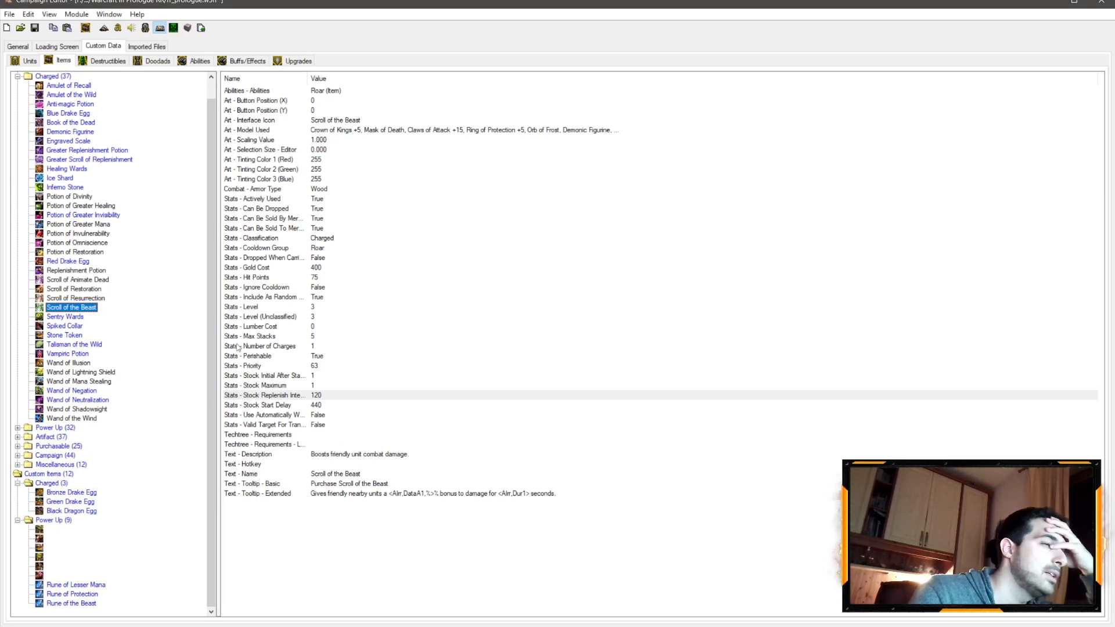
Compare the stock start delay of the Scroll of the Beast with those of the two amulets and the Engraved Scale
left_click(318, 337)
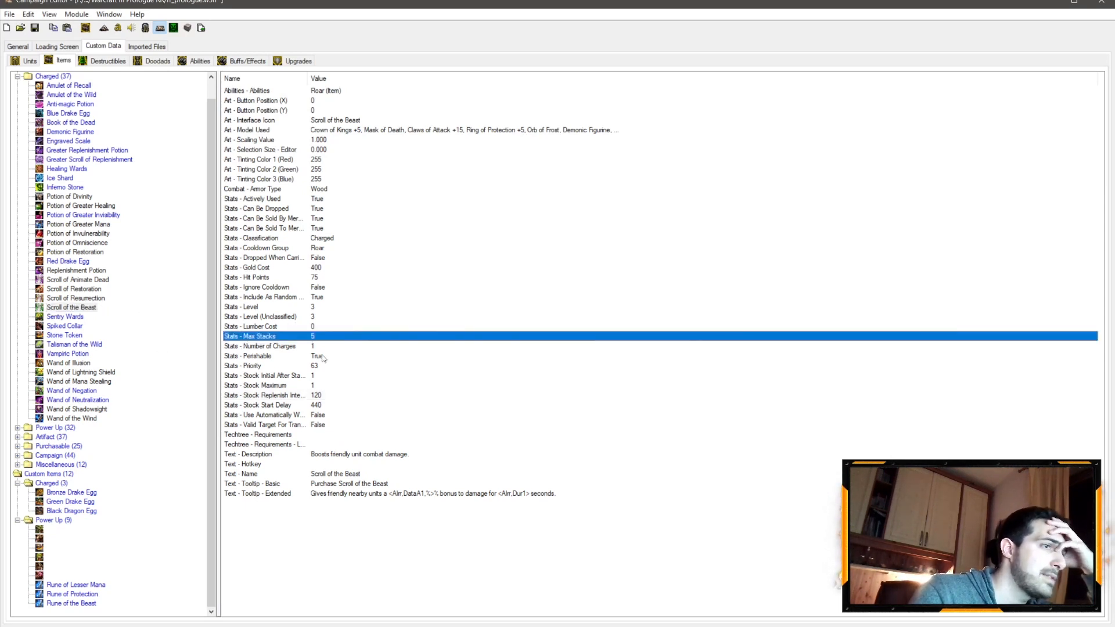
left_click(312, 405)
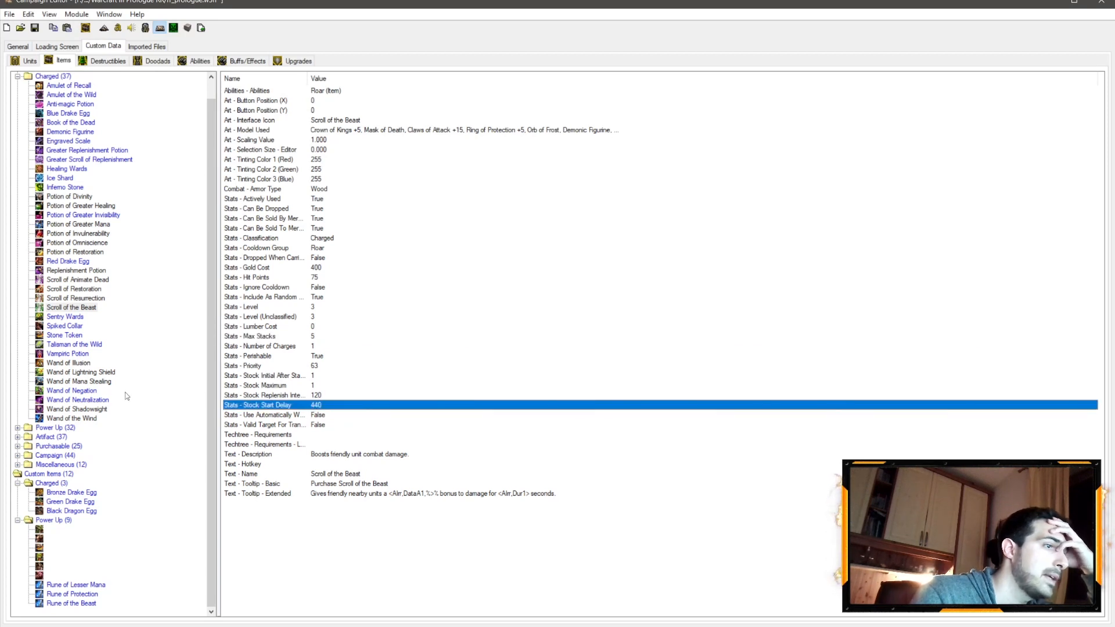
left_click(70, 86)
left_click(71, 95)
left_click(68, 141)
left_click(303, 406)
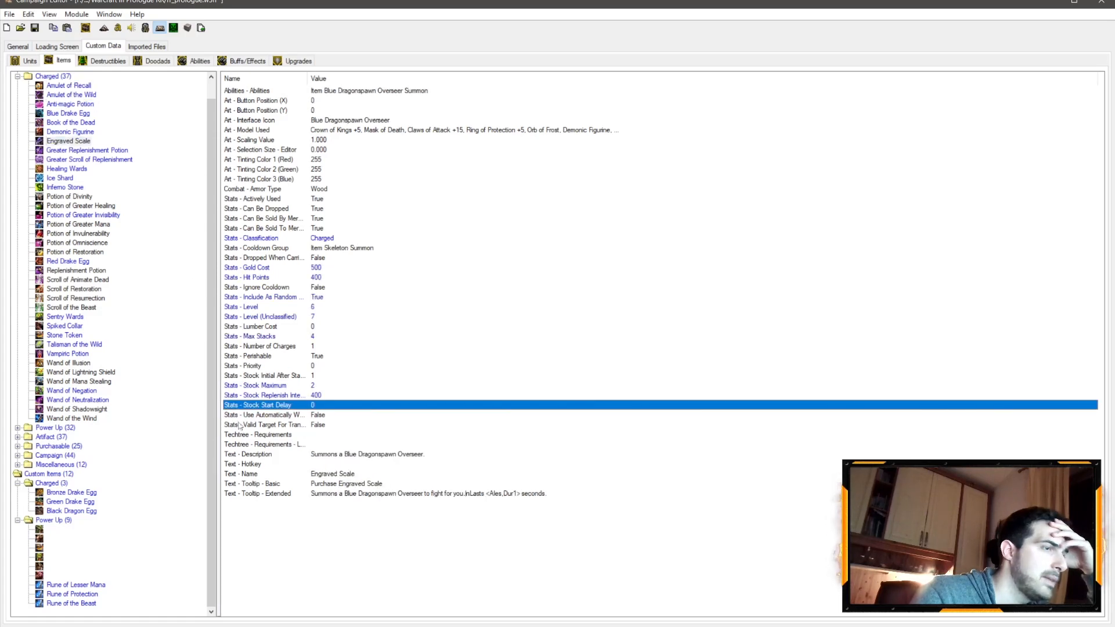
Check the stock start delay of the Scroll of Animate Dead and of the potions from Omniscience up to Divinity
scroll(128, 398, "up", 1)
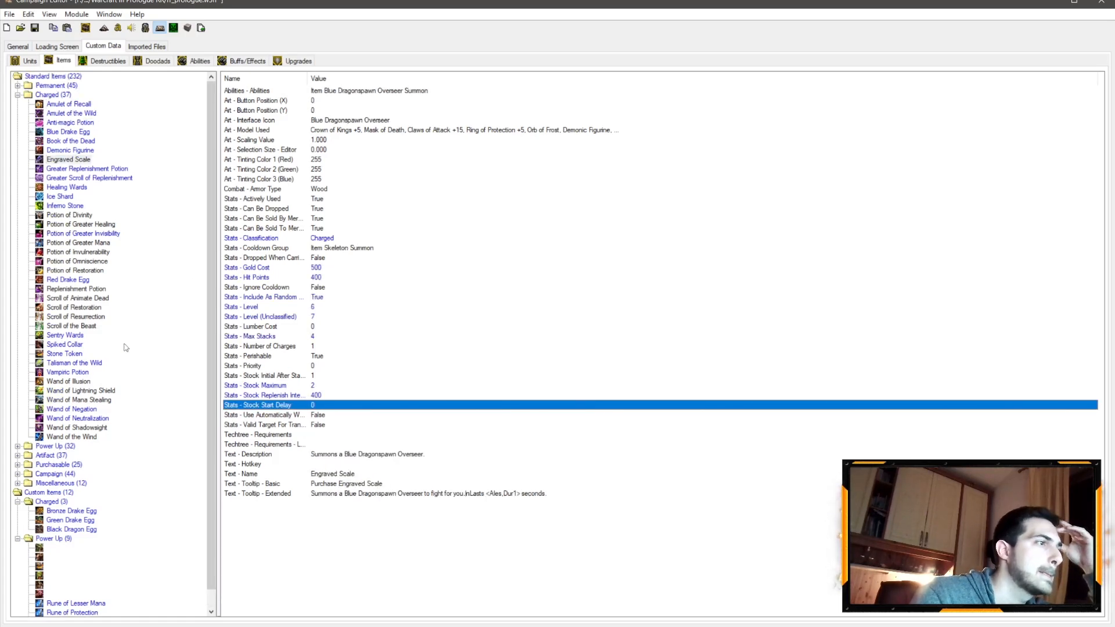
left_click(88, 298)
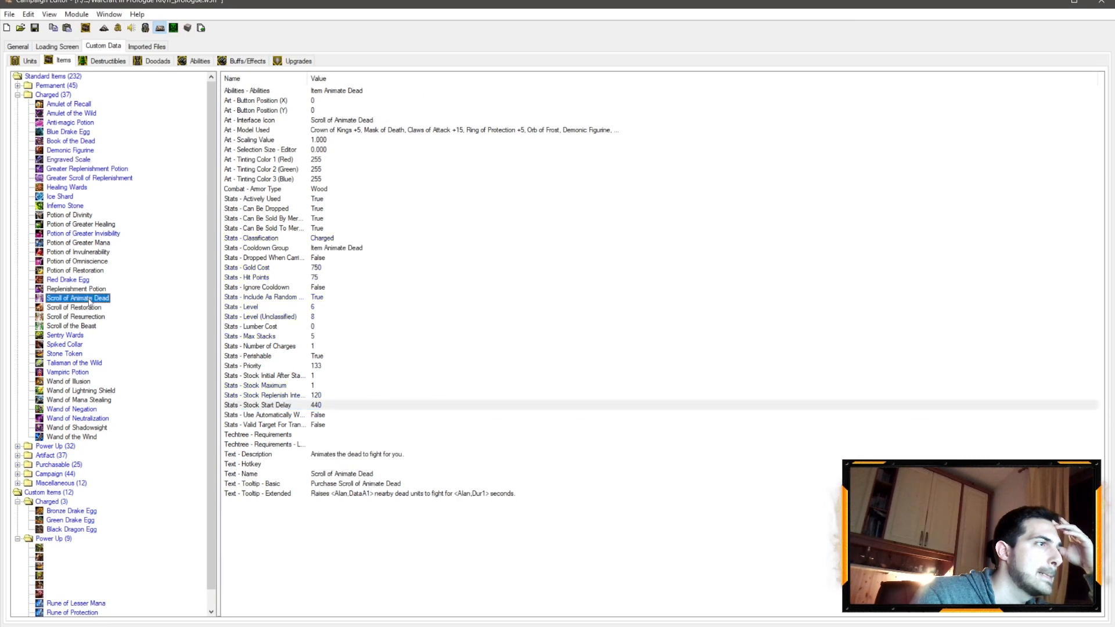
left_click(98, 261)
left_click(99, 252)
left_click(98, 233)
left_click(96, 243)
left_click(87, 215)
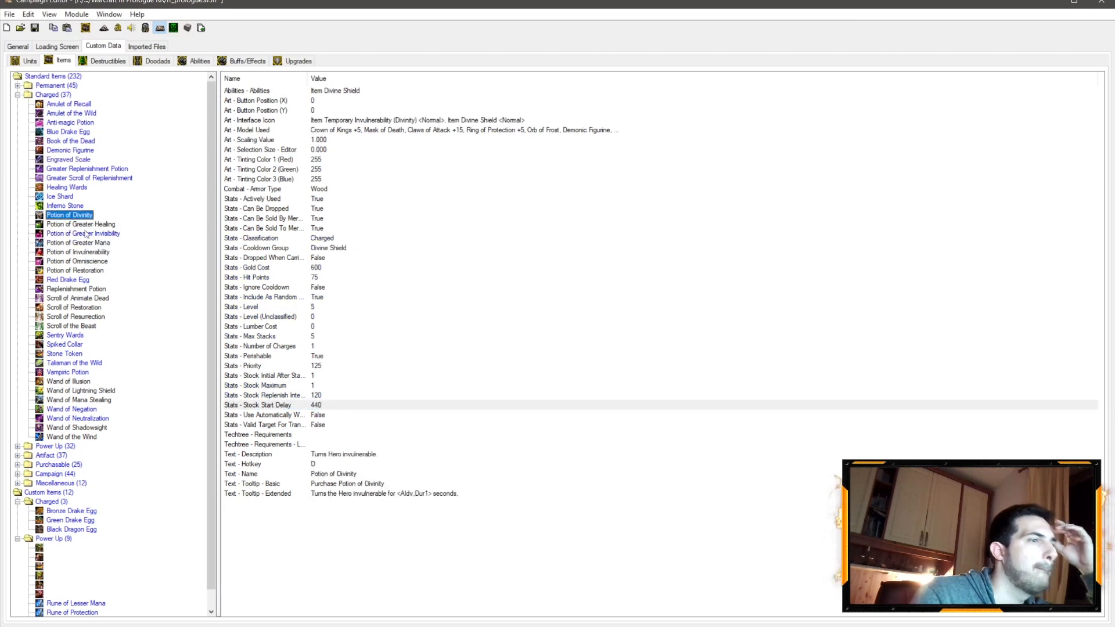
left_click(90, 225)
left_click(75, 216)
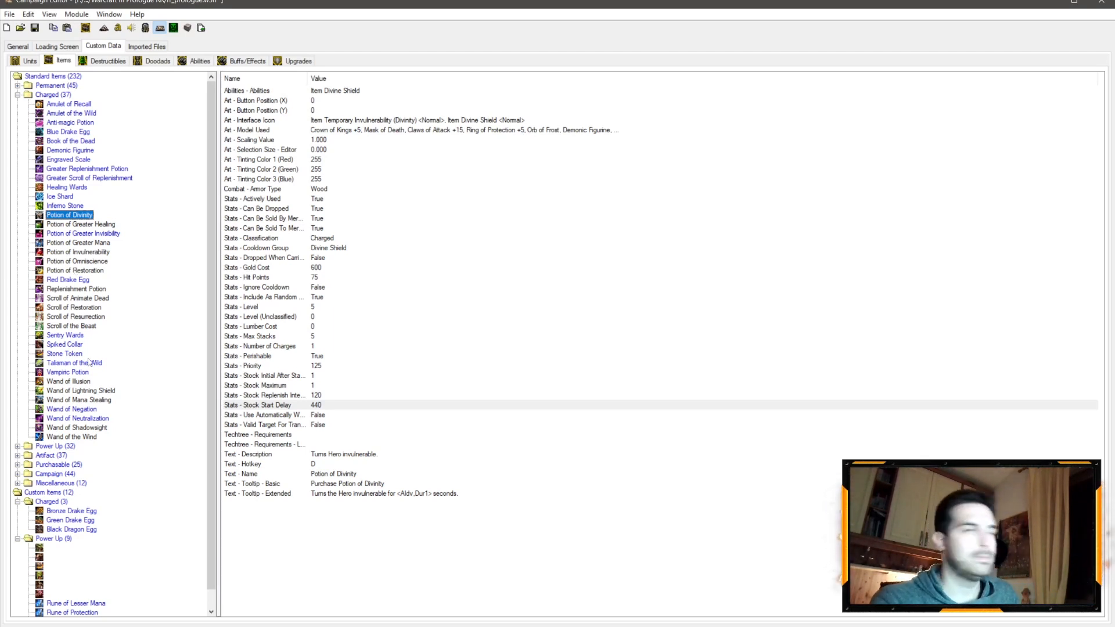
Review the stats of the Resurrection, Beast and Restoration scrolls and of the Replenishment, Omniscience and Restoration potions
left_click(85, 318)
left_click(80, 325)
left_click(78, 318)
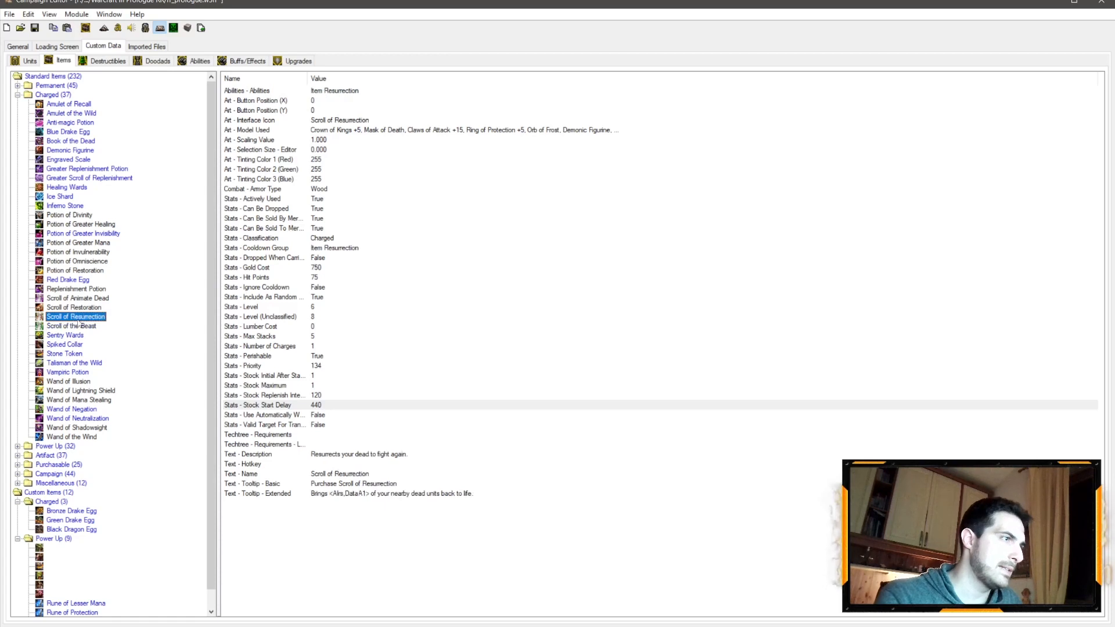
left_click(74, 308)
left_click(67, 291)
left_click(58, 262)
left_click(70, 271)
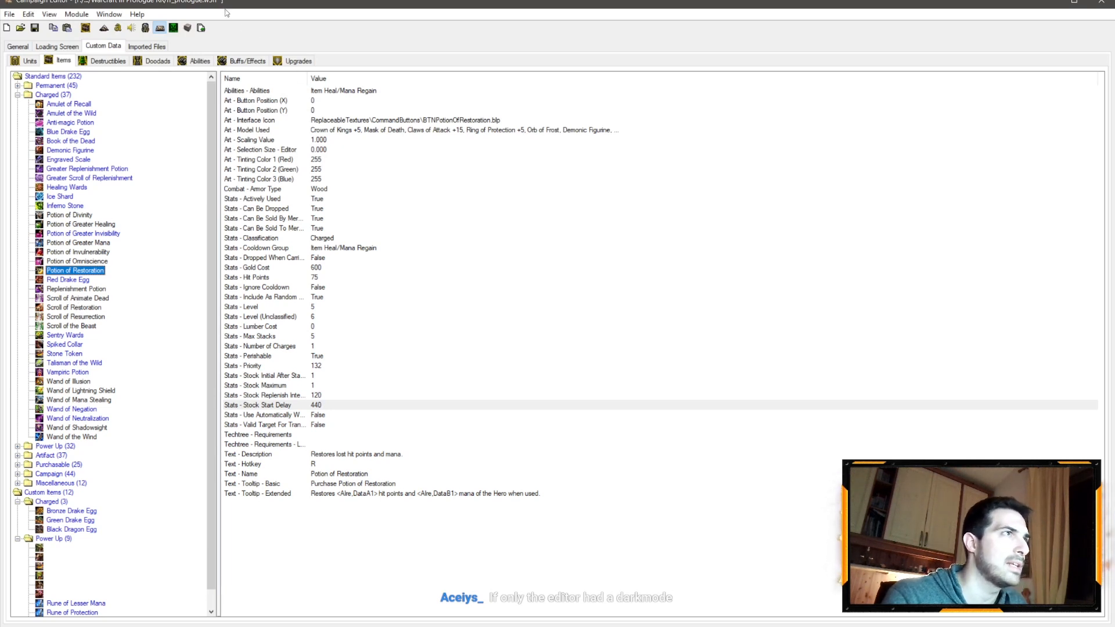
Save the campaign despite the unknown map reference and switch to the World Editor map window
left_click(35, 28)
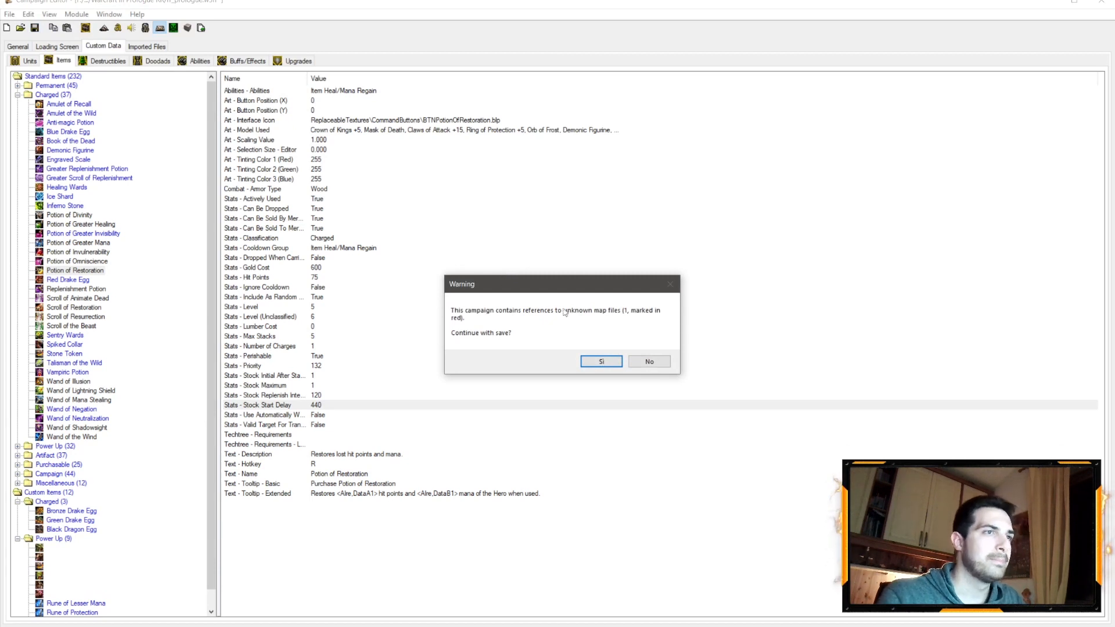
left_click(600, 361)
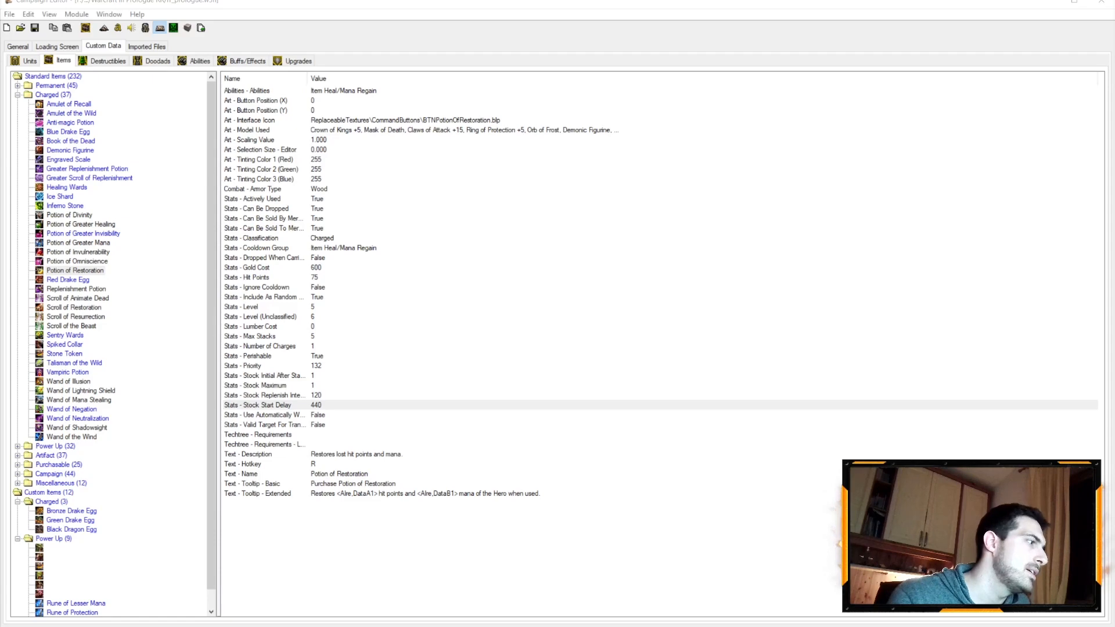
mouse_move(95, 626)
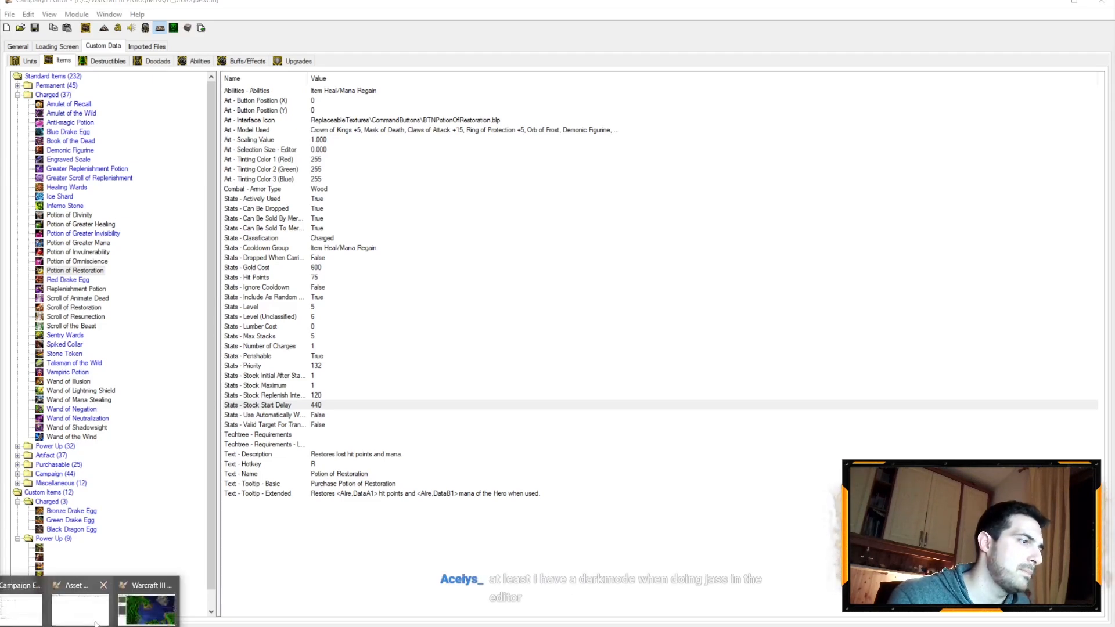
left_click(151, 607)
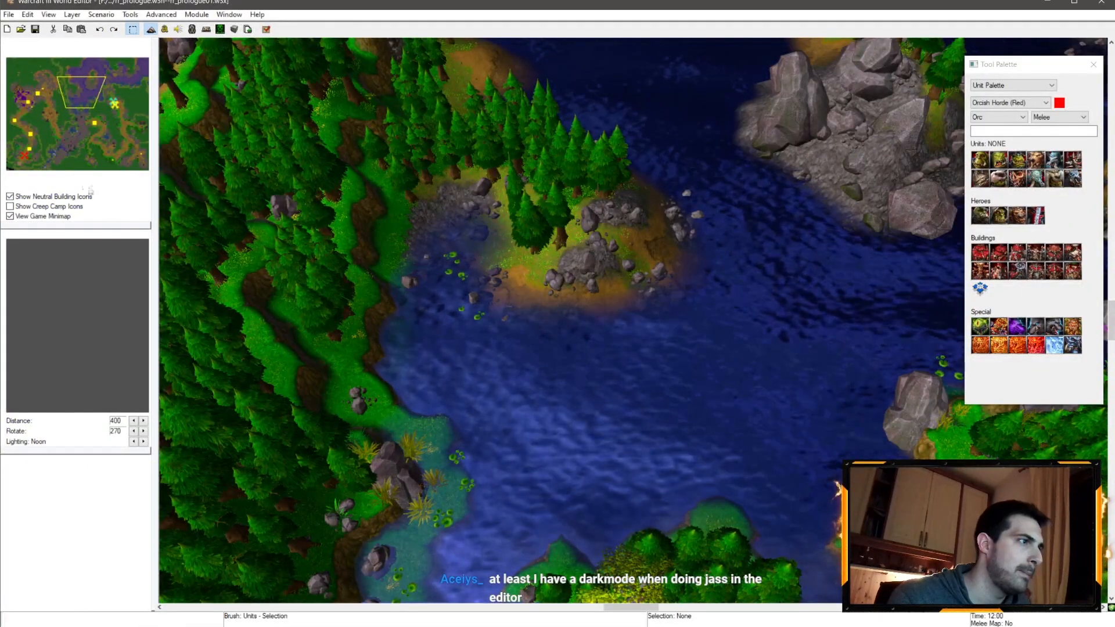
Display the custom items in the Unit Palette with the dirt path in the map's southwest in view
mouse_move(38, 152)
left_mouse_down()
mouse_move(27, 155)
mouse_move(34, 141)
left_mouse_up()
scroll(532, 356, "up", 8)
right_click_drag(532, 356, 536, 254)
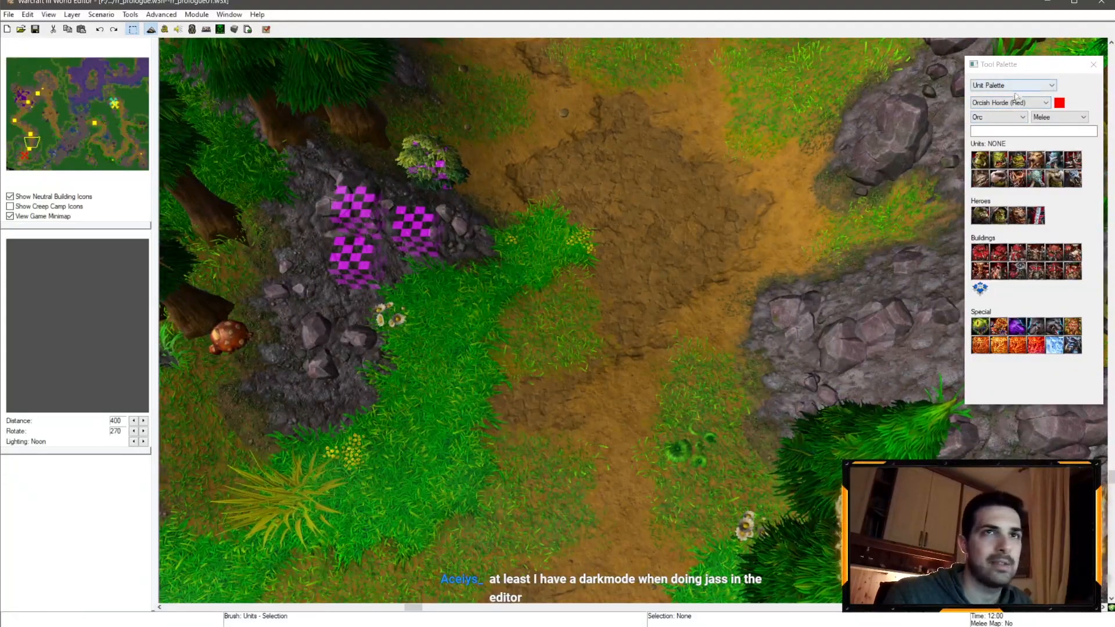
left_click(1036, 103)
left_click(1016, 308)
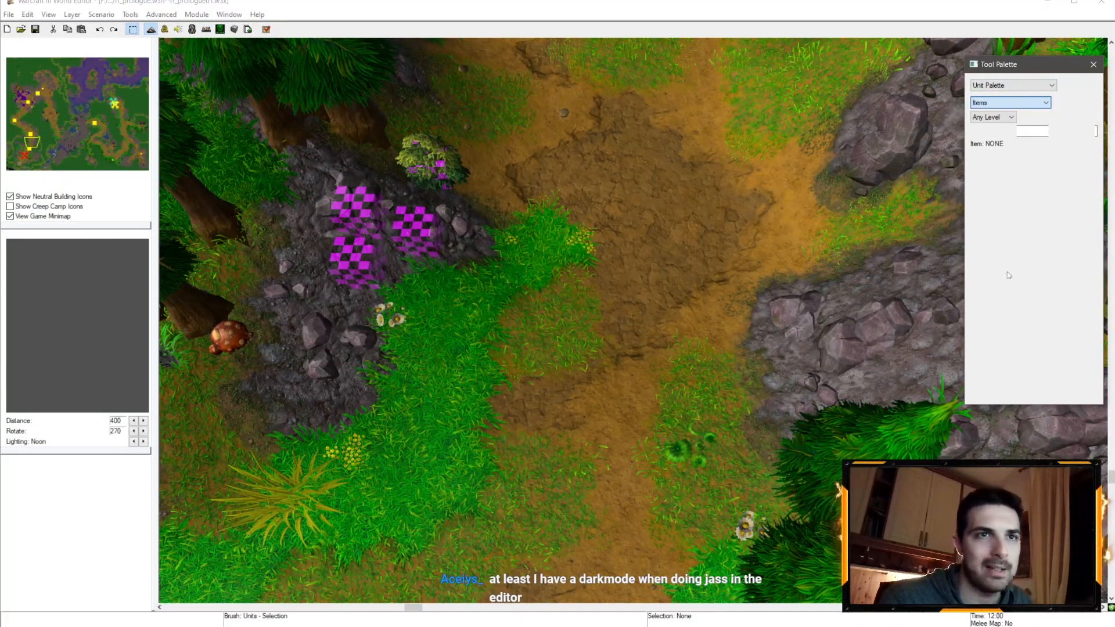
left_click_drag(1085, 191, 1097, 369)
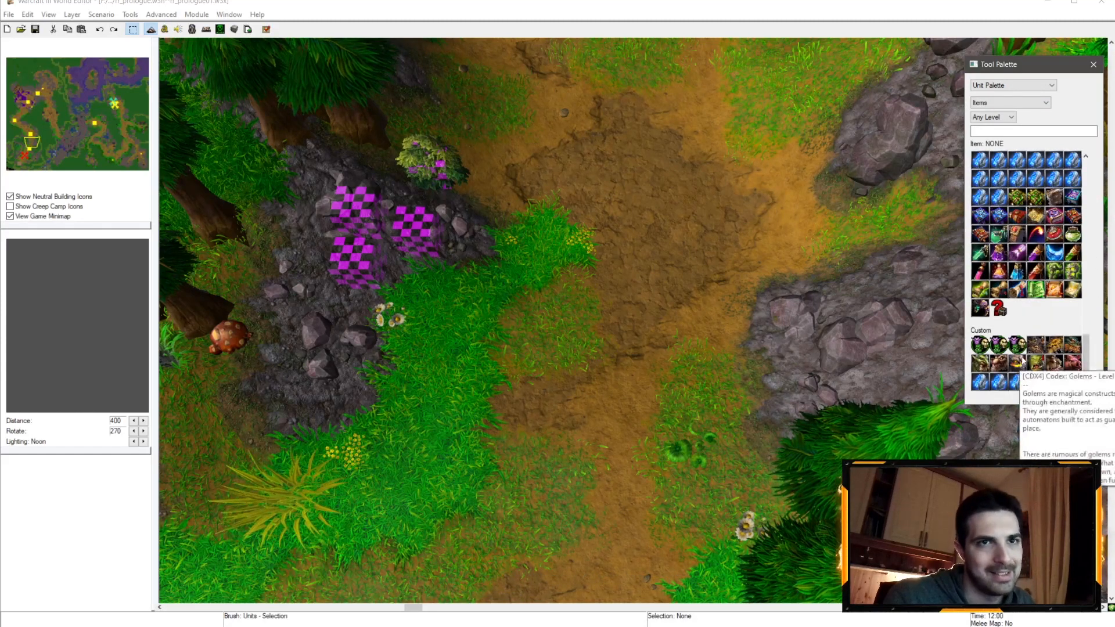
Place the six custom Codex scrolls across the dirt clearing beside the rocks
left_click(1035, 363)
left_click(1018, 363)
left_click(609, 284)
left_click(999, 363)
left_click(720, 335)
left_click(980, 363)
left_click(612, 332)
left_click(1055, 363)
left_click(680, 188)
left_click(1072, 362)
left_click(811, 191)
left_click(1055, 345)
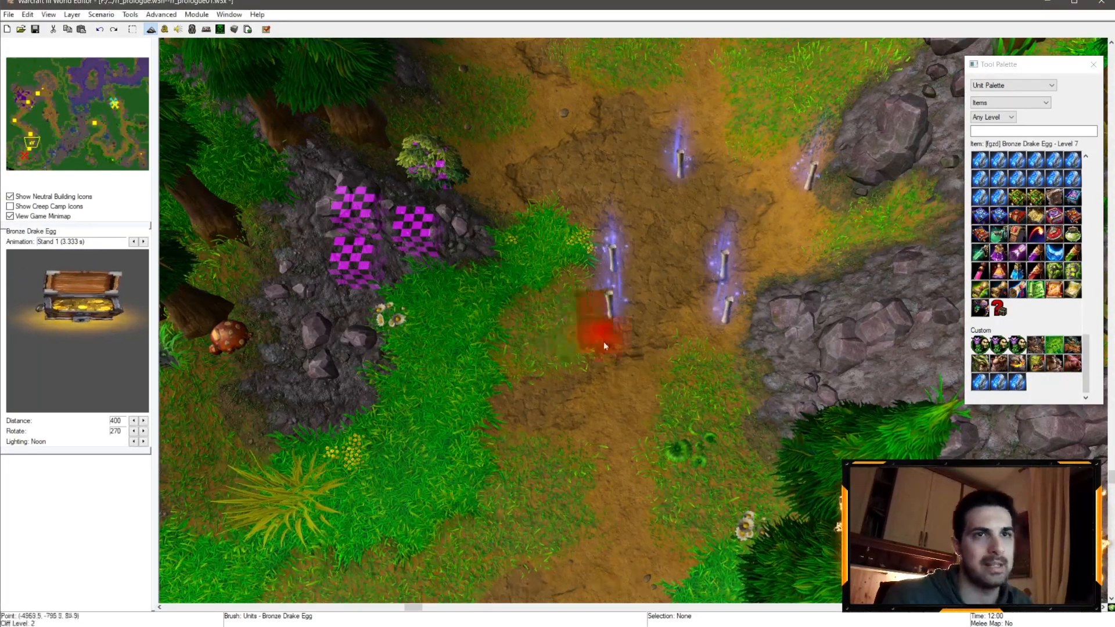
Leave item placement and save the map
scroll(609, 353, "down", 2)
key("space")
scroll(609, 331, "down", 3)
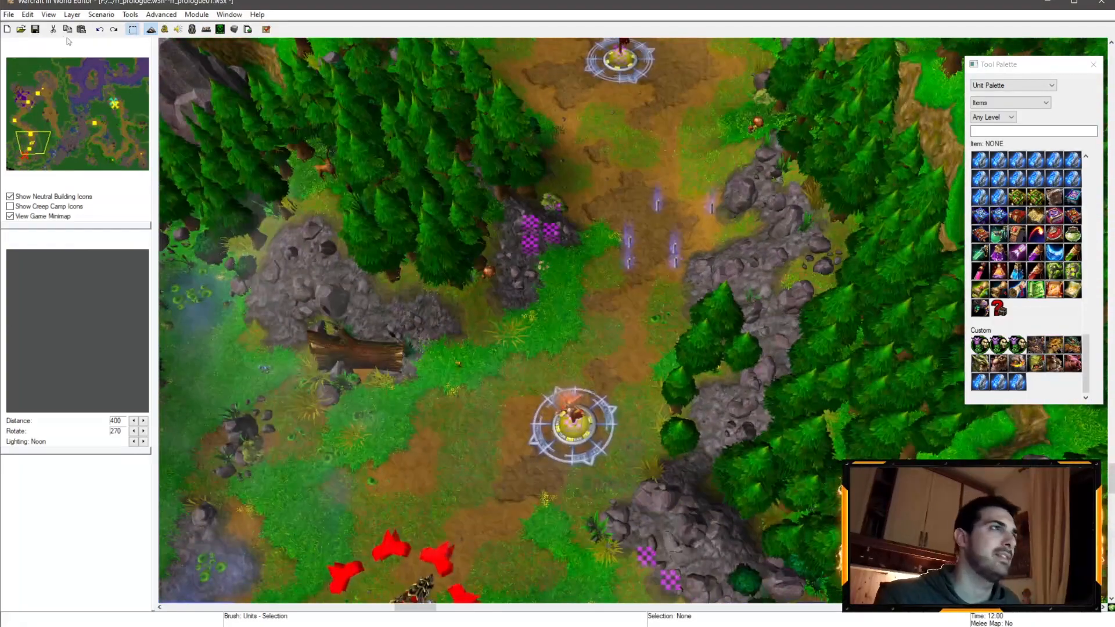
left_click(35, 29)
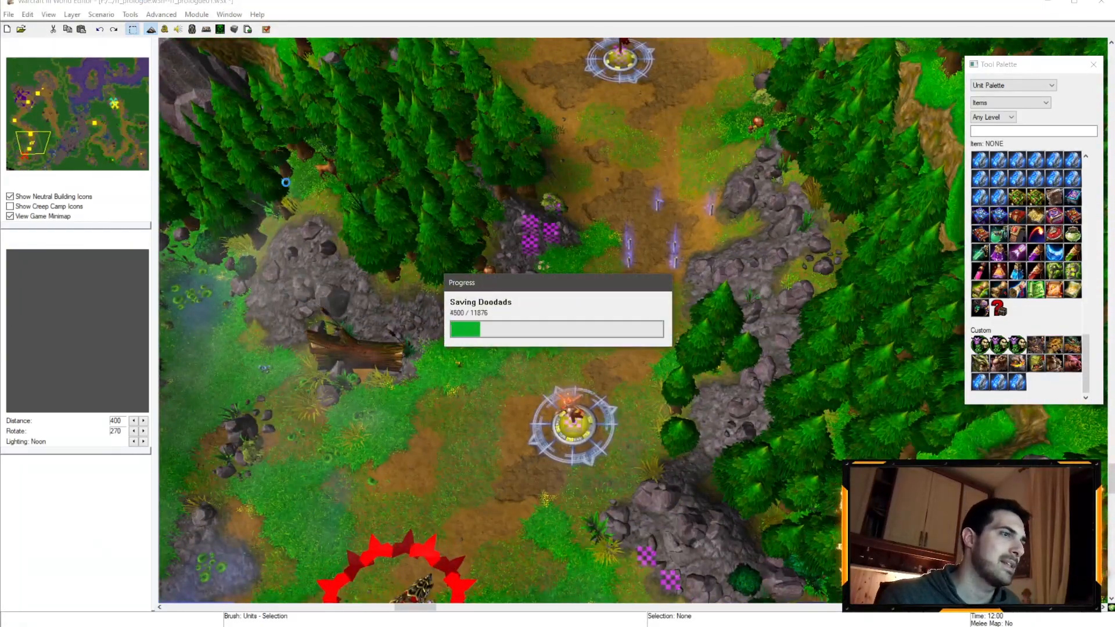
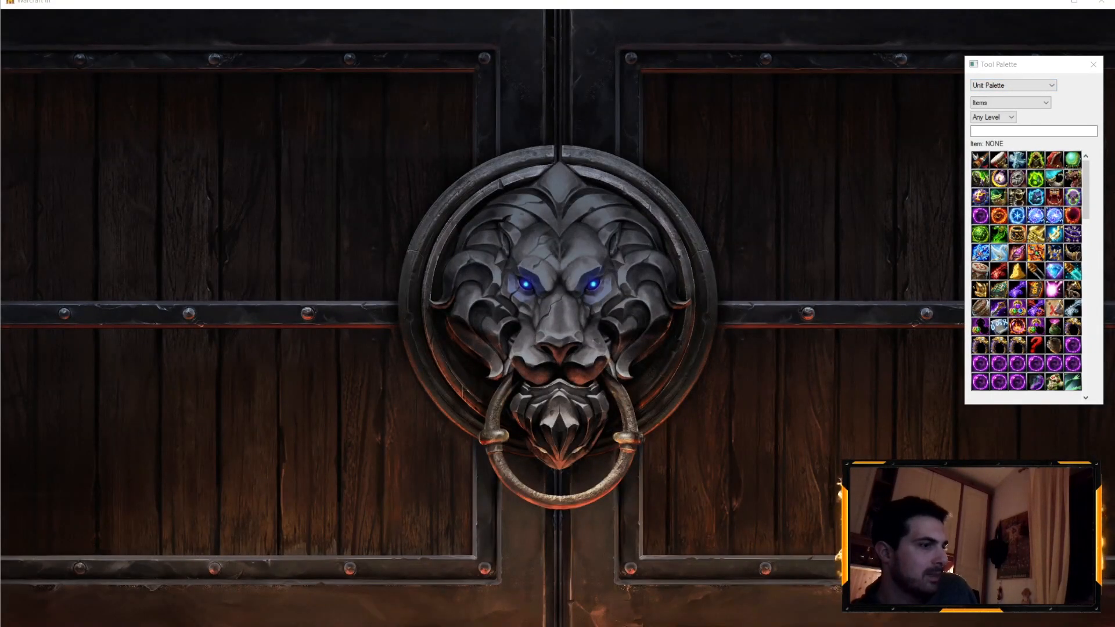
Switch to Warcraft III and open the custom campaign W3RR Exodus of the Horde
mouse_move(75, 626)
left_click(139, 616)
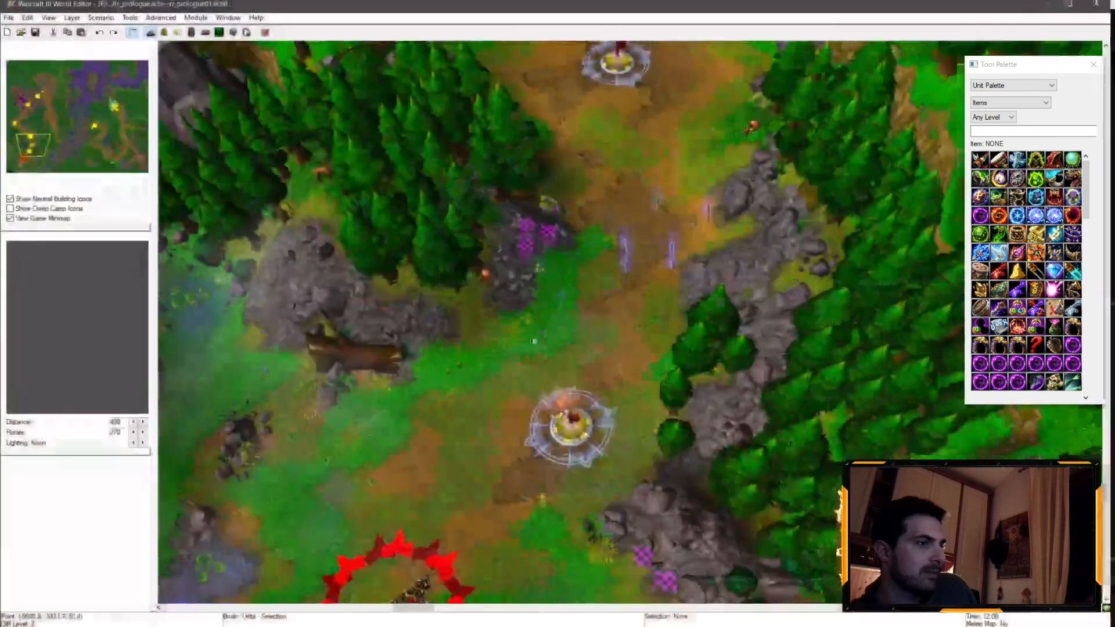
key("alt+Tab")
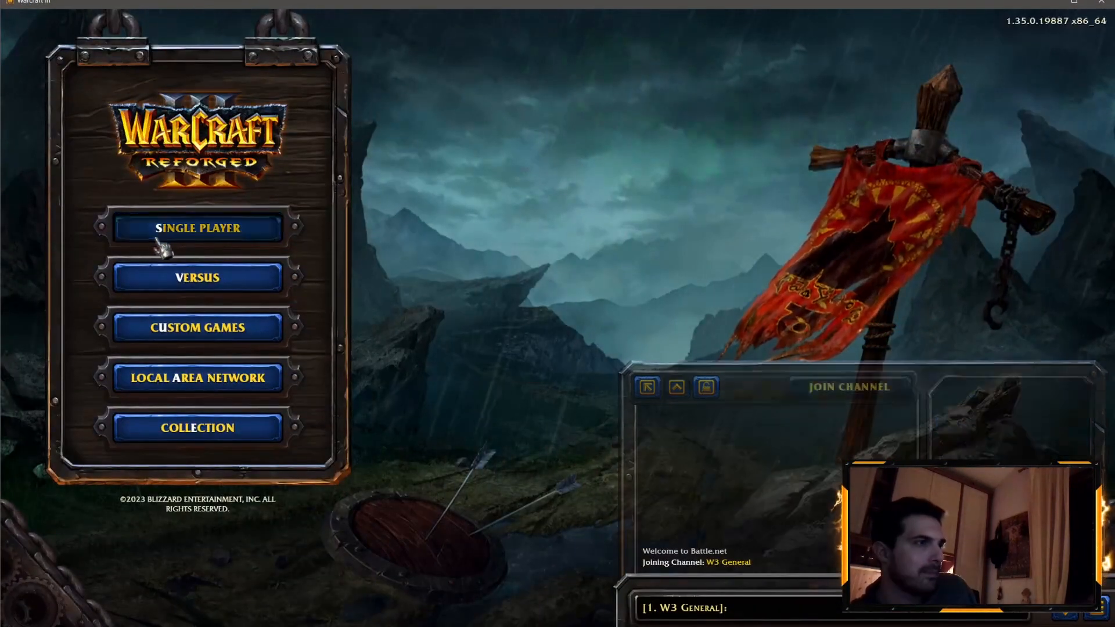
left_click(158, 239)
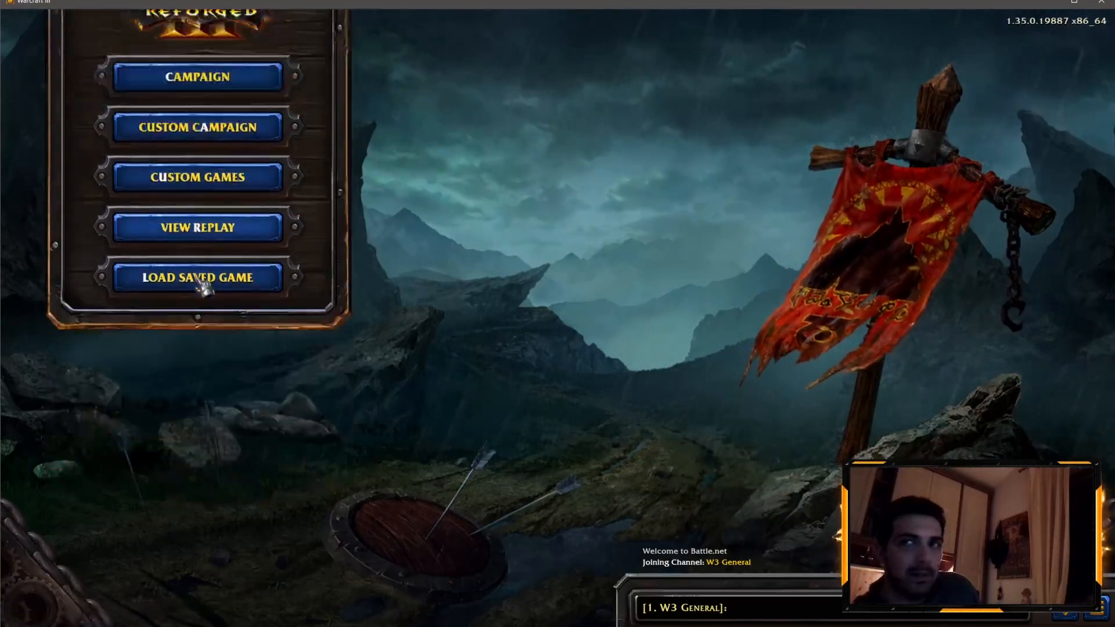
left_click(198, 126)
left_click(324, 207)
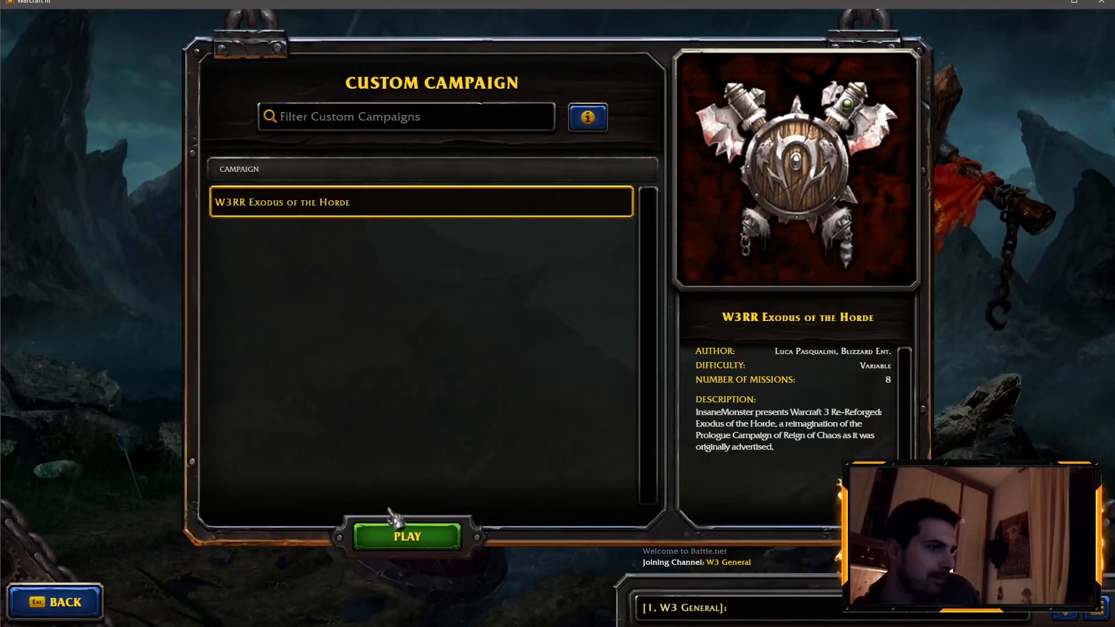
left_click(381, 532)
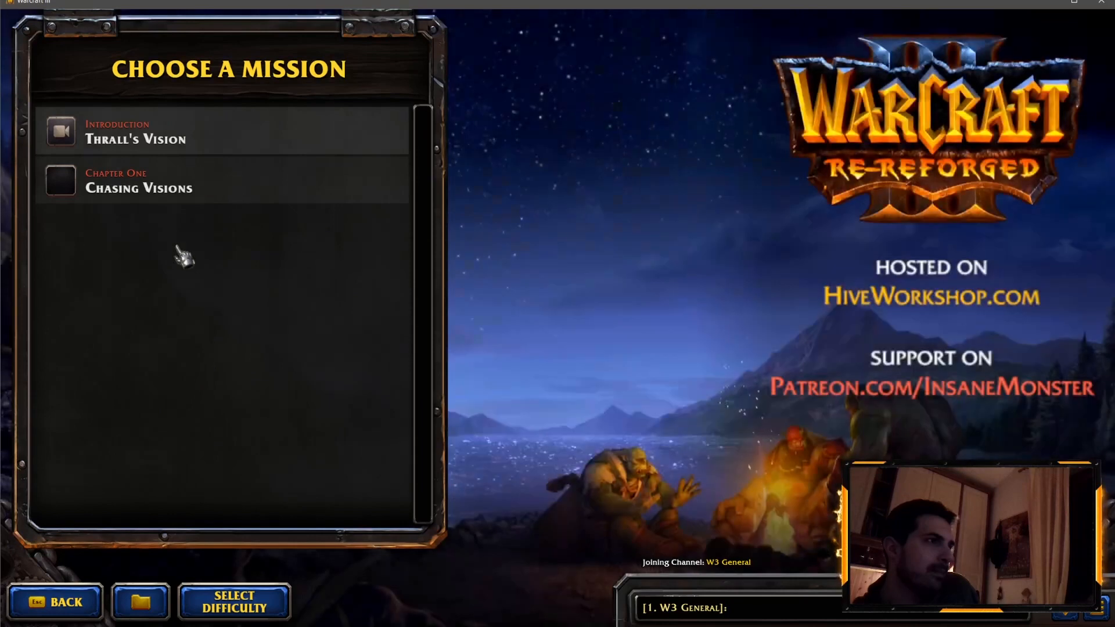
Start Chapter One, Chasing Visions, and skip its opening cinematic
left_click(176, 197)
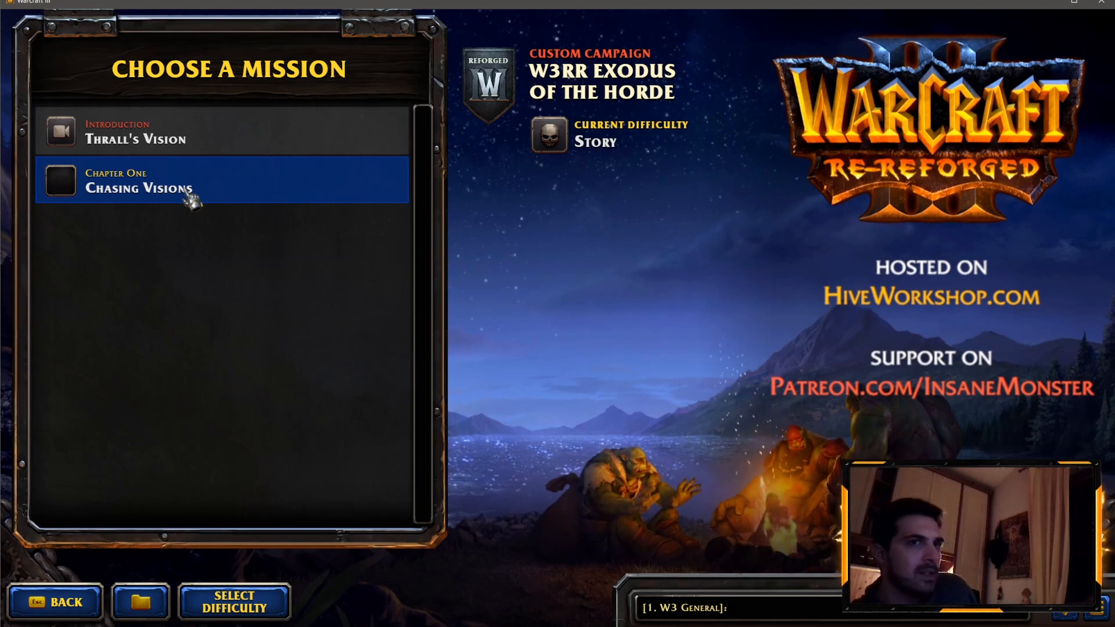
double_click(189, 198)
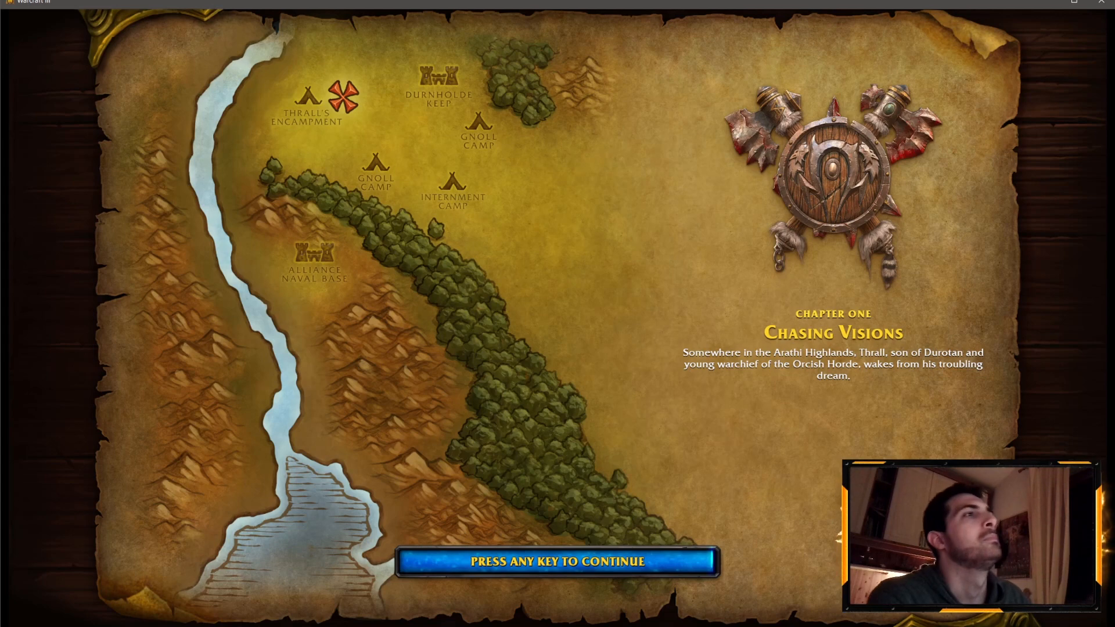
key("space")
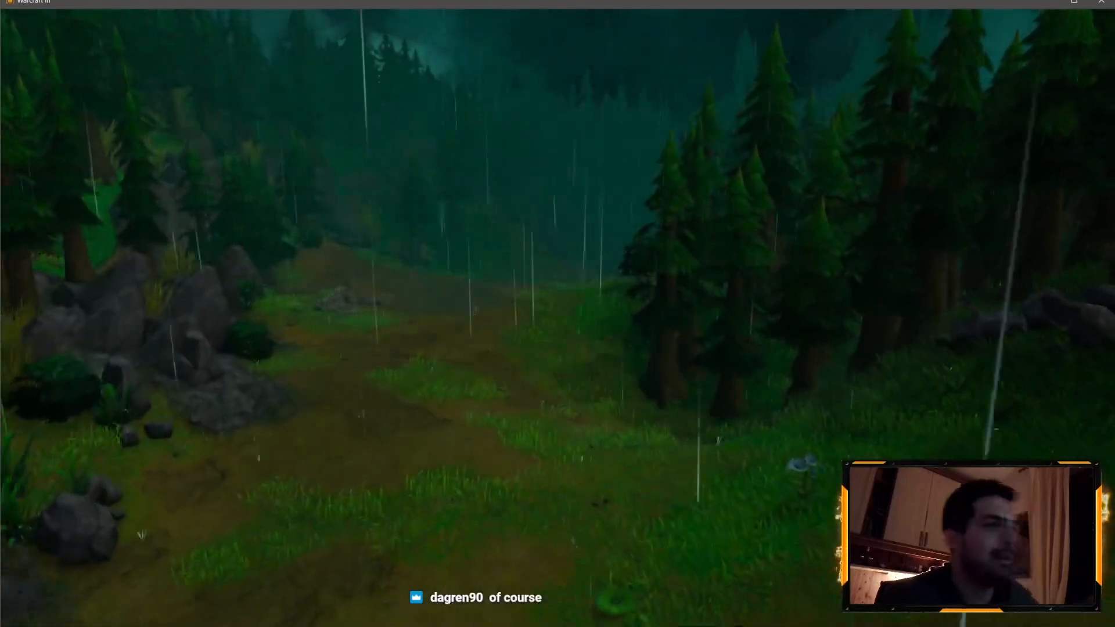
key("Escape")
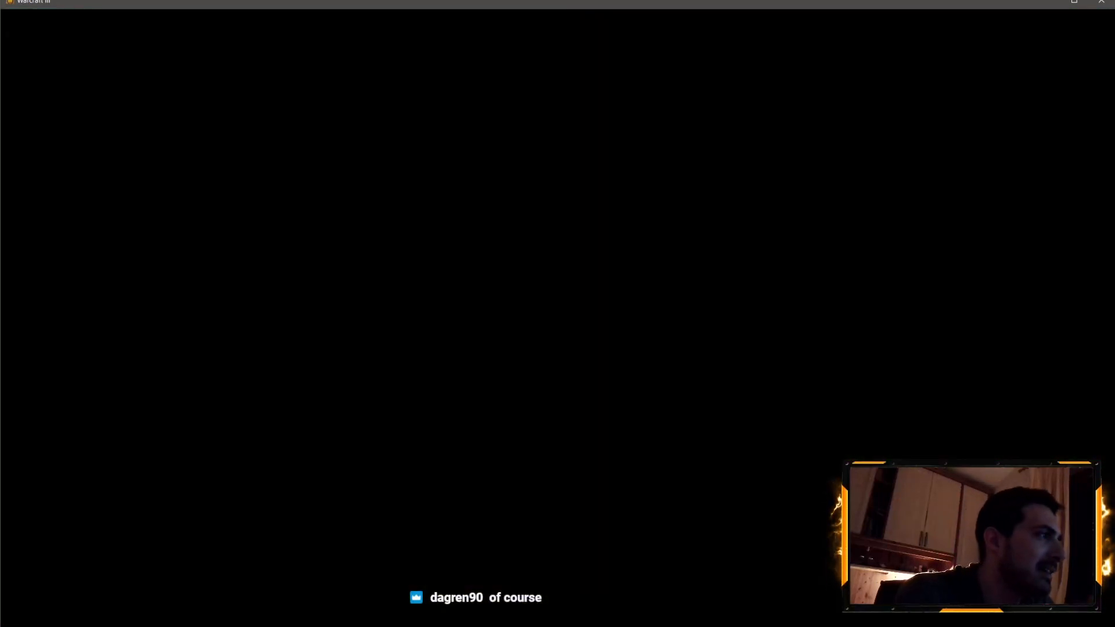
left_click(615, 381)
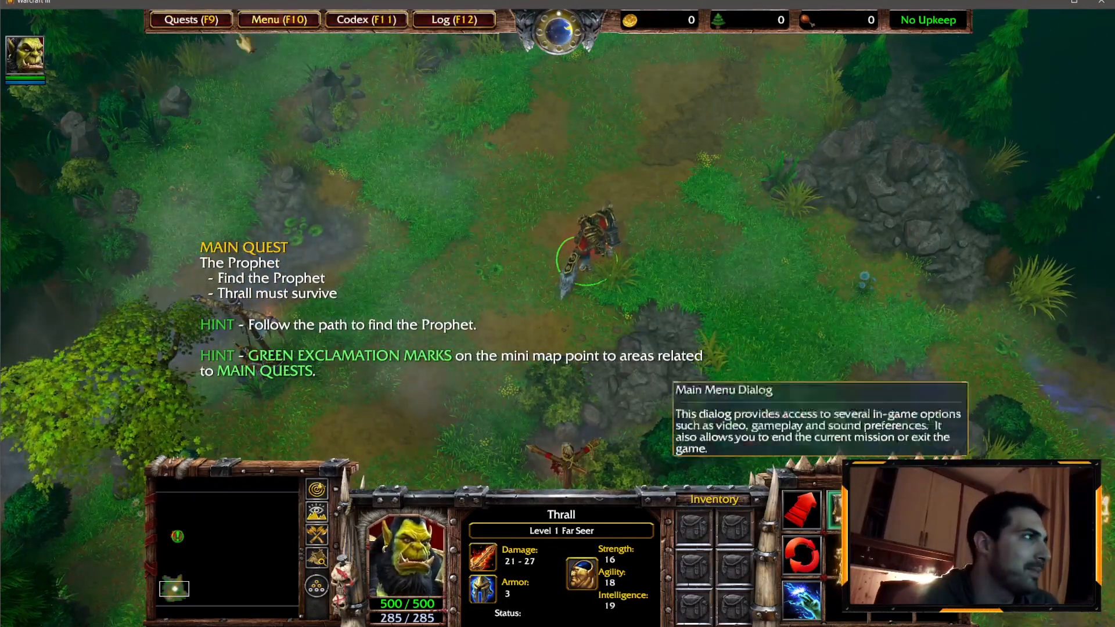
Check that the in-game quest log and game menu open and close, and return to the game
key("F9")
left_click(558, 423)
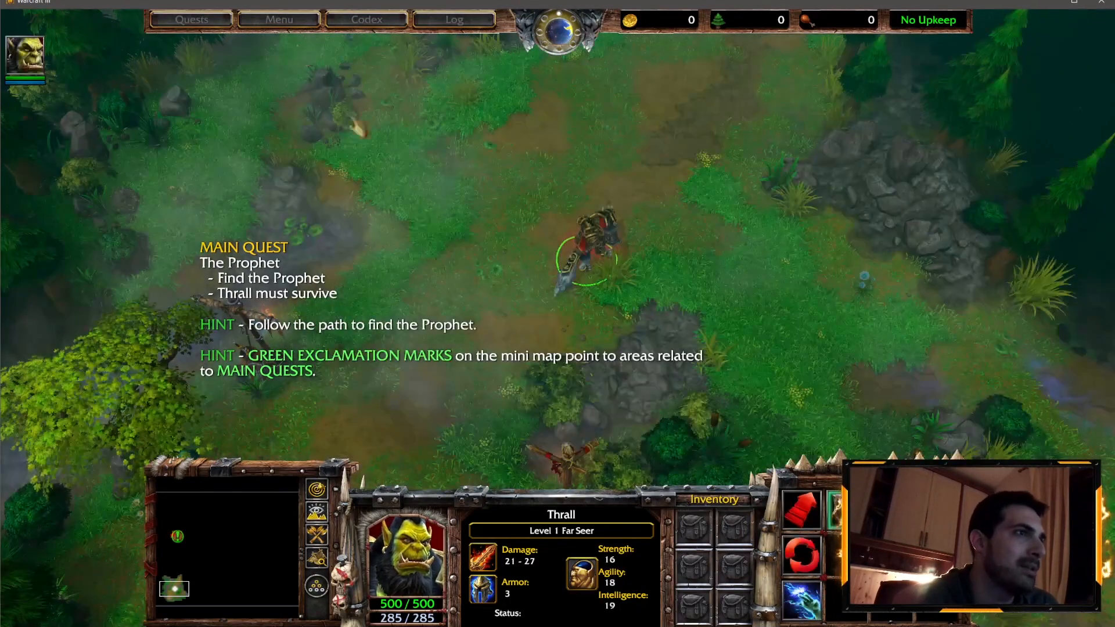
left_click(279, 19)
key("Escape")
left_click(295, 20)
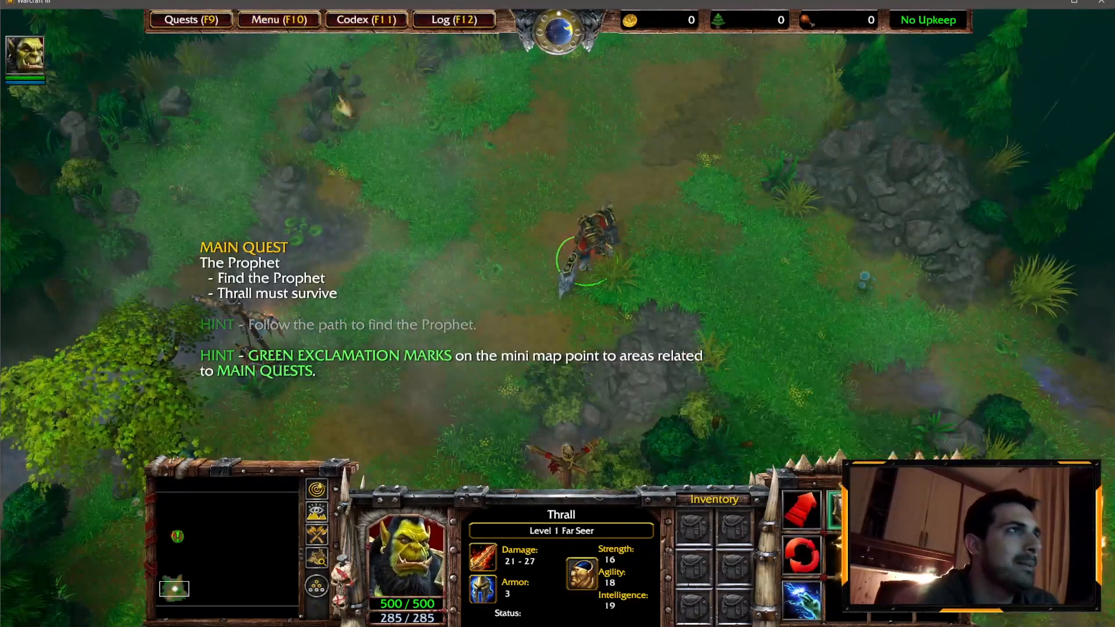
left_click(554, 413)
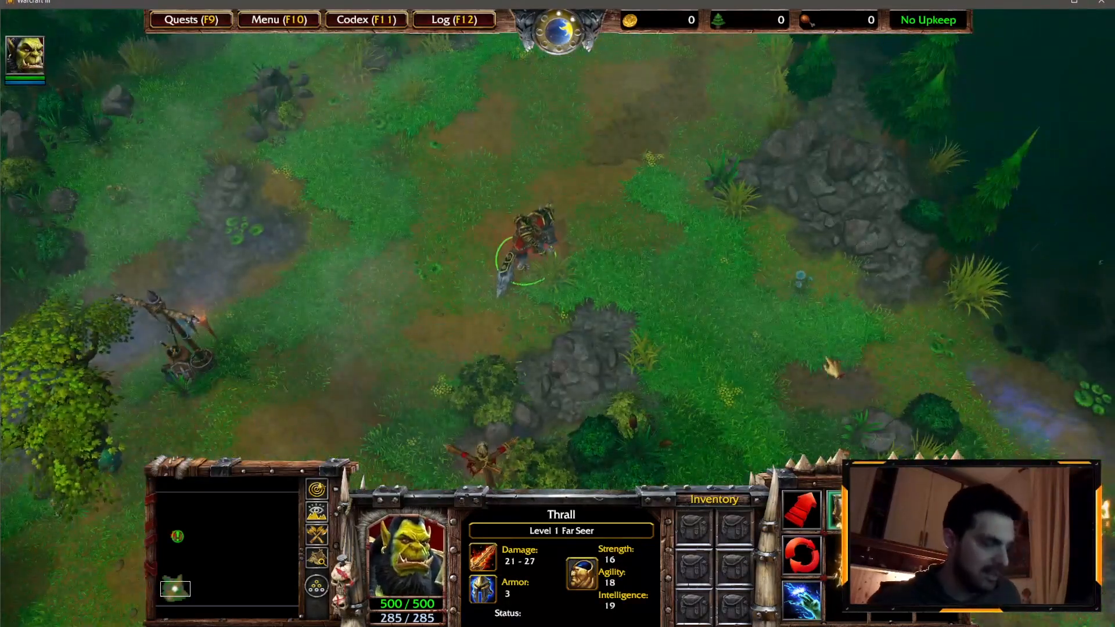
left_click(279, 19)
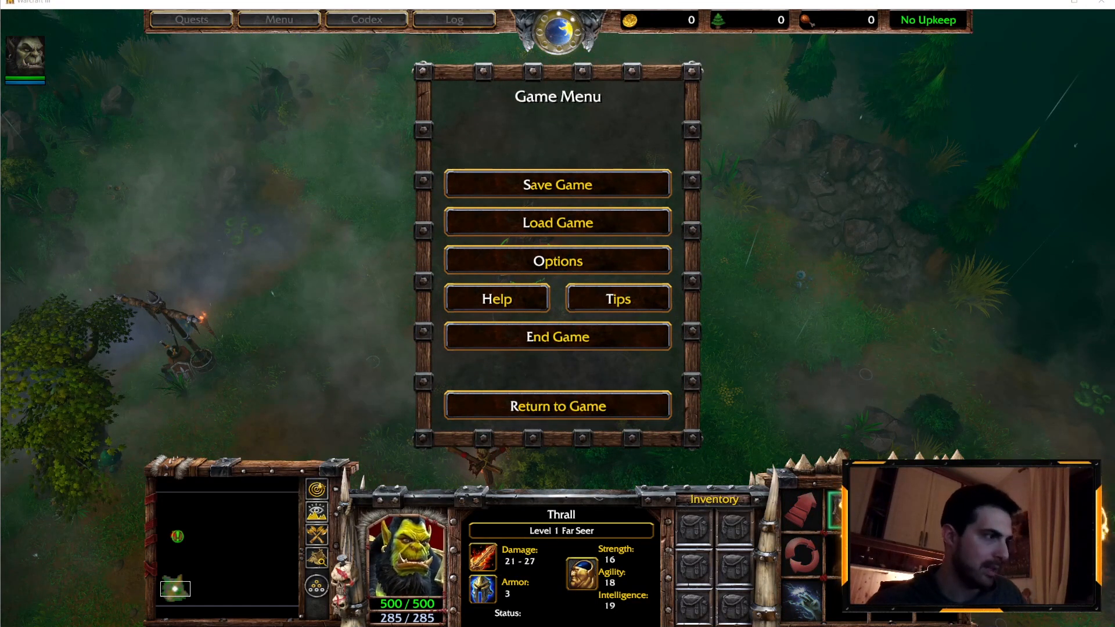
left_click(453, 407)
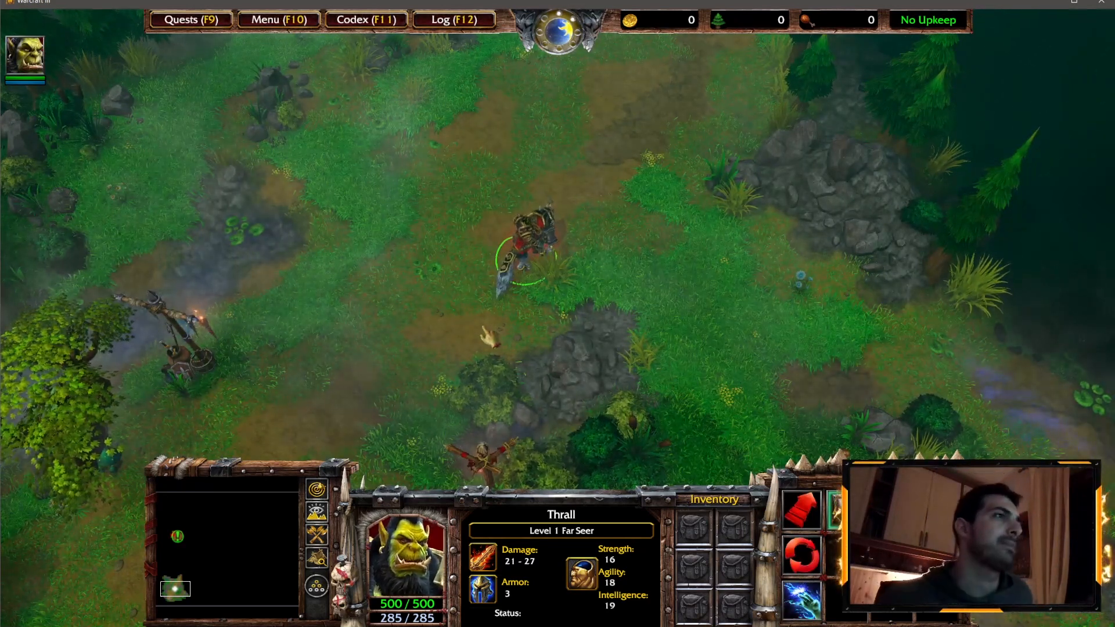
Open the Codex, view its first entry and close it
left_click(396, 29)
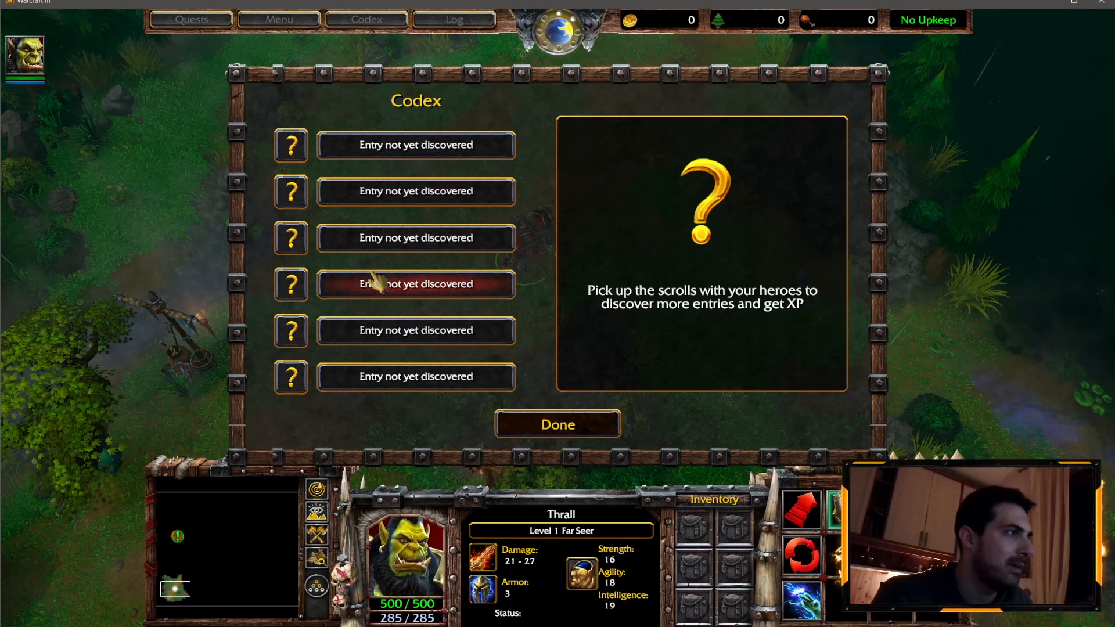
left_click(411, 134)
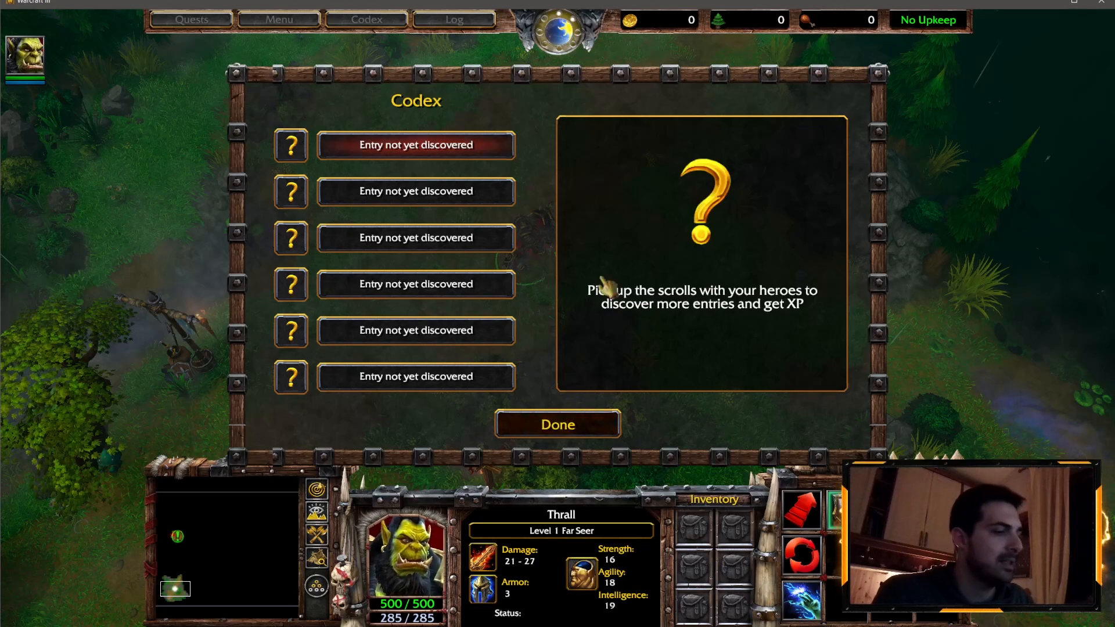
left_click(557, 421)
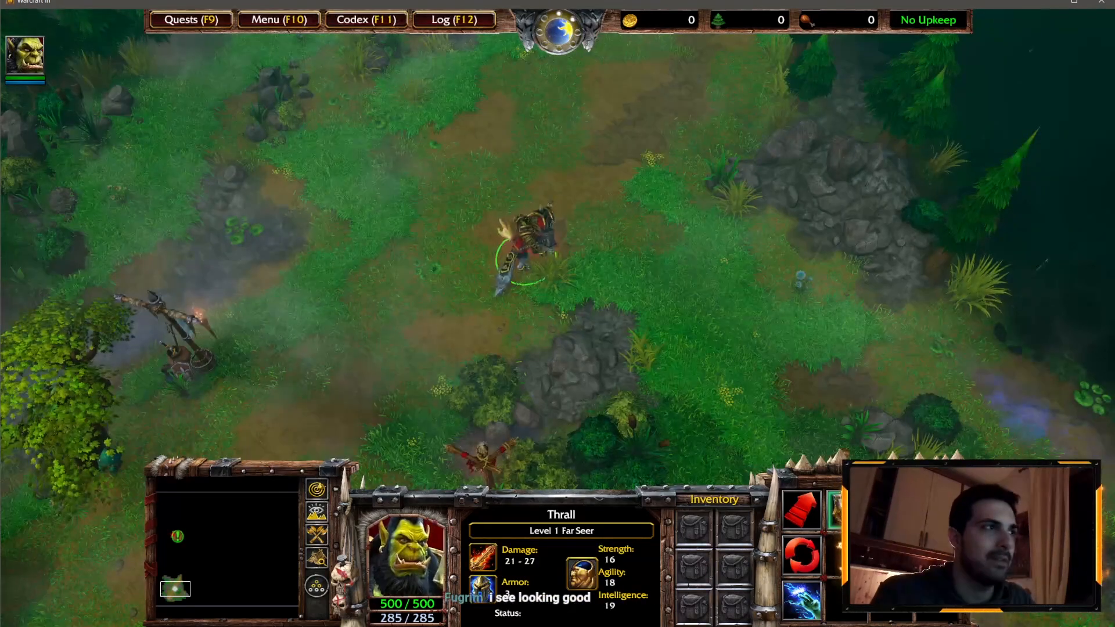
Open and close the Codex repeatedly to test how the dialog responds
key("F11")
left_click(560, 431)
key("F11")
key("F11")
key("F11")
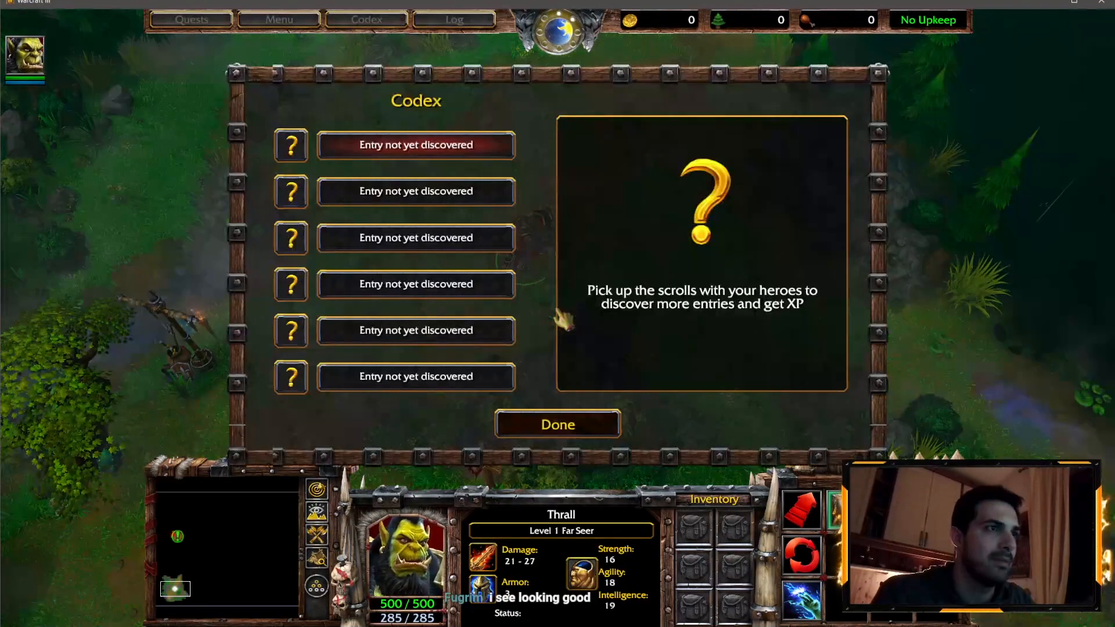
key("F11")
key("F11")
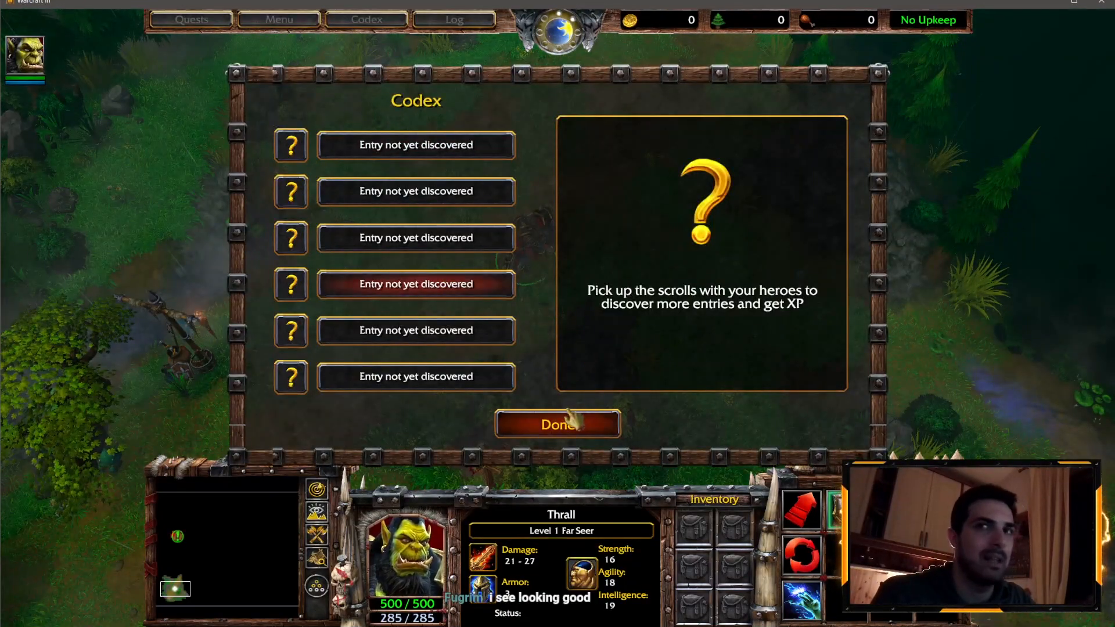
left_click(572, 428)
key("F11")
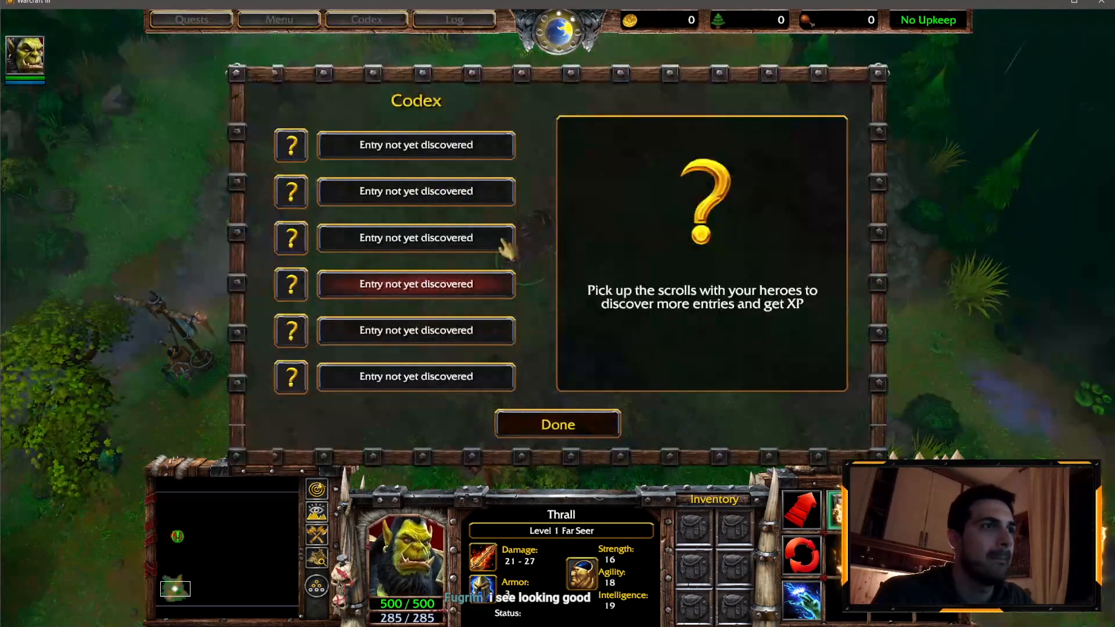
Select the first Codex entry, close the Codex and reopen it to check the entry selection
left_click(432, 152)
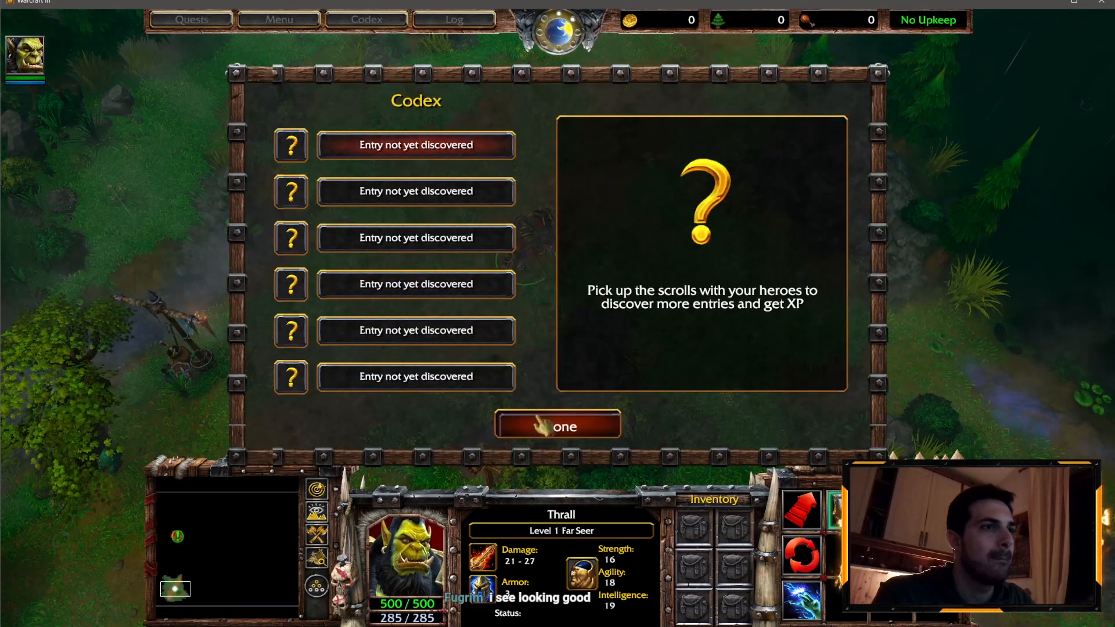
left_click(566, 424)
left_click(375, 29)
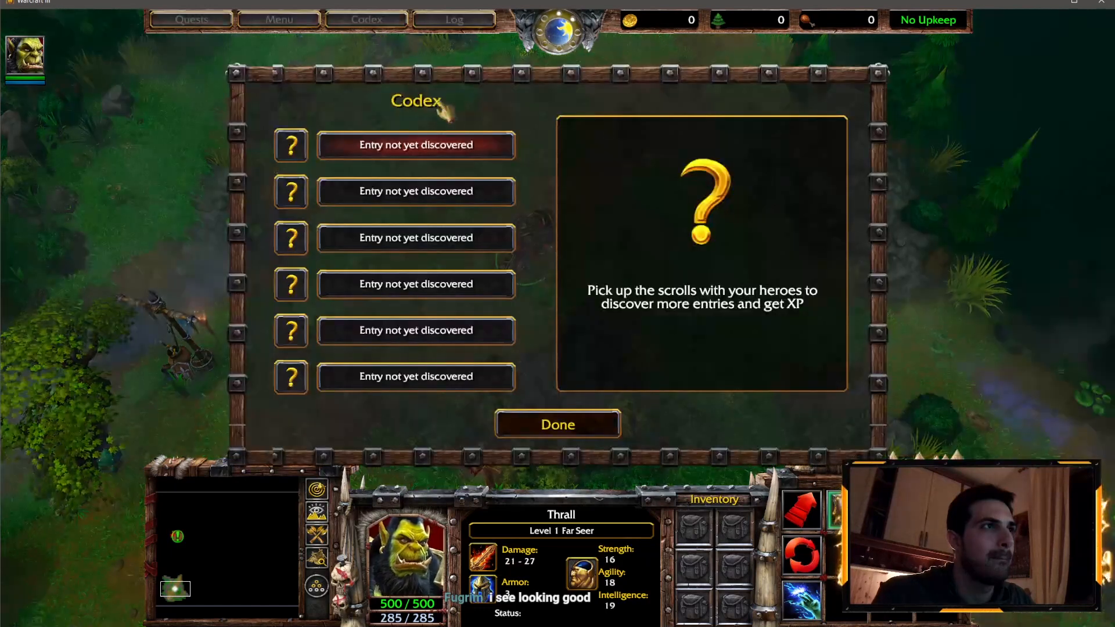
key("F11")
key("F11")
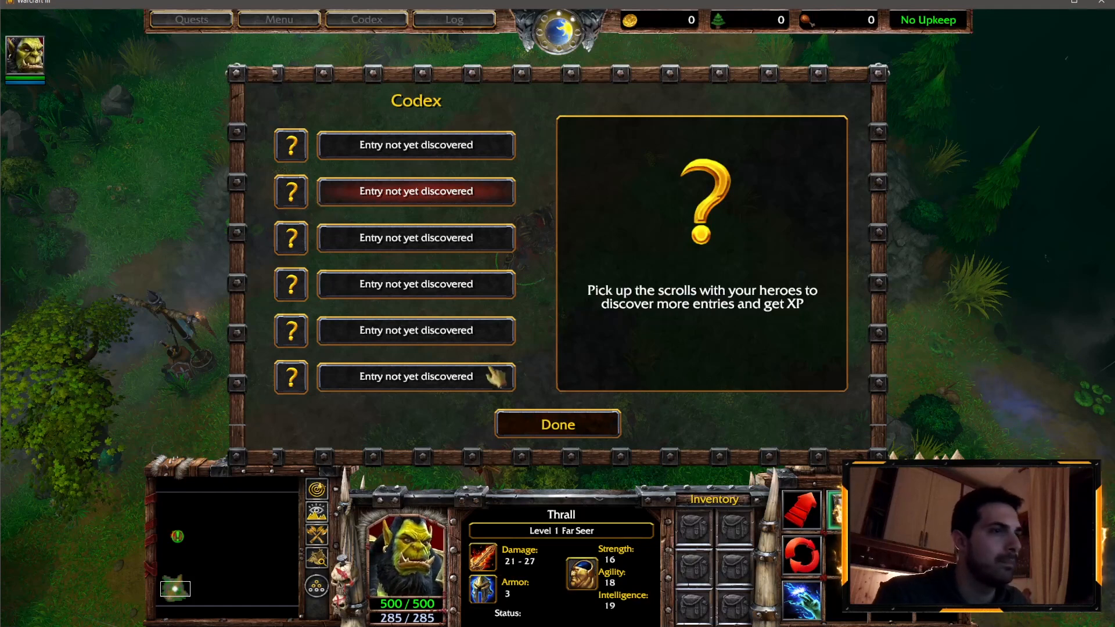
Close the Codex, then reopen and close it once more to check the dialog
left_click(528, 421)
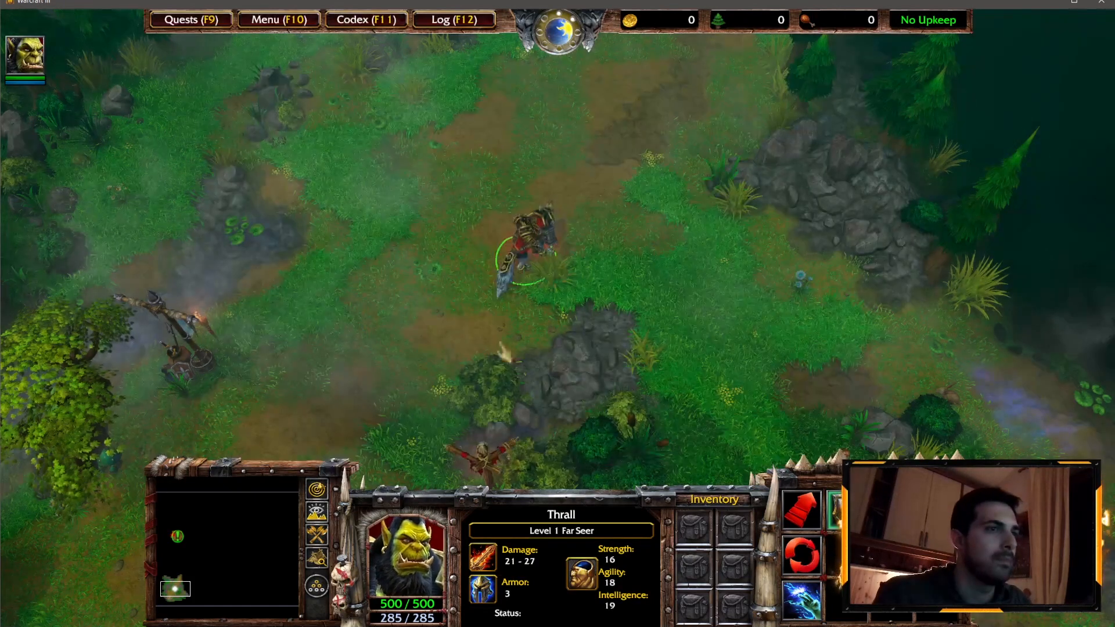
left_click(367, 19)
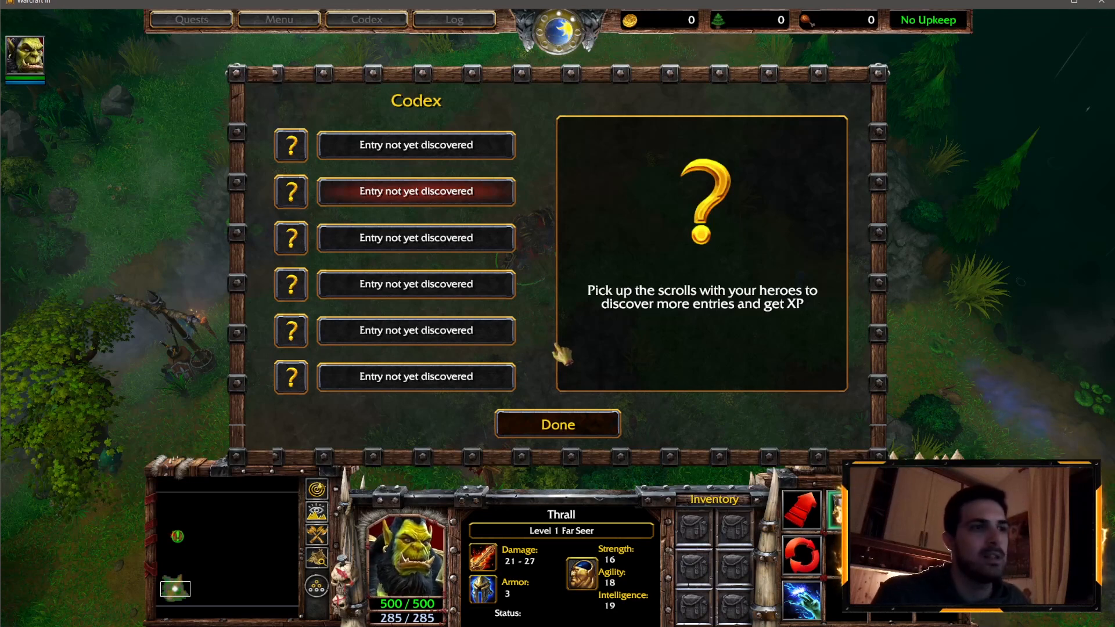
left_click(575, 427)
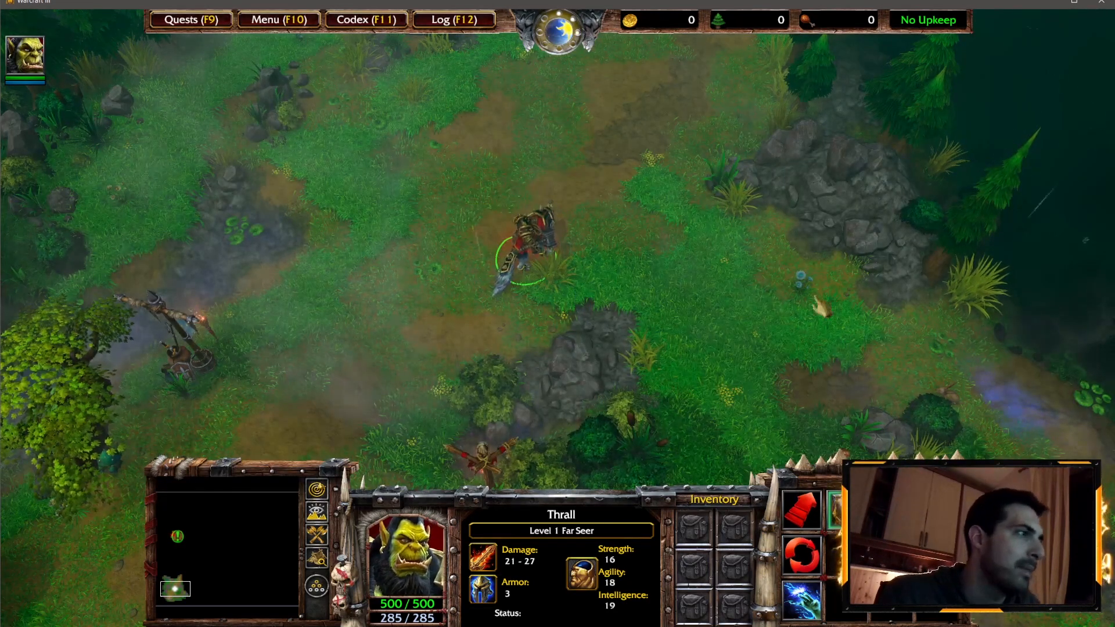
Collect a Codex scroll with Thrall, open the Forest Trolls entry and scroll its text to the beginning
key("Right")
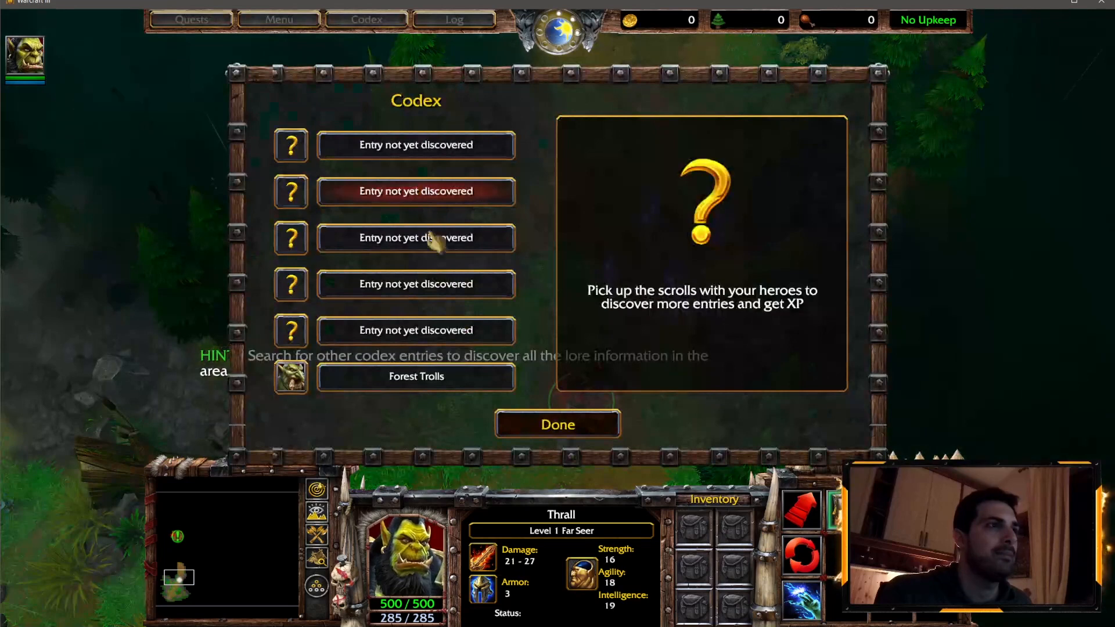
left_click(396, 386)
scroll(824, 371, "up", 2)
scroll(825, 372, "down", 2)
left_click_drag(828, 369, 846, 169)
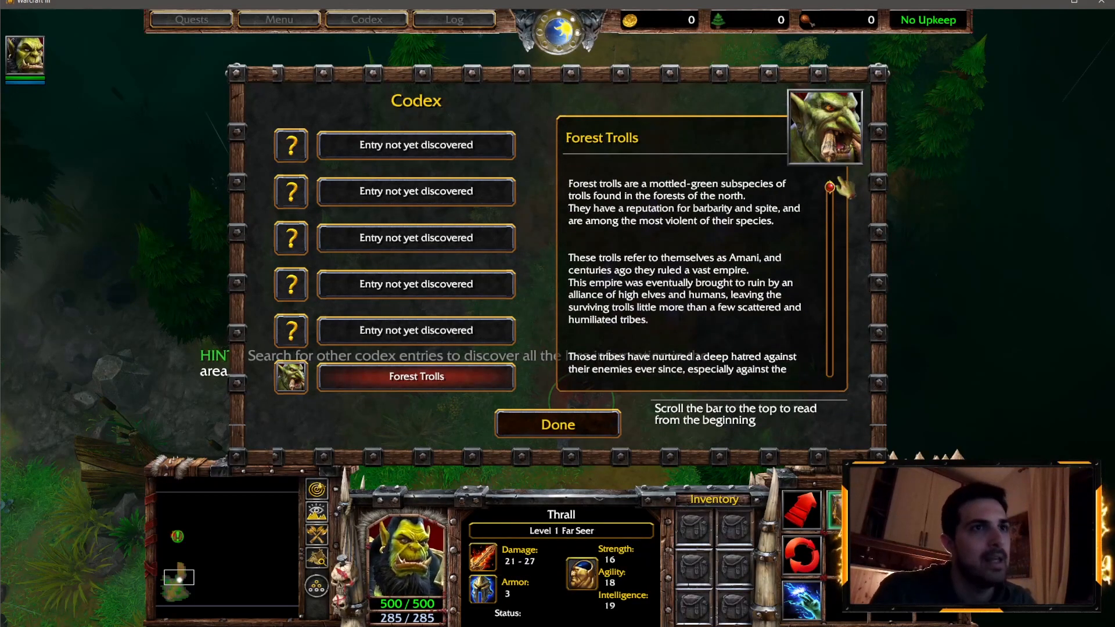
mouse_move(830, 187)
left_mouse_down()
mouse_move(832, 317)
mouse_move(827, 178)
left_mouse_up()
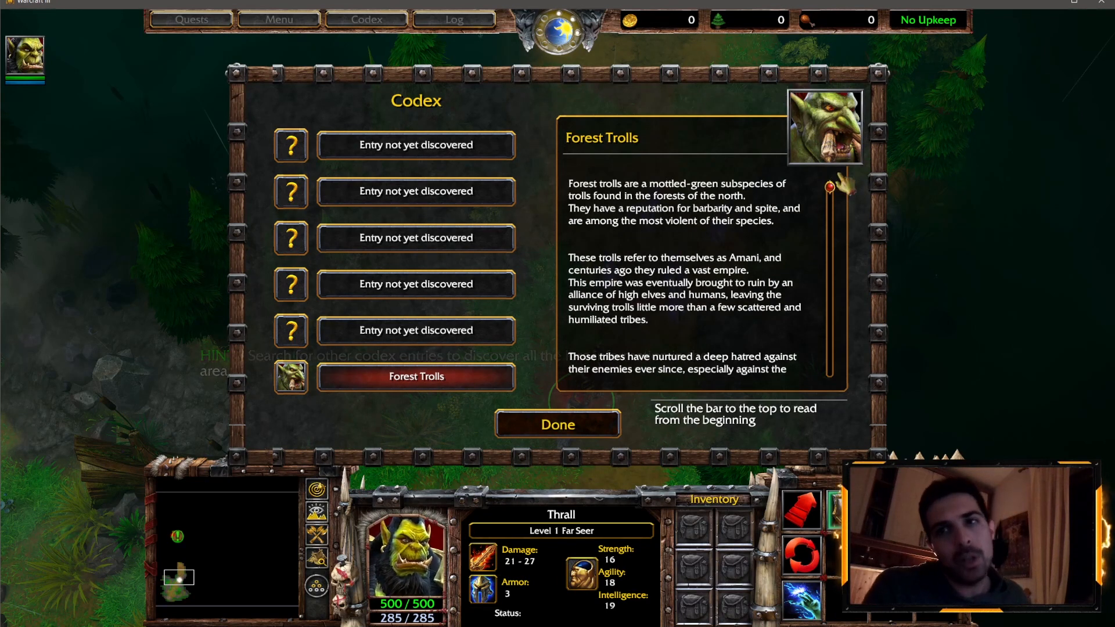
Scroll the Forest Trolls text to its end and back to the beginning, and close the Codex
left_click_drag(833, 183, 889, 377)
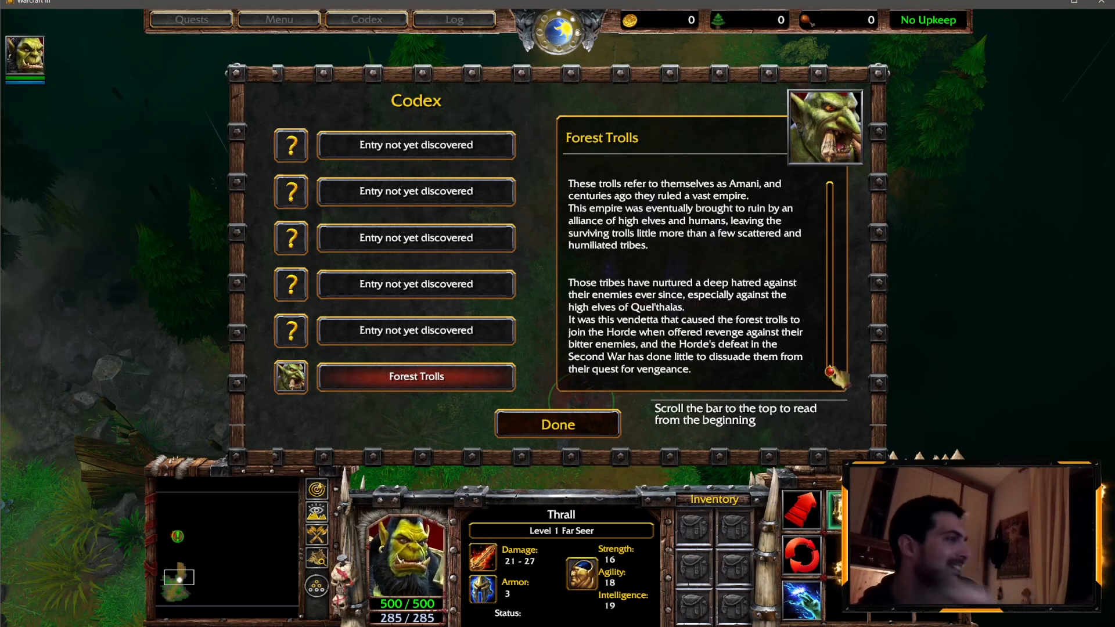
left_click_drag(831, 371, 829, 187)
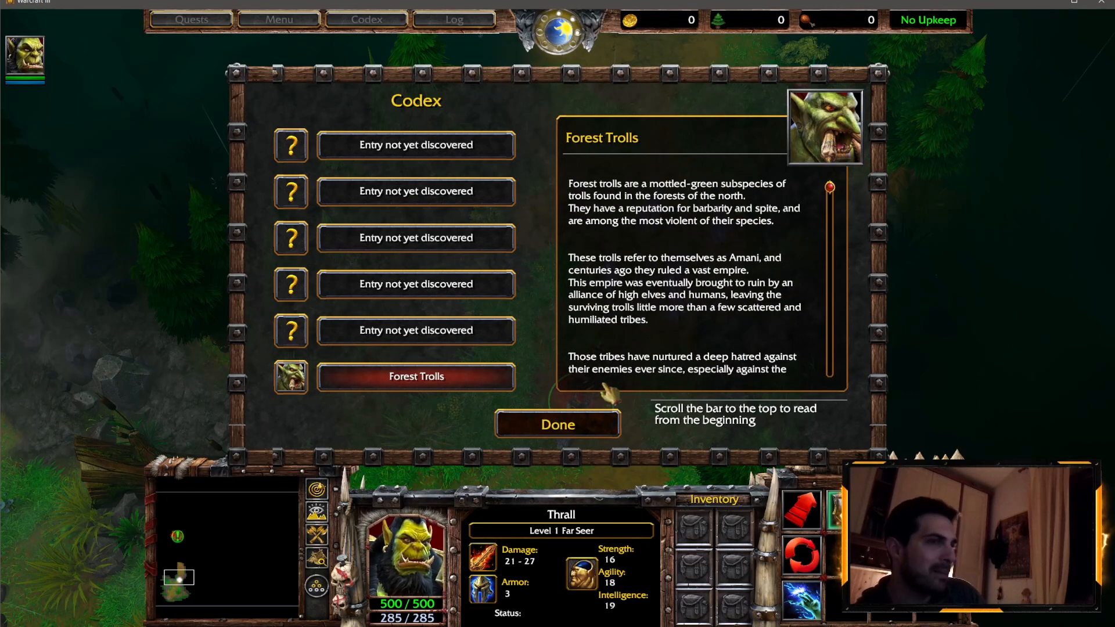
left_click(559, 425)
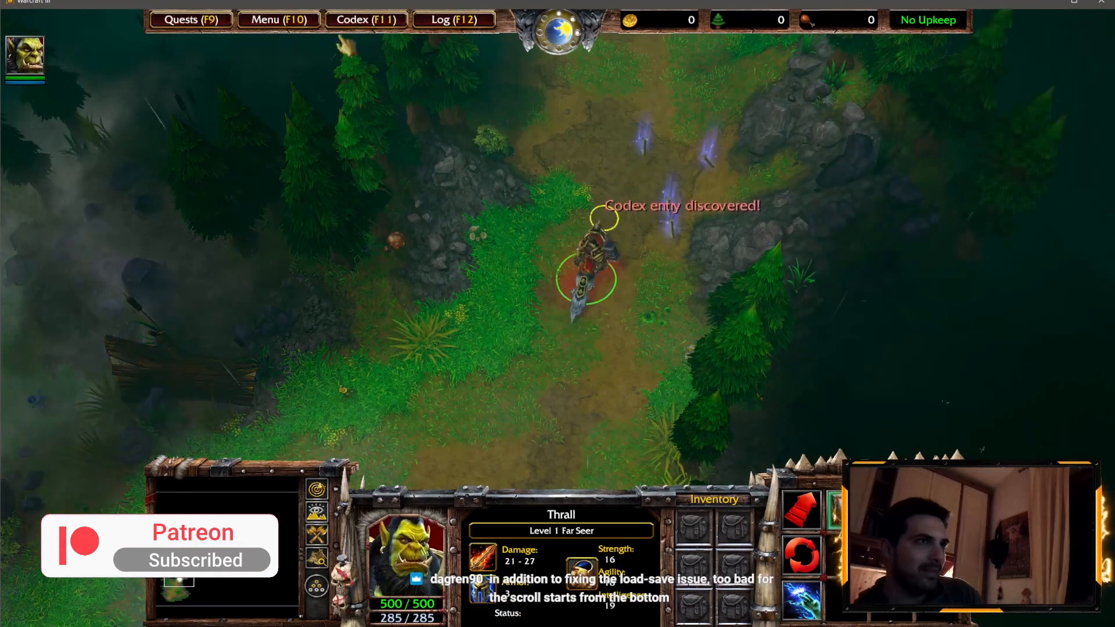
Reopen the Codex, view the Golems entry and return to the Forest Trolls entry
left_click(366, 20)
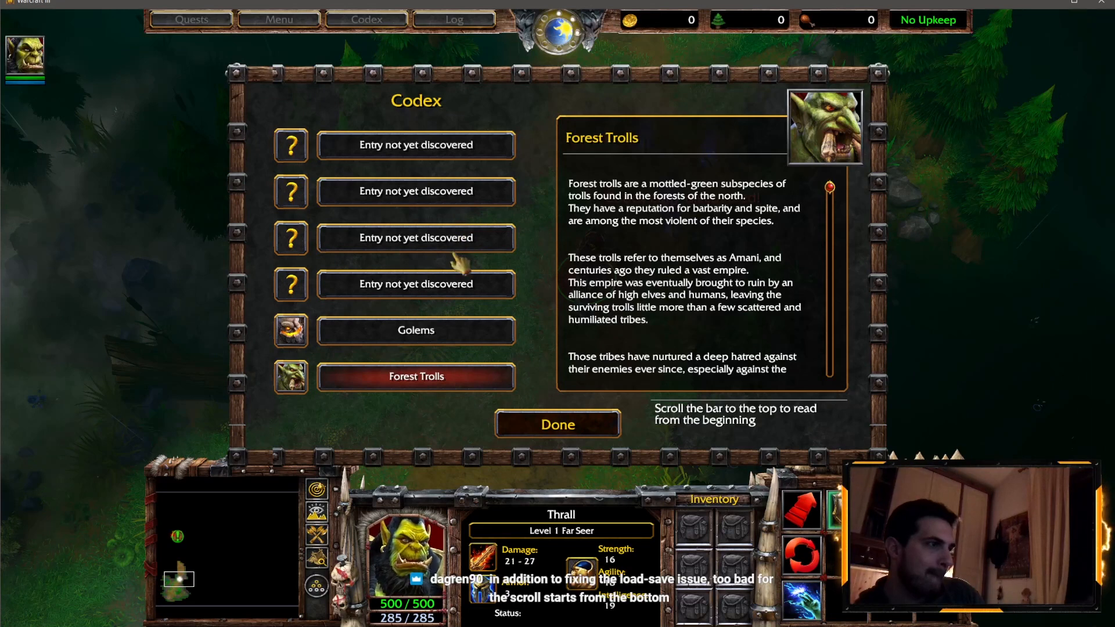
left_click(439, 334)
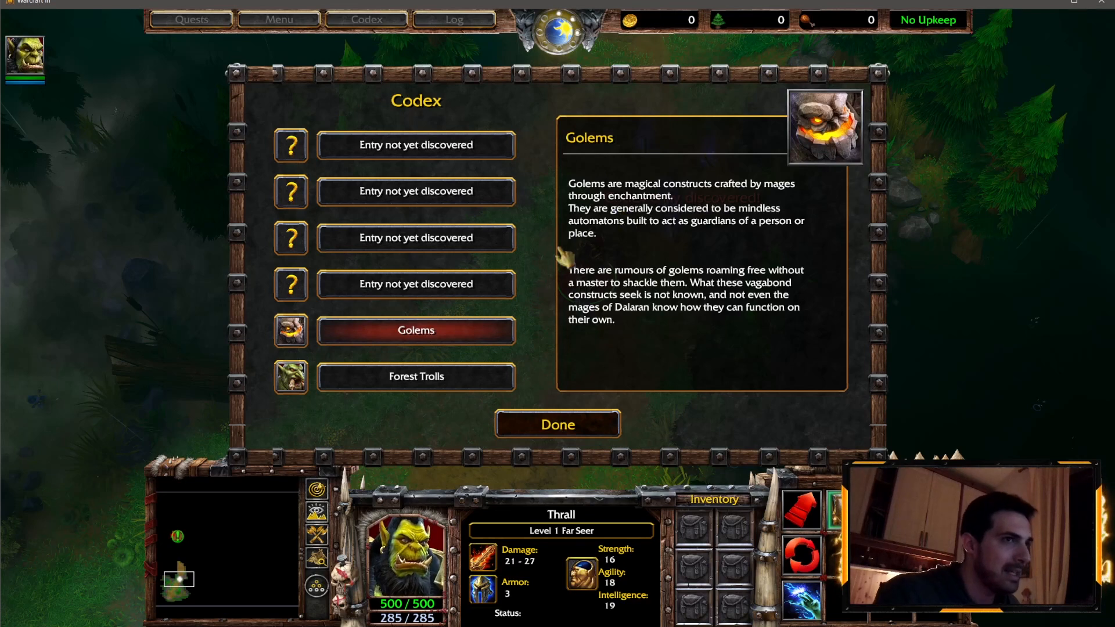
left_click(422, 293)
left_click(413, 384)
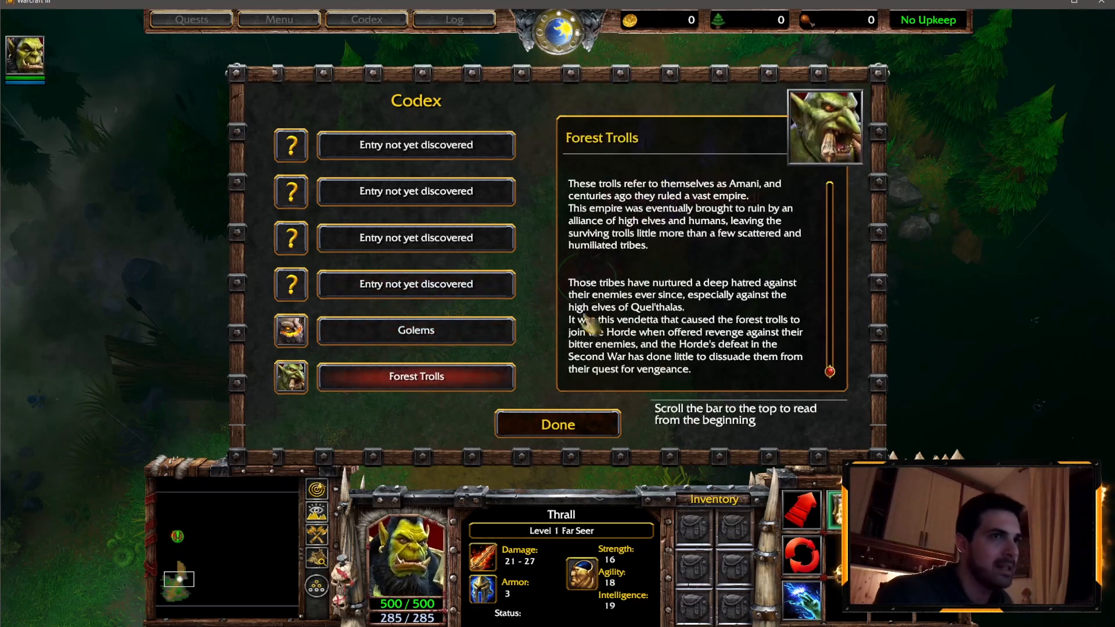
Test the Forest Trolls scroll bar and alternate between Golems and Forest Trolls to check the text's starting position
left_click_drag(833, 369, 818, 406)
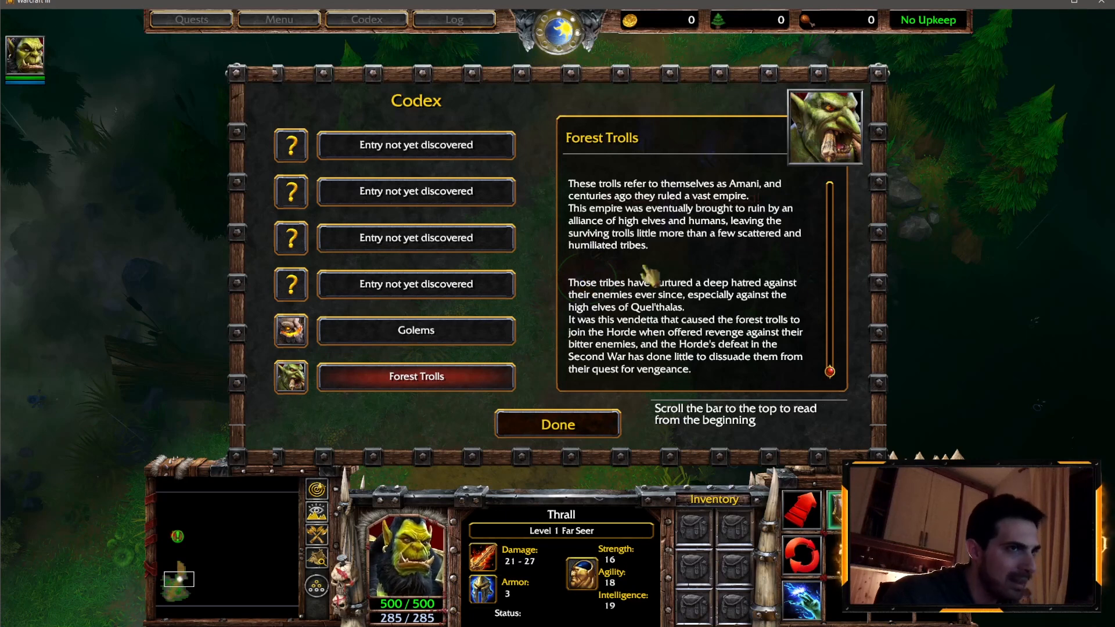
mouse_move(827, 373)
left_mouse_down()
mouse_move(833, 265)
mouse_move(823, 373)
left_mouse_up()
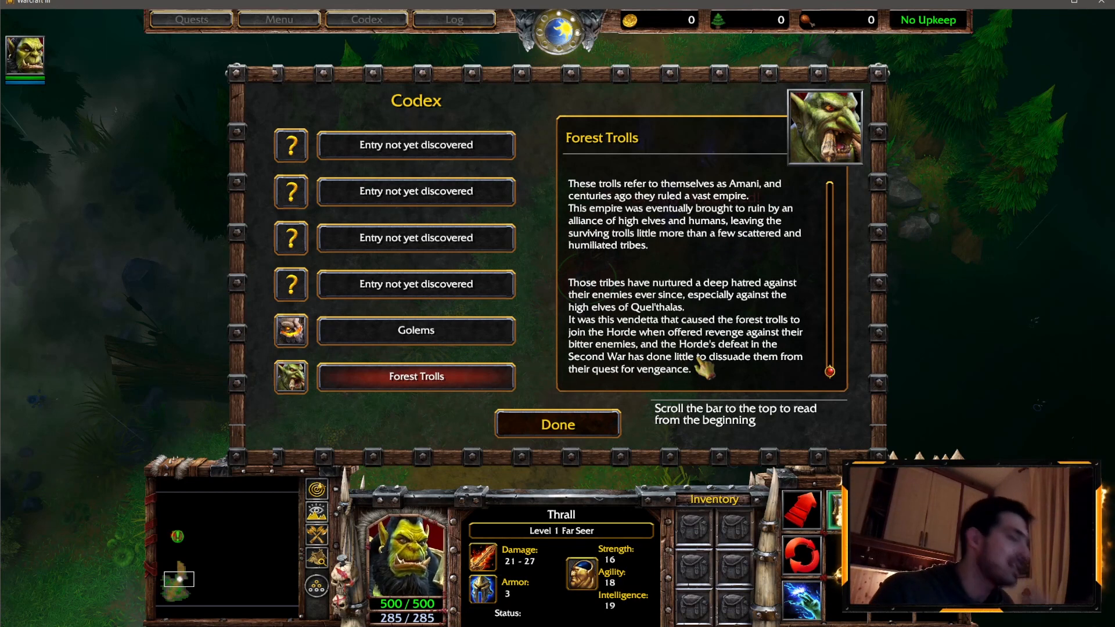
left_click(500, 334)
left_click(470, 384)
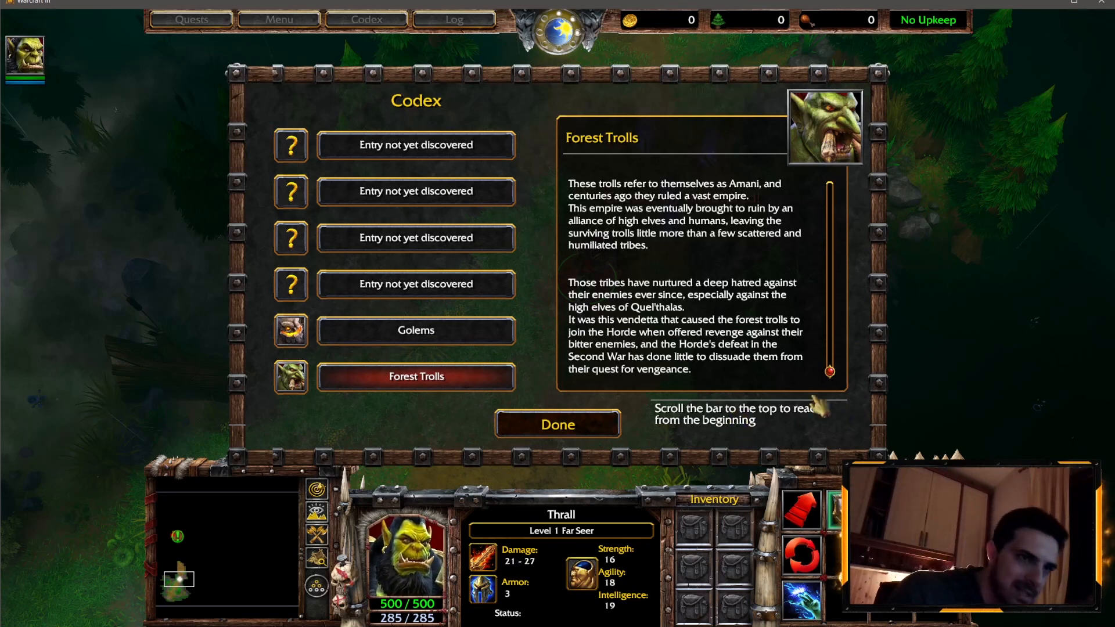
left_click(434, 340)
left_click(437, 387)
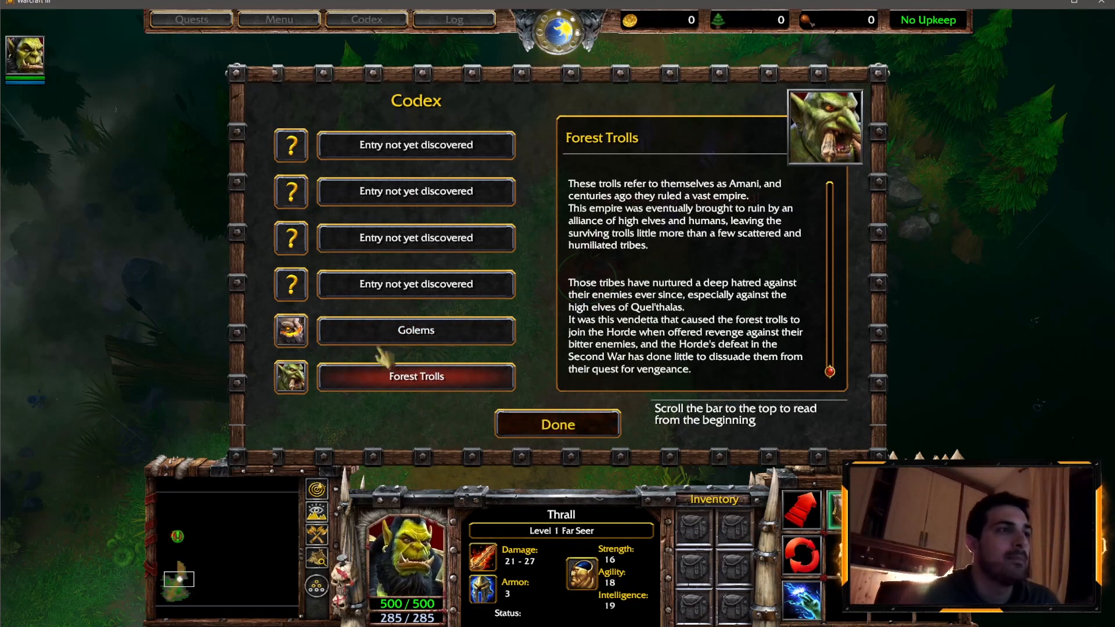
Compare the Golems entry with the first two undiscovered Codex entries, ending on Golems
left_click(283, 332)
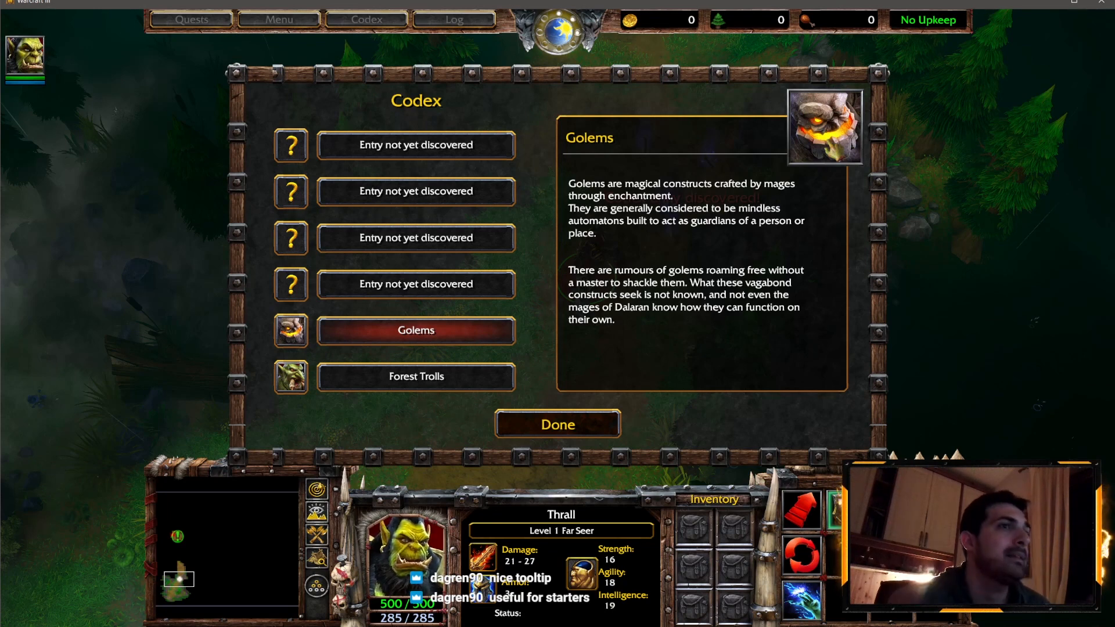
left_click(444, 152)
left_click(449, 195)
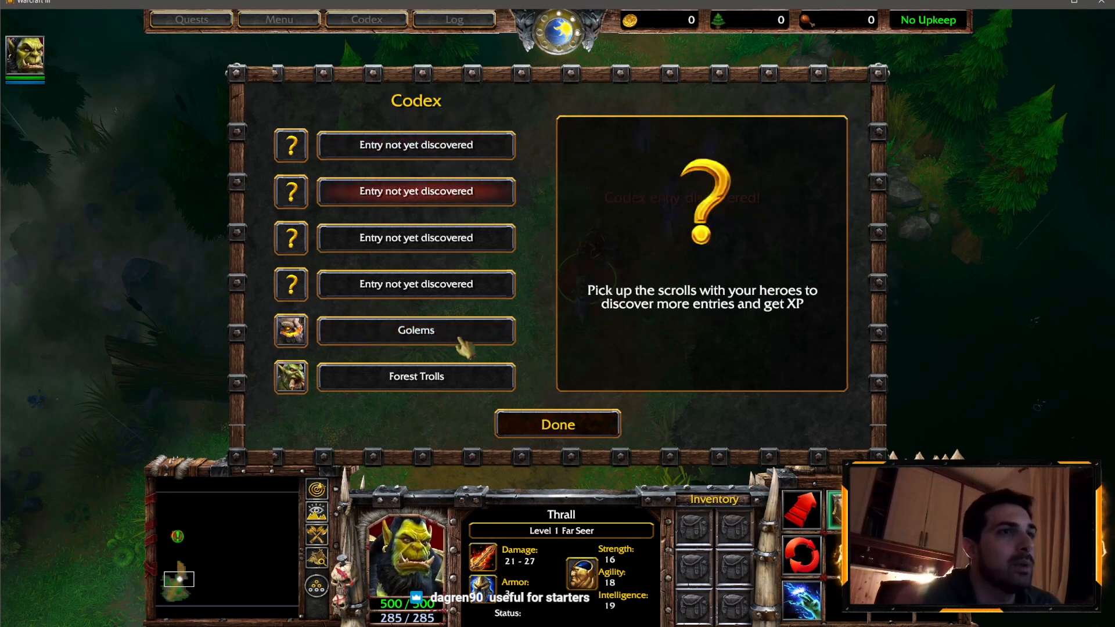
left_click(463, 347)
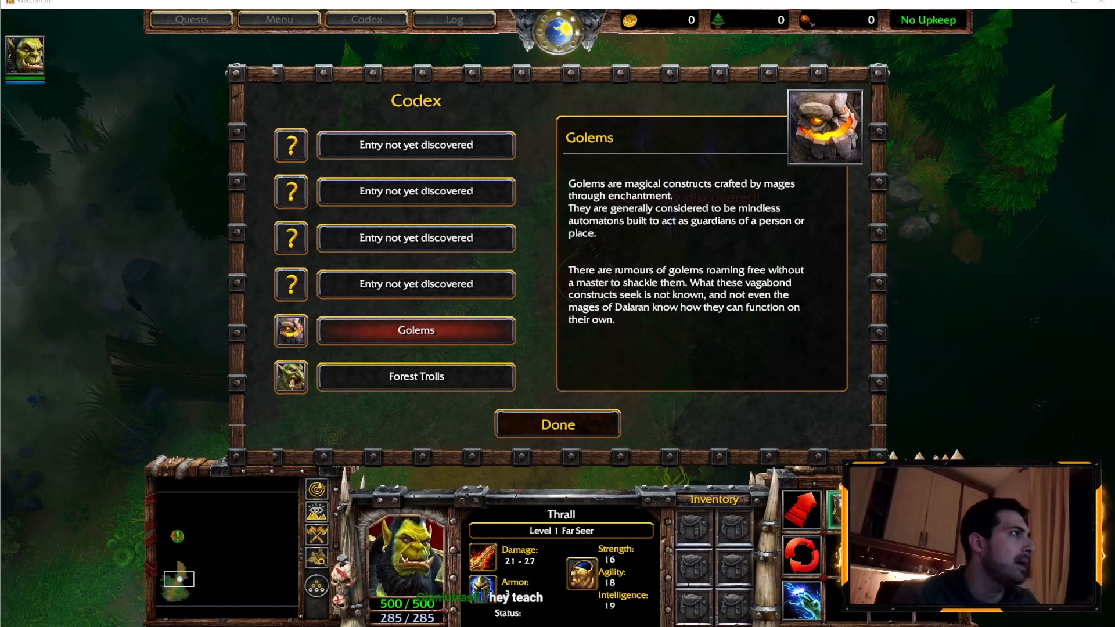
Switch to Discord and repeatedly enlarge the hooded, bearded man's portrait icon in the artists-lobby channel to examine it
key("alt+Tab")
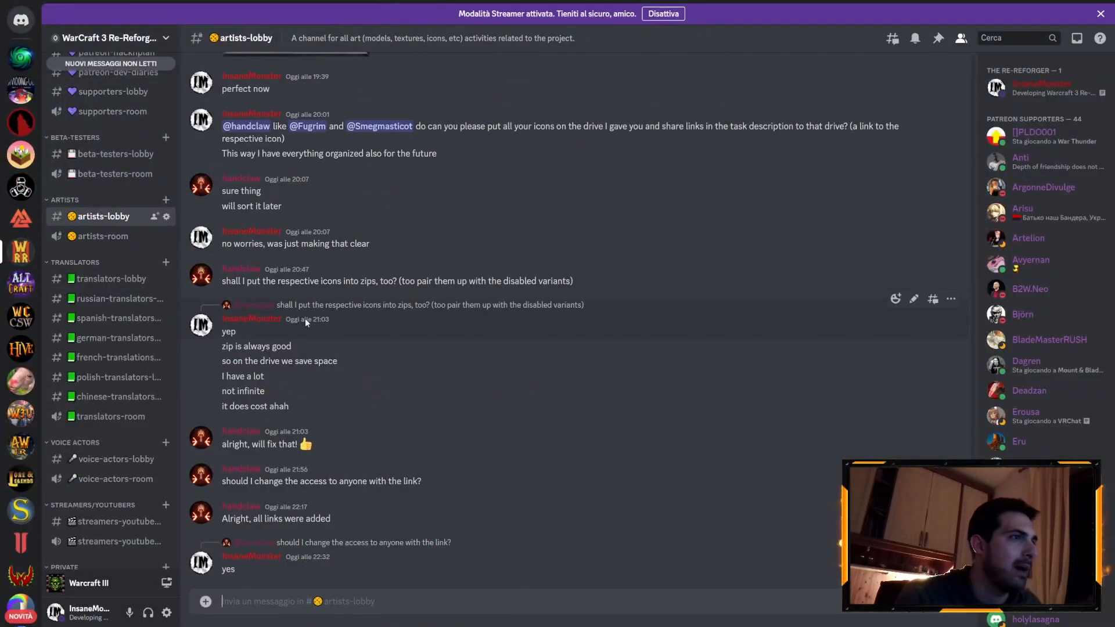
scroll(305, 318, "up", 7)
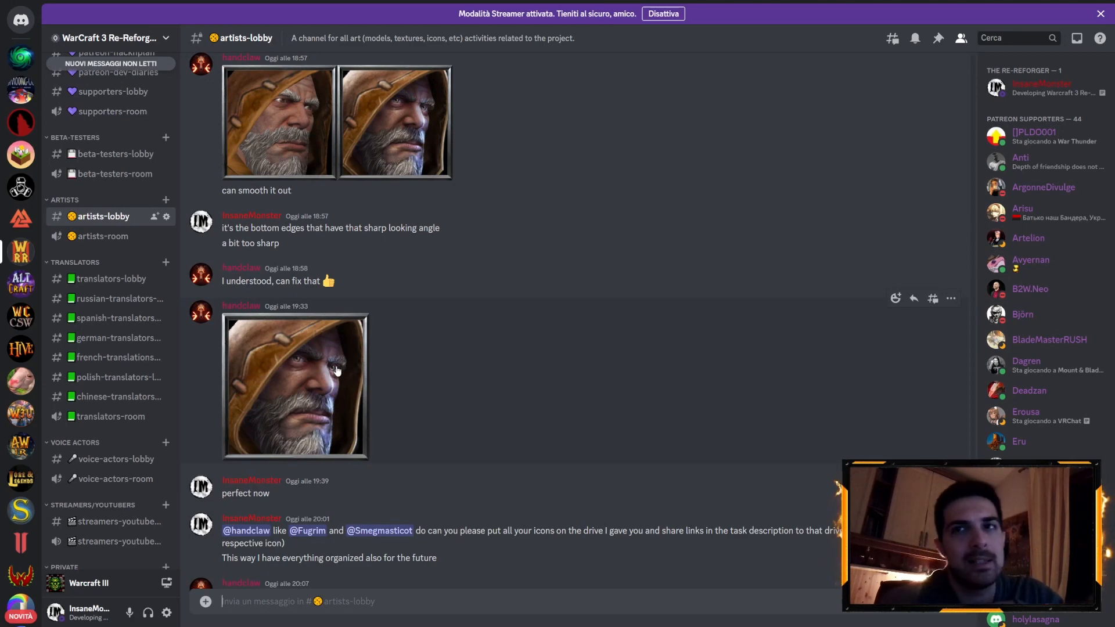
left_click(321, 378)
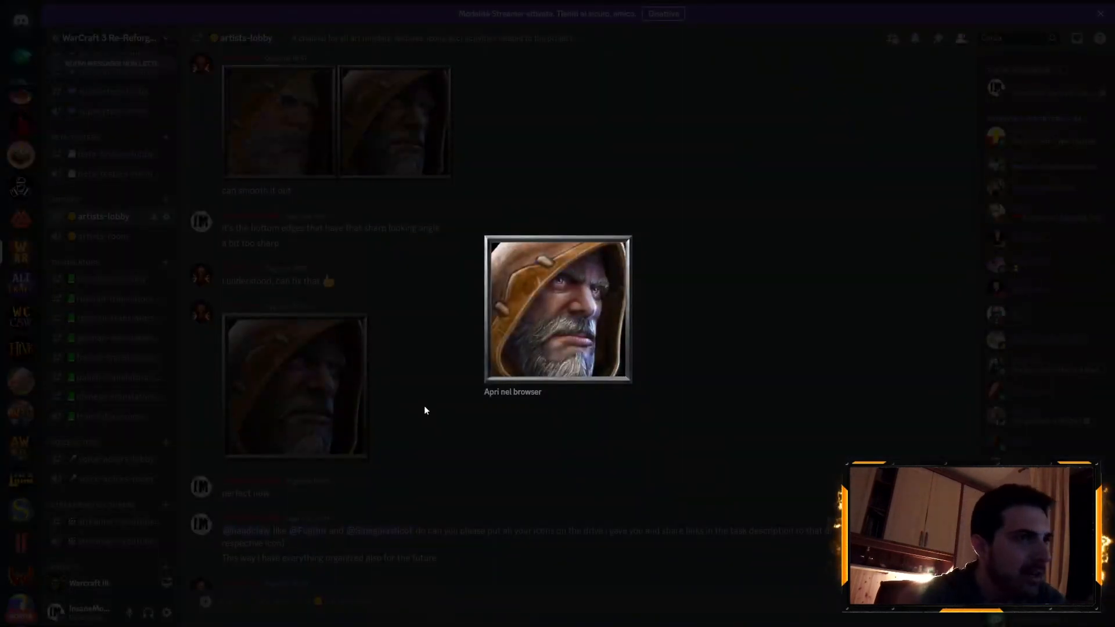
left_click(424, 406)
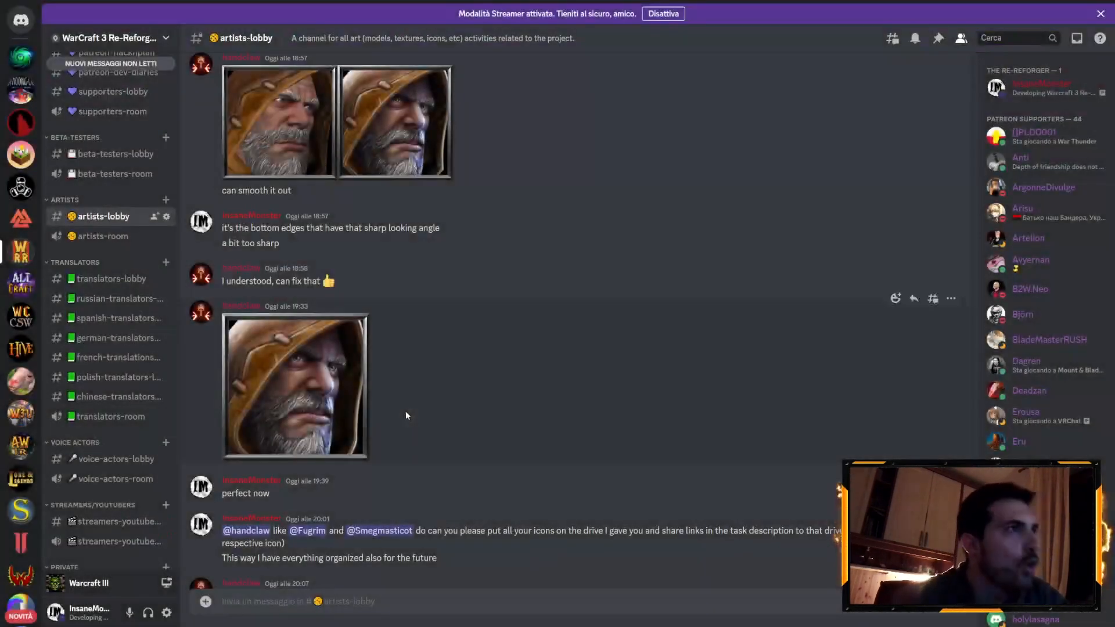
left_click(327, 397)
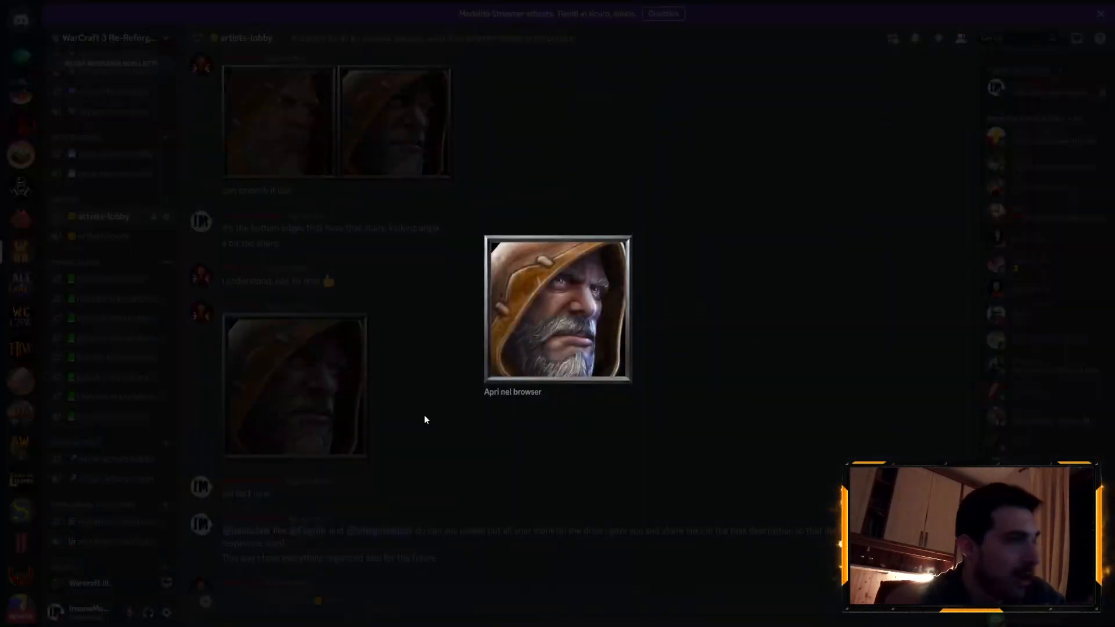
left_click(421, 412)
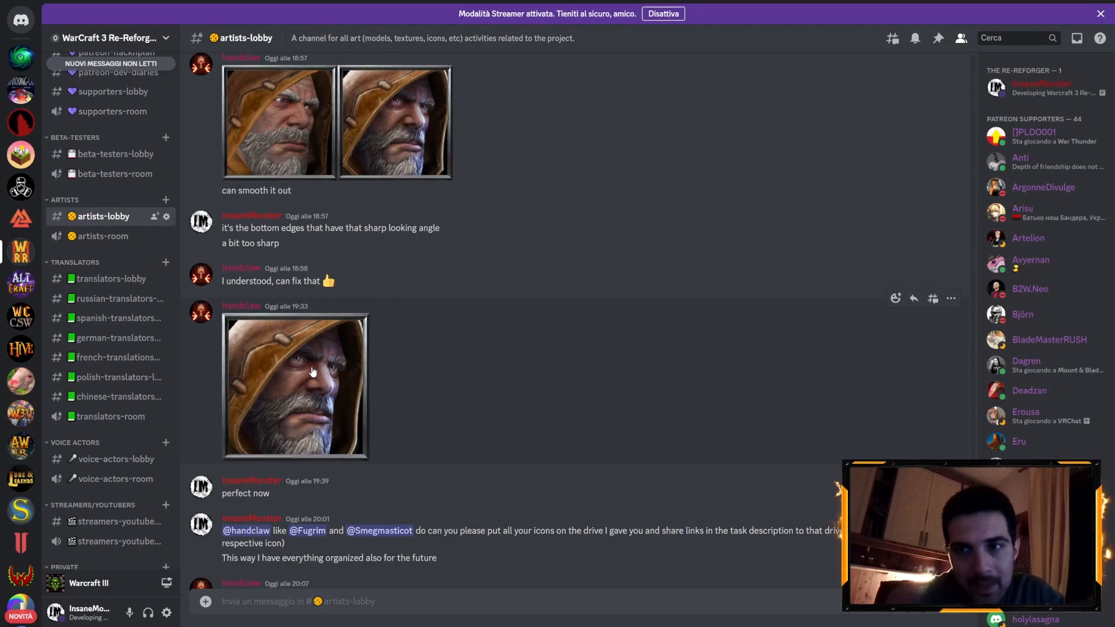
left_click(269, 383)
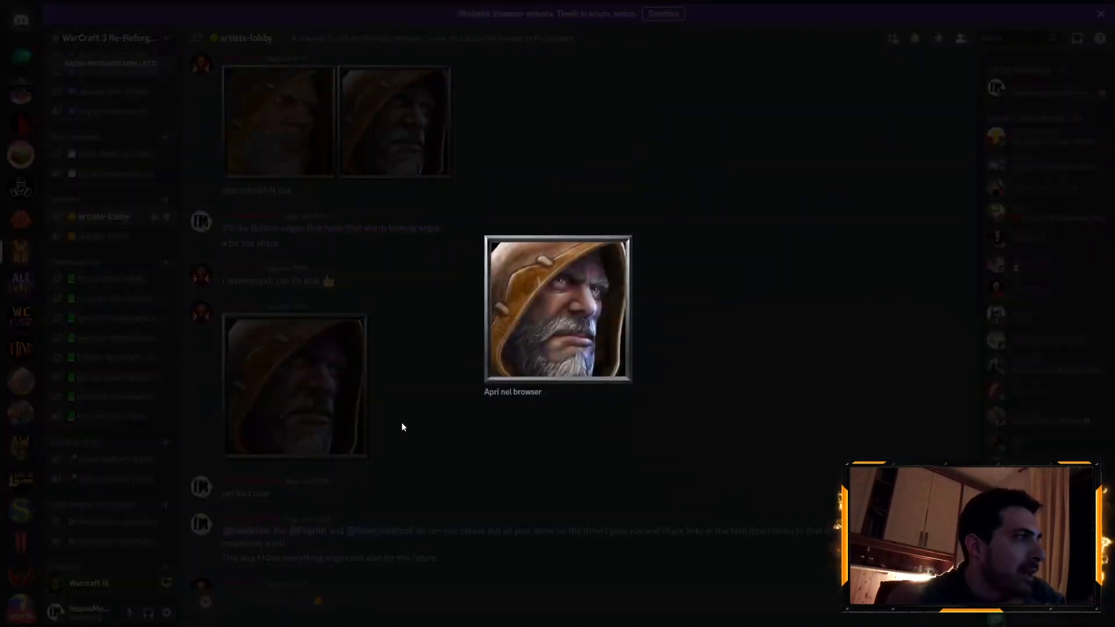
left_click(400, 423)
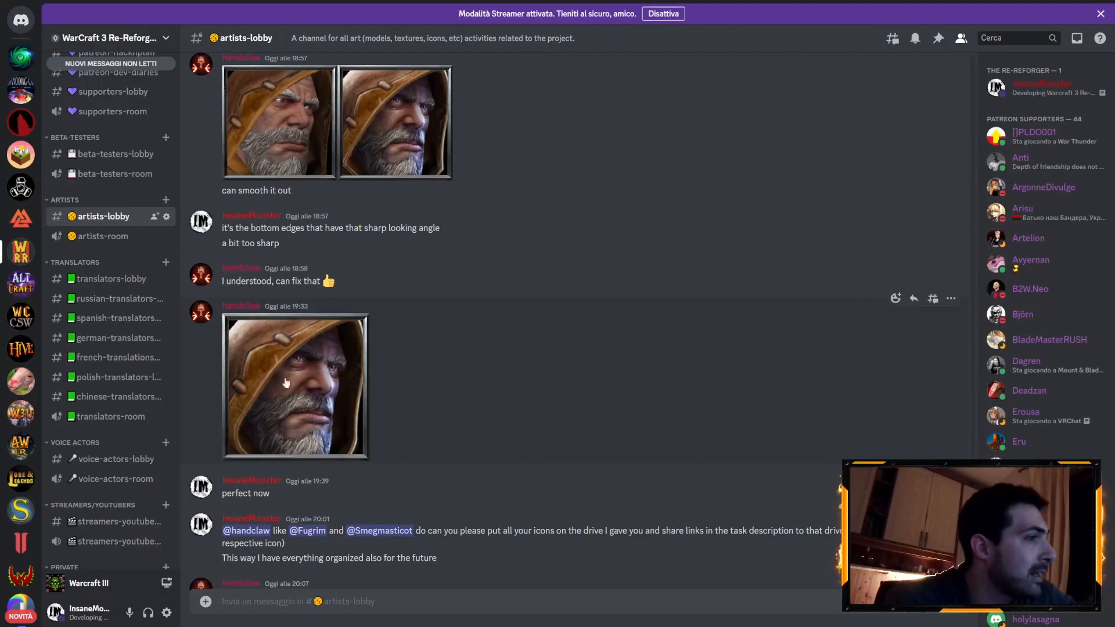
left_click(259, 395)
left_click(412, 408)
left_click(318, 442)
left_click(403, 429)
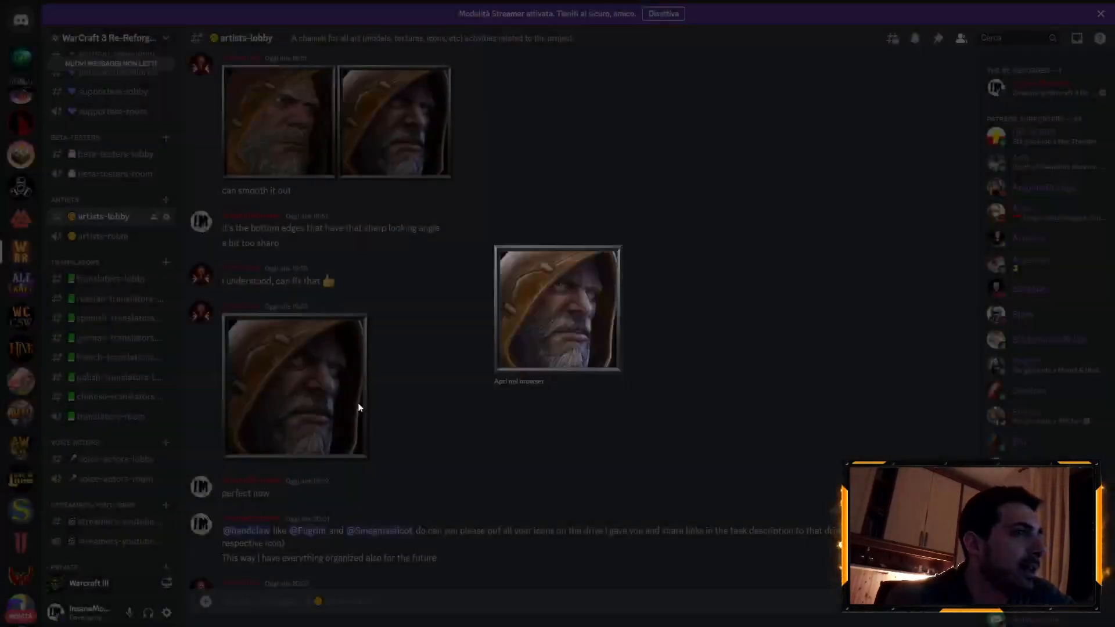
left_click(336, 438)
left_click(477, 252)
Browse the earlier artists-lobby posts and enlarge the red banner and orange Alterac banner icons
scroll(375, 357, "up", 10)
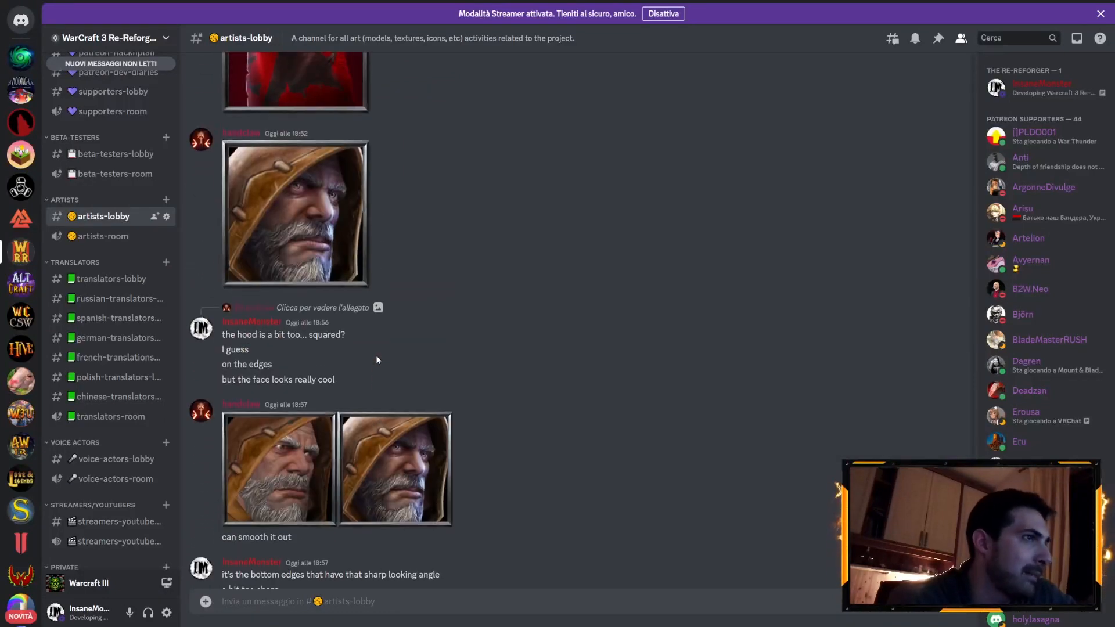
left_click(366, 473)
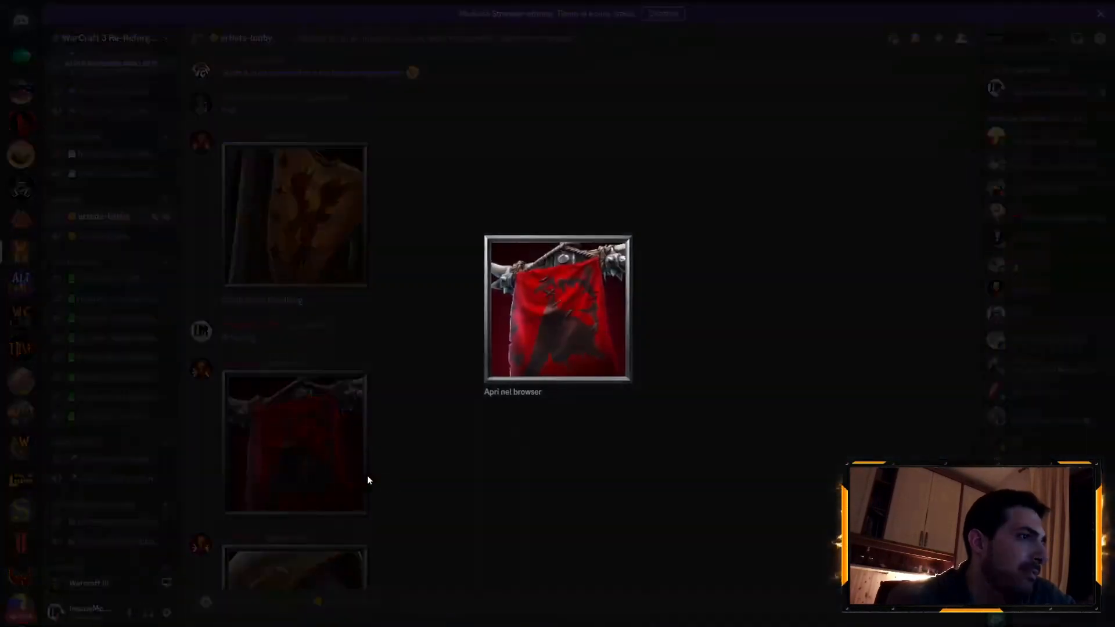
left_click(438, 478)
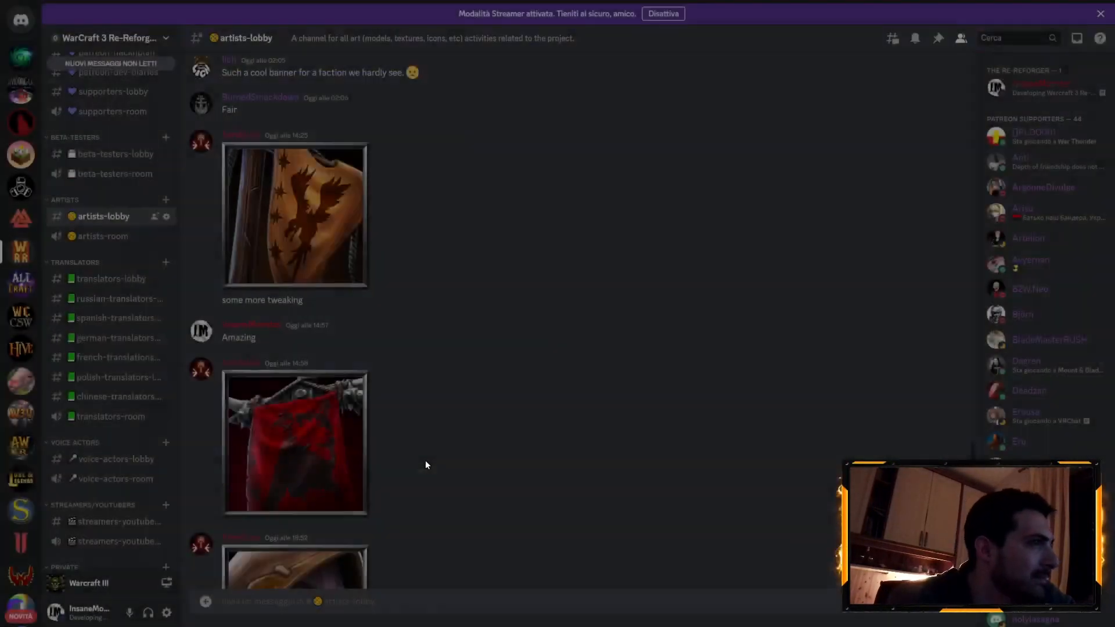
left_click(305, 244)
left_click(360, 334)
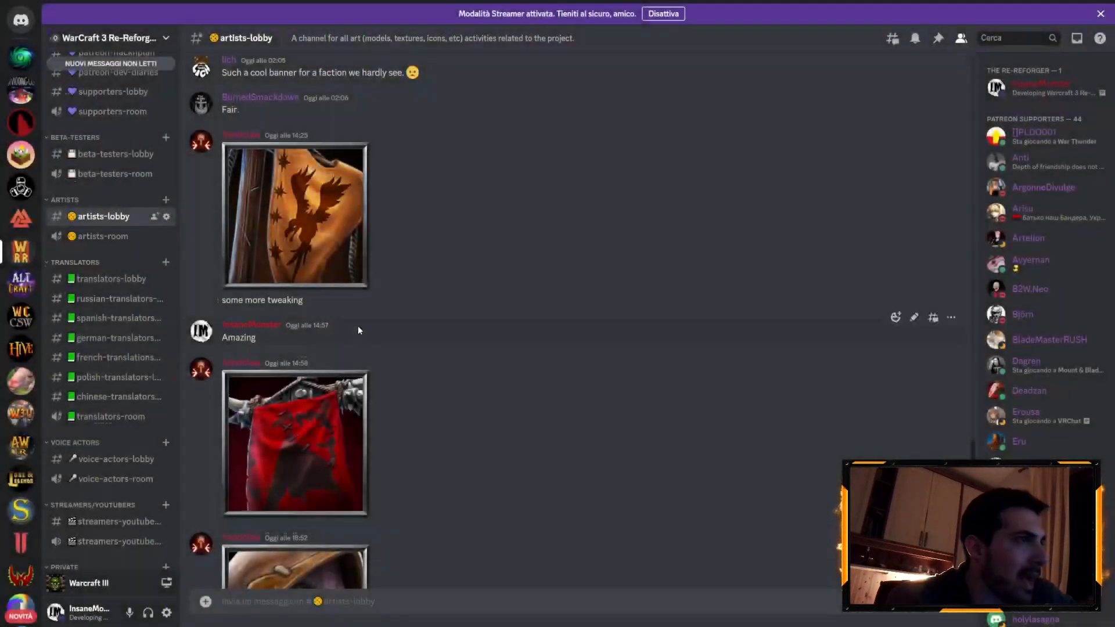
scroll(358, 326, "up", 3)
left_click(334, 394)
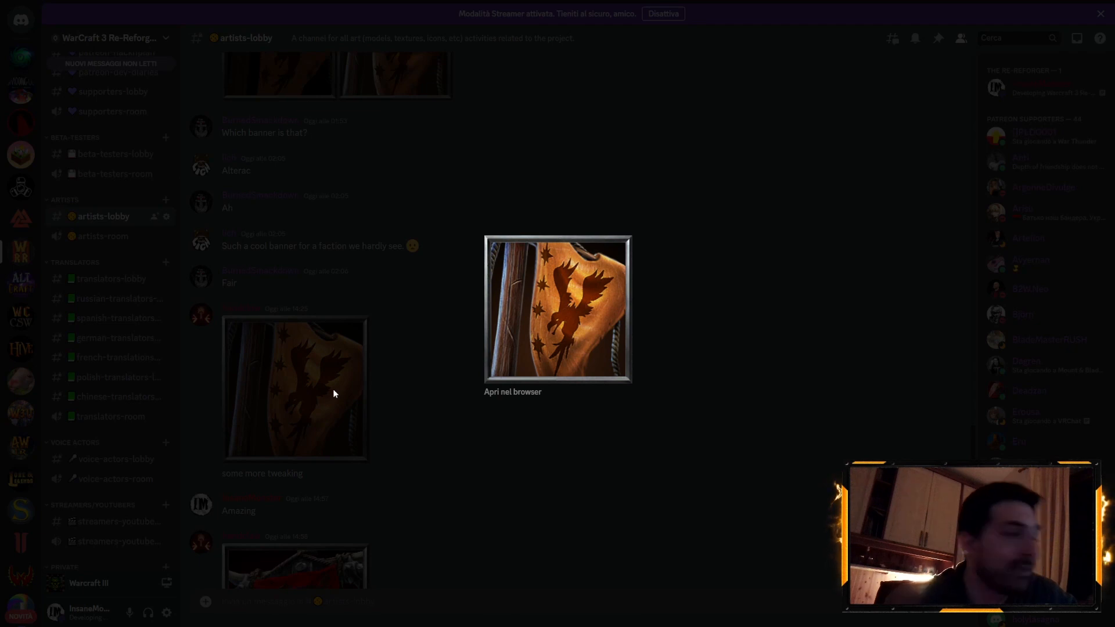
left_click(670, 304)
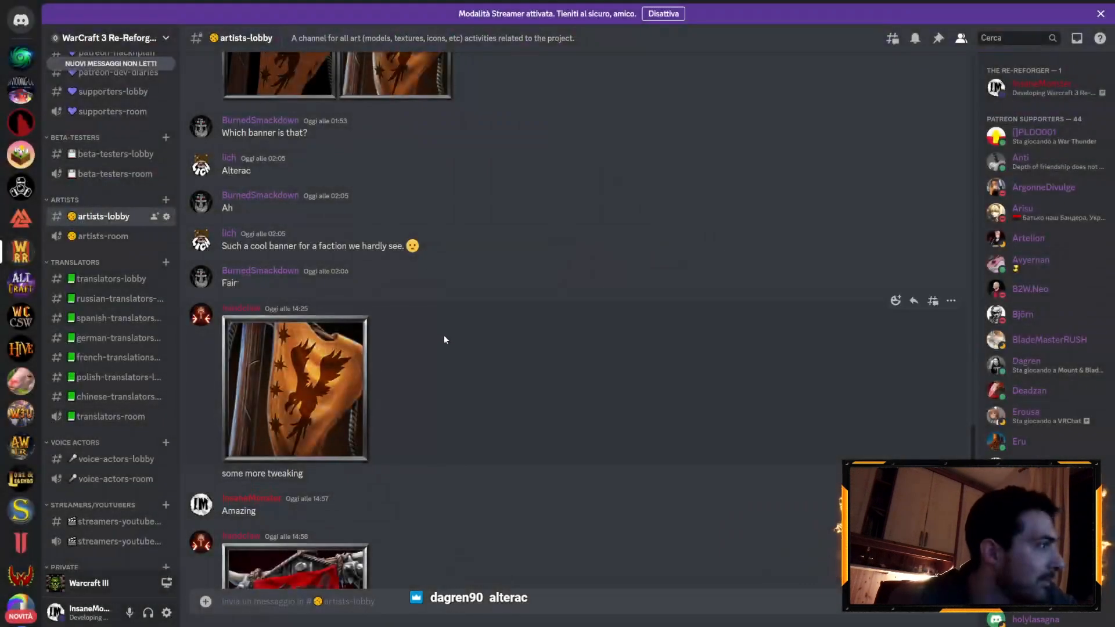
scroll(392, 322, "up", 10)
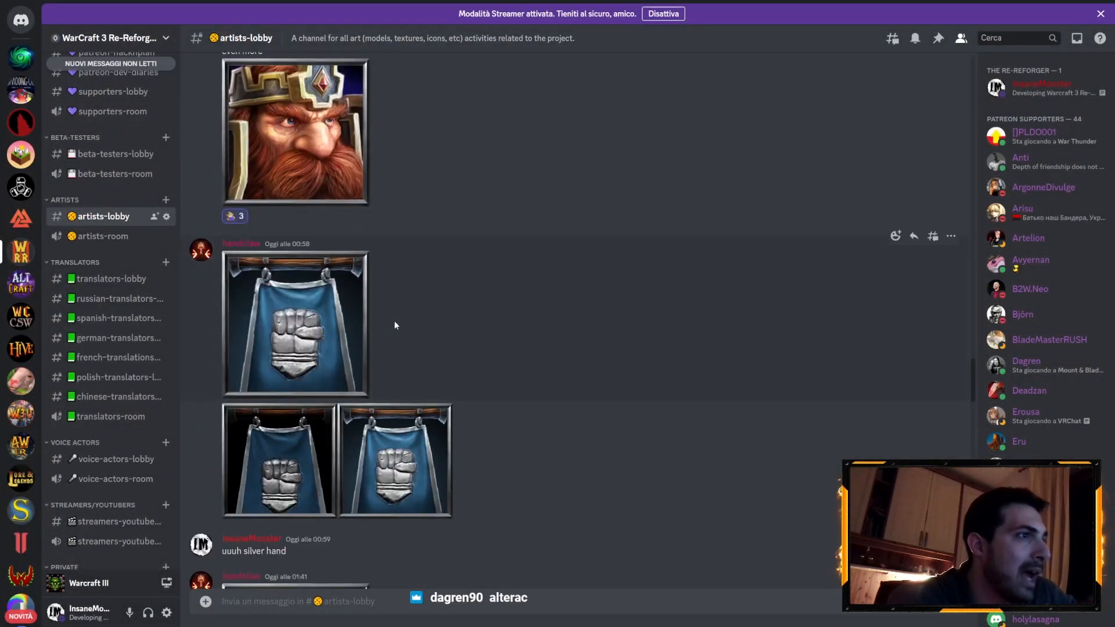
Enlarge the blue silver-fist banner icon and the latest crowned, red-bearded dwarf portrait to examine them
left_click(328, 342)
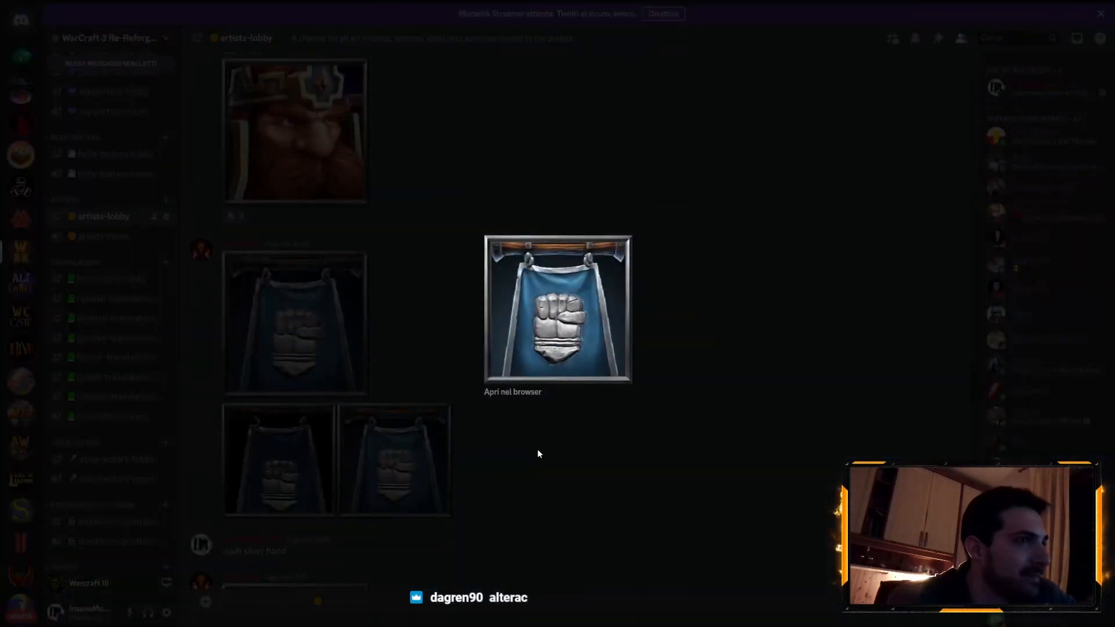
left_click(538, 451)
scroll(473, 383, "up", 4)
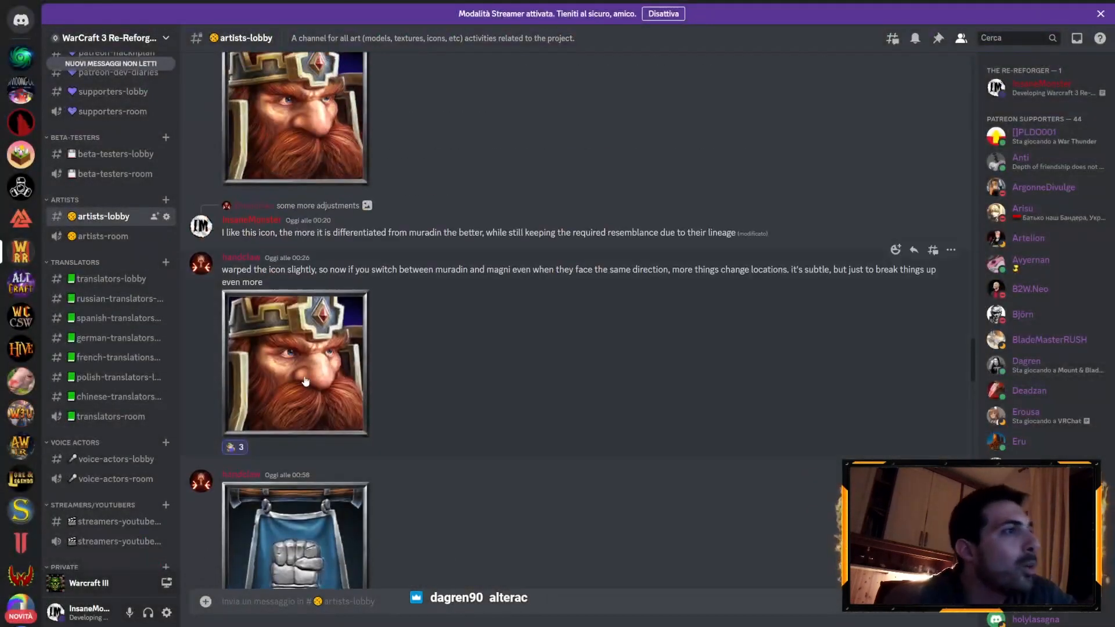
left_click(305, 380)
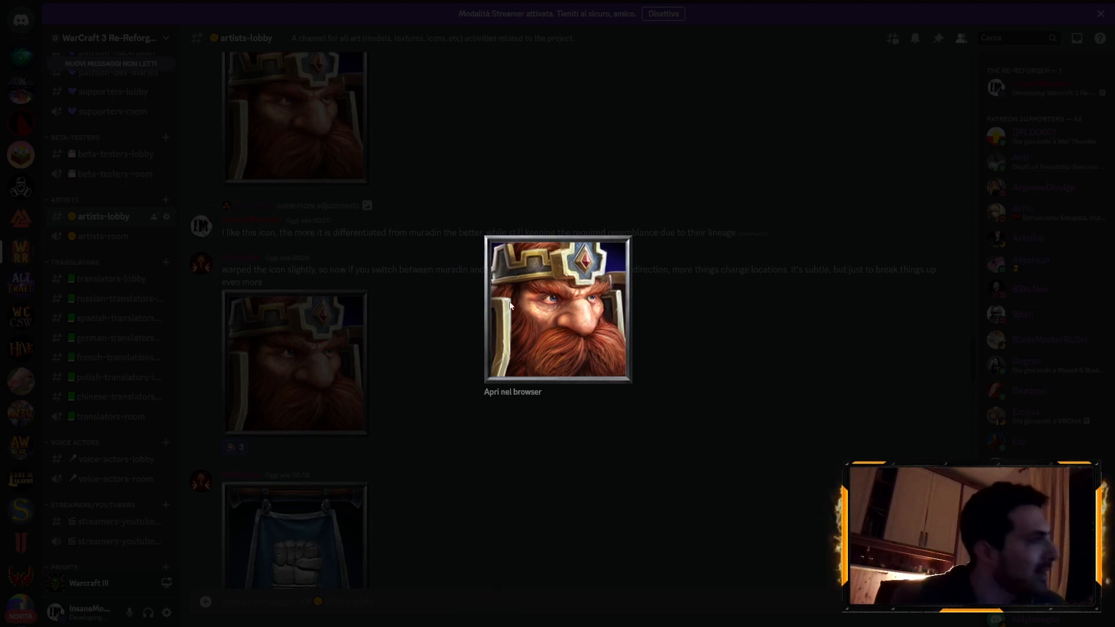
left_click(378, 342)
Enlarge the side-by-side comparison of the two dwarf portraits and the purple banner icon posted at 18:36
scroll(338, 267, "up", 5)
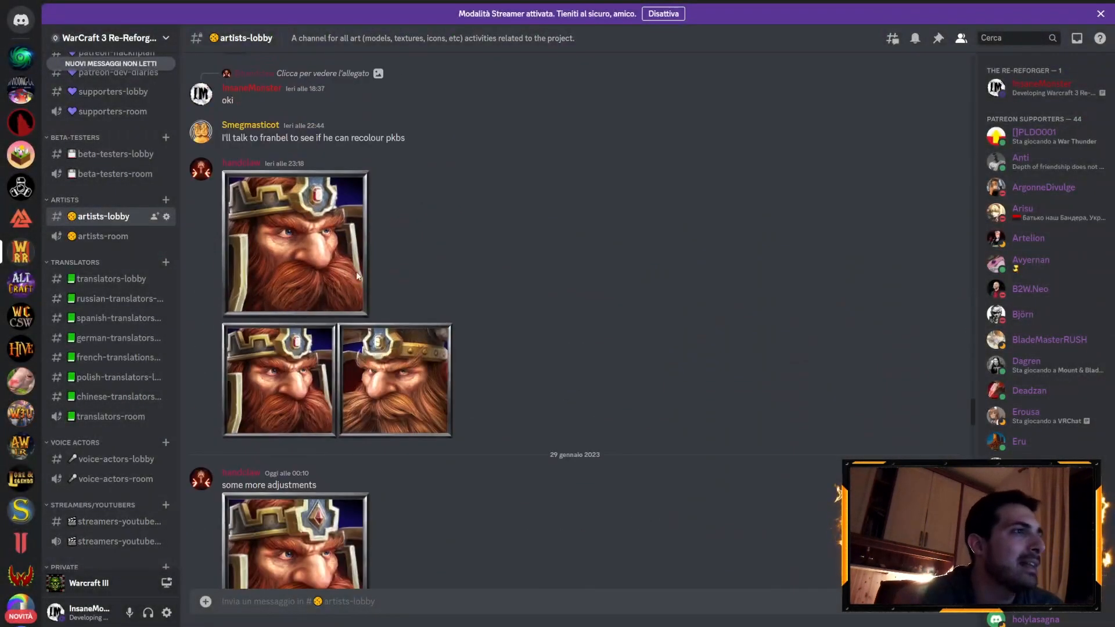
left_click(429, 377)
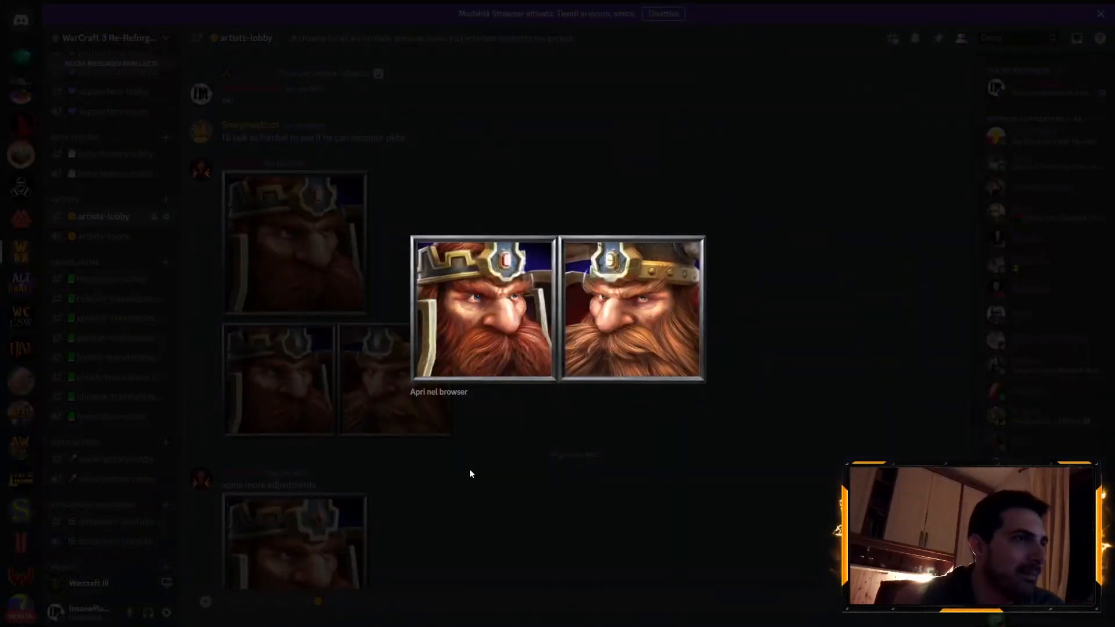
left_click(472, 465)
scroll(419, 316, "up", 6)
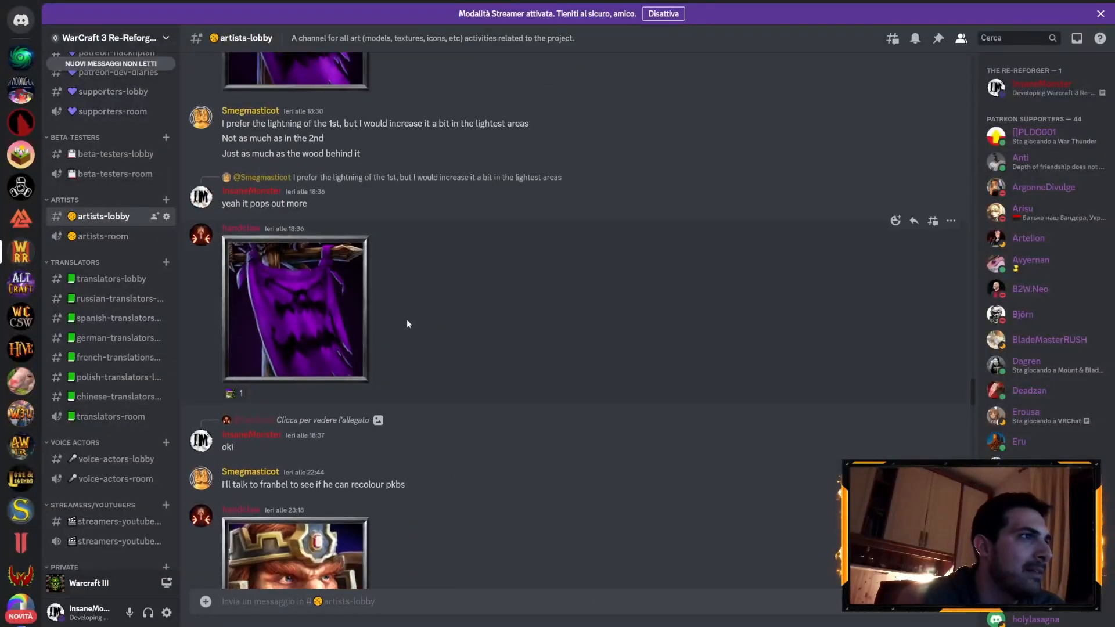
left_click(313, 315)
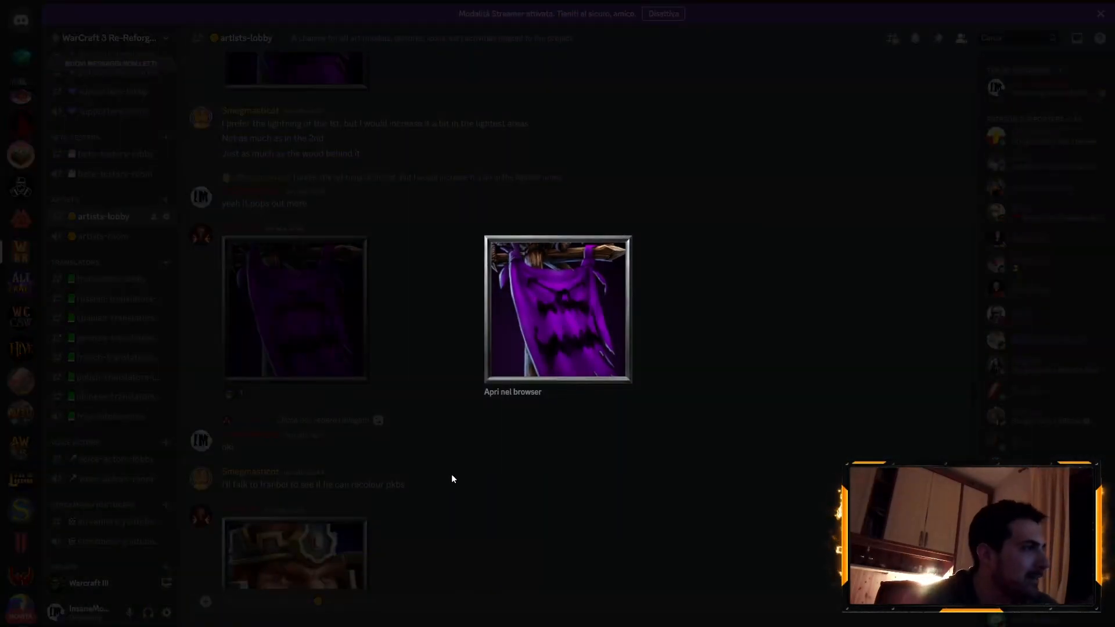
left_click(443, 480)
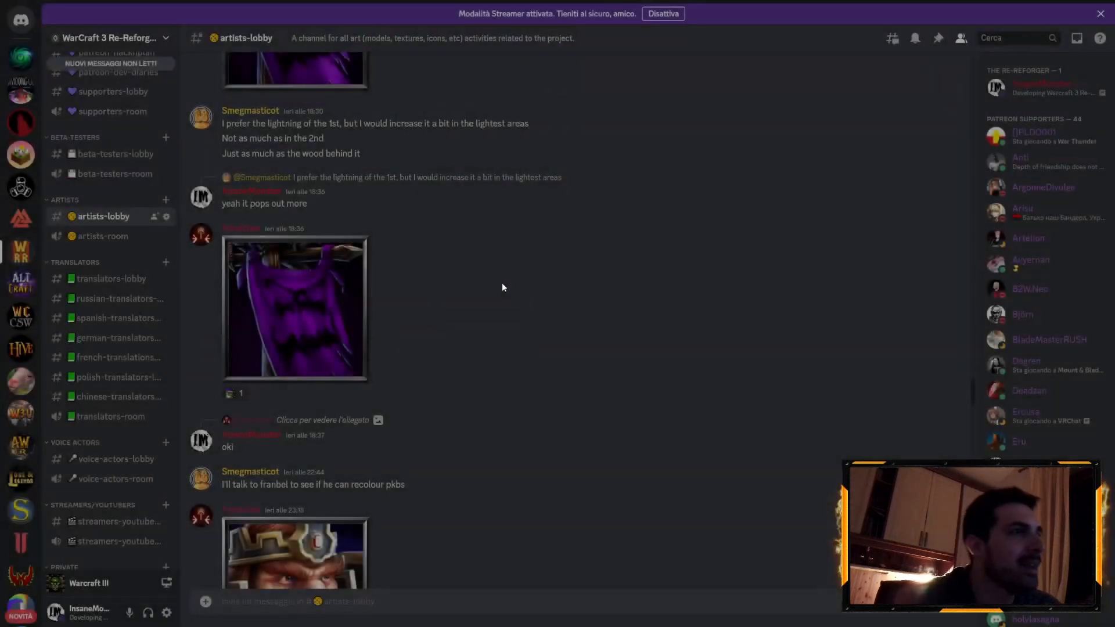
Browse the older artists-lobby posts about the Arthas hammer animations and the mounted knight model, back to 27/01/2023
scroll(418, 244, "up", 10)
scroll(425, 254, "up", 15)
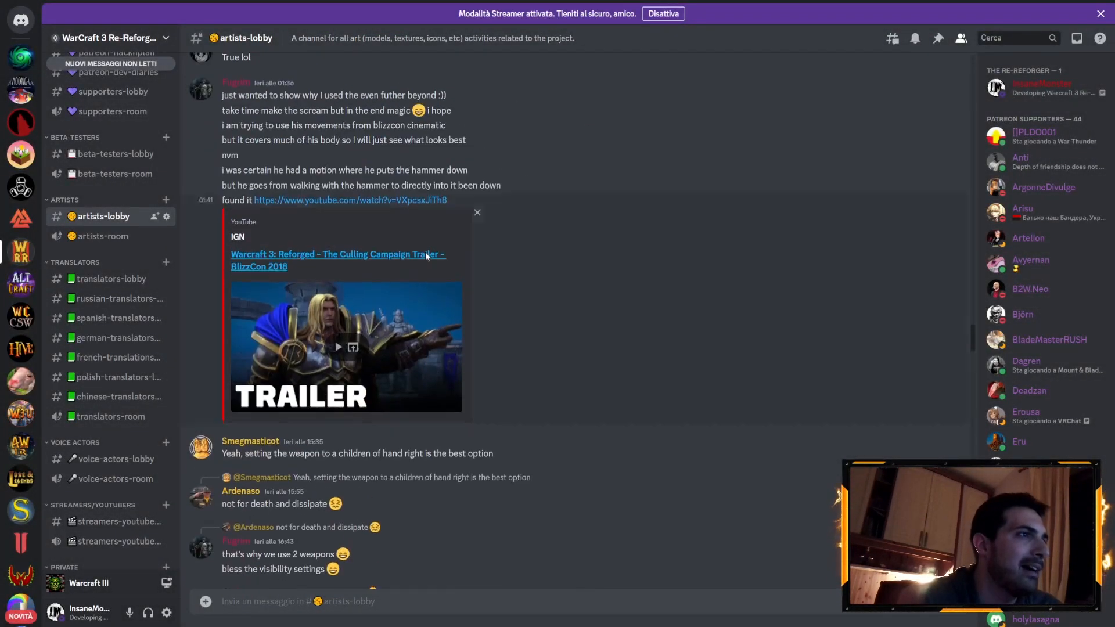
scroll(436, 261, "up", 3)
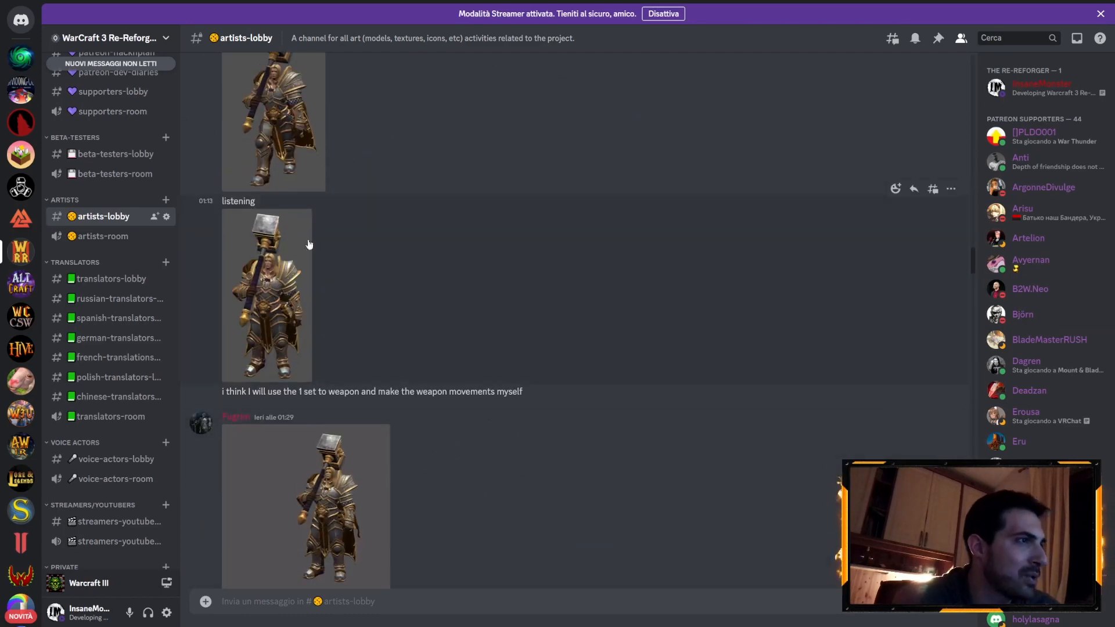
scroll(424, 279, "up", 15)
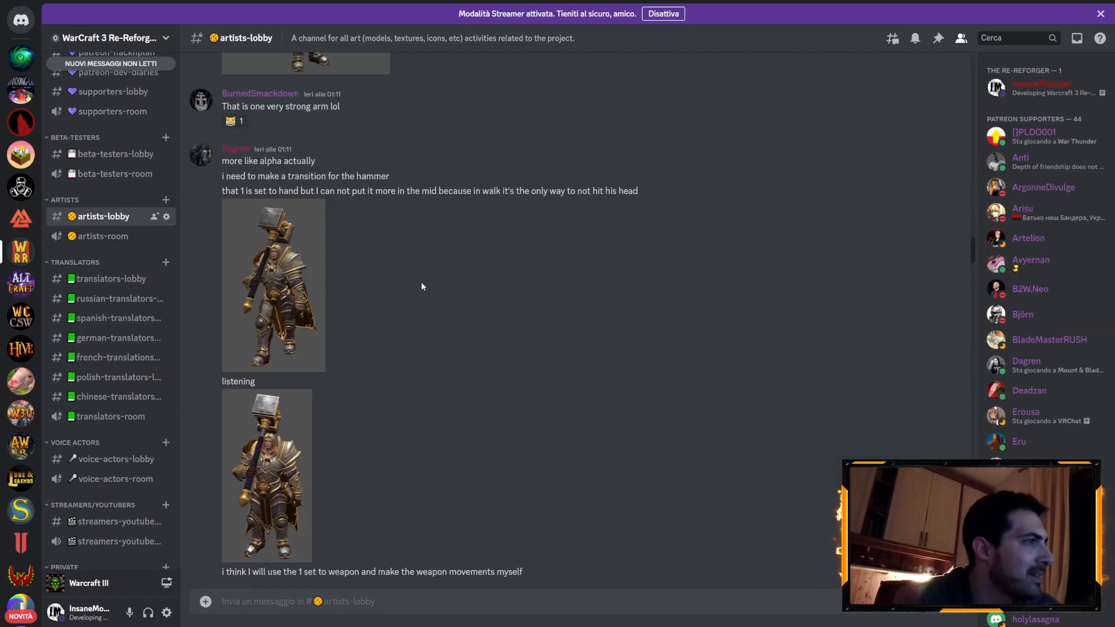
scroll(429, 266, "down", 5)
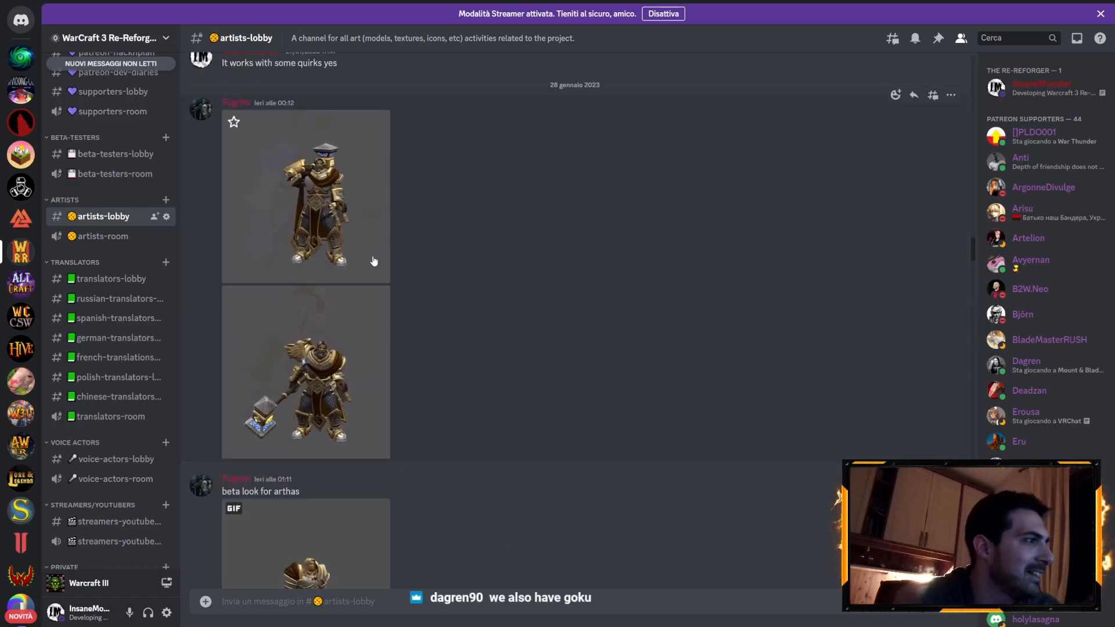
scroll(372, 264, "up", 15)
scroll(365, 259, "up", 15)
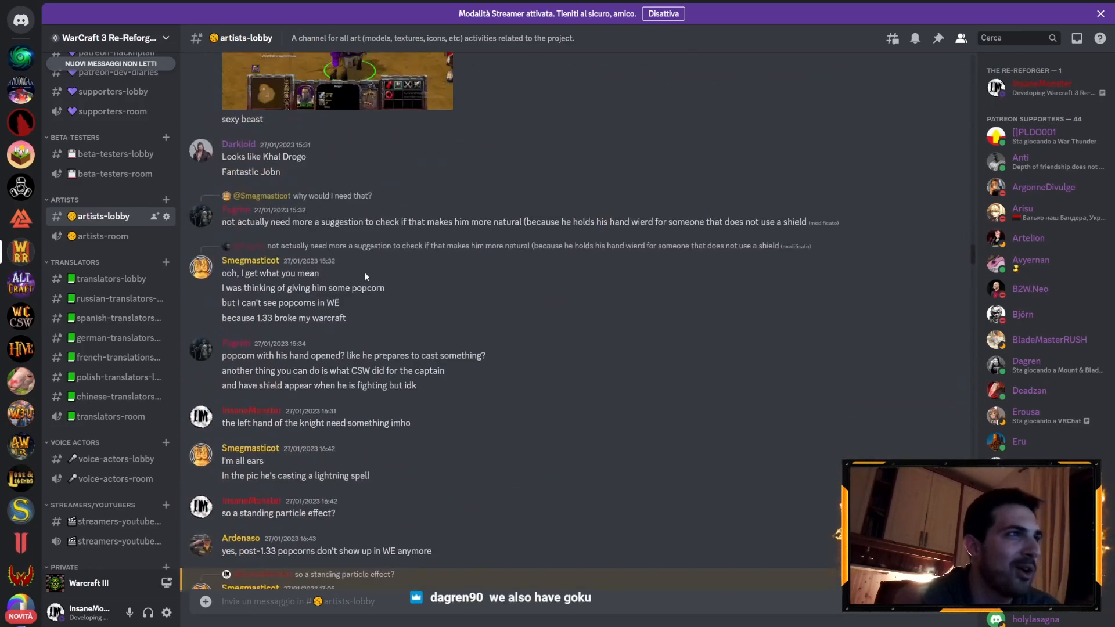
scroll(374, 281, "up", 15)
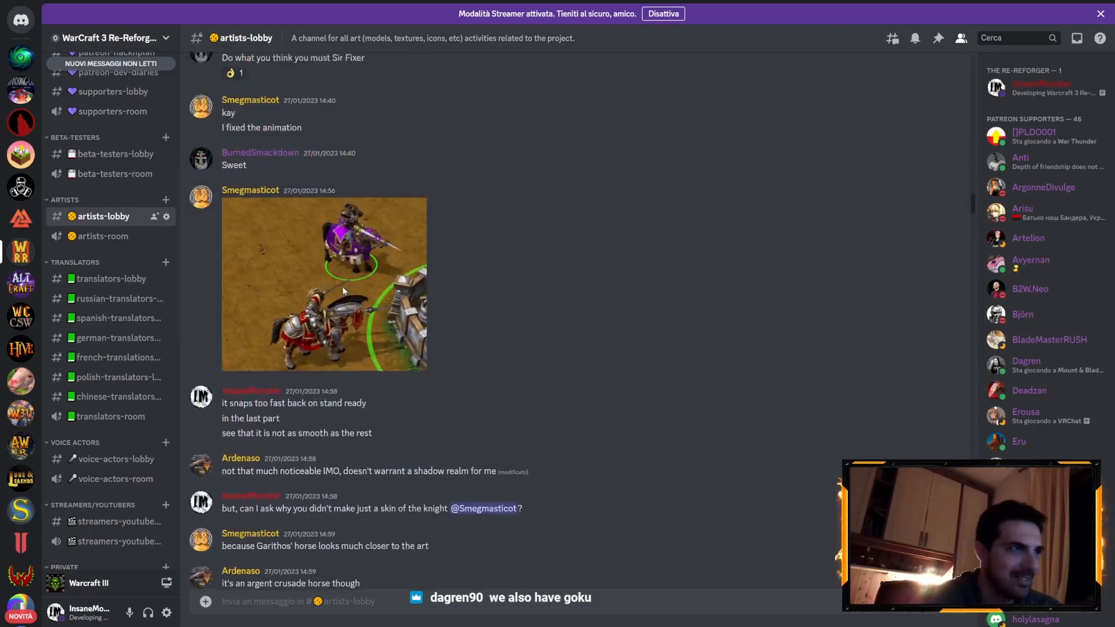
scroll(424, 267, "up", 20)
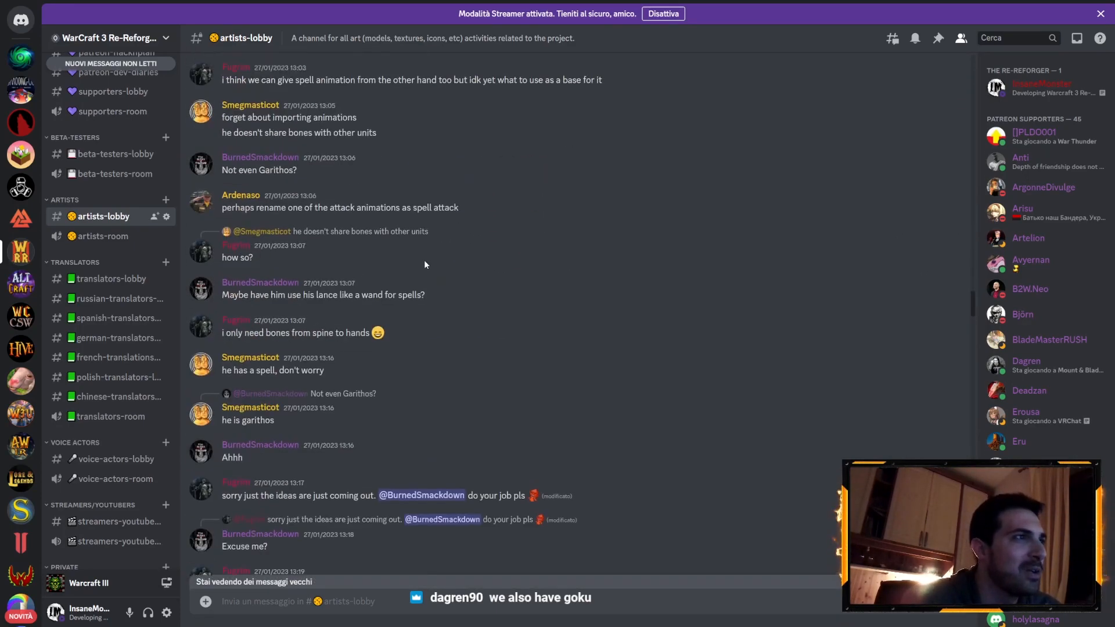
scroll(446, 255, "up", 7)
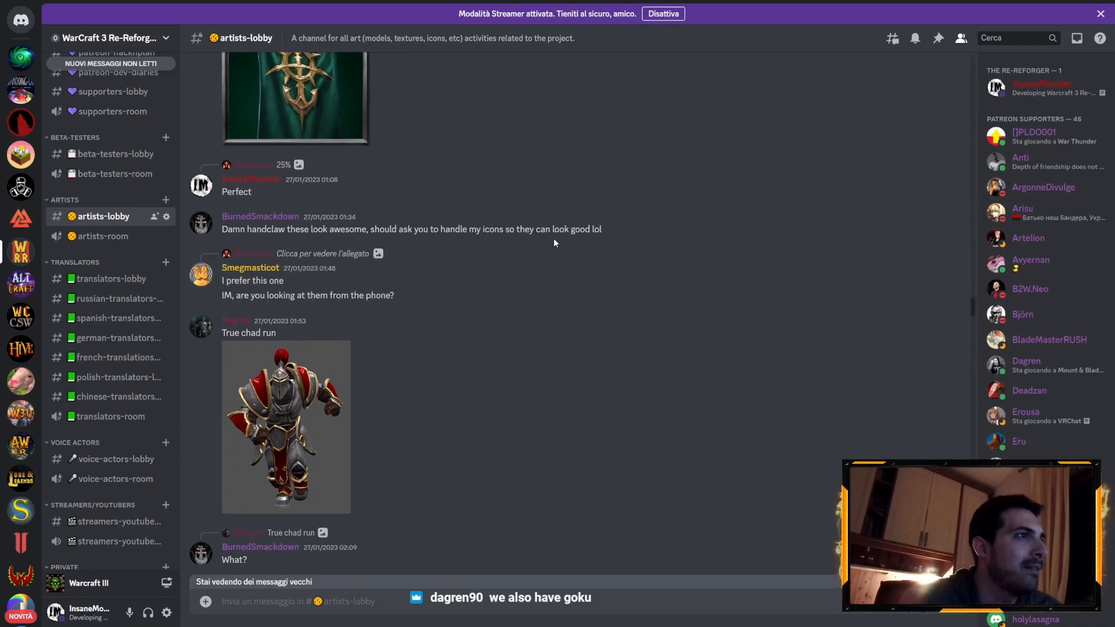
Enlarge the green banner icon with the golden anchor emblem and the blue banner icon with the golden crest
left_click(320, 398)
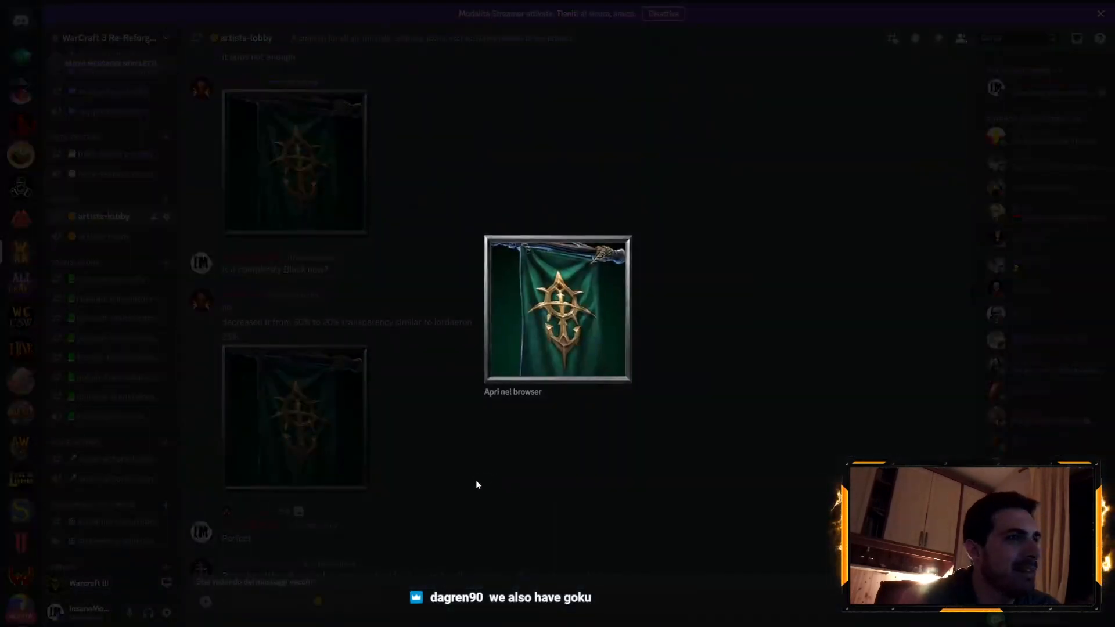
left_click(453, 450)
scroll(447, 267, "up", 10)
scroll(436, 268, "up", 10)
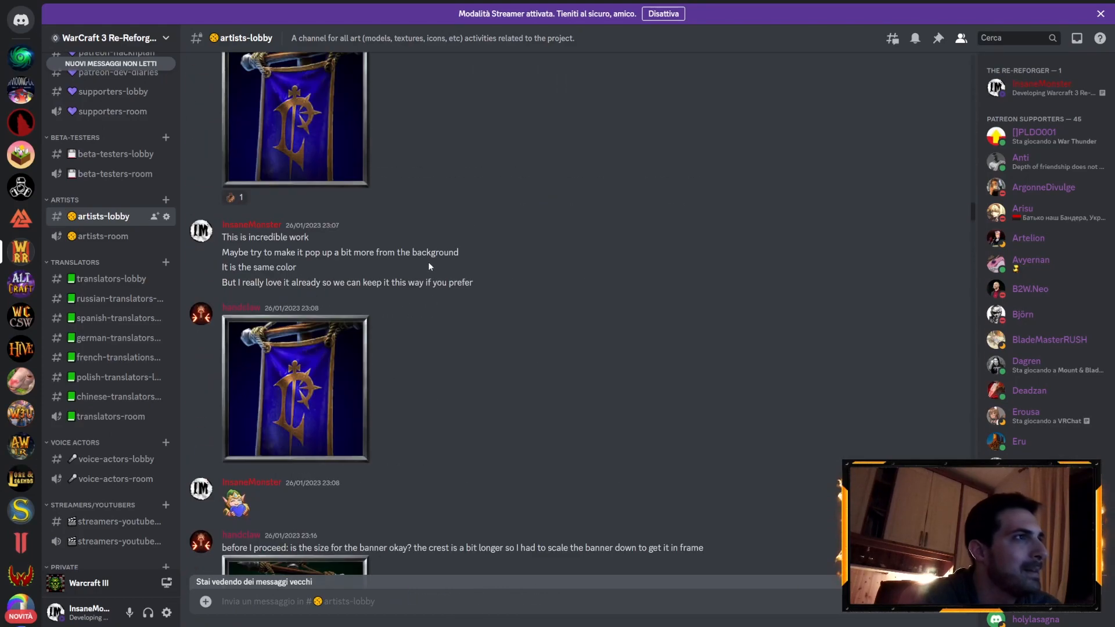
left_click(354, 424)
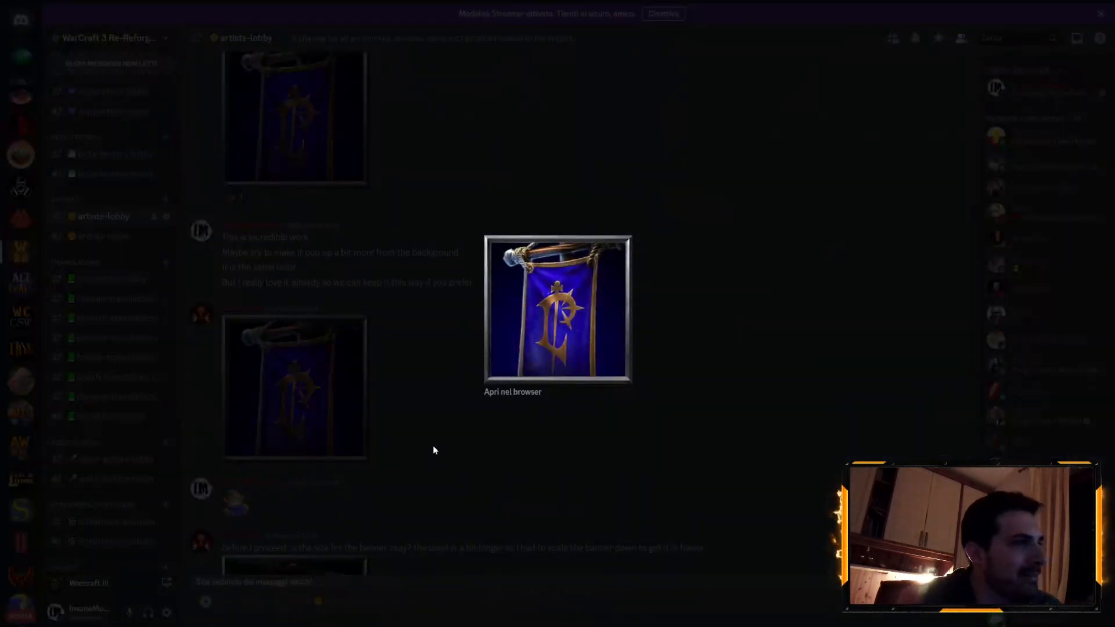
left_click(433, 451)
Enlarge the laser-eyed version and the plain version of the Terenas statue icon to compare them
scroll(436, 406, "up", 10)
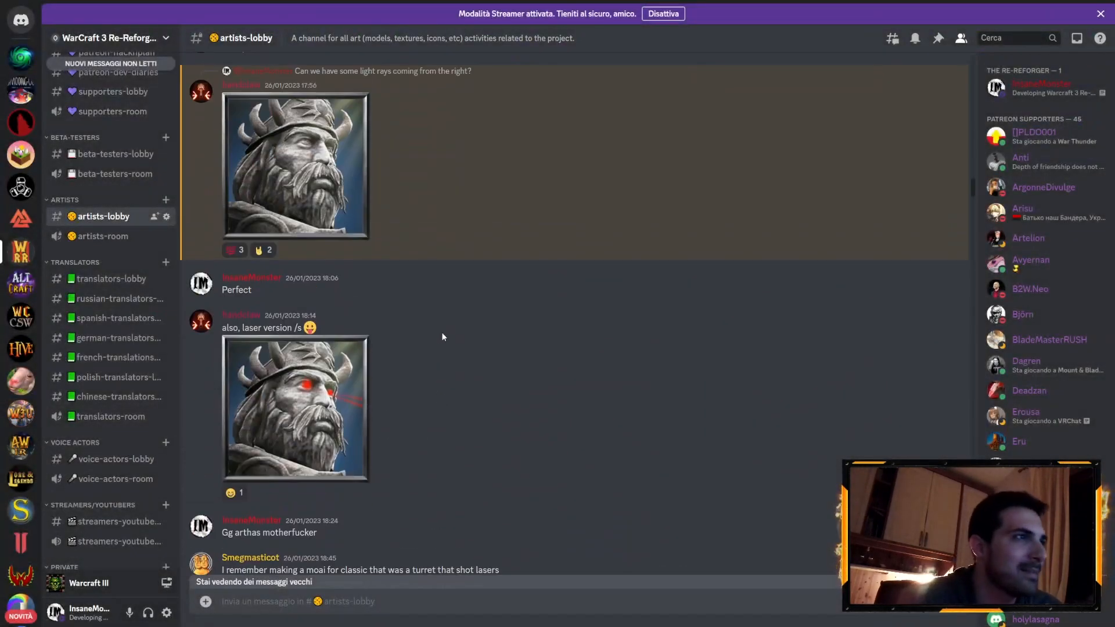
left_click(316, 375)
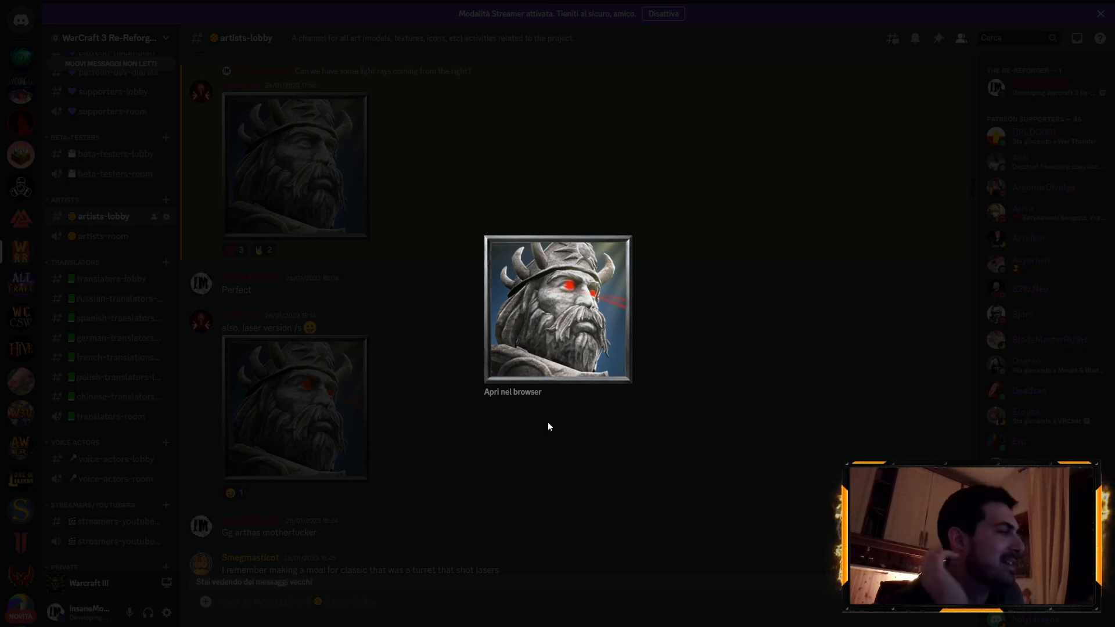
left_click(520, 541)
left_click(317, 194)
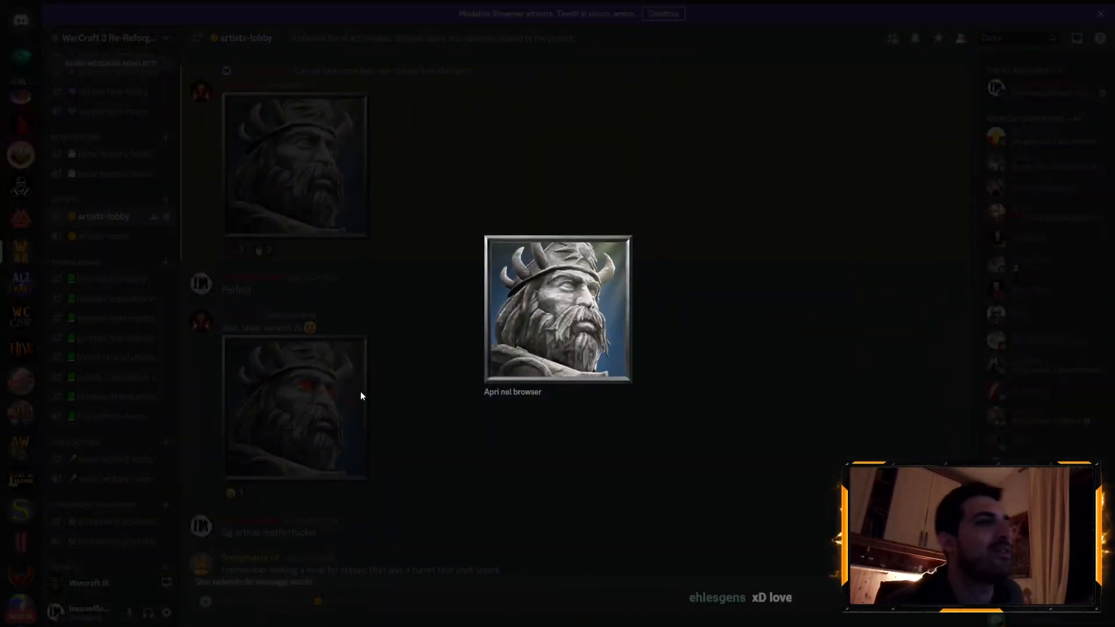
left_click(357, 345)
Find and enlarge the armoured wolf icon and the updated Zarjira portrait in the posts from 25 and 26 January
scroll(302, 255, "up", 15)
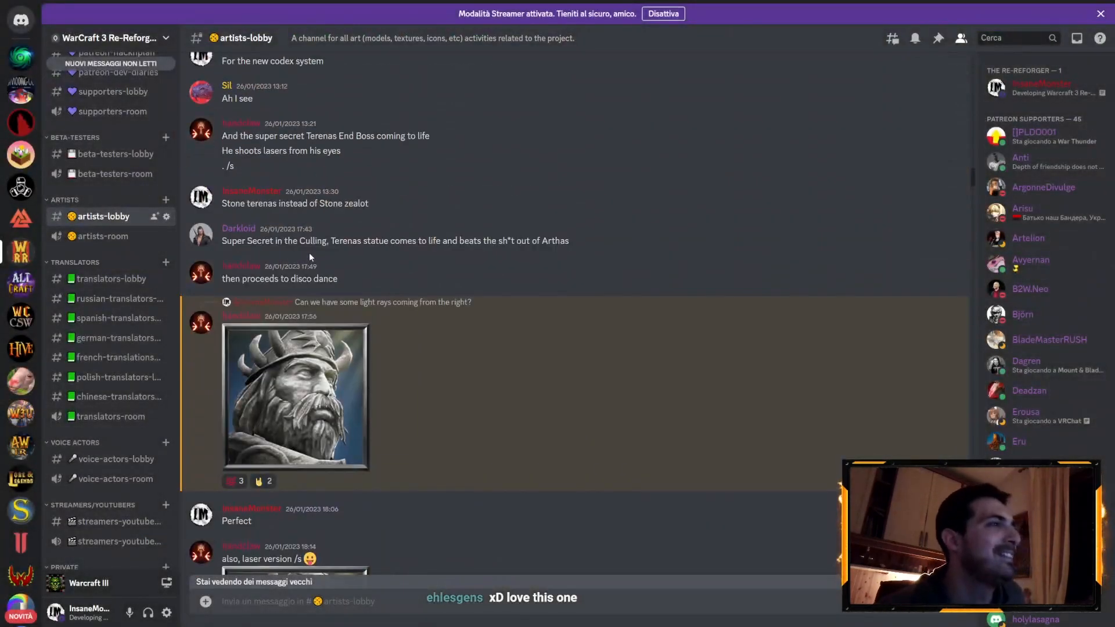
scroll(309, 277, "up", 15)
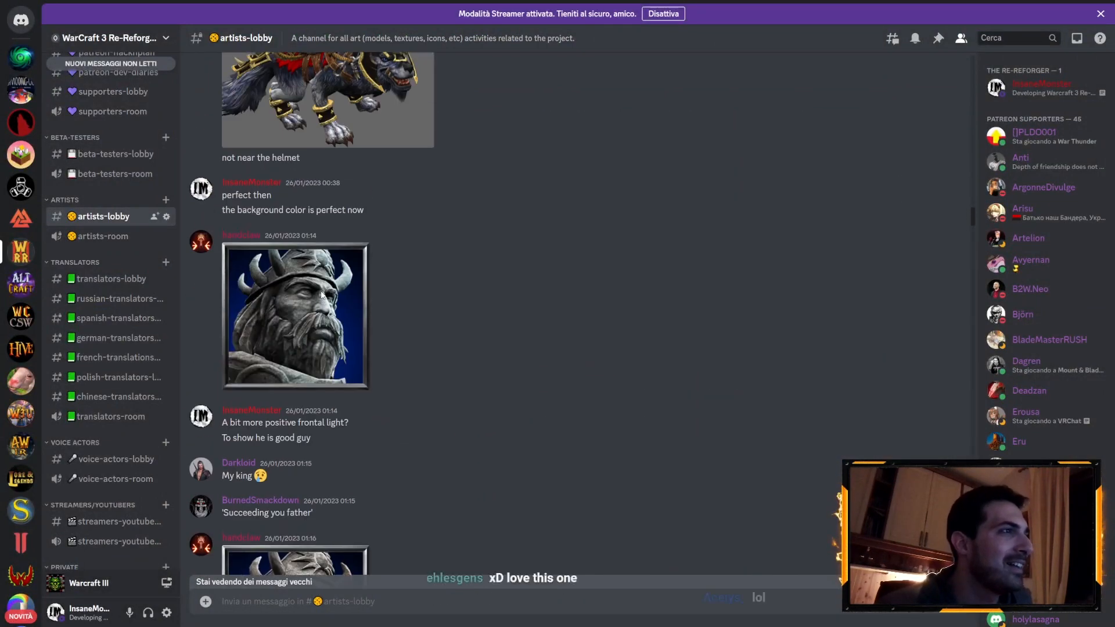
left_click(297, 322)
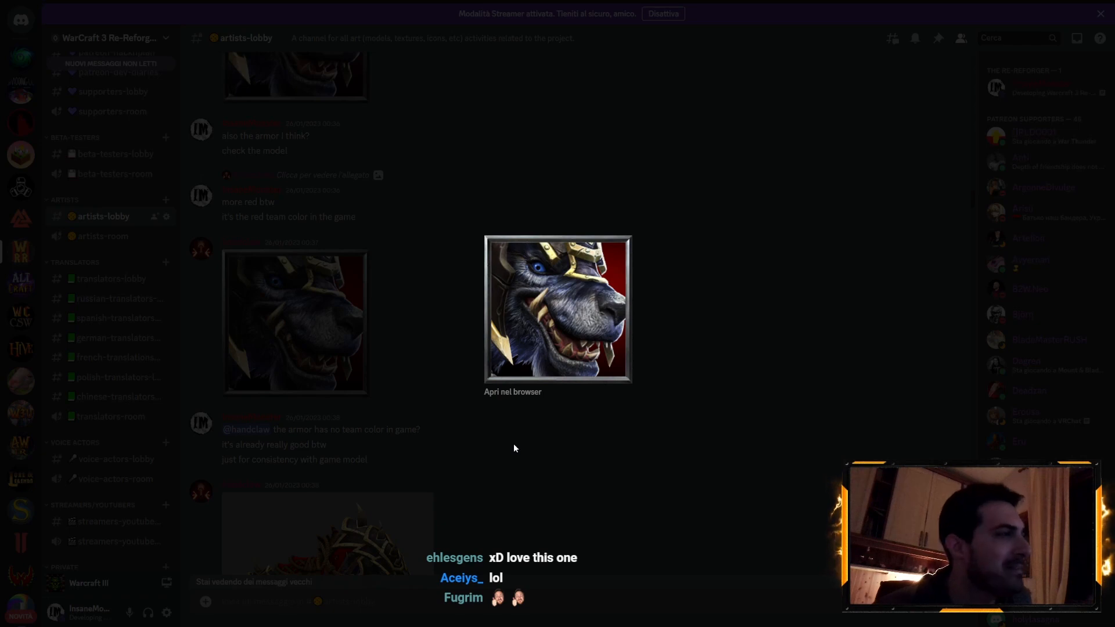
left_click(646, 284)
scroll(433, 283, "up", 10)
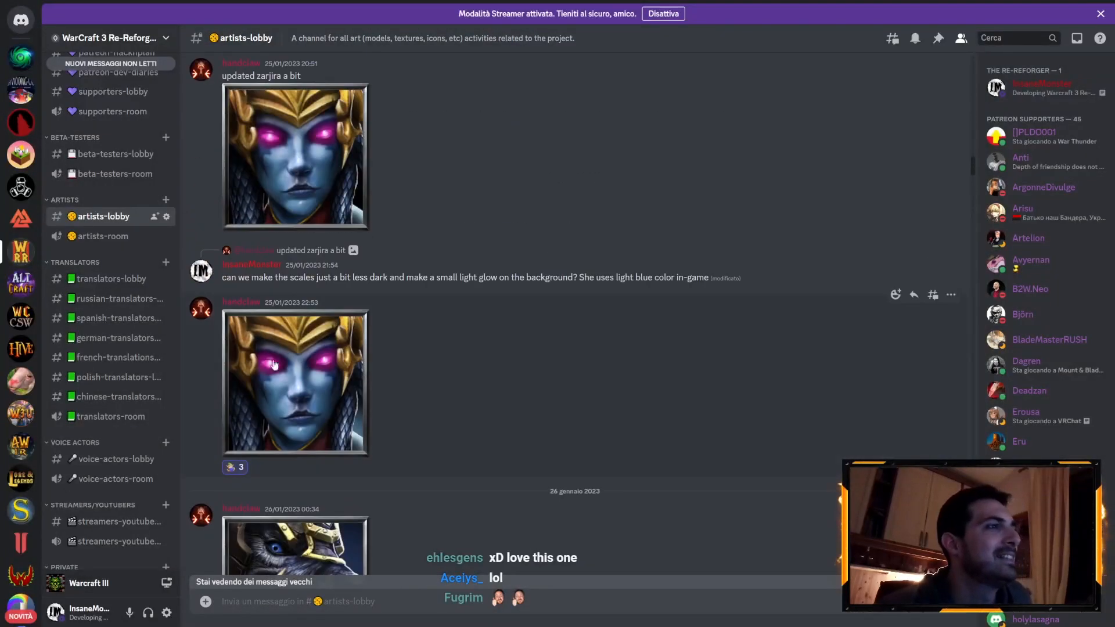
left_click(317, 342)
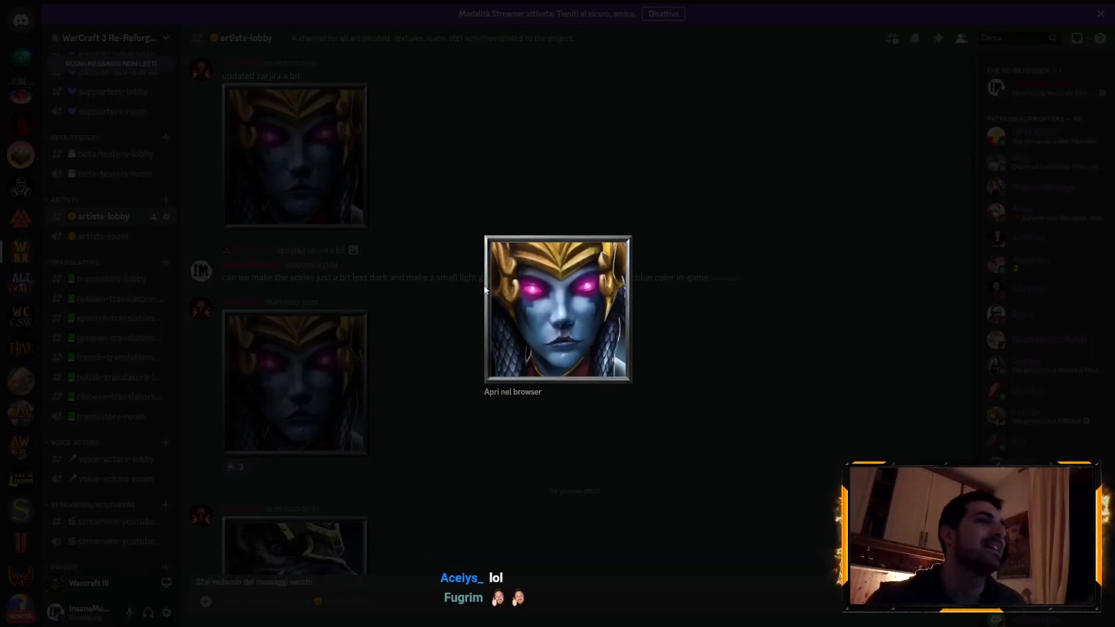
left_click(441, 288)
Review the older posts showing the tidesage's spell animations, in-game model and circlet, back to the Sen'Jin icon of 24/01/2023
scroll(441, 268, "up", 10)
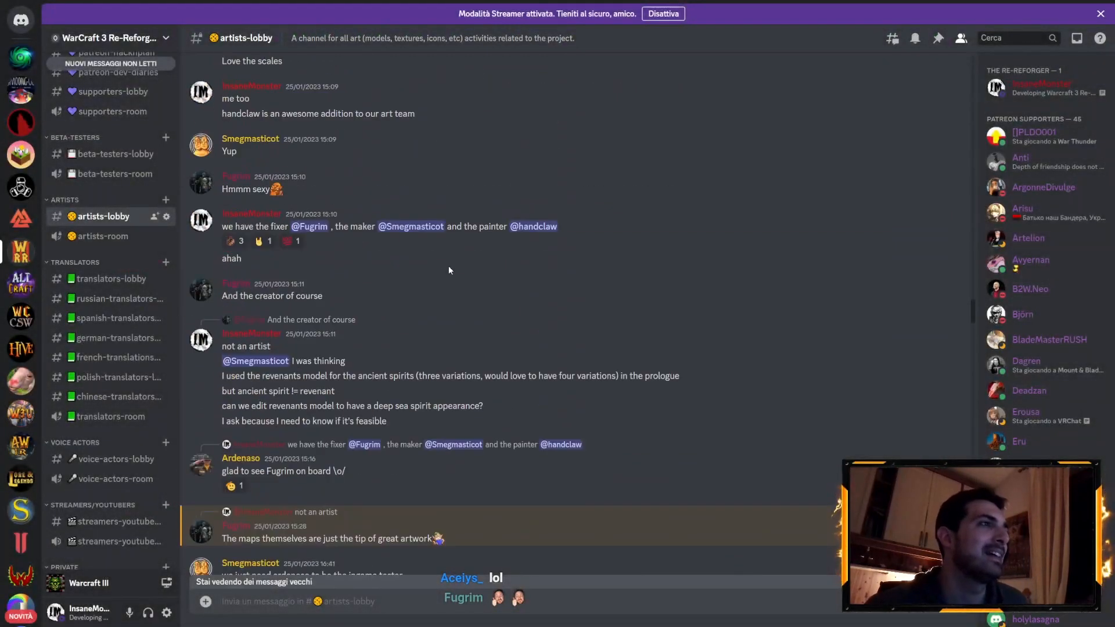
scroll(433, 249, "up", 15)
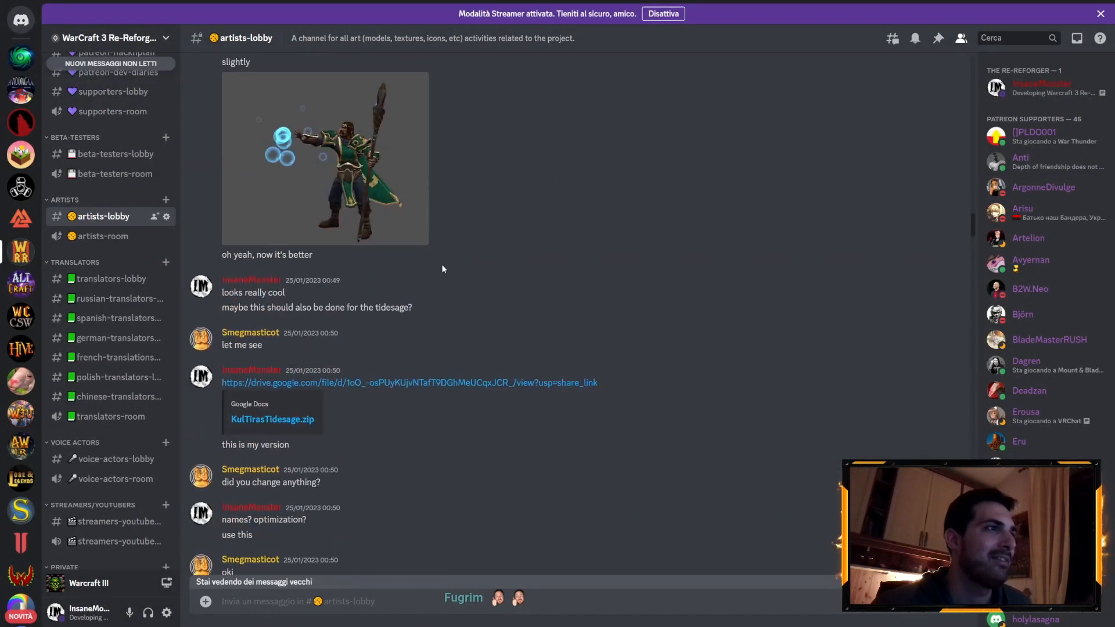
scroll(442, 257, "up", 5)
scroll(430, 260, "down", 4)
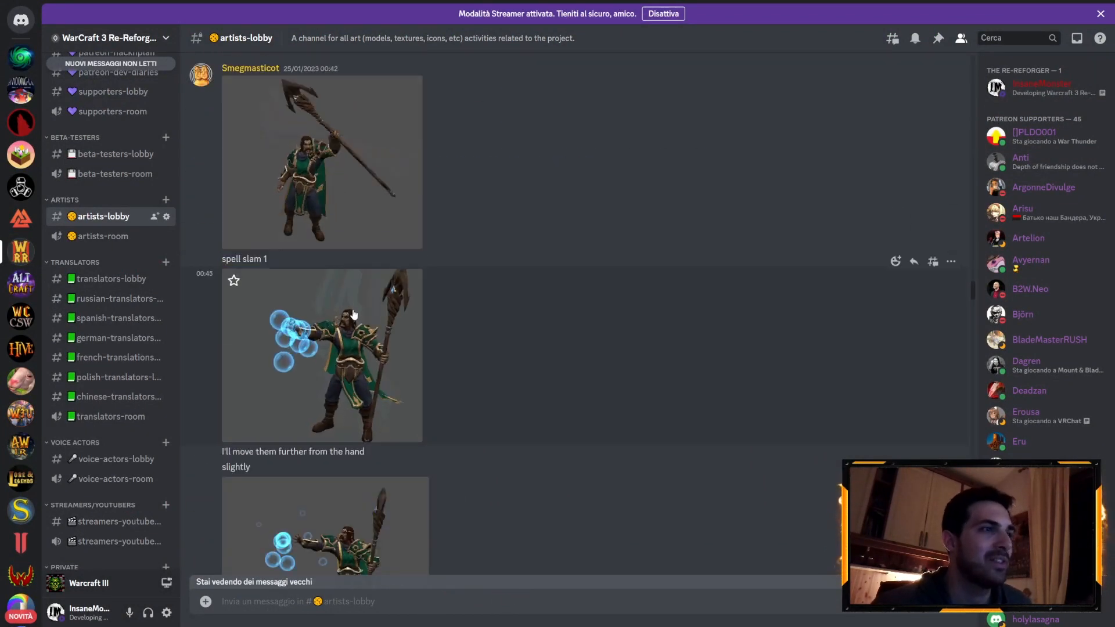
scroll(355, 317, "down", 3)
scroll(447, 267, "up", 8)
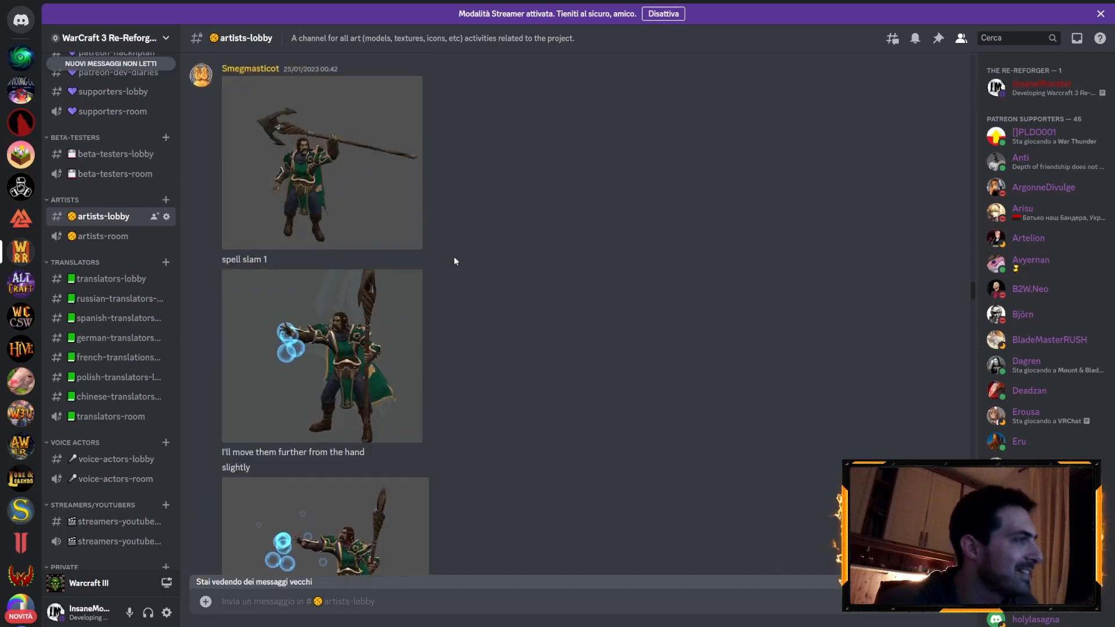
scroll(434, 251, "up", 10)
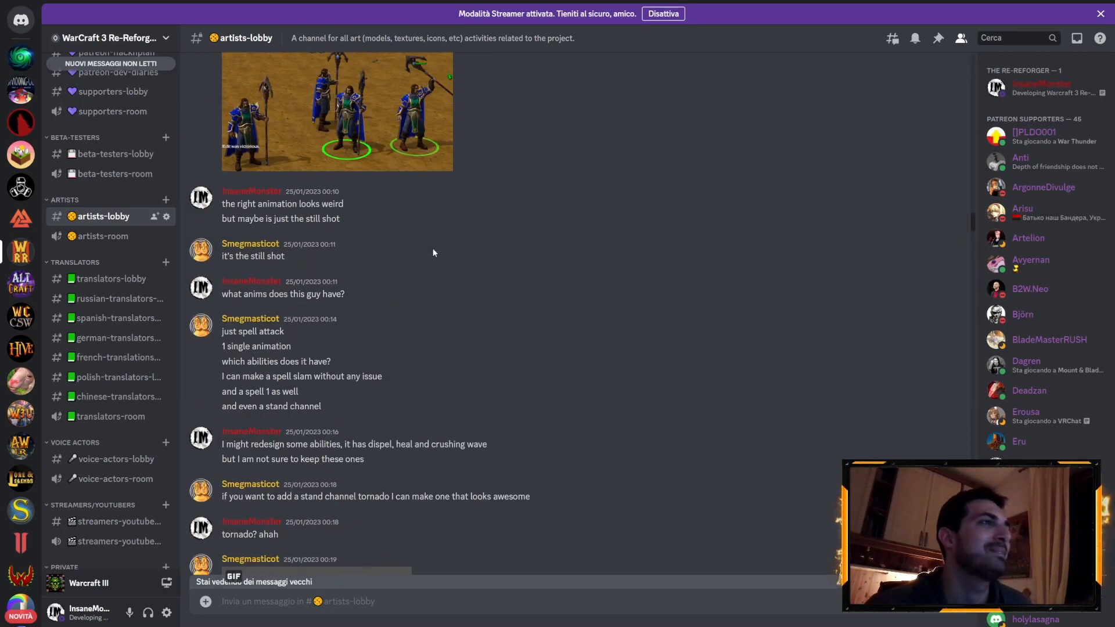
scroll(433, 253, "up", 3)
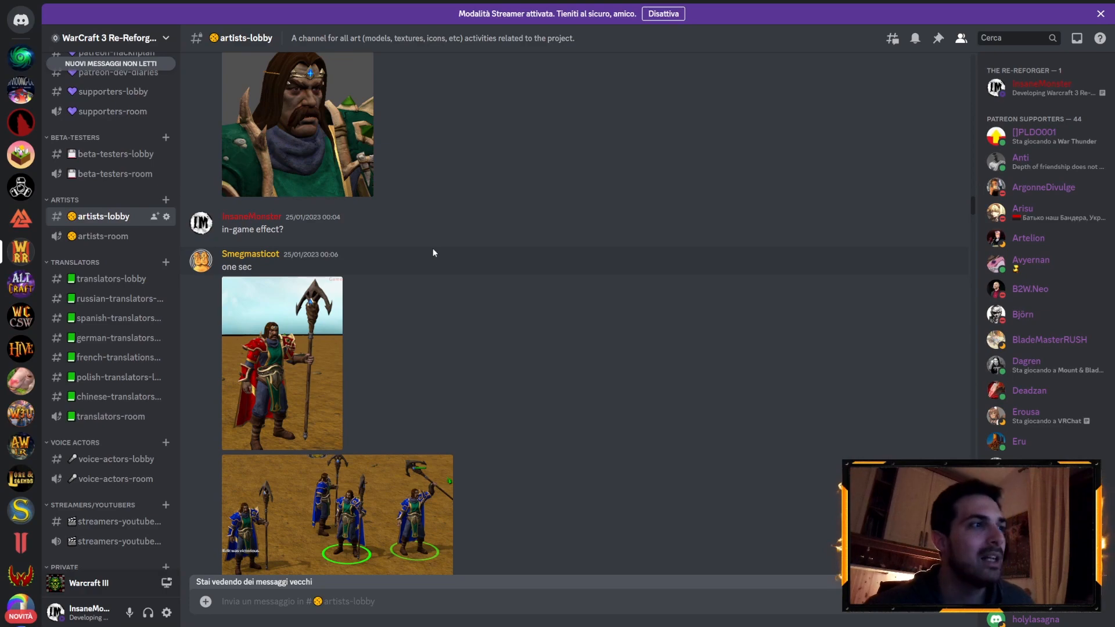
scroll(433, 248, "up", 10)
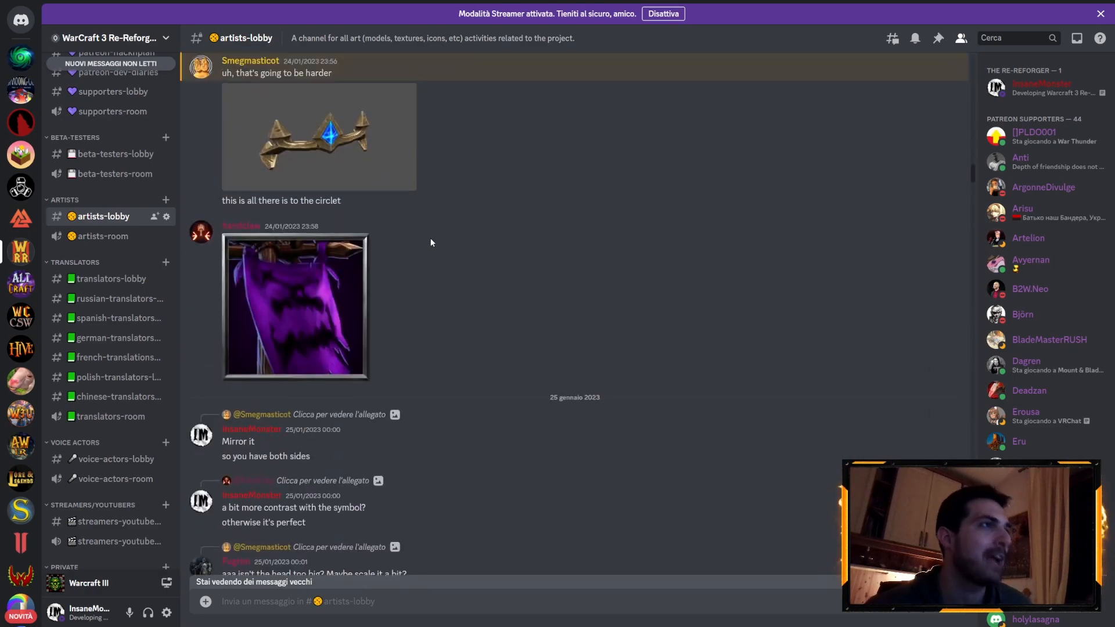
scroll(431, 238, "up", 15)
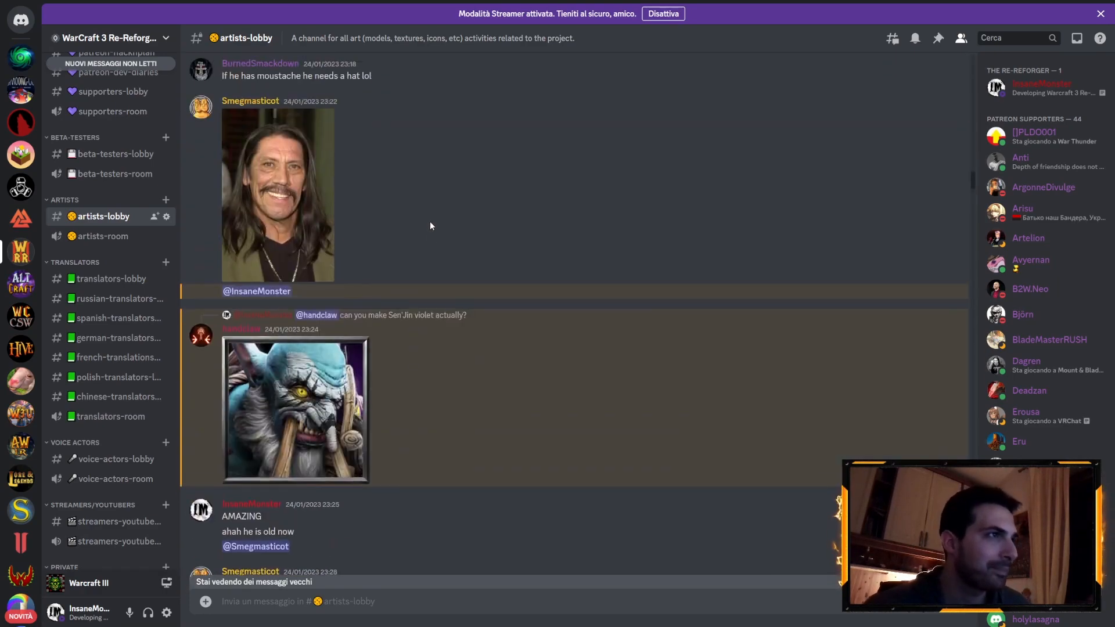
Enlarge the Sen'Jin icon with the violet background and the before-and-after comparison of the tentacled, green-eyed portrait
left_click(299, 407)
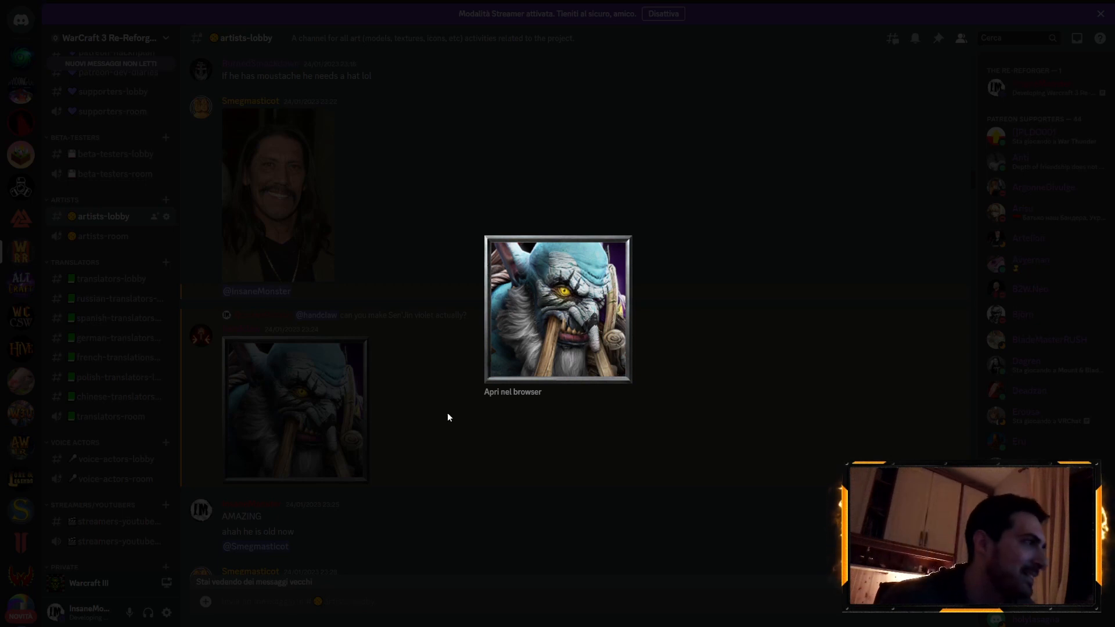
left_click(448, 187)
scroll(497, 261, "up", 5)
scroll(487, 264, "up", 10)
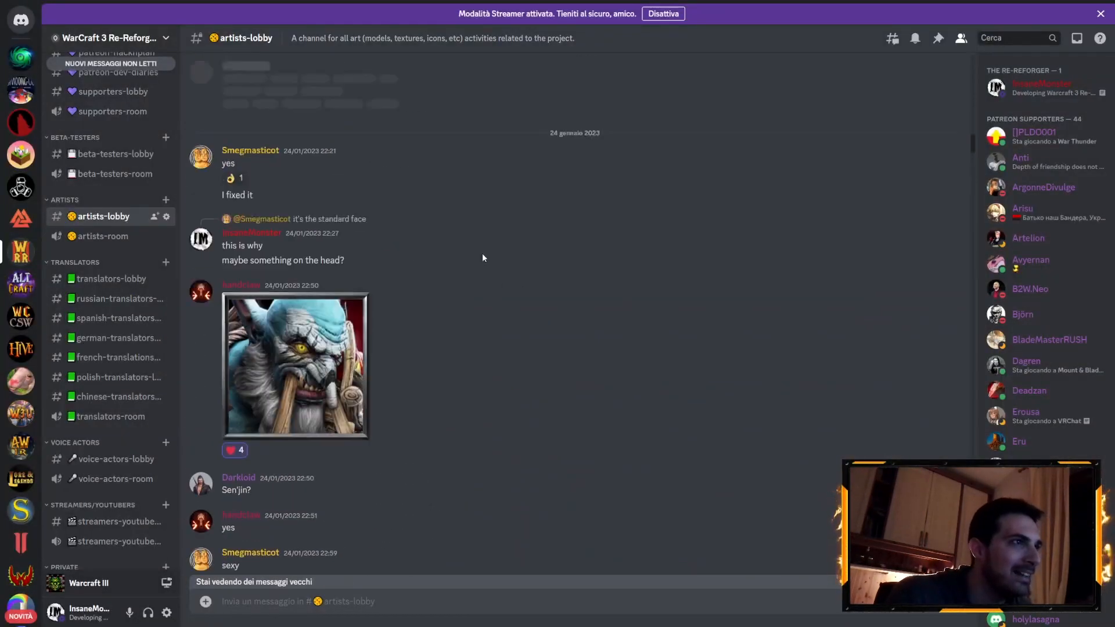
scroll(485, 270, "up", 10)
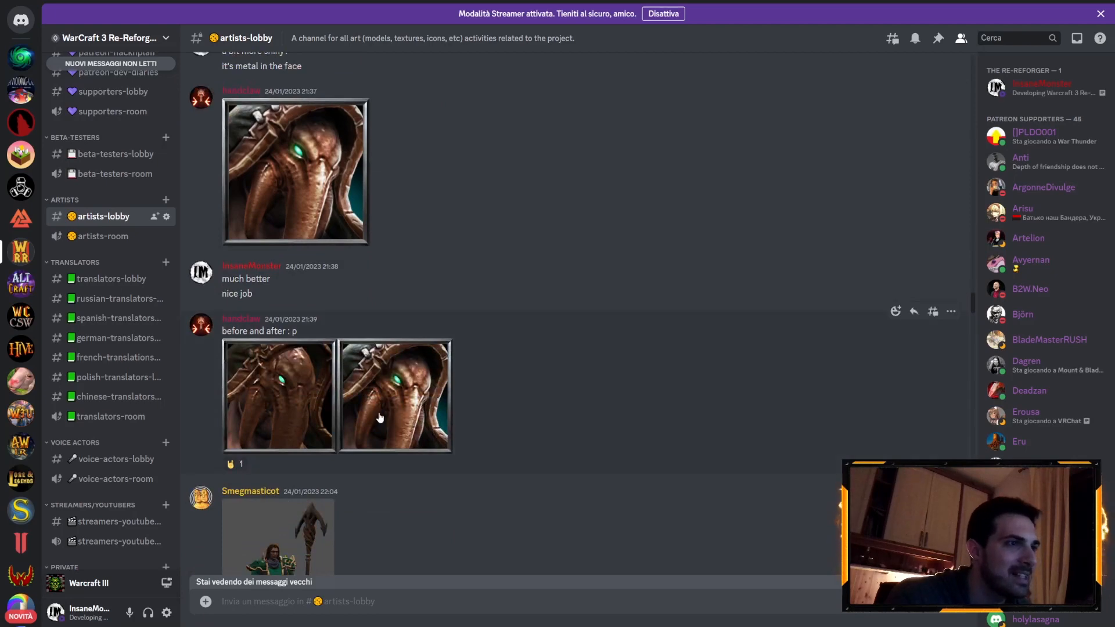
left_click(381, 413)
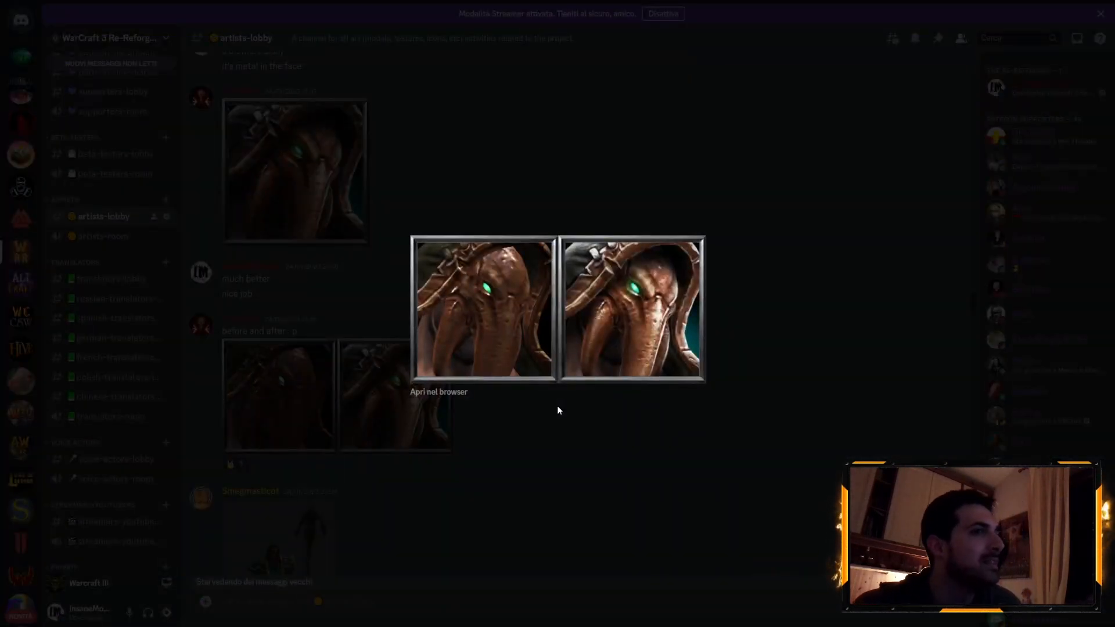
left_click(555, 467)
Enlarge the updated shaman icon and the archer icon with the team-coloured background in the older posts
scroll(476, 283, "up", 5)
scroll(406, 279, "up", 3)
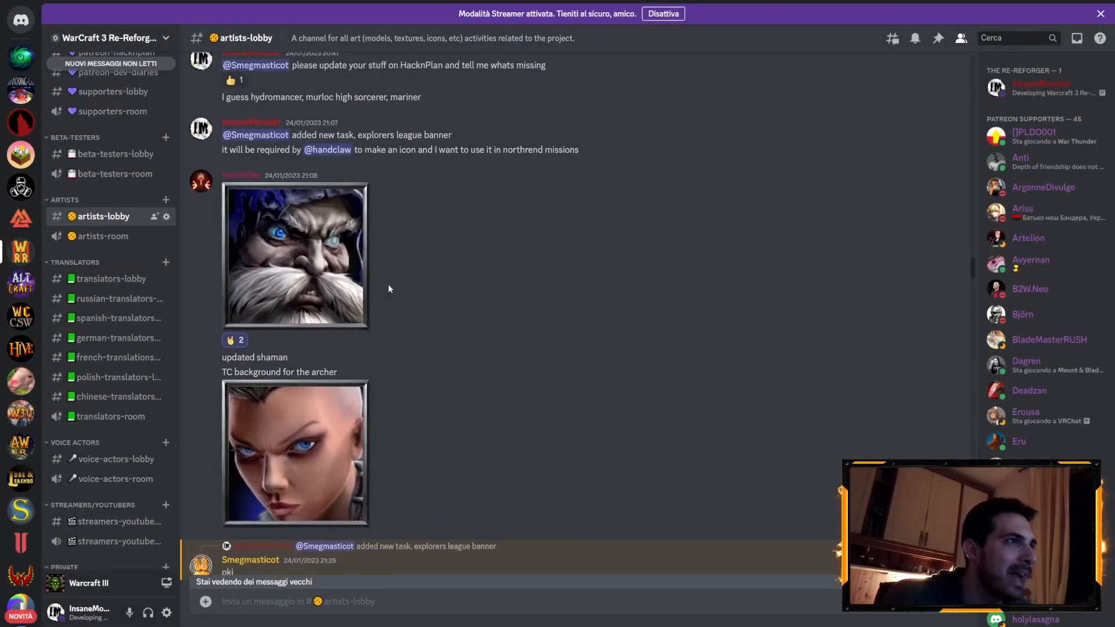
left_click(357, 279)
left_click(429, 403)
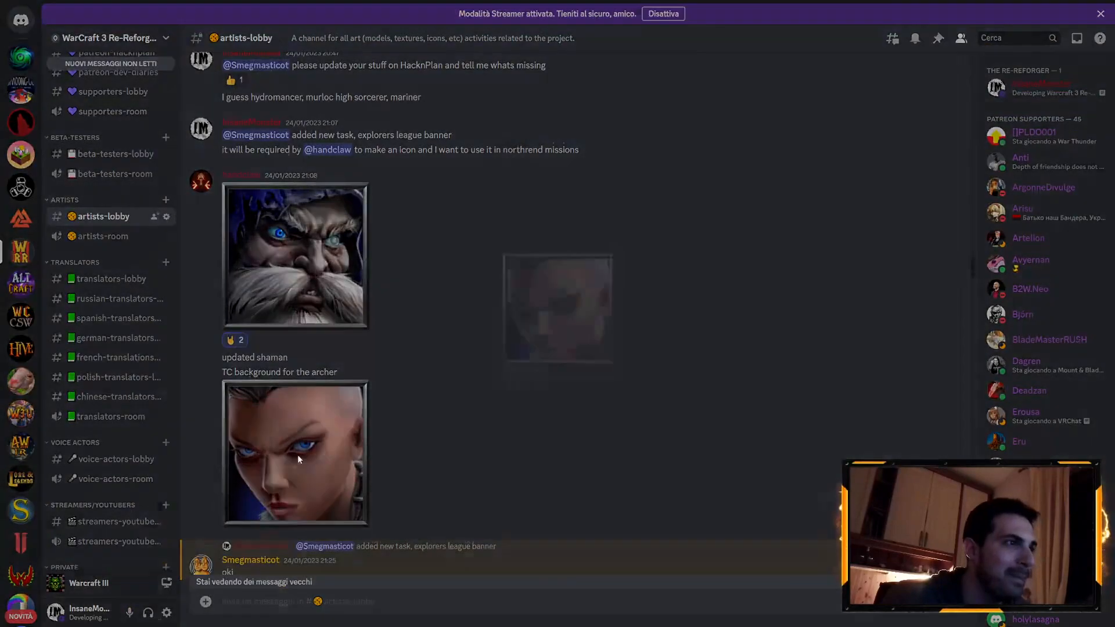
left_click(284, 456)
left_click(416, 495)
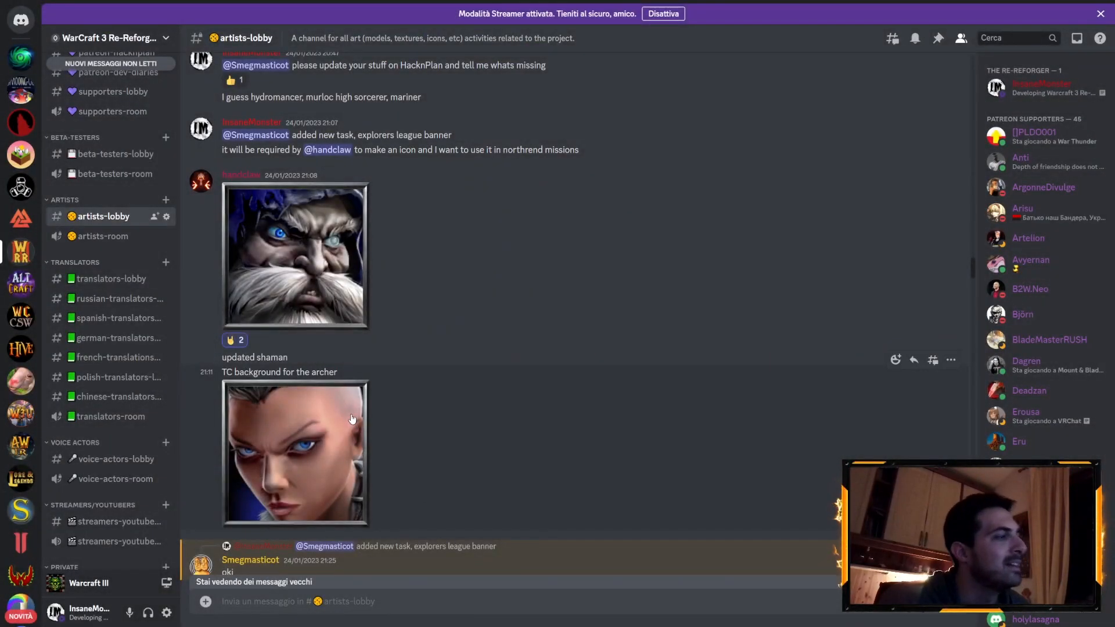
left_click(258, 323)
left_click(311, 456)
Find the 23/01/2023 post with two fixed dwarf icons and enlarge the red-bearded, hooded one
scroll(309, 391, "up", 5)
scroll(301, 362, "down", 4)
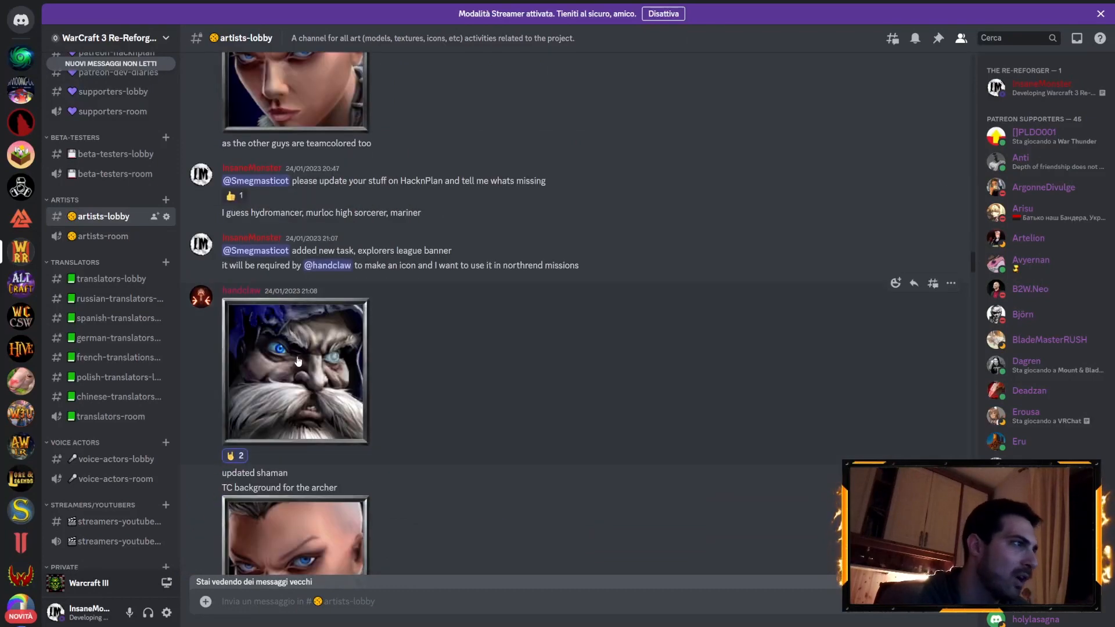
scroll(336, 339, "up", 5)
scroll(336, 333, "up", 12)
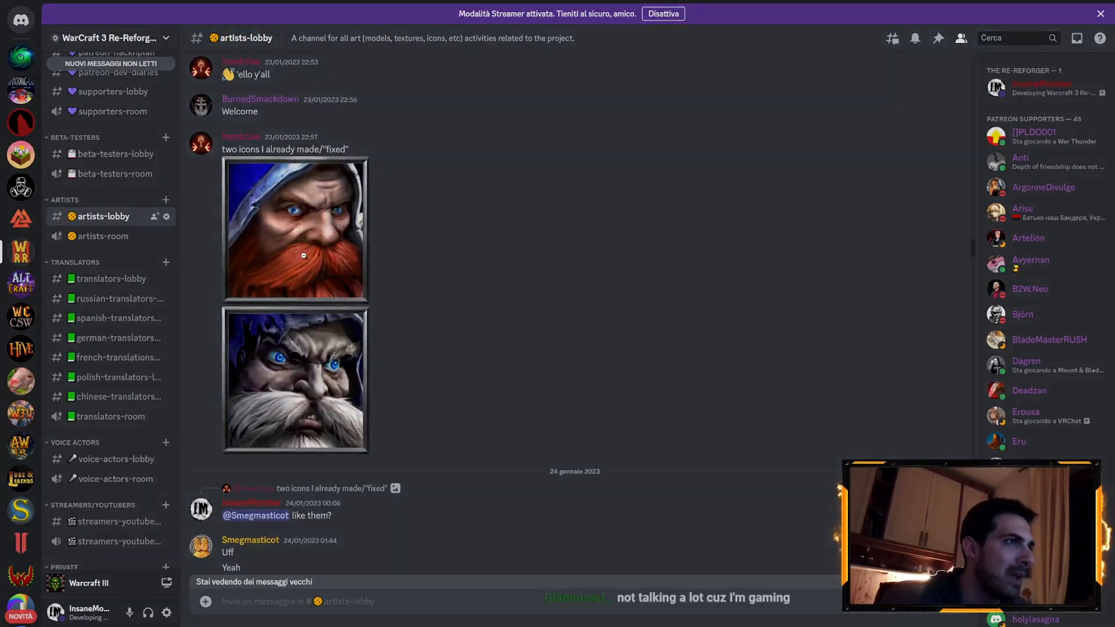
left_click(296, 232)
left_click(442, 345)
Browse the older model and artwork posts from 23/01/2023, then return to the channel's newest messages
scroll(395, 313, "up", 12)
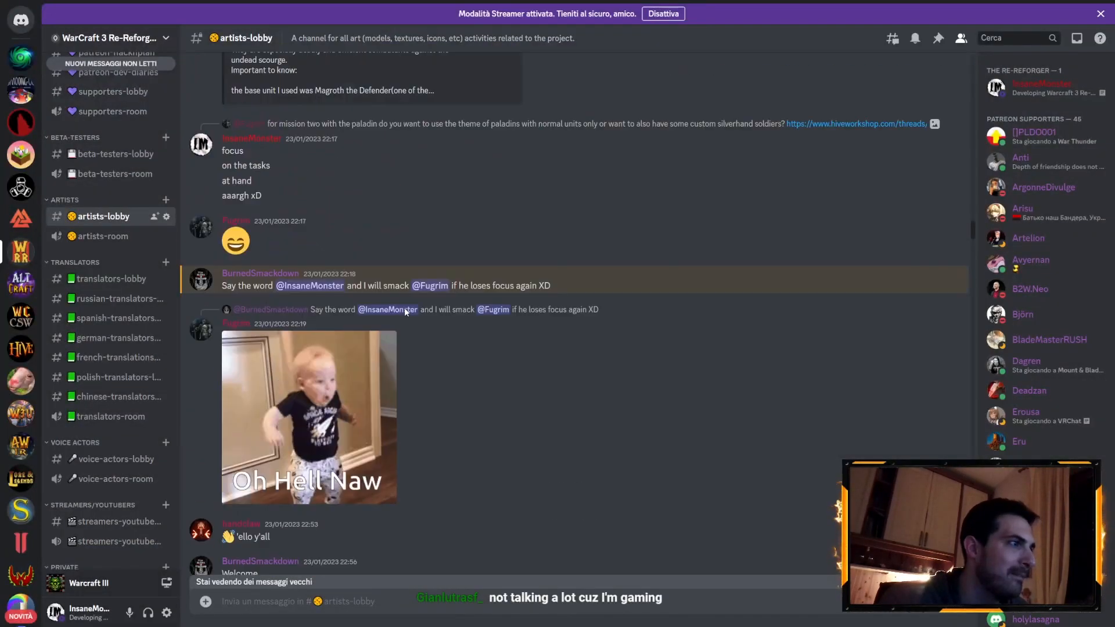
scroll(412, 298, "up", 12)
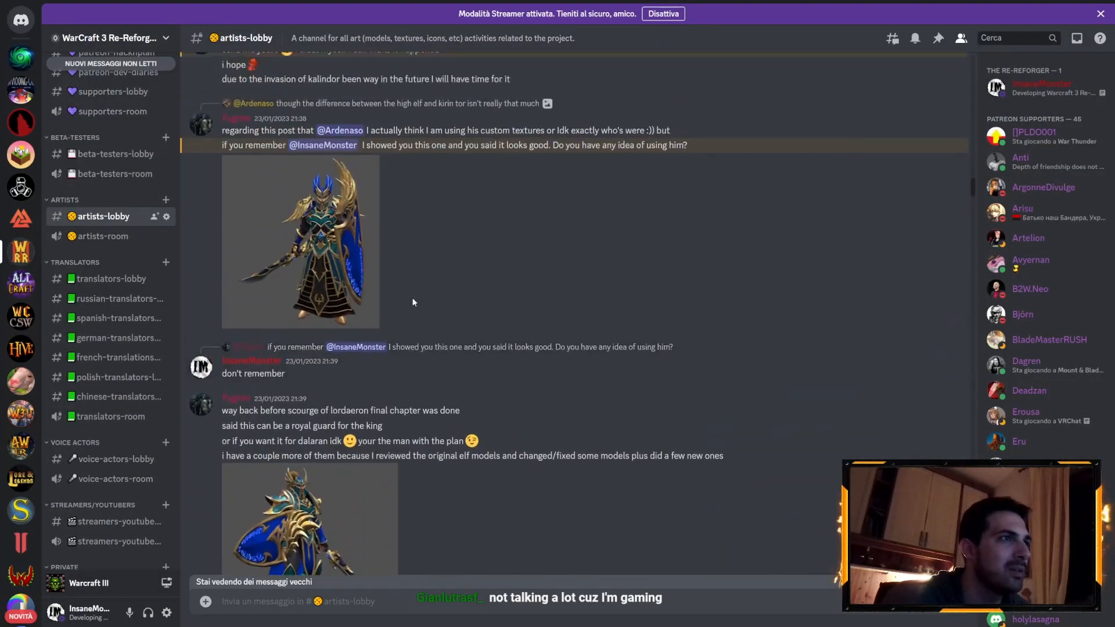
scroll(415, 302, "up", 15)
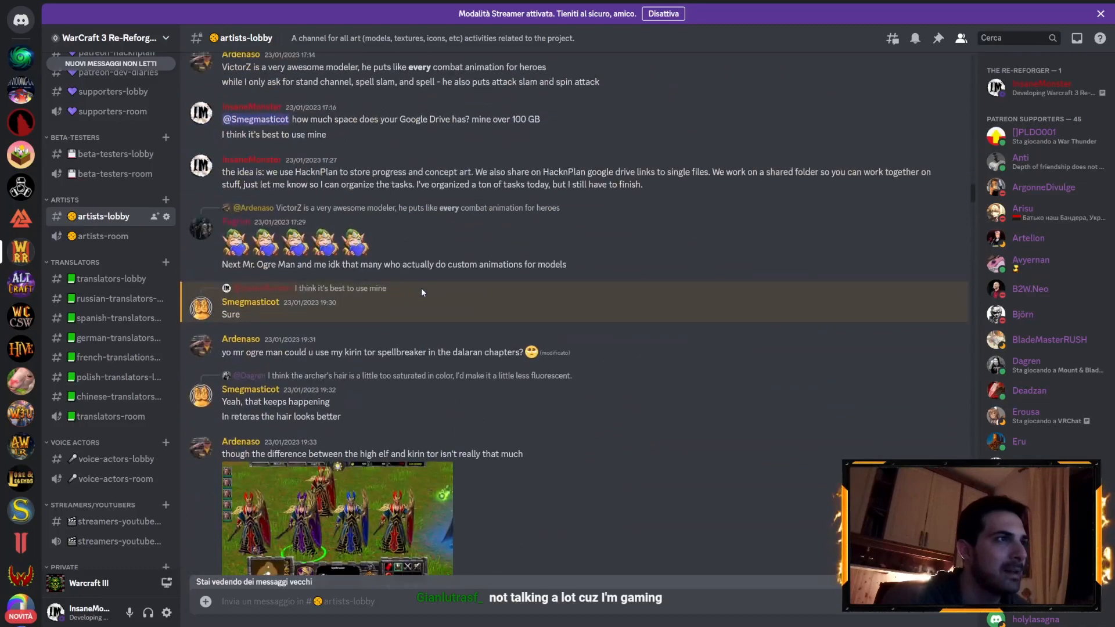
scroll(410, 297, "up", 10)
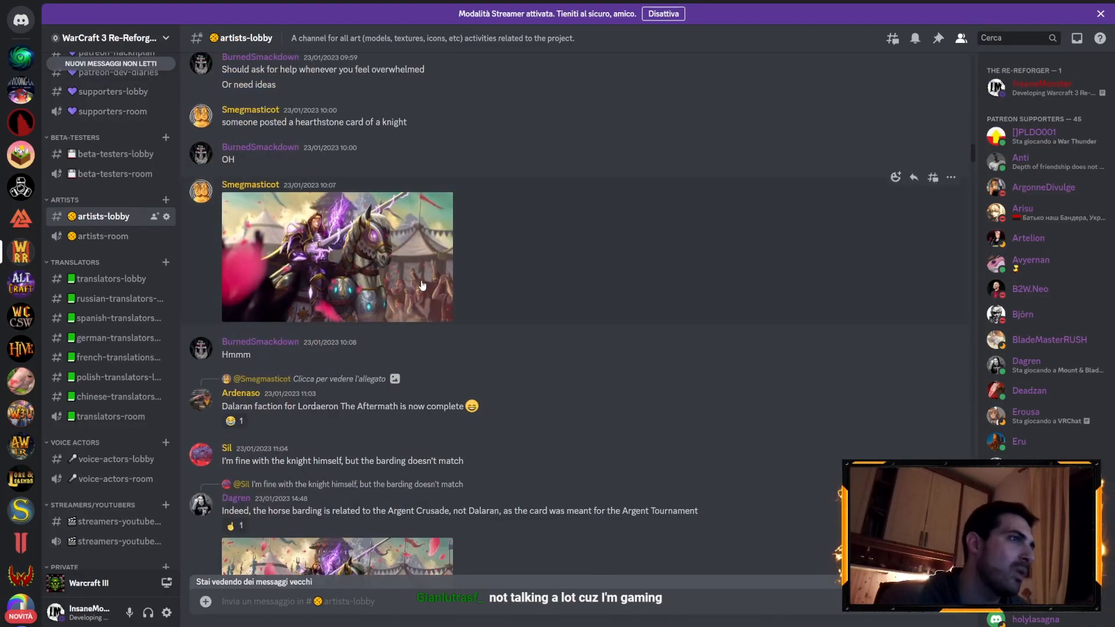
scroll(445, 251, "down", 15)
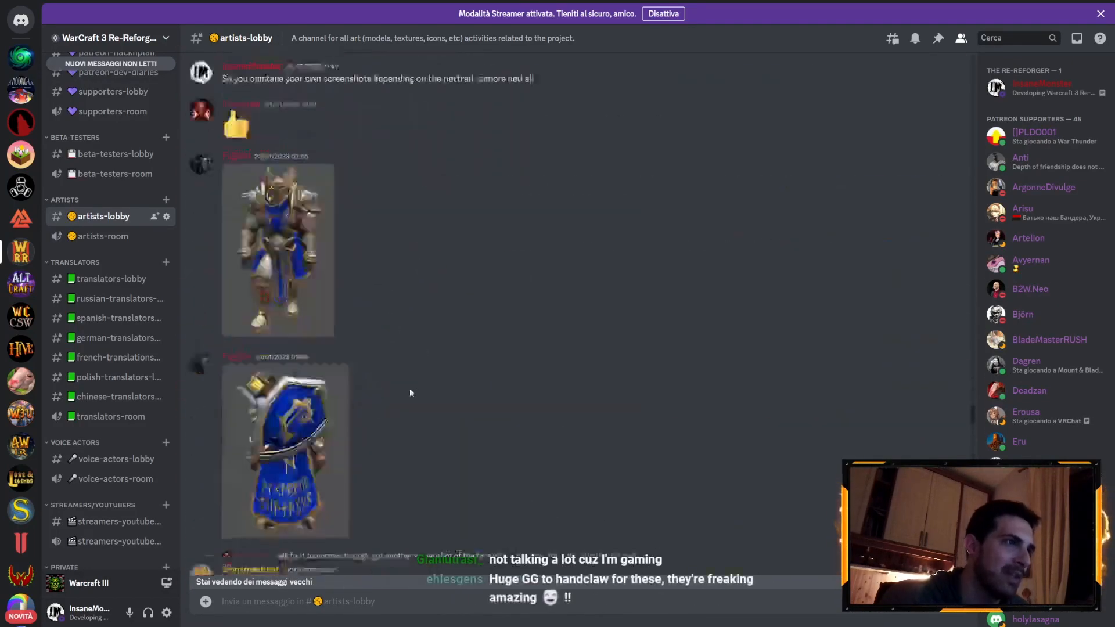
scroll(534, 434, "down", 20)
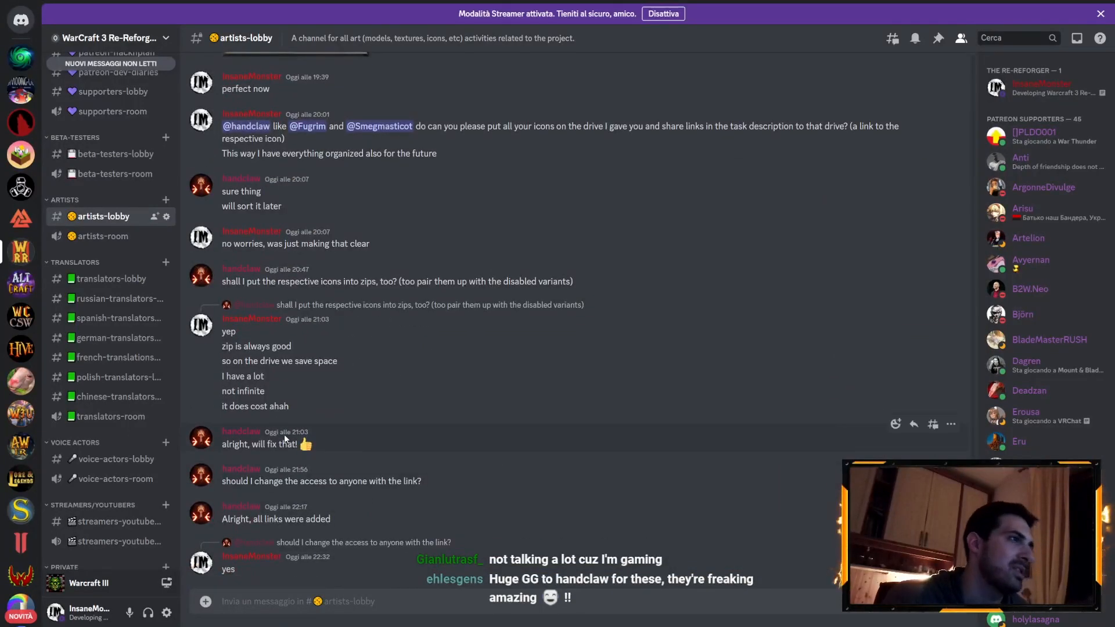
Switch to the Warcraft III test, reopen the Codex and examine the Pigs, Grunts, Gnolls and Ogres entries
left_click_drag(980, 1, 0, 174)
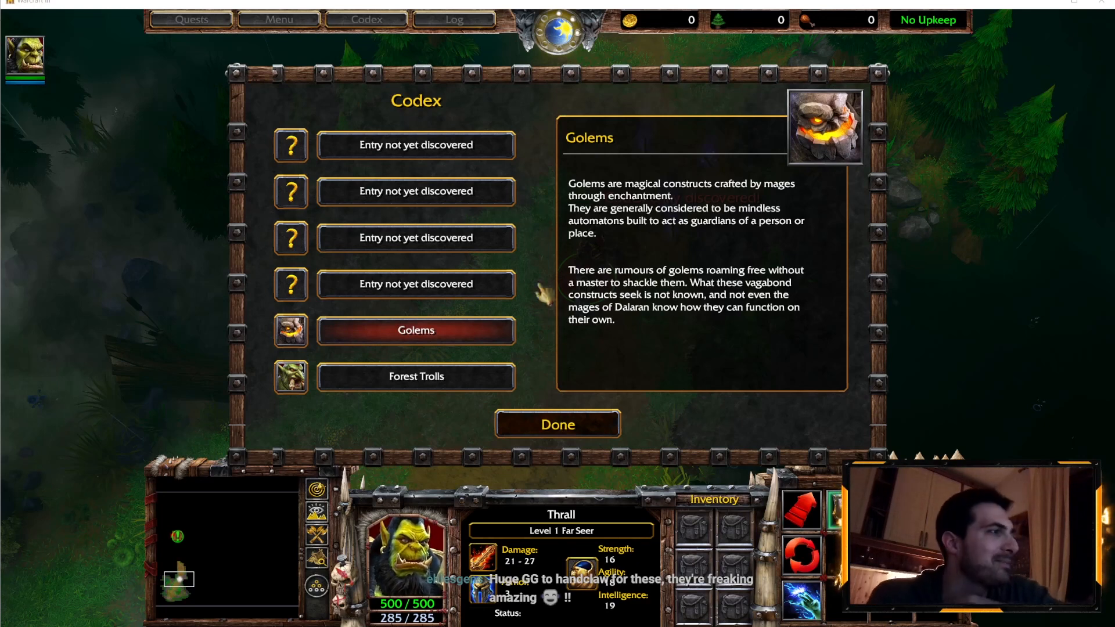
left_click(517, 413)
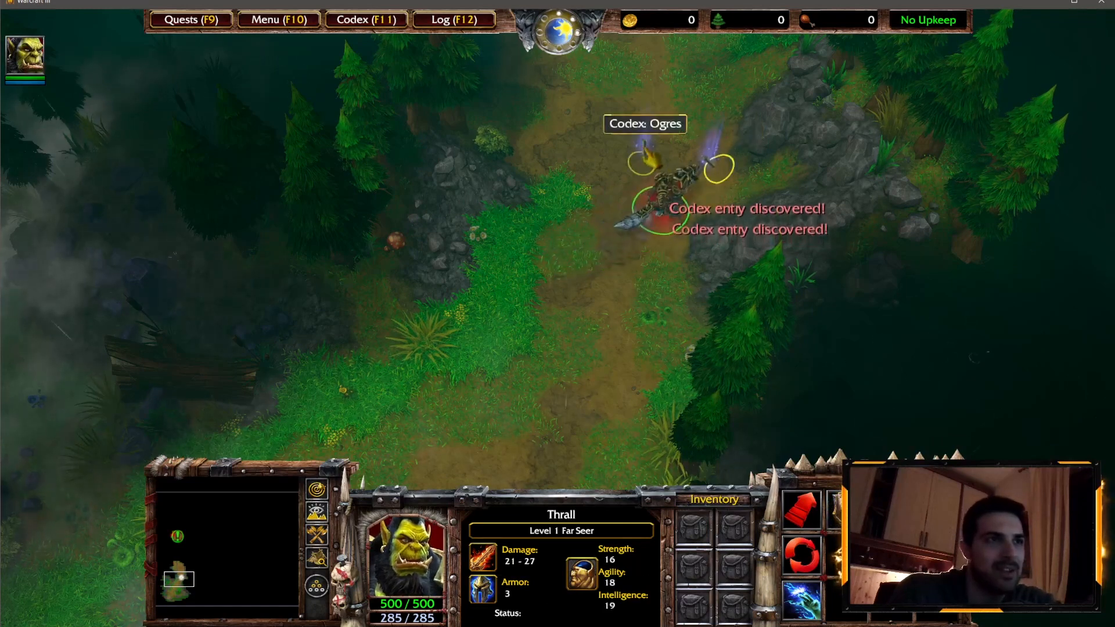
key("F11")
left_click(447, 152)
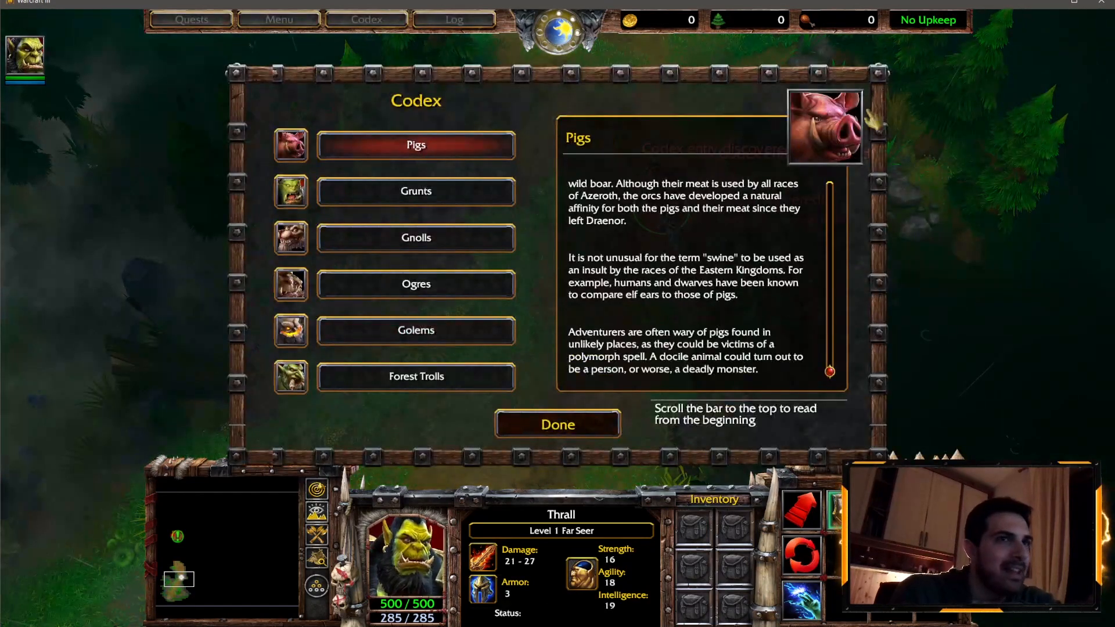
left_click(430, 198)
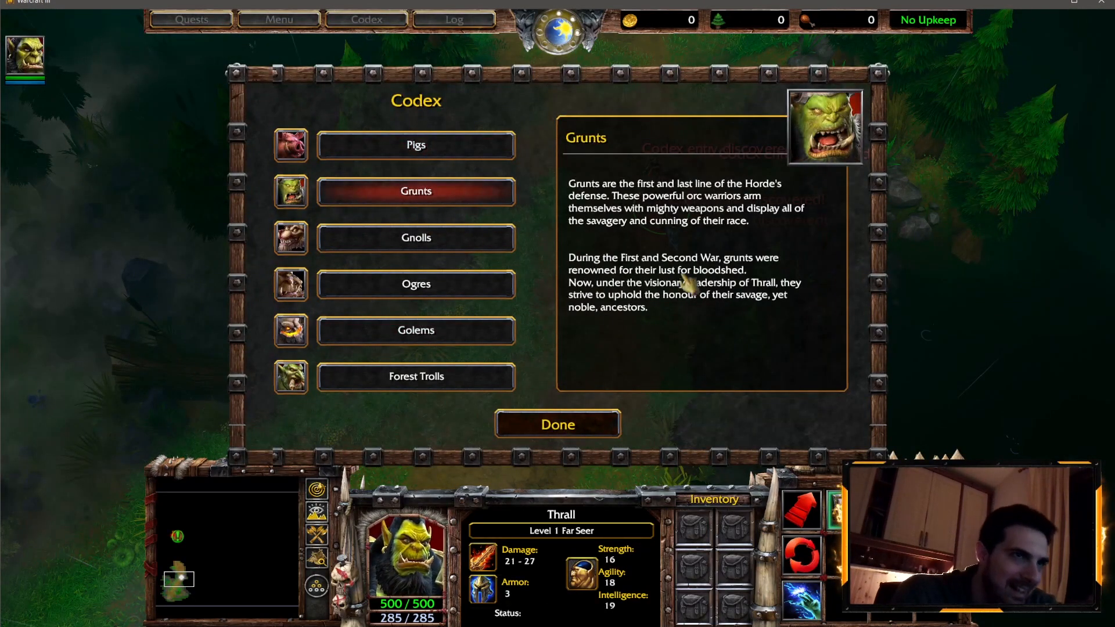
left_click(465, 246)
left_click_drag(830, 372, 839, 181)
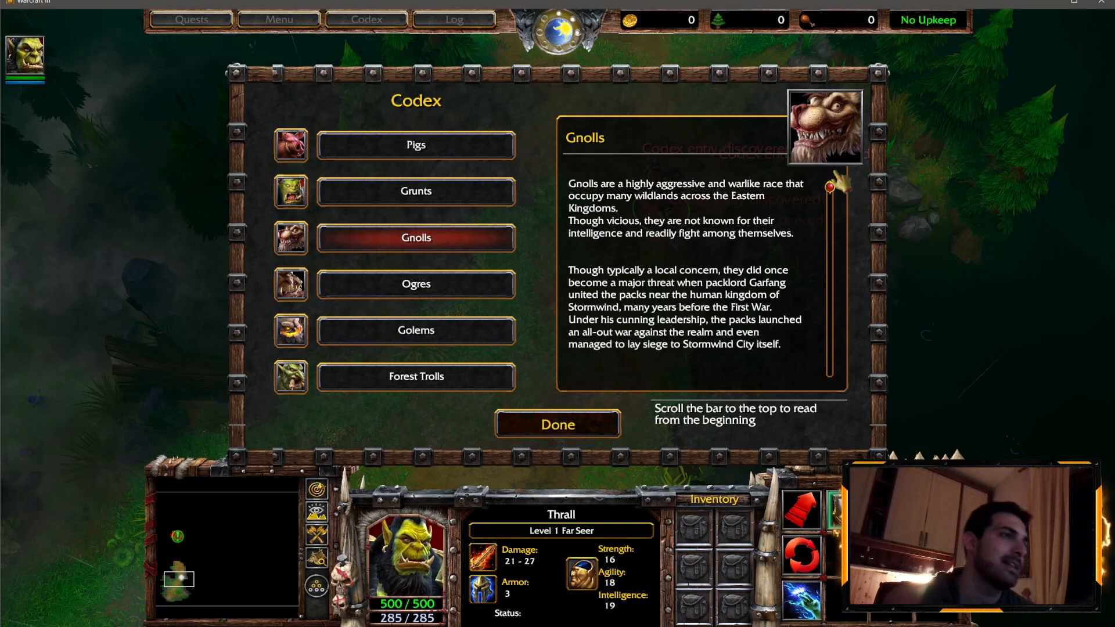
left_click(458, 290)
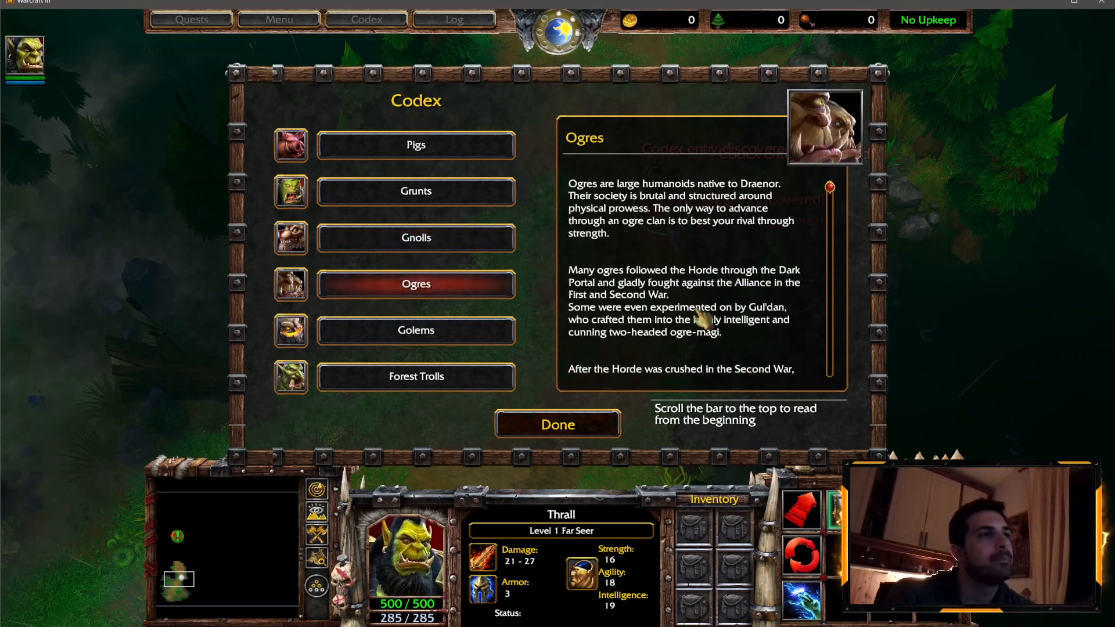
scroll(852, 206, "down", 3)
scroll(852, 197, "up", 3)
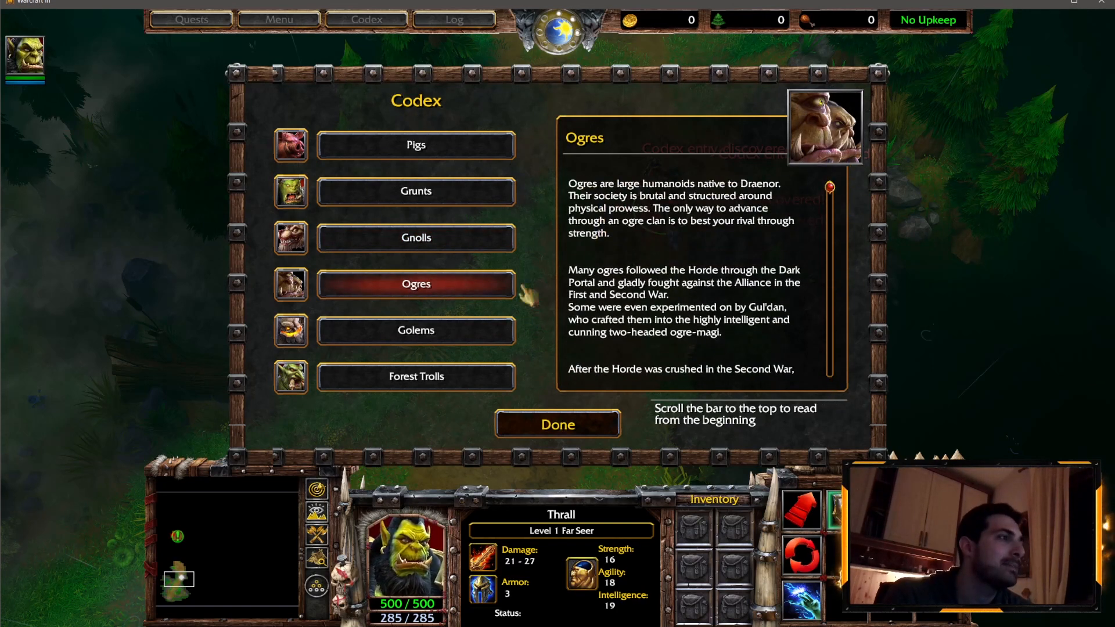
Check the six Codex entries again in order, from Pigs to Forest Trolls
left_click(372, 142)
left_click(398, 204)
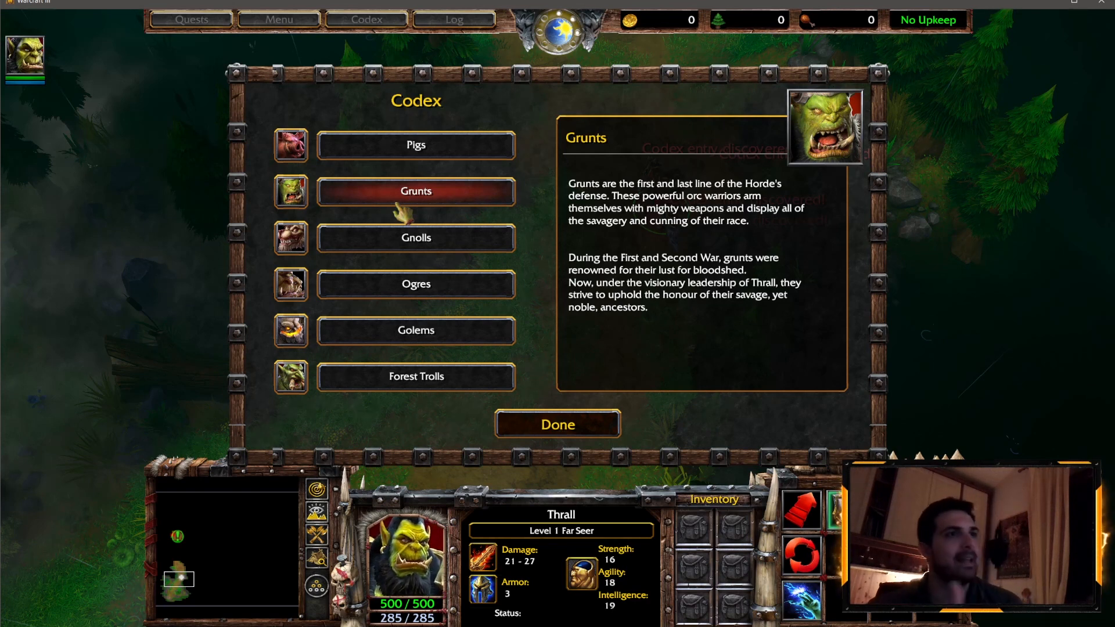
left_click(399, 245)
left_click(405, 286)
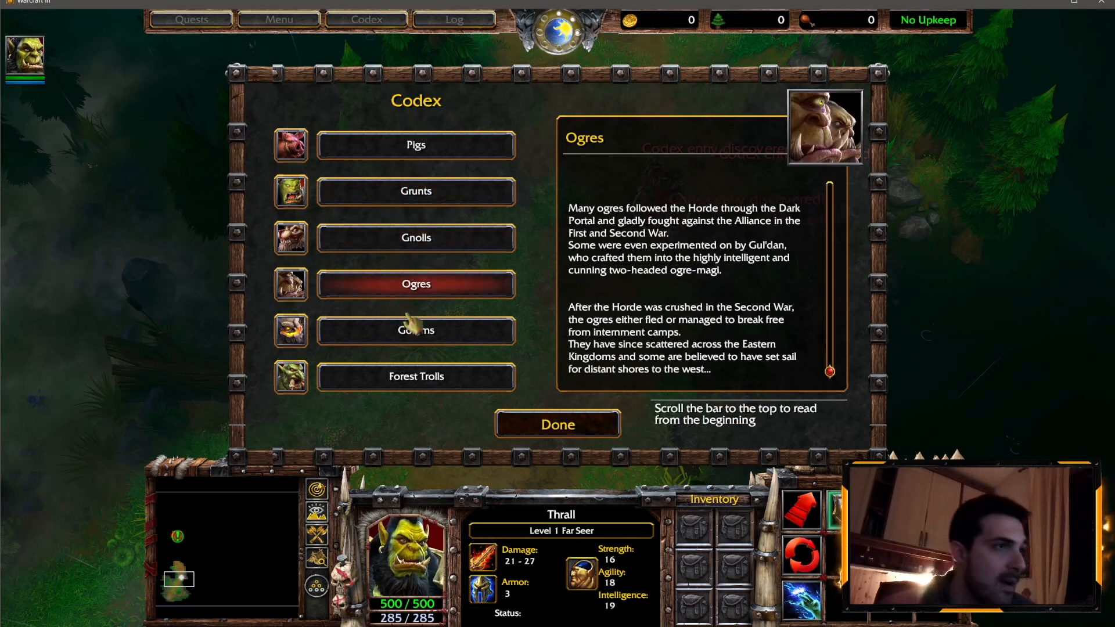
left_click(414, 330)
left_click(340, 281)
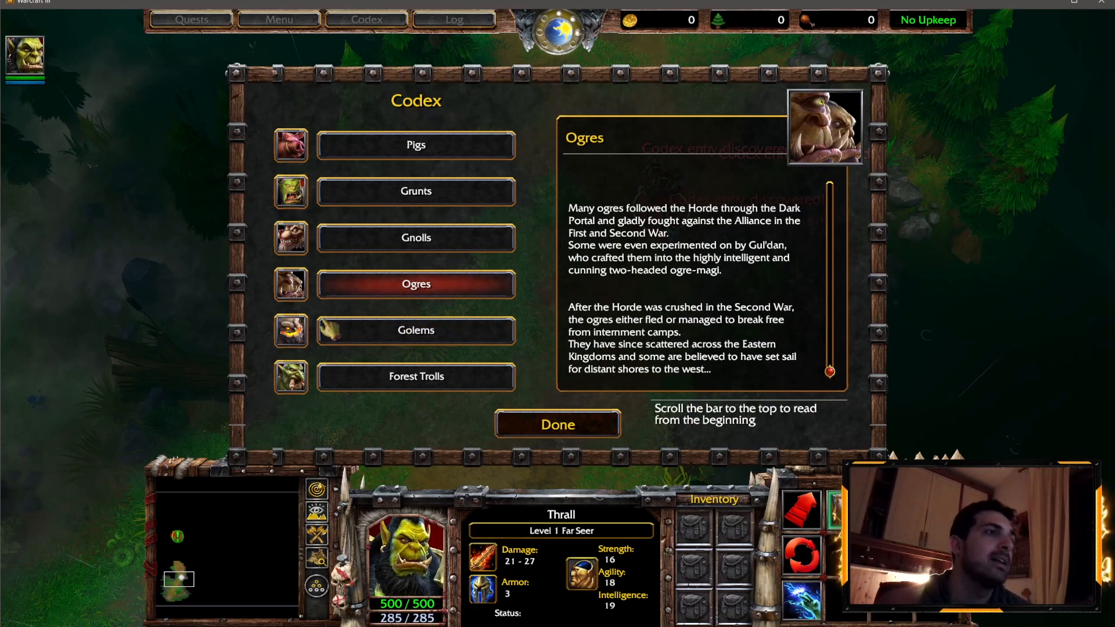
left_click(363, 386)
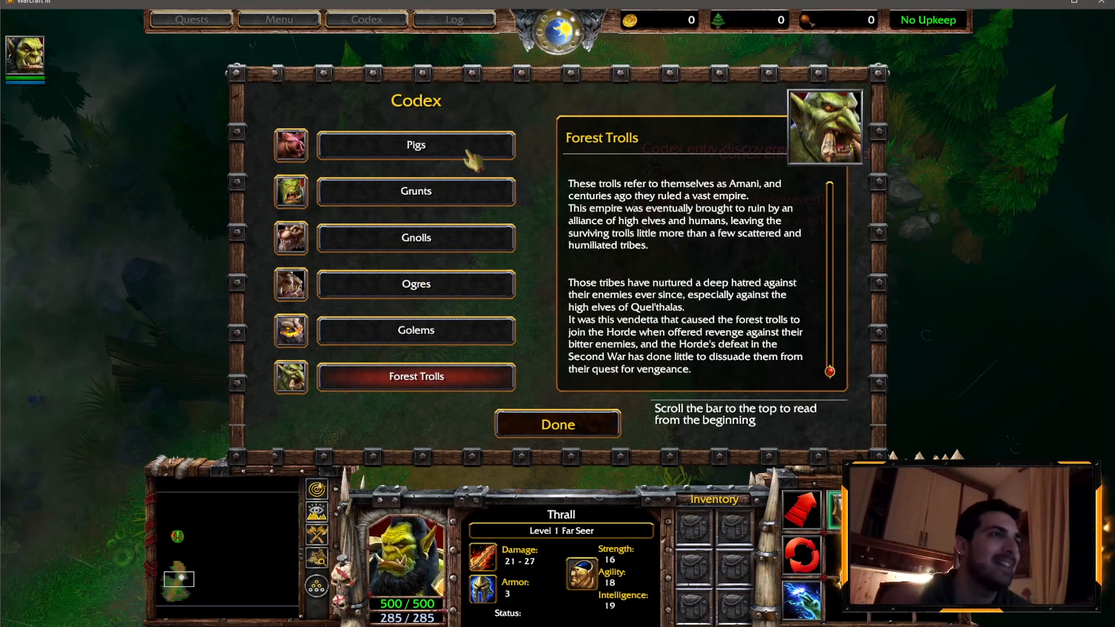
Compare the portraits and texts of the Codex entries once more, ending on Pigs, and close the Codex
left_click(437, 189)
left_click(436, 238)
left_click(433, 285)
left_click(423, 332)
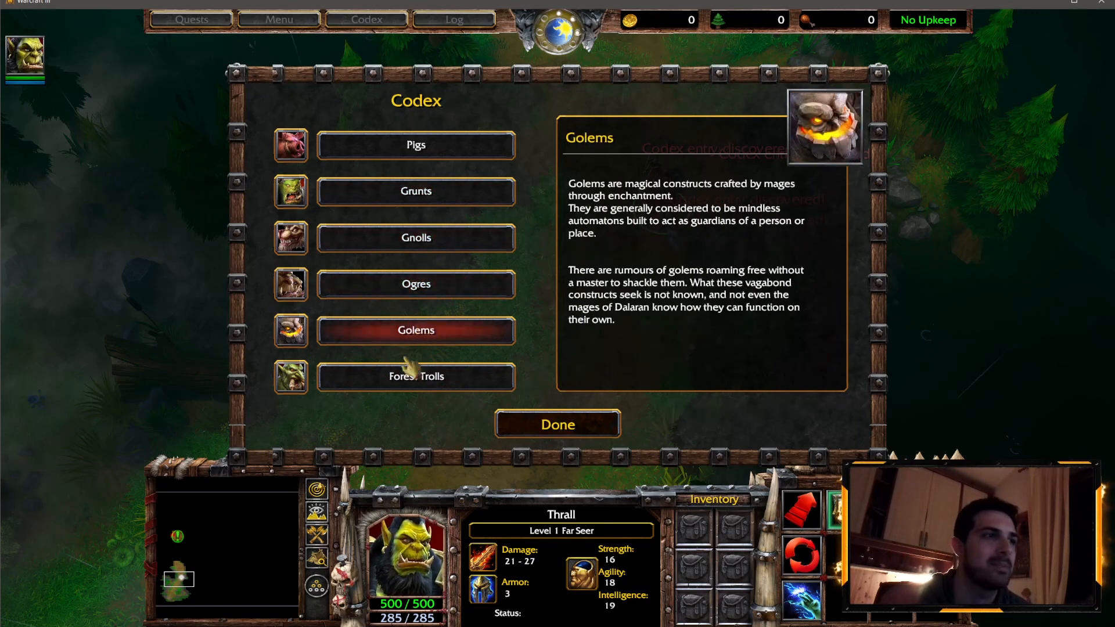
left_click(410, 379)
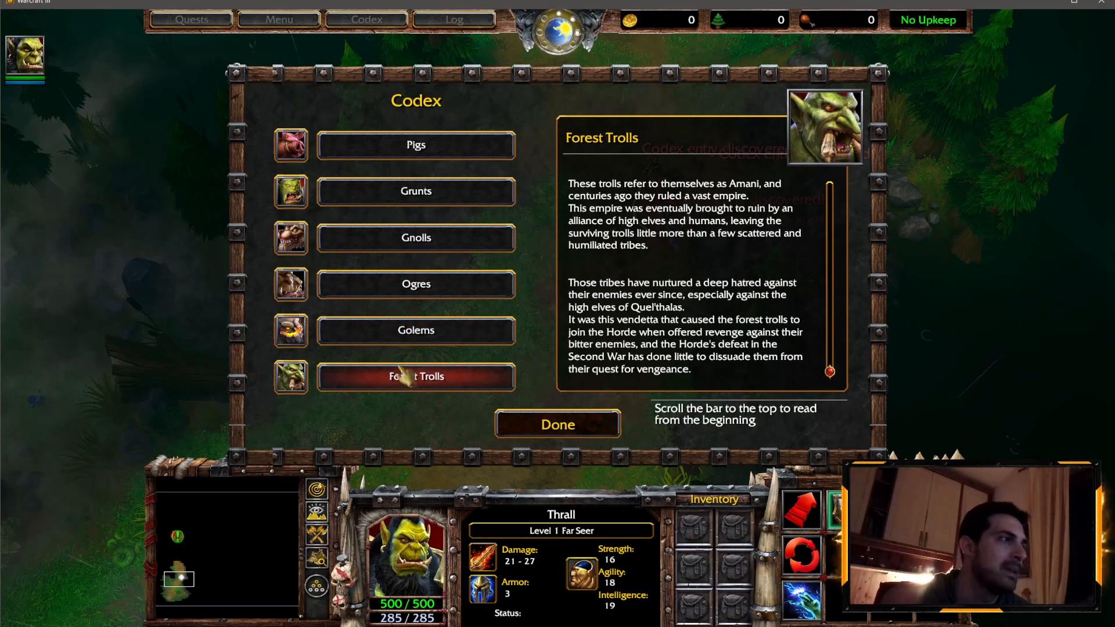
left_click(469, 152)
left_click(575, 425)
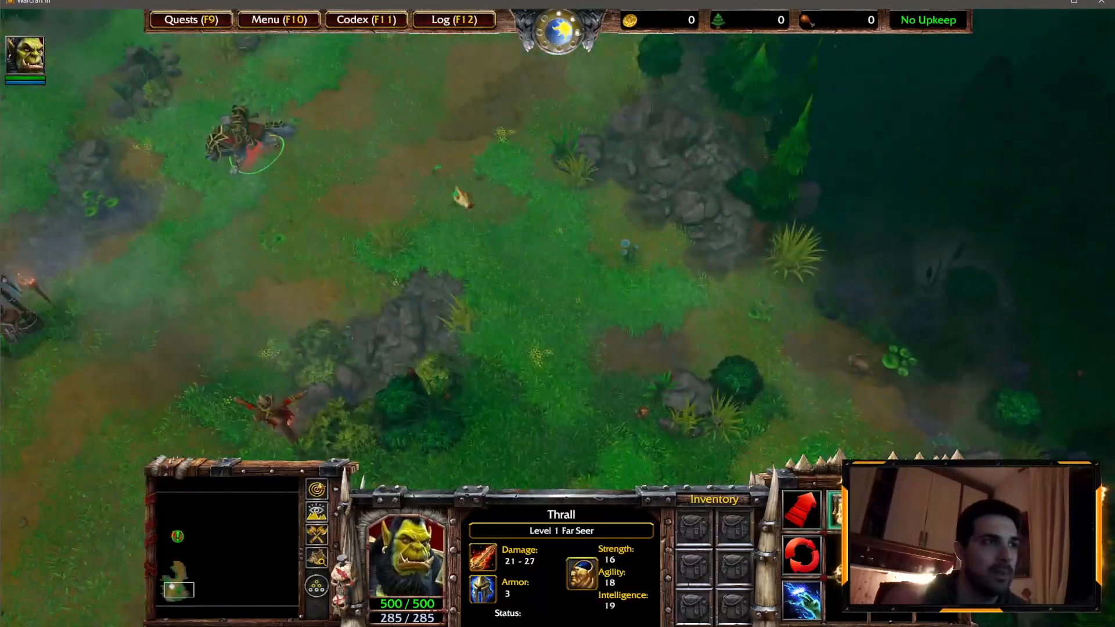
Move Thrall from the grassy clearing toward the dirt path by the fallen log, then send him back
right_click(430, 130)
right_click(646, 137)
right_click(758, 195)
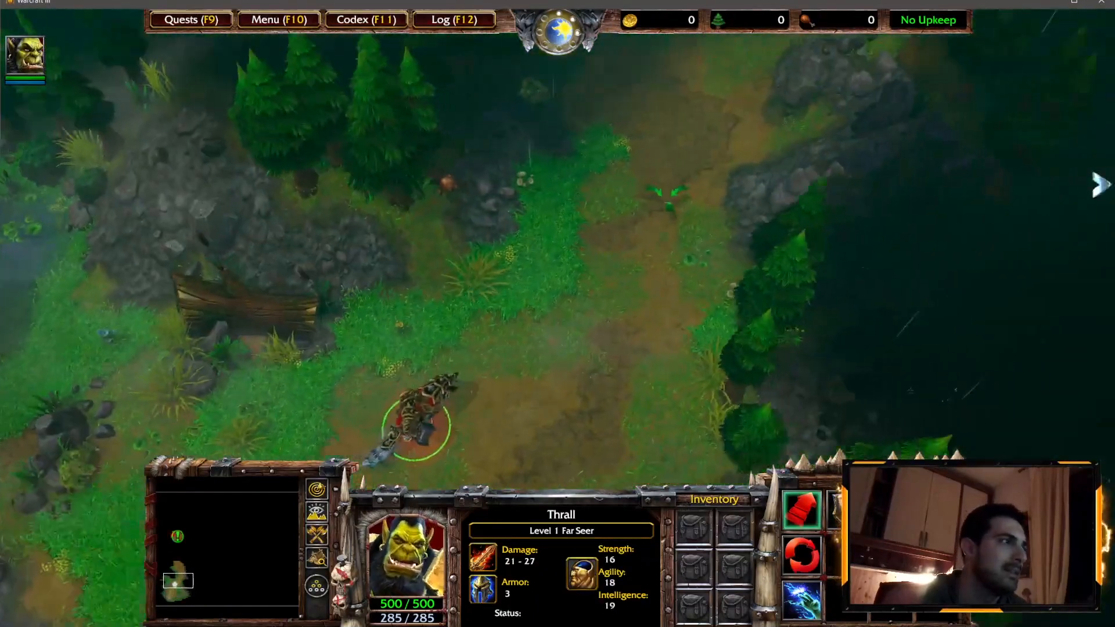
right_click(653, 223)
right_click(376, 370)
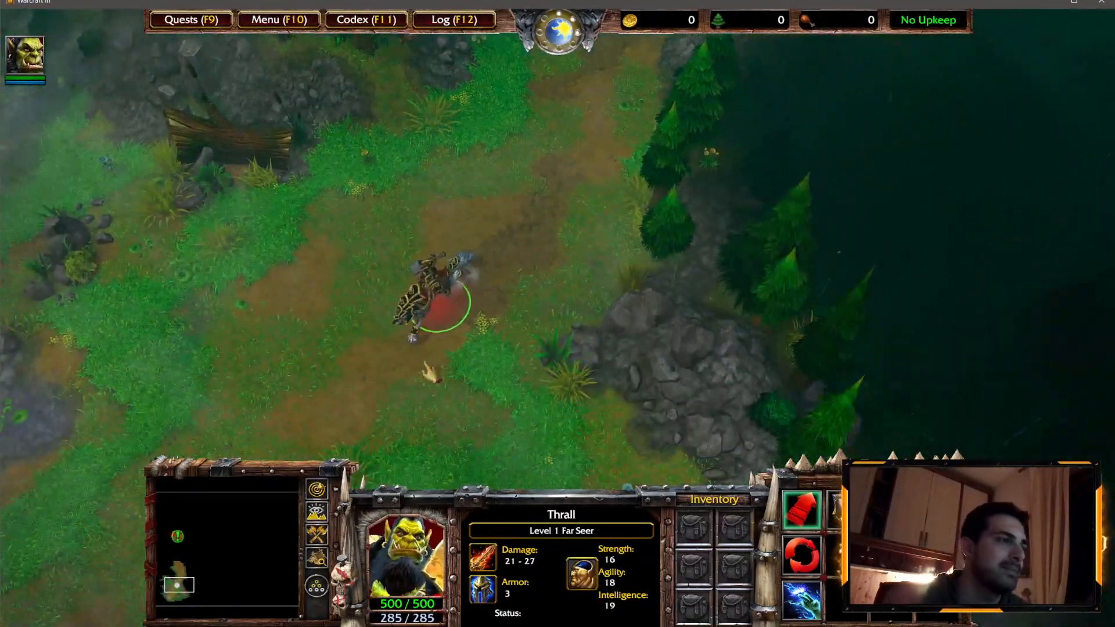
Reveal the whole map with the iseedeadpeople cheat and look over the orc camp
key("Return")
type("iseedeadpeople")
key("Return")
left_click(178, 541)
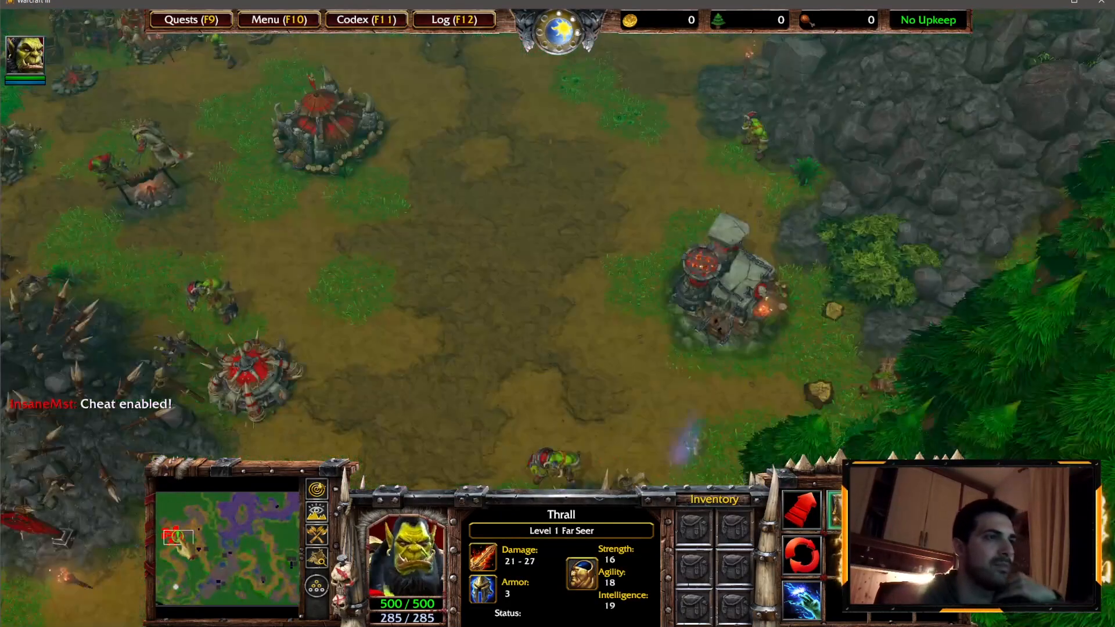
middle_click_drag(460, 87, 531, 372)
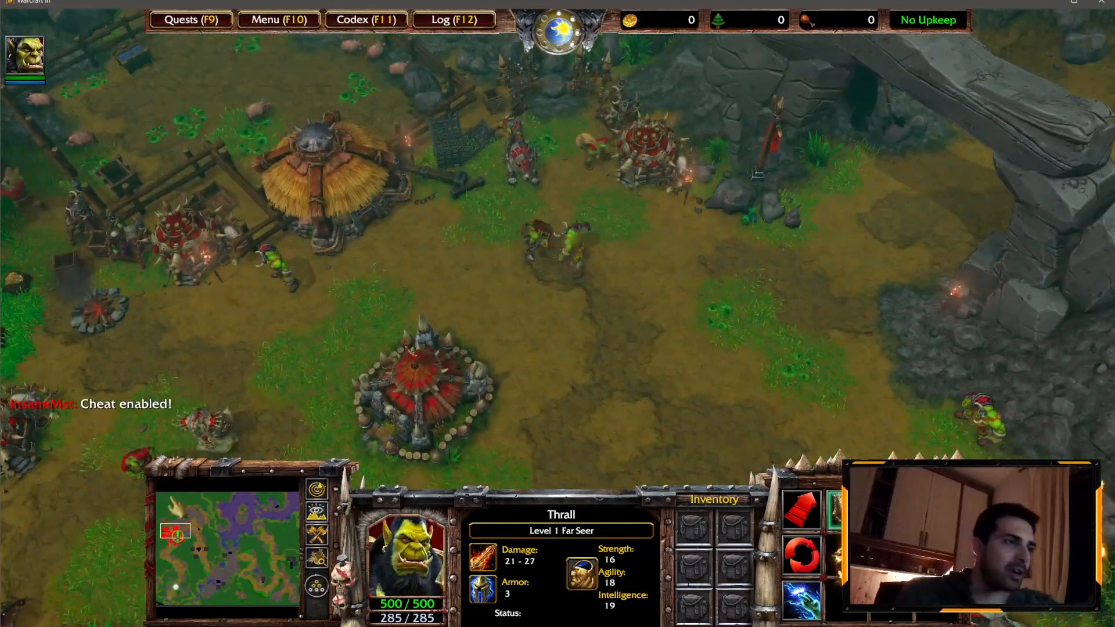
Inspect the shipwreck coast in the northeast and the forest troll camp in the east, selecting the Witherbark Troll Hut
left_click(276, 507)
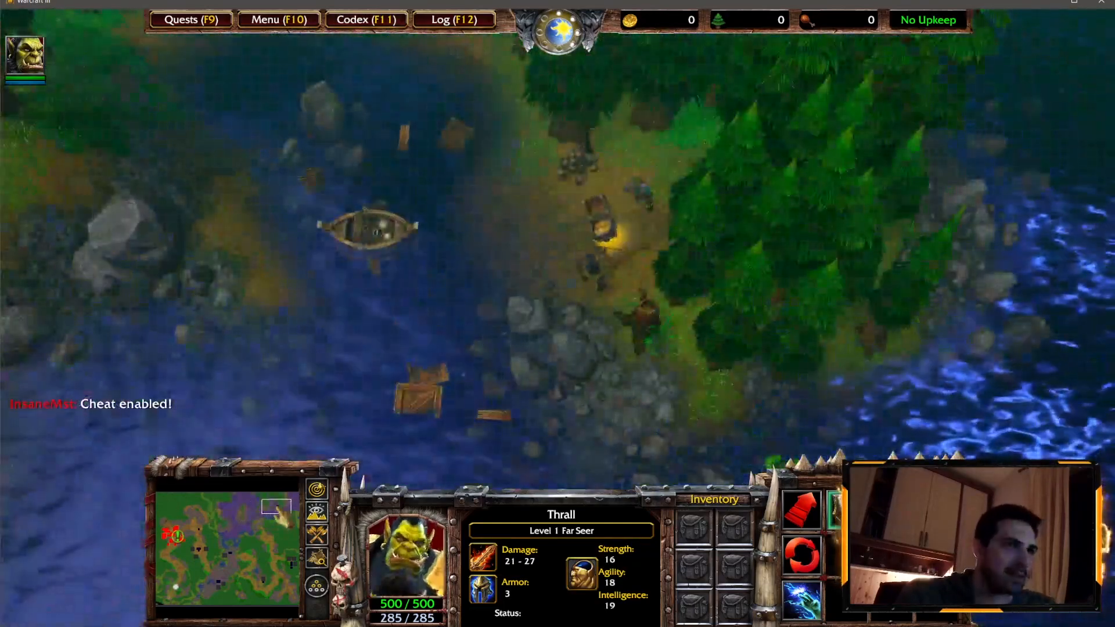
left_click(603, 227)
left_click(583, 275)
left_click_drag(281, 530, 292, 563)
left_click(596, 435)
left_click(681, 149)
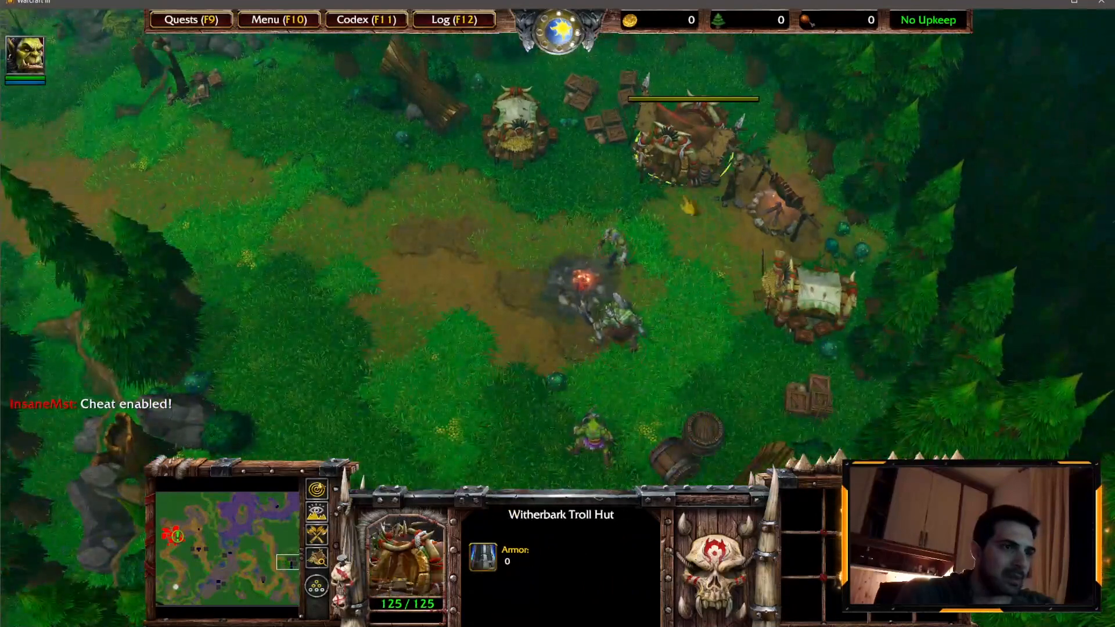
Inspect the eastern forest path and the southeastern clearing of the revealed map, and select the Codex: Ogres scroll lying there
left_click_drag(244, 518, 261, 533)
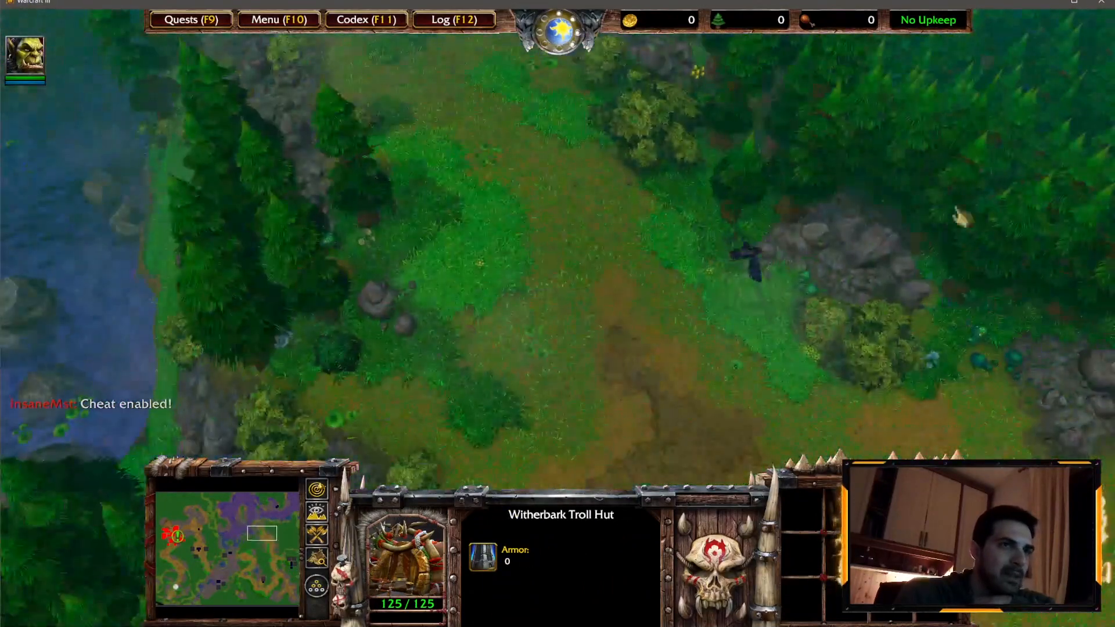
middle_click_drag(521, 151, 572, 165)
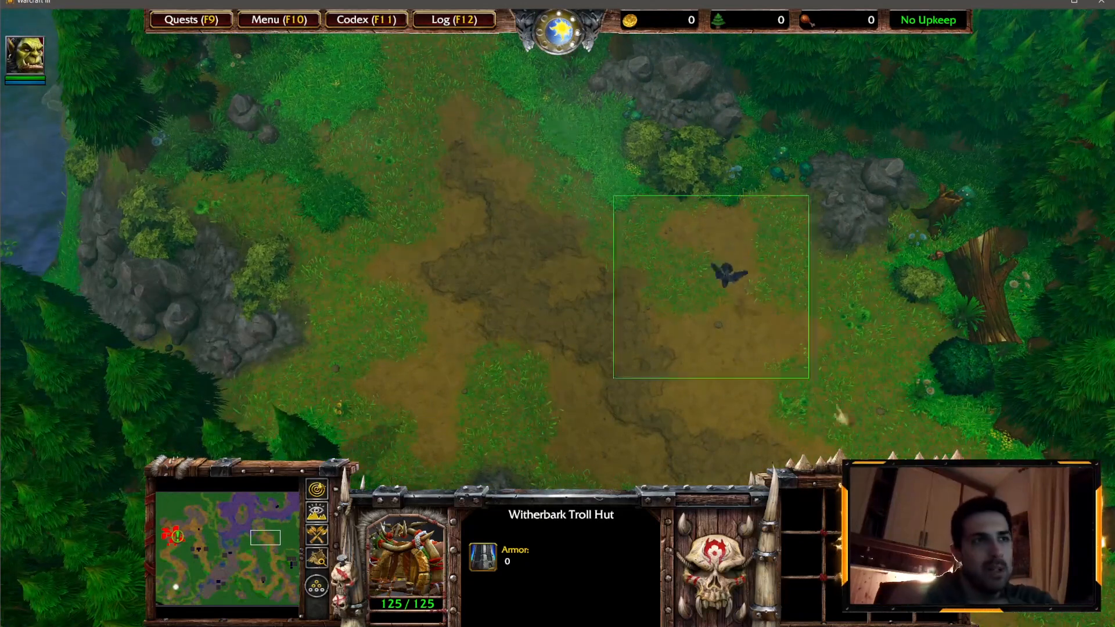
mouse_move(836, 412)
left_mouse_down()
mouse_move(848, 427)
mouse_move(820, 400)
left_mouse_up()
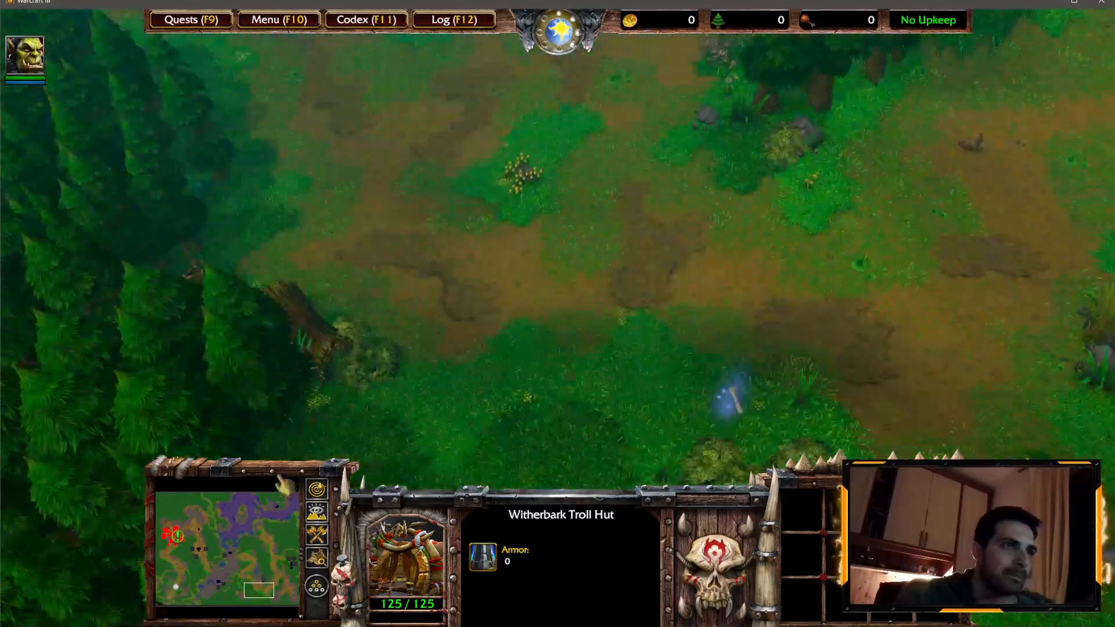
scroll(601, 267, "up", 5)
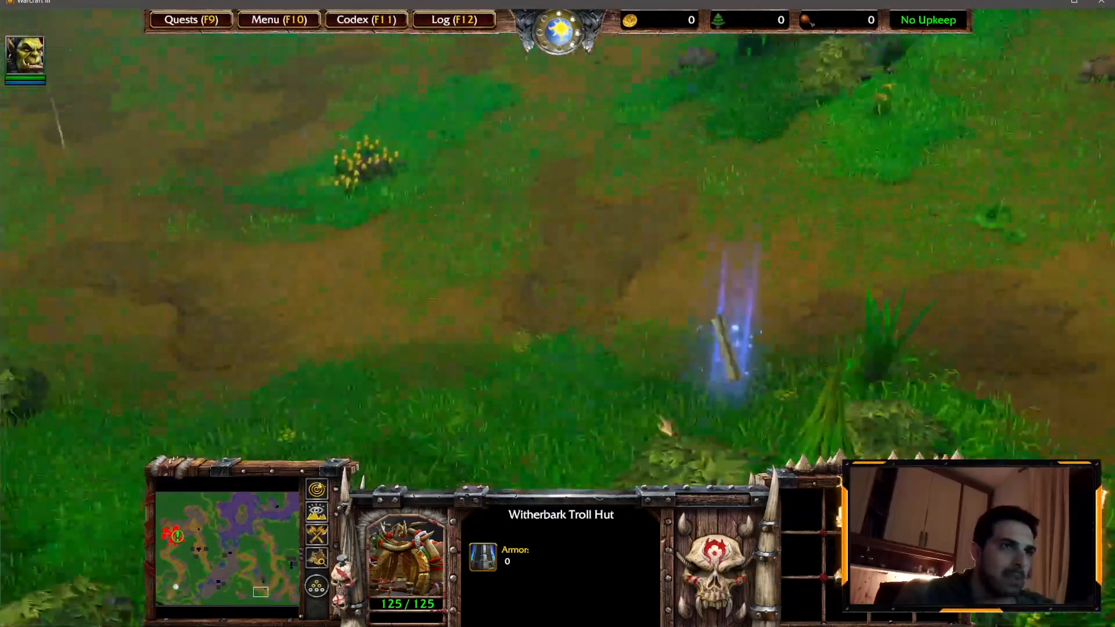
scroll(1103, 293, "down", 5)
left_click(370, 341)
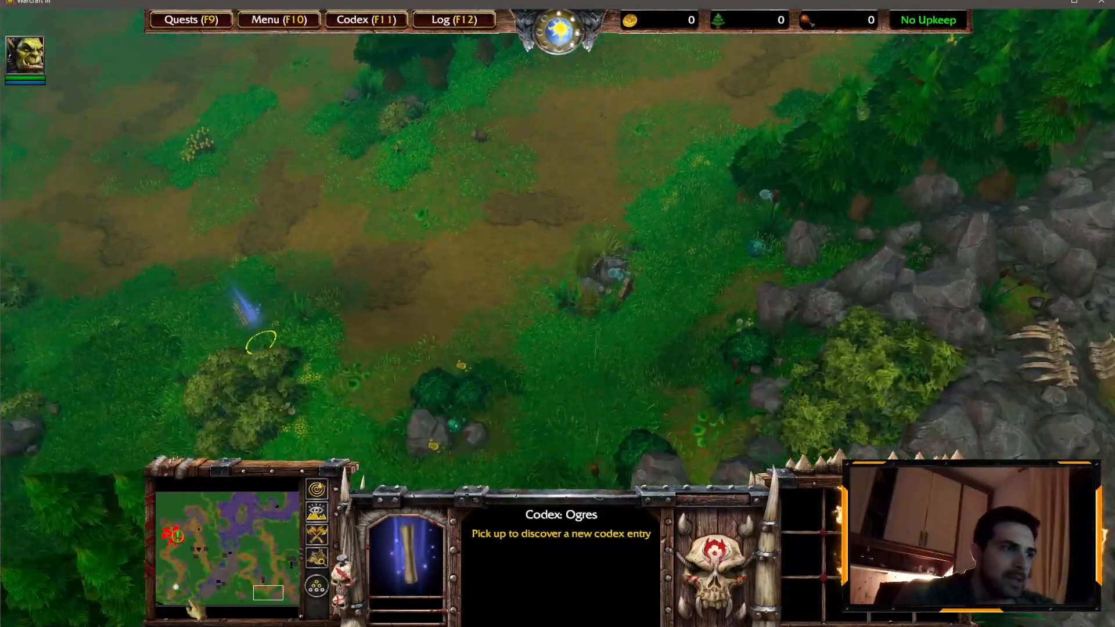
Inspect the murloc pond at the map's centre, selecting the Murloc Tiderunners and the frog beside them
left_click(224, 579)
left_click_drag(223, 579, 229, 554)
left_click(510, 255)
left_click(569, 220)
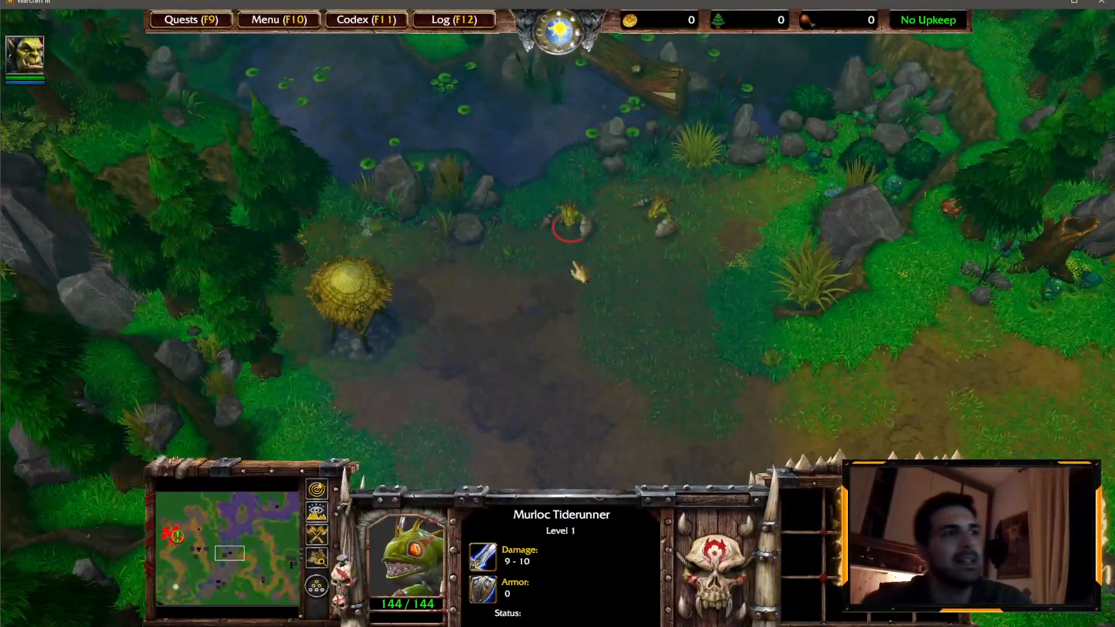
left_click(669, 215)
left_click(436, 252)
left_click(658, 219)
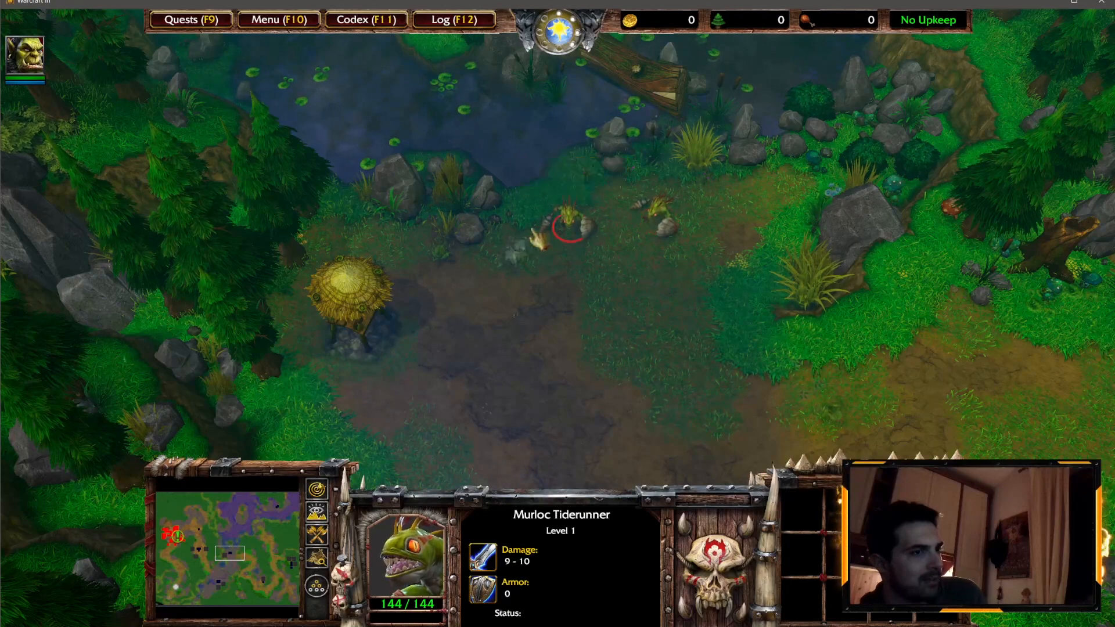
left_click_drag(556, 177, 546, 212)
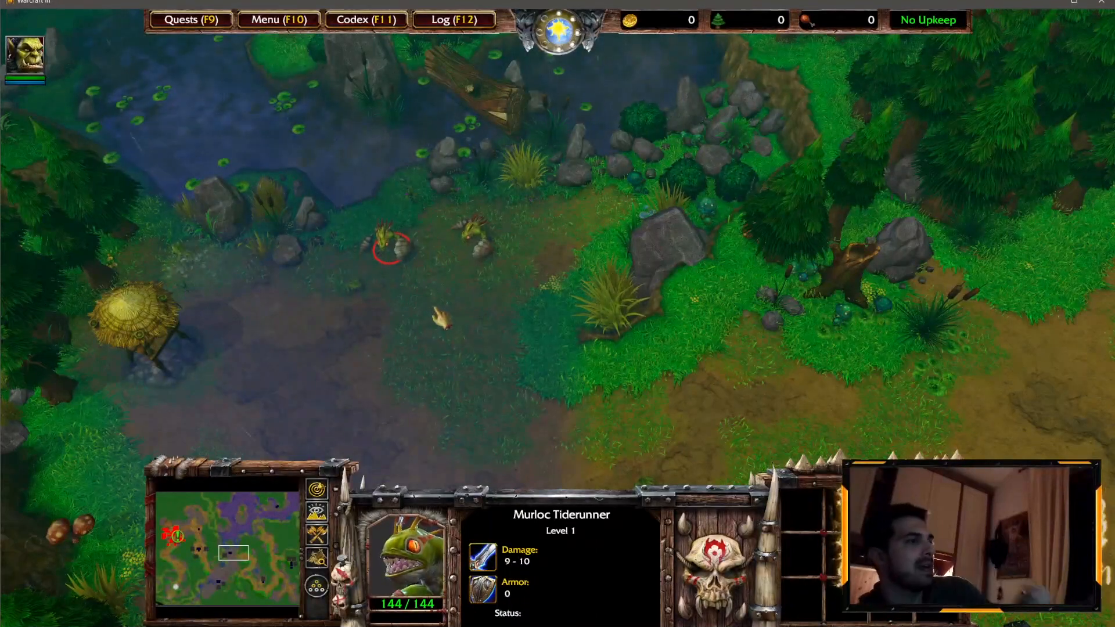
left_click(347, 280)
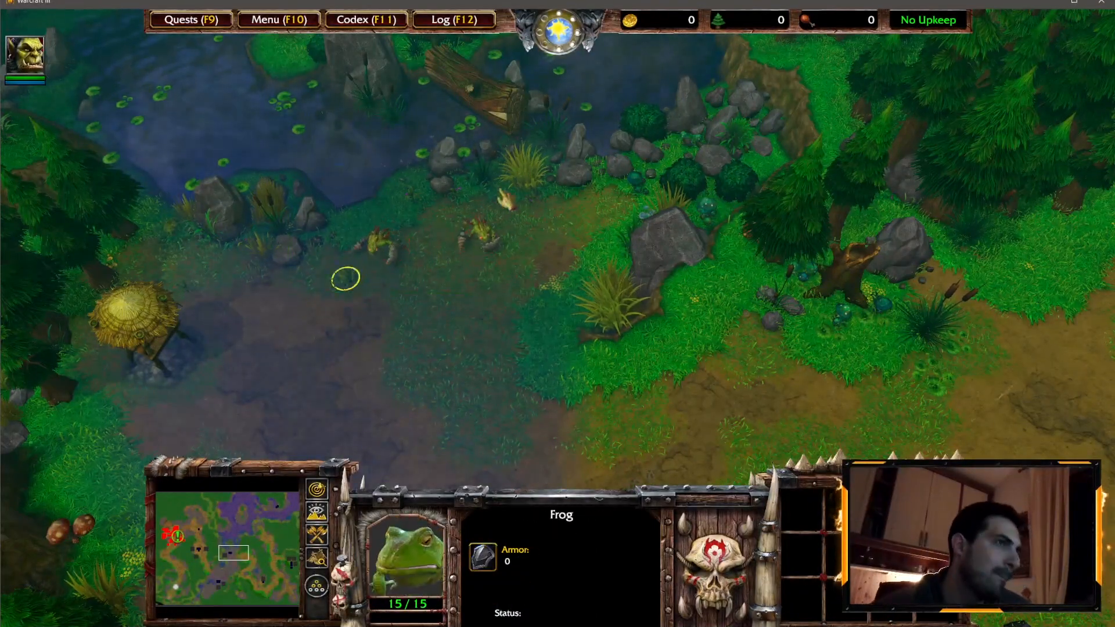
left_click(383, 242)
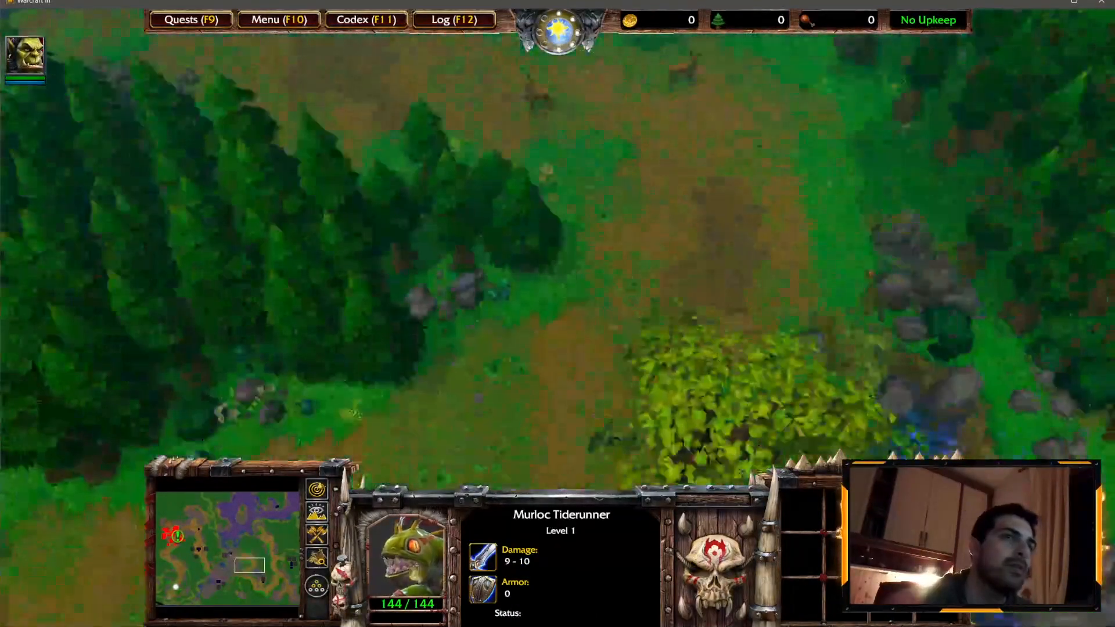
Examine the gnoll camp southeast of the orc camp, selecting its gnolls individually and as groups
left_click_drag(258, 577, 199, 551)
left_click(468, 186)
left_click_drag(498, 135, 607, 359)
left_click_drag(566, 190, 677, 372)
left_click_drag(538, 395, 607, 465)
left_click_drag(575, 313, 668, 401)
left_click(451, 372)
left_click_drag(498, 280, 637, 392)
left_click_drag(595, 266, 688, 334)
left_click(468, 303)
left_click(566, 353)
left_click(604, 295)
left_click(566, 352)
left_click(461, 295)
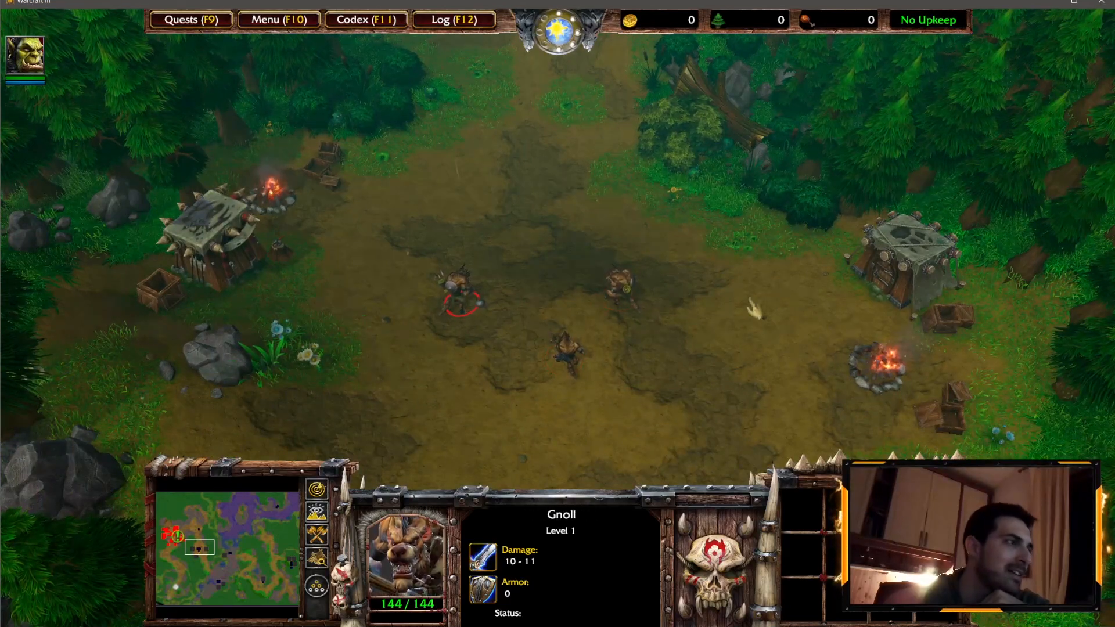
mouse_move(11, 190)
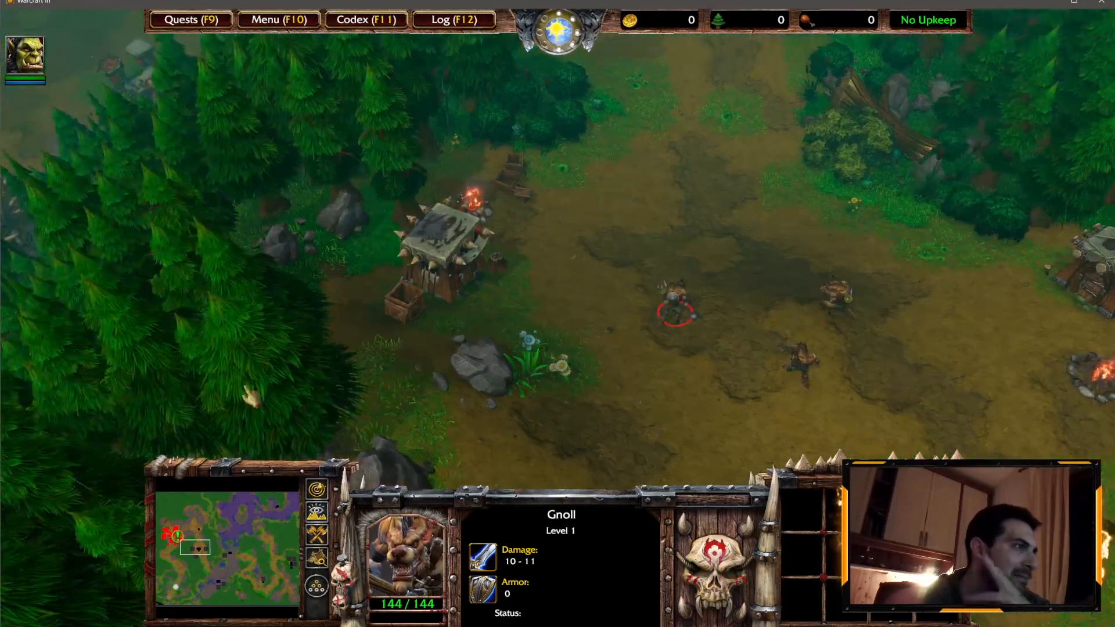
Return to the eastern forest troll camp and select its troll units one by one, including the Witherbark Troll Berserker
left_click(287, 563)
left_click(687, 291)
left_click(670, 390)
left_click(677, 216)
left_click(687, 284)
left_click(671, 390)
left_click(677, 216)
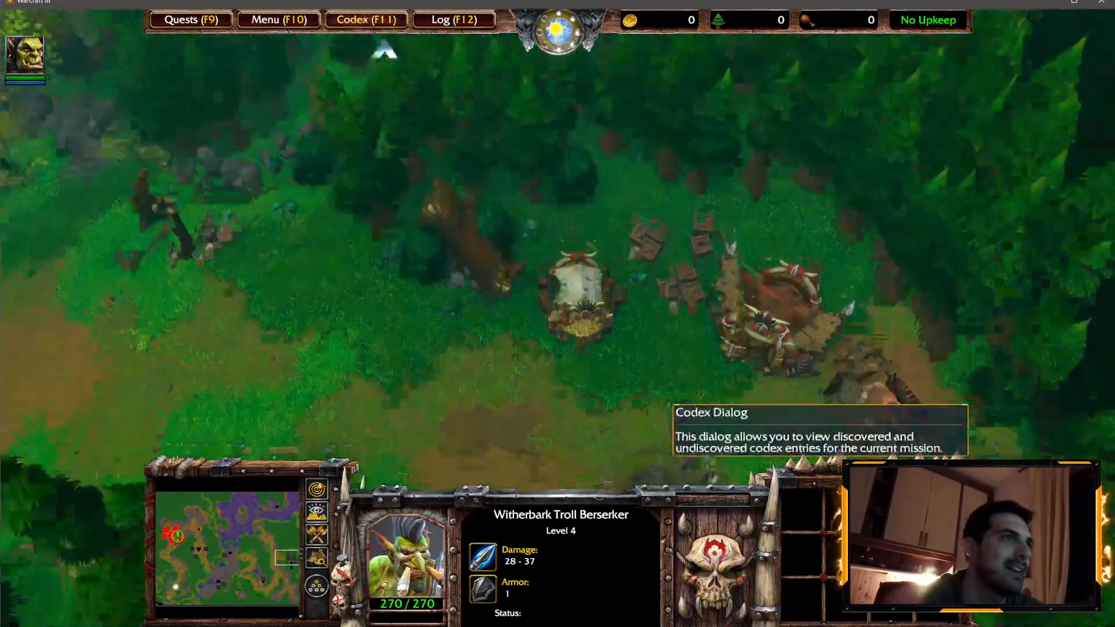
Look over the orc camp, the northern river and the southern murloc camp, selecting a Murloc Tiderunner and the Murloc Hut
mouse_move(9, 17)
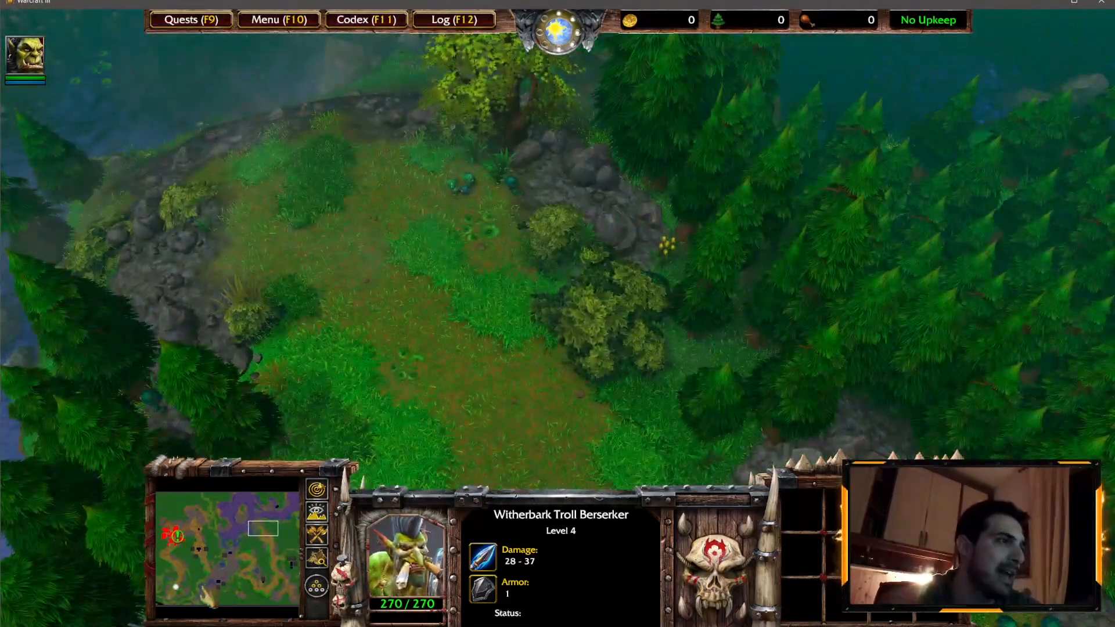
mouse_move(199, 534)
left_mouse_down()
mouse_move(196, 520)
mouse_move(183, 540)
left_mouse_up()
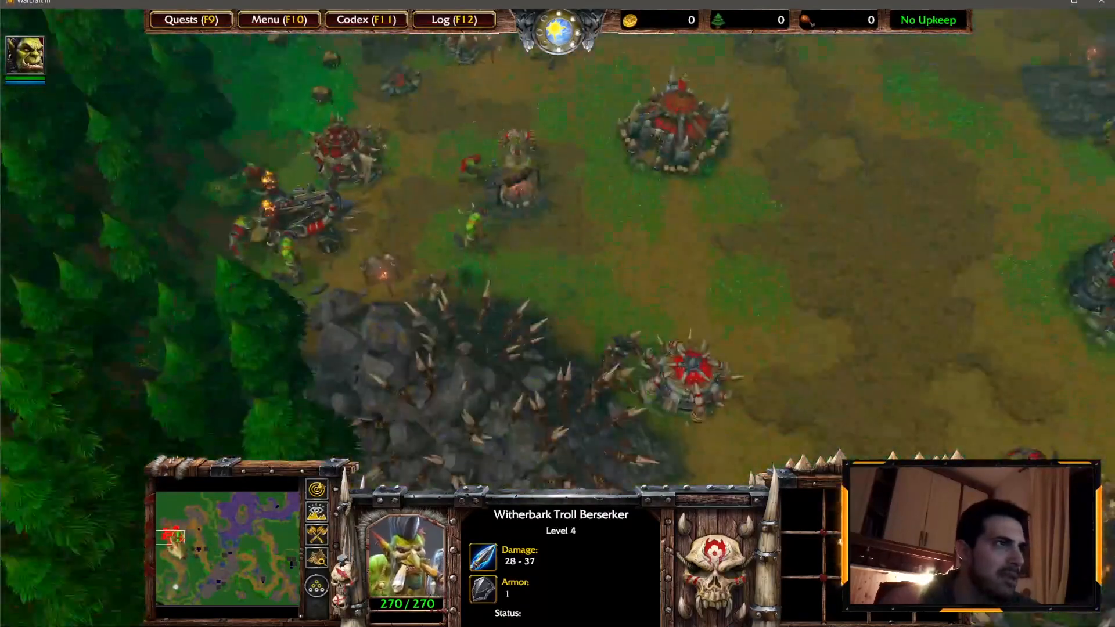
left_click_drag(183, 540, 209, 594)
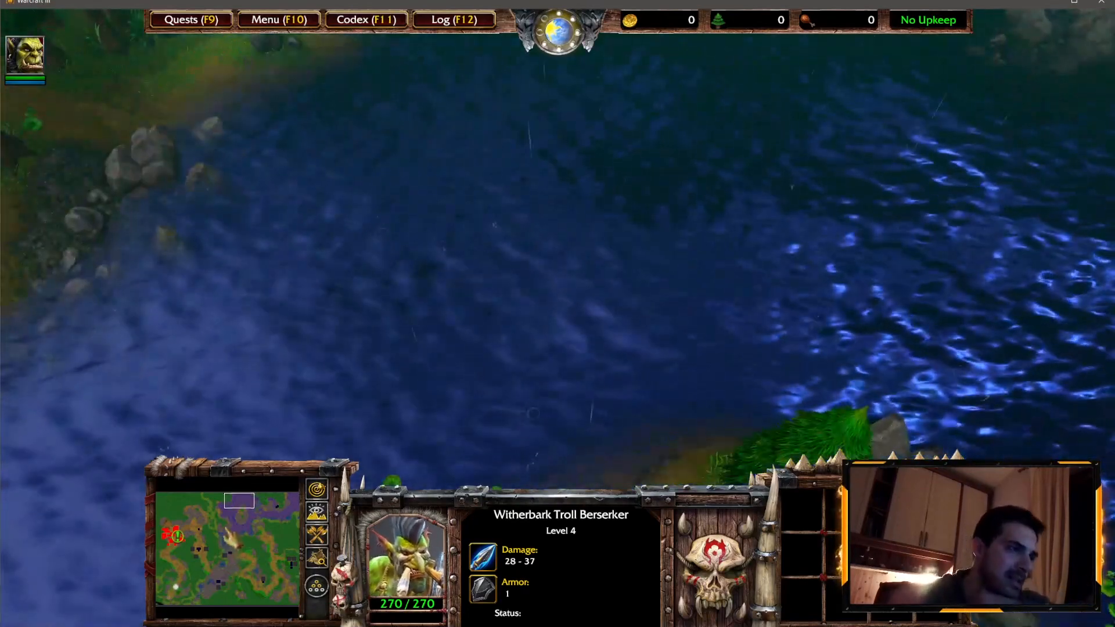
left_click_drag(226, 528, 229, 584)
left_click(287, 299)
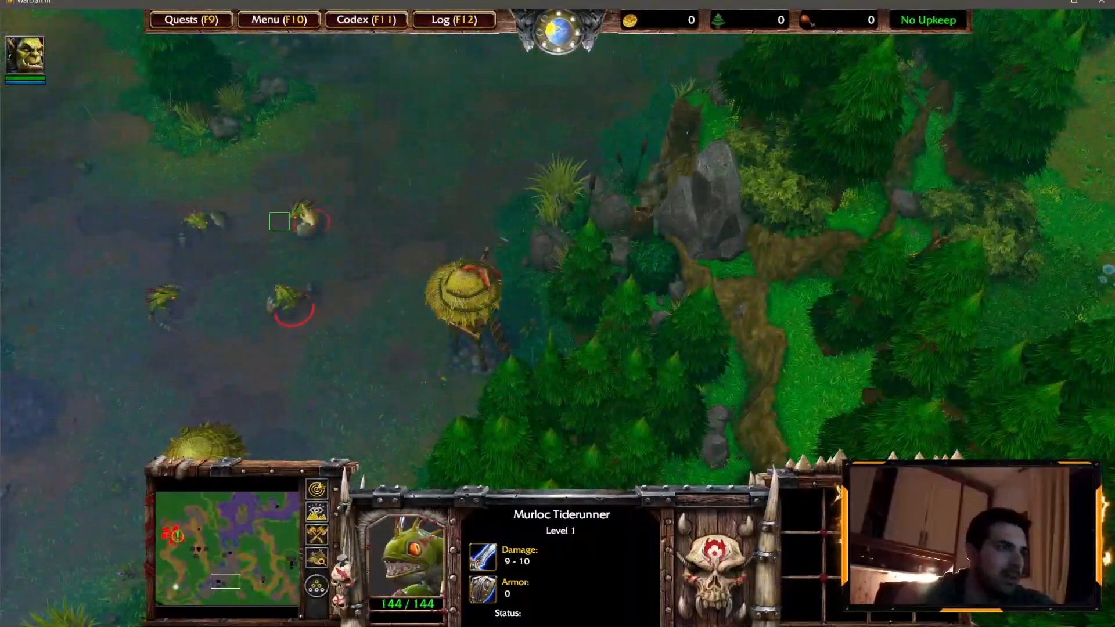
left_click(474, 290)
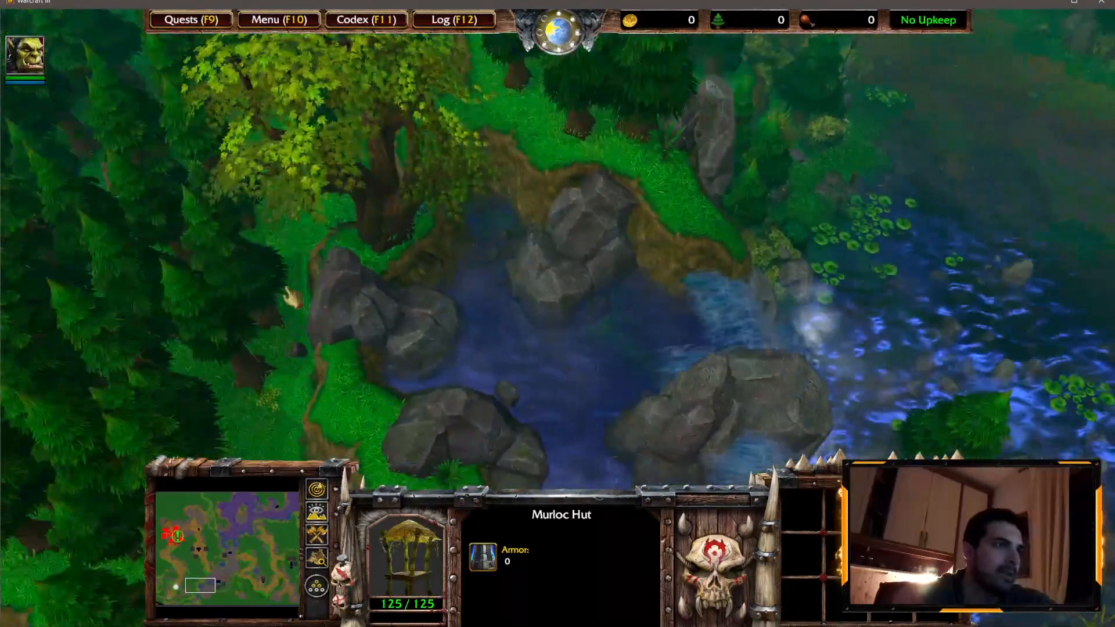
Go back to the orc camp and inspect its Barracks and a nearby Grunt
left_click(176, 535)
left_click(362, 166)
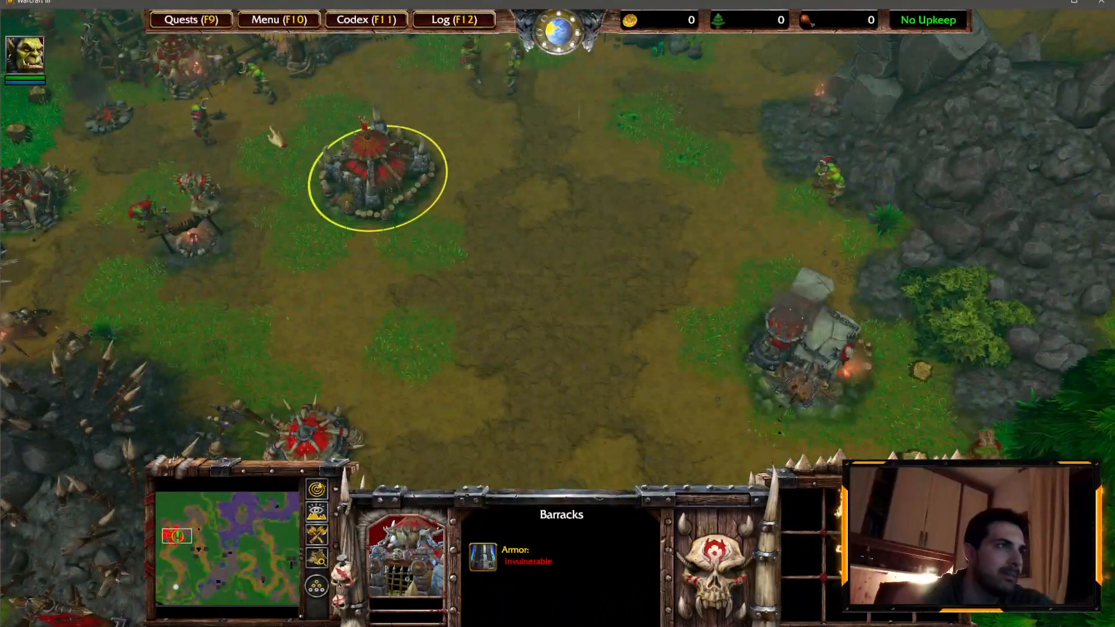
left_click(223, 114)
End the test mission and exit Warcraft III completely, confirming the exit
left_click(249, 27)
left_click(519, 328)
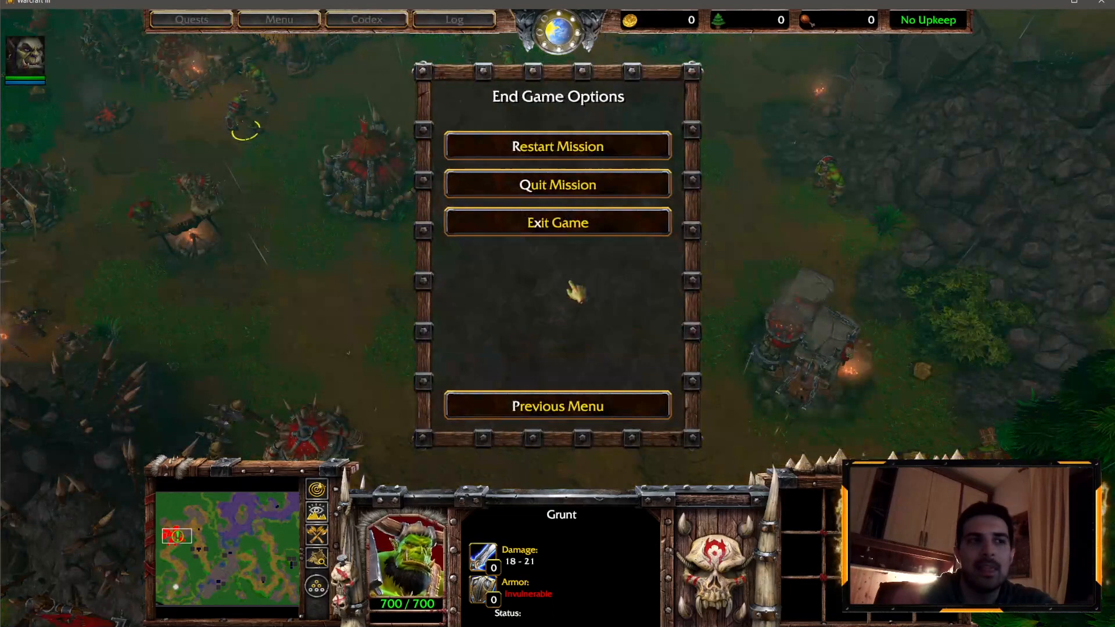
left_click(577, 226)
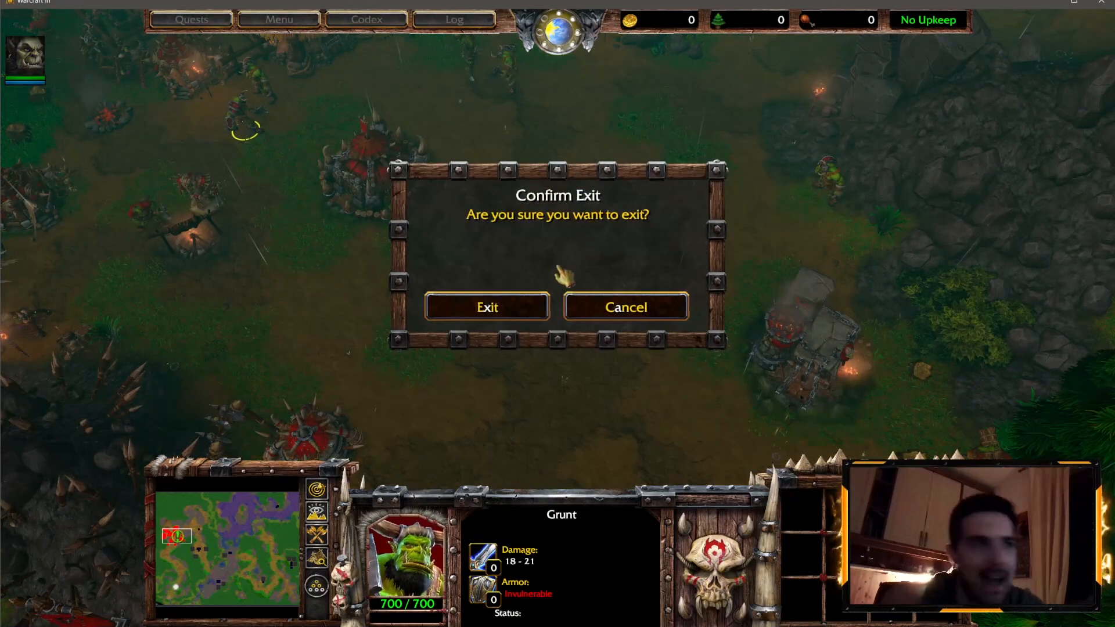
left_click(513, 308)
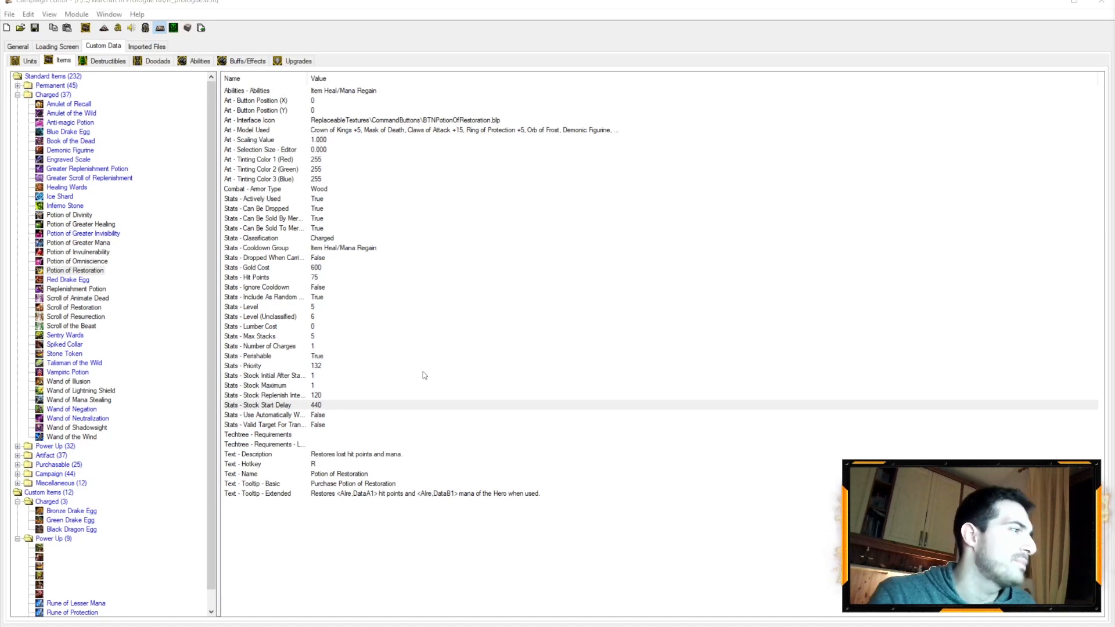
Review the item data of Red Drake Egg, Potion of Greater Mana and Potion of Invulnerability in the Campaign Editor
left_click(86, 282)
left_click(86, 244)
left_click(82, 254)
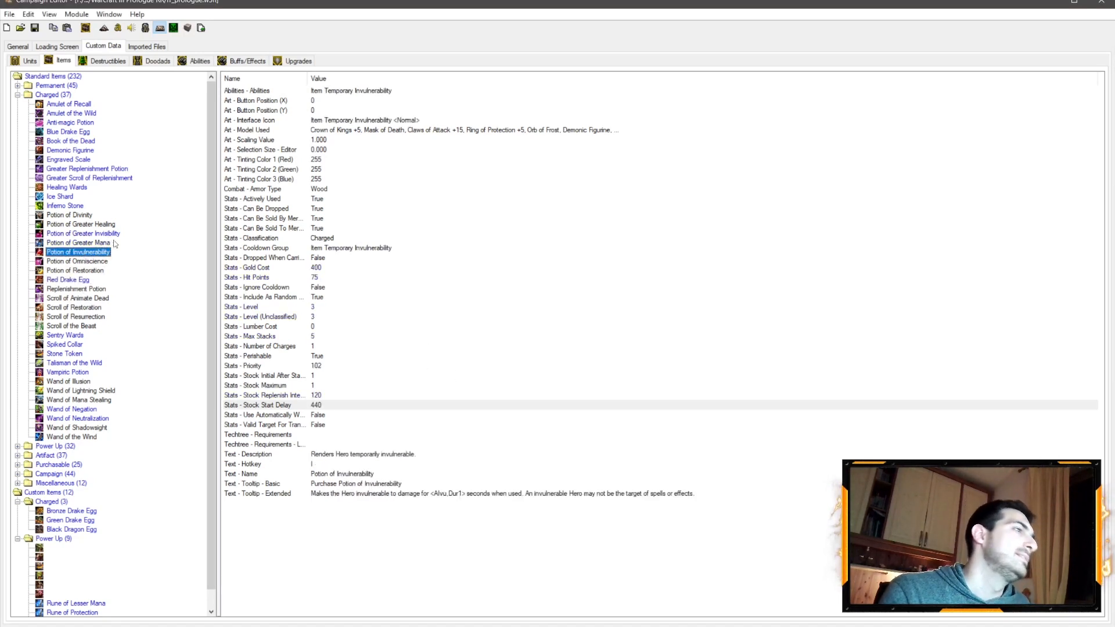
scroll(82, 279, "down", 1)
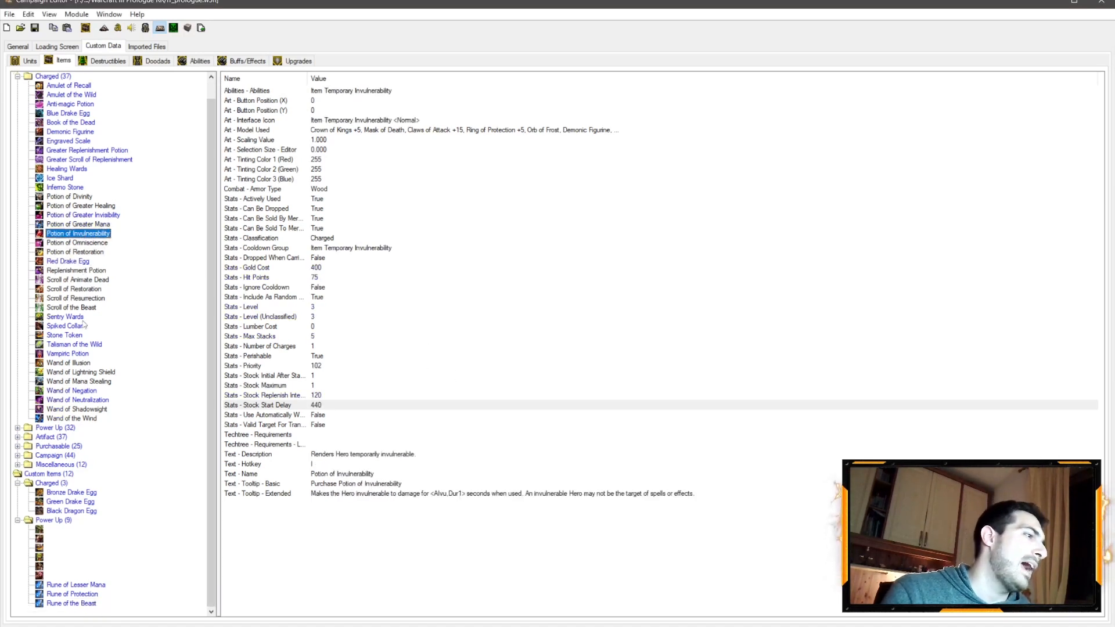
Browse the standard items in the Campaign, Purchasable, Artifact and Power Up categories, collapsing each one after viewing it
left_click(17, 455)
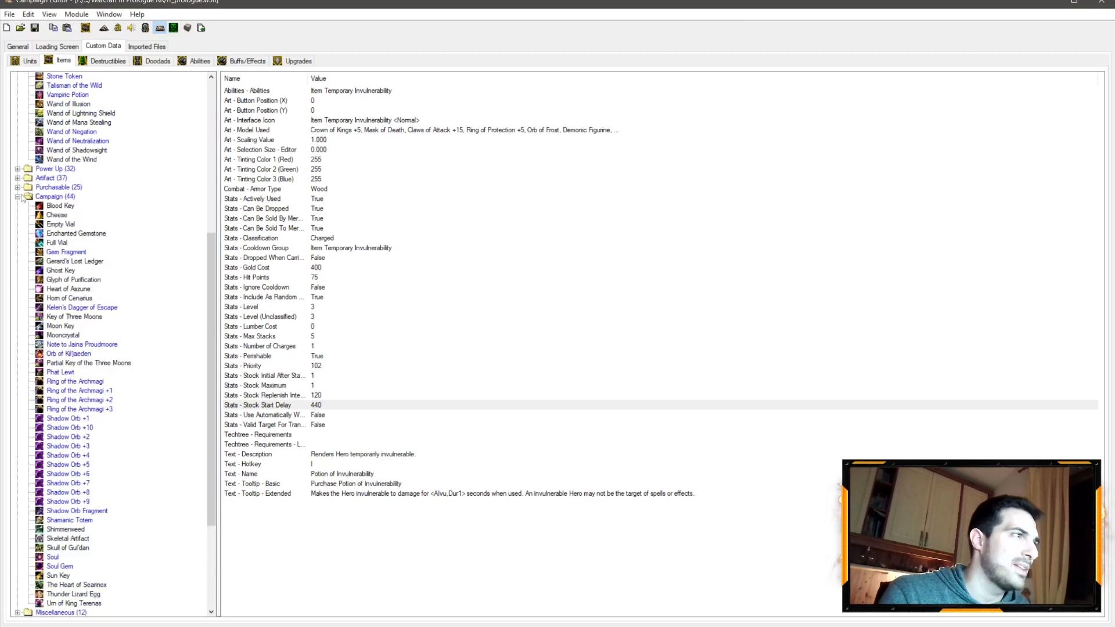
left_click(18, 197)
left_click(17, 455)
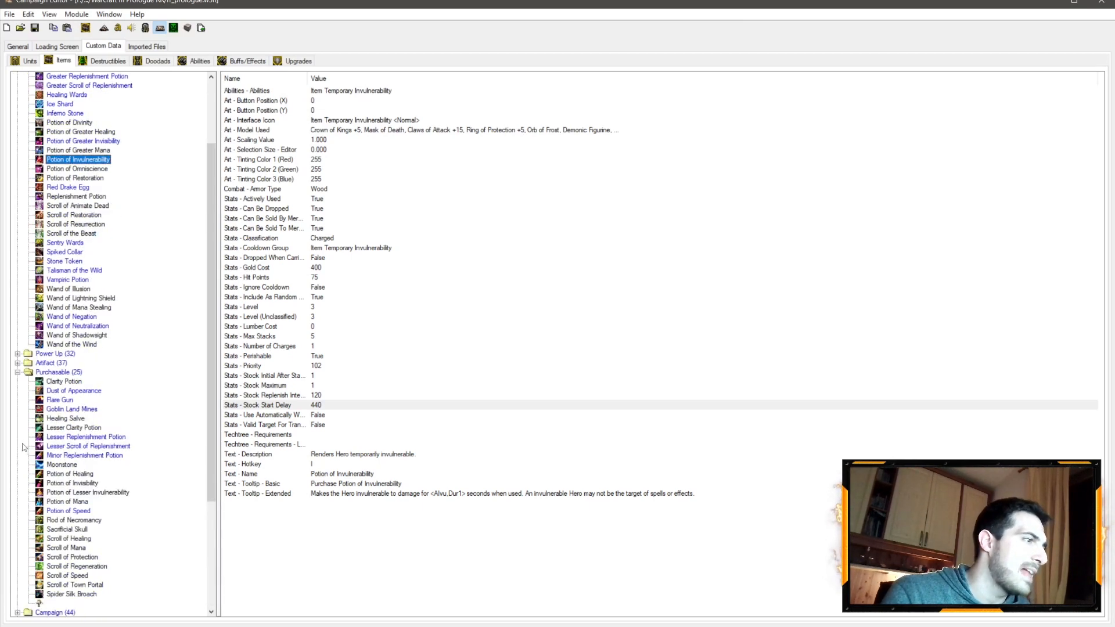
left_click(18, 373)
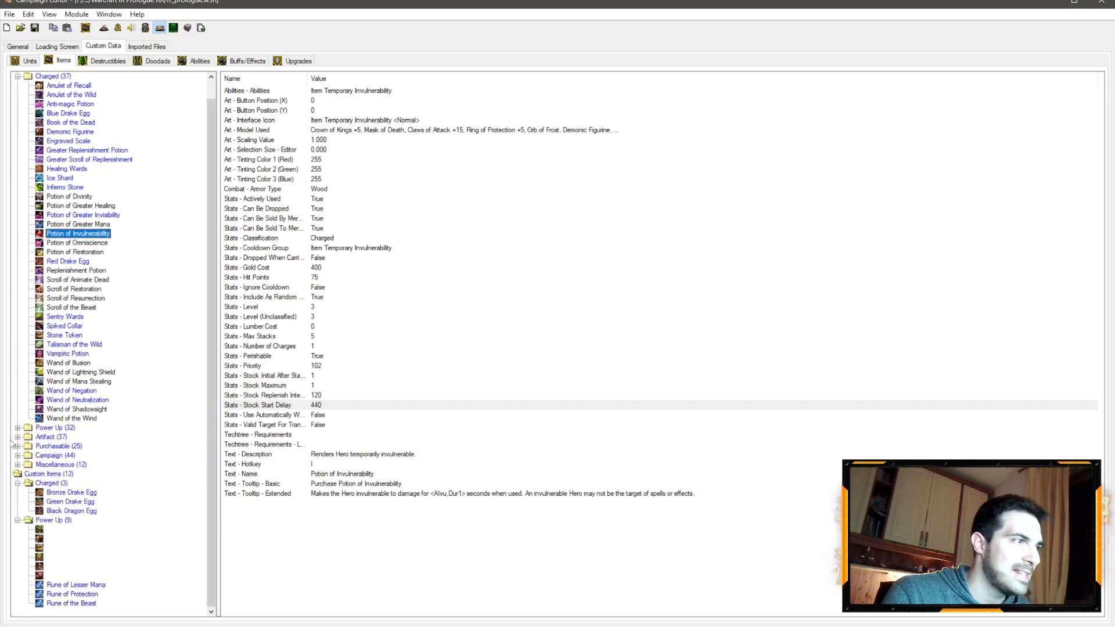
left_click(17, 437)
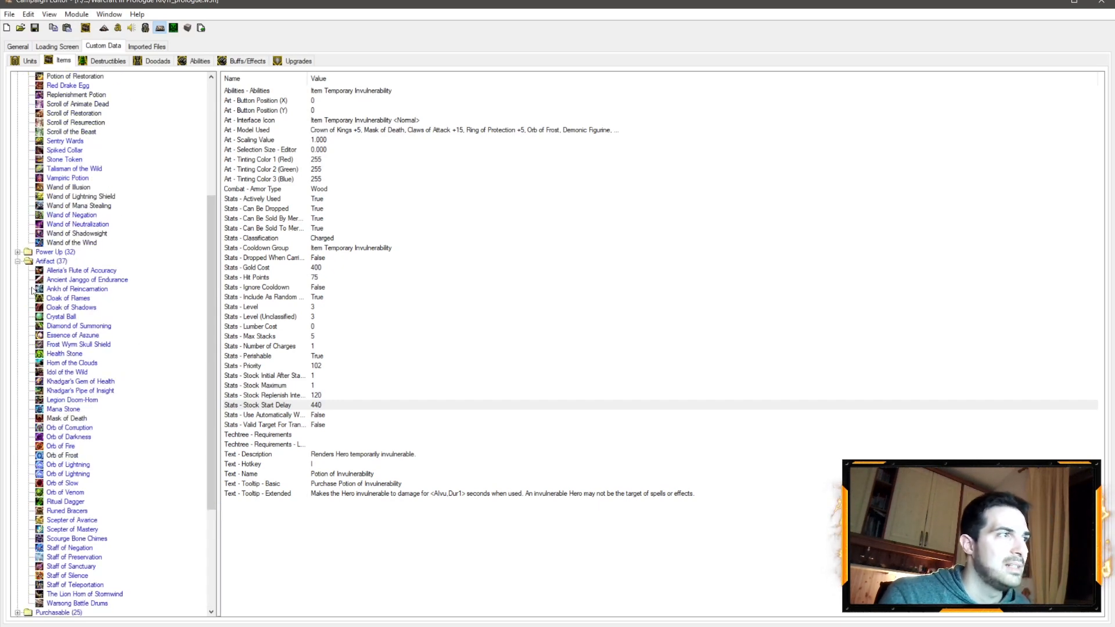
left_click(17, 261)
left_click(18, 429)
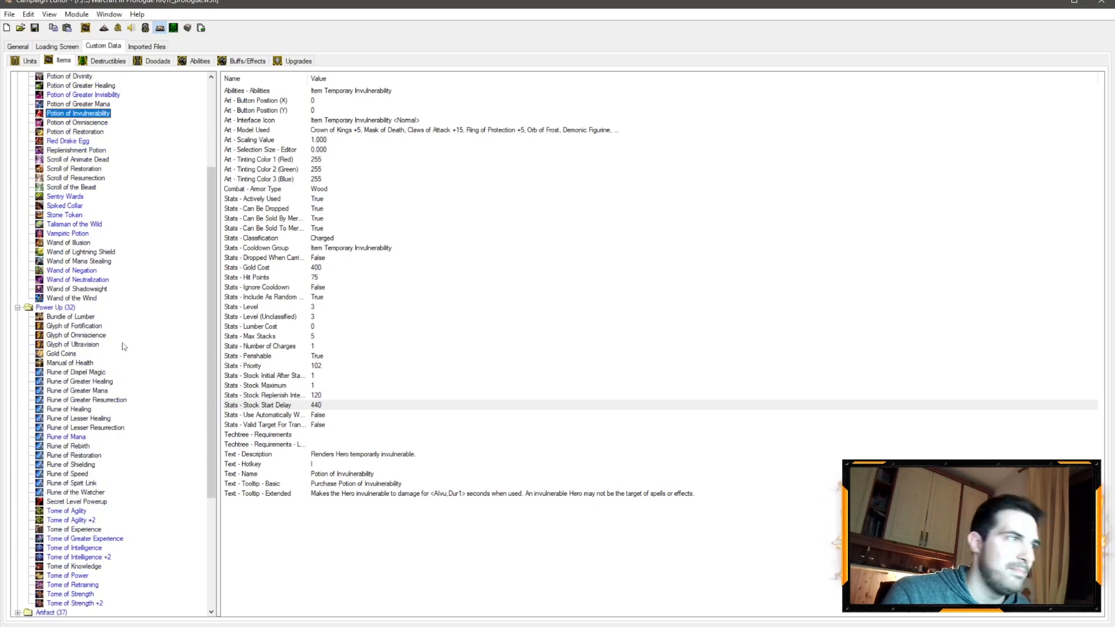
left_click(17, 308)
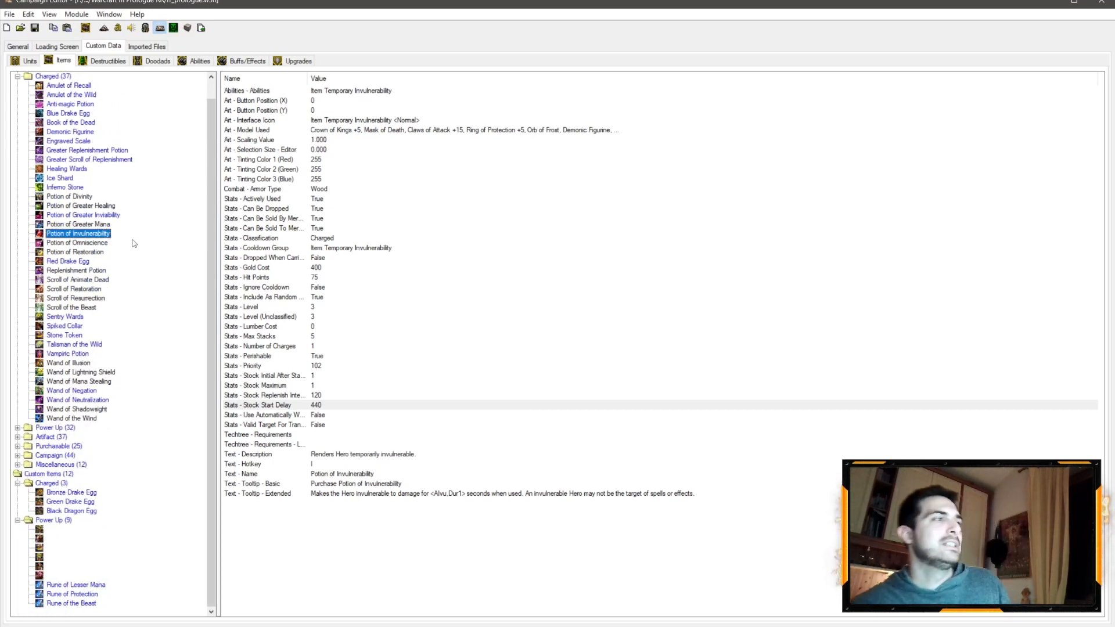
Compare the level and gold cost of Scroll of the Beast with those of Amulet of Recall
left_click(93, 308)
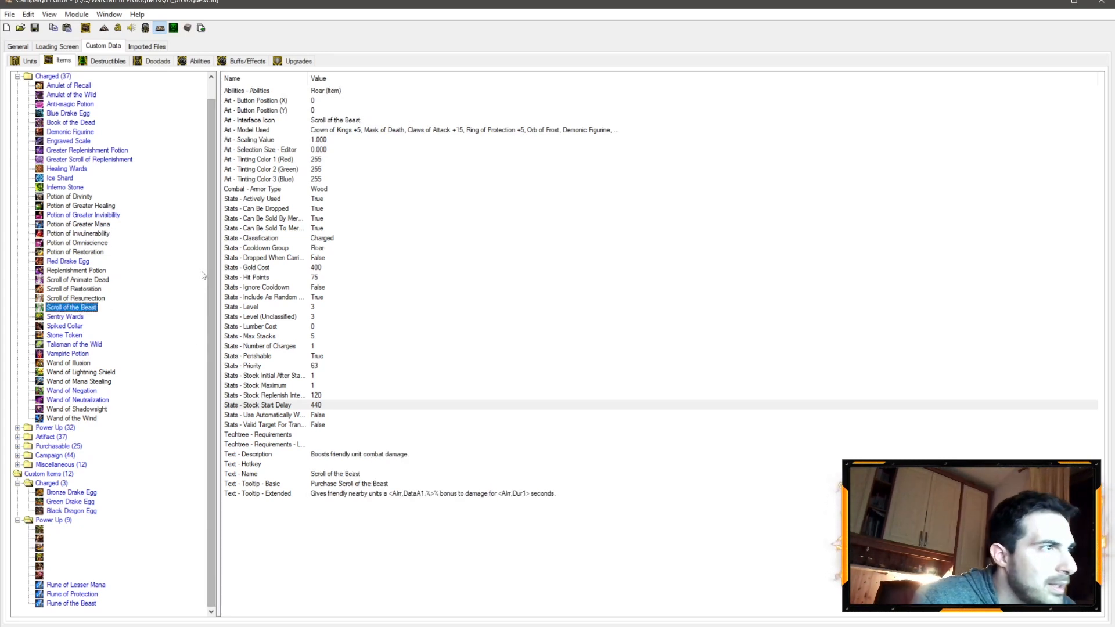
left_click(313, 318)
double_click(313, 319)
left_click(583, 325)
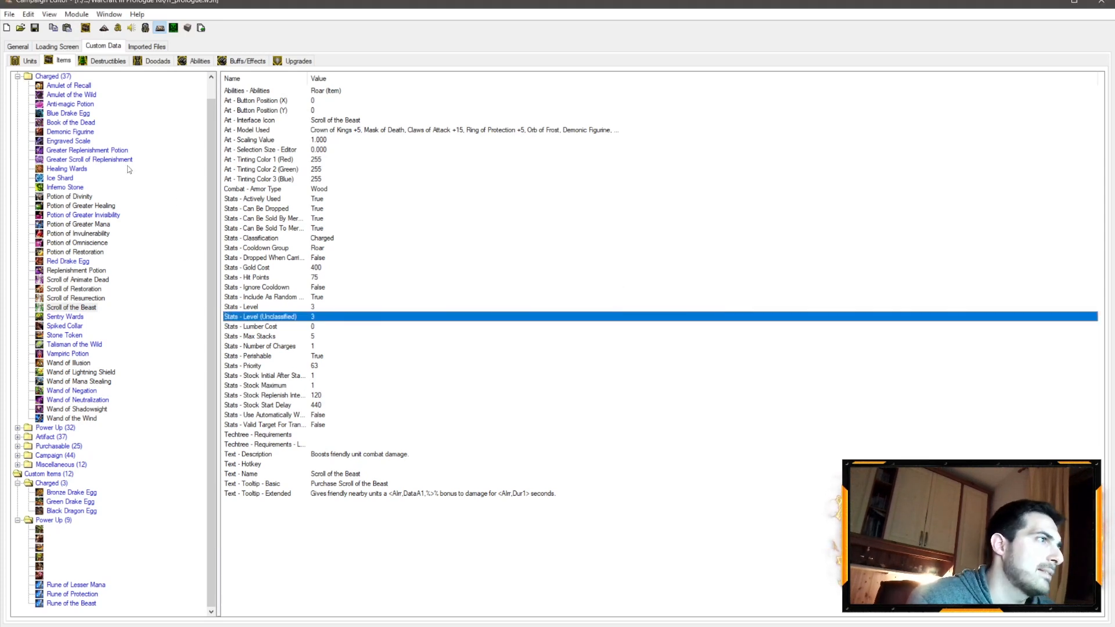
left_click(76, 86)
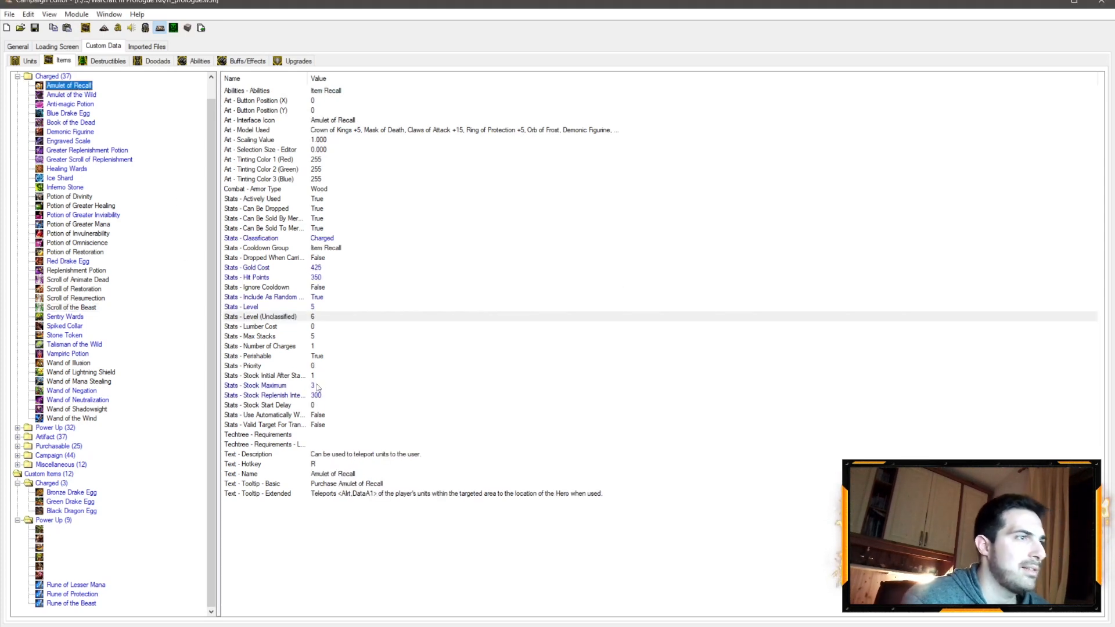
left_click(317, 269)
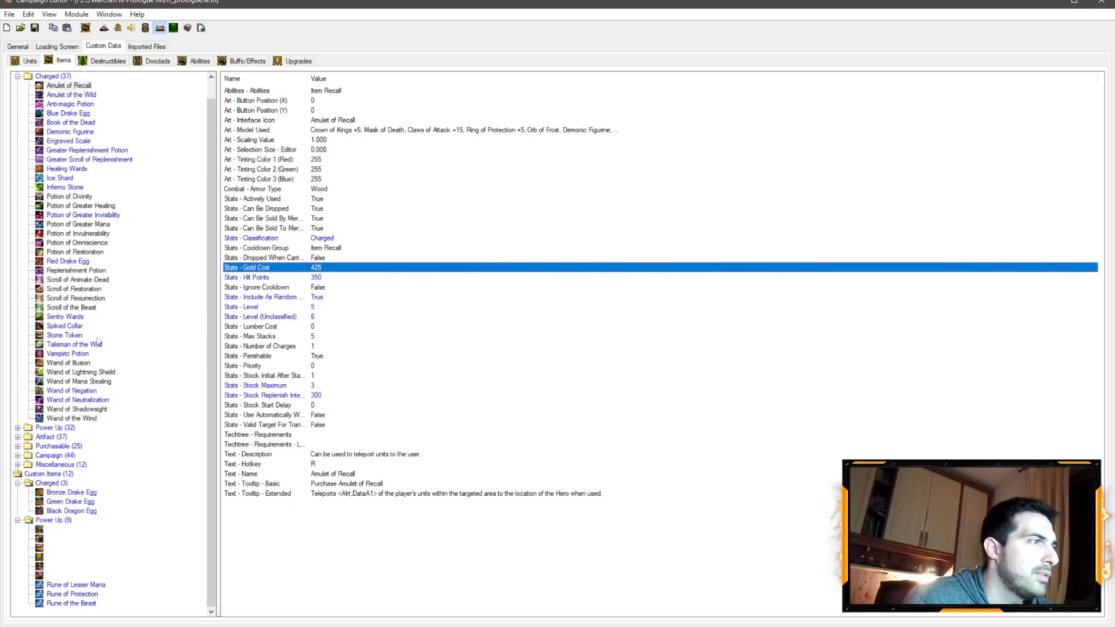
left_click(75, 308)
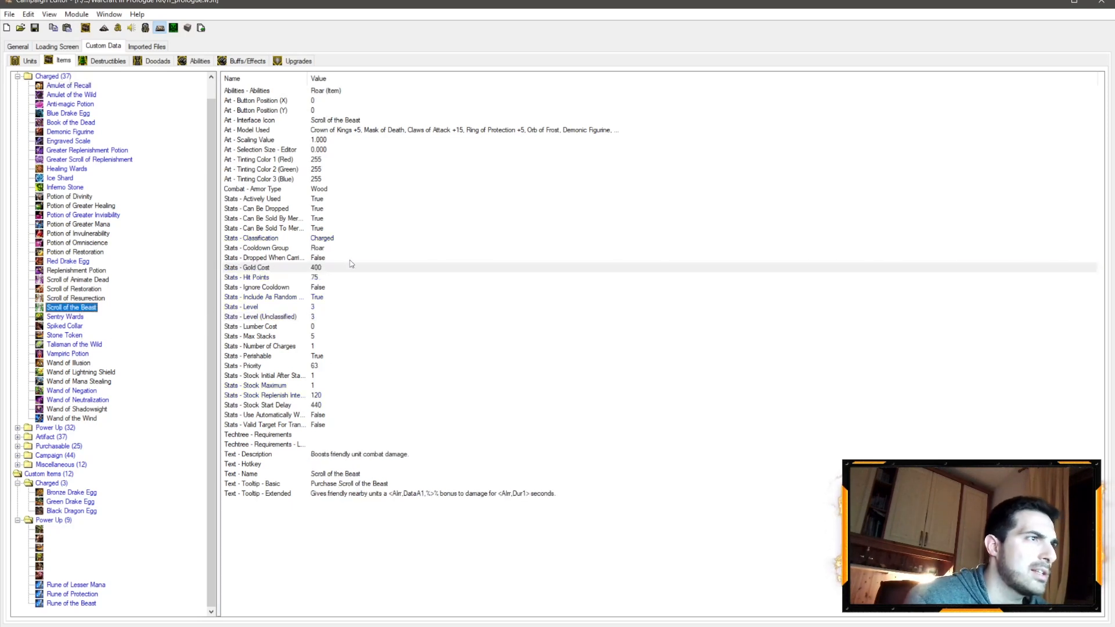
Set the gold cost of Scroll of the Beast to 225
double_click(315, 269)
type("2")
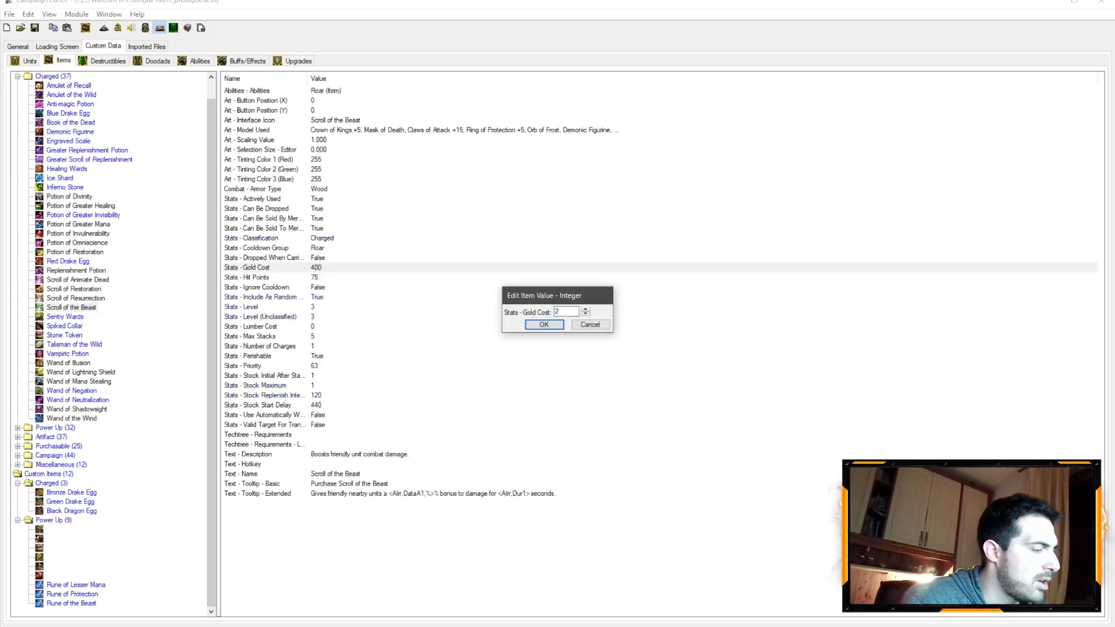
type("25")
key("Return")
key("Down")
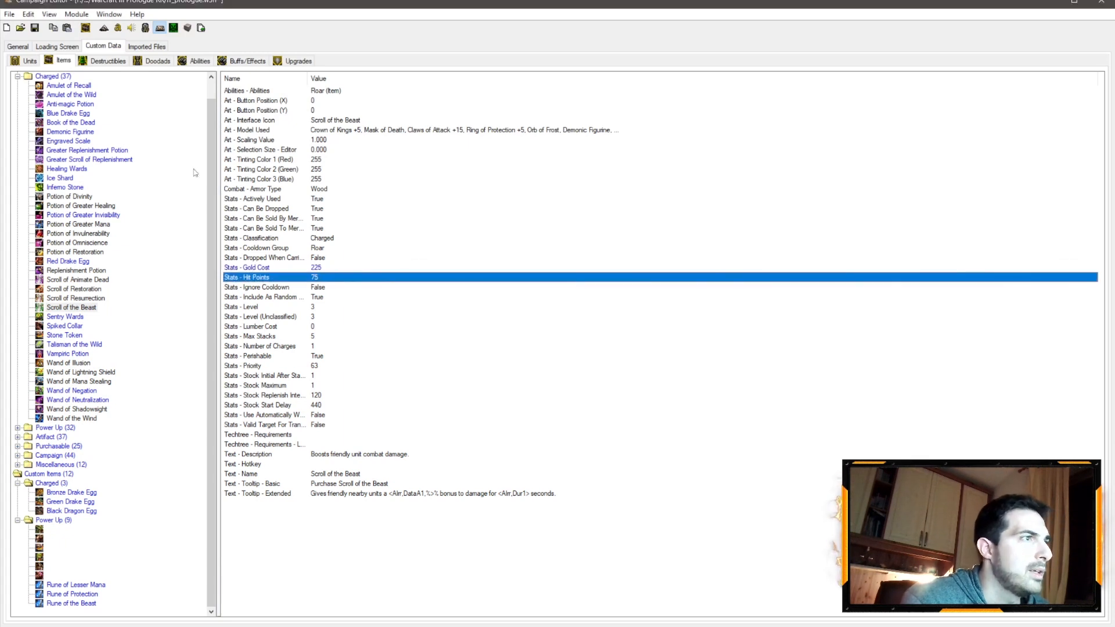
Check the hit points of Amulet of Recall for reference and set those of Scroll of the Beast to 250
left_click(87, 87)
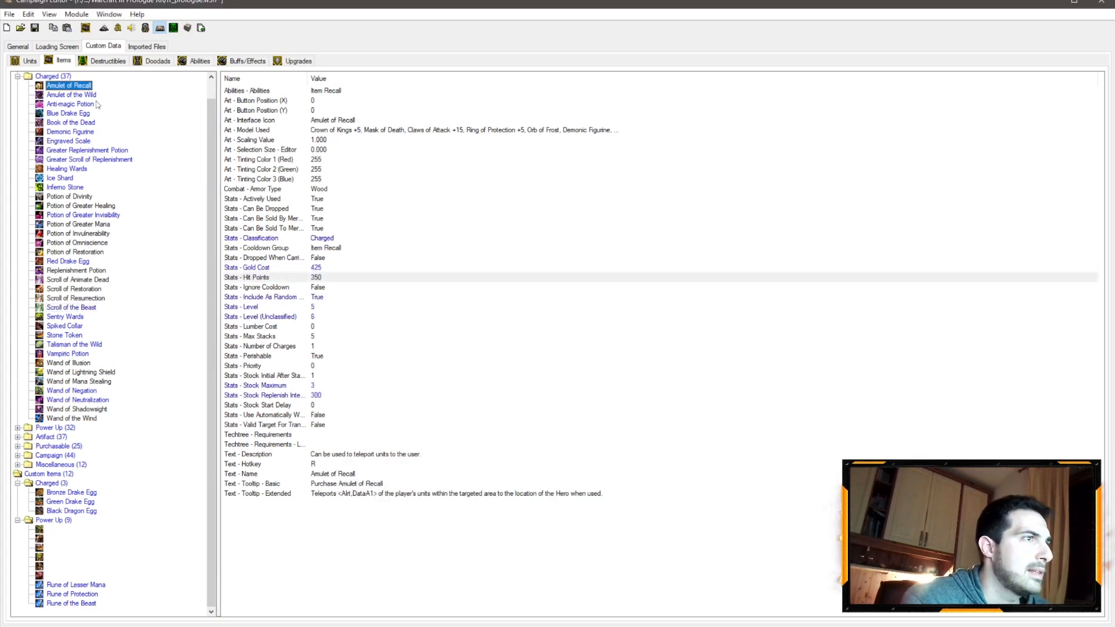
left_click(74, 307)
double_click(316, 279)
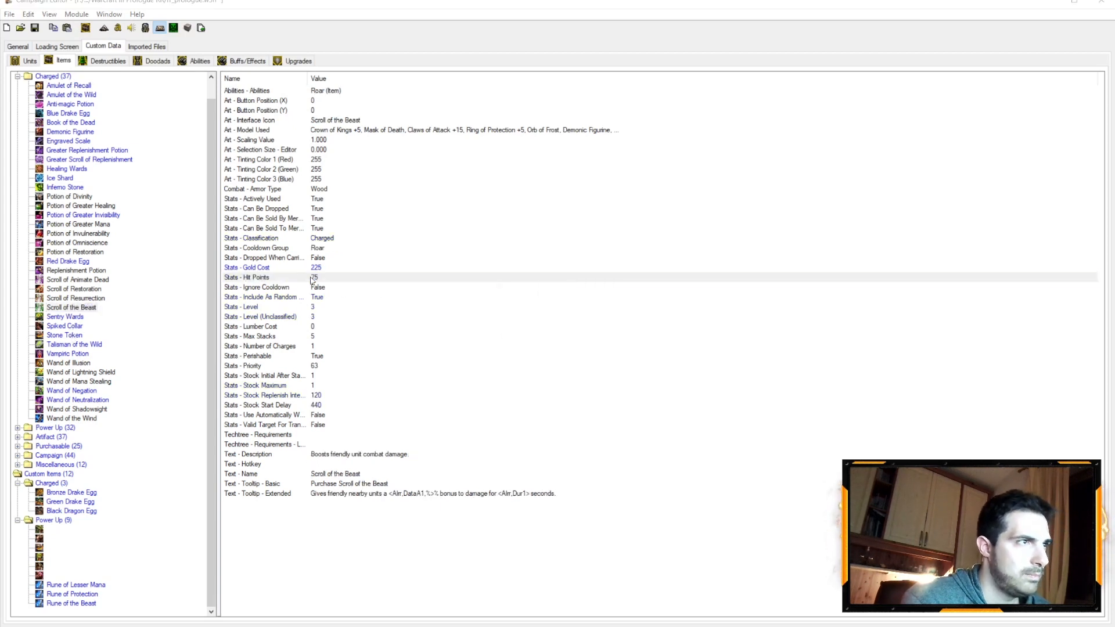
type("2")
key("BackSpace")
key("BackSpace")
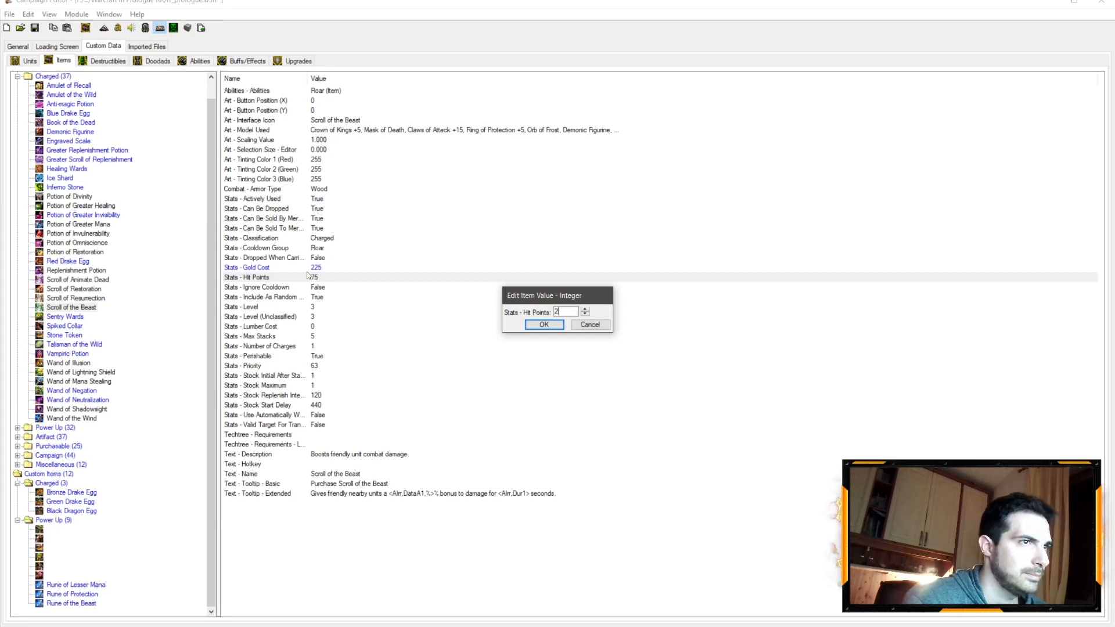
type("00")
key("Return")
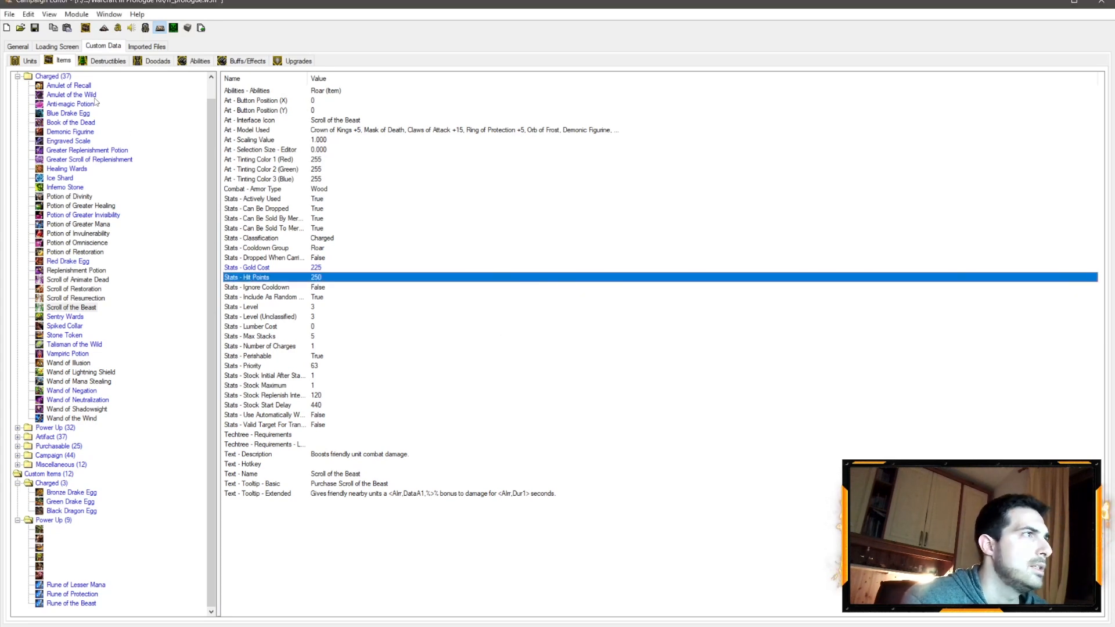
Check the stock replenish interval of Amulet of Recall and set that of Scroll of the Beast to 180
left_click(81, 88)
left_click(319, 396)
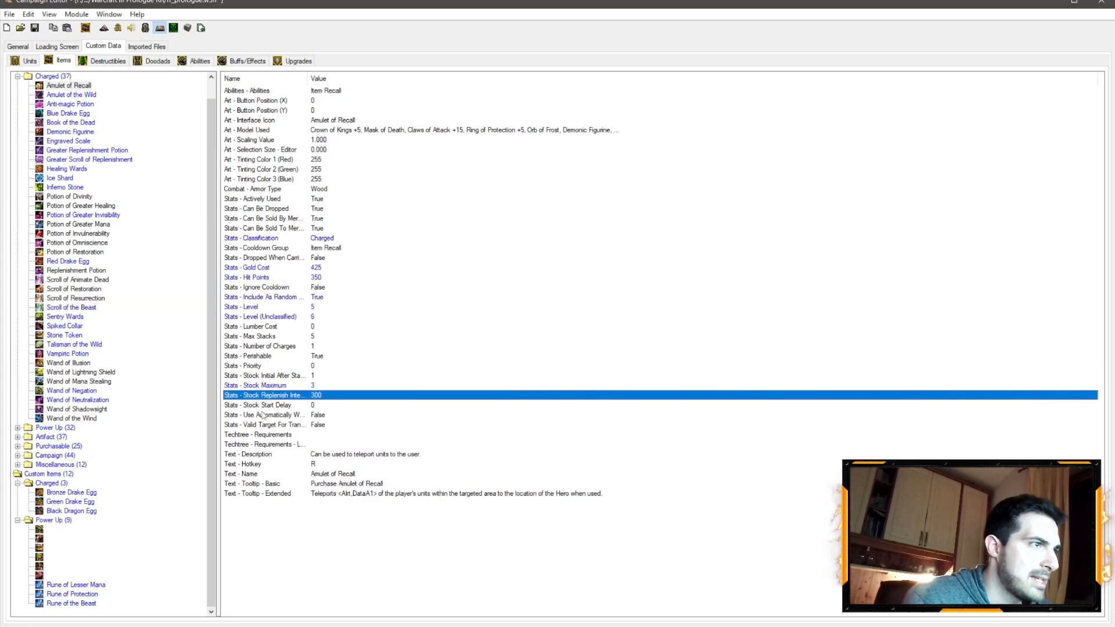
left_click(73, 308)
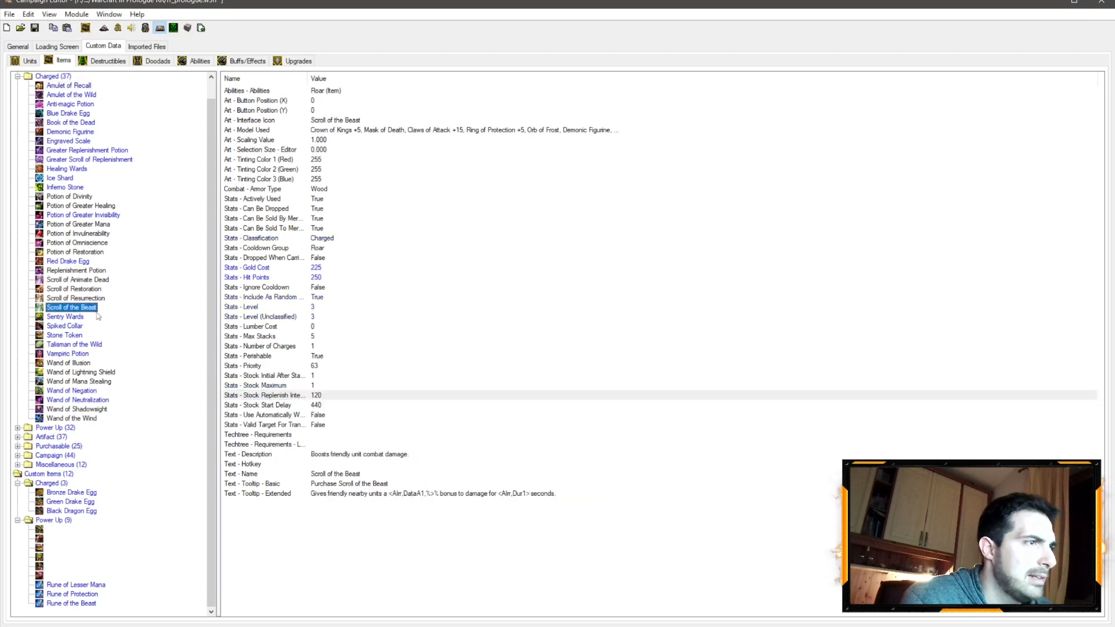
double_click(319, 398)
type("2")
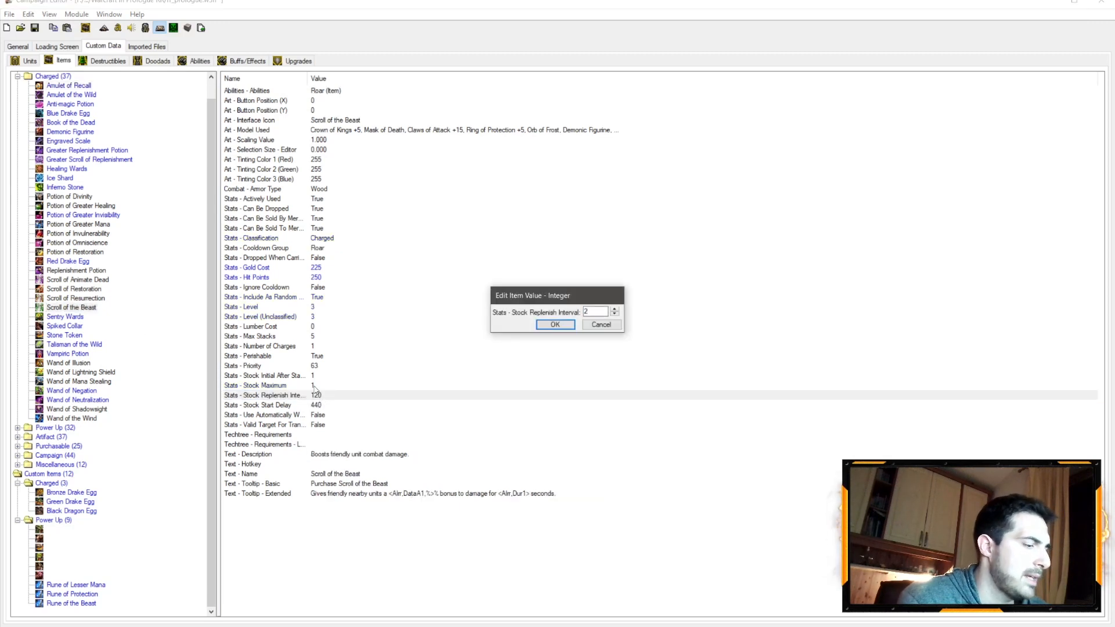
type("180")
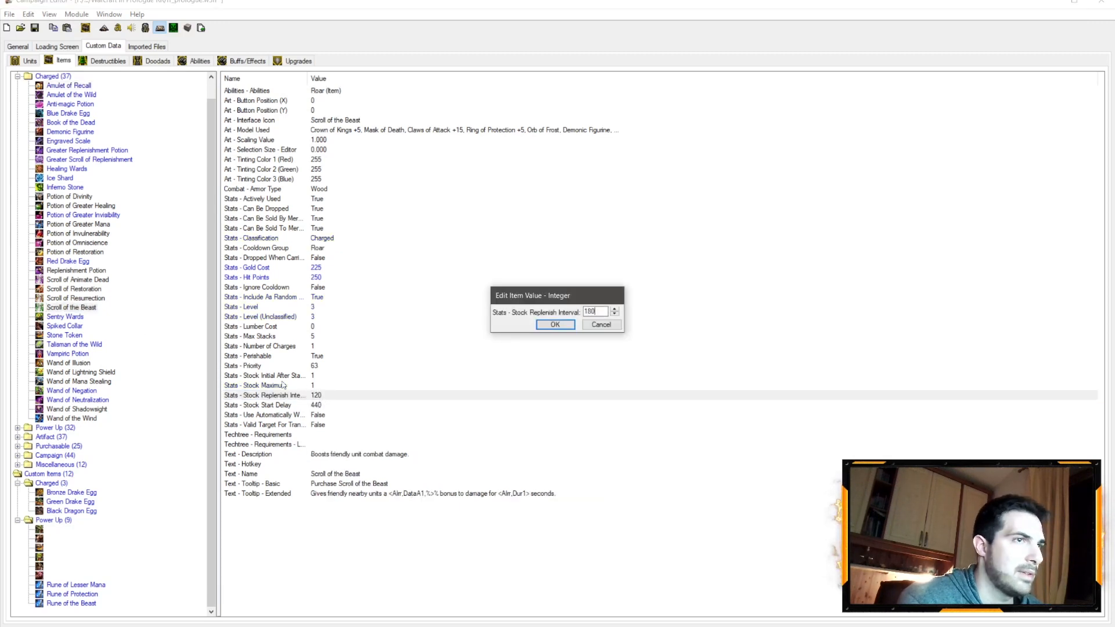
key("Return")
key("Down")
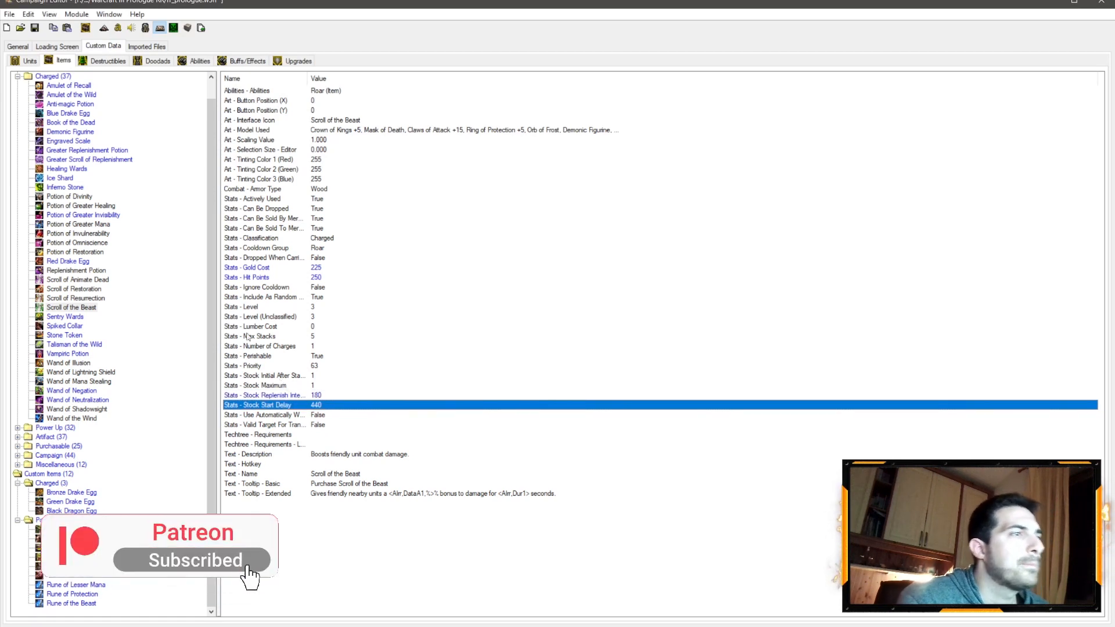
Set the stock maximum of Scroll of the Beast to 3 and its max stacks to 6
double_click(312, 386)
key("Return")
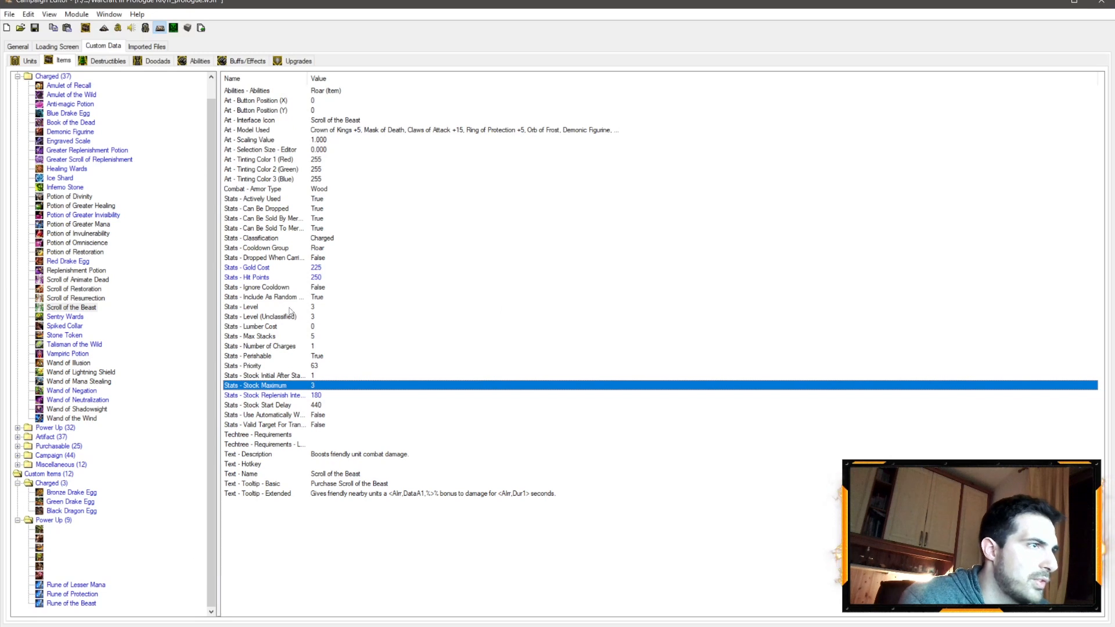
double_click(311, 337)
type("6")
key("Return")
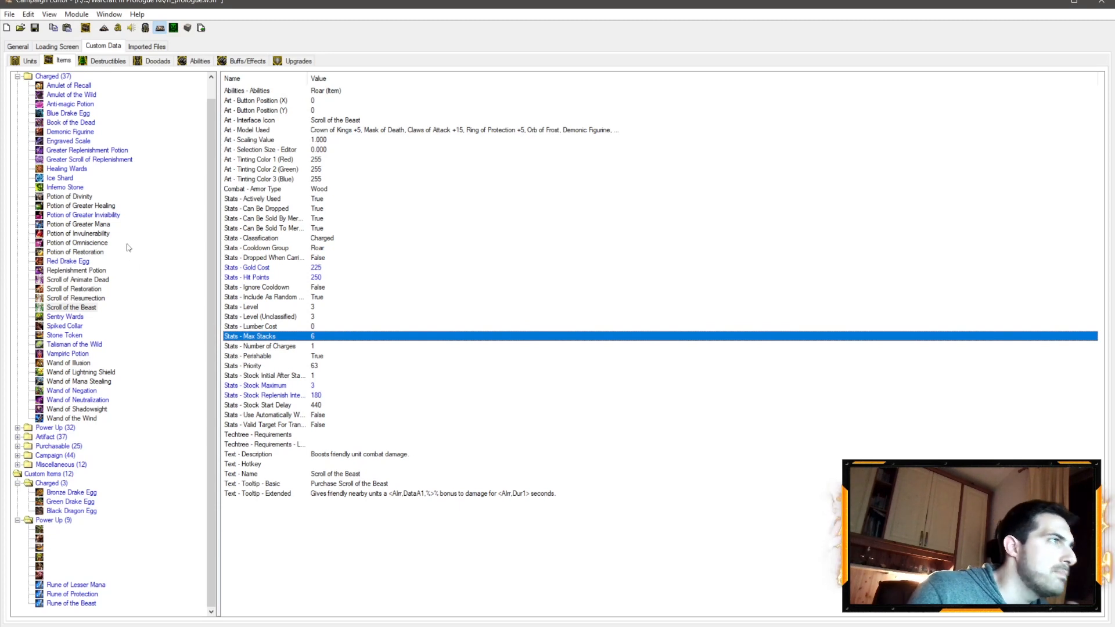
Set the level of Scroll of Resurrection to 7 and its max stacks to 1
left_click(85, 299)
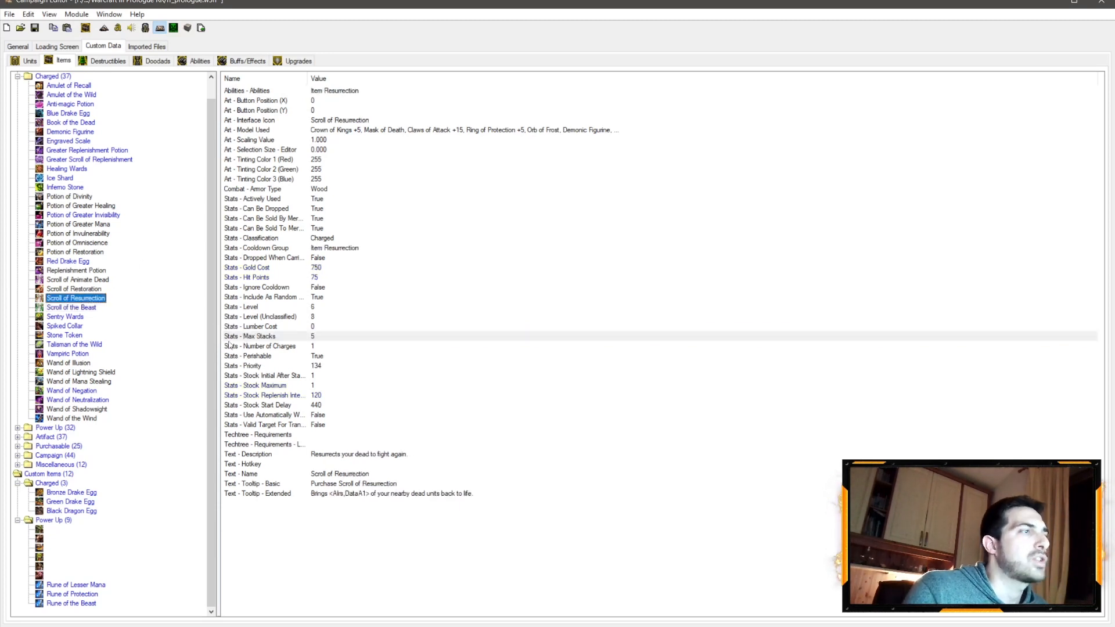
double_click(314, 307)
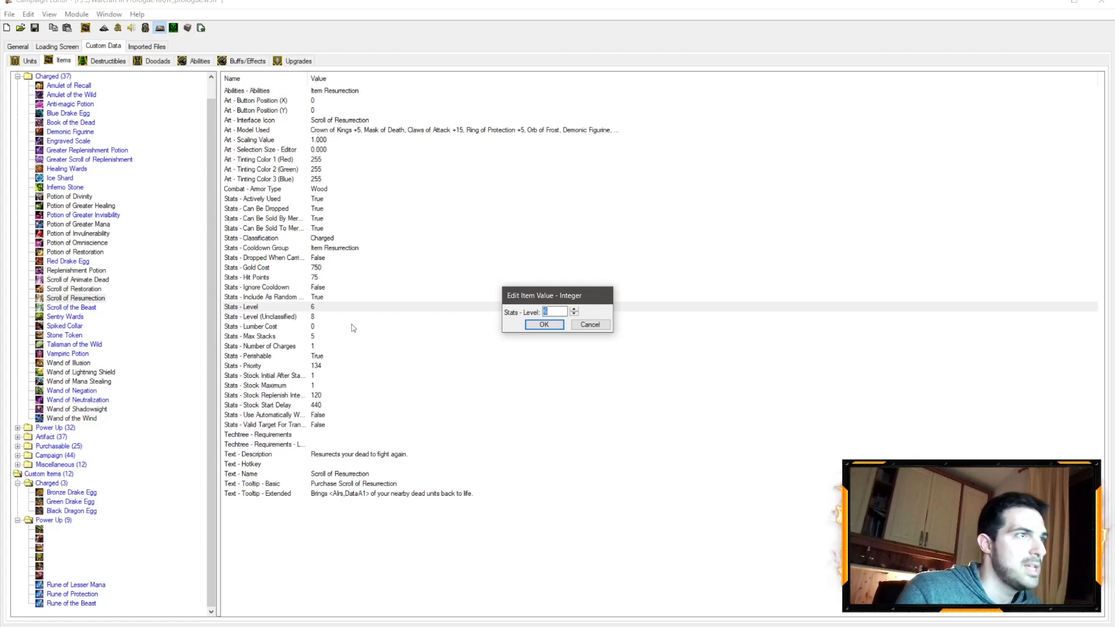
type("7")
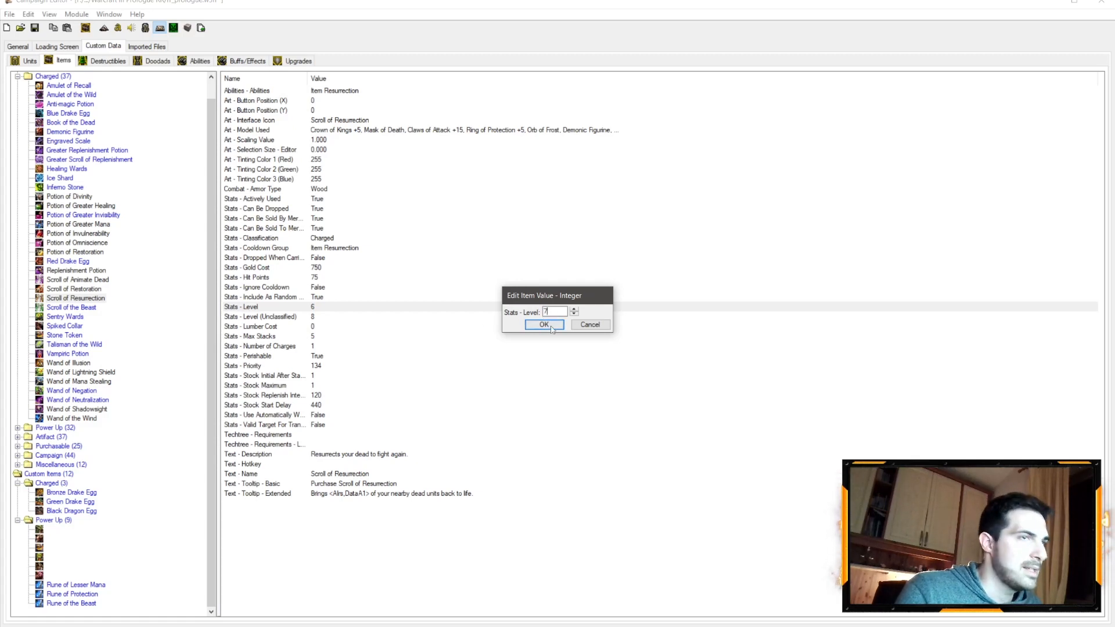
left_click(549, 326)
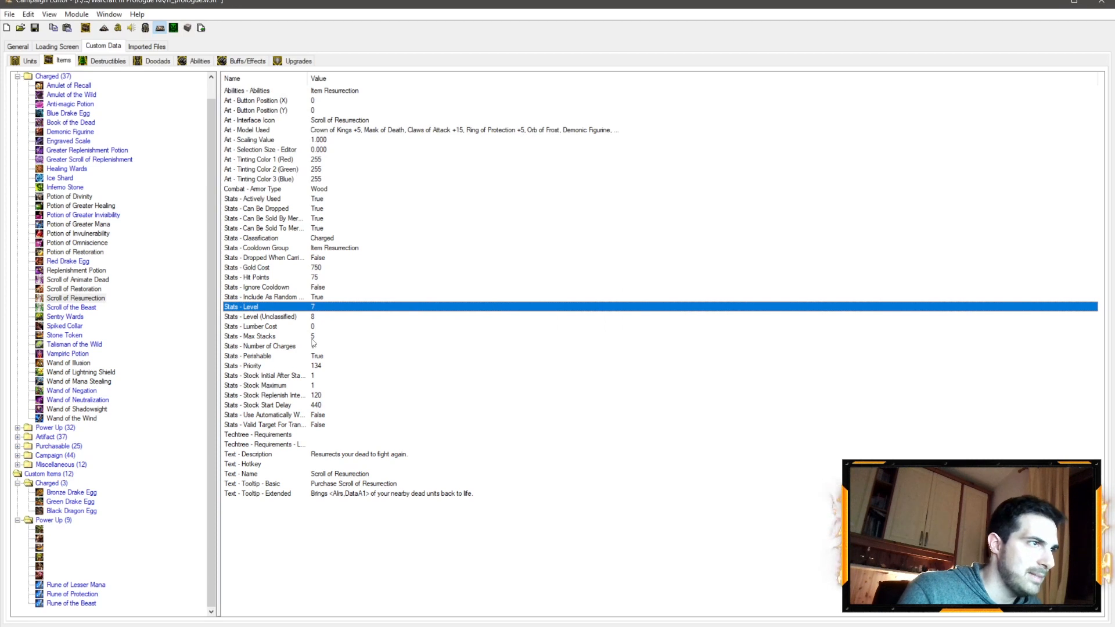
double_click(313, 338)
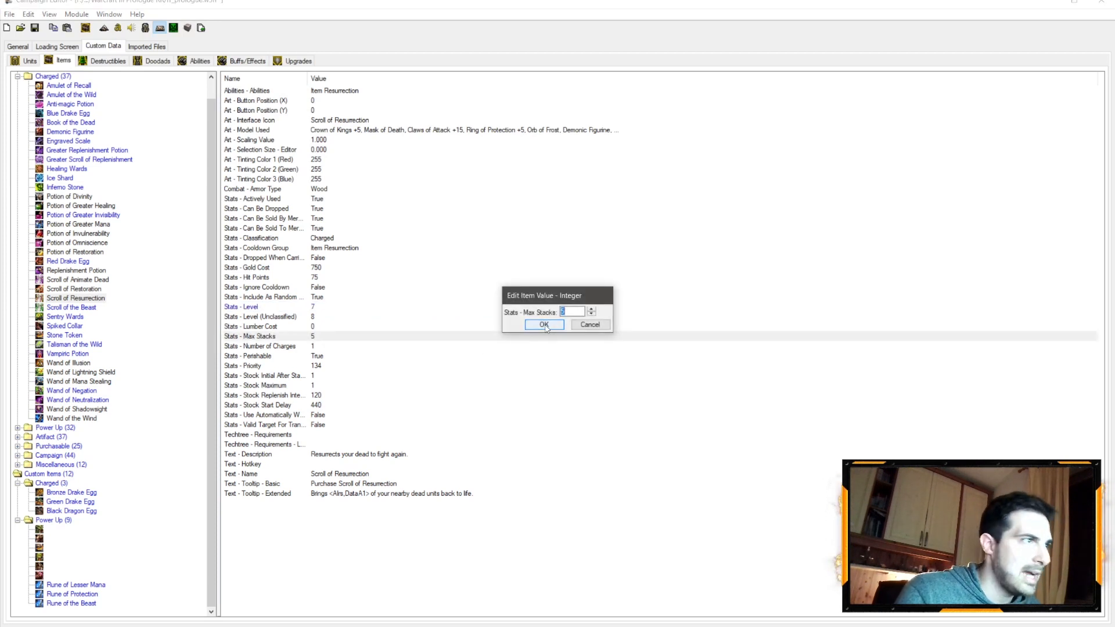
type("1")
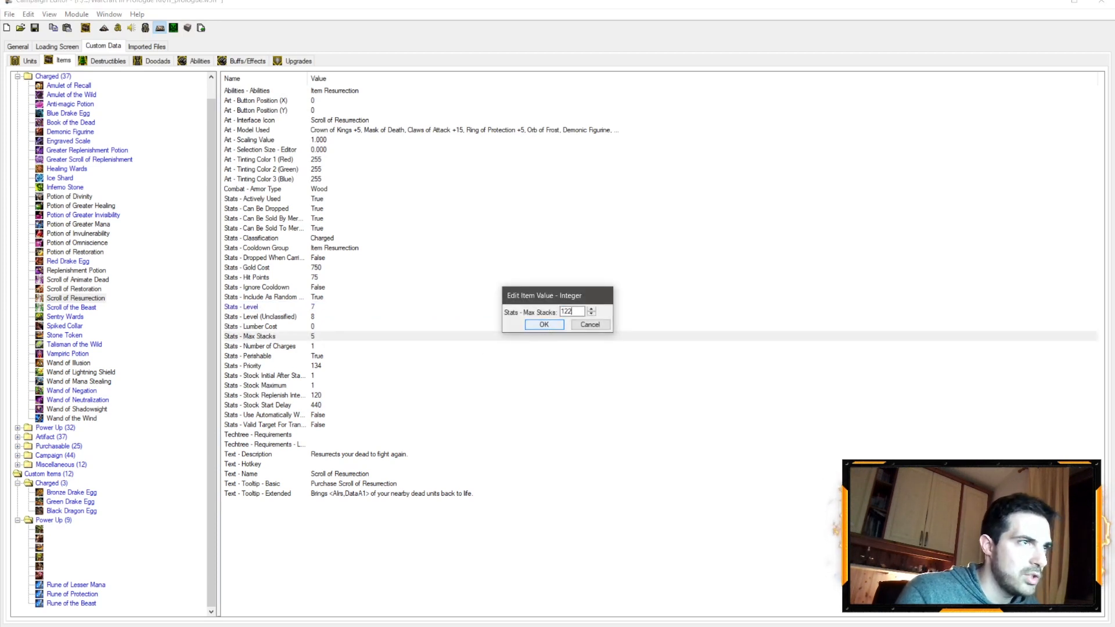
left_click(544, 326)
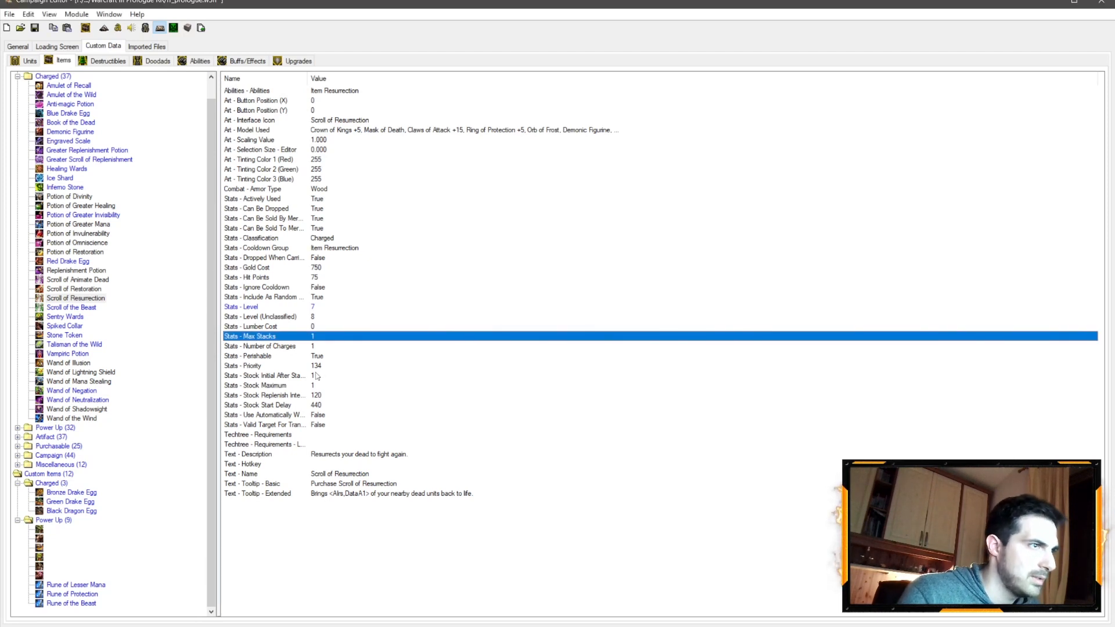
left_click(311, 406)
left_click(309, 398)
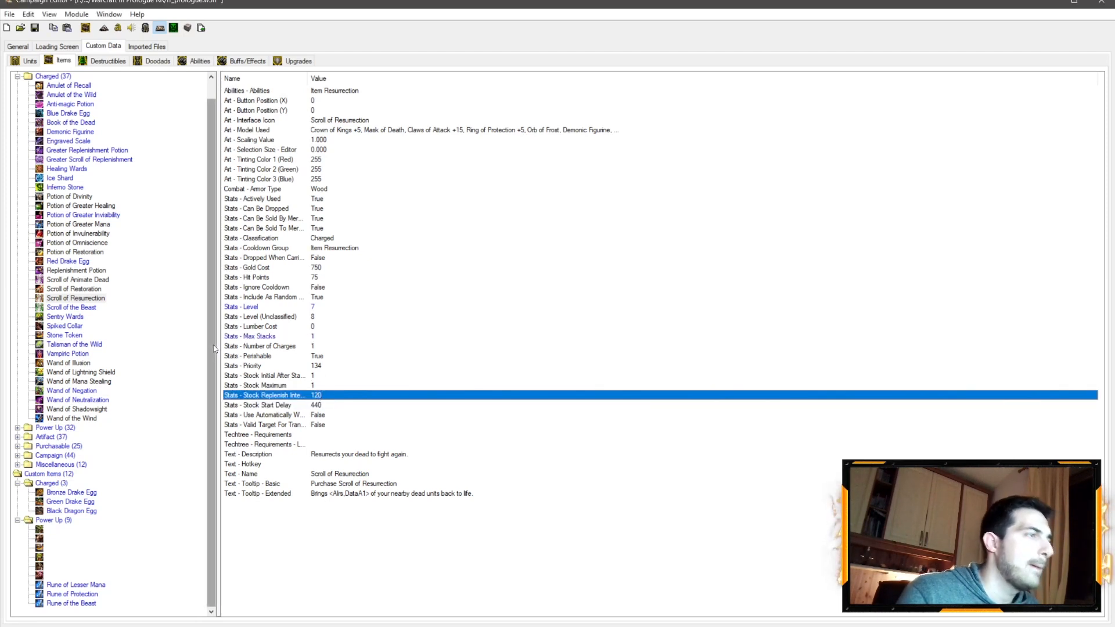
double_click(315, 398)
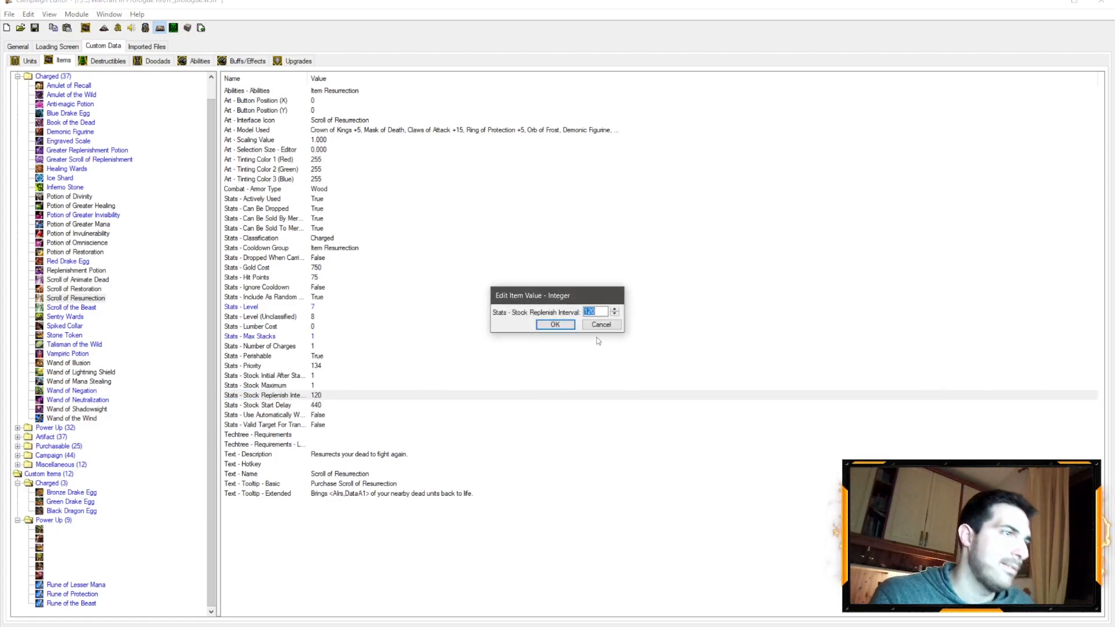
left_click(594, 324)
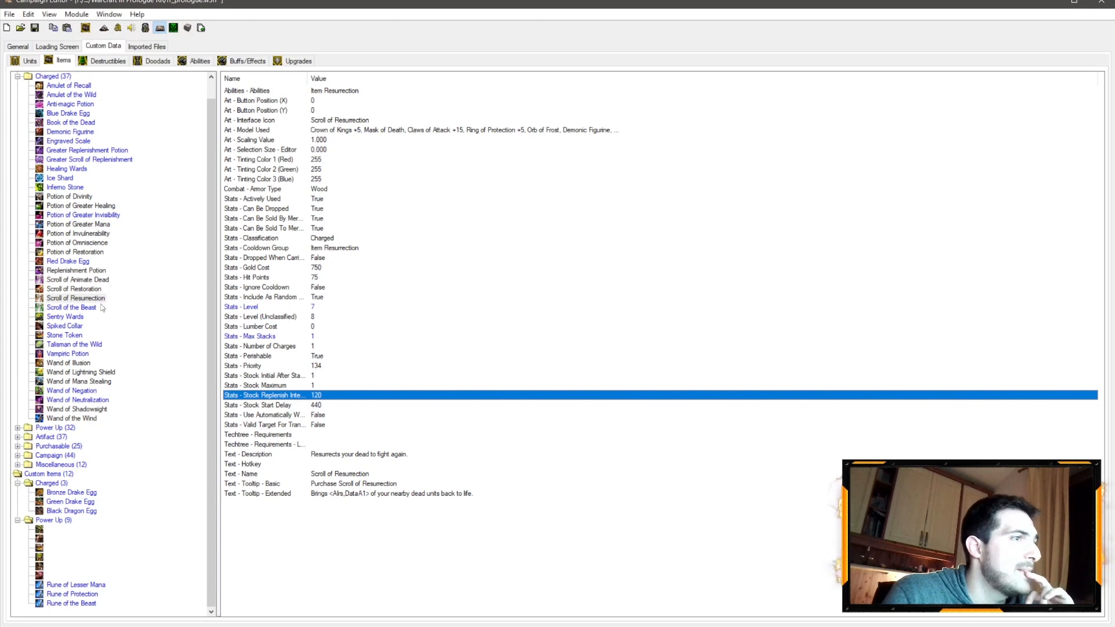
Set the stock replenish interval of Scroll of Resurrection to 600
double_click(317, 395)
type("6")
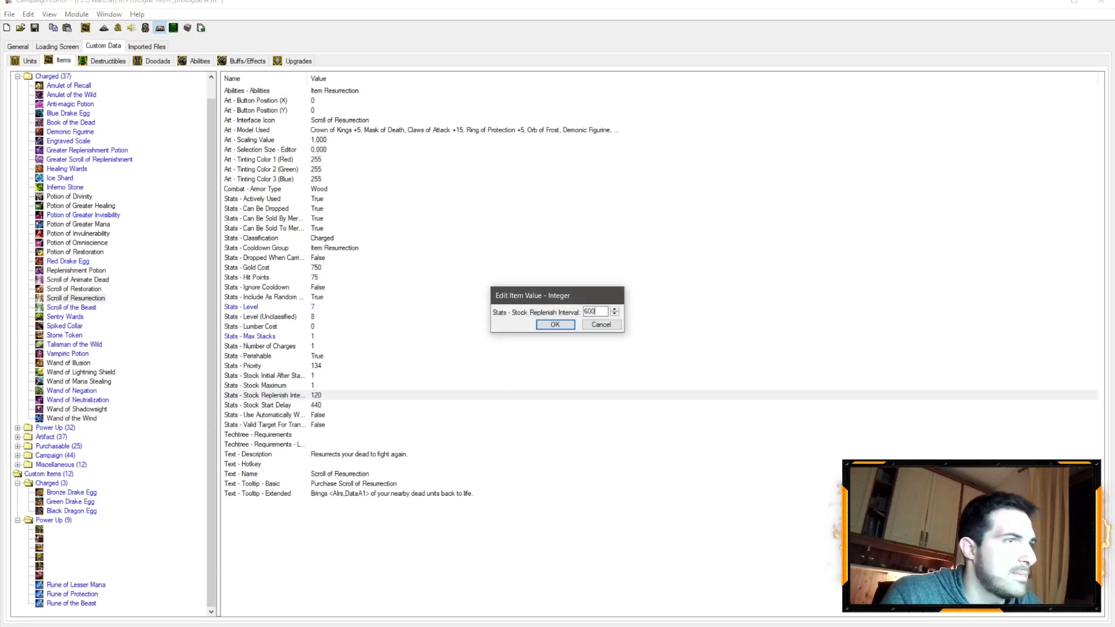
type("00")
key("Return")
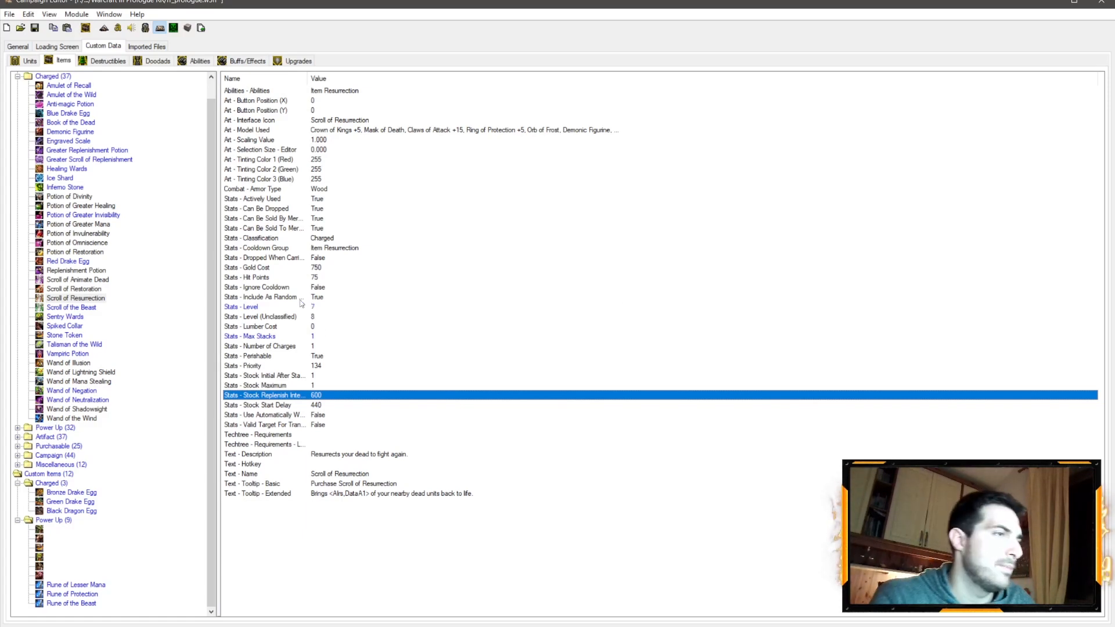
Set the stock replenish interval of Scroll of Resurrection to 350
double_click(313, 394)
type("3")
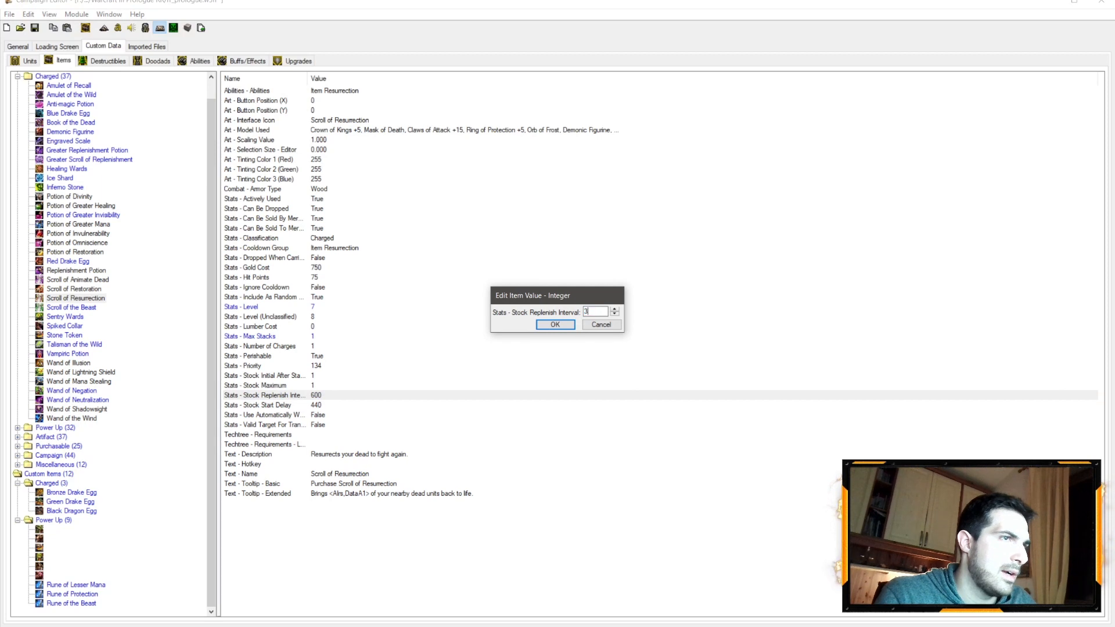
type("50")
key("Return")
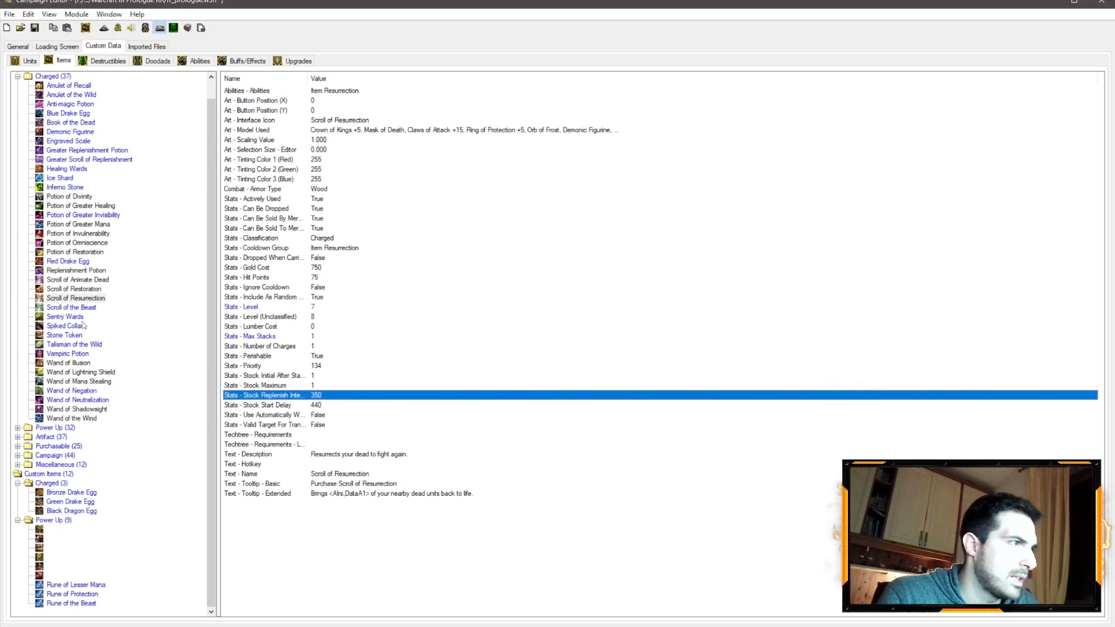
Set the Scroll of the Beast's stock replenish interval to 150
left_click(71, 307)
left_click(86, 298)
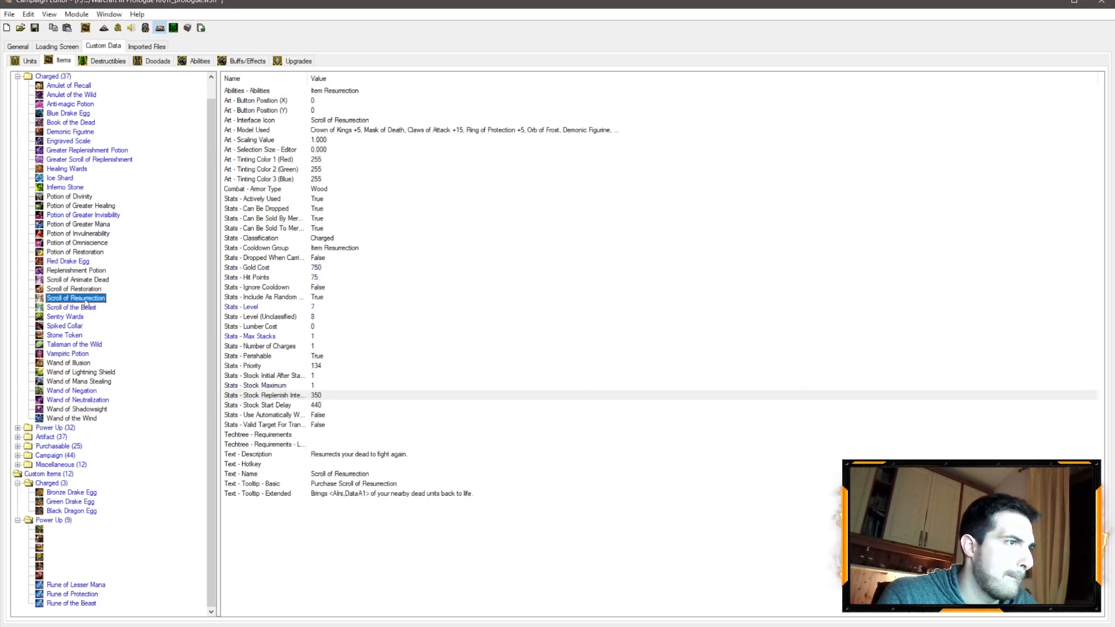
left_click(89, 308)
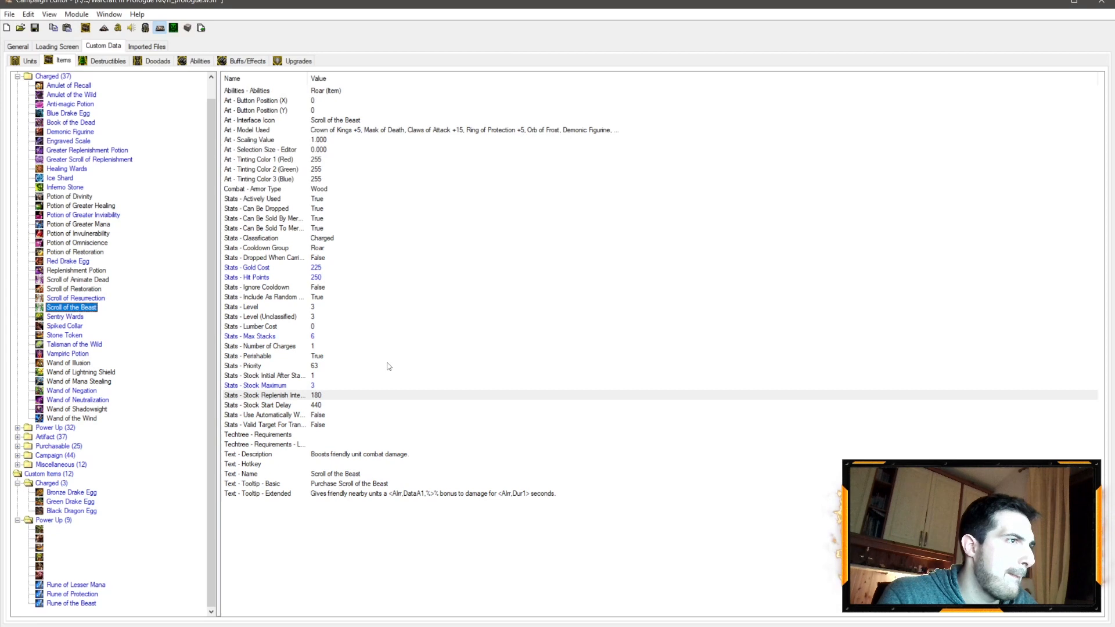
double_click(318, 396)
type("150")
key("Return")
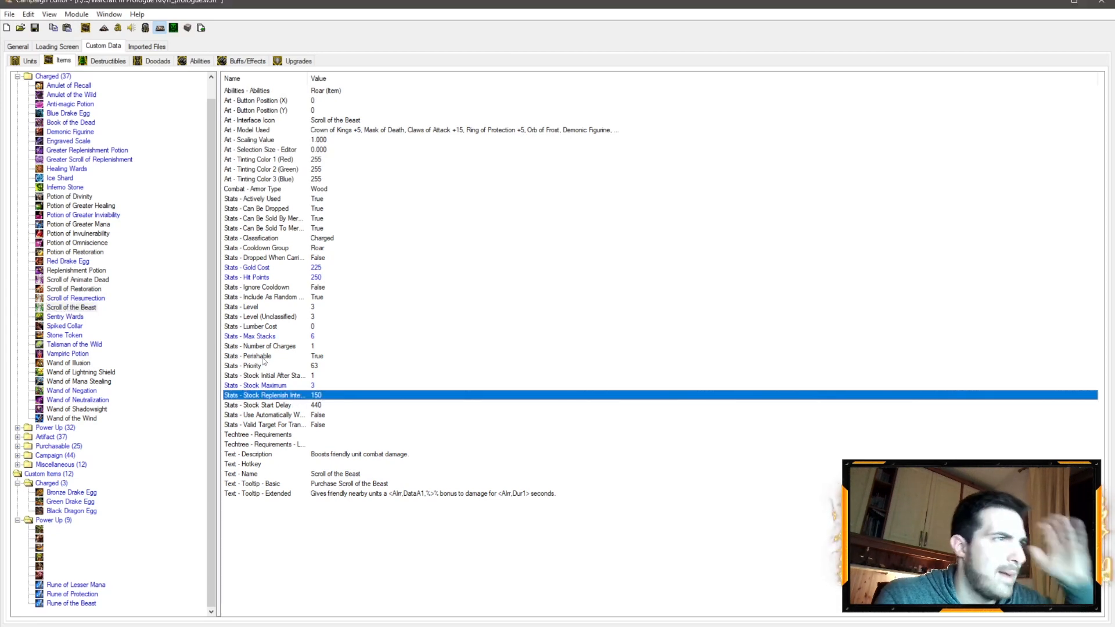
Set the Blue Drake Egg's level to 6 and its unclassified level to 7, matching the Red Drake Egg
left_click(86, 298)
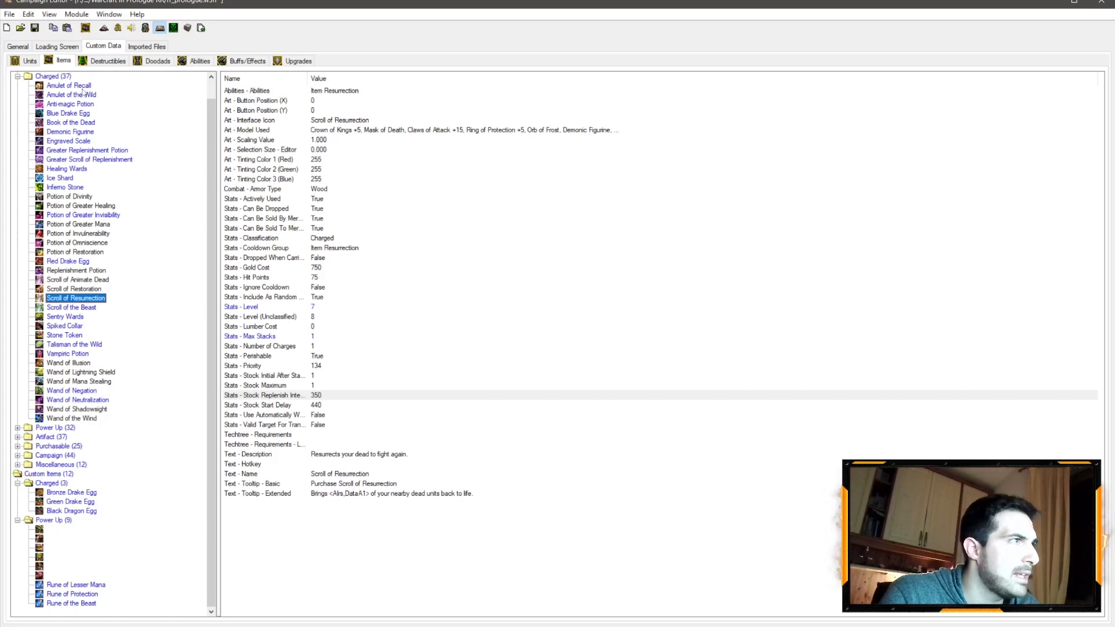
left_click(75, 114)
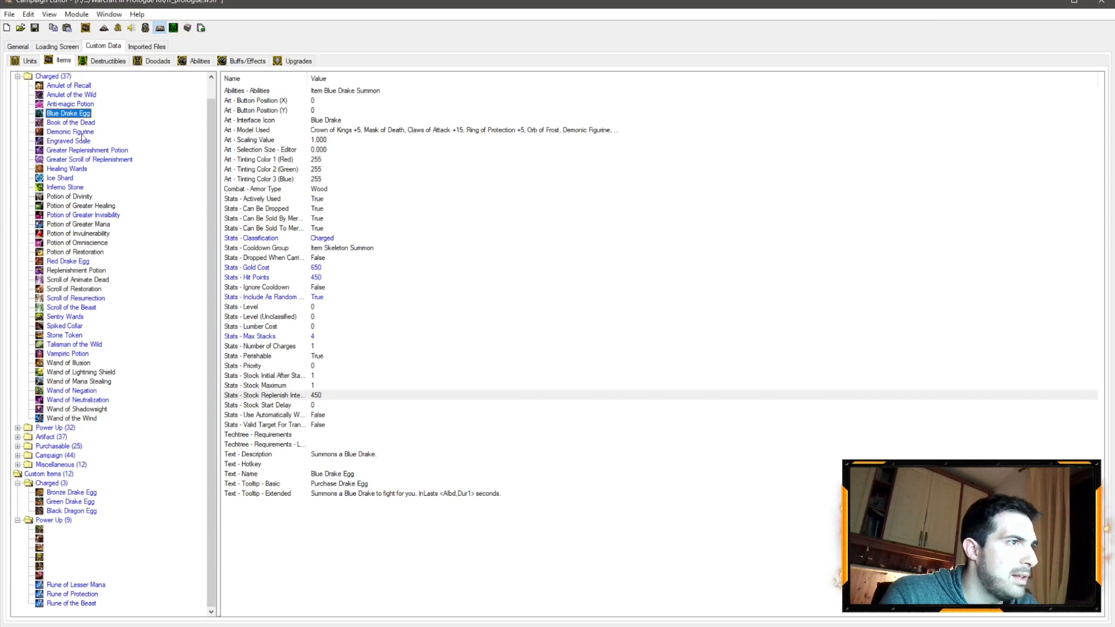
left_click(82, 124)
left_click(76, 132)
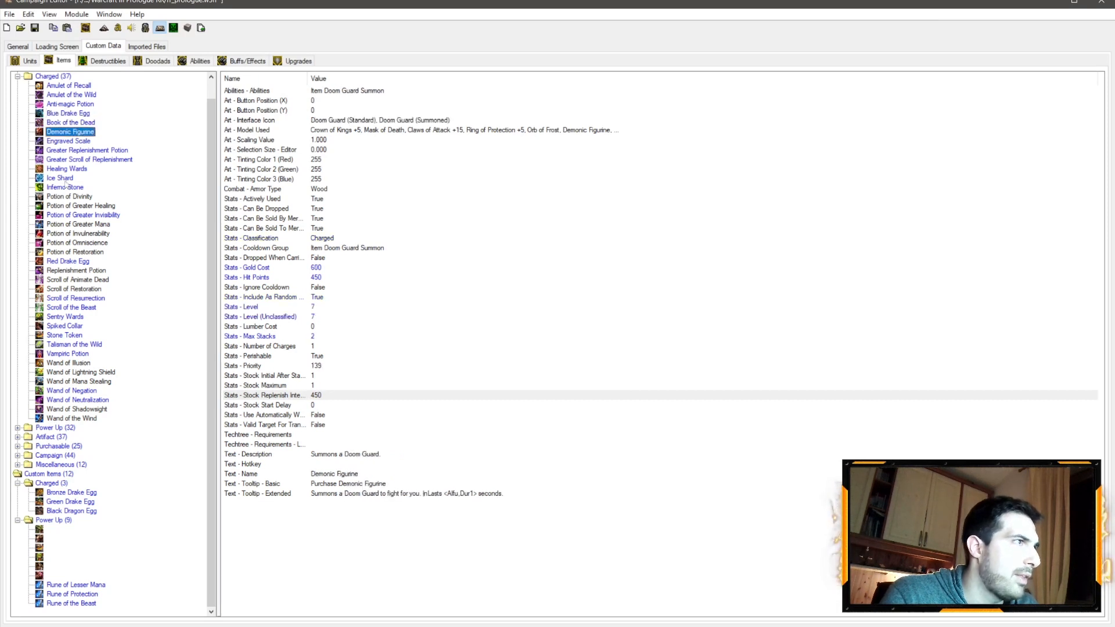
left_click(78, 261)
left_click(306, 308)
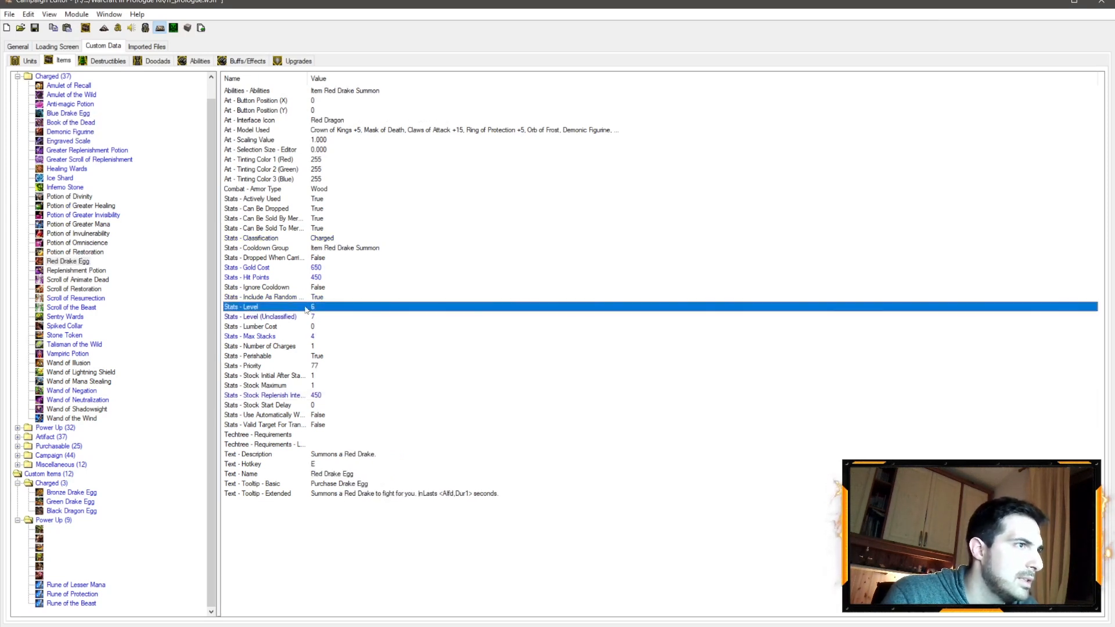
left_click(76, 114)
double_click(310, 316)
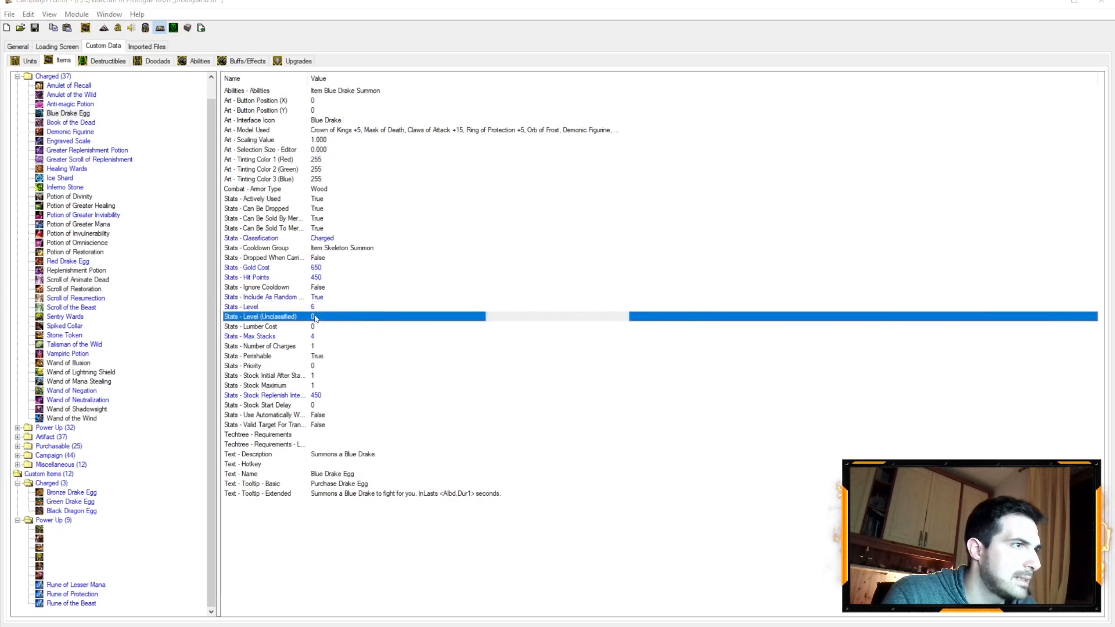
key("Return")
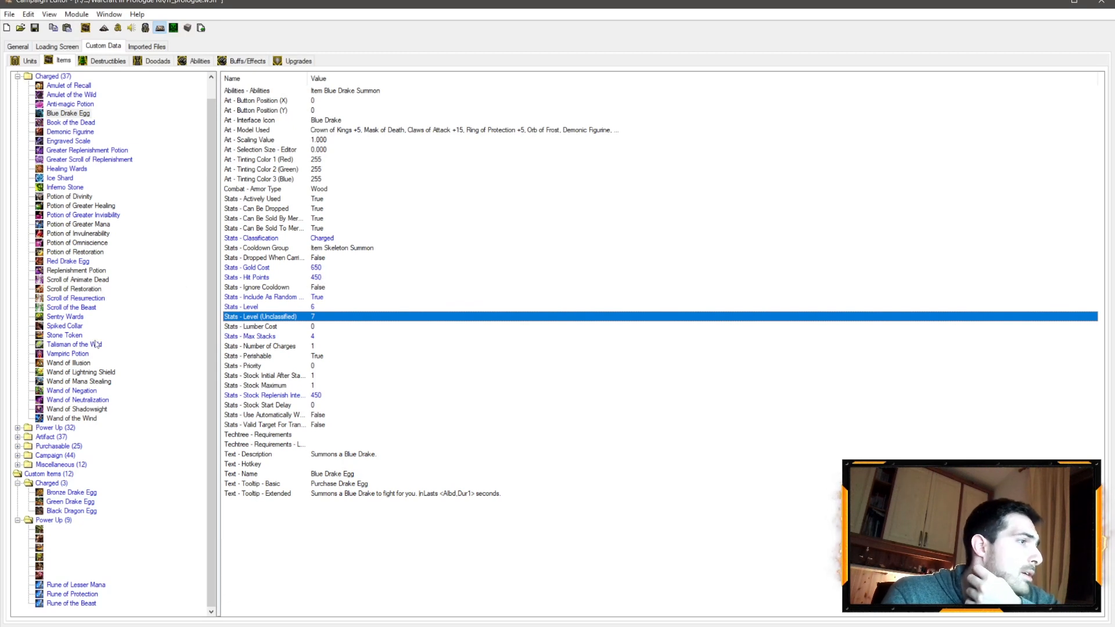
Set the Scroll of Resurrection's hit points to 500
left_click(76, 298)
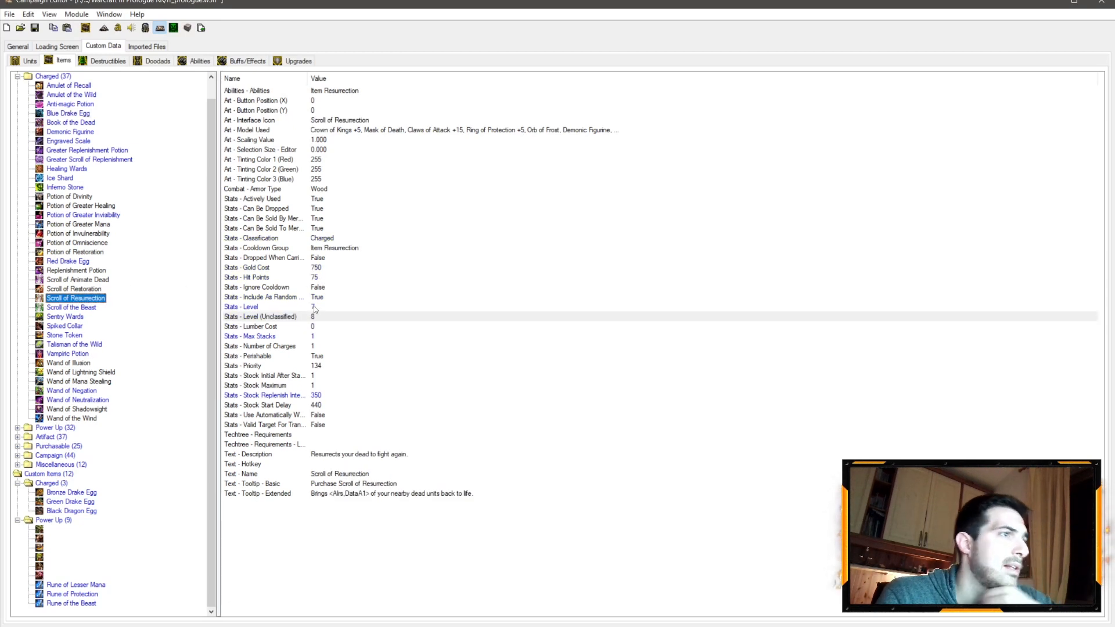
double_click(312, 278)
type("500")
key("Return")
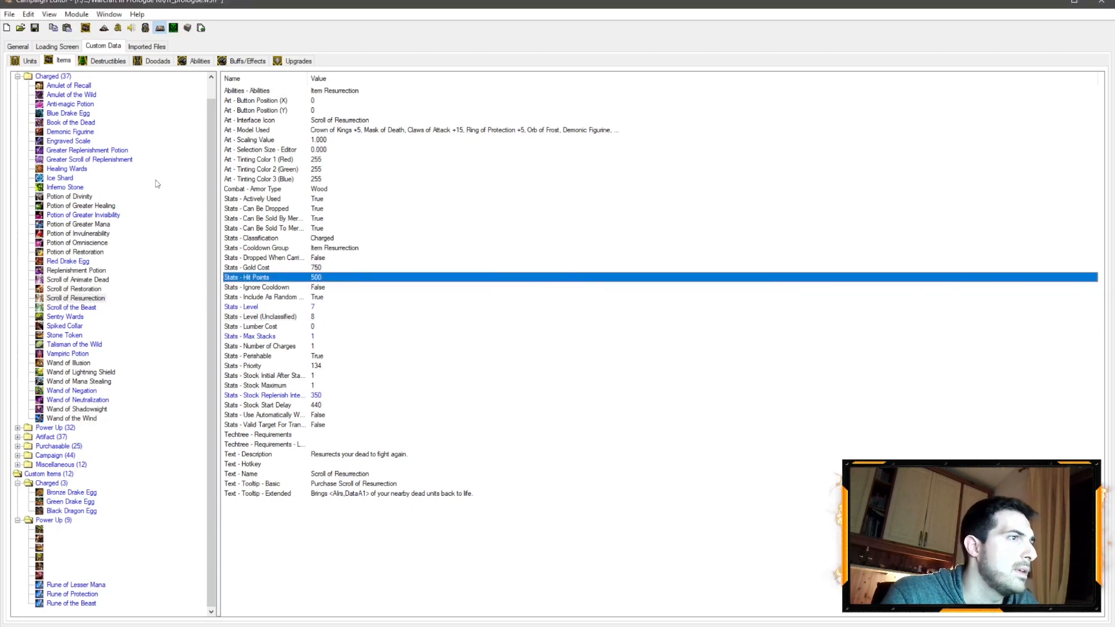
Compare the drake eggs with the Scroll of Resurrection, and set the Scroll of Restoration's max stacks to 3
left_click(85, 114)
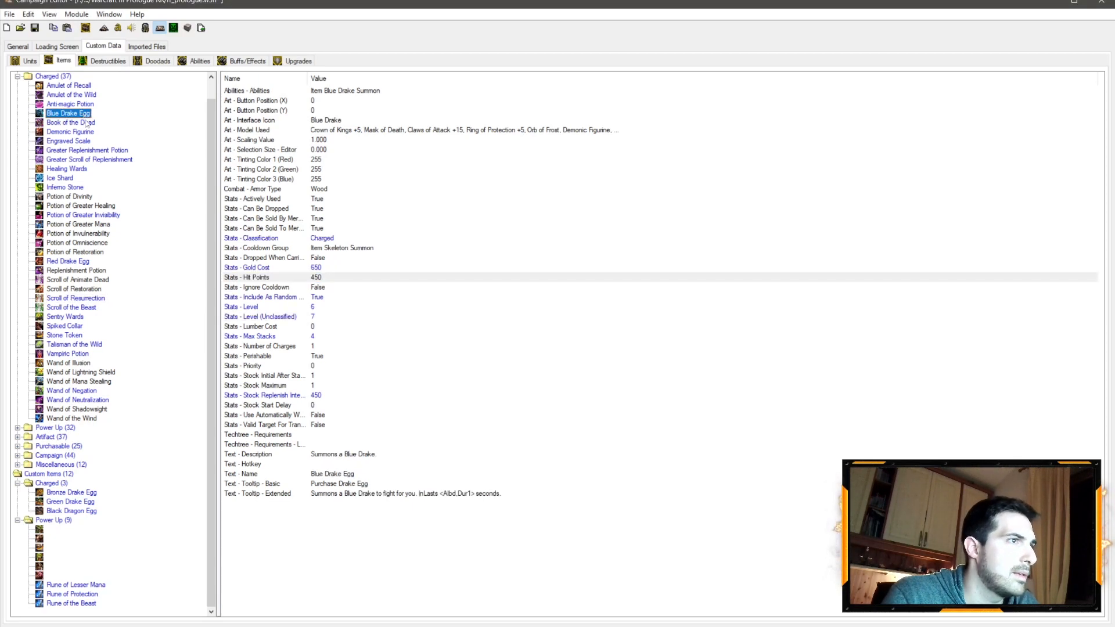
left_click(87, 262)
left_click(96, 298)
left_click(334, 286)
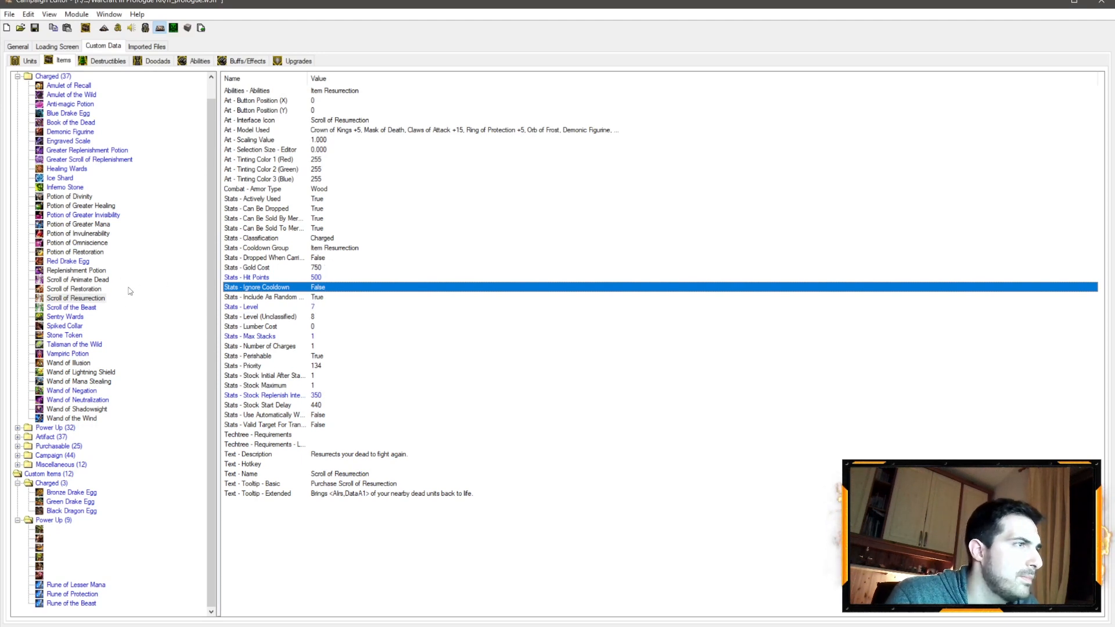
left_click(80, 290)
double_click(312, 337)
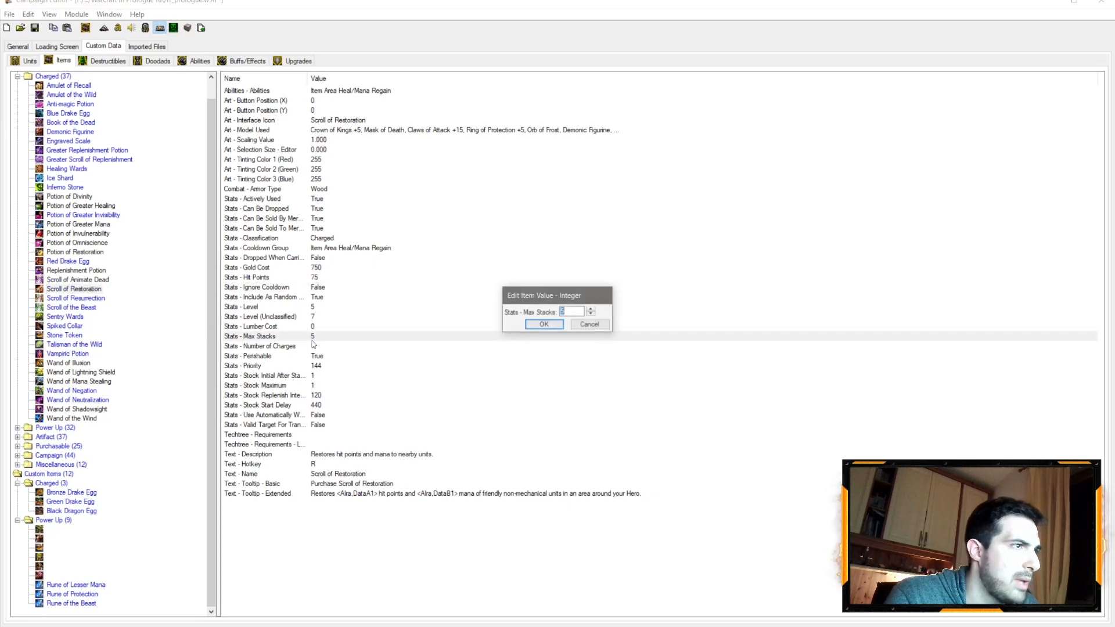
type("3")
left_click(555, 330)
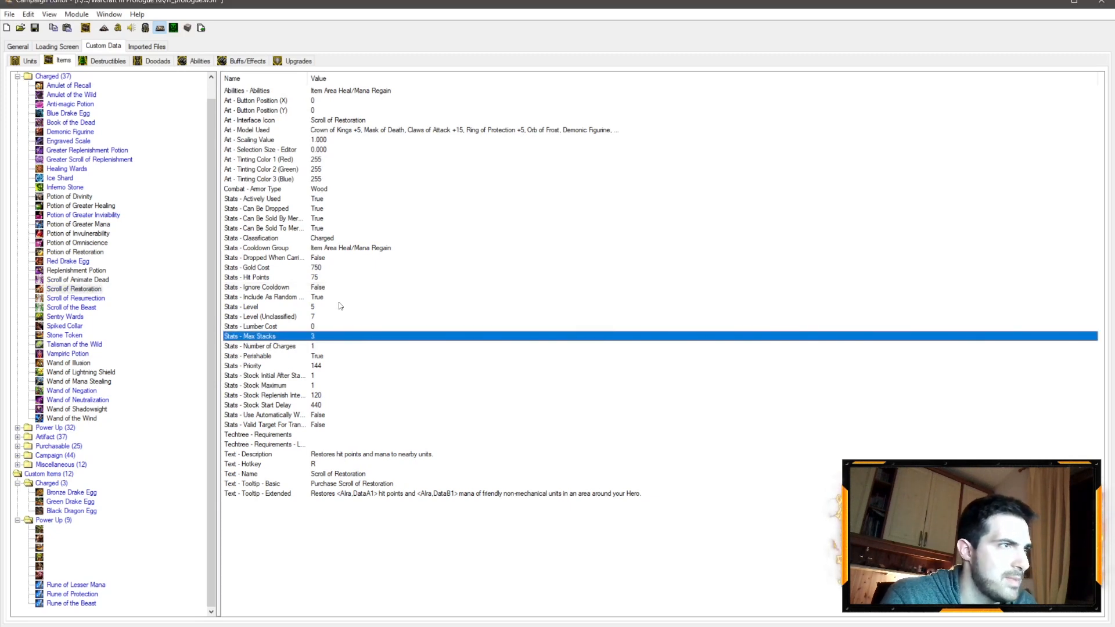
Set the Scroll of Restoration's level to 7 and its unclassified level to 8
left_click(99, 280)
left_click(91, 290)
left_click(88, 299)
left_click(89, 290)
double_click(314, 309)
type("7")
key("Return")
double_click(307, 318)
key("Return")
left_click(92, 300)
left_click(317, 276)
left_click(314, 270)
left_click(91, 290)
left_click(314, 268)
left_click(96, 297)
left_click(314, 277)
left_click(93, 281)
left_click(314, 278)
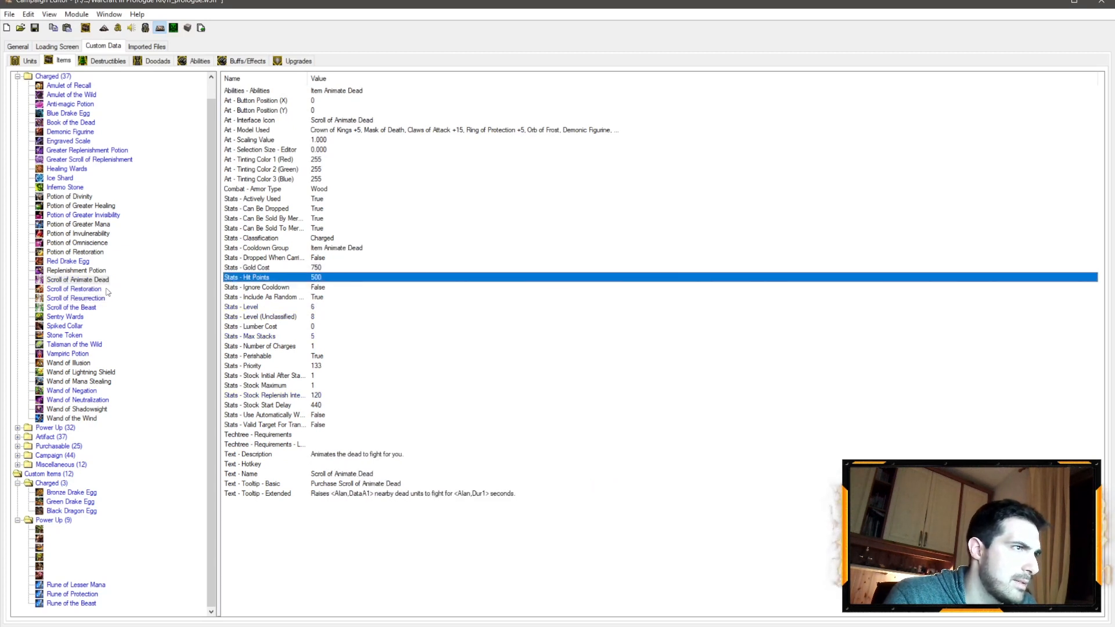
right_click(320, 276)
left_click(384, 323)
Copy the hit points value of 500 from the Scroll of Resurrection to the Scroll of Restoration
left_click(95, 297)
left_click(311, 278)
left_click(81, 289)
left_click(316, 278)
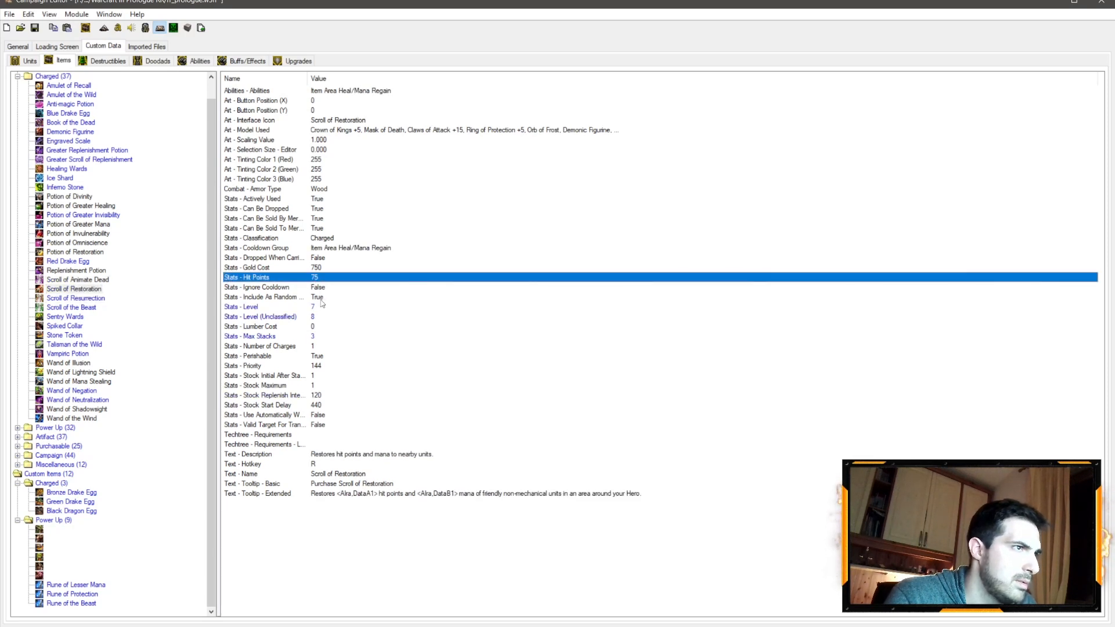
left_click(87, 298)
left_click(314, 278)
left_click(75, 289)
left_click(310, 278)
Copy the stock replenish interval of 350 from the Scroll of Resurrection to the Scroll of Restoration, keeping its stock maximum at 1
left_click(85, 298)
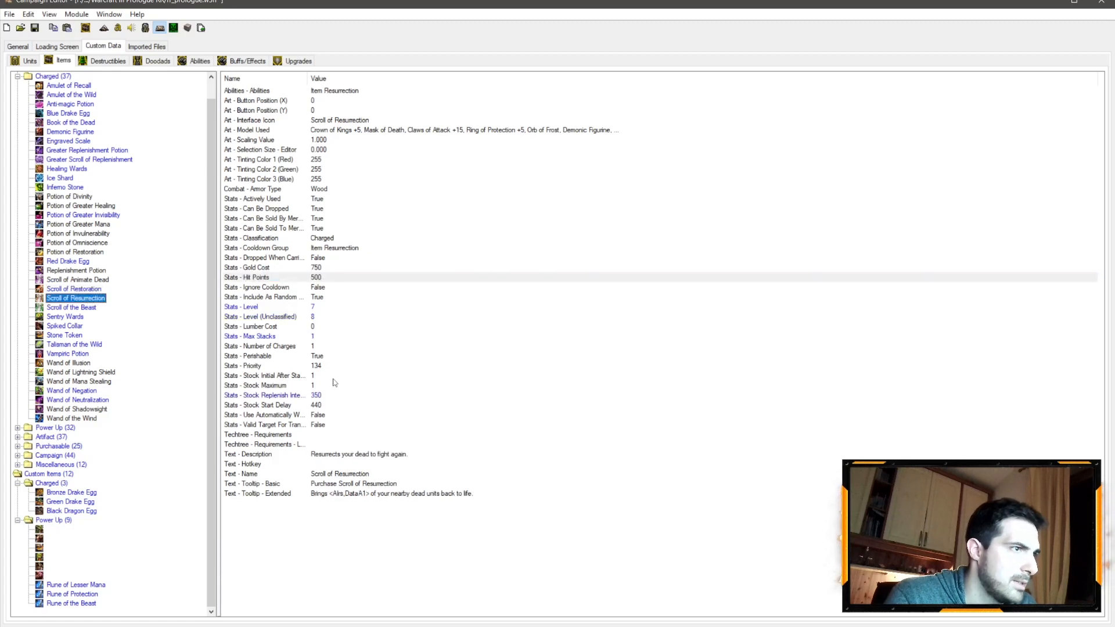
left_click(315, 396)
left_click(84, 289)
left_click(315, 395)
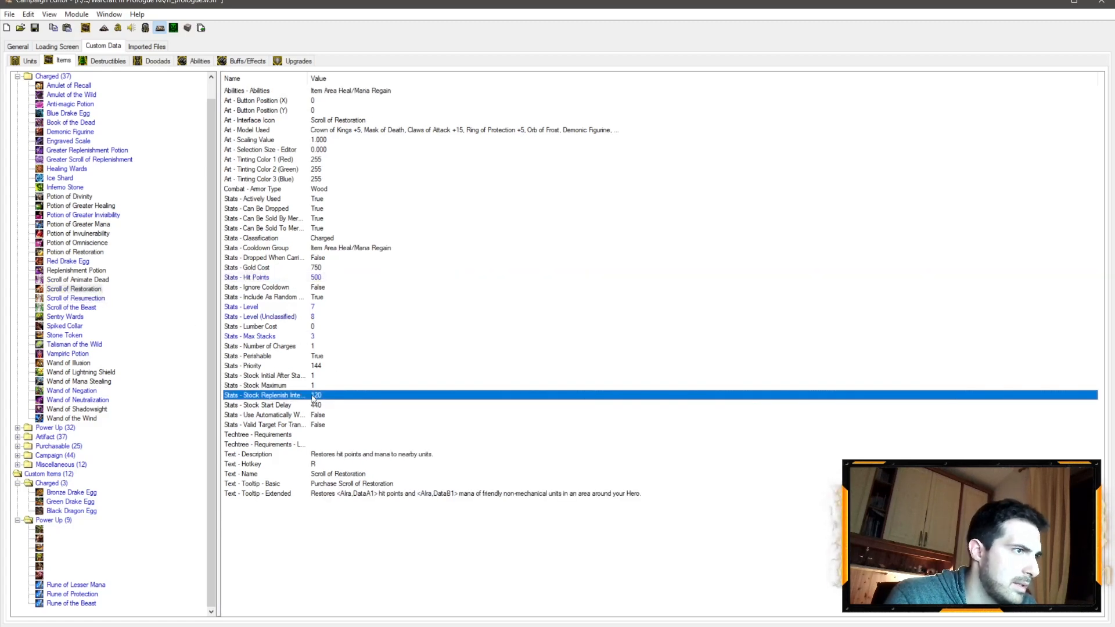
left_click(84, 298)
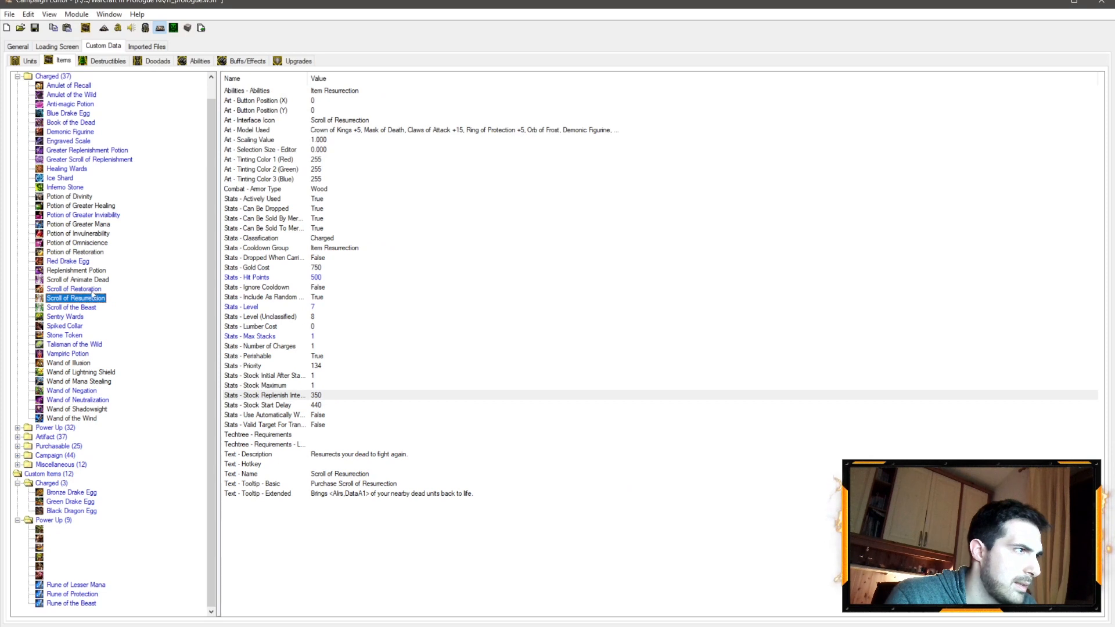
left_click(88, 290)
double_click(311, 386)
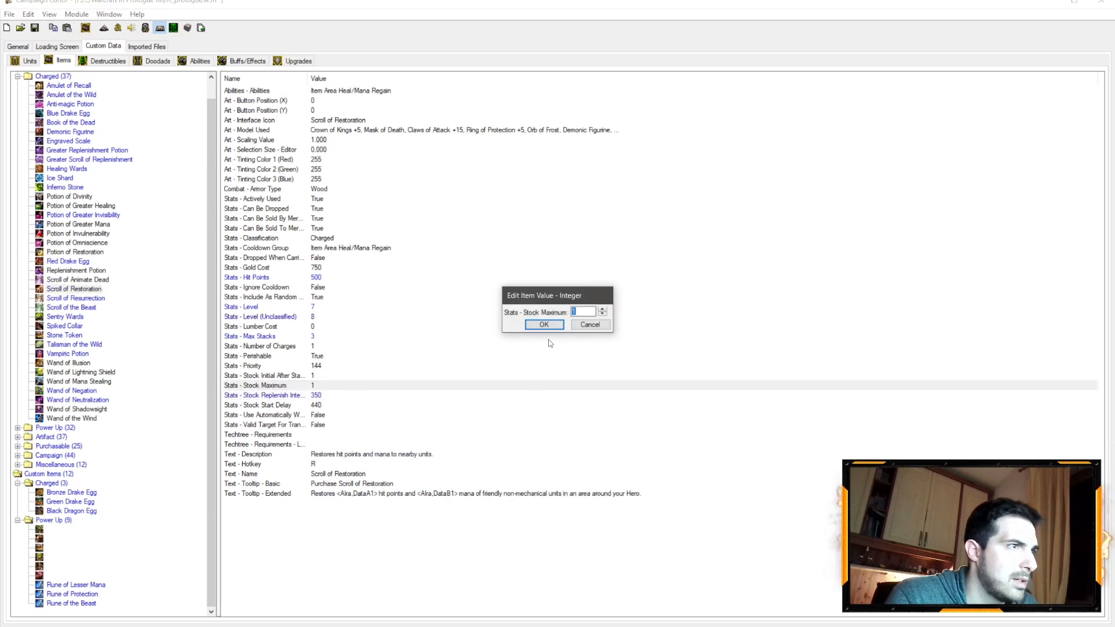
left_click(561, 324)
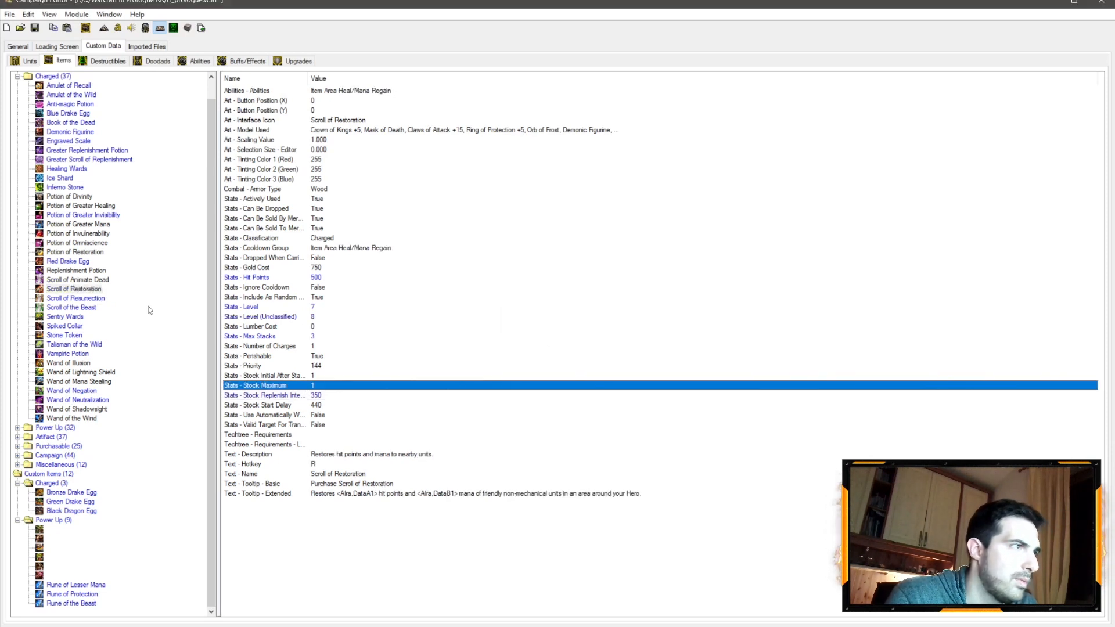
Give the Scroll of Animate Dead the Scroll of Restoration's level of 7 and hit points of 500
left_click(85, 281)
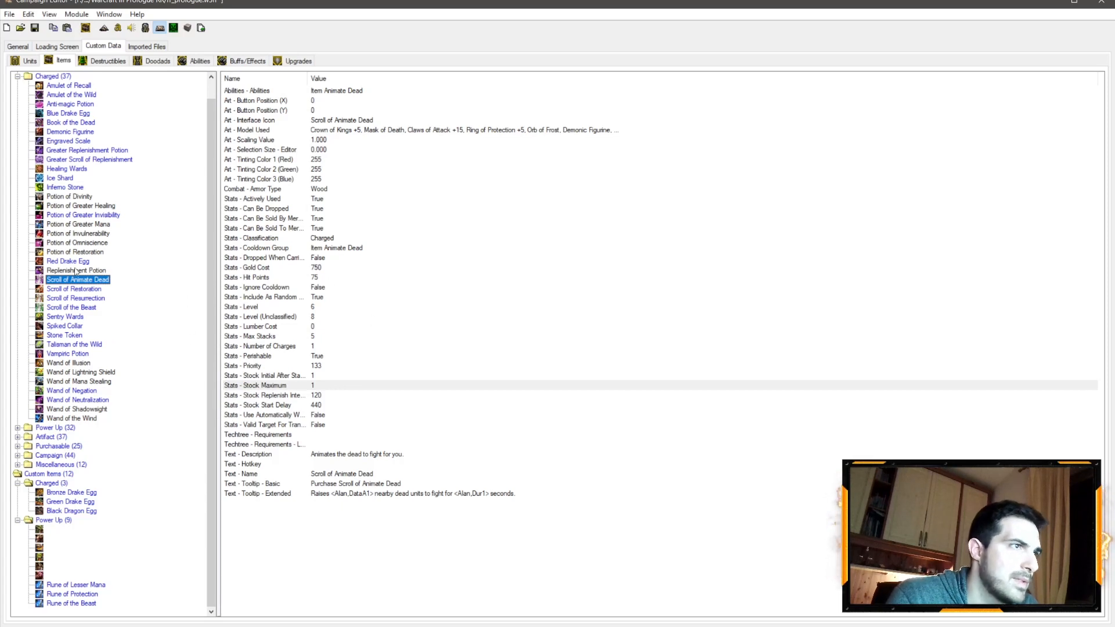
left_click(97, 289)
left_click(313, 308)
left_click(88, 280)
left_click(232, 308)
left_click(89, 289)
left_click(88, 279)
left_click(89, 289)
left_click(316, 267)
left_click(312, 278)
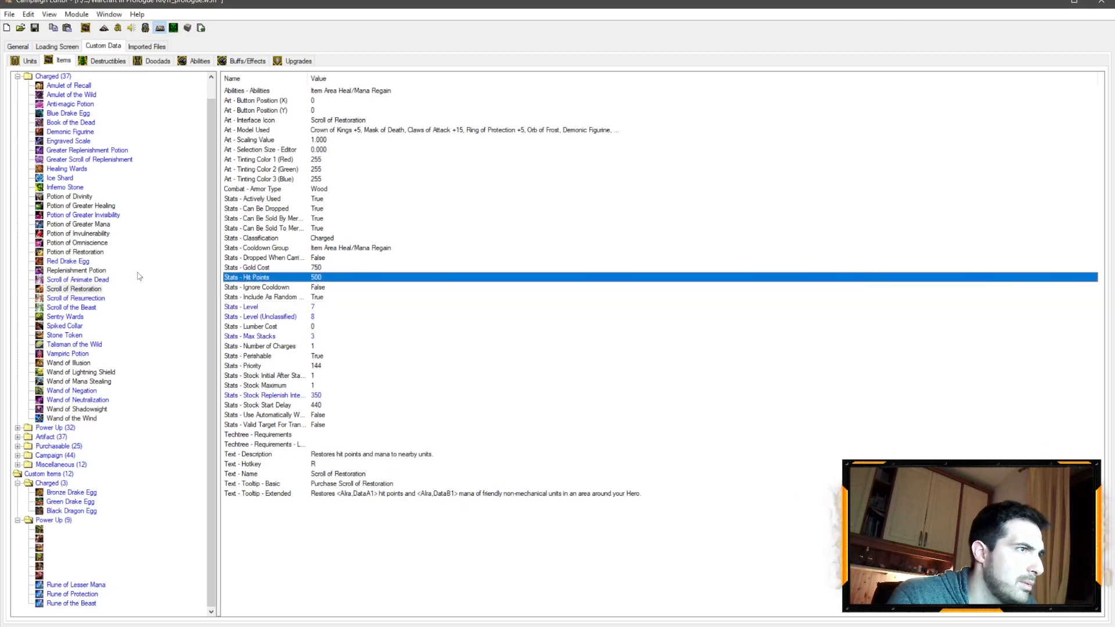
left_click(88, 298)
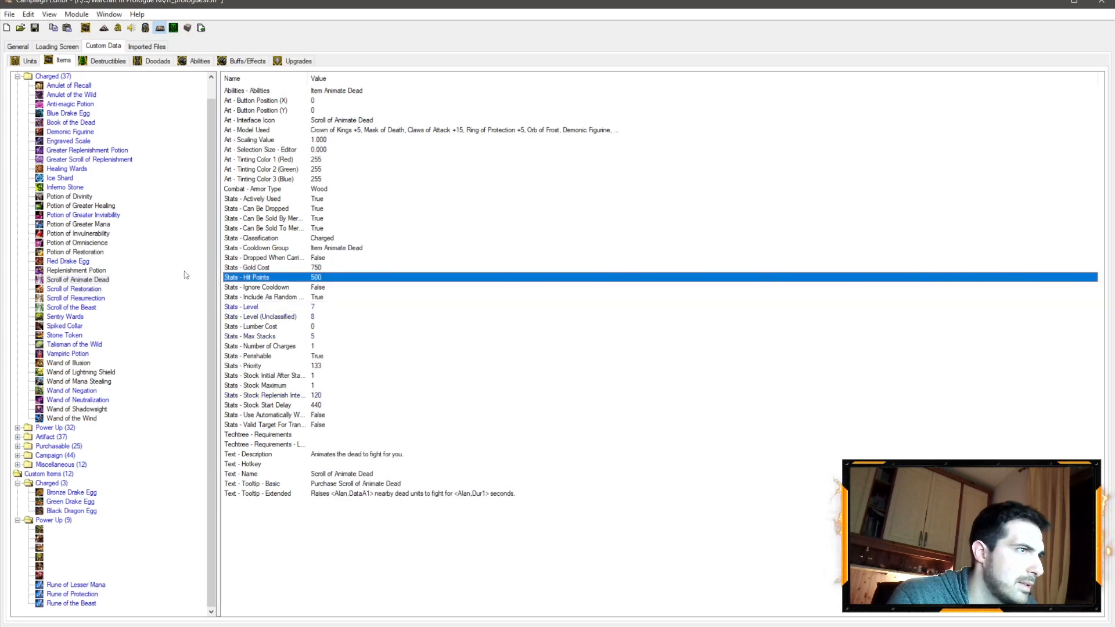
Compare max stacks on the neighbouring scrolls and set the Scroll of Animate Dead's max stacks to 2
left_click(90, 307)
left_click(91, 299)
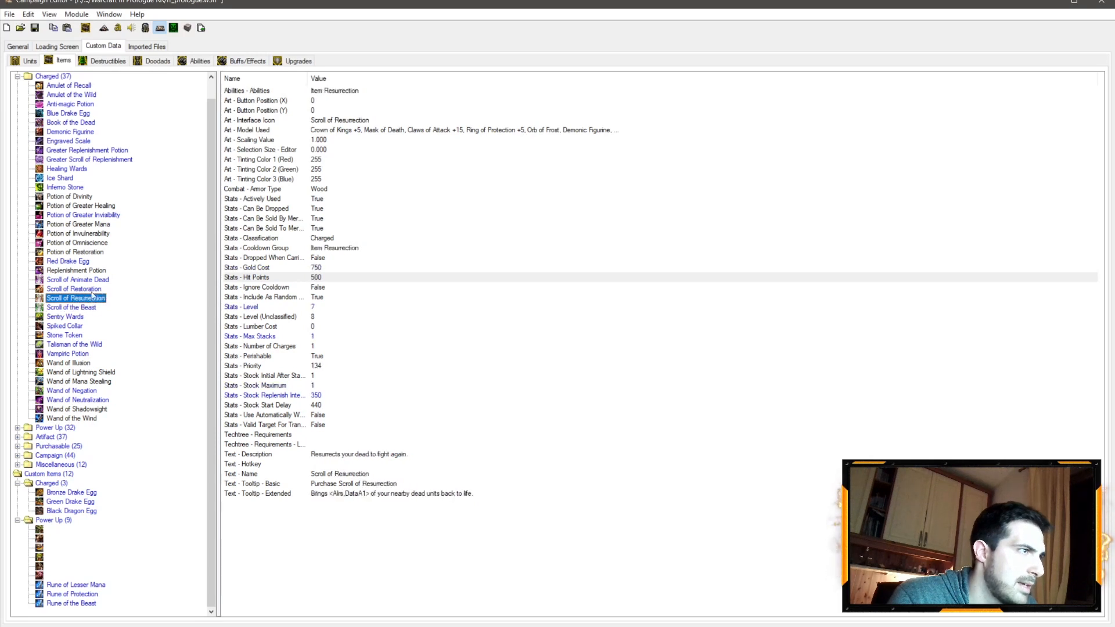
left_click(92, 289)
left_click(312, 338)
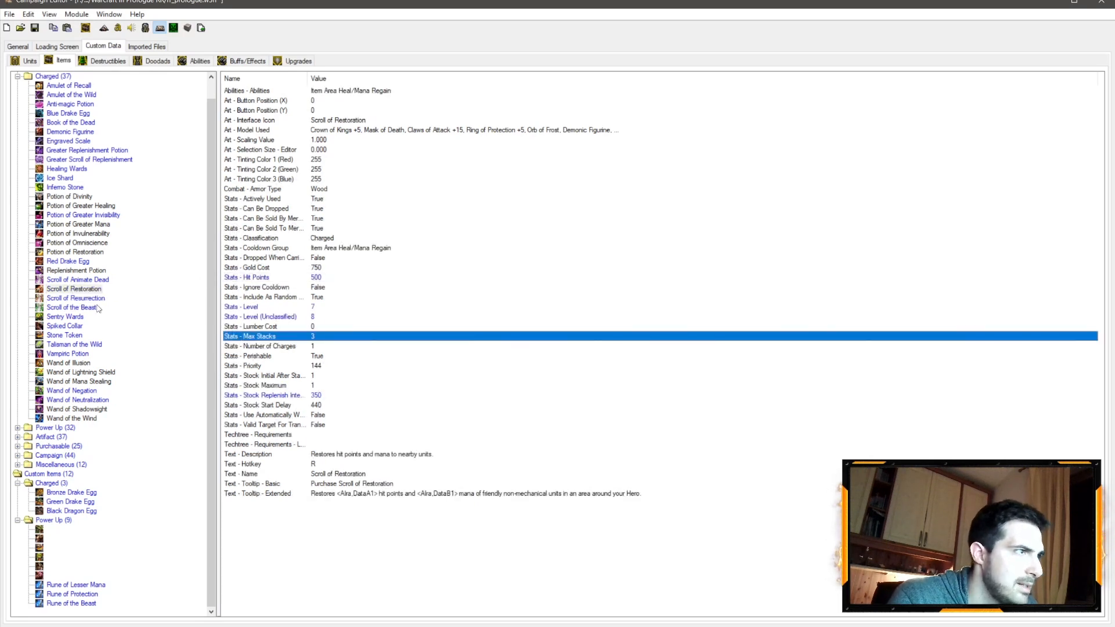
left_click(91, 298)
key("Up")
key("Up")
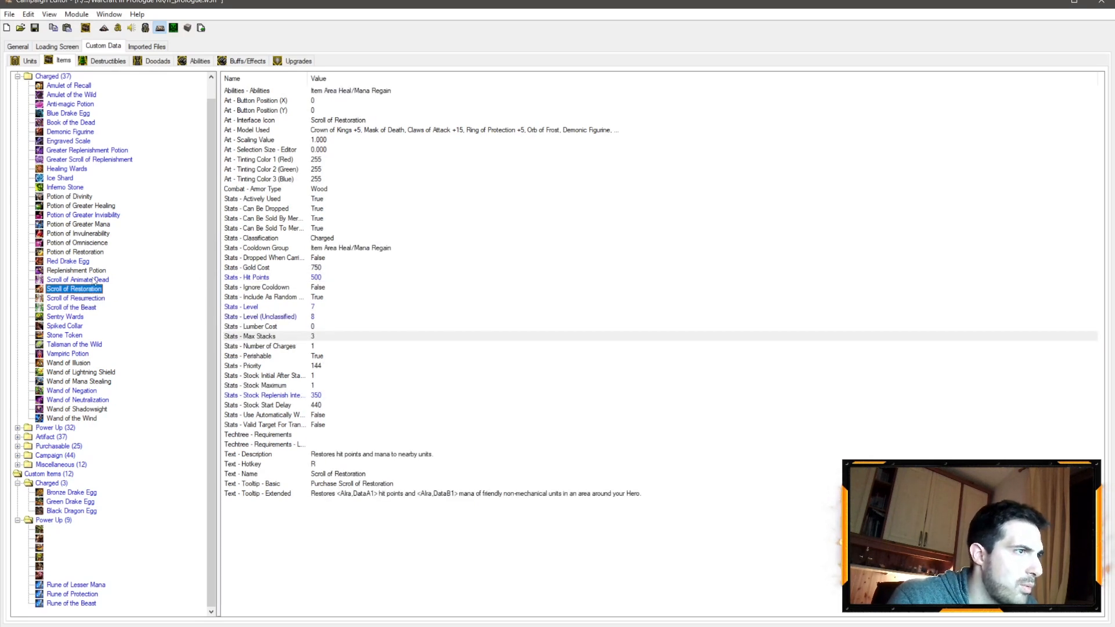
key("Tab")
key("Return")
type("2")
key("Return")
Copy the stock replenish interval of 350 from the Scroll of Restoration to the Scroll of Animate Dead
left_click(90, 291)
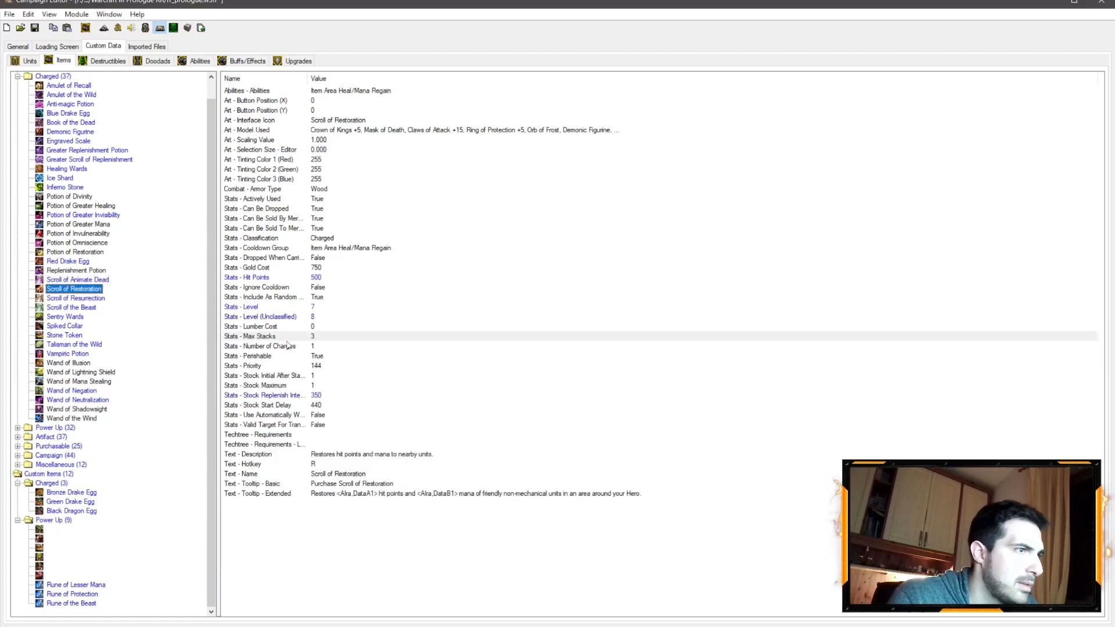
left_click(304, 395)
left_click(99, 282)
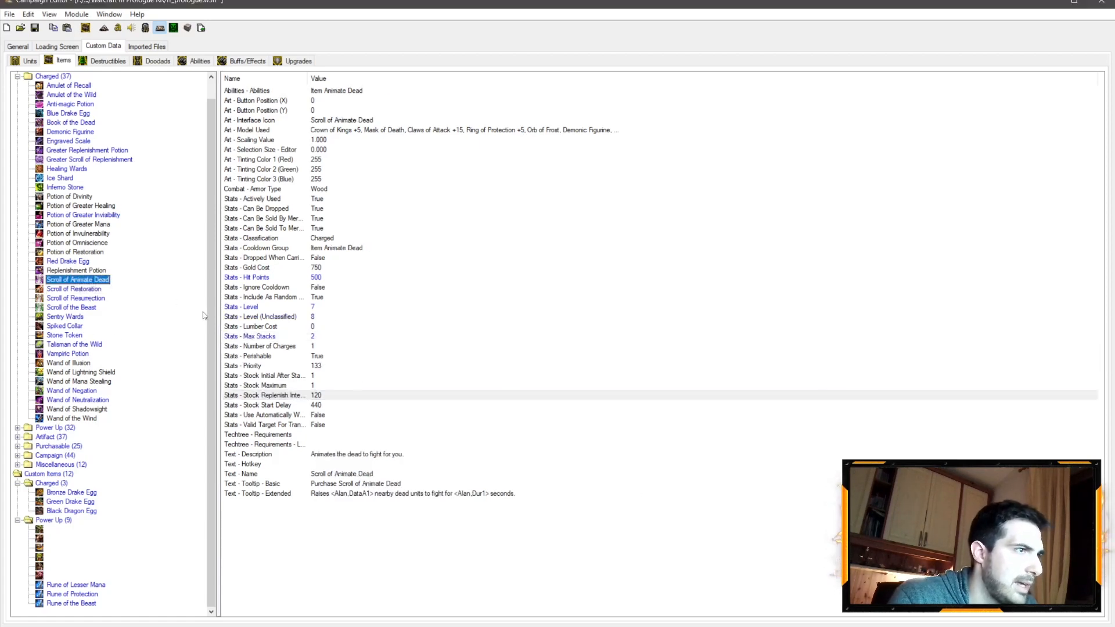
left_click(314, 396)
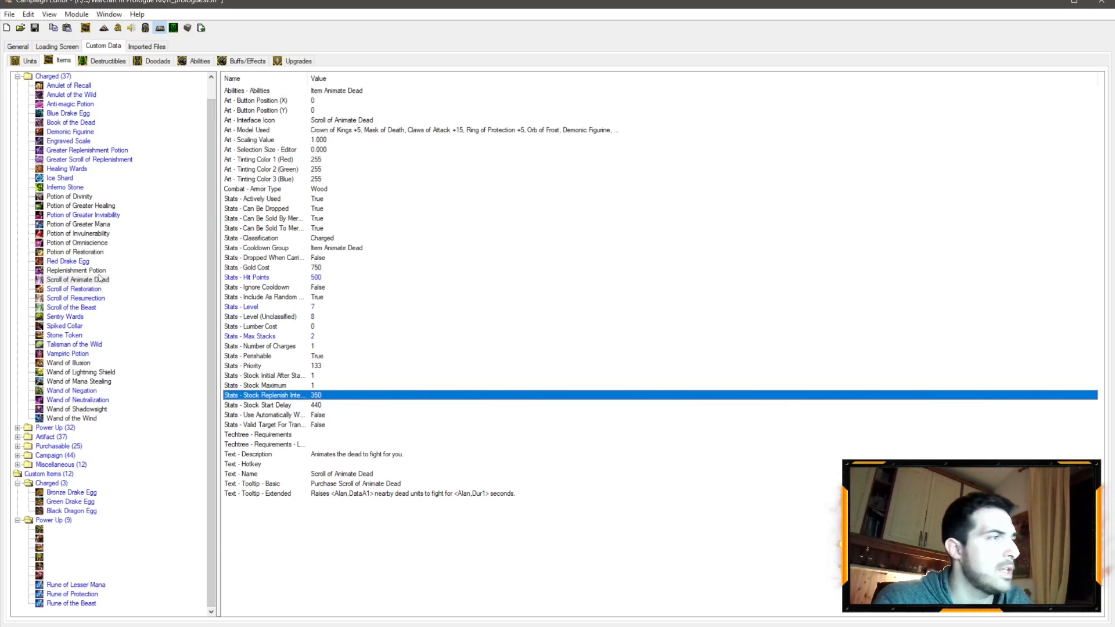
Review the stock values of the Scroll of the Beast, Amulet of Recall and Amulet of the Wild, including the start delay
left_click(85, 308)
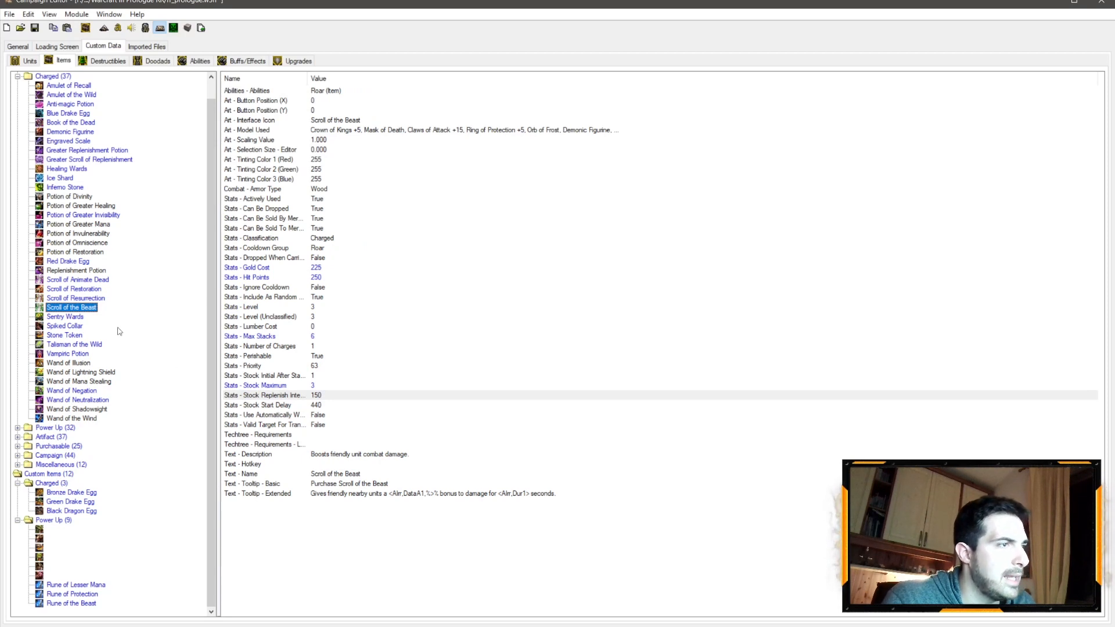
scroll(71, 287, "up", 1)
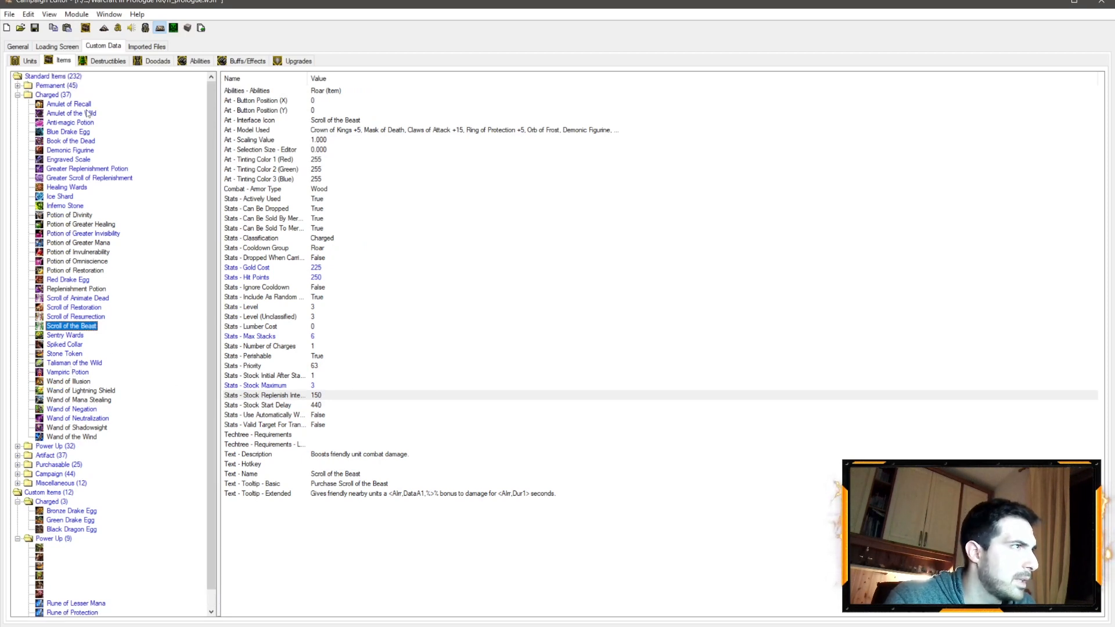
left_click(86, 105)
left_click(313, 406)
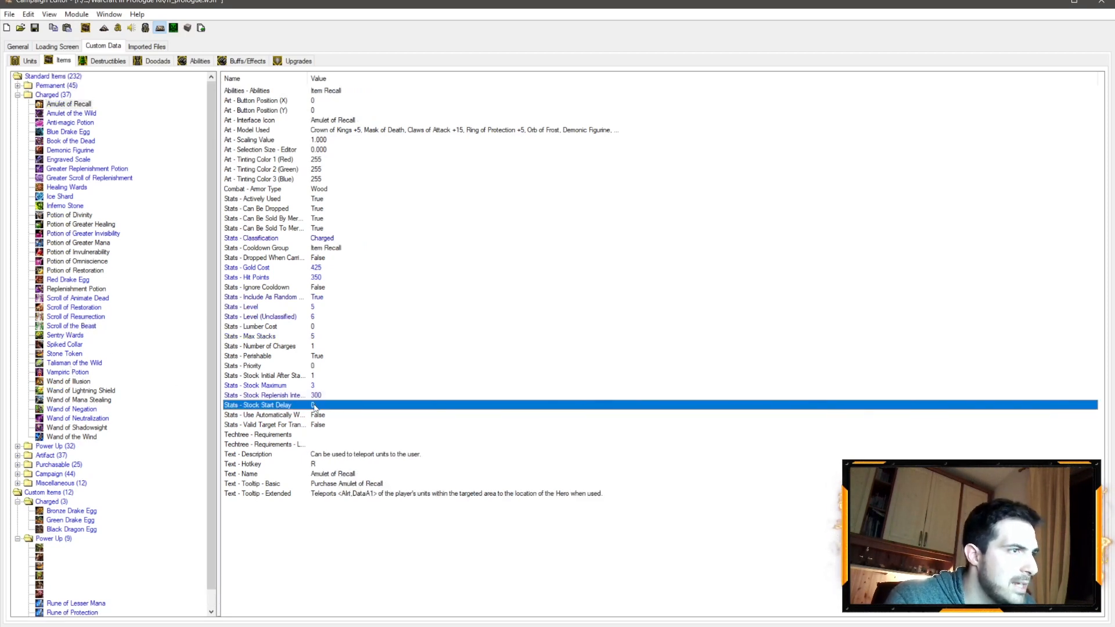
left_click(87, 113)
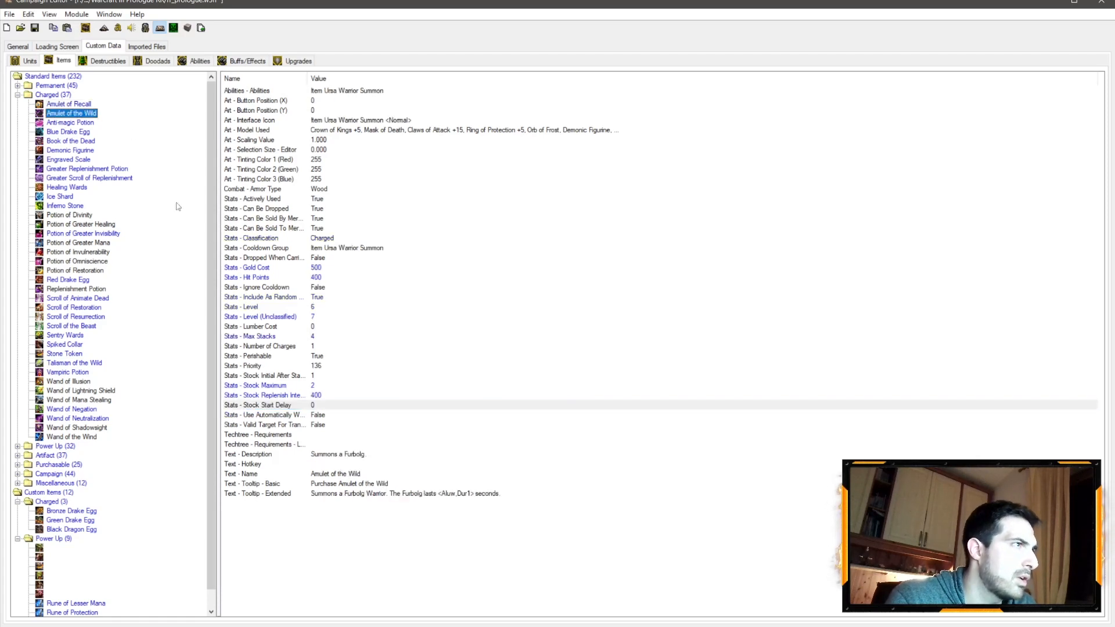
Check the stock start delay of the charged items from Amulet of the Wild down to Sentry Wards
left_click(313, 408)
left_click(75, 135)
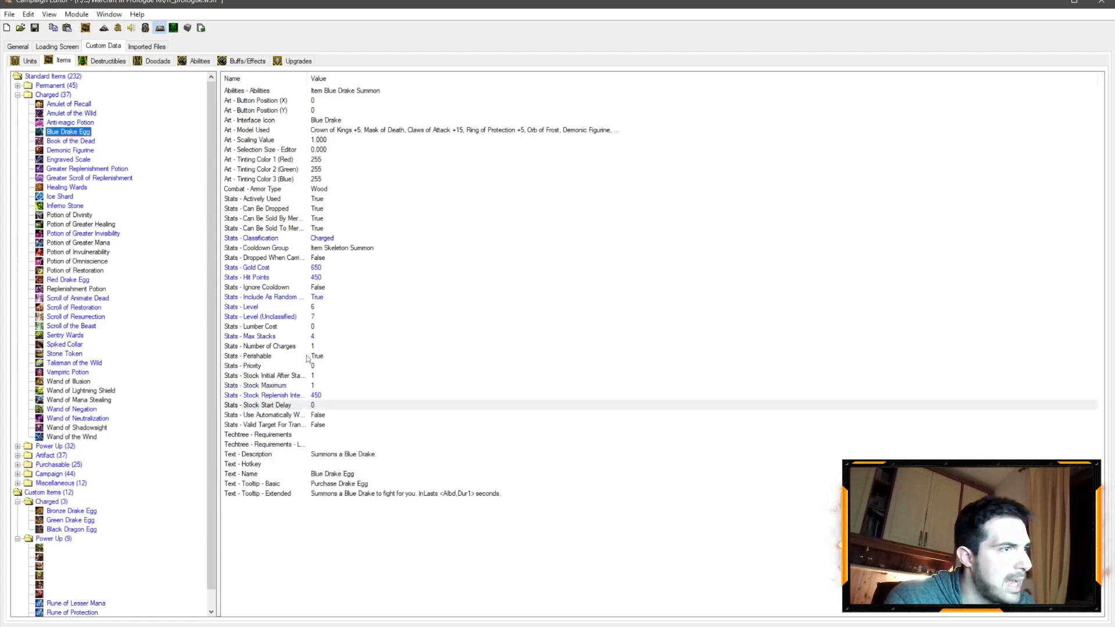
left_click(311, 406)
left_click(81, 123)
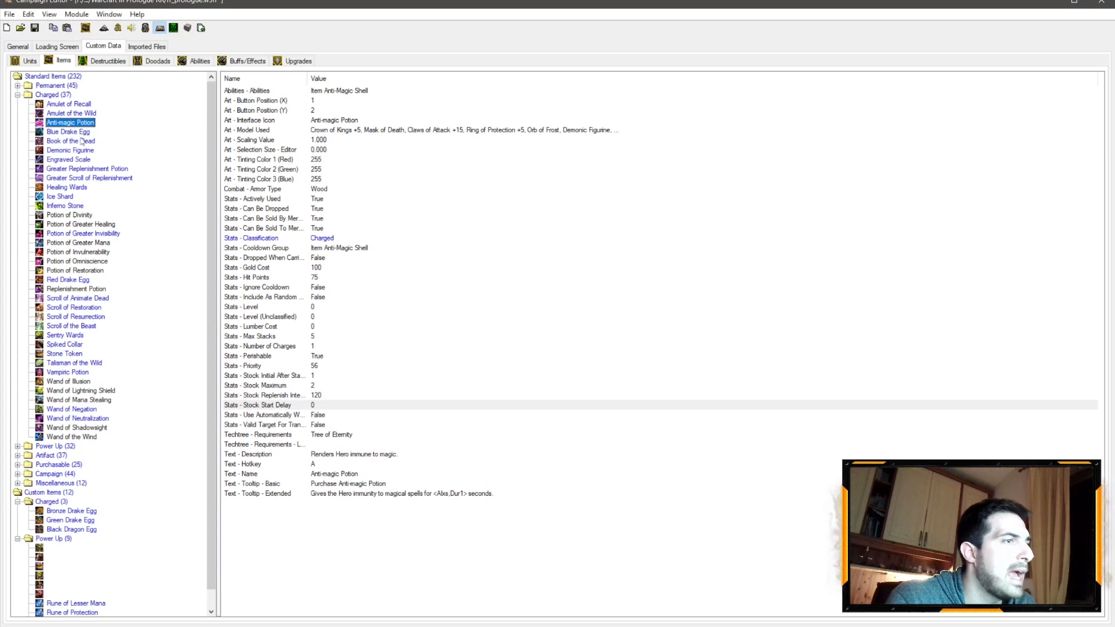
left_click(82, 150)
left_click(87, 143)
left_click(81, 150)
left_click(70, 159)
left_click(70, 169)
left_click(70, 178)
left_click(64, 197)
left_click(68, 215)
left_click(76, 289)
left_click(65, 335)
Set the stock start delay of the Scroll of the Beast and the Scroll of Resurrection to 0
left_click(70, 326)
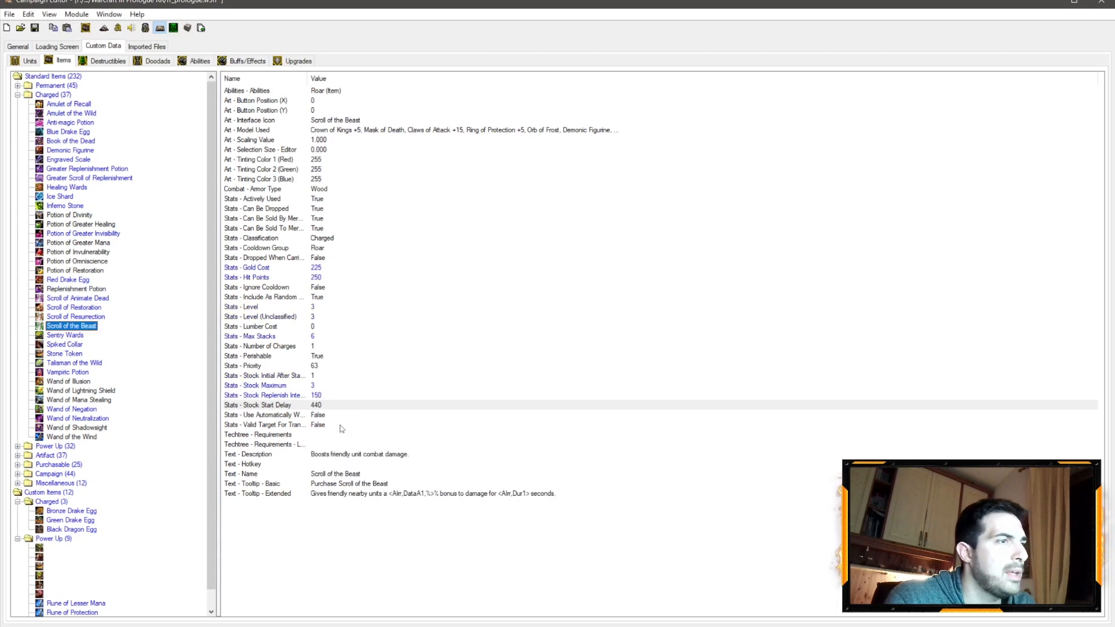
double_click(319, 405)
type("0")
key("Return")
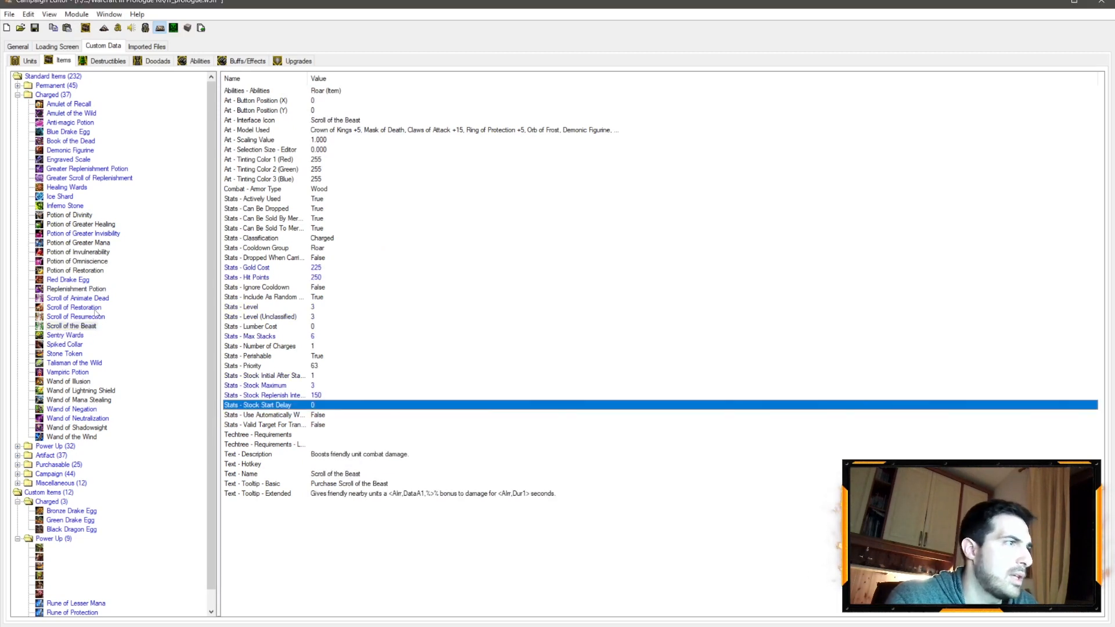
left_click(87, 318)
double_click(314, 405)
key("Return")
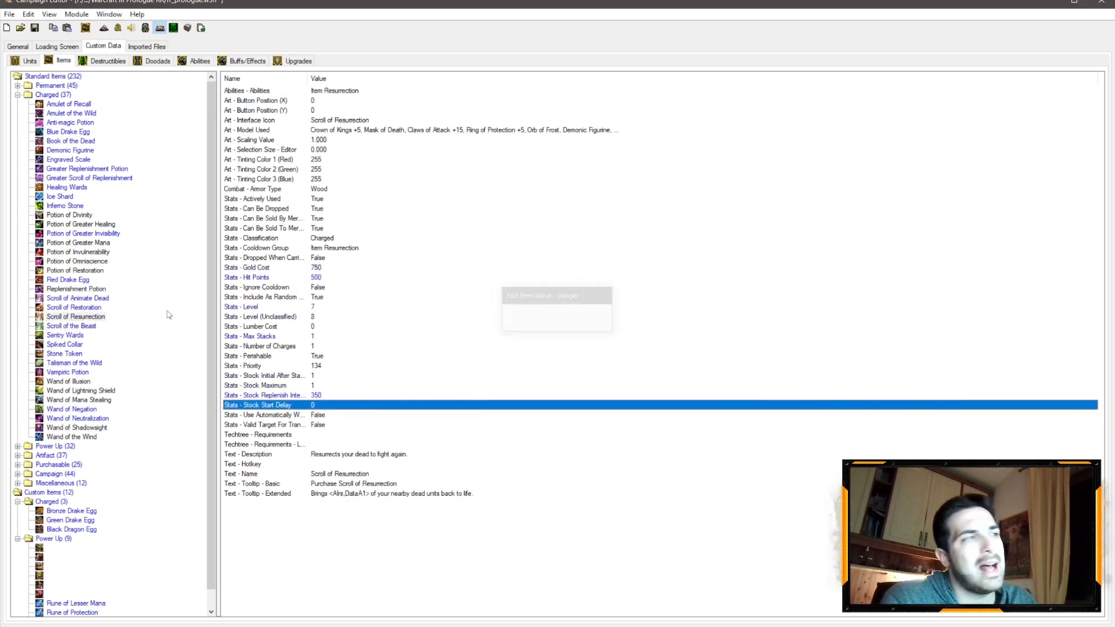
Set the stock start delay of the Scroll of Restoration and the Scroll of Animate Dead to 0
left_click(96, 307)
double_click(315, 405)
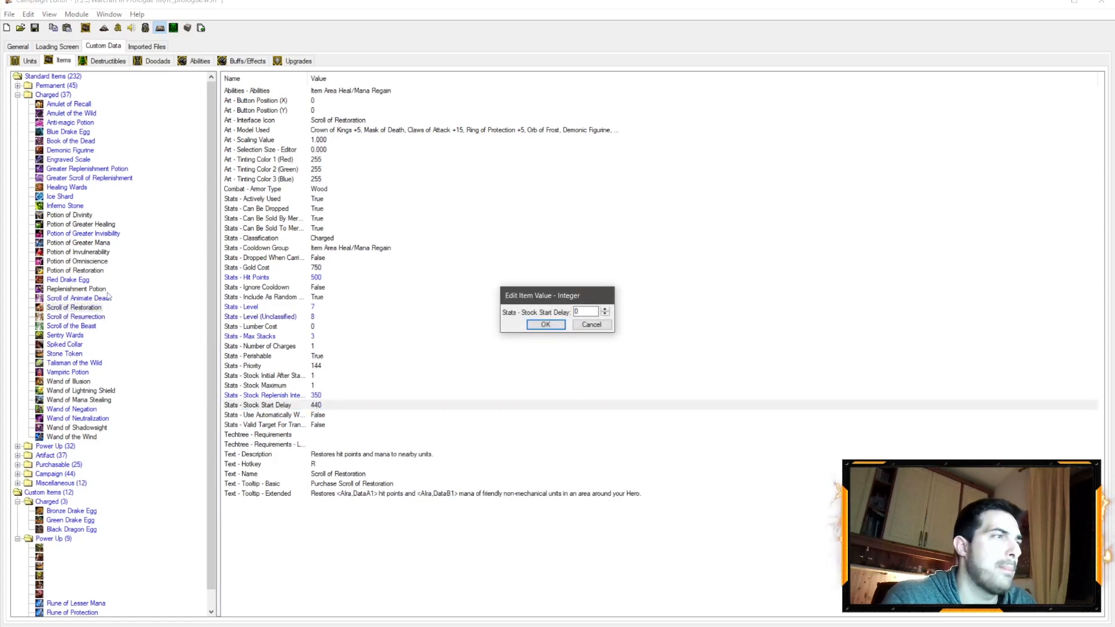
key("Return")
left_click(87, 298)
double_click(318, 405)
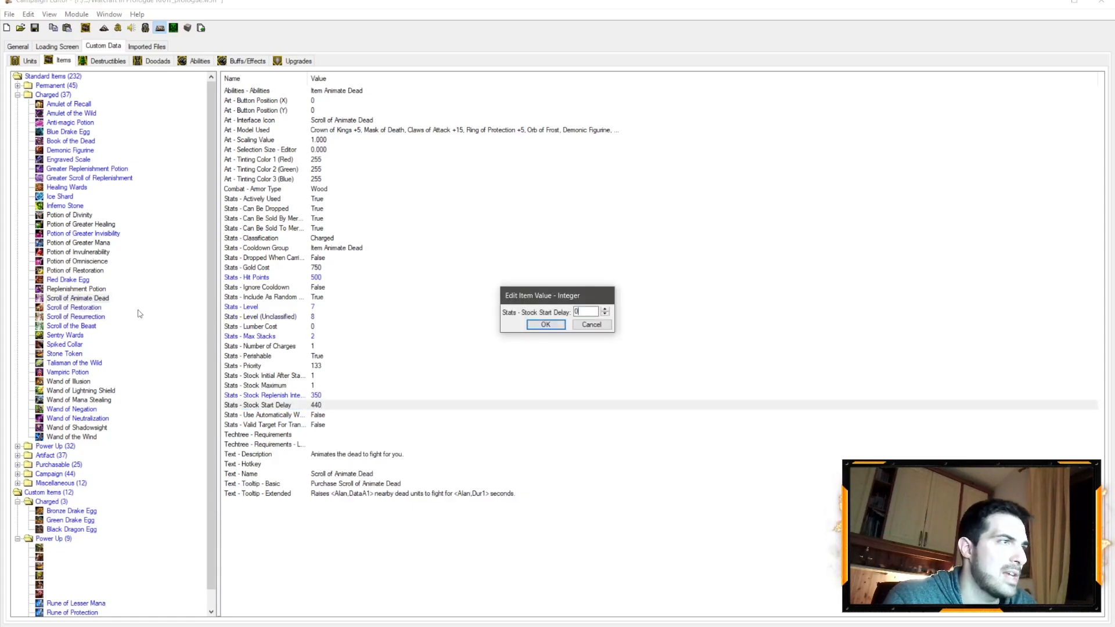
key("Return")
Go through the remaining charged items, including the potions and wands, checking each one's stock start delay
left_click(89, 289)
left_click(79, 280)
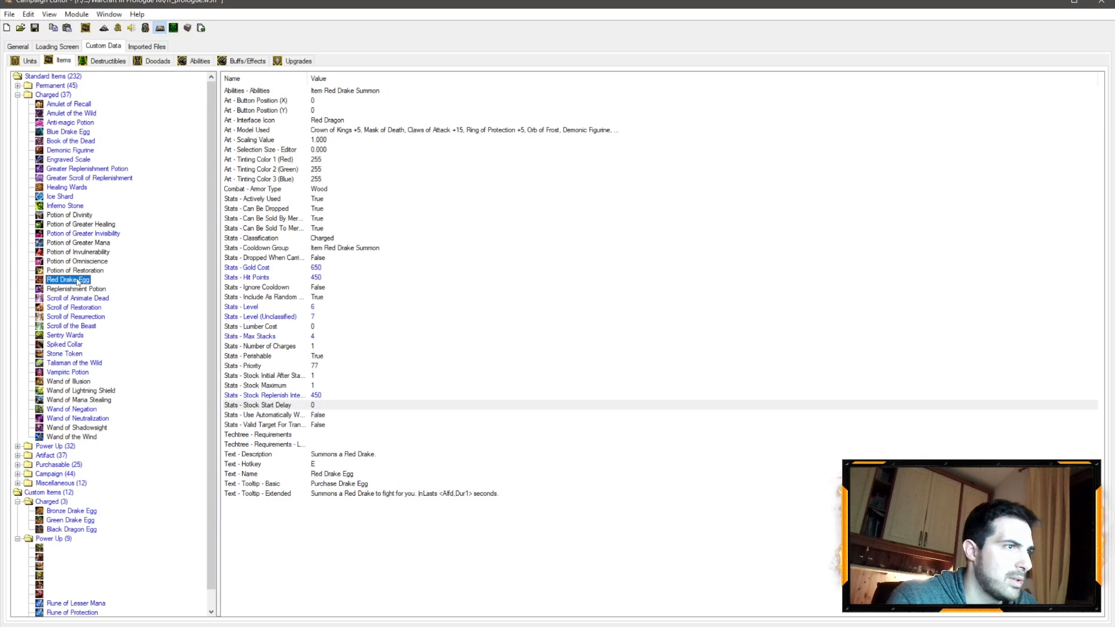
key("Down")
key("Down")
key("Down")
key("Down")
key("Down")
key("Down")
key("Down")
key("Down")
key("Down")
key("Down")
key("Down")
key("Down")
key("Down")
key("Down")
key("Down")
key("Down")
key("Down")
key("Up")
key("Up")
key("Up")
key("Up")
key("Up")
key("Up")
key("Up")
key("Up")
key("Up")
key("Up")
key("Up")
key("Up")
key("Up")
key("Up")
key("Up")
key("Up")
key("Up")
key("Up")
key("Up")
key("Up")
key("Up")
key("Up")
key("Up")
key("Up")
key("Up")
key("Up")
Set the Potion of Divinity's stock start delay to 0
key("Down")
key("Down")
key("Down")
key("Up")
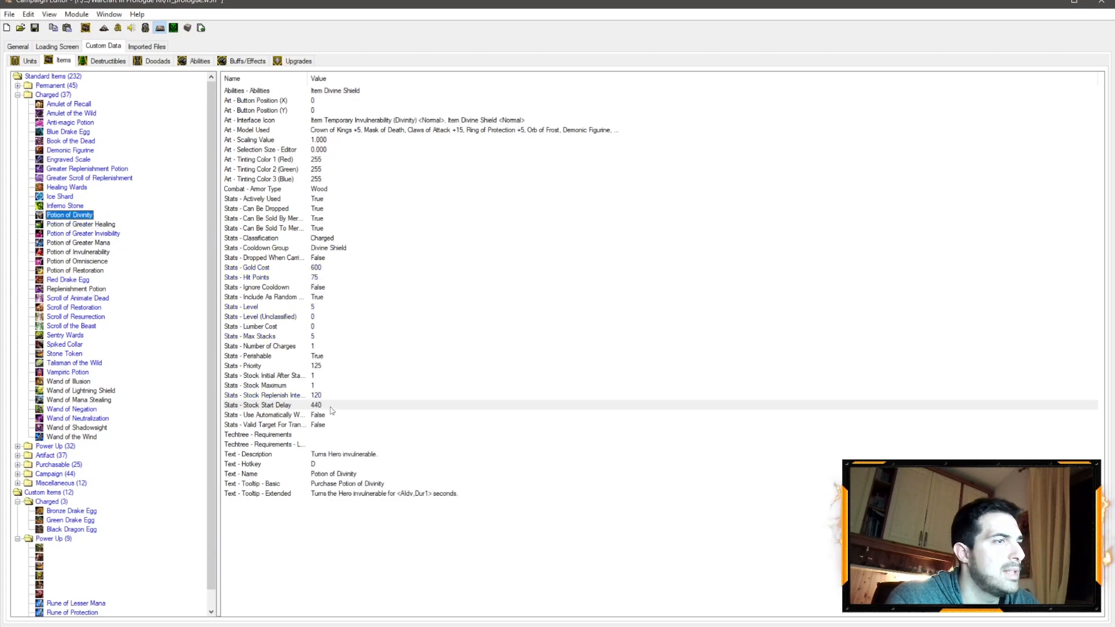
double_click(332, 410)
type("0")
key("Return")
key("Up")
key("Up")
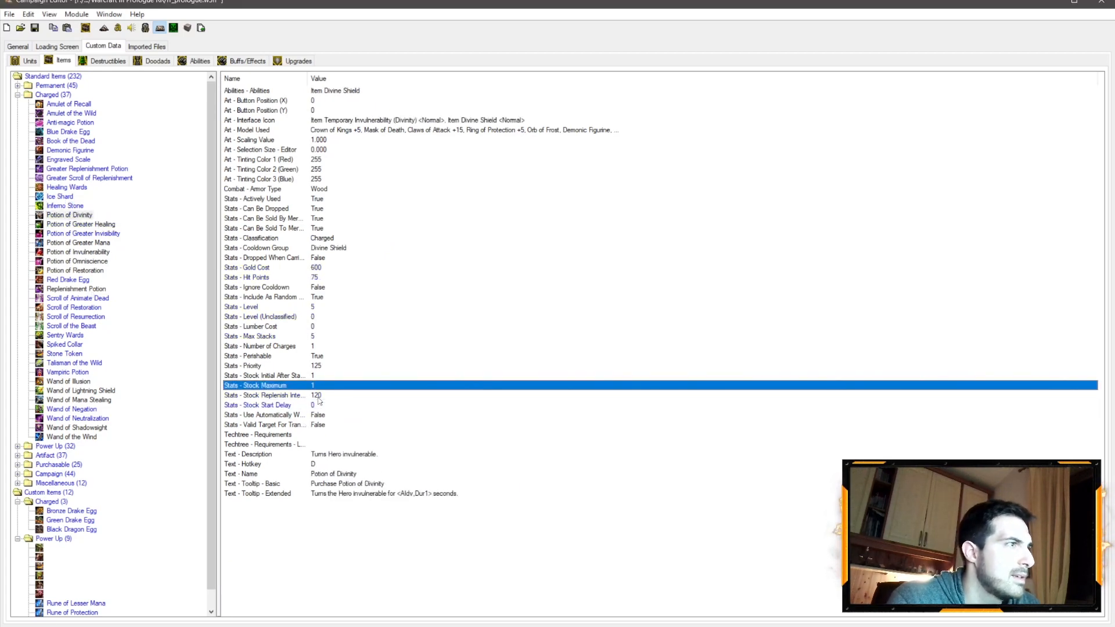
Review the stock values of the charged items from the Potion of Divinity back up to the Amulet of Recall
left_click(80, 179)
left_click(76, 216)
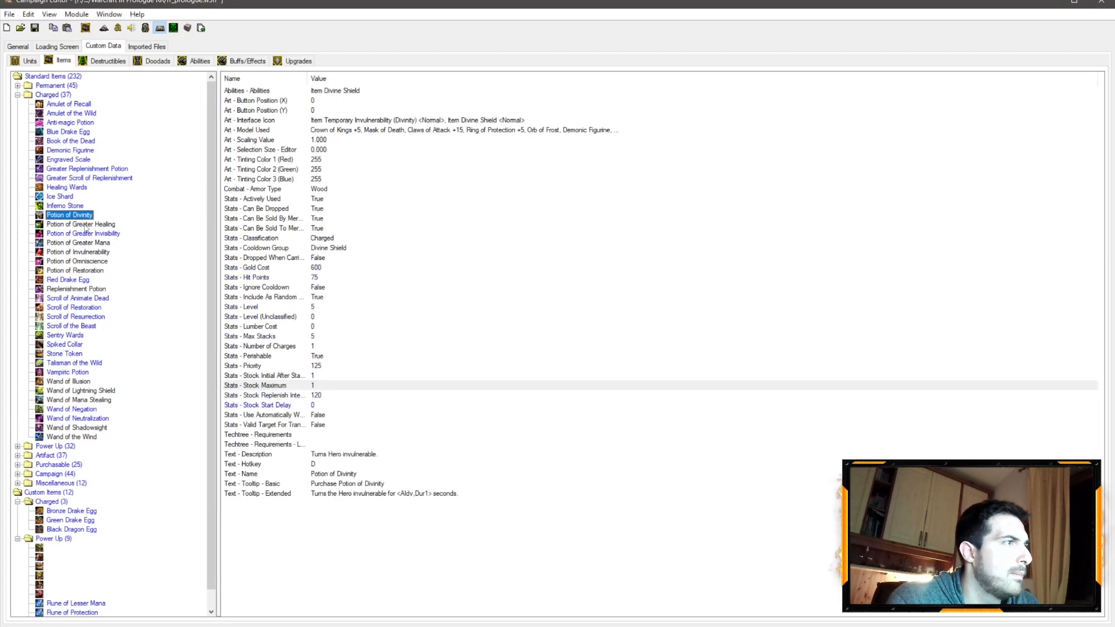
key("Up")
key("Up")
key("Up")
key("Up")
key("Up")
key("Up")
key("Up")
key("Up")
key("Up")
key("Up")
key("Up")
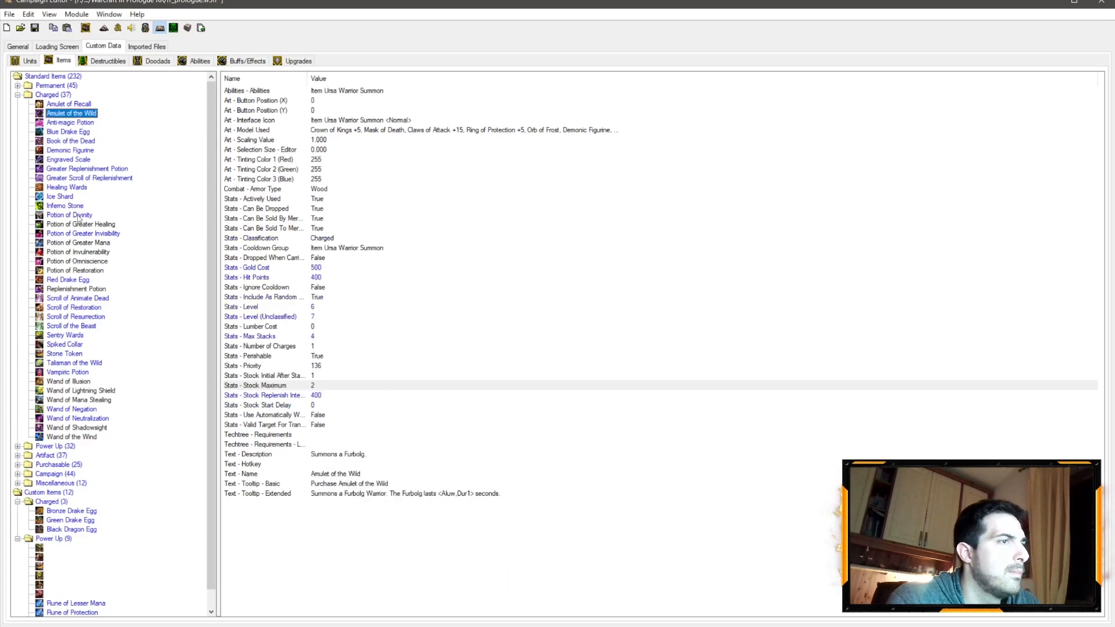
key("Up")
key("Up")
Review the stock values of the Permanent items and the first few charged items, then collapse the Permanent category
left_click(18, 85)
left_click(79, 96)
key("Down")
key("Down")
key("Down")
key("Down")
key("Down")
key("Down")
key("Down")
key("Down")
key("Down")
key("Down")
key("Down")
key("Down")
key("Down")
key("Down")
key("Down")
key("Down")
key("Down")
key("Down")
key("Down")
key("Down")
key("Down")
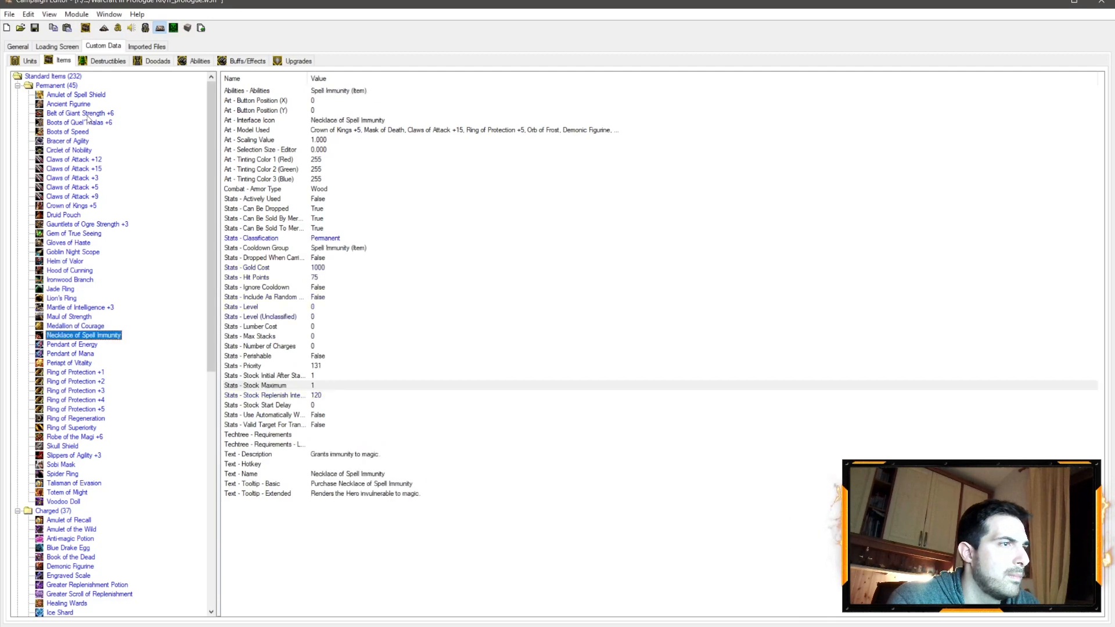
key("Down")
key("Down")
key("Down")
key("Down")
key("Down")
key("Down")
key("Down")
key("Down")
key("Down")
key("Down")
key("Down")
key("Down")
key("Down")
key("Down")
key("Down")
key("Down")
key("Down")
key("Down")
key("Down")
key("Down")
scroll(116, 233, "down", 6)
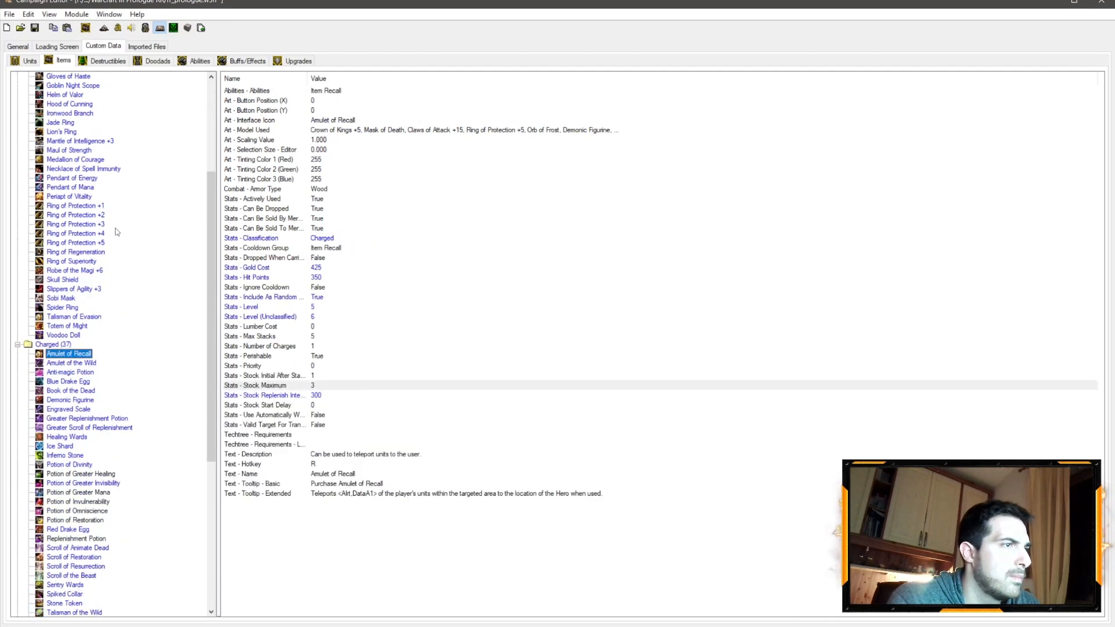
key("Down")
key("Down")
scroll(75, 280, "up", 6)
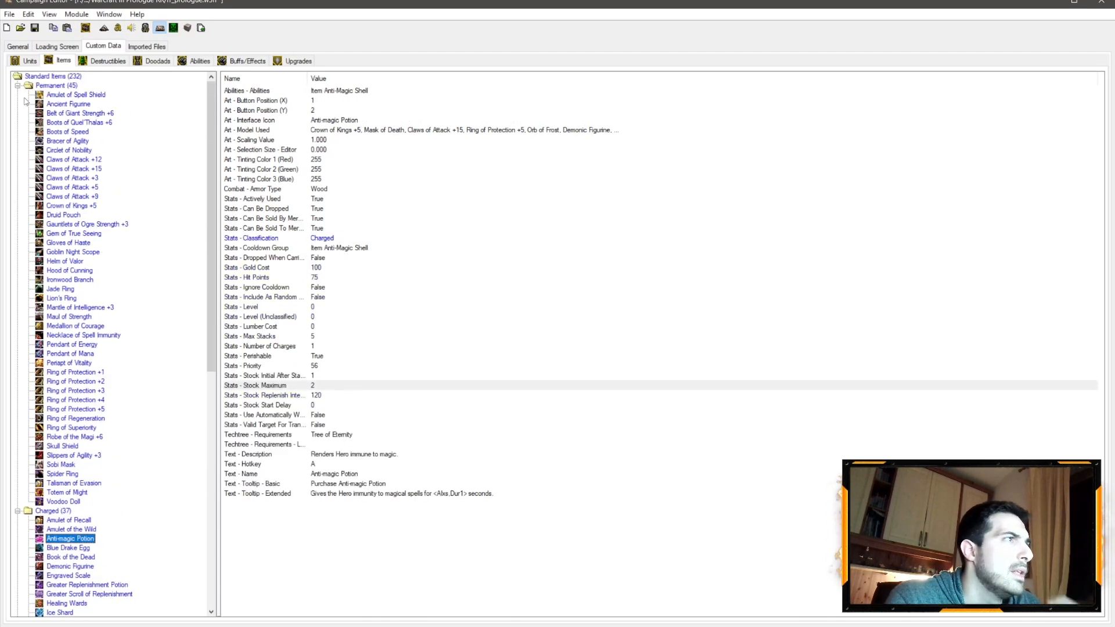
left_click(17, 85)
Compare the stats of the unmodified potions, checking the Replenishment Potion against the Greater Replenishment Potion
scroll(135, 291, "down", 1)
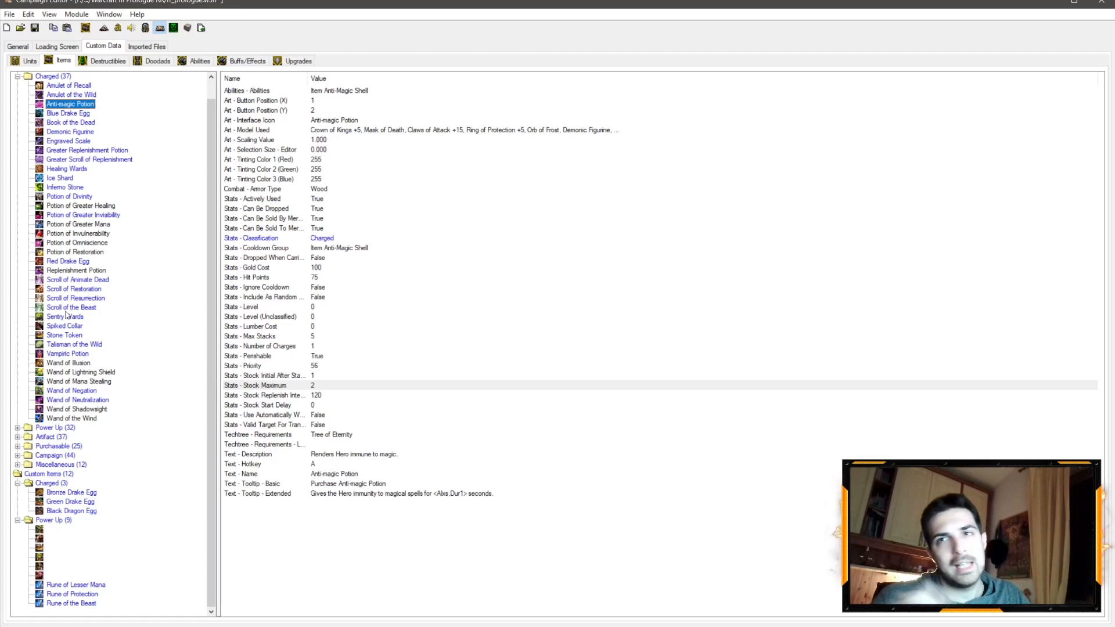
scroll(87, 267, "up", 1)
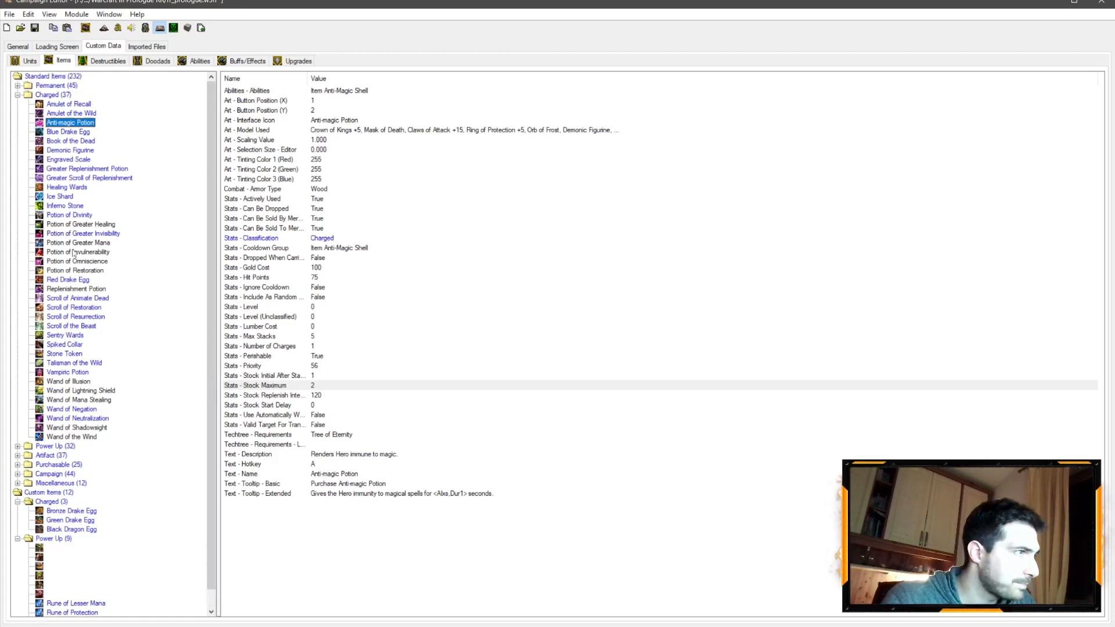
left_click(72, 224)
left_click(73, 215)
left_click(80, 270)
left_click(75, 288)
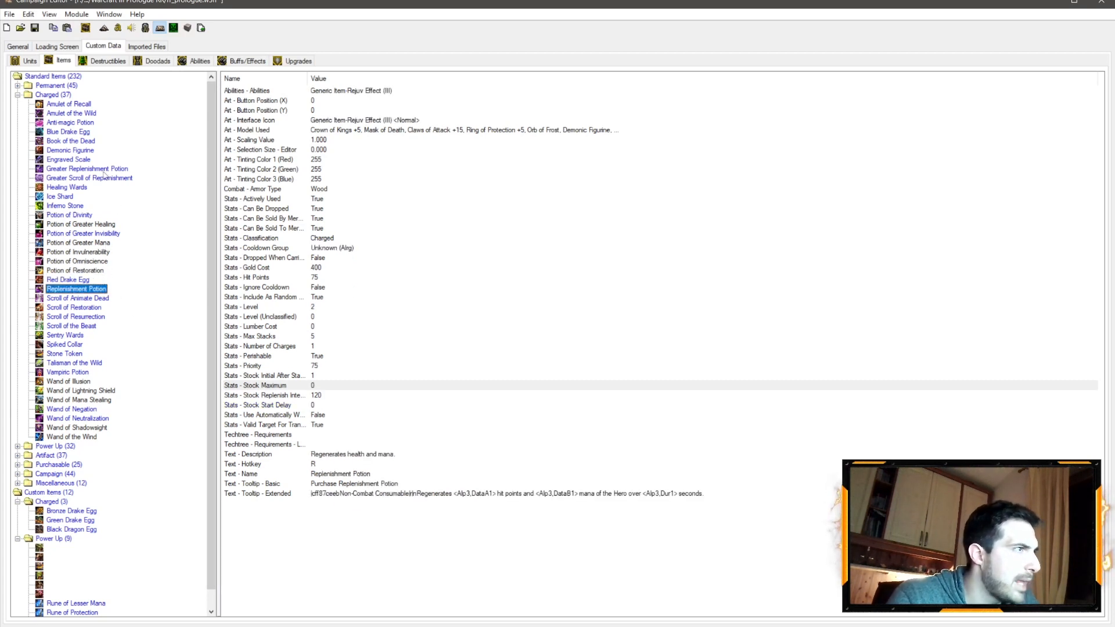
left_click(100, 169)
left_click(83, 289)
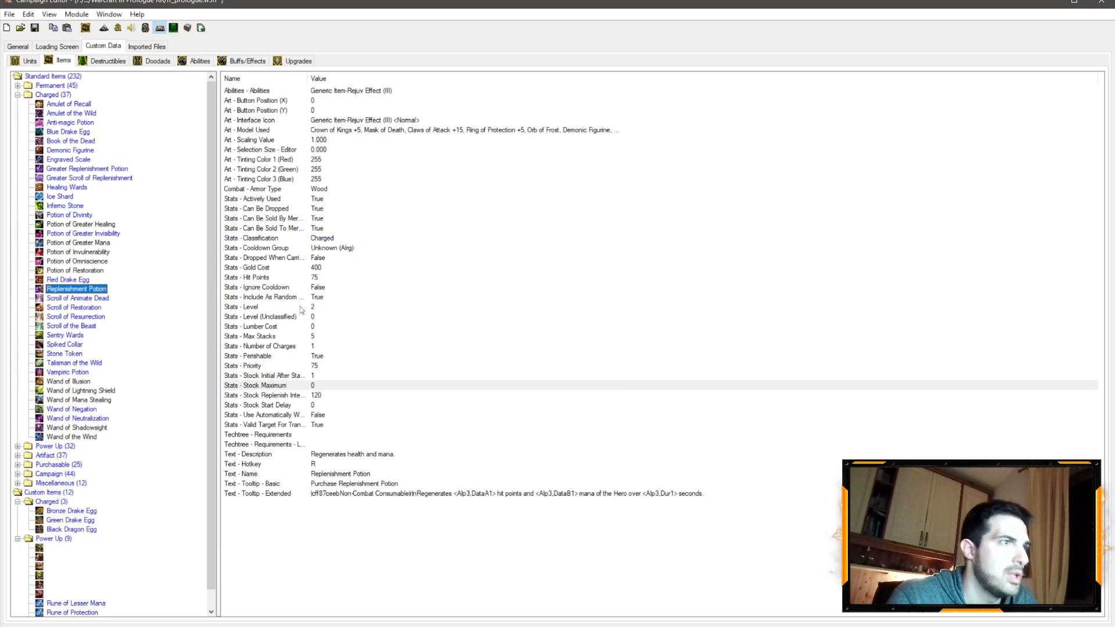
Set the Replenishment Potion's level to 1 and its unclassified level to 3
double_click(316, 318)
type("3")
left_click(549, 325)
double_click(401, 306)
type("1")
left_click(556, 326)
double_click(314, 318)
type("3")
key("Return")
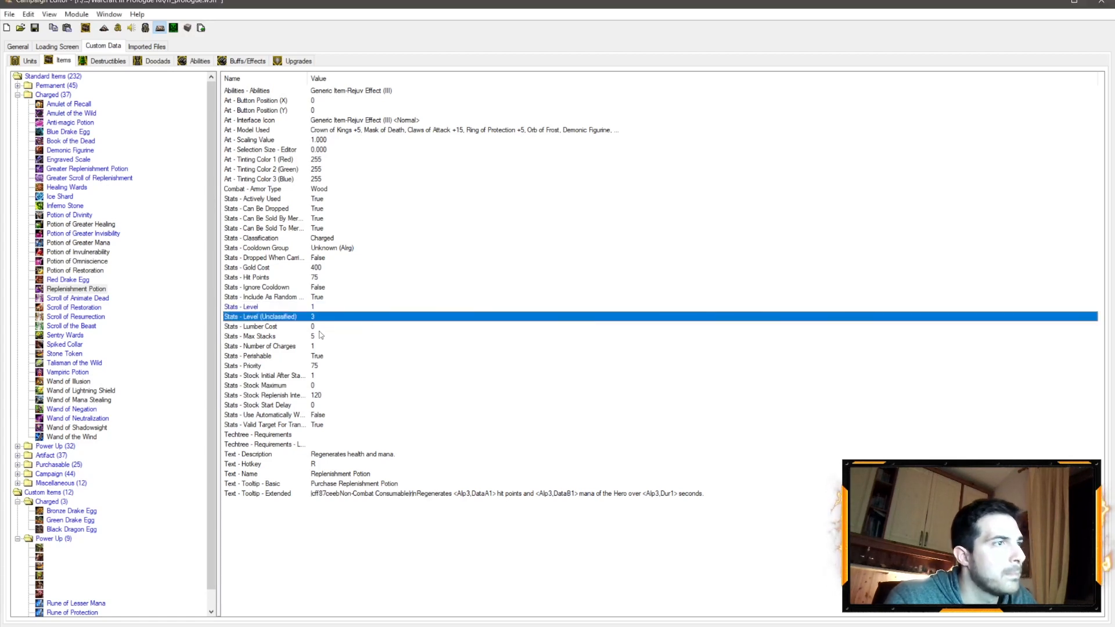
Set the Replenishment Potion's stock replenish interval to 100
left_click(328, 337)
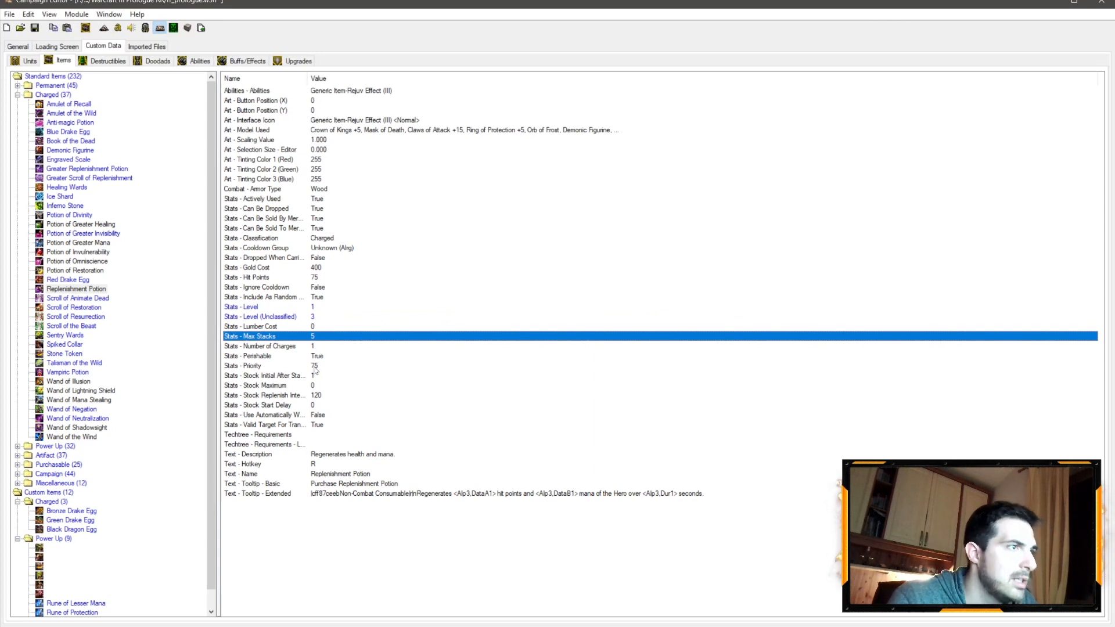
double_click(317, 396)
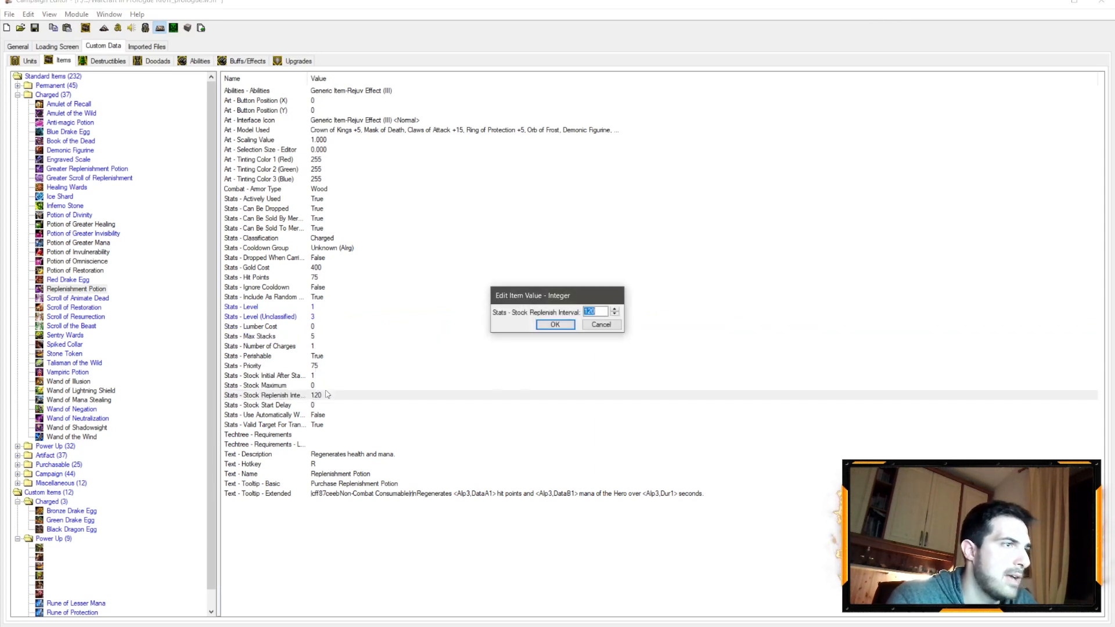
type("1")
left_click(555, 324)
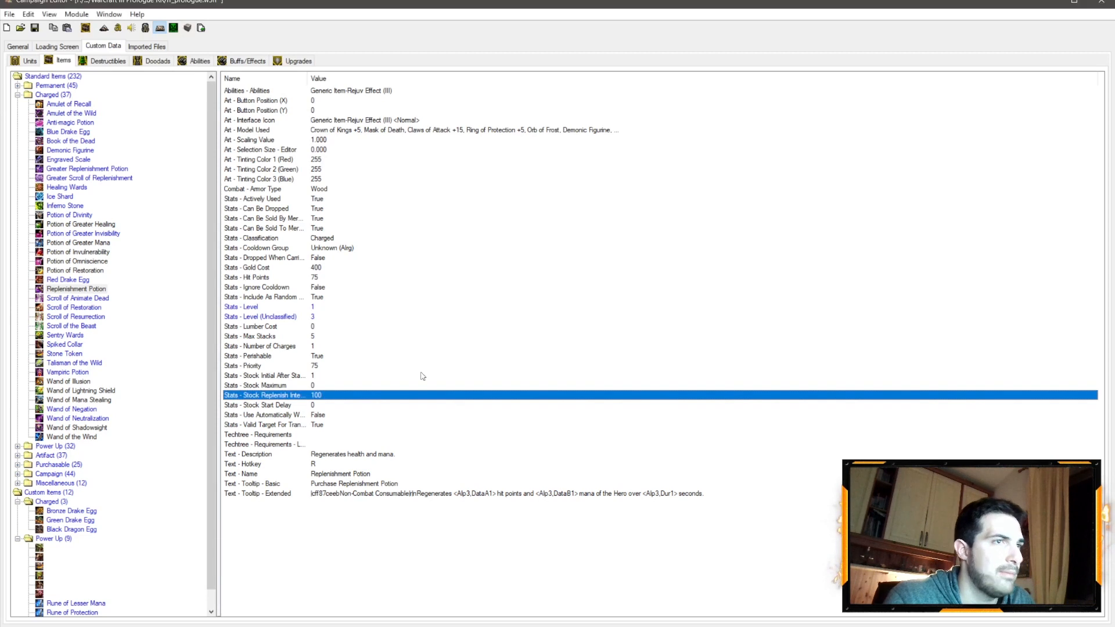
left_click(313, 316)
left_click(319, 395)
Set the Replenishment Potion's level to 2 and its hit points to 150
double_click(314, 306)
type("2")
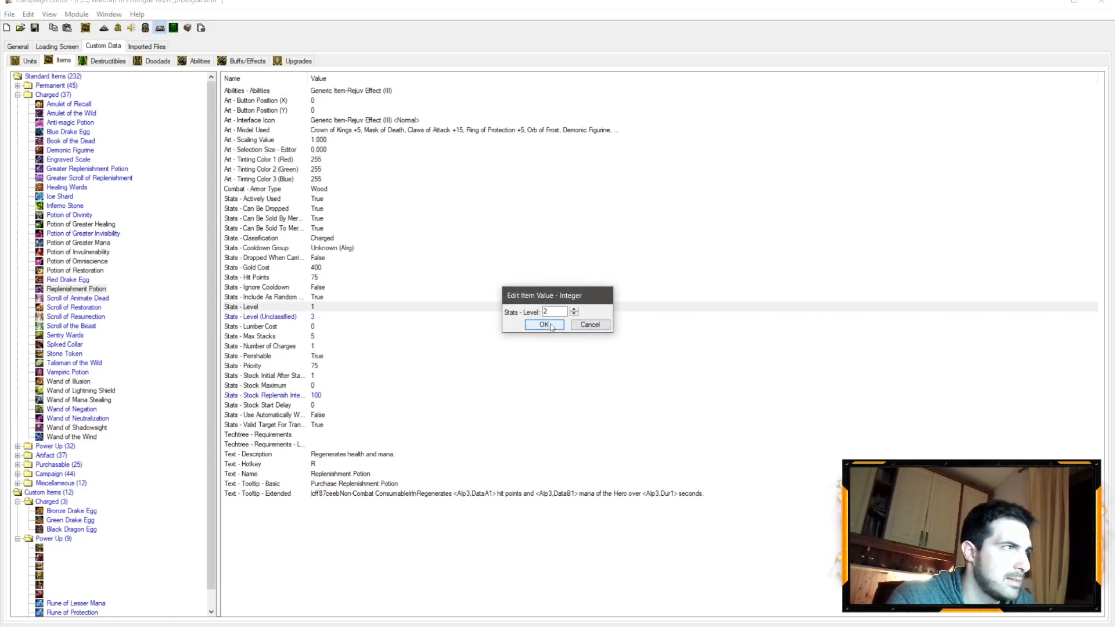
left_click(544, 325)
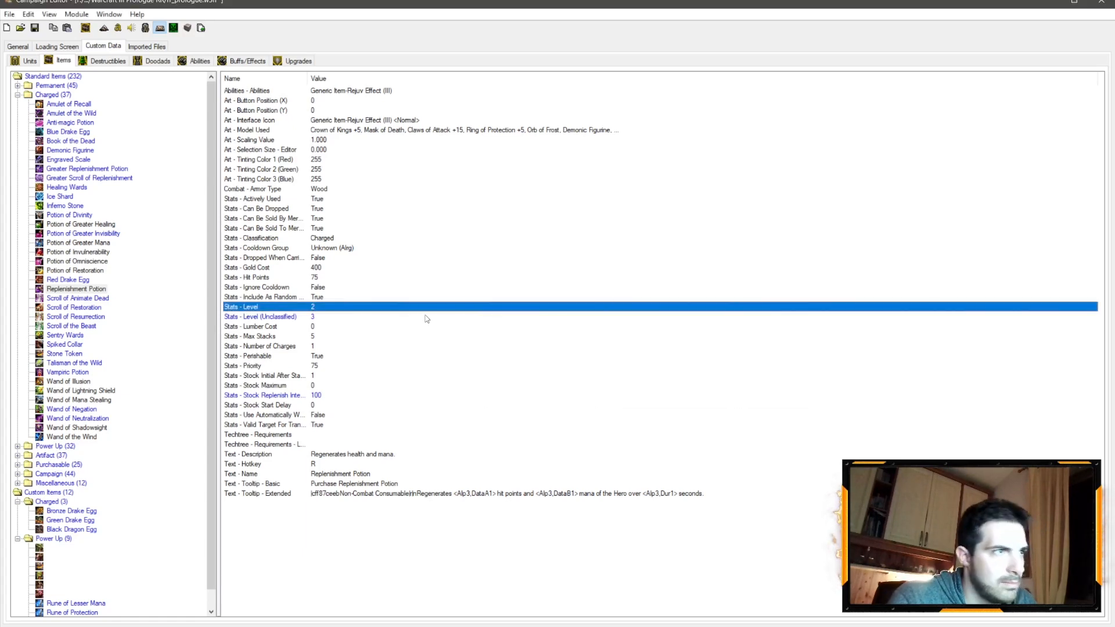
left_click(320, 396)
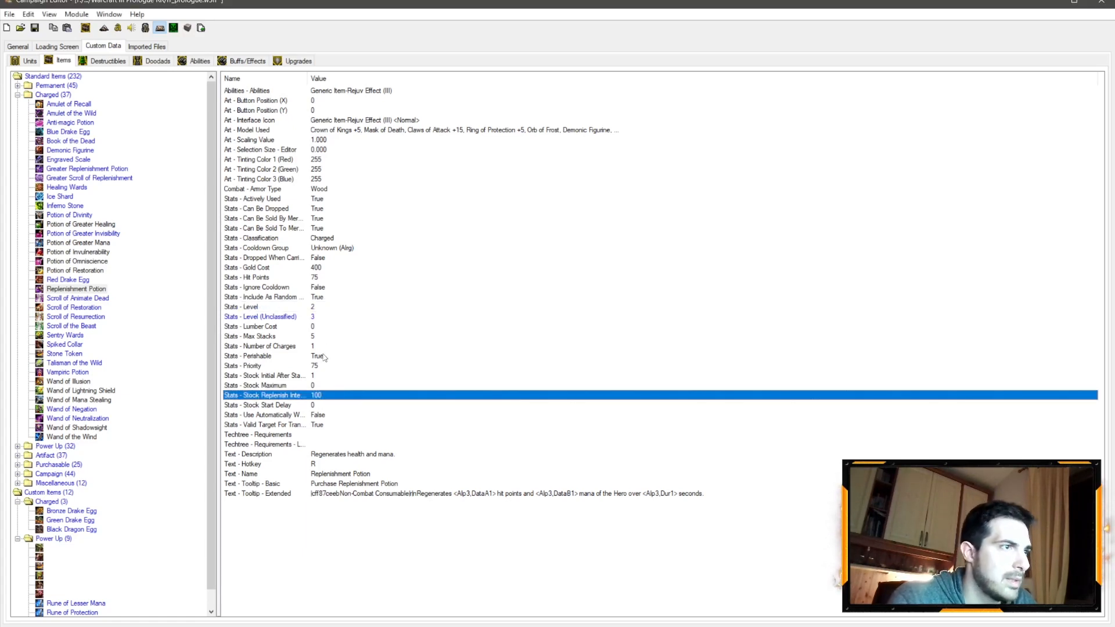
double_click(317, 277)
type("150")
key("Return")
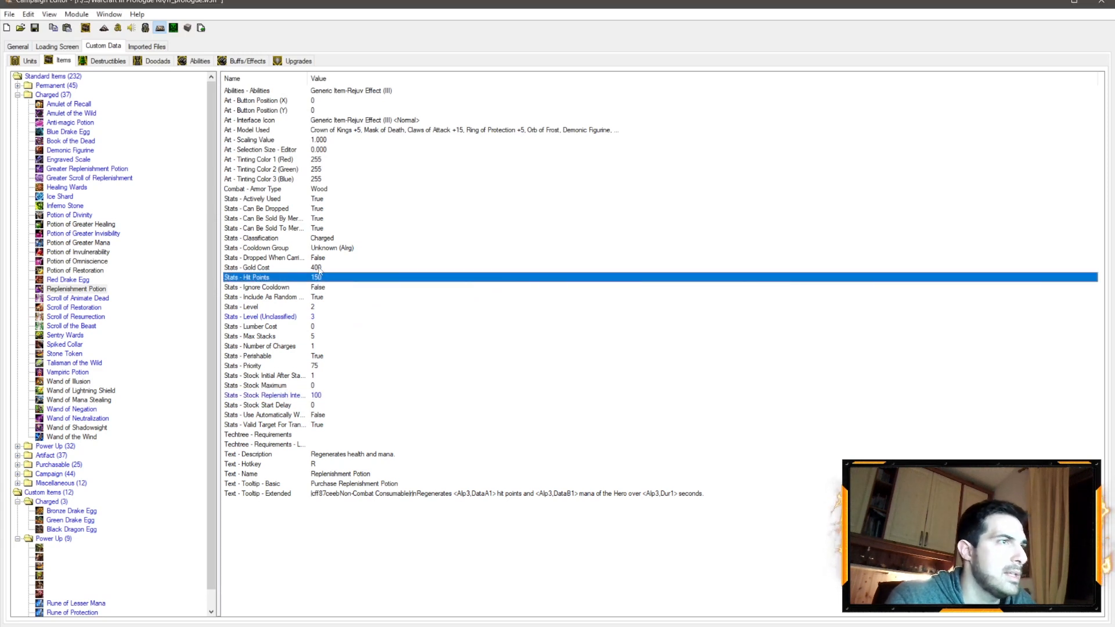
left_click(325, 267)
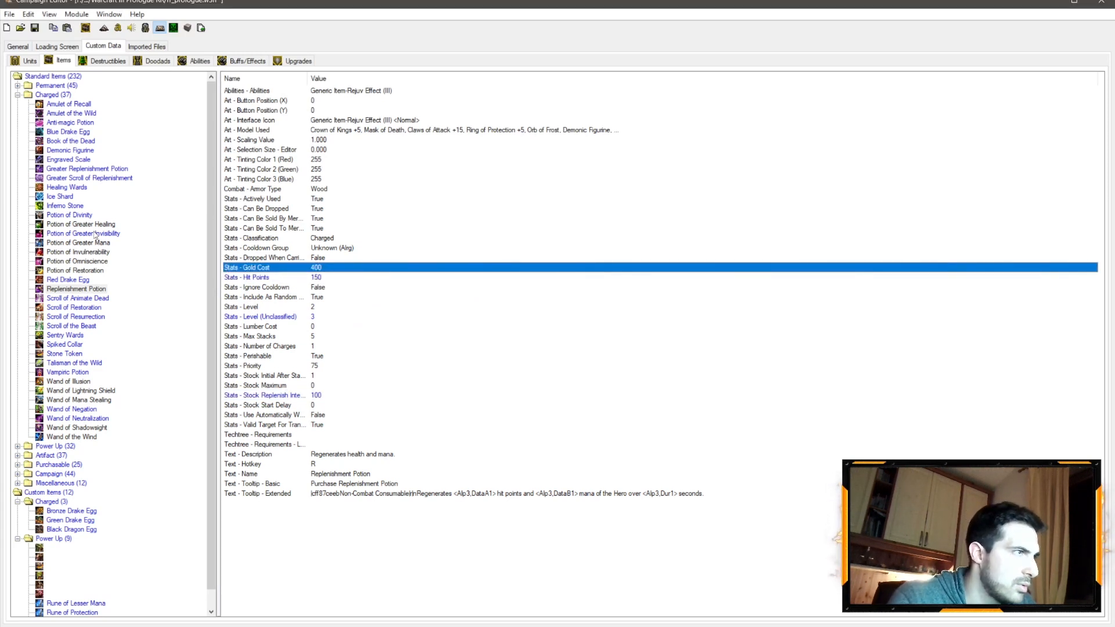
Compare the gold costs and other stats of several charged items, such as the Sentry Wards and Ice Shard, with those of the Replenishment Potion
left_click(72, 336)
left_click(321, 269)
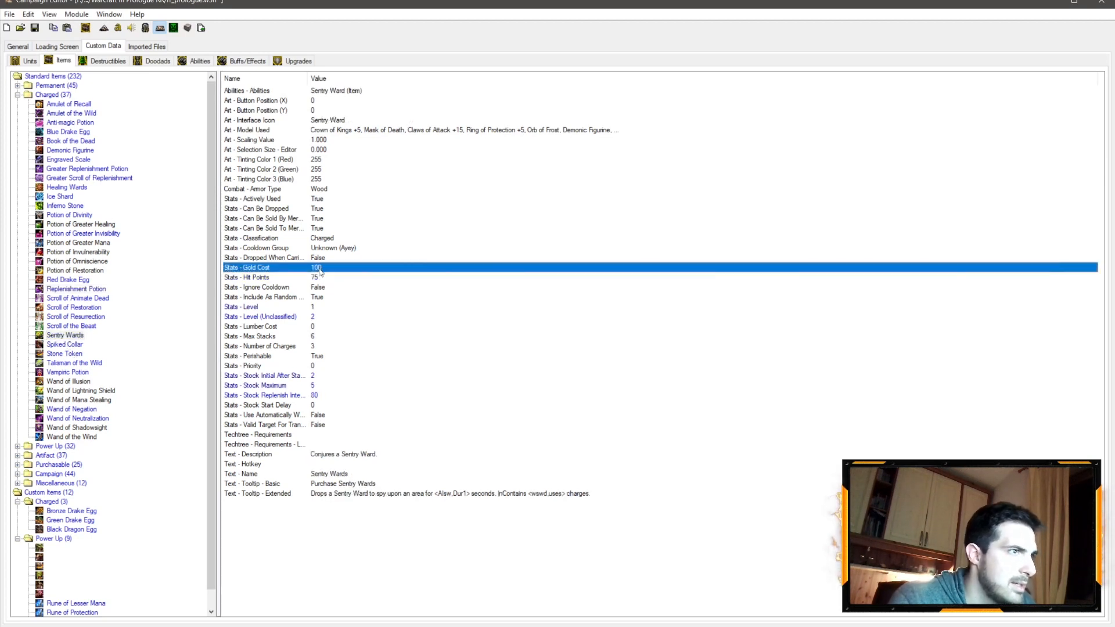
left_click(74, 189)
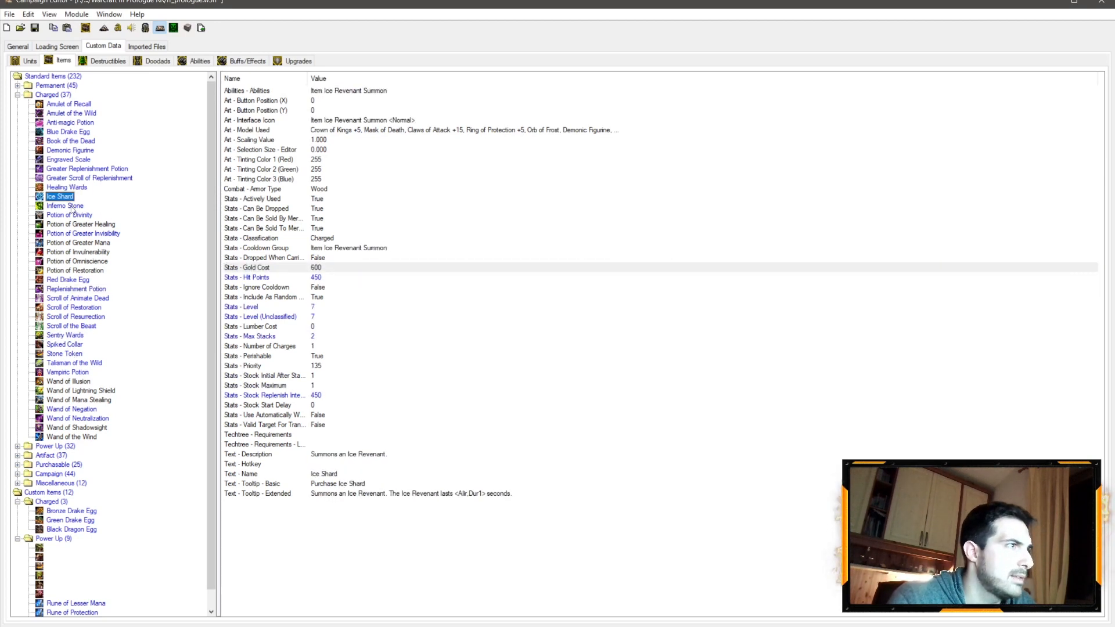
left_click(84, 153)
left_click(76, 121)
left_click(85, 227)
left_click(84, 271)
left_click(86, 291)
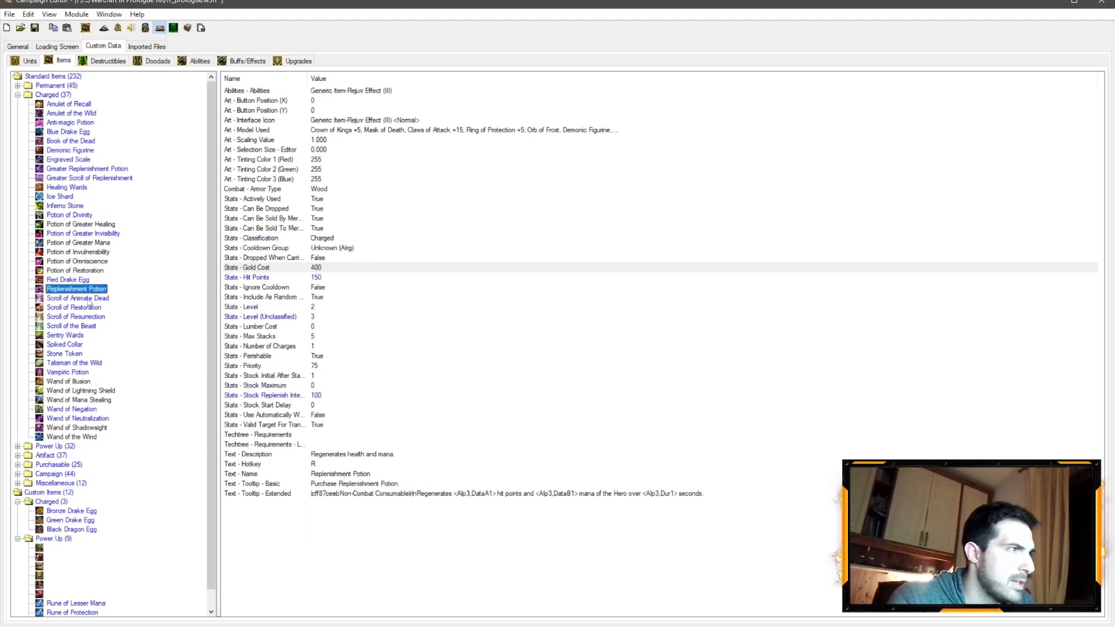
Set the Replenishment Potion's gold cost to 200 and its stock maximum to 5
double_click(319, 277)
key("Return")
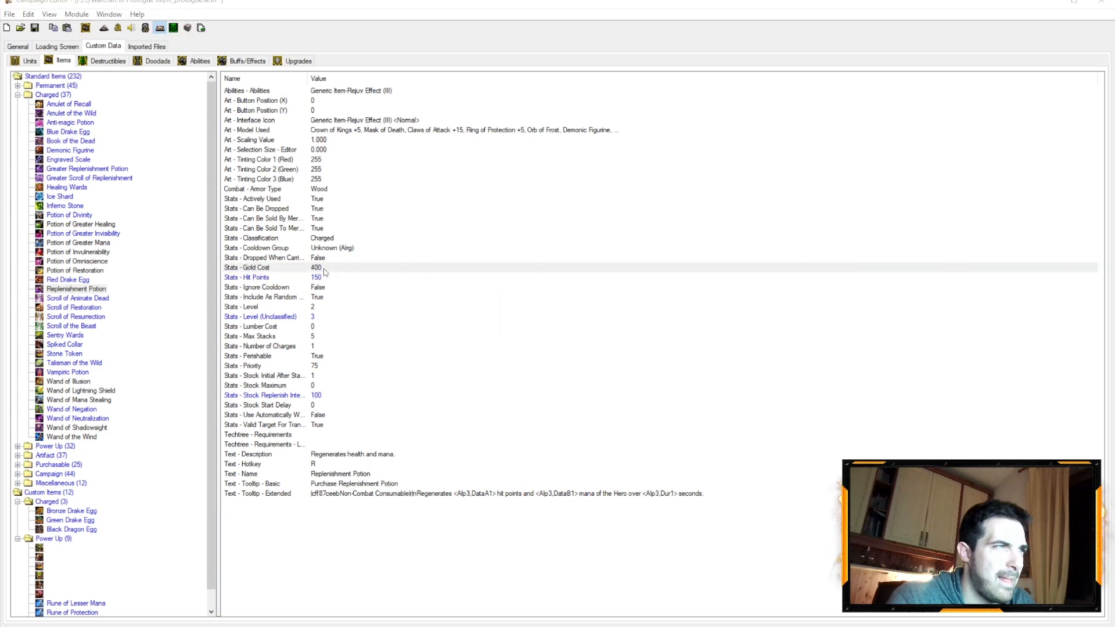
double_click(324, 269)
type("2")
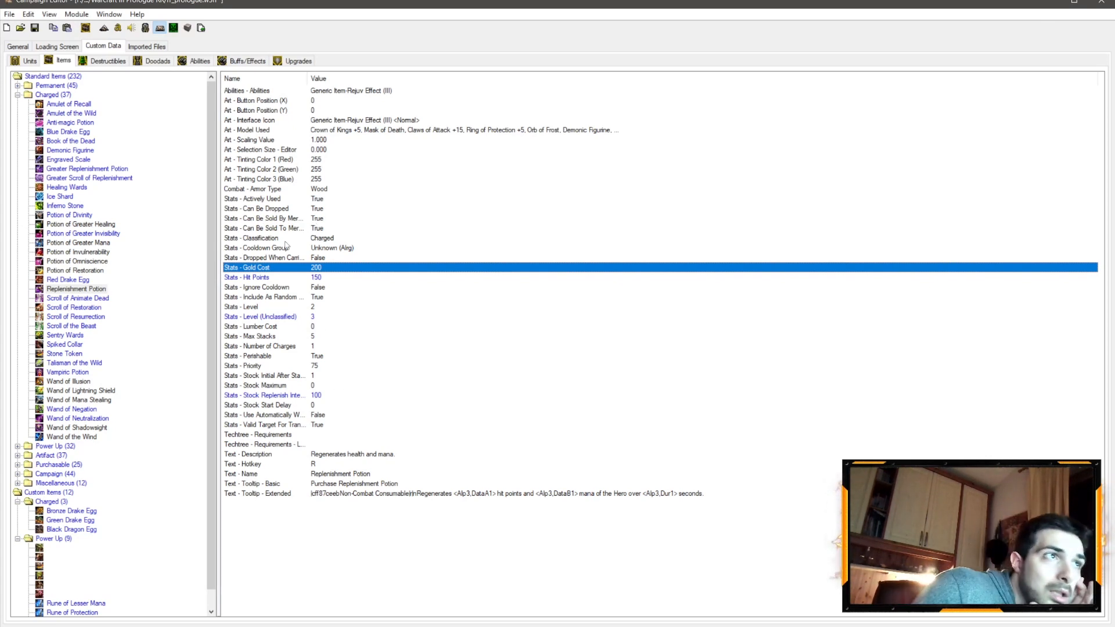
left_click(312, 387)
double_click(313, 386)
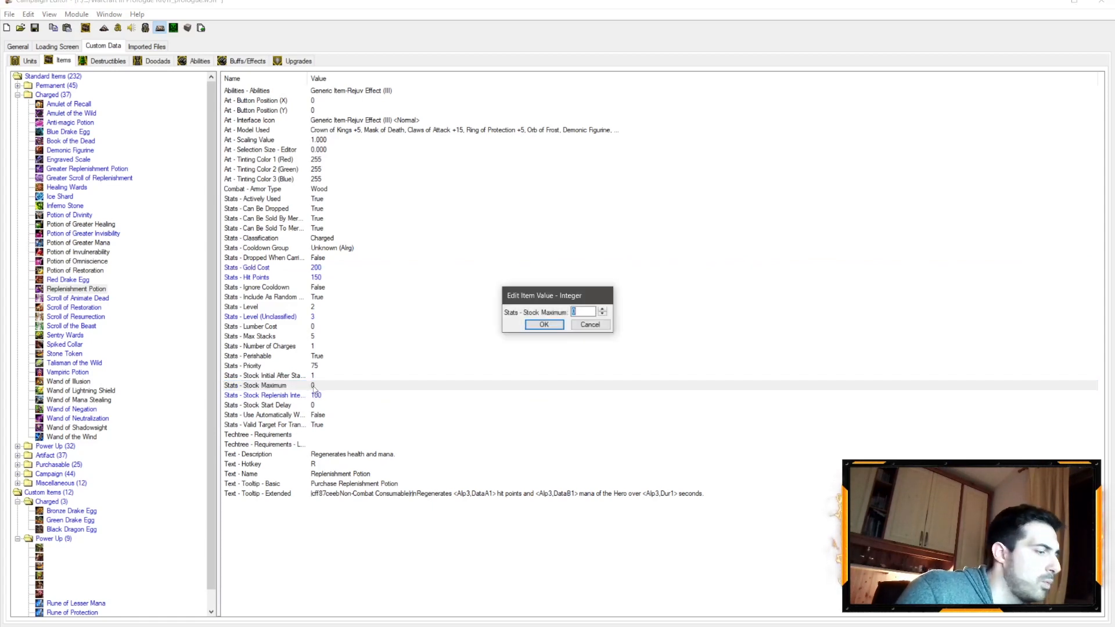
type("5")
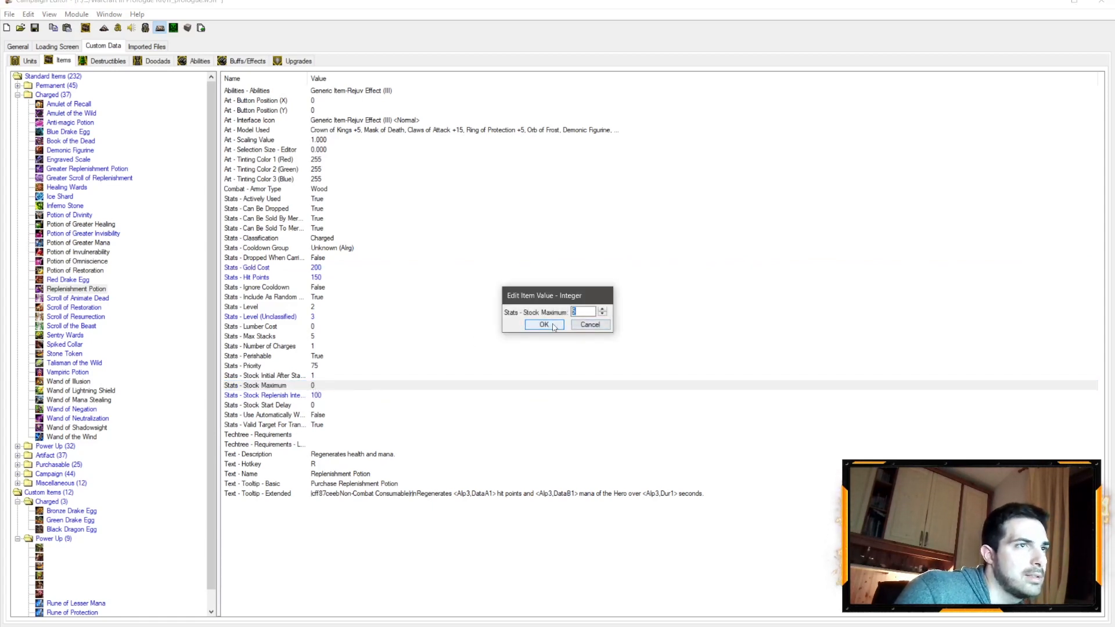
left_click(553, 325)
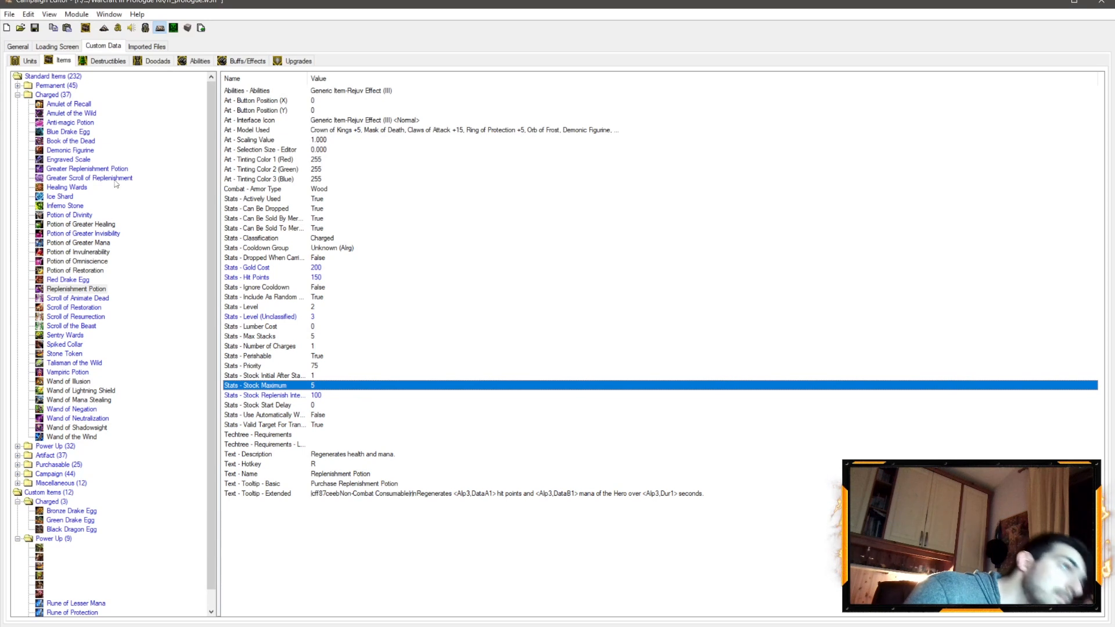
Check the Amulet of Recall's stock values and set the Replenishment Potion's initial stock after start delay to 3
left_click(75, 105)
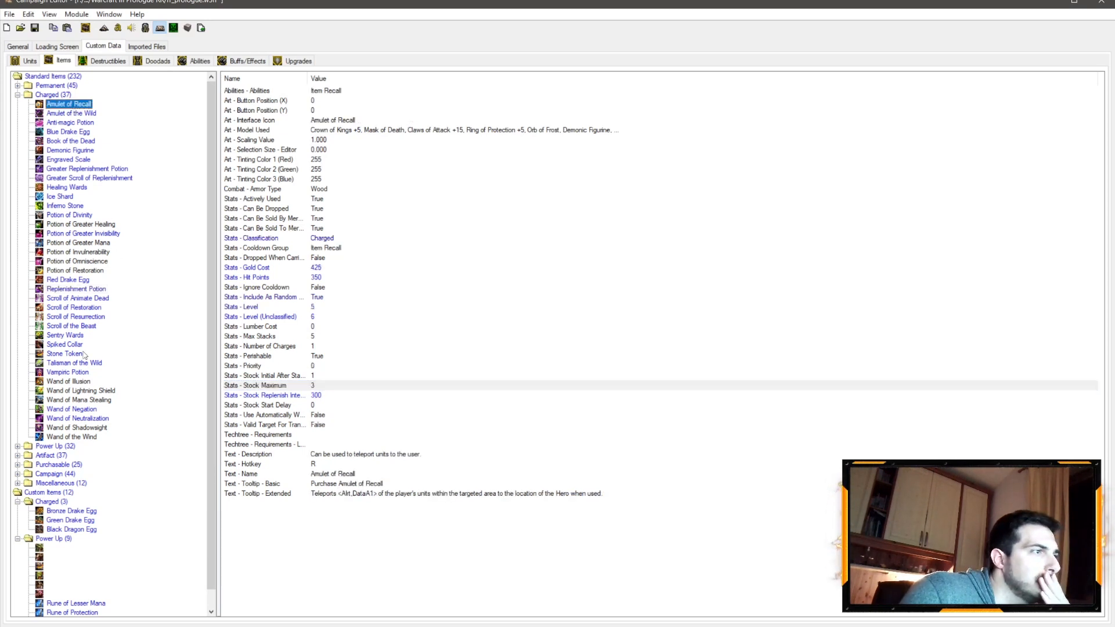
left_click(76, 290)
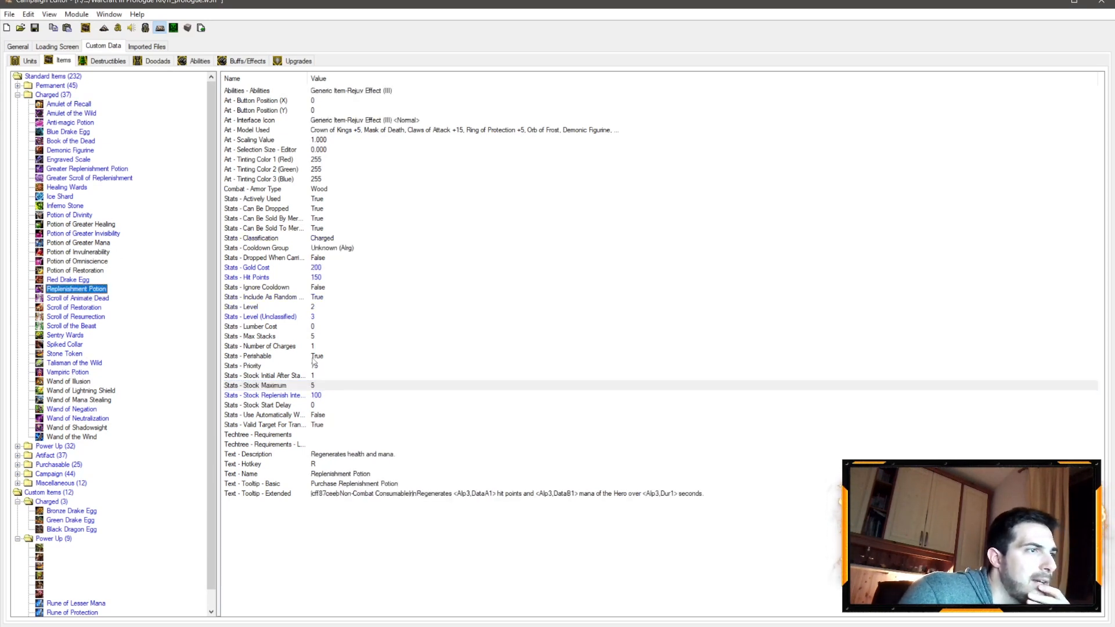
double_click(314, 376)
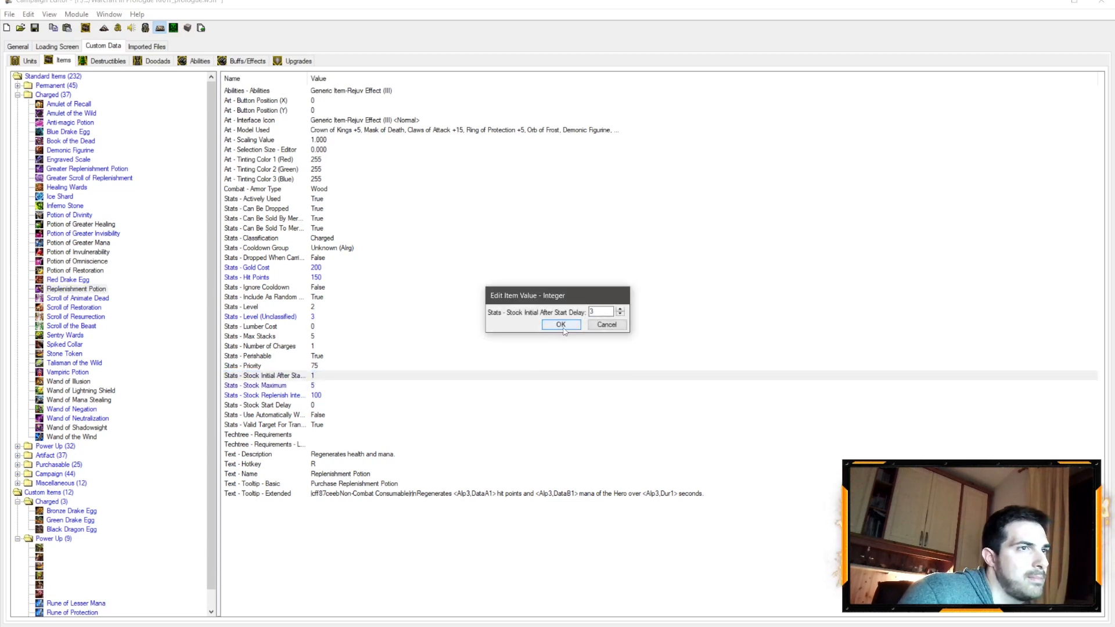
left_click(563, 330)
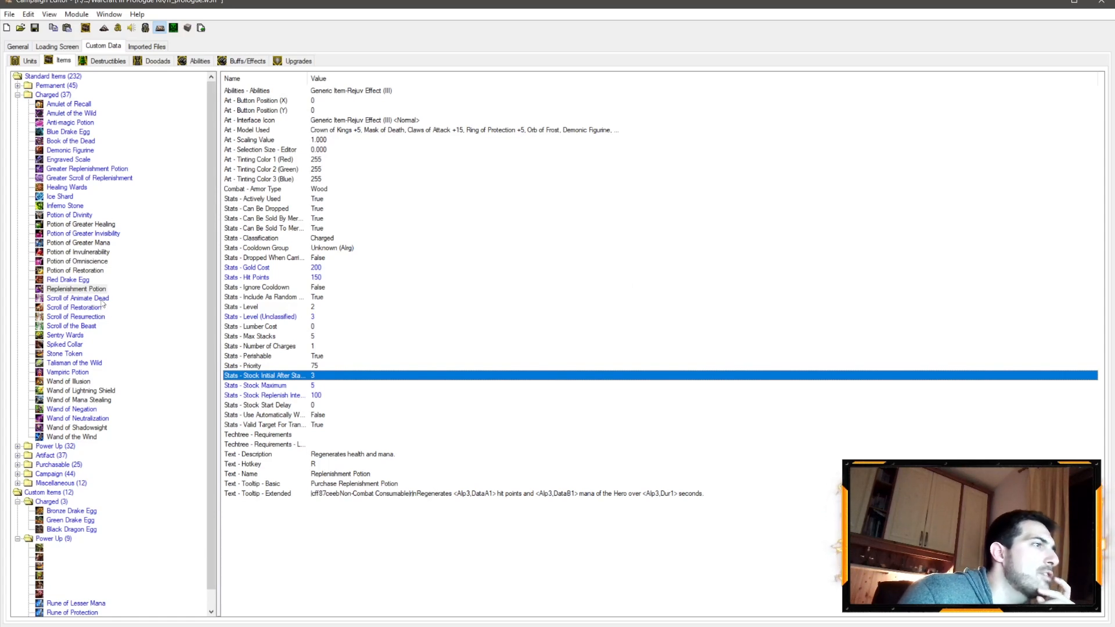
key("Down")
key("Down")
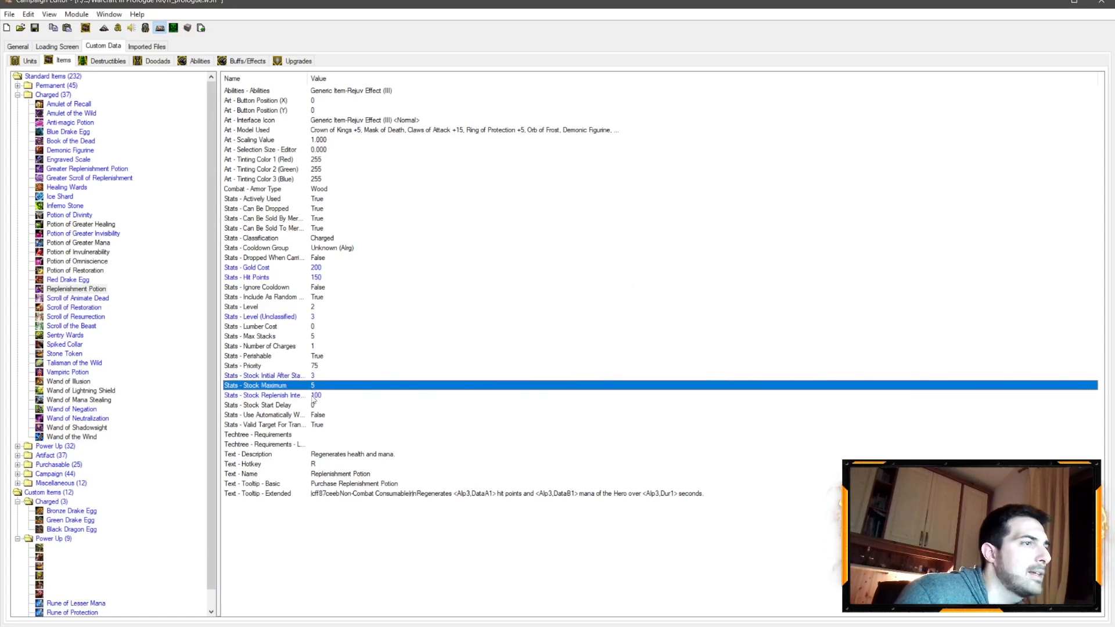
Set the Greater Replenishment Potion's stock maximum to 3 and its unclassified level to 5
left_click(116, 169)
double_click(313, 377)
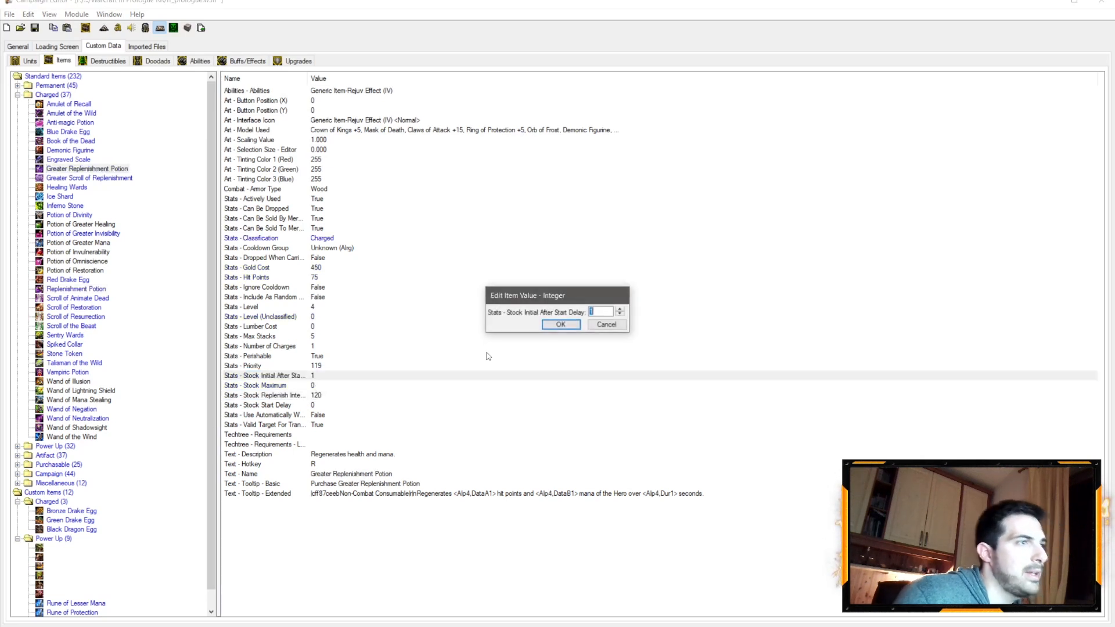
left_click(561, 325)
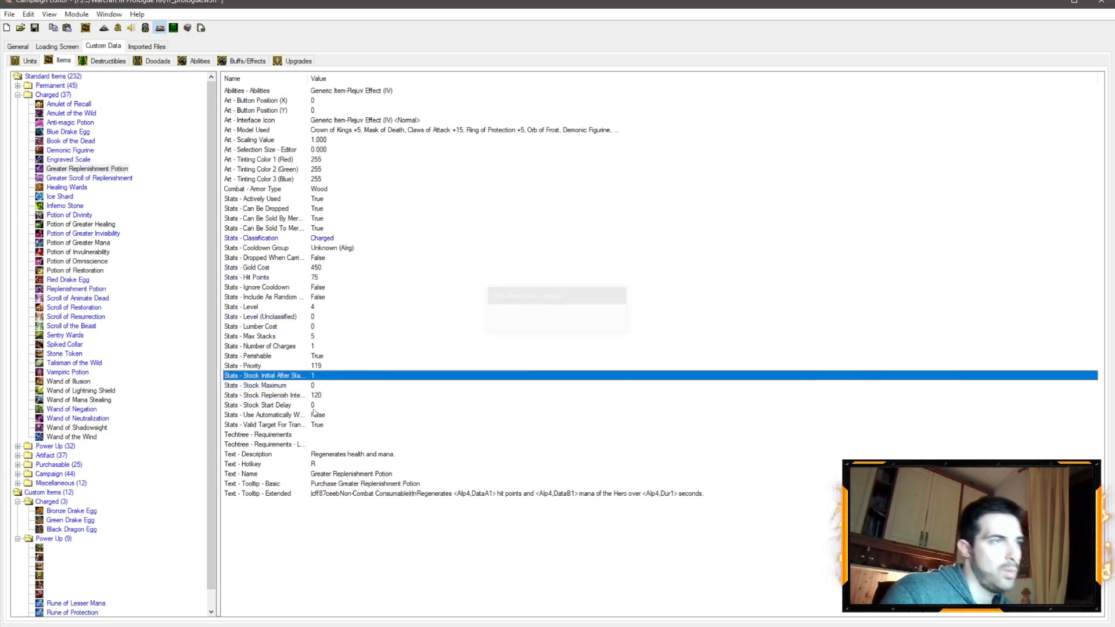
double_click(308, 387)
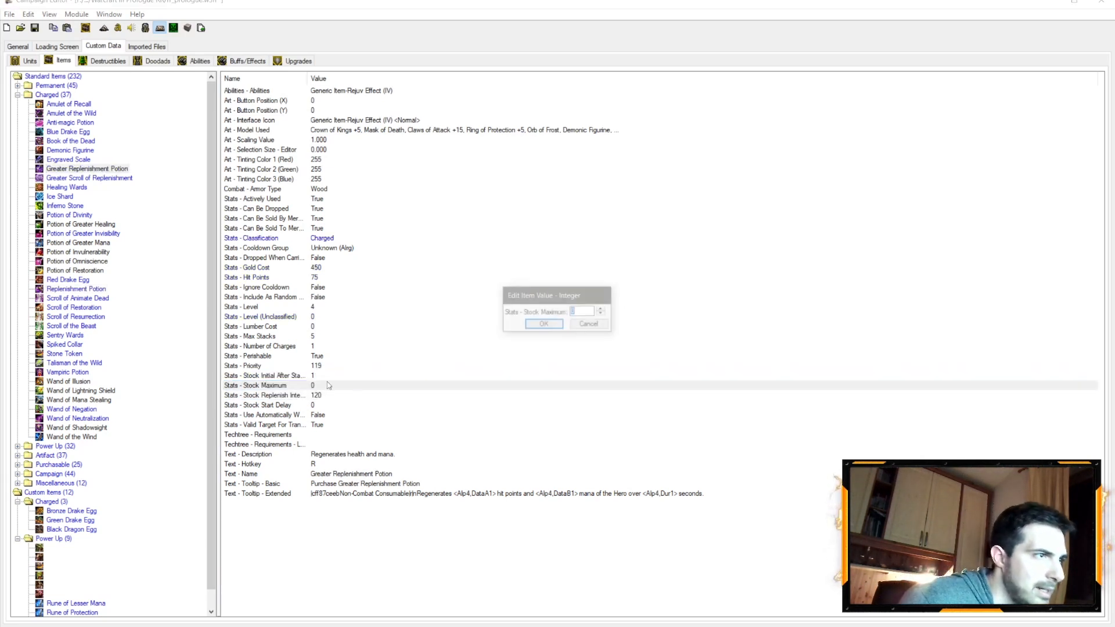
type("3")
left_click(552, 325)
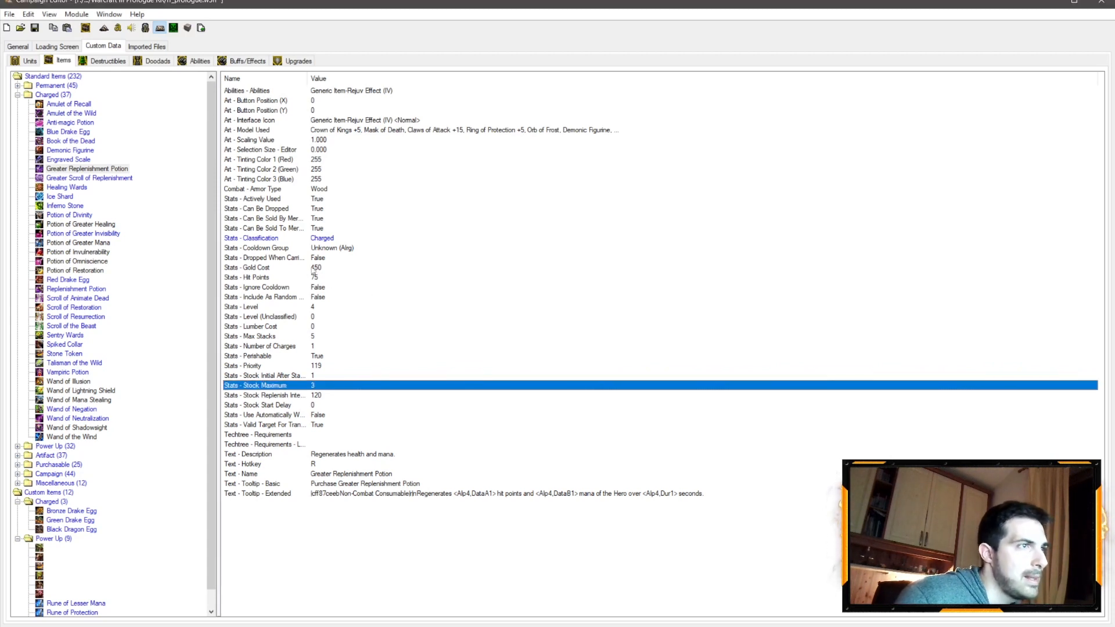
double_click(332, 318)
type("5")
left_click(546, 325)
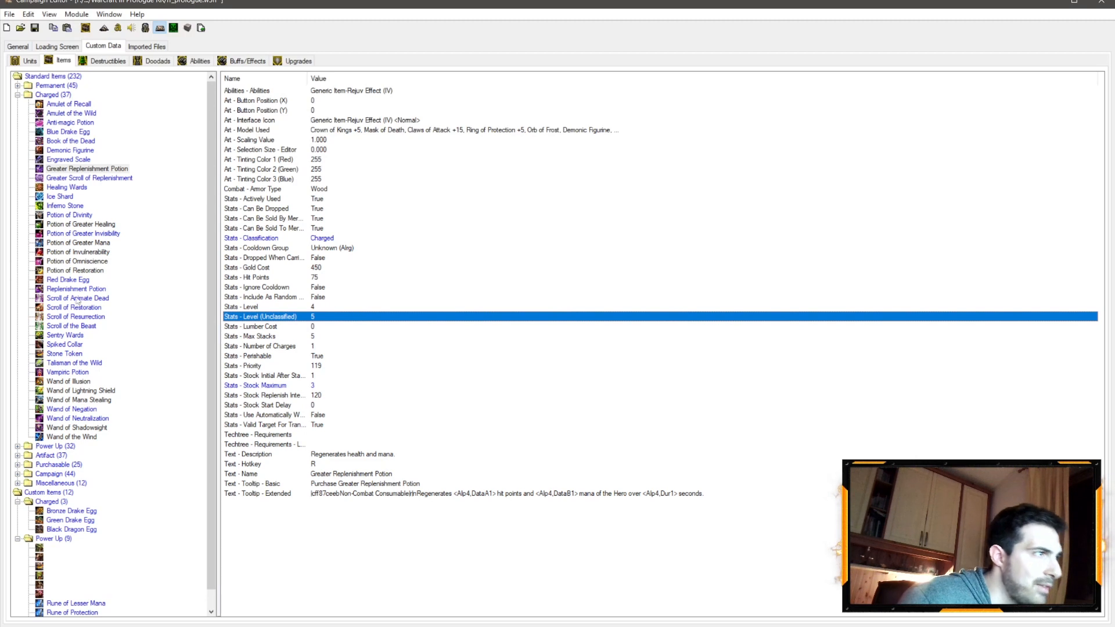
Compare the stats of the Potion of Greater Healing and Greater Scroll of Replenishment with the Replenishment Potion's gold cost, hit points and replenish interval
left_click(91, 225)
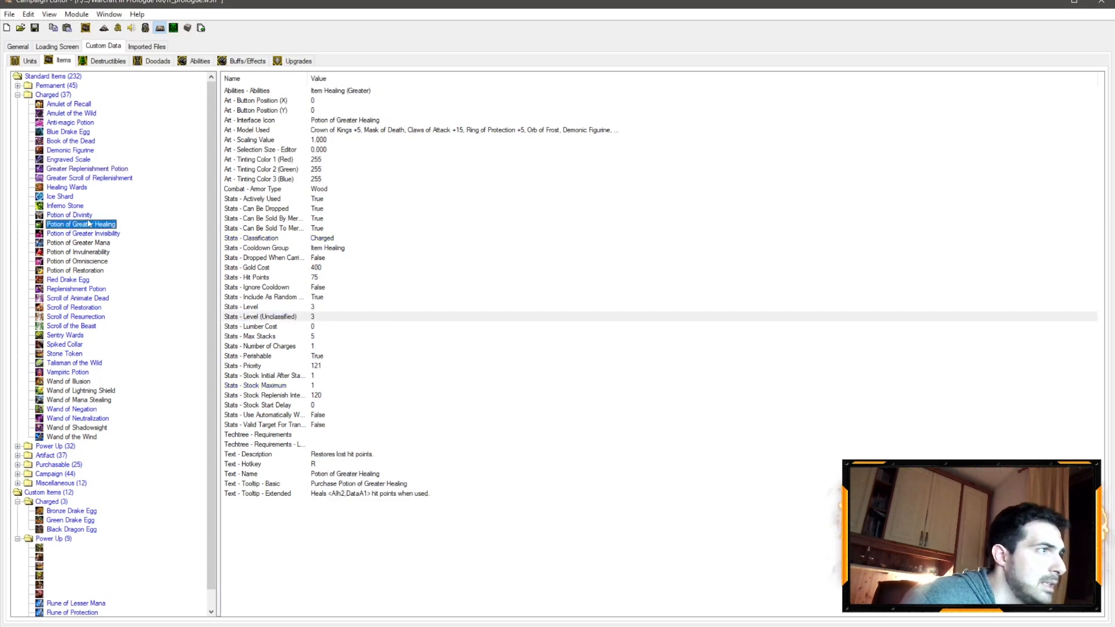
left_click(87, 181)
left_click(93, 227)
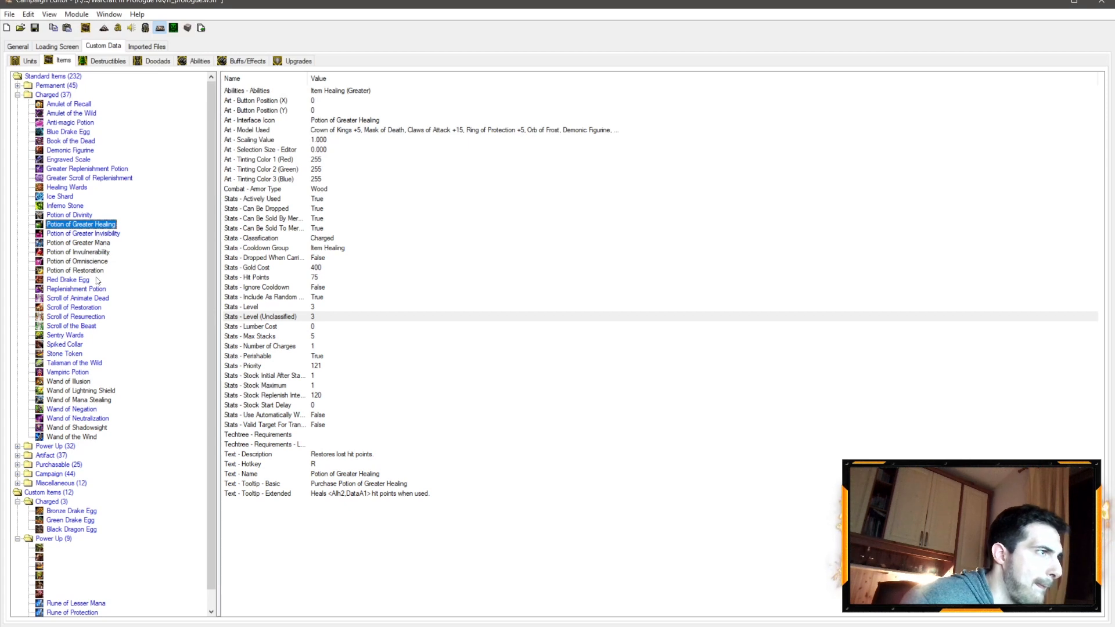
left_click(88, 288)
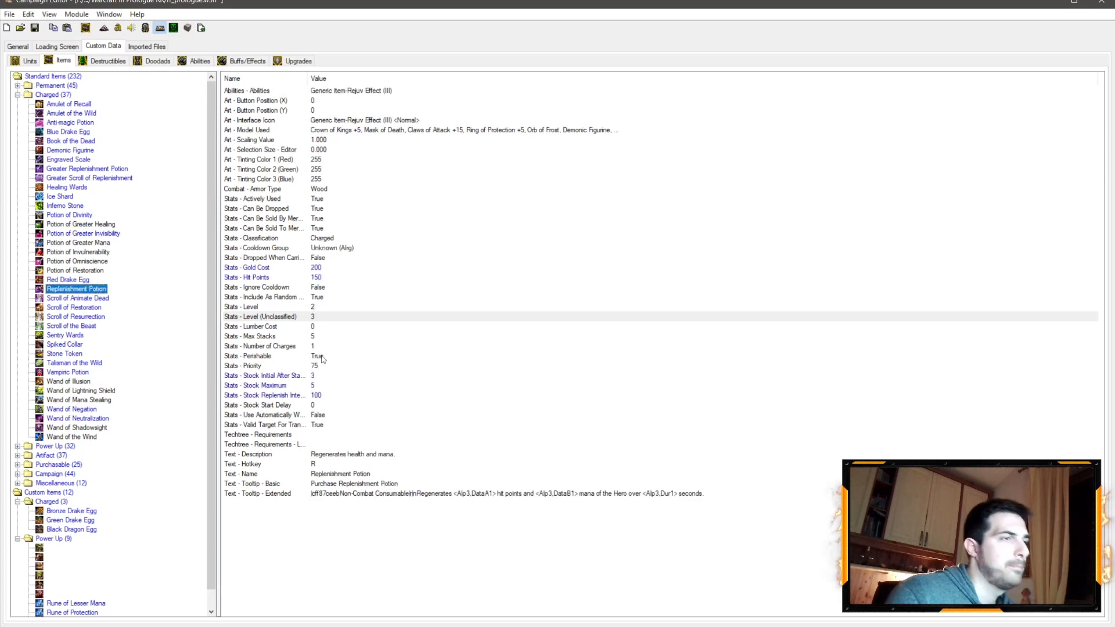
left_click(317, 269)
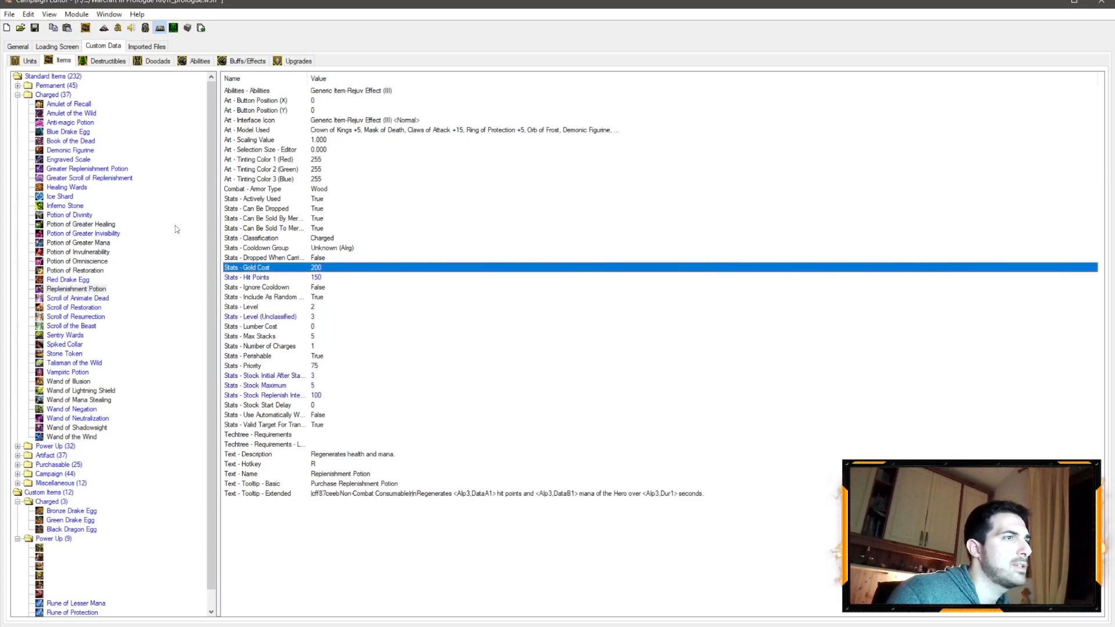
left_click(325, 277)
left_click(313, 396)
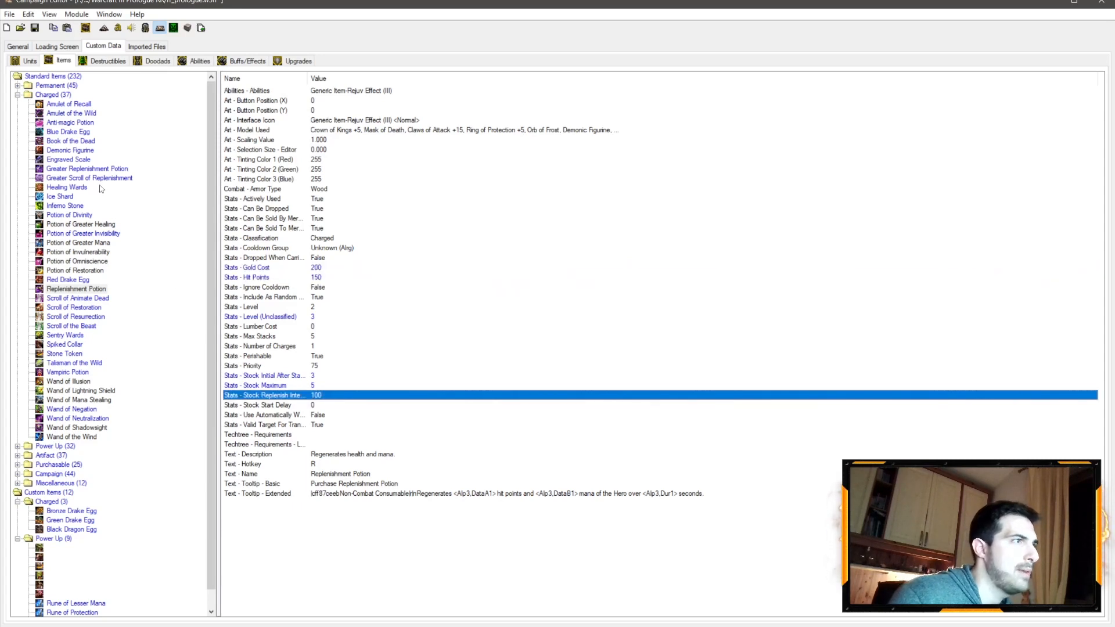
Set the Greater Replenishment Potion's gold cost to 400 and its hit points to 300
left_click(85, 169)
double_click(314, 268)
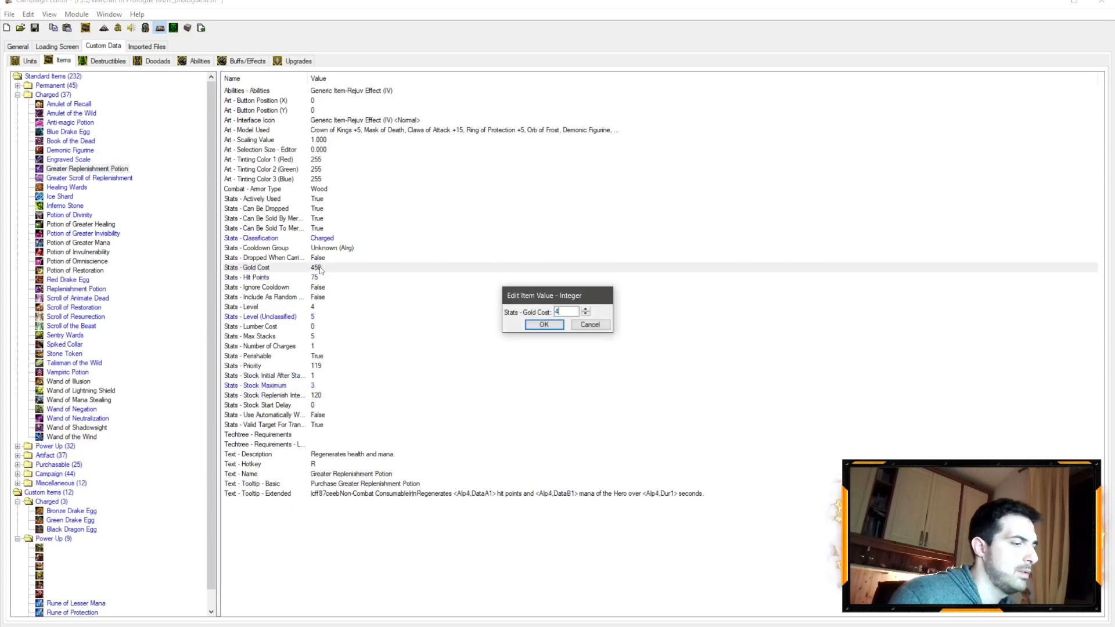
key("Return")
double_click(315, 277)
type("300")
key("Return")
Set the Greater Replenishment Potion's stock replenish interval to 200
double_click(319, 396)
type("200")
key("Return")
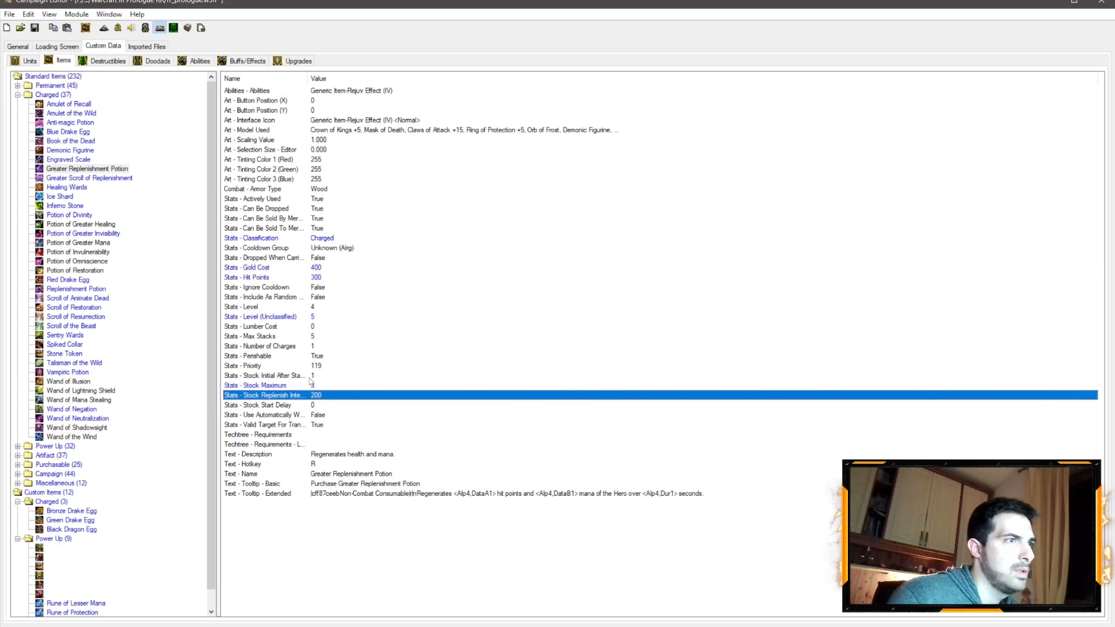
Set the Greater Replenishment Potion to be included as a random choice
double_click(318, 297)
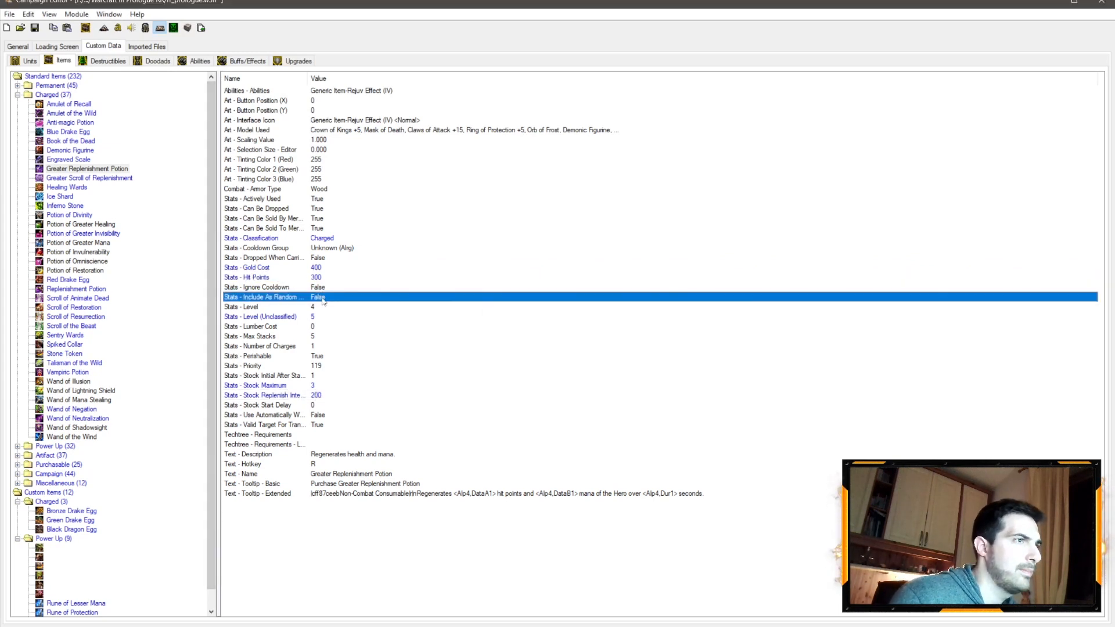
left_click(601, 312)
key("Return")
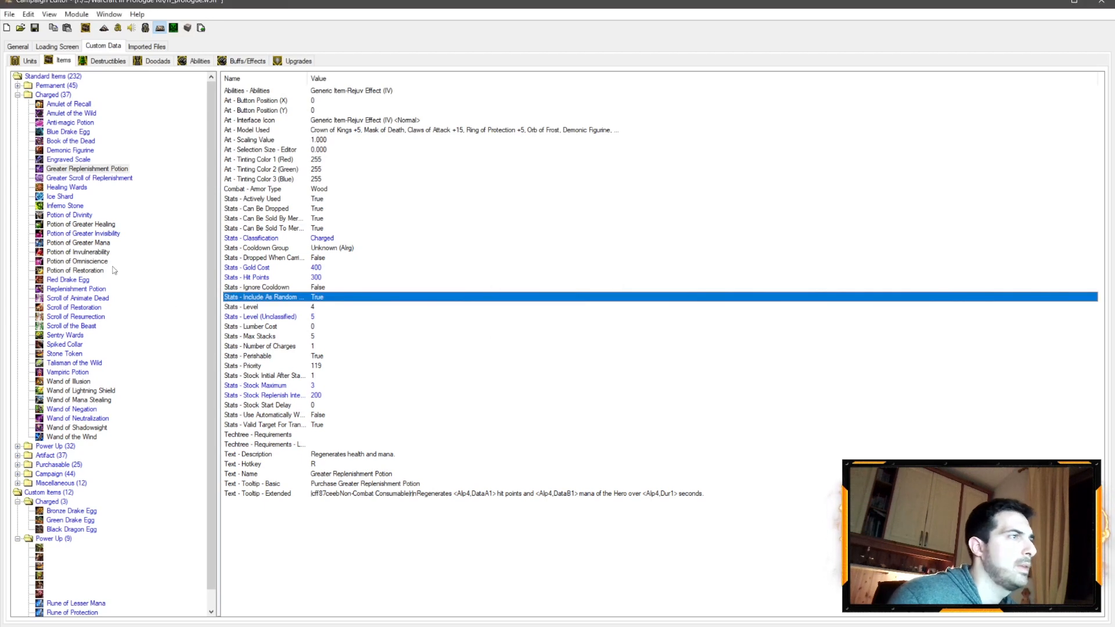
Check the Scroll of the Beast's level, and set the Greater Scroll of Replenishment's level to 3
left_click(87, 178)
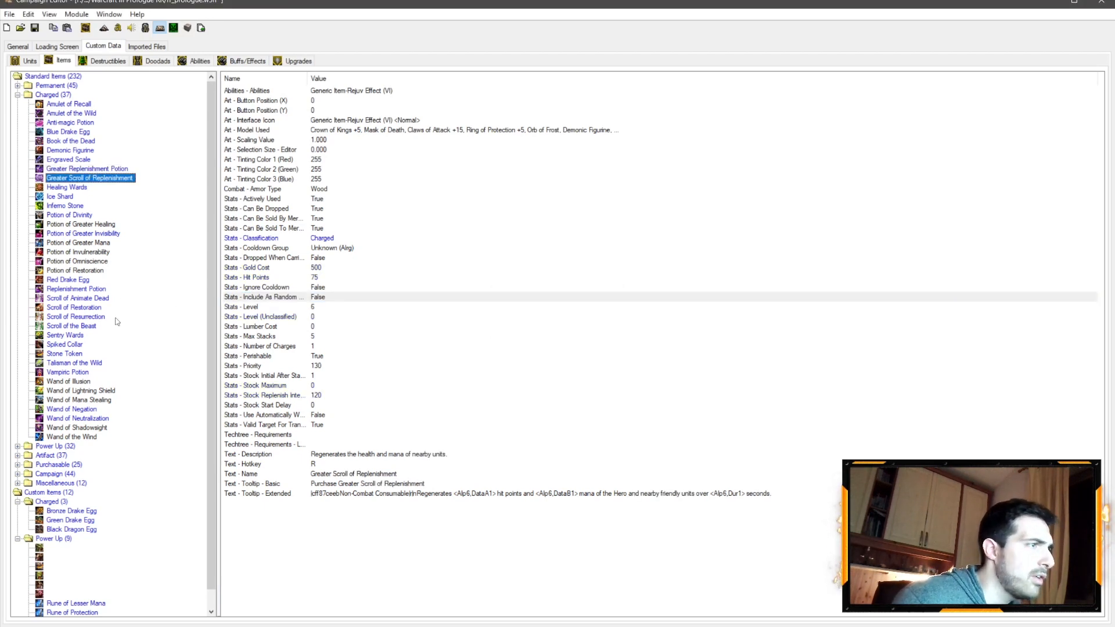
left_click(86, 327)
left_click(315, 308)
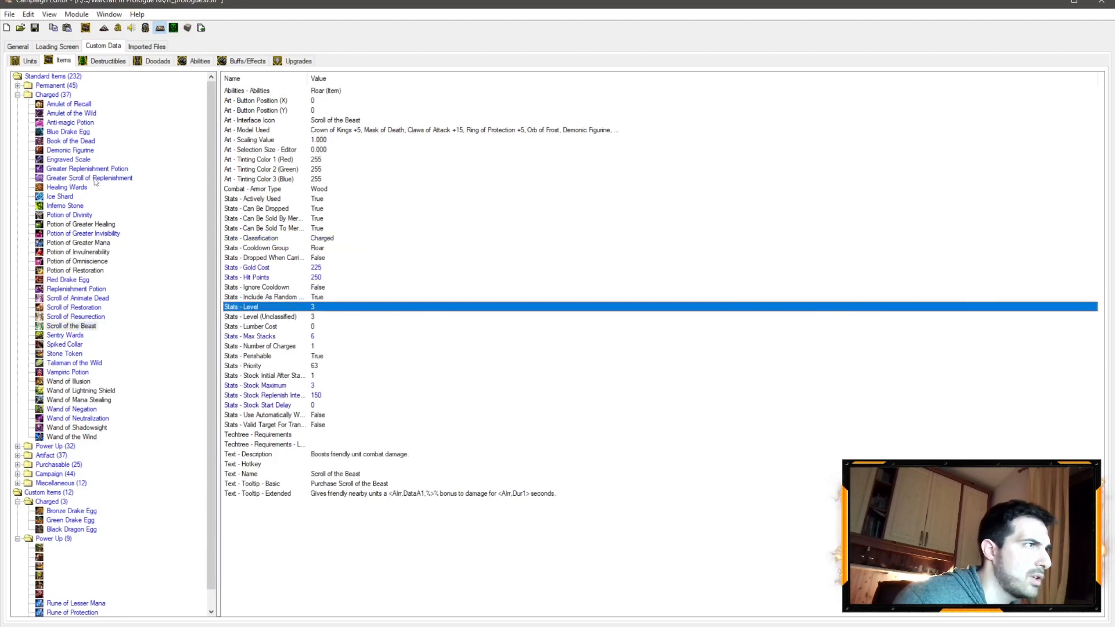
left_click(93, 178)
left_click(314, 308)
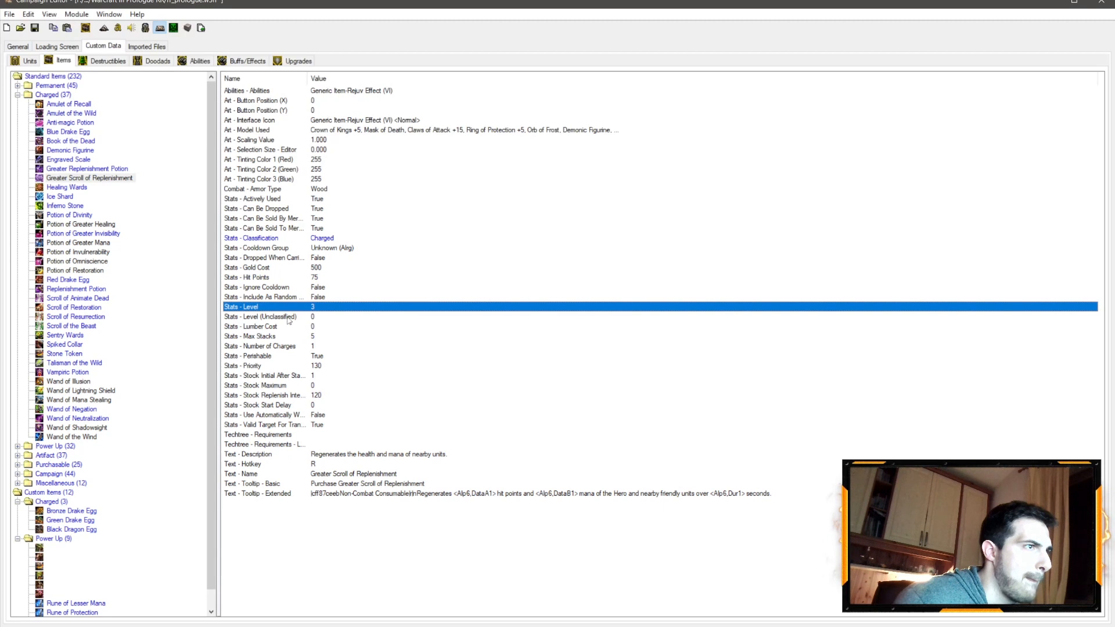
double_click(313, 309)
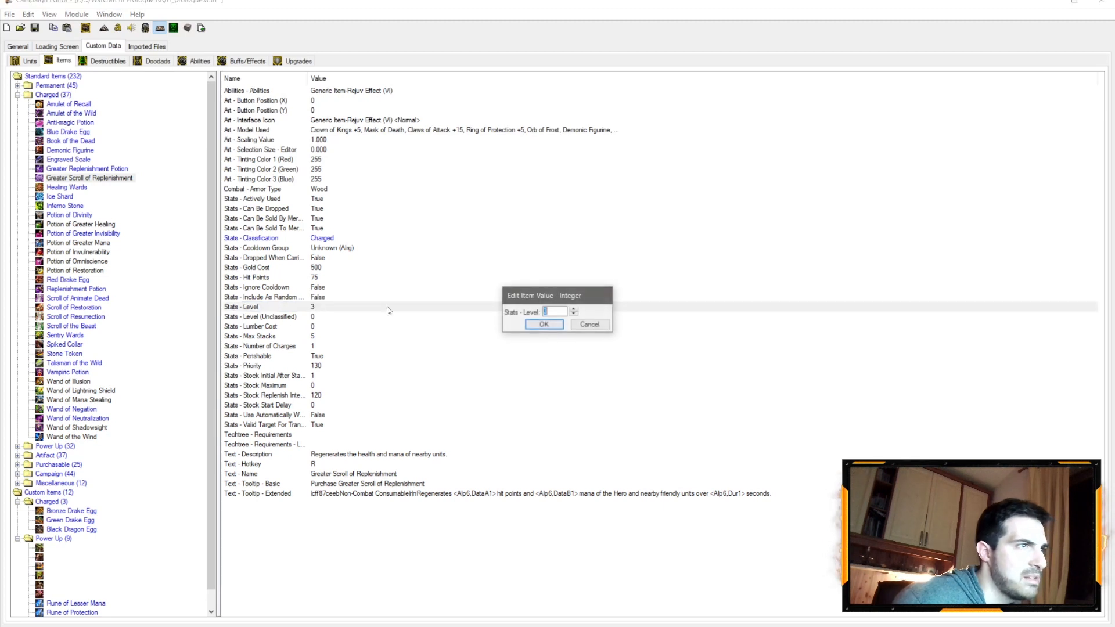
left_click(597, 324)
Check the Scroll of the Beast's unclassified level, and set the Greater Scroll of Replenishment's unclassified level to 4
left_click(66, 327)
left_click(314, 317)
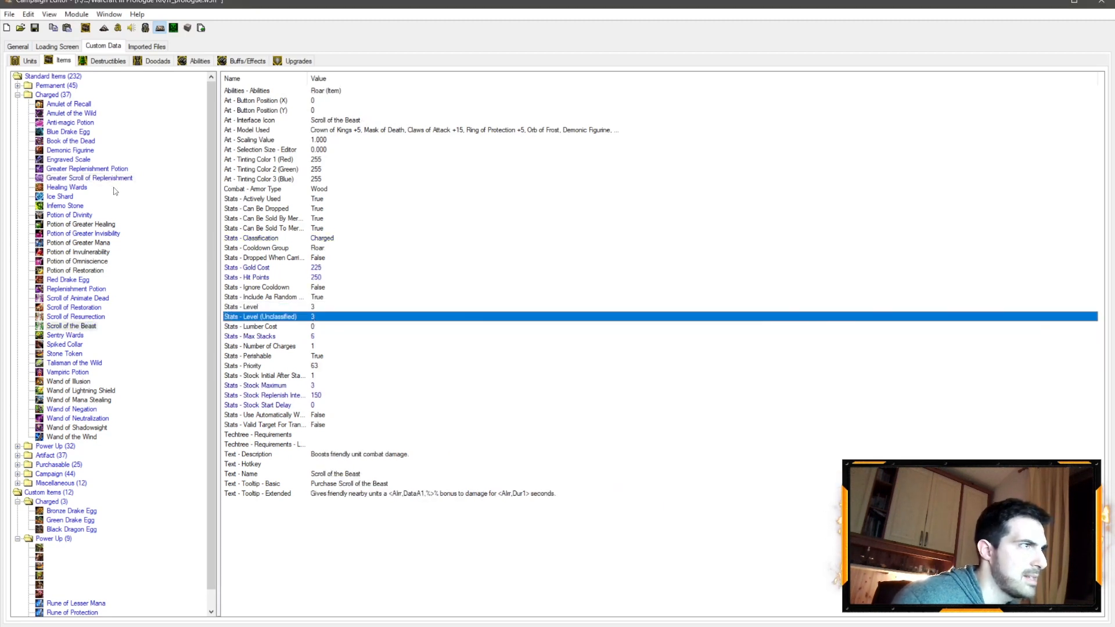
left_click(102, 181)
double_click(311, 317)
type("4")
key("Return")
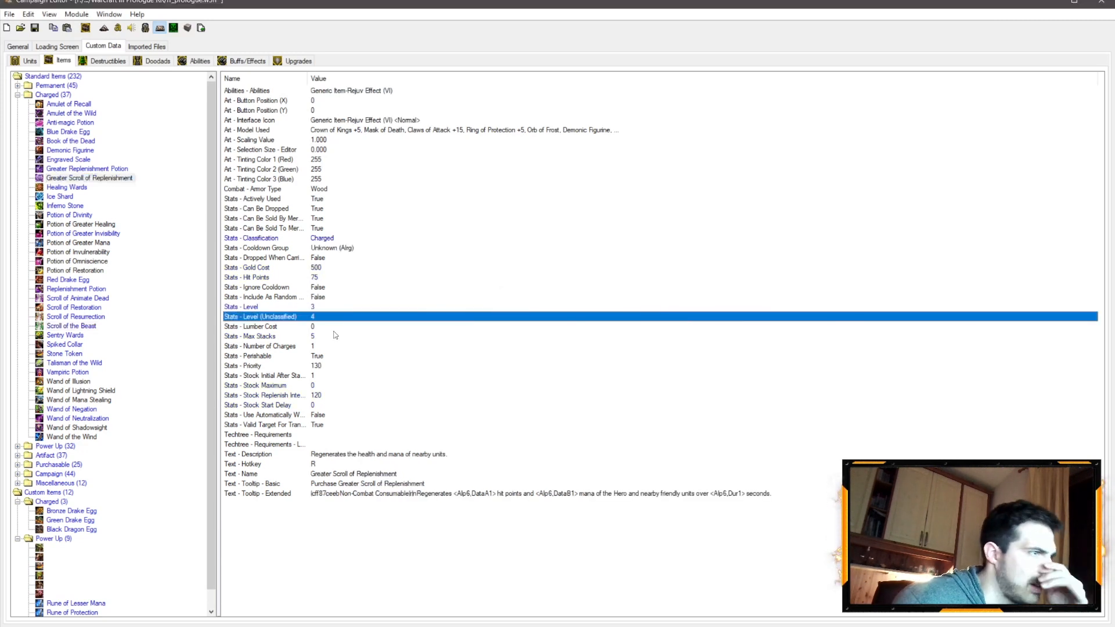
Check the Scroll of the Beast's stock replenish interval, and set the Greater Scroll of Replenishment's interval to 175
left_click(94, 326)
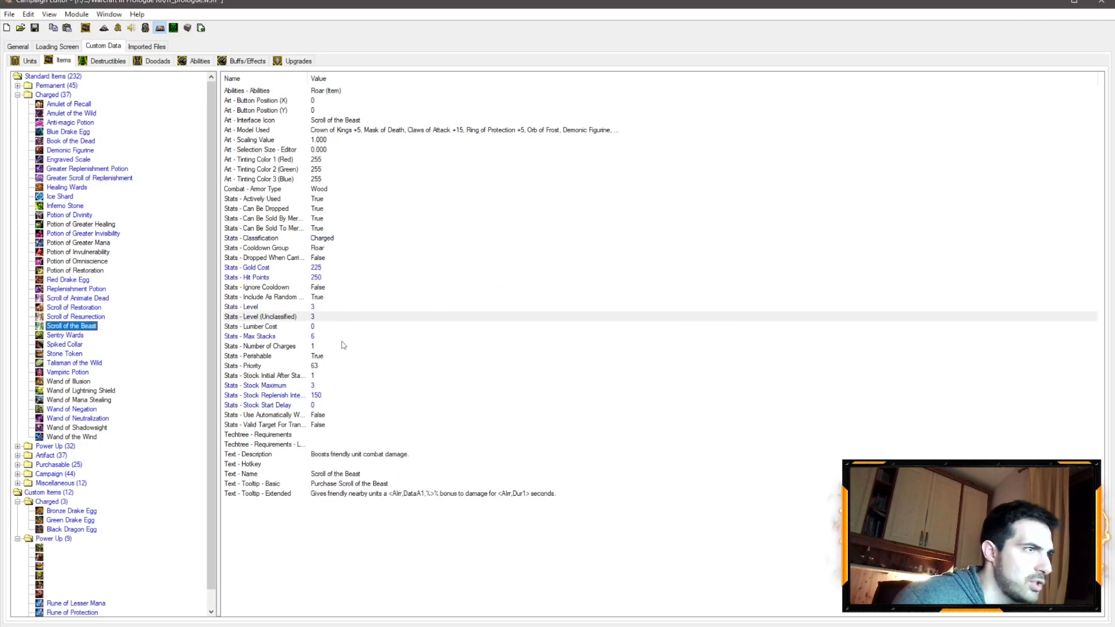
left_click(317, 396)
left_click(108, 179)
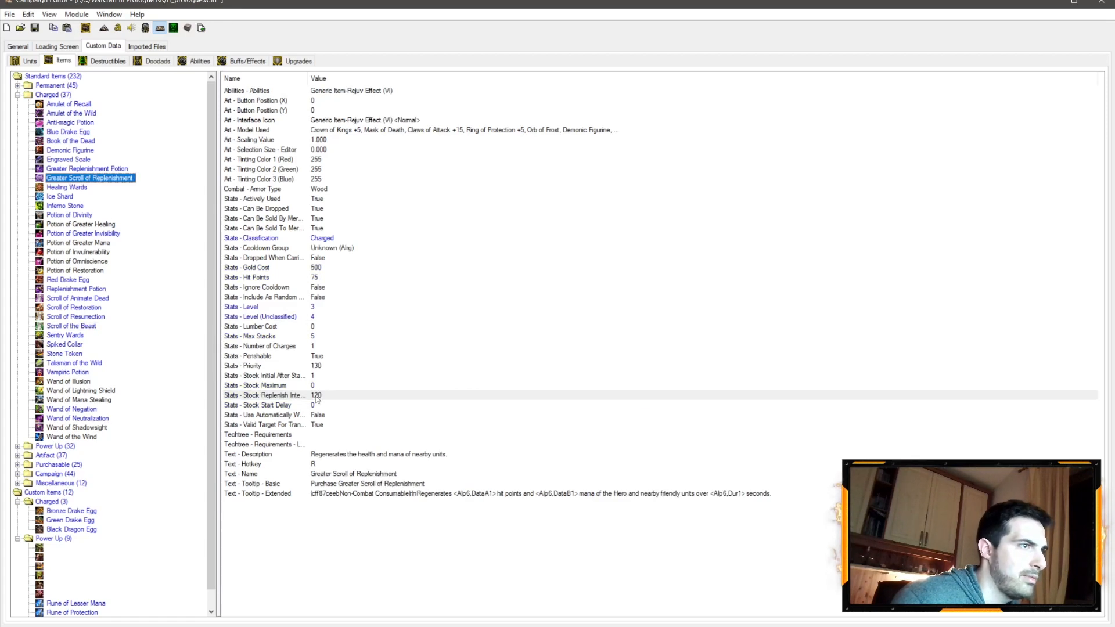
double_click(384, 397)
type("1")
key("Return")
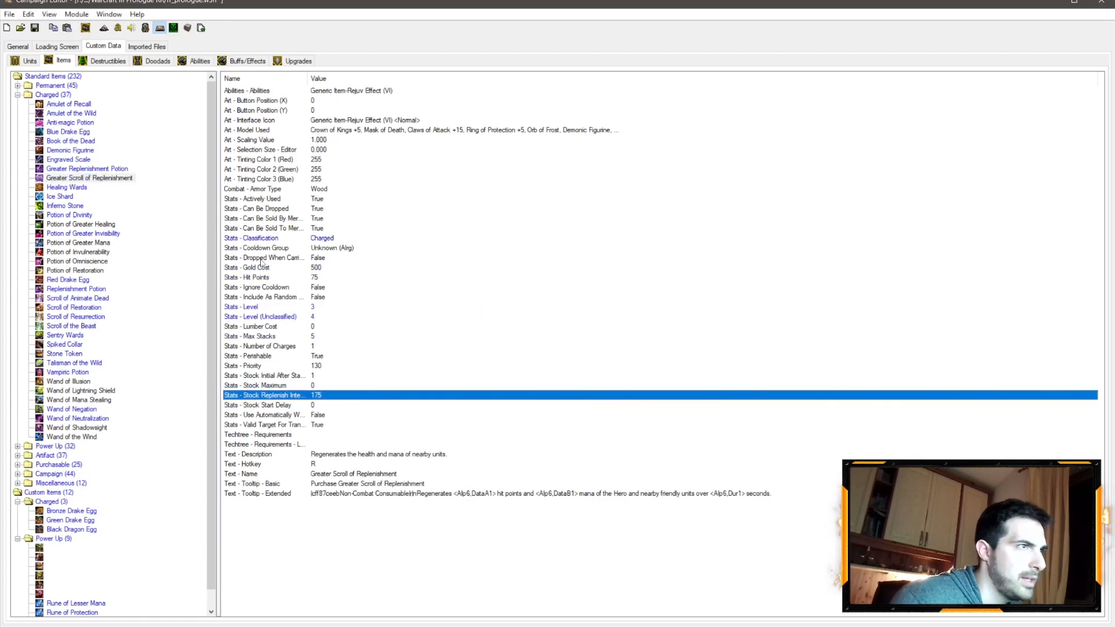
Set the Greater Scroll of Replenishment's stock maximum to 3, using the Scroll of the Beast as reference
left_click(77, 326)
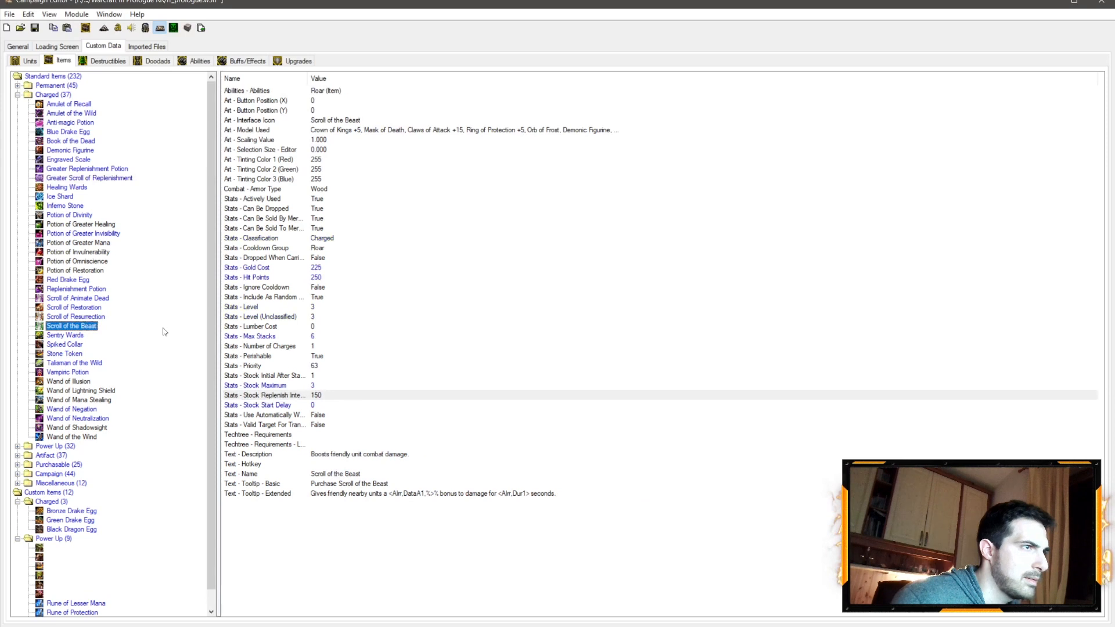
left_click(87, 178)
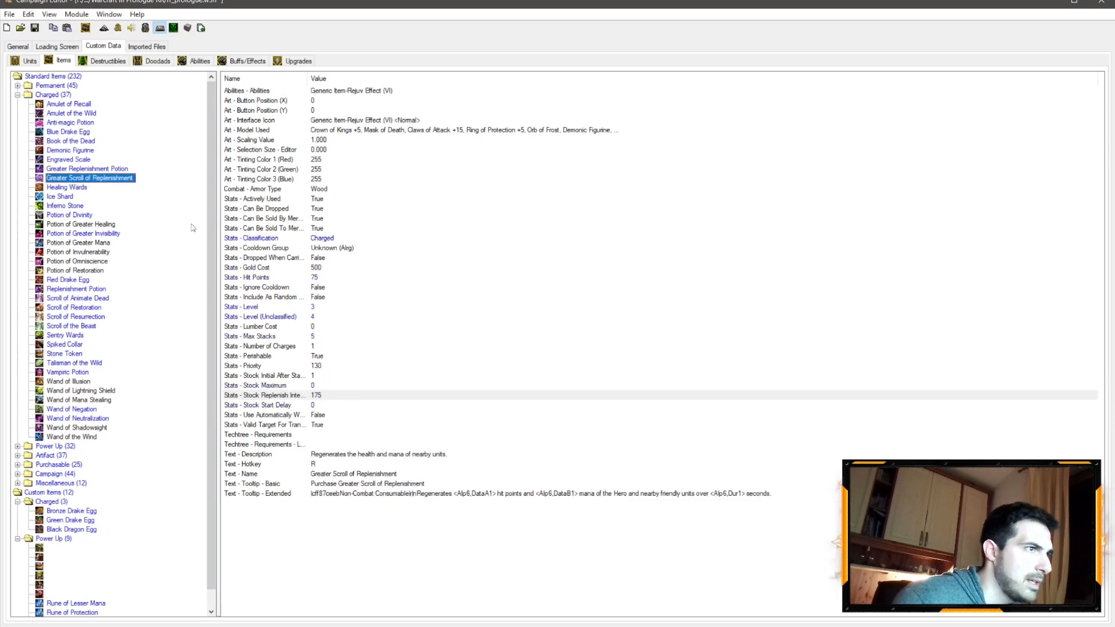
double_click(315, 388)
type("3")
key("Return")
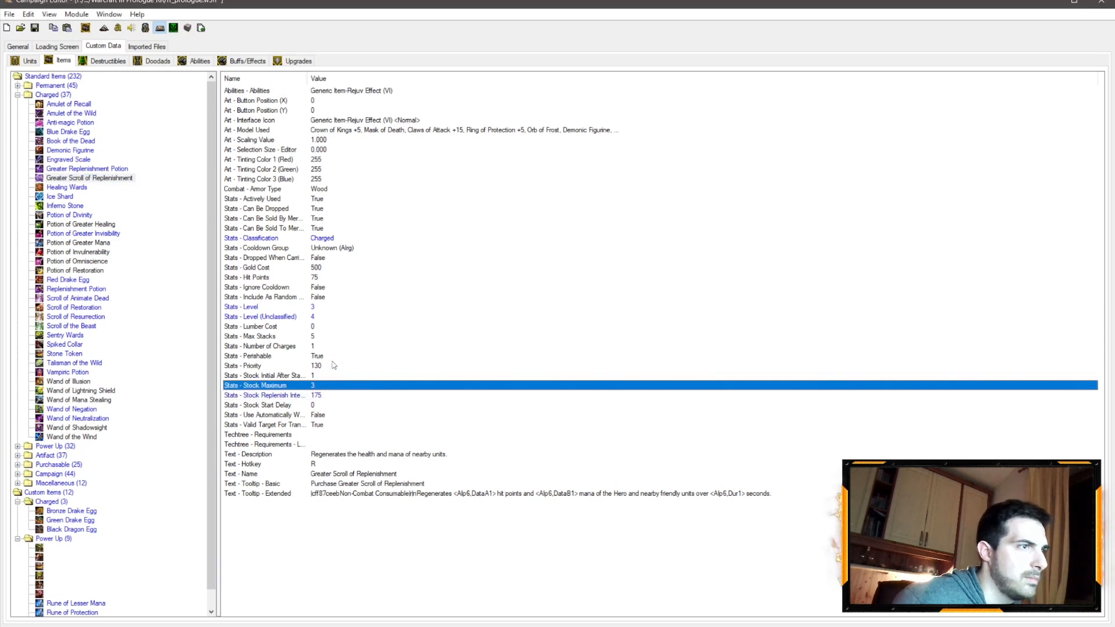
Check the Scroll of the Beast's gold cost, and set the Greater Scroll of Replenishment's gold cost to 250
left_click(84, 327)
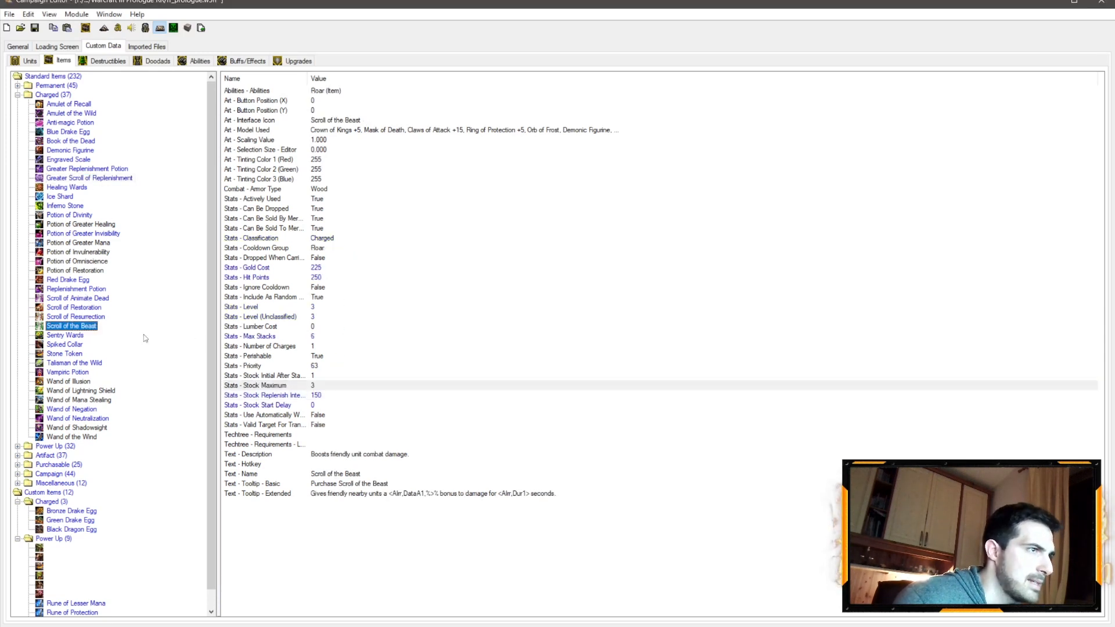
left_click(315, 269)
left_click(87, 178)
double_click(315, 268)
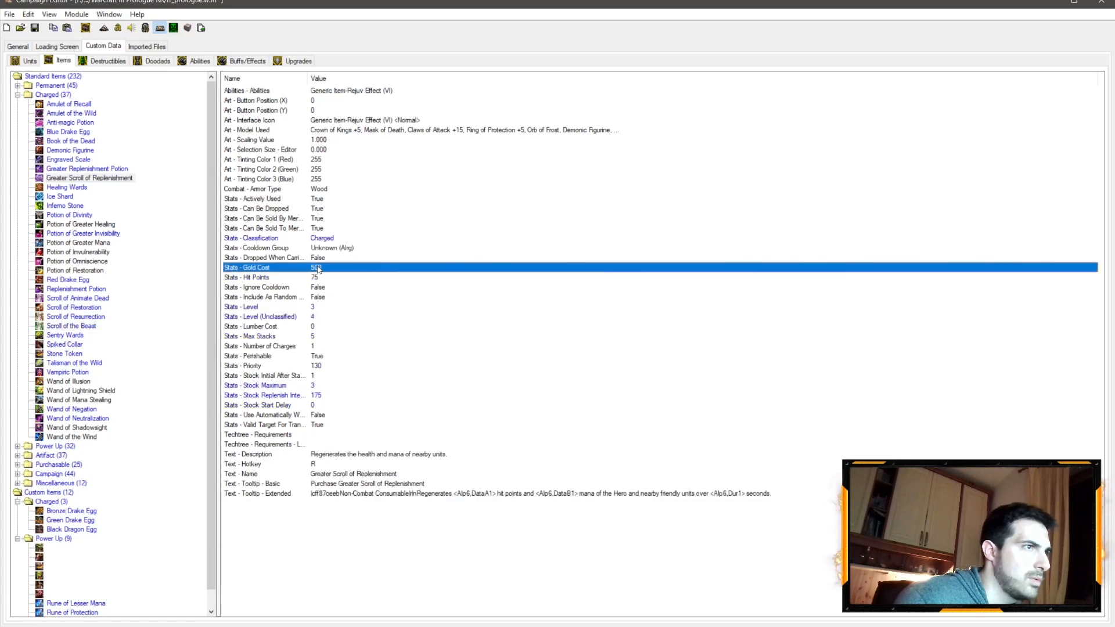
type("2")
key("Return")
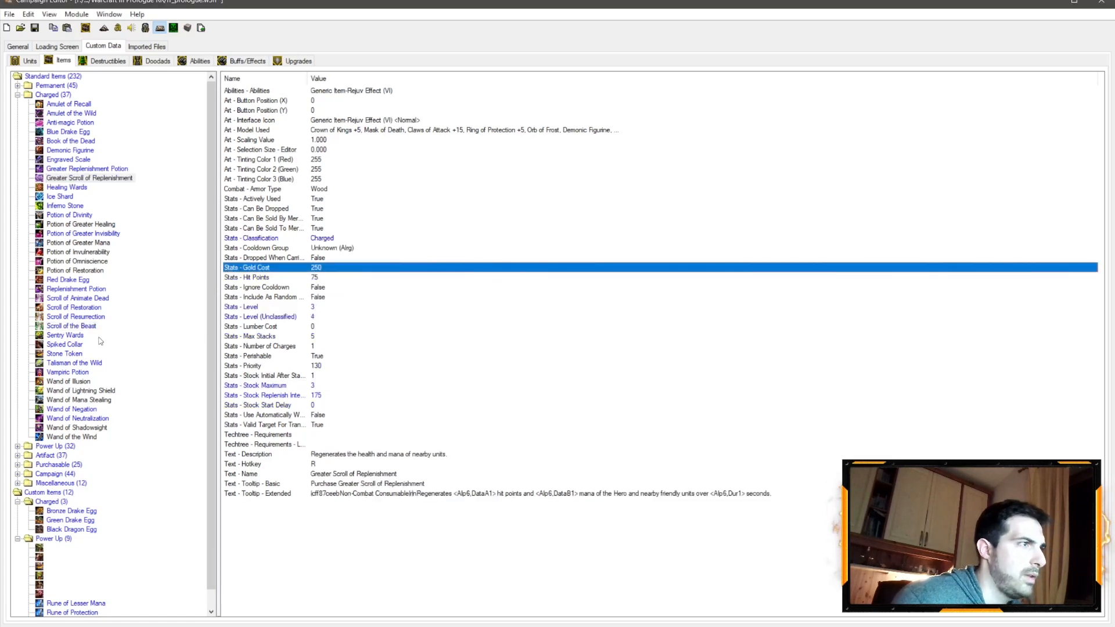
Set the Greater Scroll of Replenishment's hit points to 250, matching the Scroll of the Beast, and include it as a random choice
left_click(84, 326)
left_click(324, 278)
left_click(110, 169)
left_click(102, 178)
left_click(319, 277)
double_click(317, 297)
left_click(600, 312)
key("Return")
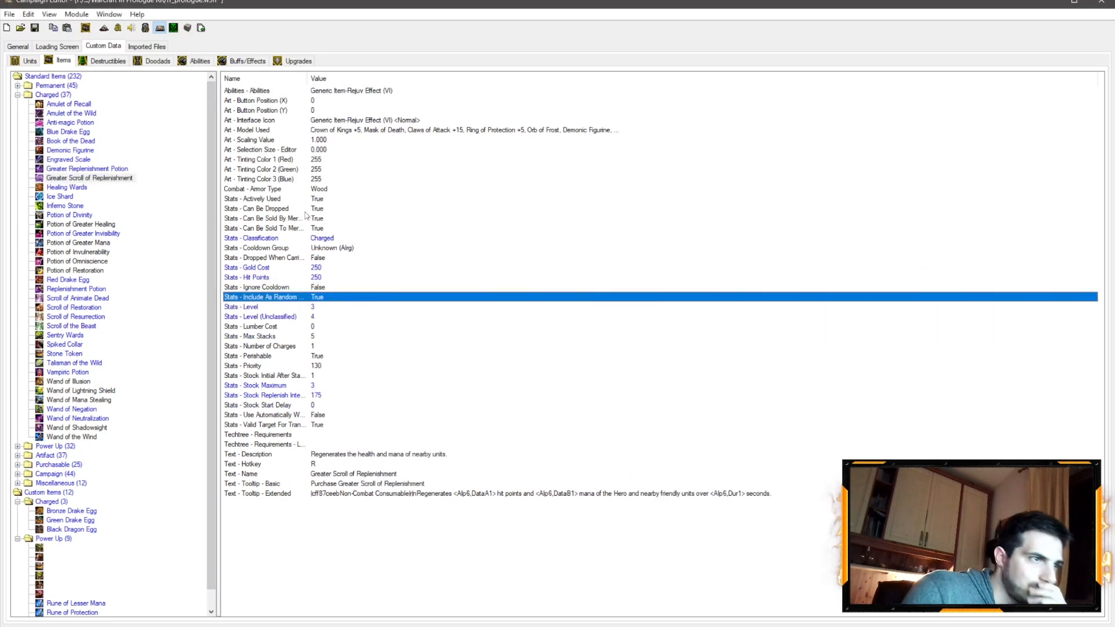
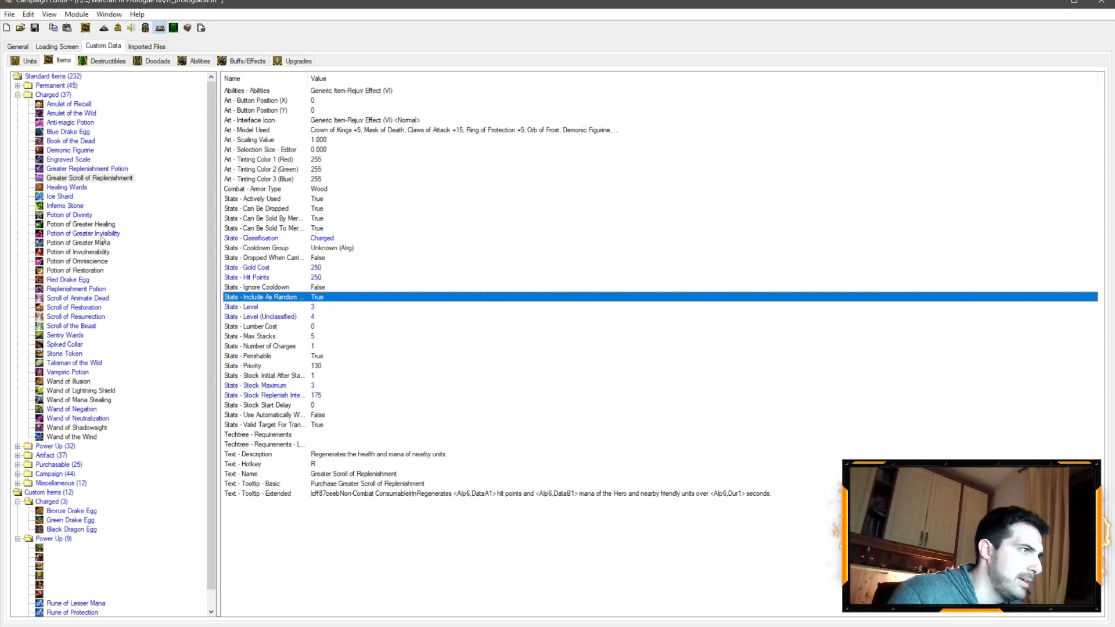
Set the Potion of Restoration's level to 8 and its unclassified level to 9
left_click(91, 271)
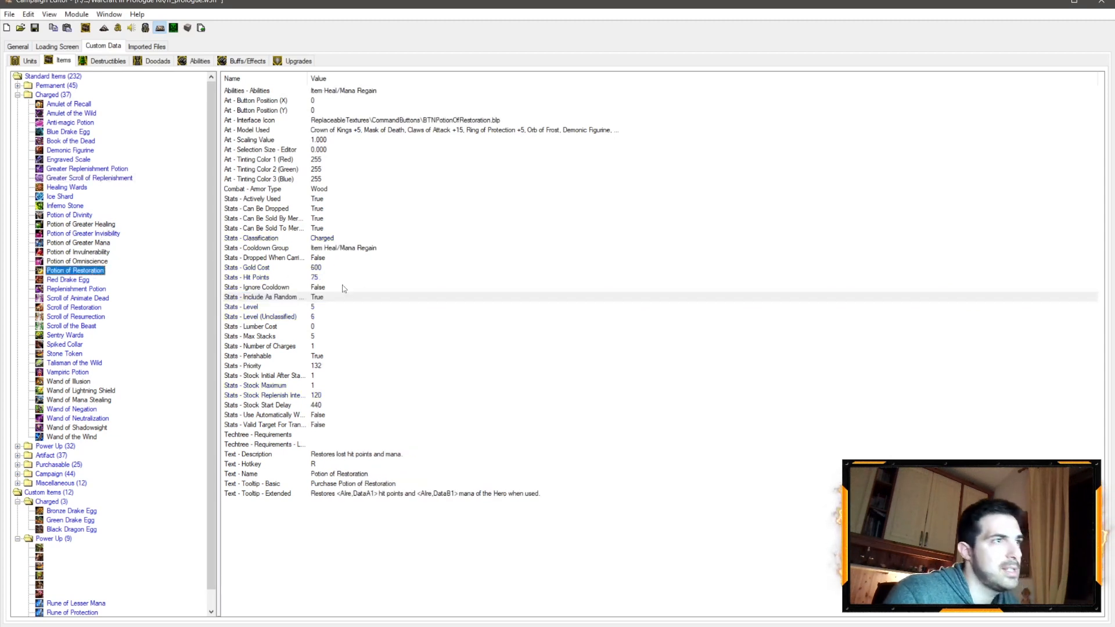
double_click(326, 307)
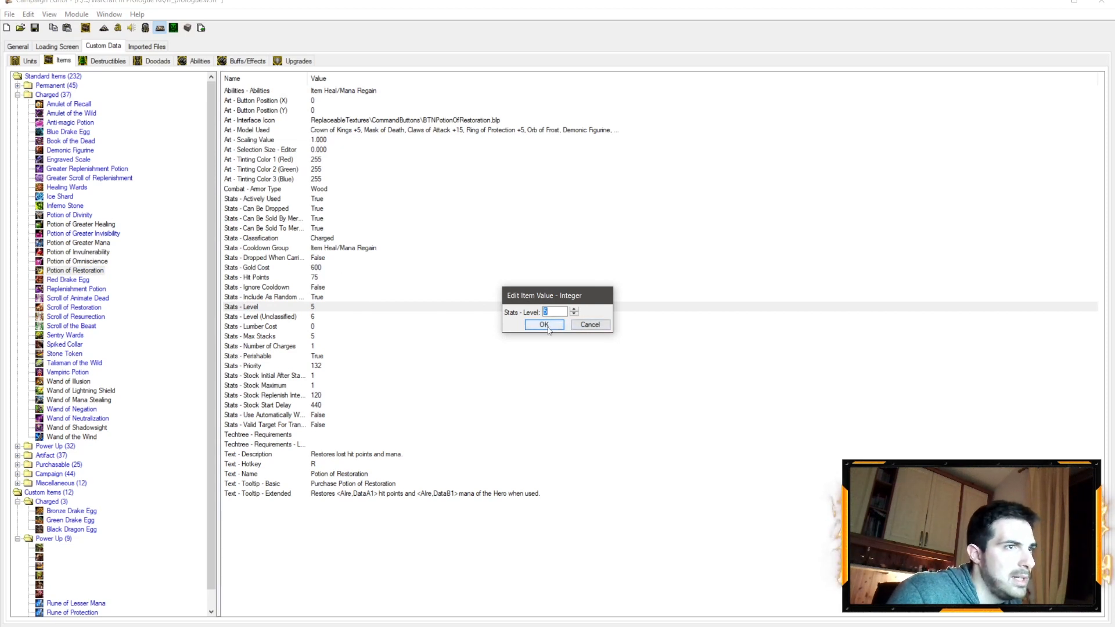
type("8")
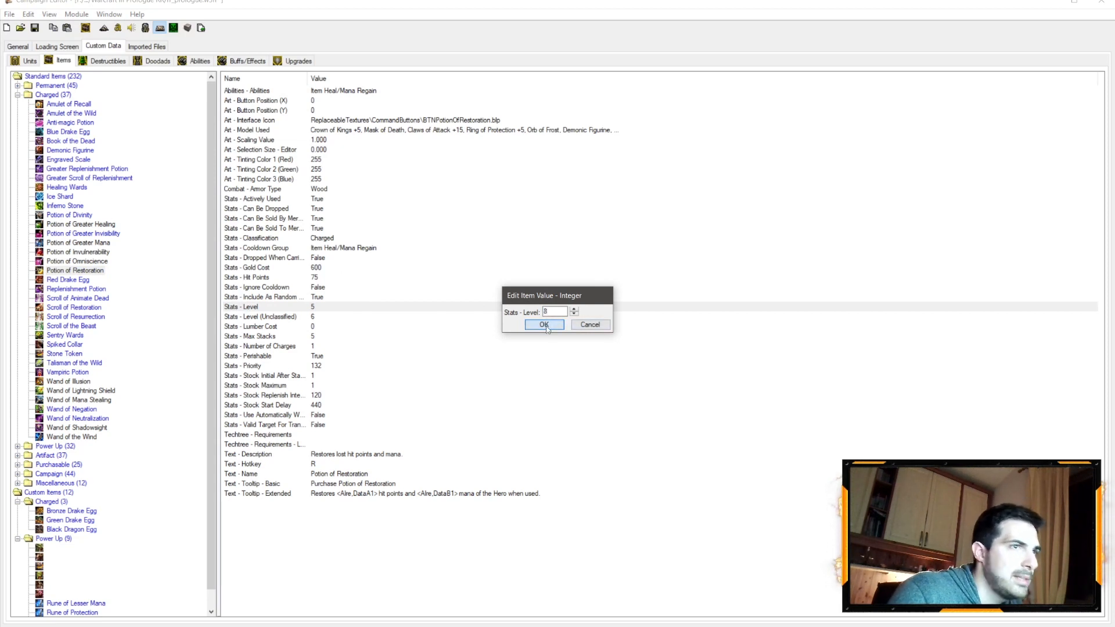
left_click(544, 326)
double_click(334, 317)
type("9")
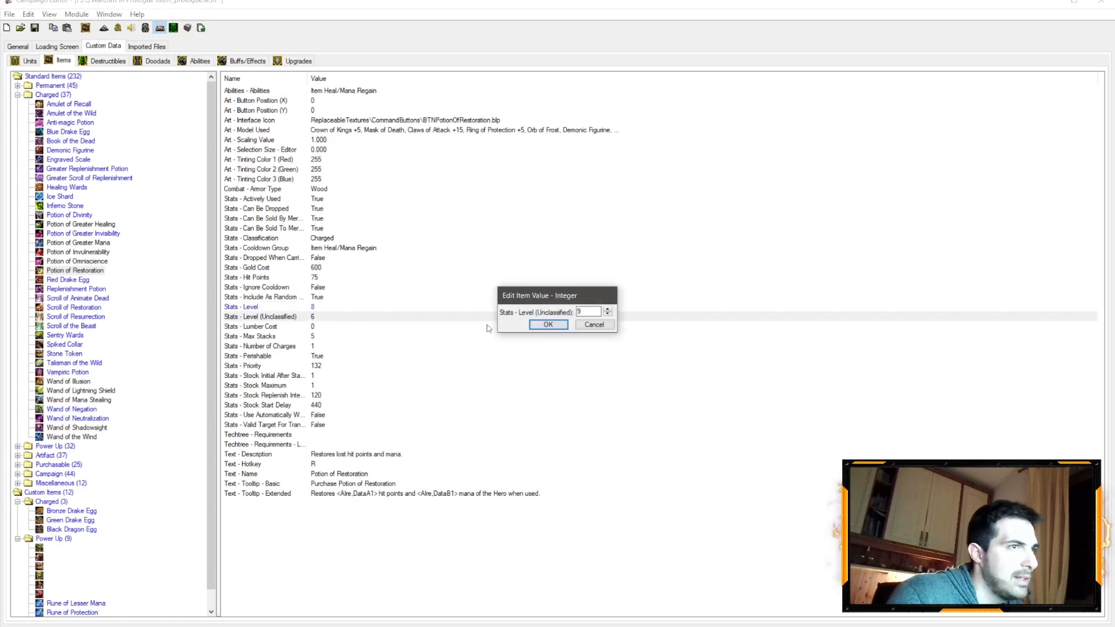
left_click(548, 324)
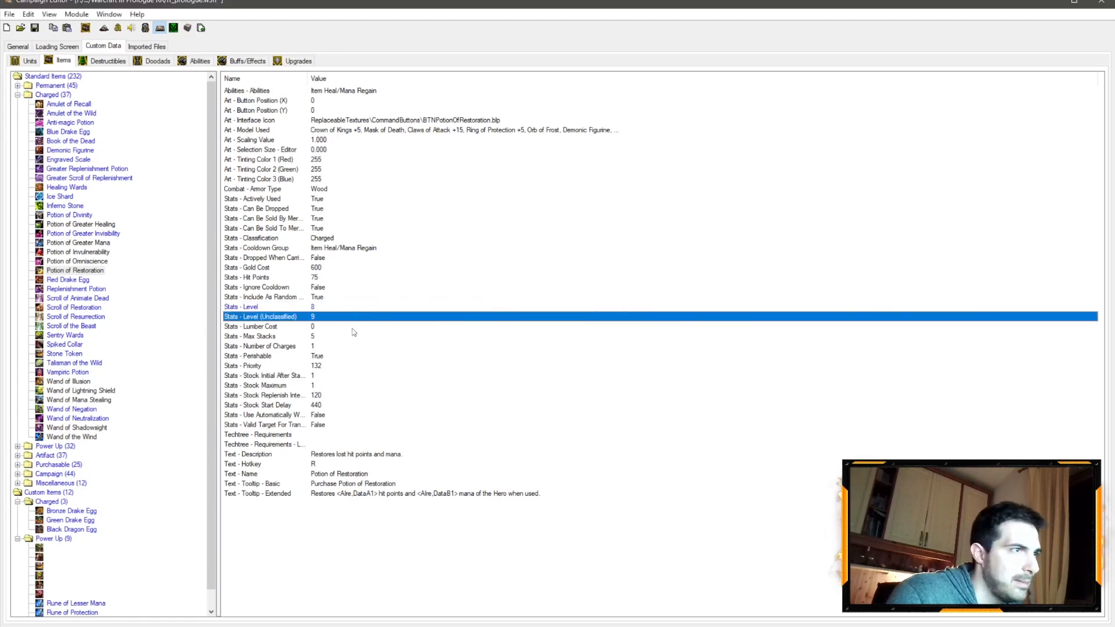
Set the Potion of Restoration's max stacks to 3
left_click(315, 336)
double_click(315, 337)
type("3")
left_click(544, 325)
double_click(462, 340)
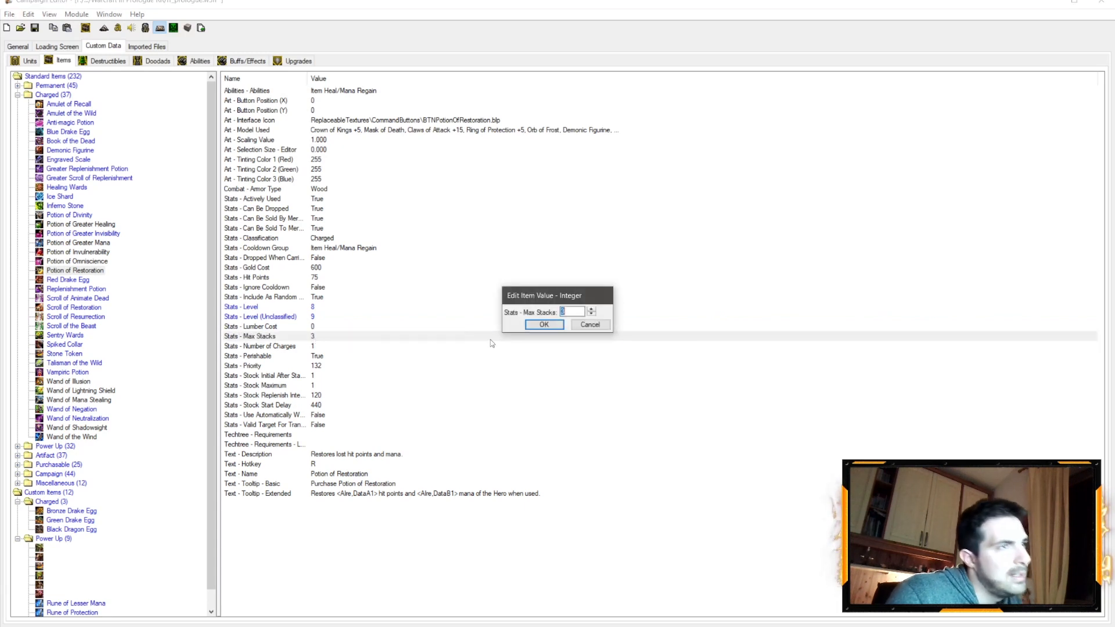
left_click(579, 322)
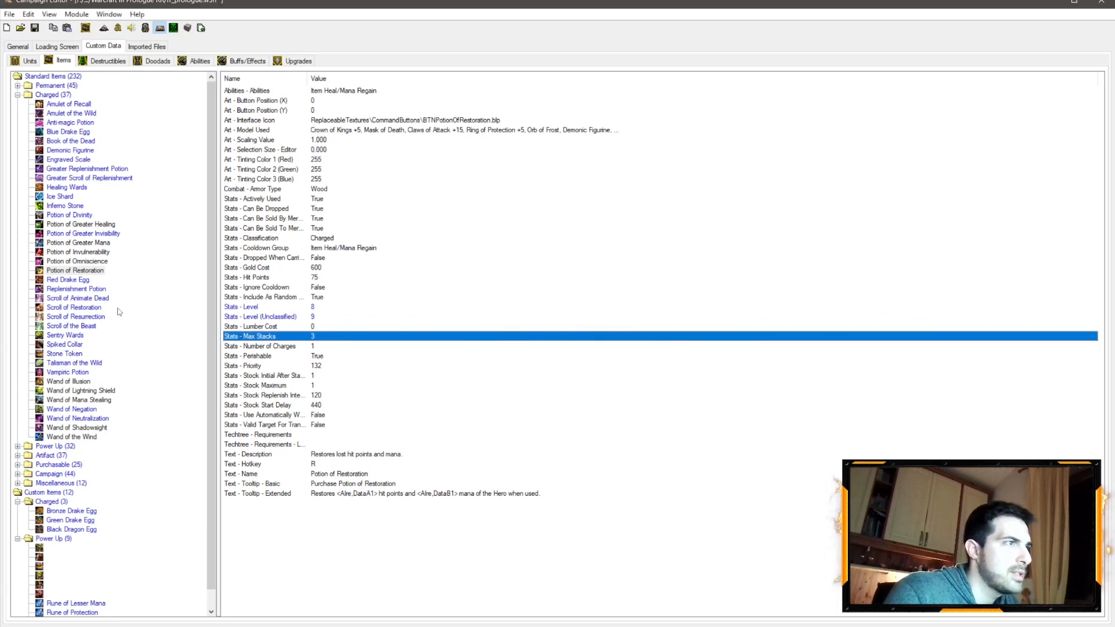
Look at the Scroll of Resurrection, and set the Scroll of the Beast's max stacks to 3
left_click(81, 326)
left_click(87, 317)
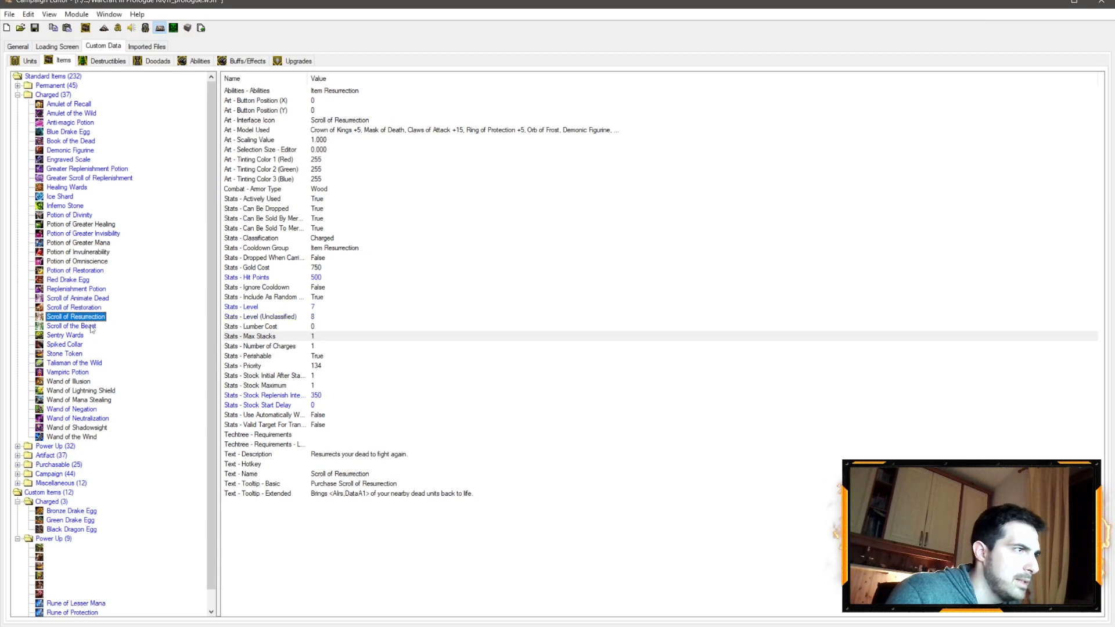
left_click(92, 328)
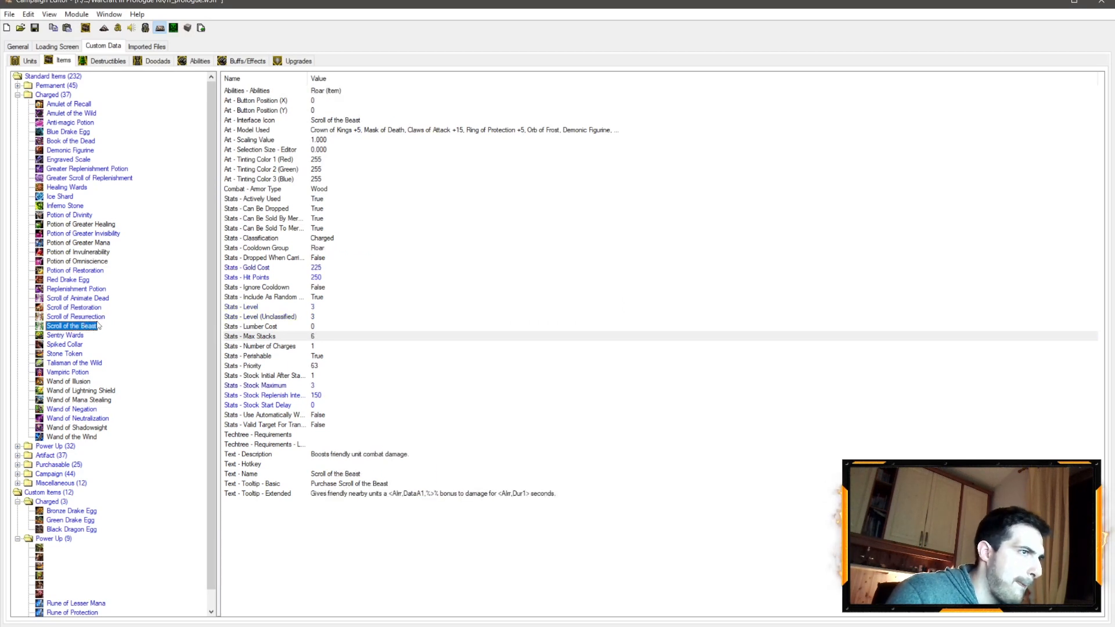
double_click(314, 338)
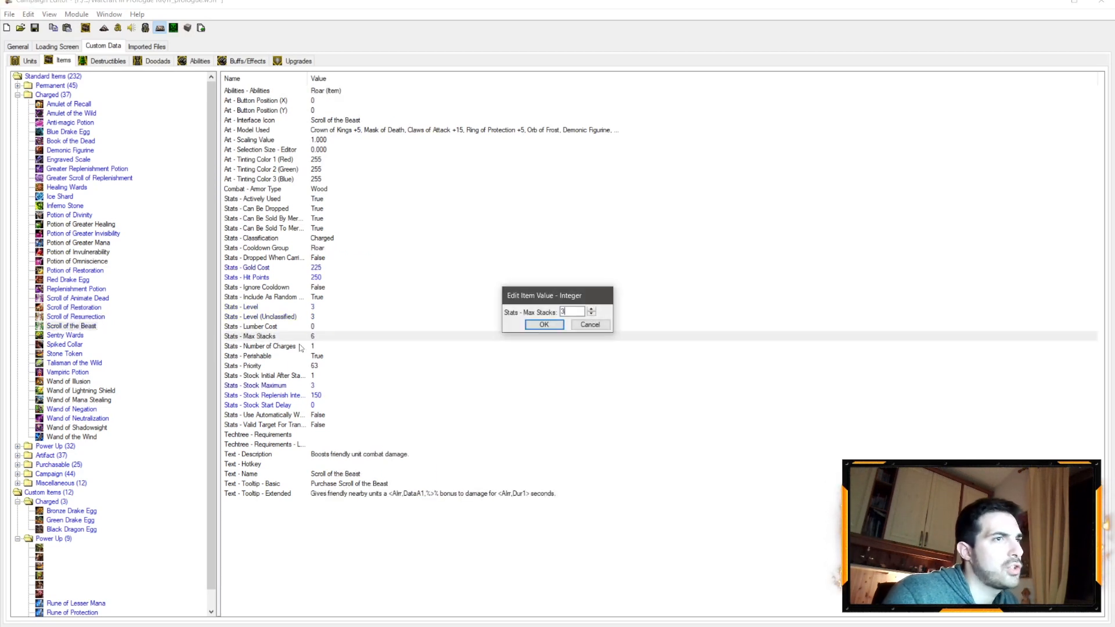
key("Return")
Set the max stacks of the Scroll of Resurrection and the Scroll of Animate Dead to 3
left_click(87, 317)
double_click(312, 337)
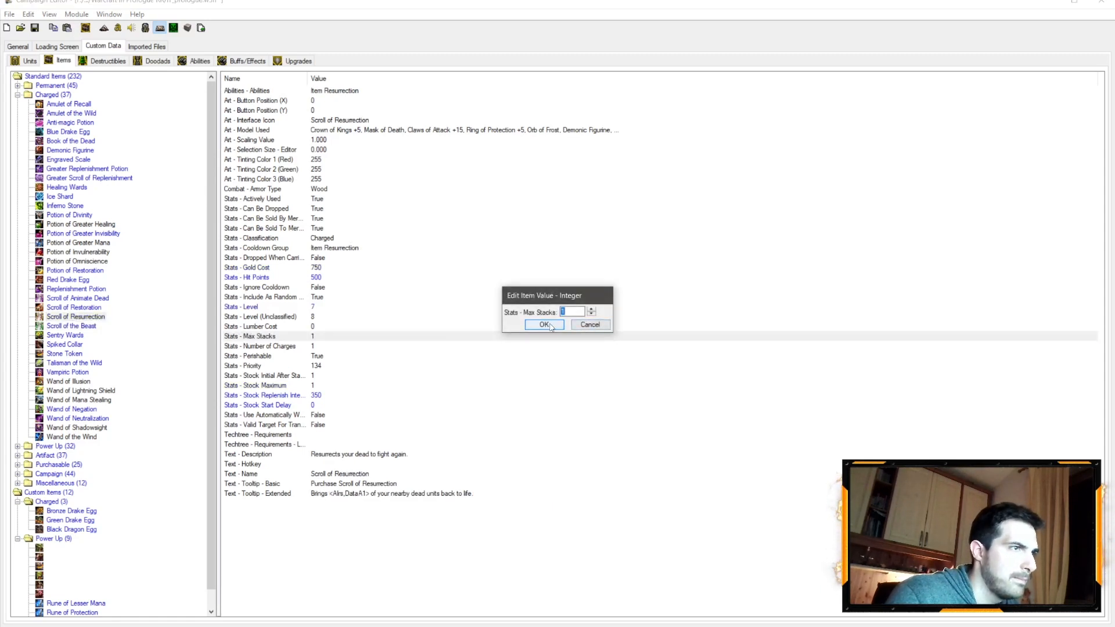
left_click(545, 325)
left_click(92, 307)
left_click(87, 298)
double_click(313, 336)
type("3")
key("Return")
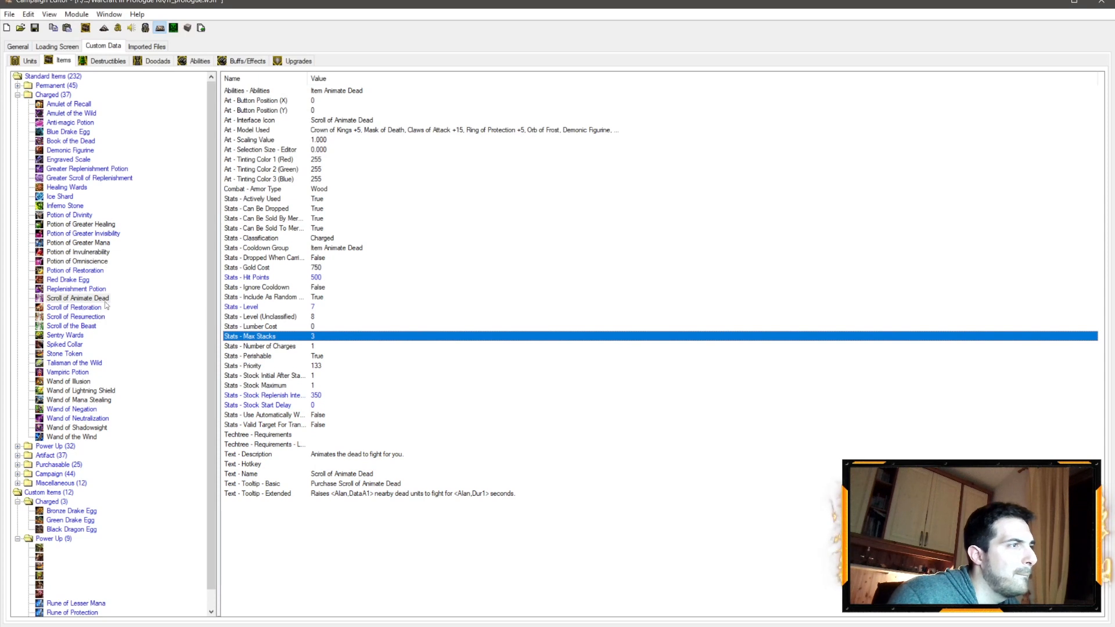
Compare the max stacks of the Scroll of the Beast, Scroll of Restoration and Scroll of Resurrection
left_click(82, 326)
left_click(97, 308)
left_click(88, 317)
left_click(87, 326)
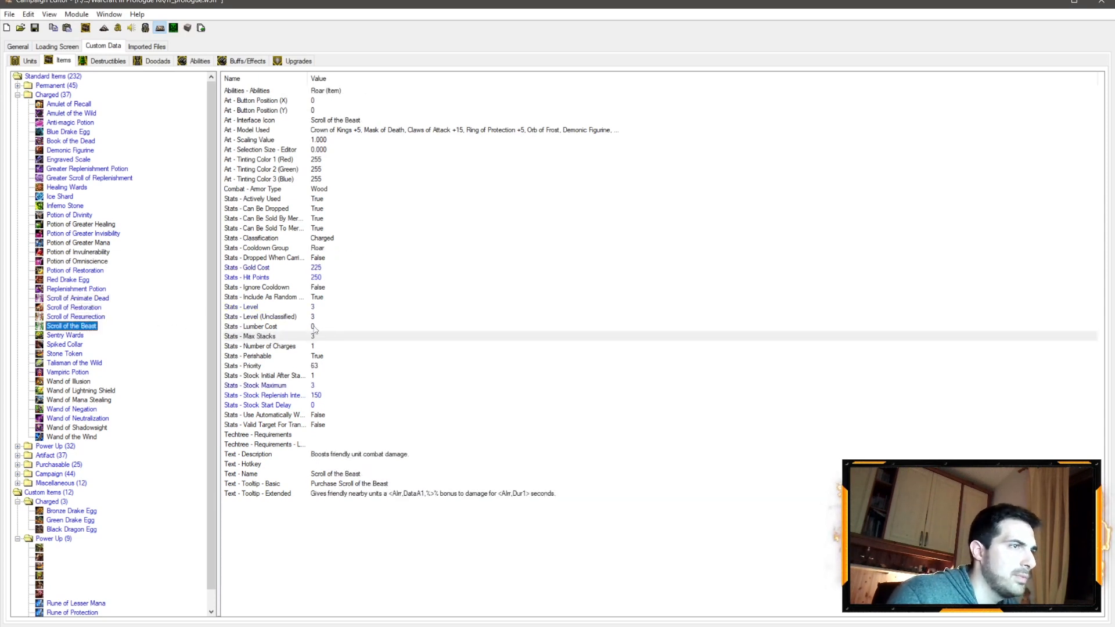
left_click(319, 339)
Open the Scroll of Resurrection's max stacks for editing, and set the Scroll of Restoration's max stacks to 2
left_click(86, 317)
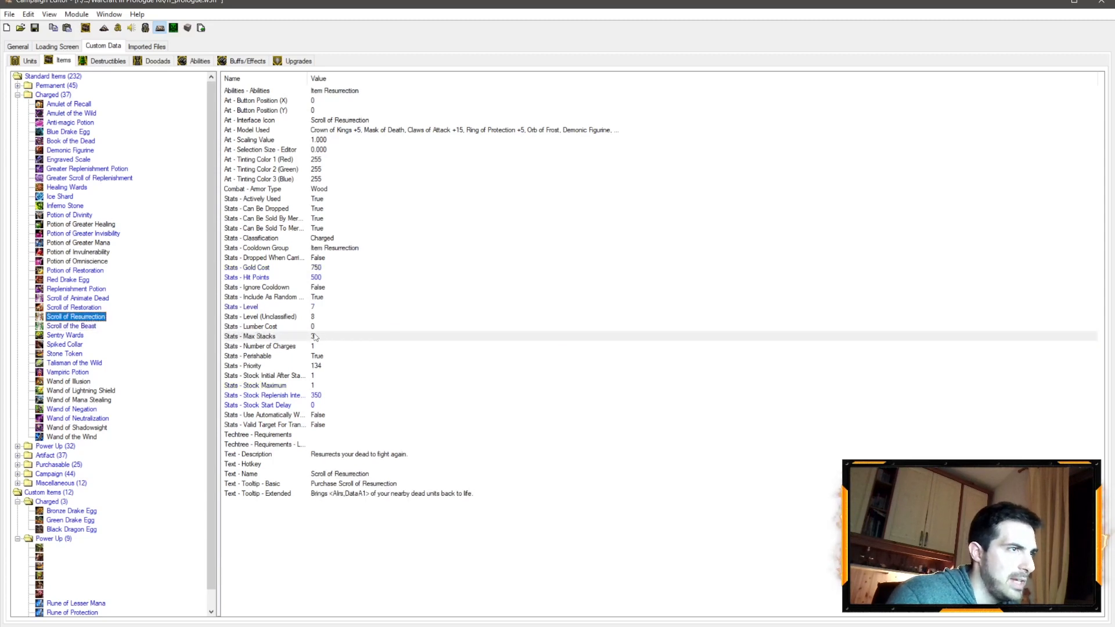
double_click(317, 336)
key("Escape")
left_click(87, 307)
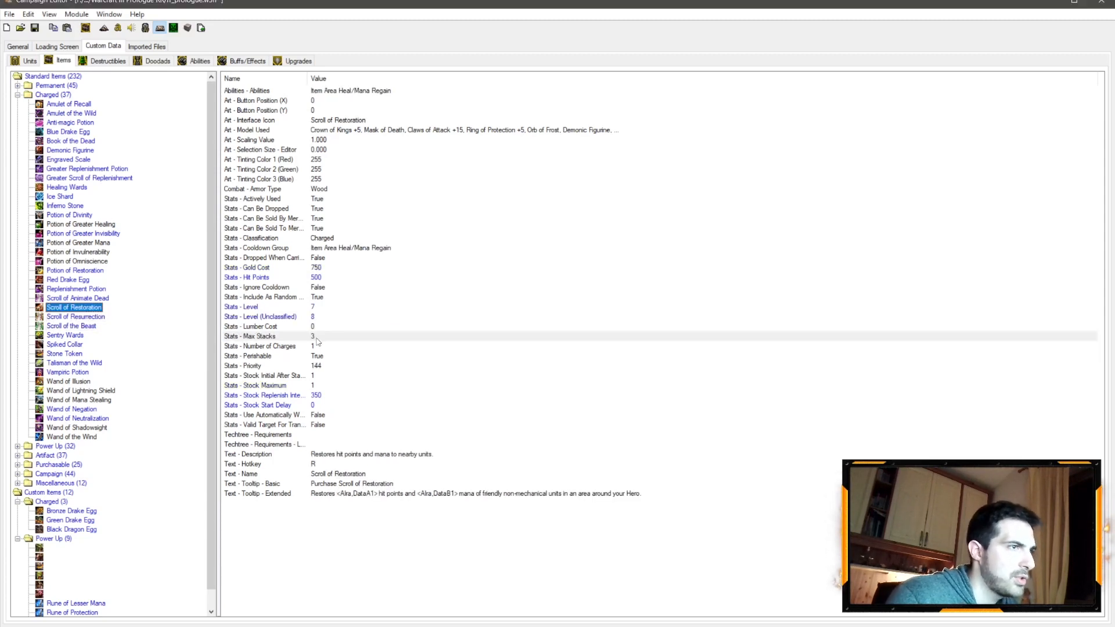
double_click(312, 338)
key("Escape")
Check the Scroll of Animate Dead's max stacks, and set the Scroll of Restoration's max stacks to 1
left_click(98, 298)
double_click(311, 337)
key("Escape")
left_click(96, 308)
double_click(311, 337)
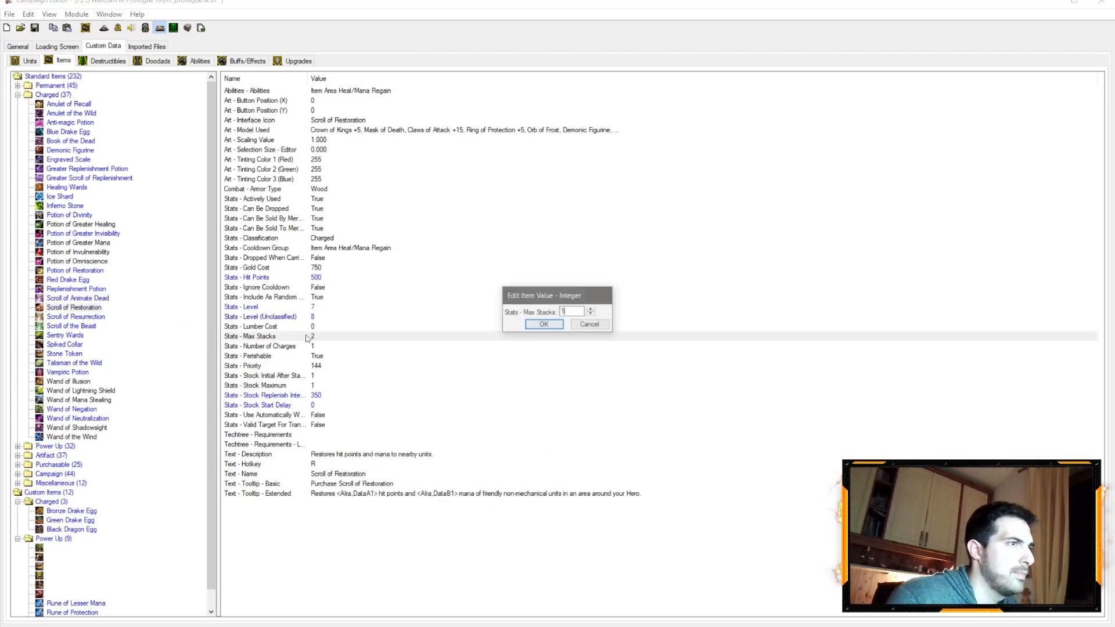
key("Escape")
Set the Potion of Restoration's max stacks to 1
left_click(81, 270)
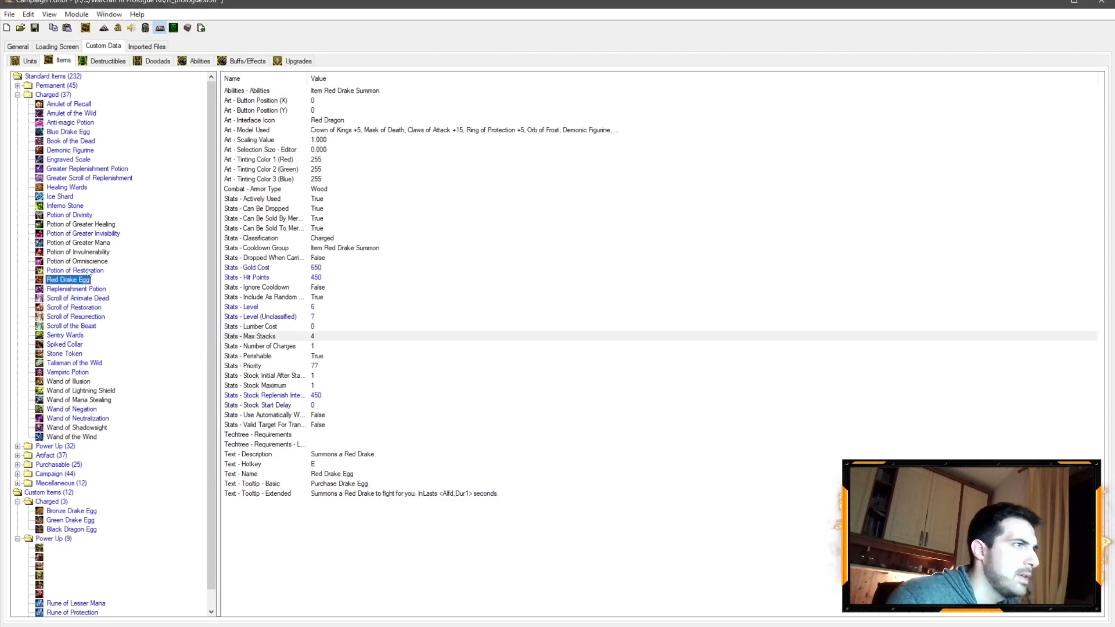
double_click(309, 336)
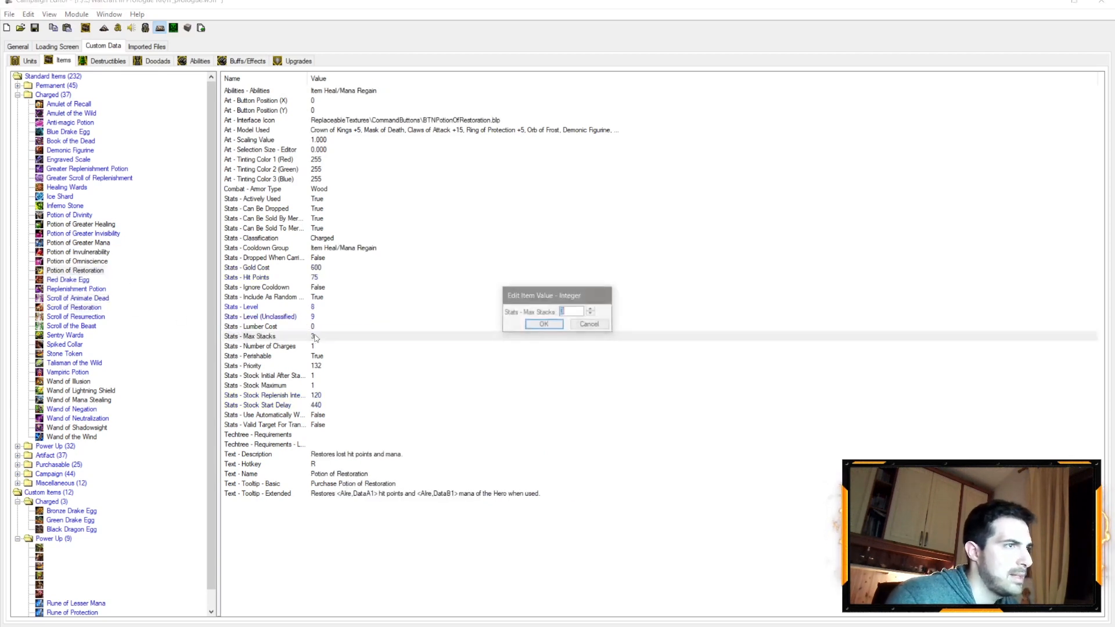
left_click(545, 324)
Compare the levels of the Potions of Omniscience and Restoration, and set the Potion of Omniscience's level to 7
left_click(88, 262)
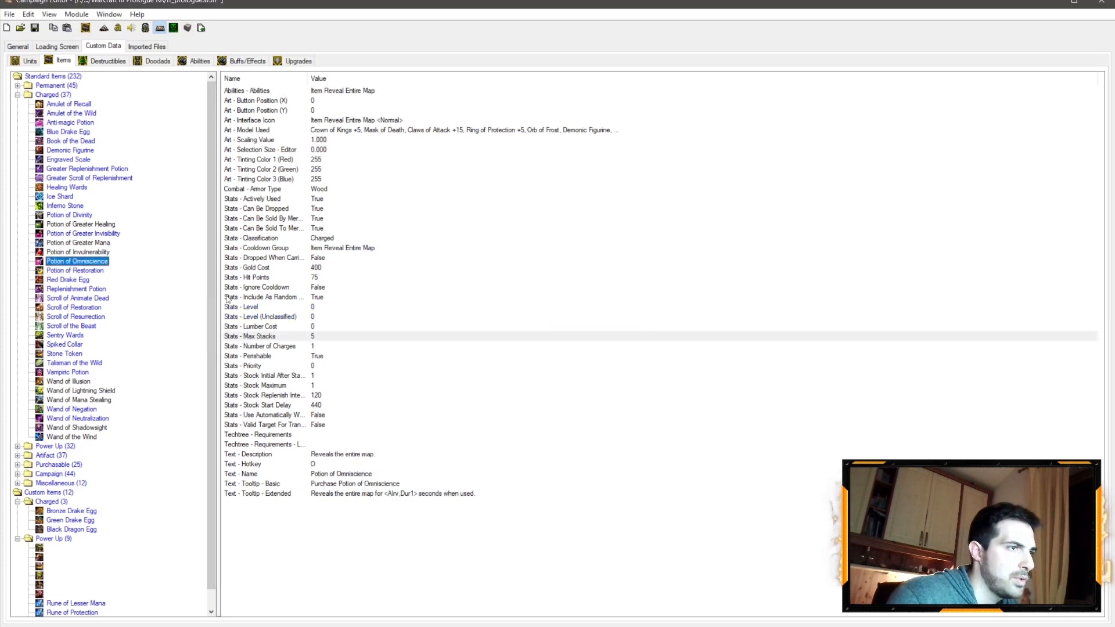
left_click(99, 270)
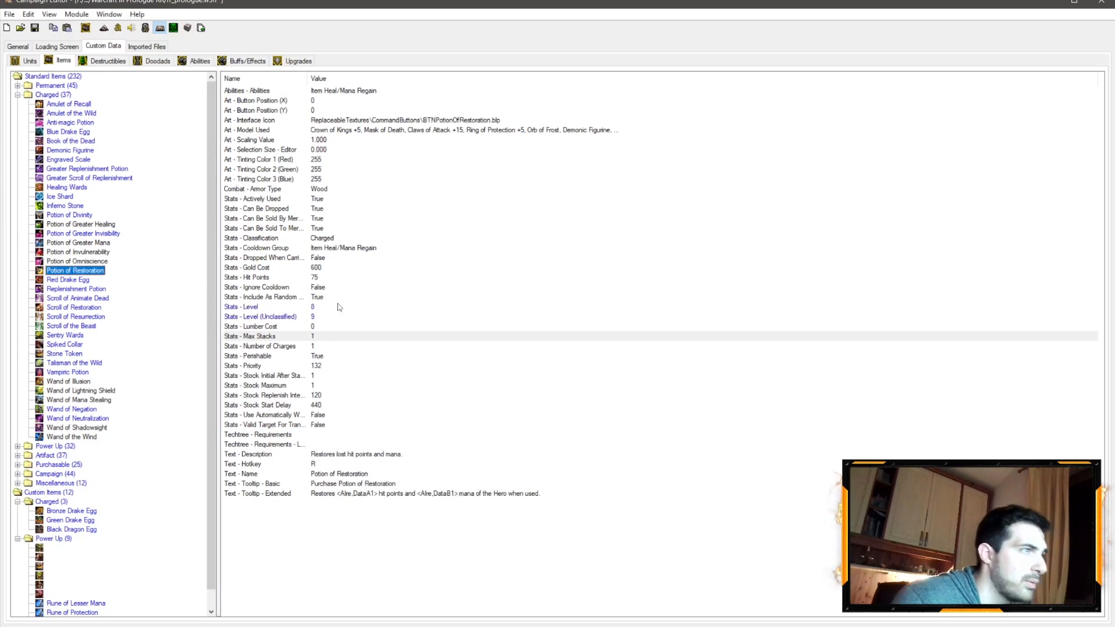
left_click(316, 308)
left_click(82, 262)
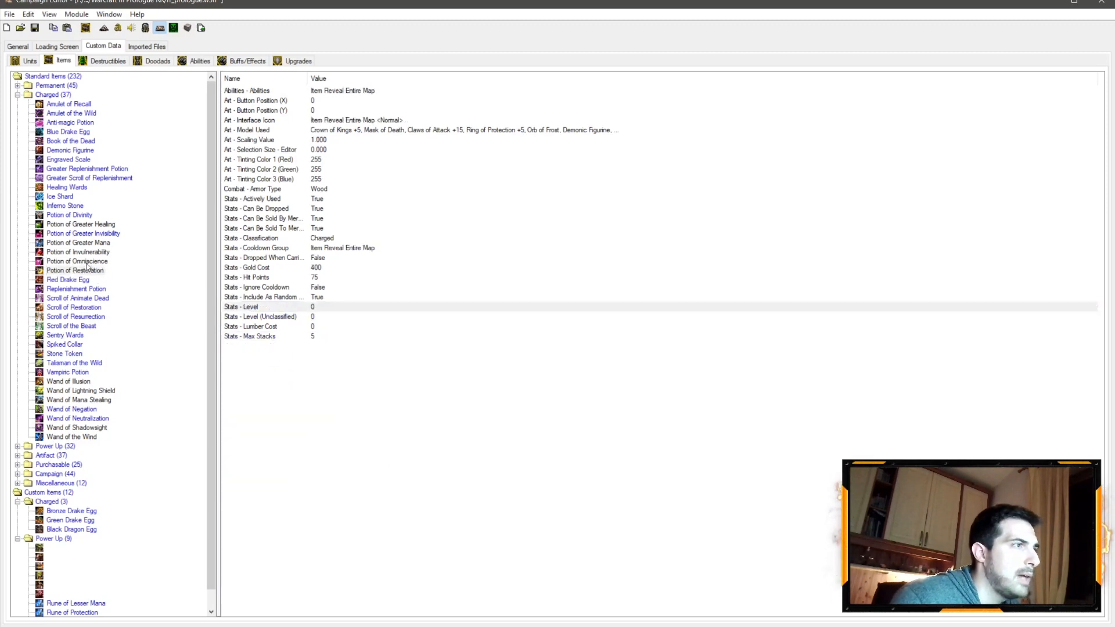
left_click(299, 307)
double_click(324, 304)
type("7")
key("Return")
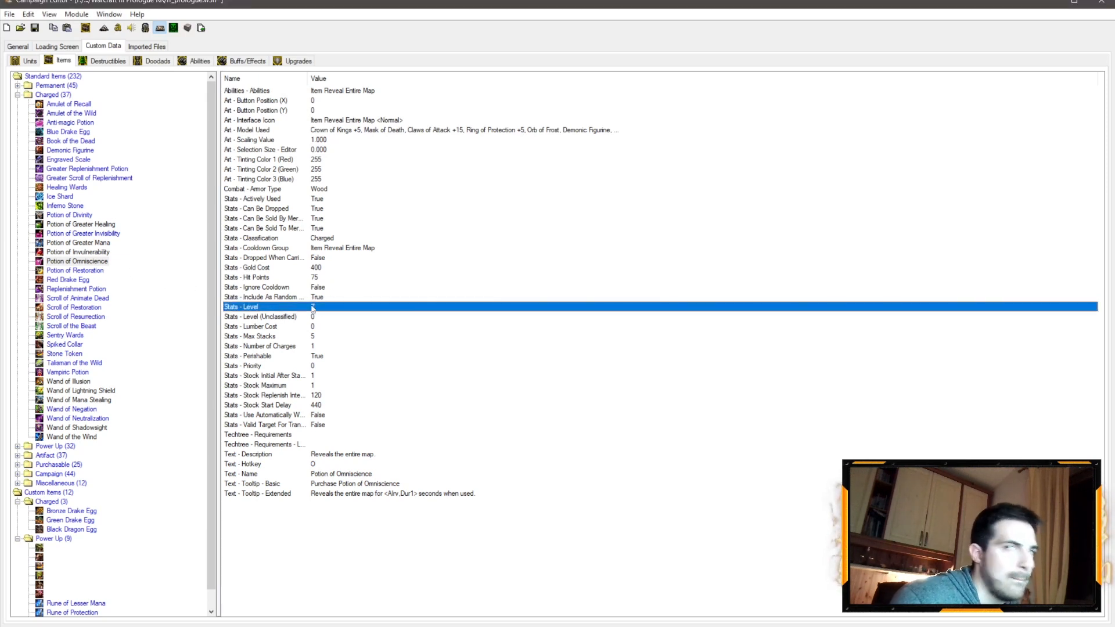
Set the Potion of Omniscience's level to 6 and its unclassified level to 8, using the Potion of Restoration as reference
left_click(97, 271)
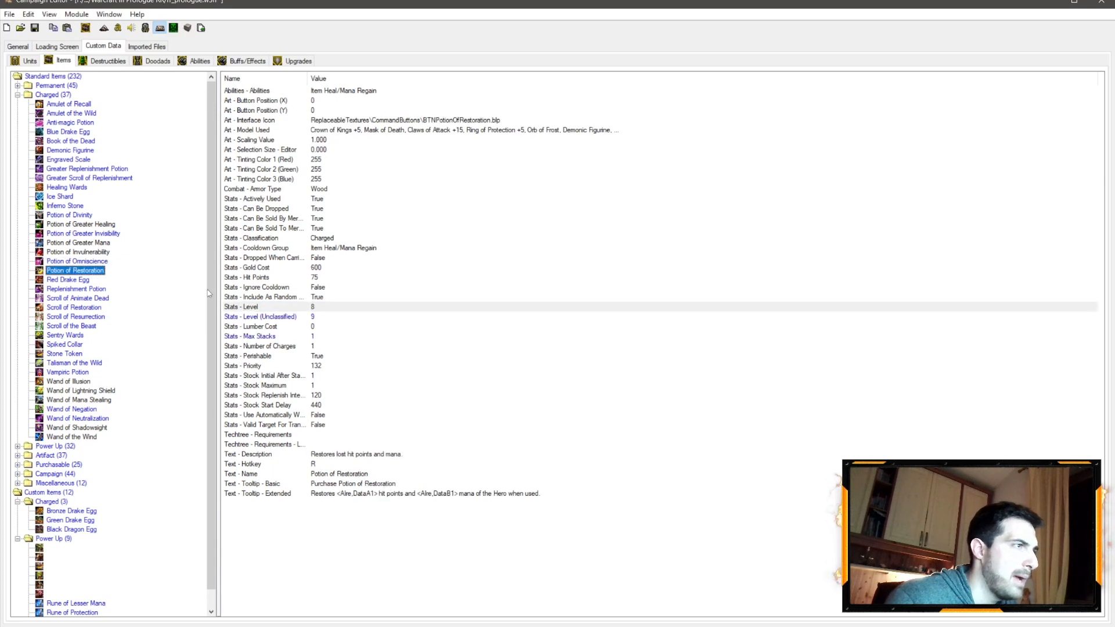
left_click(318, 319)
left_click(106, 264)
double_click(308, 308)
type("6")
key("Return")
left_click(312, 319)
key("Escape")
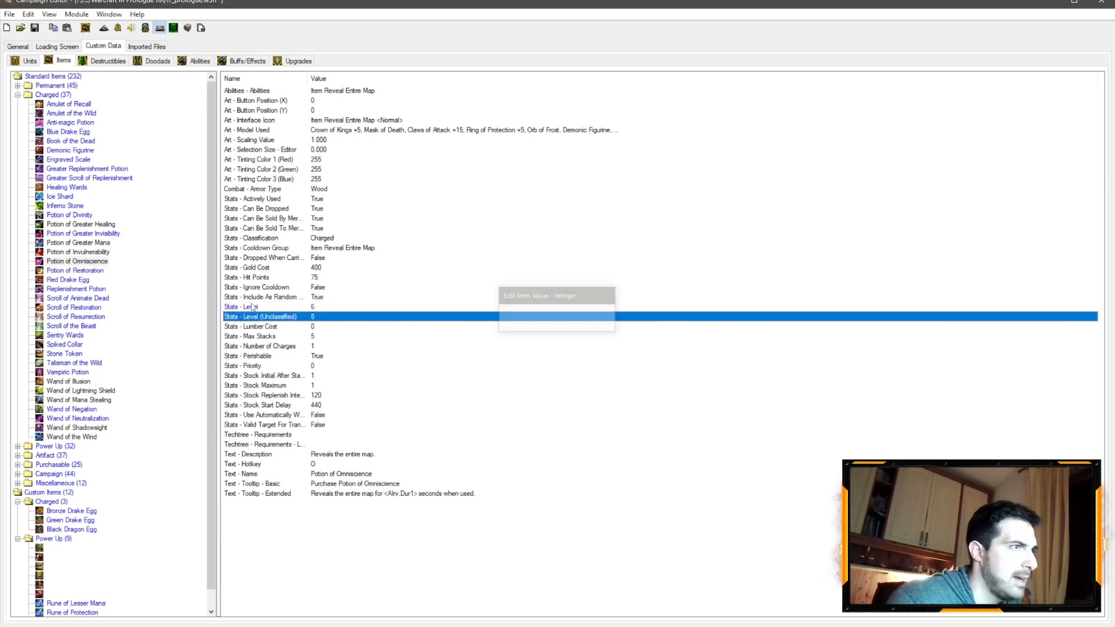
Look over the Potions of Invulnerability and Restoration, and set the Greater Scroll of Replenishment's max stacks to 3
left_click(92, 253)
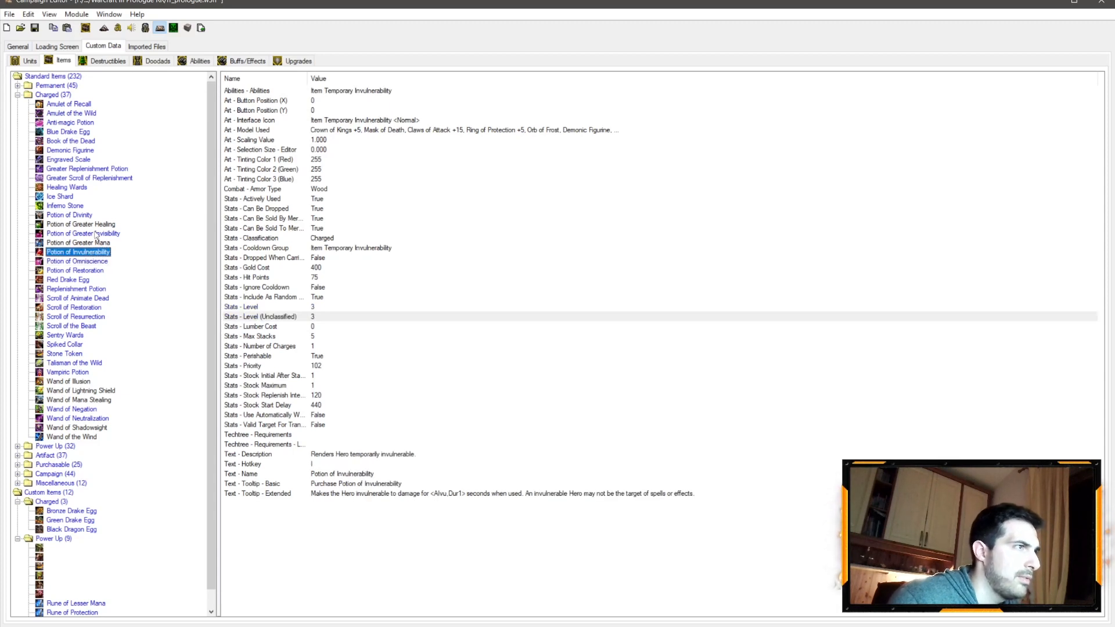
left_click(87, 271)
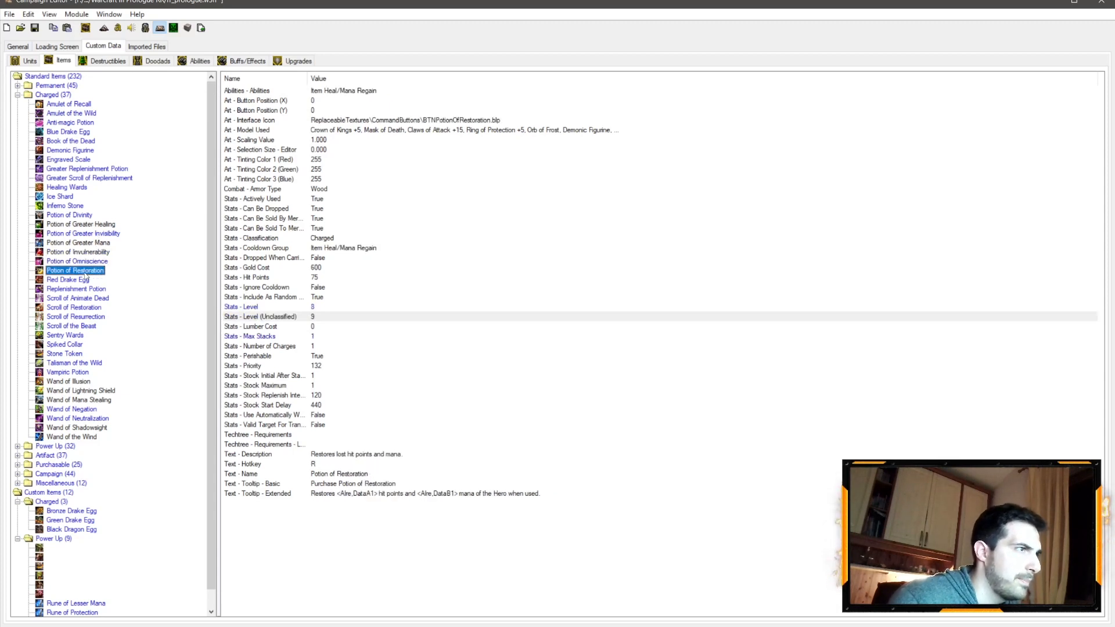
left_click(87, 178)
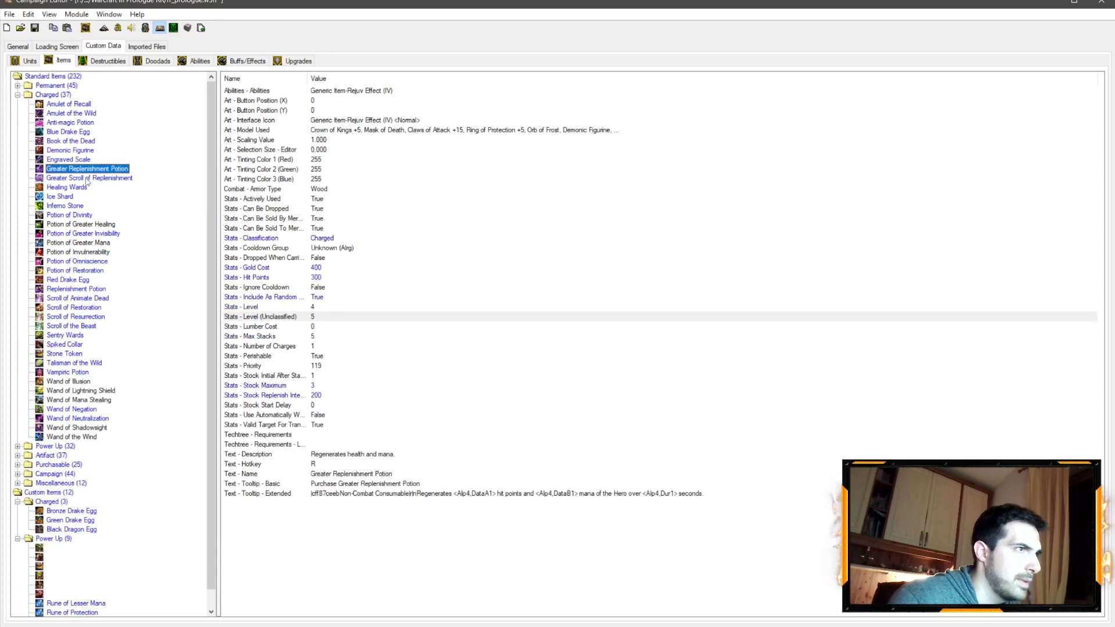
double_click(319, 337)
type("3")
key("Return")
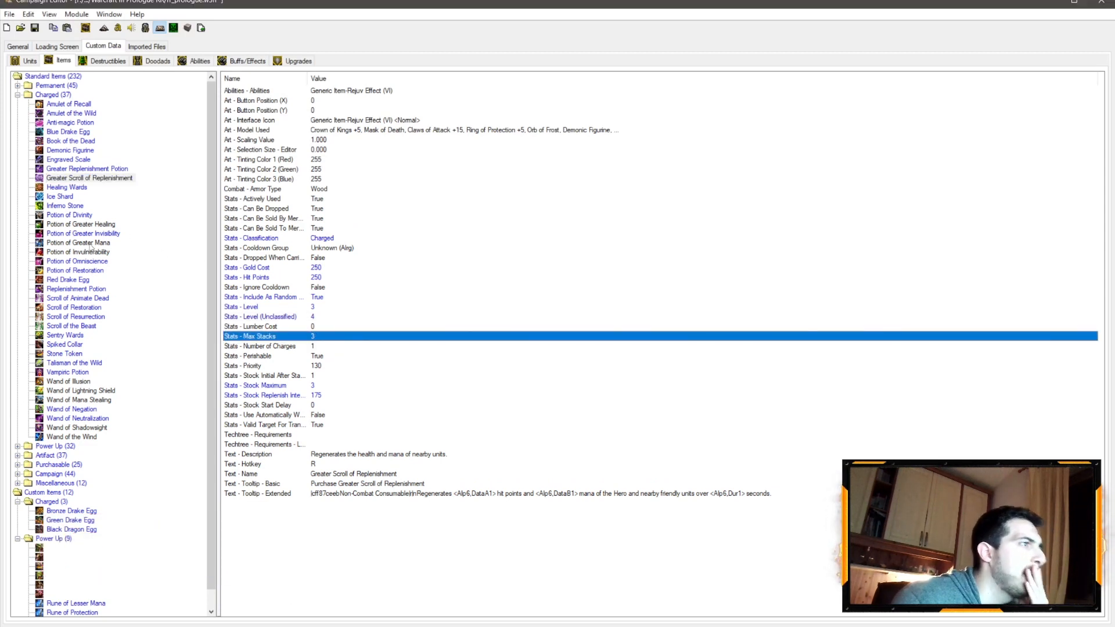
Compare the max stacks of the Scroll of the Beast, the greater replenishment items and the charged potions
left_click(72, 326)
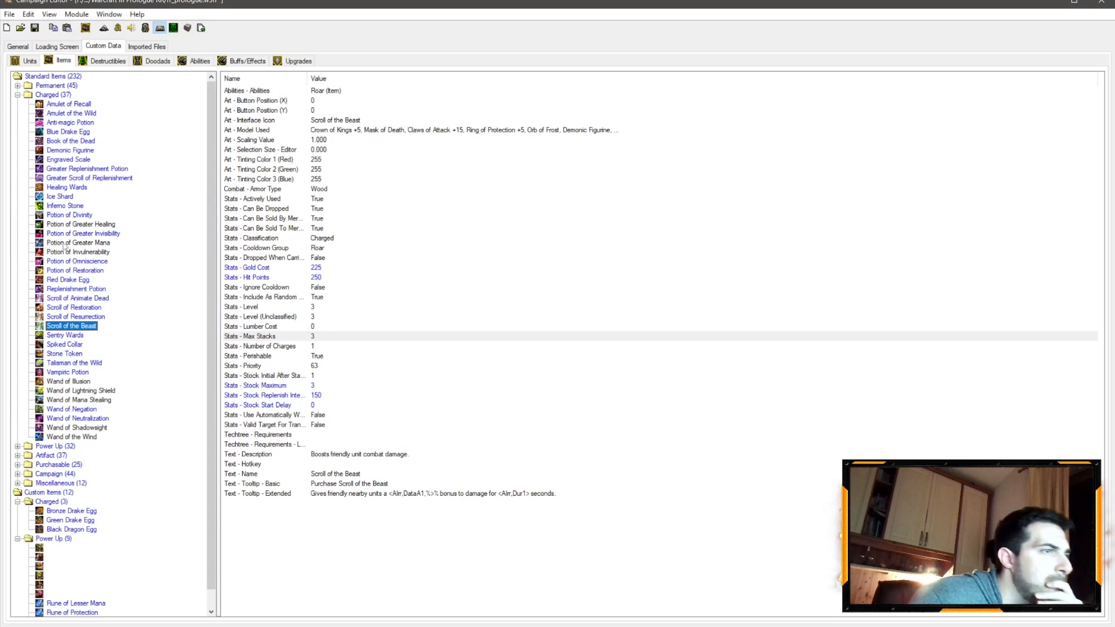
left_click(99, 178)
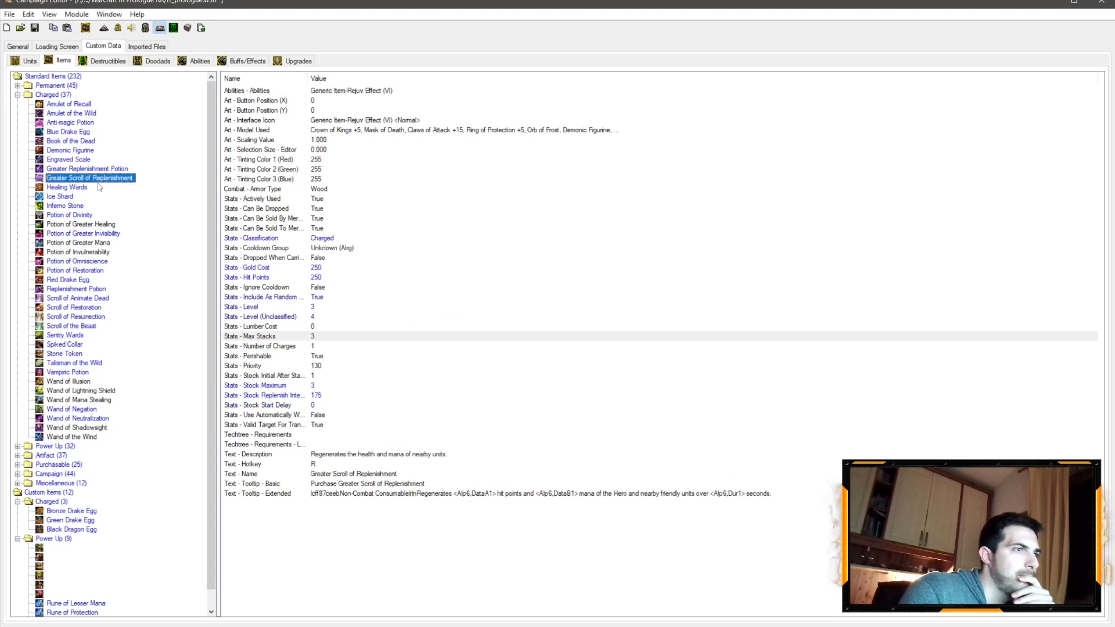
left_click(88, 169)
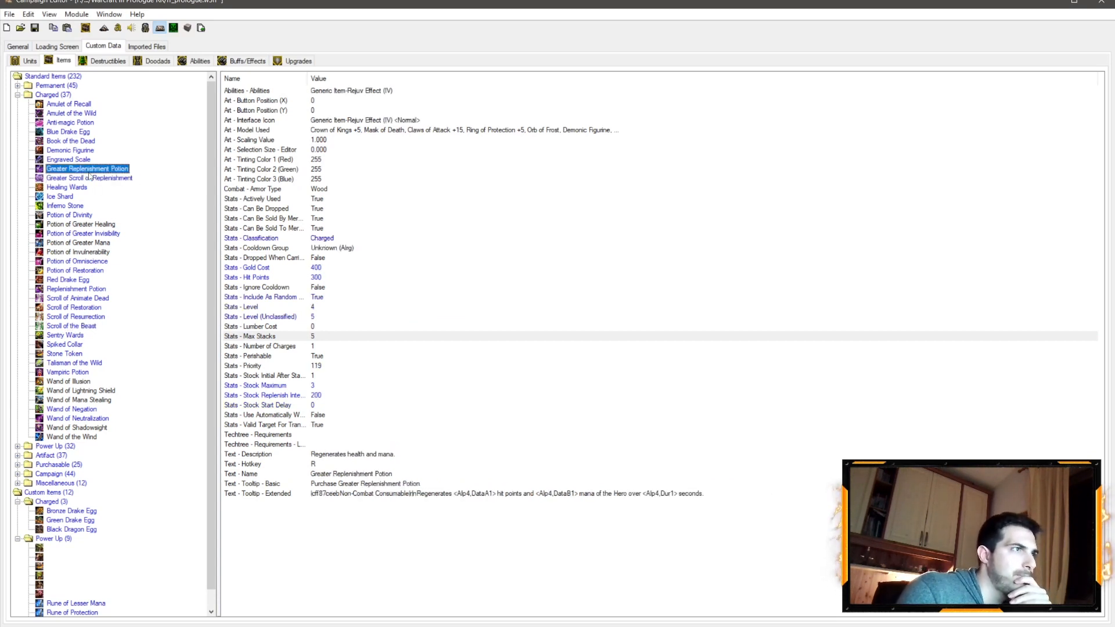
left_click(72, 215)
left_click(71, 206)
left_click(74, 215)
left_click(75, 225)
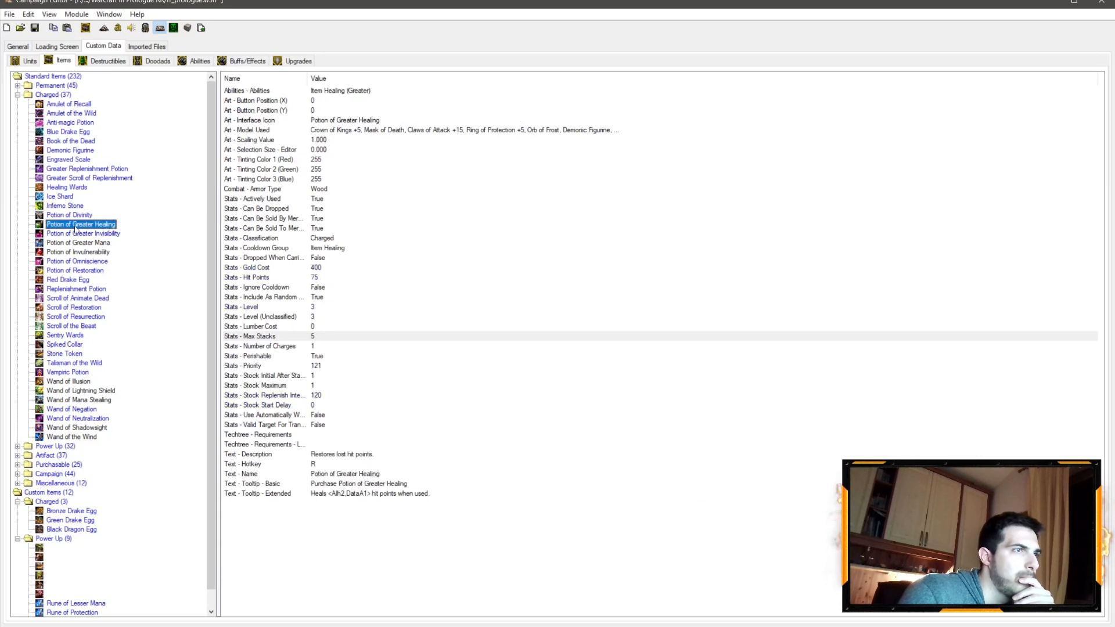
left_click(75, 234)
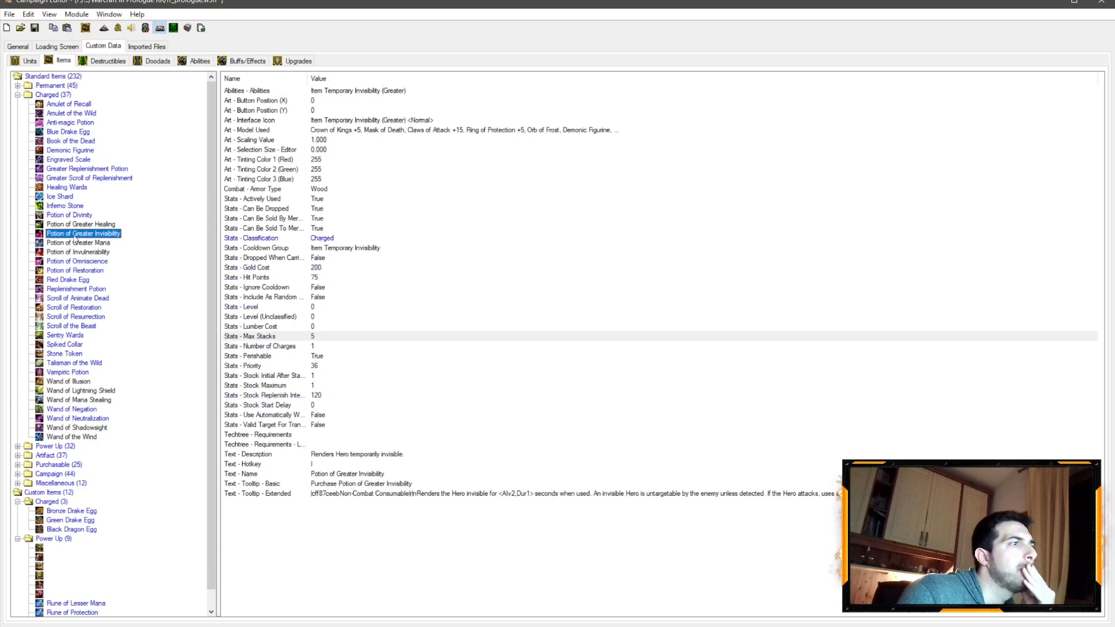
left_click(78, 271)
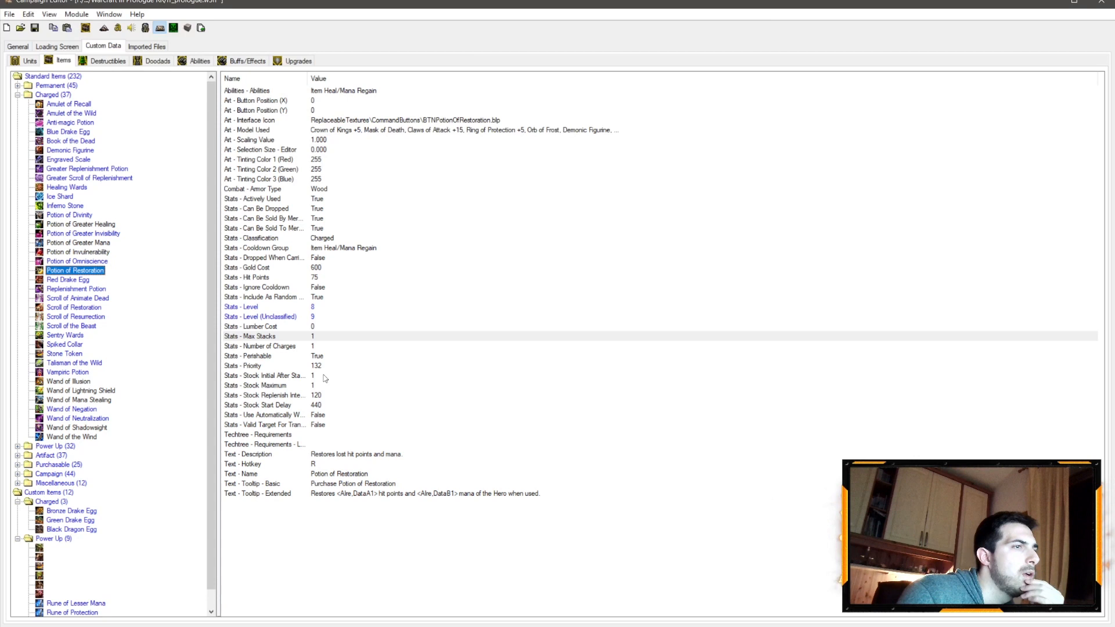
double_click(315, 268)
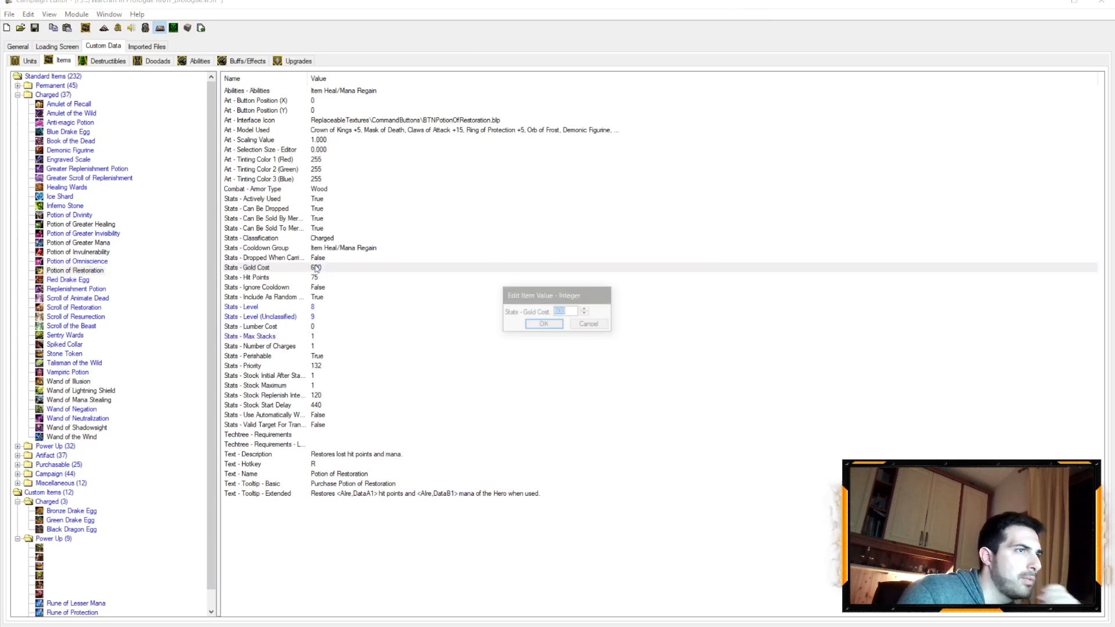
left_click(586, 324)
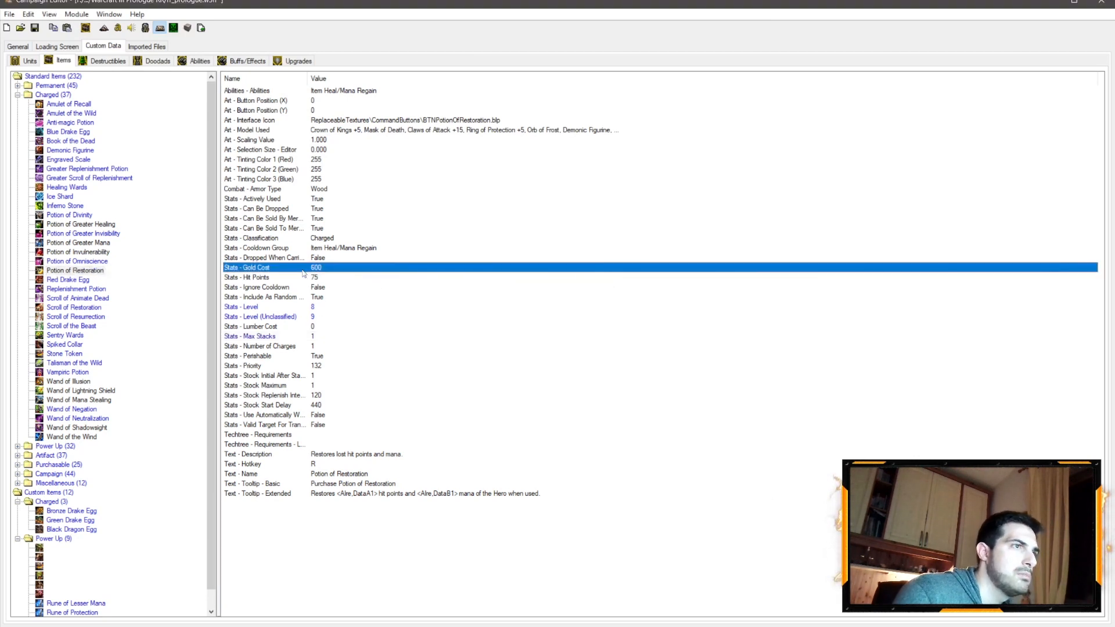
double_click(325, 270)
left_click(590, 324)
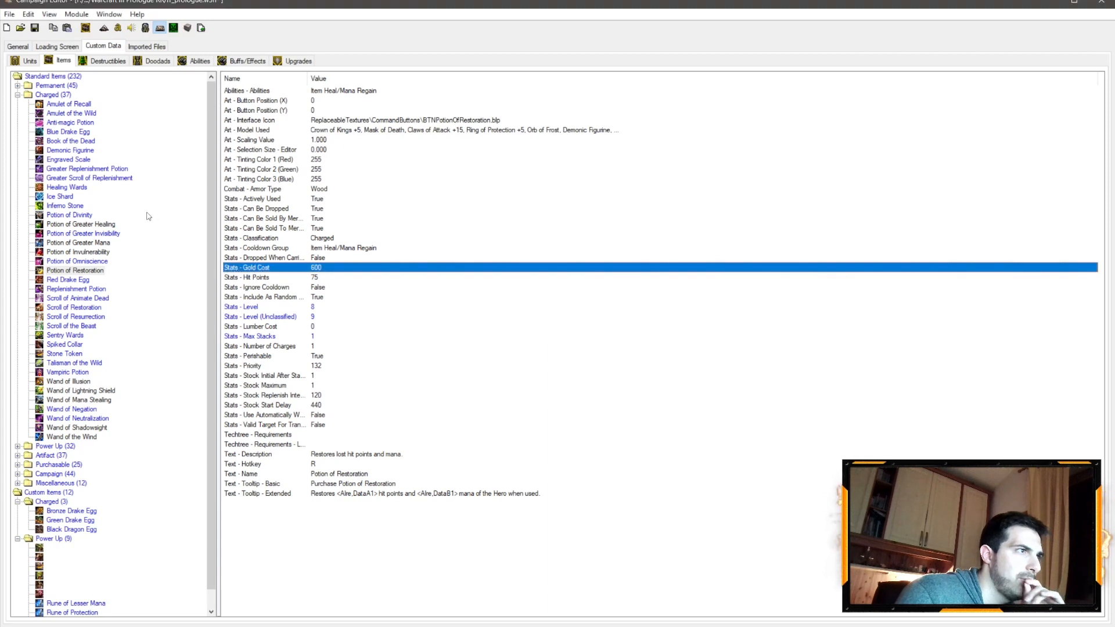
Set the Potion of Restoration's gold cost to 800
double_click(325, 270)
type("800")
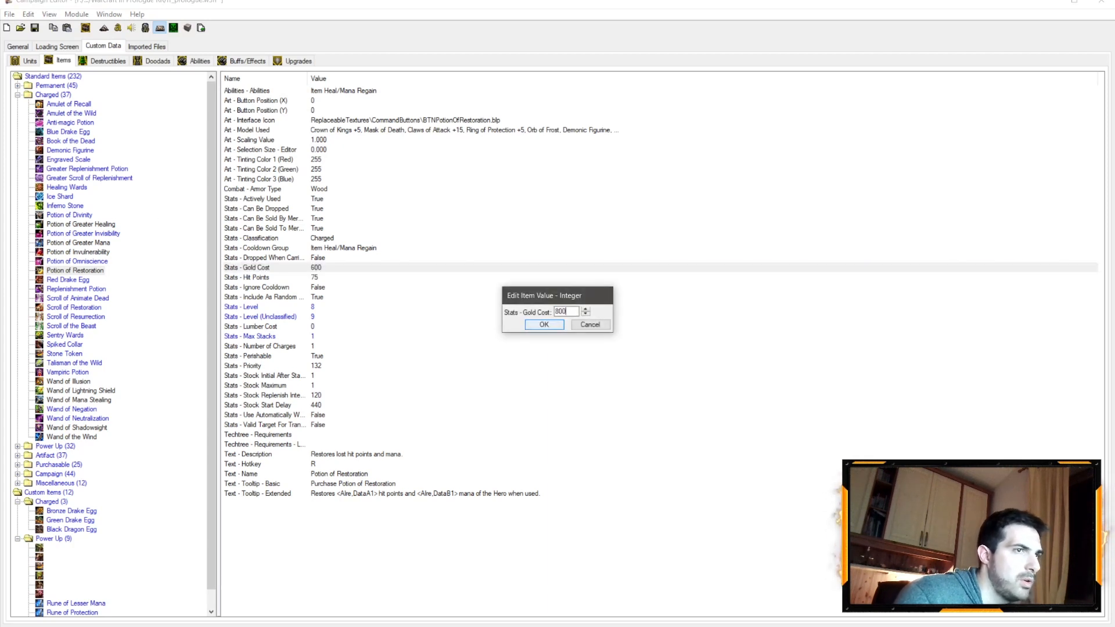
key("Return")
Check the Amulet of the Wild's stats for reference, and set the Potion of Restoration's hit points to 500
left_click(355, 277)
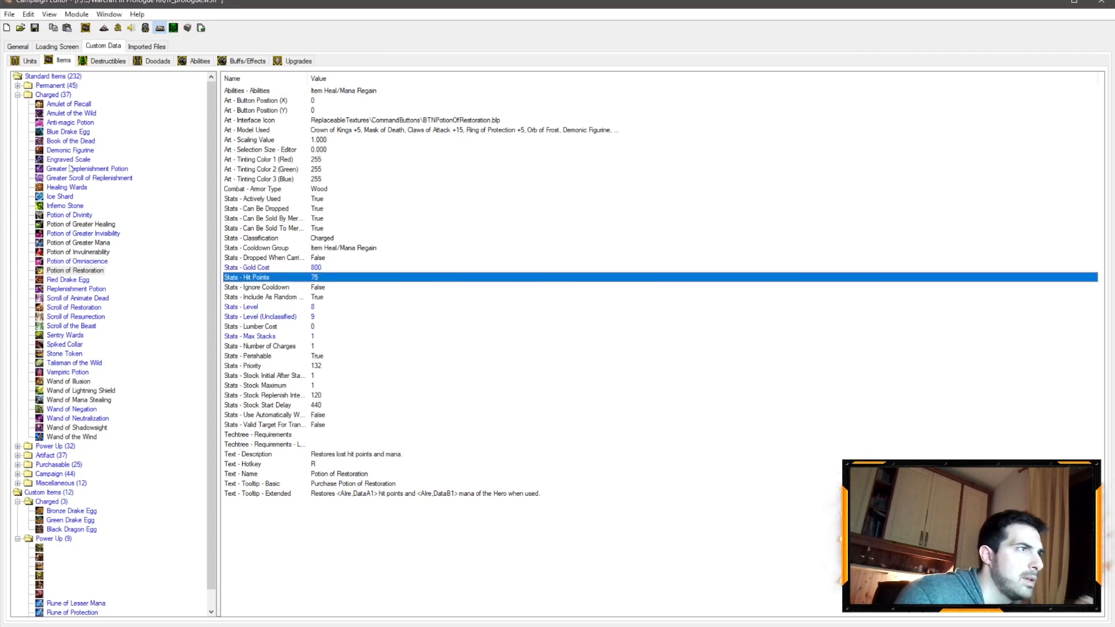
left_click(86, 113)
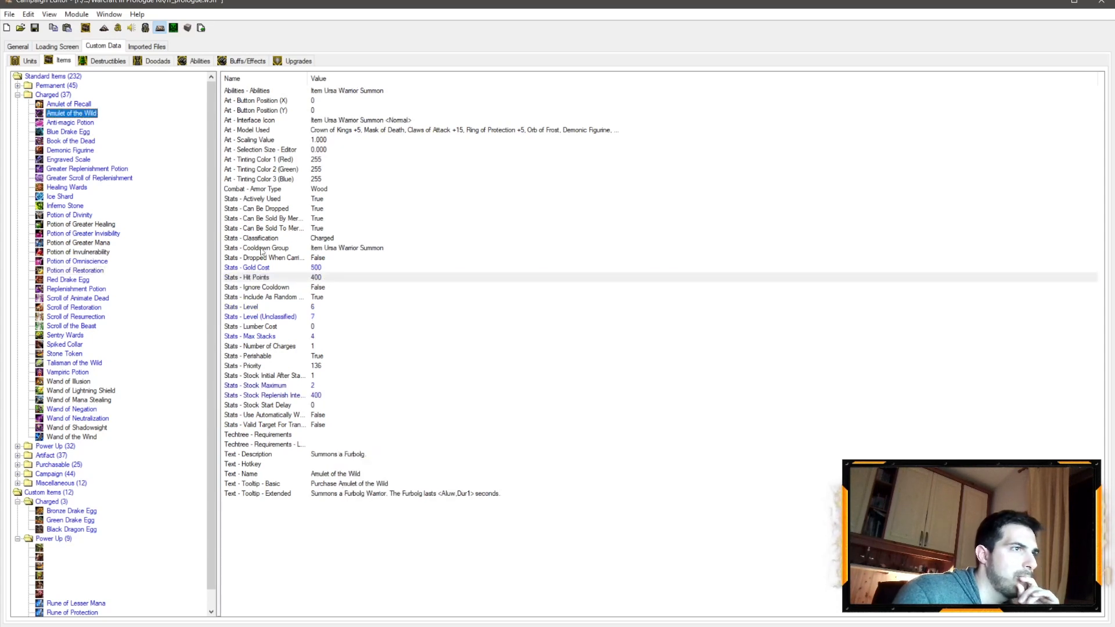
left_click(74, 270)
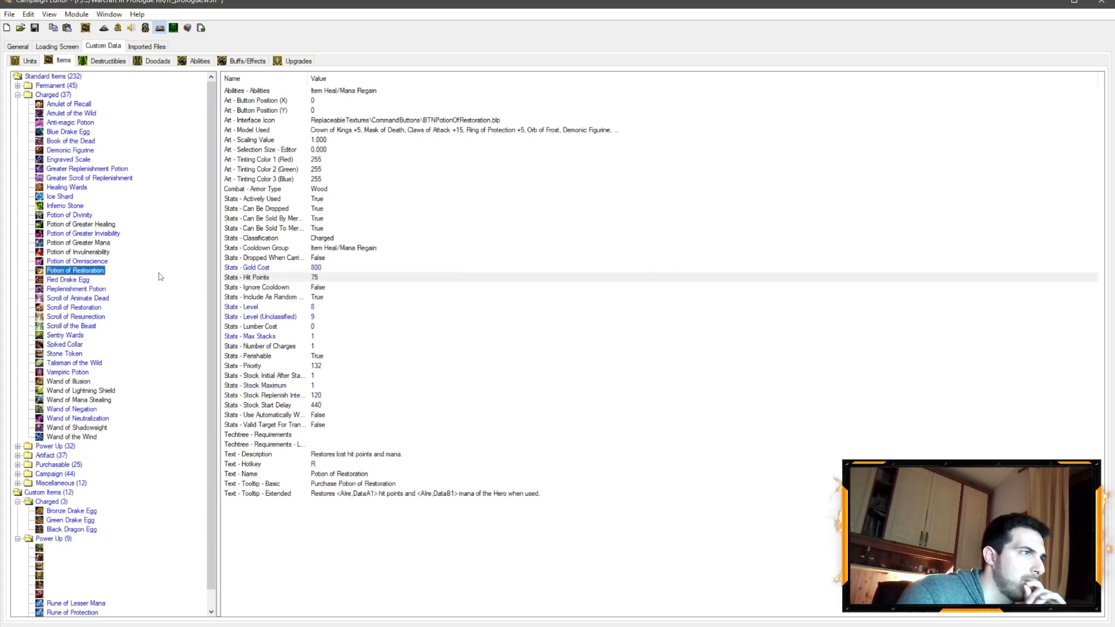
left_click(319, 278)
double_click(319, 279)
type("500")
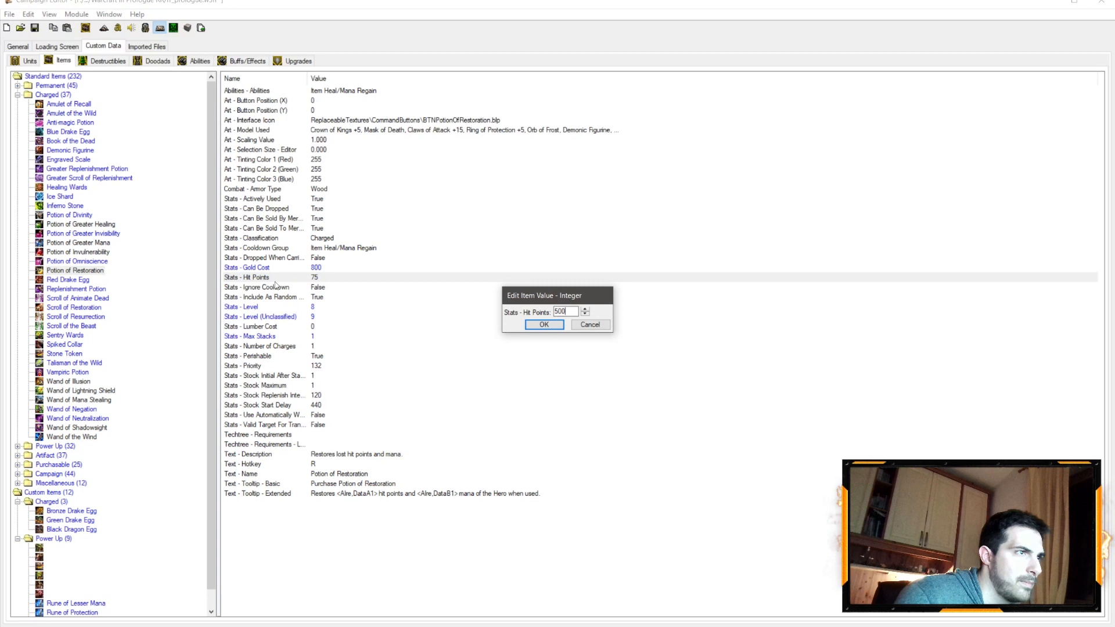
key("Return")
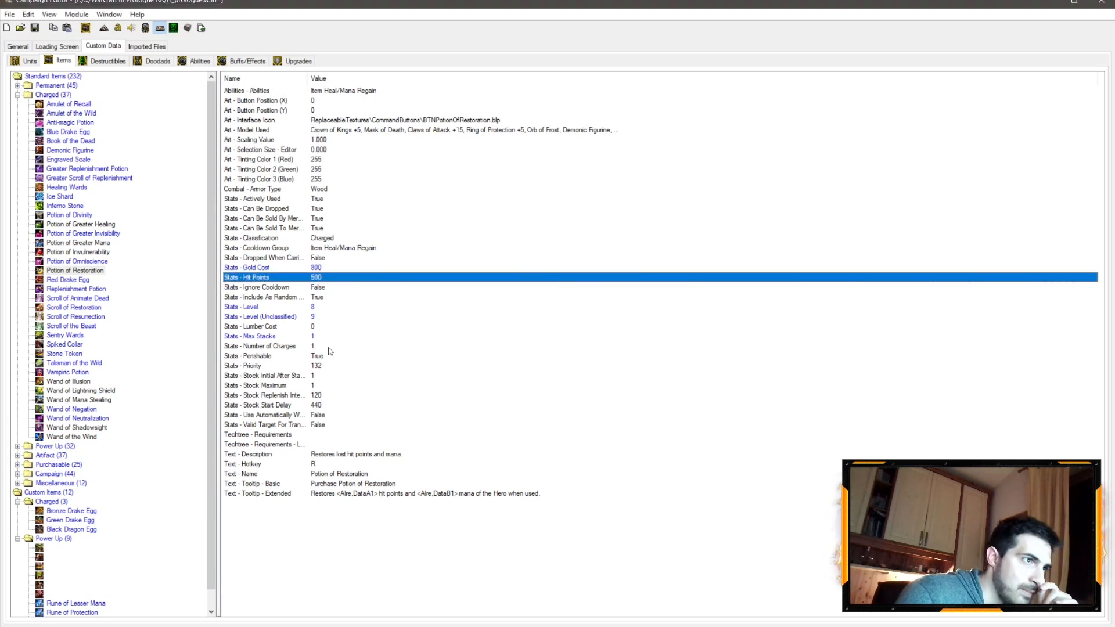
Set the Potion of Restoration's stock start delay to 0
left_click(319, 404)
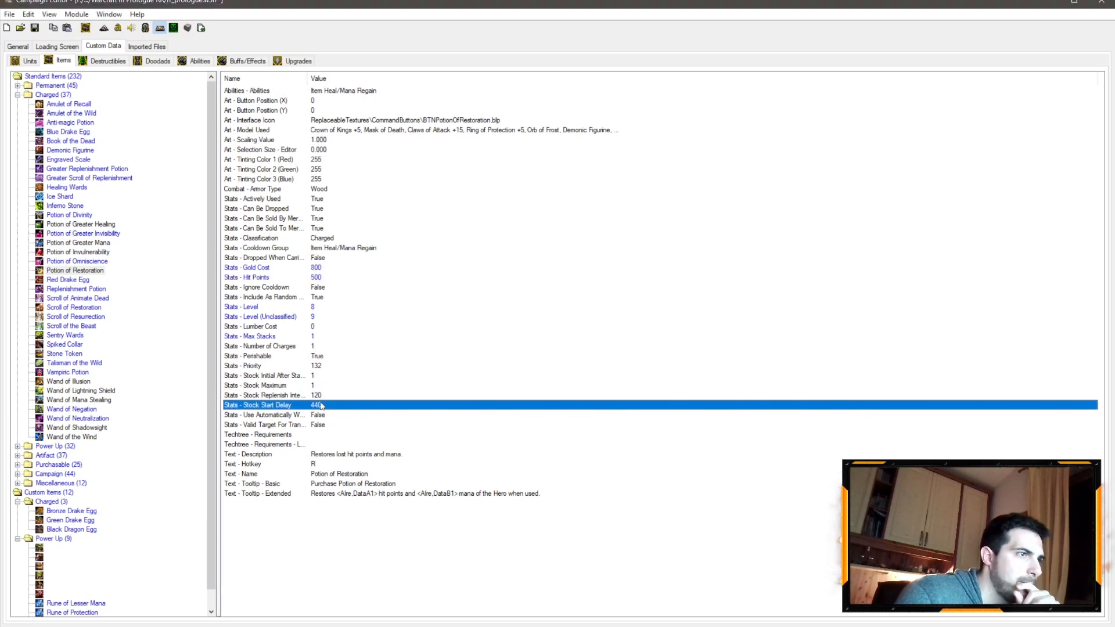
double_click(319, 405)
type("0")
key("Return")
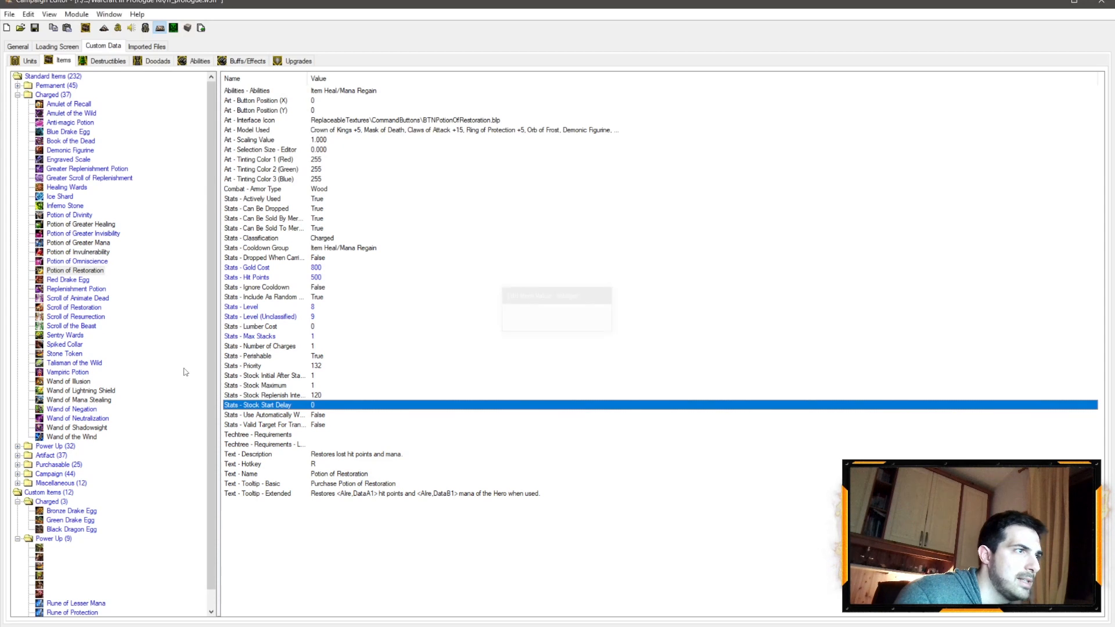
Examine the stock start delays of the Potions of Omniscience, Invulnerability, Greater Invisibility, Greater Healing and Restoration
left_click(95, 252)
left_click(100, 270)
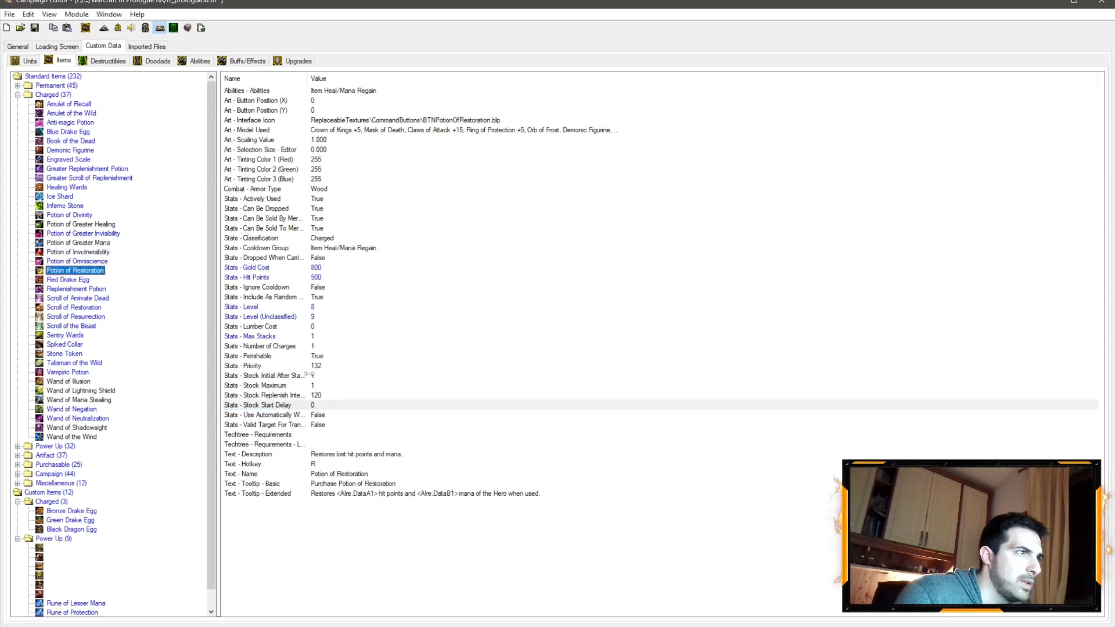
left_click(313, 406)
left_click(95, 252)
left_click(313, 405)
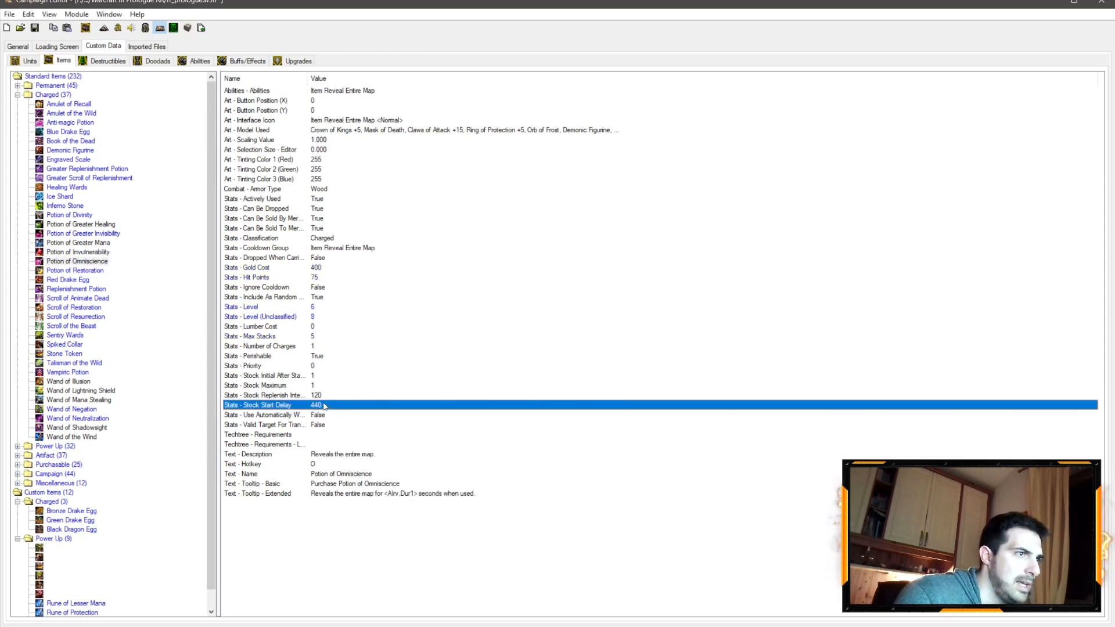
left_click(313, 402)
left_click(106, 243)
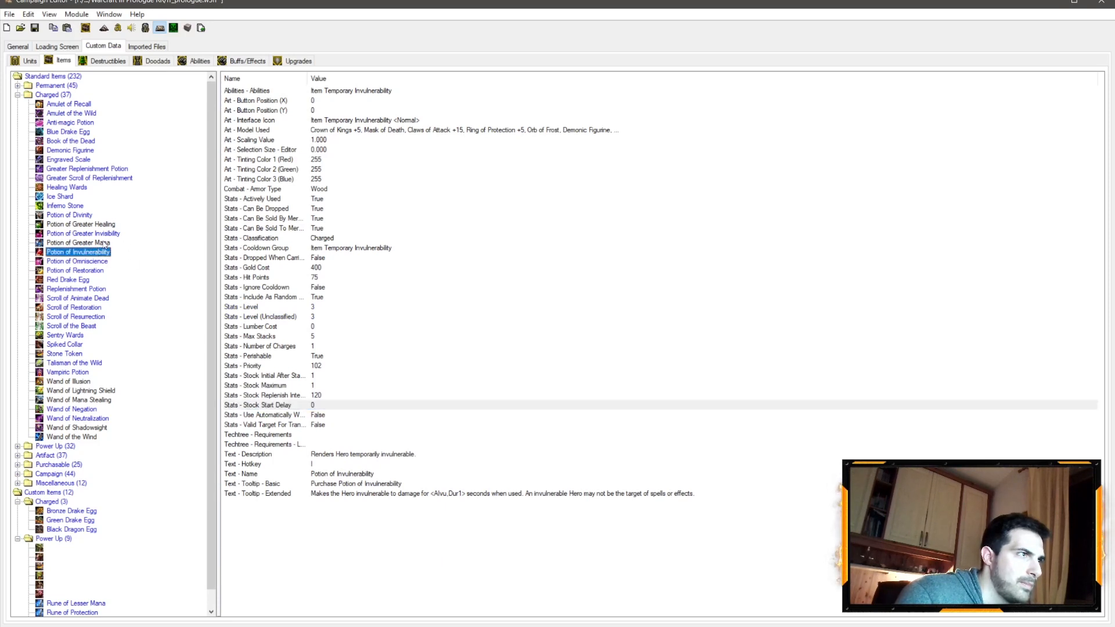
left_click(319, 404)
left_click(99, 234)
left_click(98, 225)
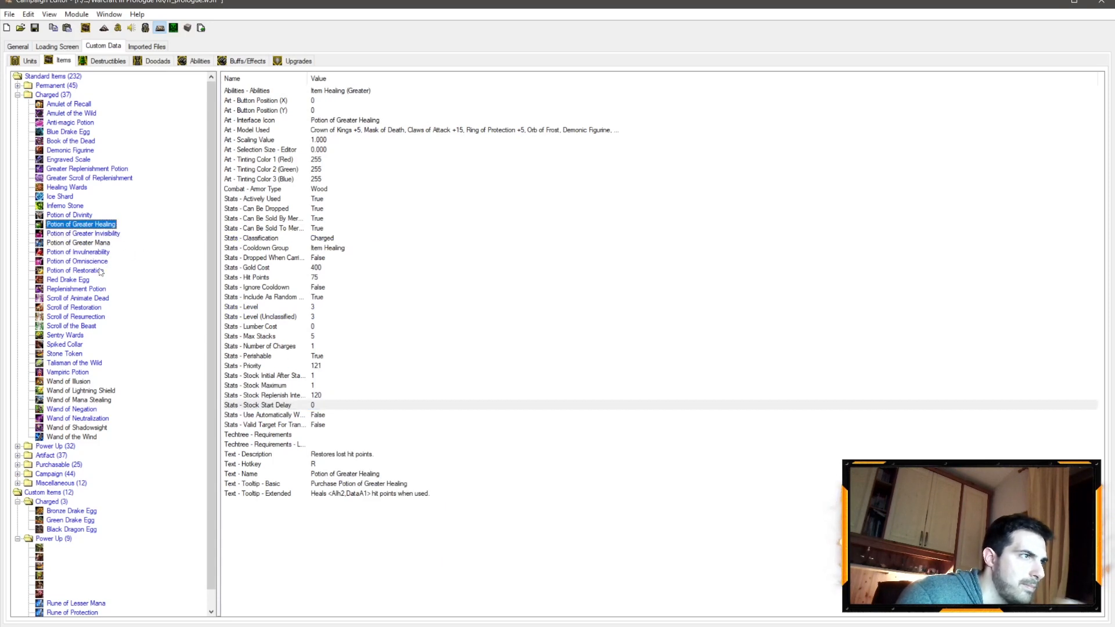
left_click(97, 271)
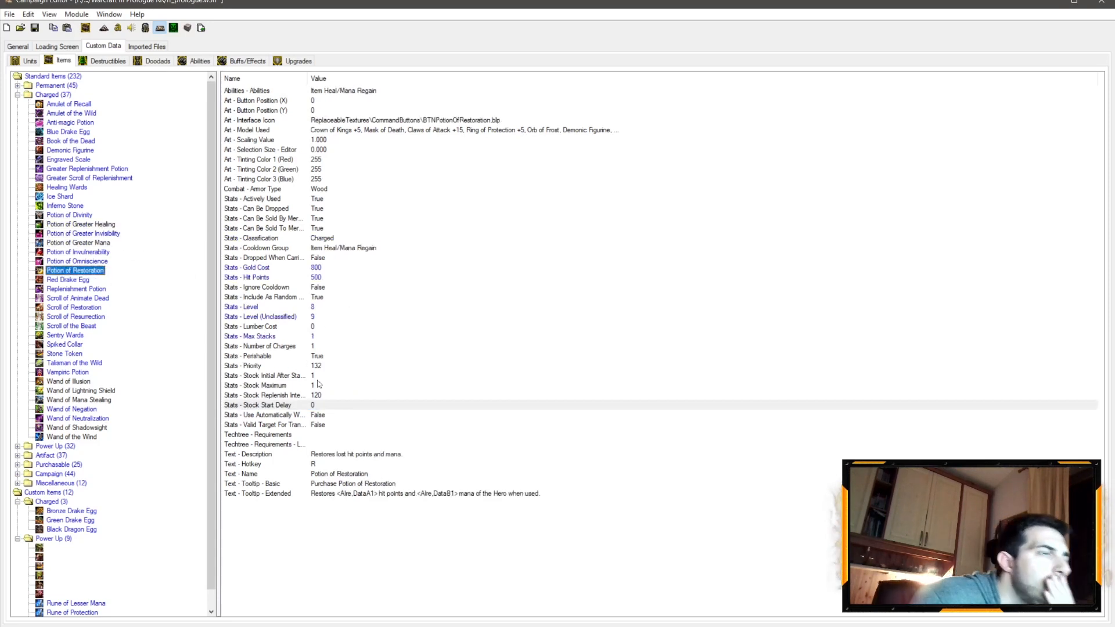
Compare the stock replenish intervals of the Potion of Restoration and the charged items from the Amulet of the Wild to the Inferno Stone
left_click(320, 397)
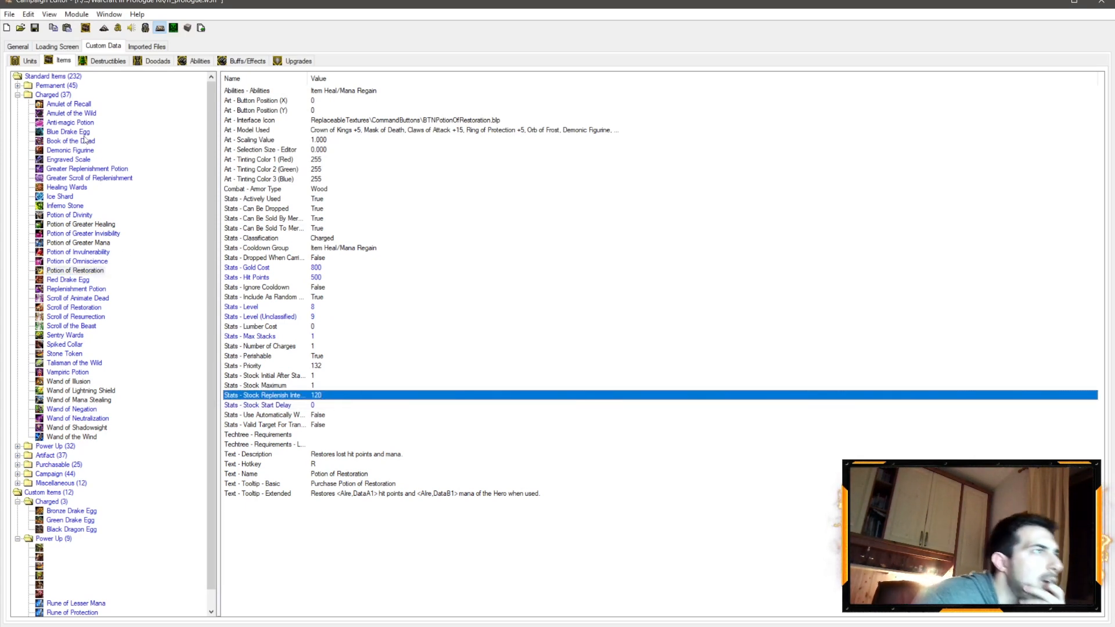
left_click(84, 121)
left_click(83, 115)
left_click(82, 123)
left_click(80, 140)
left_click(78, 147)
key("Down")
key("Down")
key("Down")
key("Down")
key("Down")
key("Down")
key("Down")
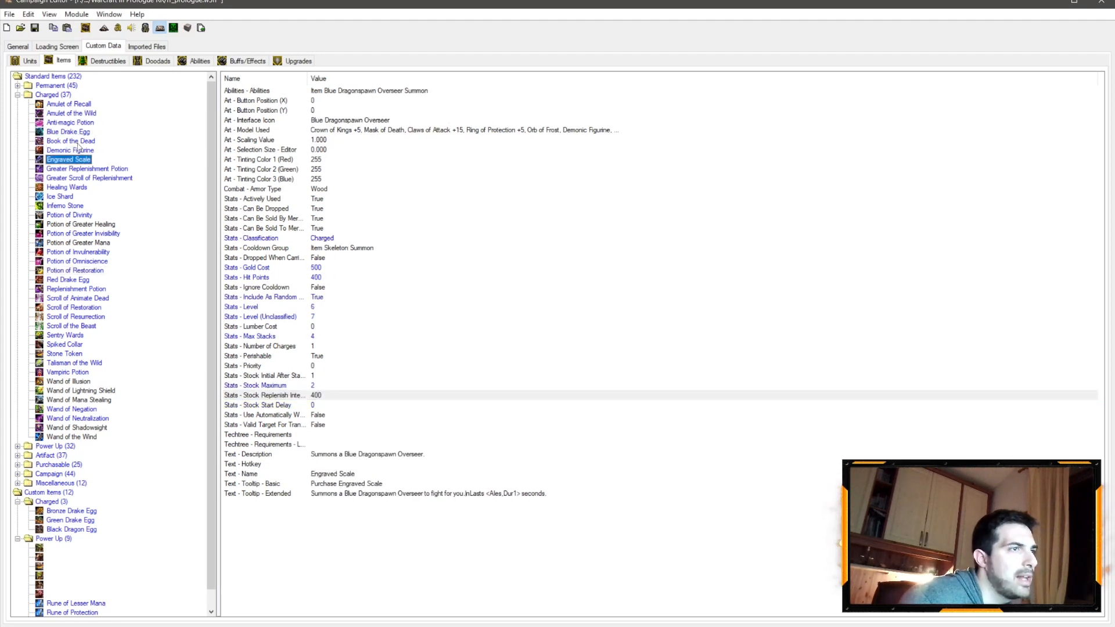
key("Up")
key("Up")
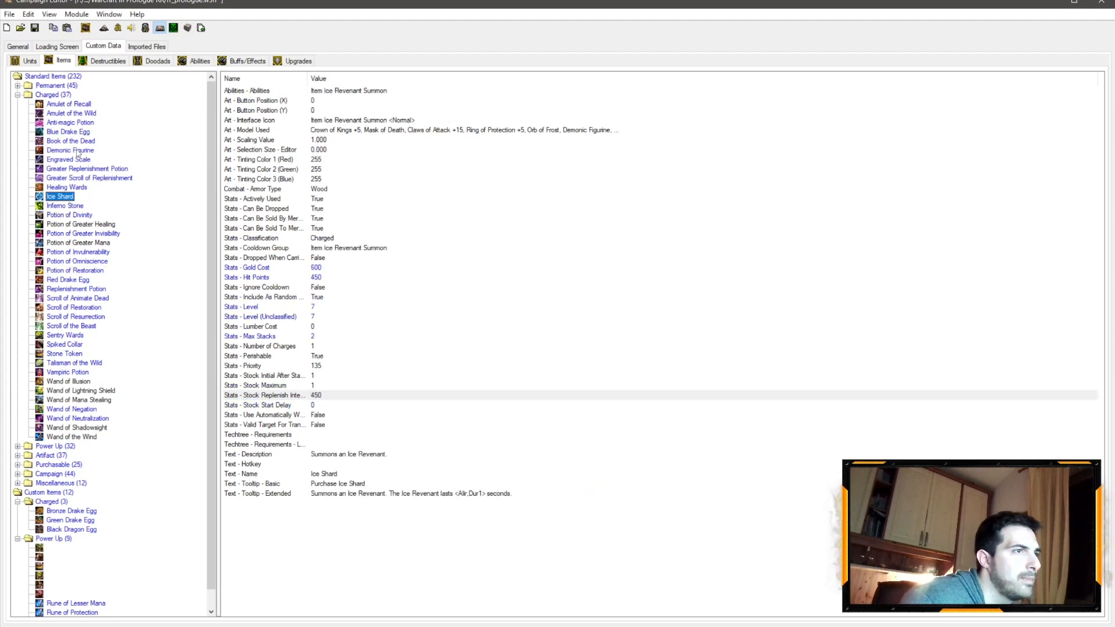
key("Up")
key("Down")
key("Down")
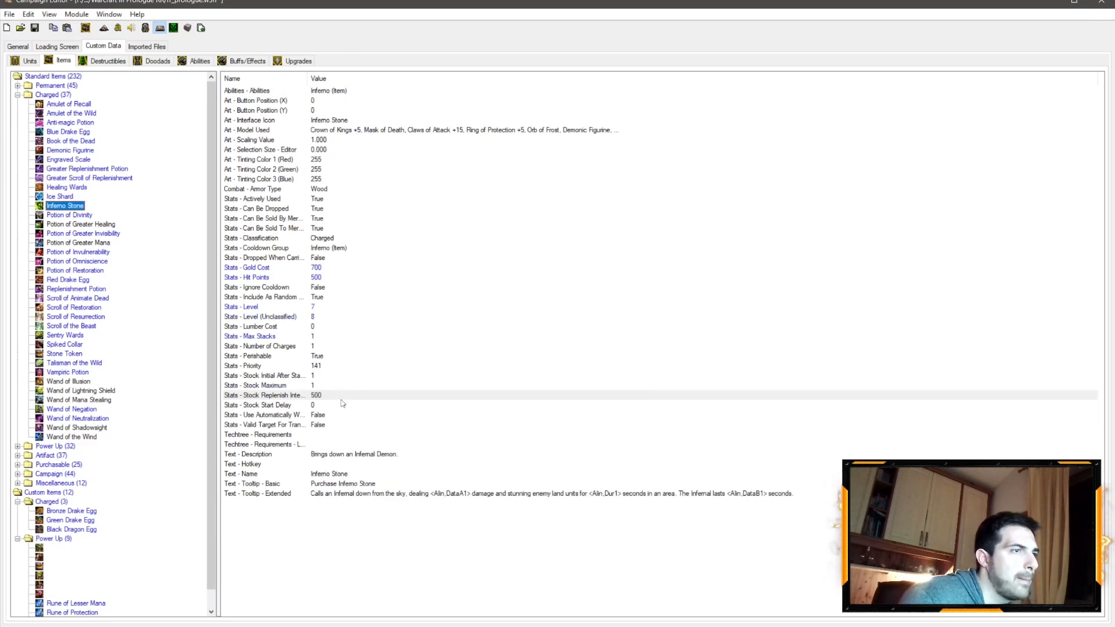
left_click(237, 395)
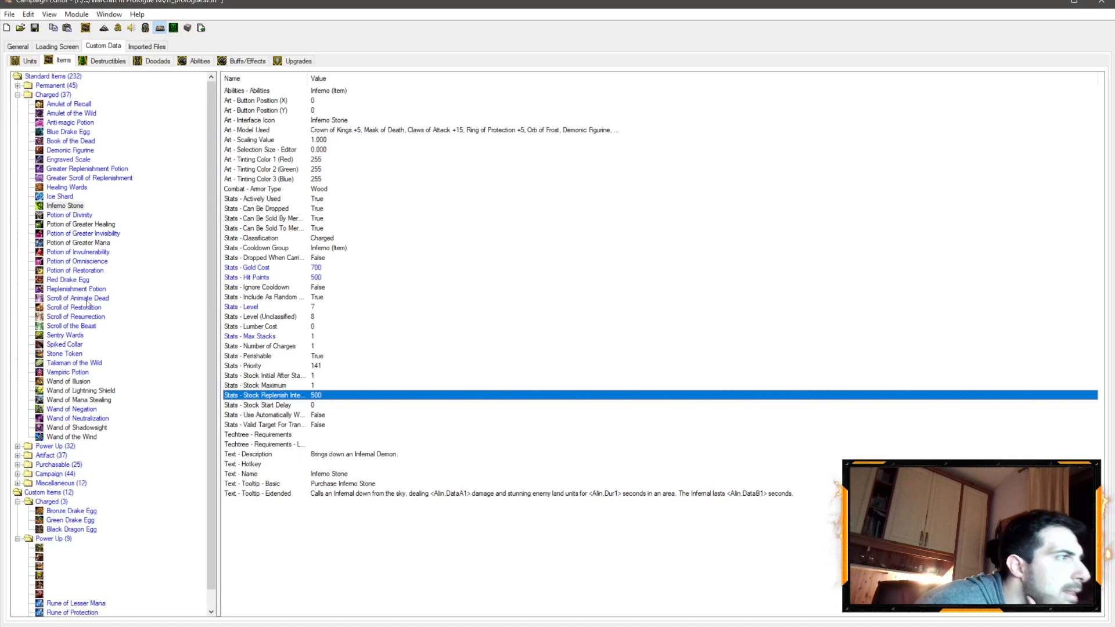
Set the Potion of Restoration's stock replenish interval to 450
left_click(74, 270)
left_click(318, 395)
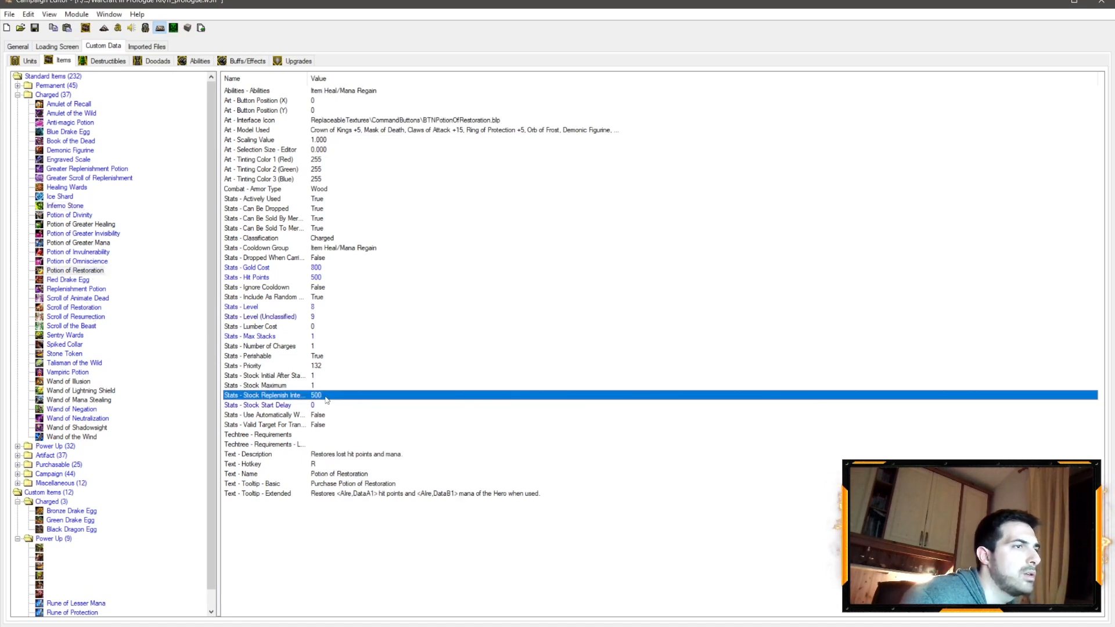
double_click(327, 397)
type("45")
key("Return")
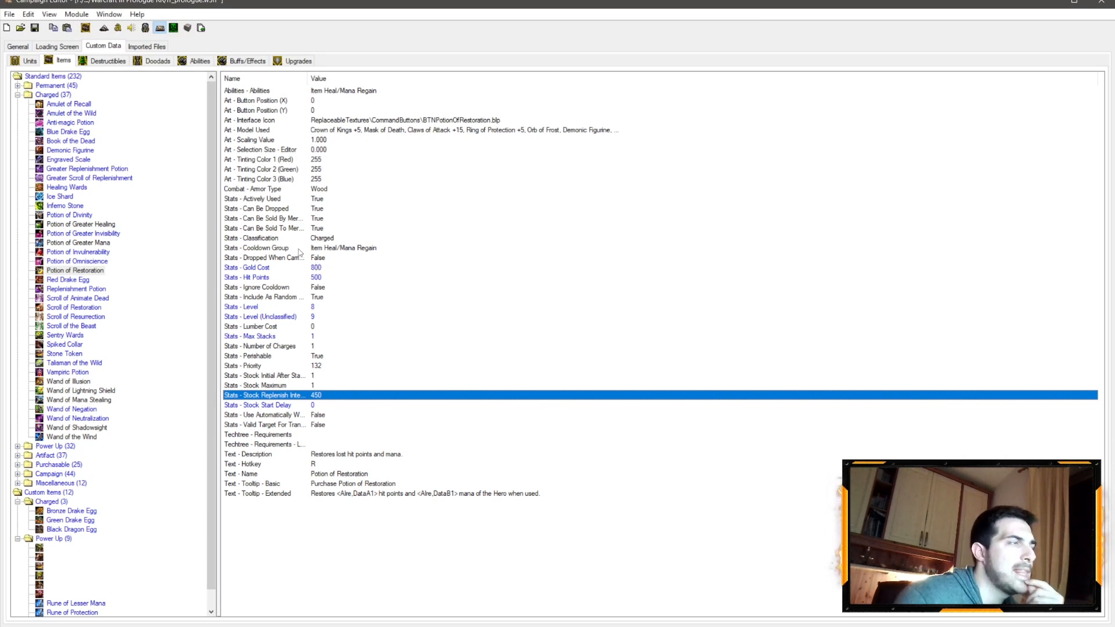
Set the Potion of Omniscience's stock replenish interval to 300
left_click(88, 263)
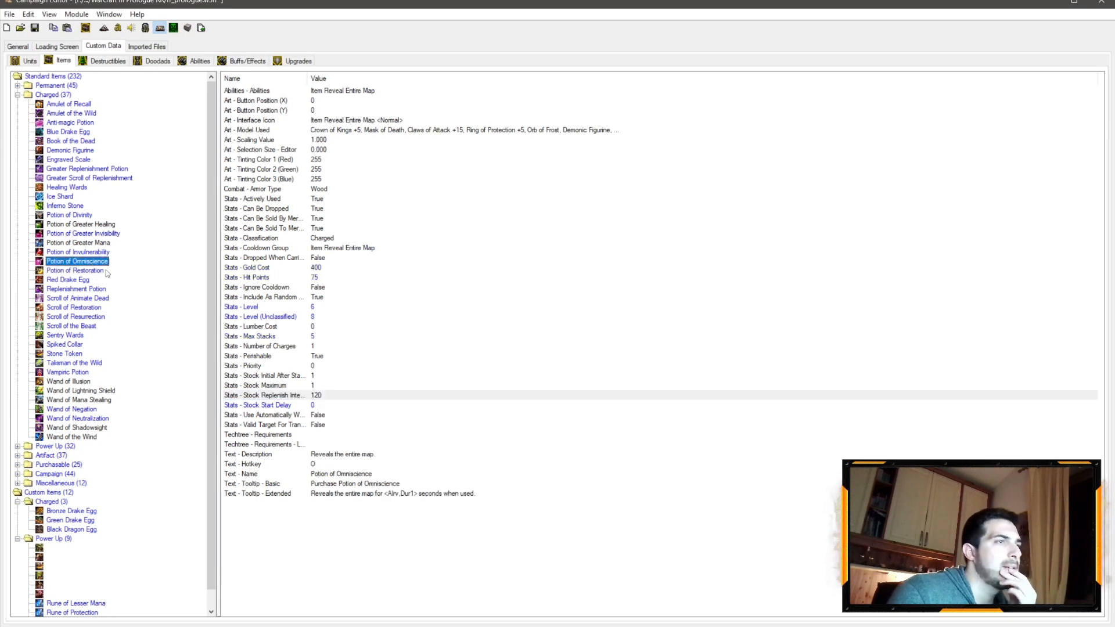
double_click(324, 395)
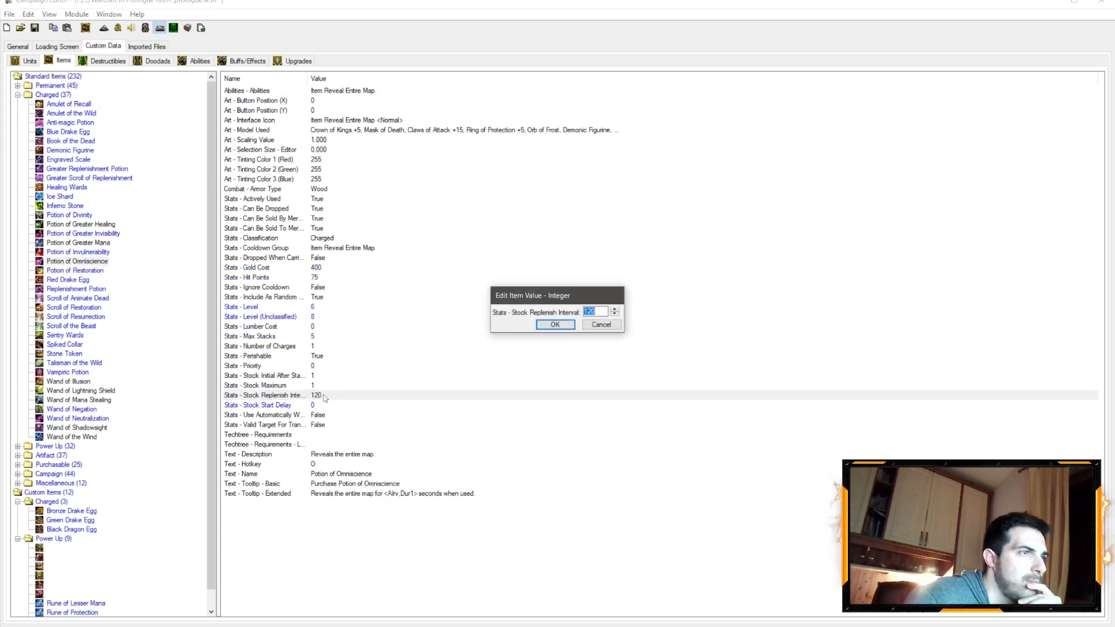
type("300")
key("Return")
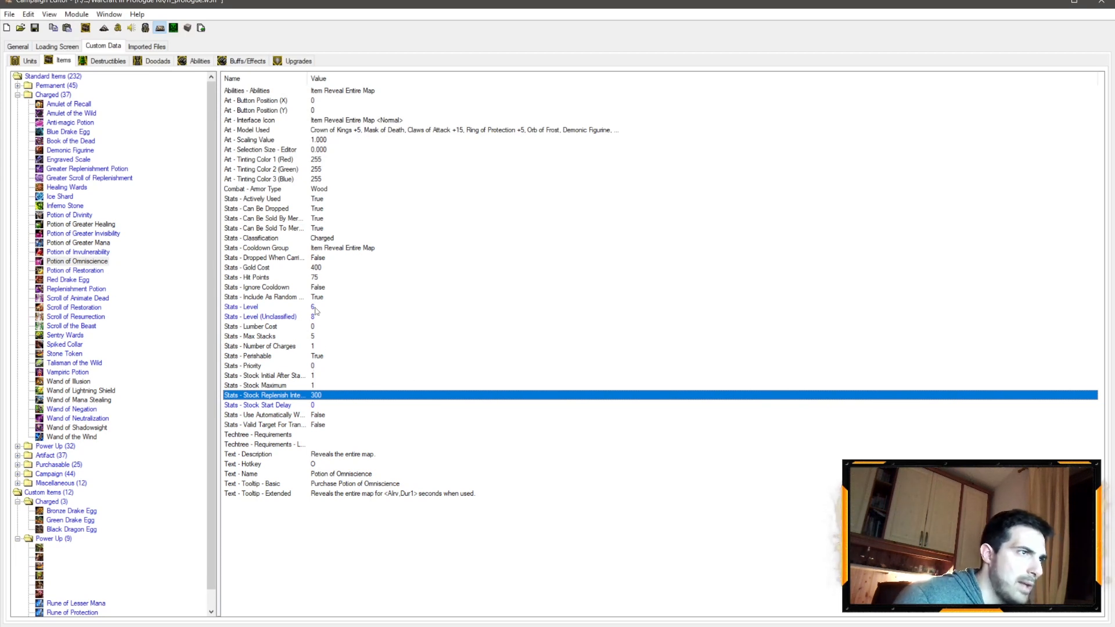
double_click(317, 277)
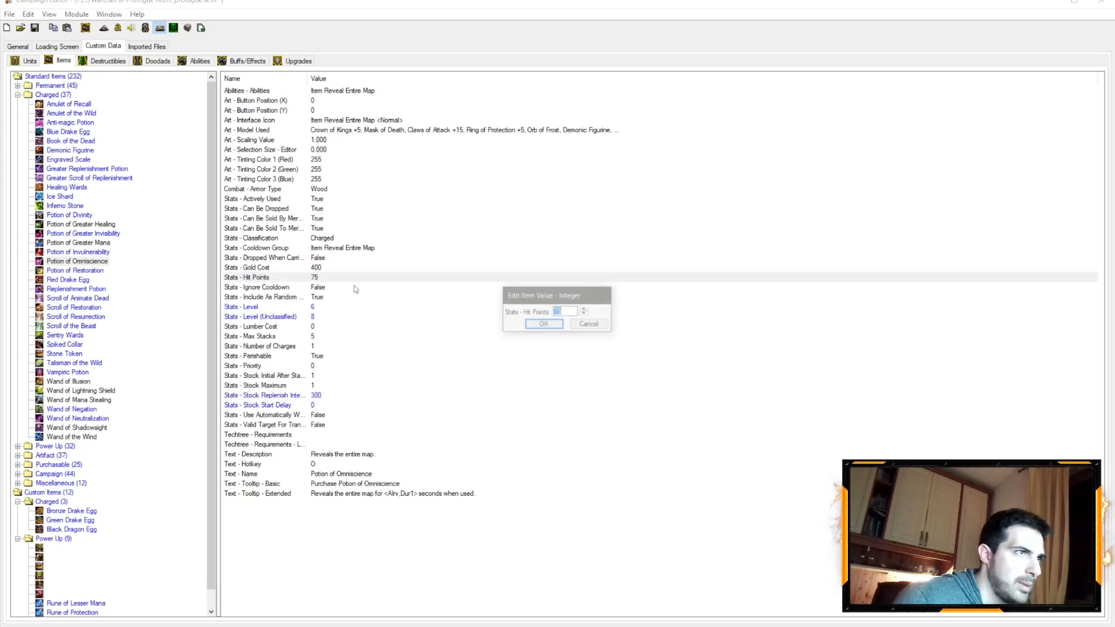
key("Escape")
double_click(317, 268)
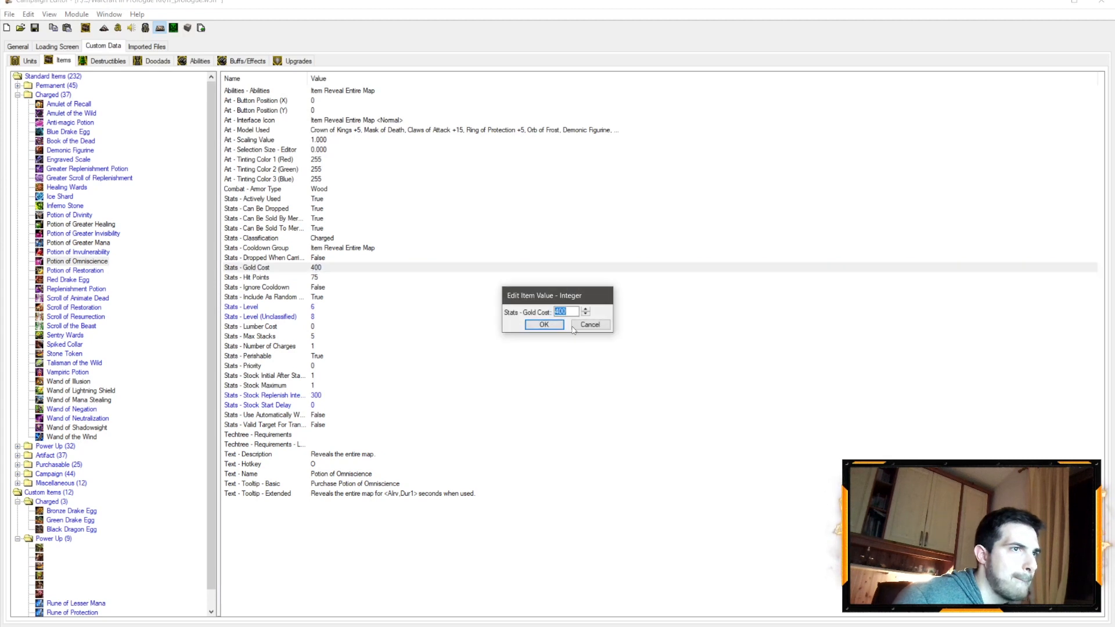
type("5")
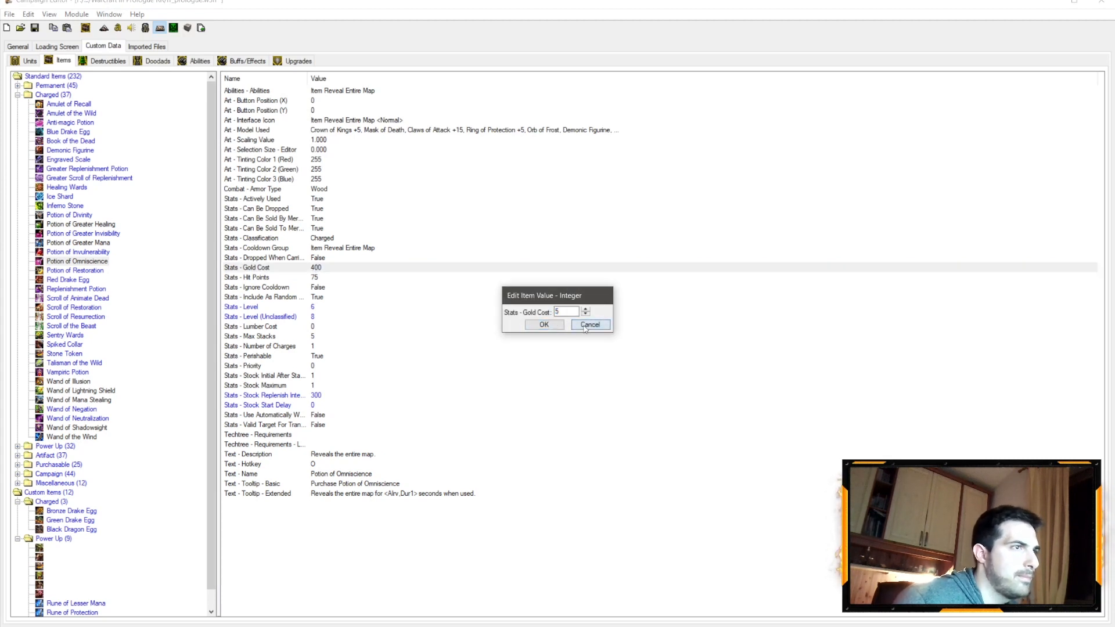
left_click(544, 324)
Check the gold costs of the Blue Drake Egg, Replenishment Potion and scrolls for reference, and set the Potion of Omniscience's gold cost to 500
left_click(80, 132)
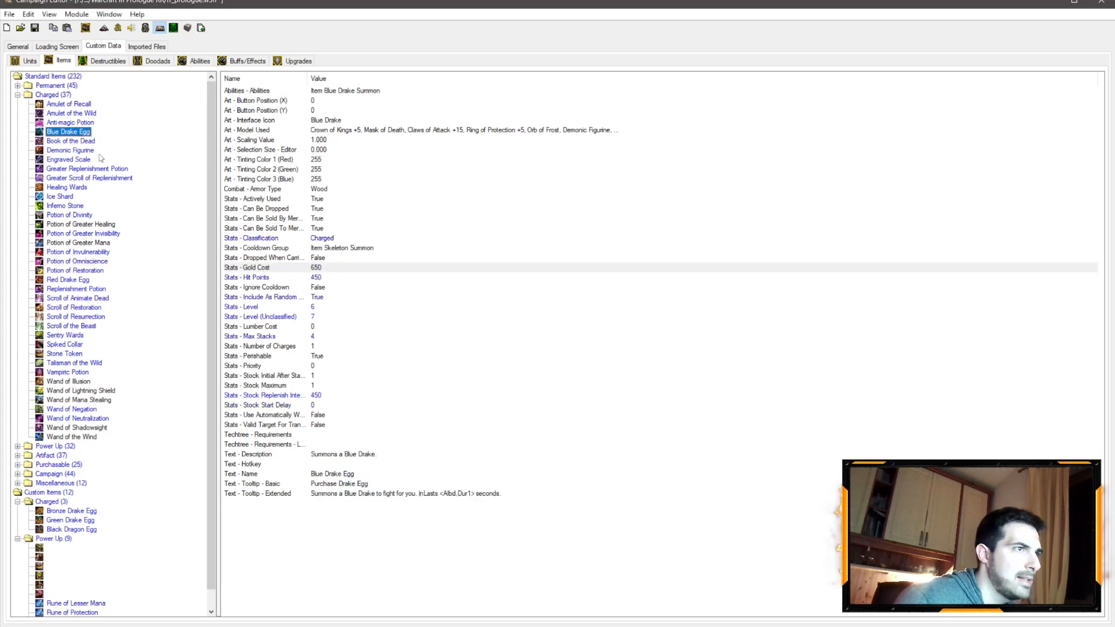
left_click(78, 289)
left_click(75, 307)
left_click(75, 326)
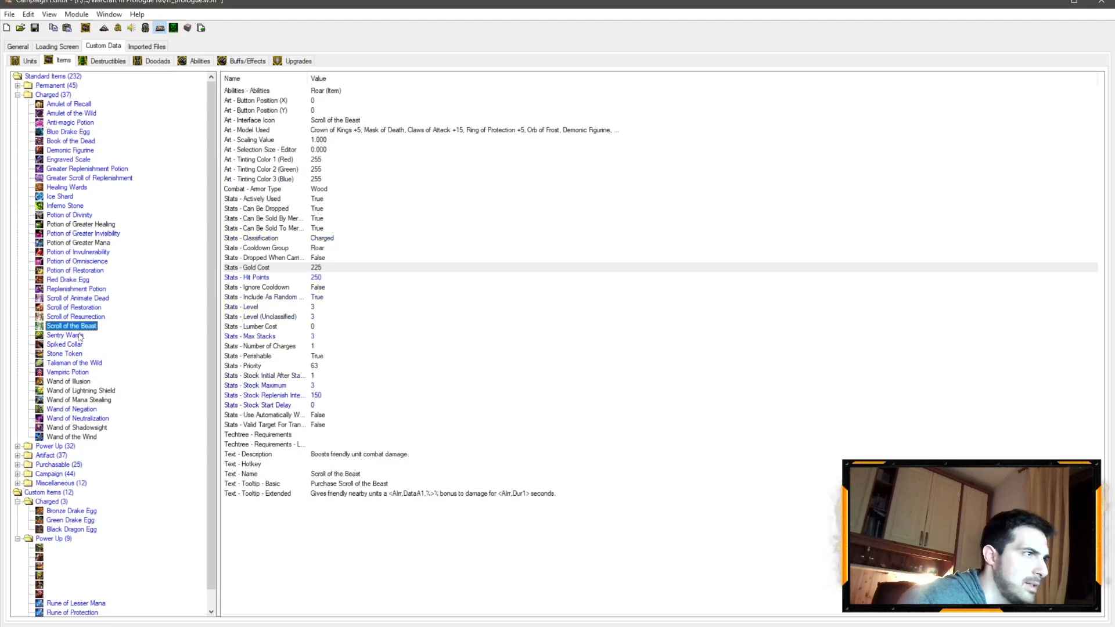
left_click(97, 262)
double_click(323, 270)
type("500")
key("Return")
key("Down")
key("Return")
left_click(600, 326)
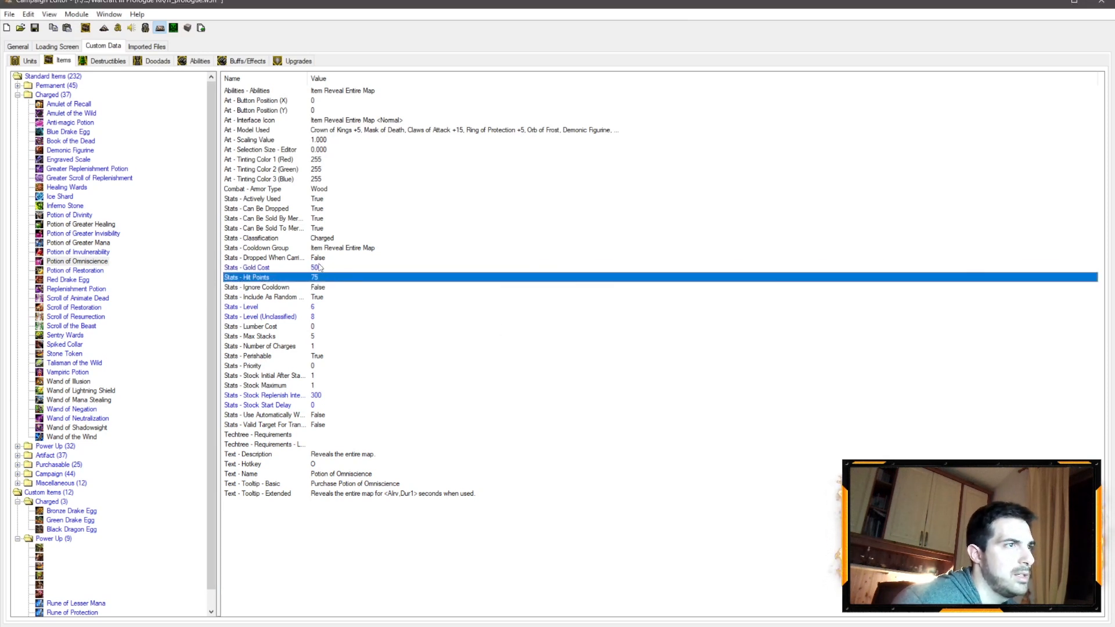
Set the Potion of Omniscience's gold cost to 550 and its hit points to 400
double_click(320, 268)
type("550")
key("Return")
key("Down")
key("Return")
type("400")
key("Return")
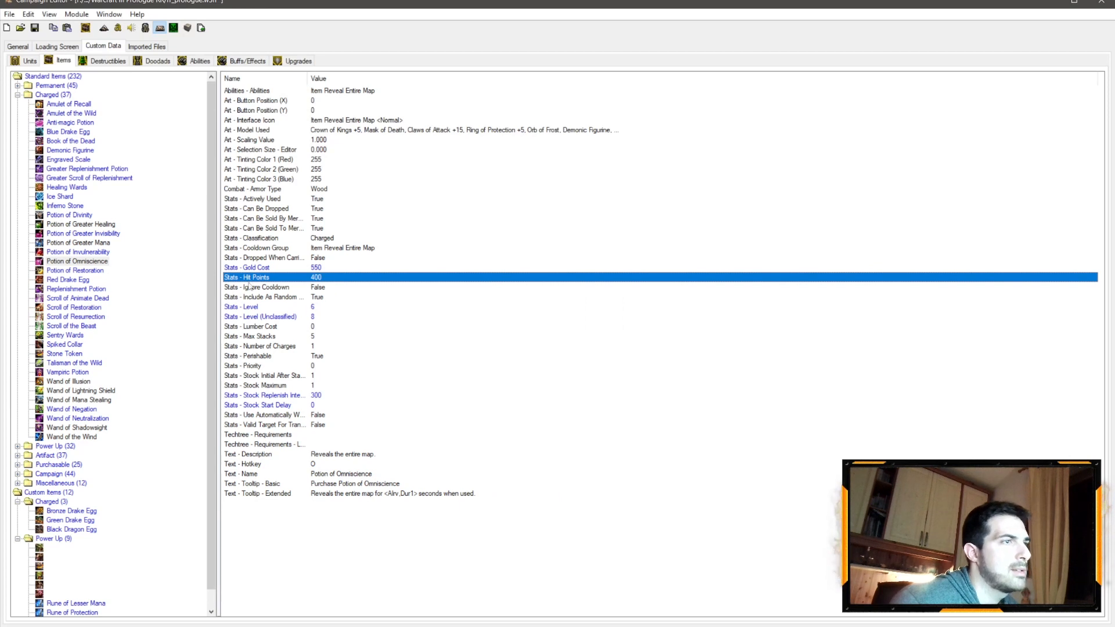
Check the Blue Drake Egg's hit points for reference, and set the Potion of Omniscience's hit points to 450
left_click(74, 132)
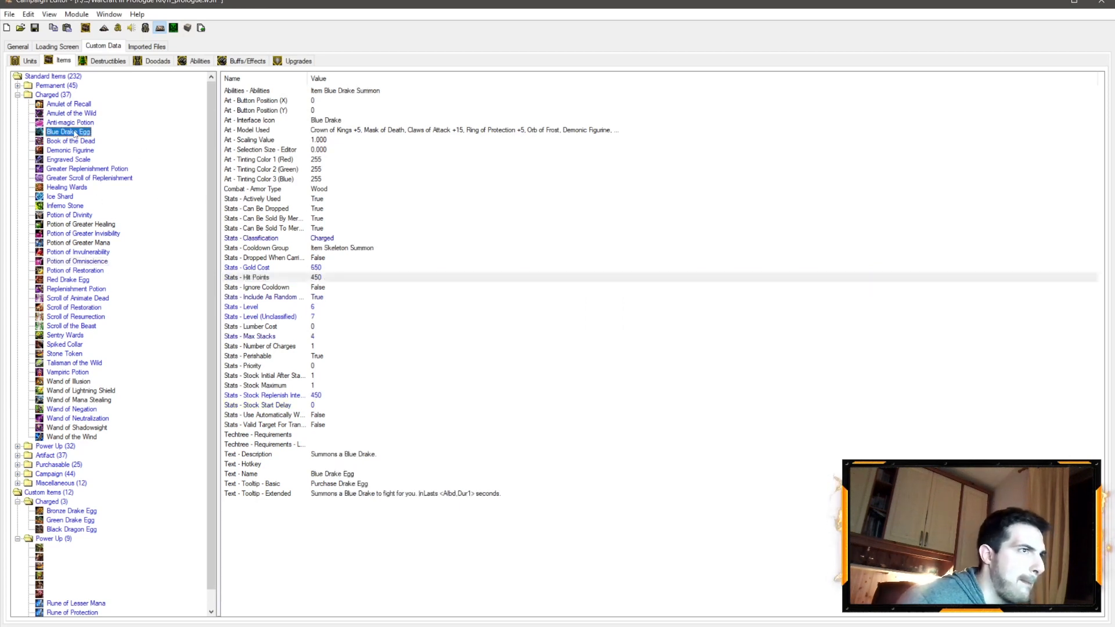
left_click(99, 253)
left_click(97, 260)
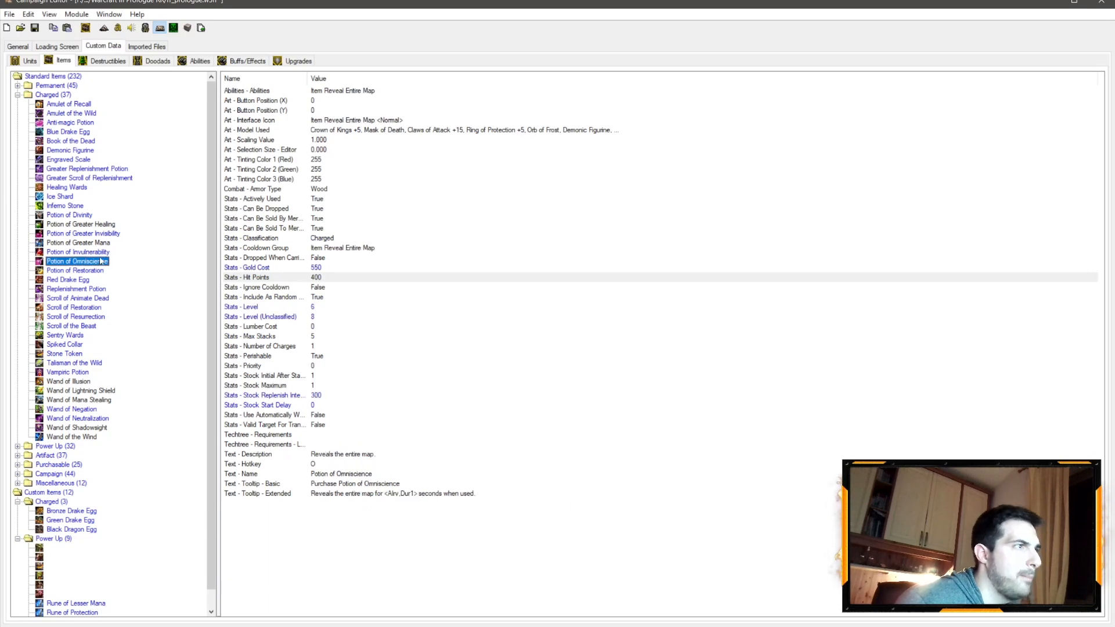
double_click(319, 279)
type("45")
key("Return")
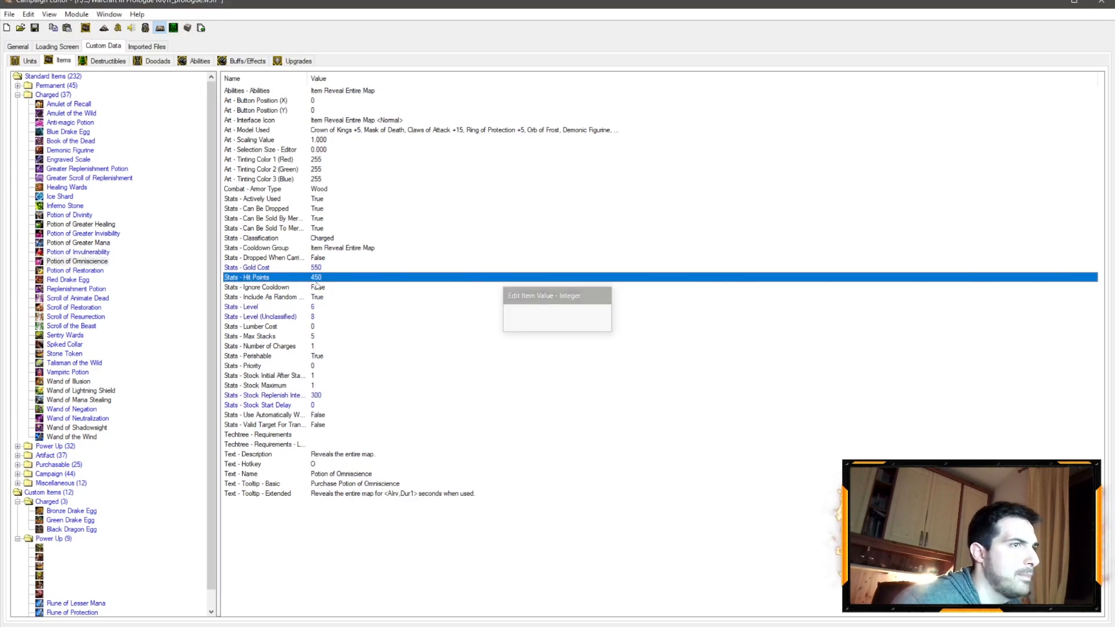
Set the Potion of Greater Mana's max stacks to 3
left_click(90, 244)
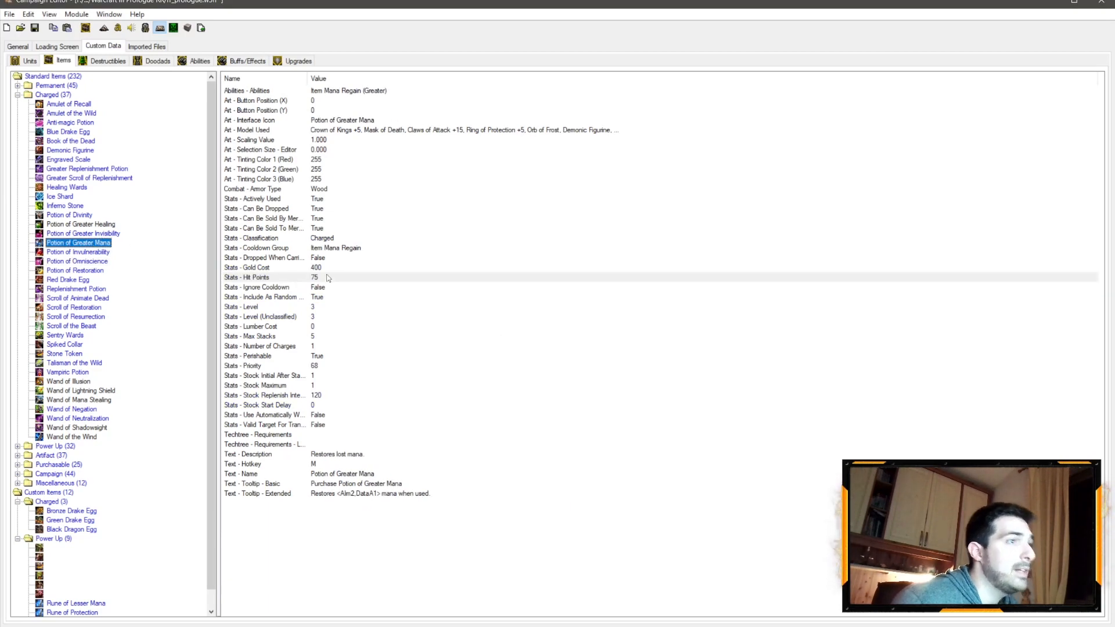
double_click(318, 316)
left_click(553, 332)
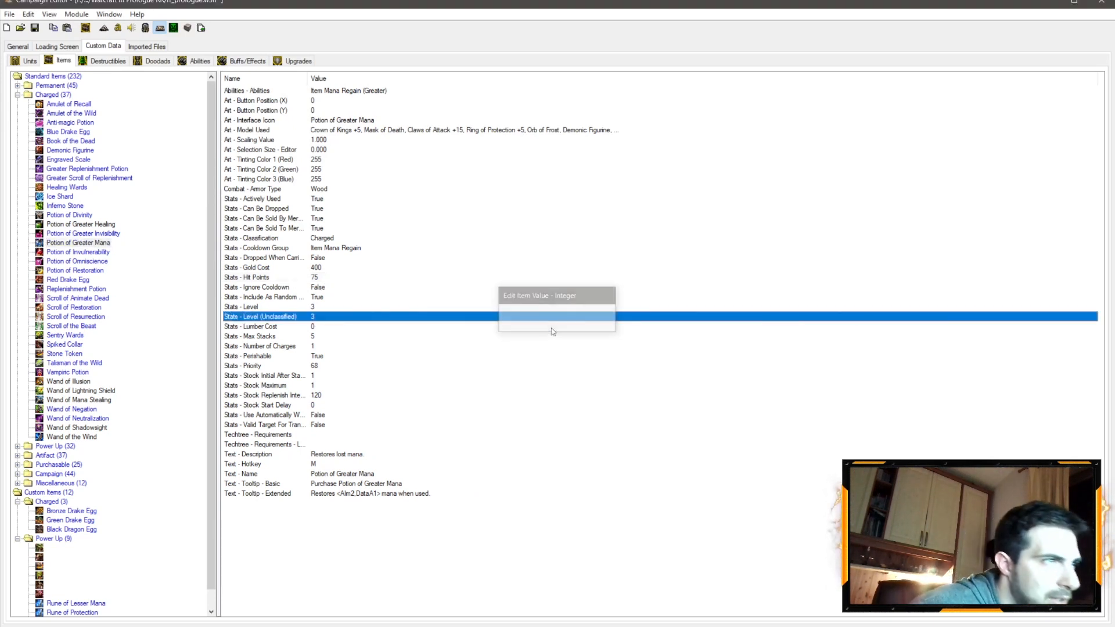
left_click(312, 338)
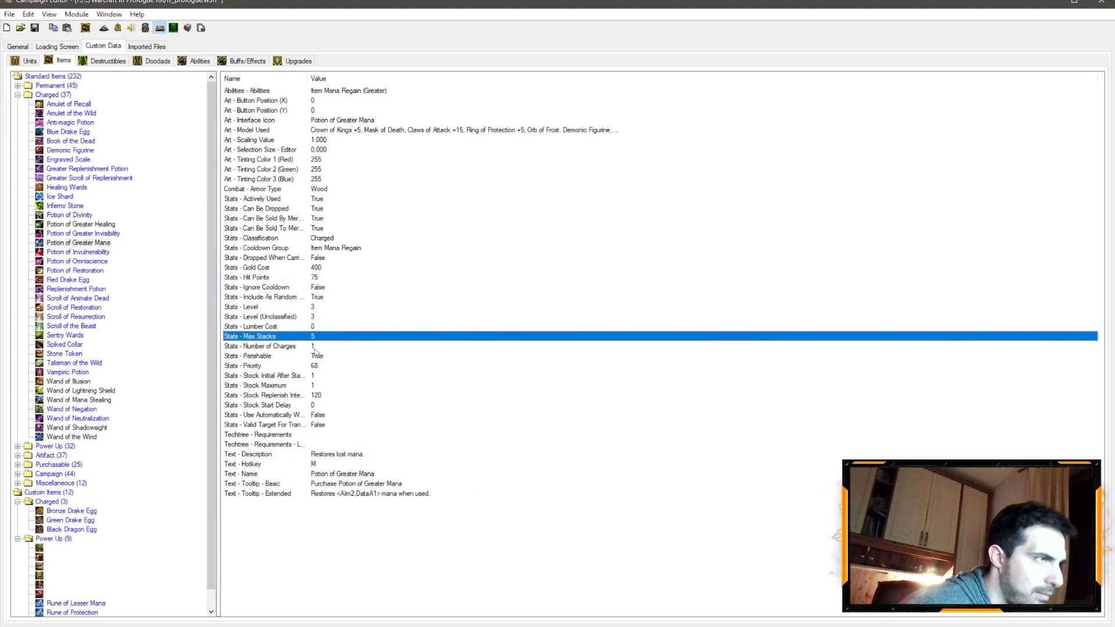
double_click(312, 337)
type("3")
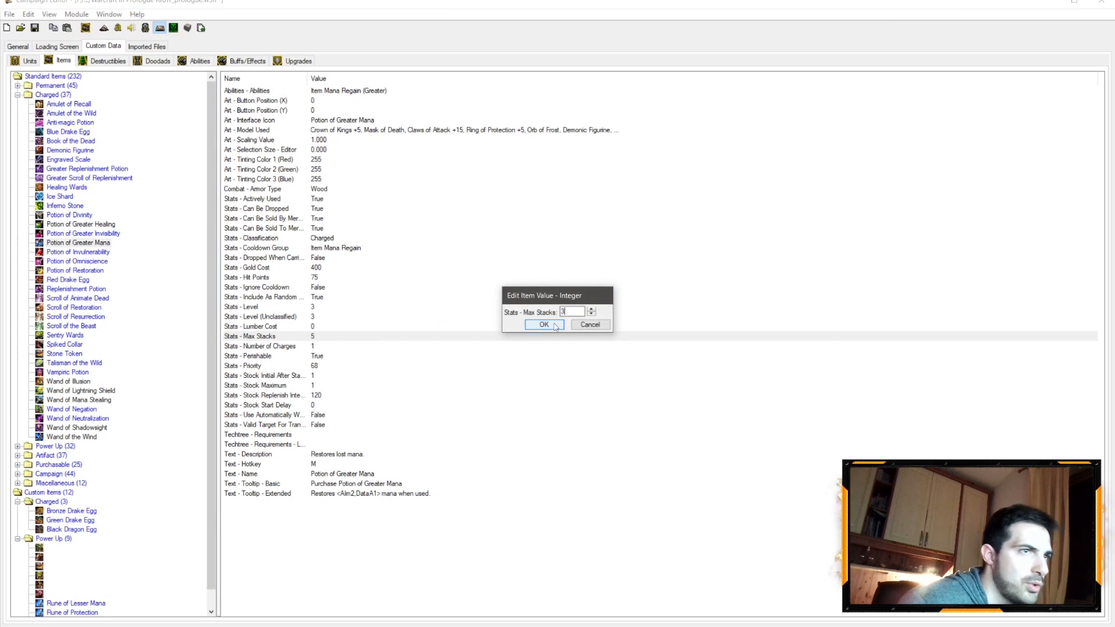
left_click(546, 326)
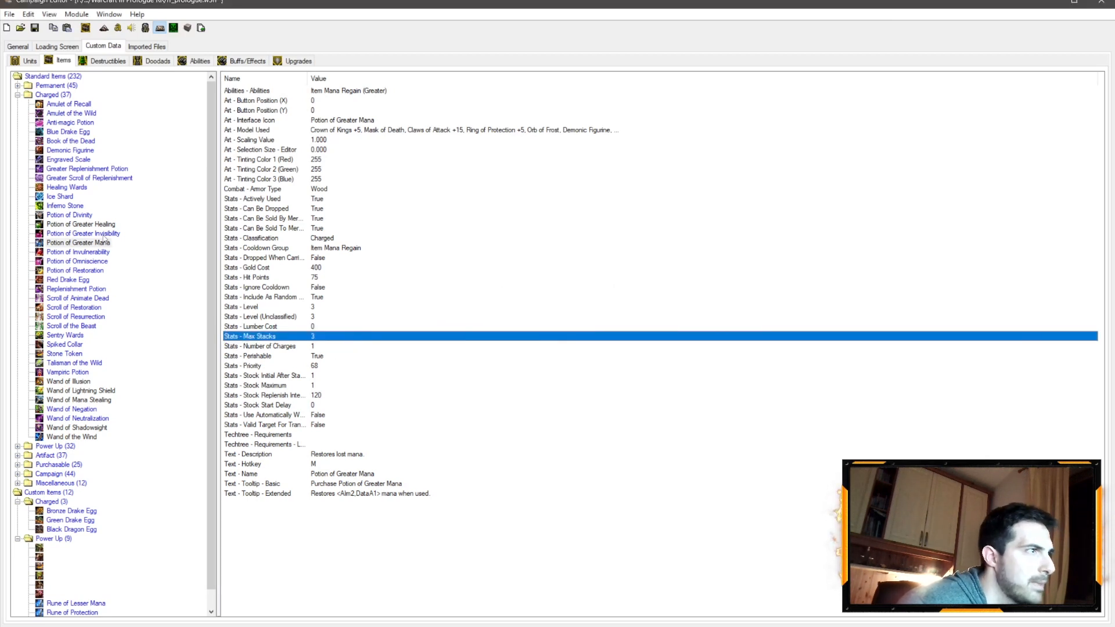
Compare the Potion of Greater Mana's stock values with those of the Talisman of the Wild, Spiked Collar, Red Drake Egg and Replenishment Potion
double_click(313, 376)
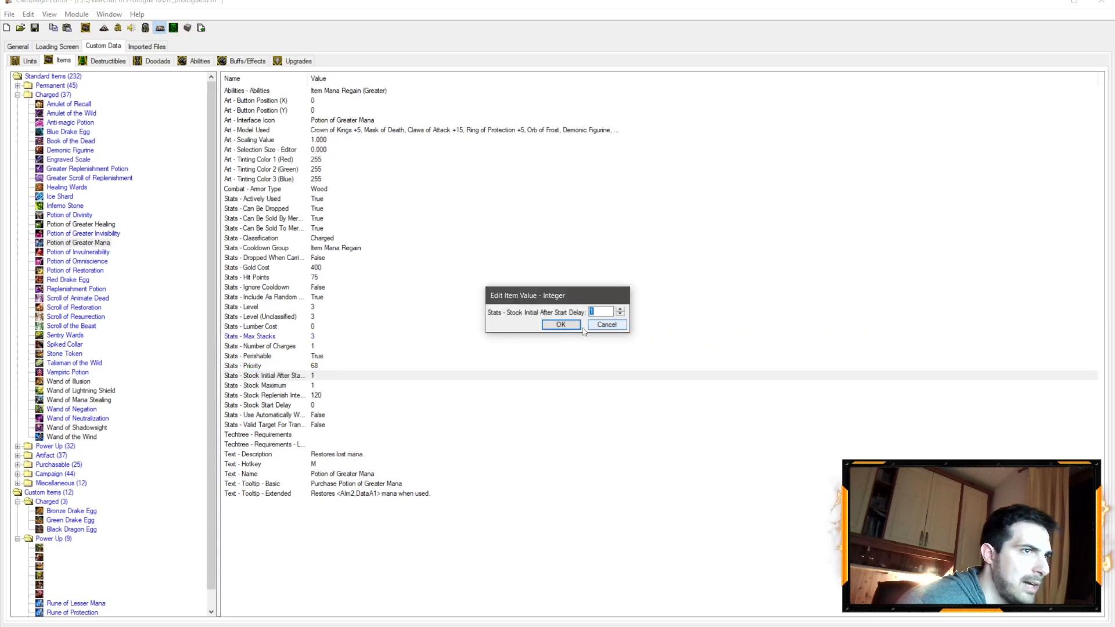
left_click(604, 326)
left_click(70, 364)
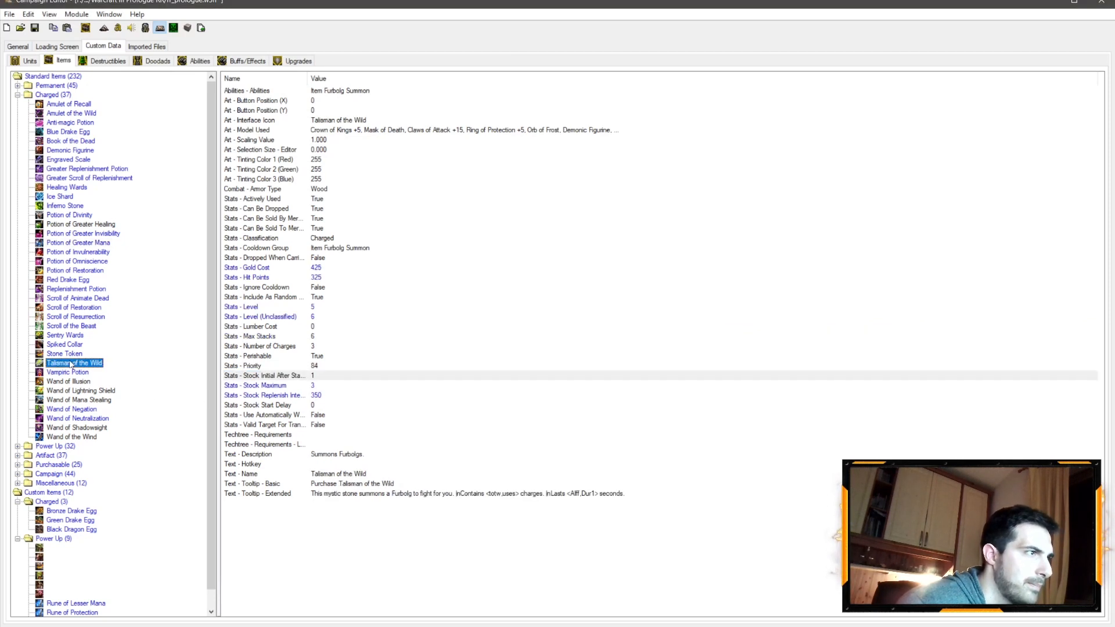
key("Up")
key("Up")
key("Up")
key("Up")
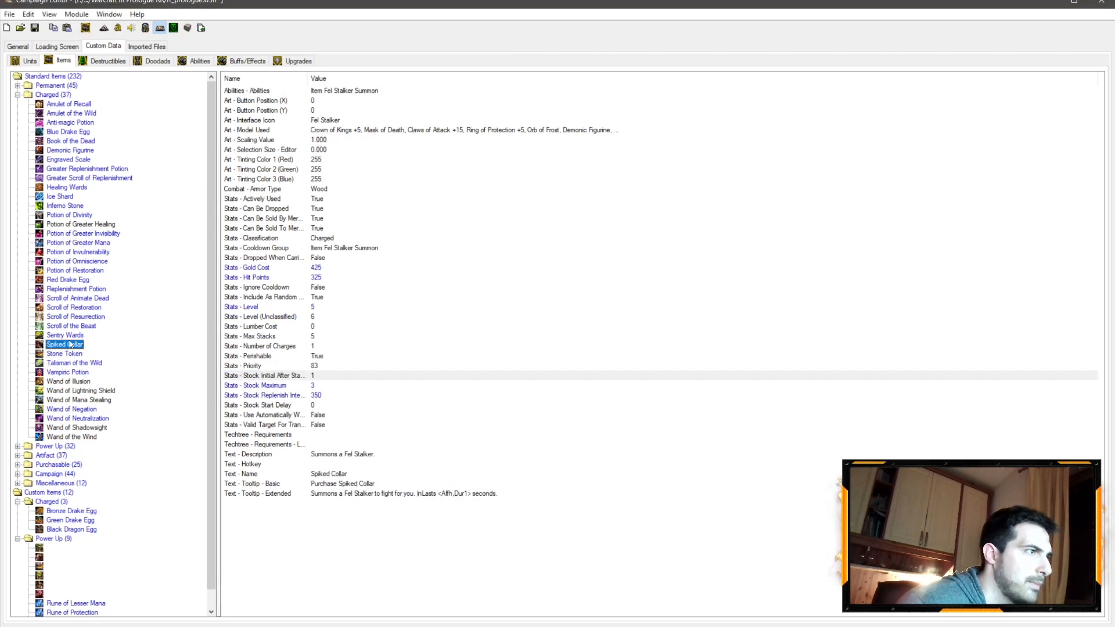
left_click(92, 309)
left_click(78, 283)
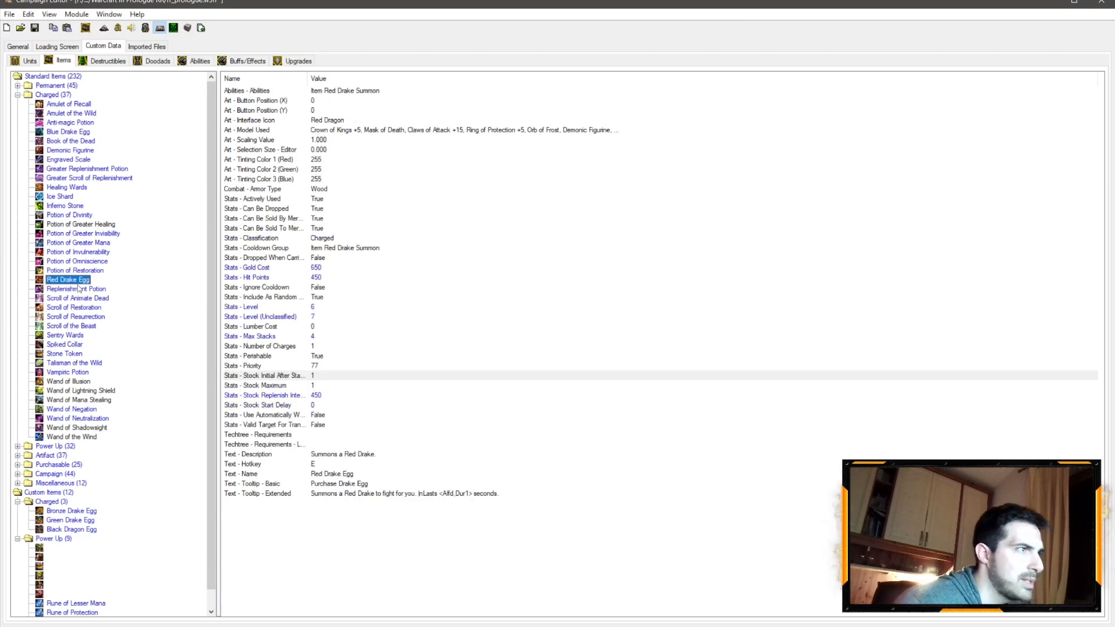
left_click(80, 288)
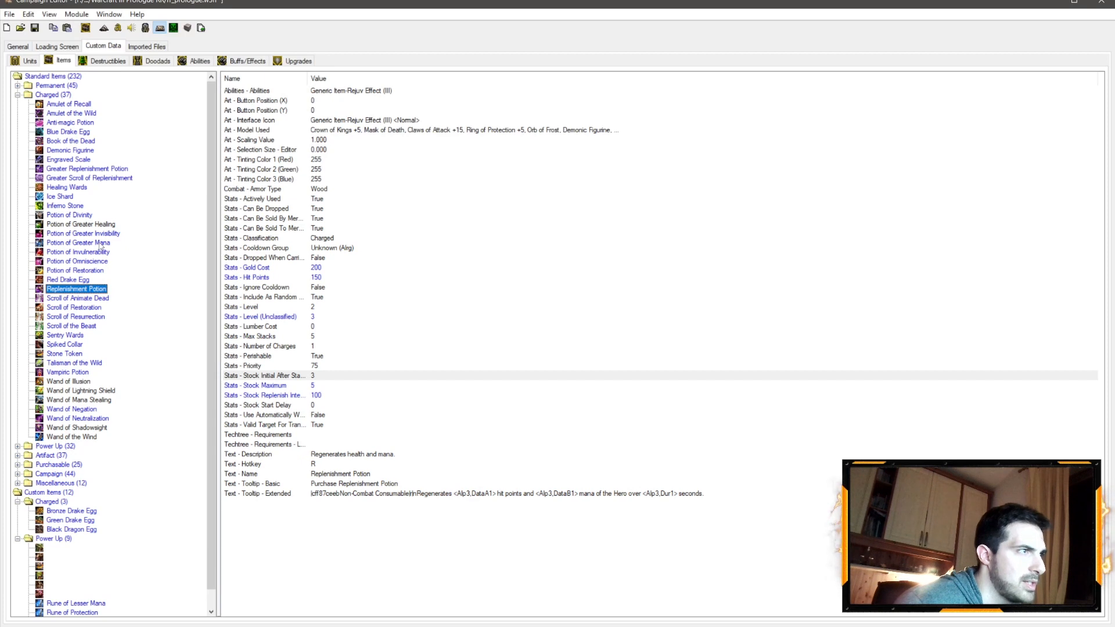
Set the Potion of Greater Invisibility's stock maximum to 3
left_click(98, 235)
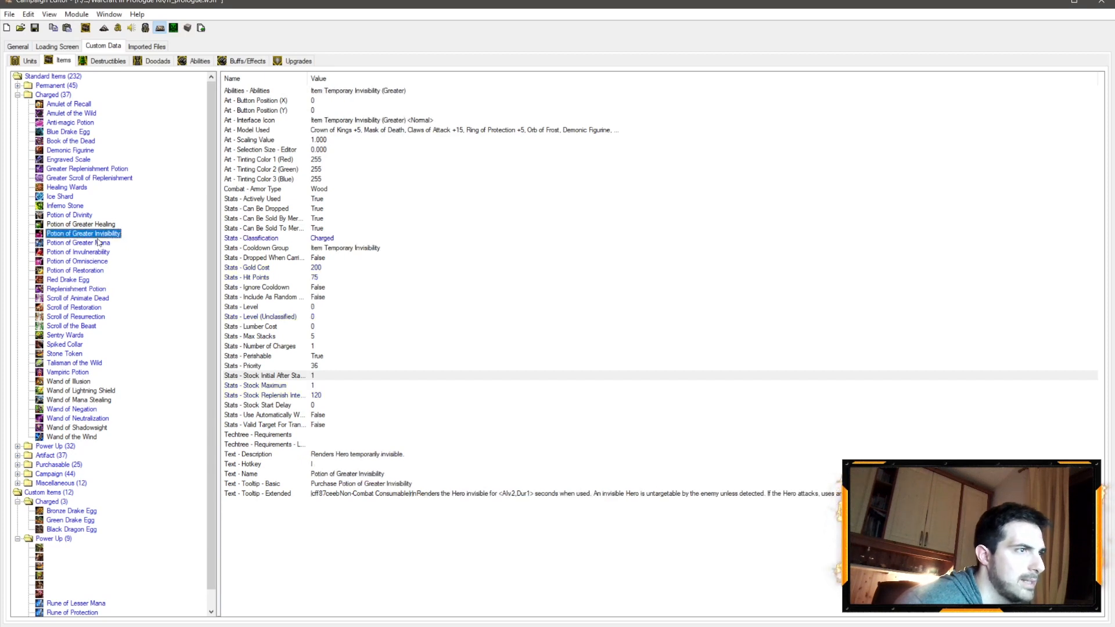
double_click(314, 385)
type("3")
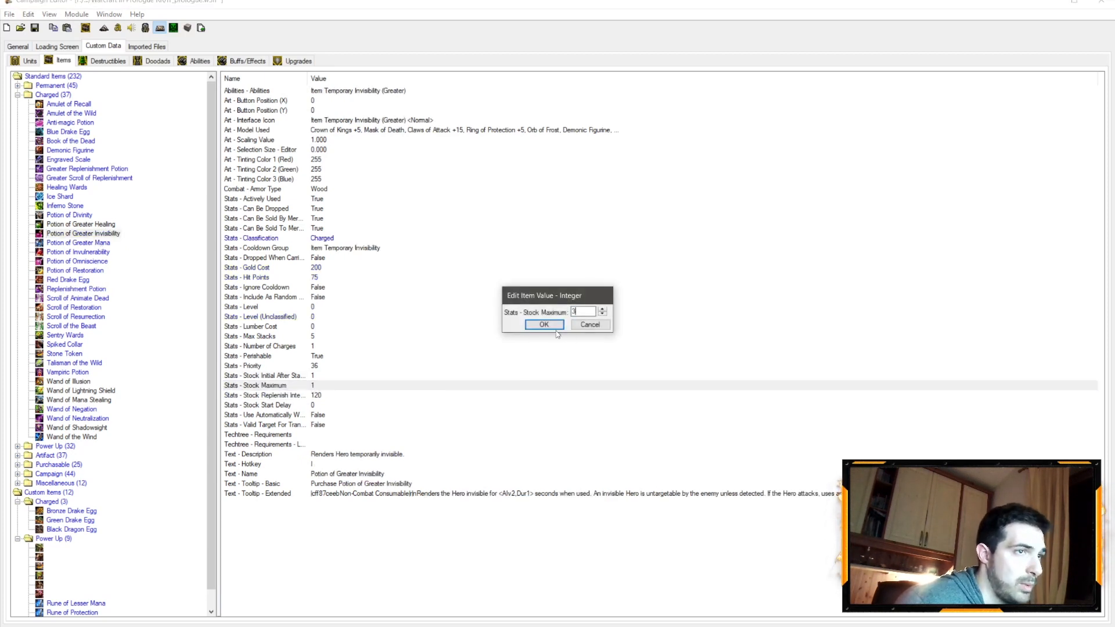
key("Return")
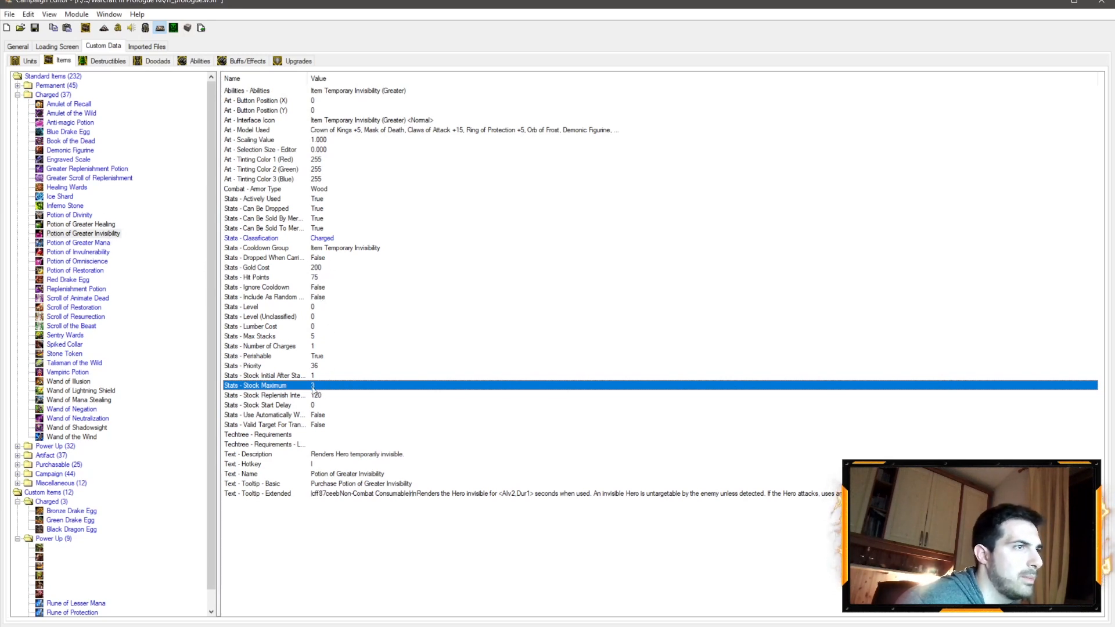
Set the Potion of Greater Mana's stock maximum to 3
left_click(87, 244)
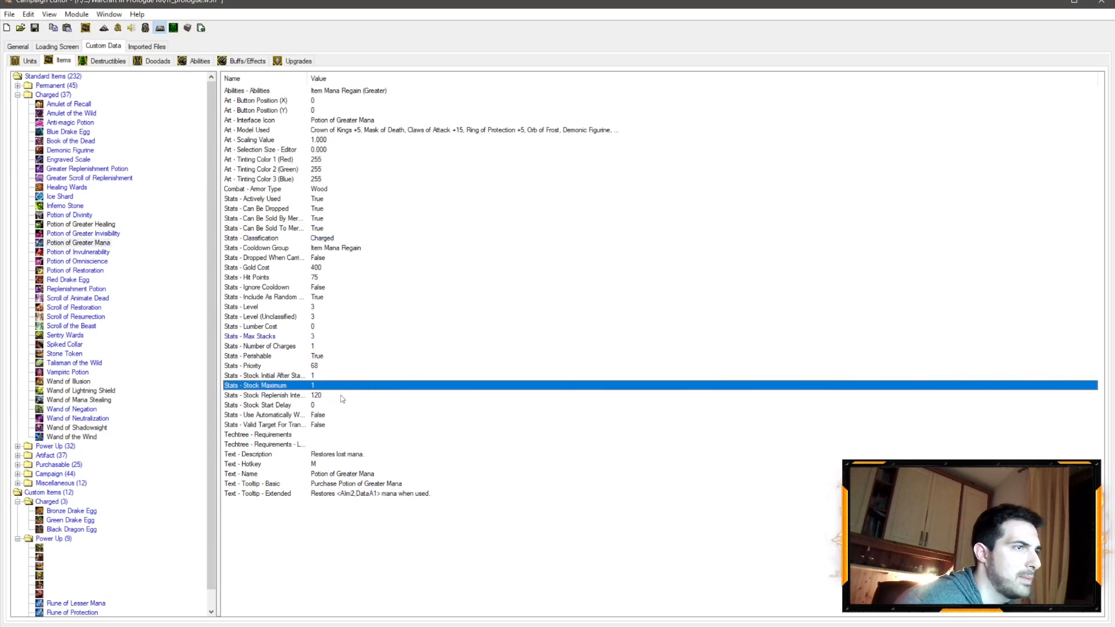
left_click(312, 306)
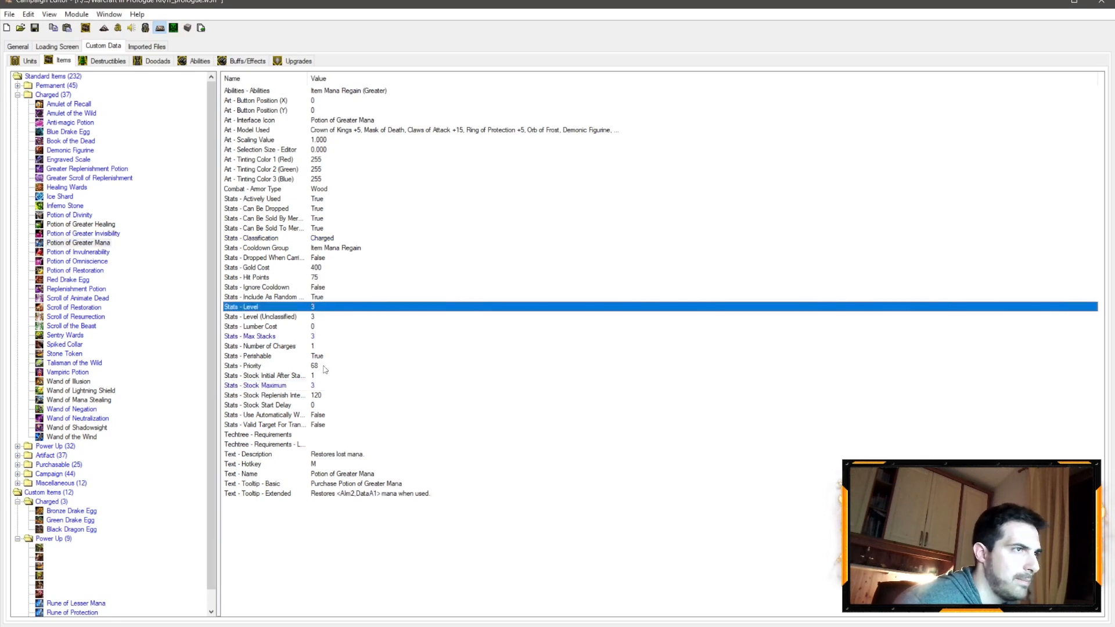
Set the Potion of Greater Mana's stock replenish interval to 150
double_click(323, 395)
type("150")
key("Return")
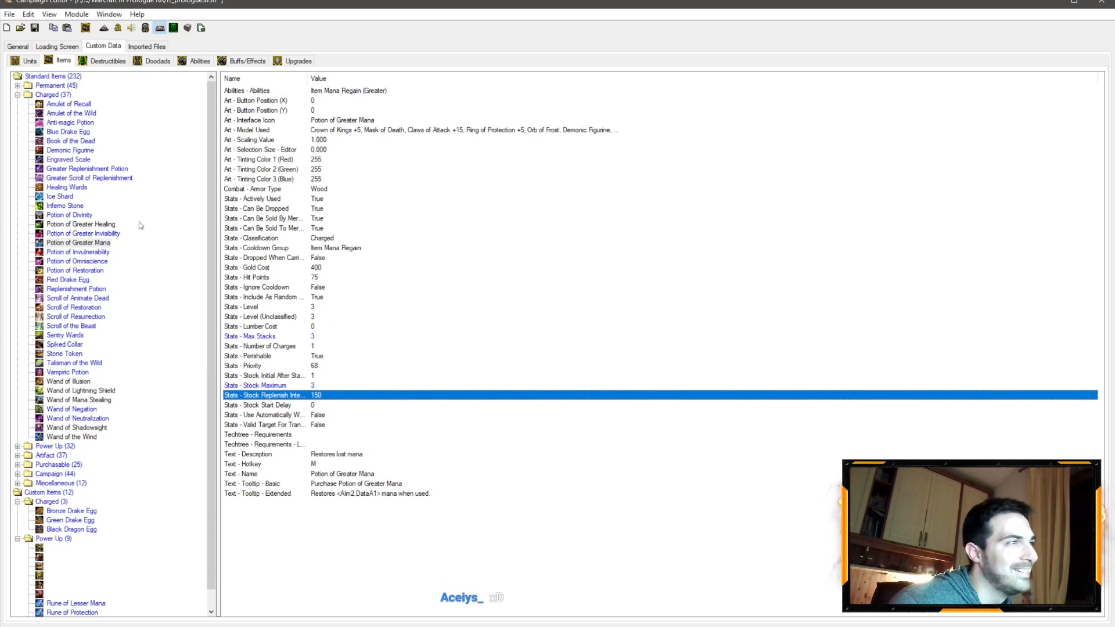
Set the Potion of Greater Mana's gold cost to 300 after checking the Potion of Restoration's cost
left_click(102, 244)
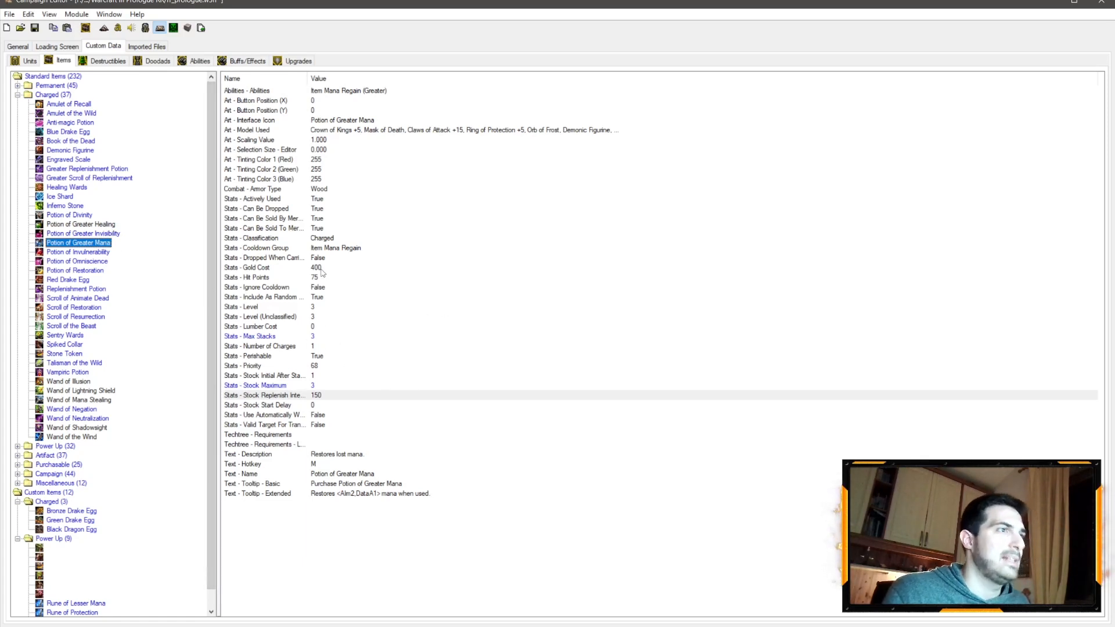
left_click(94, 271)
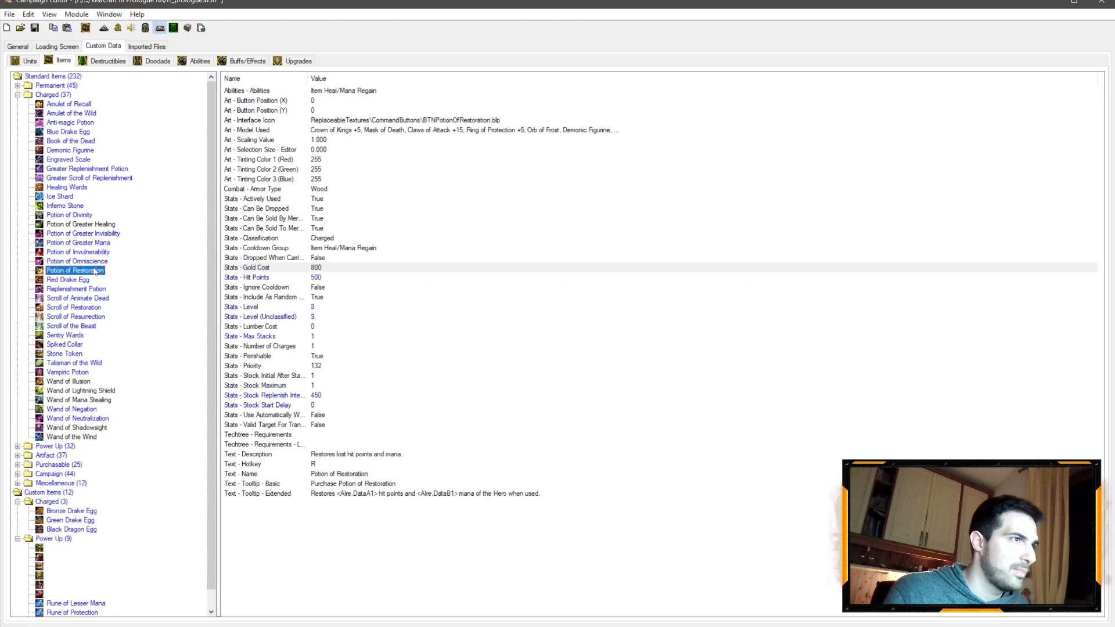
left_click(96, 233)
left_click(107, 243)
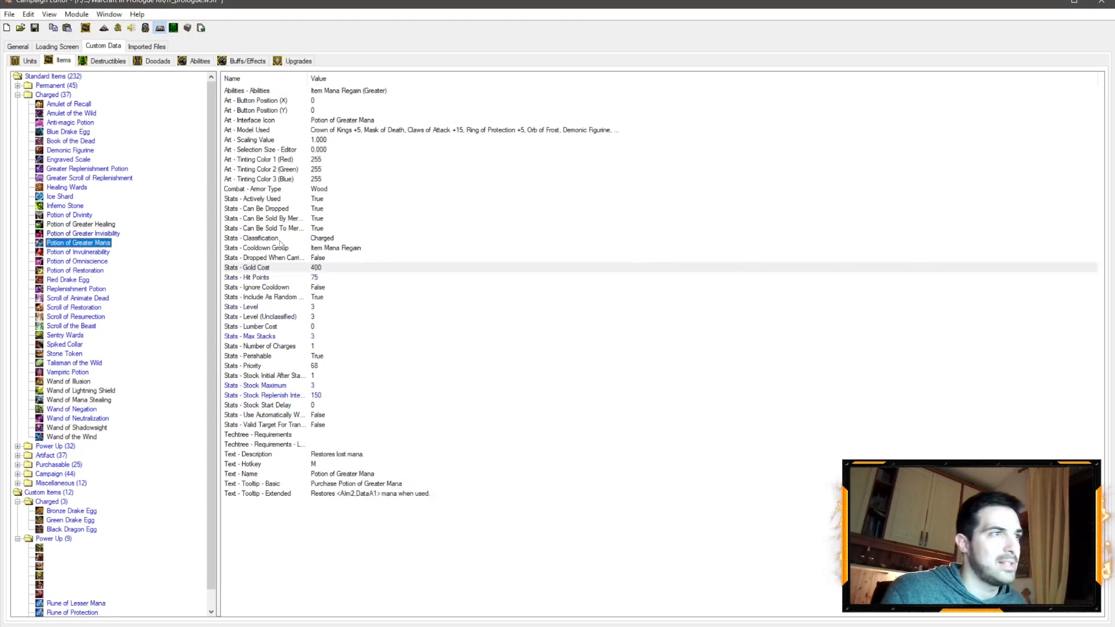
double_click(311, 268)
type("300")
key("Return")
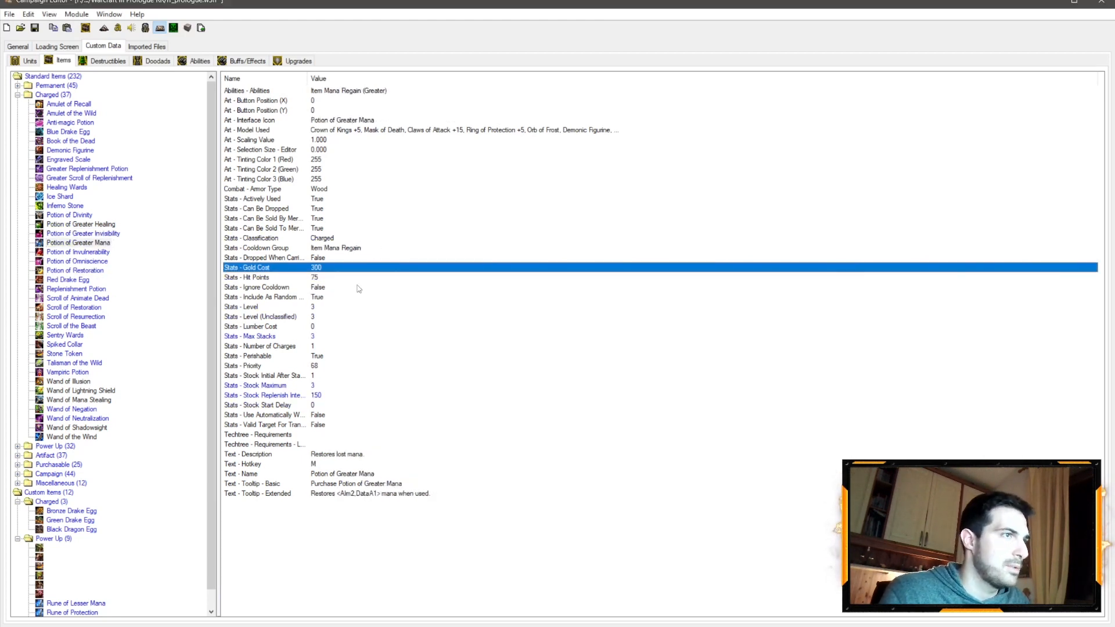
Compare the gold costs and hit points of the Potions of Restoration and Invulnerability with those of the Scrolls of Animate Dead, Resurrection and the Beast
left_click(314, 277)
left_click(95, 270)
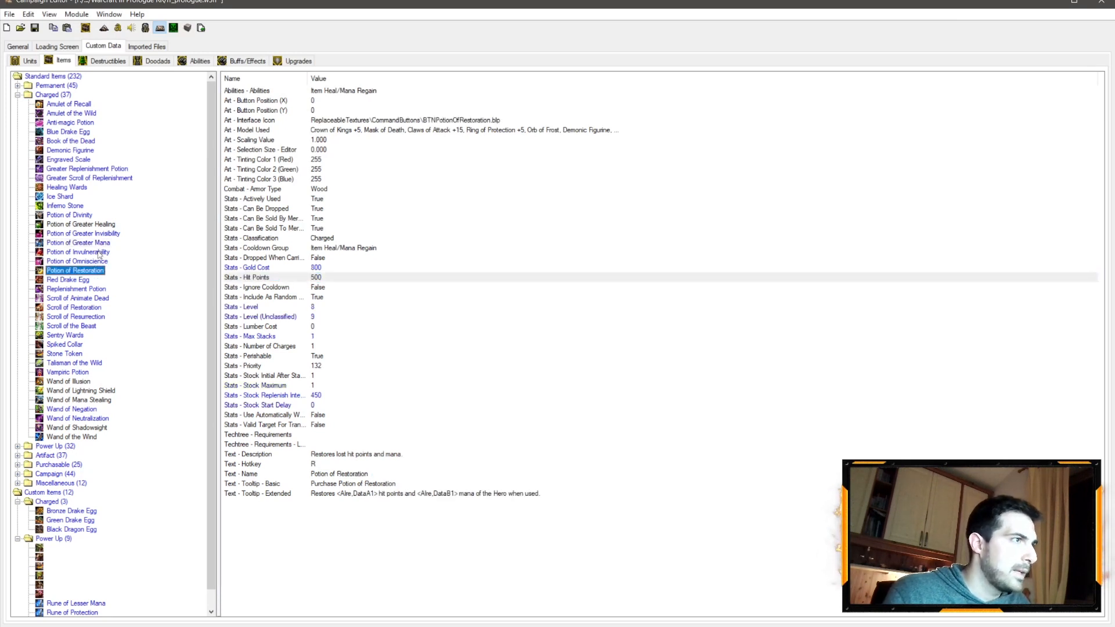
left_click(99, 252)
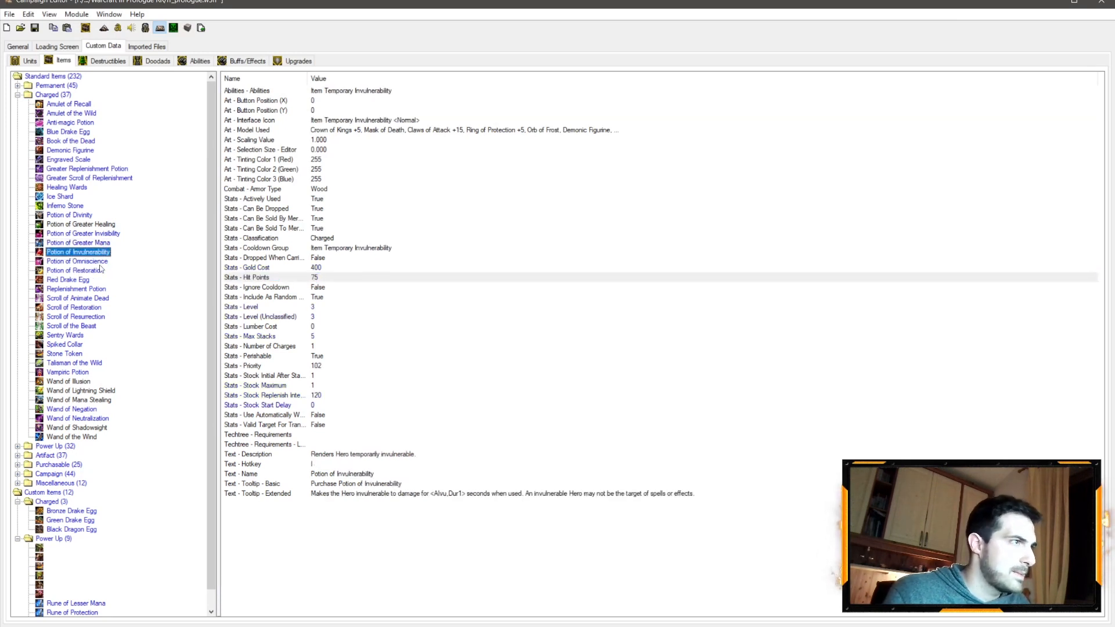
left_click(77, 104)
left_click(91, 298)
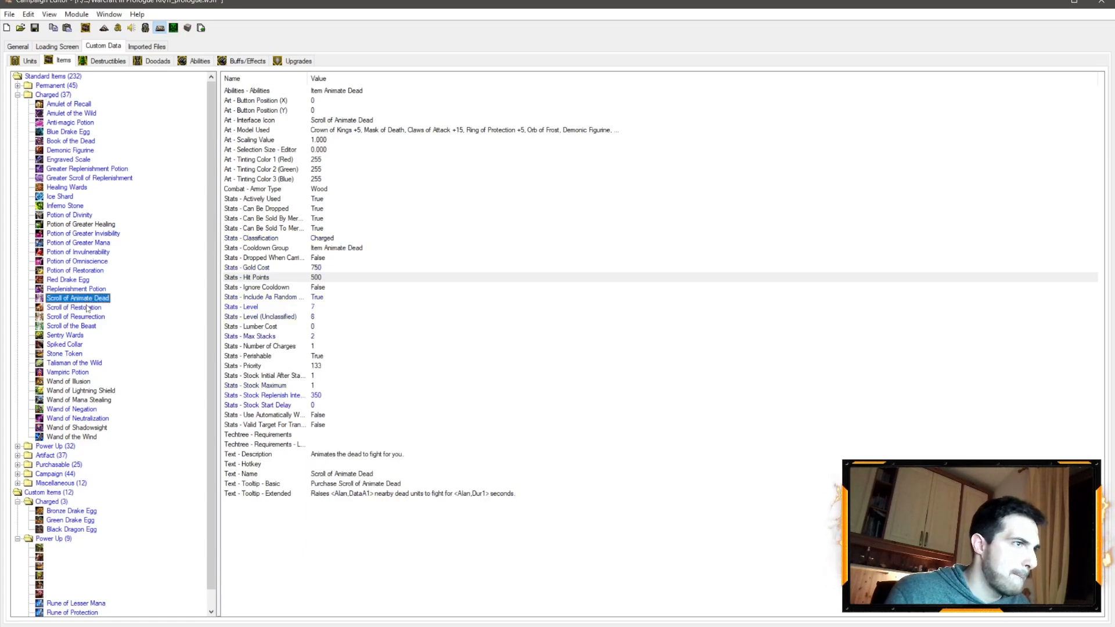
left_click(89, 316)
left_click(88, 326)
left_click(321, 268)
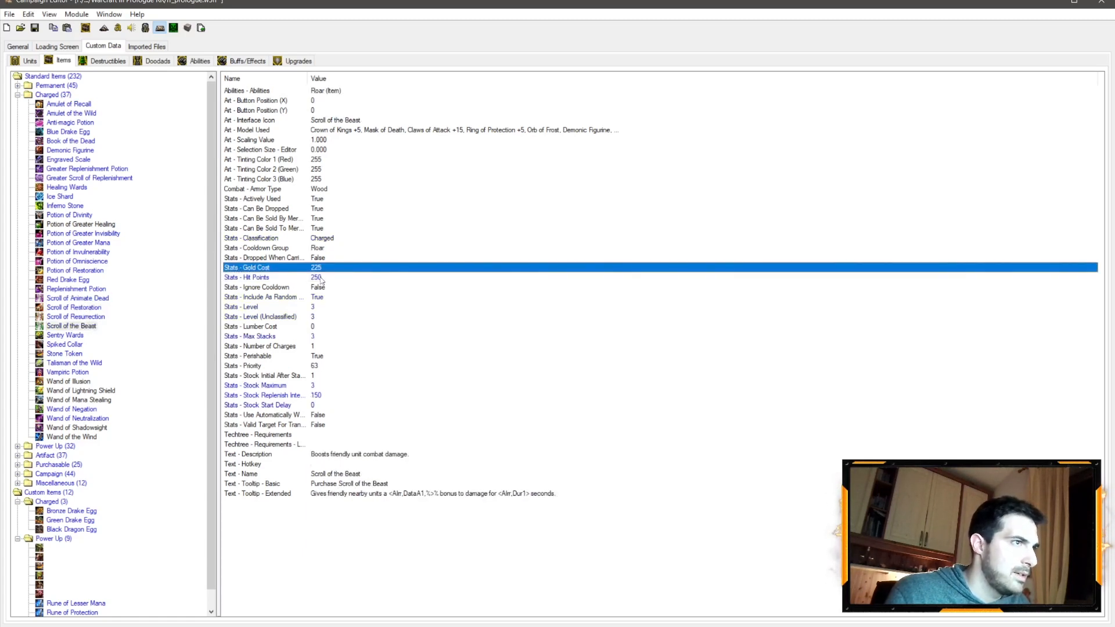
Try a different gold cost for the Potion of Greater Mana, using the Scroll of the Beast as reference
left_click(96, 243)
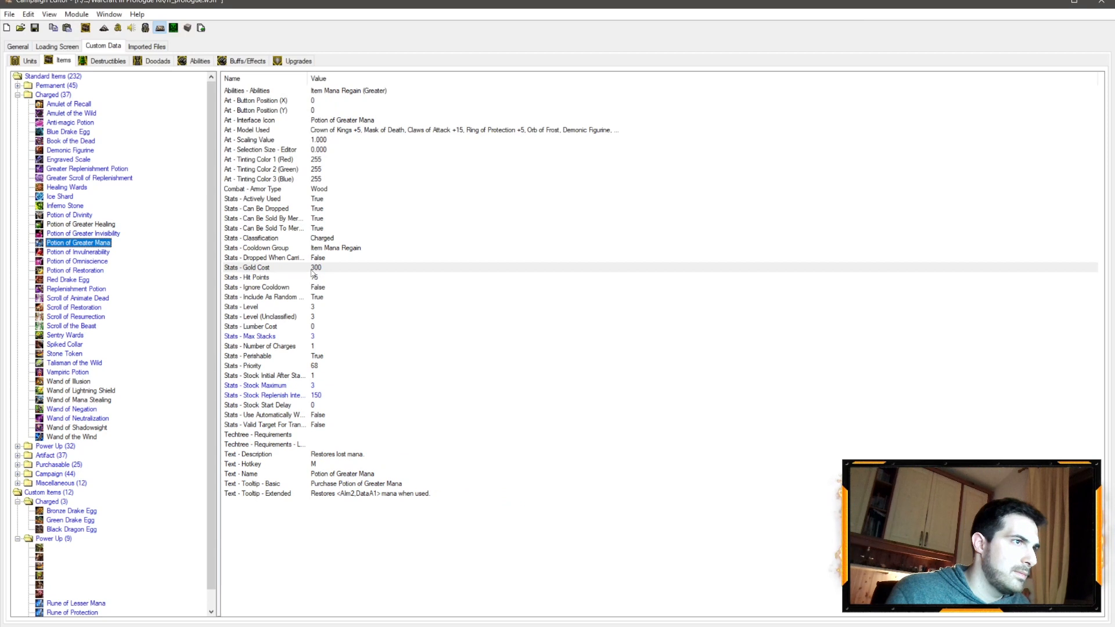
left_click(320, 269)
double_click(315, 269)
type("25")
key("Return")
Set the Potion of Greater Mana's hit points to 250, matching the Scroll of the Beast
left_click(87, 325)
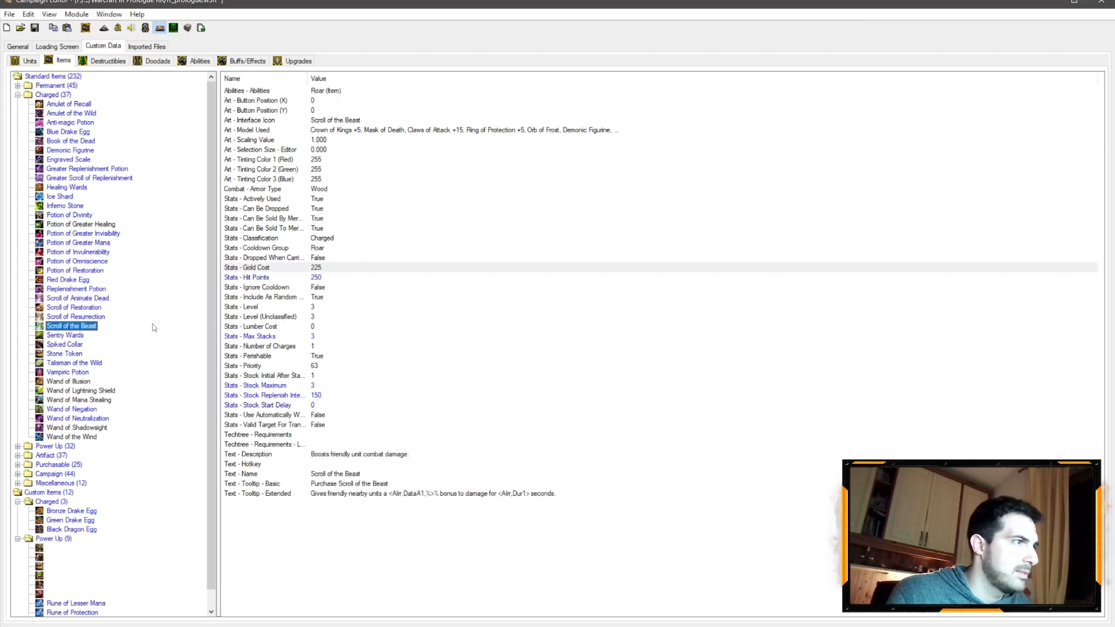
left_click(323, 278)
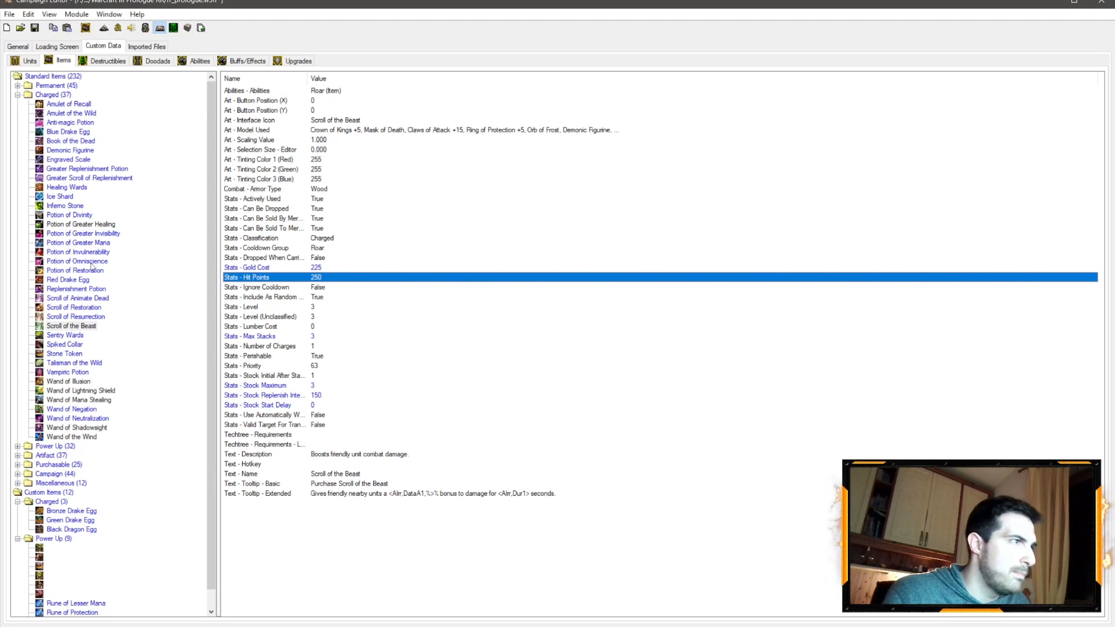
left_click(87, 242)
left_click(313, 279)
Set the Potion of Greater Mana's gold cost to 200
double_click(315, 268)
type("200")
key("Return")
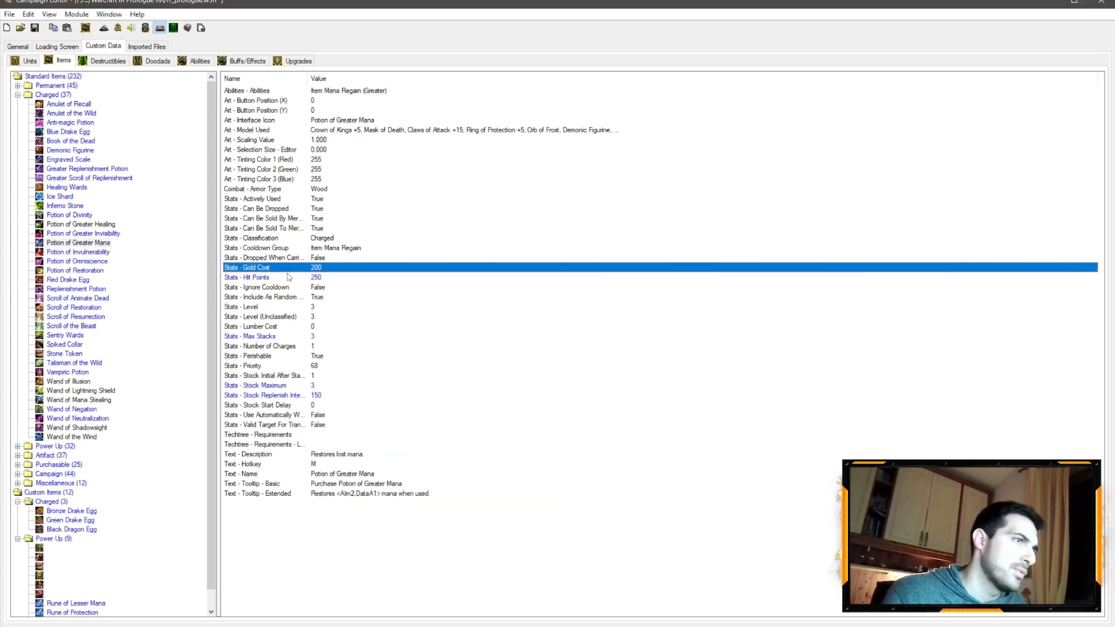
double_click(315, 268)
left_click(583, 329)
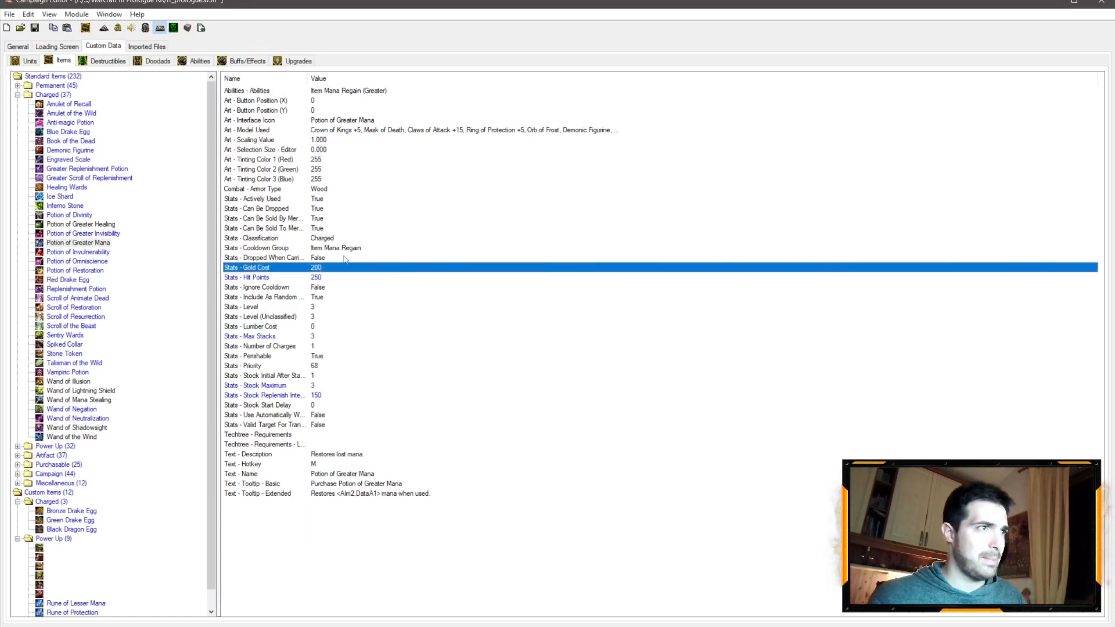
Set the Potion of Greater Mana's gold cost to 250
double_click(315, 268)
type("250")
key("Return")
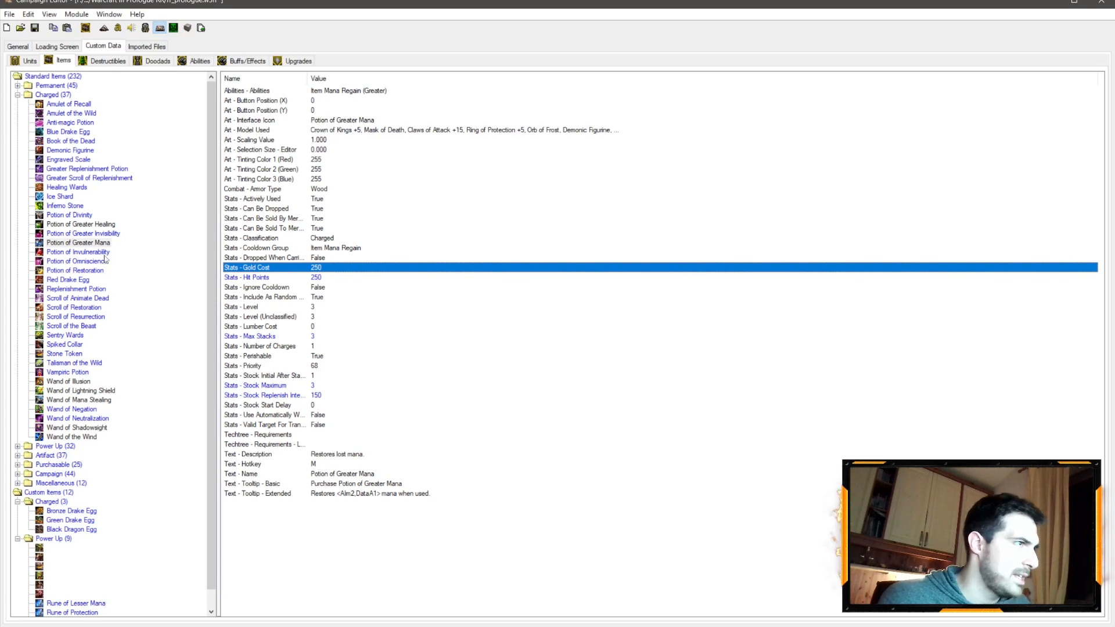
Set the Potion of Greater Healing's gold cost and hit points both to 250, matching the Potion of Greater Mana
left_click(97, 226)
left_click(305, 277)
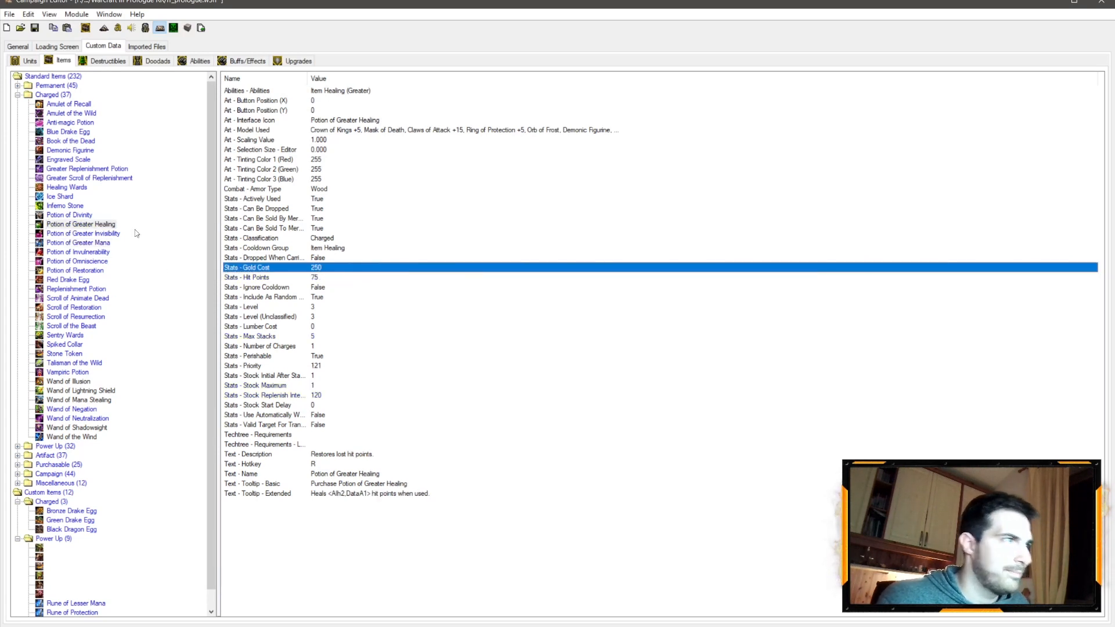
left_click(108, 243)
left_click(271, 276)
left_click(75, 226)
left_click(295, 277)
Set the Potion of Greater Healing's stock maximum to 3, matching the Potion of Greater Mana
left_click(115, 243)
left_click(316, 386)
left_click(109, 226)
left_click(317, 393)
left_click(315, 388)
Set the Potion of Greater Healing's stock replenish interval to 150, checking it against the Potion of Greater Mana and Scroll of the Beast
left_click(108, 243)
left_click(311, 394)
left_click(101, 226)
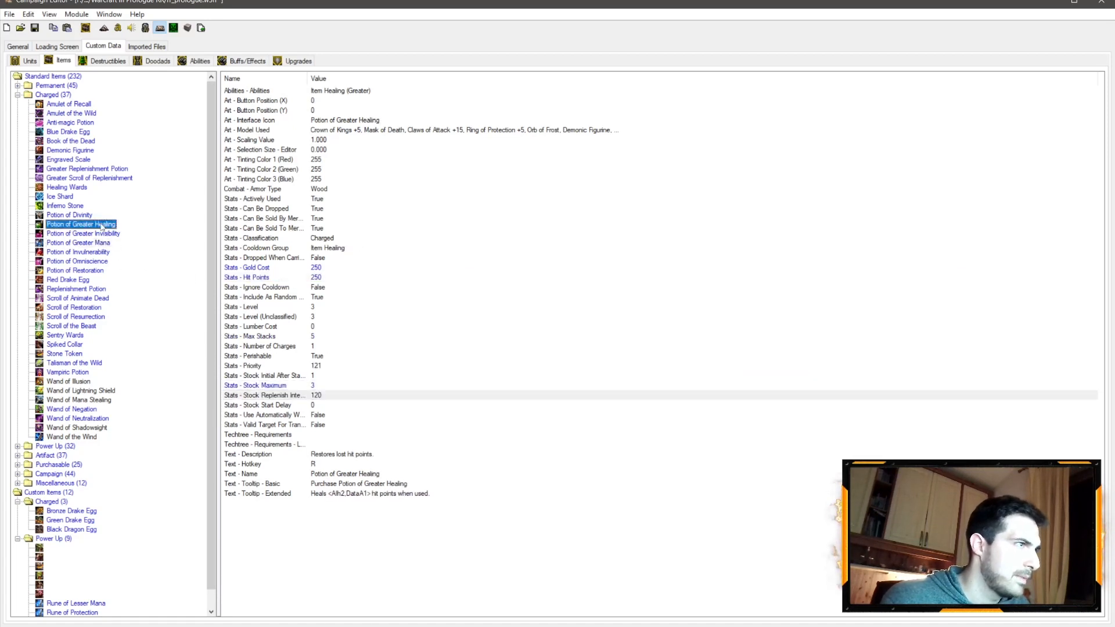
left_click(314, 395)
left_click(81, 328)
left_click(110, 227)
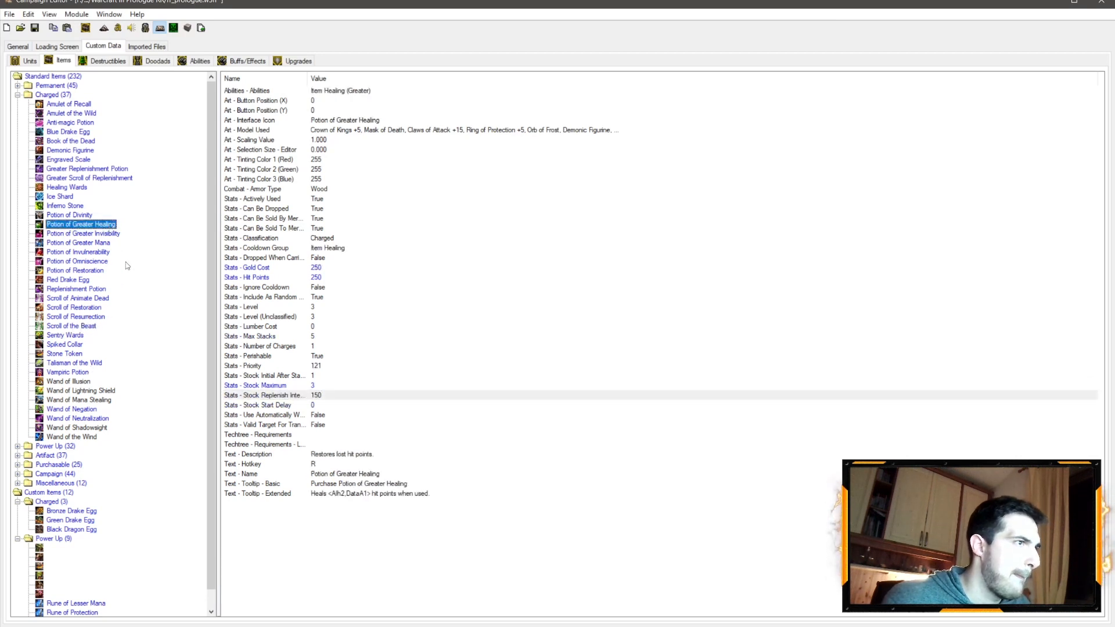
Set the Potion of Greater Healing's max stacks to 3, matching the Potion of Greater Mana
left_click(102, 244)
left_click(310, 339)
left_click(108, 226)
left_click(309, 339)
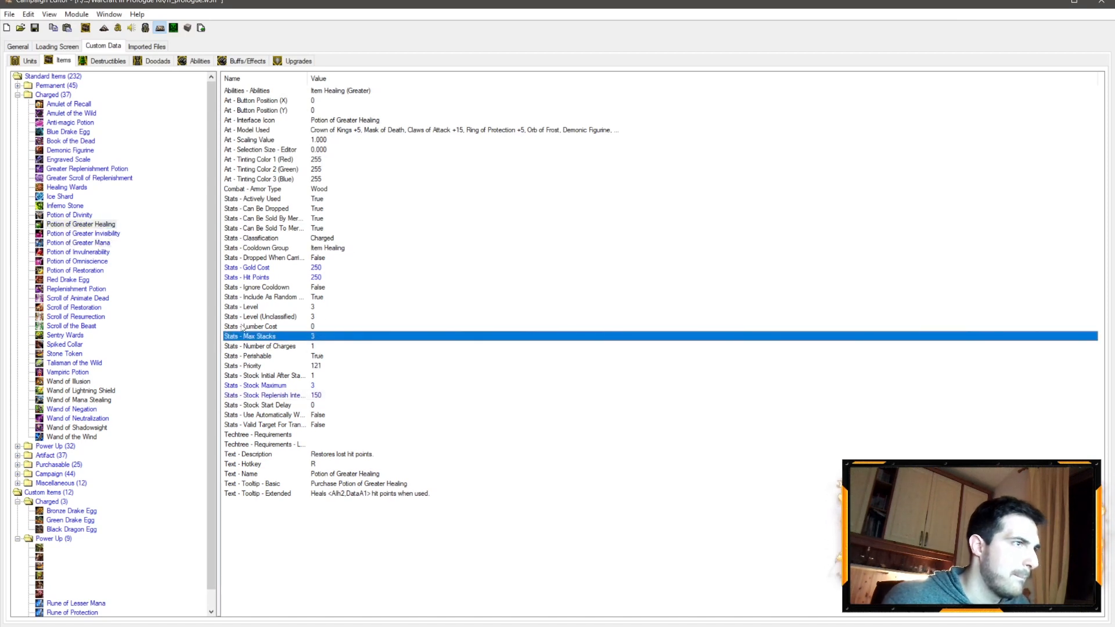
Save the campaign, continuing despite the references to unknown map files
key("alt+Tab")
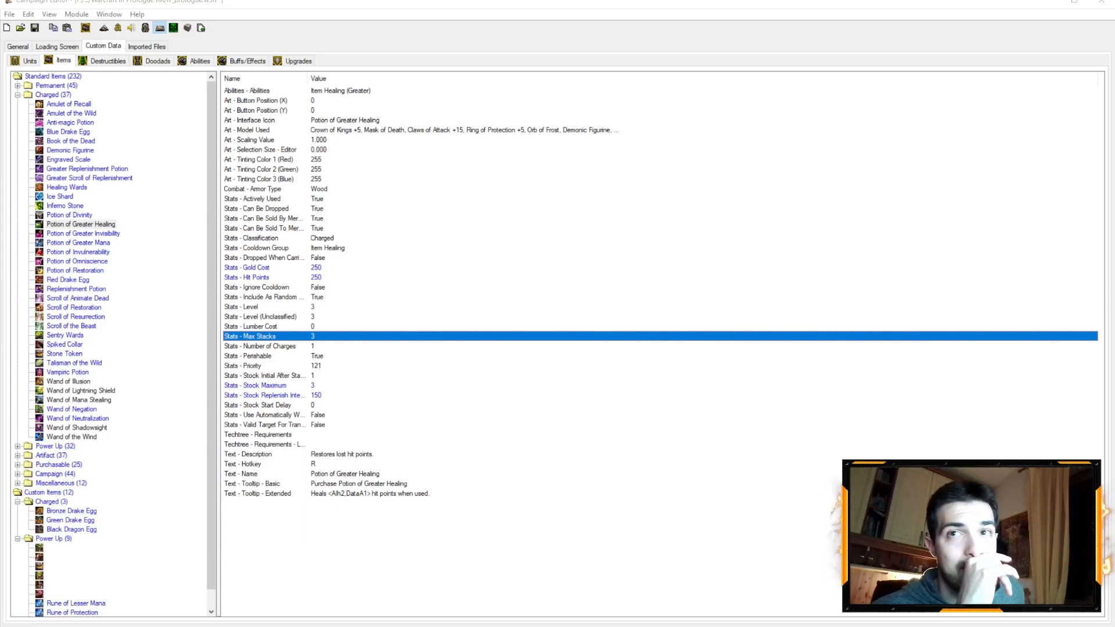
key("alt+Tab")
key("ctrl+s")
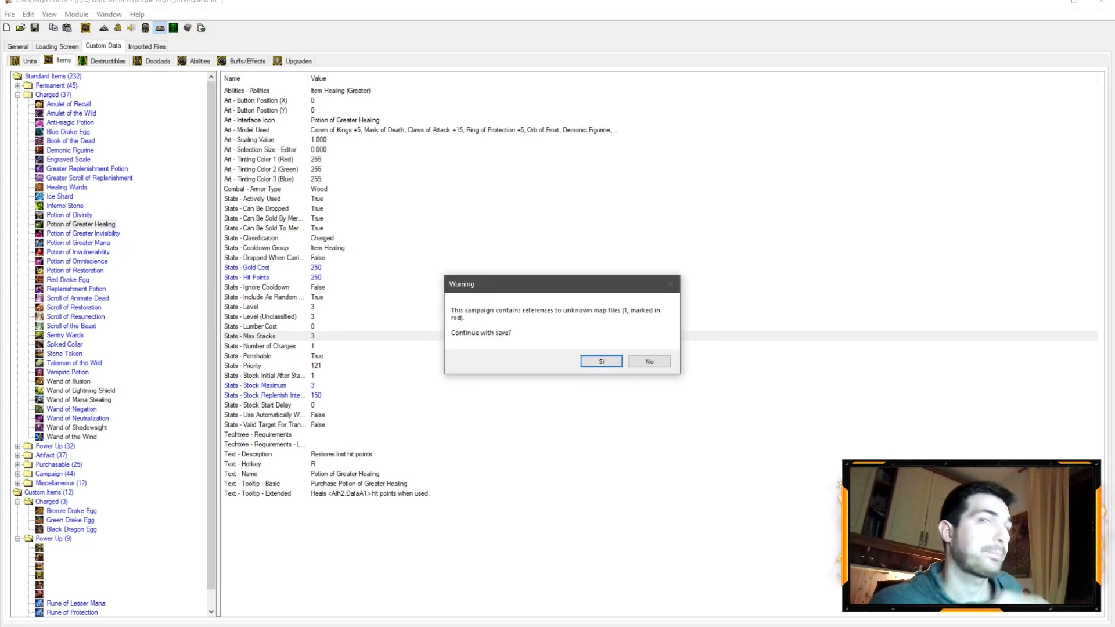
left_click(601, 363)
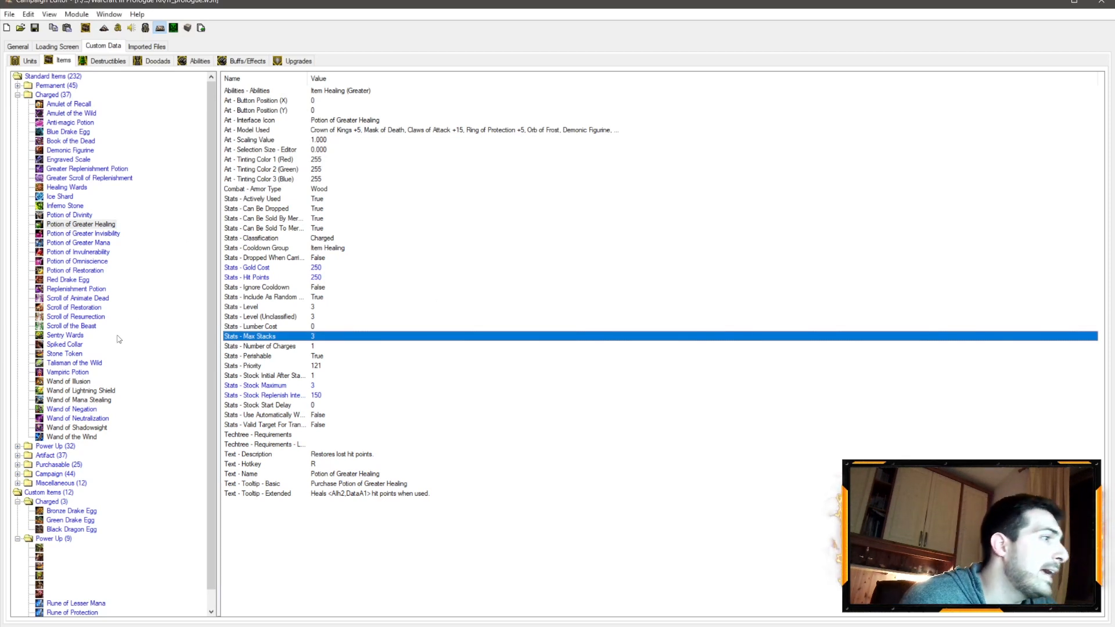
Review the Vampiric and Greater Invisibility potions, and compare the Potion of Divinity's ability and cooldown group with the Potion of Invulnerability's
left_click(68, 372)
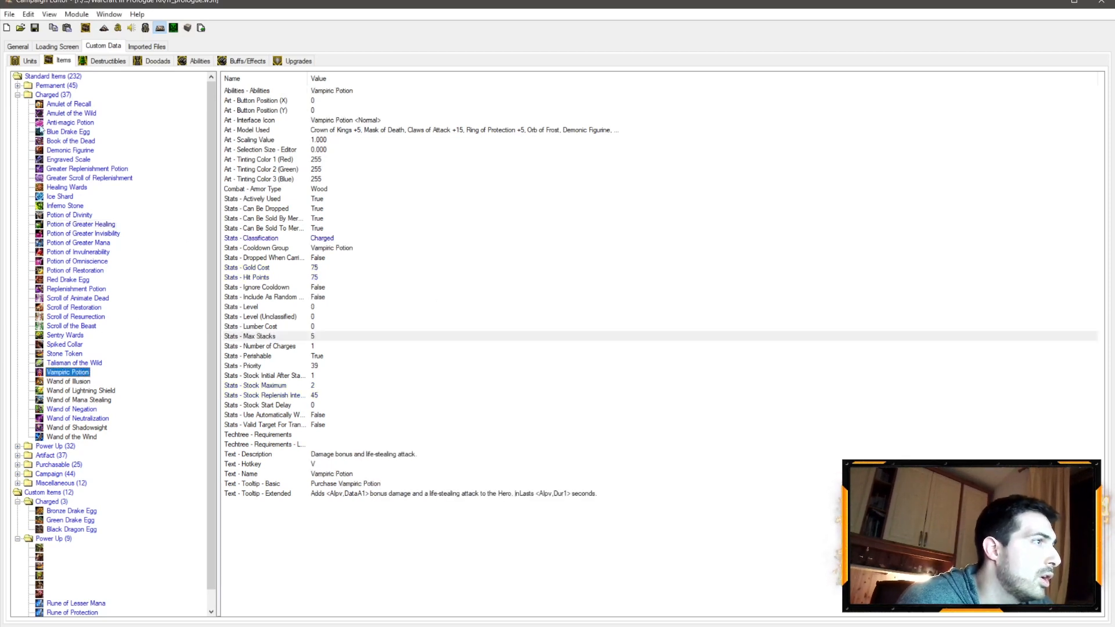
left_click(93, 233)
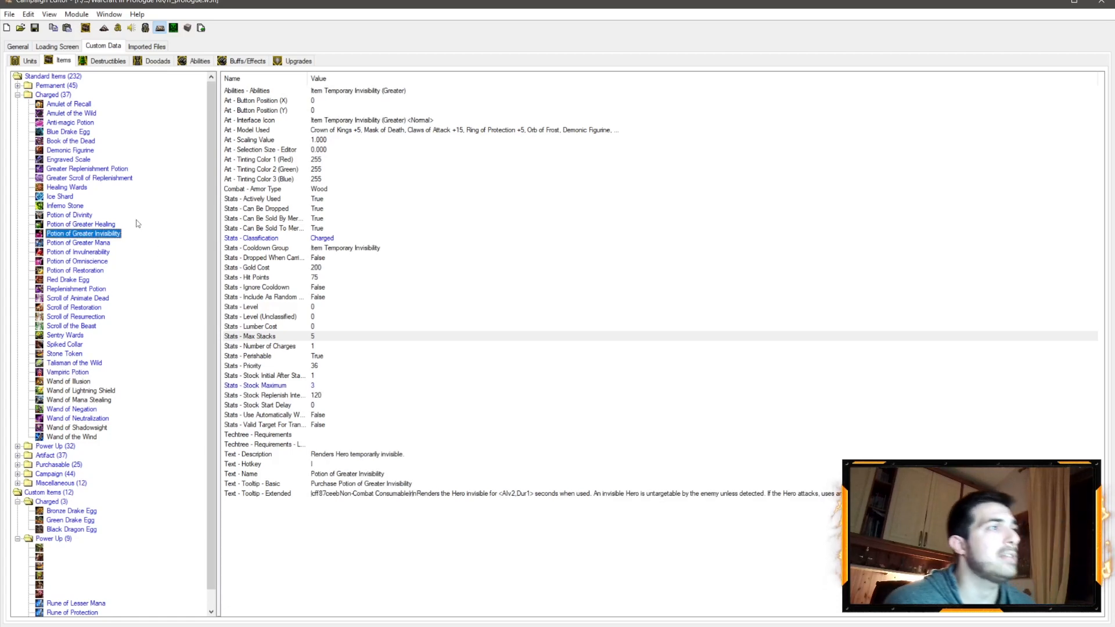
left_click(86, 215)
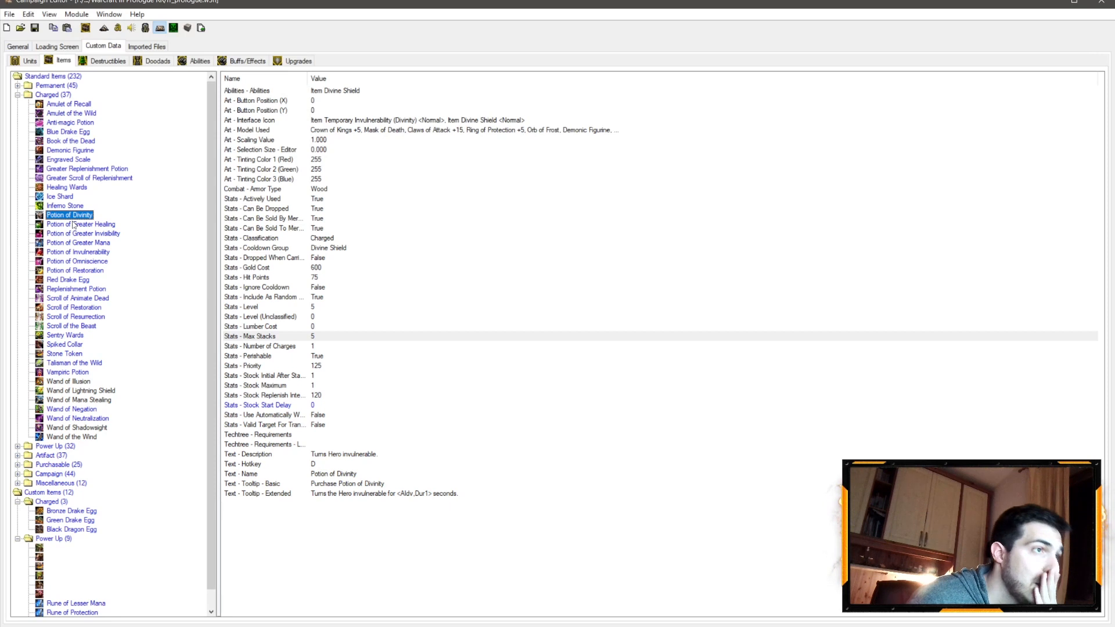
left_click(95, 252)
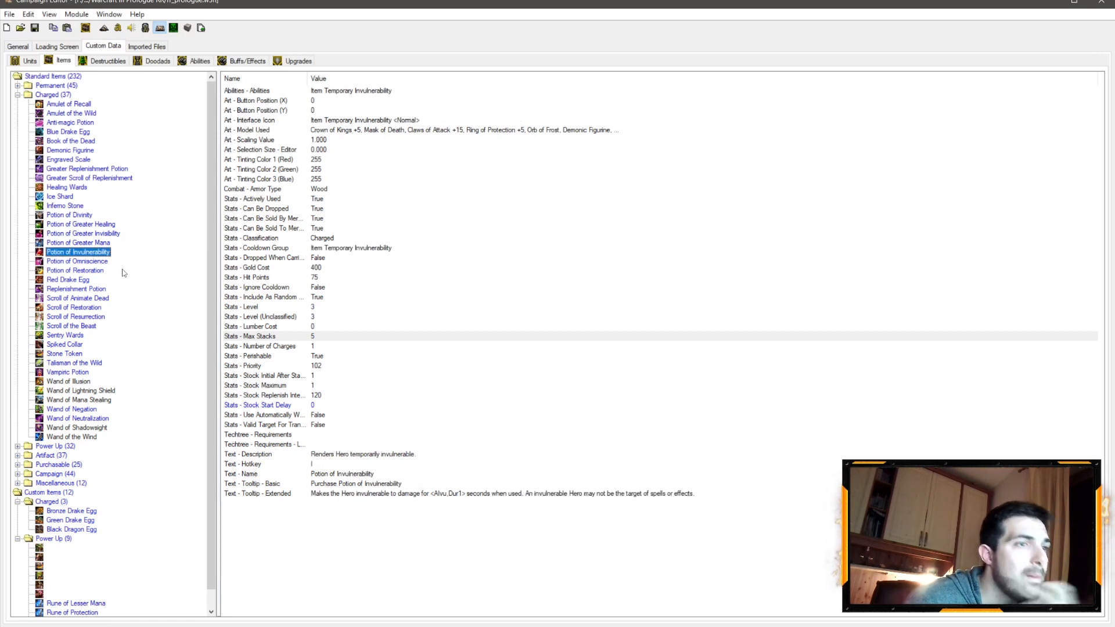
left_click(82, 215)
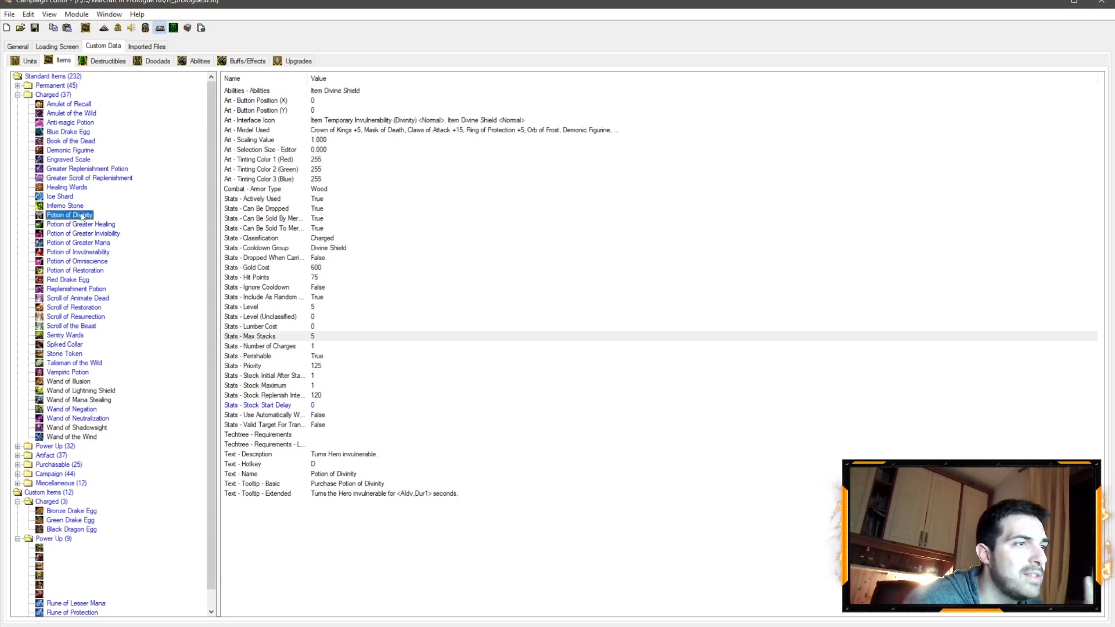
left_click(104, 253)
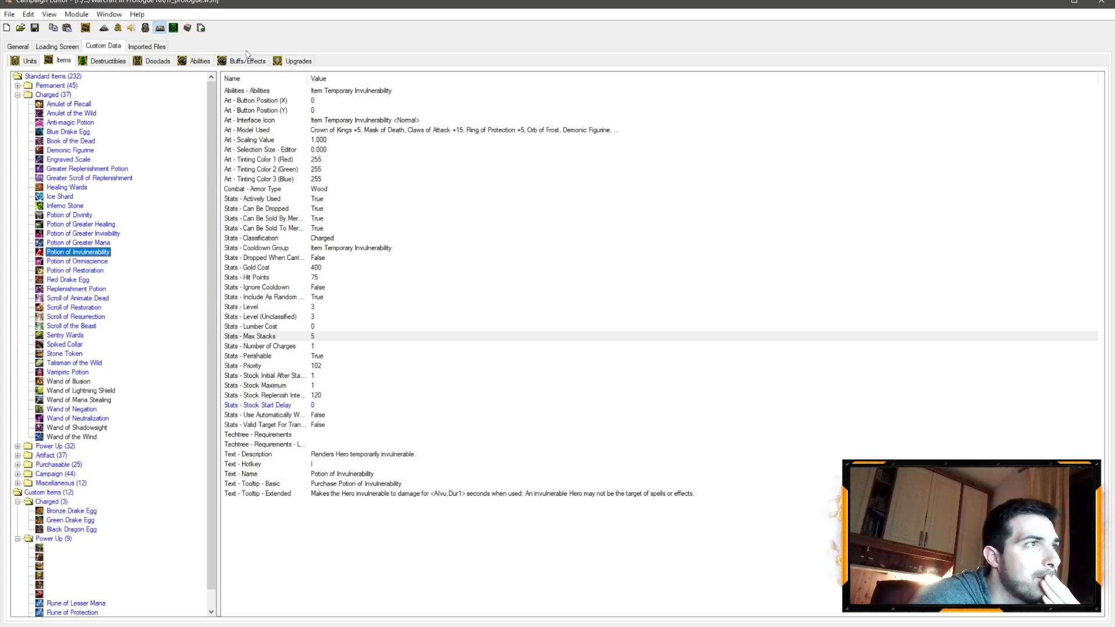
left_click(346, 248)
left_click(70, 215)
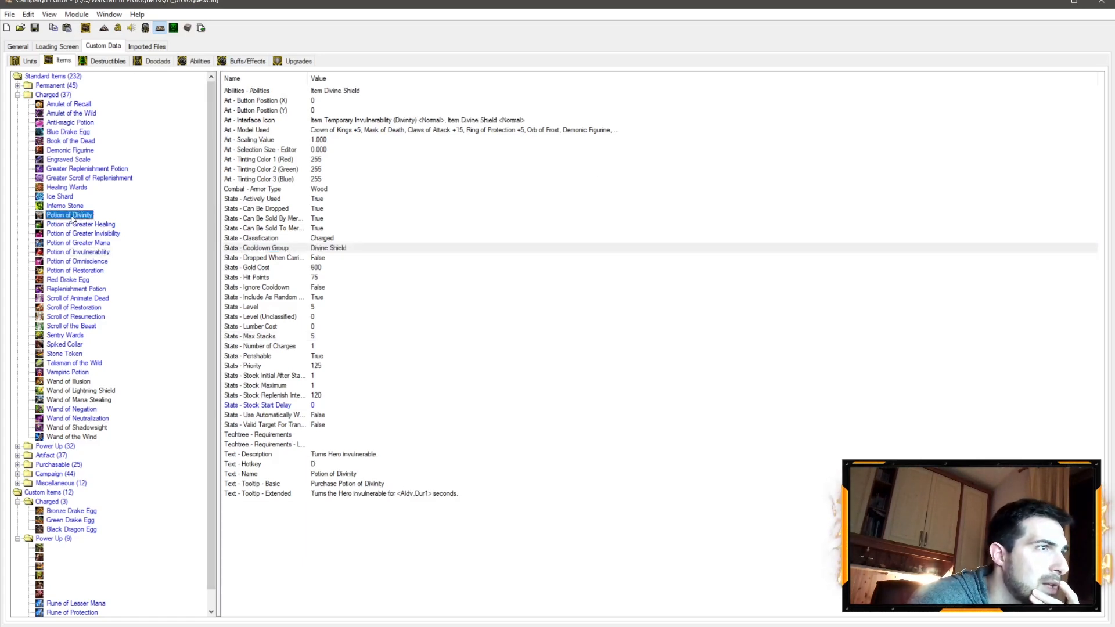
left_click(321, 250)
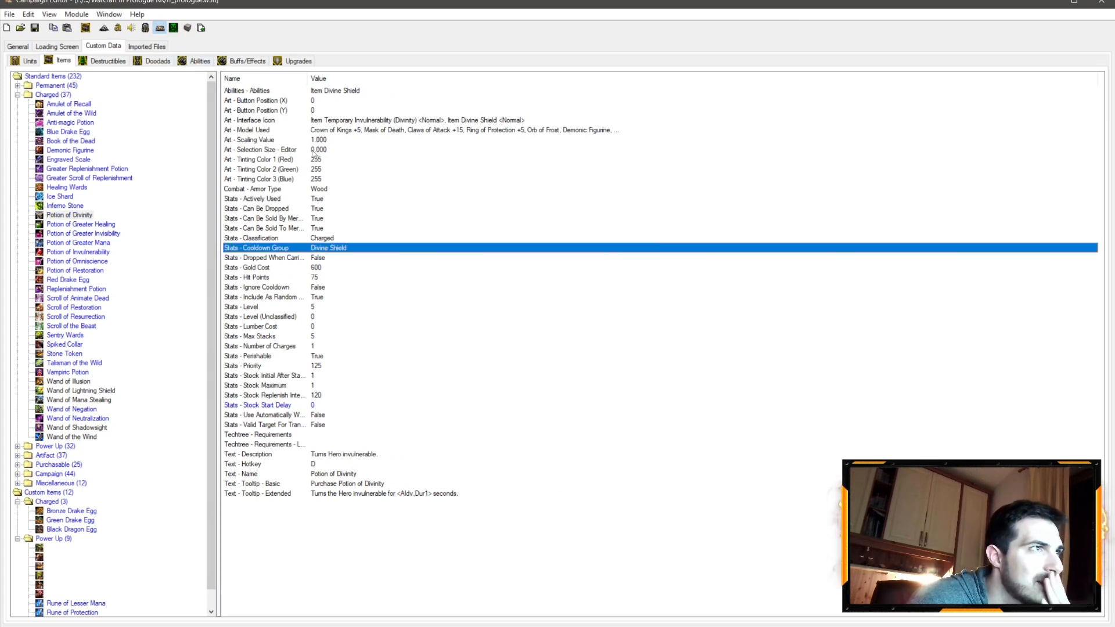
left_click(328, 93)
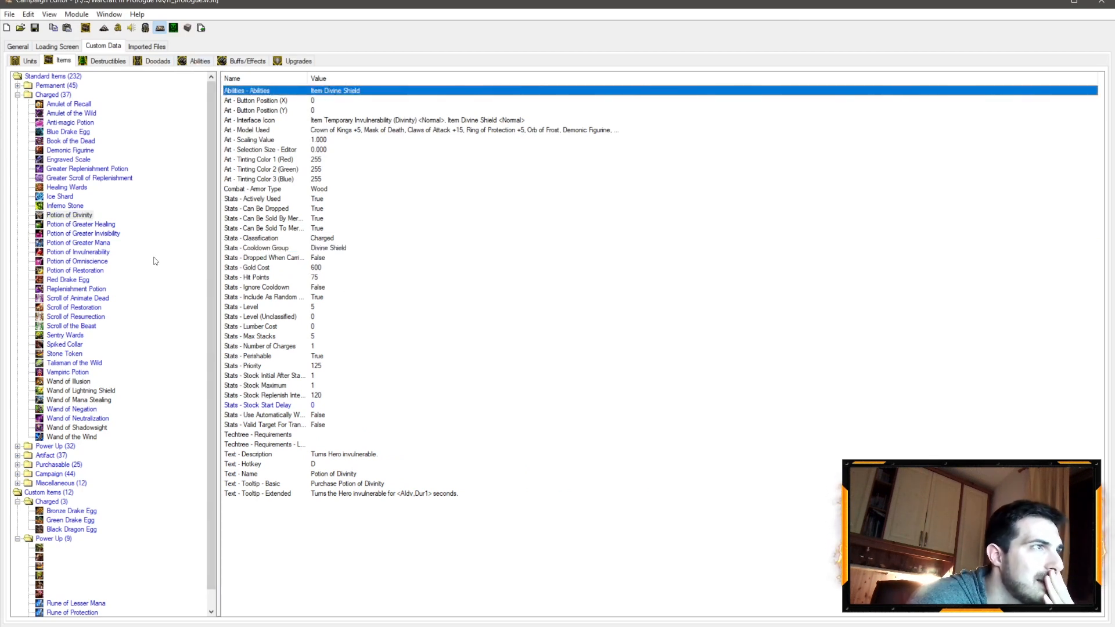
left_click(84, 251)
Compare the cooldown and duration of the Item Temporary Invulnerability ability with those of its Divinity version
left_click(181, 58)
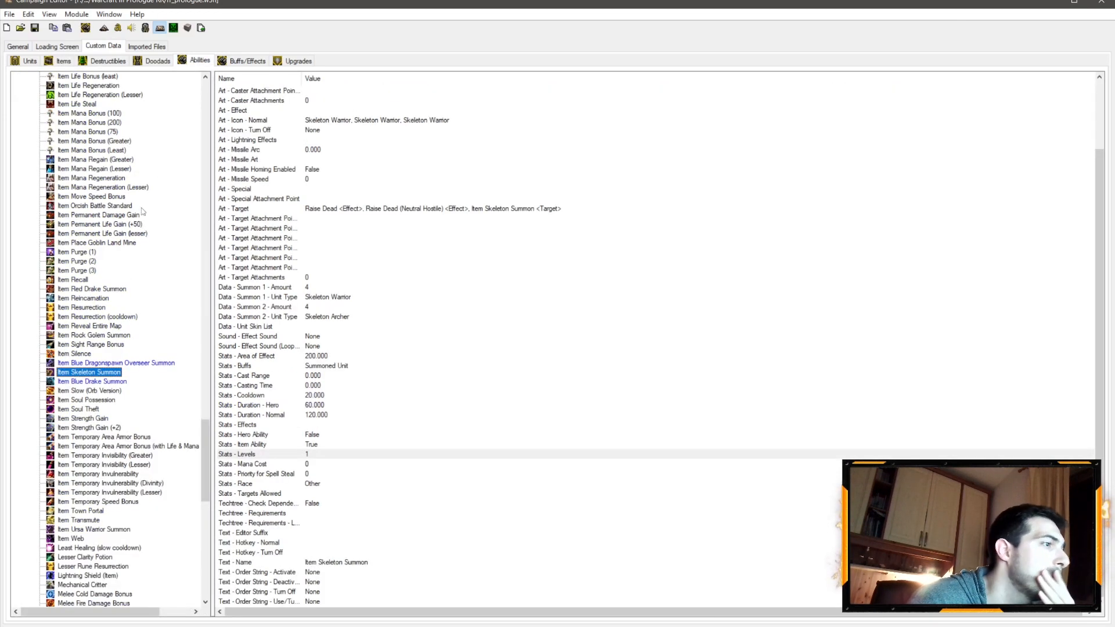
left_click(127, 475)
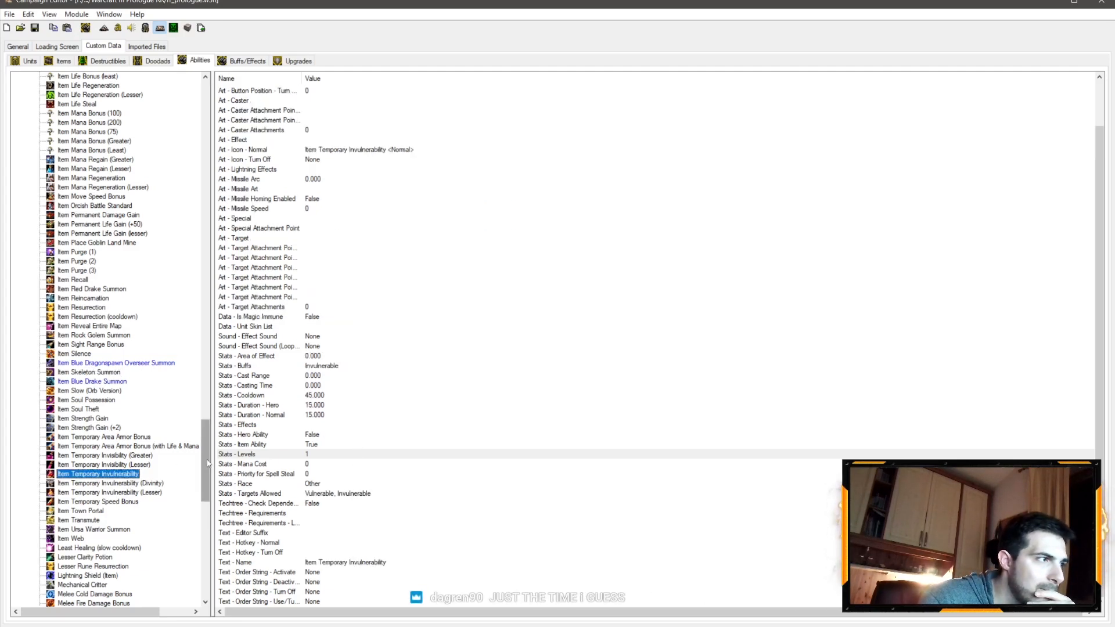
mouse_move(208, 464)
left_mouse_down()
mouse_move(213, 501)
mouse_move(220, 458)
mouse_move(215, 469)
left_mouse_up()
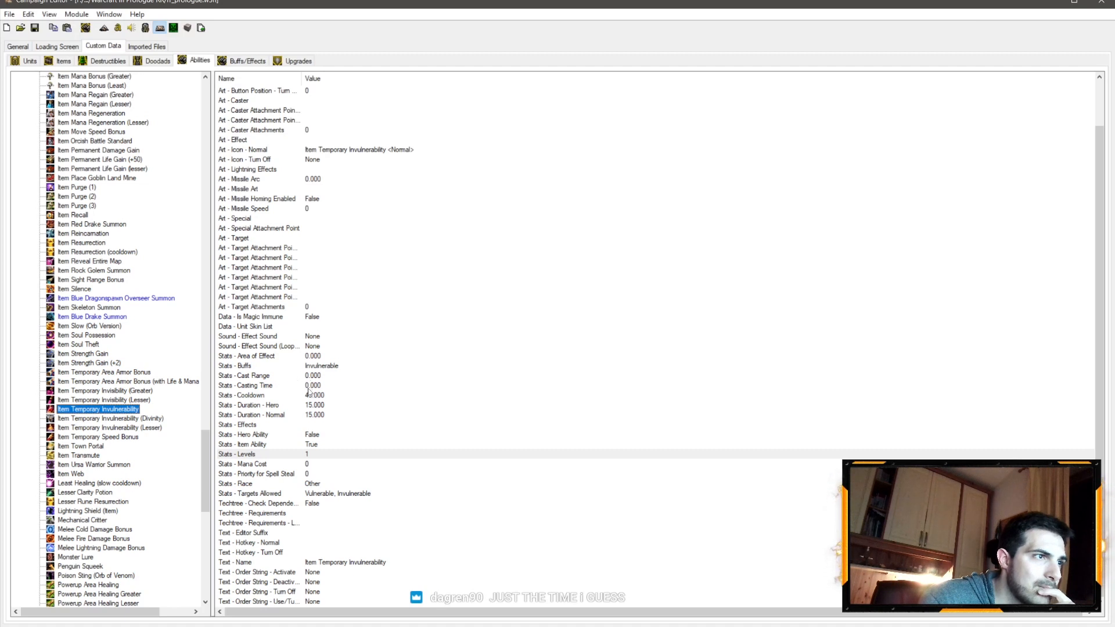
left_click(151, 420)
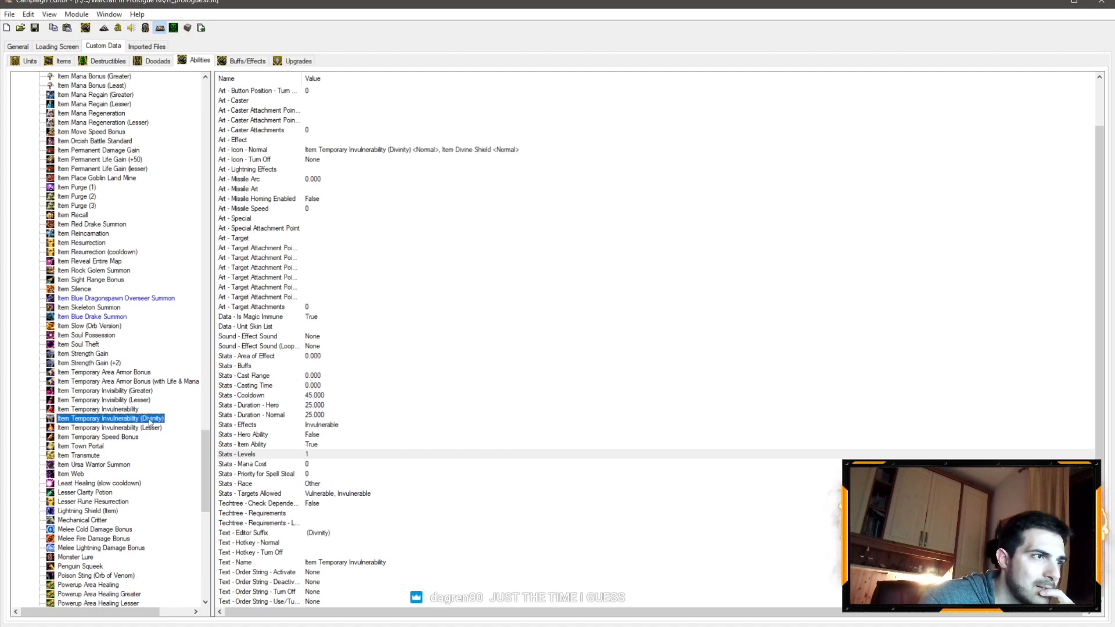
Compare the standard, Divinity and Lesser temporary invulnerability abilities, and review the purchasable items and the Potion of Divinity's stats
left_click(149, 428)
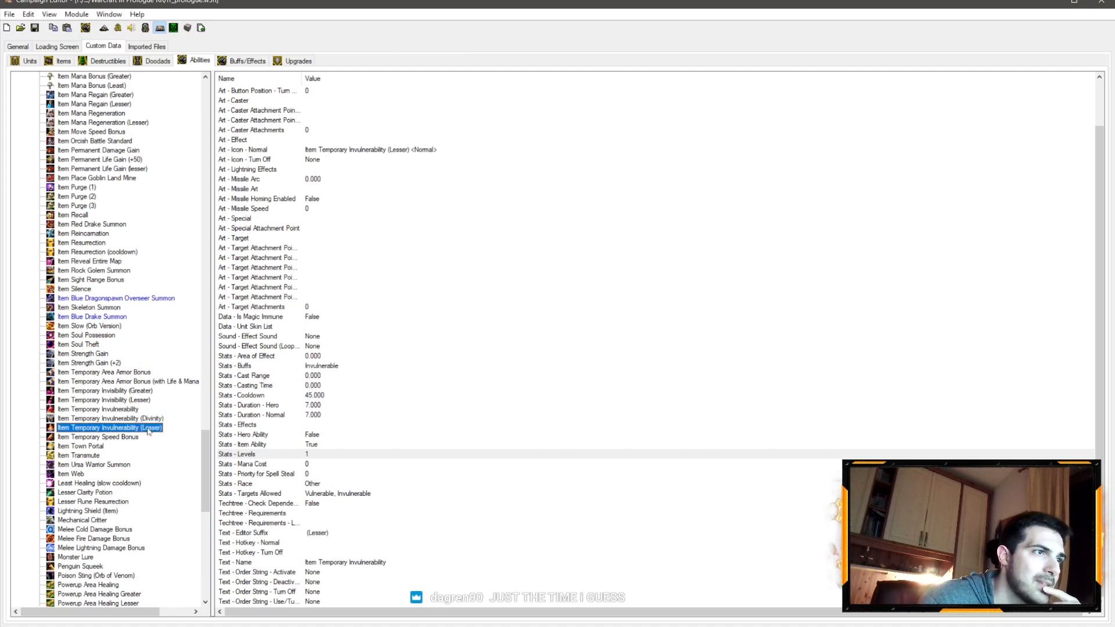
left_click(134, 410)
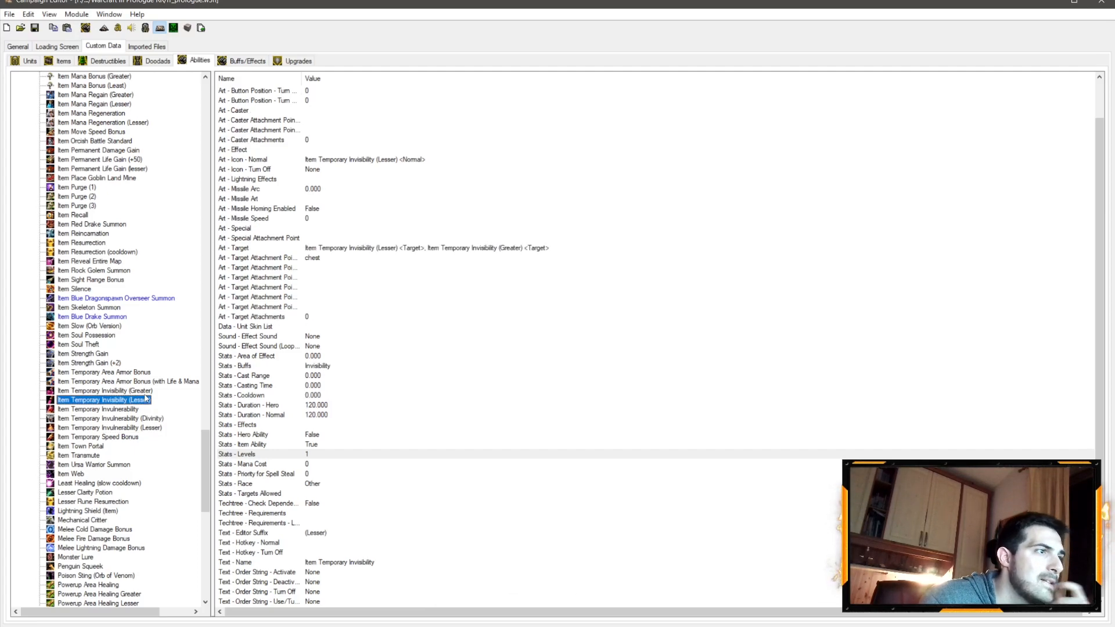
left_click(141, 419)
left_click(134, 410)
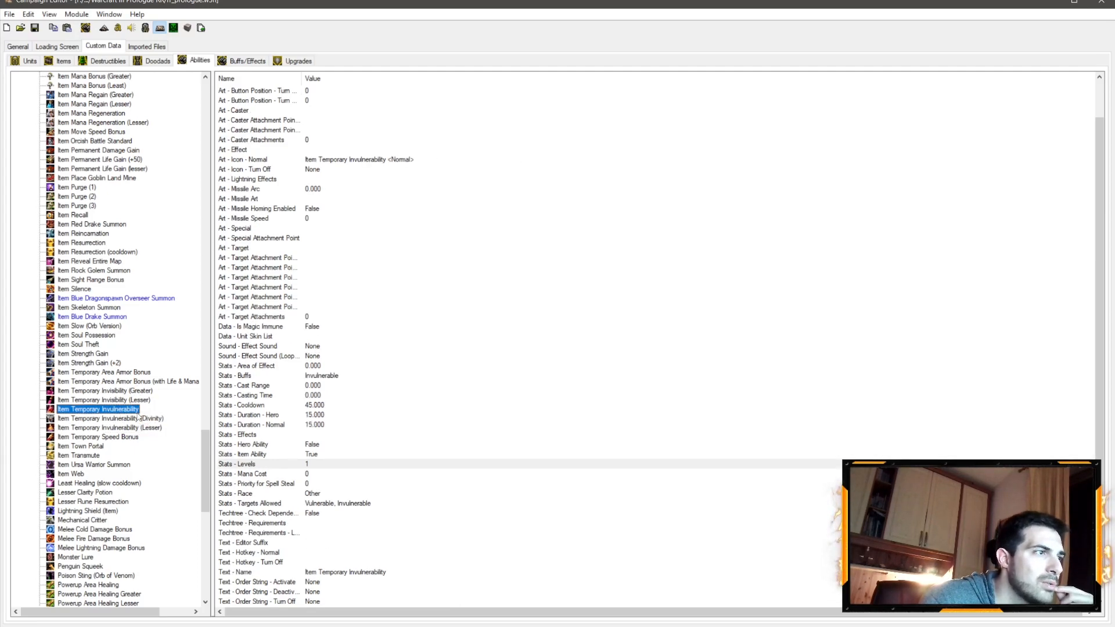
left_click(139, 391)
left_click(62, 61)
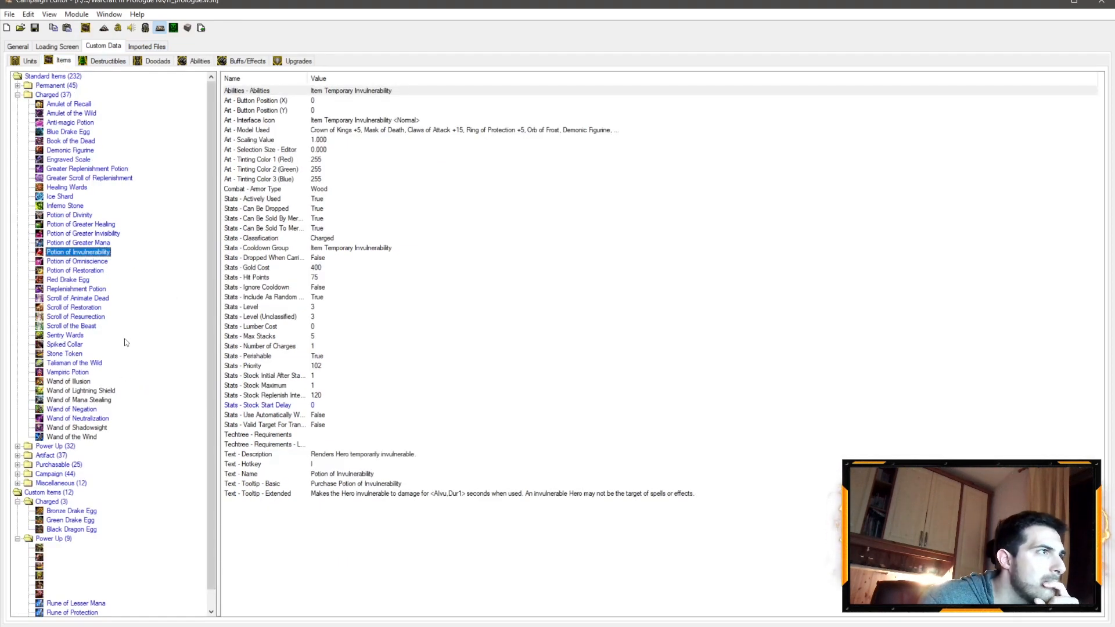
scroll(115, 372, "down", 1)
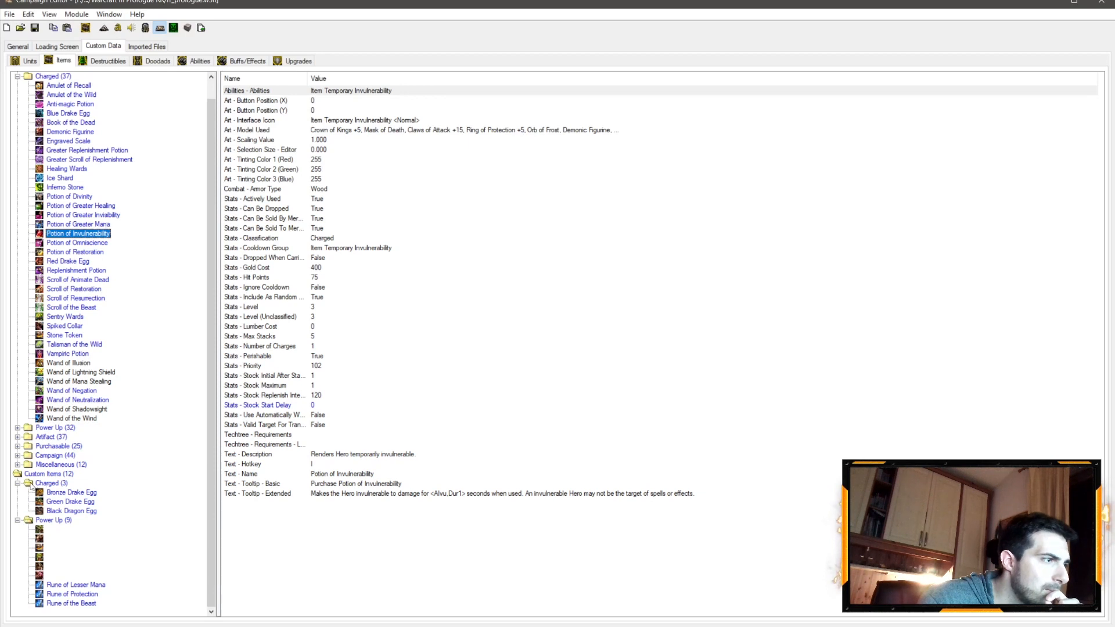
left_click(18, 446)
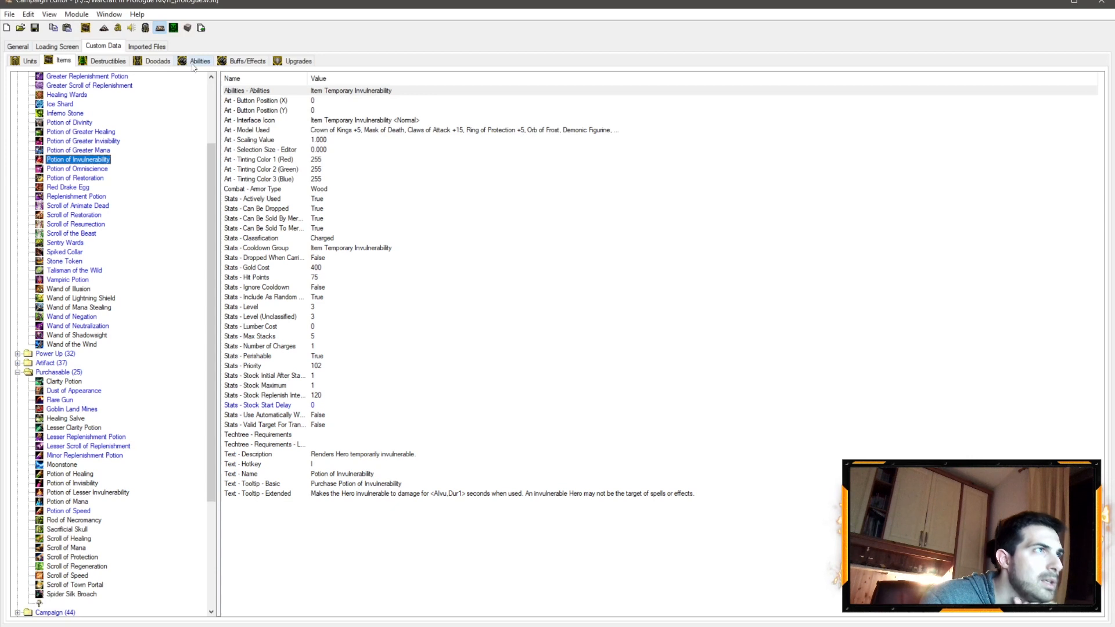
left_click(84, 124)
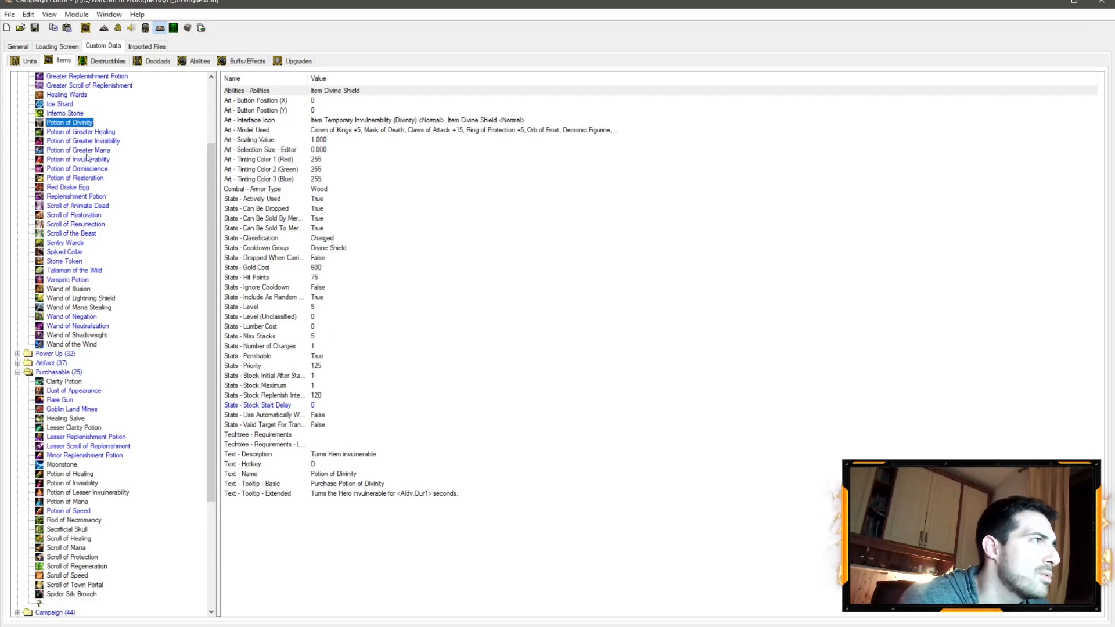
left_click(96, 132)
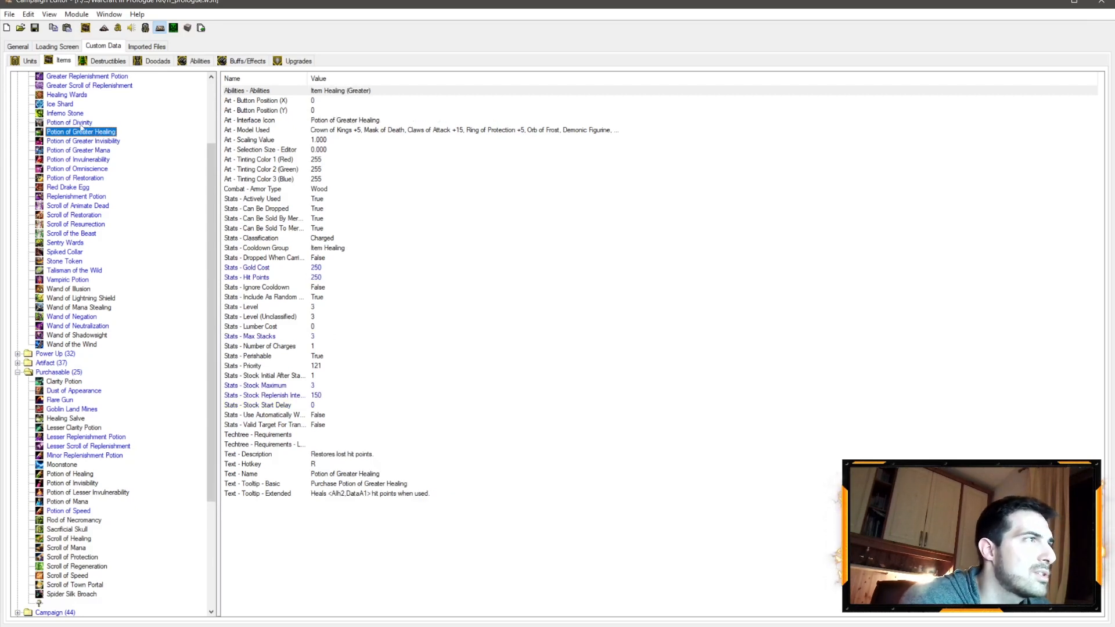
left_click(84, 124)
Copy the Potion of Restoration's levels to the Potion of Divinity, giving it level 8 and unclassified level 9
left_click(97, 178)
scroll(99, 184, "up", 3)
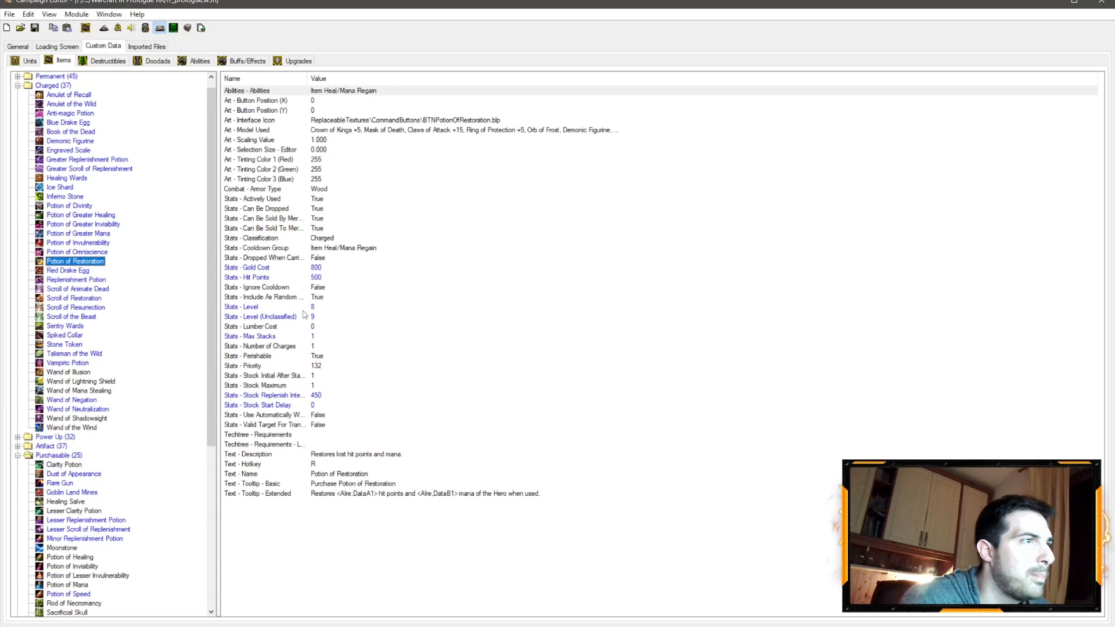
left_click(303, 306)
left_click(86, 207)
left_click(313, 307)
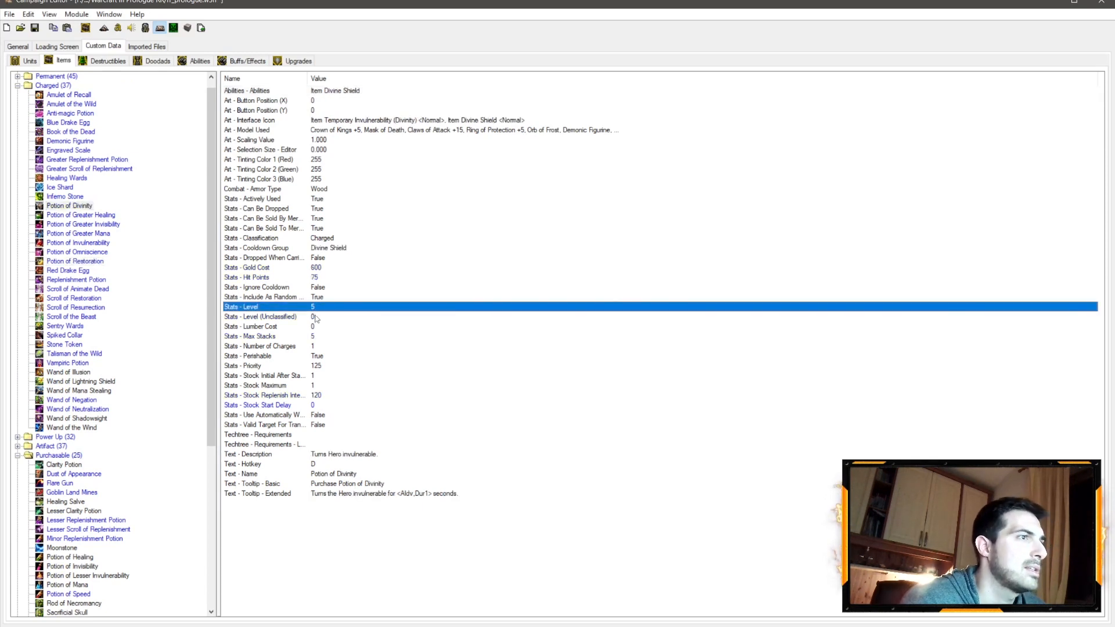
left_click(95, 261)
left_click(318, 318)
left_click(87, 207)
left_click(312, 318)
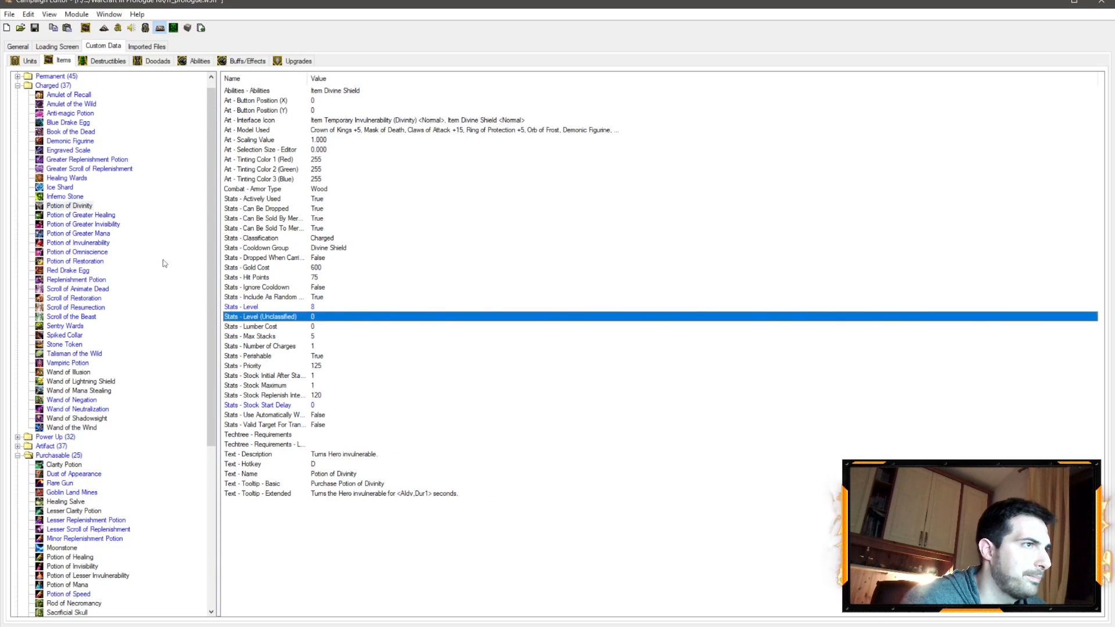
Set the Potion of Divinity's gold cost to 800 and its hit points to 500, matching the Potion of Restoration
left_click(95, 261)
left_click(326, 268)
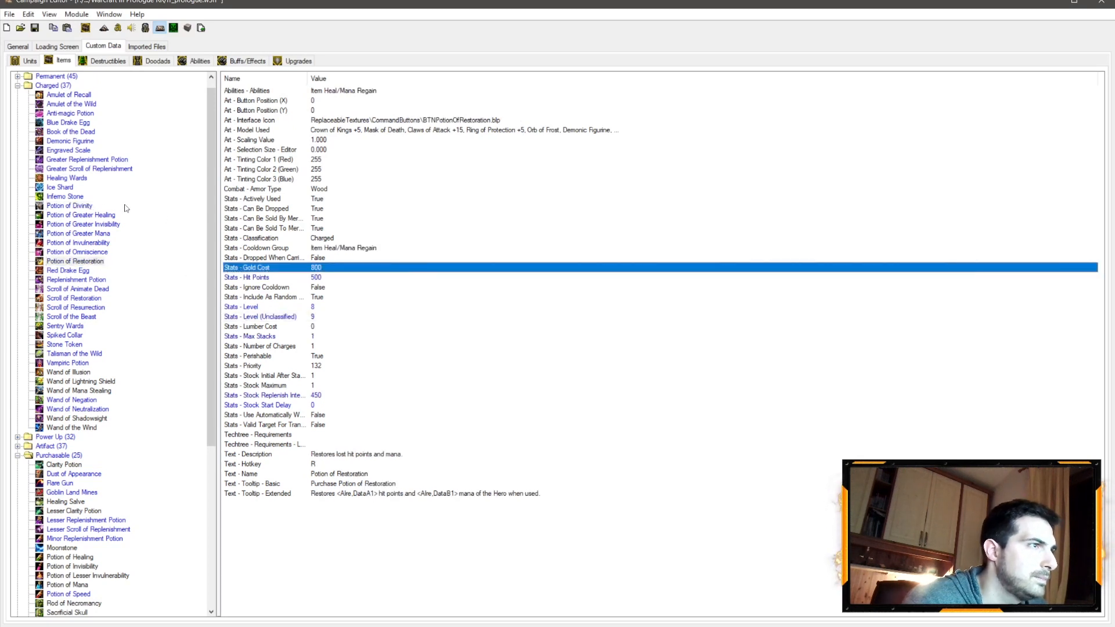
left_click(87, 206)
left_click(305, 269)
left_click(92, 262)
left_click(314, 276)
left_click(88, 206)
left_click(295, 277)
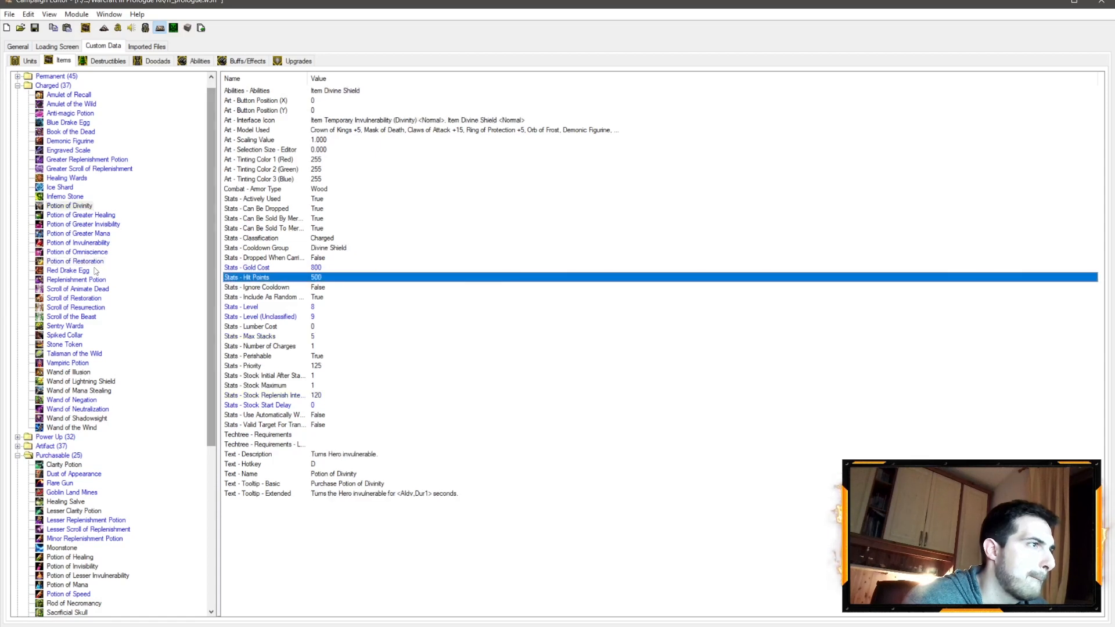
Set the Potion of Divinity's stock replenish interval to 450, matching the Potion of Restoration, and open its max stacks value for editing
left_click(87, 262)
left_click(327, 395)
left_click(87, 206)
left_click(338, 396)
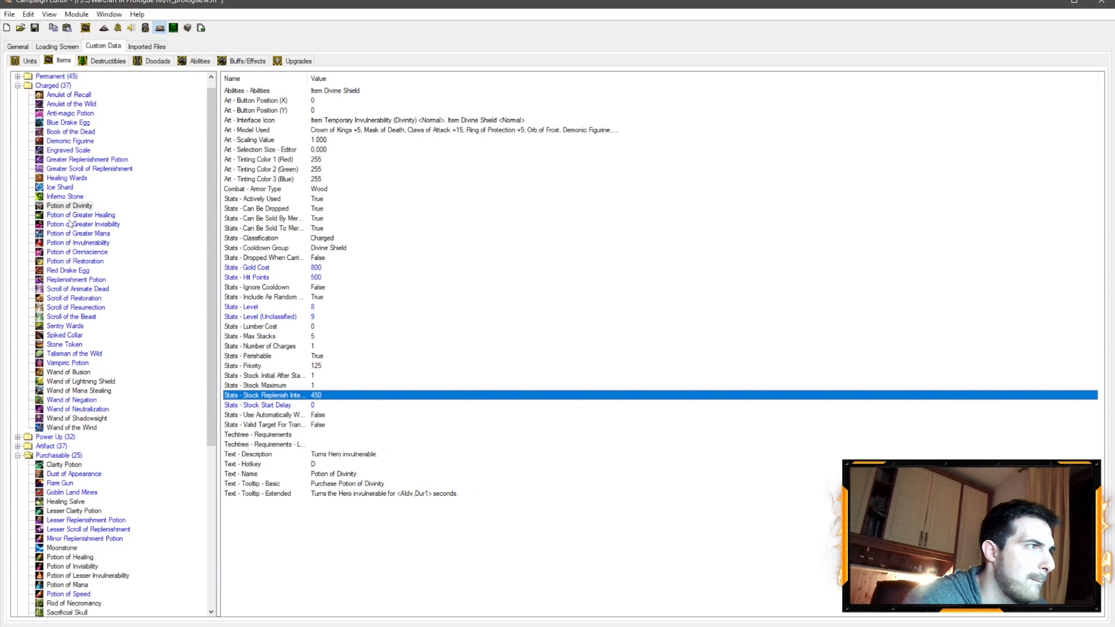
left_click(85, 263)
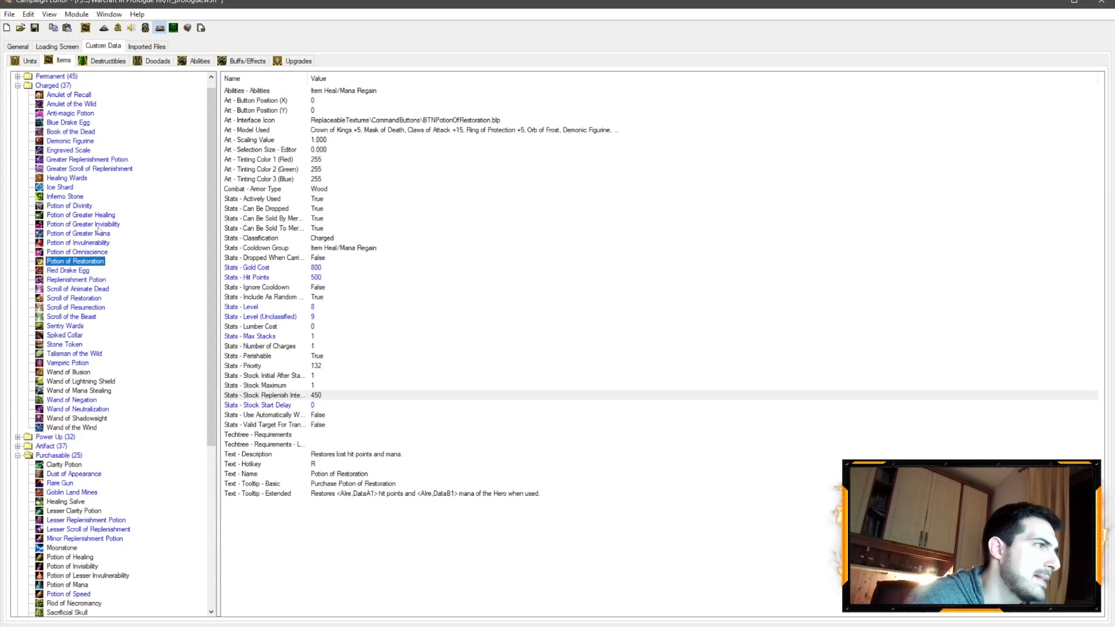
left_click(80, 206)
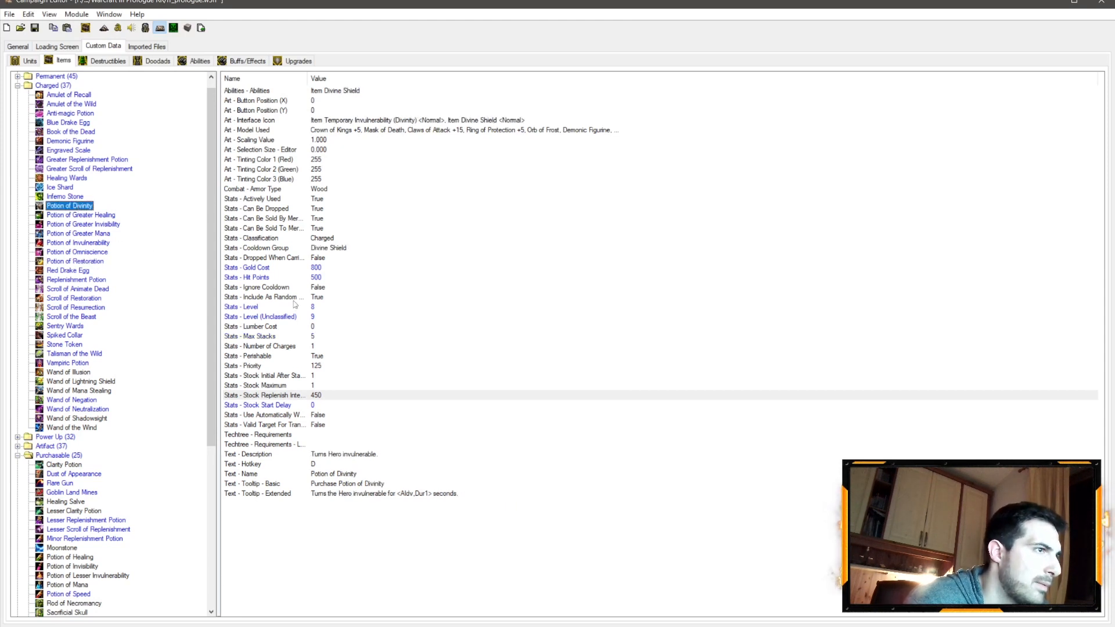
double_click(314, 337)
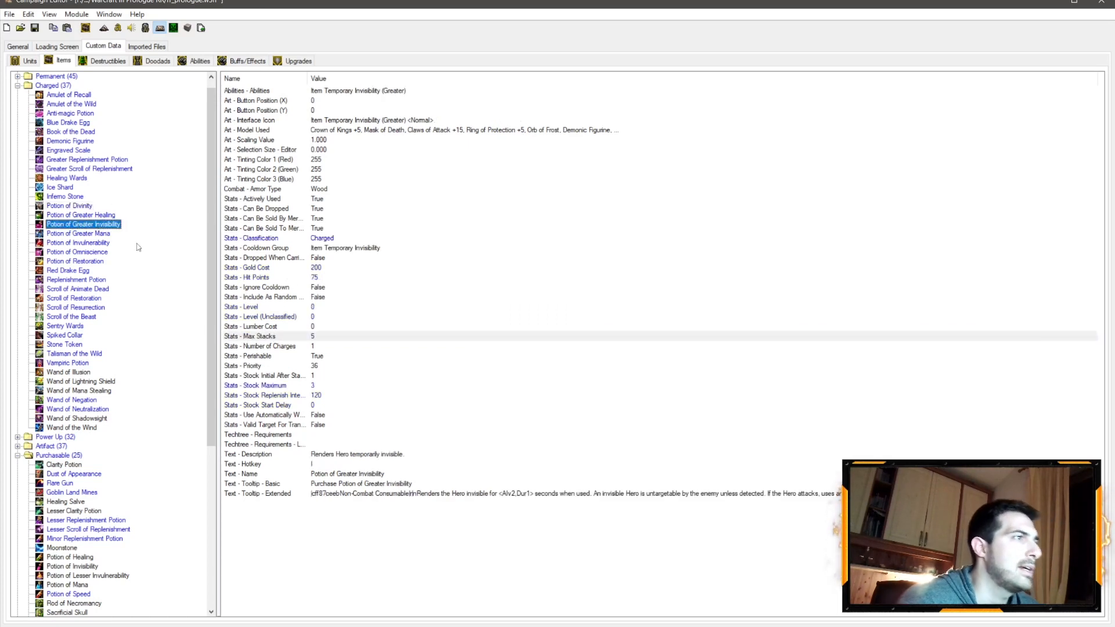
left_click(103, 226)
left_click(100, 244)
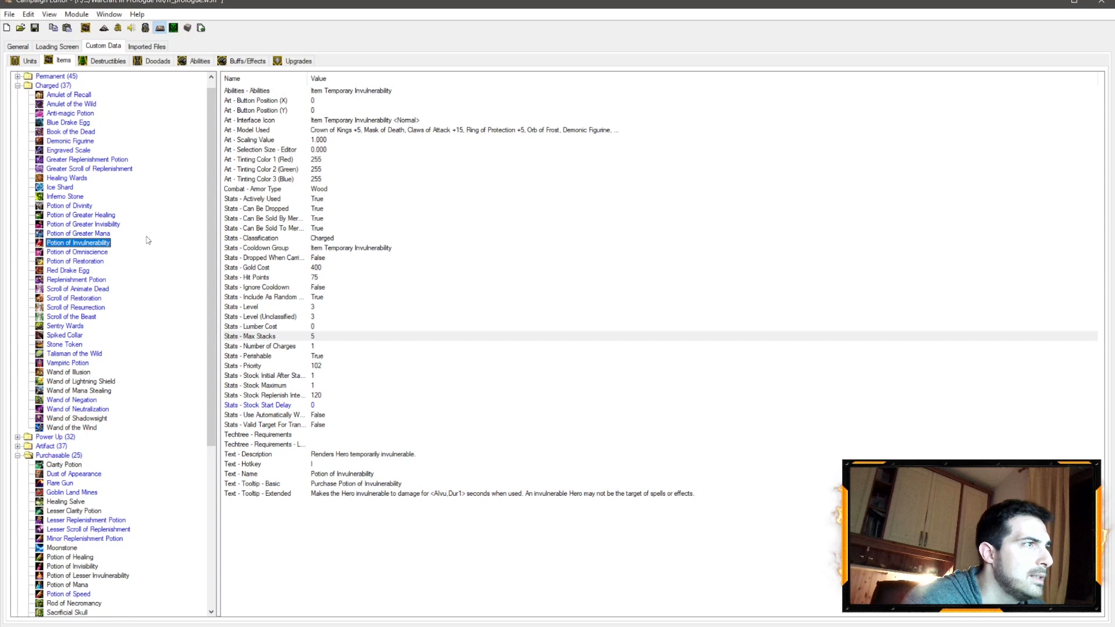
double_click(314, 307)
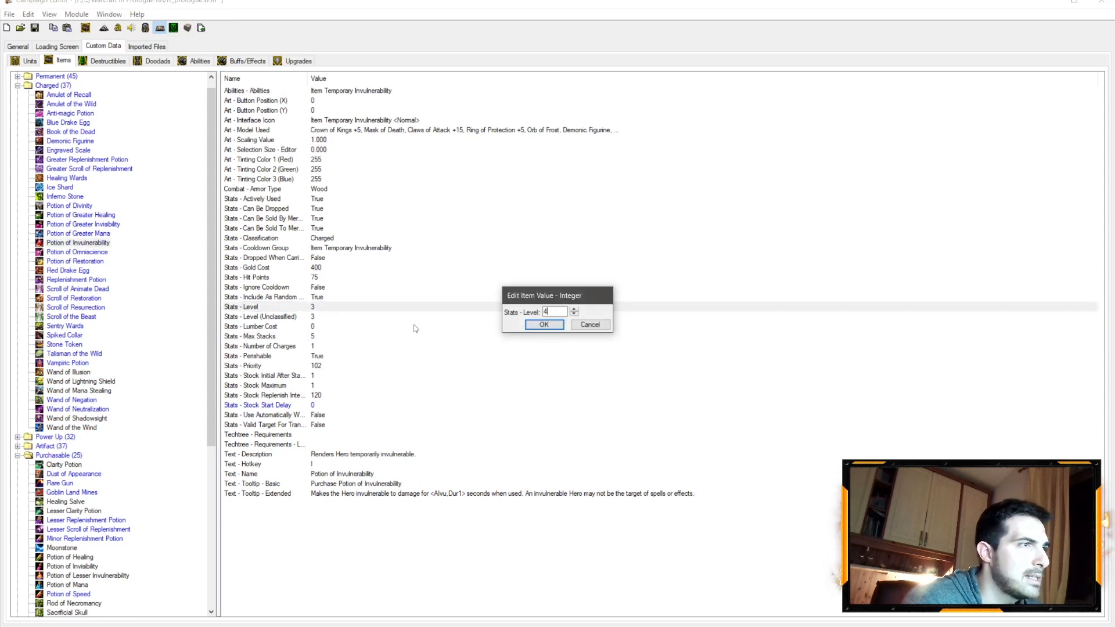
type("4")
key("Return")
double_click(326, 317)
left_click(598, 325)
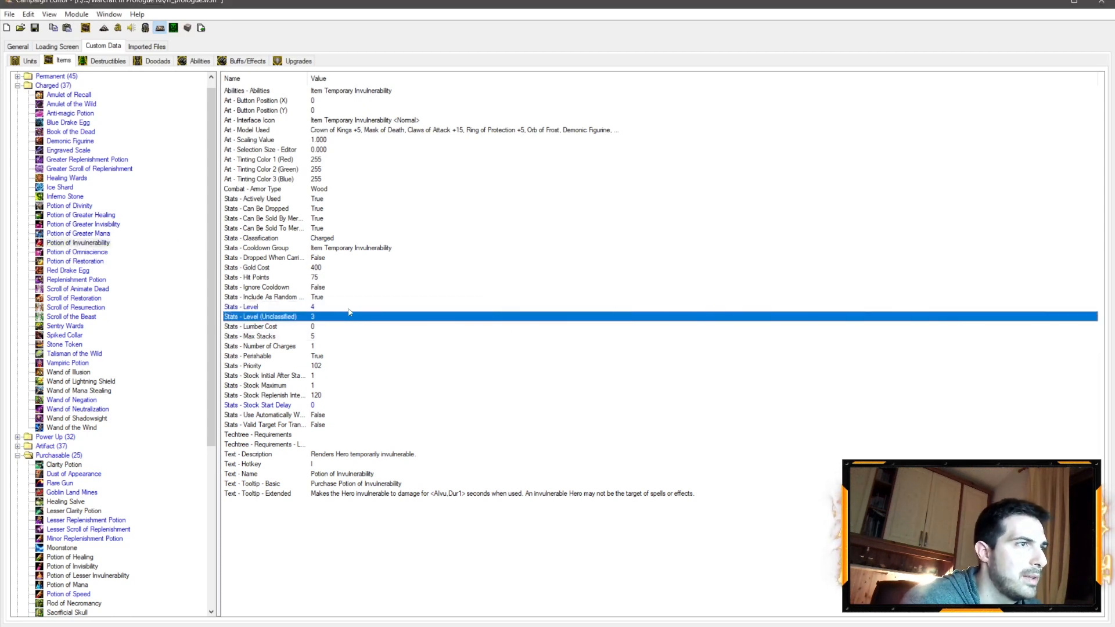
double_click(315, 307)
type("3")
key("Return")
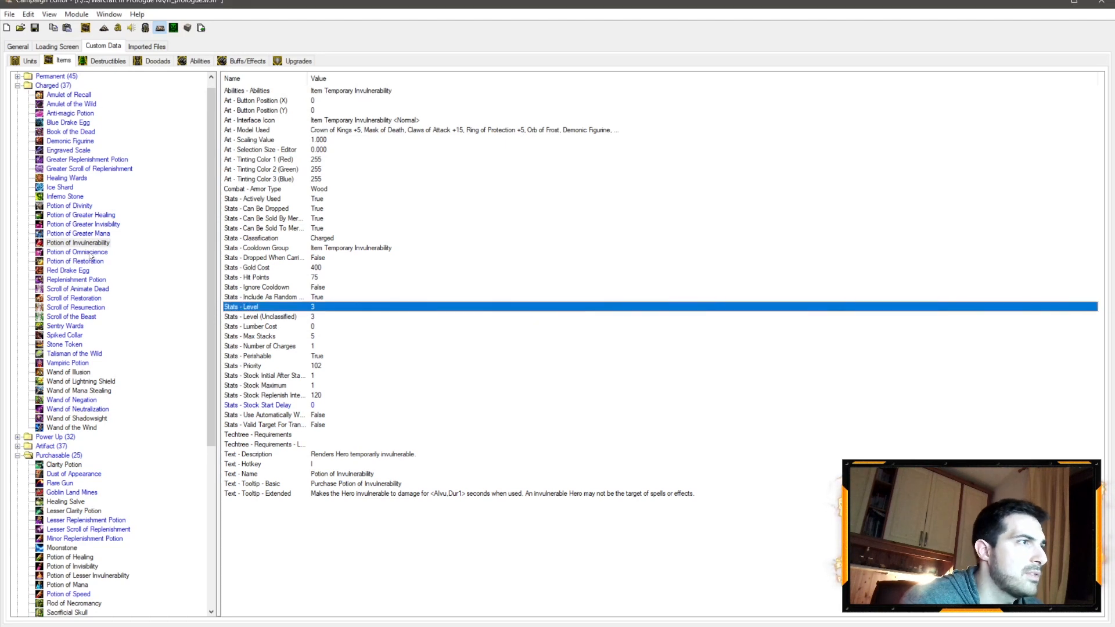
Compare the neighbouring potions and set the Potion of Invulnerability's gold cost to 300
left_click(91, 251)
left_click(91, 243)
left_click(92, 234)
left_click(96, 225)
left_click(97, 215)
left_click(302, 268)
left_click(109, 243)
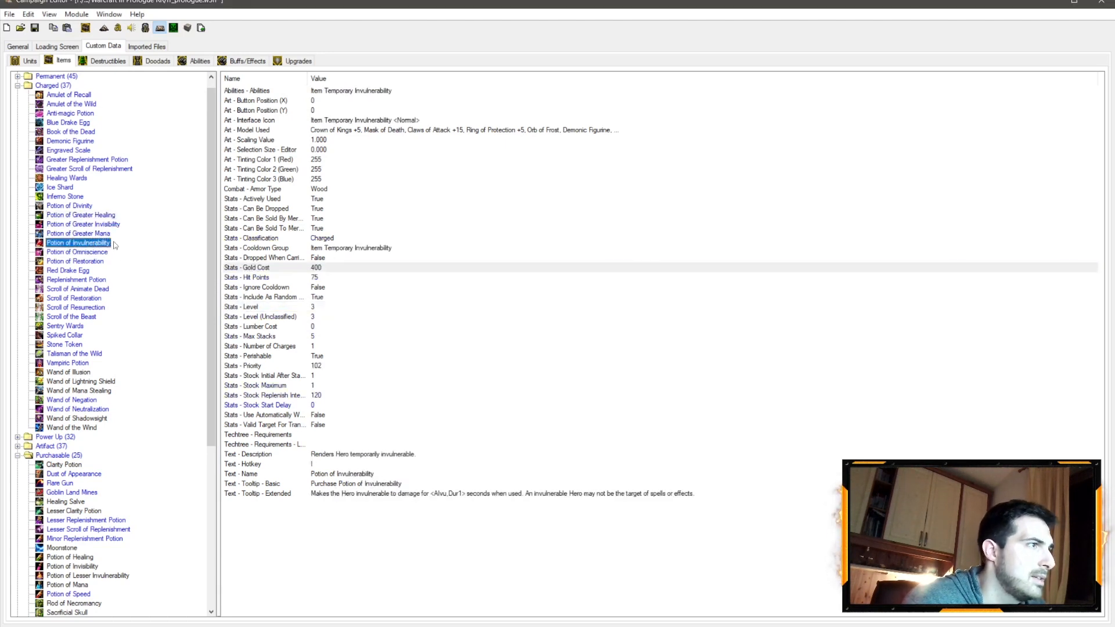
double_click(320, 268)
type("3")
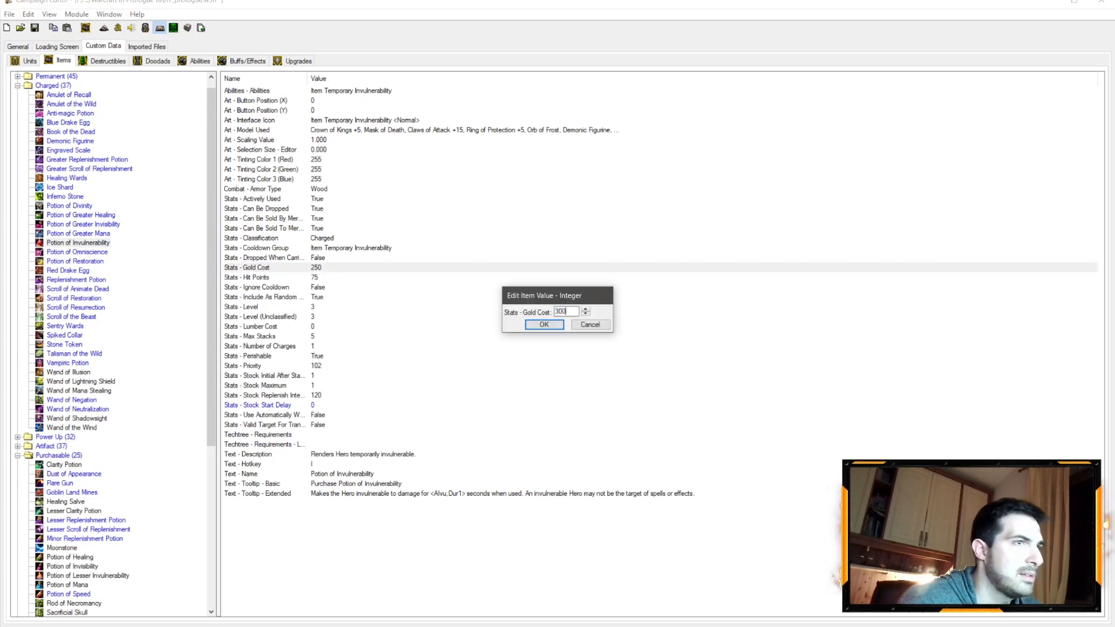
type("00")
key("Return")
Give the Potion of Invulnerability 250 hit points, matching the Potion of Greater Healing, and set its unclassified level to 4
left_click(99, 215)
left_click(110, 243)
left_click(318, 317)
double_click(319, 320)
type("4")
key("Return")
Set the Potion of Invulnerability's stock maximum to 3 and its stock replenish interval to 150
left_click(108, 216)
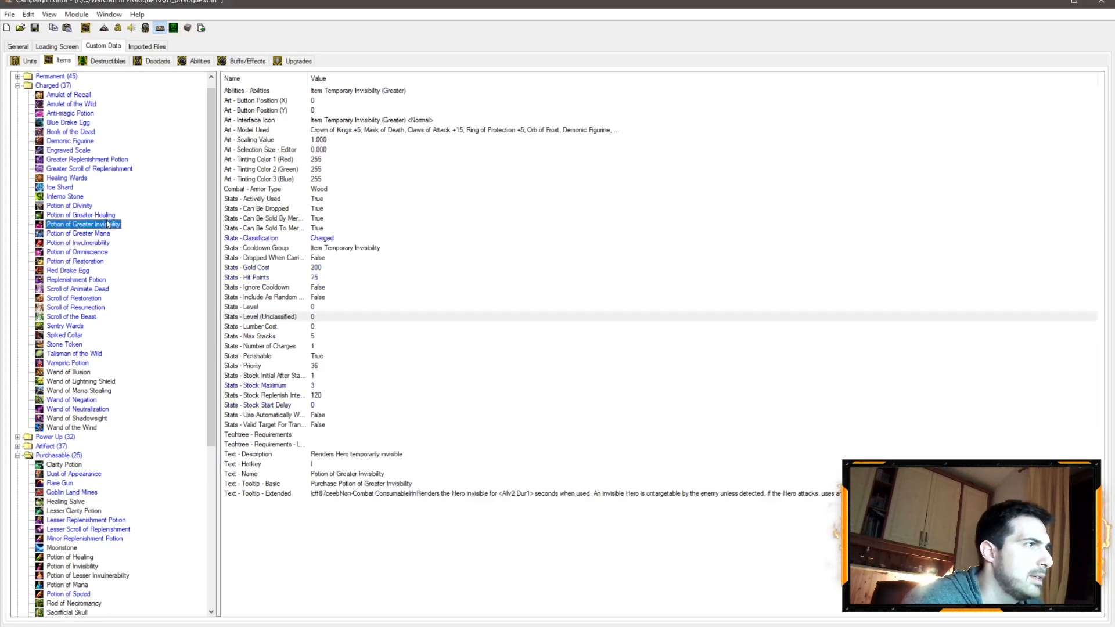
left_click(312, 386)
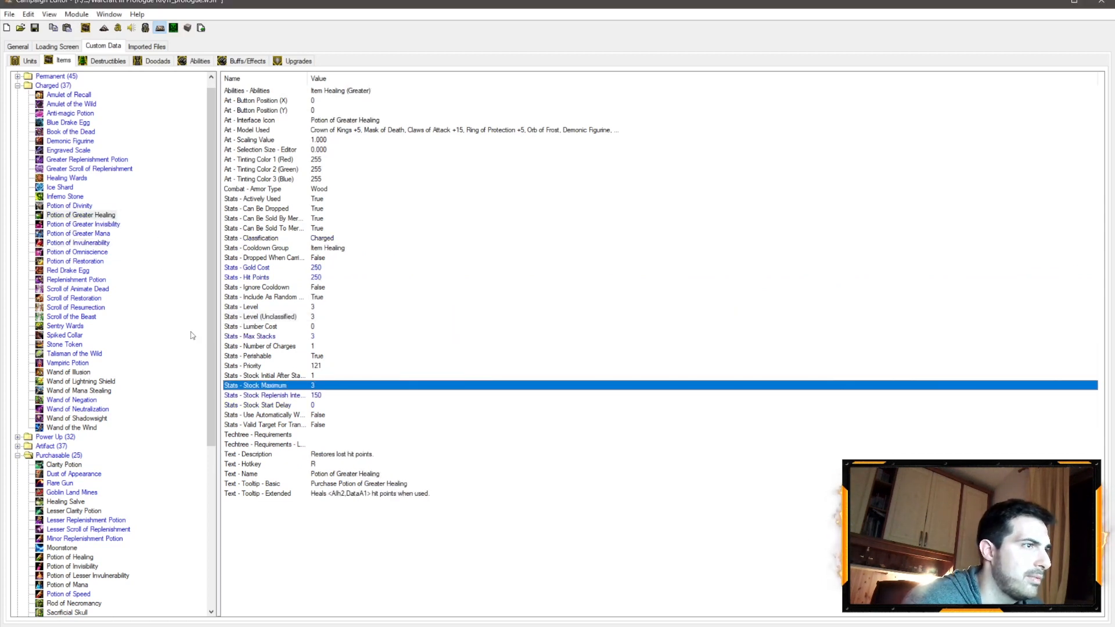
left_click(100, 244)
double_click(347, 396)
type("14")
key("BackSpace")
type("50")
key("Return")
Set the Potion of Invulnerability's max stacks to 3 and check its stats against the Greater Healing, Invisibility and Mana potions
double_click(316, 337)
key("Escape")
left_click(109, 217)
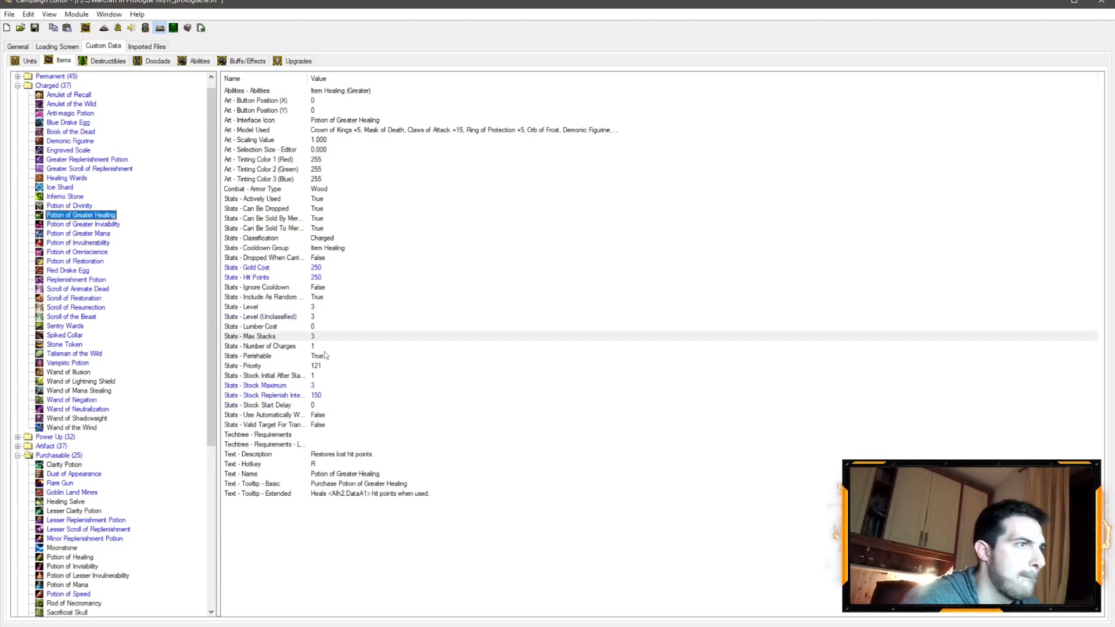
left_click(110, 235)
left_click(108, 243)
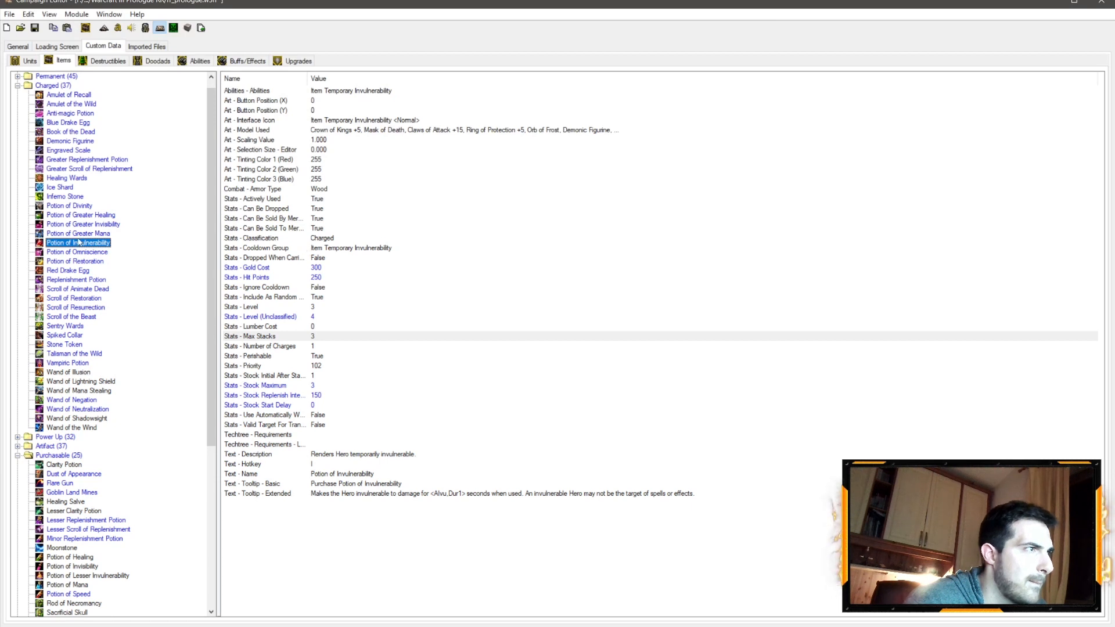
left_click(86, 216)
left_click(96, 224)
left_click(95, 233)
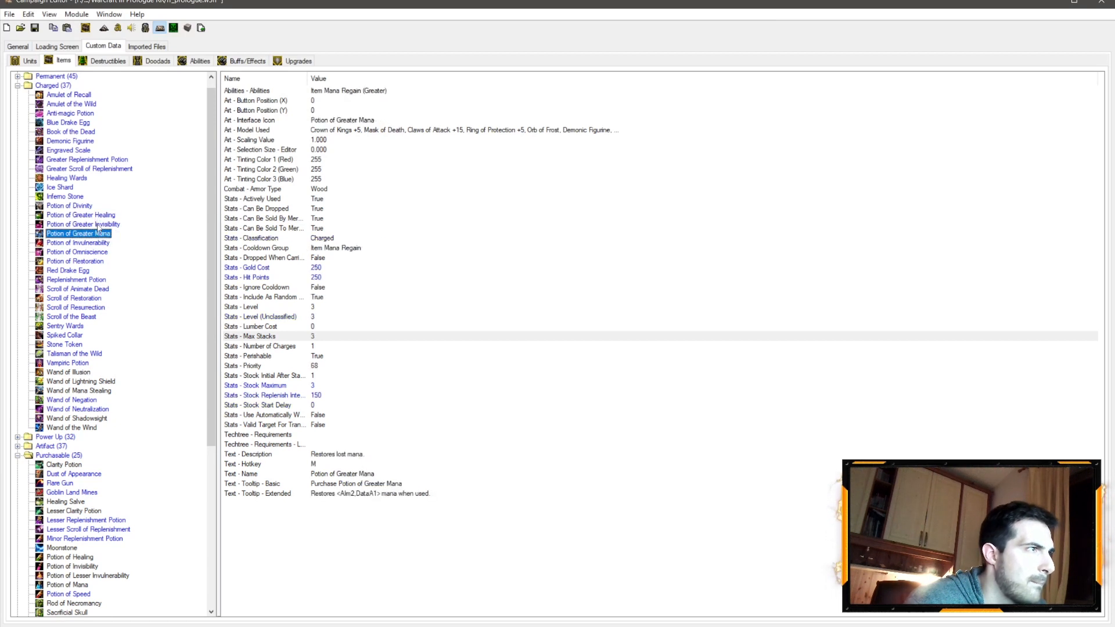
left_click(101, 243)
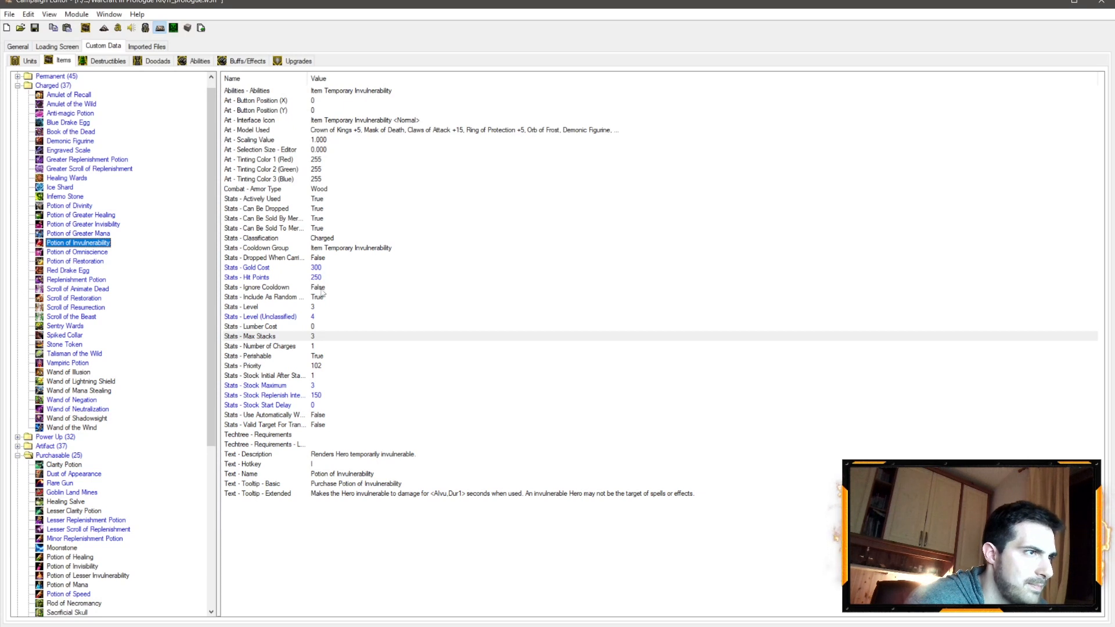
Set the Potion of Greater Invisibility's gold cost to 300 and its hit points to 250, matching the Potion of Invulnerability
left_click(316, 270)
left_click(106, 225)
left_click(324, 272)
left_click(100, 235)
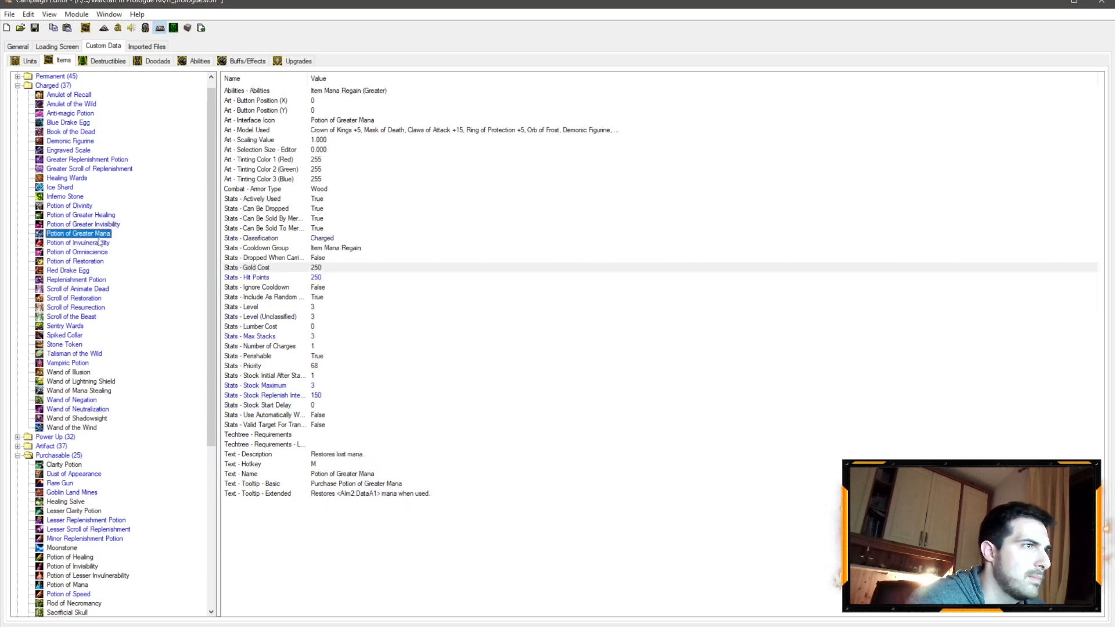
left_click(100, 243)
left_click(300, 279)
left_click(108, 227)
left_click(301, 280)
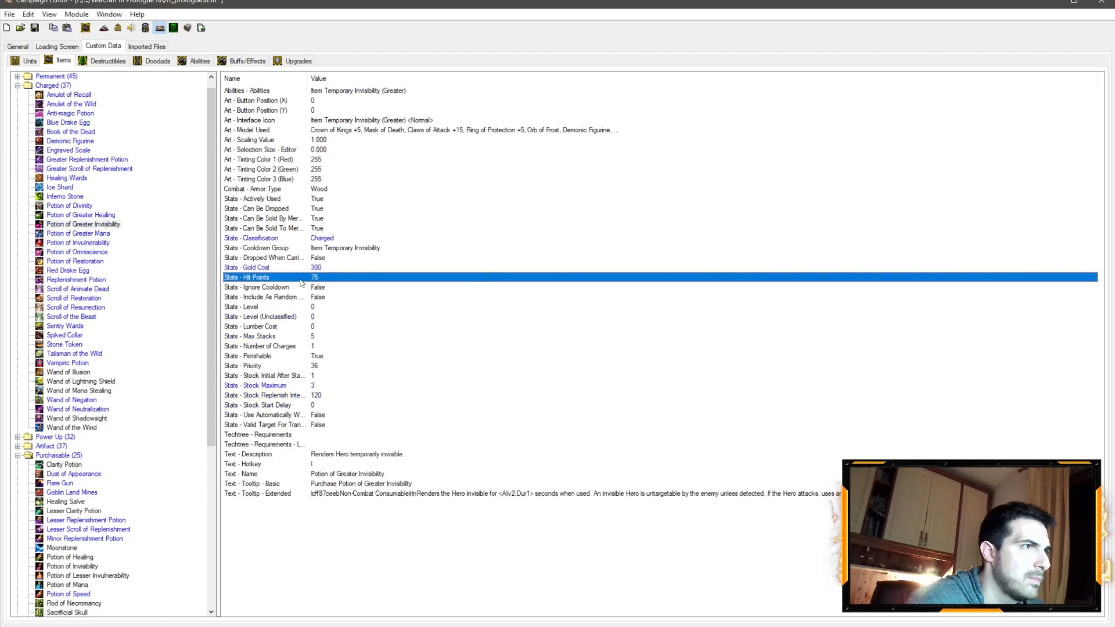
Set the Potion of Greater Invisibility's unclassified level to 4 and its level to 3
left_click(108, 244)
left_click(311, 318)
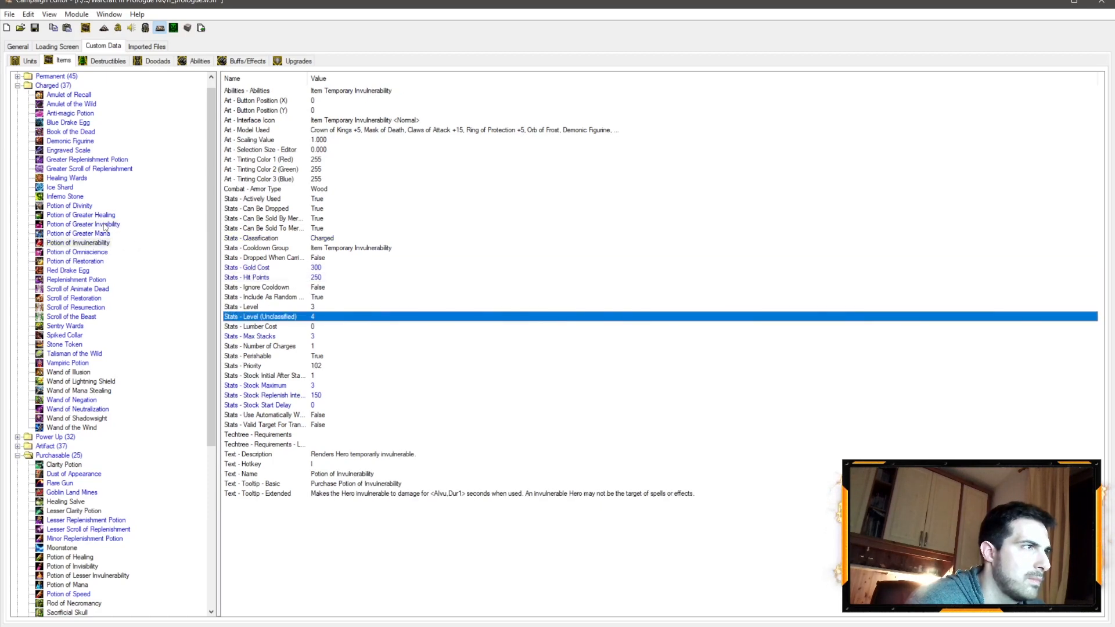
left_click(107, 226)
double_click(312, 307)
type("3")
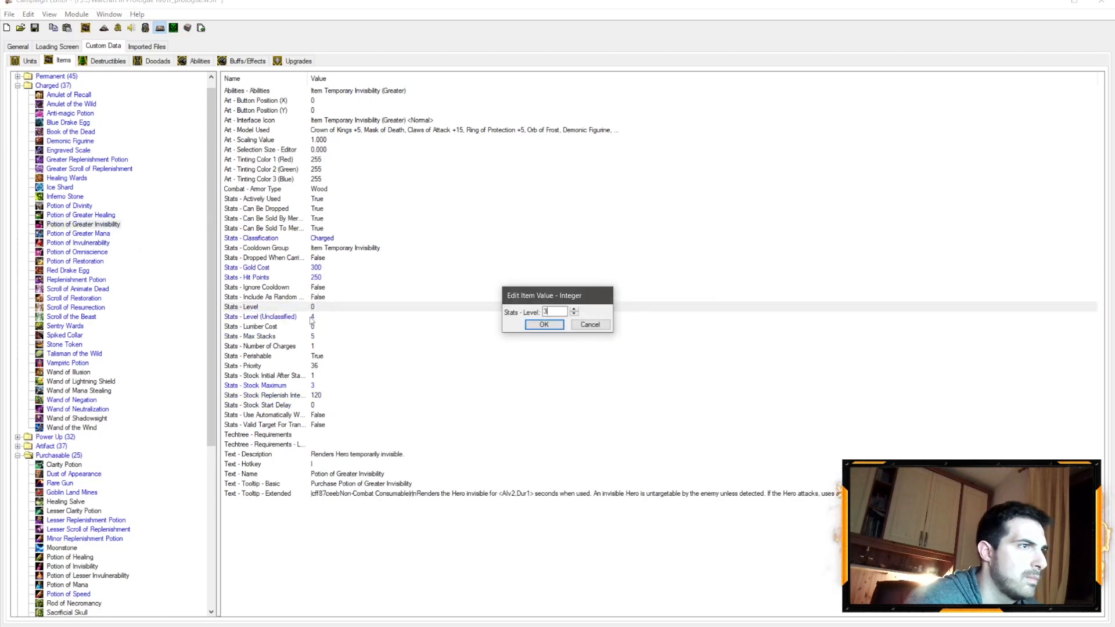
key("Return")
Set the Potion of Greater Invisibility's stock replenish interval to 150, copied from the Potion of Invulnerability
left_click(96, 244)
left_click(320, 395)
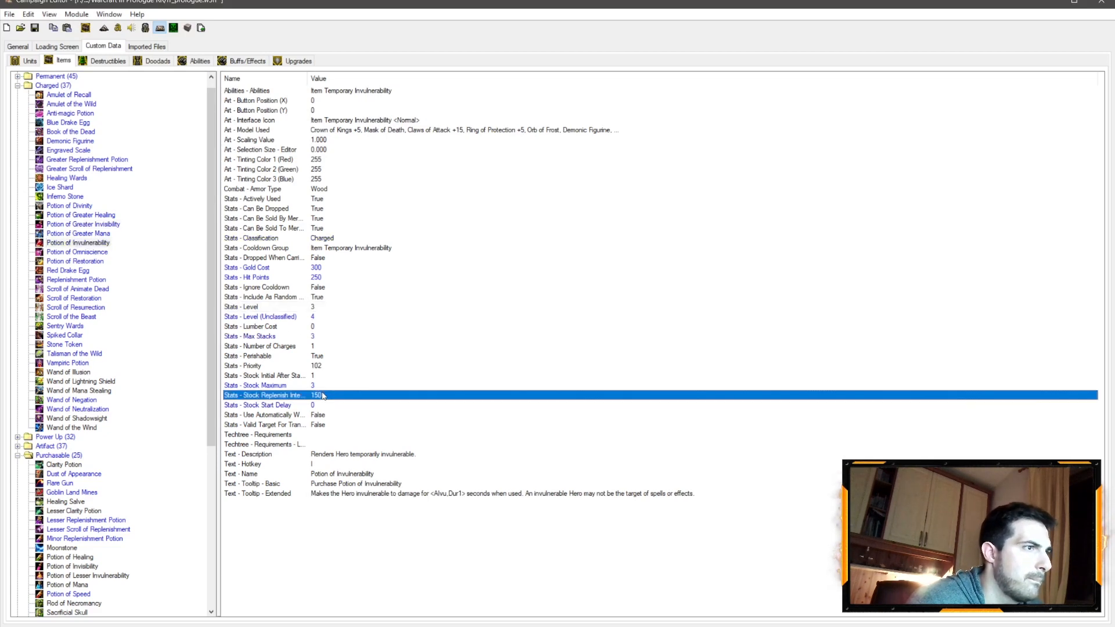
left_click(109, 225)
left_click(319, 396)
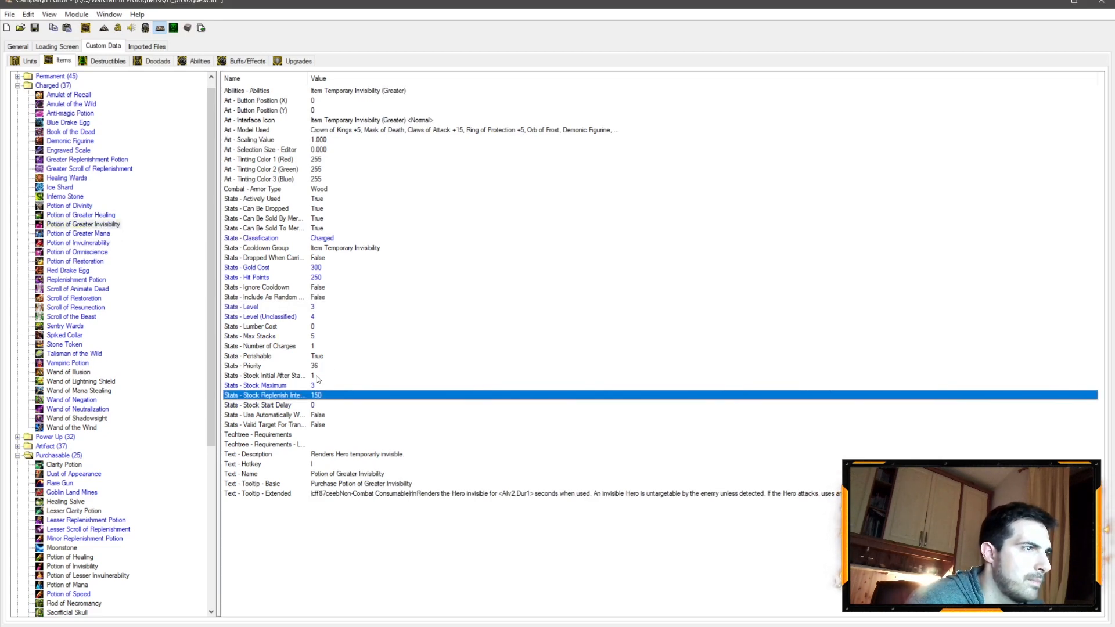
Set the Potion of Greater Invisibility's max stacks to 3
double_click(307, 336)
type("3")
key("Return")
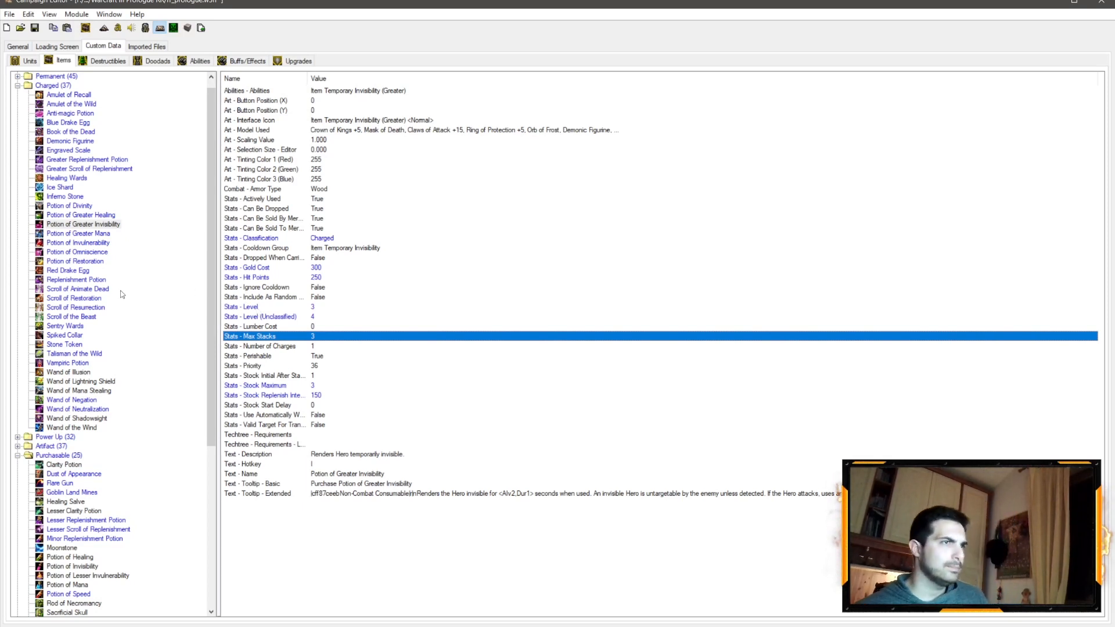
Compare the stats of the Omniscience, Restoration, Invulnerability, Divinity, Greater Healing, Greater Invisibility and Greater Mana potions
left_click(93, 262)
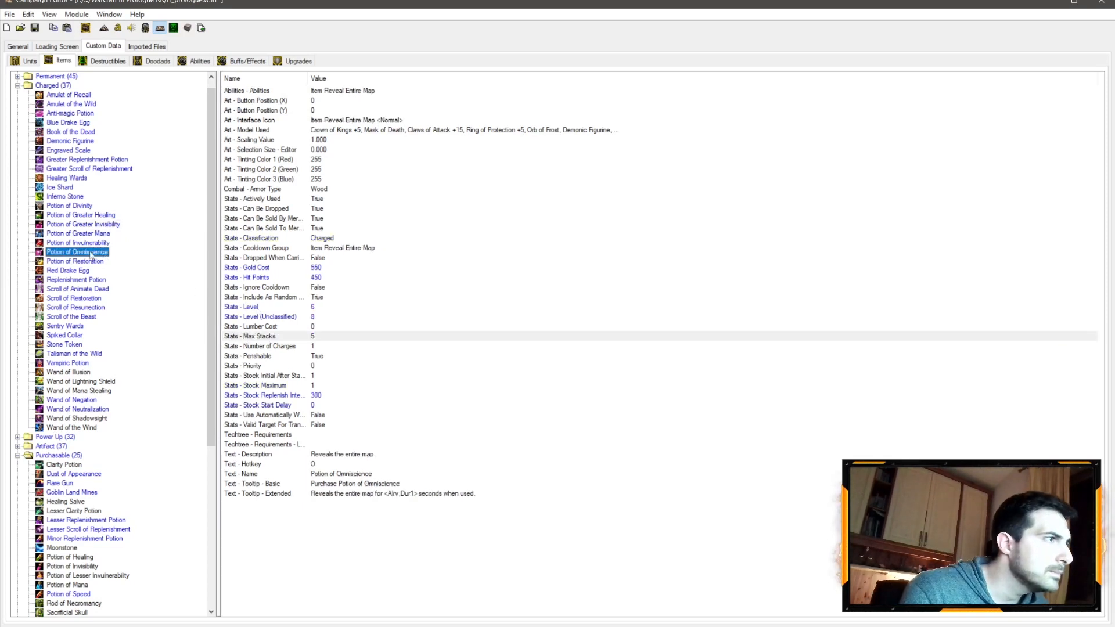
scroll(96, 263, "up", 1)
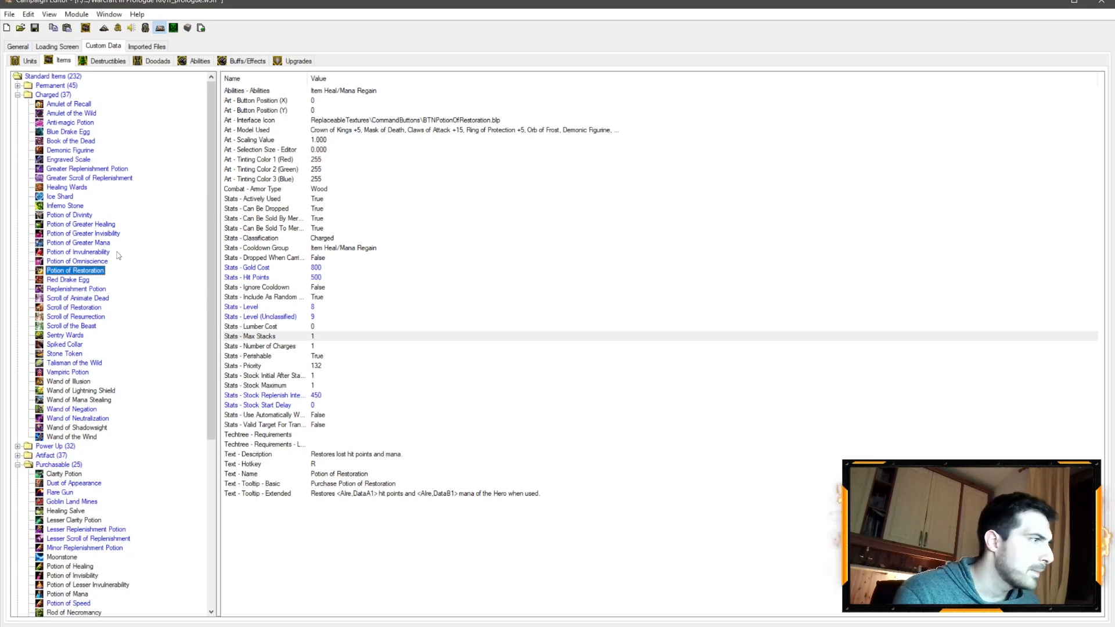
left_click(84, 251)
left_click(84, 259)
left_click(90, 270)
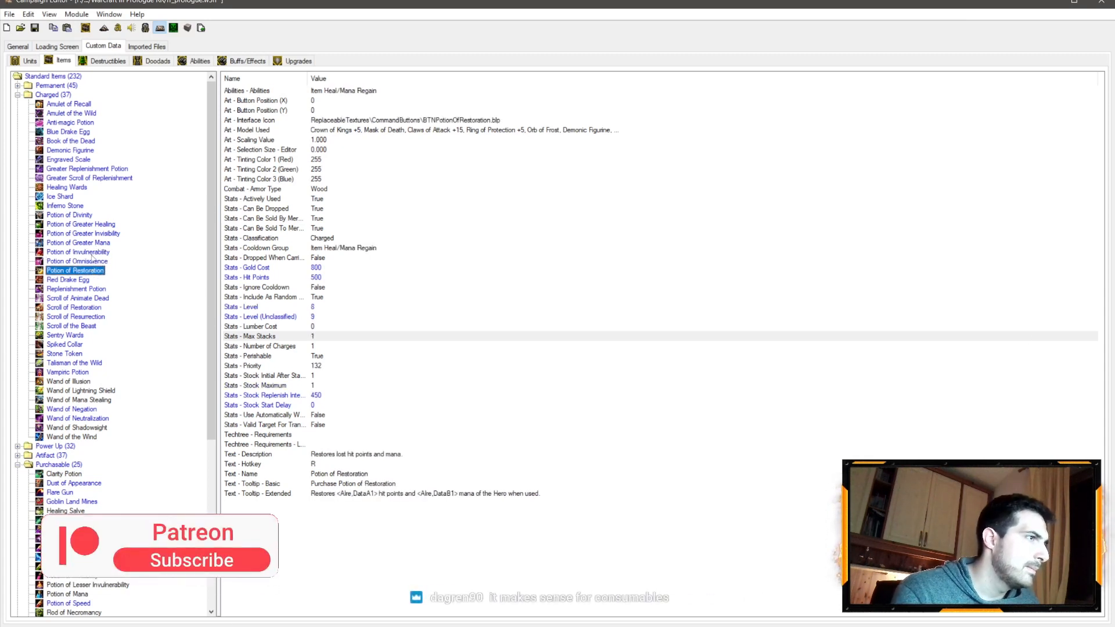
left_click(85, 252)
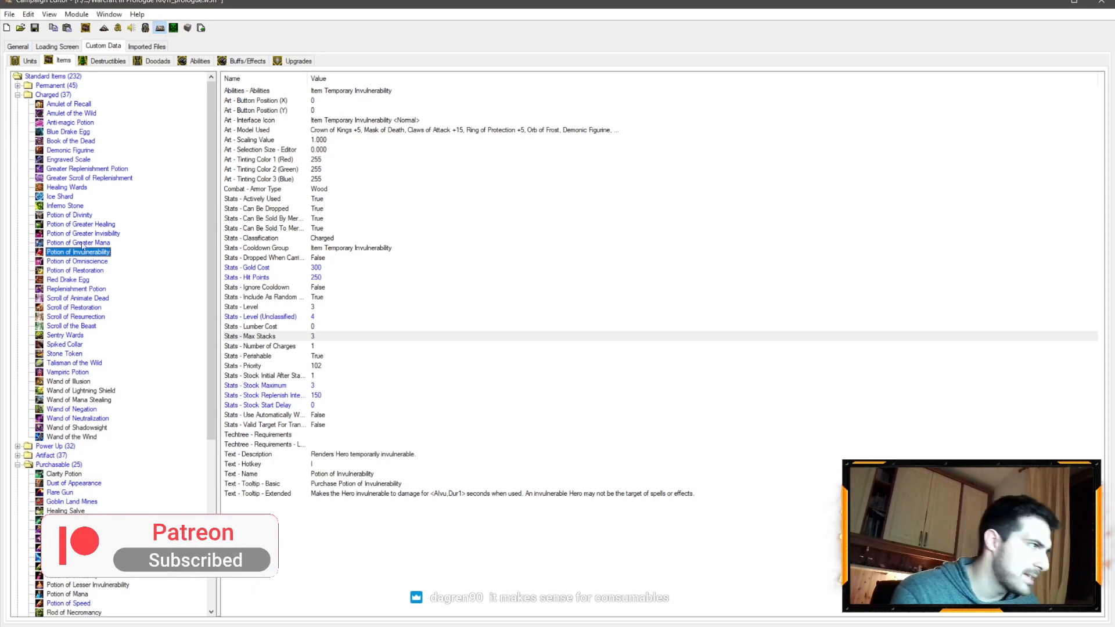
left_click(83, 216)
left_click(87, 225)
left_click(98, 233)
left_click(96, 243)
left_click(90, 254)
left_click(92, 271)
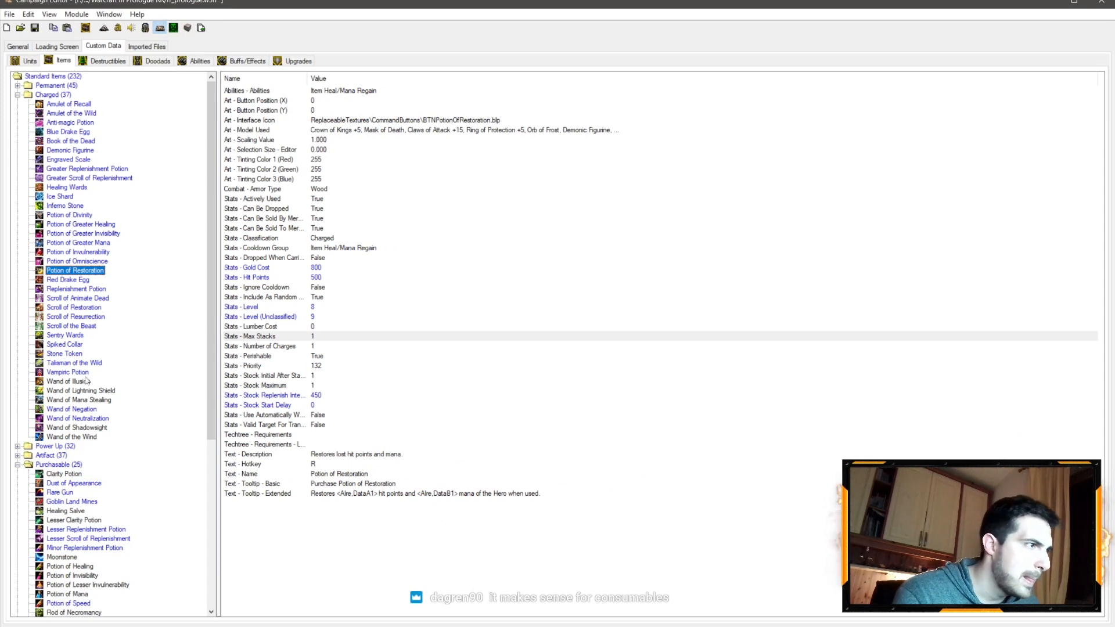
Set the Wand of Illusion's max stacks to 9, checking the Sentry Wards and Healing Wards for comparison
left_click(75, 381)
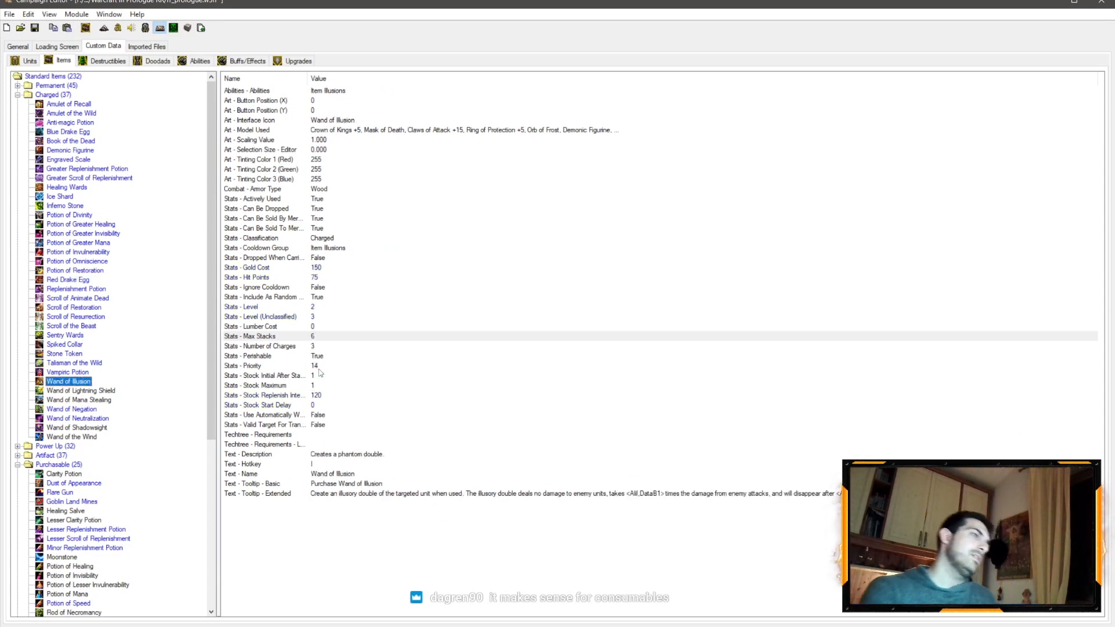
double_click(319, 339)
key("Escape")
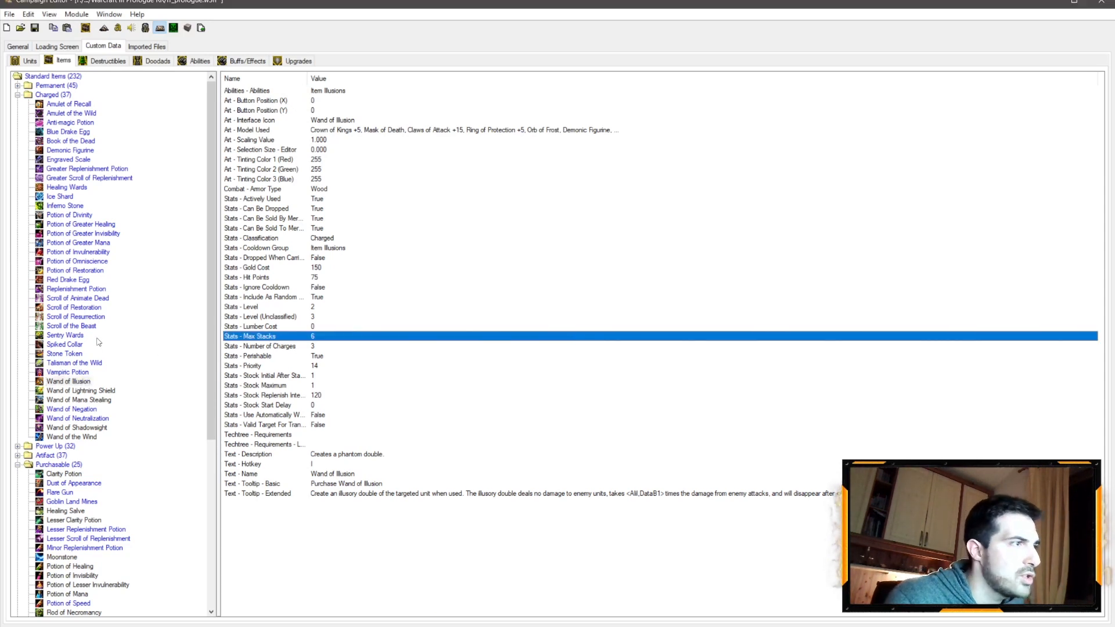
left_click(64, 335)
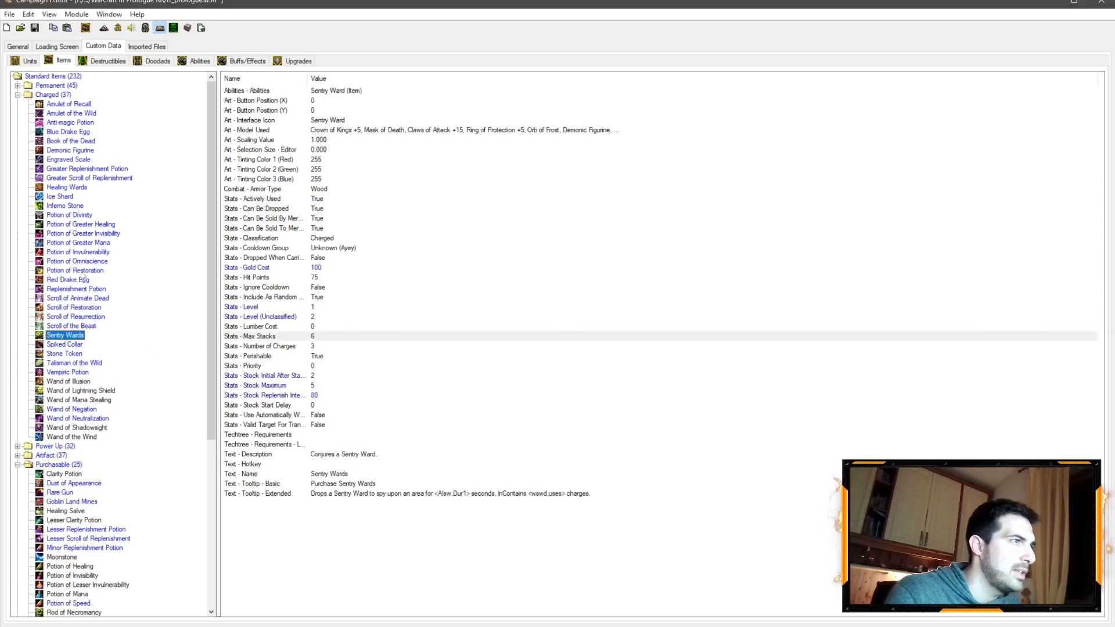
left_click(74, 187)
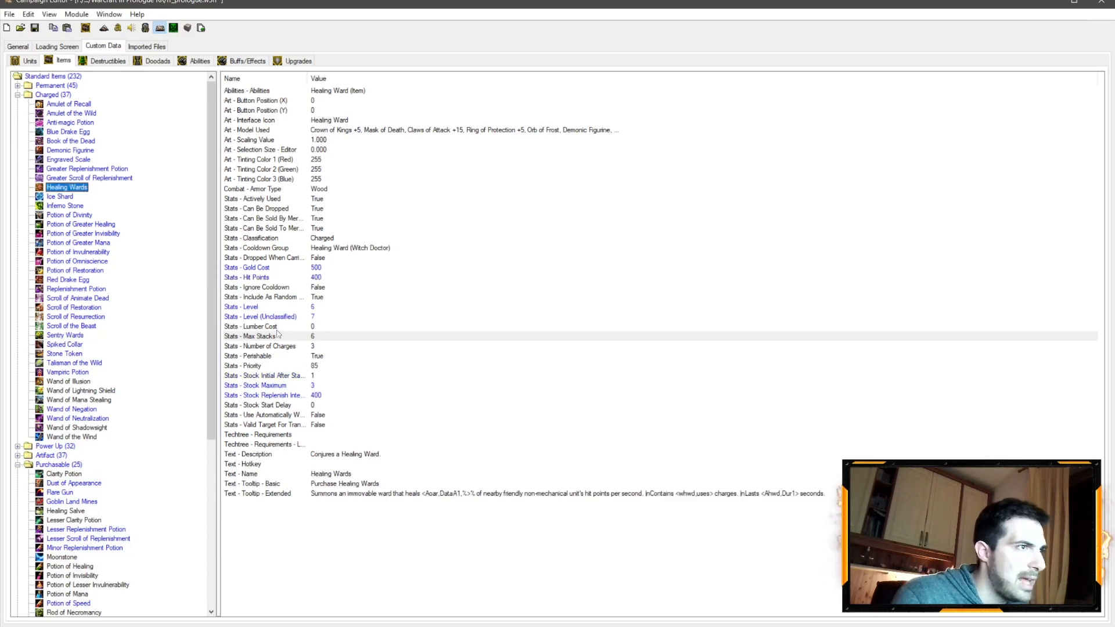
left_click(81, 382)
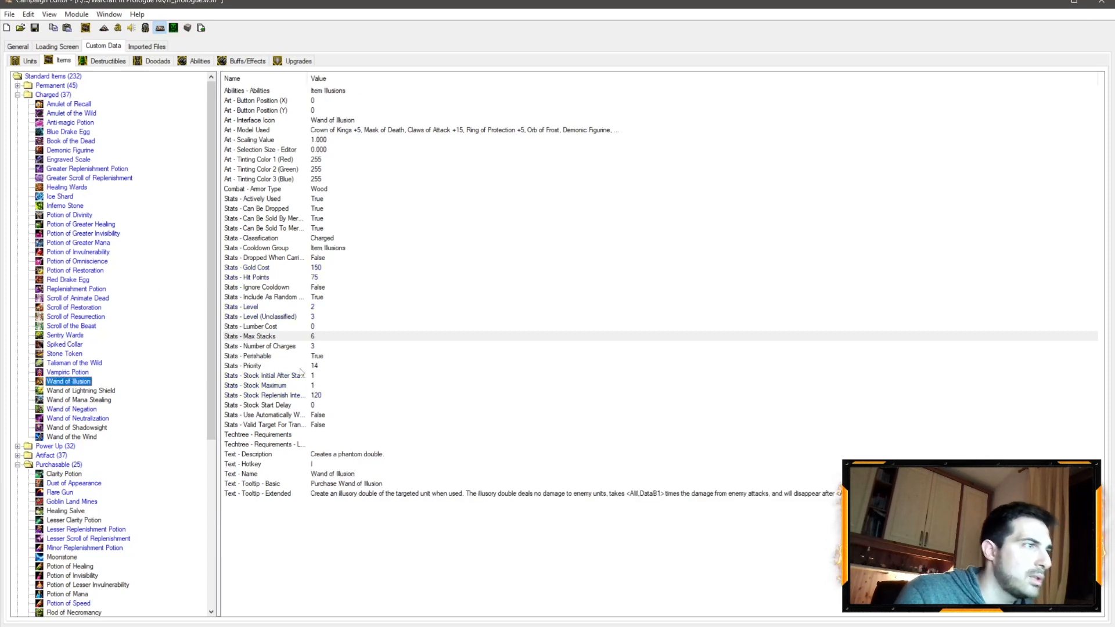
double_click(313, 338)
type("9")
key("Return")
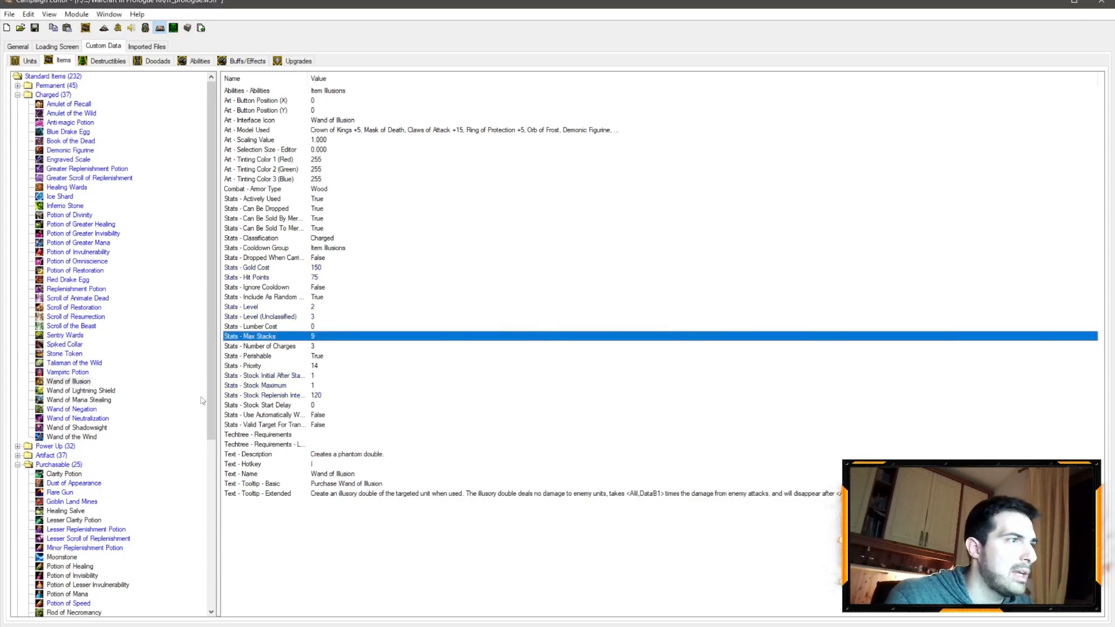
Set the Wand of Lightning Shield's max stacks to 9
left_click(98, 391)
double_click(314, 338)
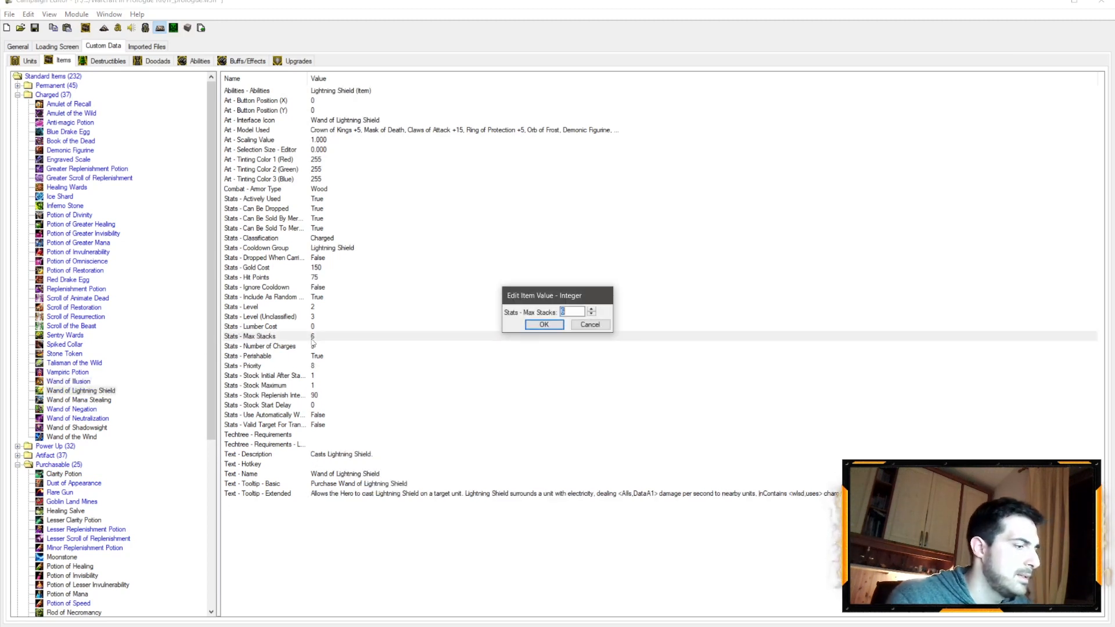
type("9")
key("Return")
Change the max stacks of the Wand of Mana Stealing and the Wand of Negation in line with the other wands
double_click(307, 341)
type("0")
key("Return")
left_click(95, 409)
left_click(311, 340)
double_click(311, 341)
key("Return")
Set the max stacks of the Wand of Neutralization, the Wand of Shadowsight and the Wand of the Wind to 9
left_click(90, 418)
double_click(312, 338)
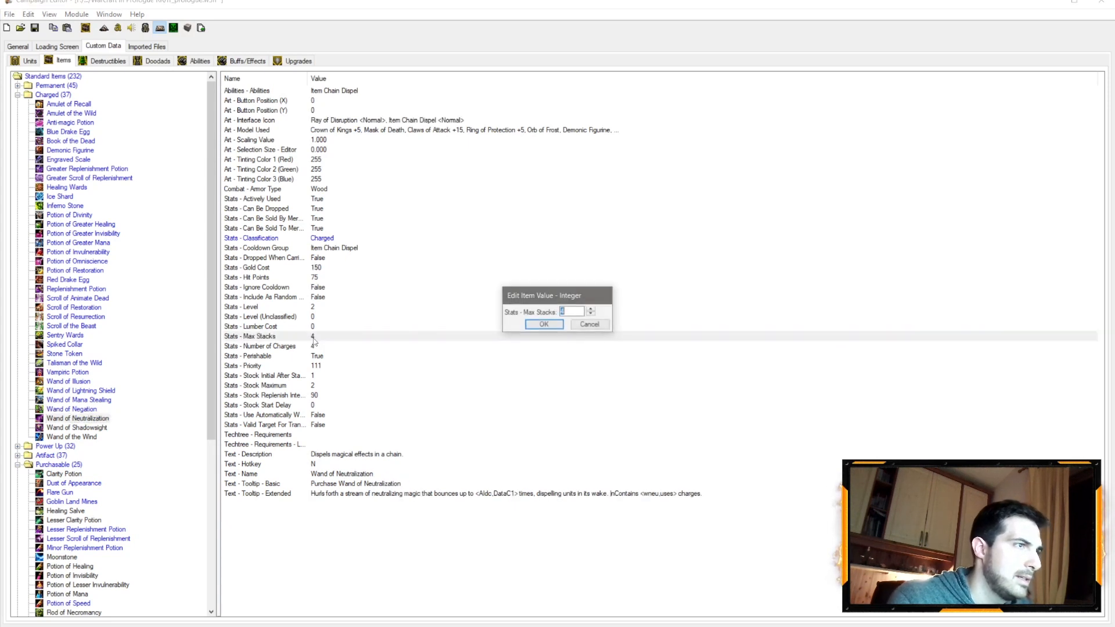
type("9")
left_click(544, 324)
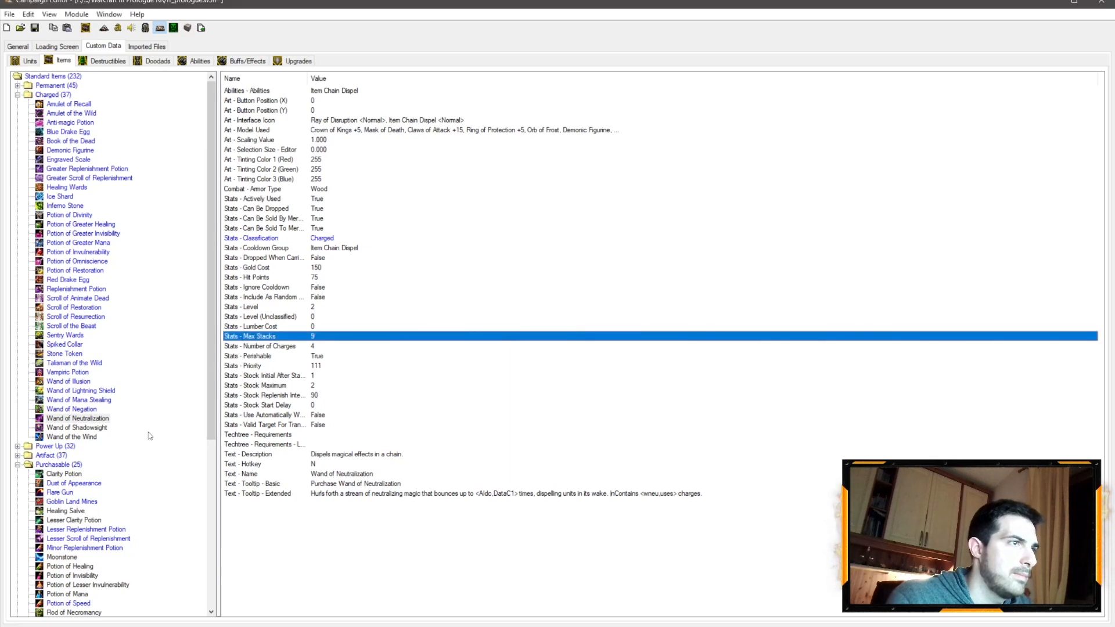
left_click(90, 429)
double_click(310, 338)
type("9")
key("Return")
left_click(92, 438)
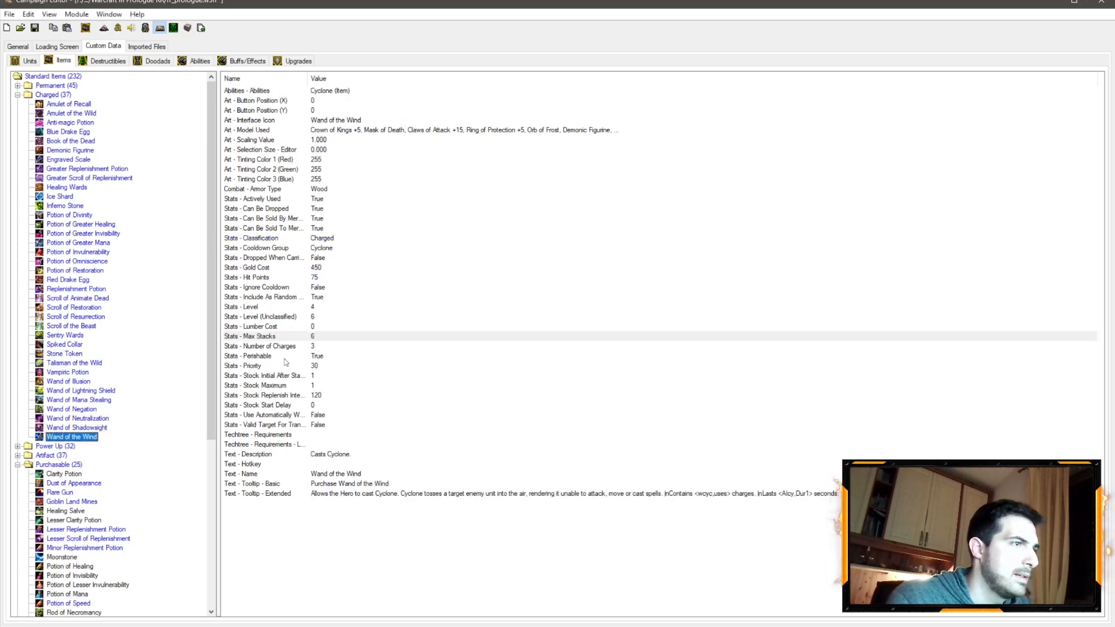
double_click(312, 338)
type("9")
key("Return")
Set the Wand of Neutralization's number of charges to 3
left_click(81, 418)
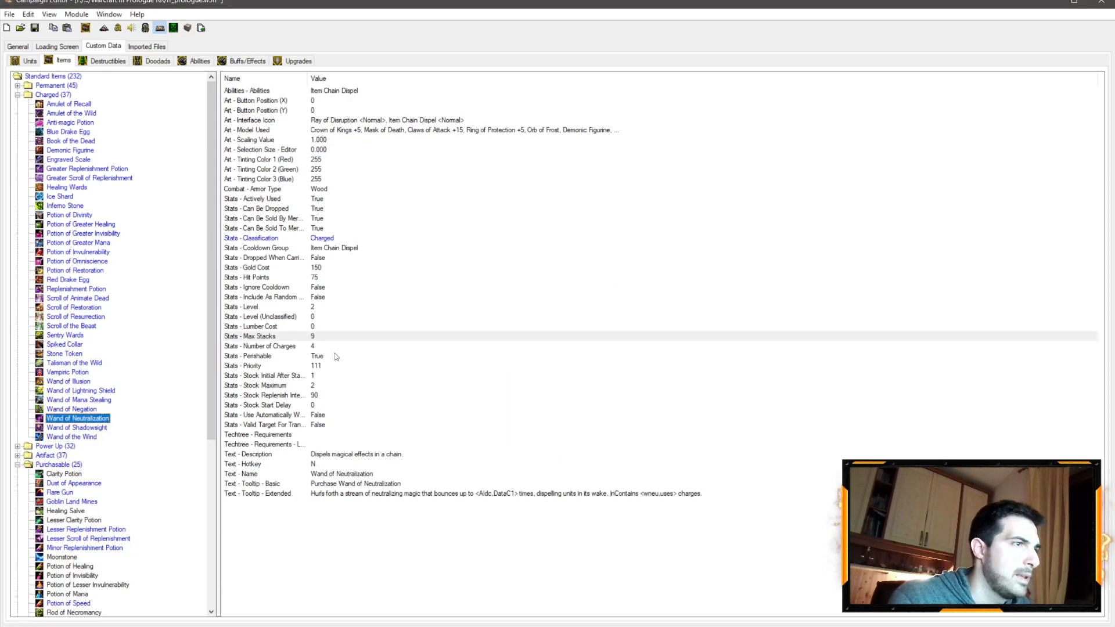
double_click(313, 346)
type("3")
key("Return")
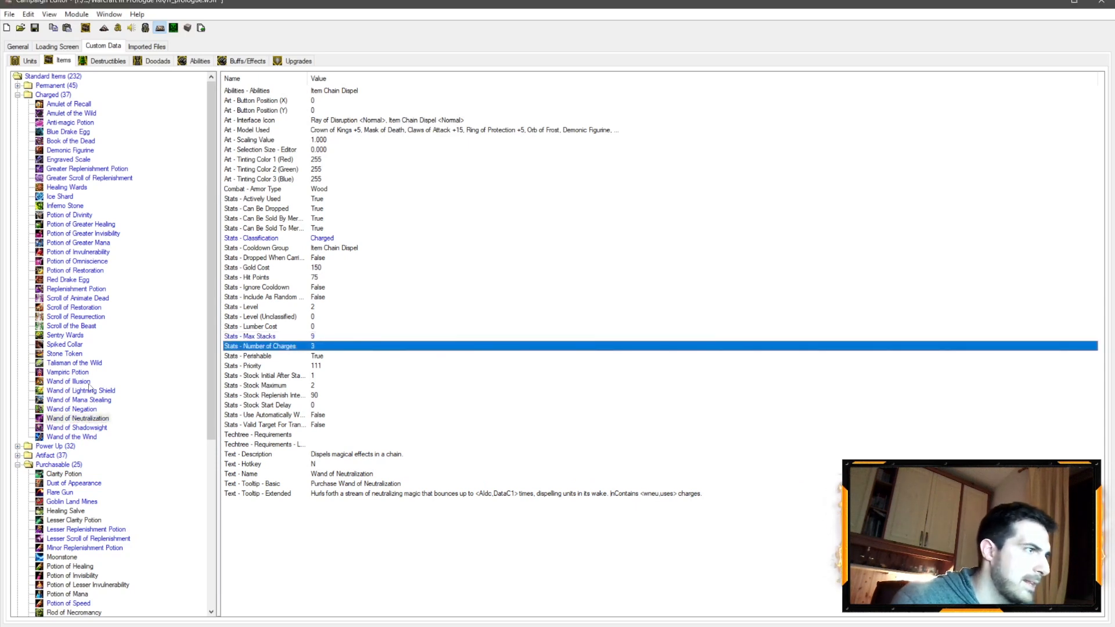
Check the Wand of the Wind and Wand of Shadowsight, and set the Wand of Illusion's stock replenish interval to 100
left_click(77, 437)
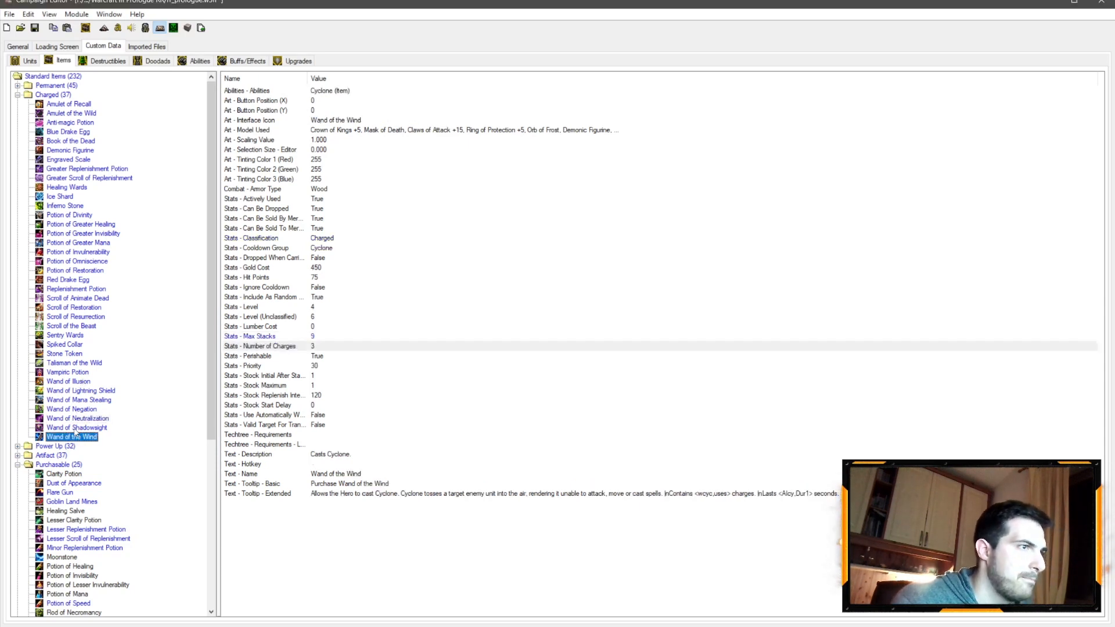
left_click(74, 428)
left_click(84, 381)
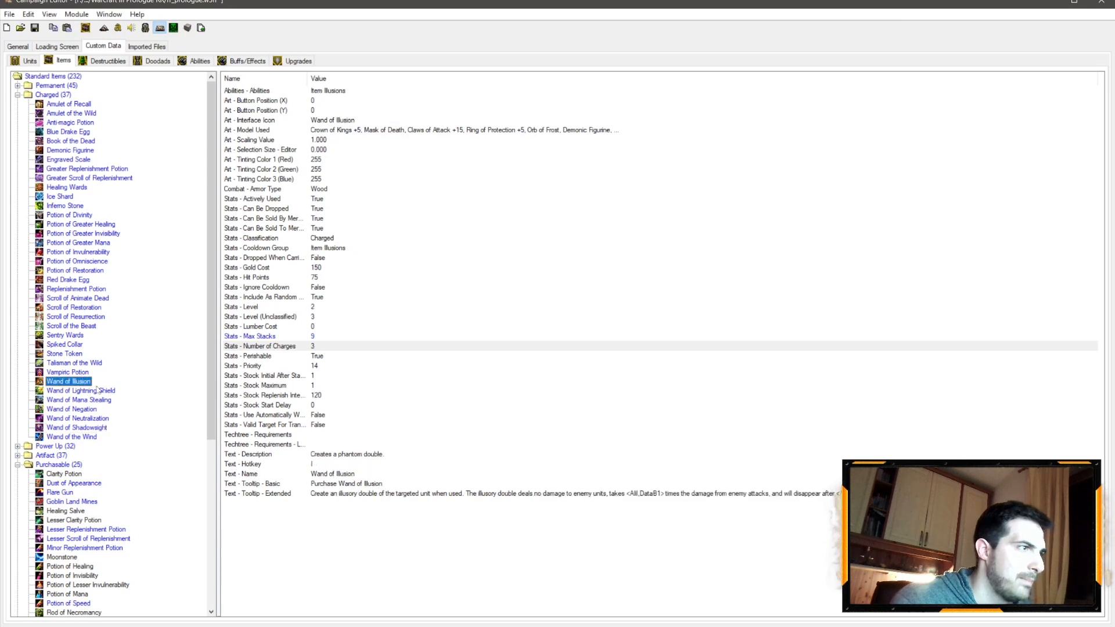
double_click(318, 308)
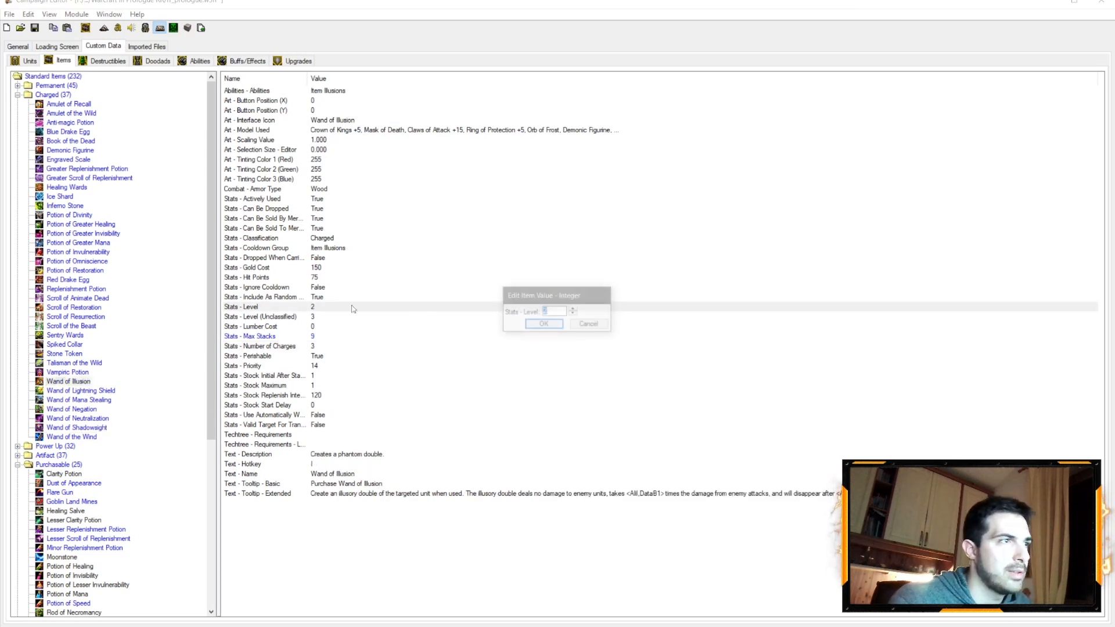
left_click(602, 324)
left_click(319, 319)
double_click(325, 395)
type("100")
key("Return")
Set the Wand of Illusion's initial stock after start delay to 3 and its stock maximum to 6
double_click(311, 376)
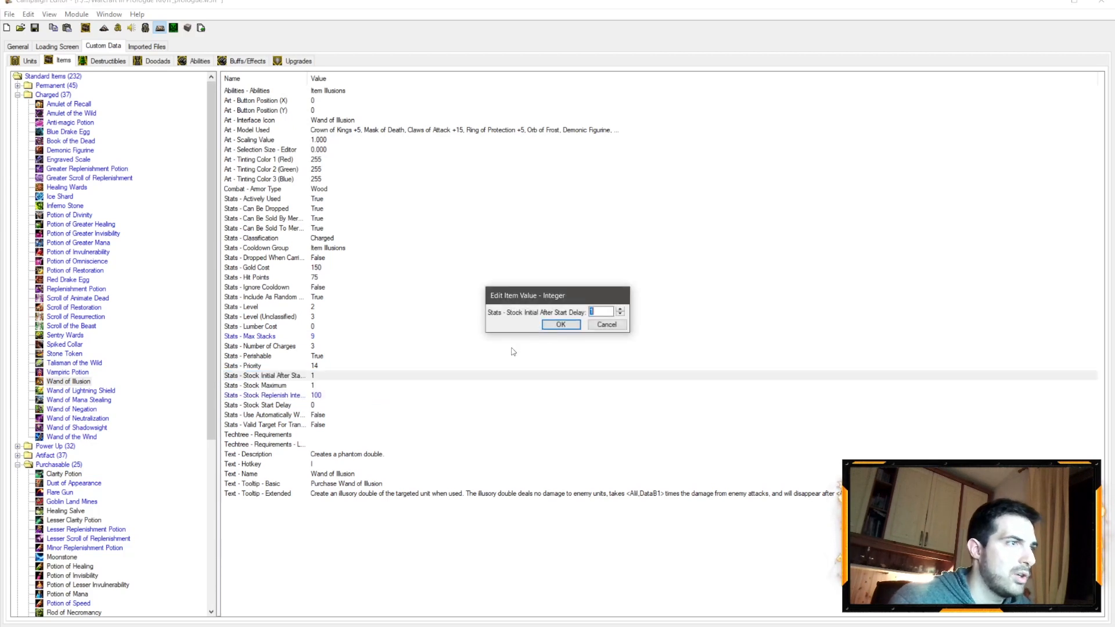
type("3")
left_click(561, 325)
double_click(307, 386)
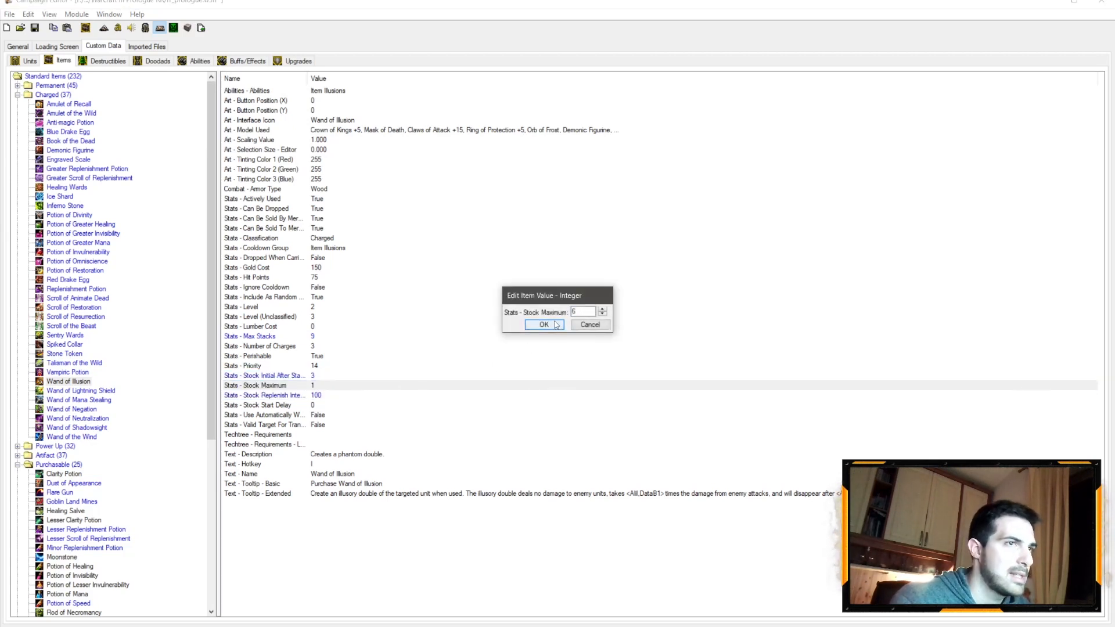
left_click(544, 325)
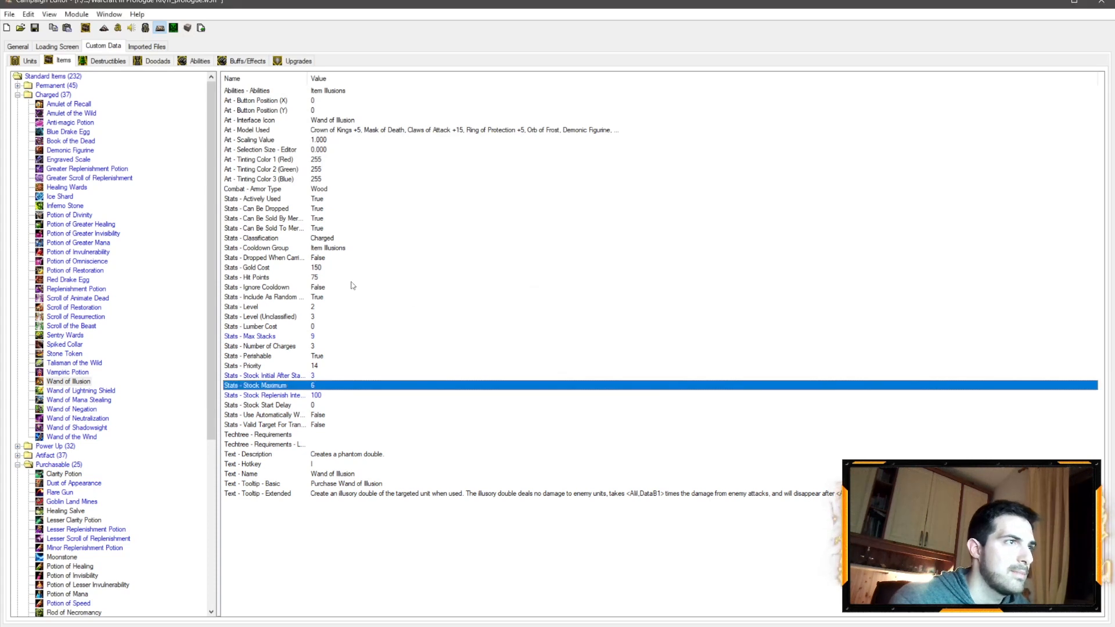
Compare the Sentry Wards and Replenishment Potion, and set the Wand of Illusion's gold cost to 200 and its hit points to 150
left_click(75, 337)
left_click(316, 388)
left_click(319, 337)
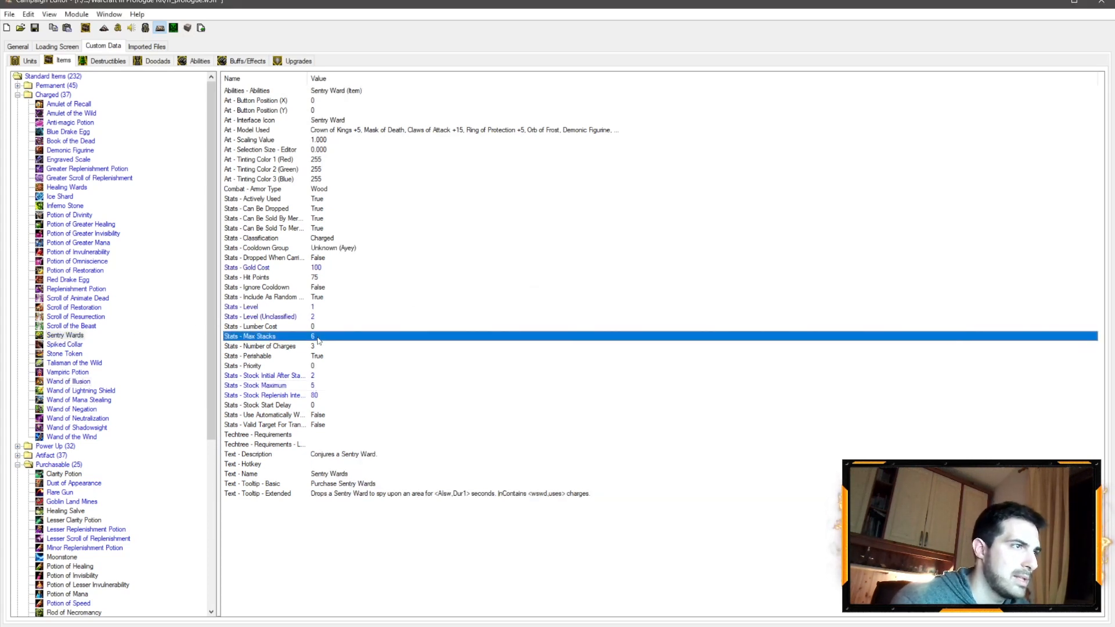
left_click(82, 383)
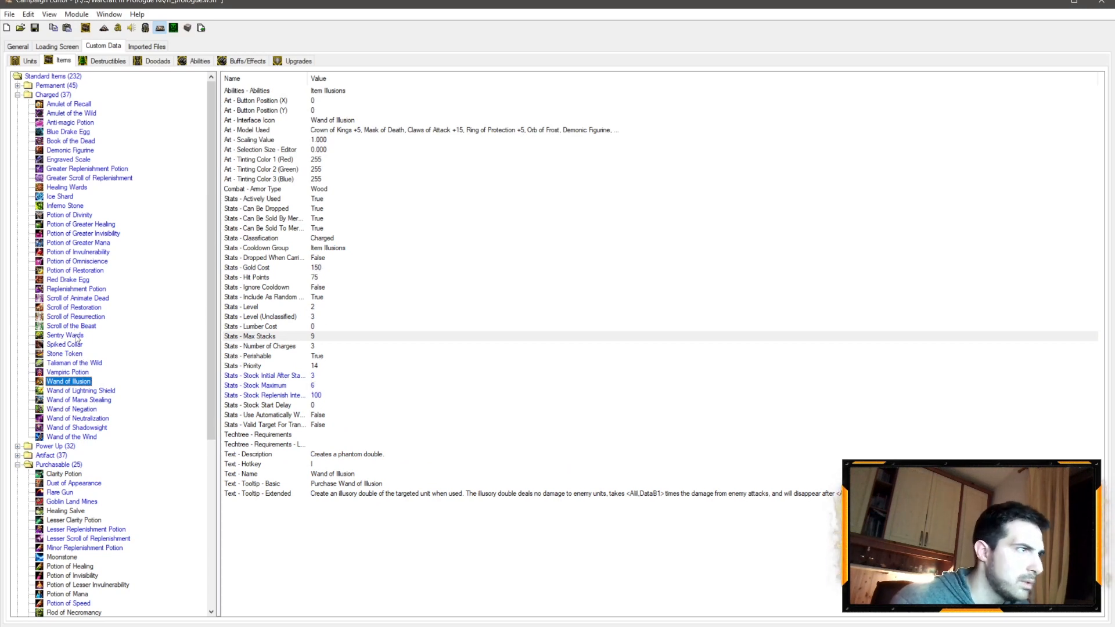
left_click(69, 336)
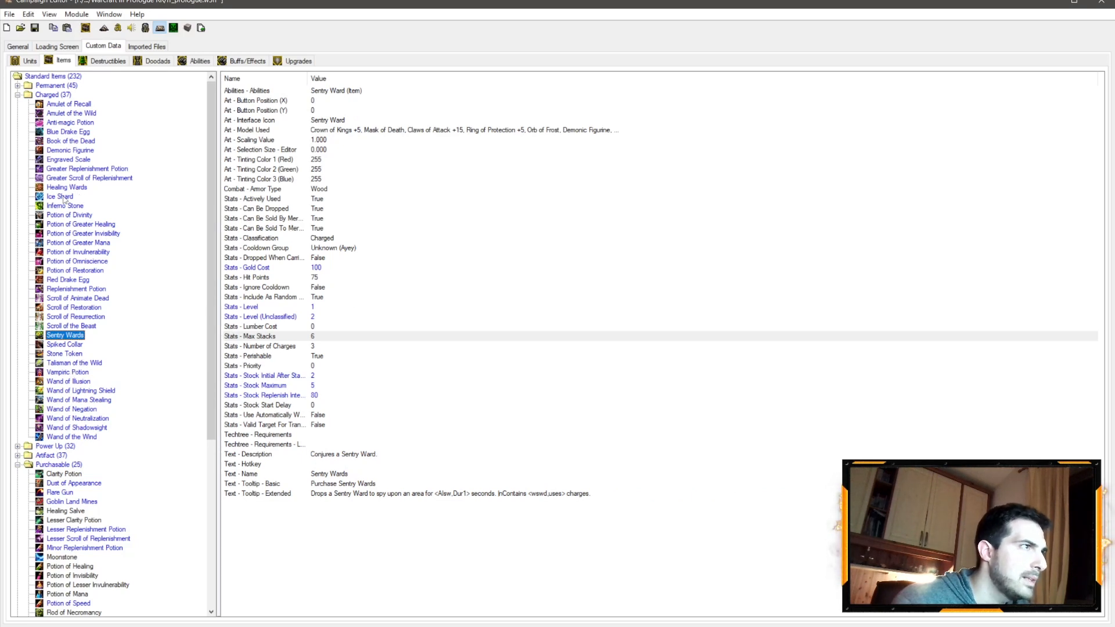
left_click(86, 289)
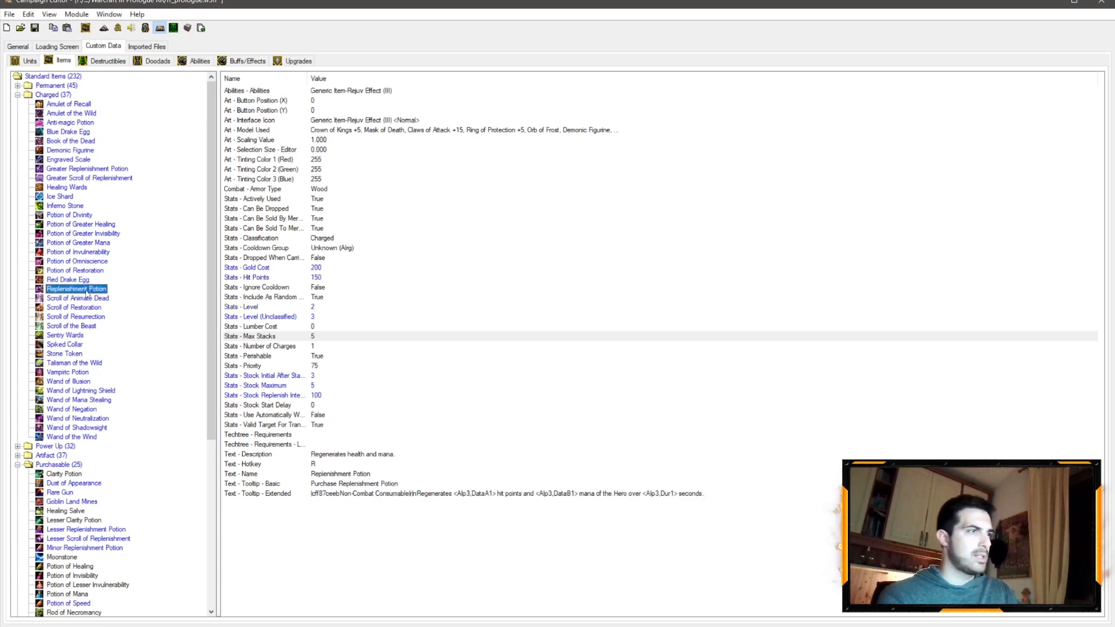
left_click(80, 383)
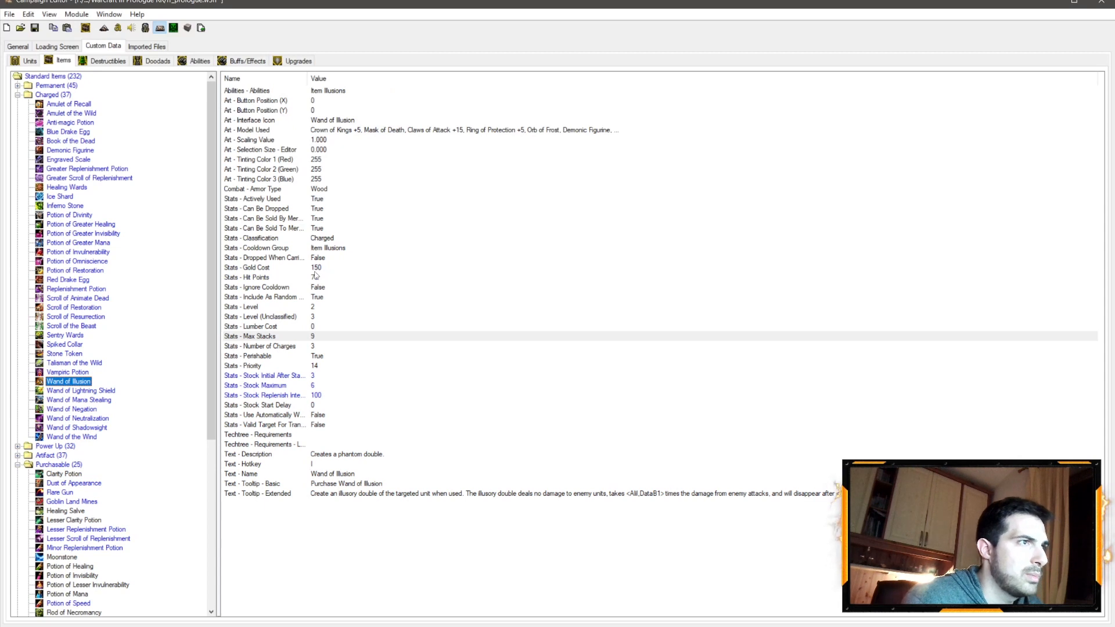
double_click(316, 268)
type("200")
key("Return")
double_click(318, 278)
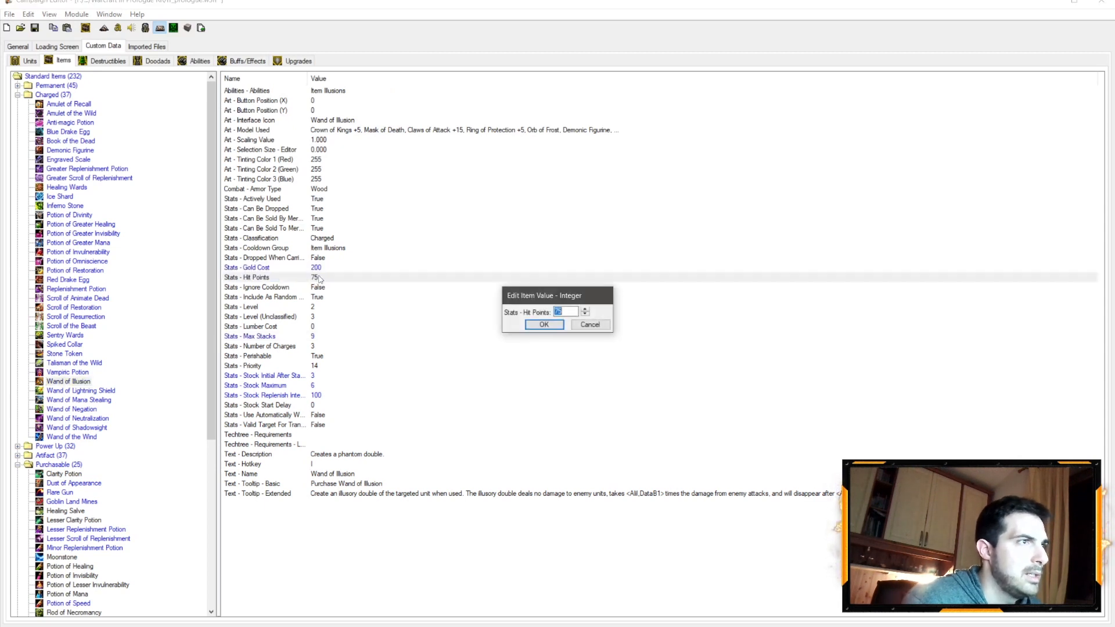
type("150")
key("Return")
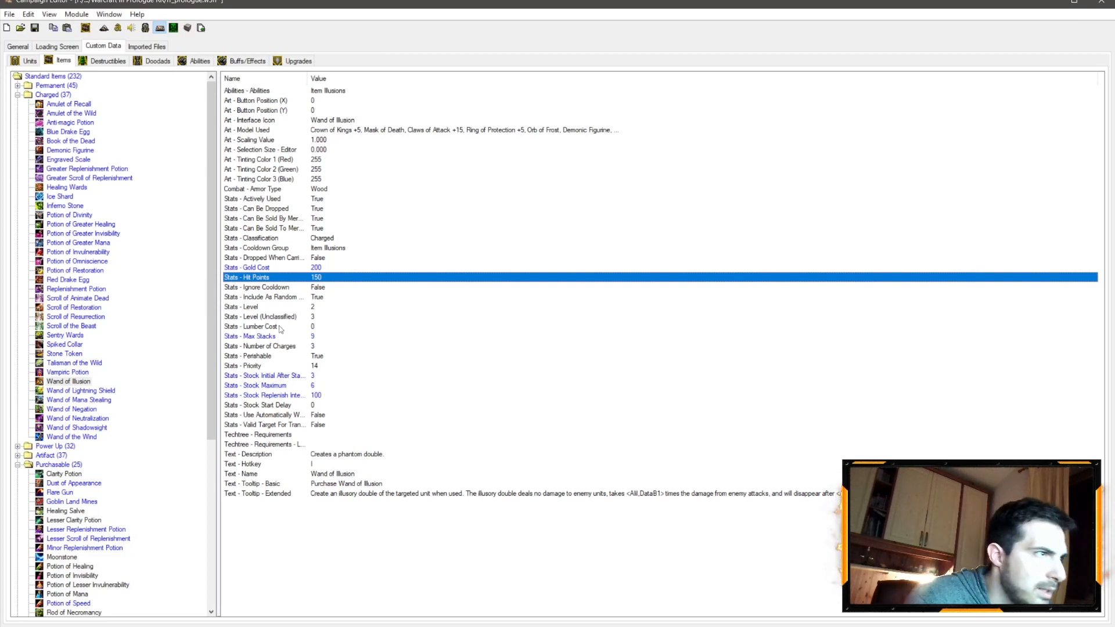
Set the Wand of Shadowsight's level to 1 and its unclassified level to 2
left_click(81, 382)
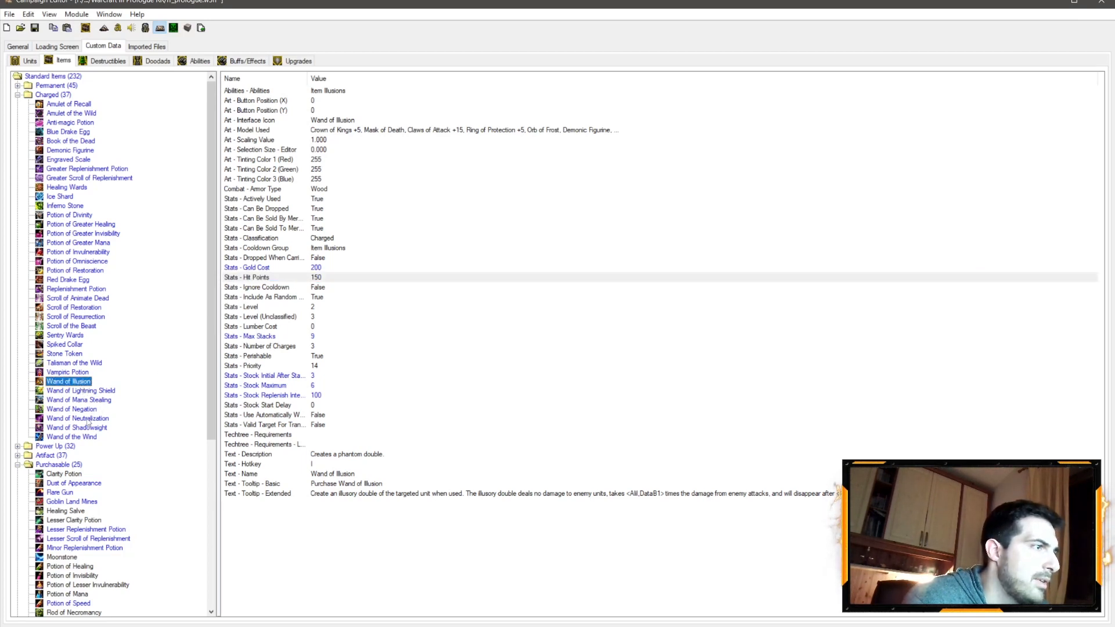
left_click(310, 268)
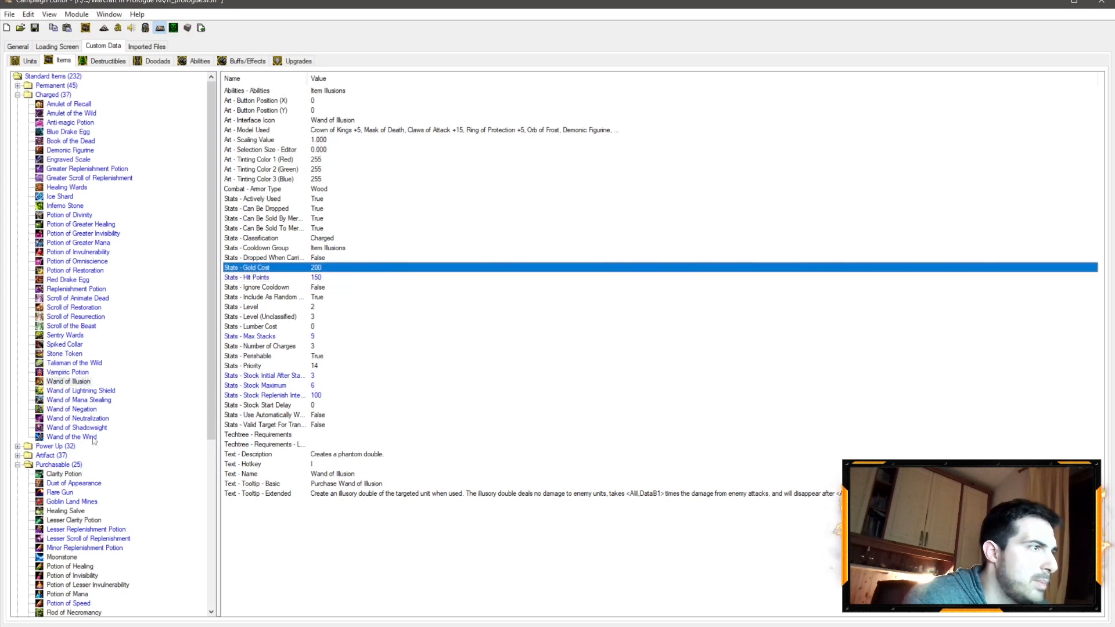
left_click(92, 428)
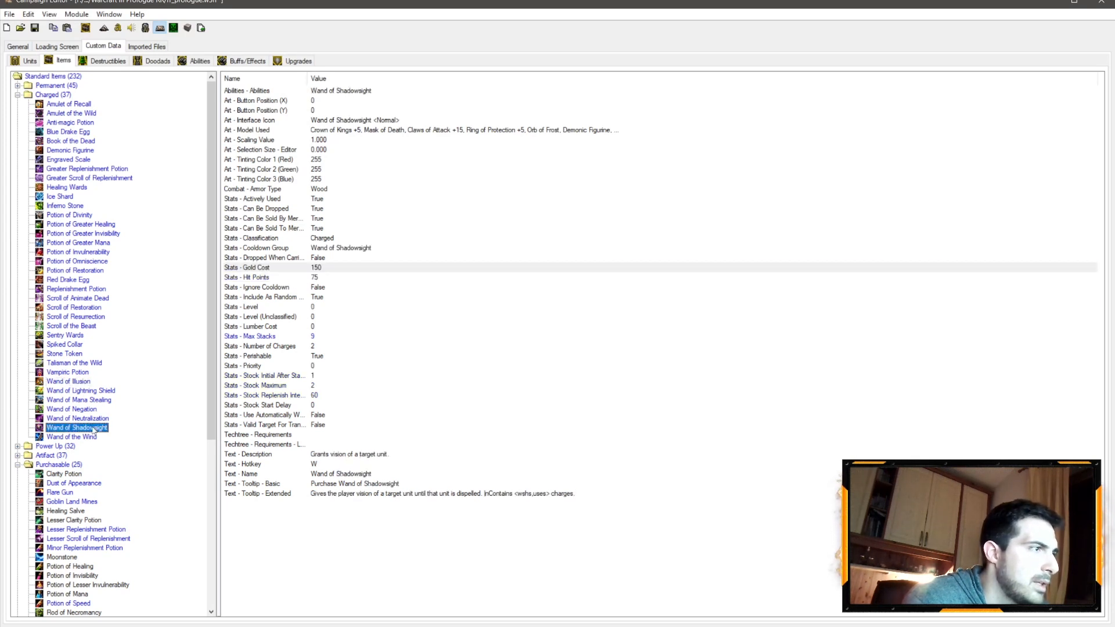
double_click(312, 308)
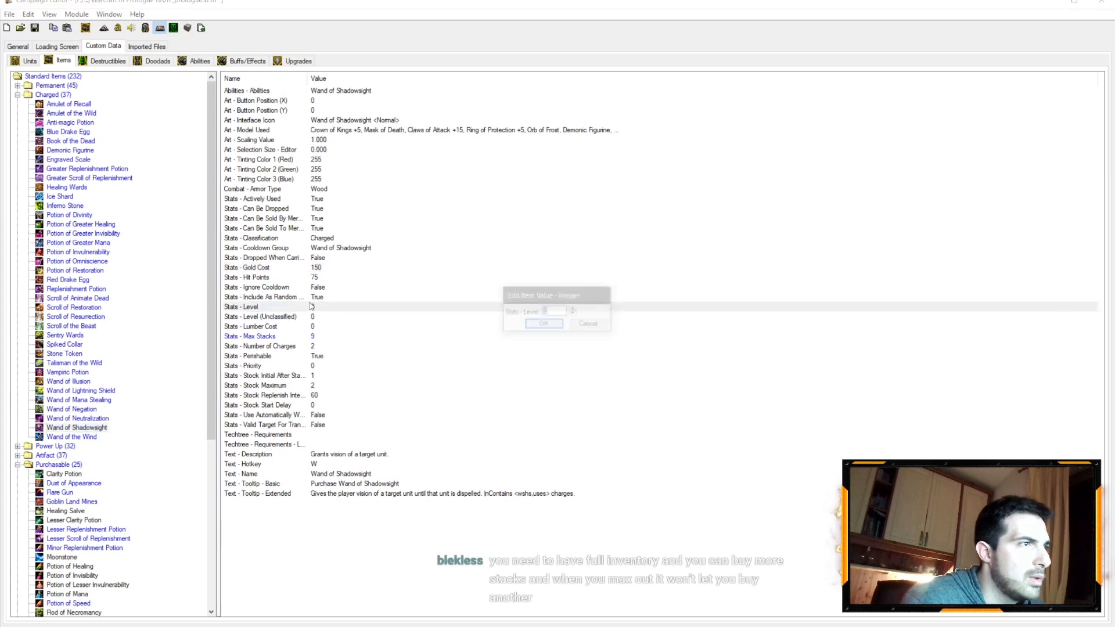
type("1")
key("Return")
double_click(314, 316)
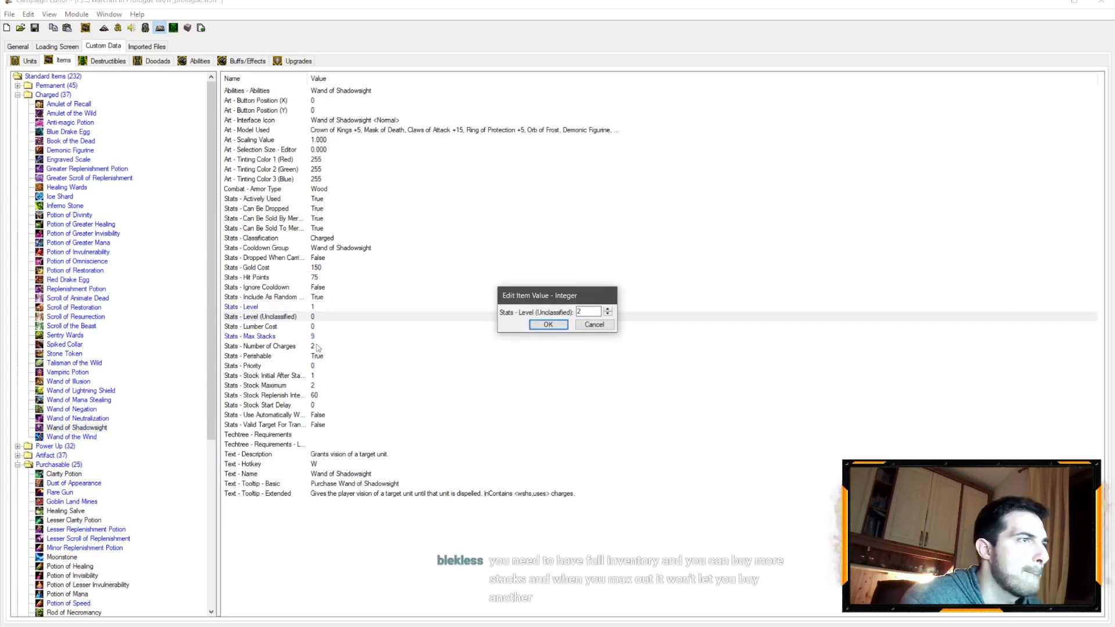
type("2")
key("Return")
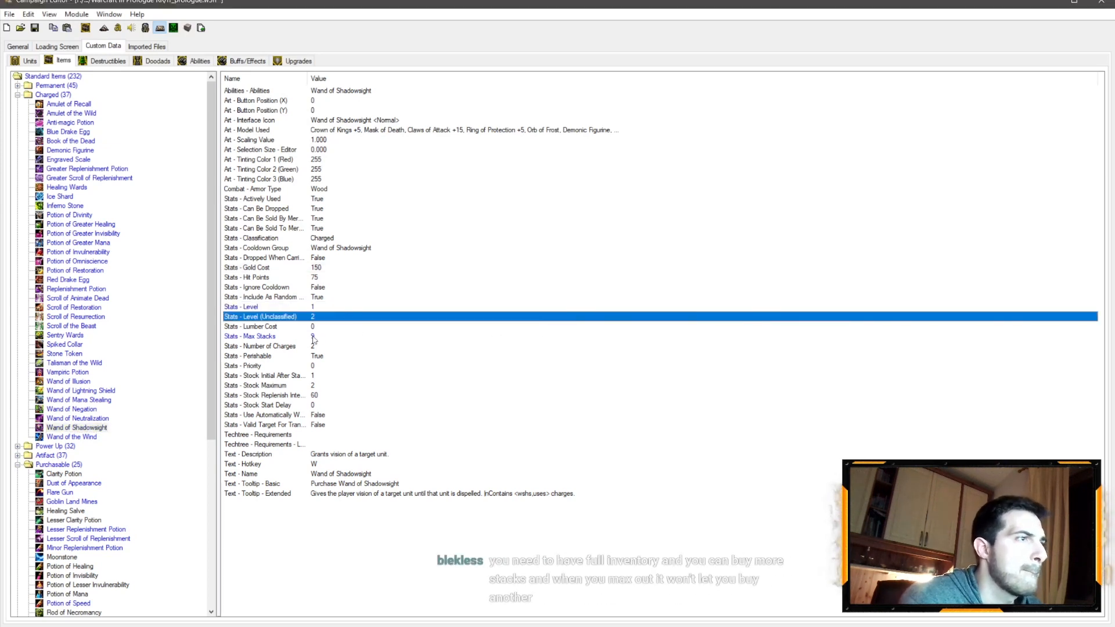
Set the Wand of Shadowsight's initial stock after start delay to 3 and its stock maximum to 6
double_click(314, 376)
type("3")
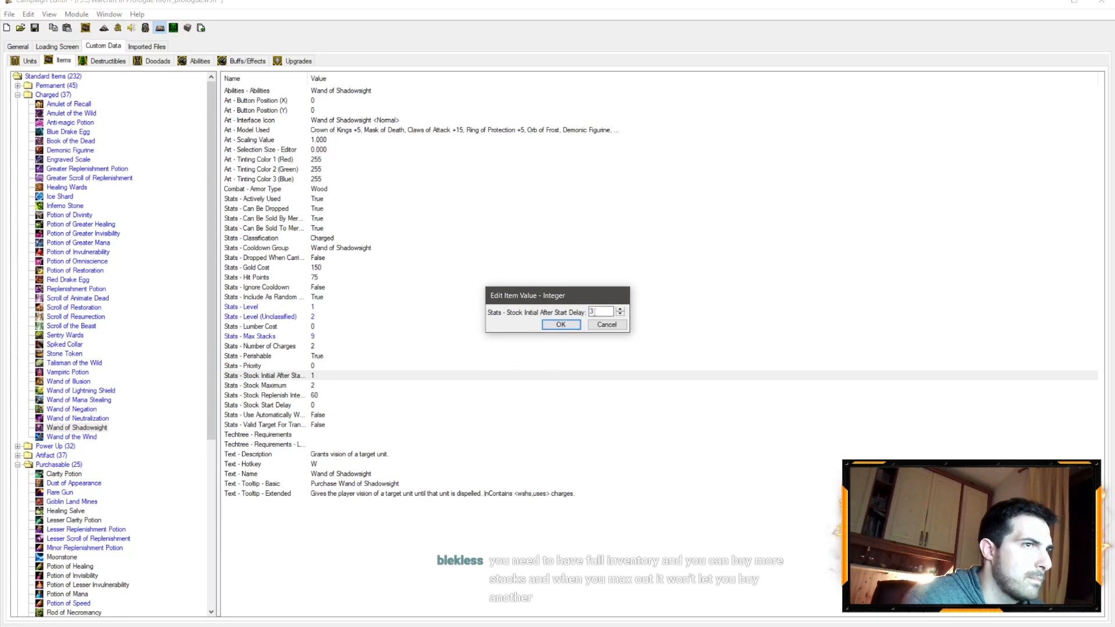
key("Return")
double_click(318, 385)
type("6")
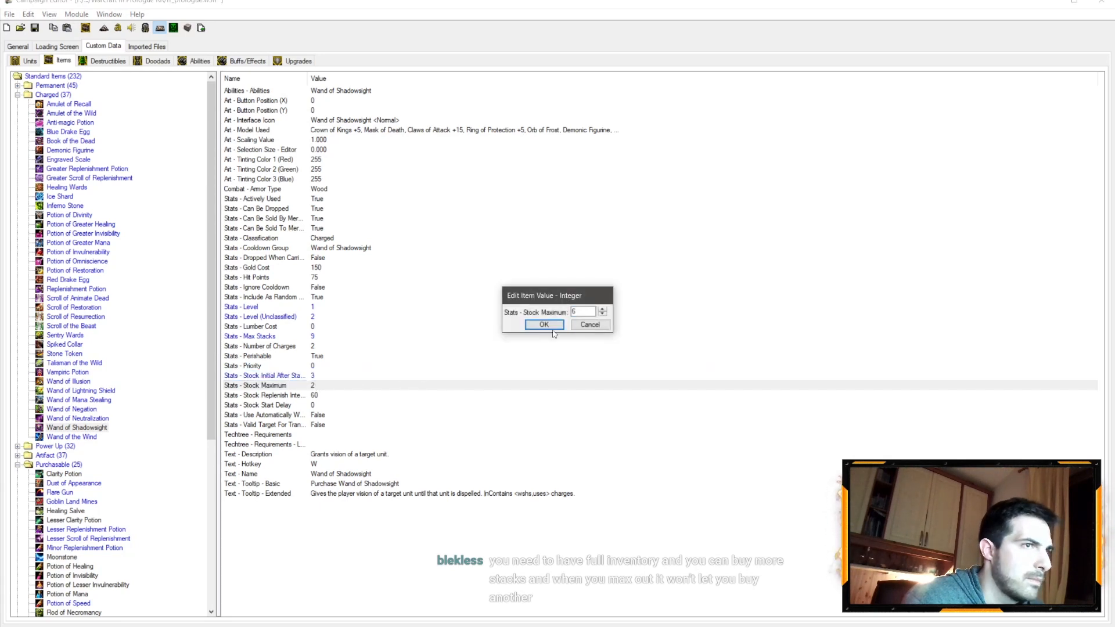
left_click(554, 325)
Set the Wand of Shadowsight's stock replenish interval to 50 and its gold cost to 100
double_click(312, 396)
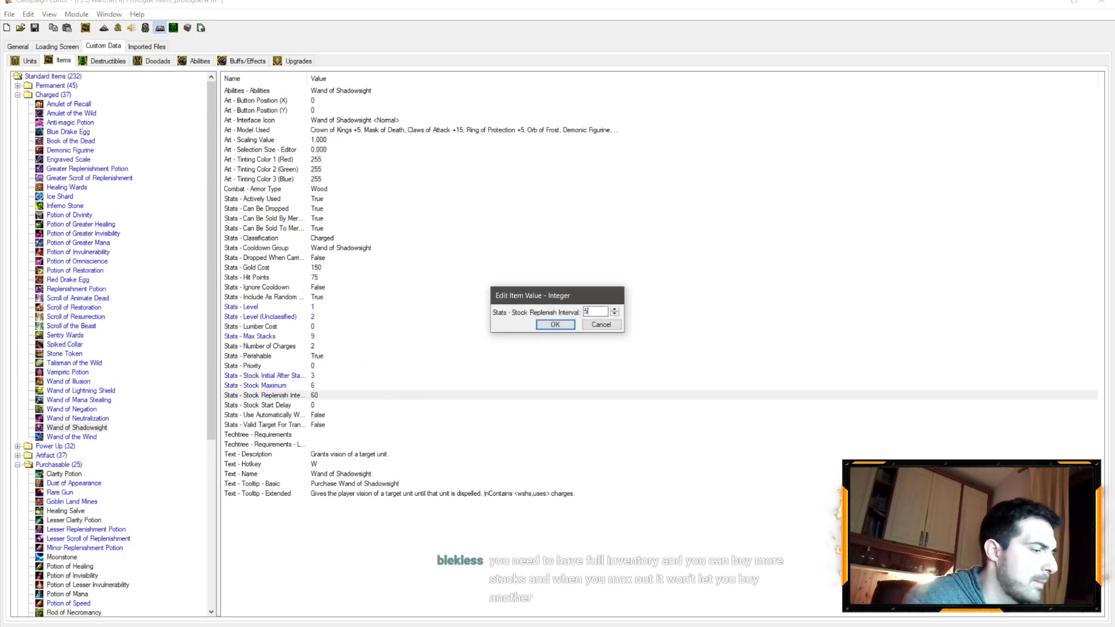
key("Escape")
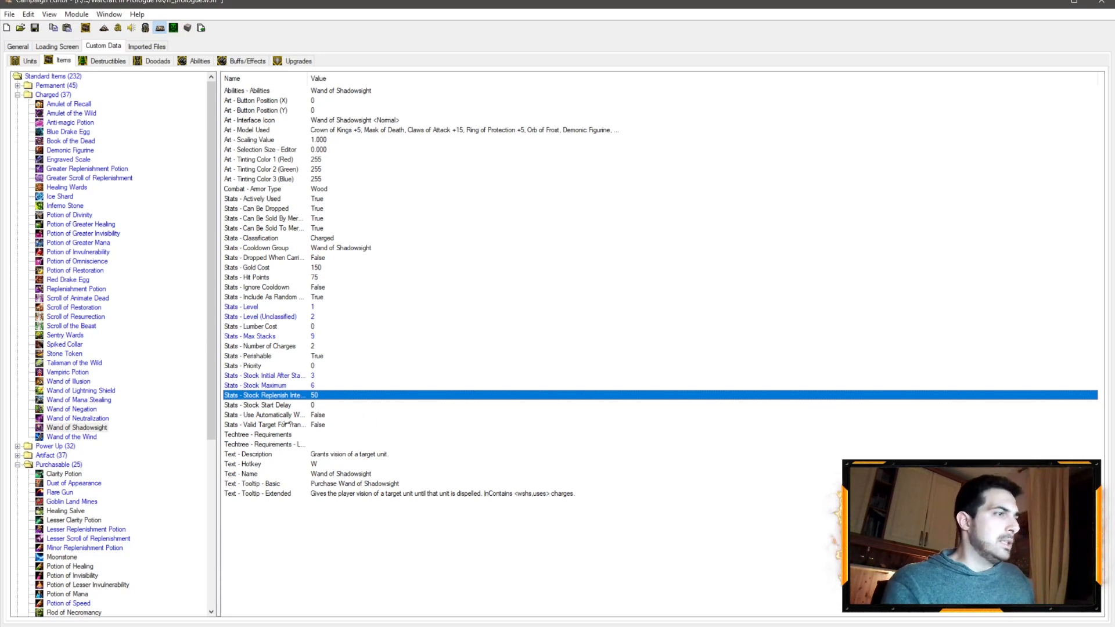
double_click(318, 268)
type("100")
key("Return")
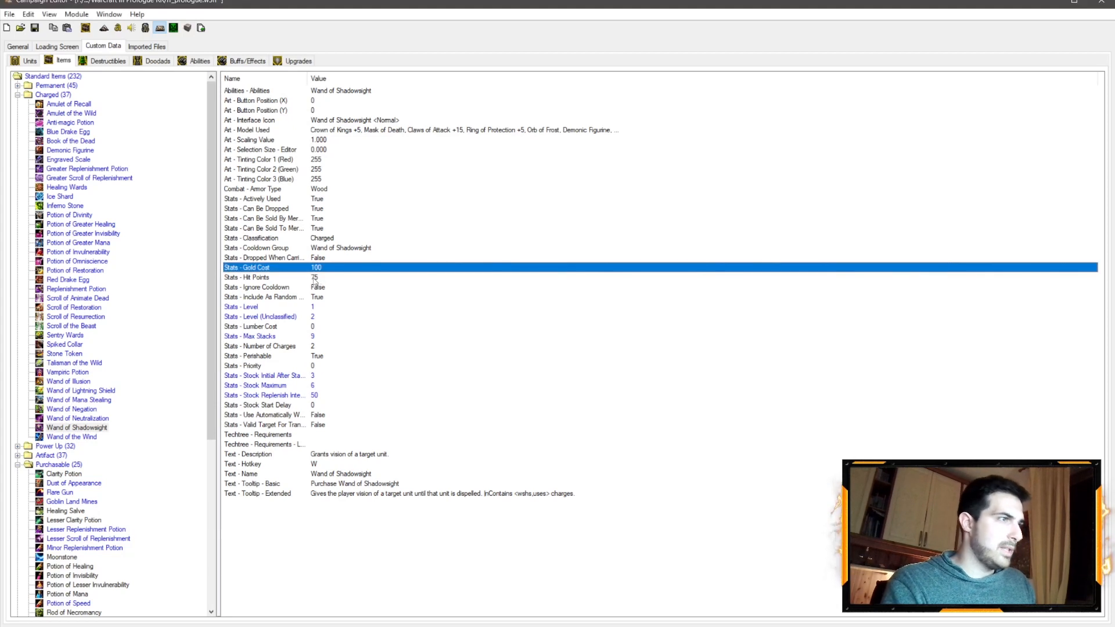
Compare the Sentry Wards, Wand of Shadowsight and Wand of Illusion, and set the Wand of Neutralization's unclassified level to 3
left_click(71, 336)
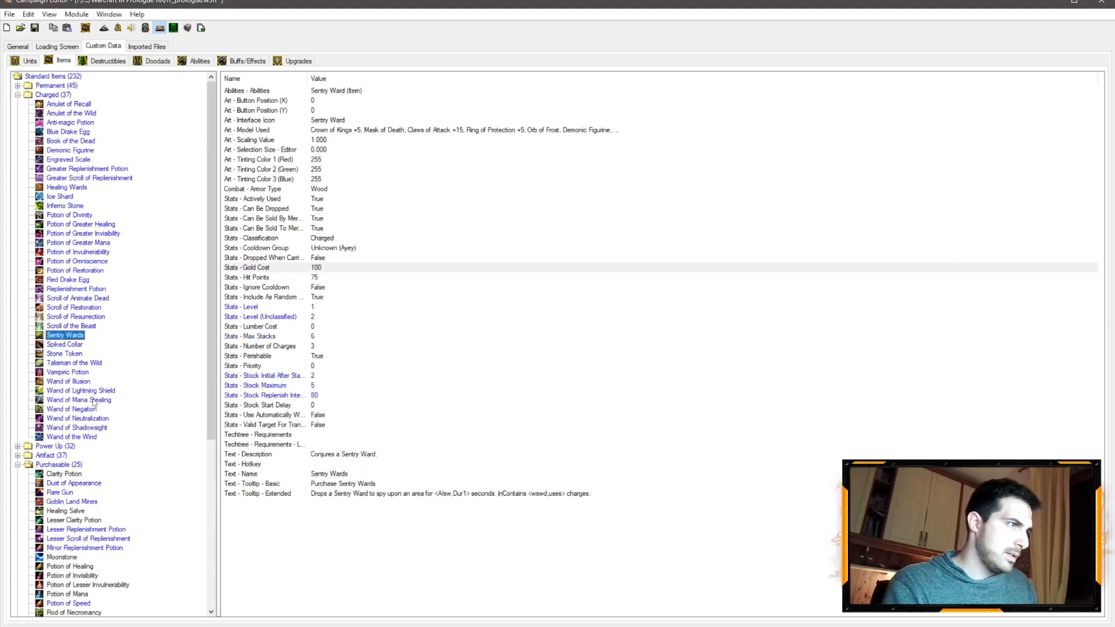
left_click(90, 427)
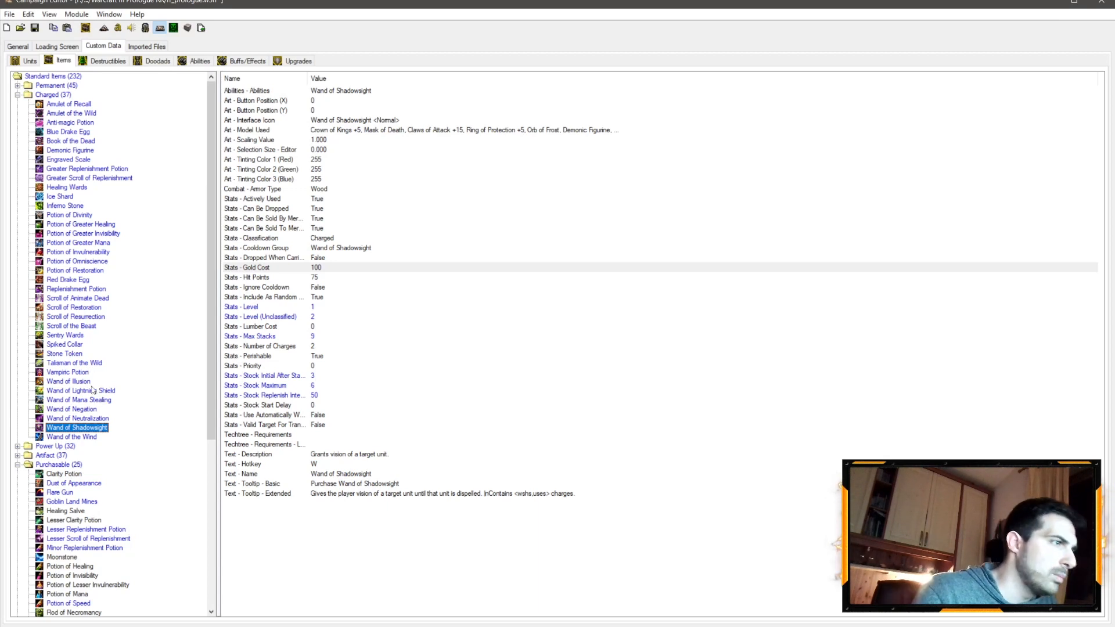
left_click(87, 382)
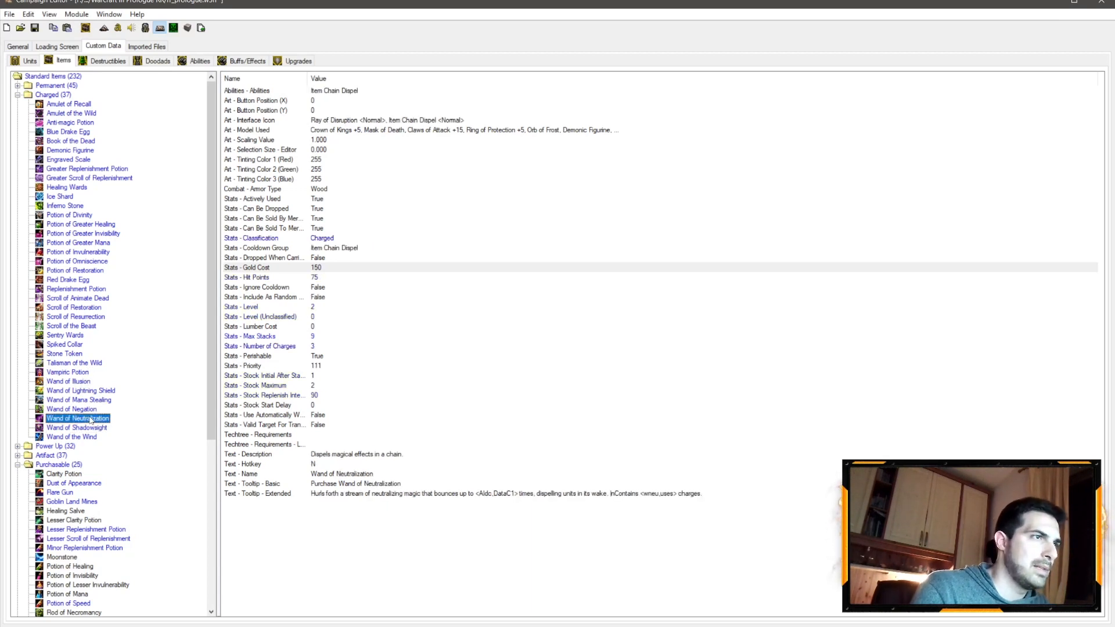
left_click(90, 428)
left_click(90, 419)
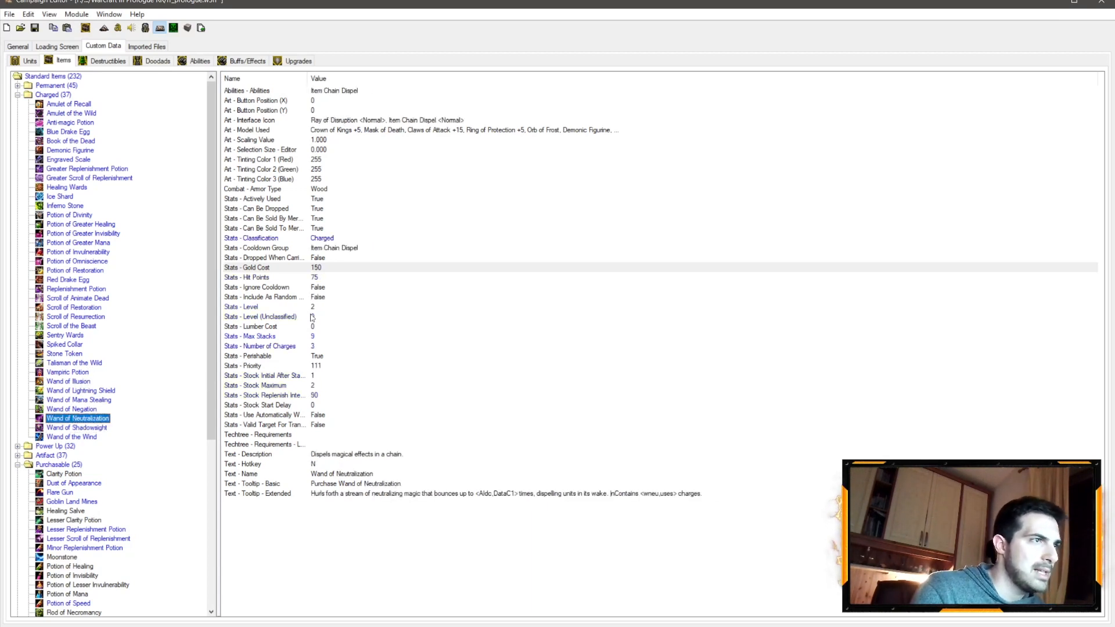
double_click(312, 320)
key("Escape")
Compare the gold costs of the Wand of Illusion and Wand of Negation, and set the Wand of Negation's hit points to 150
left_click(90, 383)
left_click(313, 271)
left_click(313, 270)
left_click(72, 409)
left_click(323, 270)
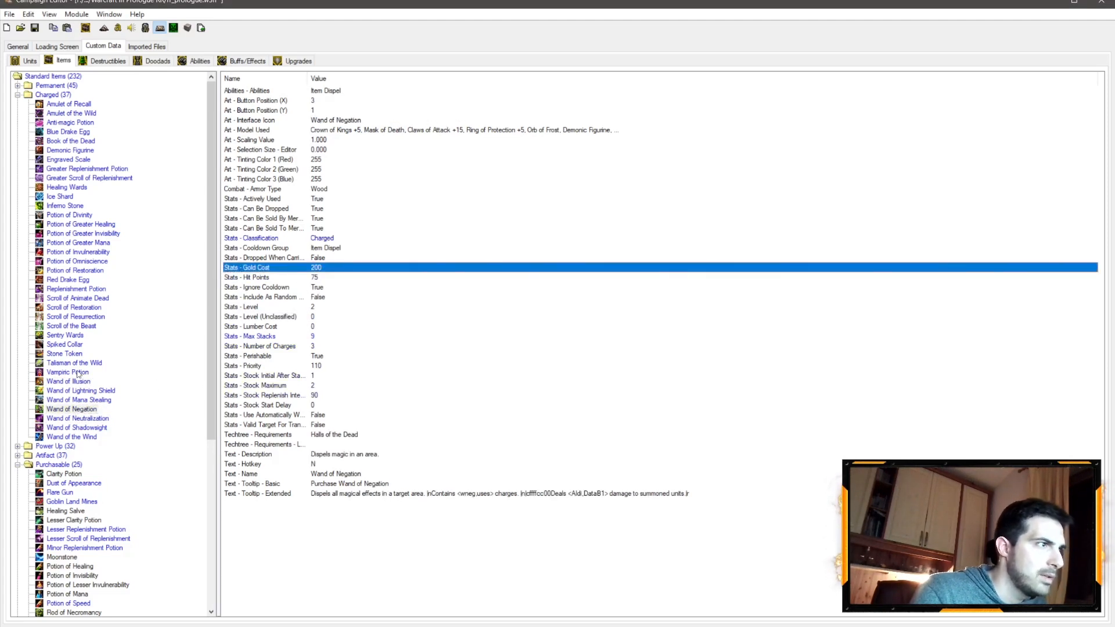
double_click(314, 277)
type("1")
key("Return")
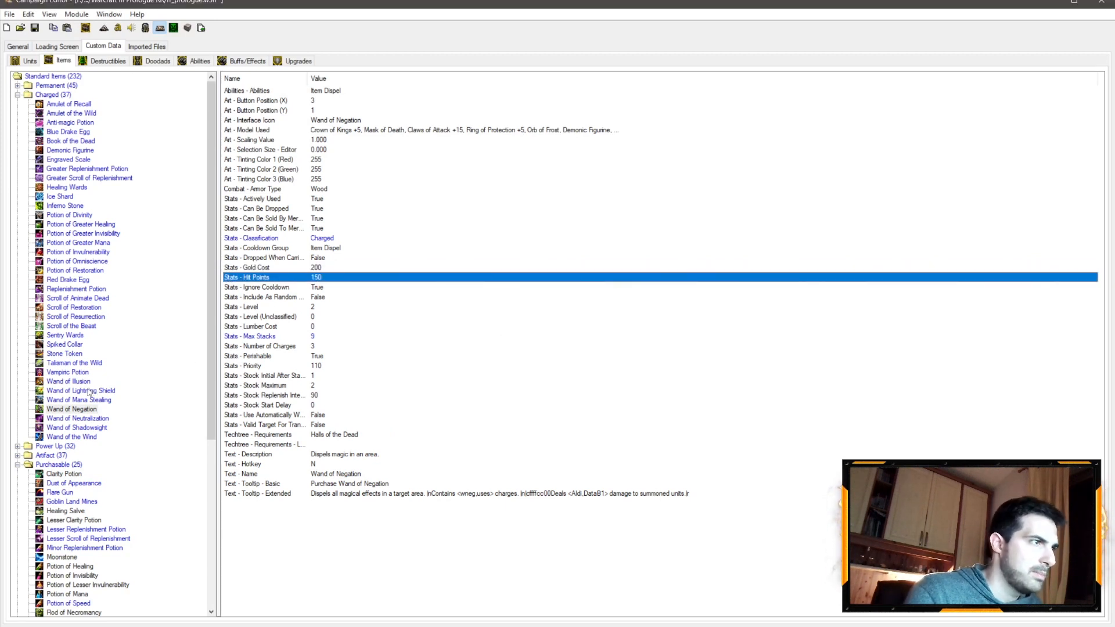
Check the Wand of Illusion's stock replenish interval, and set the Wand of Negation's unclassified level to 3
left_click(84, 382)
left_click(294, 397)
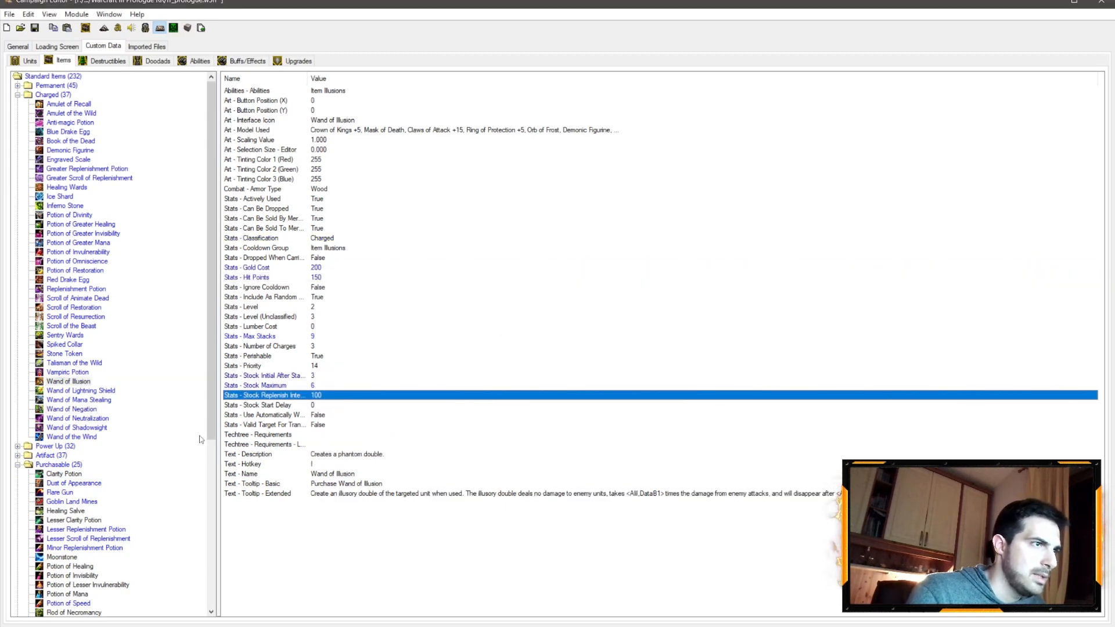
left_click(93, 410)
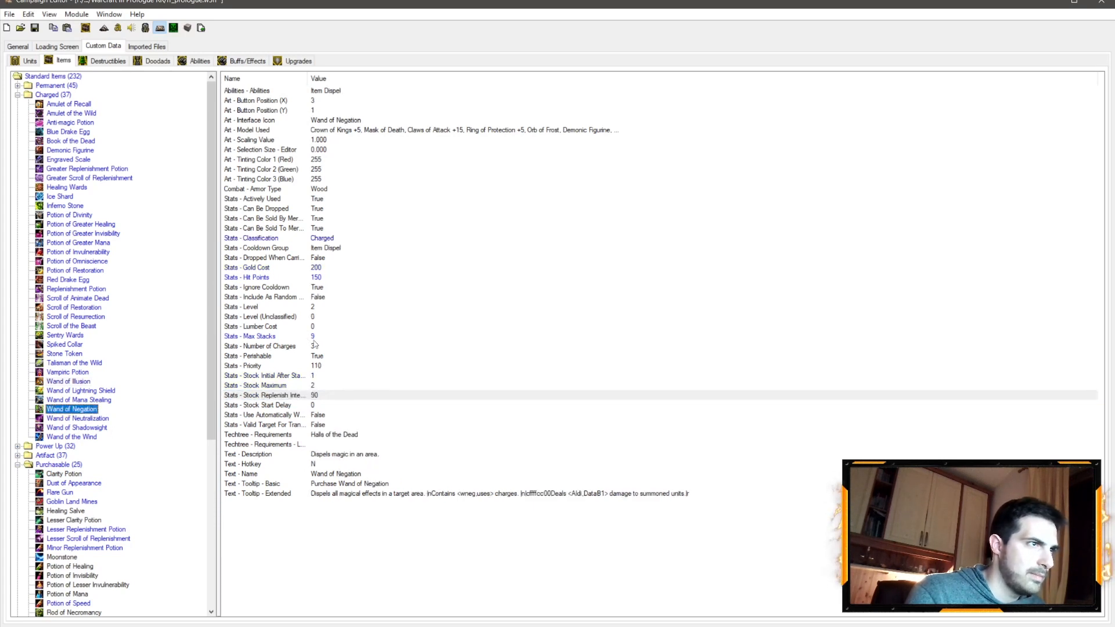
double_click(314, 318)
type("3")
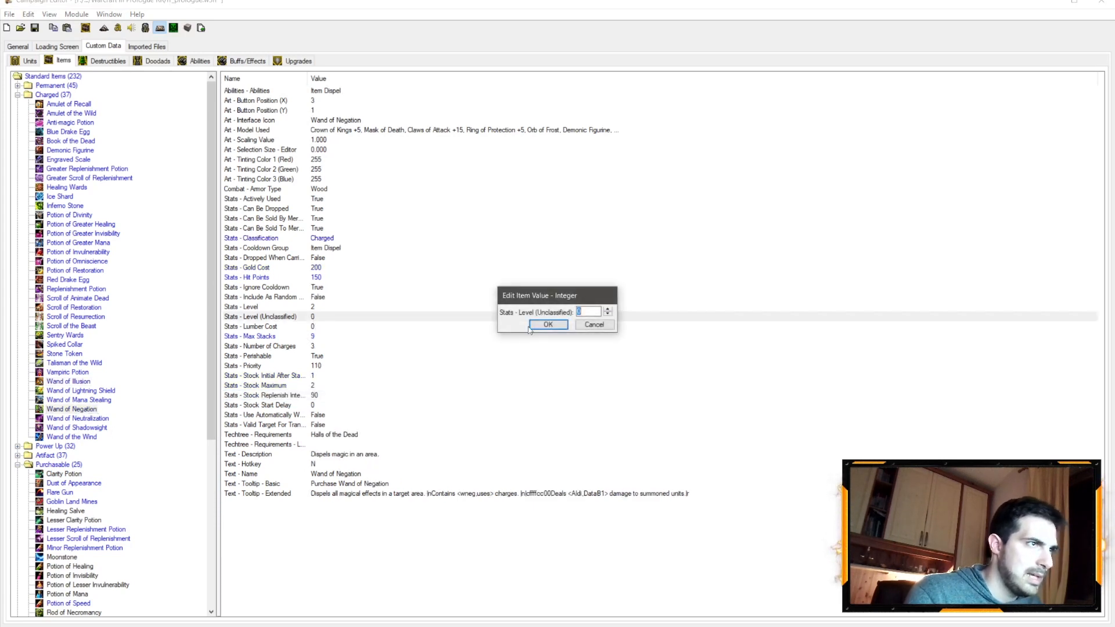
left_click(548, 324)
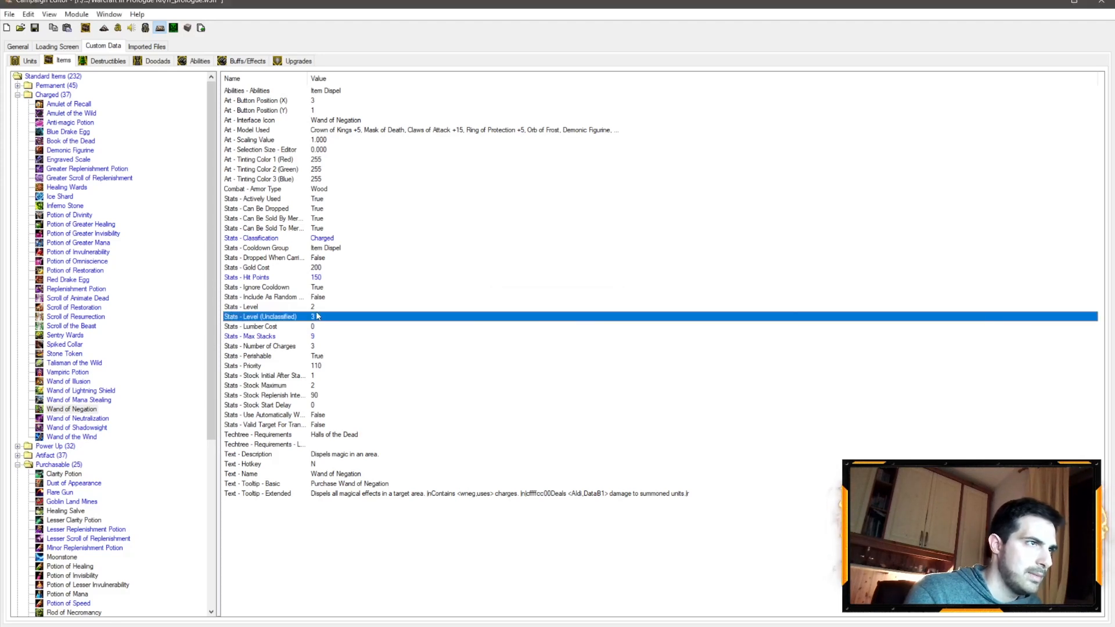
Set the Wand of Negation's initial stock after start delay to 3 and its stock maximum to 6
double_click(312, 379)
type("3")
key("Return")
double_click(314, 387)
type("6")
key("Return")
Set the Wand of Negation's stock replenish interval to 100
double_click(315, 396)
type("100")
left_click(541, 324)
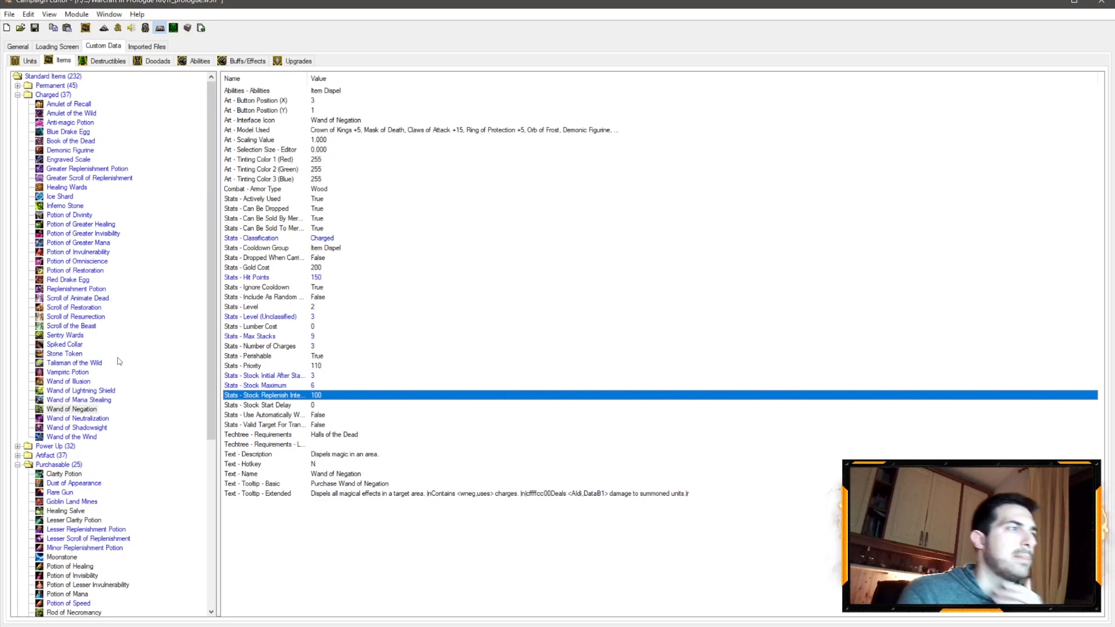
Check the Wand of Illusion, set the Wand of Lightning Shield's level to 3, and open its unclassified level for editing
left_click(86, 382)
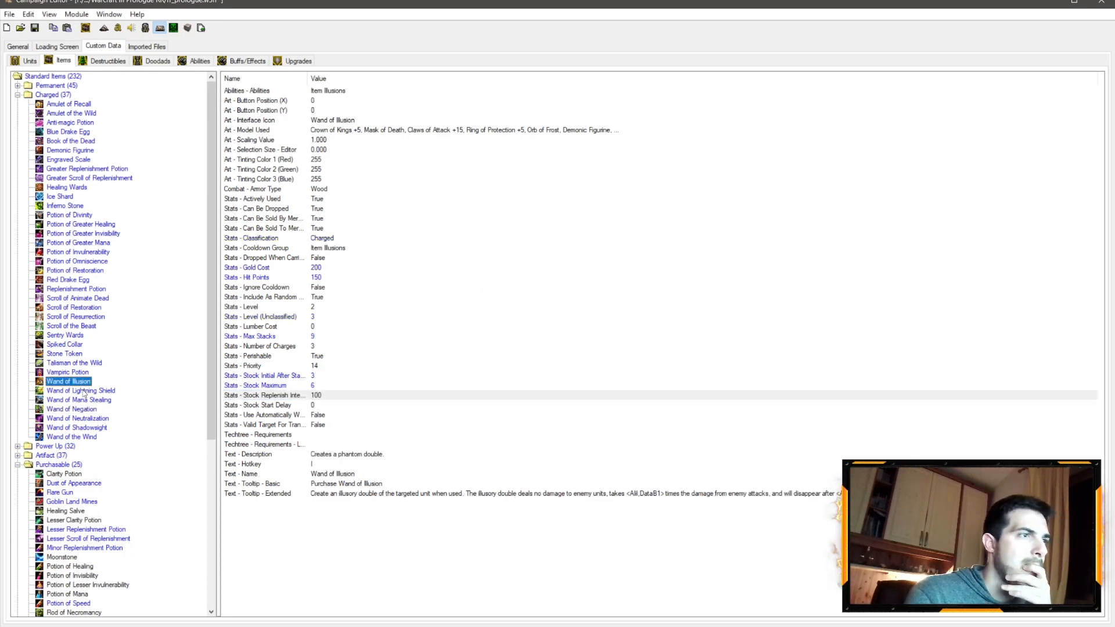
left_click(86, 391)
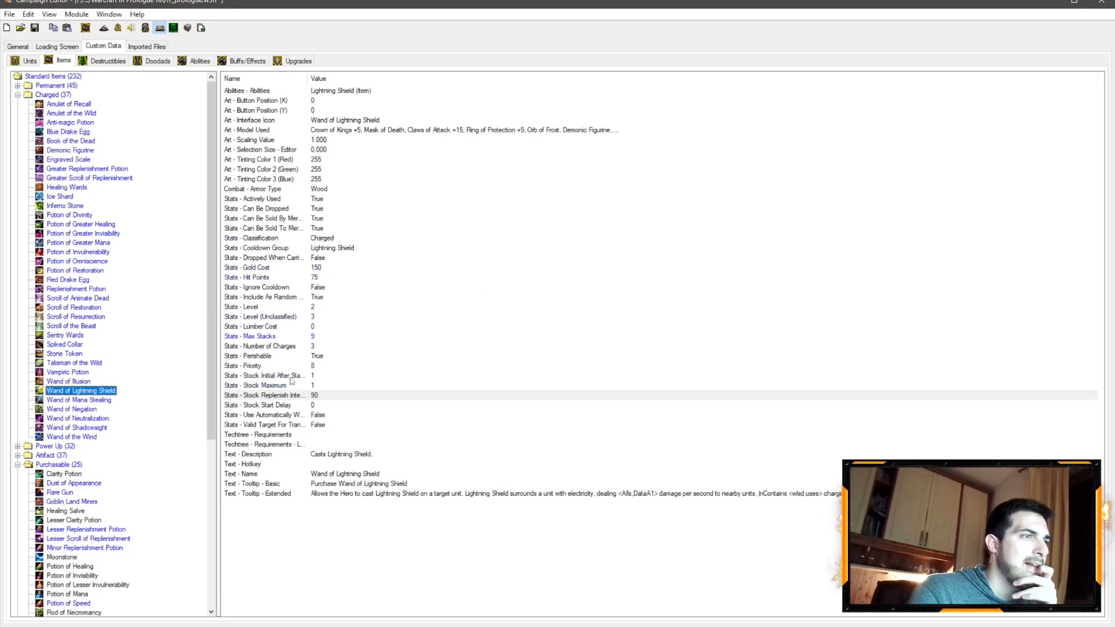
double_click(314, 307)
type("3")
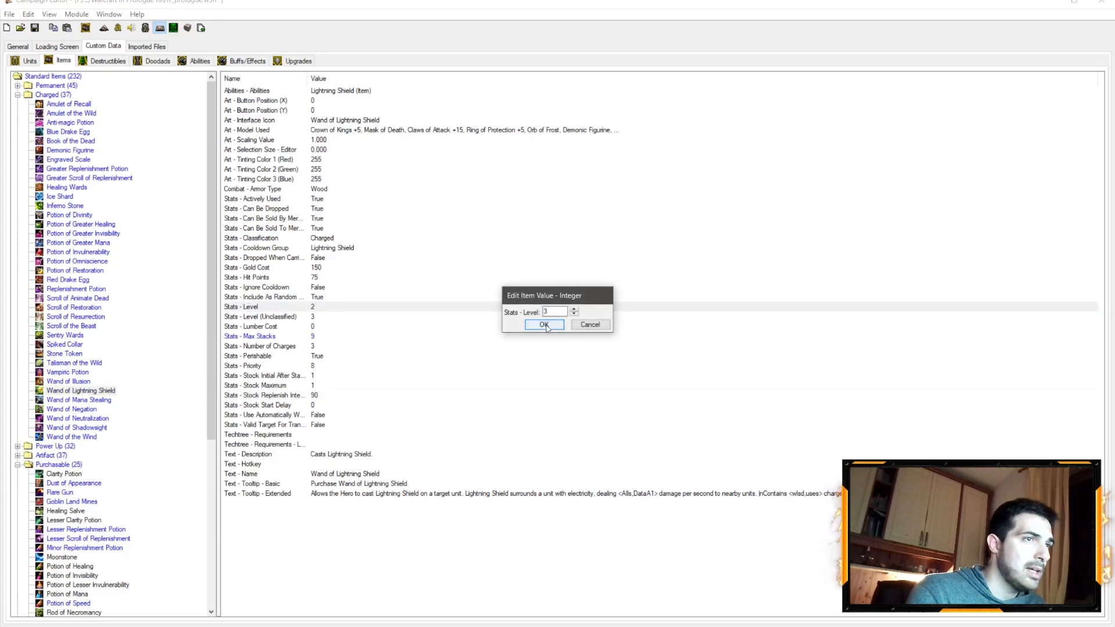
left_click(544, 325)
double_click(322, 317)
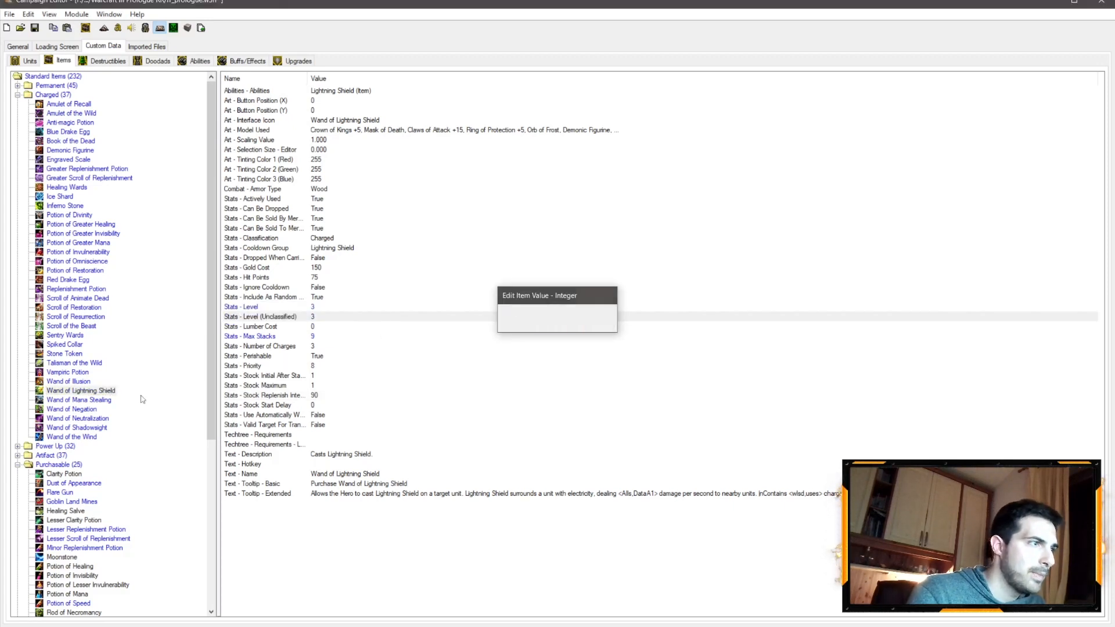
Check the Wand of Mana Stealing's level and set its unclassified level to 4
left_click(87, 400)
double_click(312, 307)
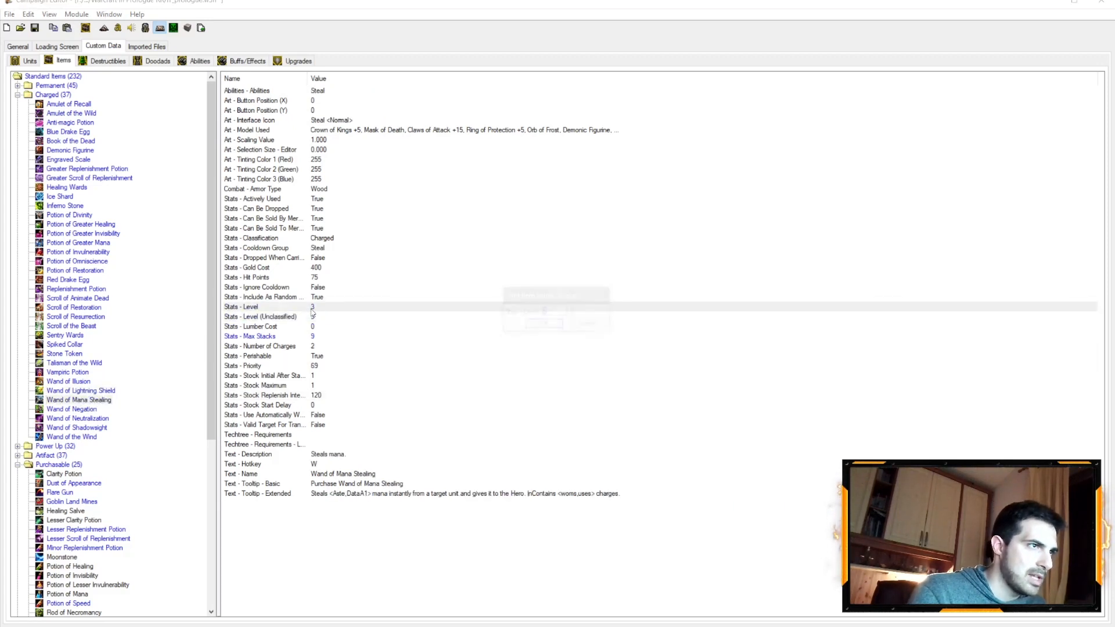
left_click(529, 326)
double_click(318, 318)
type("4")
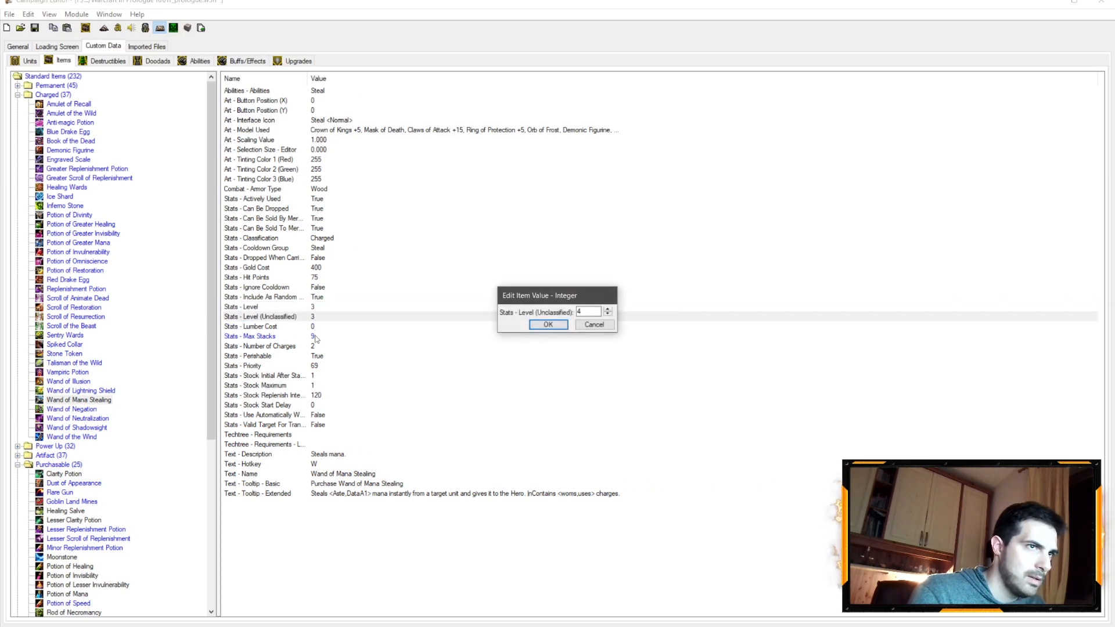
key("Return")
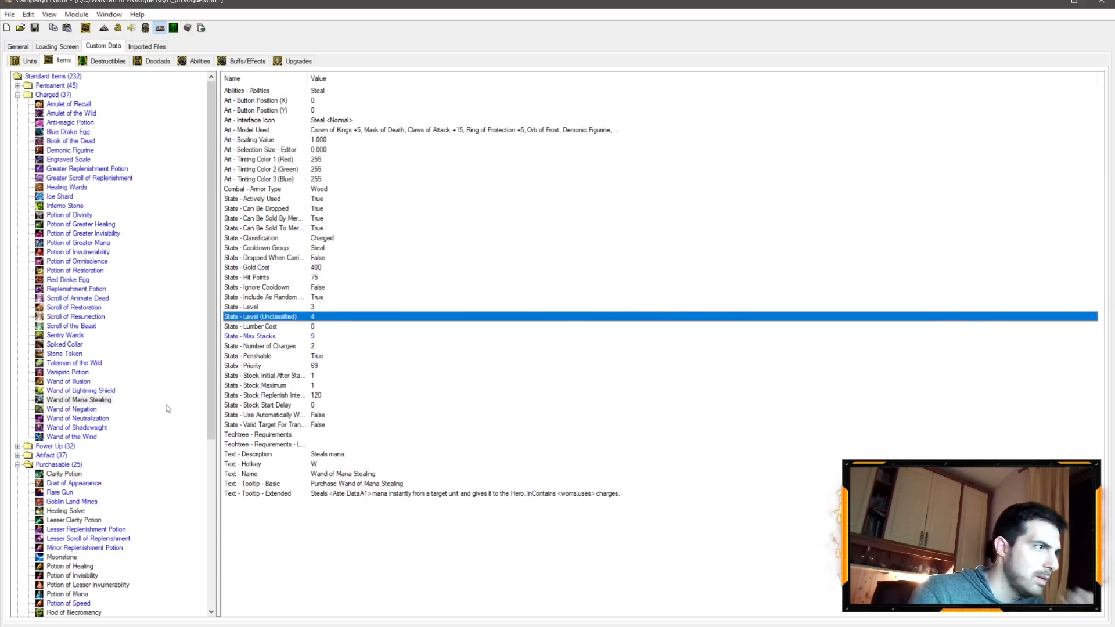
Compare the Neutralization, Negation, Illusion and Shadowsight wands, and remove Halls of the Dead from the Wand of Negation's techtree requirements
left_click(90, 419)
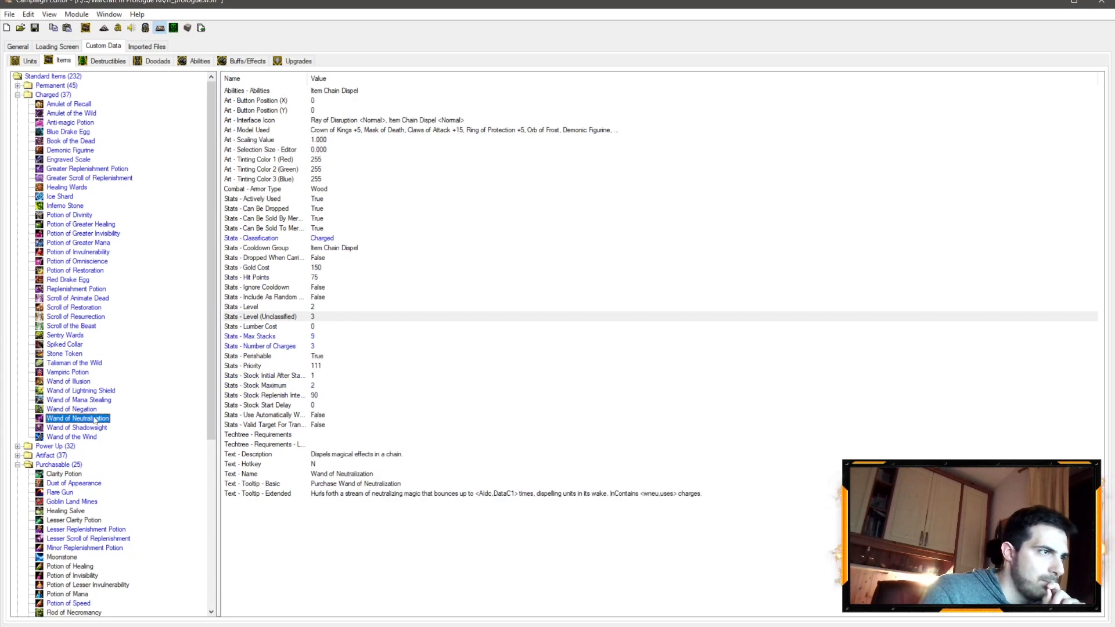
left_click(96, 410)
left_click(85, 383)
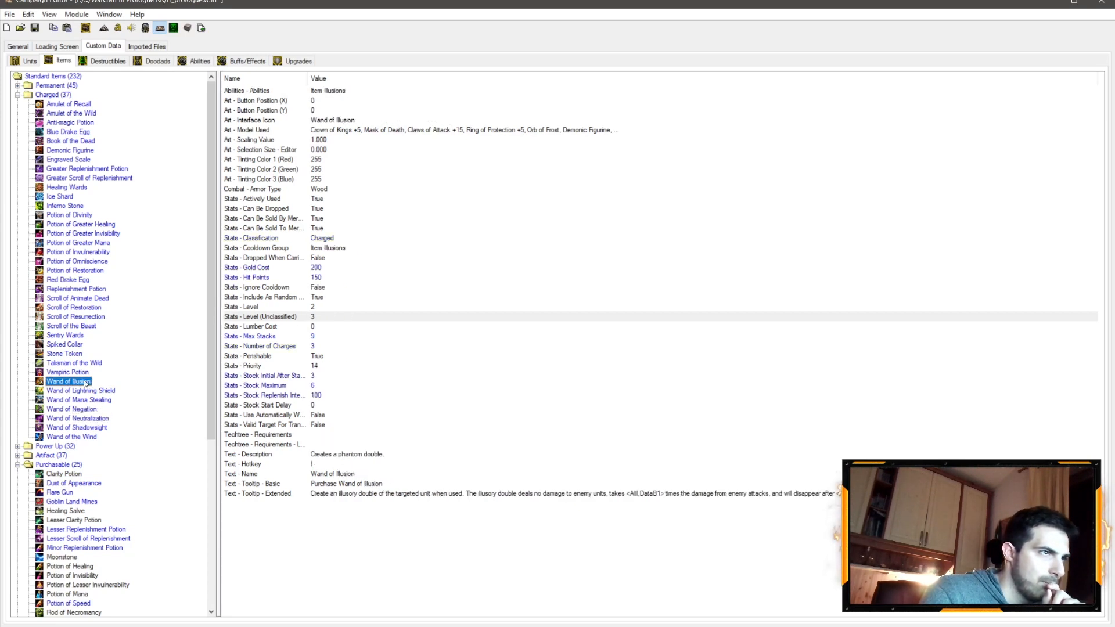
left_click(90, 419)
left_click(90, 428)
left_click(90, 419)
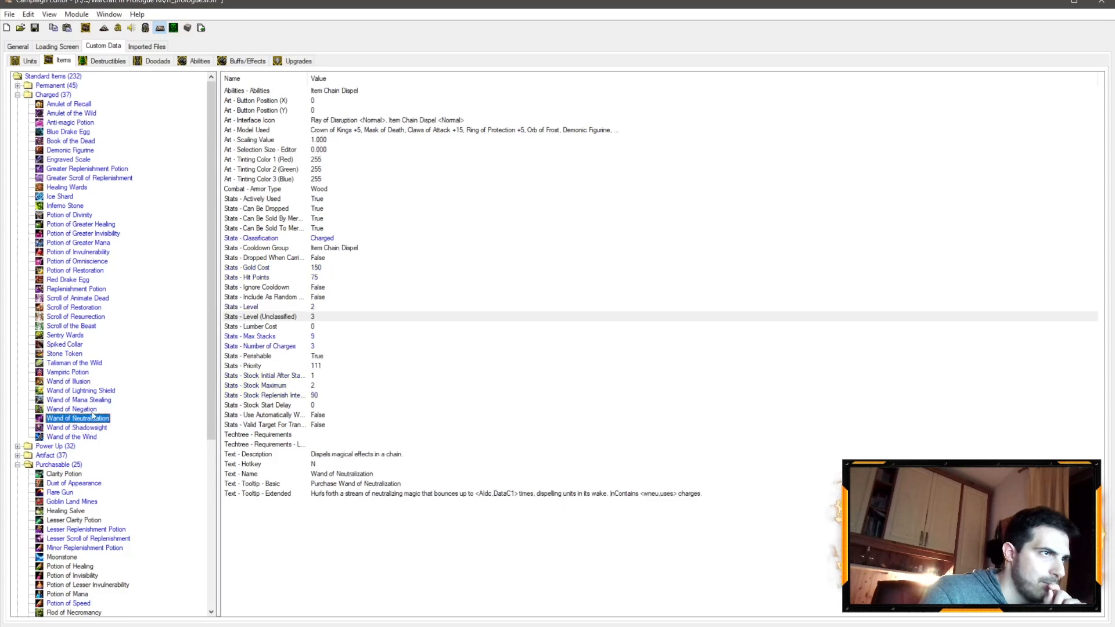
left_click(86, 411)
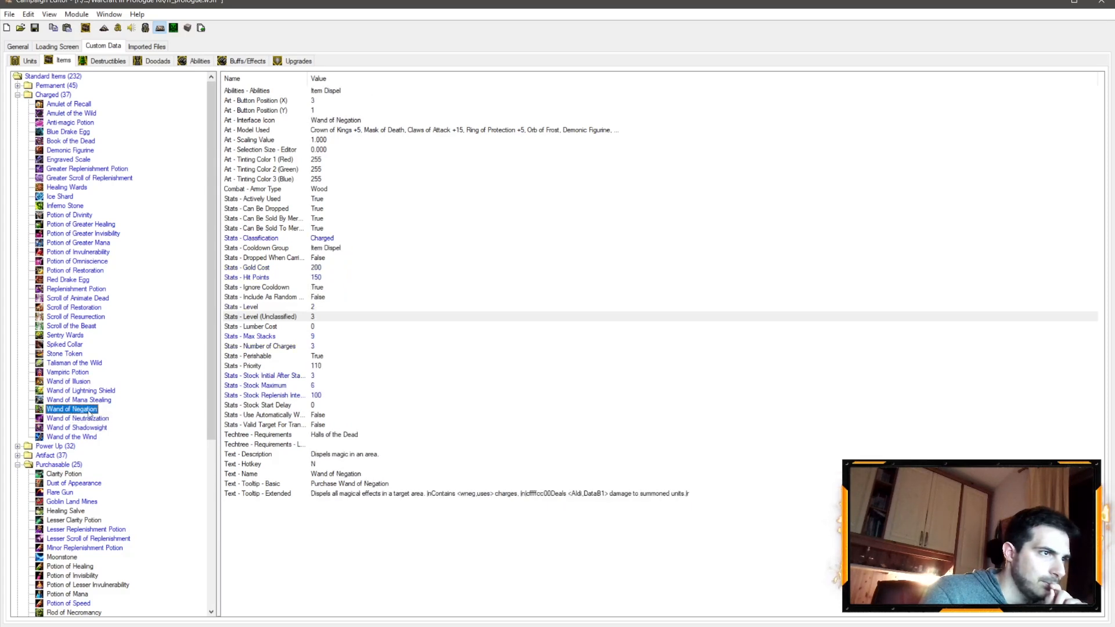
double_click(344, 434)
left_click(532, 261)
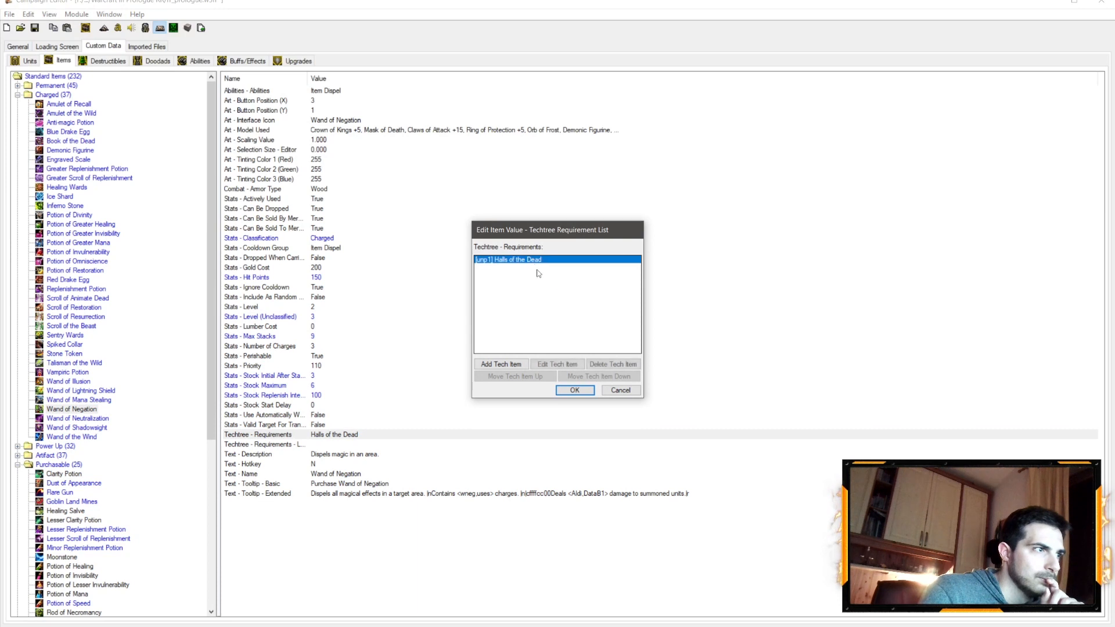
left_click(613, 365)
left_click(574, 390)
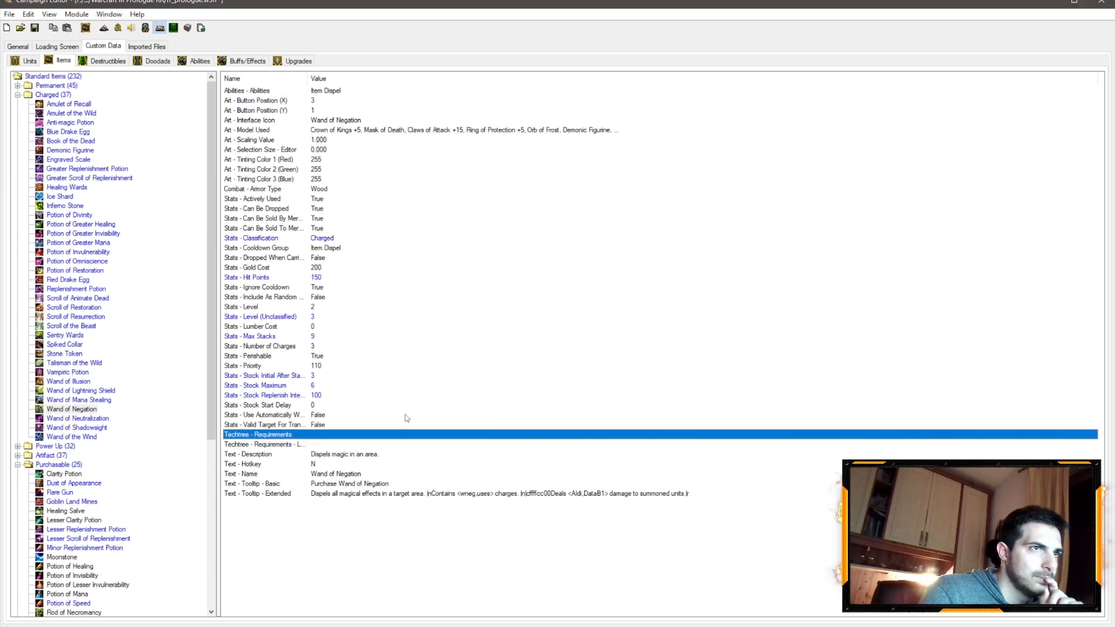
Compare the Wand of Neutralization with the Wand of Negation and copy over Negation's initial stock value of 3
left_click(89, 418)
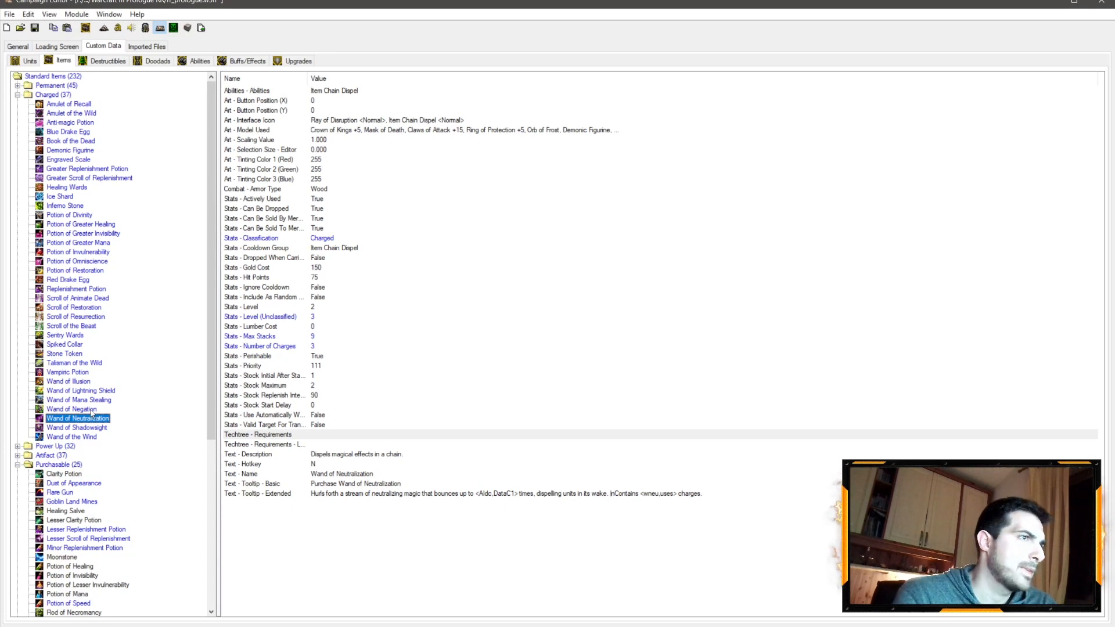
left_click(91, 409)
left_click(90, 418)
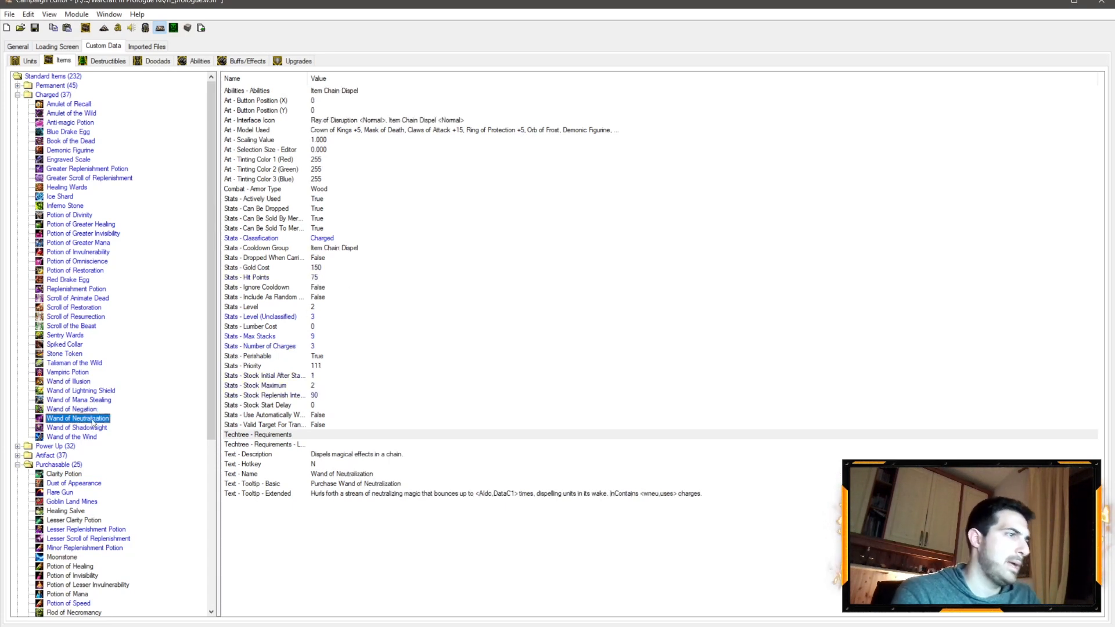
left_click(84, 410)
left_click(338, 376)
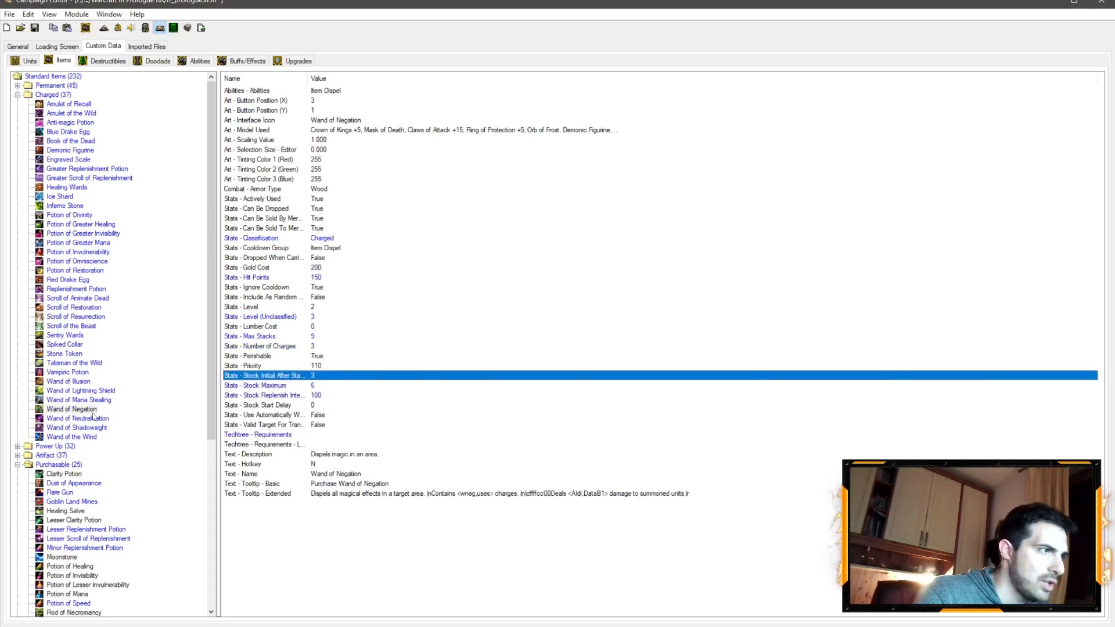
left_click(92, 417)
left_click(315, 369)
left_click(308, 375)
Copy the Wand of Negation's stock maximum of 6 to the Wand of Neutralization and try to copy its stock replenish interval
left_click(87, 410)
left_click(297, 386)
left_click(96, 419)
left_click(294, 396)
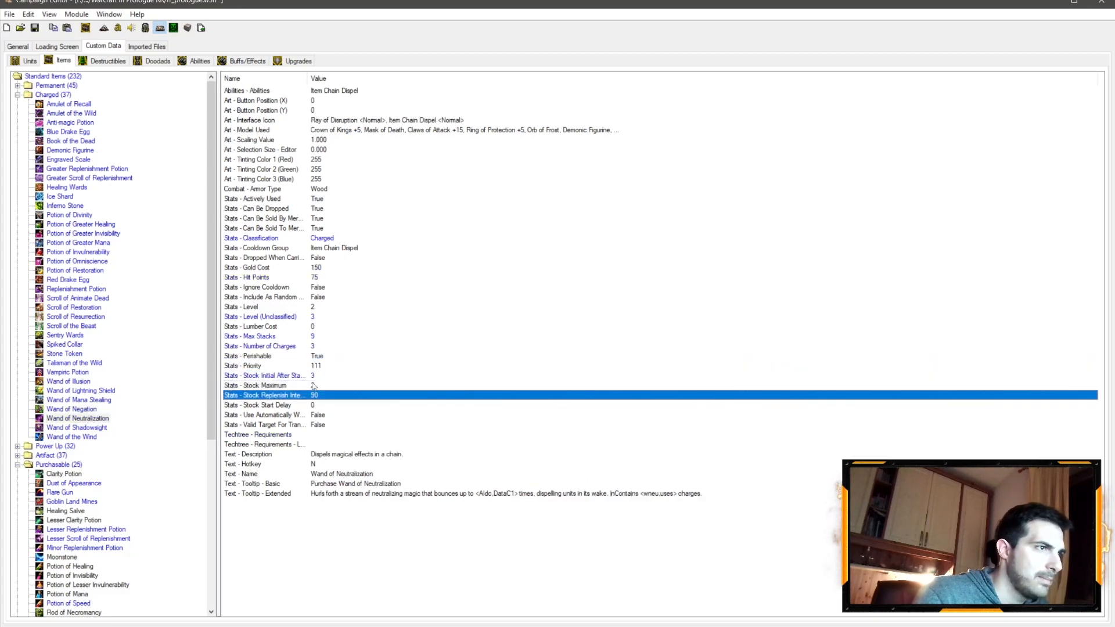
left_click(76, 410)
left_click(252, 397)
left_click(92, 418)
left_click(314, 397)
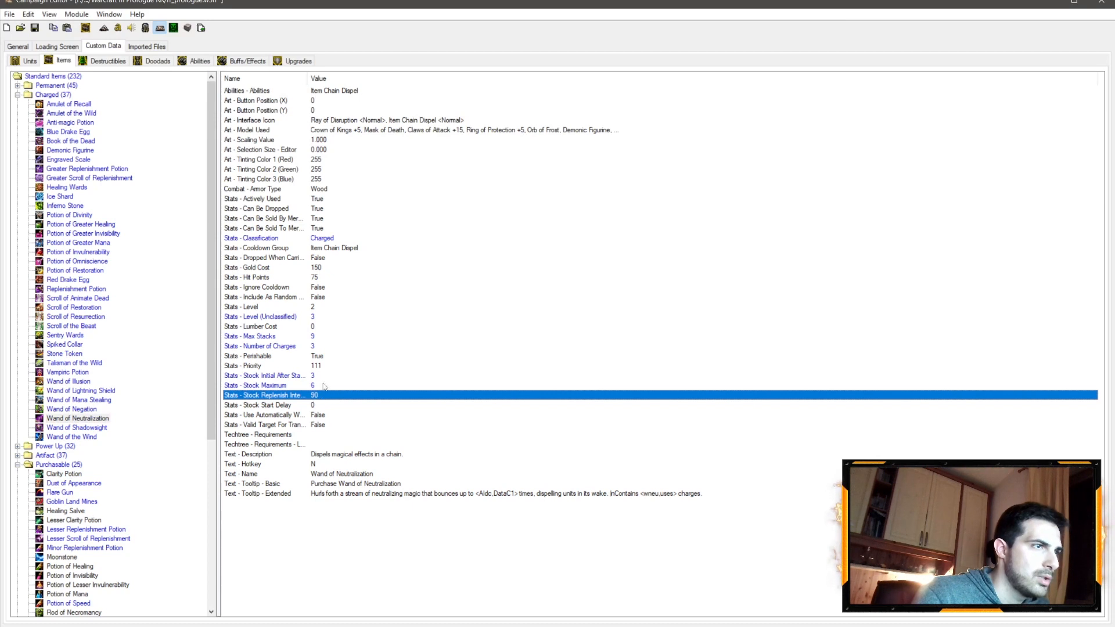
Compare the Negation and Neutralization wands again and set the Wand of Neutralization's gold cost to 175
left_click(88, 410)
left_click(89, 417)
left_click(88, 410)
left_click(90, 418)
double_click(317, 267)
type("17")
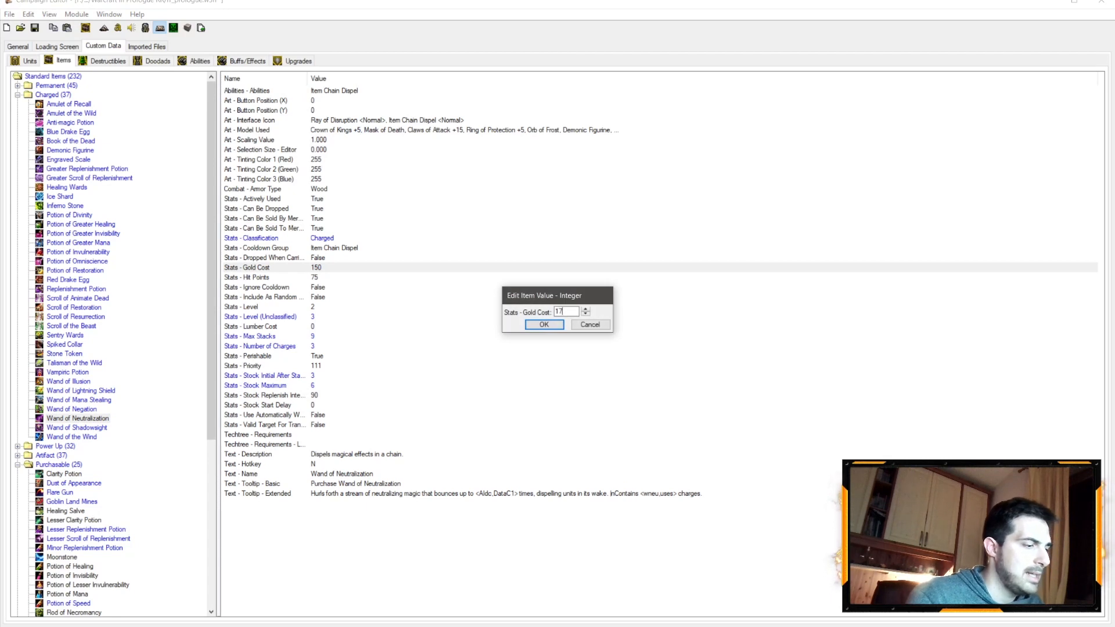
type("5")
key("Return")
Set the Wand of Neutralization's hit points to 150
key("Down")
key("Return")
type("100")
key("Return")
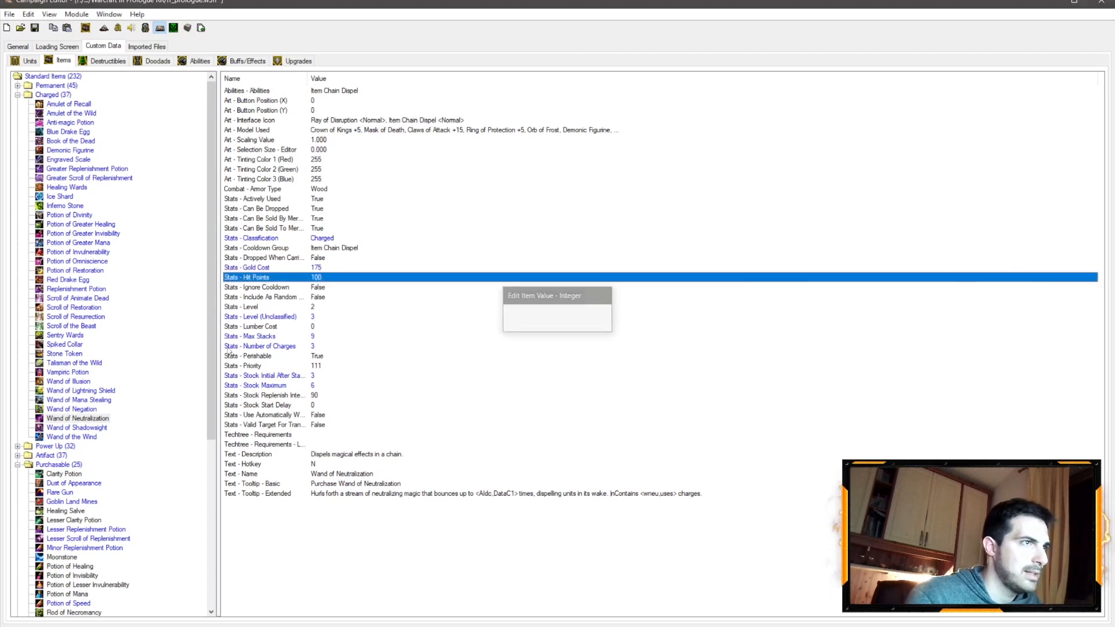
double_click(309, 278)
type("150")
key("Return")
Set the Wand of Neutralization's option for inclusion as a random choice to True
double_click(302, 299)
left_click(603, 311)
left_click(528, 323)
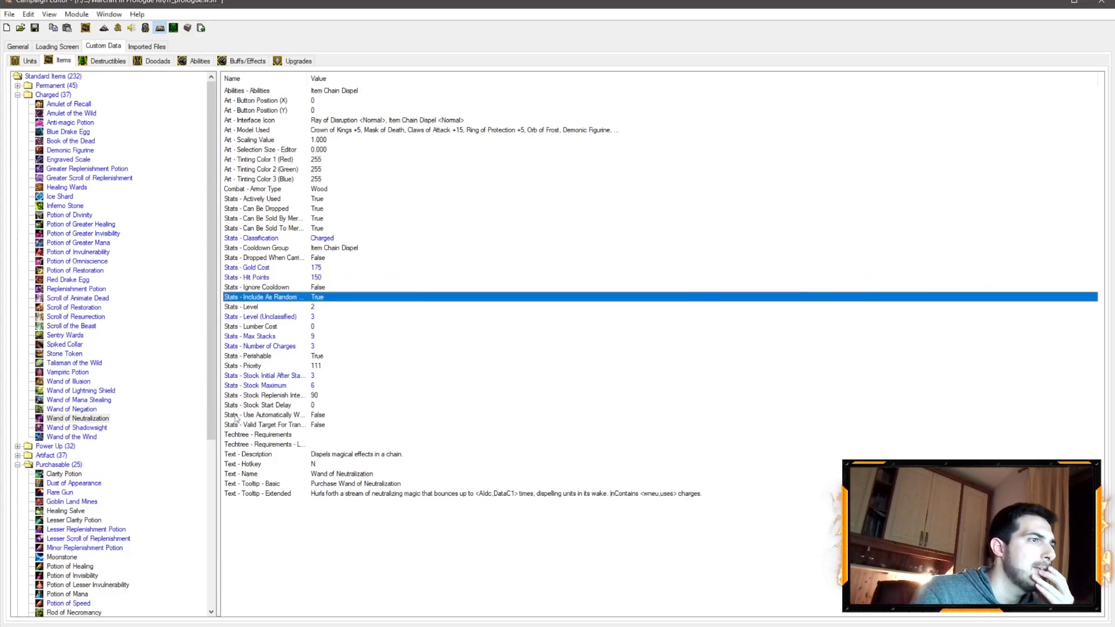
Review the stats of the Negation, Mana Stealing and Lightning Shield wands
left_click(84, 410)
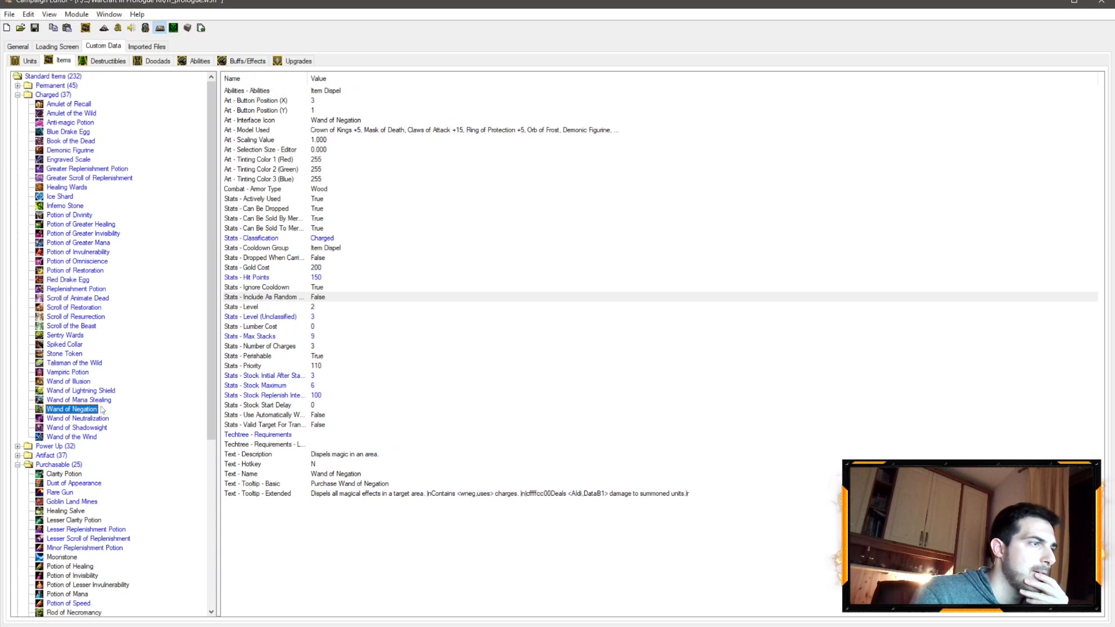
left_click(109, 401)
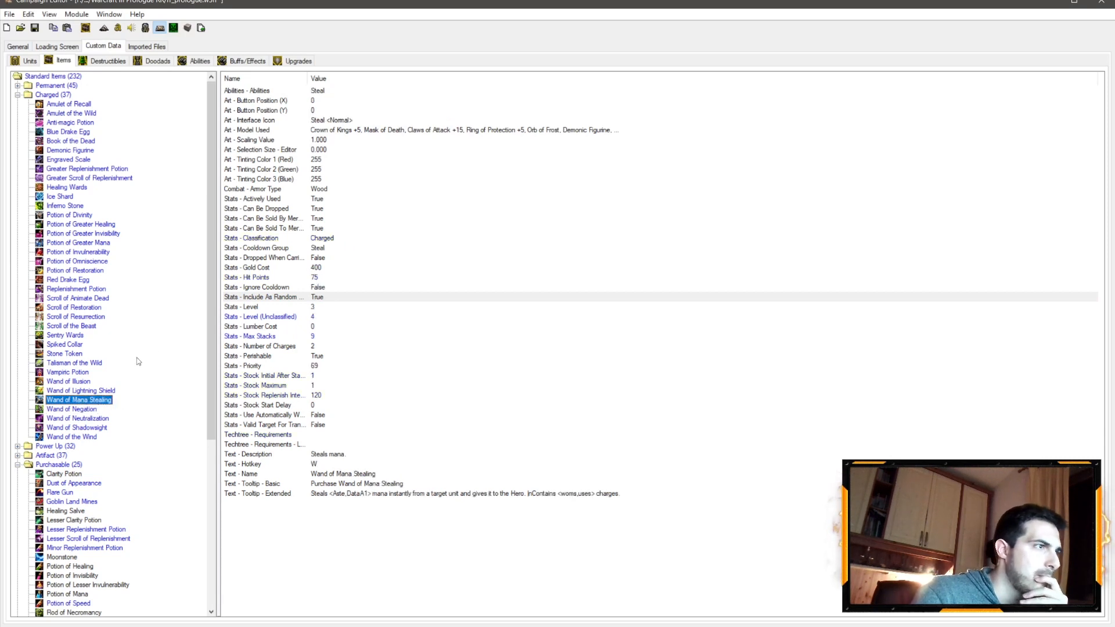
left_click(104, 392)
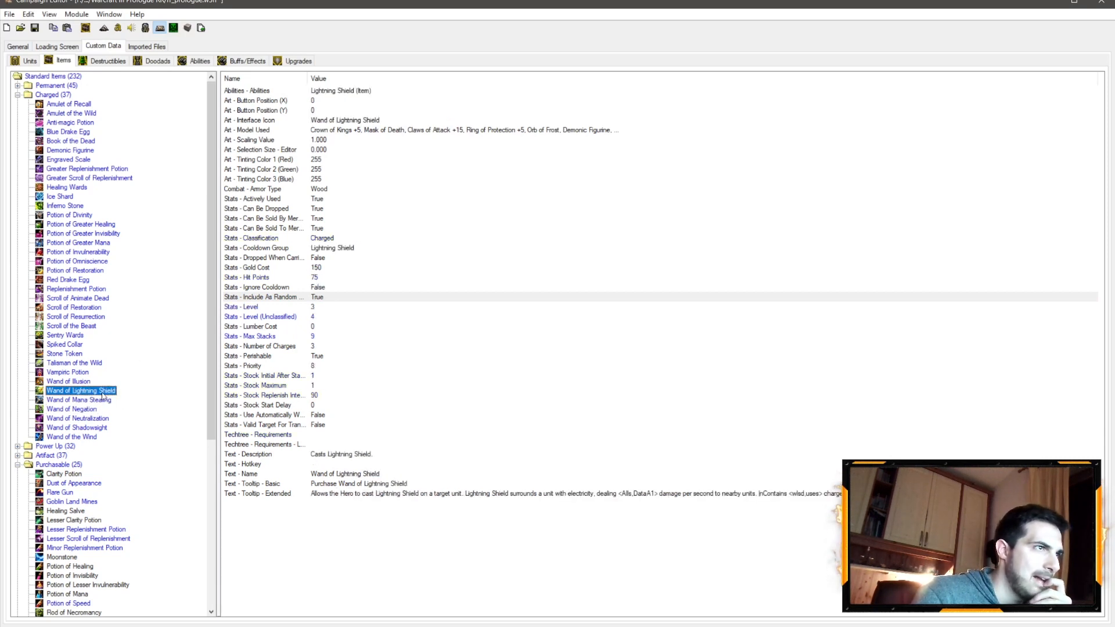
Set the Wand of Mana Stealing's stock replenish interval to 150 and its stock maximum to 3
left_click(105, 401)
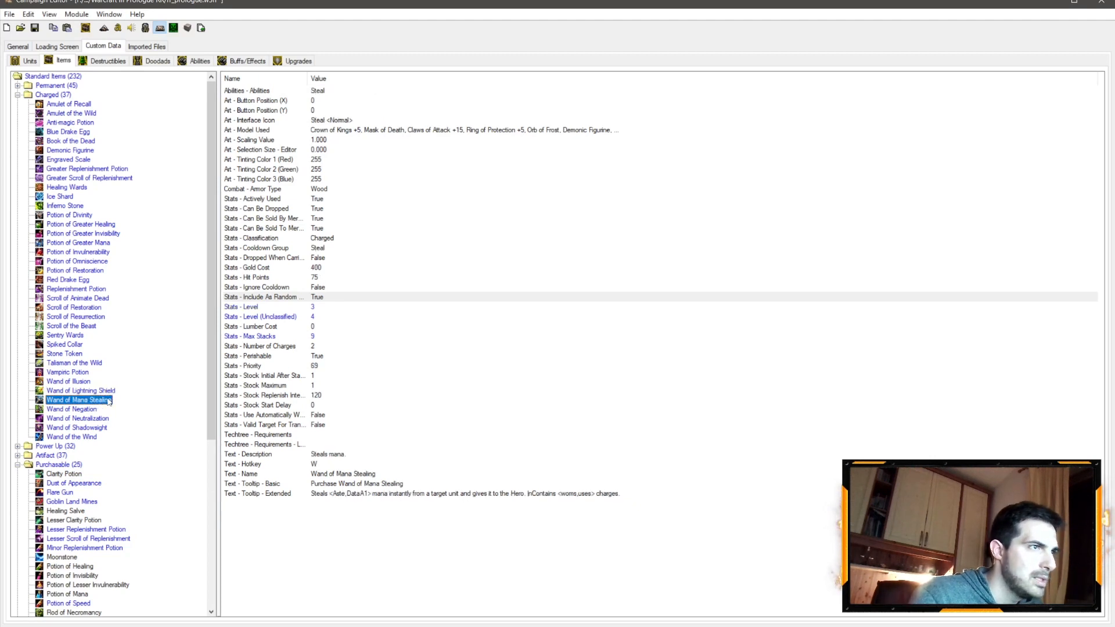
double_click(322, 395)
type("150")
key("Return")
double_click(311, 377)
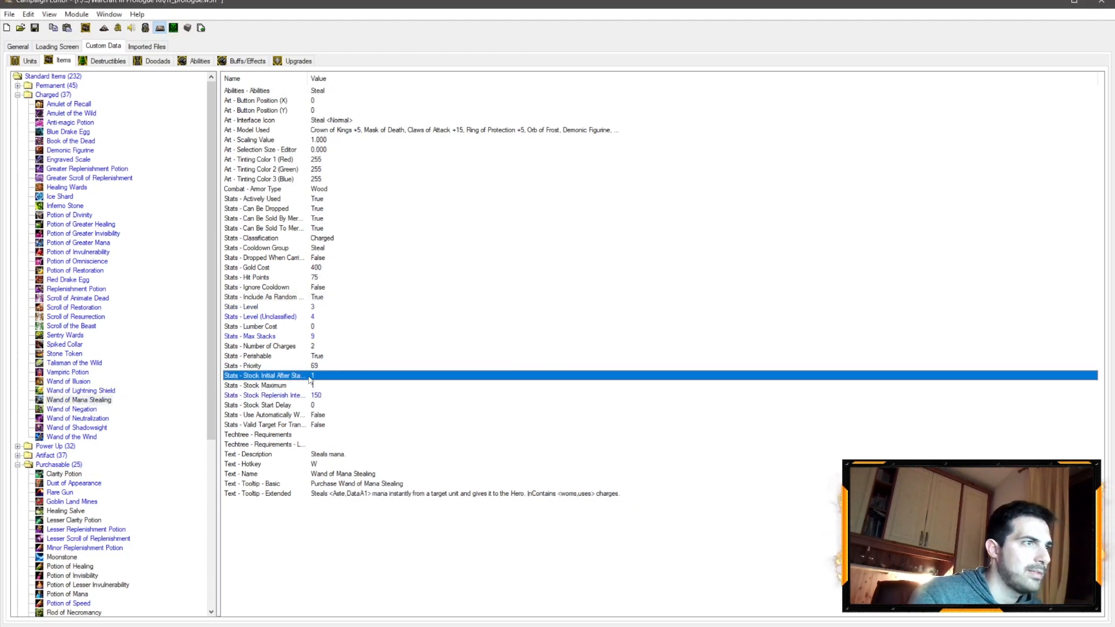
left_click(599, 323)
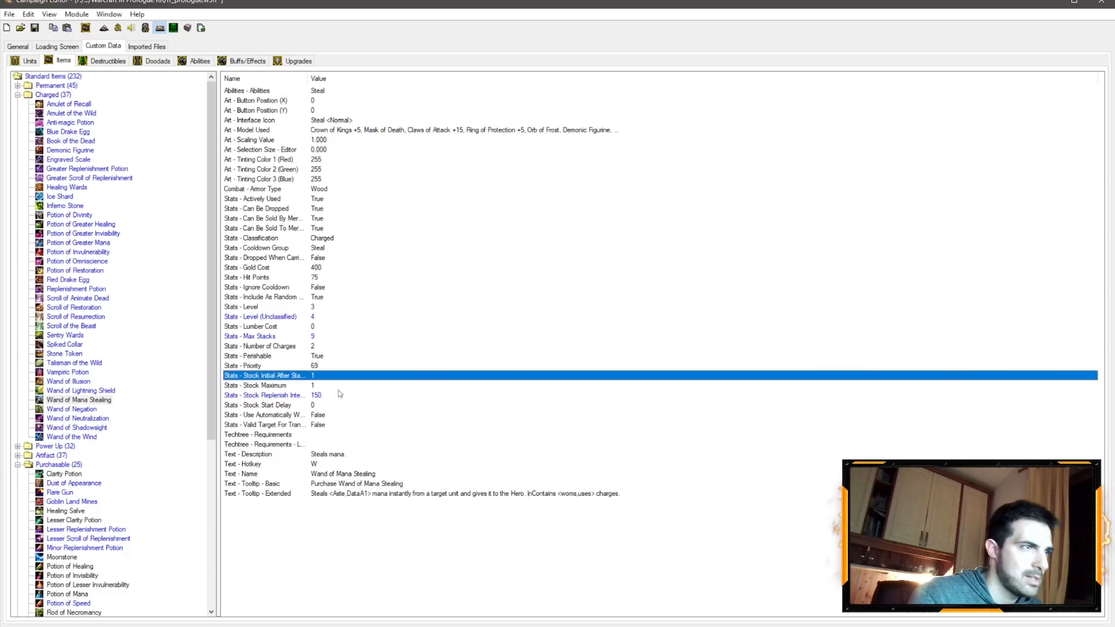
double_click(314, 387)
type("3")
key("Return")
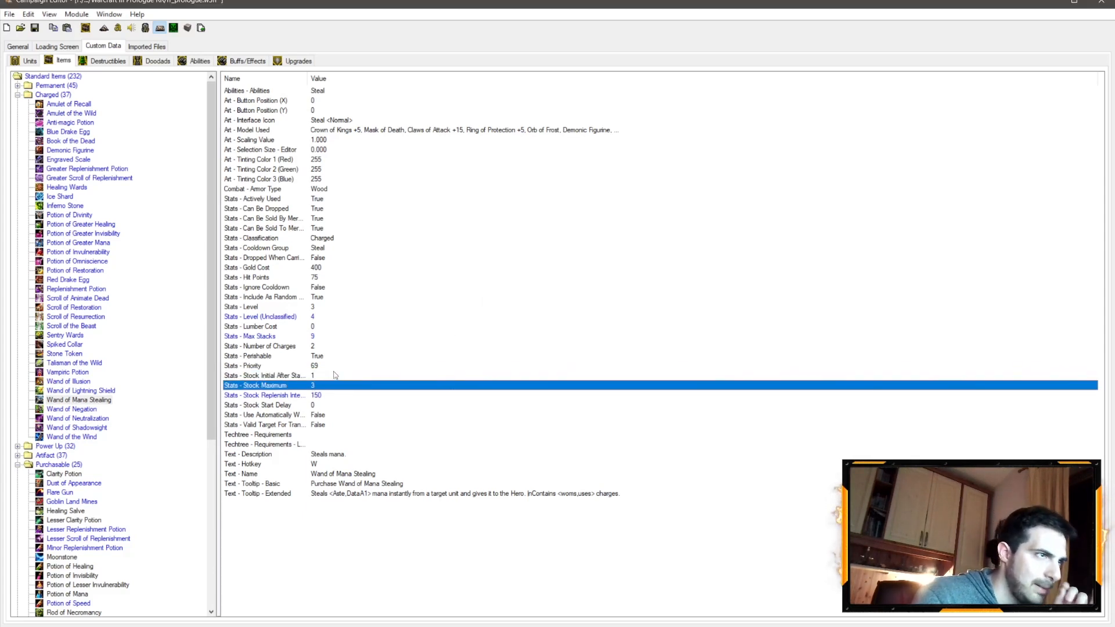
Compare the stock stats of the Wand of Mana Stealing with those of the Wands of Negation, Neutralization and Shadowsight
left_click(87, 409)
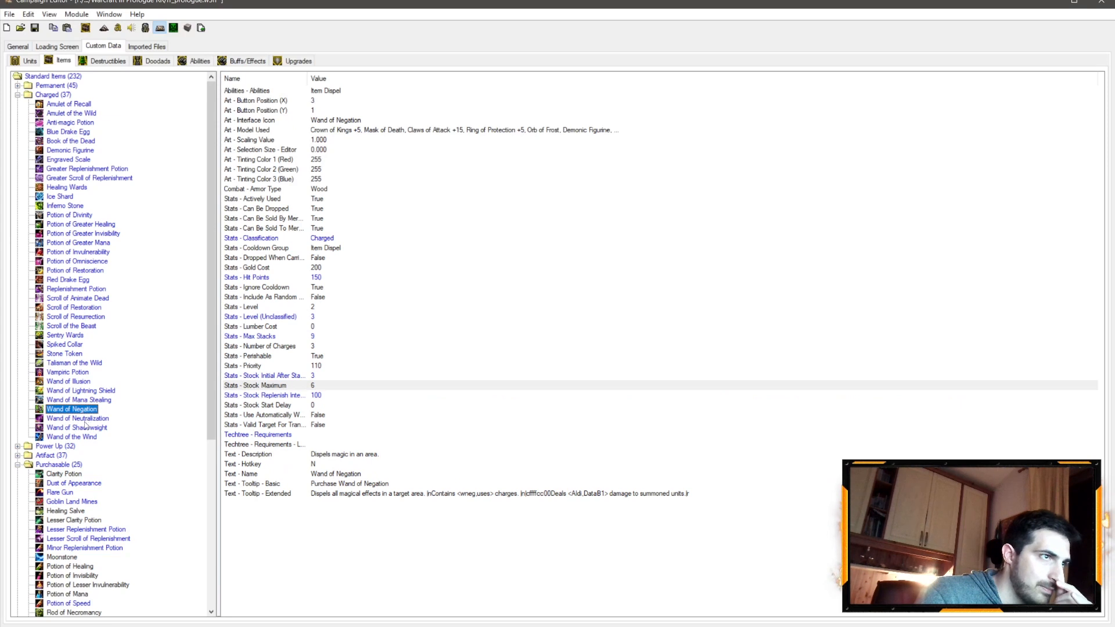
left_click(84, 421)
left_click(97, 401)
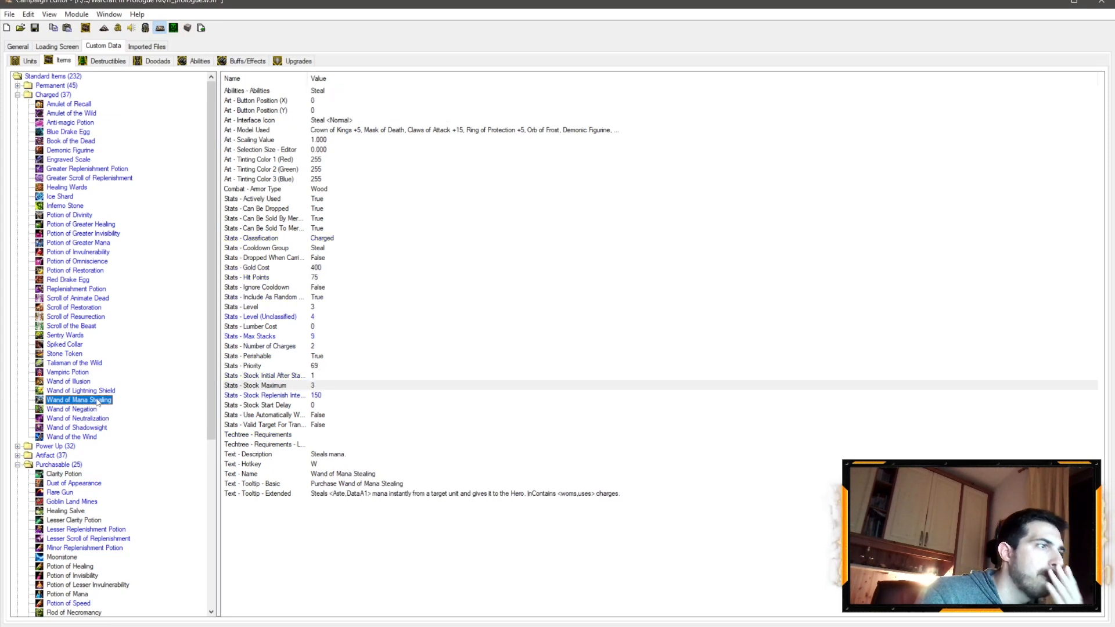
left_click(93, 428)
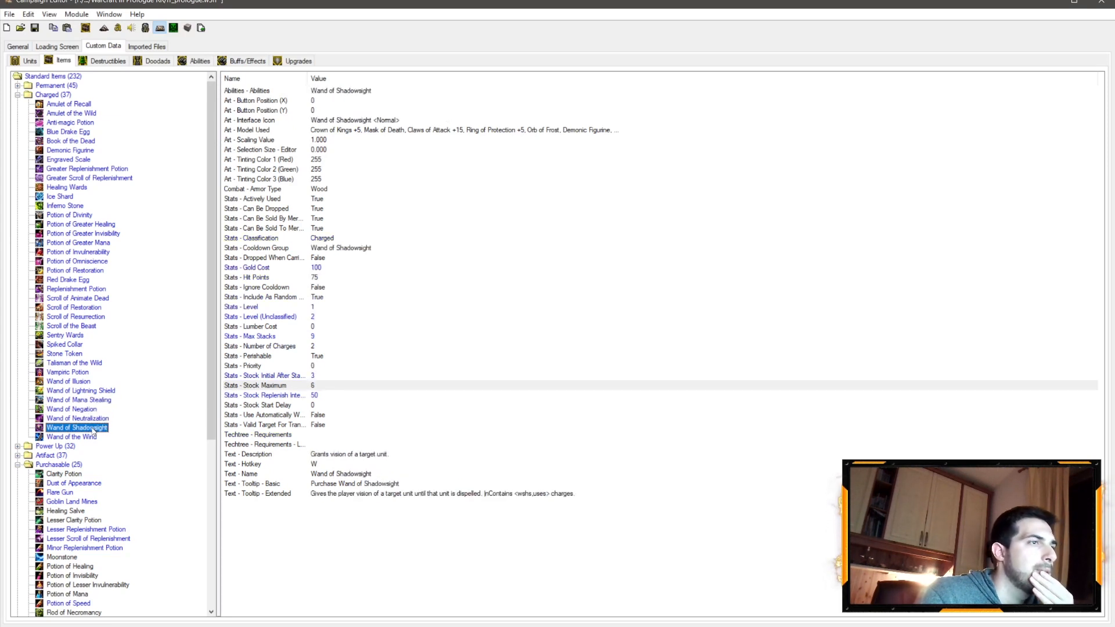
left_click(91, 400)
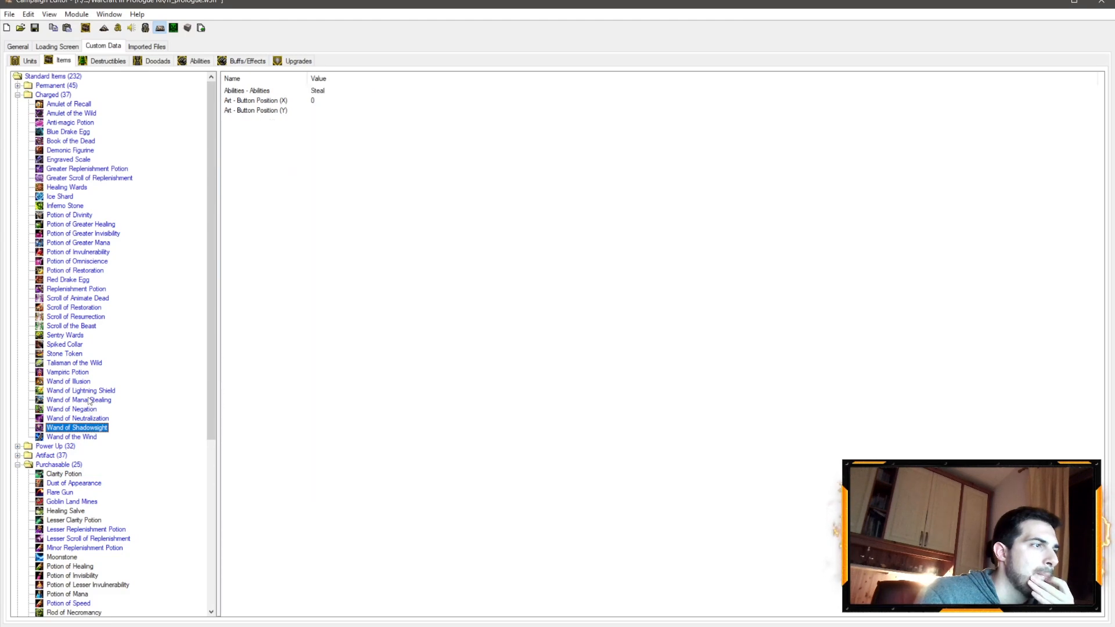
left_click(82, 427)
left_click(97, 402)
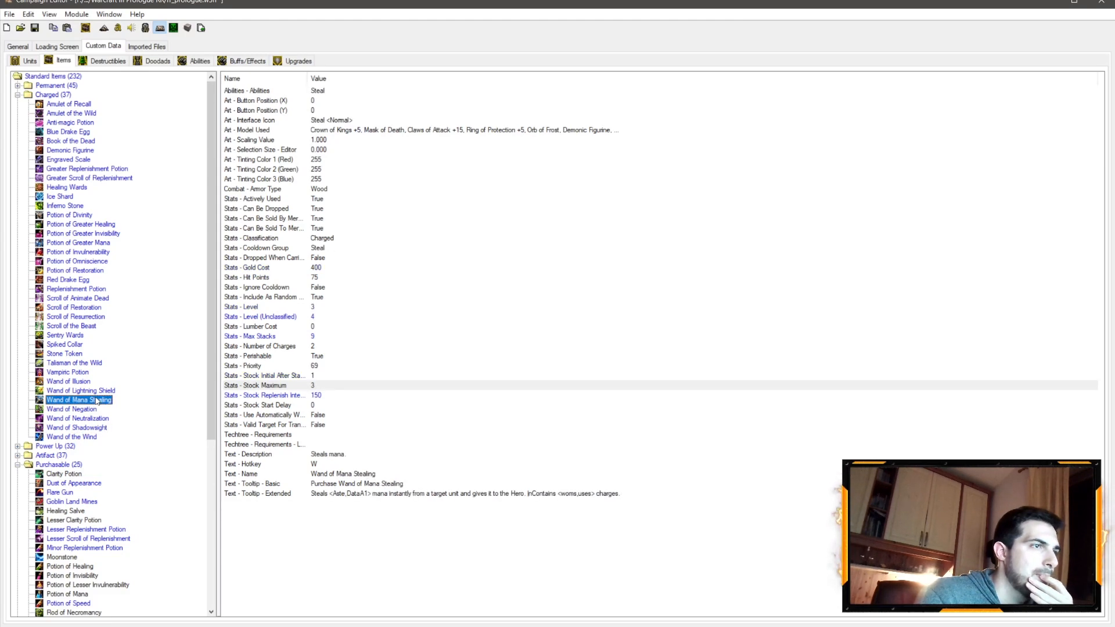
Set the Wand of Illusion's initial stock after start delay to 2
left_click(77, 382)
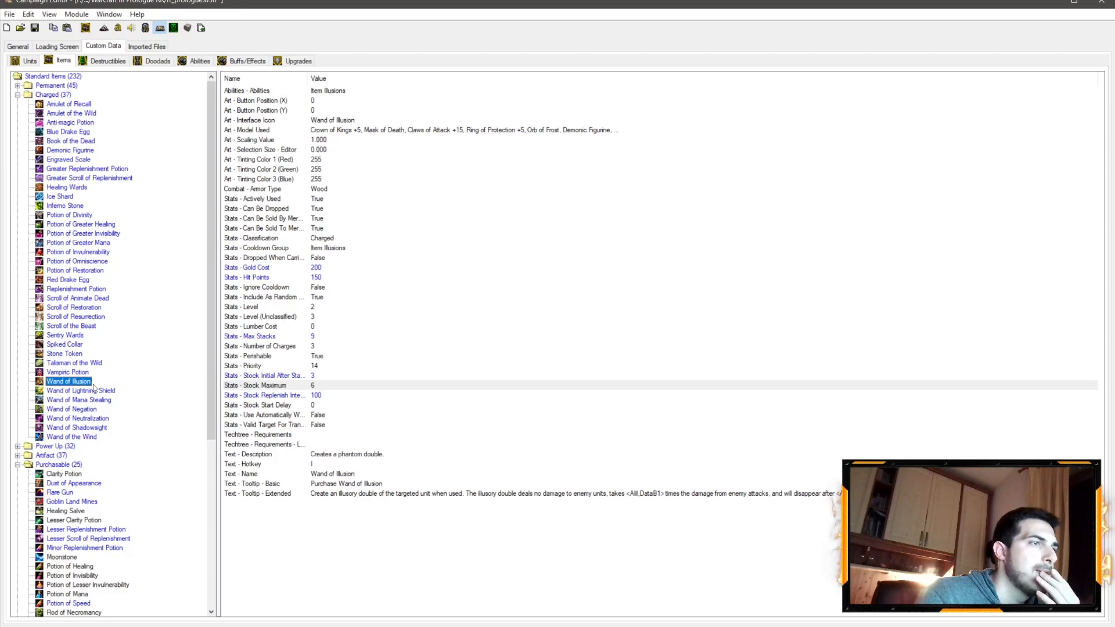
double_click(312, 376)
type("2")
key("Return")
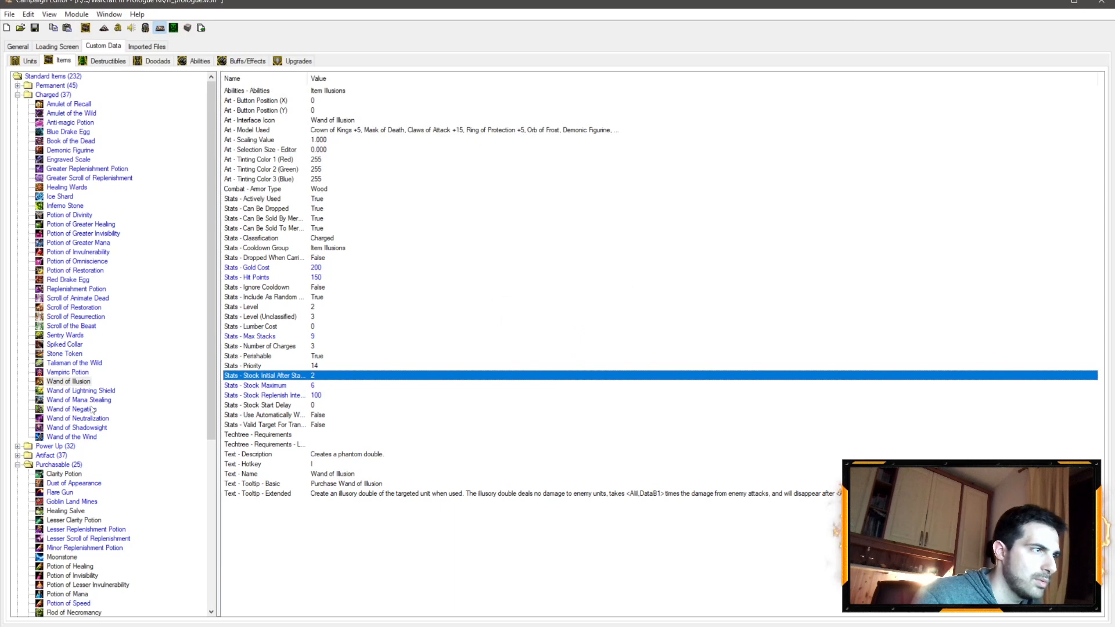
Set the Wand of Negation's initial stock after start delay to 2
left_click(72, 410)
double_click(312, 376)
type("2")
key("Return")
left_click(105, 419)
left_click(81, 411)
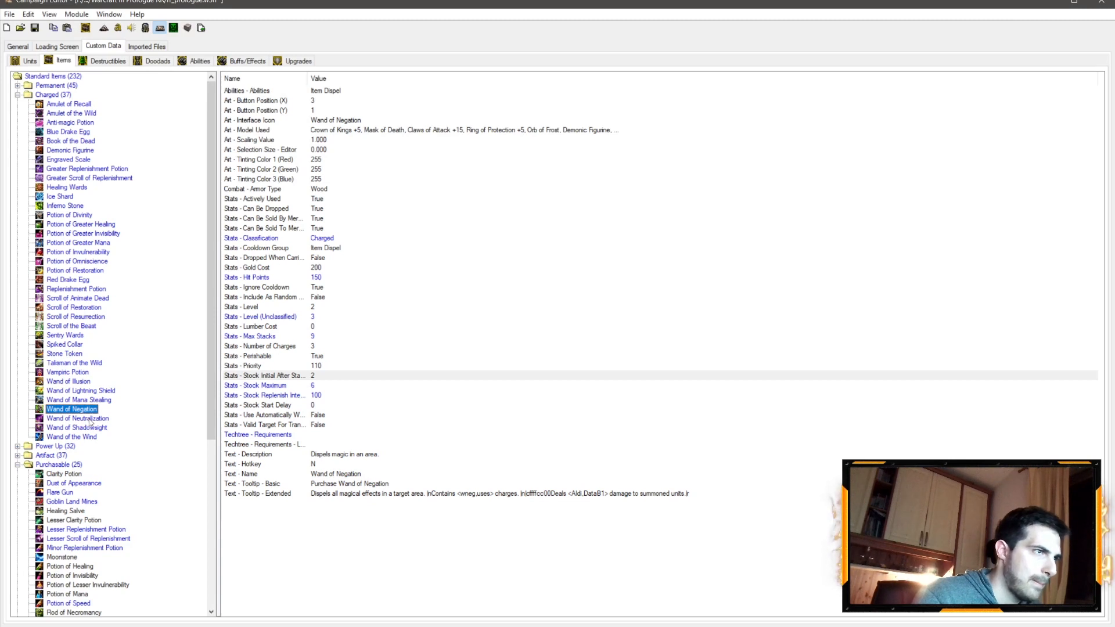
Examine the stock and cost stats of the Wands of Neutralization, Negation, Shadowsight, Lightning Shield and Mana Stealing
left_click(93, 420)
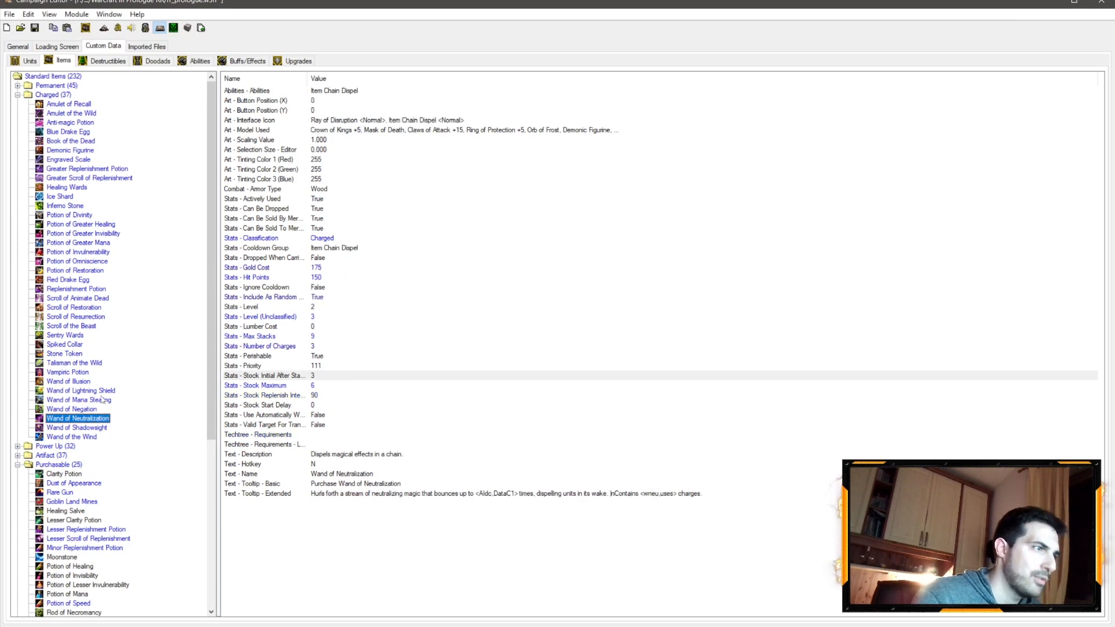
left_click(88, 410)
left_click(89, 430)
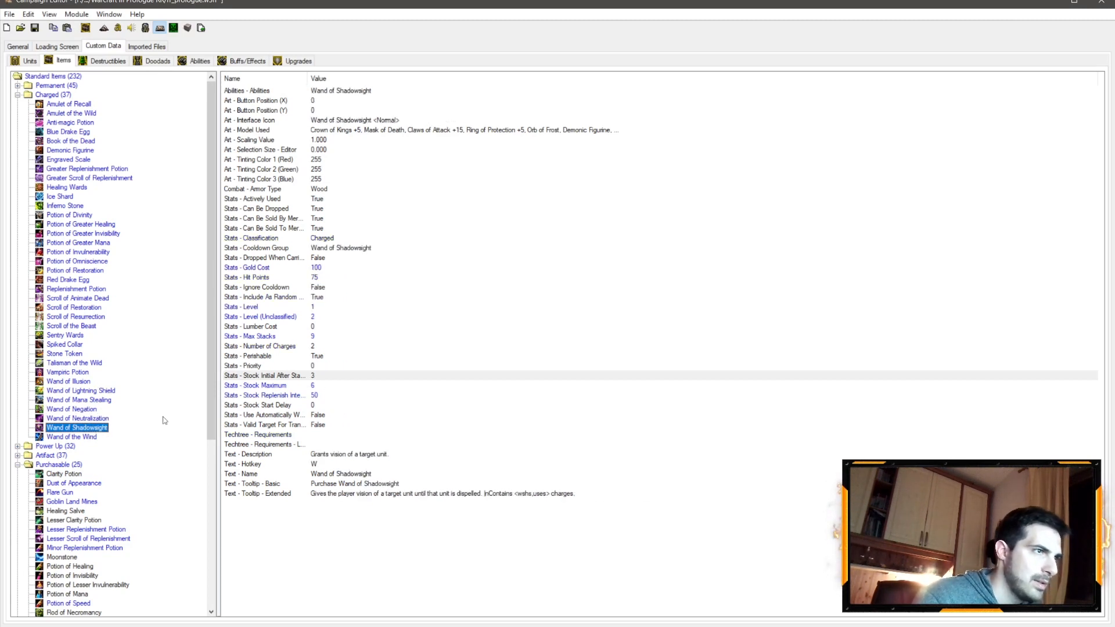
left_click(96, 419)
left_click(89, 429)
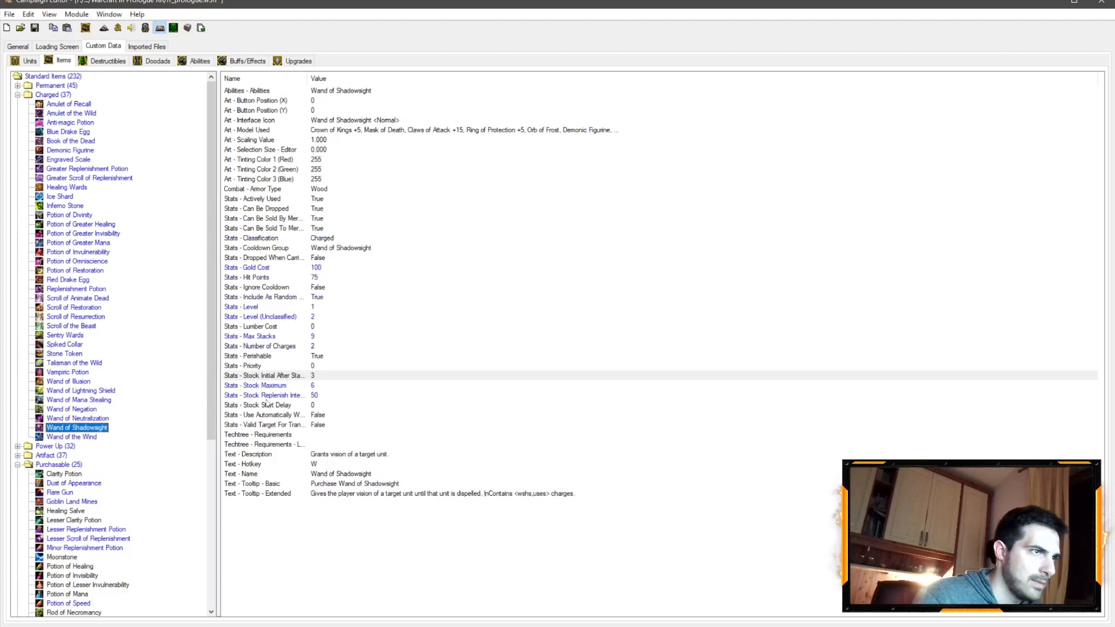
left_click(92, 392)
key("Down")
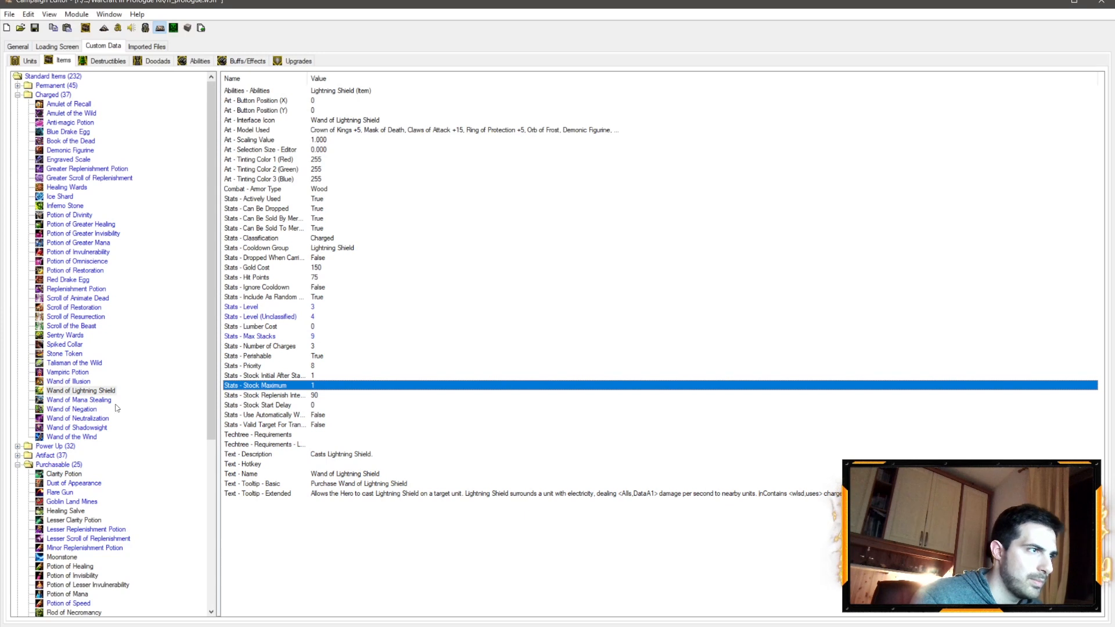
left_click(315, 395)
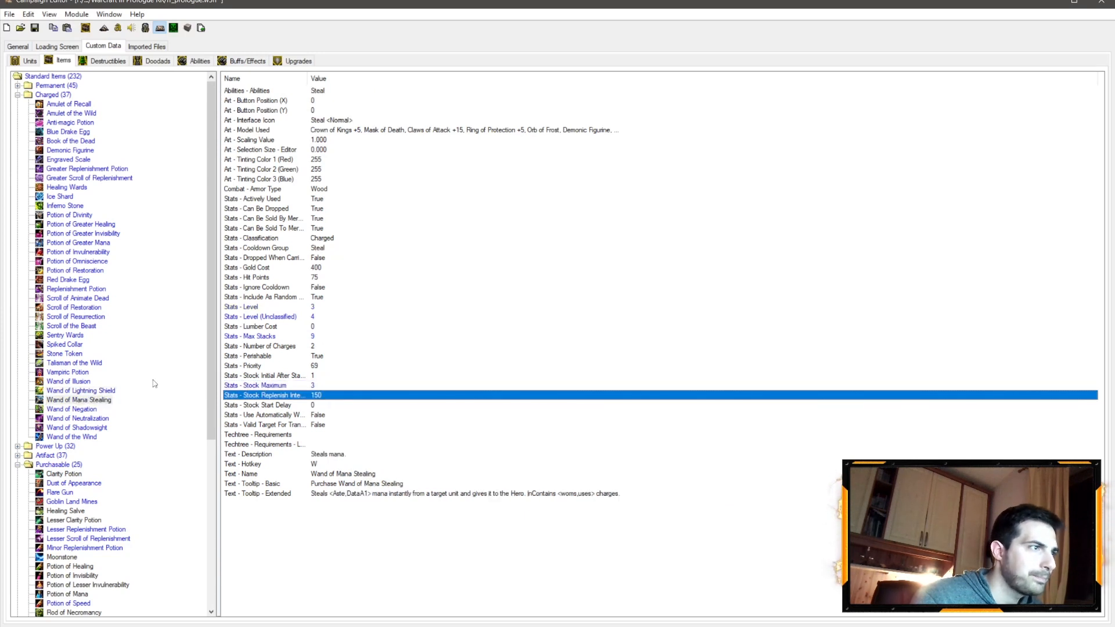
left_click(321, 268)
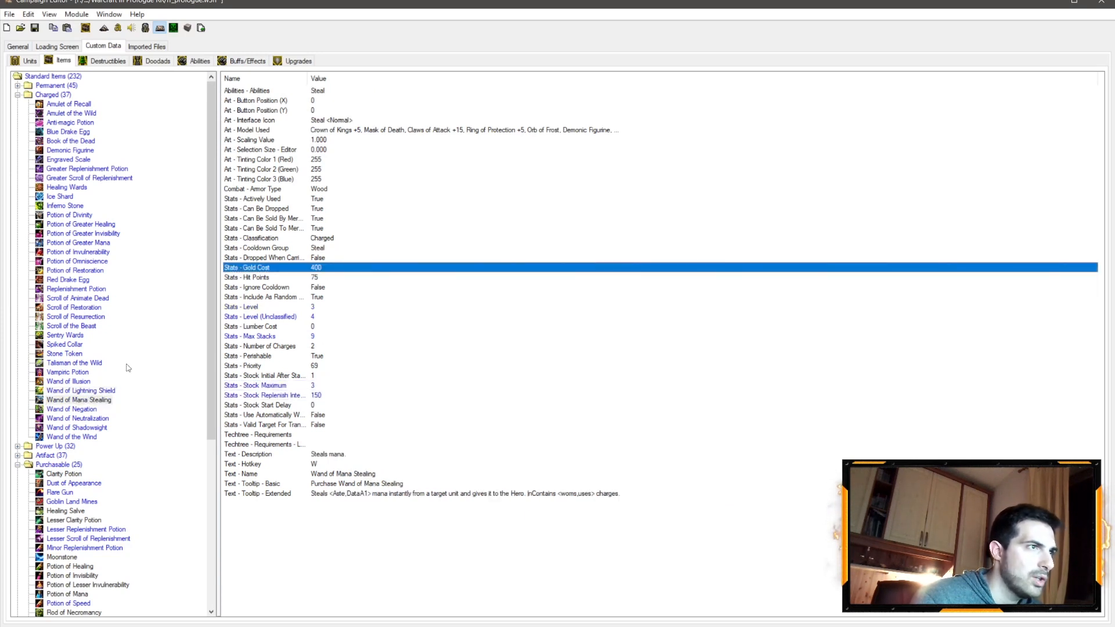
Check the Replenishment Potion and Scroll of the Beast for reference, and set the Wand of Mana Stealing's gold cost to 250
left_click(91, 291)
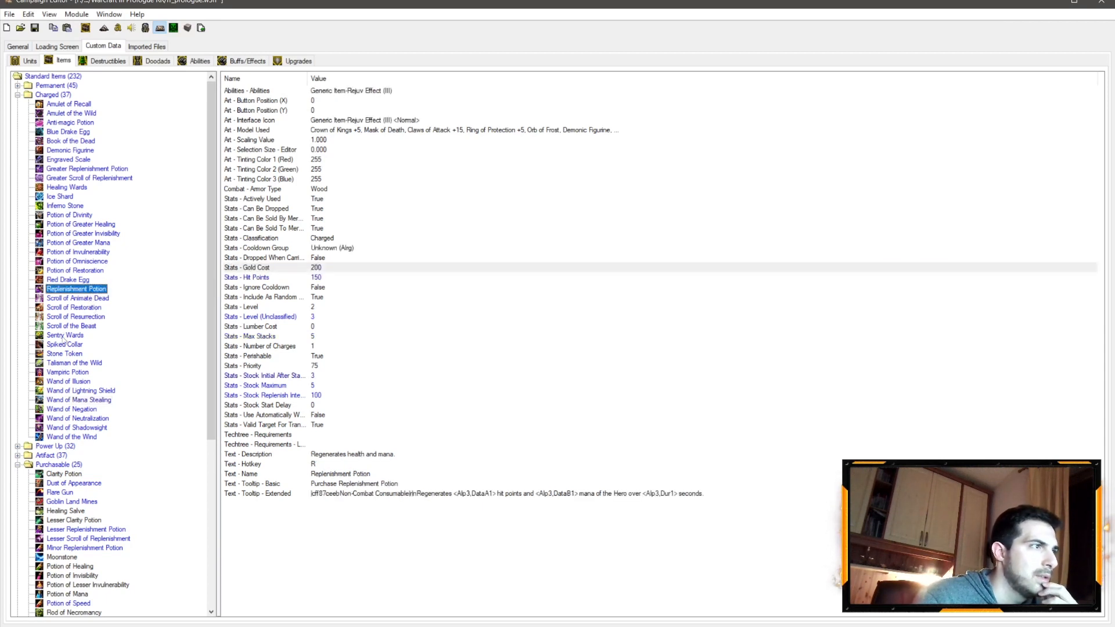
left_click(76, 327)
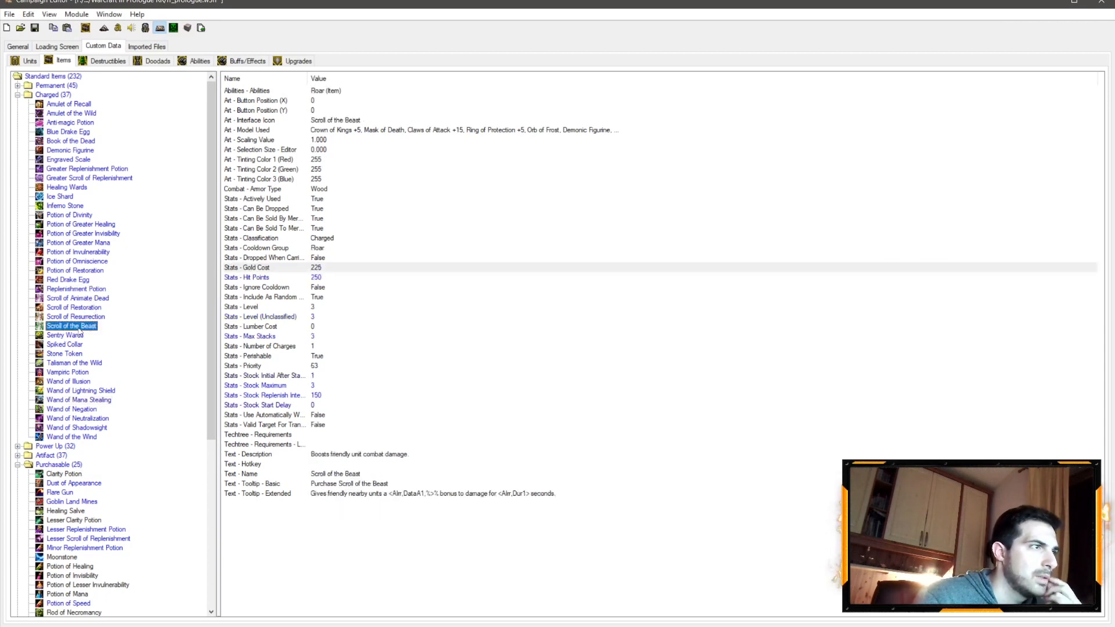
left_click(105, 401)
double_click(324, 265)
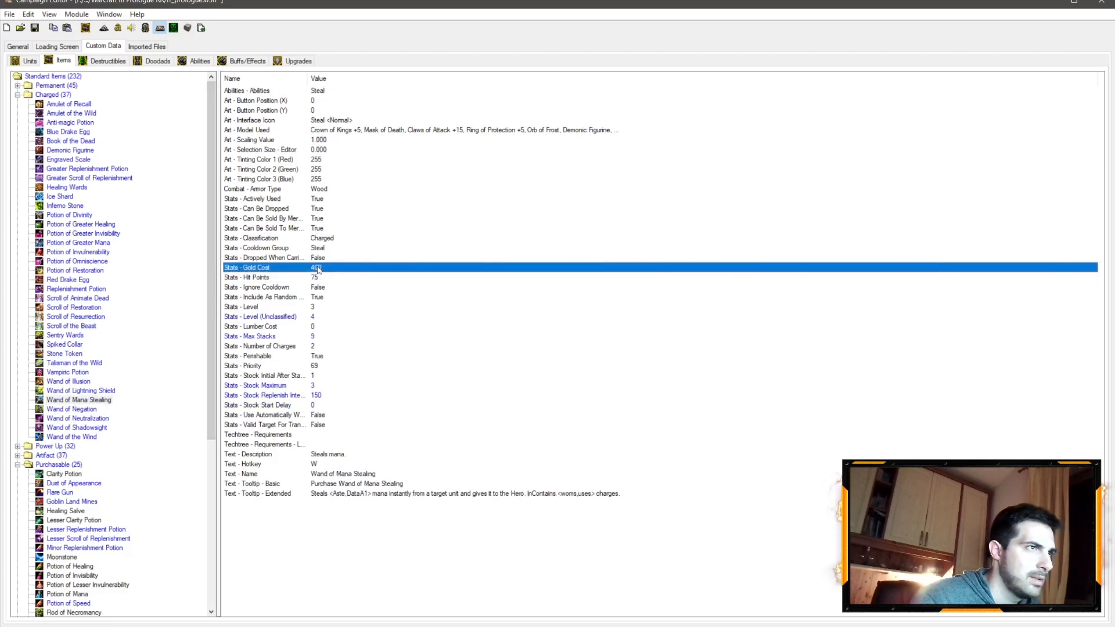
type("200")
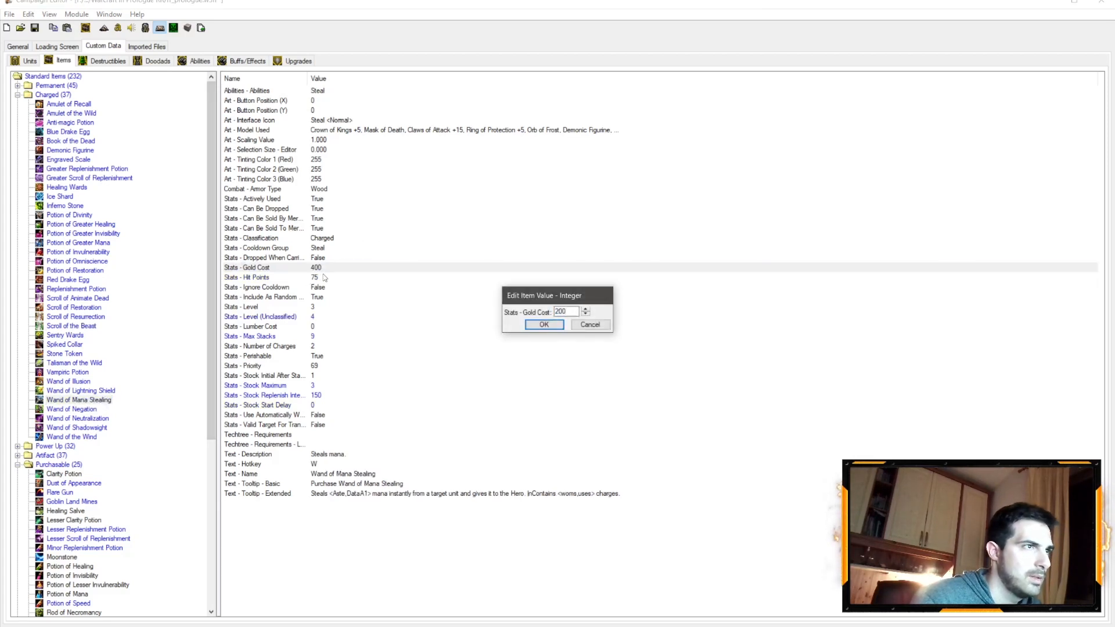
type("50")
key("Return")
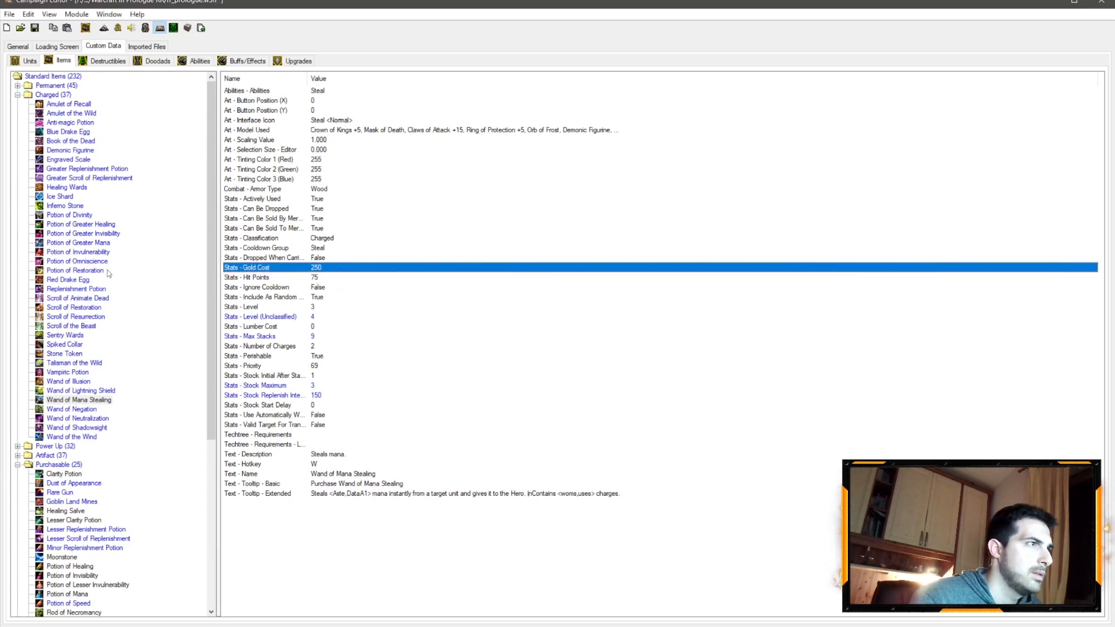
Compare the hit points of similar charged items and set the Wand of Mana Stealing's hit points to 250
left_click(78, 327)
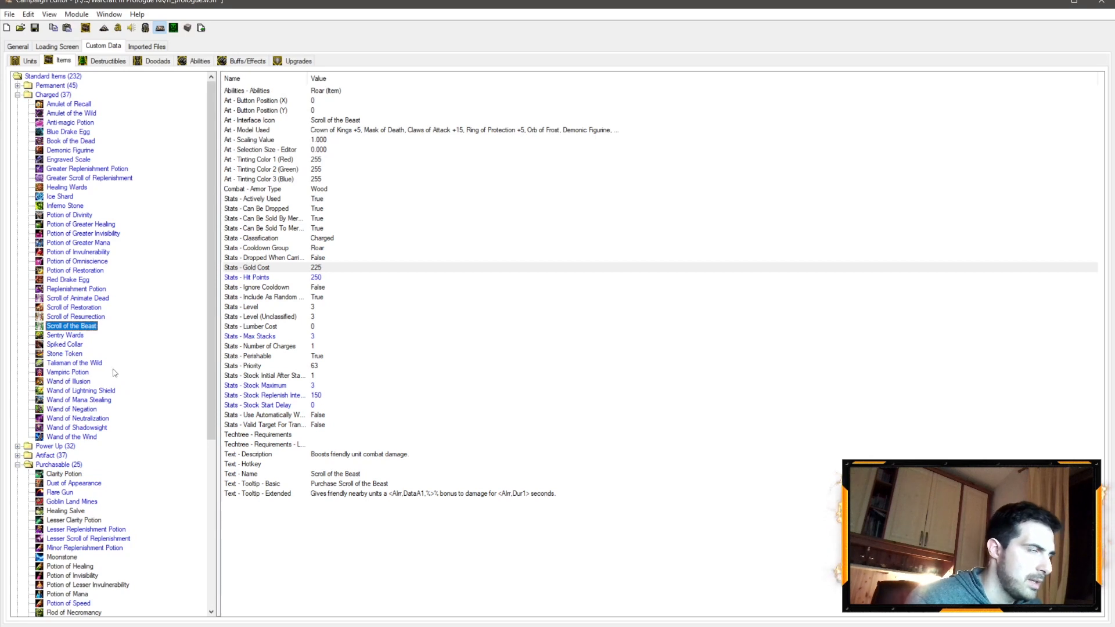
left_click(78, 365)
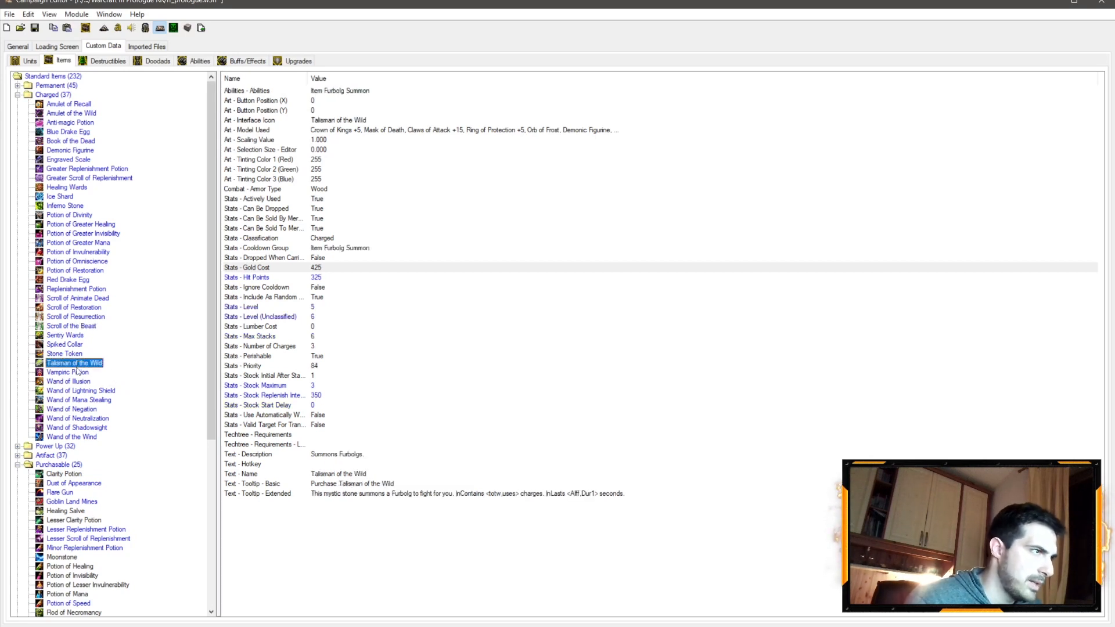
left_click(76, 381)
left_click(104, 391)
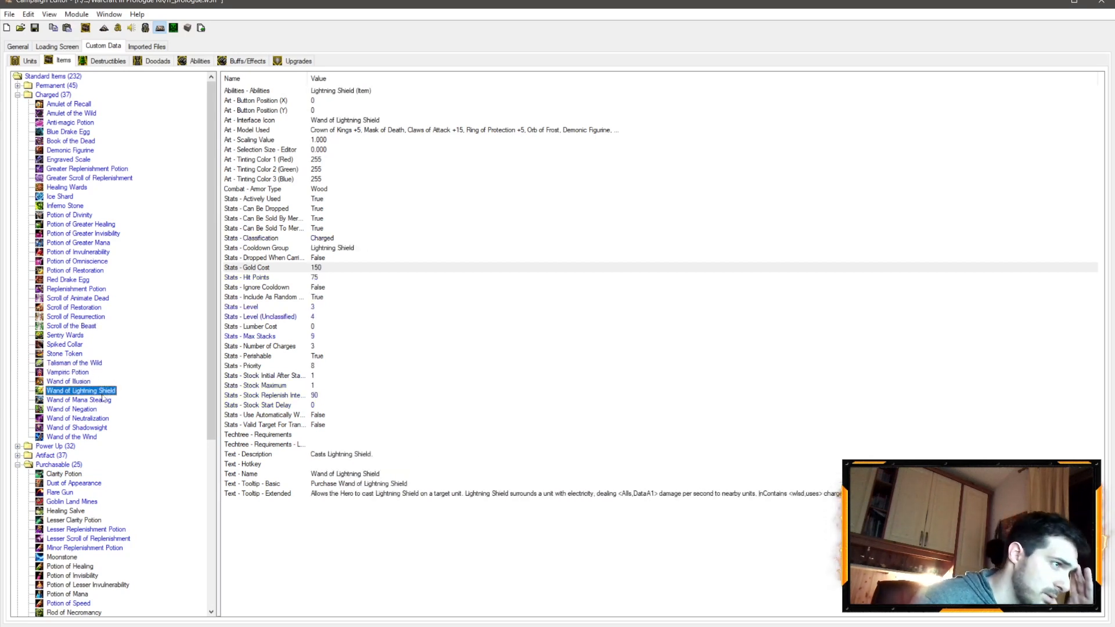
left_click(97, 400)
left_click(97, 392)
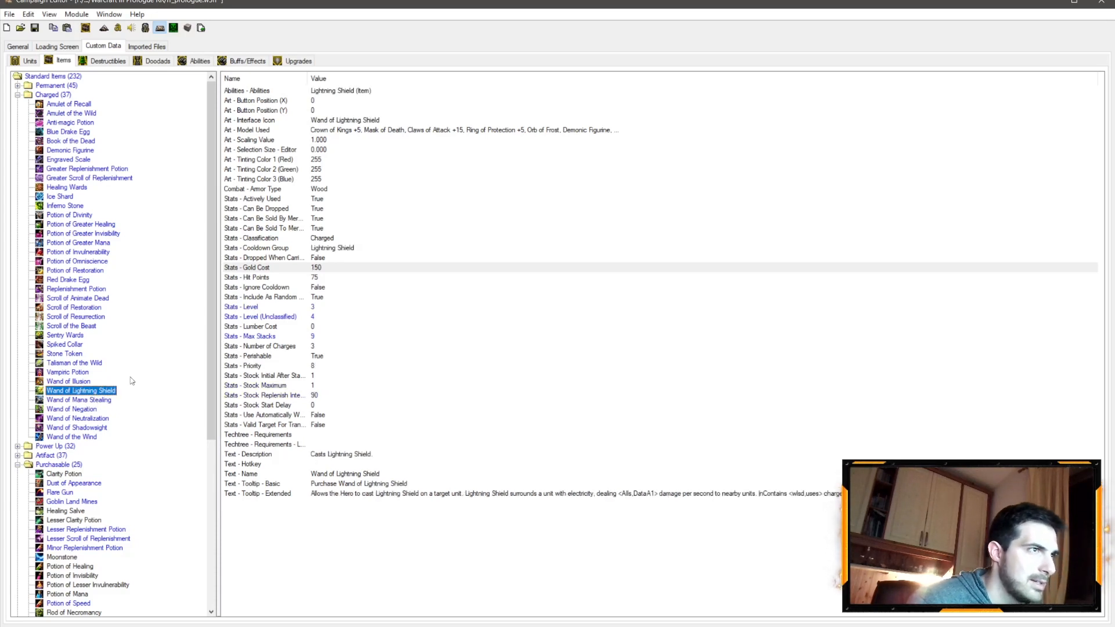
left_click(99, 400)
left_click(313, 278)
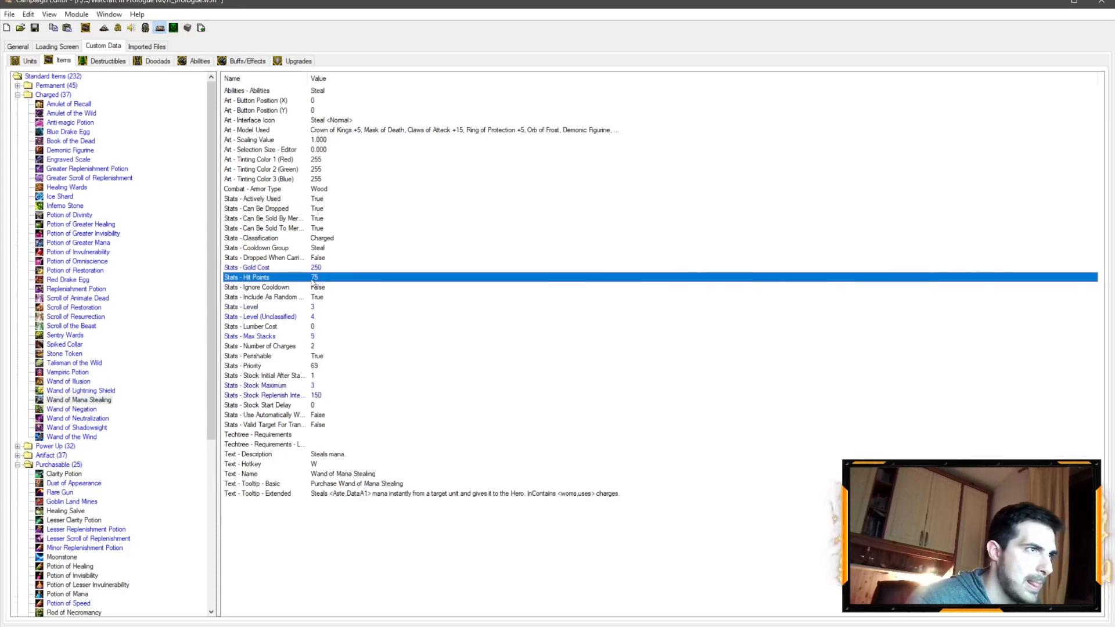
double_click(313, 279)
type("250")
key("Return")
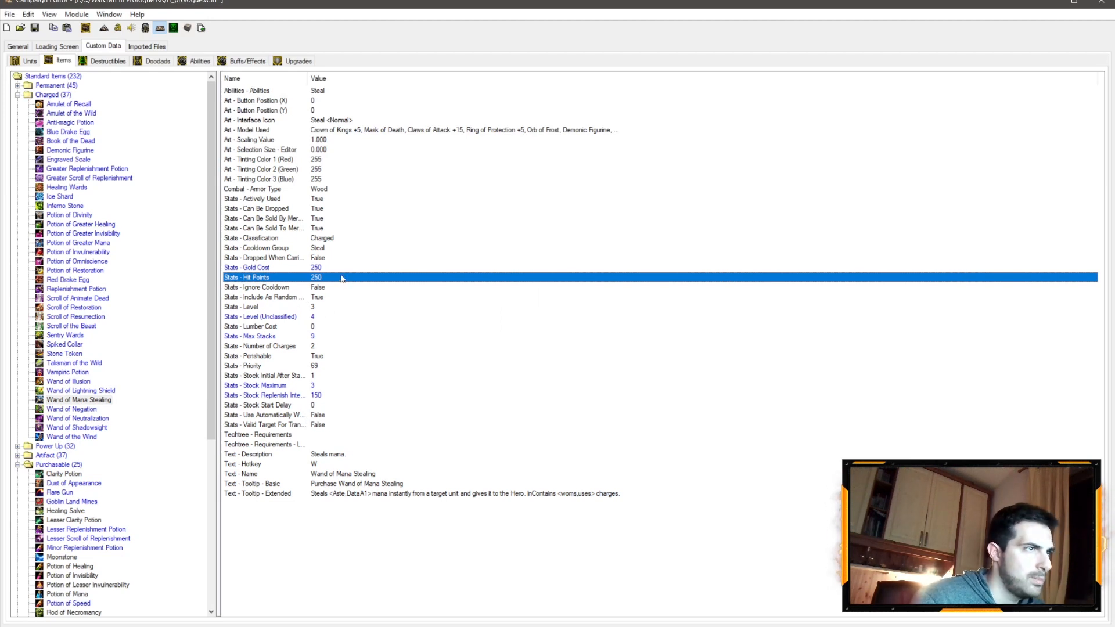
Set both the gold cost and the hit points of the Wand of Lightning Shield to 250
left_click(93, 391)
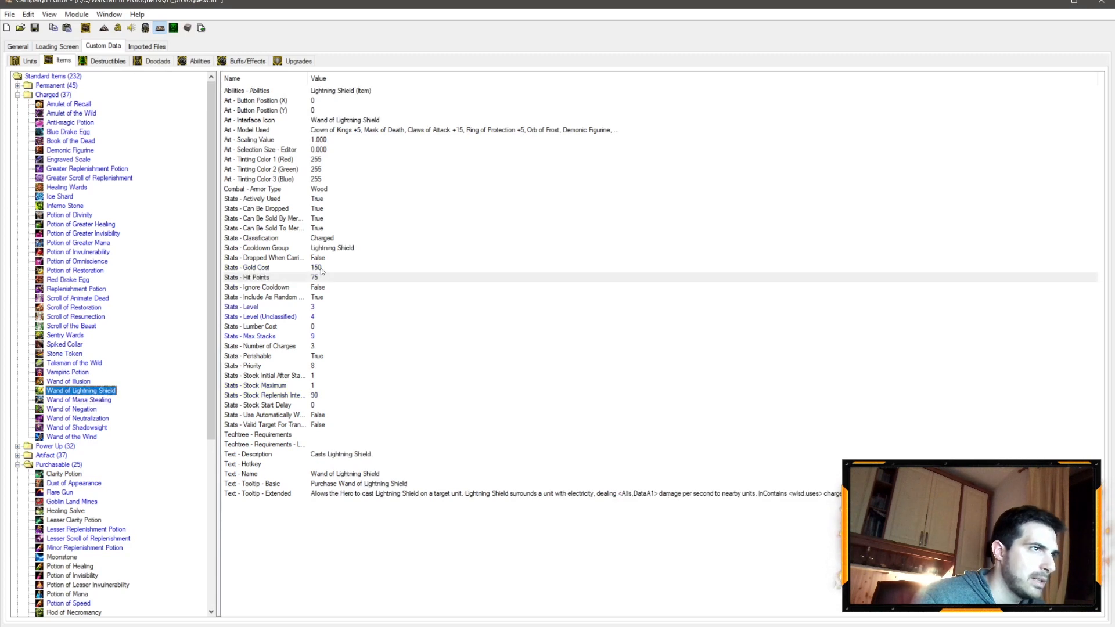
left_click(96, 400)
left_click(314, 267)
left_click(96, 391)
left_click(313, 268)
left_click(307, 307)
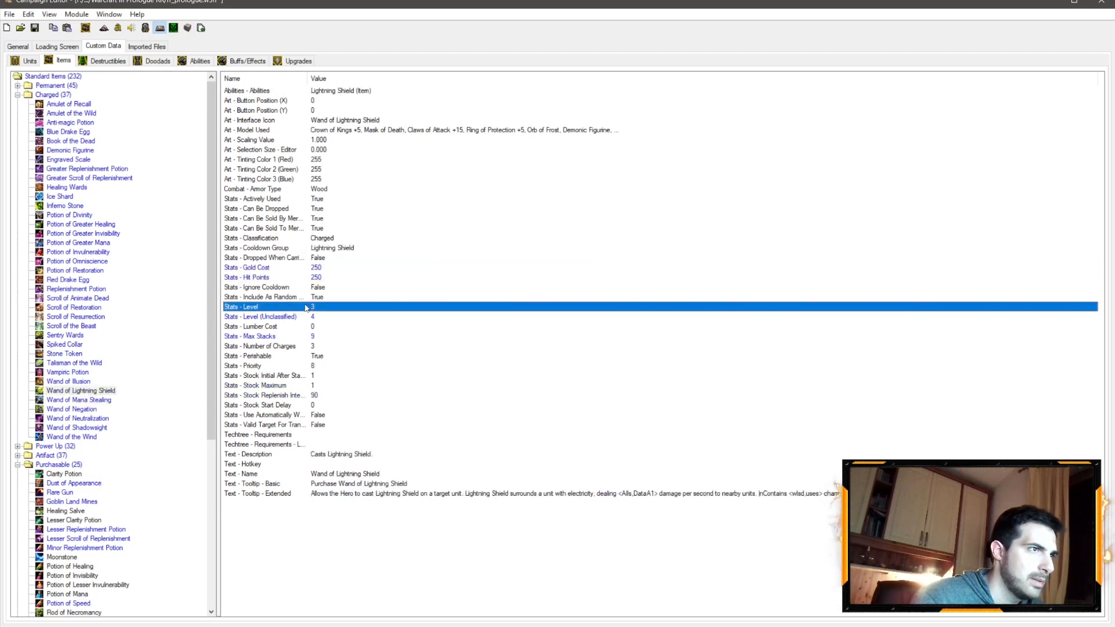
Compare the number of charges of the Wands of Mana Stealing, Lightning Shield, Negation and Neutralization
left_click(105, 400)
left_click(102, 390)
left_click(104, 401)
left_click(287, 347)
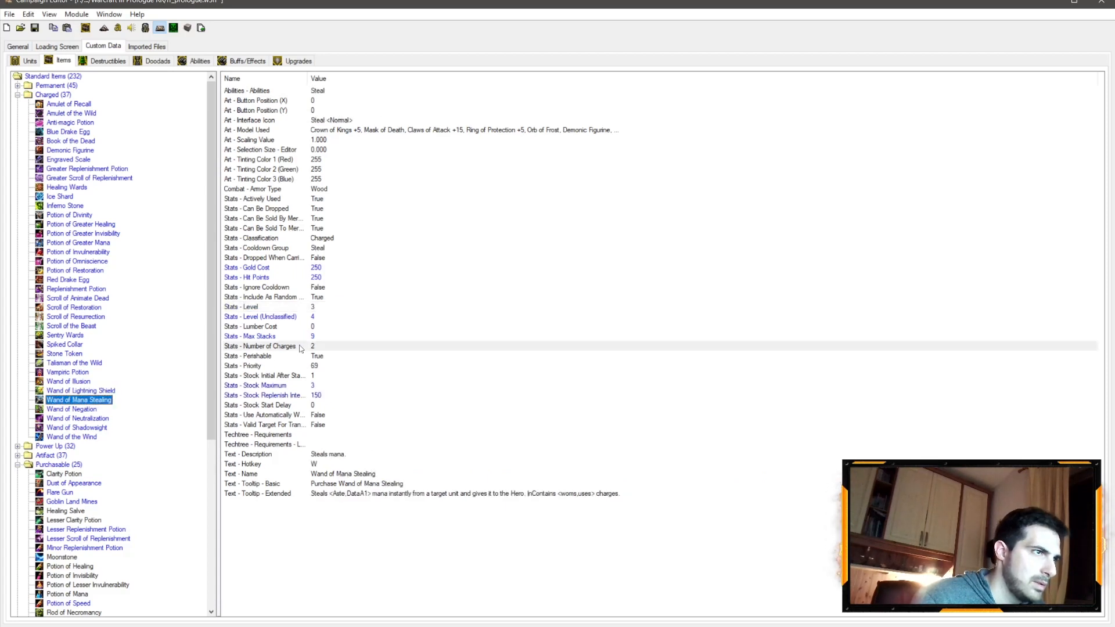
left_click(96, 391)
left_click(96, 400)
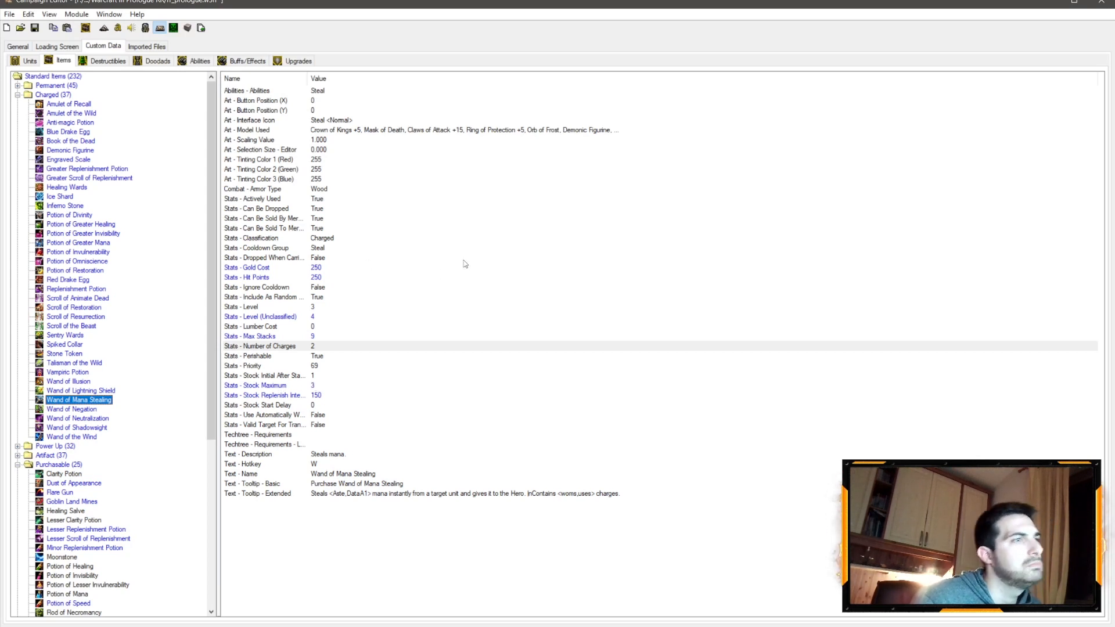
left_click(101, 391)
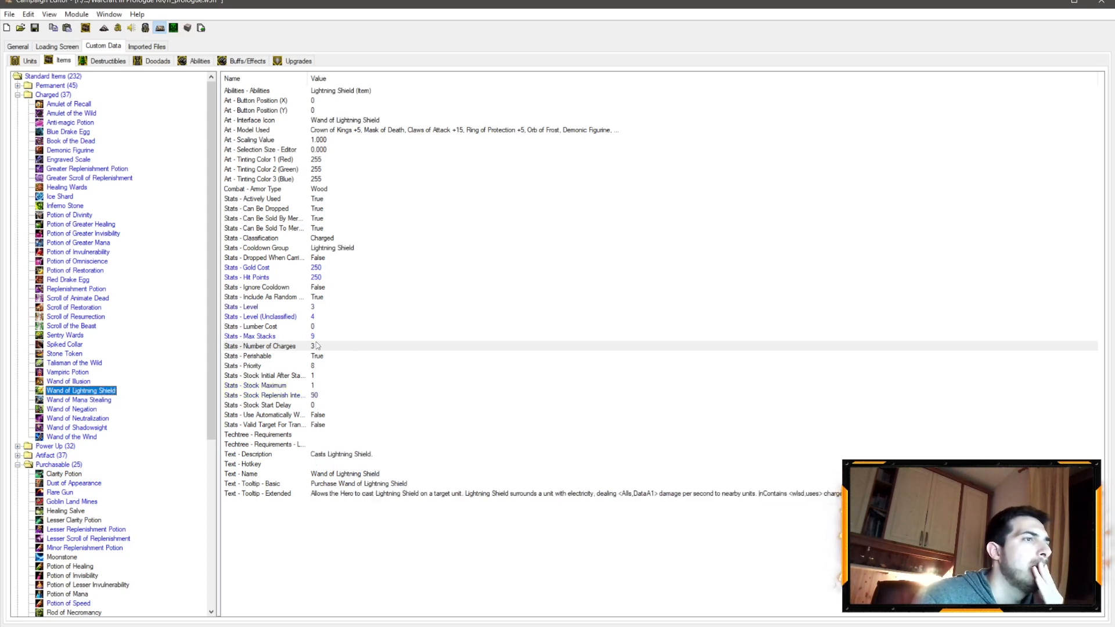
left_click(87, 410)
left_click(90, 419)
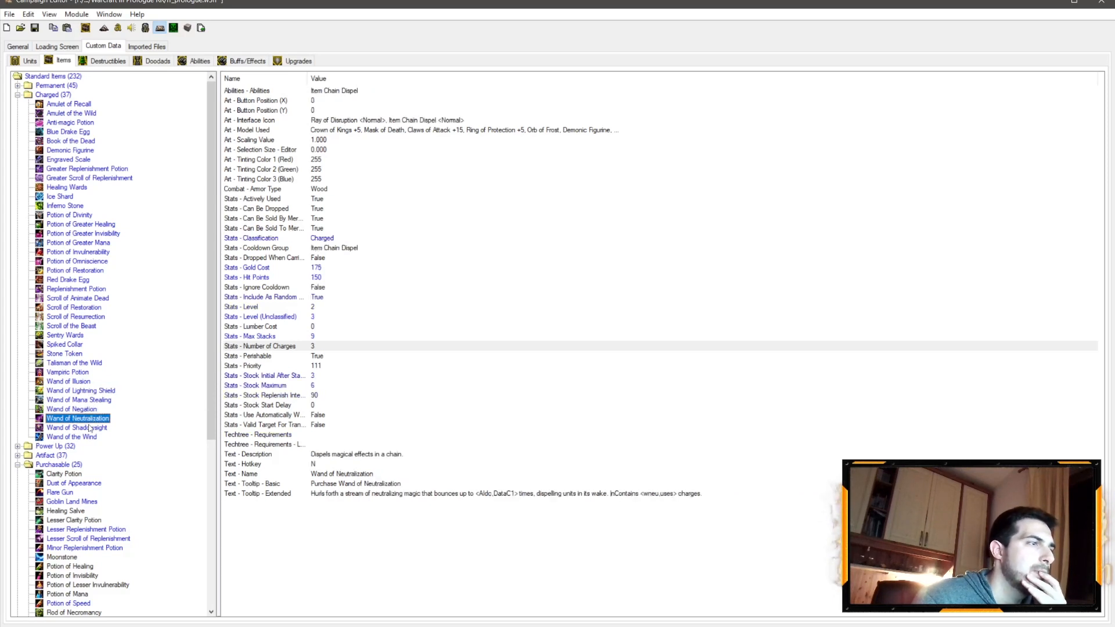
Compare the number of charges and stock stats of the Wands of Neutralization, Shadowsight, Mana Stealing and Illusion
double_click(313, 347)
left_click(595, 326)
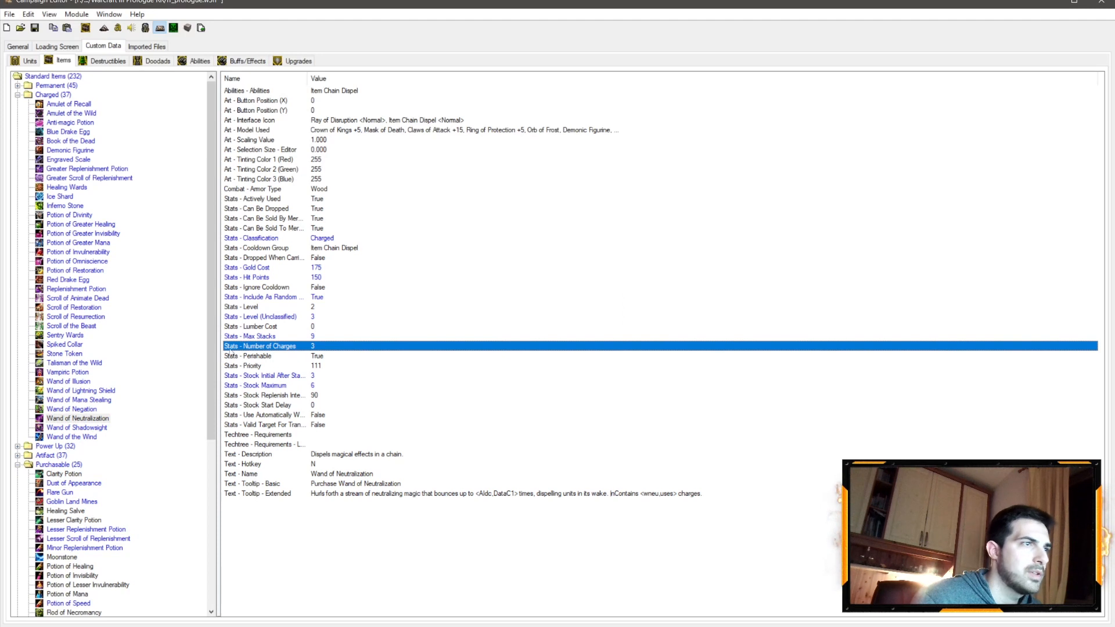
double_click(314, 376)
left_click(604, 328)
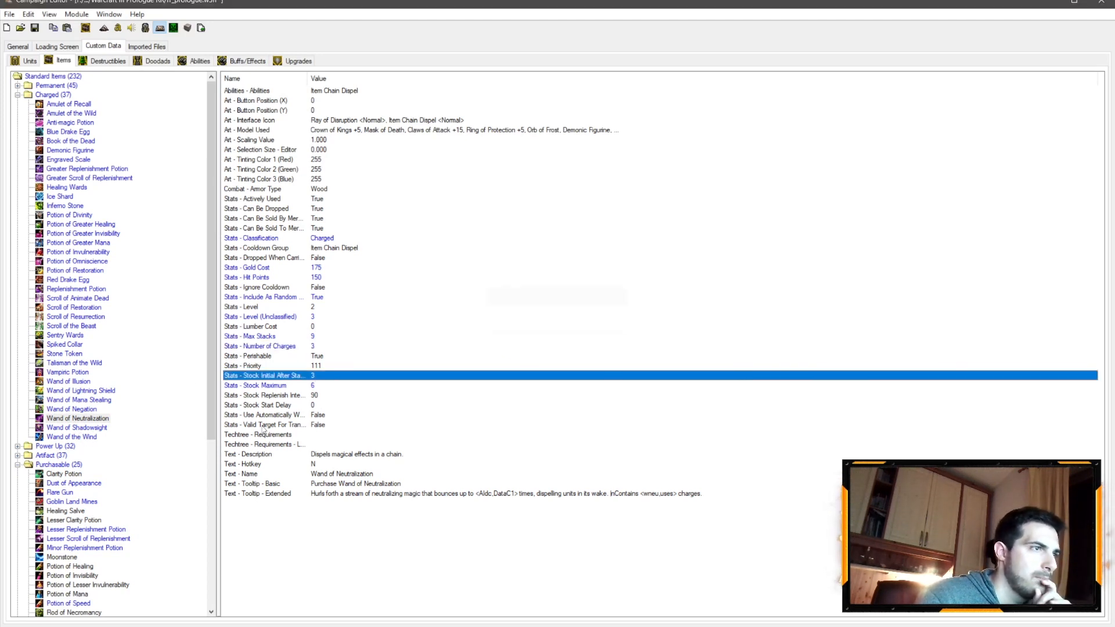
left_click(87, 428)
left_click(92, 419)
left_click(93, 428)
left_click(93, 419)
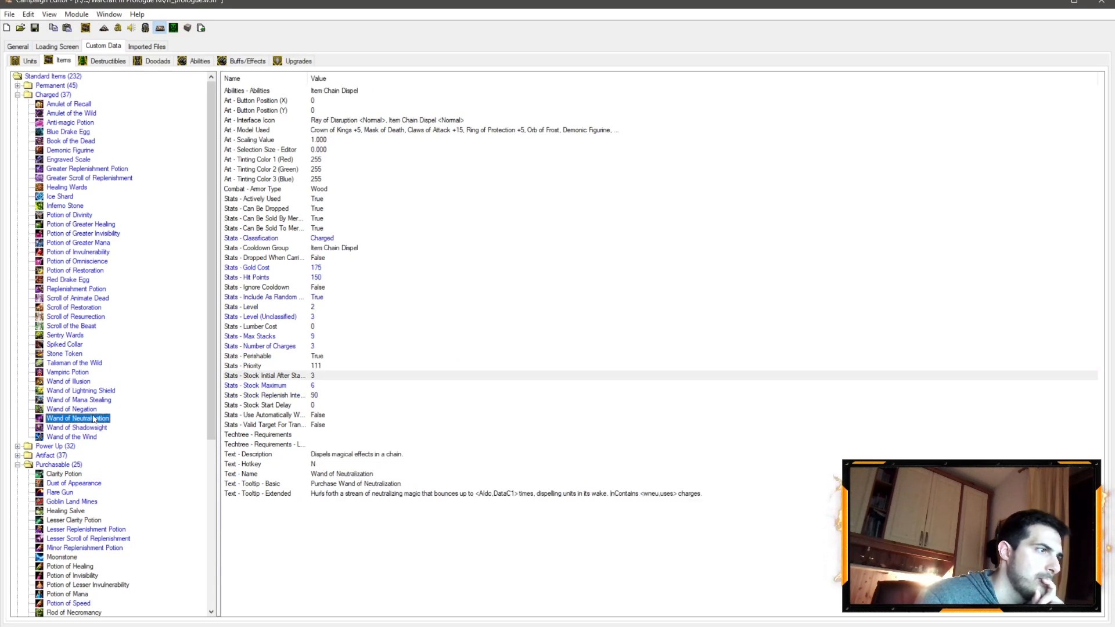
left_click(100, 428)
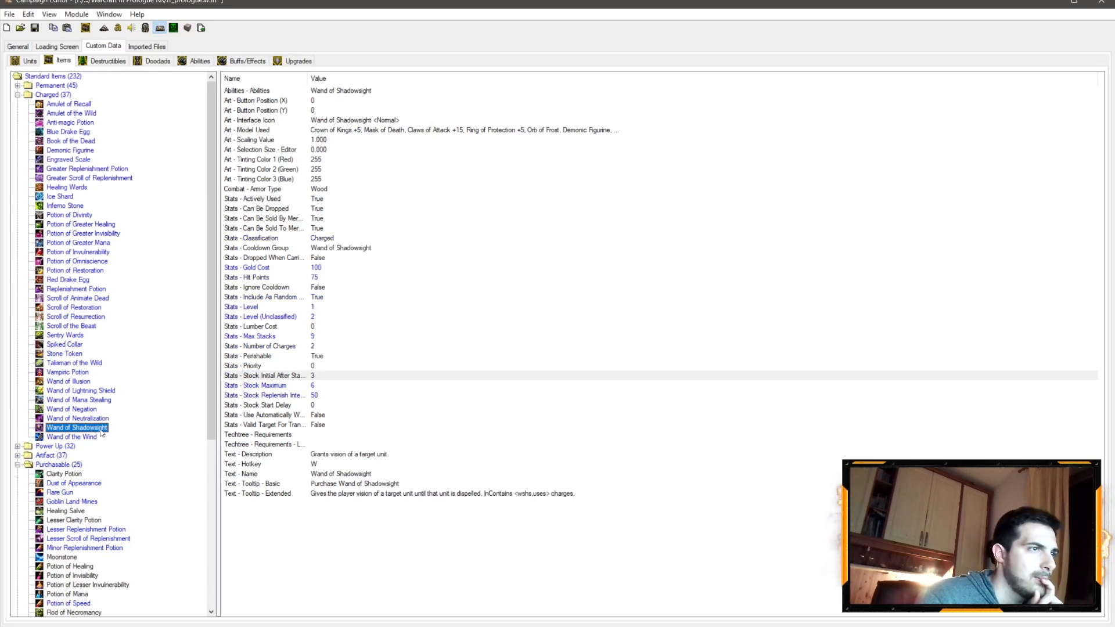
left_click(95, 419)
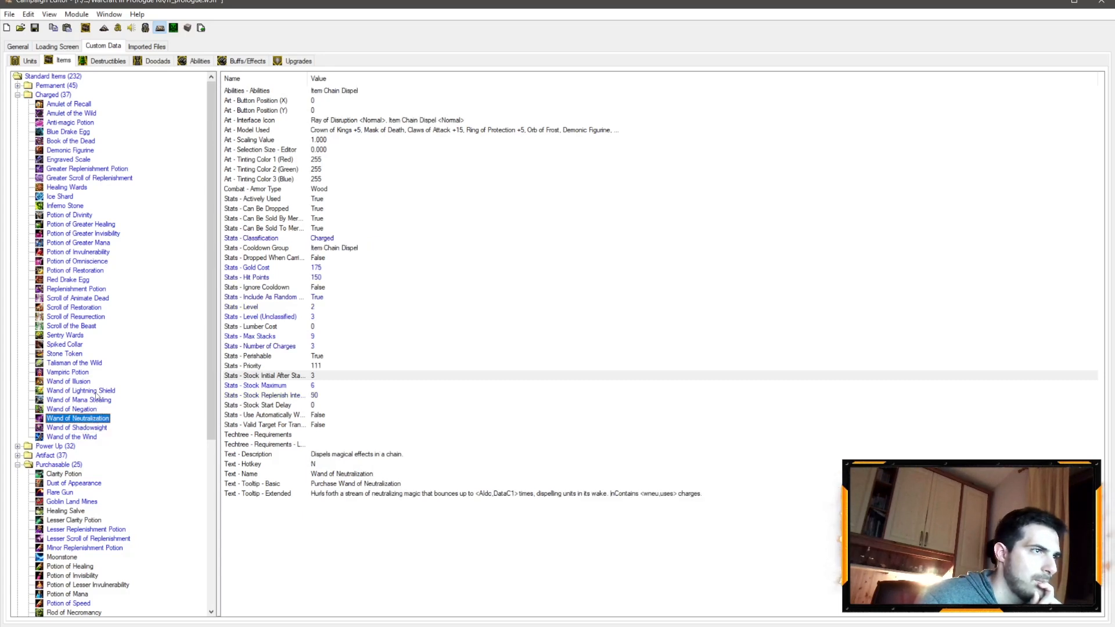
left_click(93, 392)
left_click(98, 401)
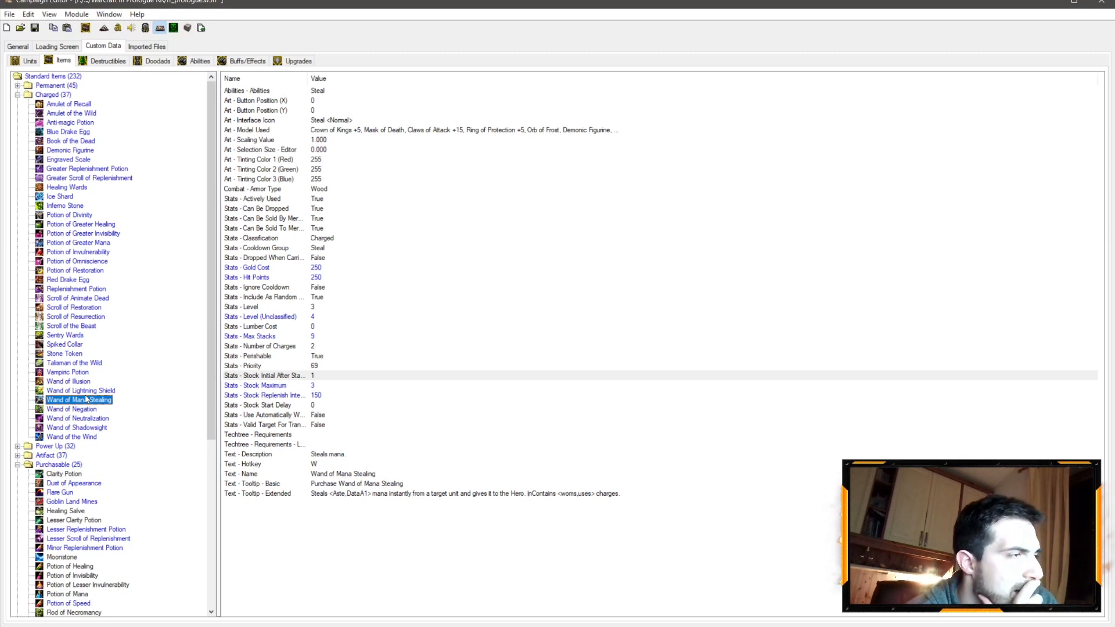
left_click(81, 385)
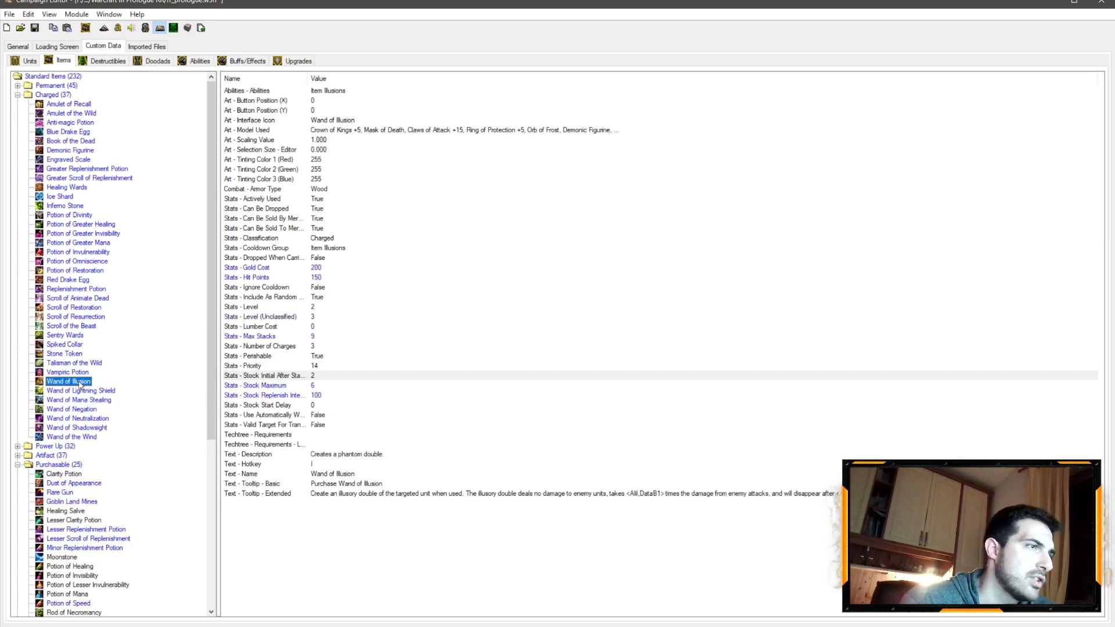
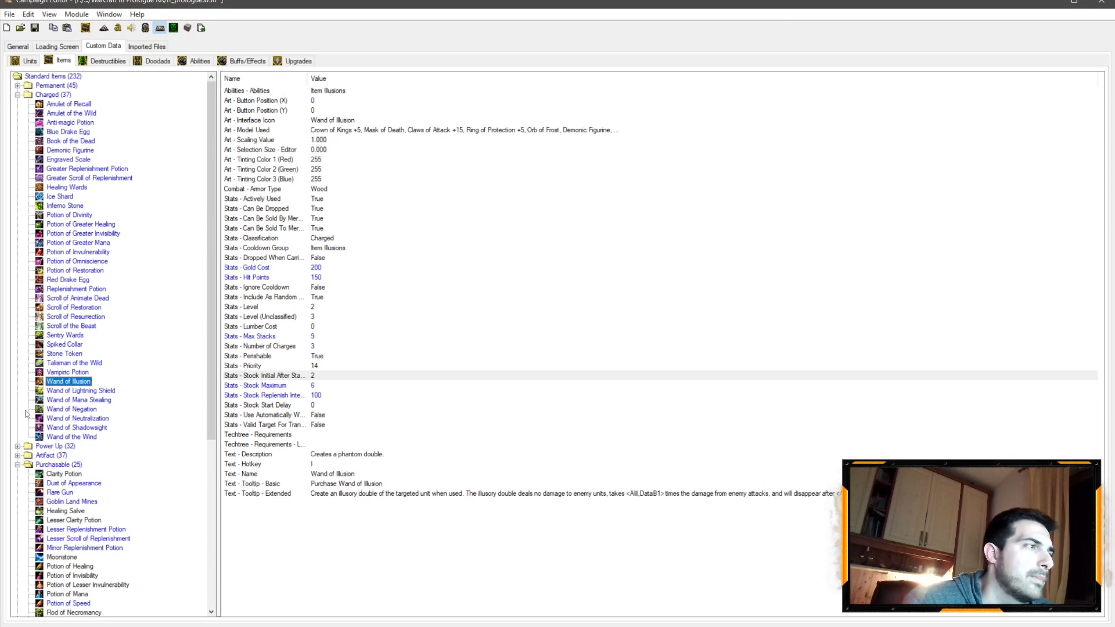
Match the Wand of Lightning Shield to the Wand of Mana Stealing by setting its stock maximum to 3 and stock replenish interval to 150
left_click(98, 392)
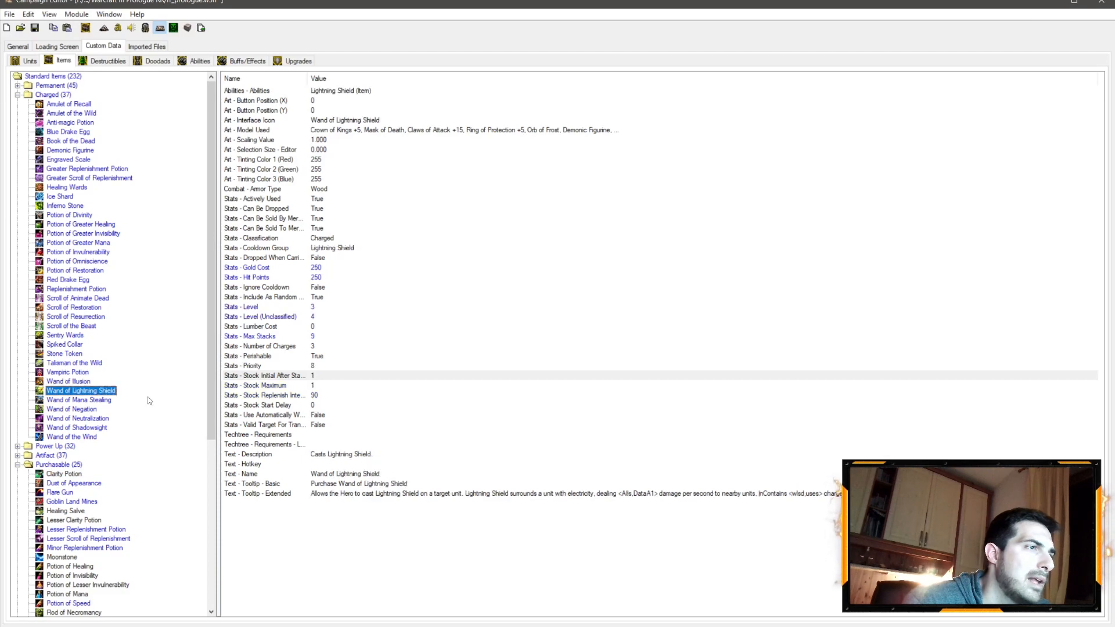
left_click(81, 400)
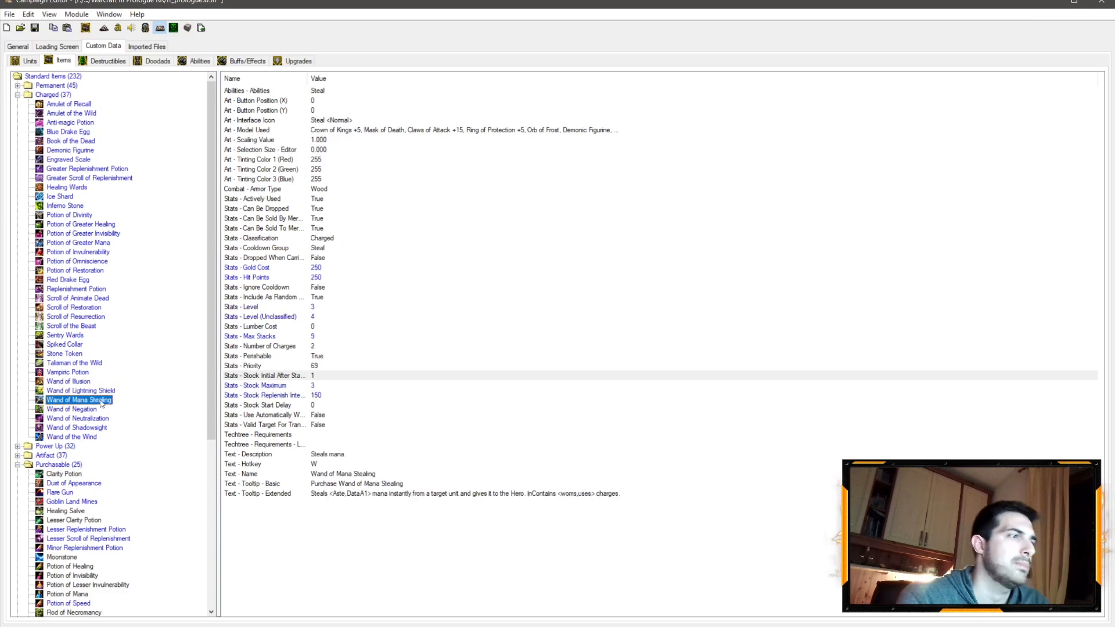
left_click(312, 376)
left_click(97, 391)
left_click(82, 401)
left_click(313, 385)
left_click(98, 391)
left_click(307, 385)
left_click(81, 401)
left_click(264, 396)
left_click(102, 391)
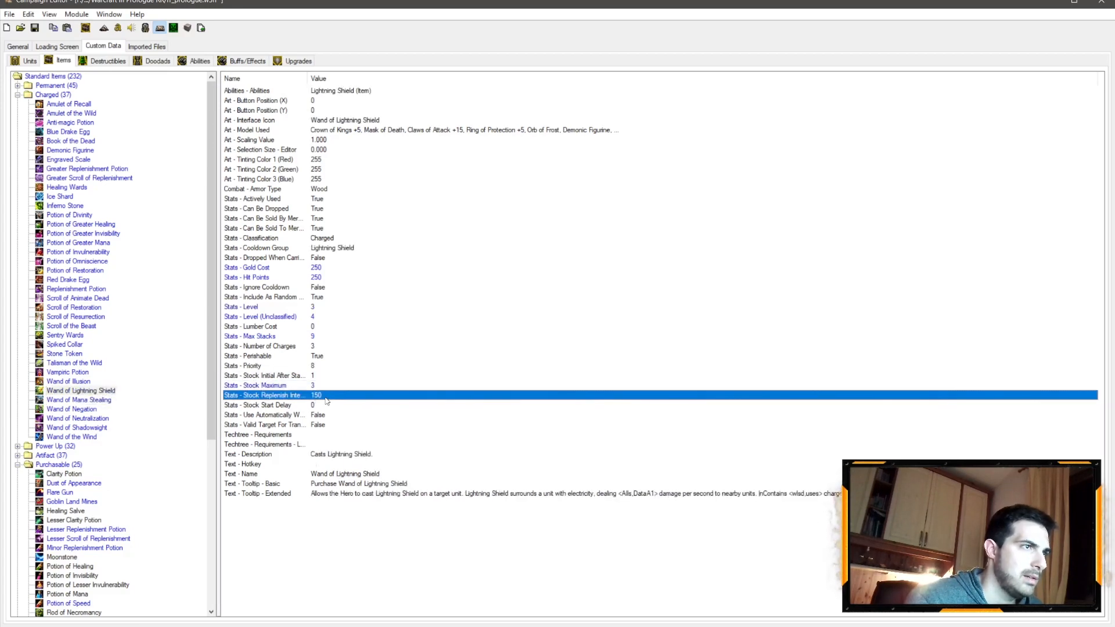
Set the number of charges to 2 for both the Wand of Illusion and the Wand of Lightning Shield
left_click(87, 381)
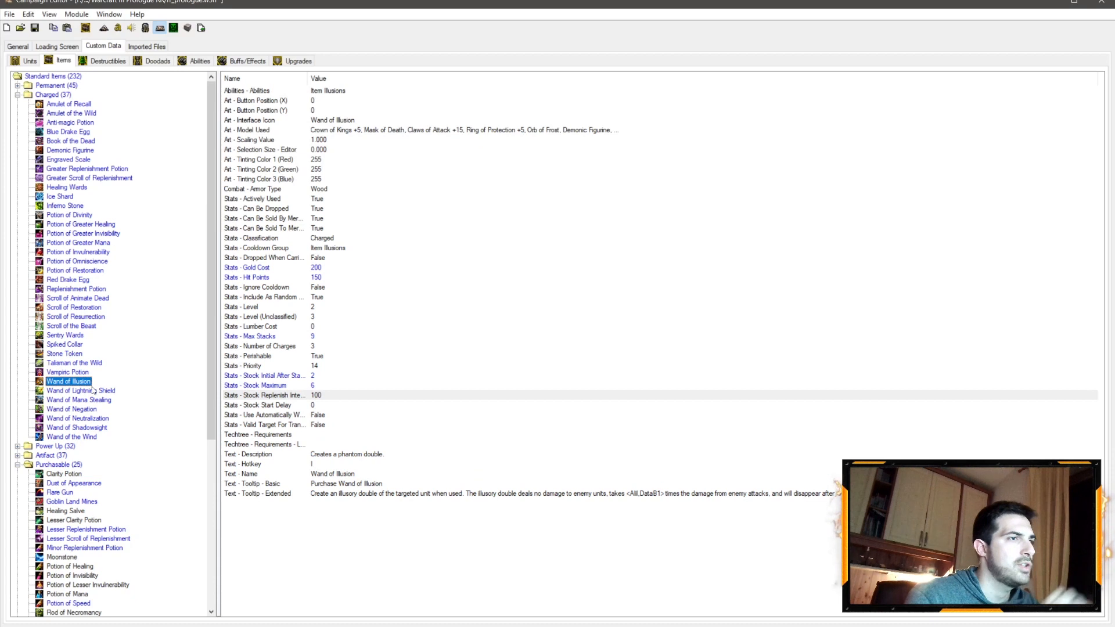
double_click(305, 346)
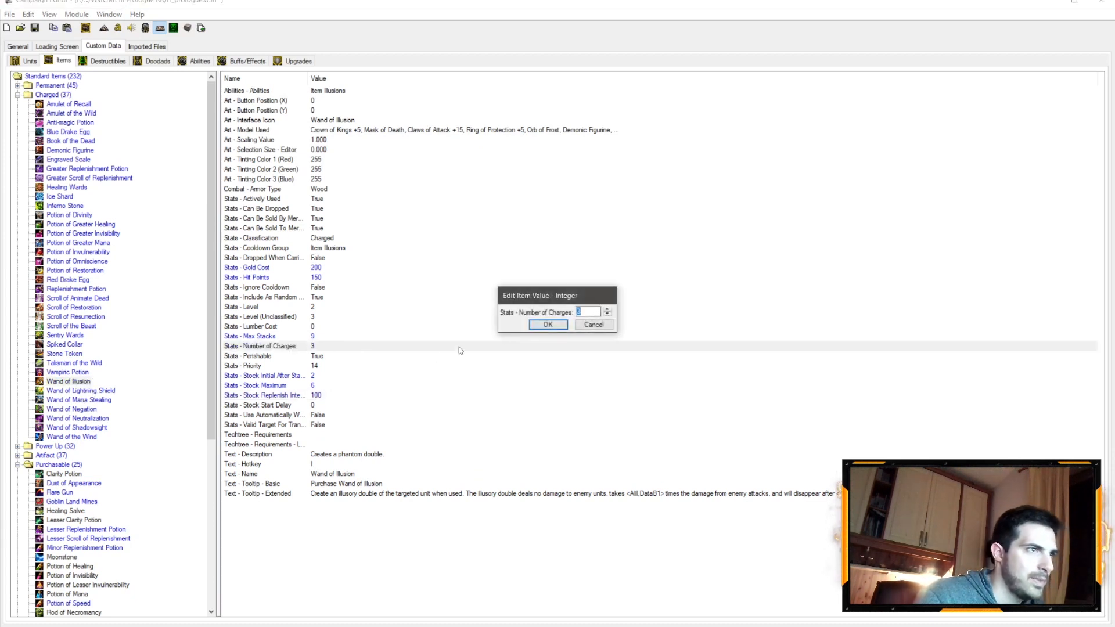
type("2")
left_click(547, 325)
left_click(94, 391)
double_click(310, 353)
left_click(590, 323)
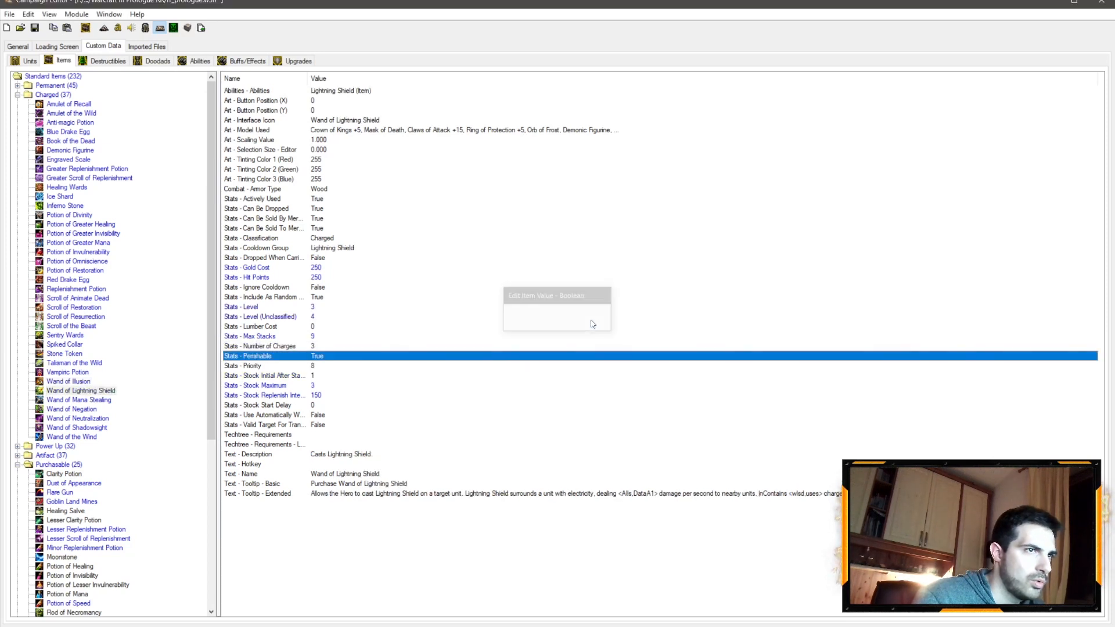
double_click(297, 346)
key("Return")
Review the number of charges of the Wands of Mana Stealing, Negation, Neutralization and Shadowsight
left_click(93, 400)
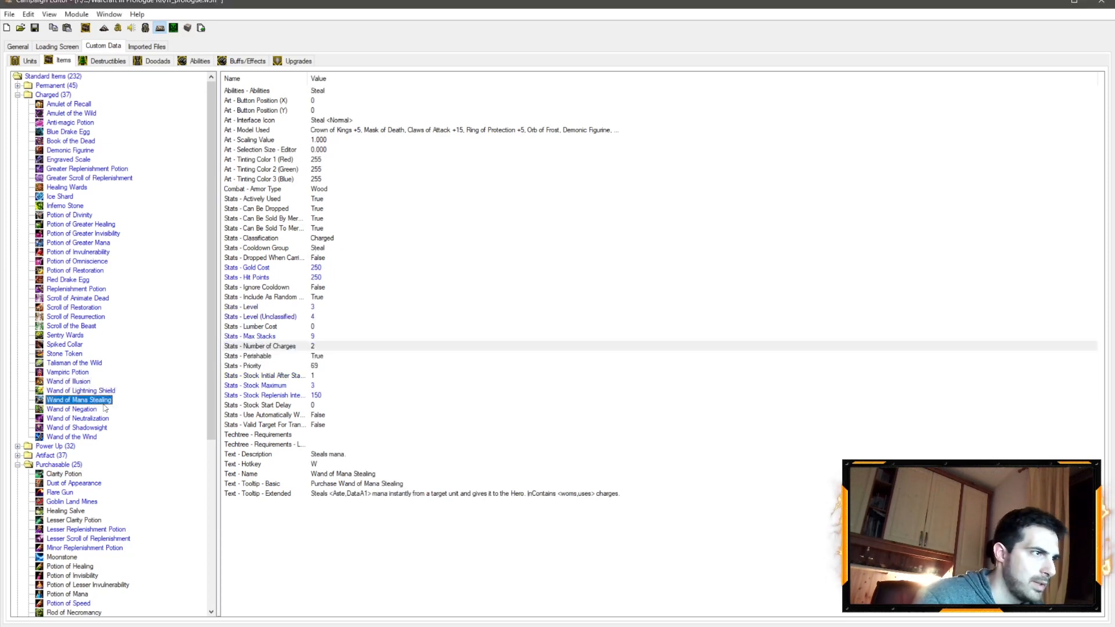
double_click(297, 346)
key("Return")
left_click(87, 409)
double_click(310, 346)
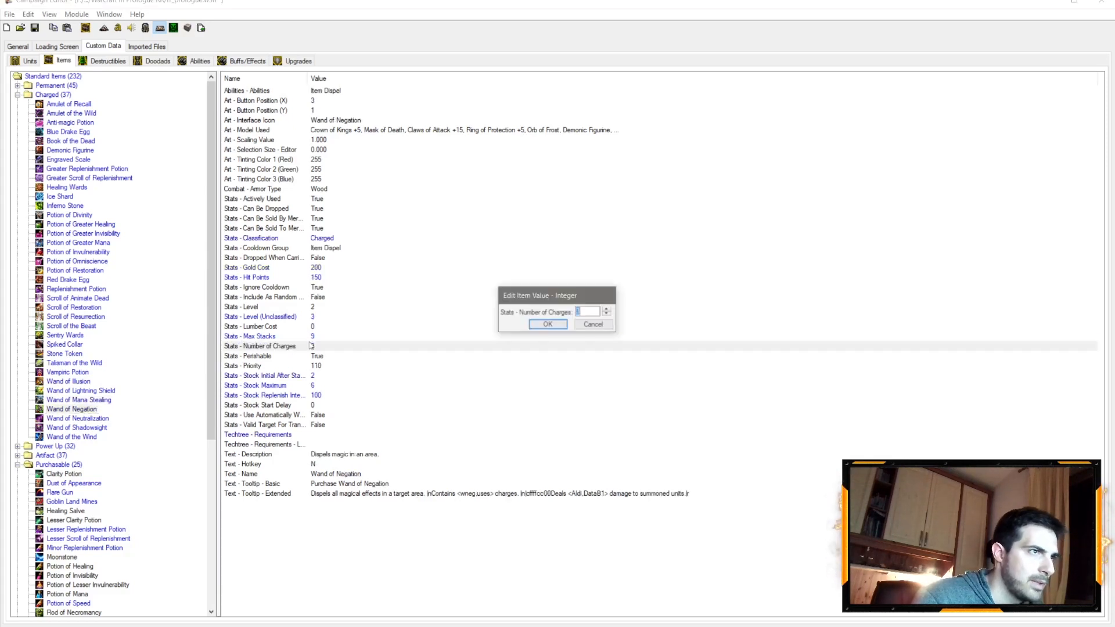
key("Return")
left_click(92, 418)
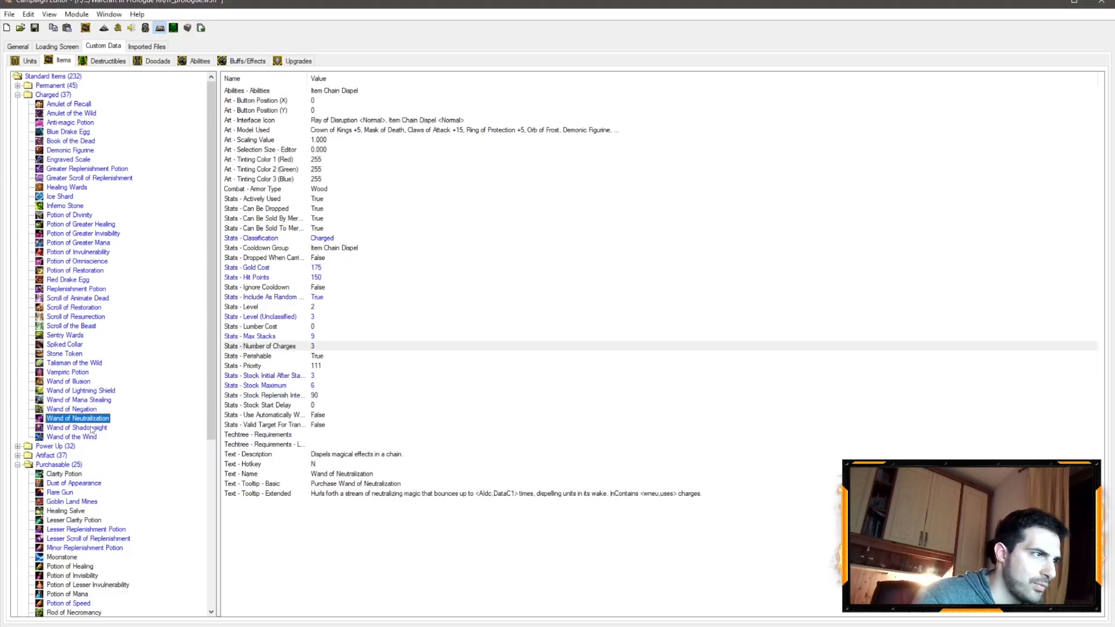
left_click(97, 428)
double_click(315, 347)
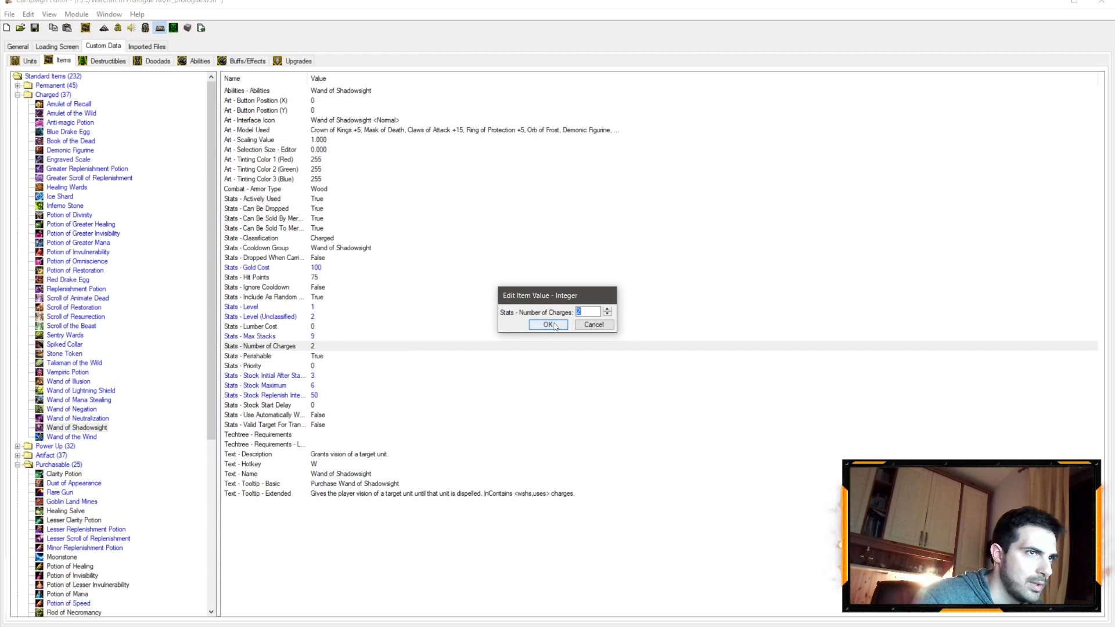
type("3")
left_click(548, 324)
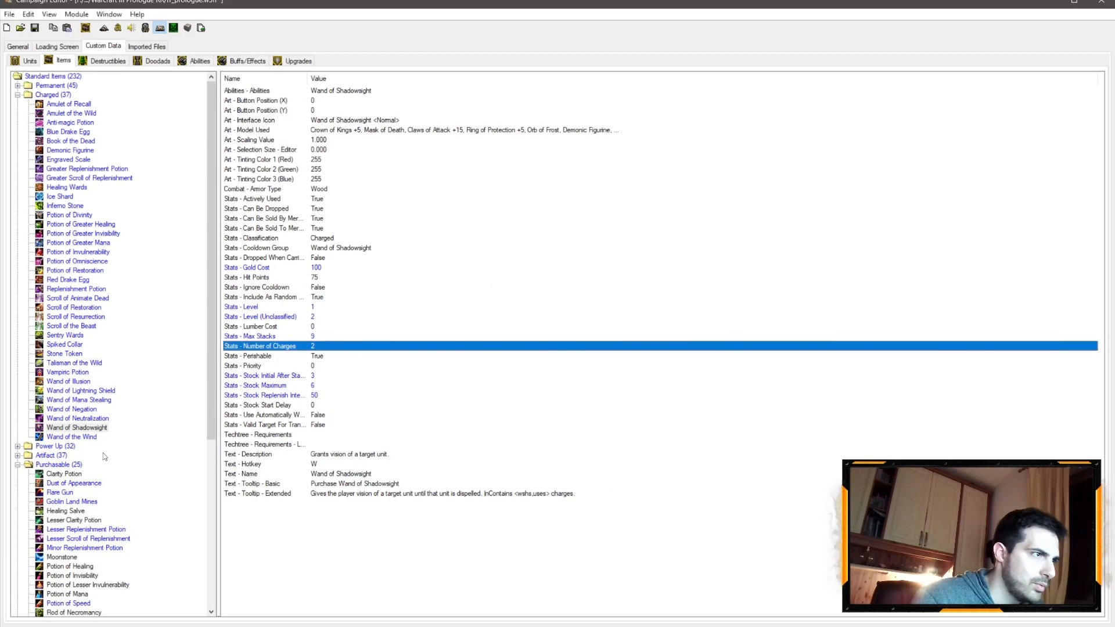
Set the Wand of the Wind's number of charges to 1 and its unclassified level to 5
left_click(72, 436)
double_click(316, 346)
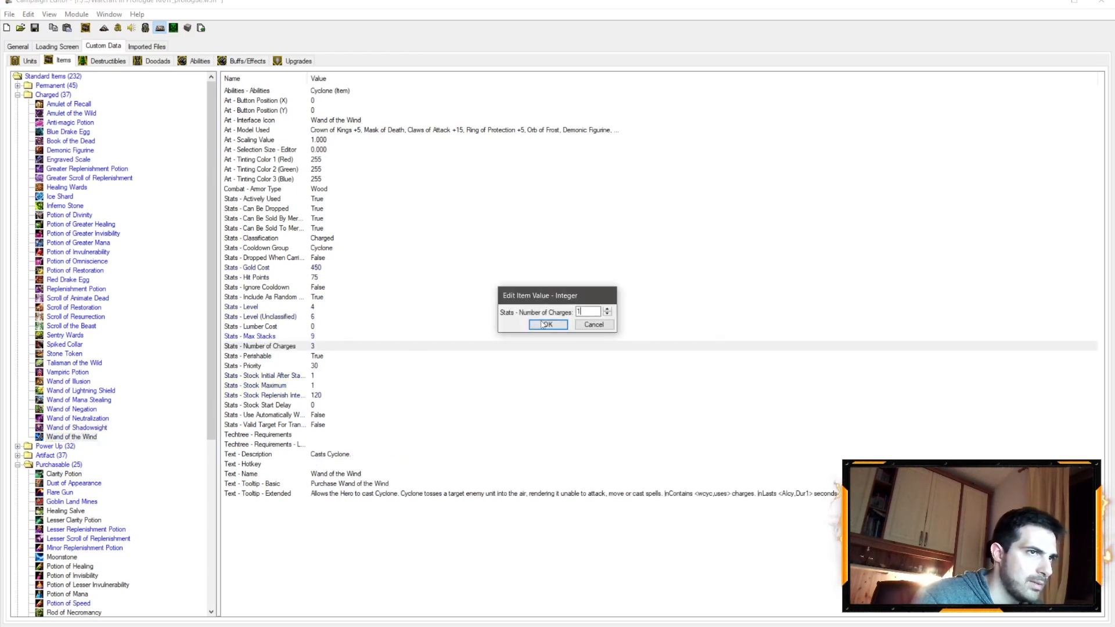
key("Return")
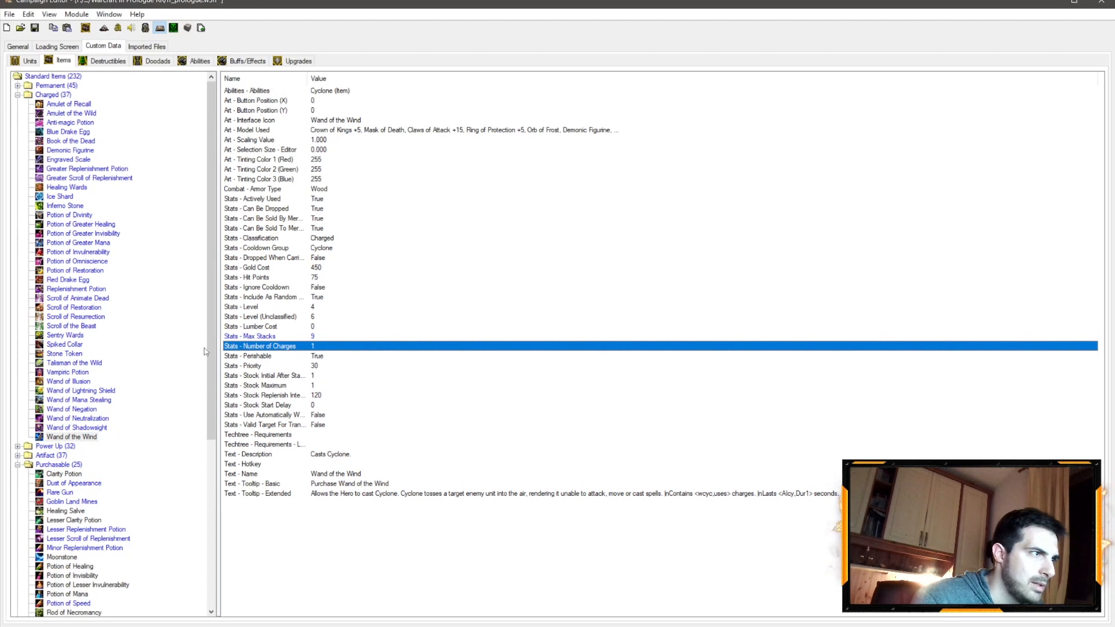
double_click(318, 318)
type("4")
key("Return")
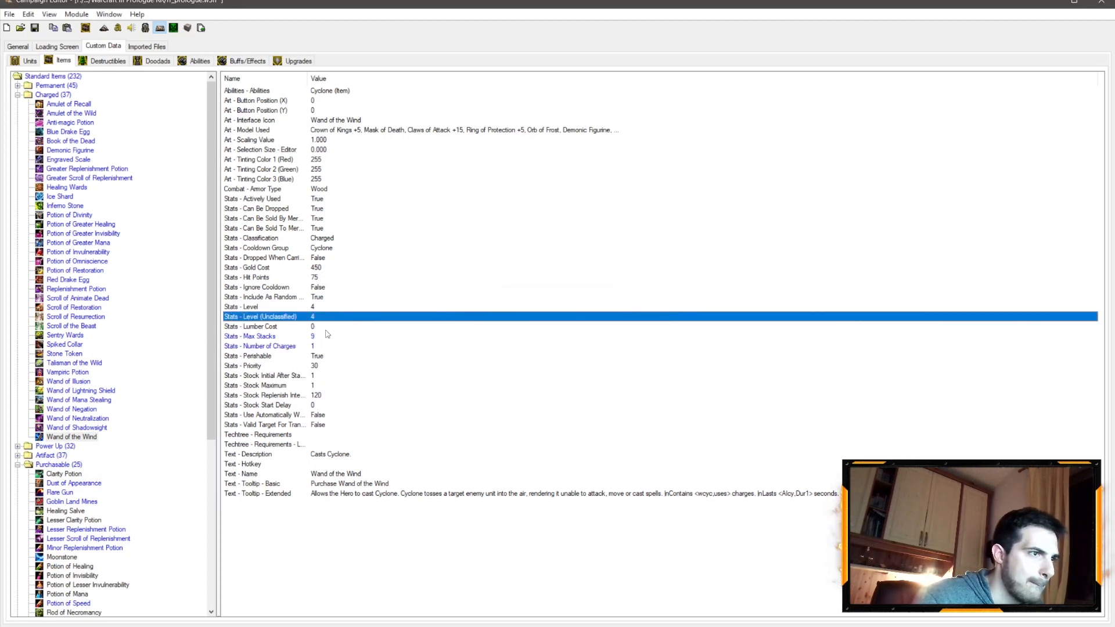
double_click(314, 319)
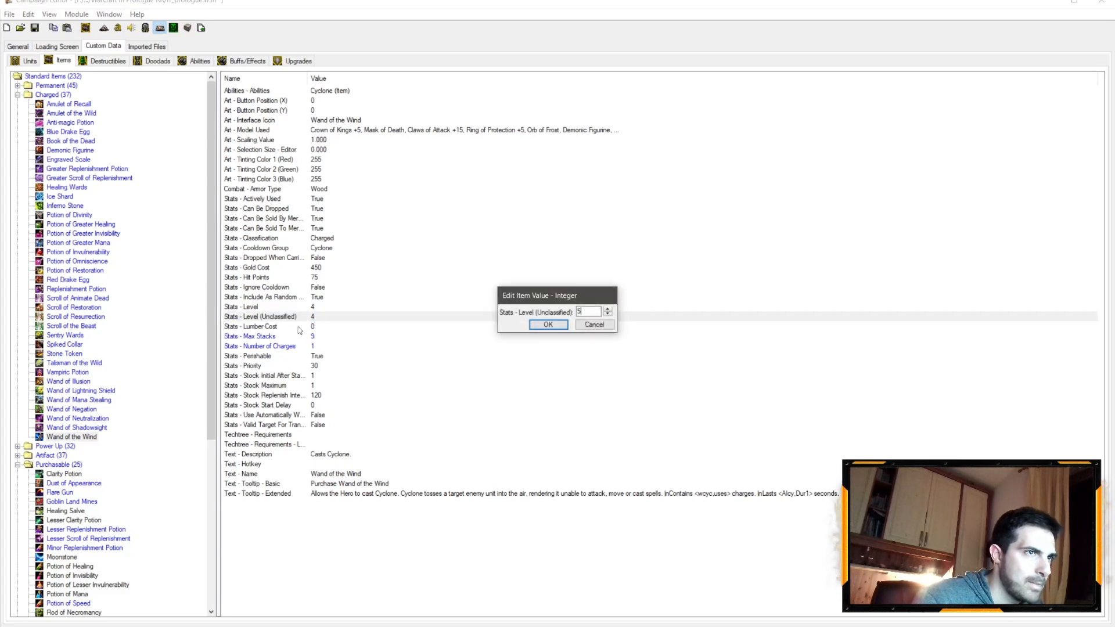
type("5")
key("Return")
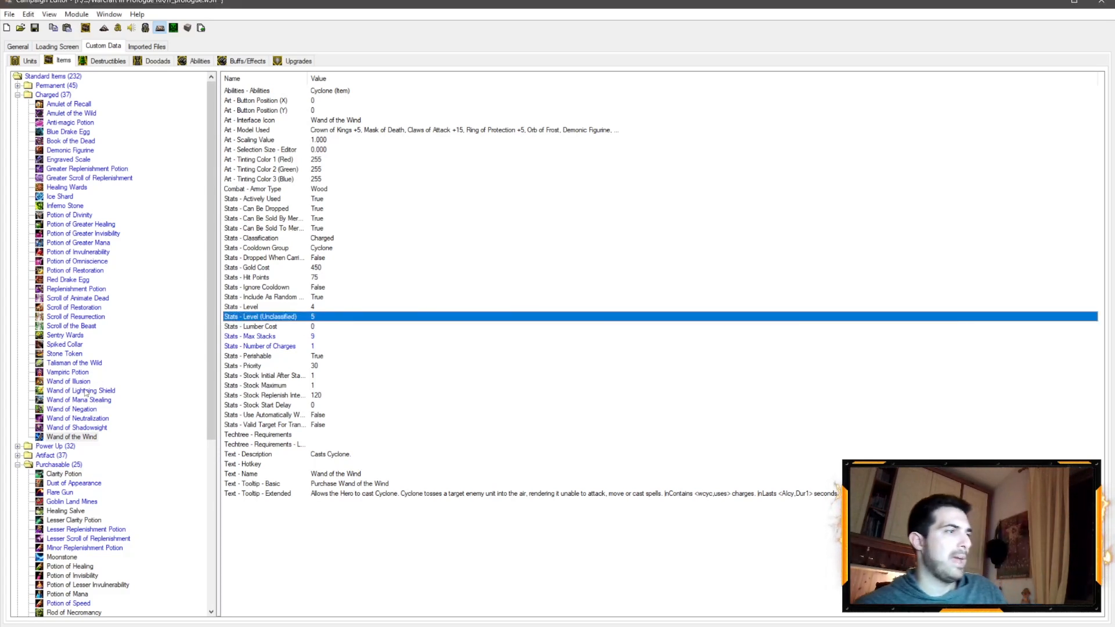
Check the Wand of Lightning Shield's gold cost for reference and set the Wand of the Wind's stock replenish interval to 200
left_click(93, 391)
left_click(318, 259)
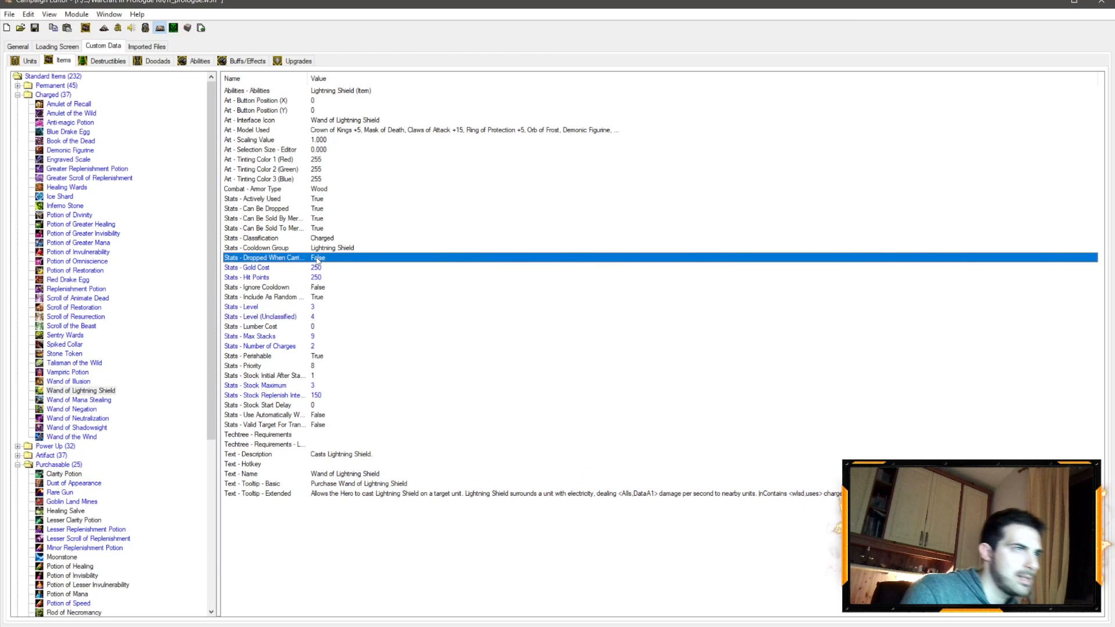
left_click(322, 268)
left_click(73, 437)
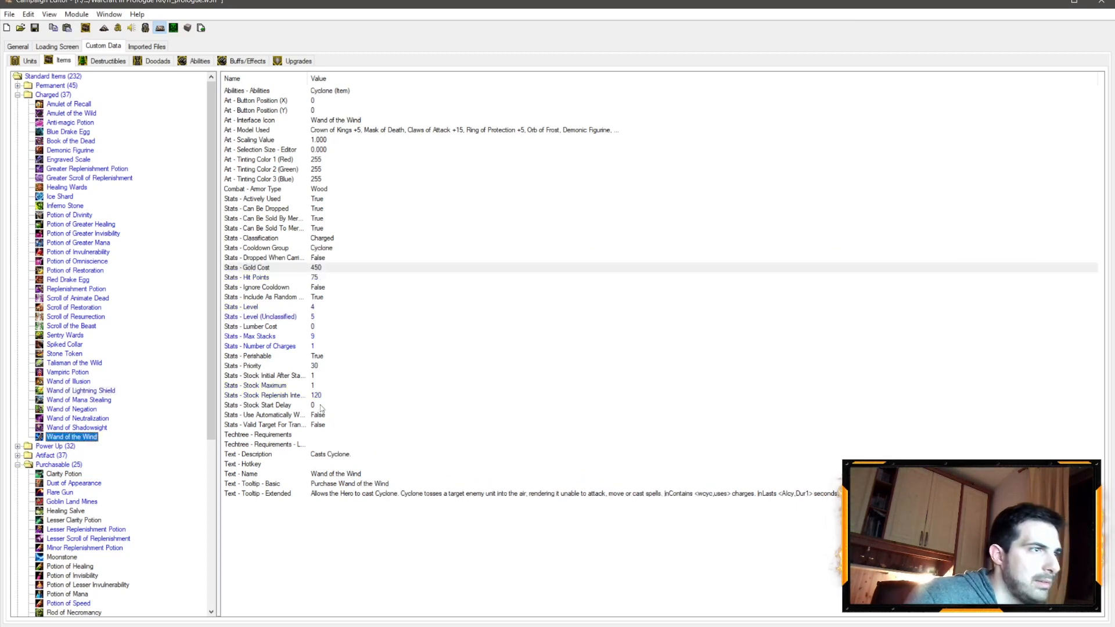
double_click(316, 397)
type("200")
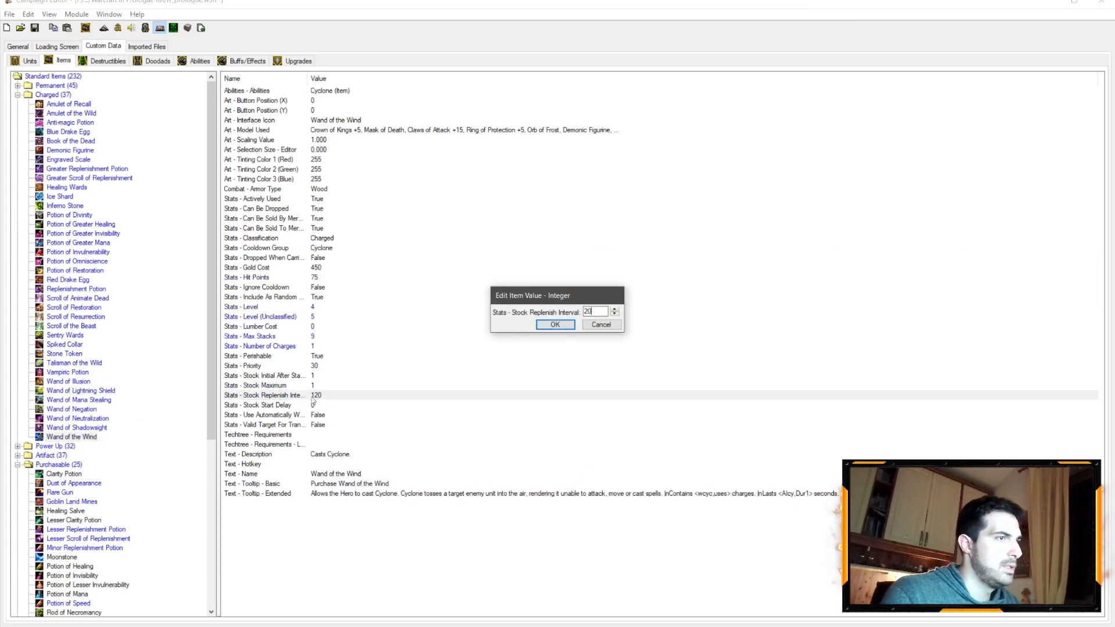
key("Return")
Set the Wand of the Wind's stock maximum to 2
double_click(312, 386)
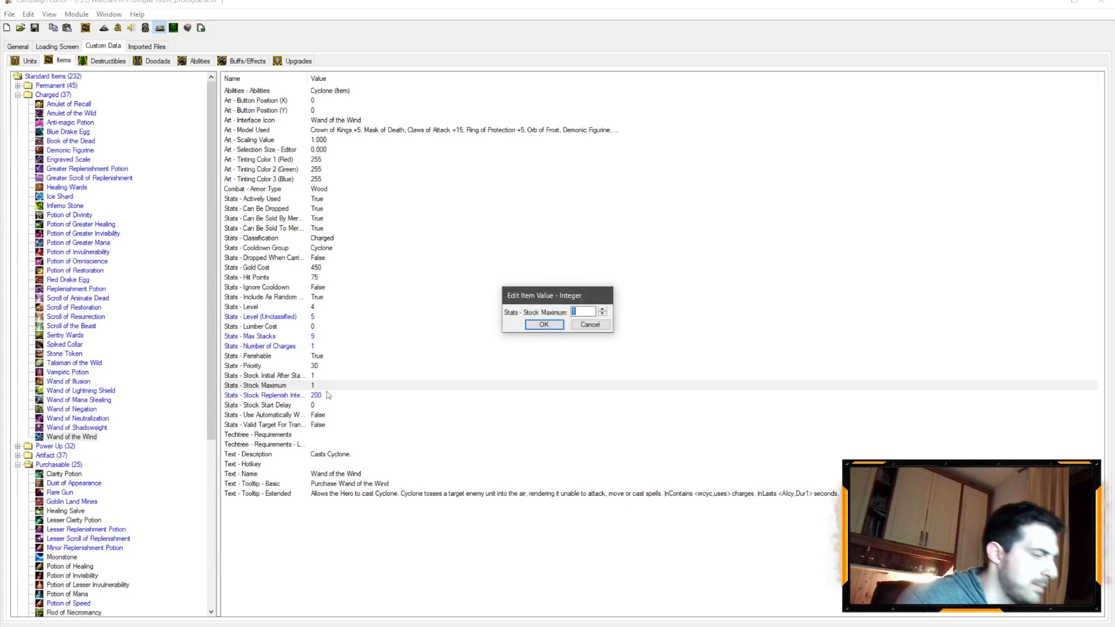
type("2")
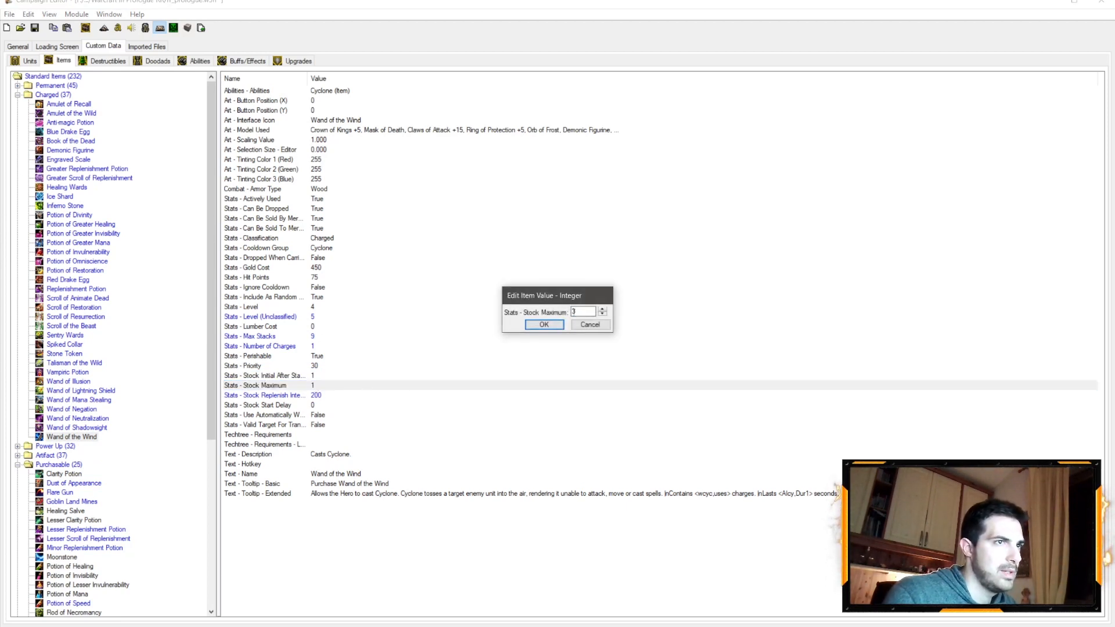
left_click(560, 323)
left_click(319, 377)
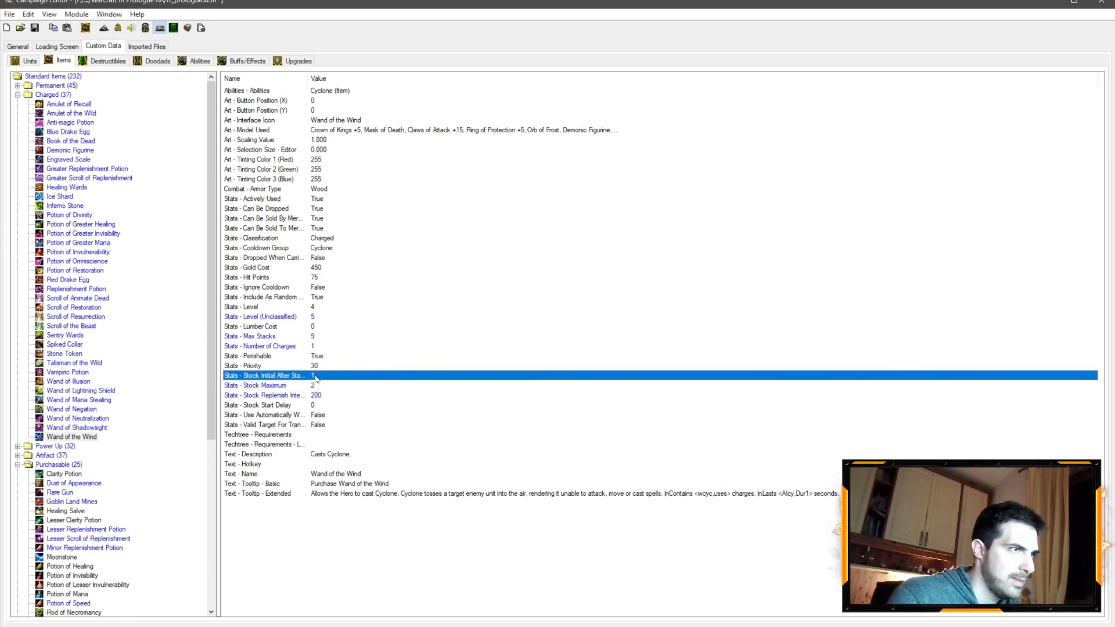
double_click(315, 386)
left_click(591, 324)
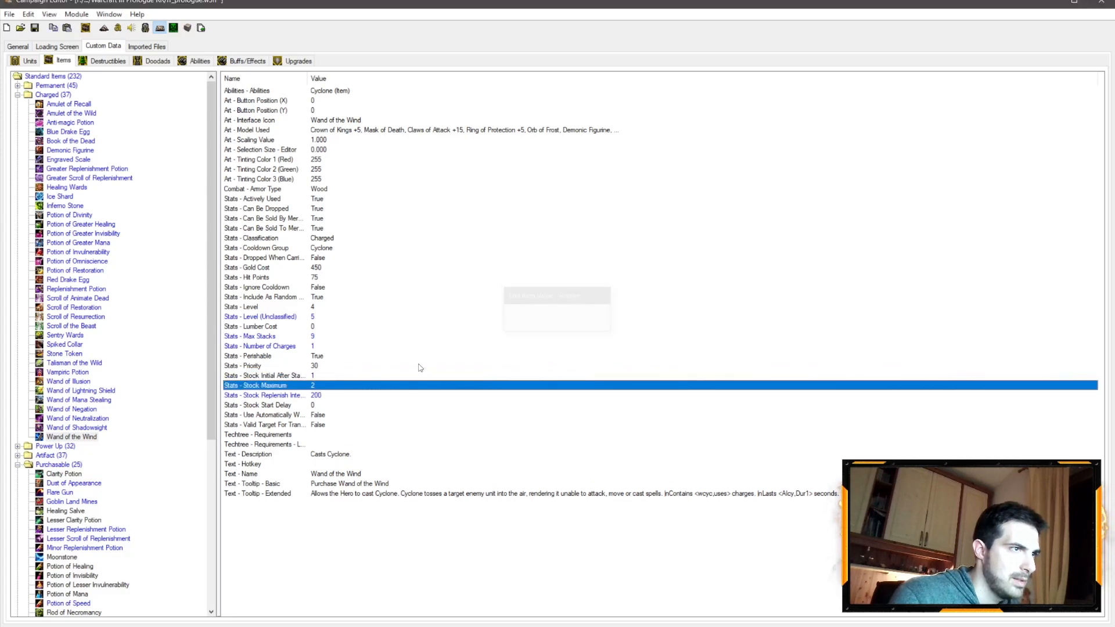
Set the Wand of the Wind's stock maximum to 3 and keep its initial stock at 1
double_click(319, 387)
type("3")
key("Return")
double_click(317, 376)
left_click(561, 325)
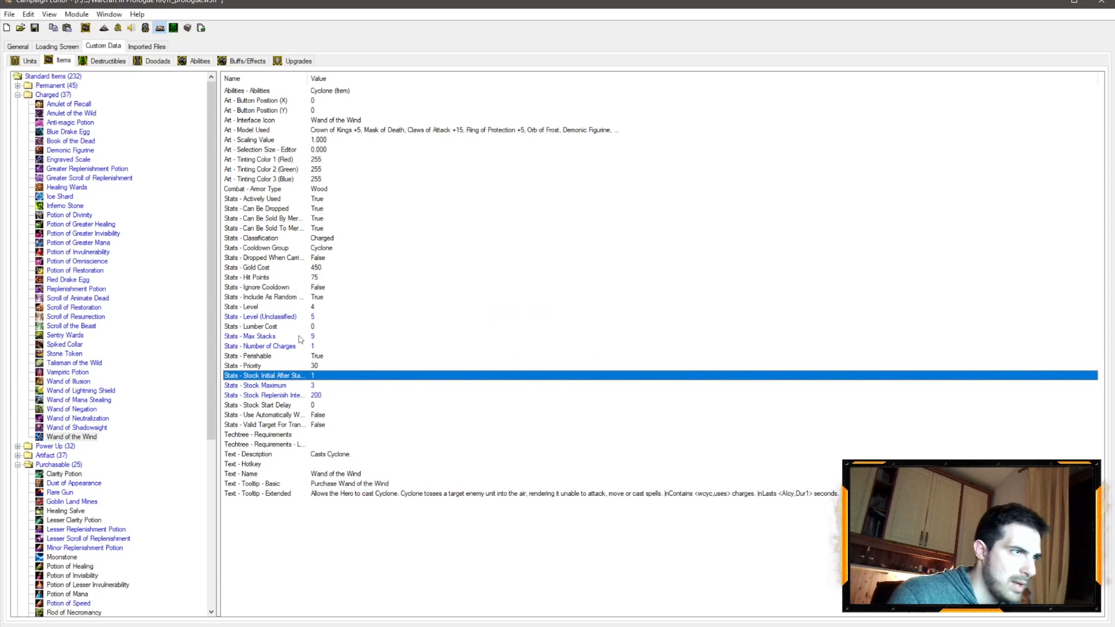
Compare the gold cost with the Wand of Lightning Shield and set the Wand of the Wind's gold cost to 350
left_click(321, 269)
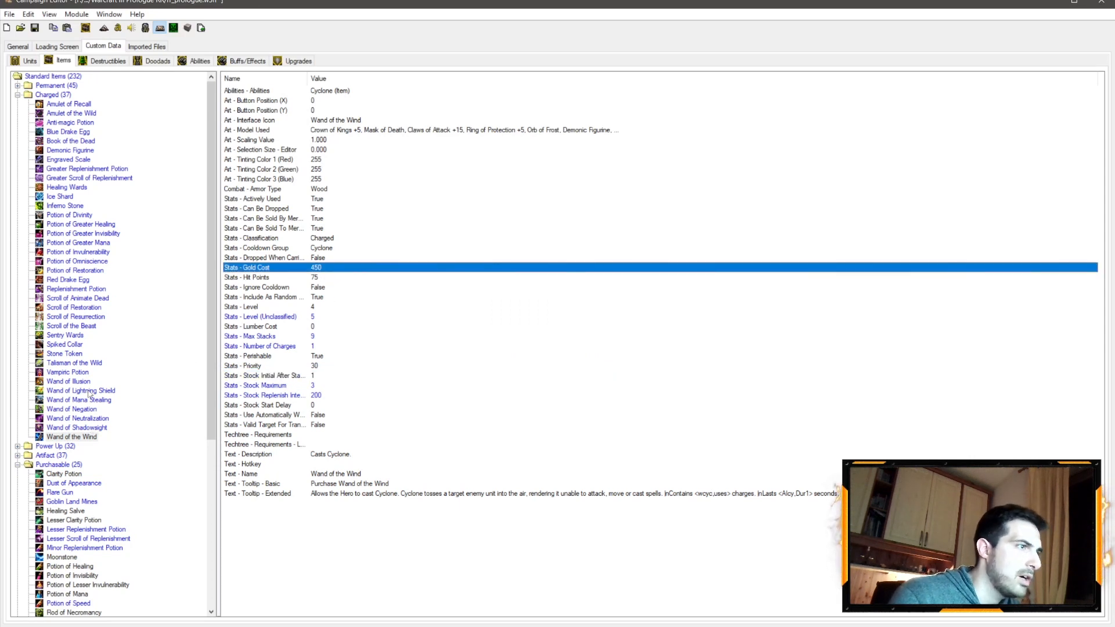
left_click(87, 391)
left_click(82, 437)
double_click(316, 268)
type("3")
key("Return")
double_click(321, 279)
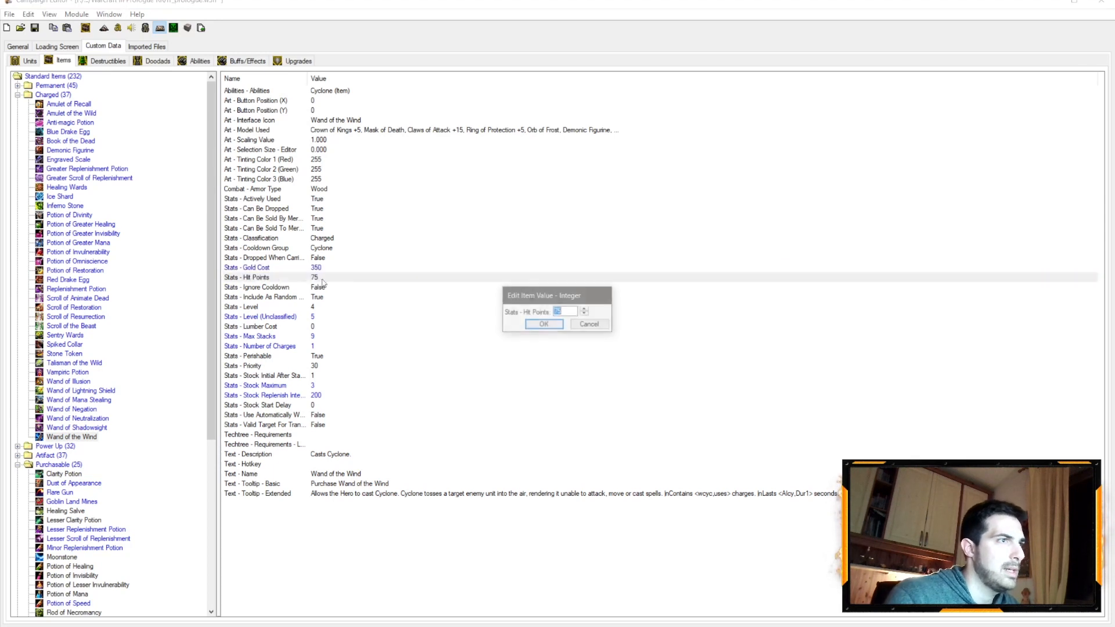
left_click(592, 326)
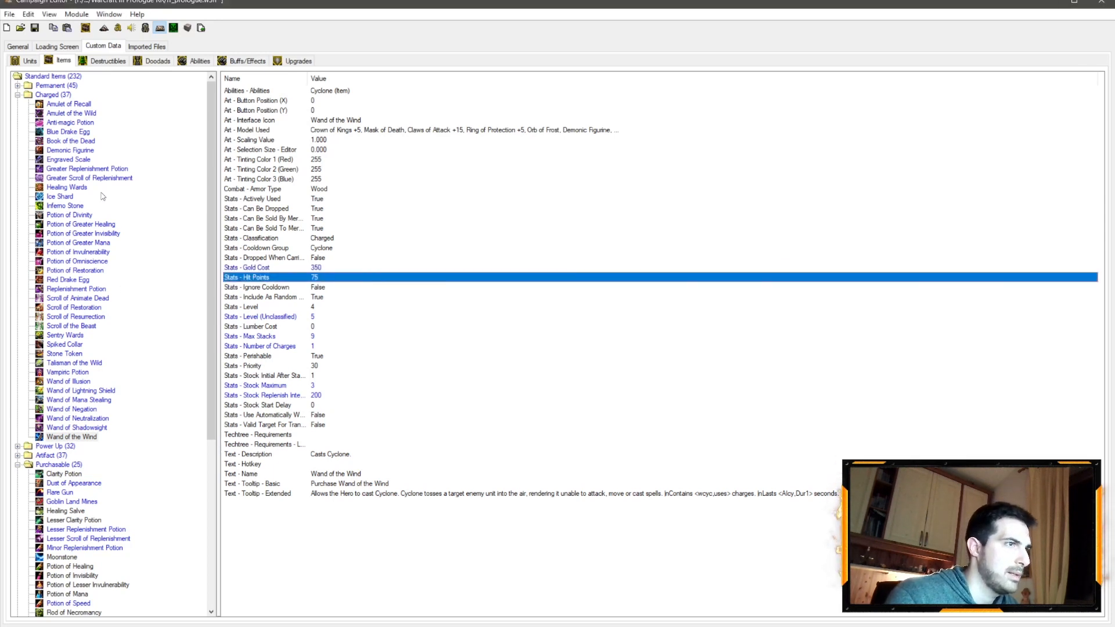
Step through the charged items and compare their hit points, levels and gold costs with the Wand of the Wind's
left_click(75, 114)
left_click(74, 105)
left_click(73, 133)
left_click(73, 151)
left_click(72, 187)
key("Down")
key("Down")
key("Down")
key("Down")
key("Down")
key("Down")
key("Down")
key("Down")
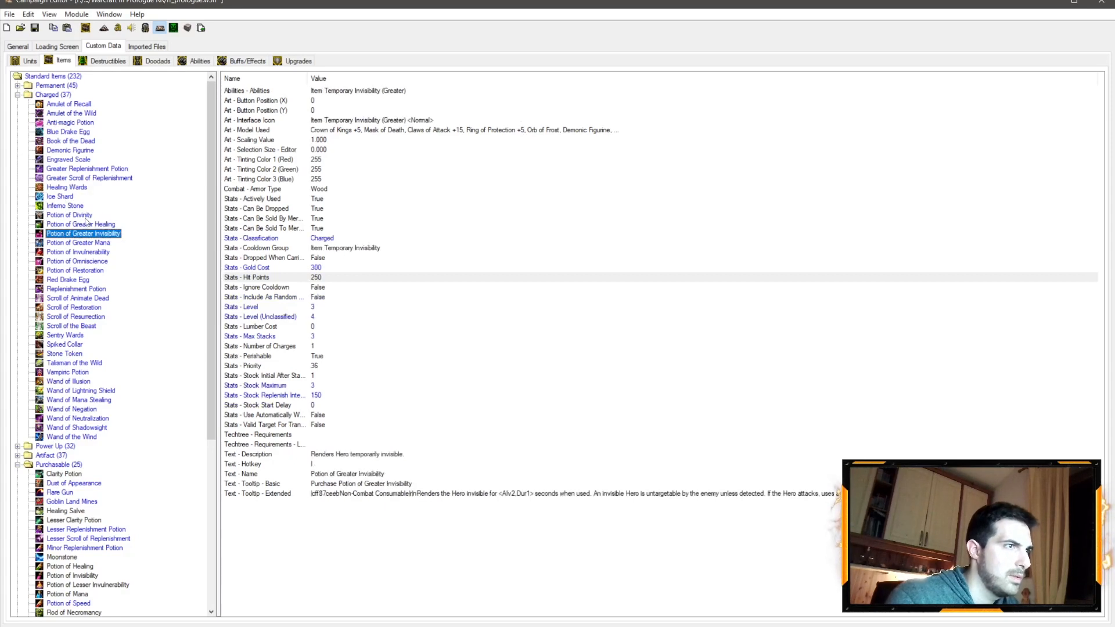
key("Down")
key("Down")
key("Down")
key("Down")
key("Down")
key("Down")
key("Down")
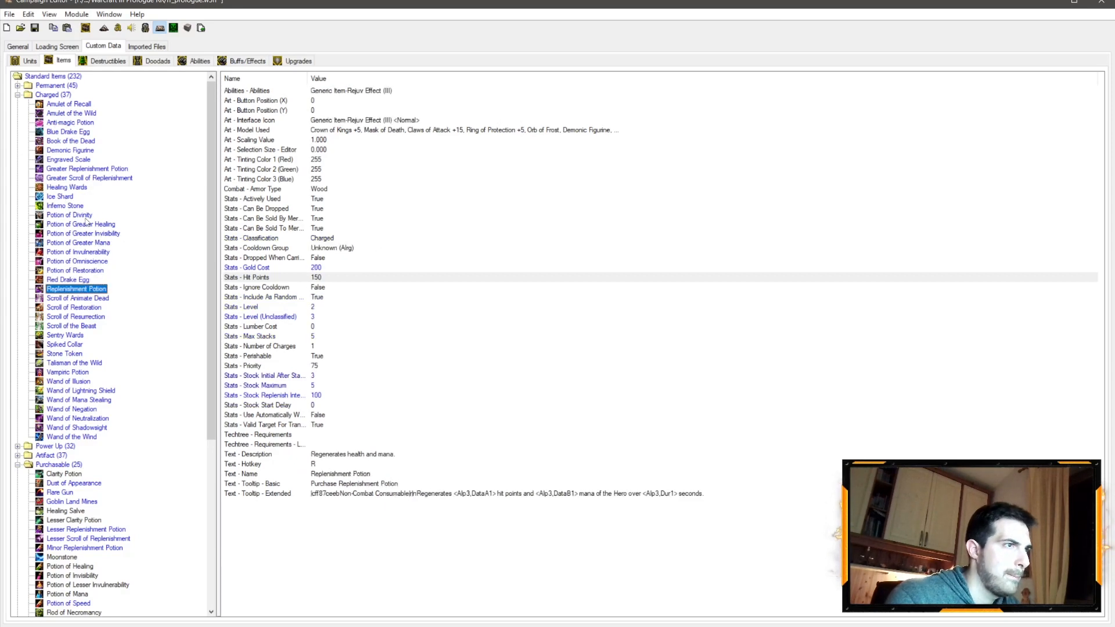
key("Down")
key("Down")
key("Down")
key("Down")
key("Down")
key("Down")
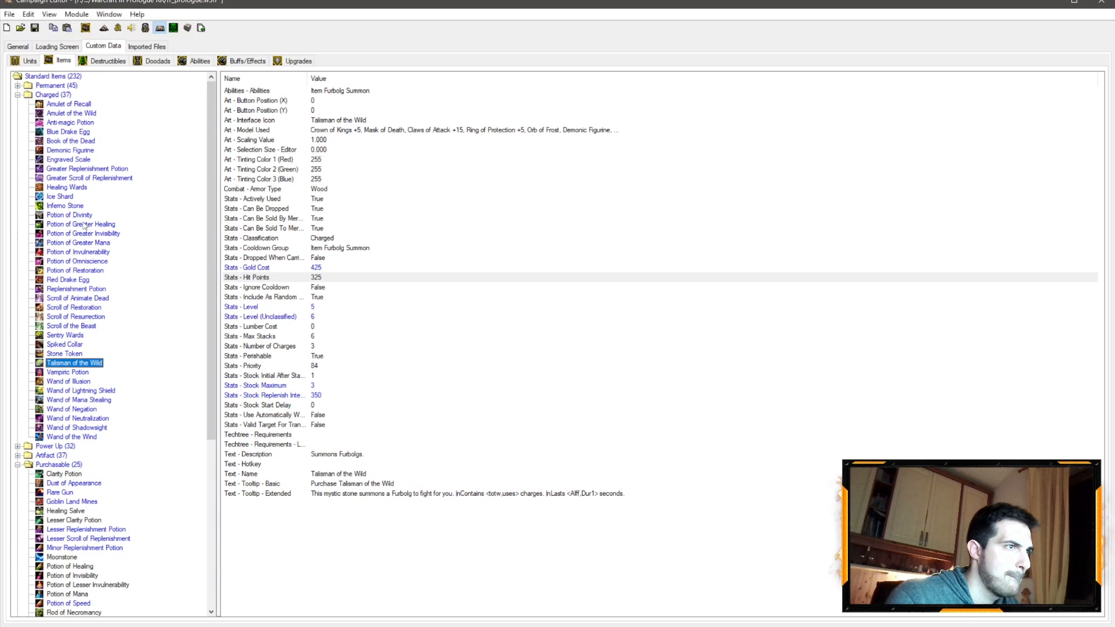
key("Up")
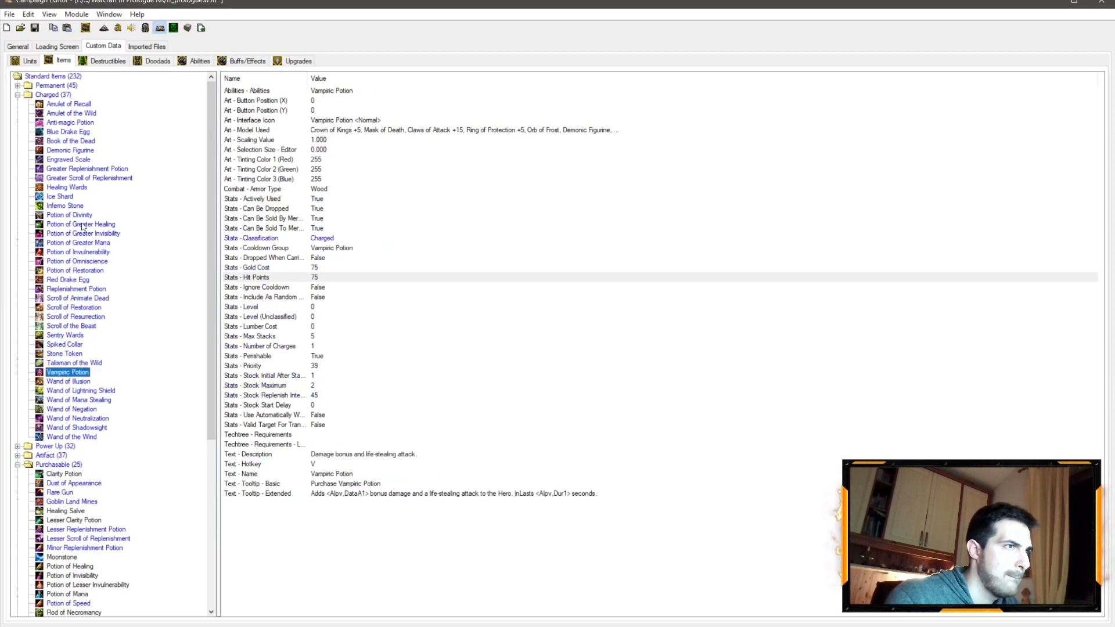
key("Down")
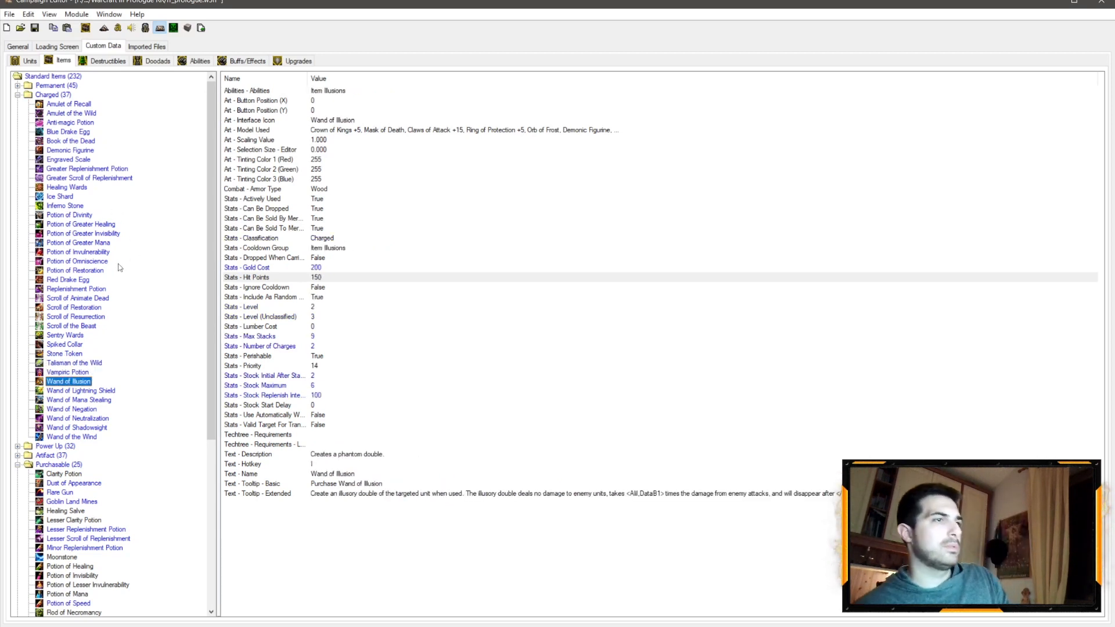
key("Down")
key("Down")
key("Down")
key("Down")
key("Down")
key("Down")
key("Down")
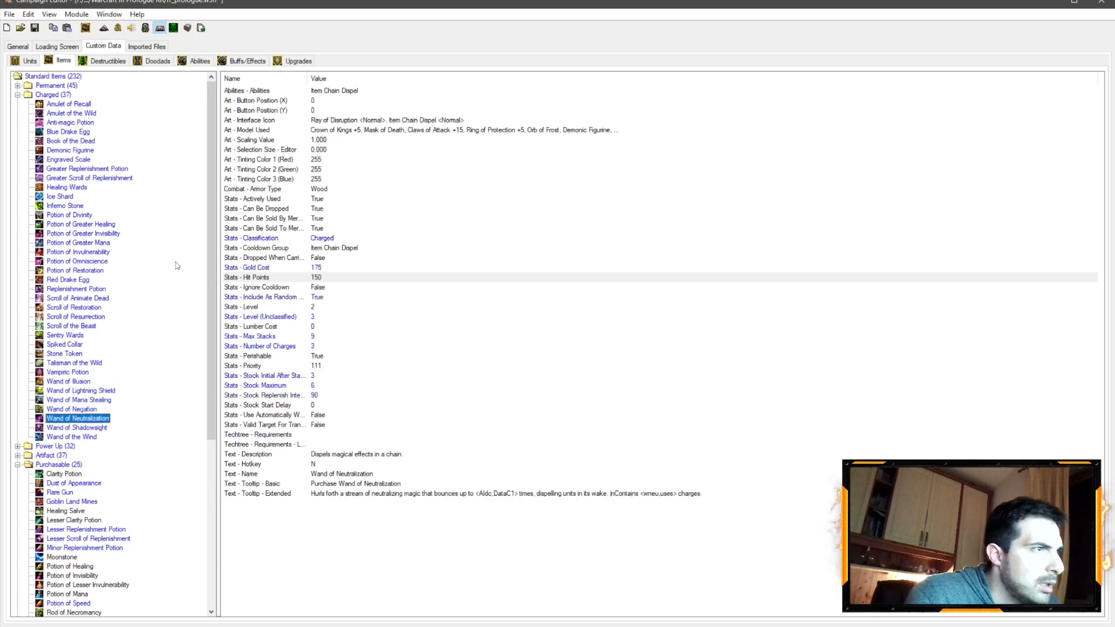
key("Up")
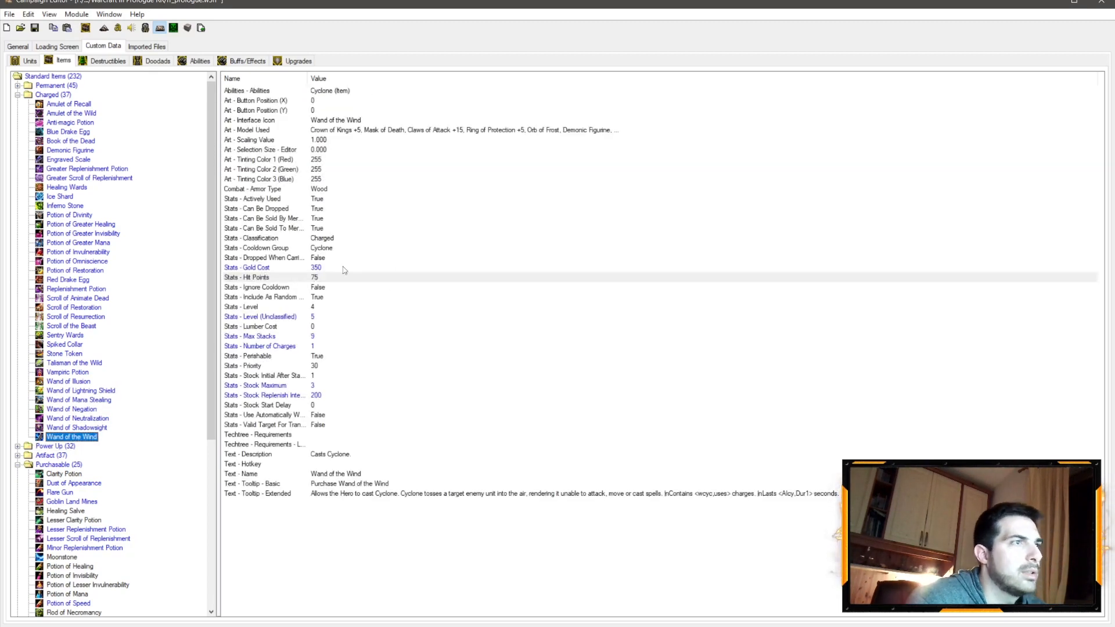
Compare hit points with the neighbouring wands and the Vampiric Potion, and set the Wand of the Wind's hit points to 225
double_click(320, 276)
key("Escape")
left_click(92, 429)
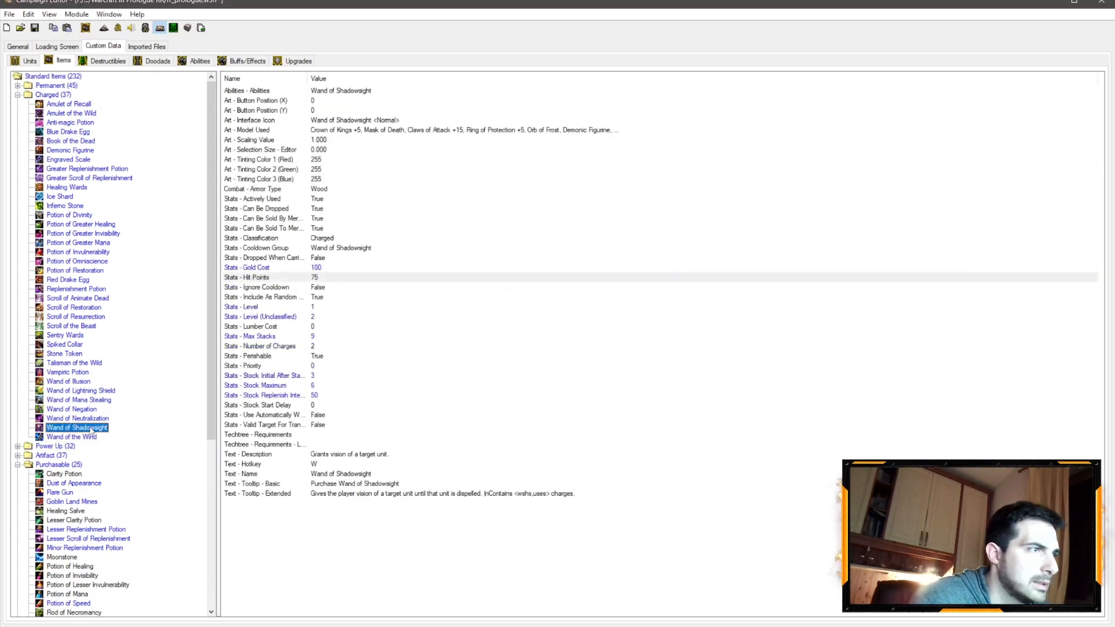
left_click(91, 437)
left_click(80, 372)
left_click(84, 391)
left_click(80, 382)
left_click(82, 437)
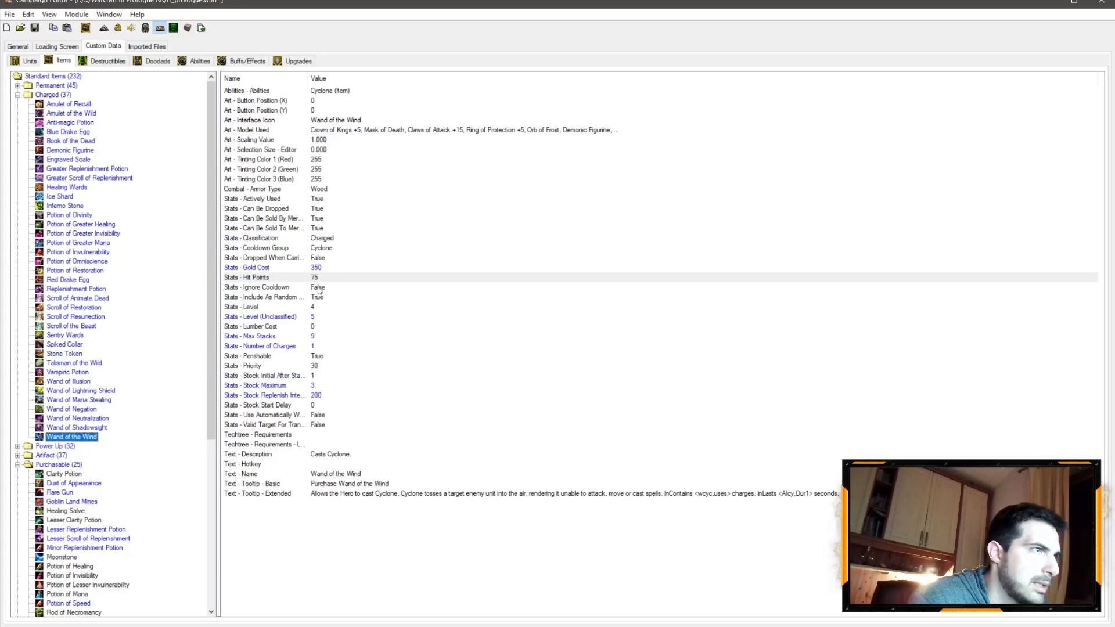
double_click(317, 278)
type("225")
key("Return")
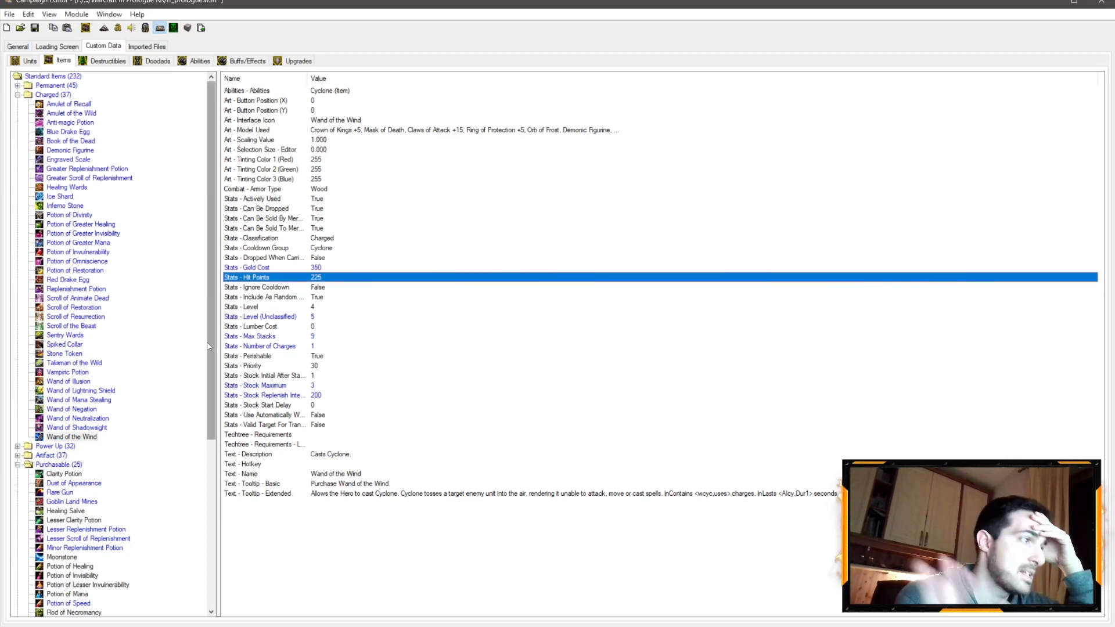
Review the stats of all charged wands, from the Wand of Illusion to the Wand of the Wind, for consistency
left_click(69, 380)
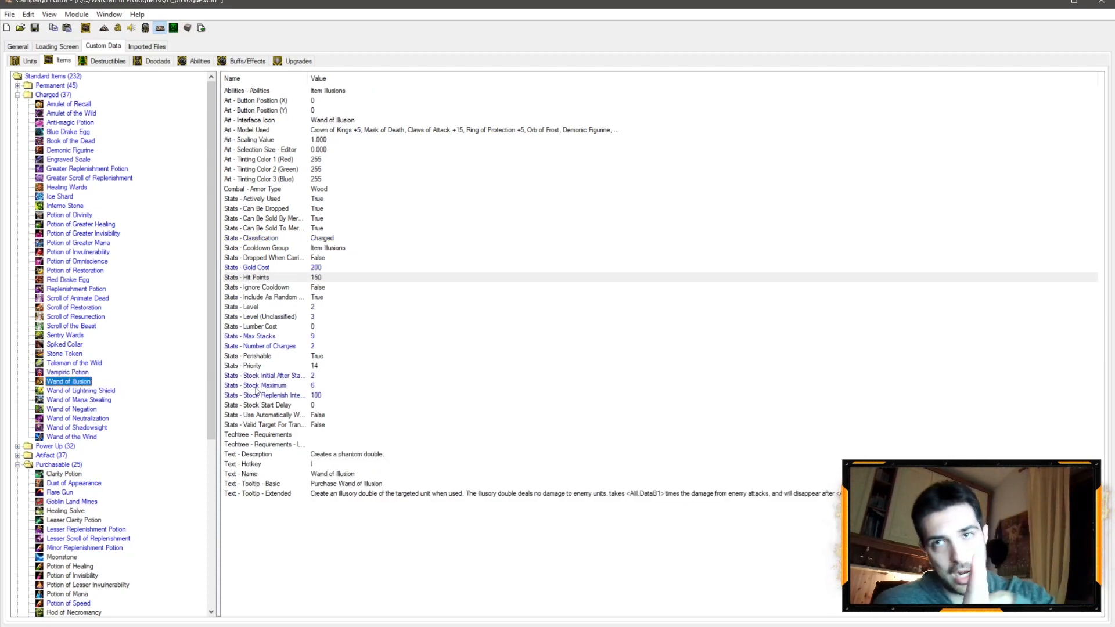
left_click(109, 391)
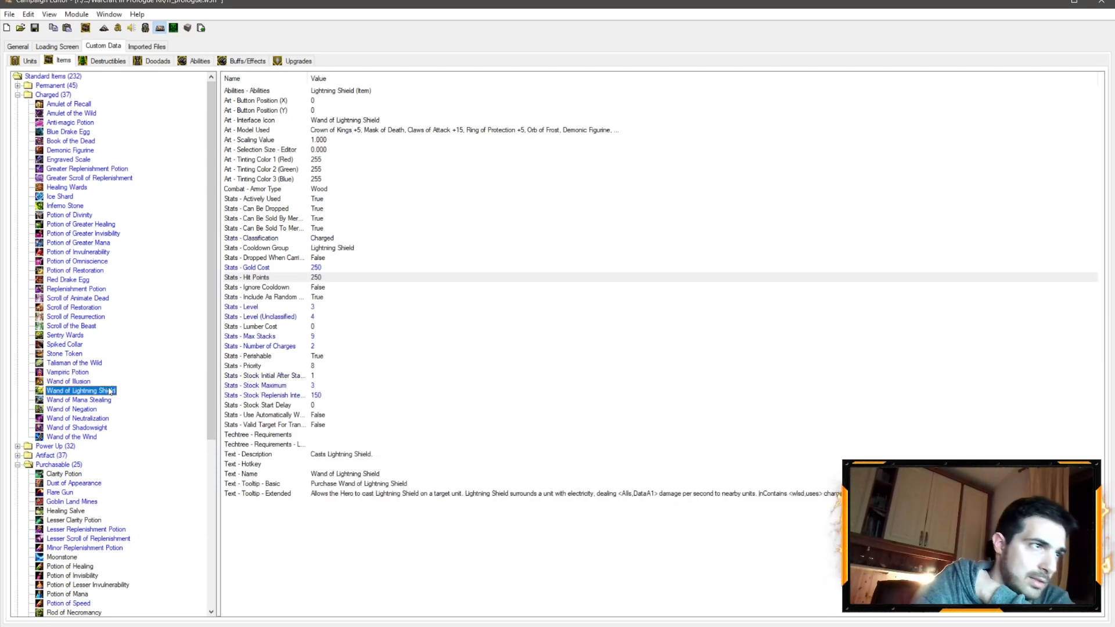
left_click(100, 400)
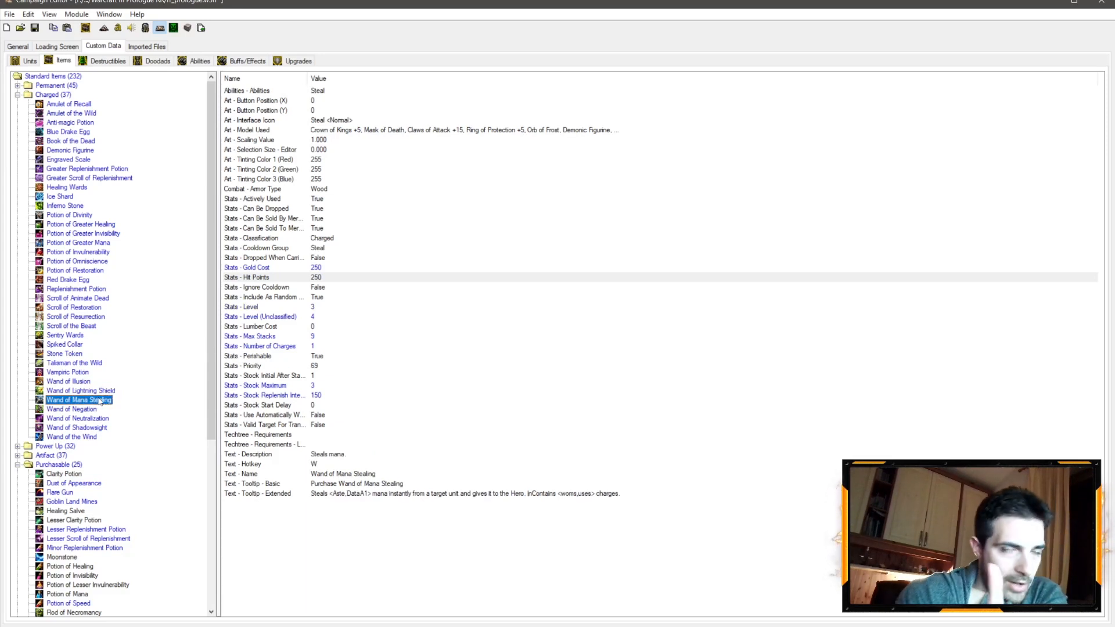
left_click(79, 409)
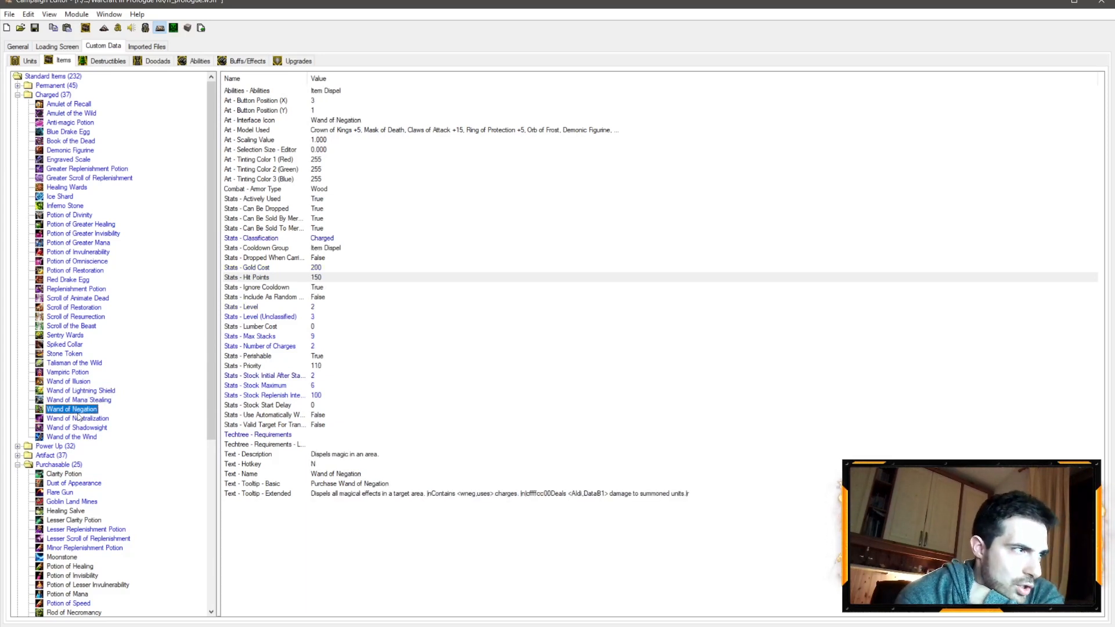
left_click(87, 418)
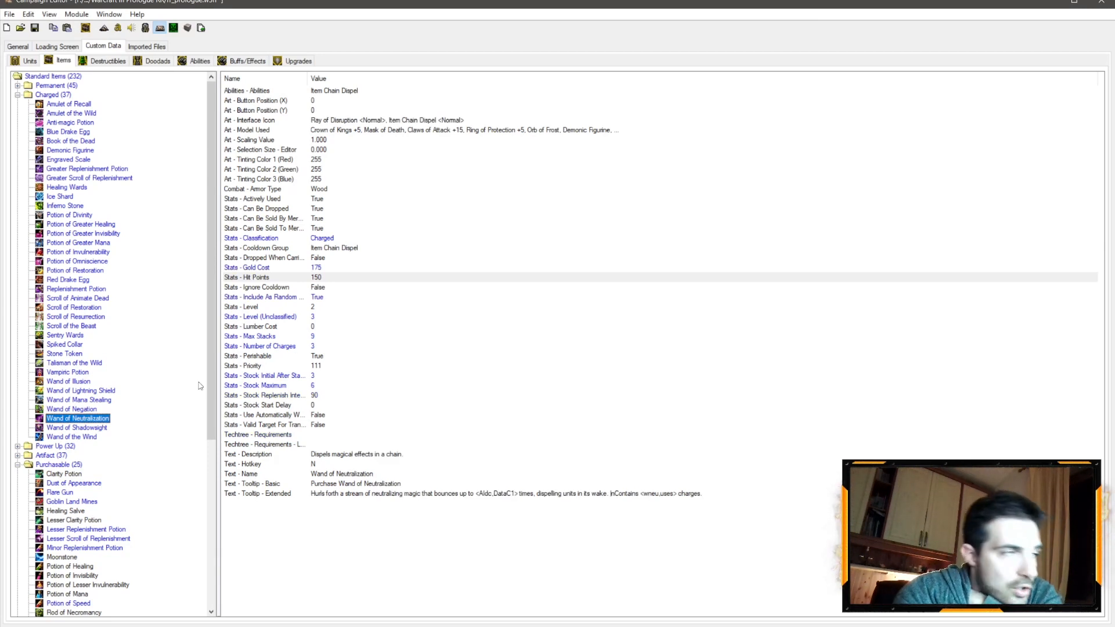
left_click(78, 428)
left_click(90, 410)
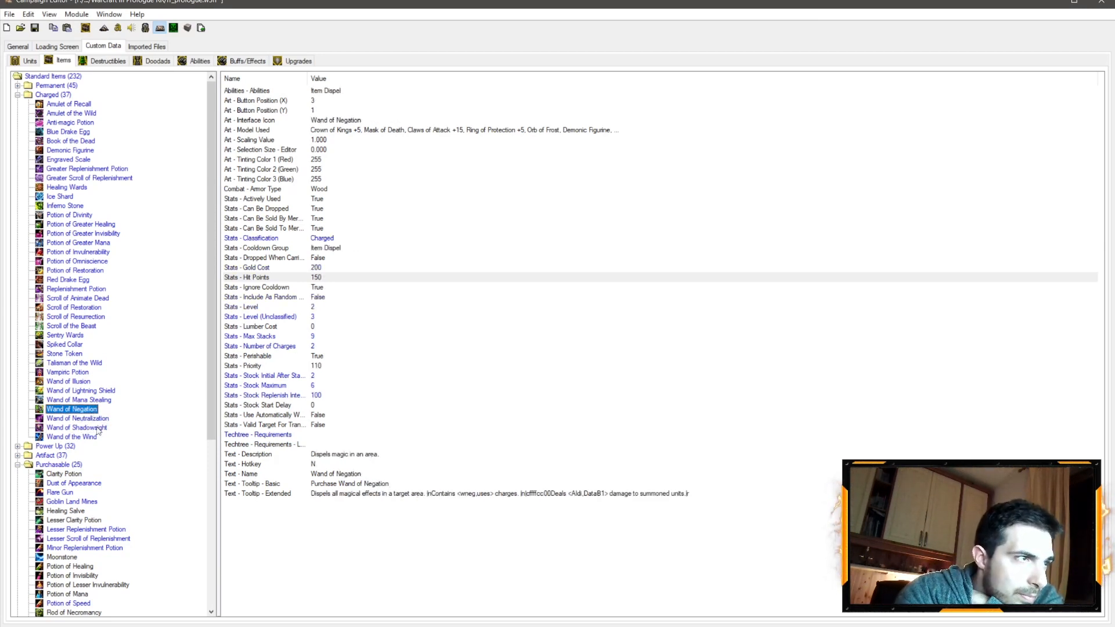
left_click(98, 429)
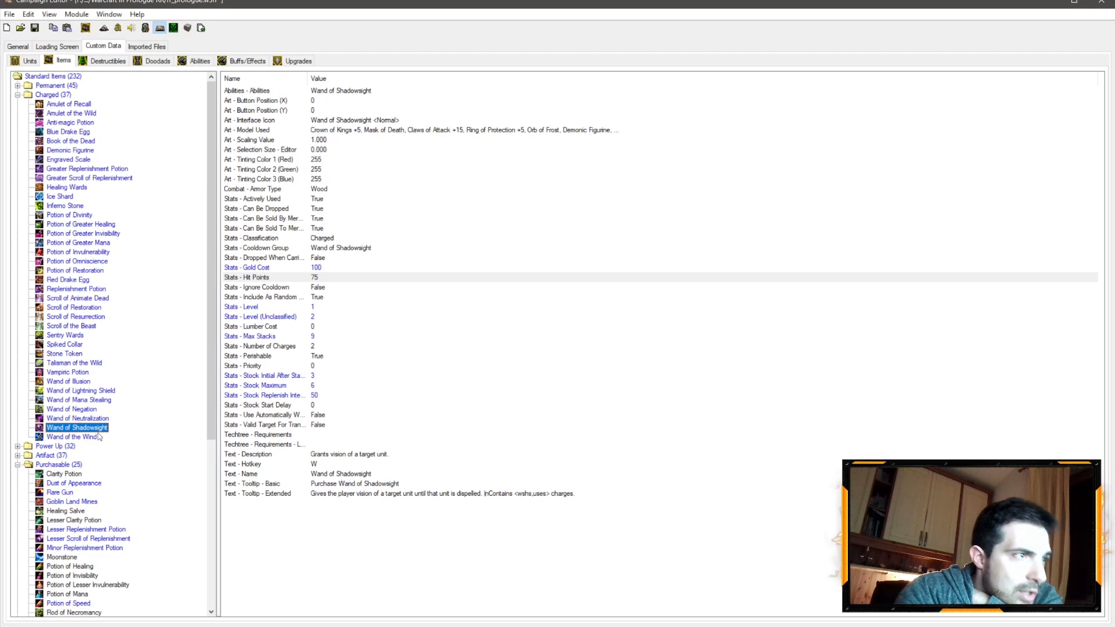
left_click(91, 438)
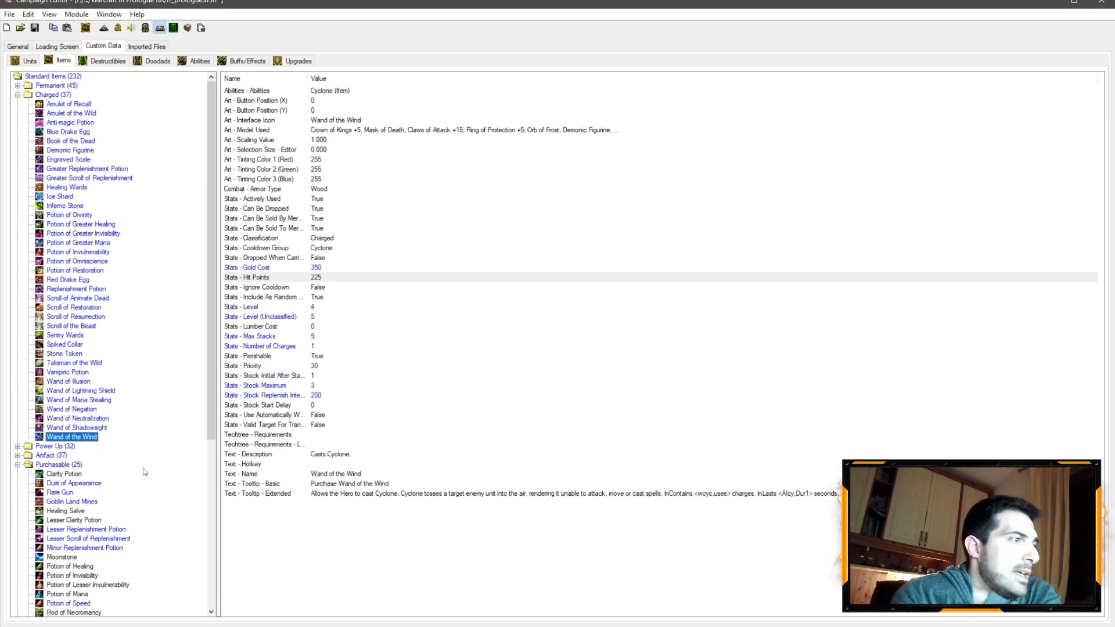
left_click(72, 383)
left_click(75, 393)
left_click(78, 401)
left_click(83, 419)
left_click(89, 430)
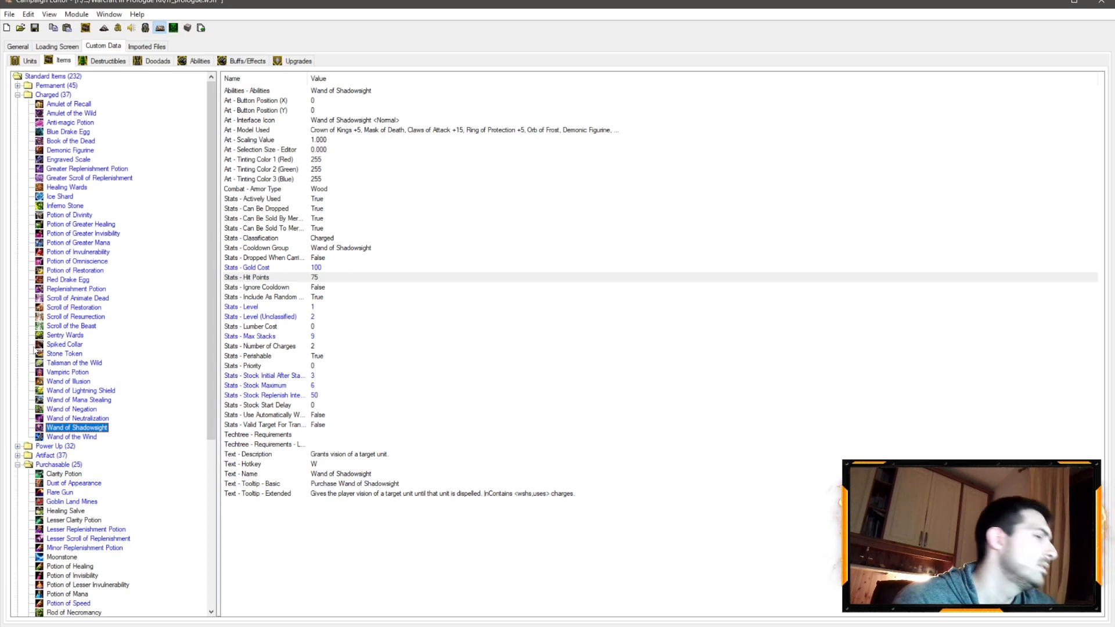
Check the Potion of Invulnerability's level for reference and set the Vampiric Potion's level to 3
left_click(84, 372)
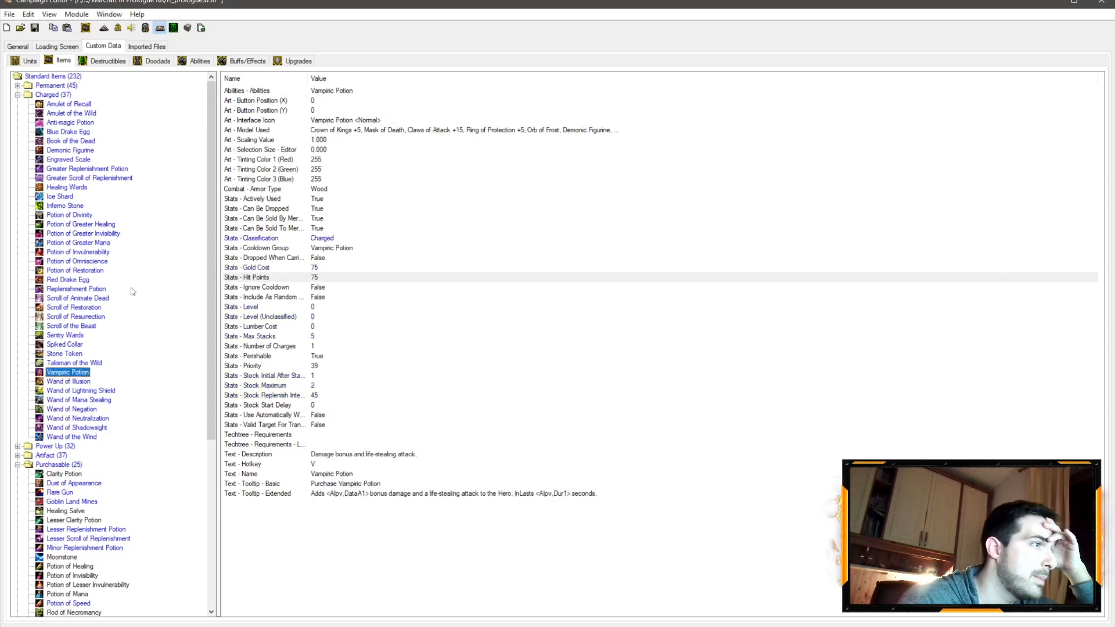
left_click(90, 252)
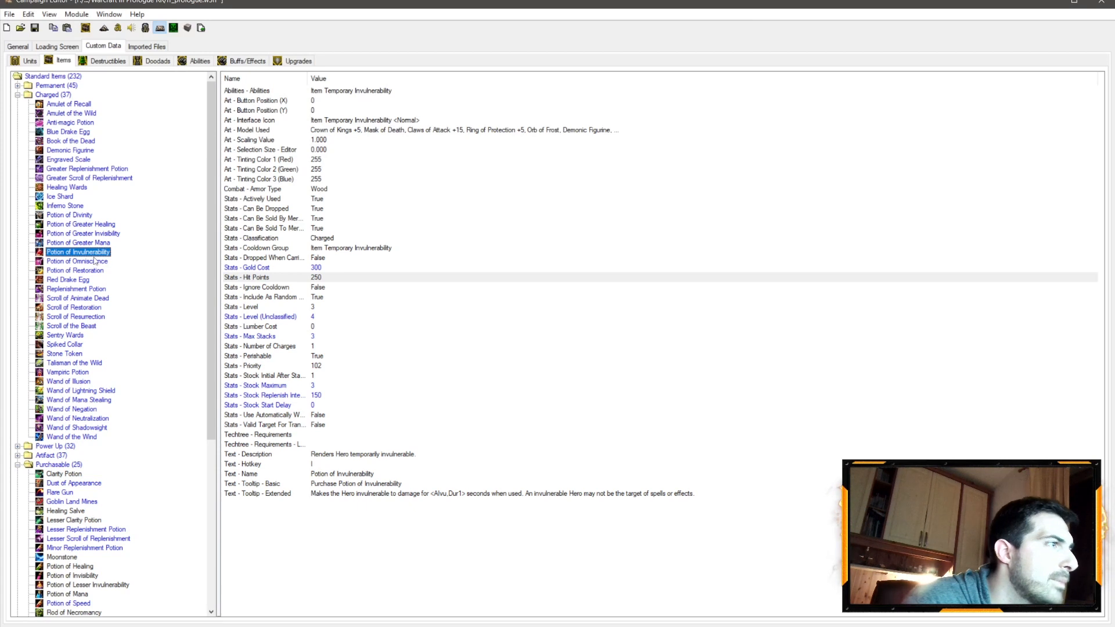
left_click(312, 308)
left_click(68, 372)
left_click(314, 308)
Check the Potion of Invulnerability's unclassified level for reference and set the Vampiric Potion's Level (Unclassified) to 3
left_click(104, 252)
left_click(313, 317)
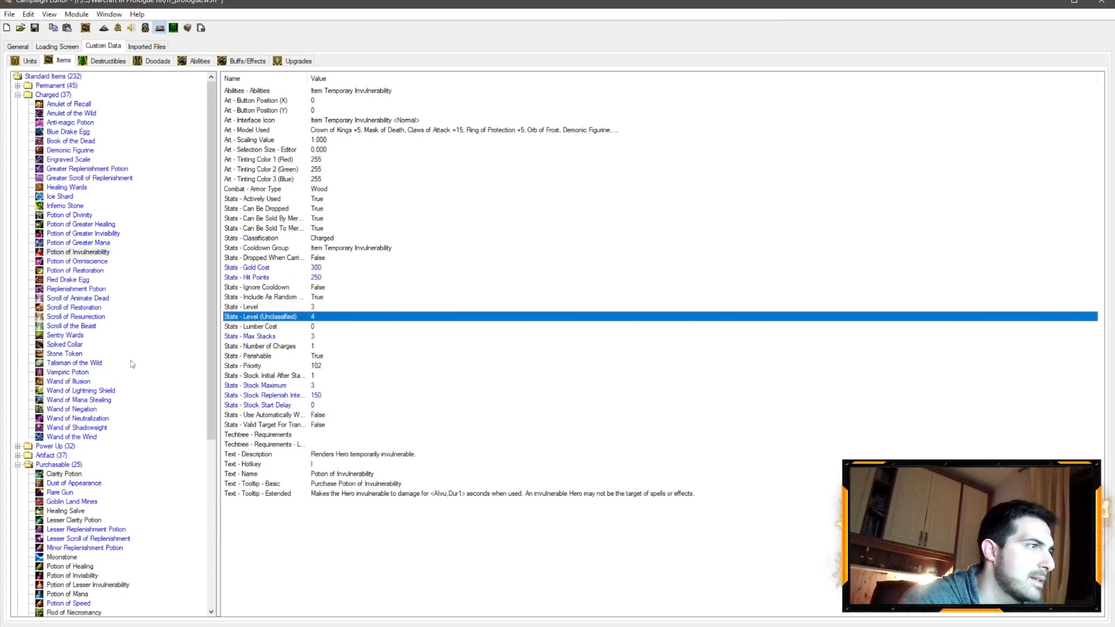
left_click(83, 374)
left_click(295, 317)
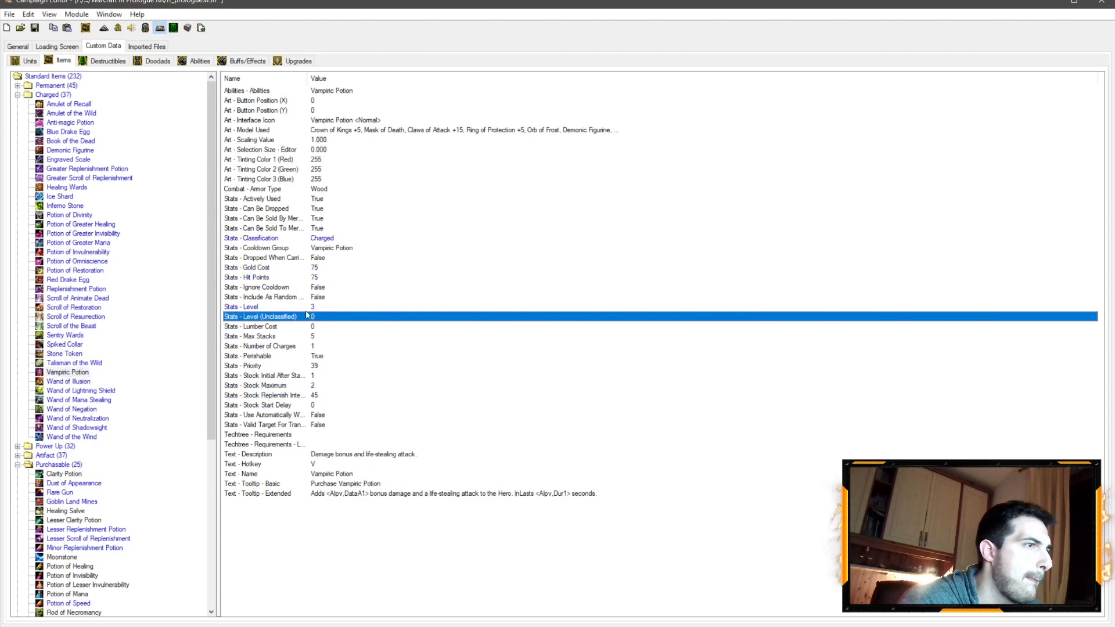
double_click(314, 317)
type("3")
key("Return")
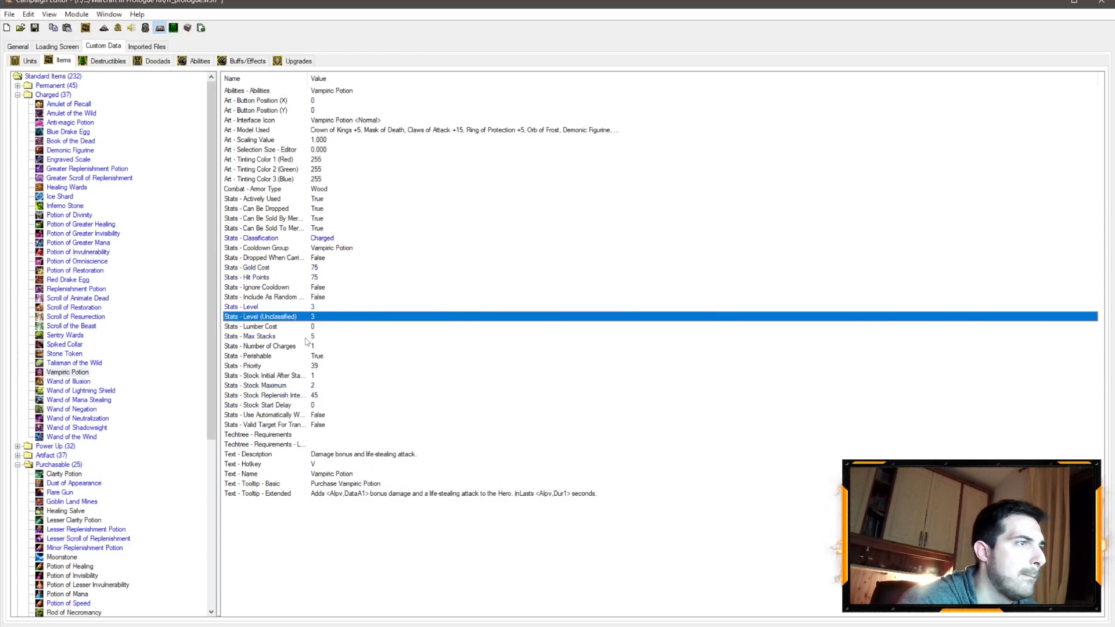
Set the Vampiric Potion's max stacks to 3
left_click(316, 336)
left_click(90, 252)
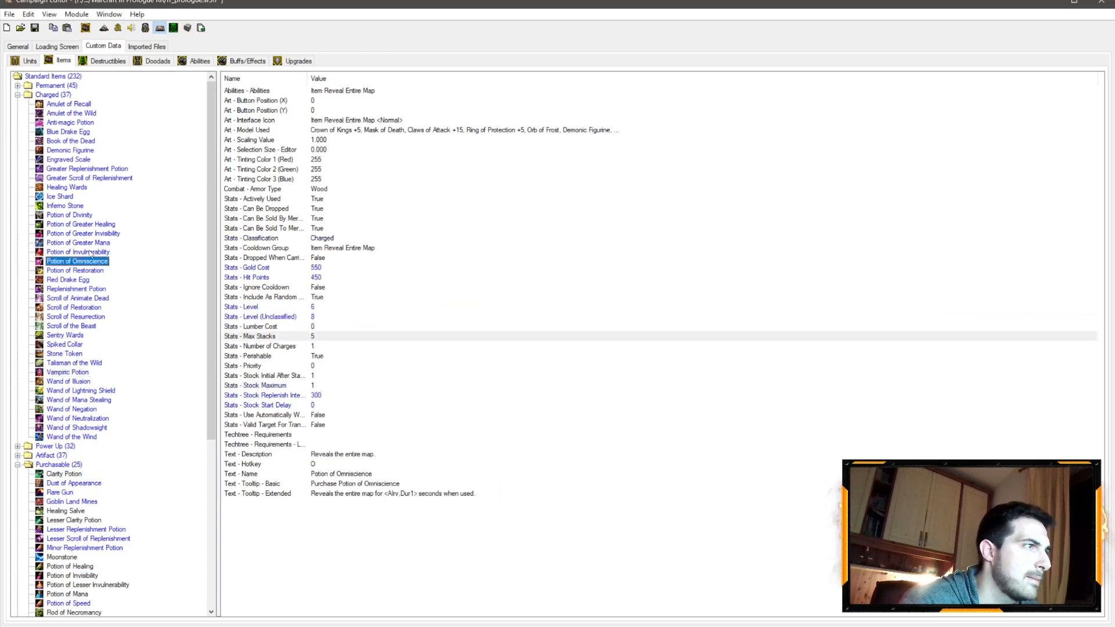
left_click(86, 372)
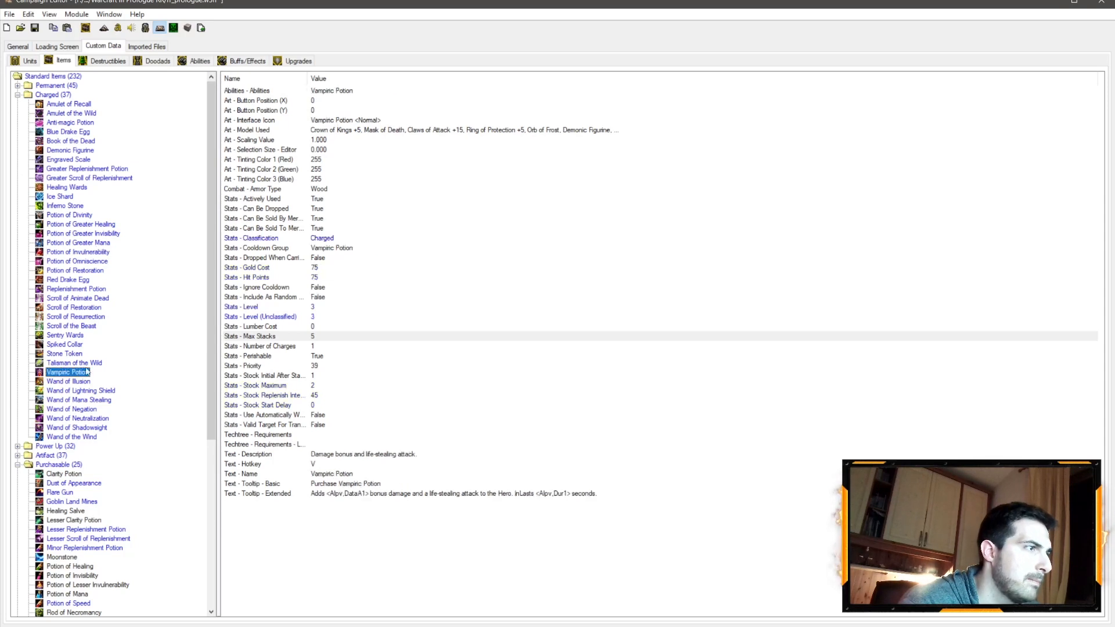
left_click(310, 335)
double_click(318, 339)
type("3")
key("Return")
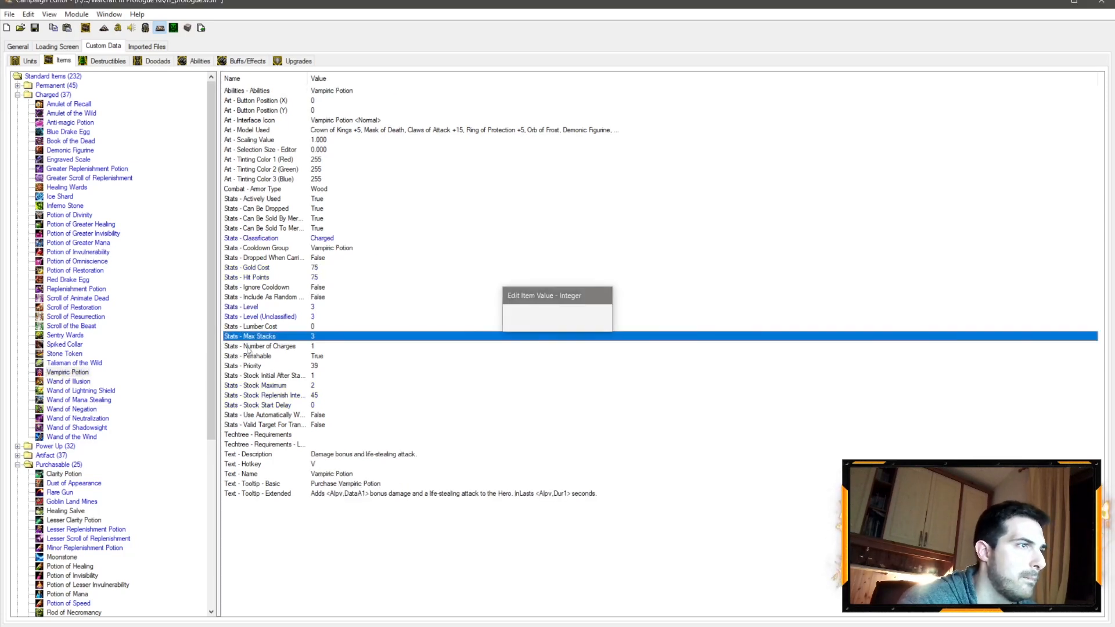
Using the Potion of Invulnerability as reference, set the Vampiric Potion's stock maximum to 3 and its stock replenish interval to 150
left_click(90, 255)
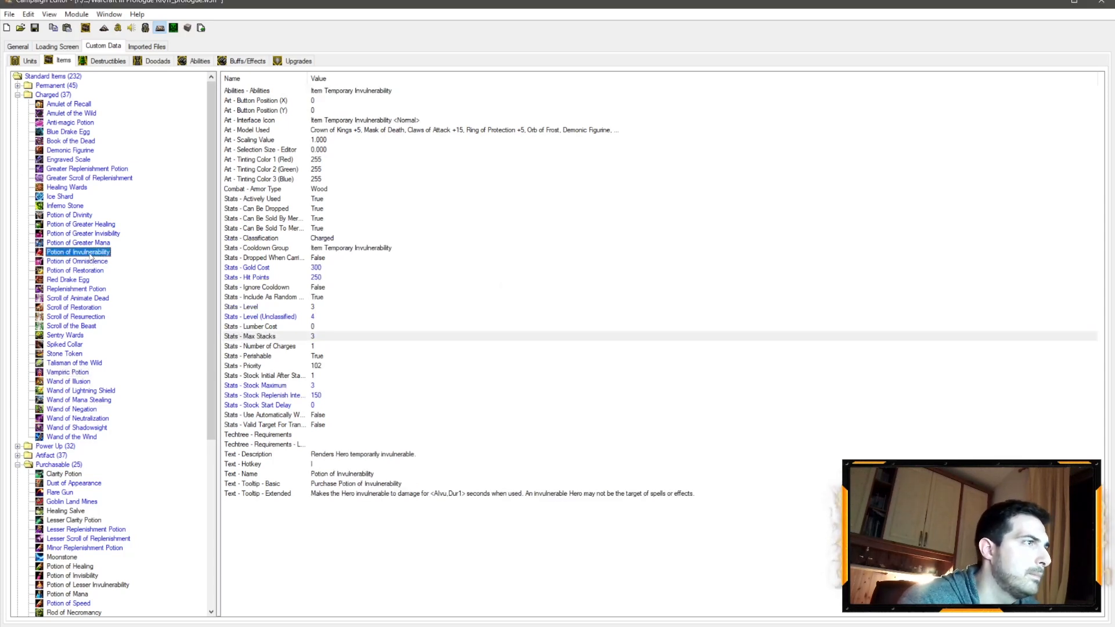
left_click(308, 386)
left_click(79, 373)
left_click(310, 388)
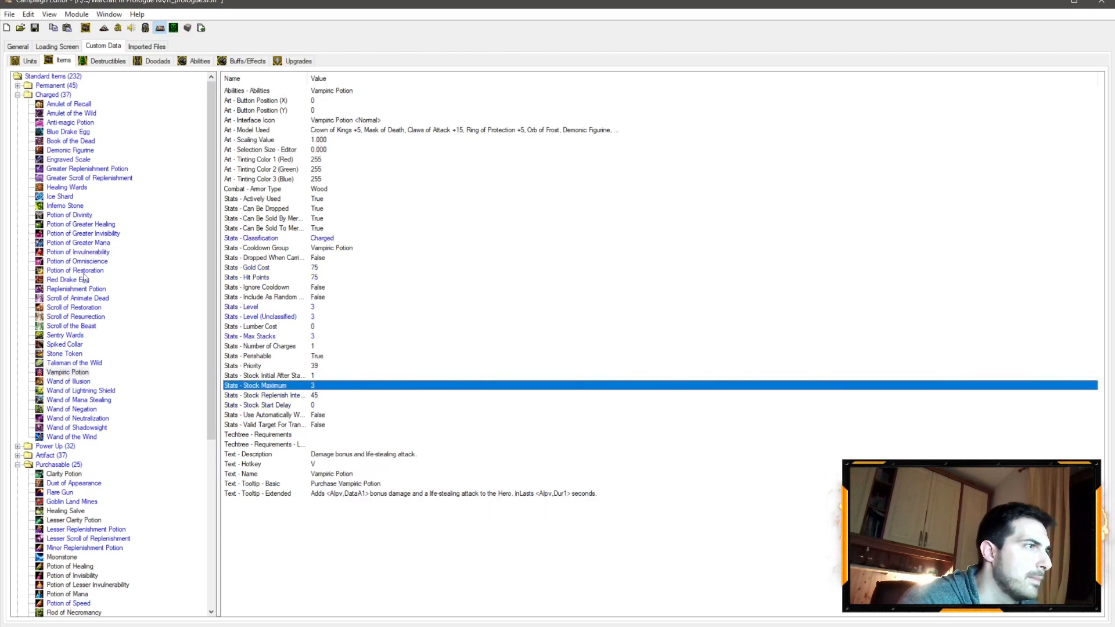
double_click(315, 397)
type("15")
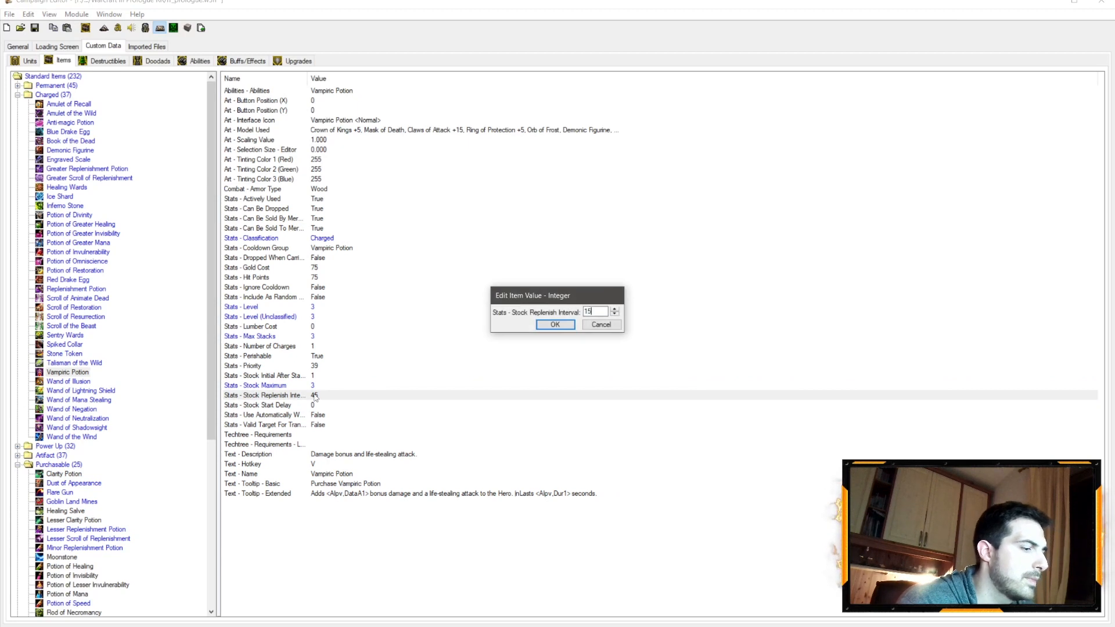
type("0")
key("Return")
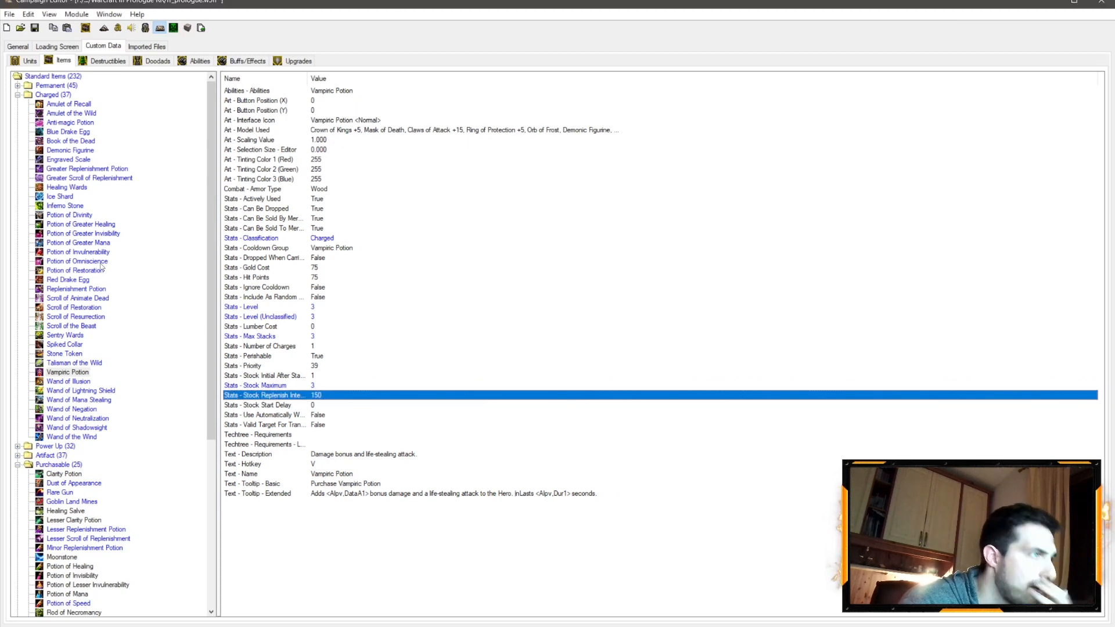
Check the Potion of Invulnerability's gold cost for reference and set the Vampiric Potion's gold cost to 260
left_click(90, 252)
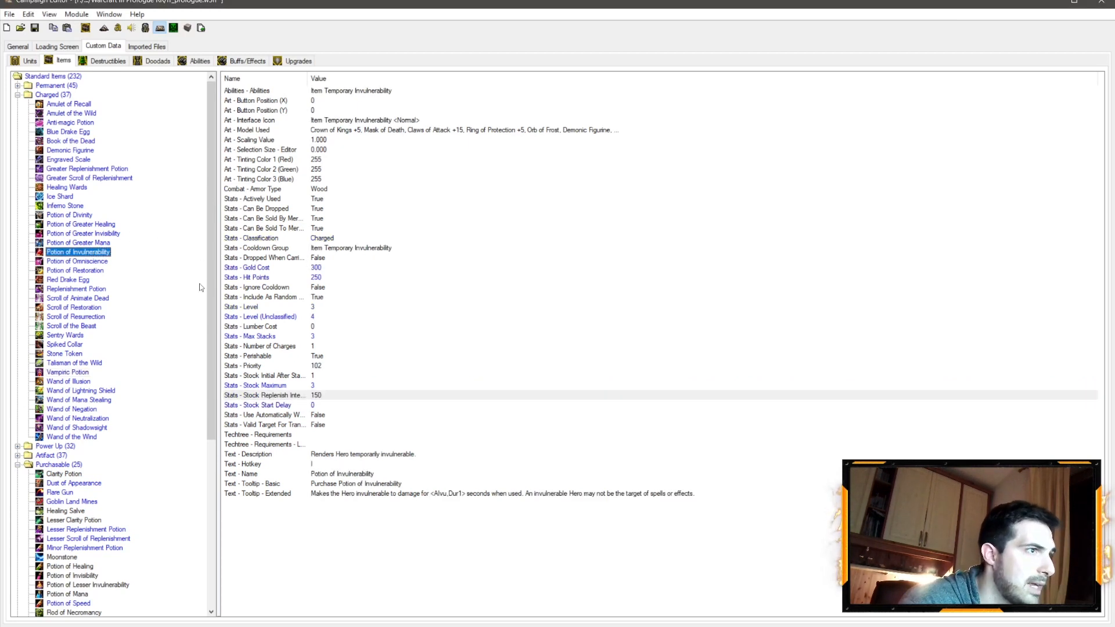
left_click(318, 268)
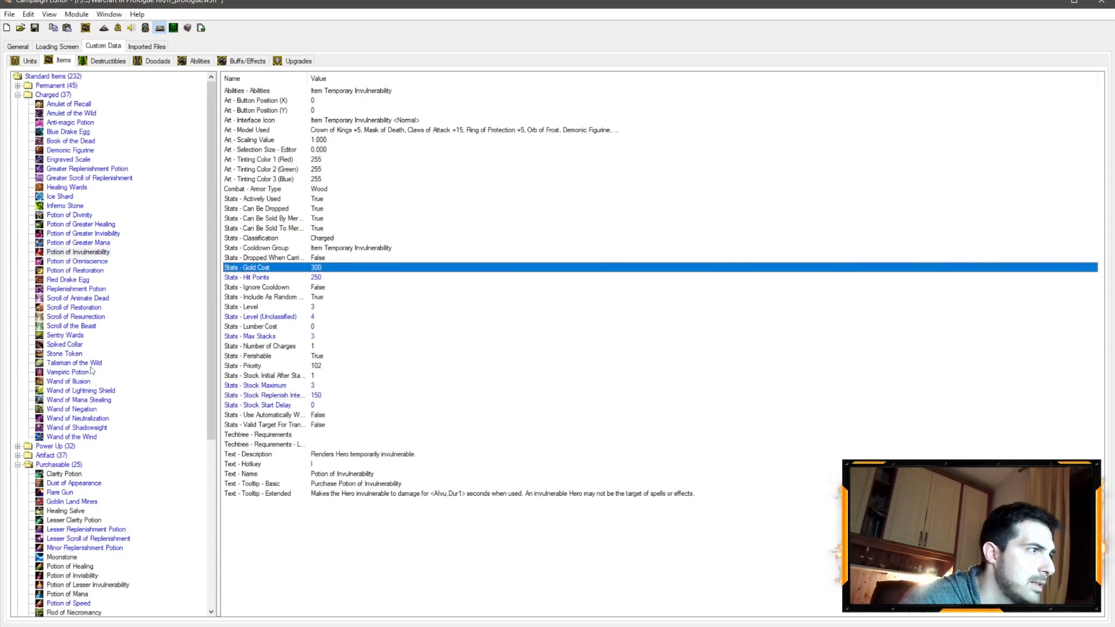
left_click(67, 372)
double_click(316, 268)
type("260")
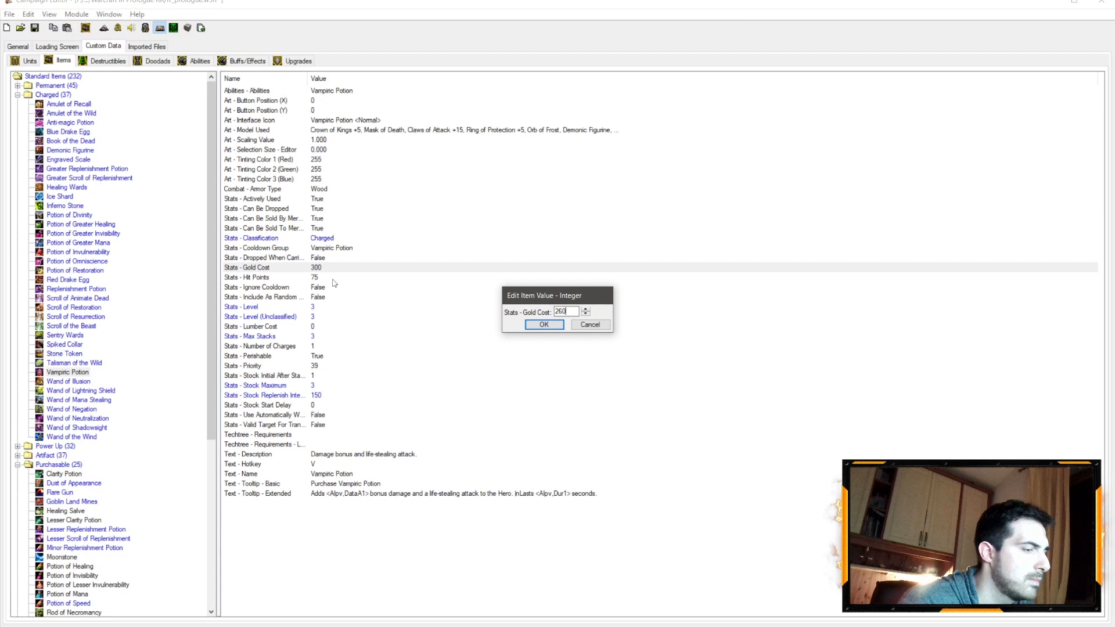
key("Return")
Set the Vampiric Potion's hit points to 250, using the Potion of Invulnerability as reference
left_click(93, 252)
left_click(273, 277)
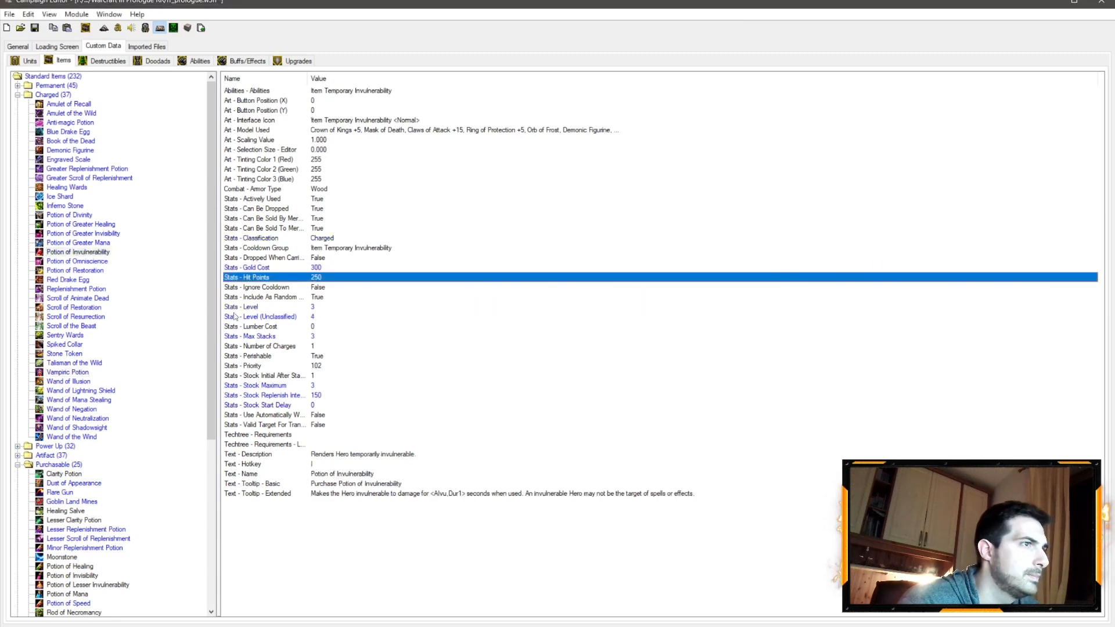
left_click(79, 373)
left_click(321, 279)
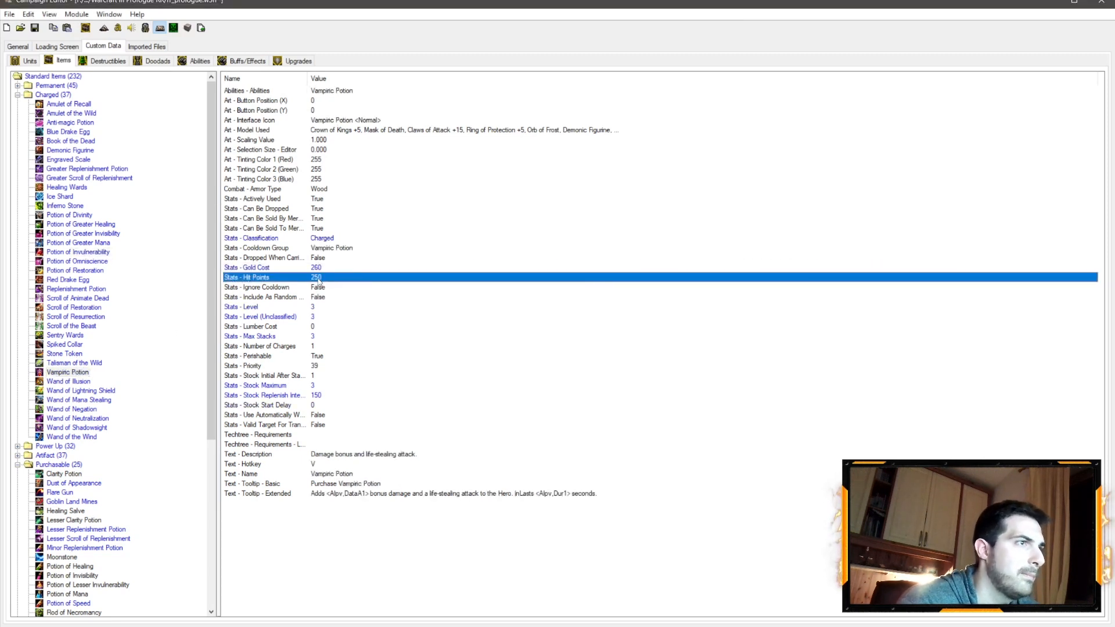
Set the Vampiric Potion's Include As Random Choice to True and save the campaign despite the unknown map reference
double_click(328, 298)
left_click(601, 311)
left_click(549, 324)
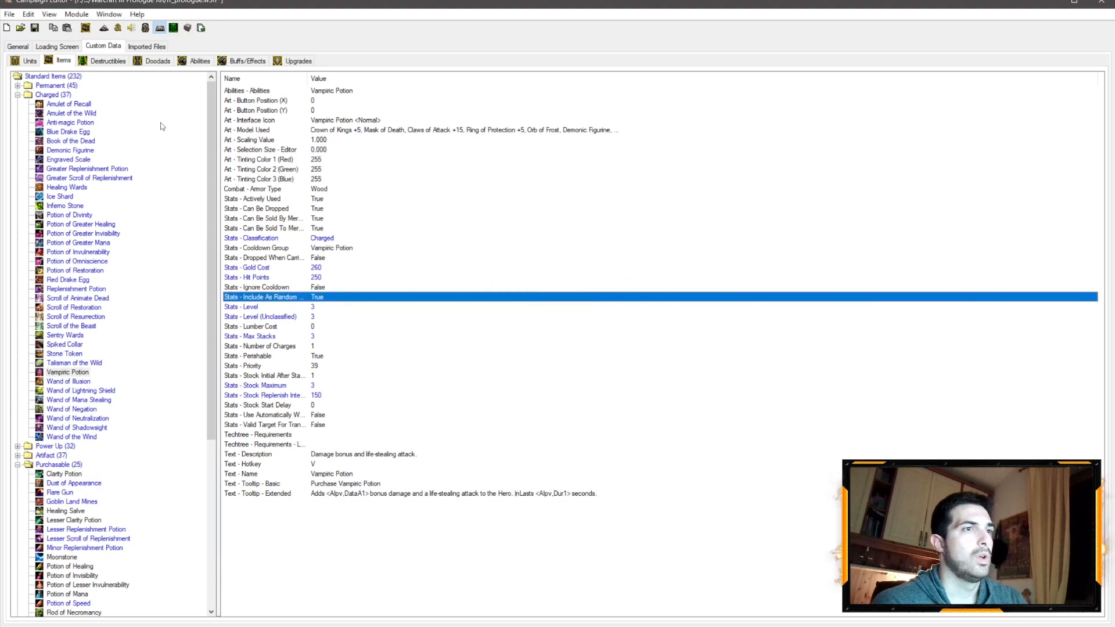
left_click(35, 28)
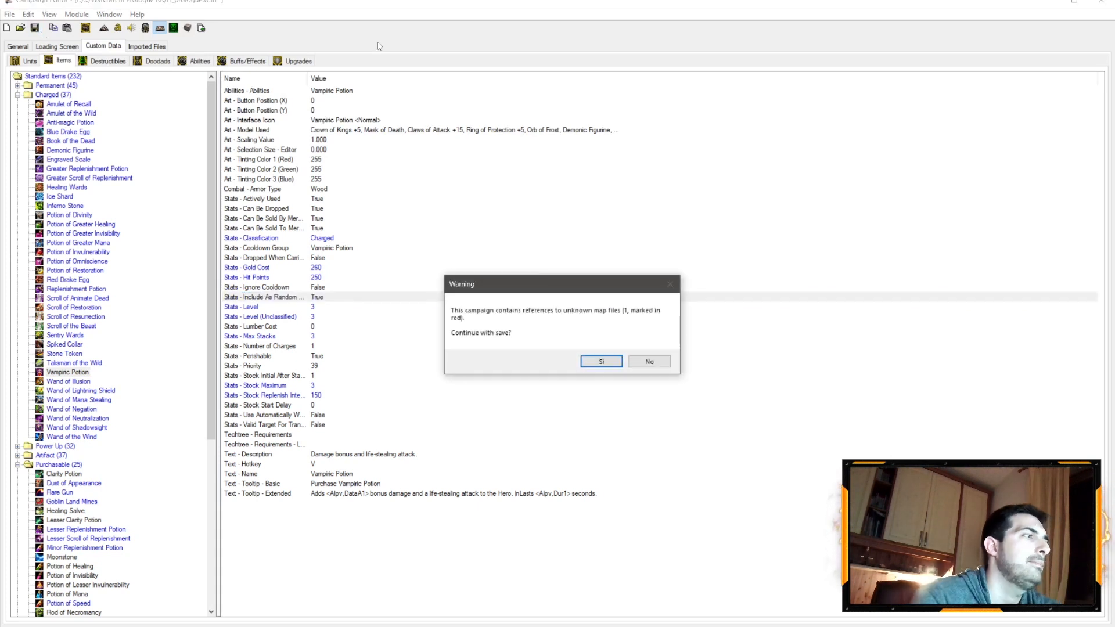
left_click(600, 361)
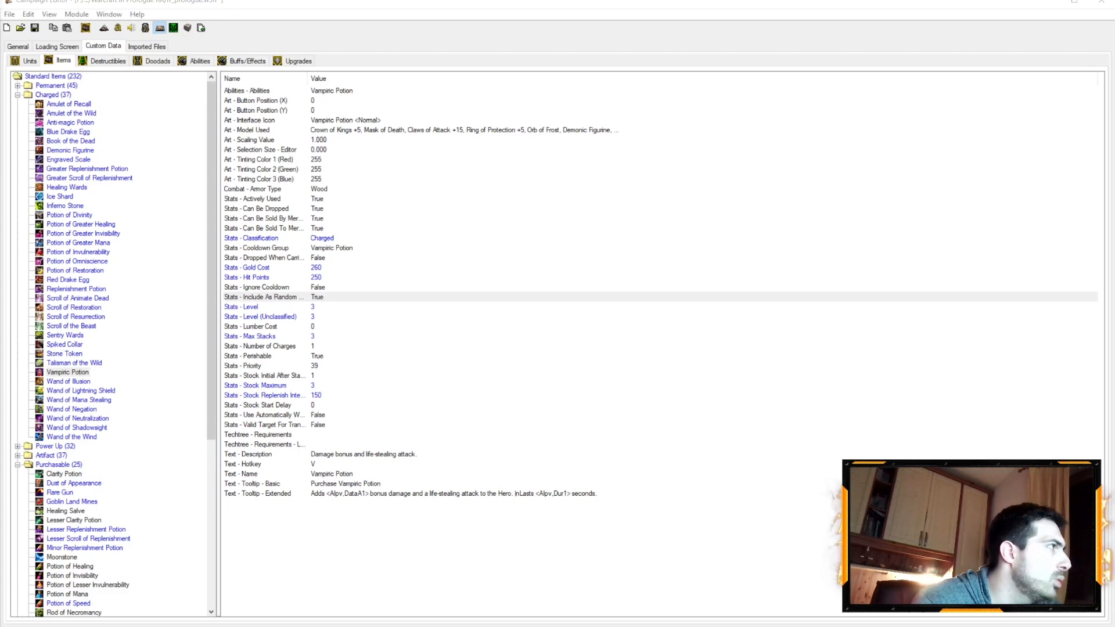
Switch to Discord and examine the skull icon variants posted in the artists-lobby channel at full size
left_click_drag(0, 206, 500, 0)
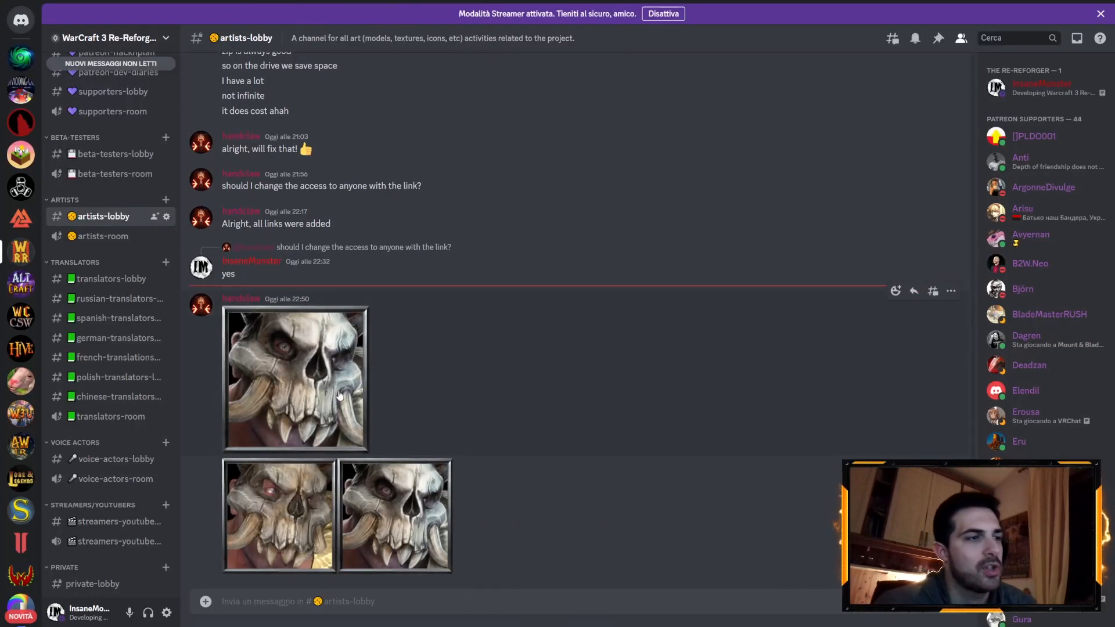
left_click(420, 511)
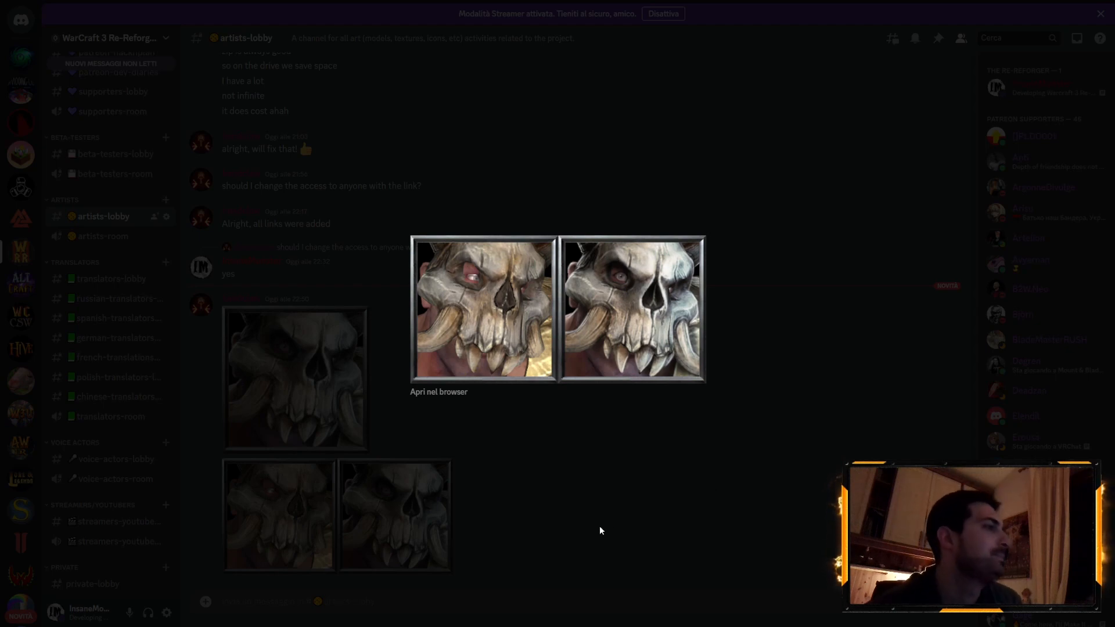
left_click(574, 515)
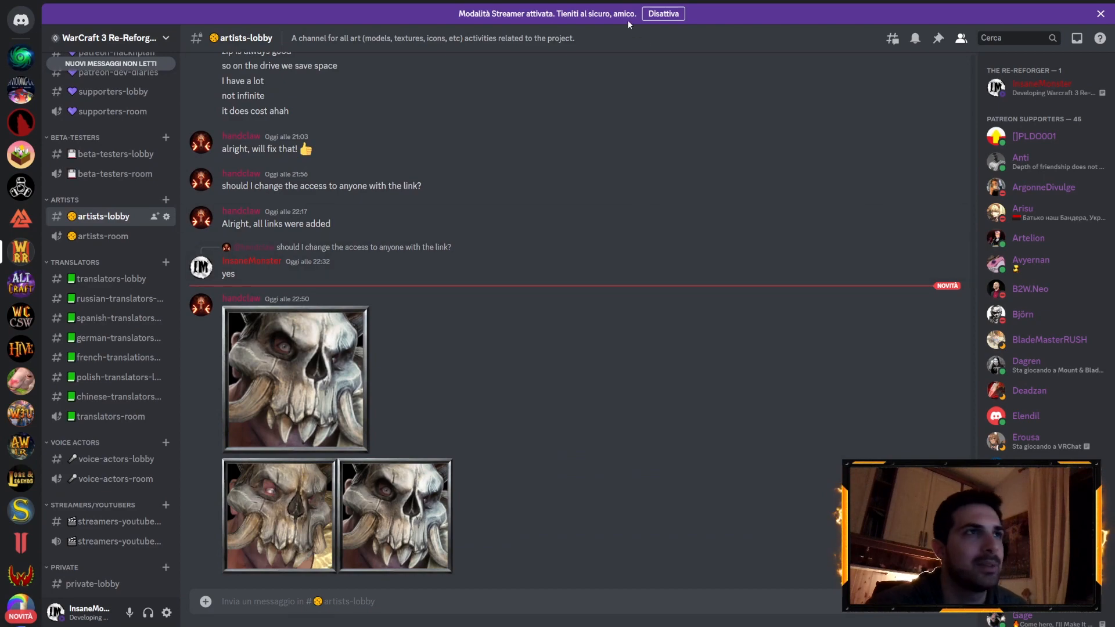
scroll(507, 163, "up", 15)
scroll(556, 165, "down", 15)
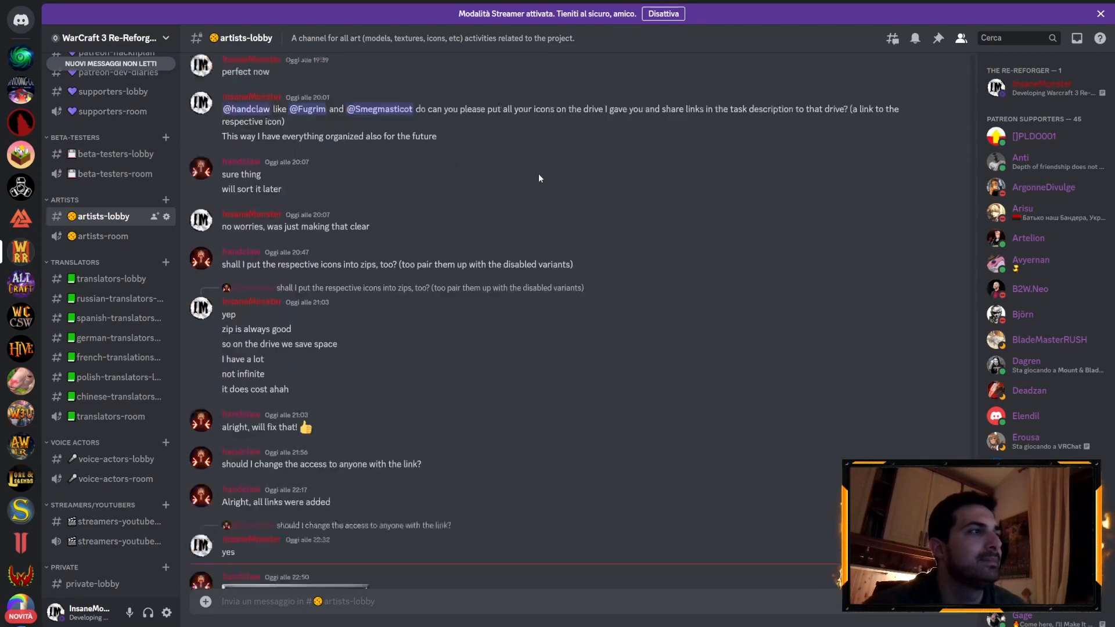
left_click(432, 491)
left_click(735, 478)
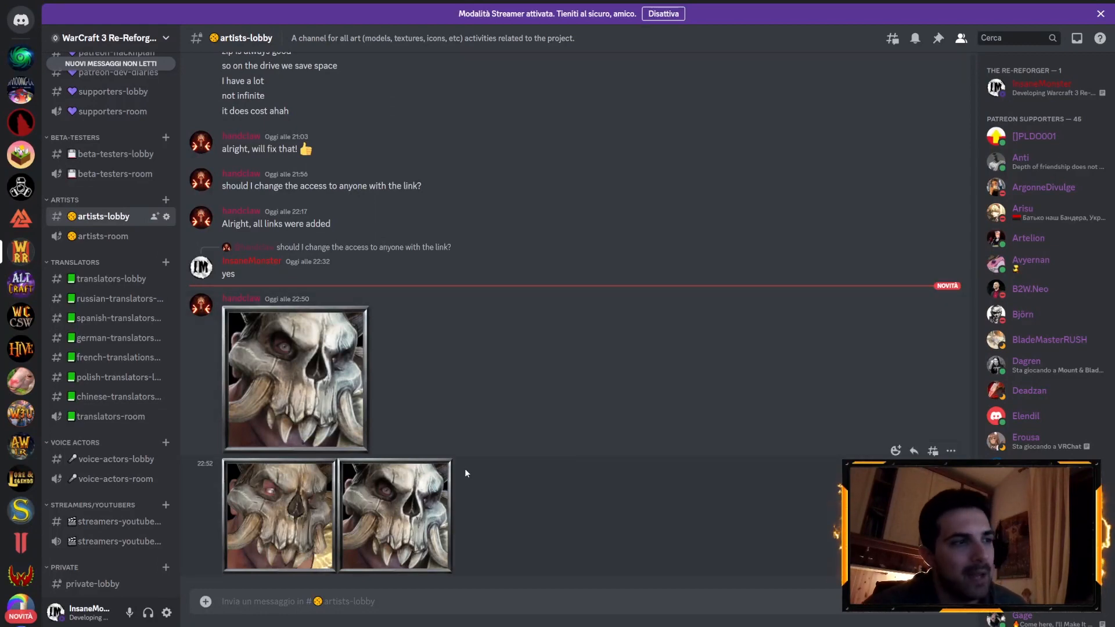
left_click(397, 527)
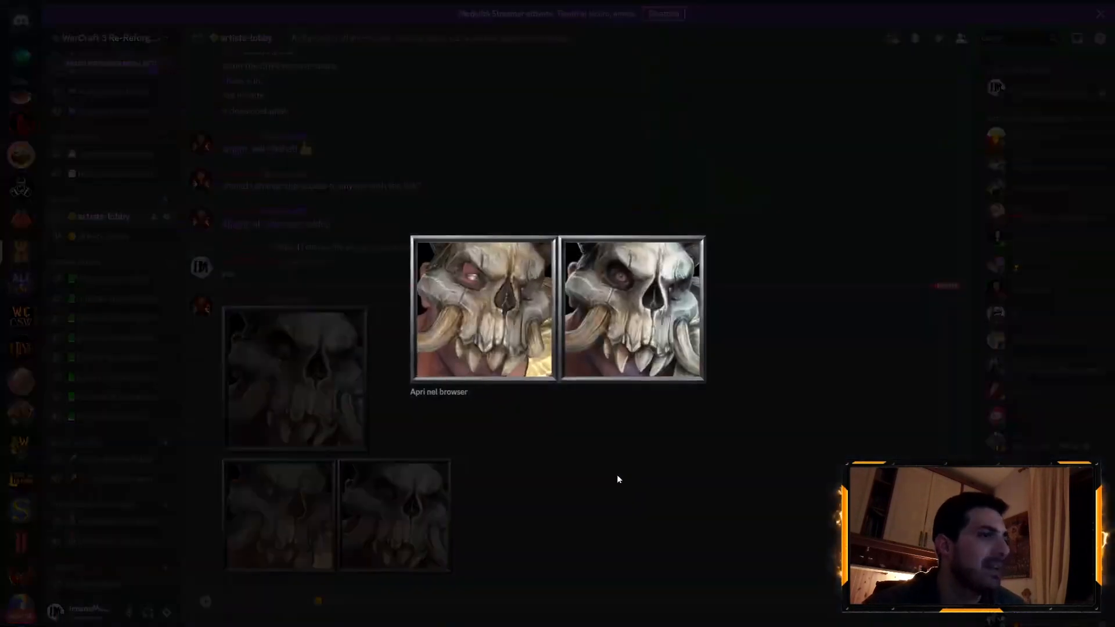
left_click(685, 391)
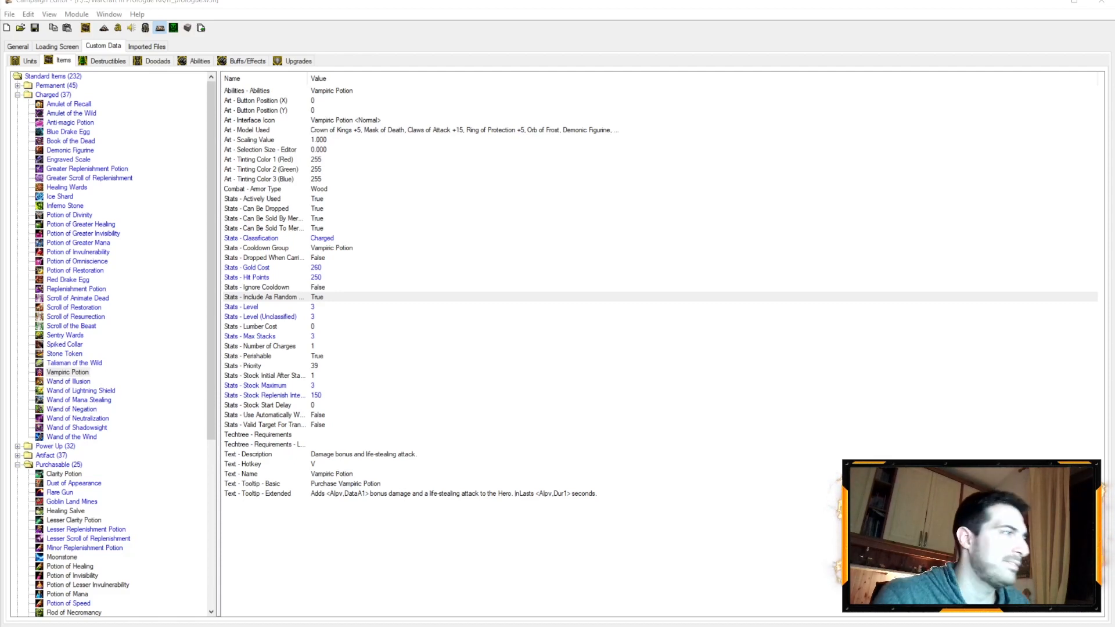
Return to the Campaign Editor, collapse the Purchasable items and spot-check the stats of several charged items
scroll(118, 192, "down", 9)
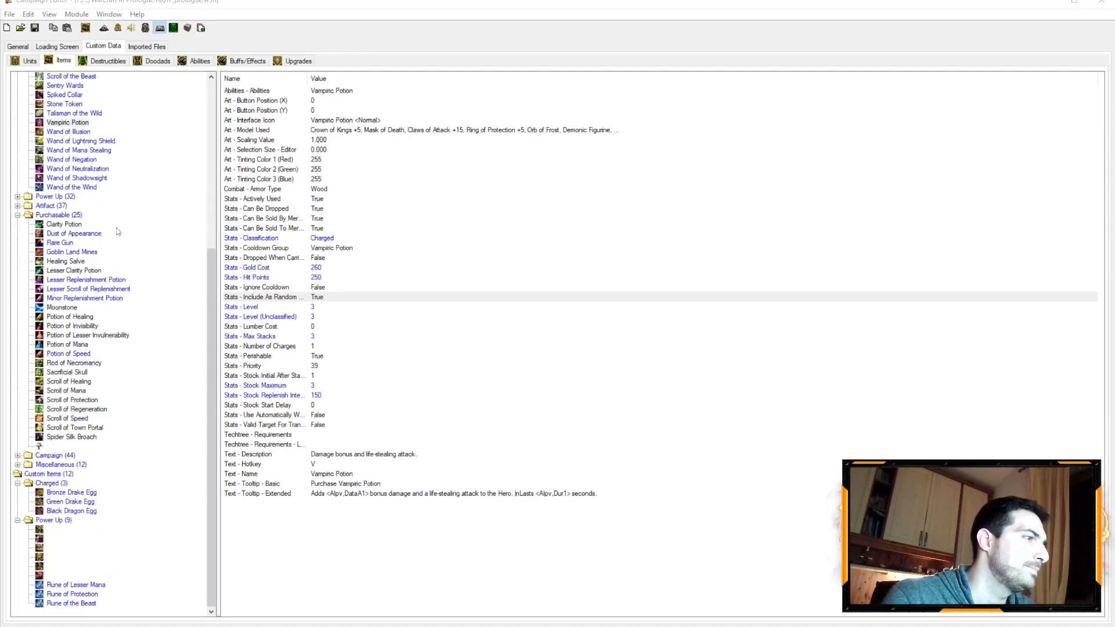
left_click(22, 218)
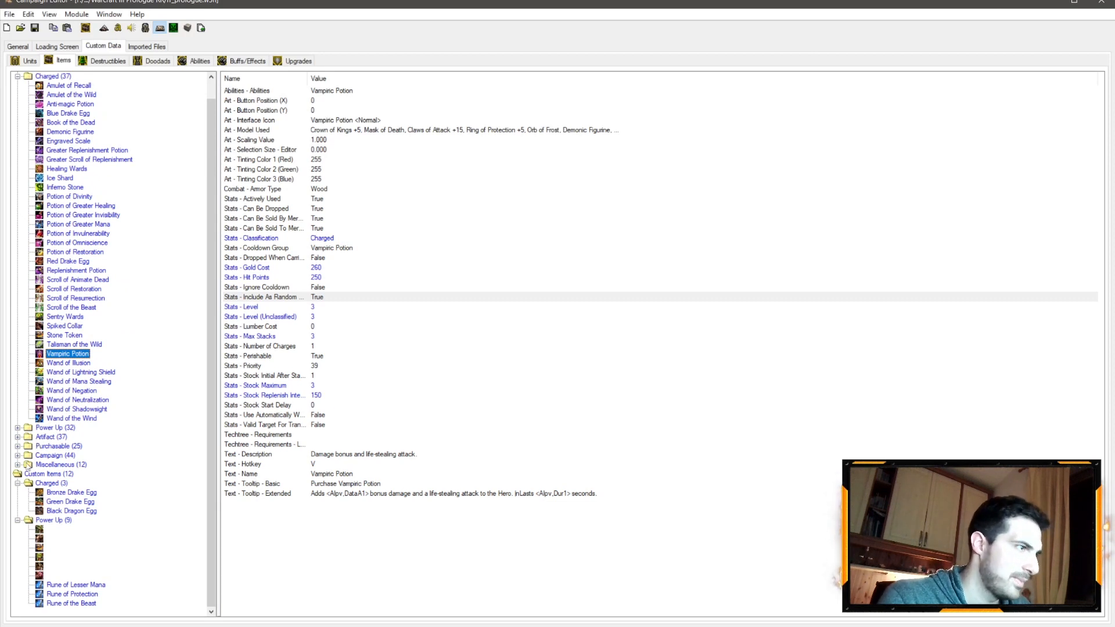
left_click(80, 363)
left_click(84, 381)
left_click(82, 344)
left_click(81, 308)
left_click(80, 271)
left_click(79, 243)
scroll(79, 244, "up", 1)
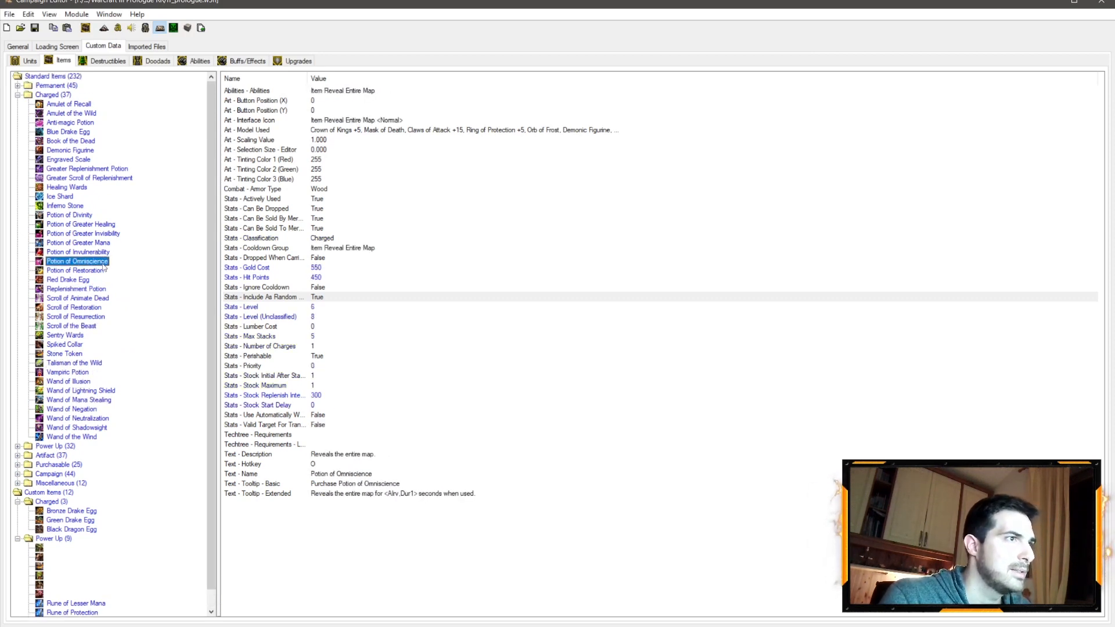
Review the charged items one by one from Amulet of Recall to Potion of Greater Invisibility, checking their random-choice setting
left_click(75, 104)
key("Down")
key("Down")
key("Down")
key("Up")
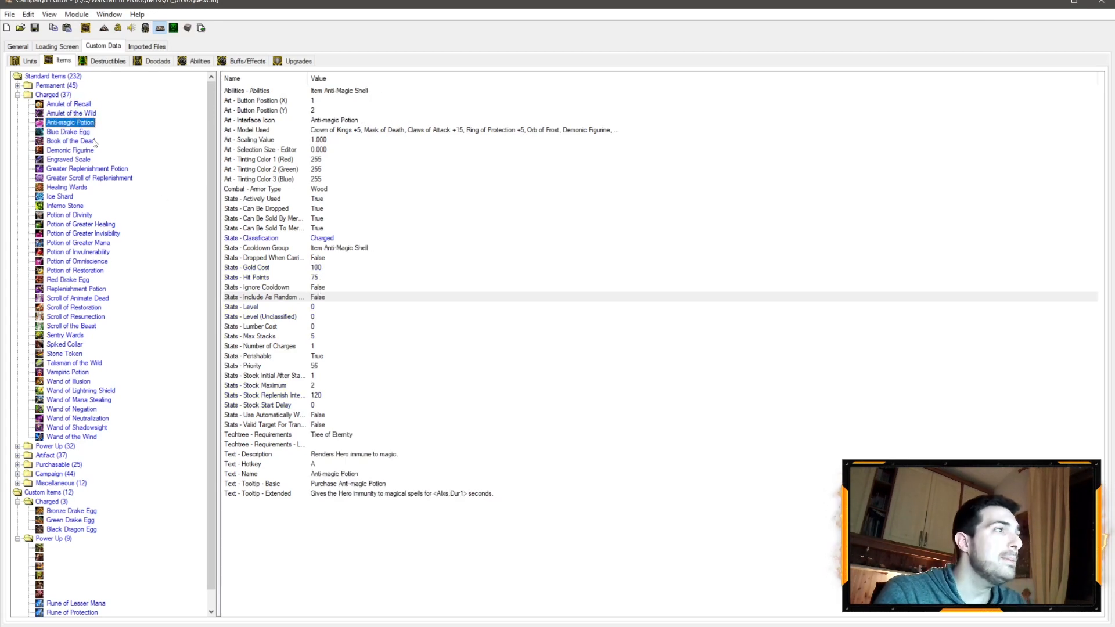
left_click(83, 133)
key("Down")
key("Down")
key("Down")
key("Down")
key("Down")
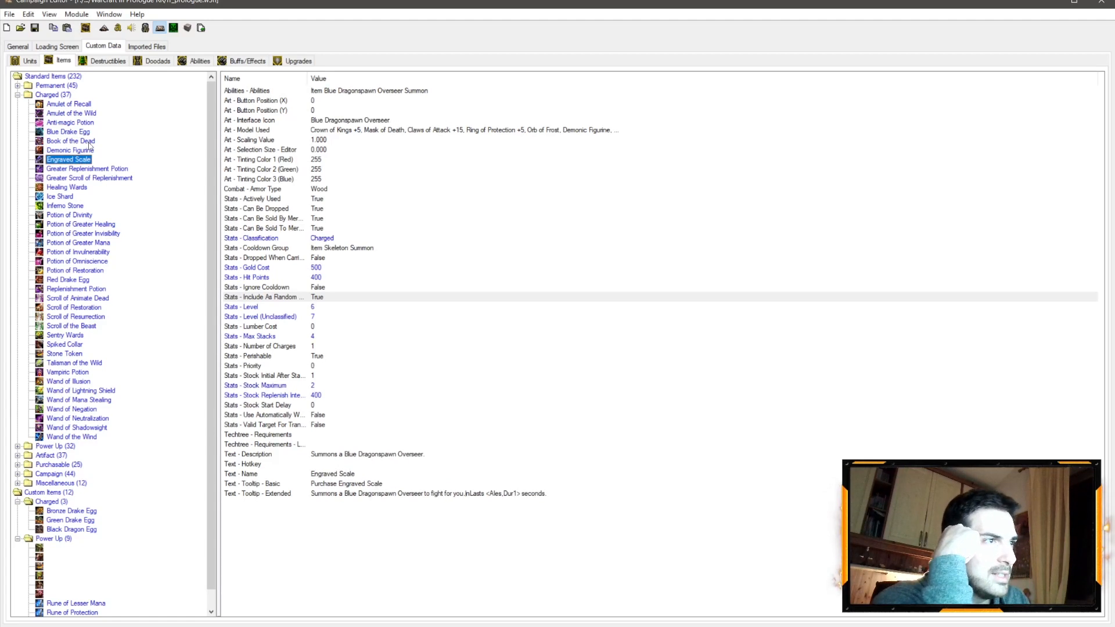
key("Down")
key("Down")
key("Down")
key("Down")
key("Down")
key("Down")
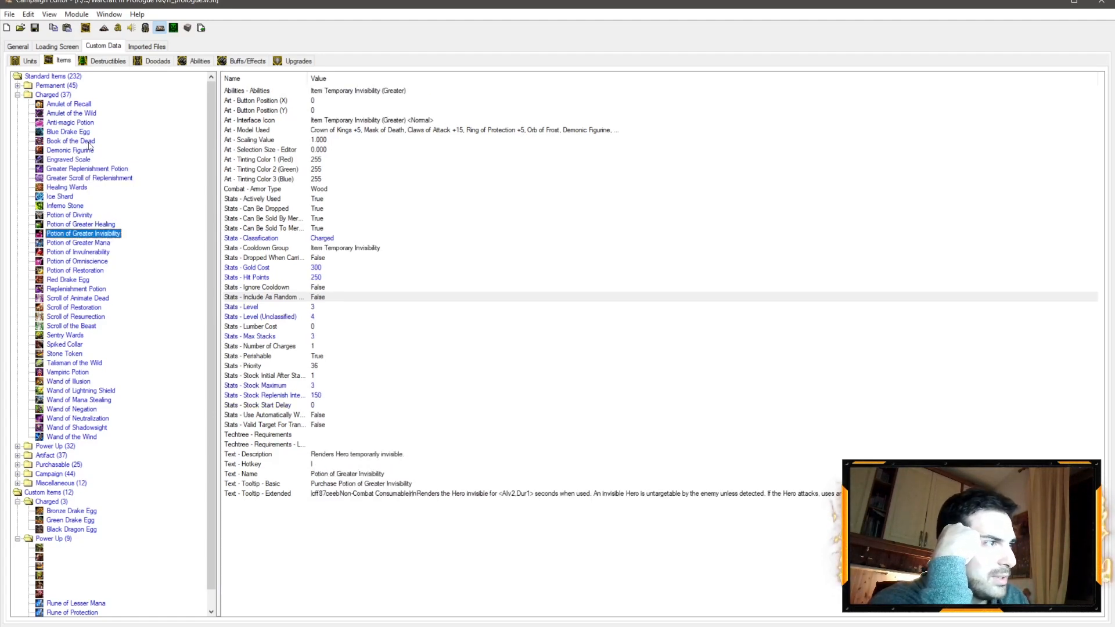
Set the Potion of Greater Invisibility's Include As Random Choice to True
double_click(319, 297)
left_click(601, 312)
left_click(548, 324)
Check the random-choice setting of the remaining charged items down to Wand of the Wind, then go back to Wand of Negation
left_click(87, 233)
key("Down")
key("Down")
key("Down")
key("Down")
key("Down")
key("Down")
key("Down")
key("Down")
key("Down")
key("Down")
key("Down")
key("Down")
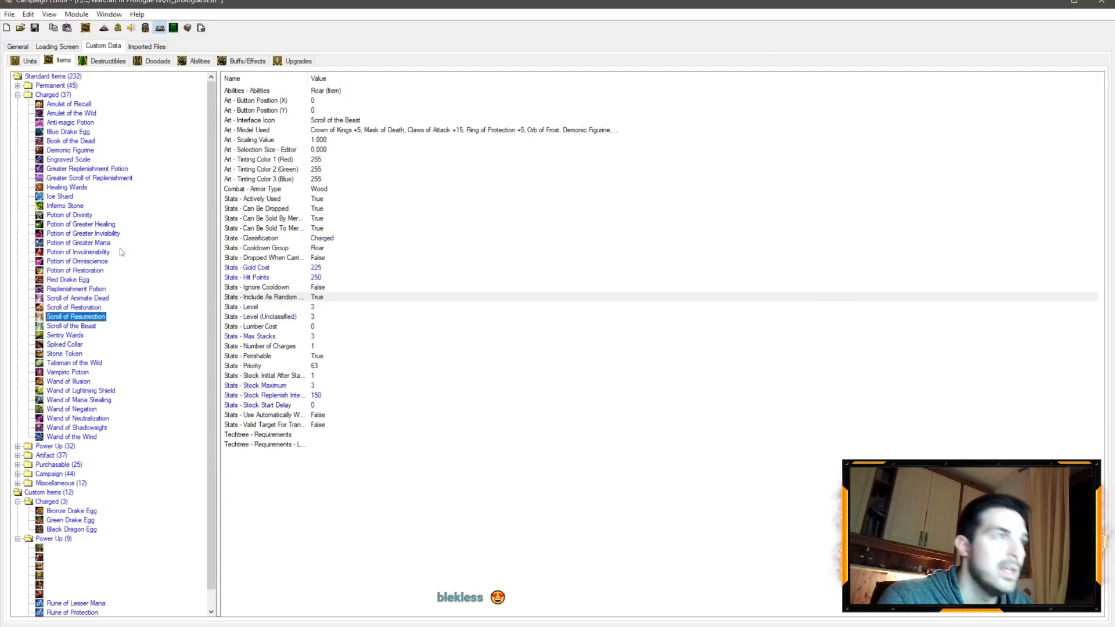
key("Down")
key("Down")
key("Down")
key("Down")
key("Down")
key("Down")
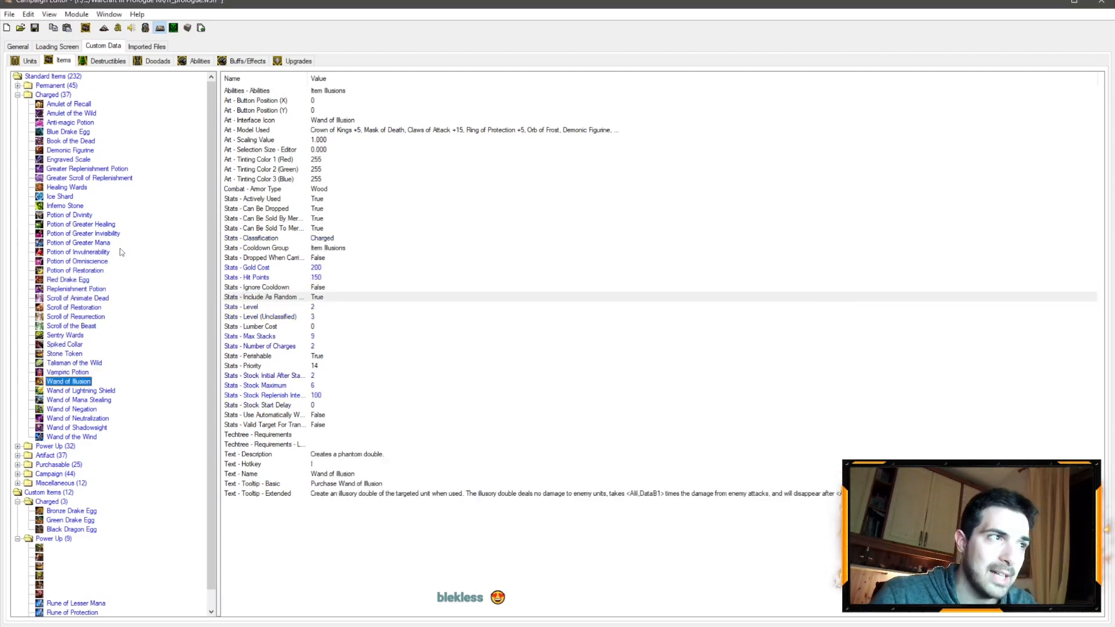
key("Down")
key("Down")
key("Down")
key("Down")
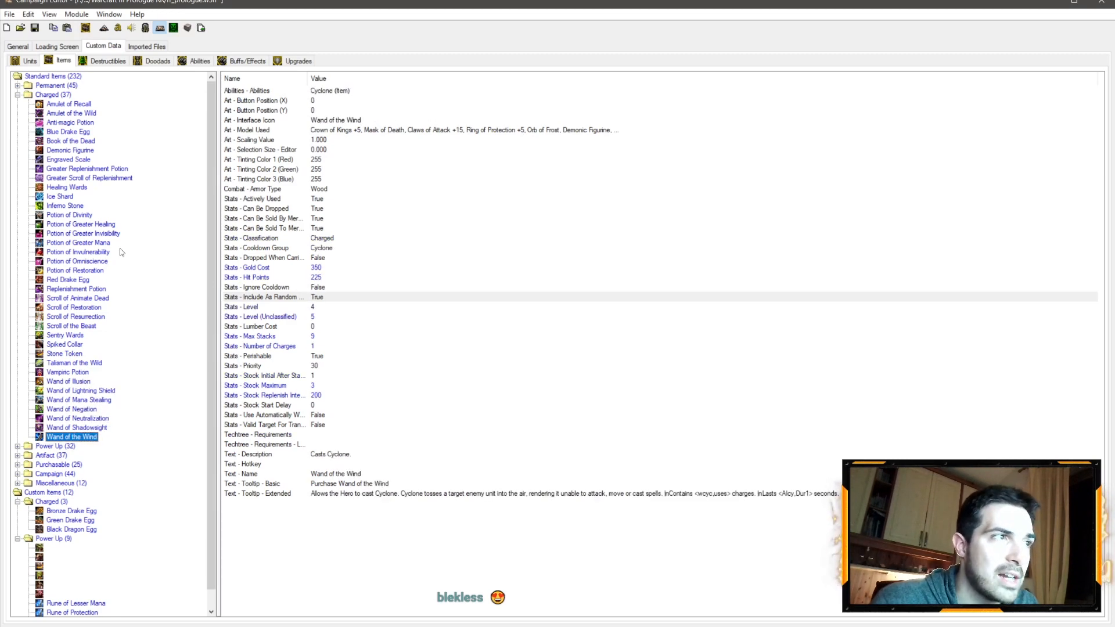
key("Up")
key("Up")
key("Up")
key("Up")
key("Down")
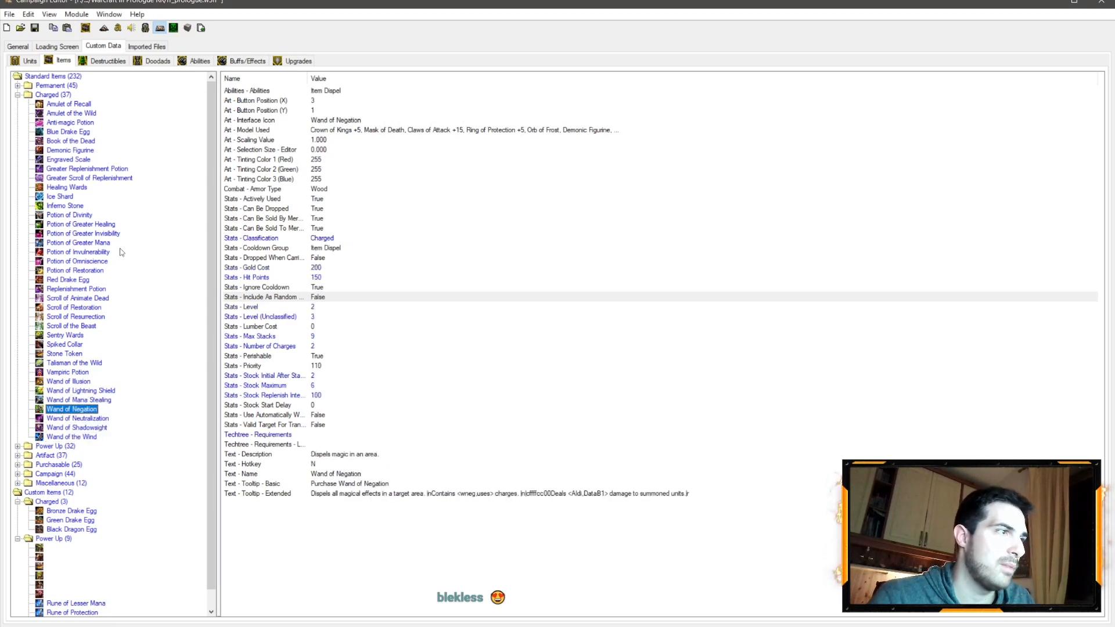
Set the Wand of Negation's Include As Random Choice to True
double_click(327, 298)
left_click(599, 311)
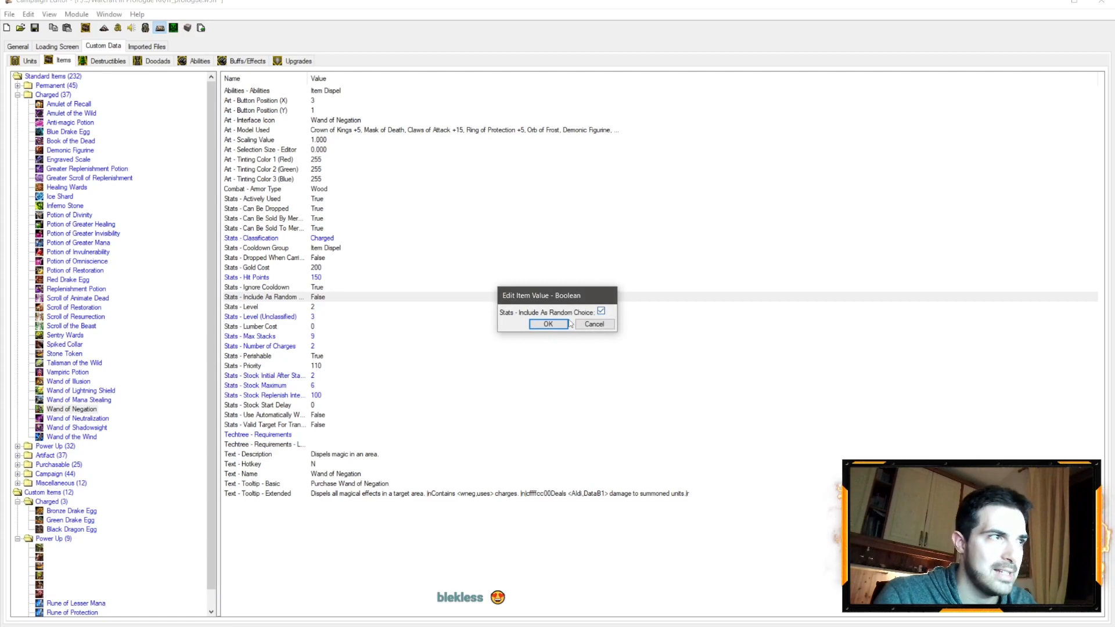
left_click(552, 322)
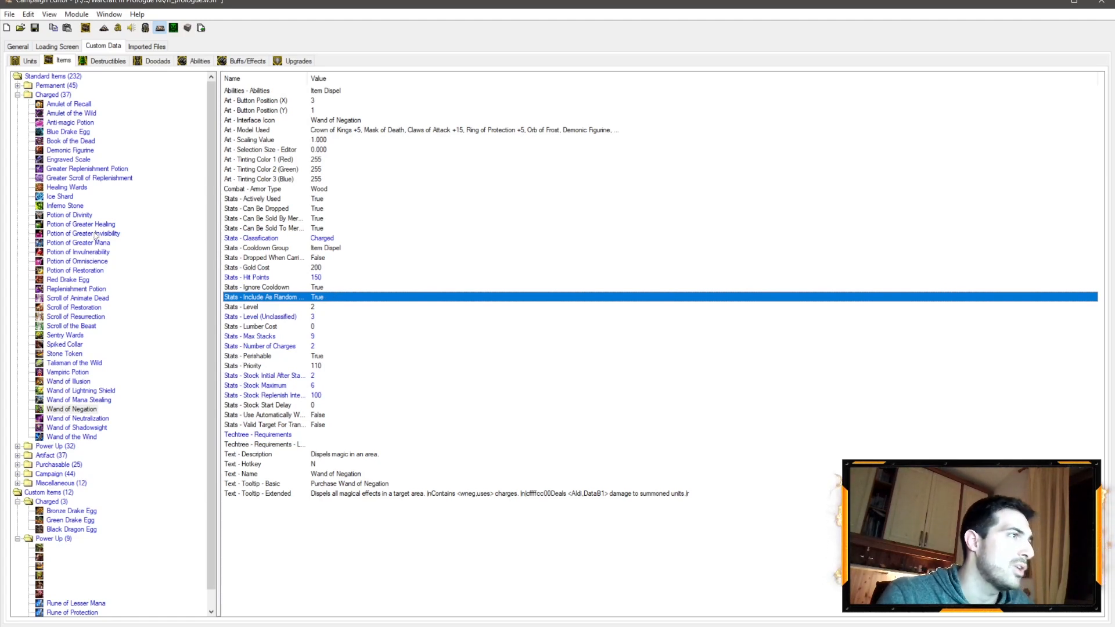
Compare gold costs with the Potion of Invulnerability and Vampiric Potion, and set the Anti-magic Potion's gold cost to 260
left_click(78, 123)
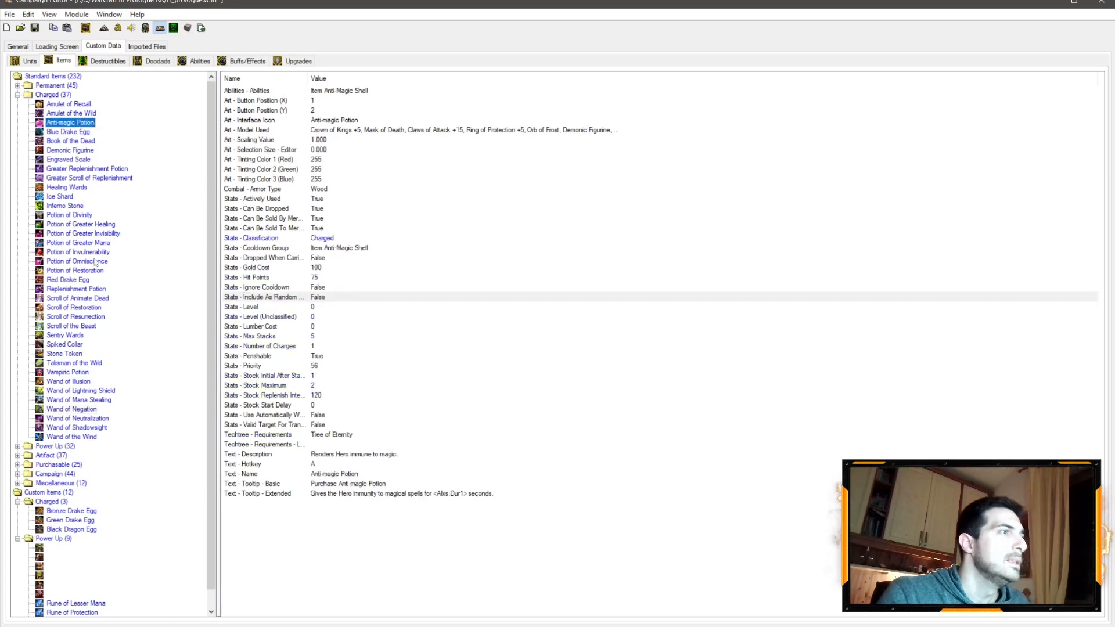
left_click(98, 244)
left_click(98, 252)
left_click(317, 268)
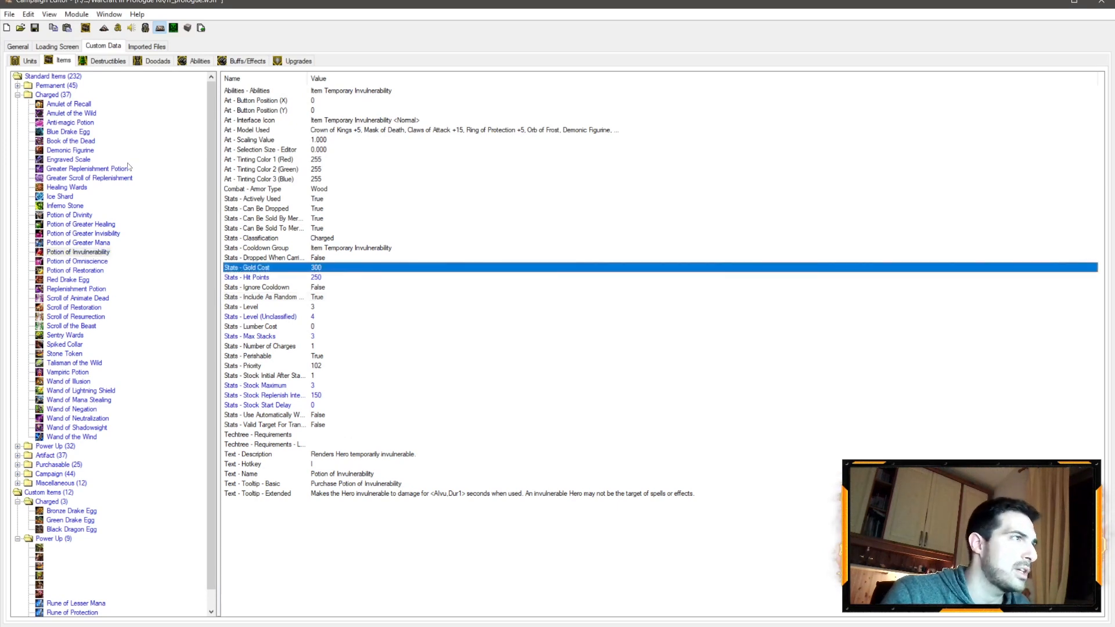
left_click(81, 122)
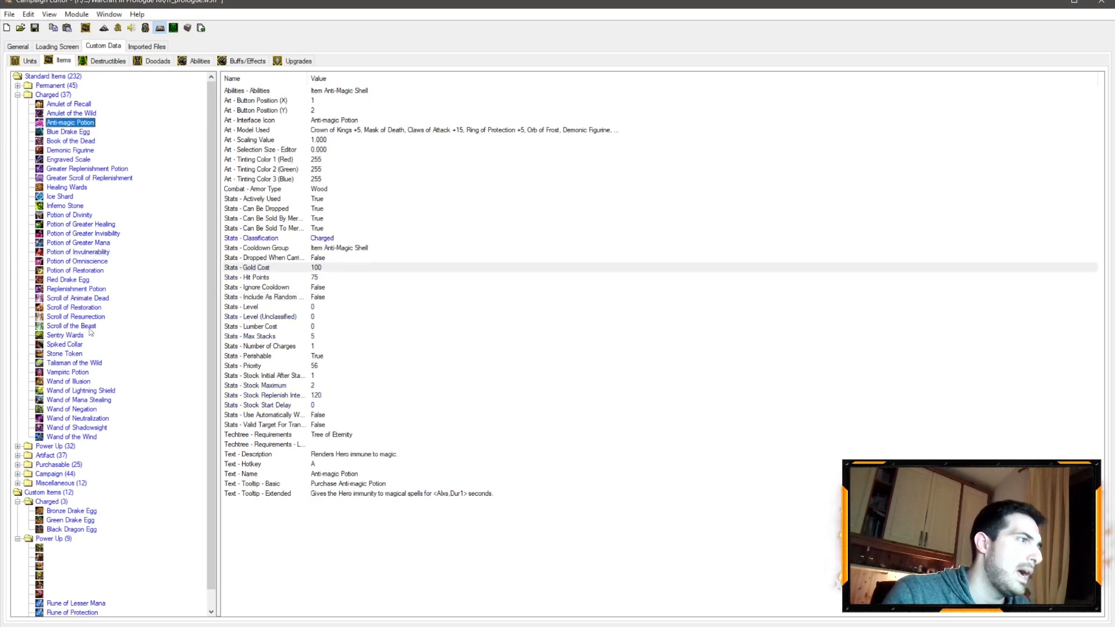
left_click(70, 372)
left_click(324, 268)
left_click(79, 123)
left_click(318, 268)
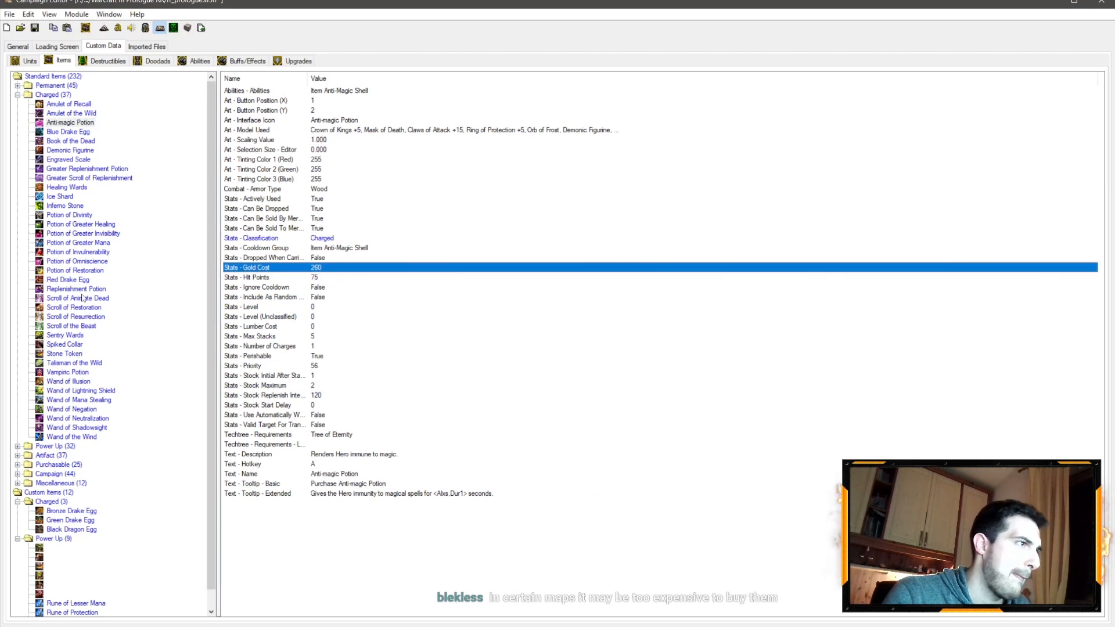
Set the Anti-magic Potion's hit points to 250, matching the Vampiric Potion
left_click(85, 372)
left_click(319, 279)
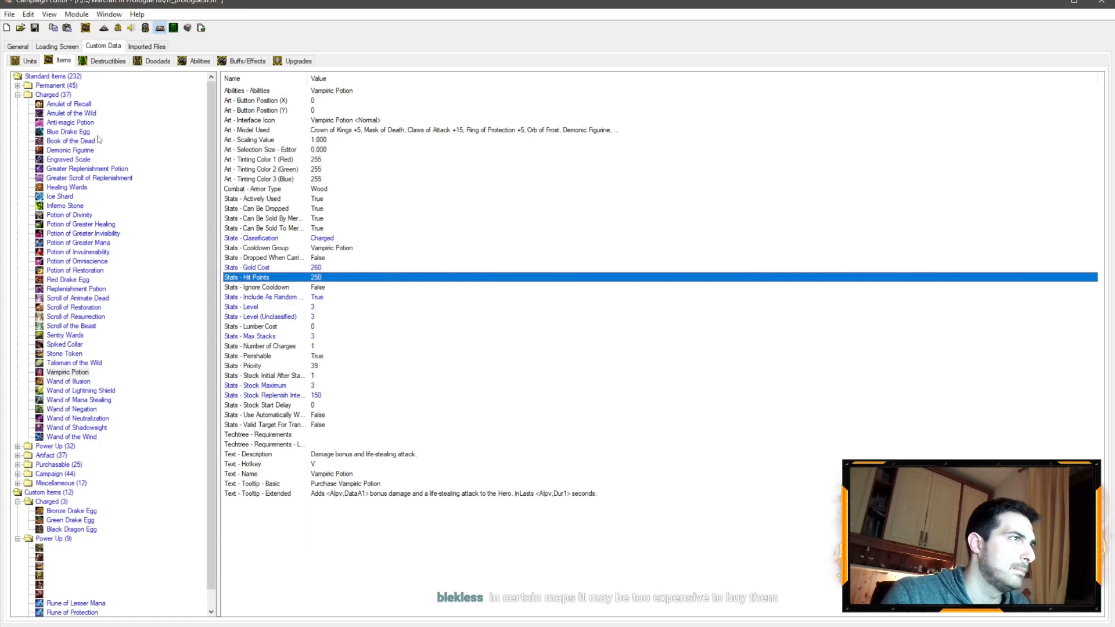
left_click(87, 133)
left_click(85, 123)
left_click(315, 278)
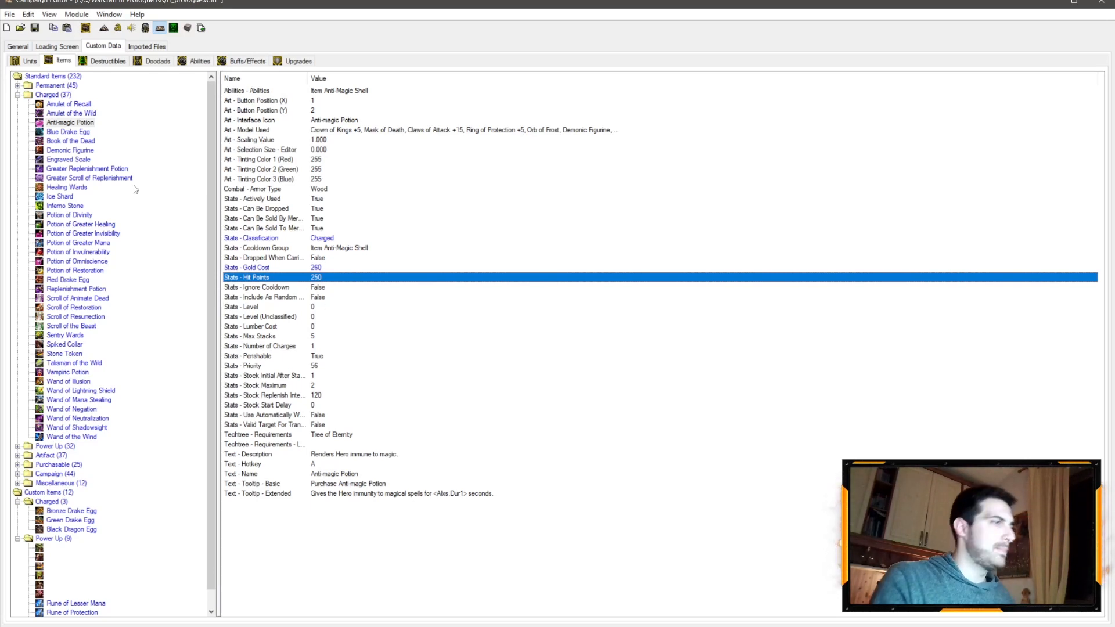
Set the Anti-magic Potion's stock maximum to 3, matching the Vampiric Potion
left_click(74, 374)
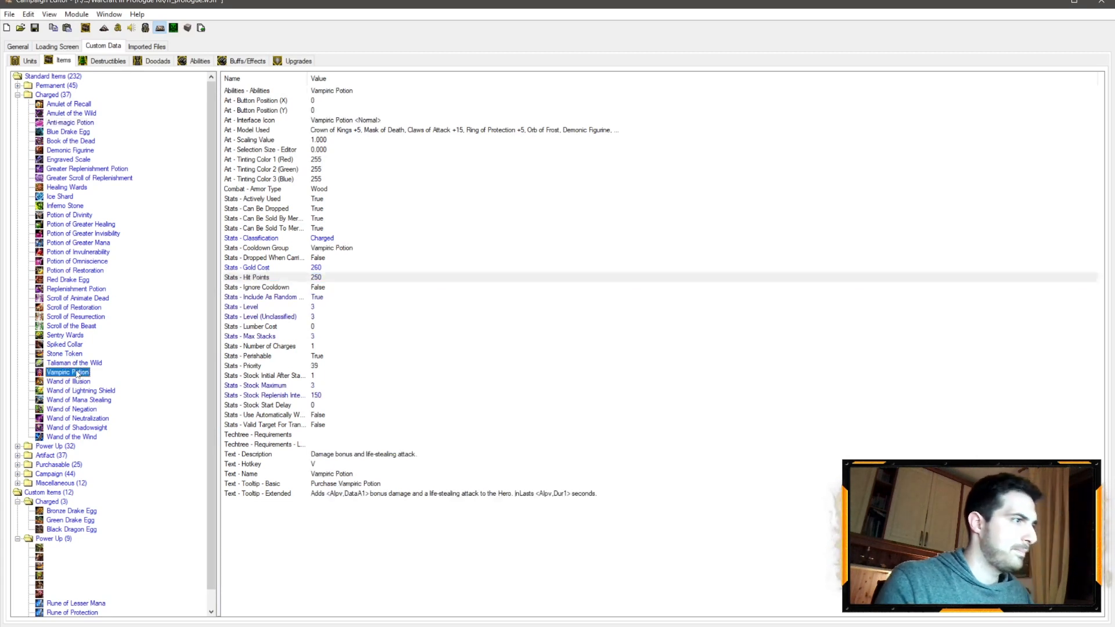
left_click(309, 336)
left_click(313, 386)
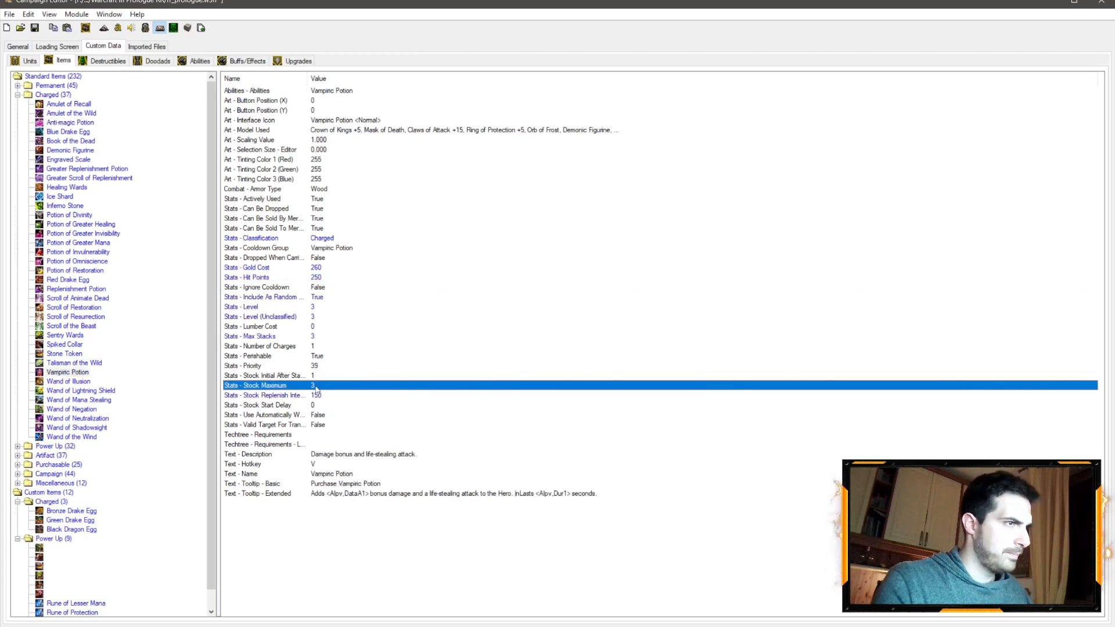
left_click(83, 133)
left_click(85, 124)
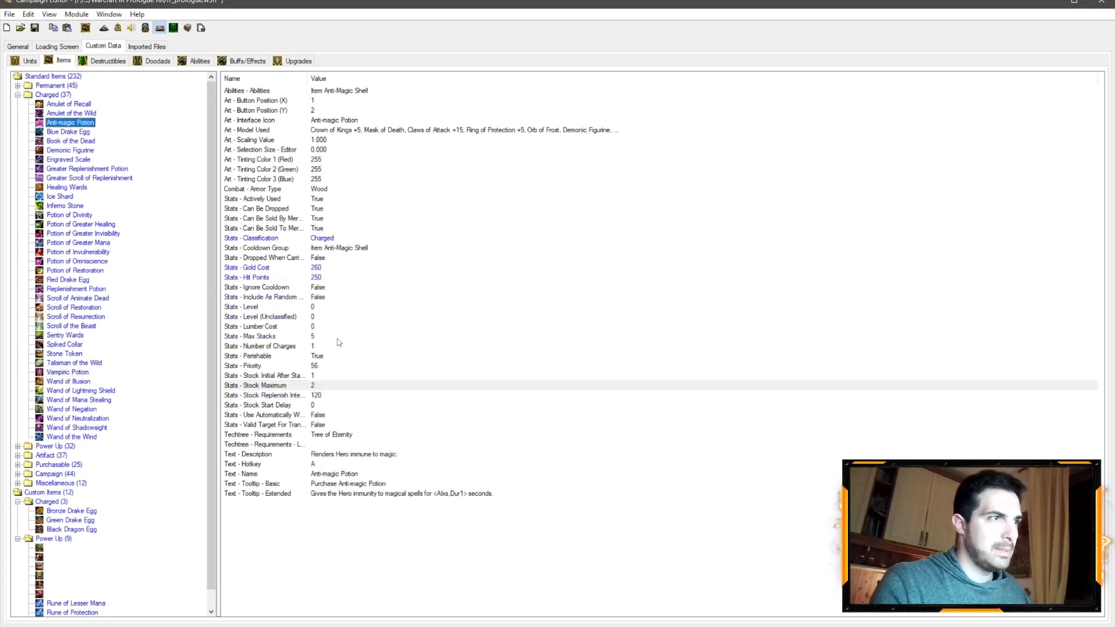
left_click(315, 386)
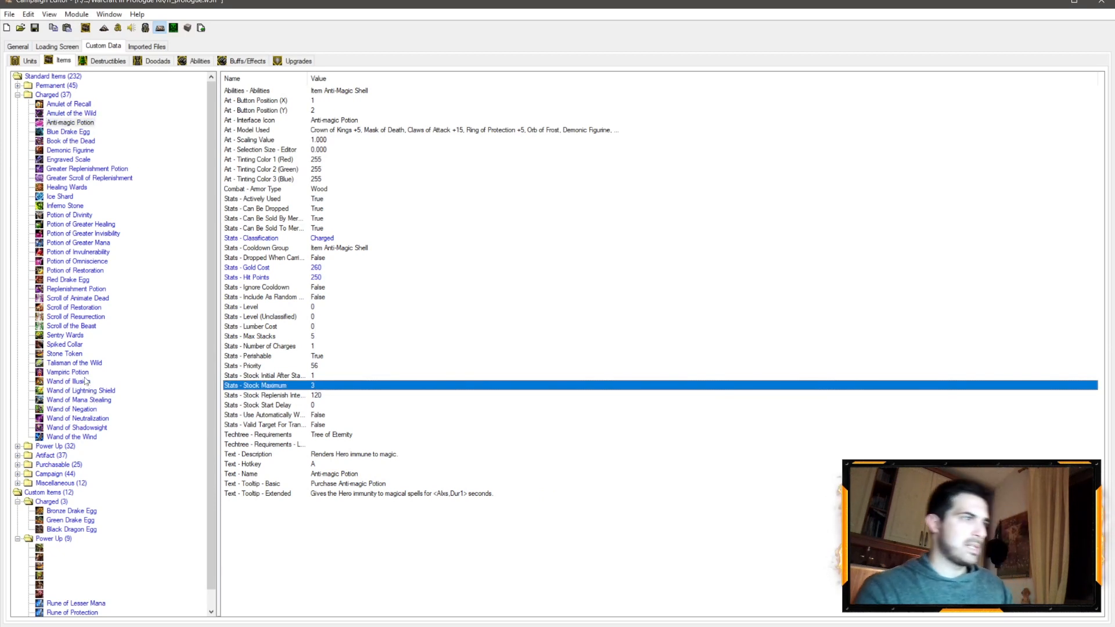
Set the Anti-magic Potion's stock replenish interval to 150, matching the Vampiric Potion
left_click(84, 373)
left_click(316, 395)
left_click(81, 123)
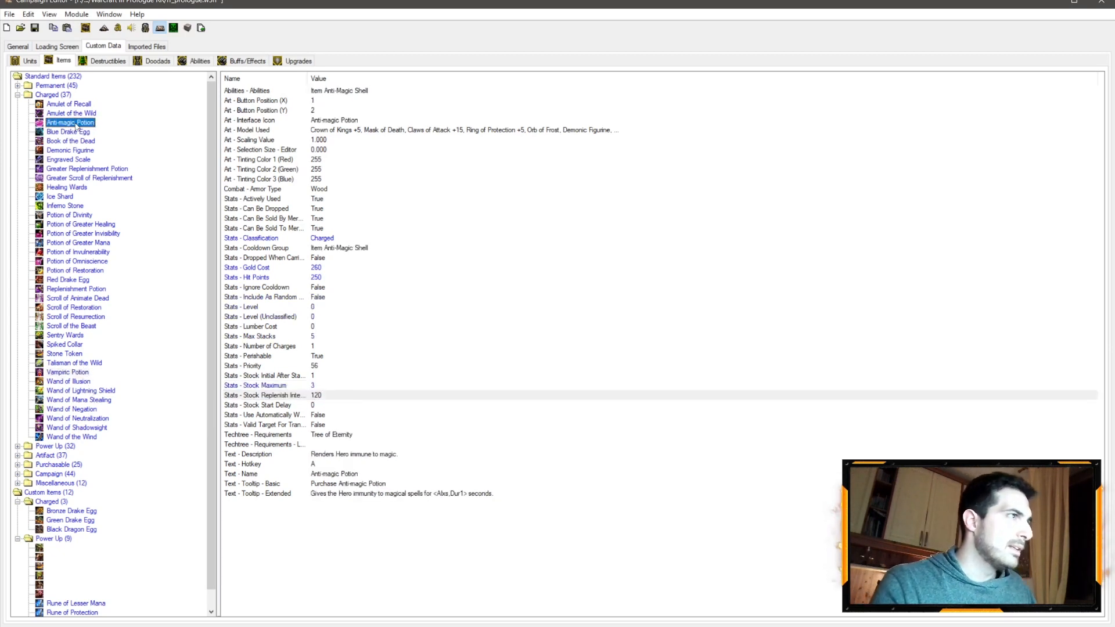
left_click(322, 396)
Set the Anti-magic Potion's max stacks to 3, matching the Vampiric Potion
left_click(83, 373)
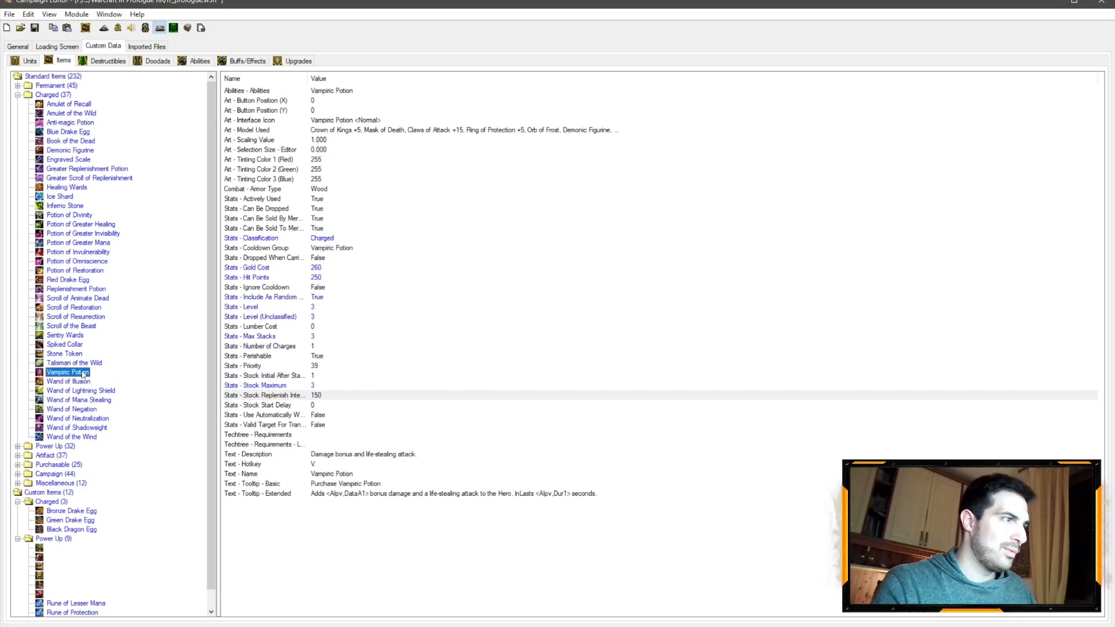
left_click(313, 336)
left_click(70, 123)
left_click(319, 336)
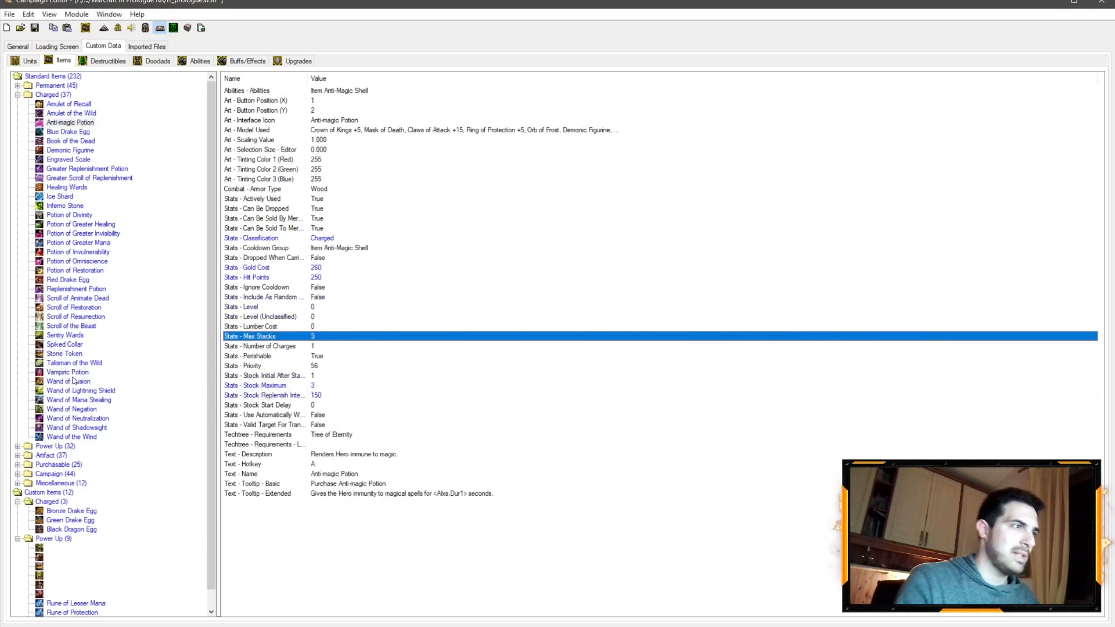
Set the Anti-magic Potion's level and unclassified level to 3 and its Include As Random Choice to True, matching the Vampiric Potion
left_click(70, 372)
left_click(323, 319)
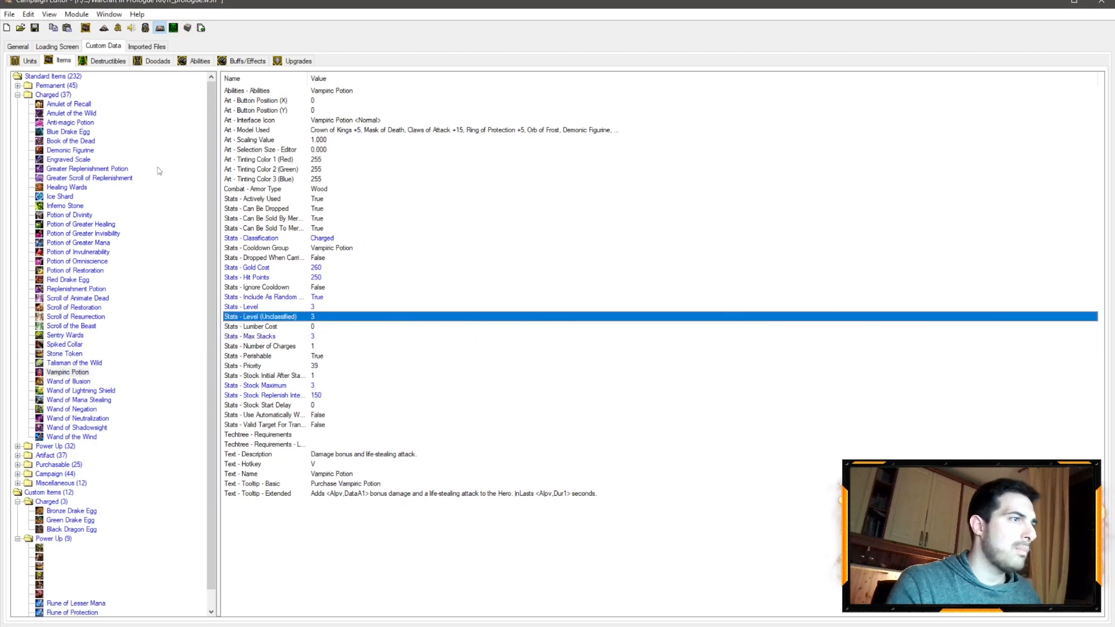
left_click(82, 122)
left_click(311, 316)
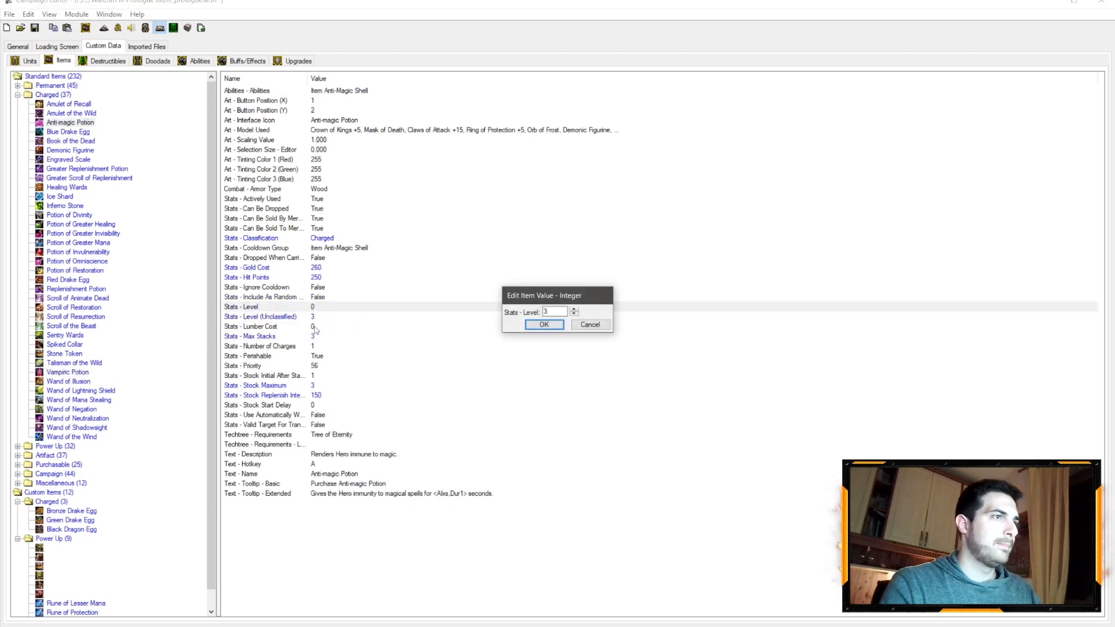
key("Return")
key("Up")
key("Return")
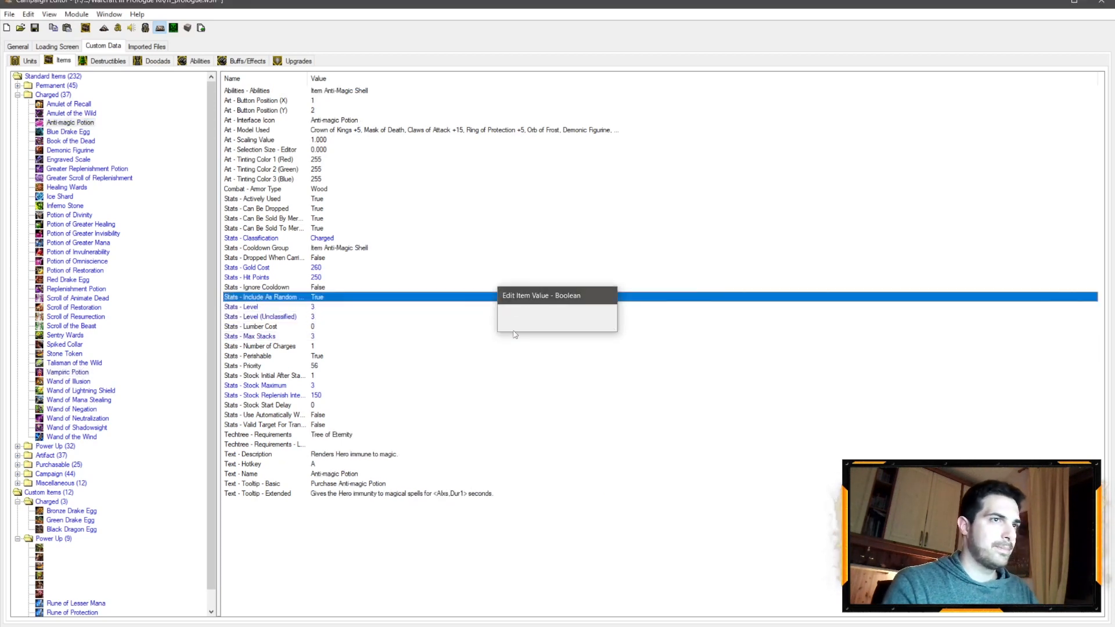
key("Escape")
Review the Include As Random Choice setting of the permanent items from Amulet of Spell Shield through Periapt of Vitality
left_click(18, 95)
left_click(18, 85)
left_click(60, 95)
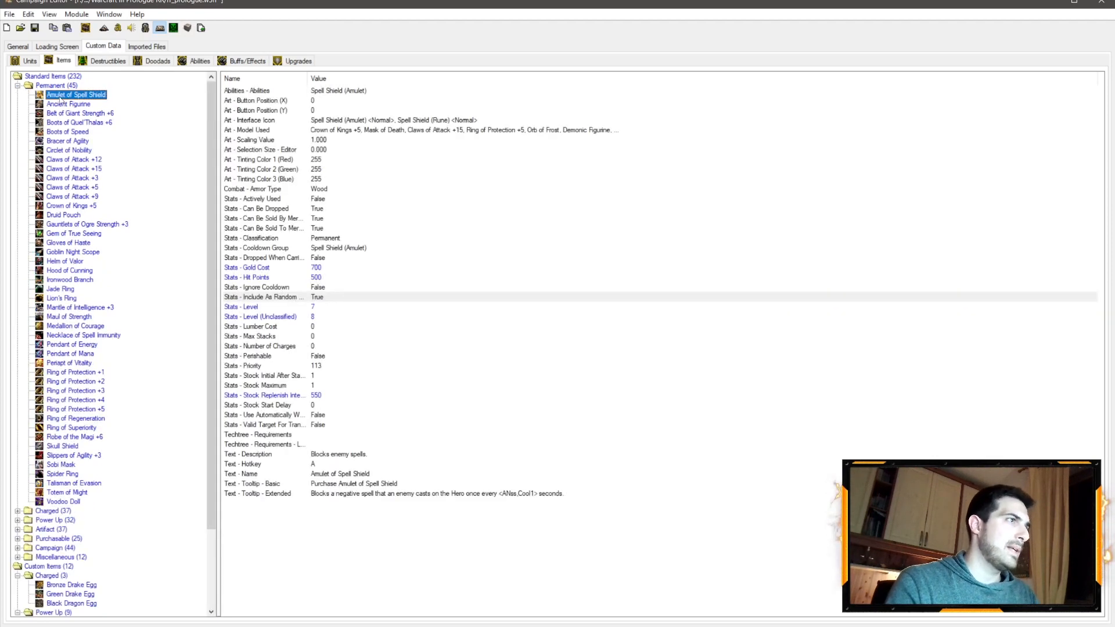
key("Down")
key("Down")
key("Down")
key("Down")
key("Down")
key("Down")
key("Down")
key("Down")
key("Down")
key("Down")
key("Down")
key("Down")
key("Down")
key("Down")
key("Down")
key("Down")
key("Down")
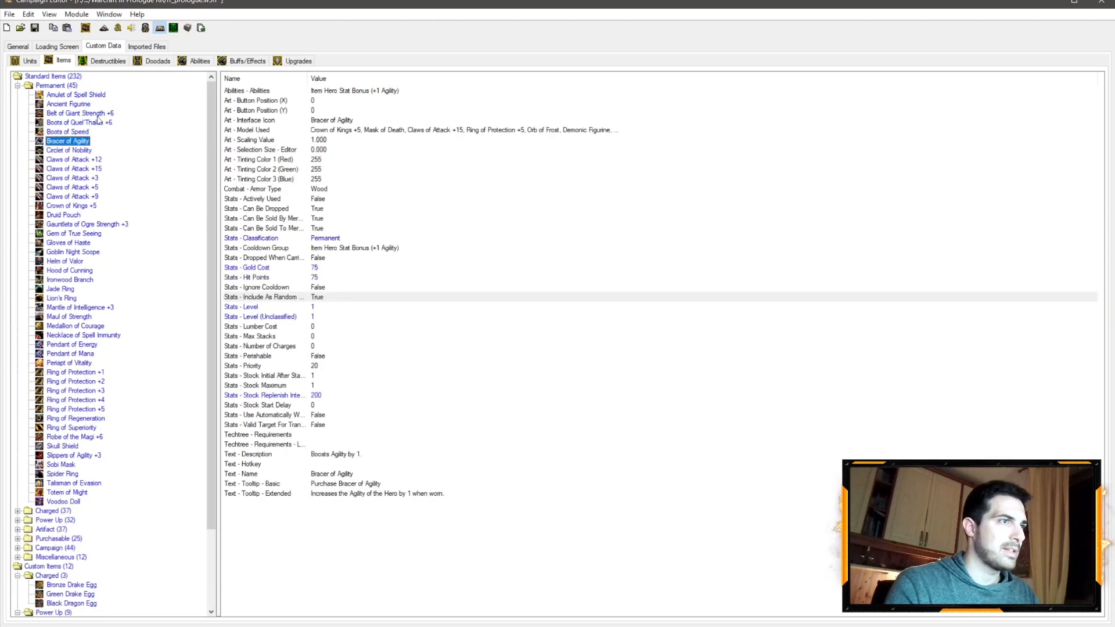
key("Down")
key("Down")
key("Down")
key("Down")
key("Down")
key("Down")
key("Down")
key("Down")
key("Down")
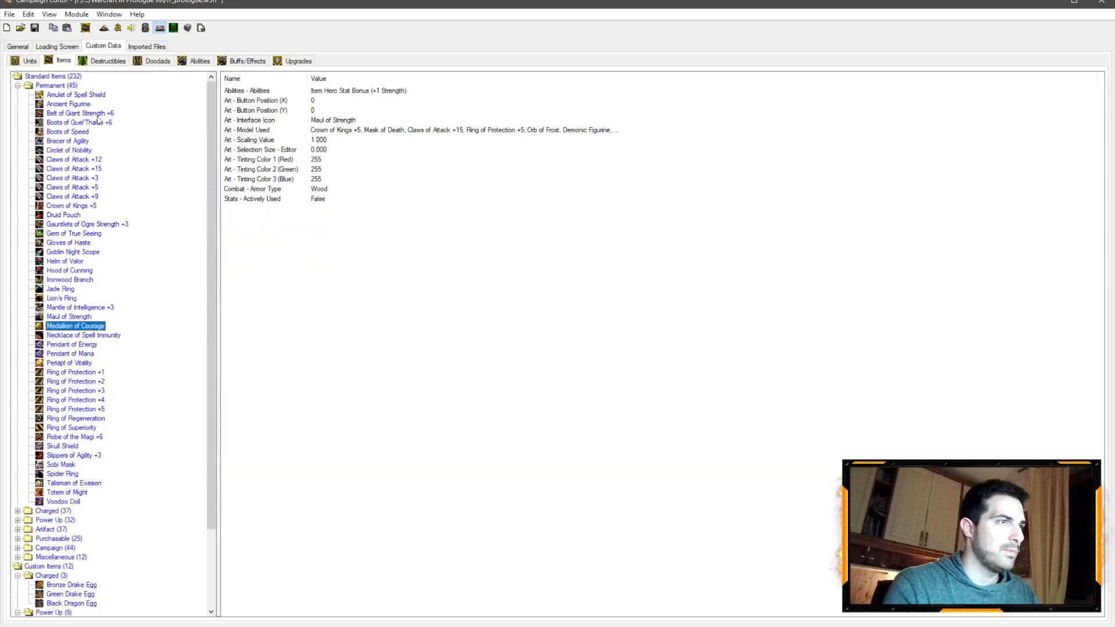
key("Up")
key("Down")
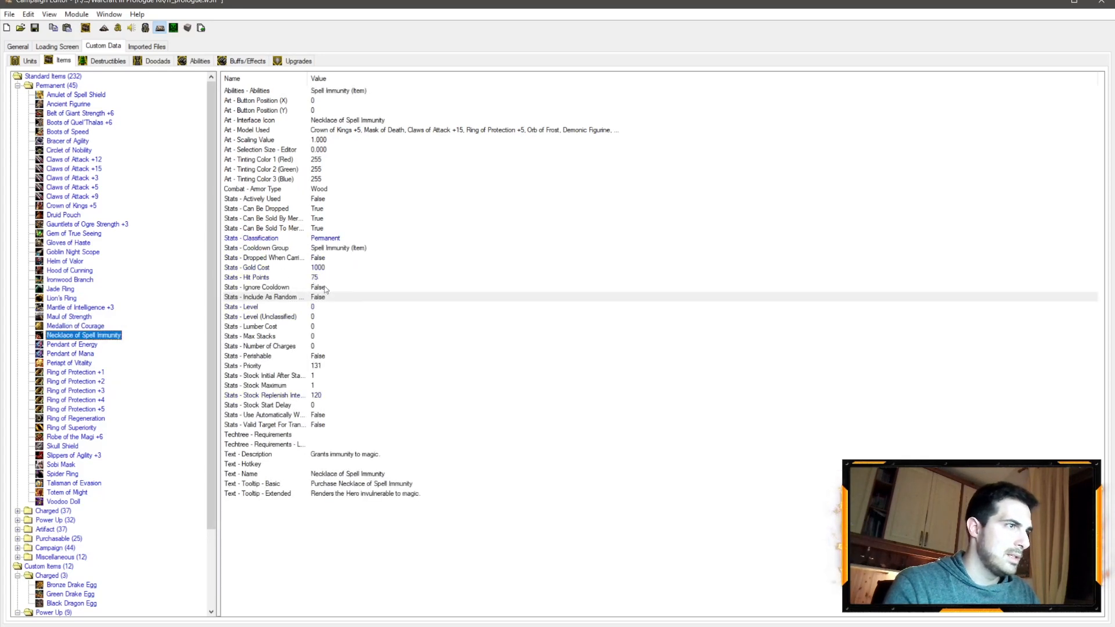
key("Down")
key("Down")
key("Down")
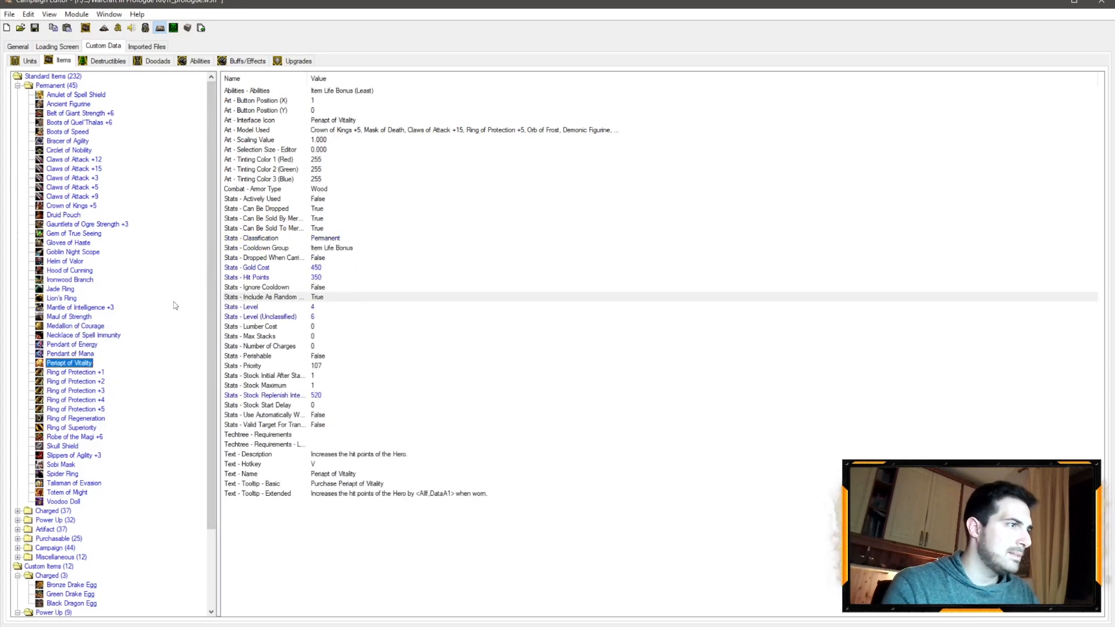
left_click(94, 335)
key("Down")
key("Down")
key("Down")
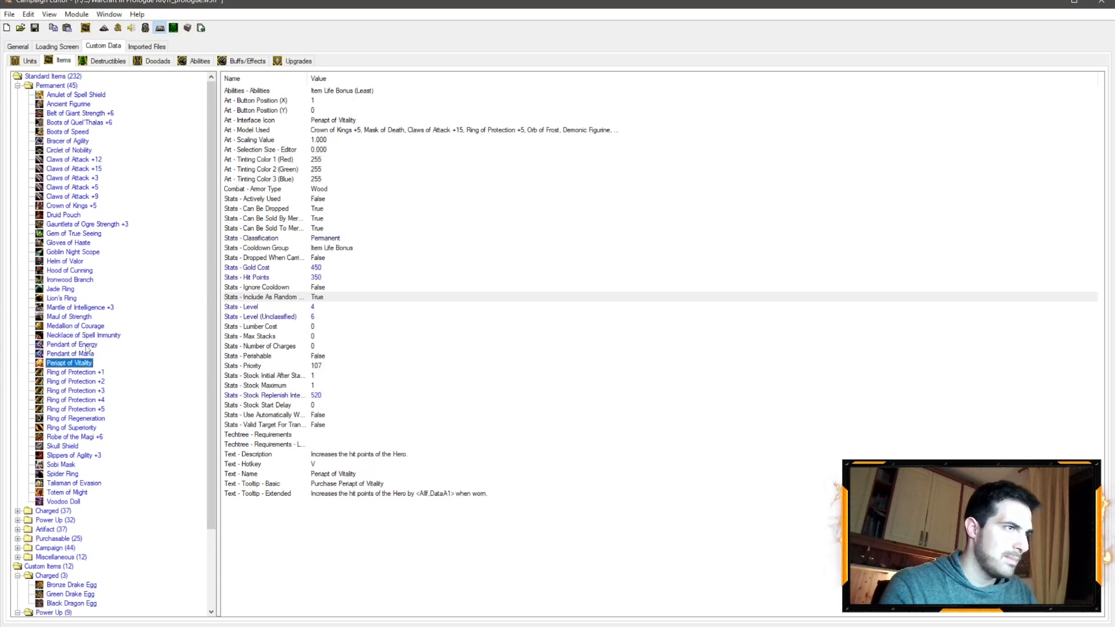
Set the Ring of Protection +1's Include As Random Choice to True
key("Down")
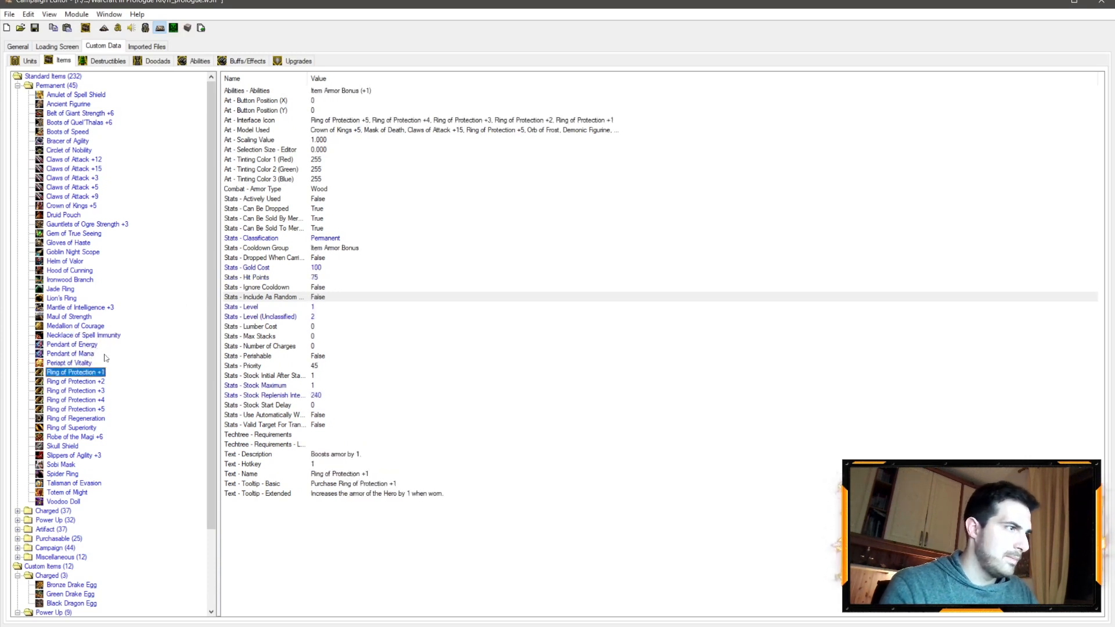
double_click(319, 298)
left_click(601, 312)
left_click(548, 324)
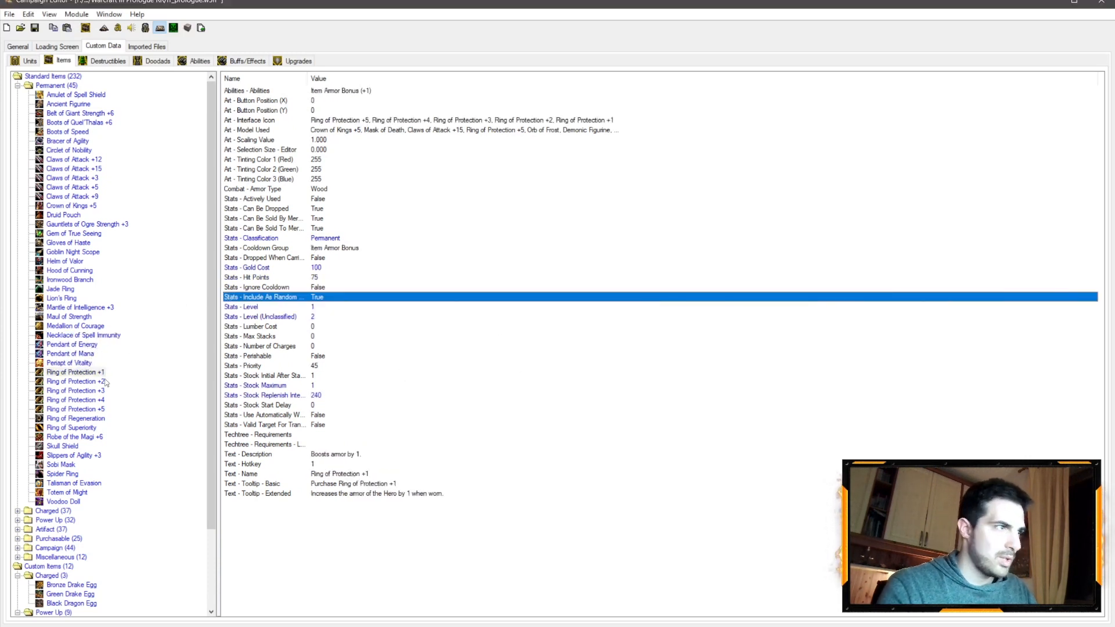
Review the Include As Random Choice setting of the remaining permanent items from Ring of Protection +2 through Voodoo Doll
left_click(96, 381)
key("Down")
key("Down")
key("Down")
key("Down")
key("Down")
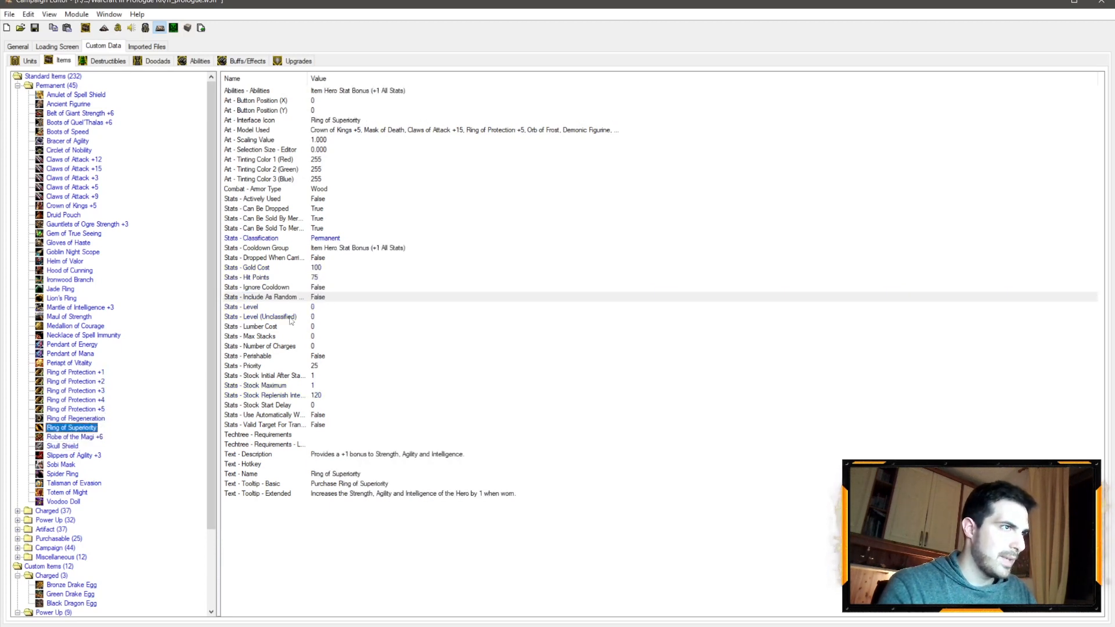
key("Down")
key("Down")
key("Down")
key("Down")
key("Down")
key("Down")
key("Down")
key("Down")
key("Down")
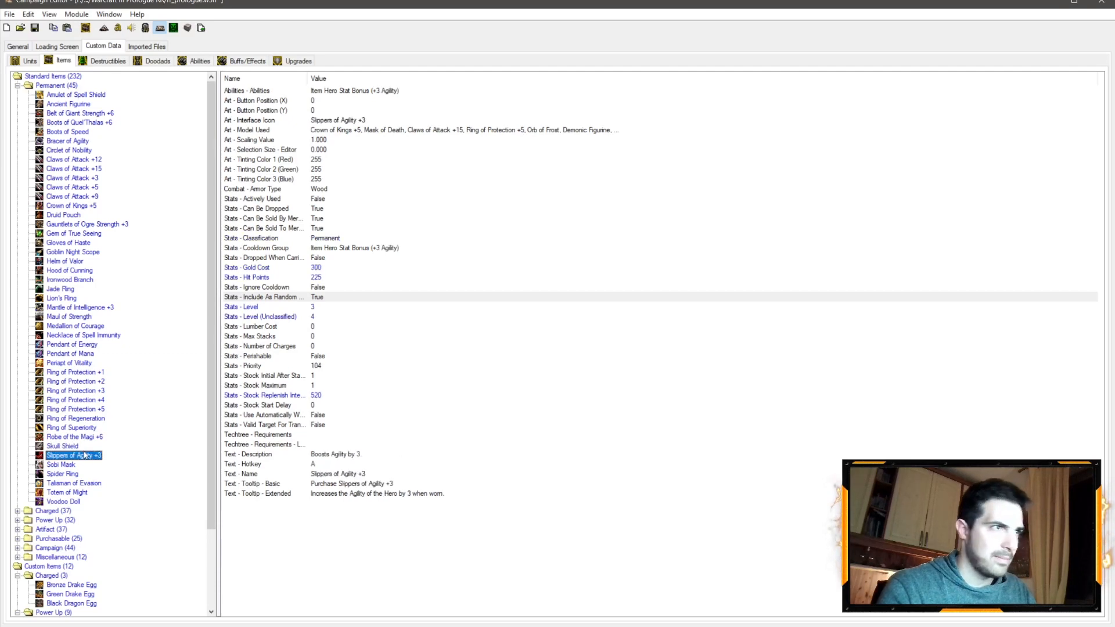
key("Up")
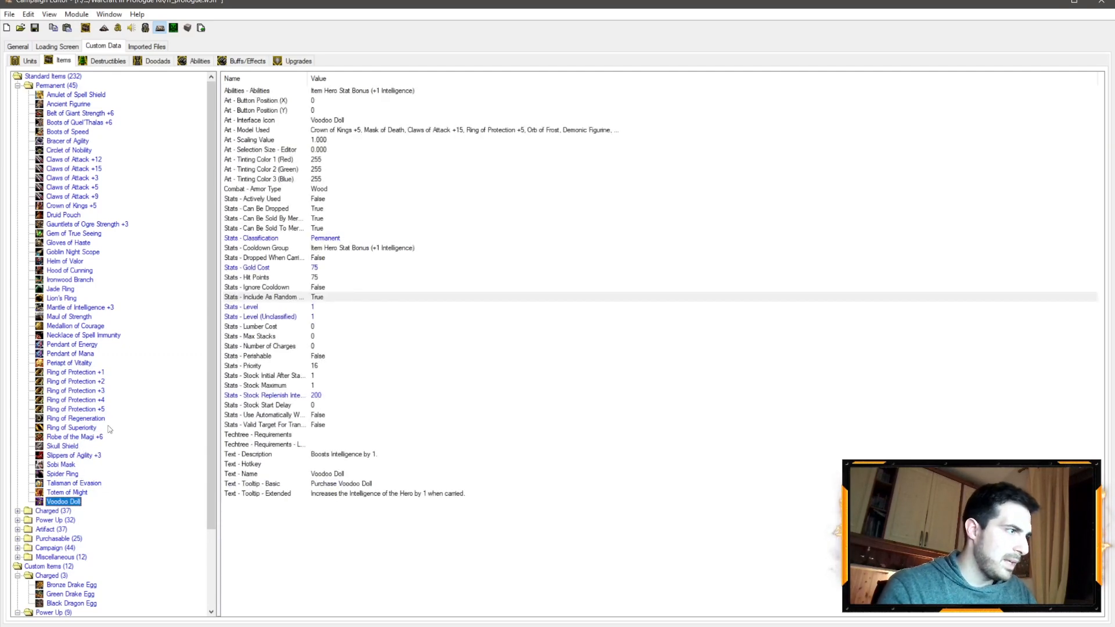
Look over the standard Power Up items, including the Manual of Health and Bundle of Lumber, for missing stat changes
scroll(110, 426, "down", 3)
left_click(18, 418)
left_click(17, 261)
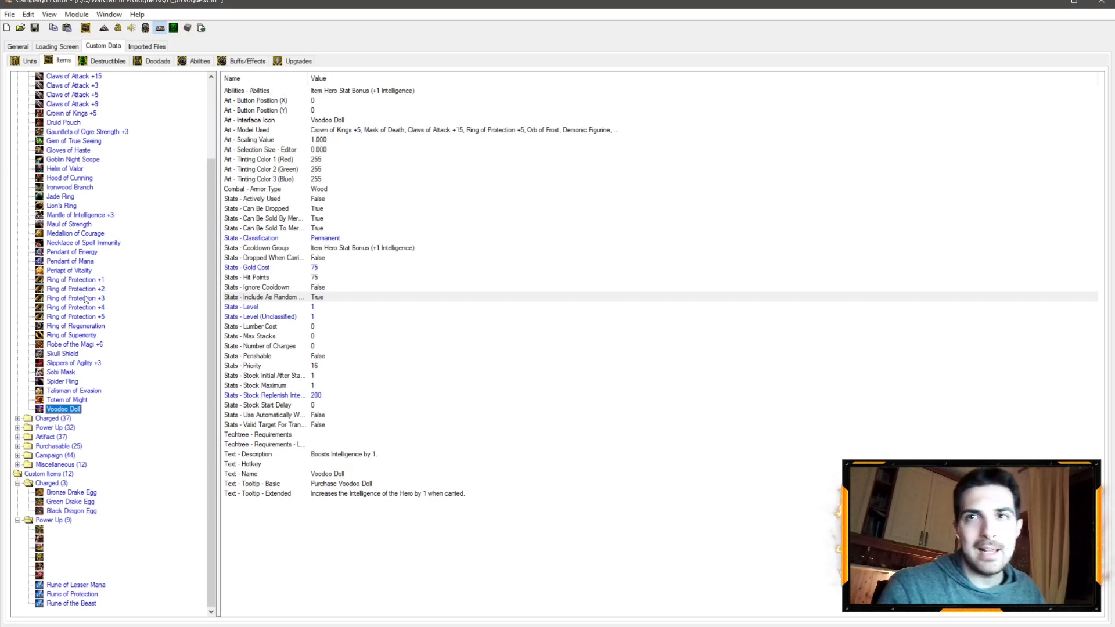
left_click(18, 427)
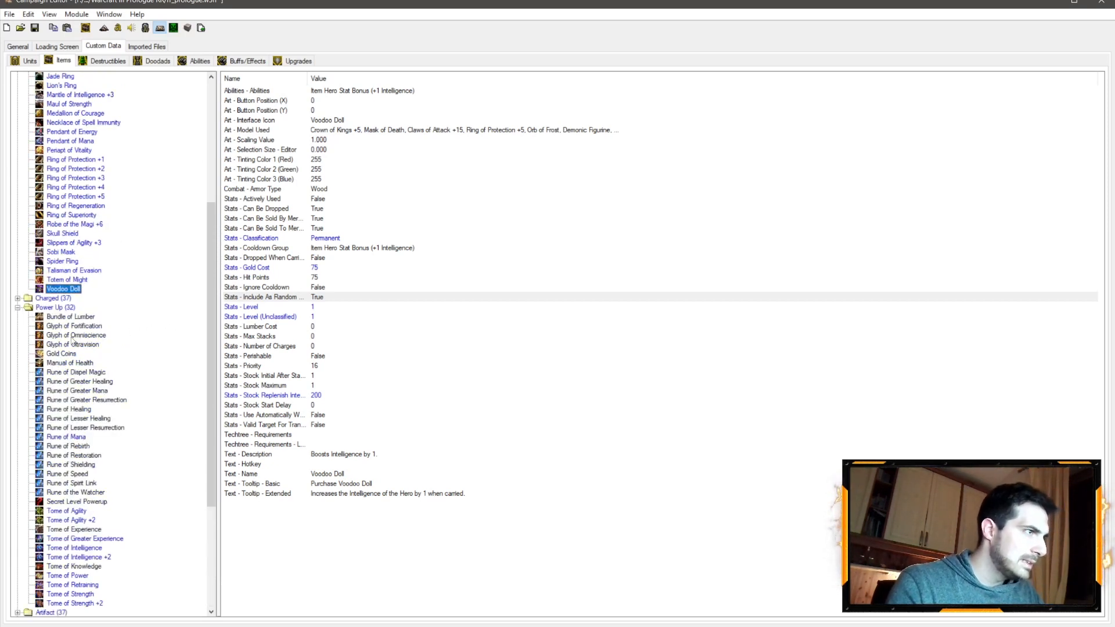
left_click(65, 364)
scroll(66, 365, "up", 1)
left_click(67, 373)
left_click(66, 383)
left_click(70, 345)
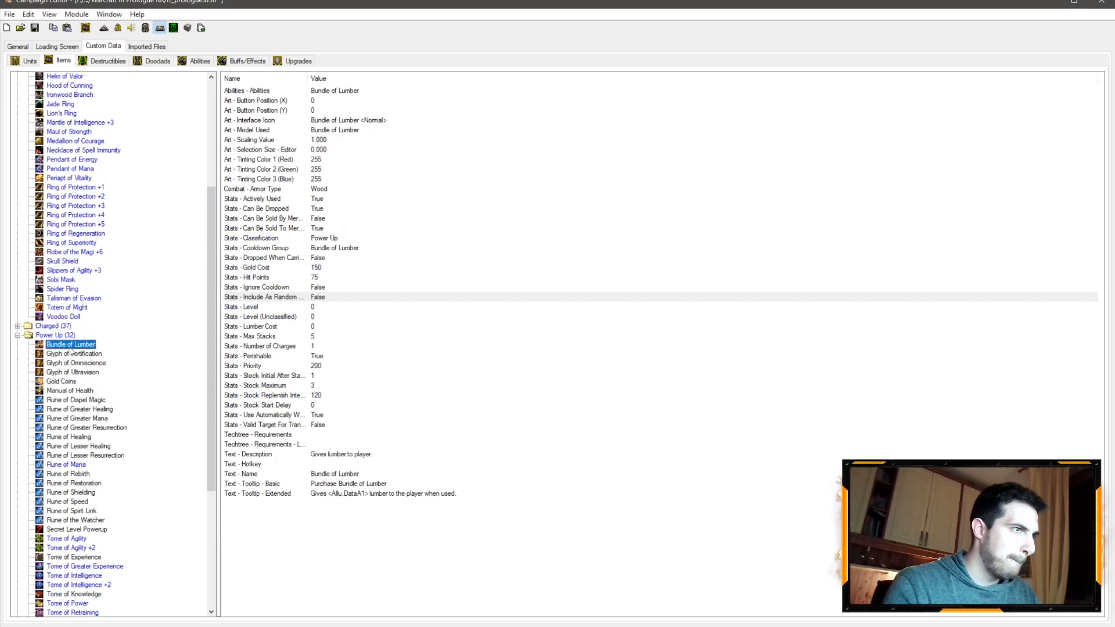
scroll(85, 395, "down", 6)
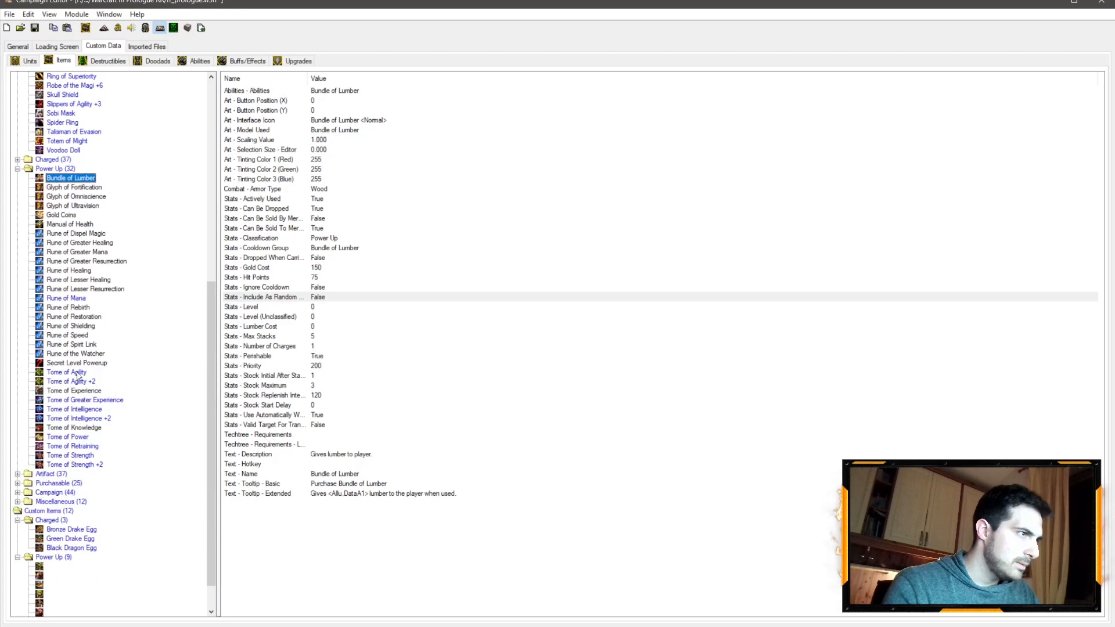
left_click(18, 168)
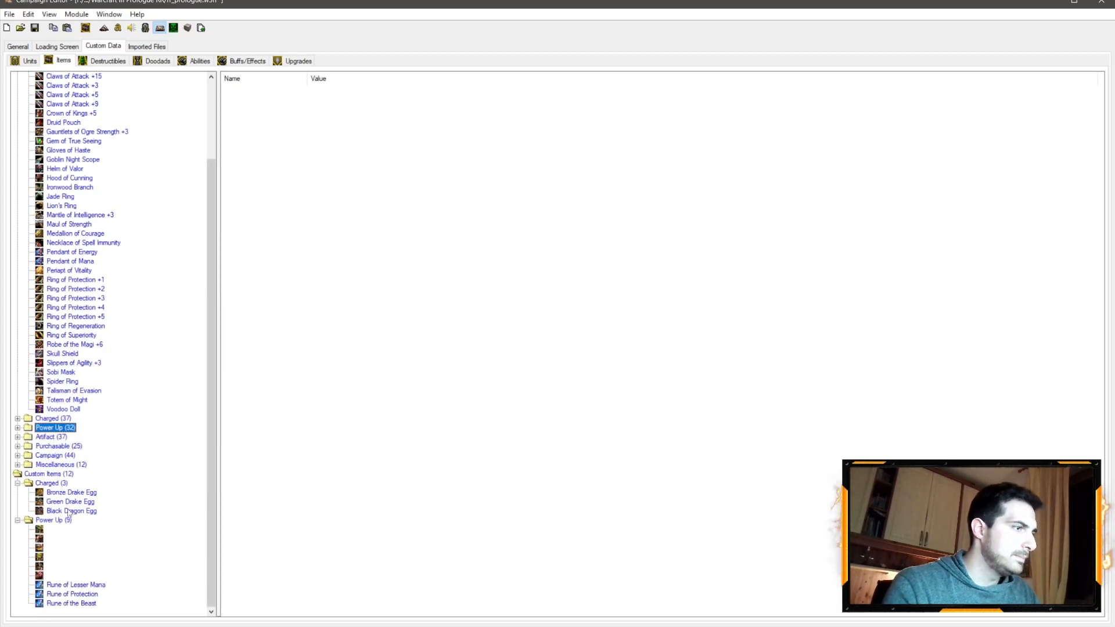
Check the Bronze Drake Egg's extended tooltip, and look up the custom drake summon abilities' codes with values shown as raw data
left_click(67, 493)
left_click(438, 495)
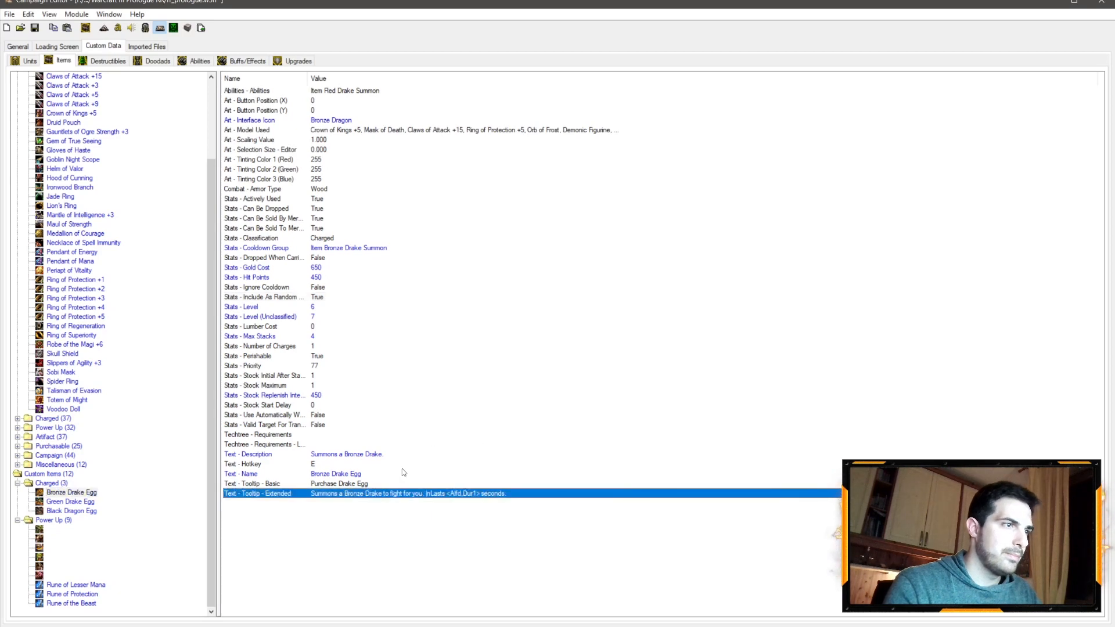
left_click(198, 62)
scroll(151, 427, "down", 15)
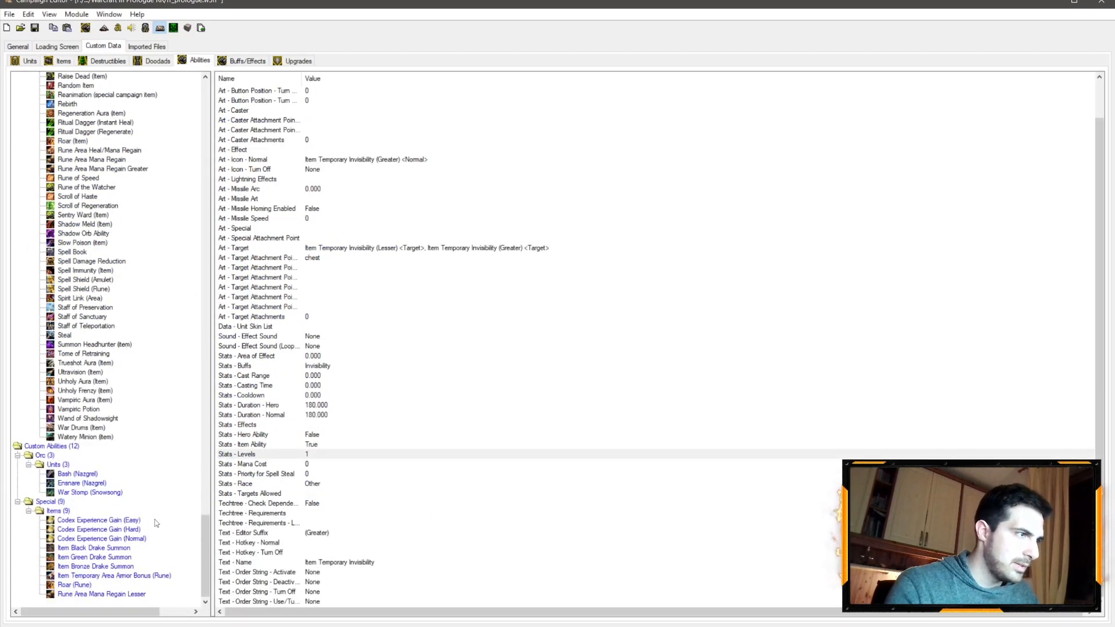
key("ctrl+d")
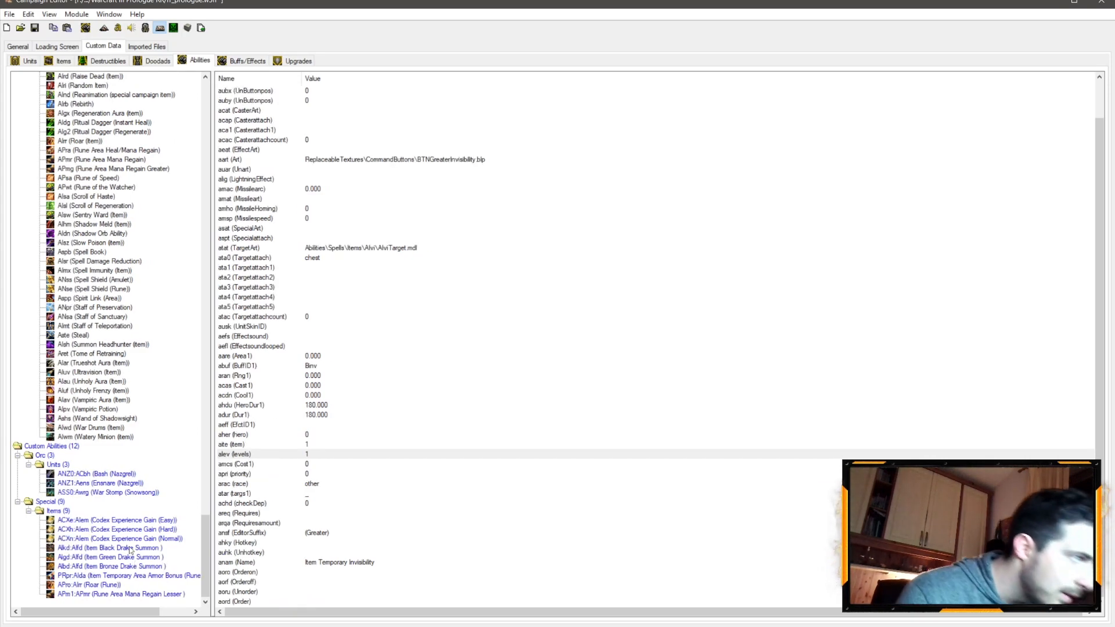
left_click(106, 548)
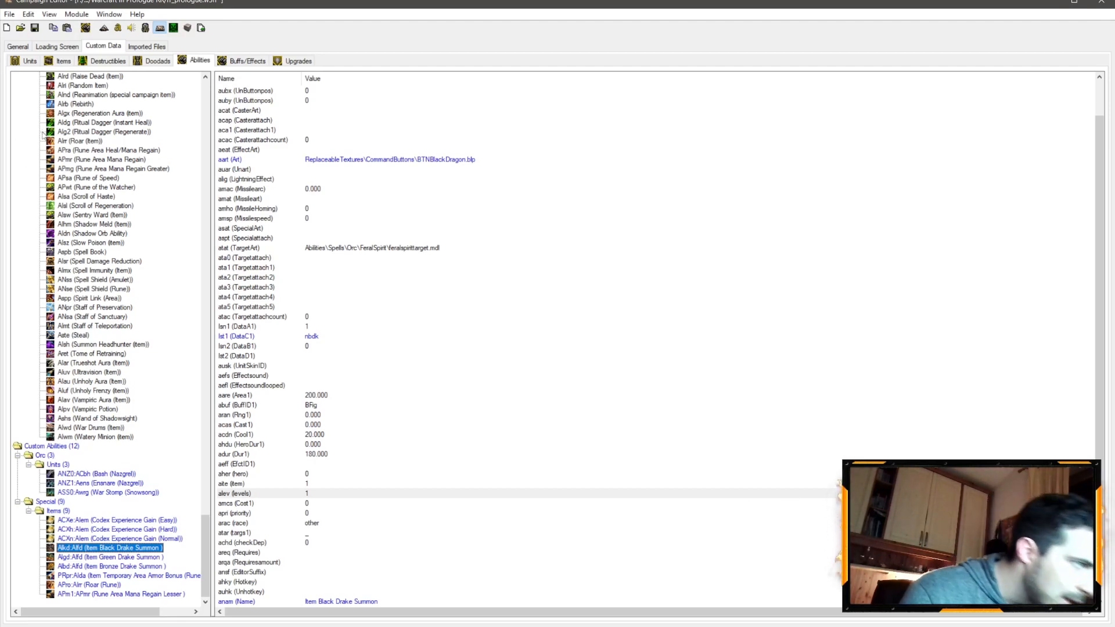
Change the duration reference in the Black Dragon Egg's extended tooltip to <AIkd,Dur1>
left_click(58, 61)
left_click(118, 511)
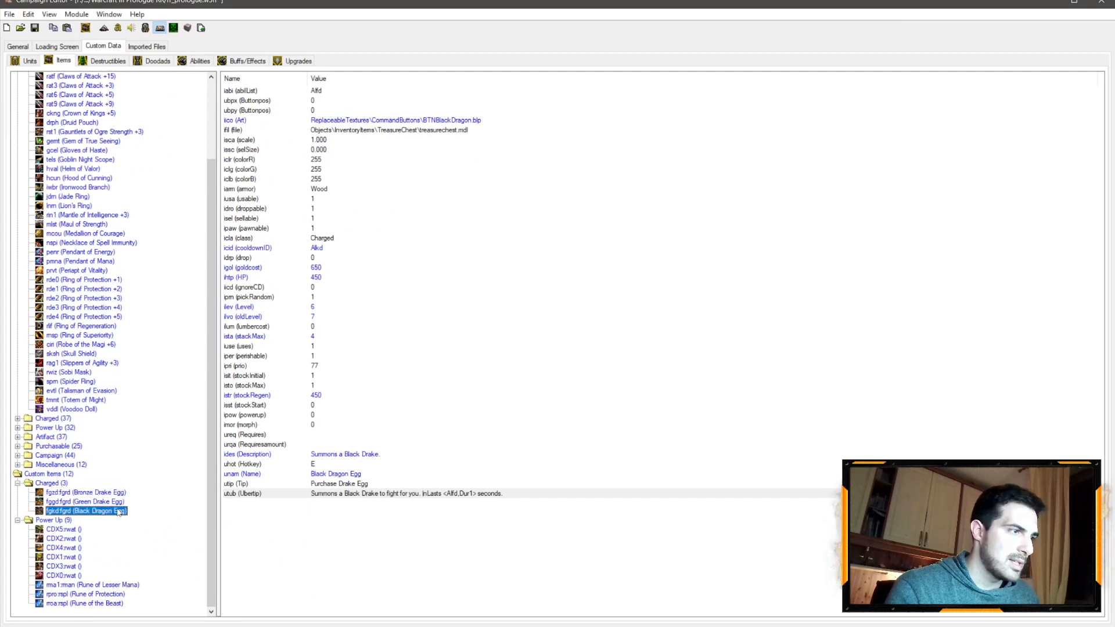
double_click(393, 494)
left_click(526, 210)
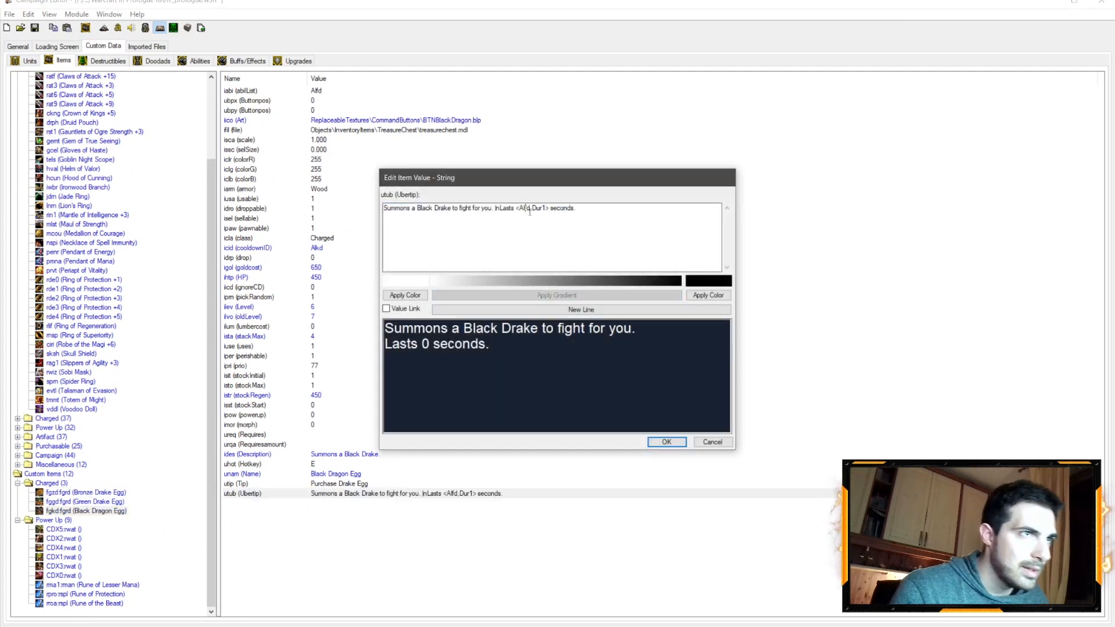
left_click_drag(527, 209, 525, 209)
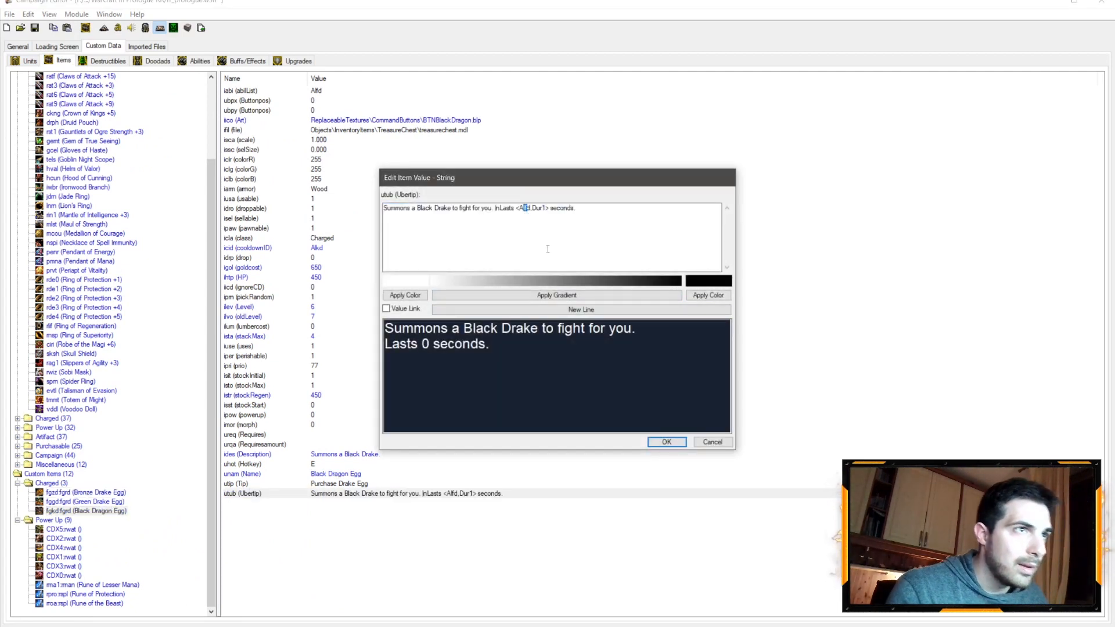
type("k")
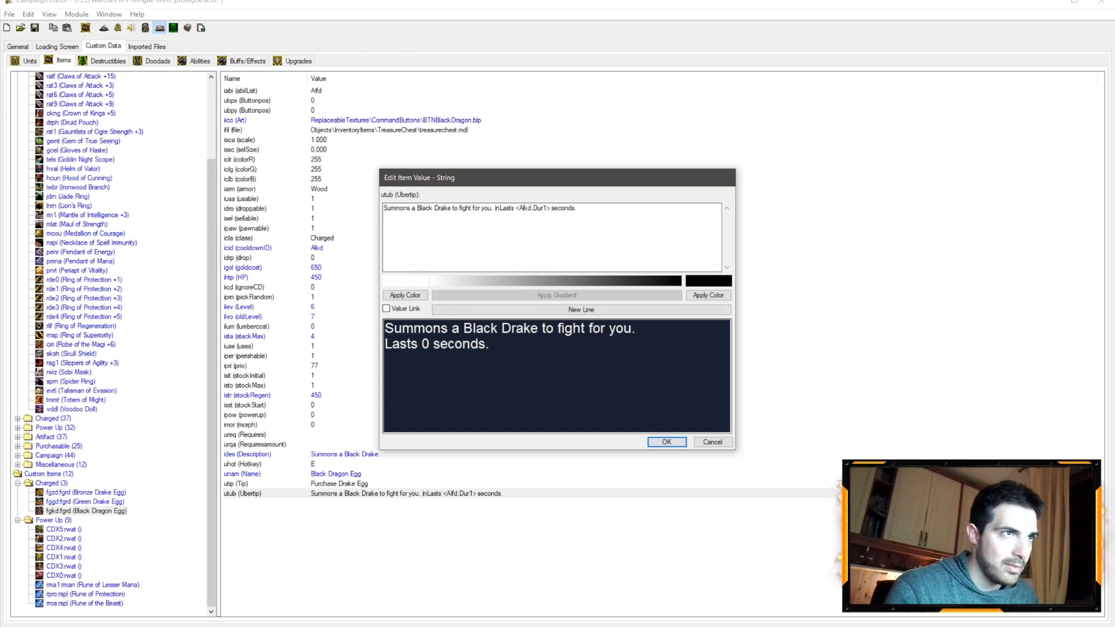
left_click(667, 442)
Change the duration reference in the Green Drake Egg's extended tooltip to <AIgd,Dur1>
left_click(85, 502)
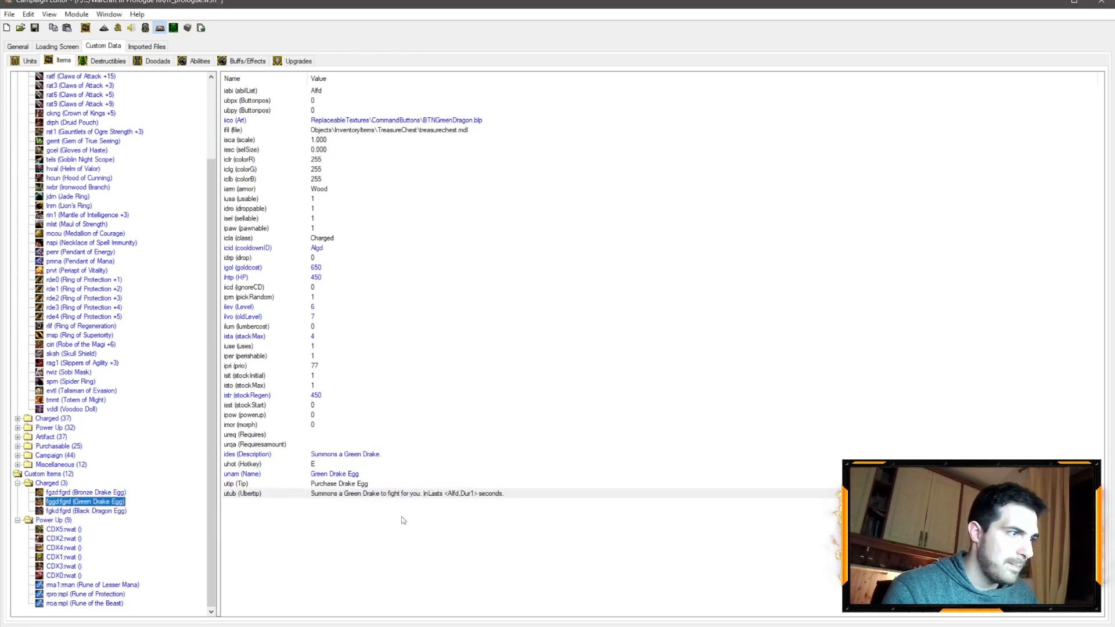
double_click(438, 494)
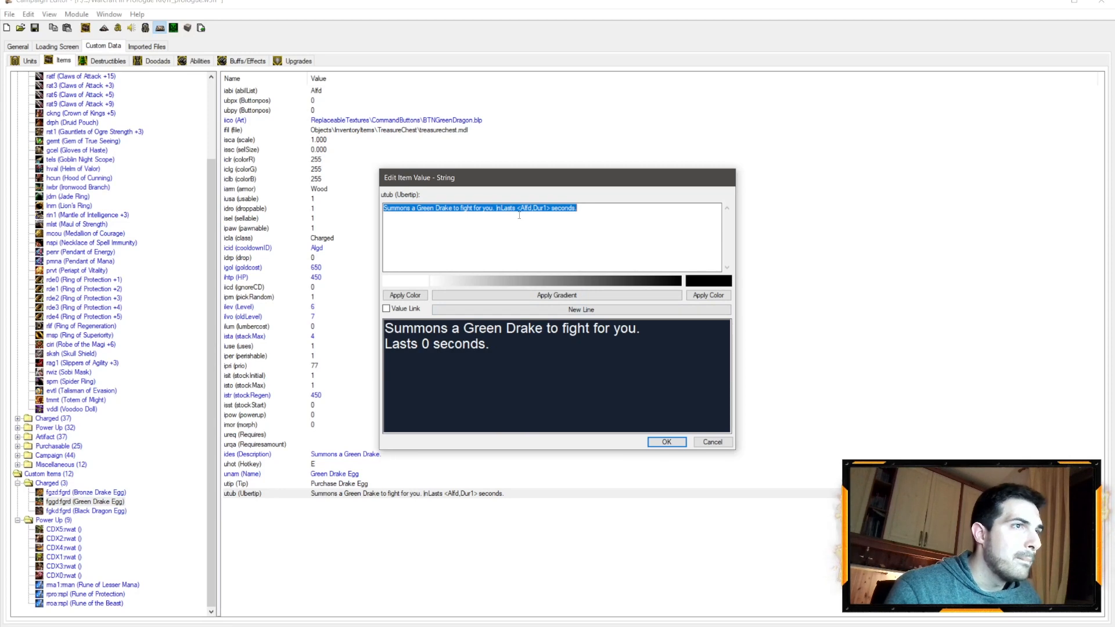
left_click(535, 209)
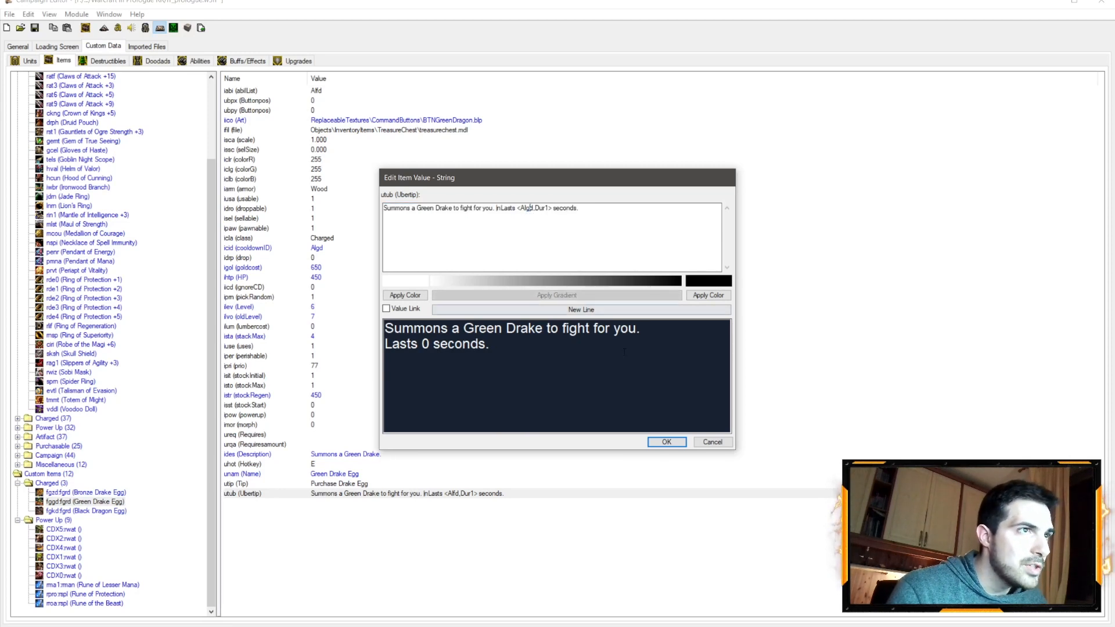
left_click(667, 441)
Change the duration reference in the Bronze Drake Egg's extended tooltip to <AIbd,Dur1>
left_click(105, 493)
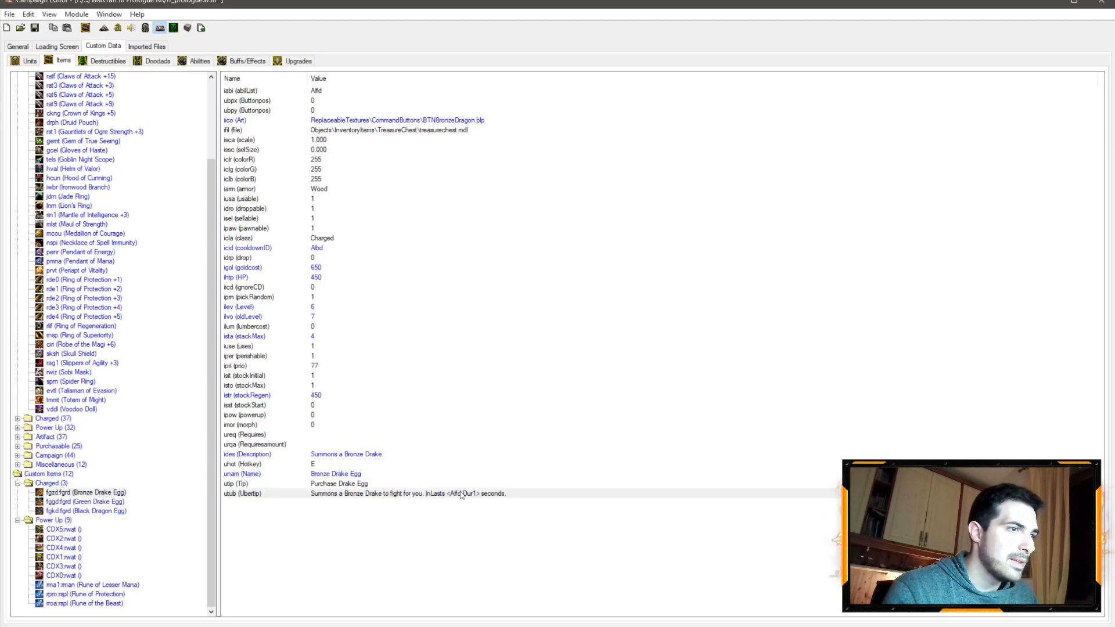
double_click(461, 494)
left_click(530, 212)
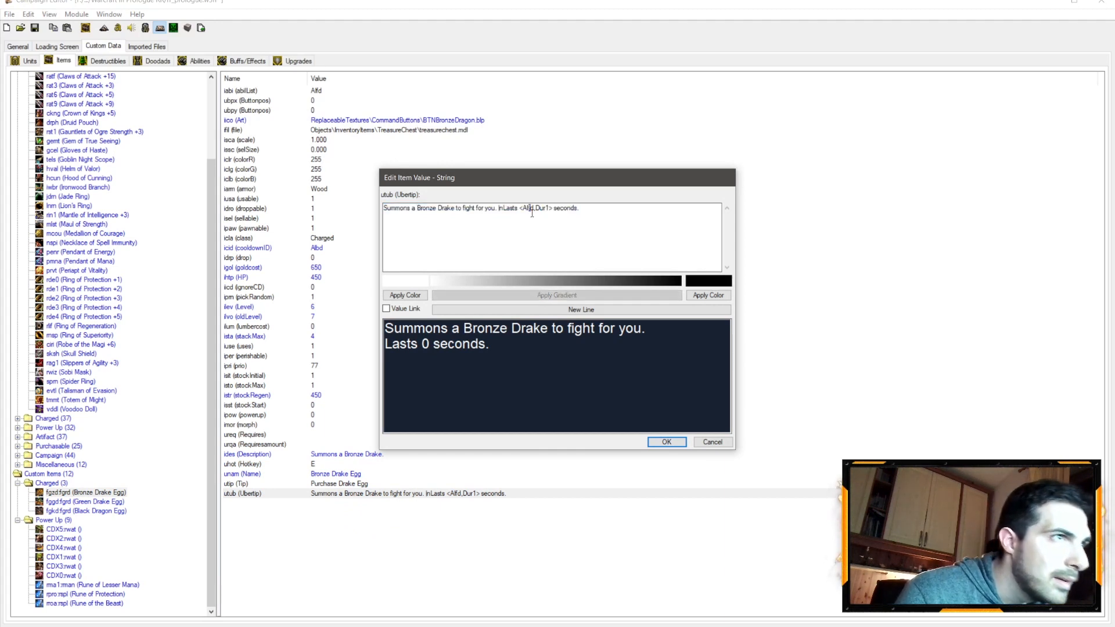
type("b")
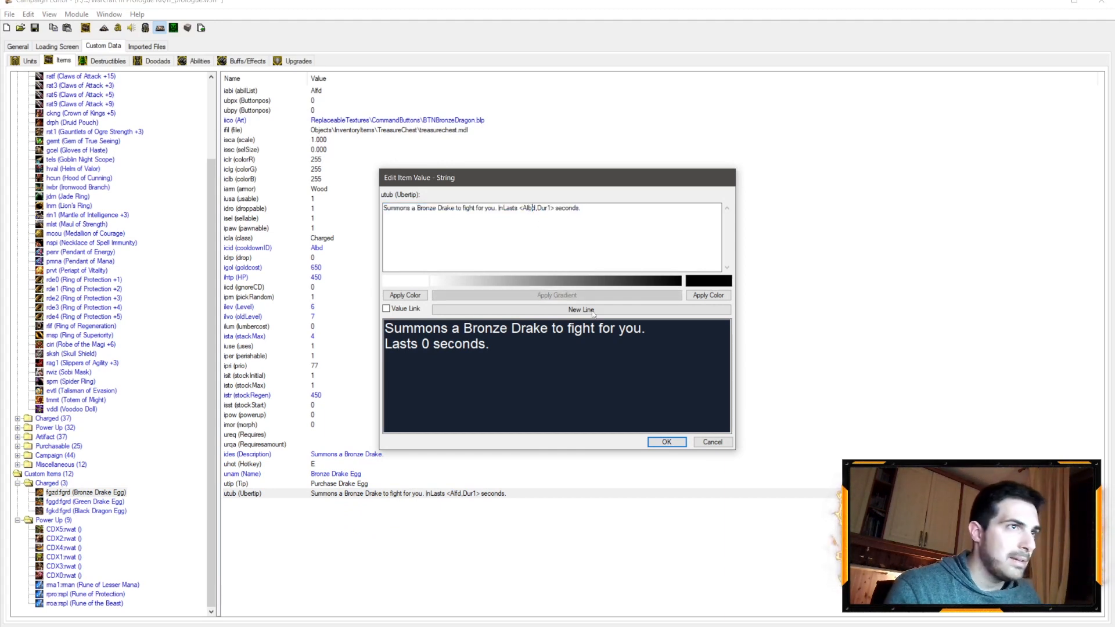
left_click(667, 442)
left_click(420, 426)
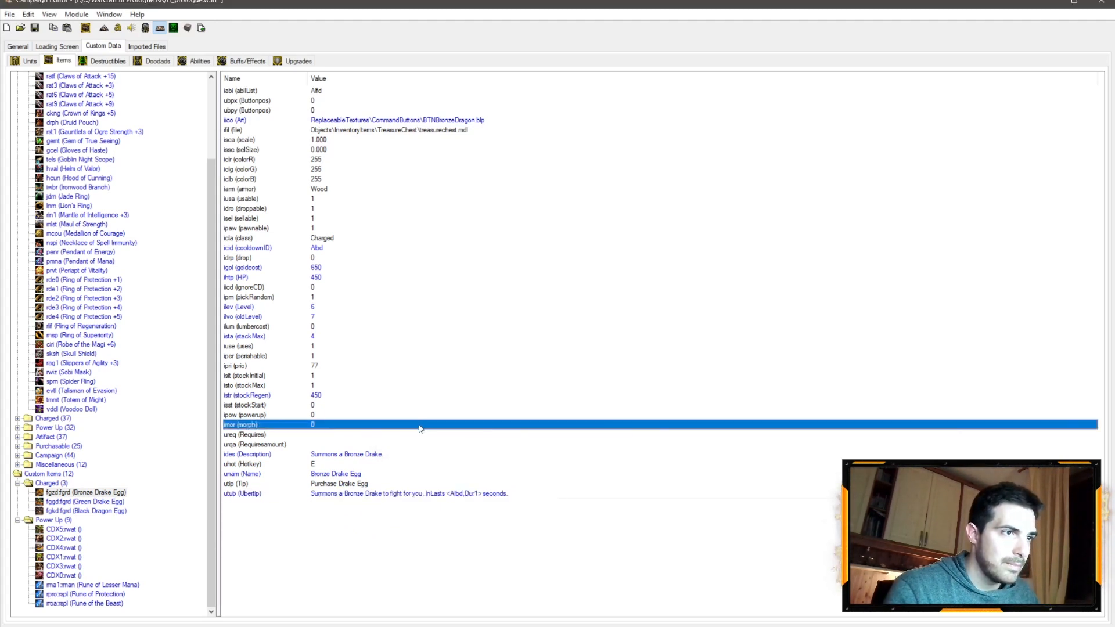
left_click(459, 494)
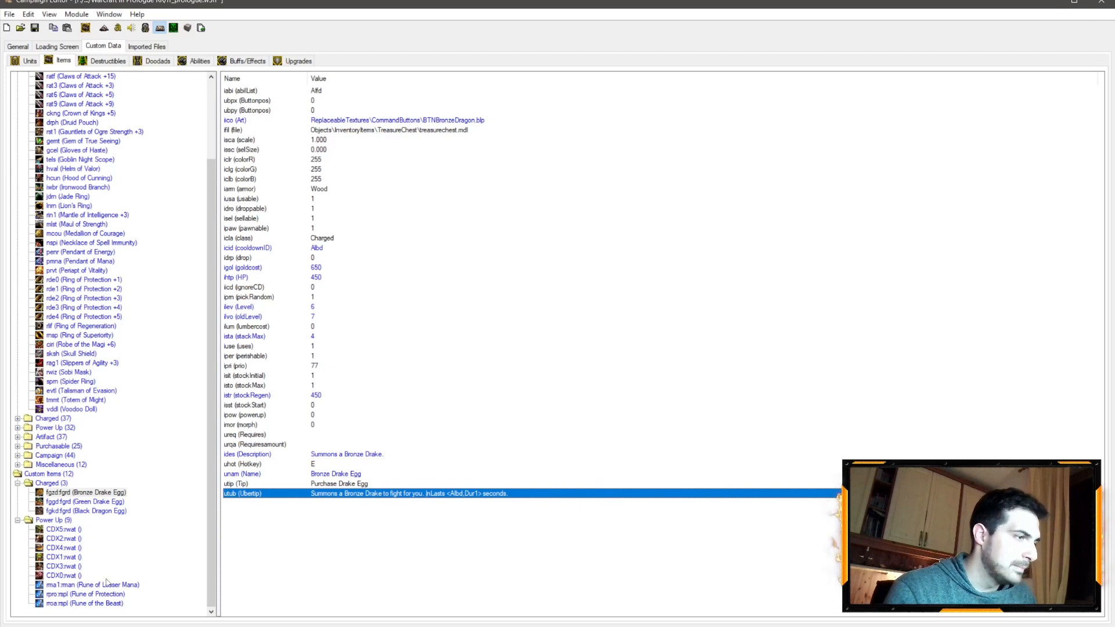
Check the text references of the custom Rune of Lesser Mana, Rune of the Beast, Rune of Protection and the other custom drake eggs
left_click(75, 586)
left_click(380, 454)
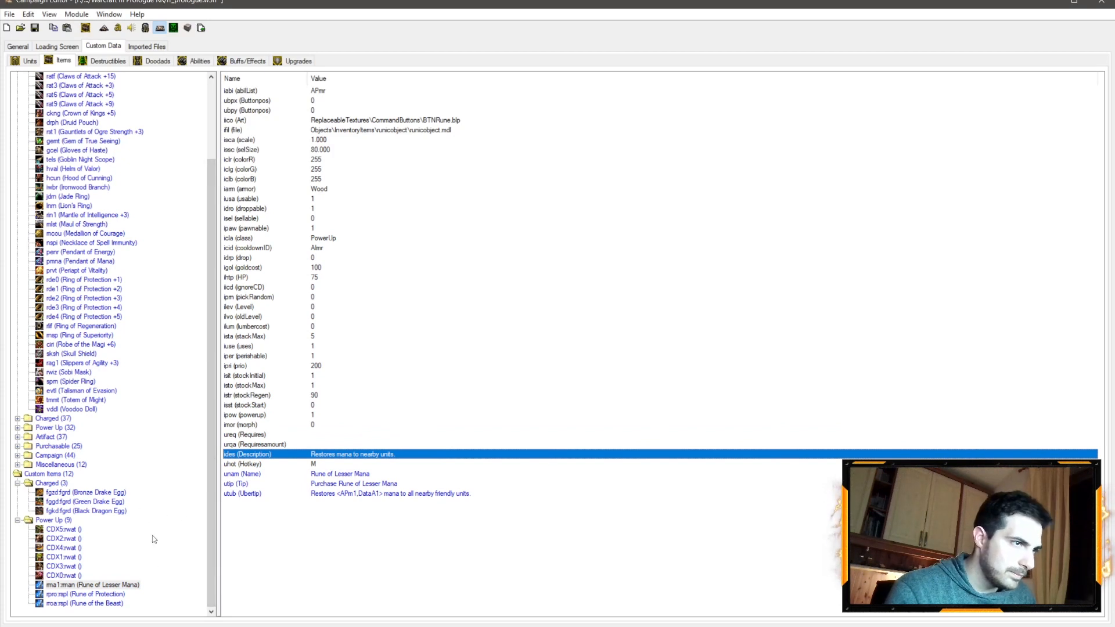
left_click(111, 604)
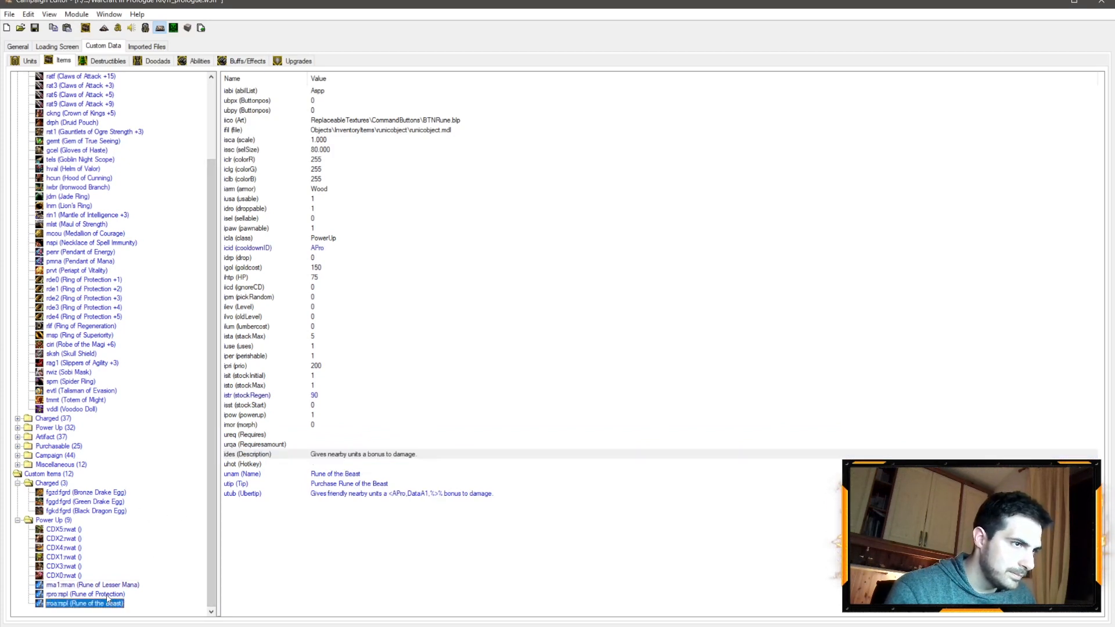
left_click(111, 595)
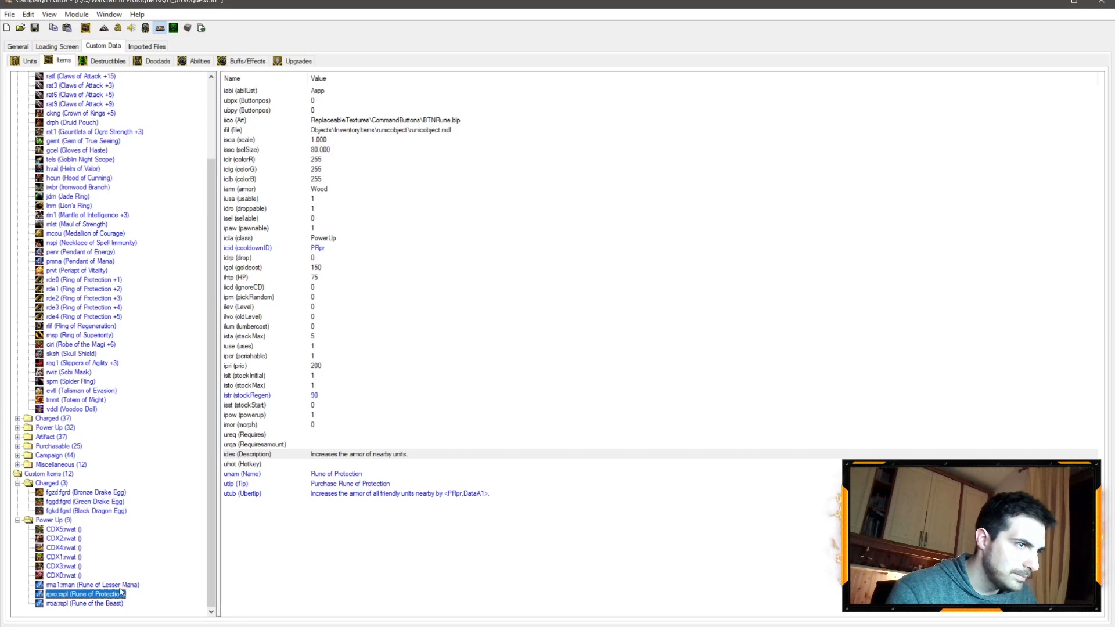
key("Up")
left_click(101, 502)
left_click(108, 512)
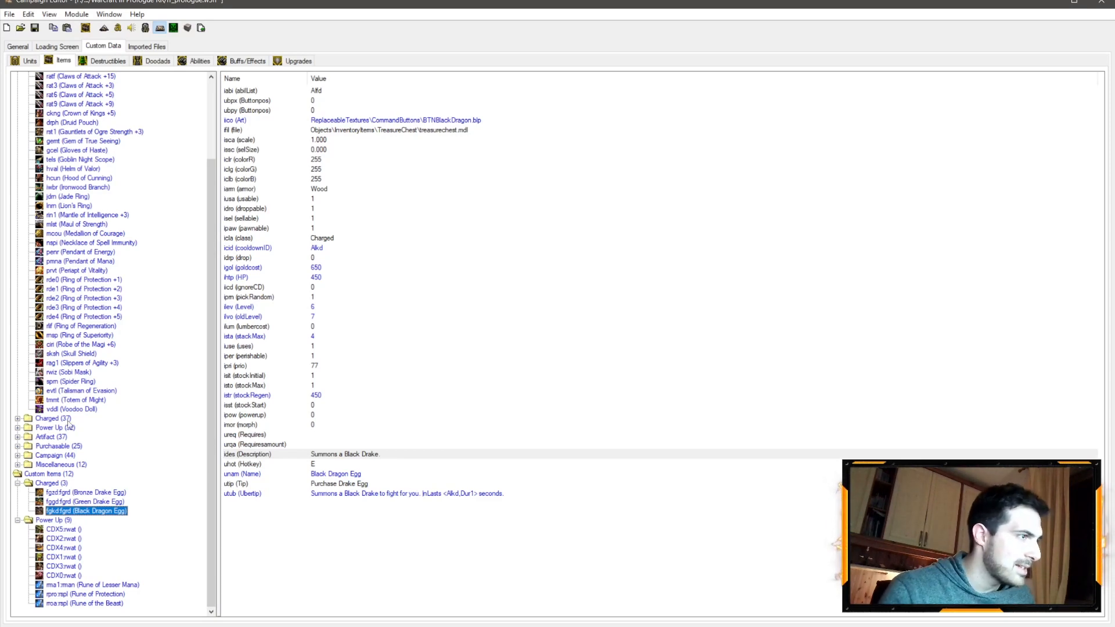
Look over the permanent items, including the Ring of Superiority, and examine the Circlet of Nobility's cost and level with raw data display off
scroll(63, 375, "up", 3)
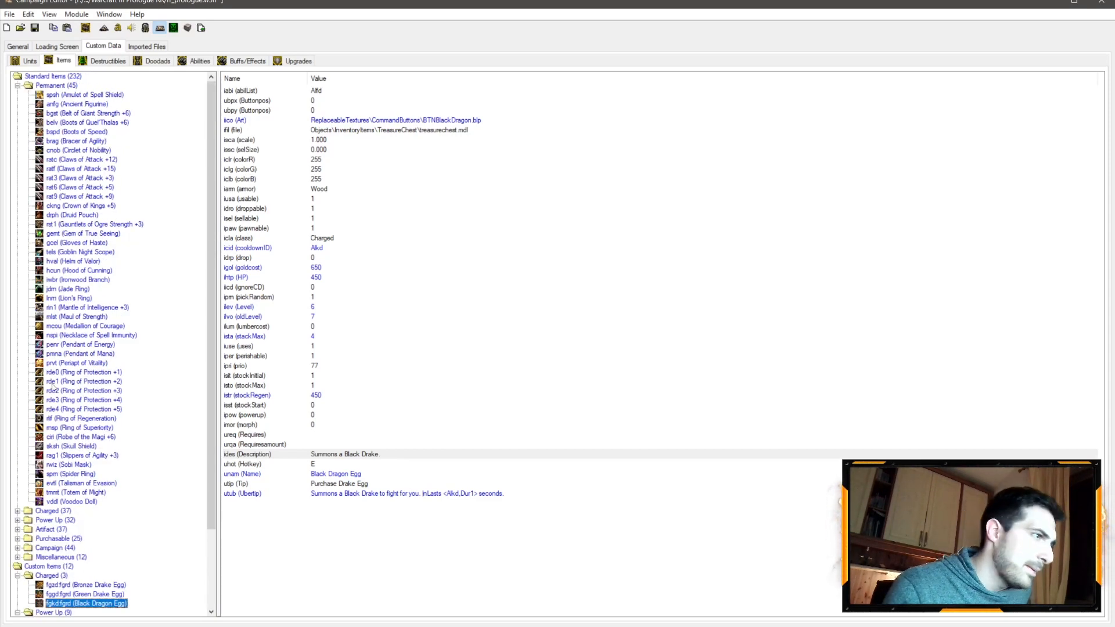
scroll(52, 385, "down", 3)
left_click(18, 418)
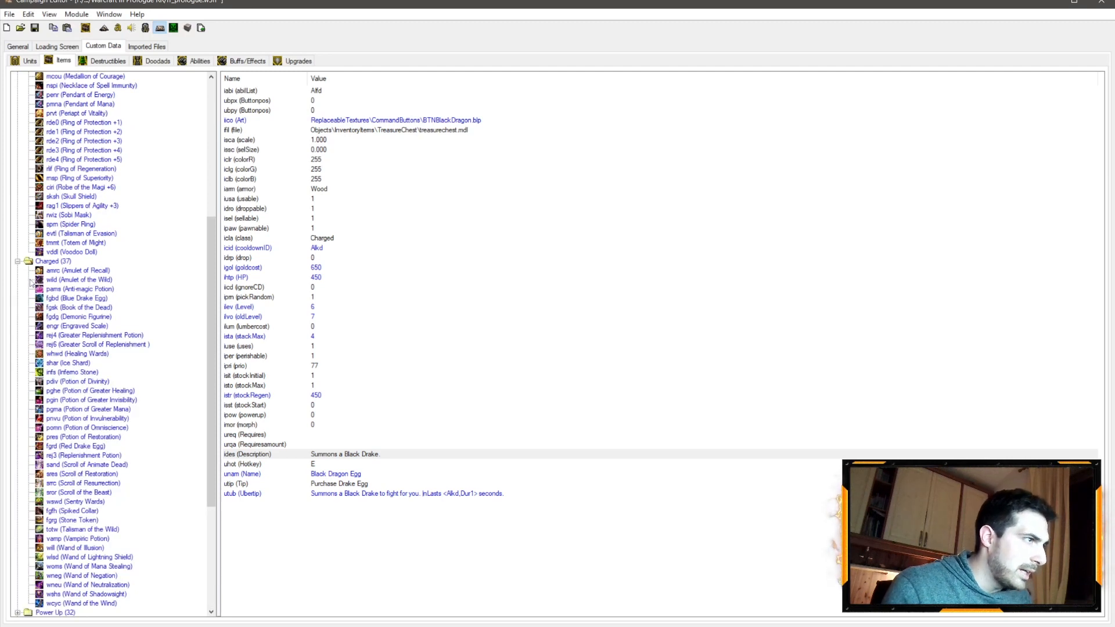
left_click(18, 261)
scroll(114, 308, "up", 3)
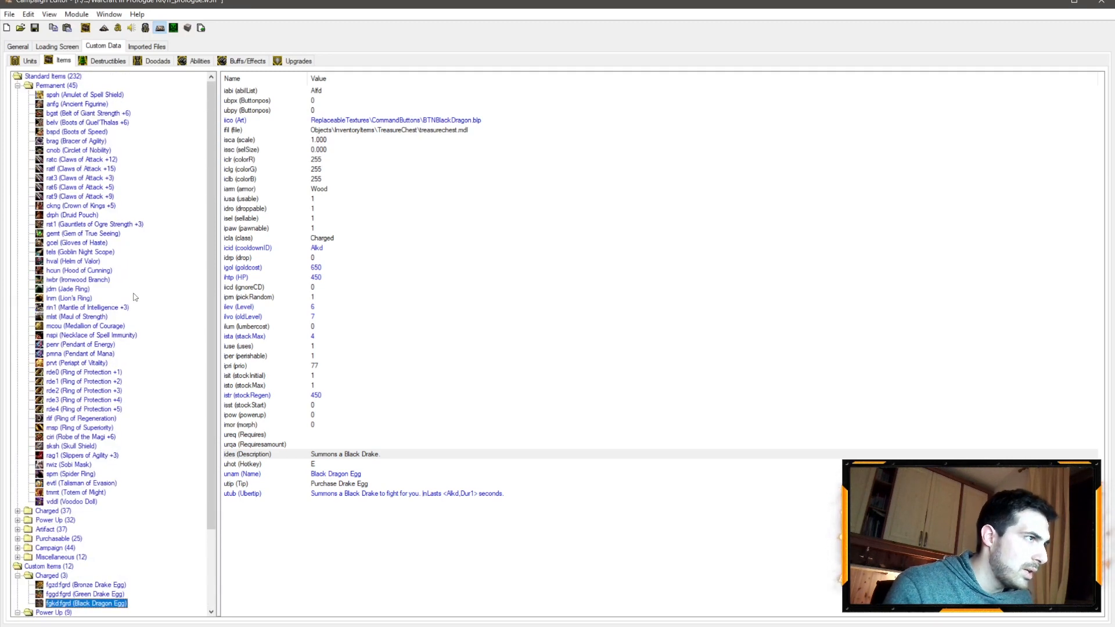
left_click(90, 363)
left_click(89, 391)
left_click(88, 429)
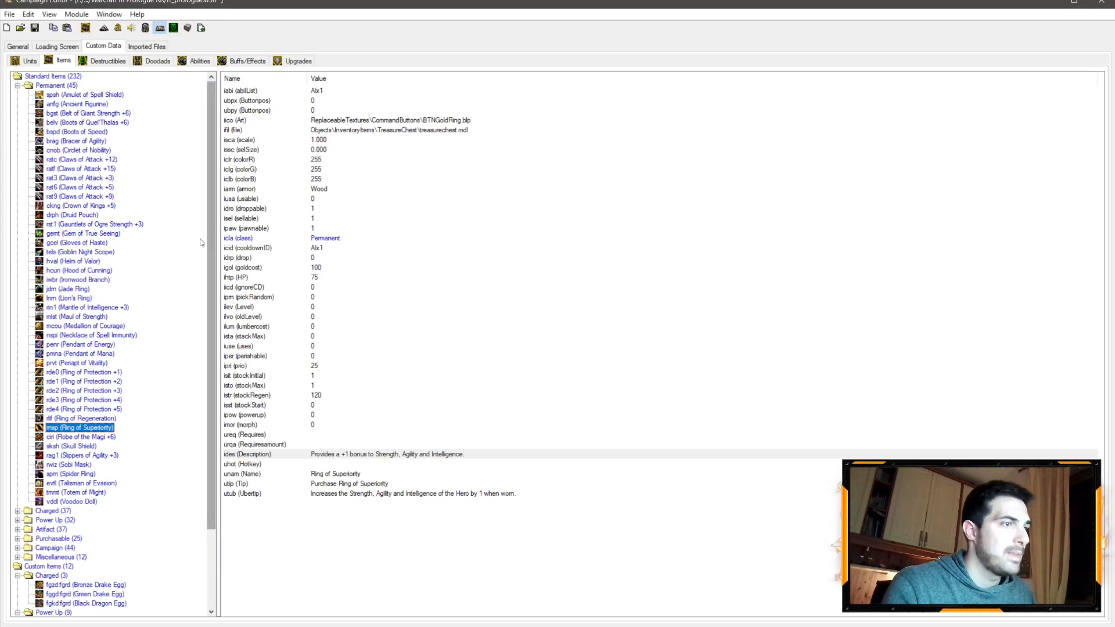
left_click(97, 149)
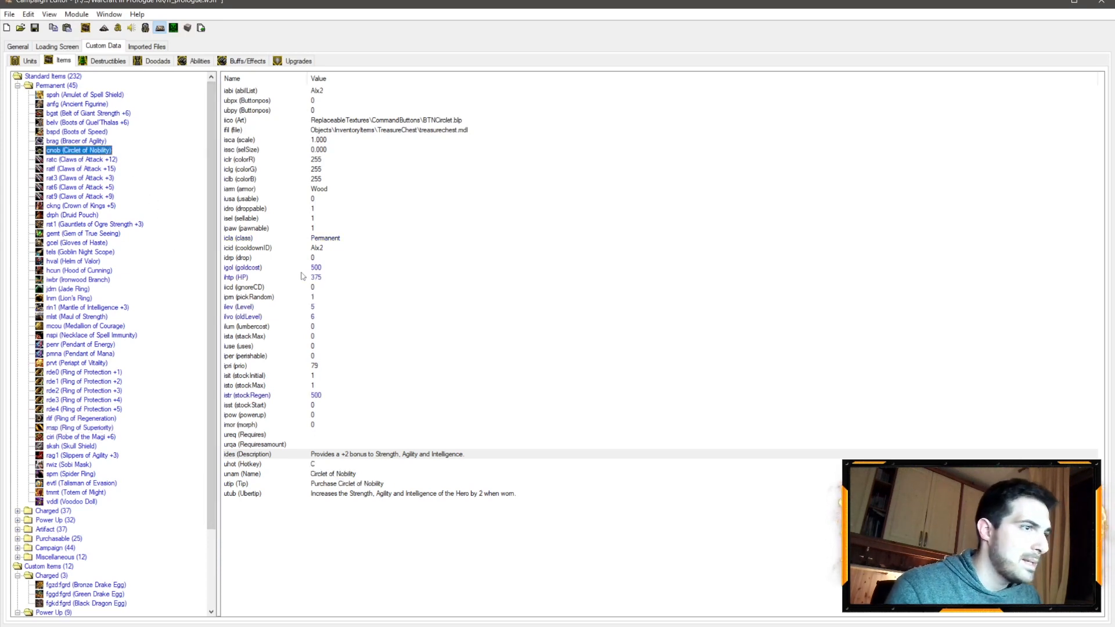
key("ctrl+d")
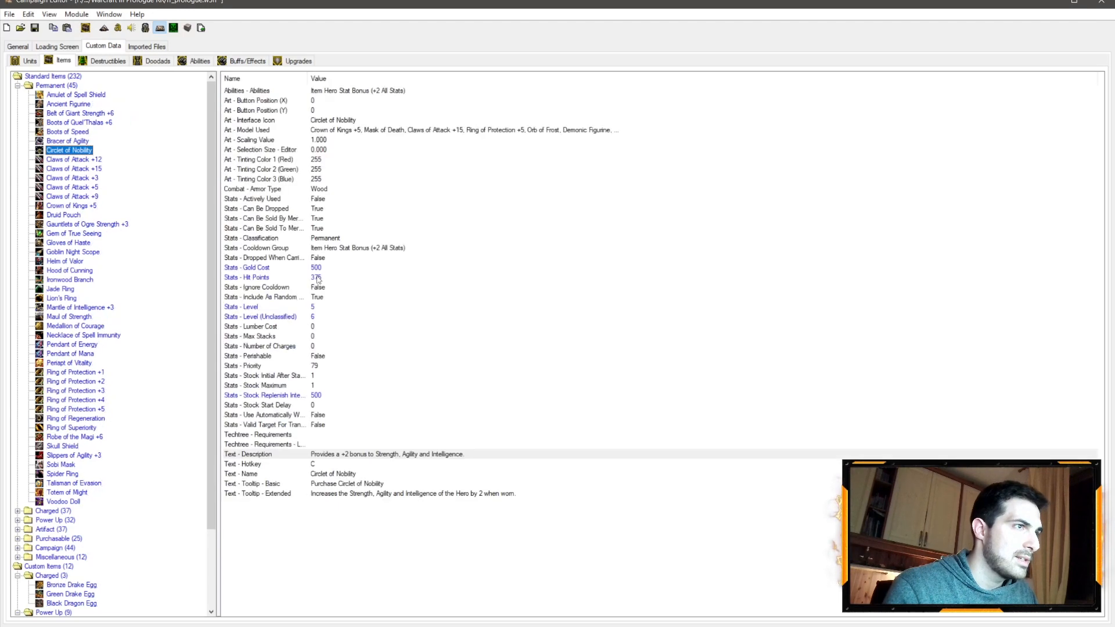
left_click(320, 268)
key("Down")
key("Down")
key("Down")
key("Down")
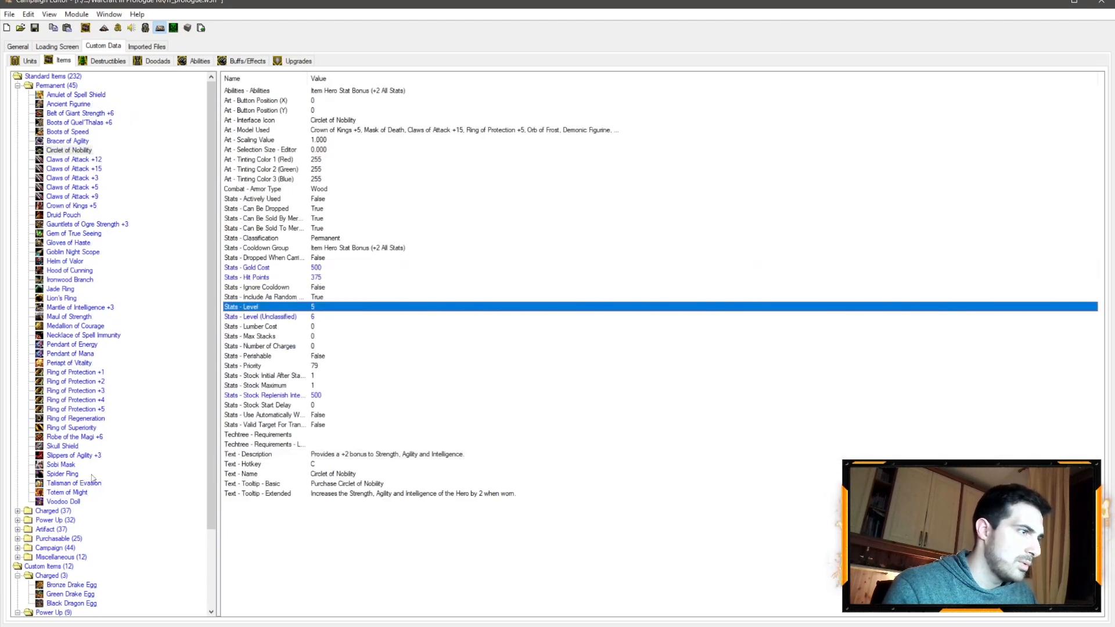
Set both the Level and the Level (Unclassified) of the Ring of Superiority to 3
left_click(93, 429)
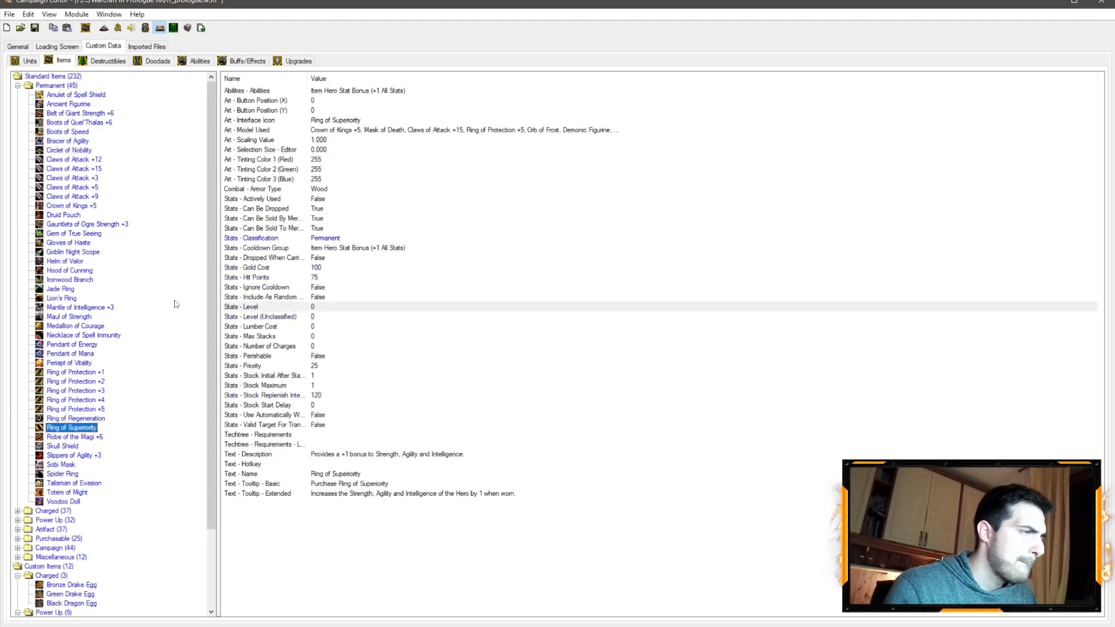
left_click(315, 307)
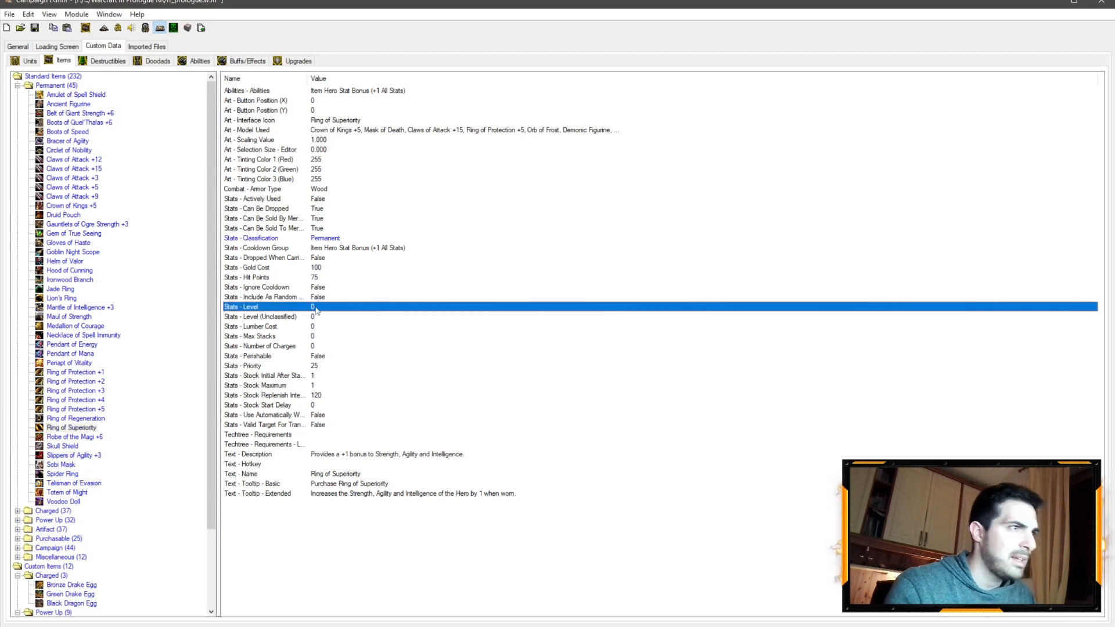
double_click(316, 307)
type("3")
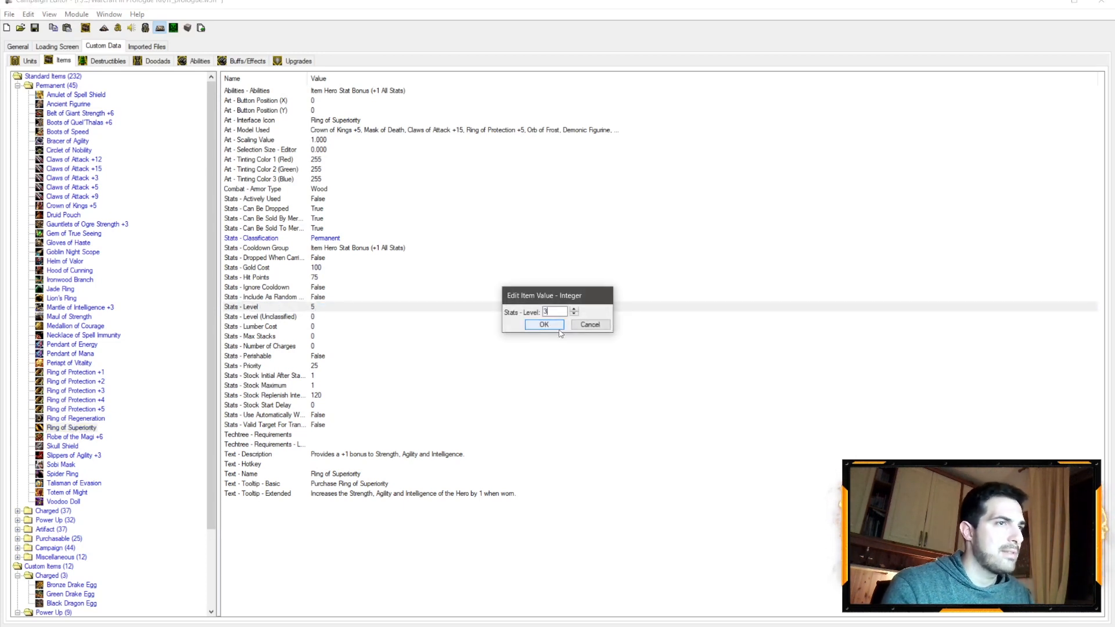
left_click(543, 327)
left_click(316, 318)
double_click(317, 318)
type("3")
key("Return")
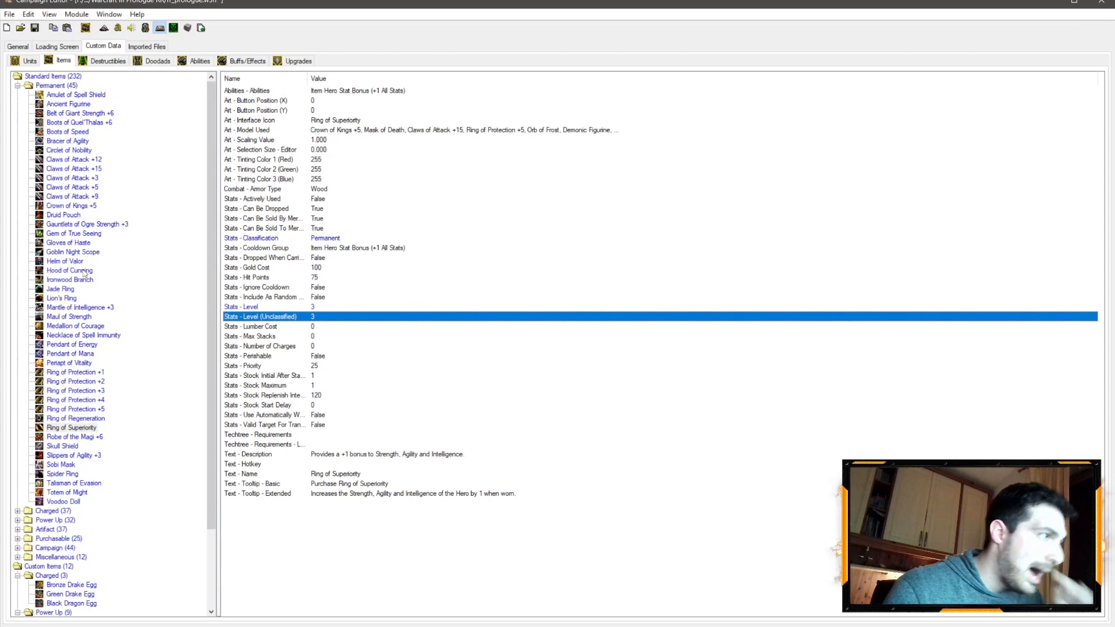
Set the Ring of Superiority's stock replenish interval to 300, using the Circlet of Nobility's stats as reference
left_click(83, 151)
left_click(320, 268)
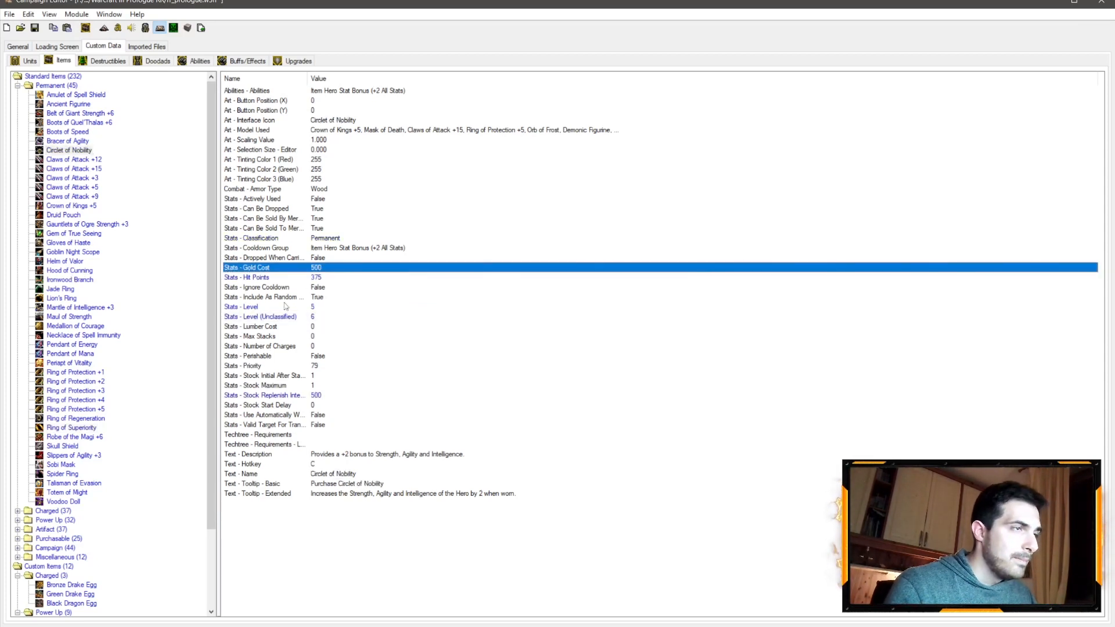
left_click(324, 392)
left_click(87, 428)
double_click(324, 395)
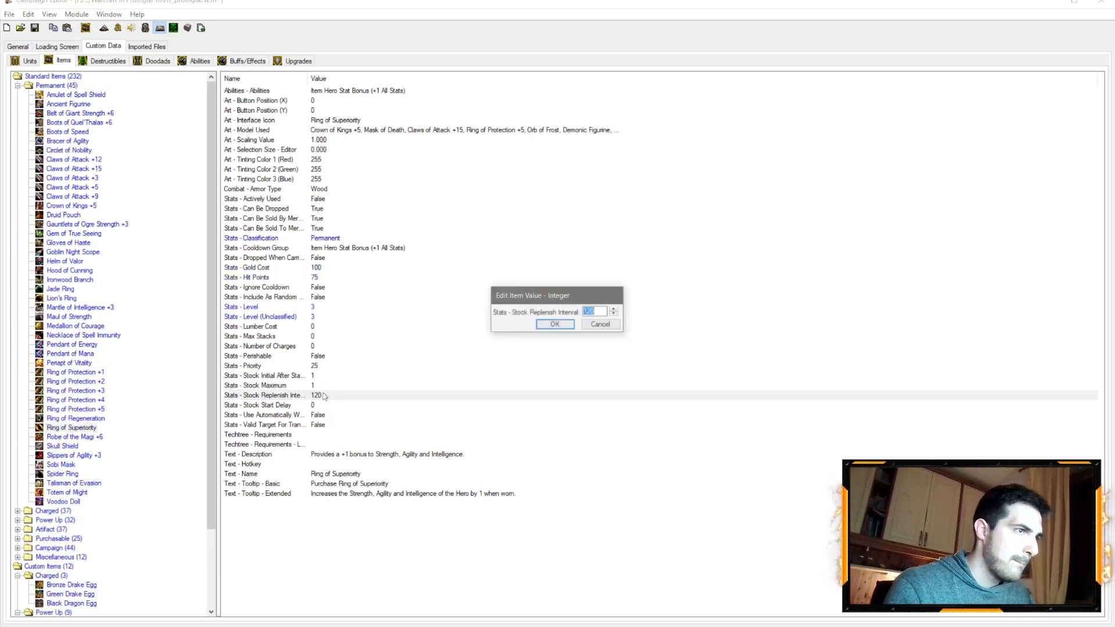
type("300")
key("Return")
Set the Ring of Superiority's gold cost to 250 and its hit points to 200
left_click(323, 269)
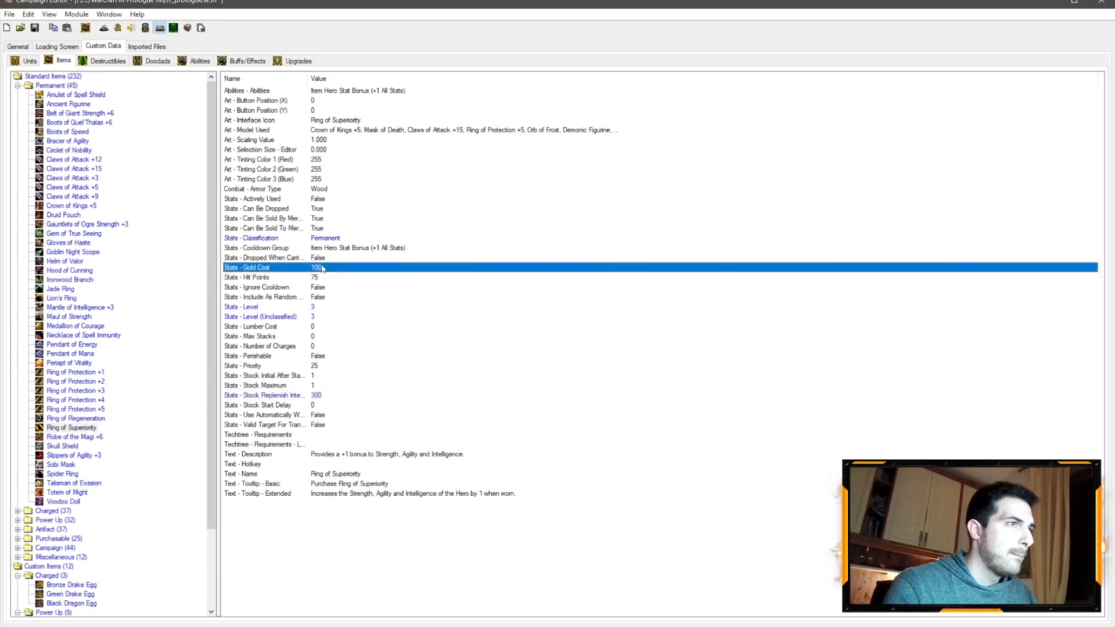
double_click(322, 268)
type("250")
key("Return")
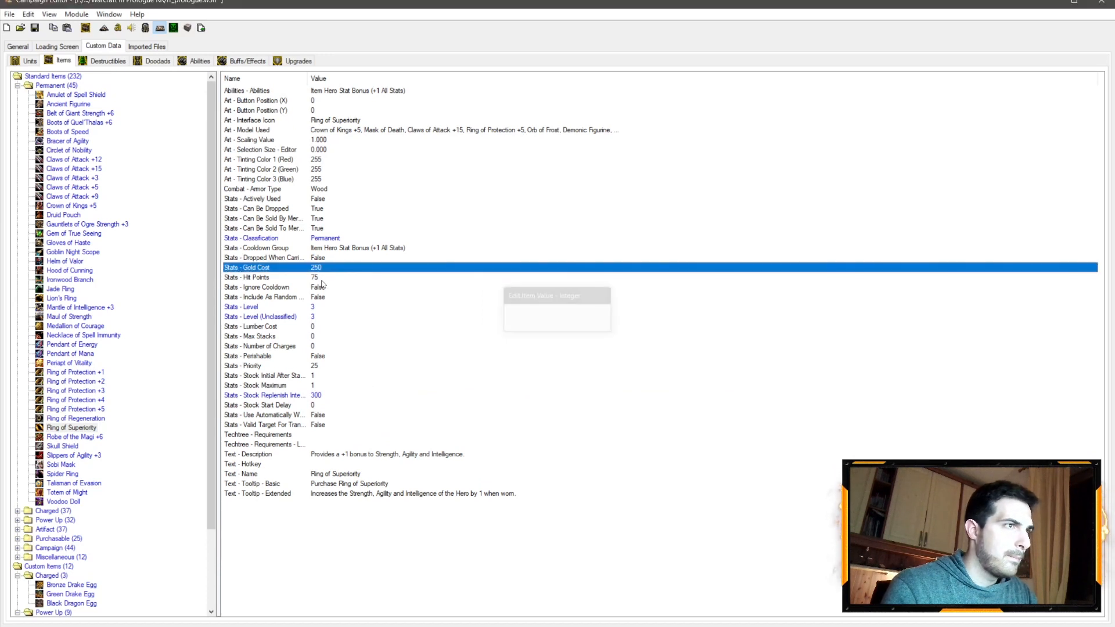
double_click(322, 280)
type("2")
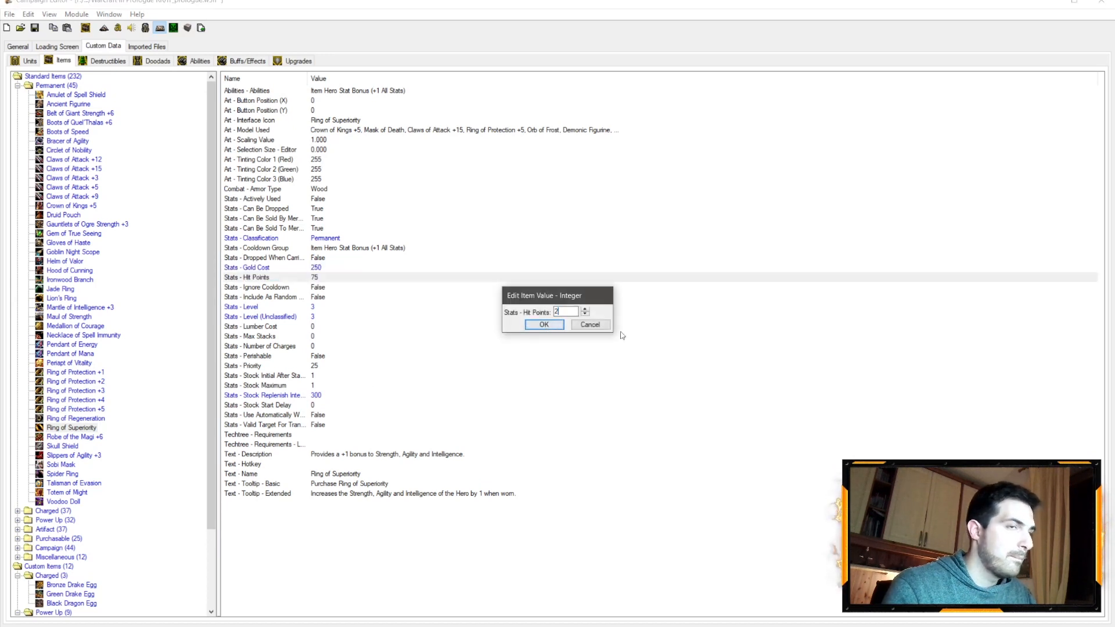
type("00")
key("Return")
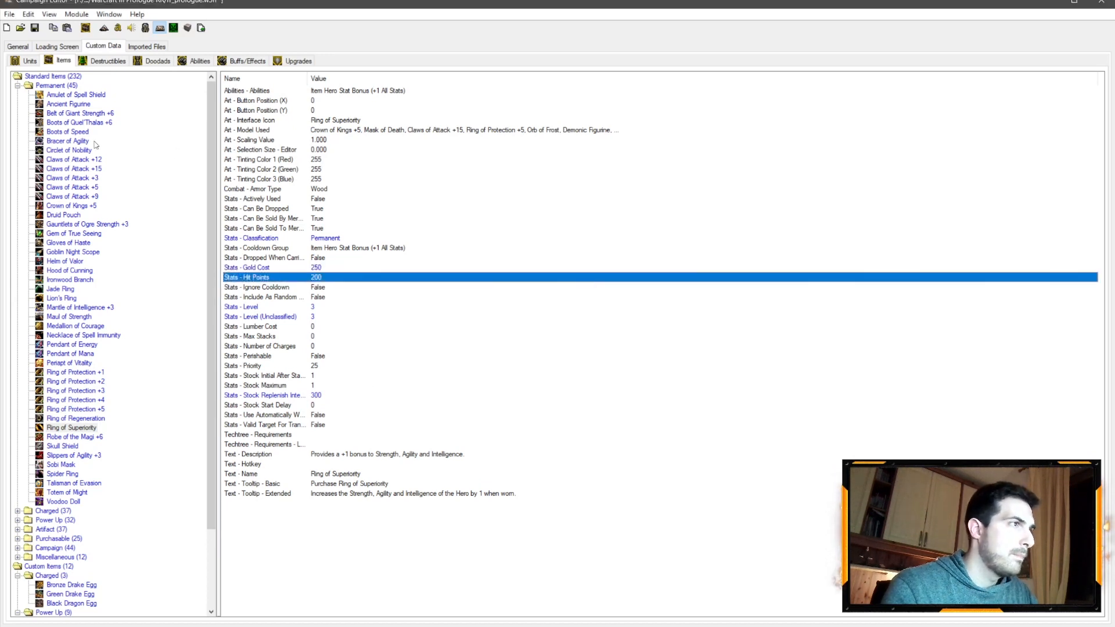
Compare with the Circlet of Nobility's levels and set the Ring of Superiority's Level (Unclassified) to 4
left_click(73, 151)
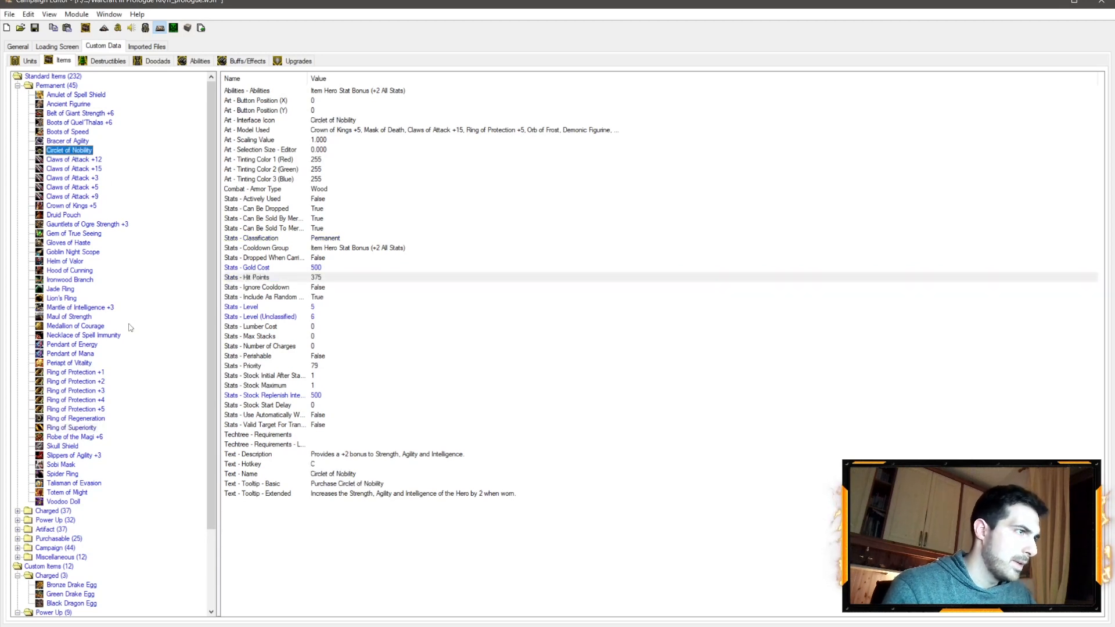
key("Tab")
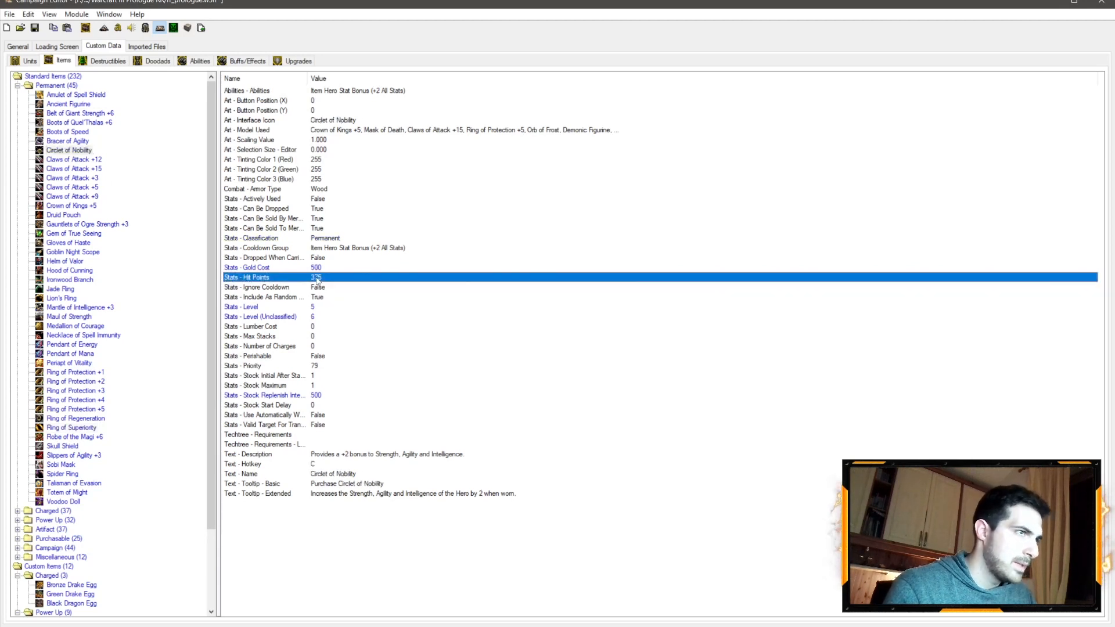
left_click(88, 428)
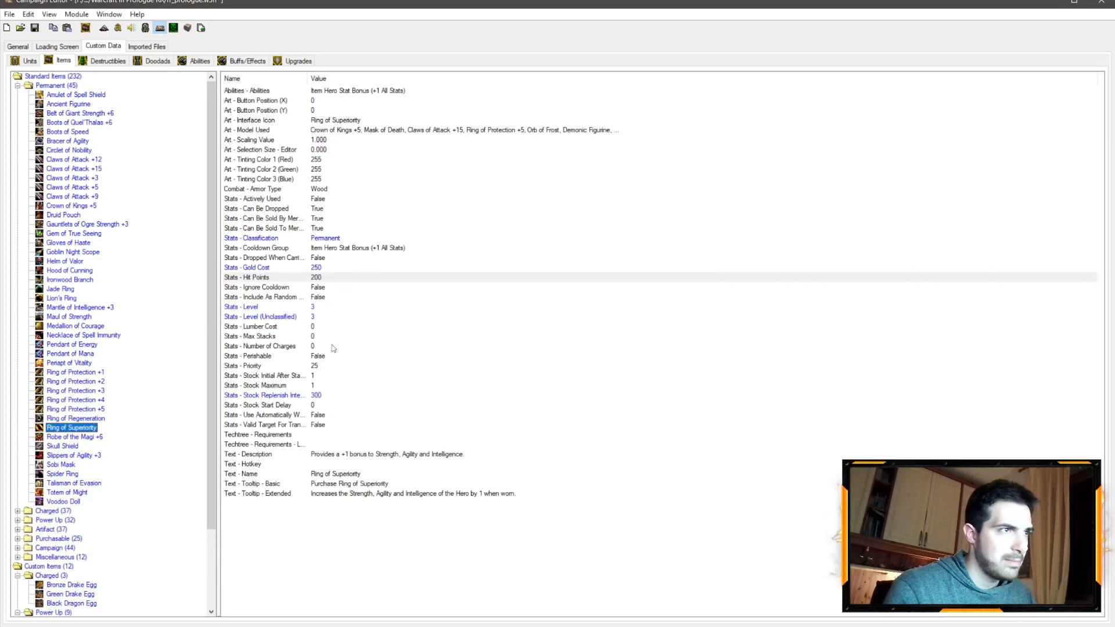
double_click(315, 318)
type("4")
key("Return")
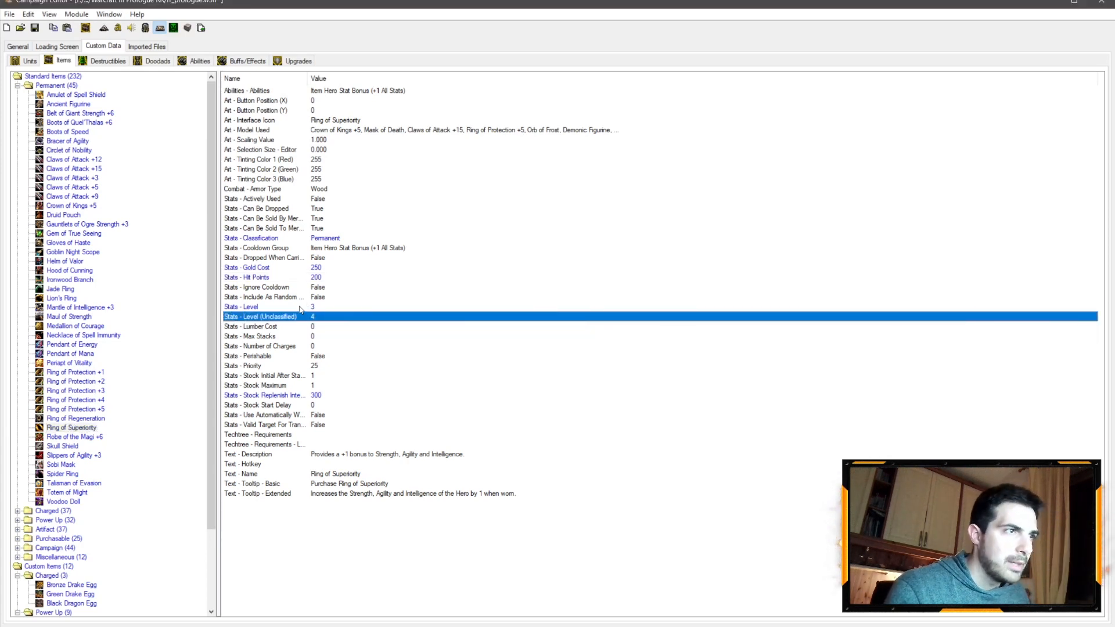
Review the Ring of Superiority's remaining stock and charge stats, and include the item as a random choice
left_click(305, 367)
left_click(308, 385)
left_click(311, 395)
left_click(315, 405)
left_click(291, 337)
left_click(290, 349)
left_click(354, 327)
left_click(357, 298)
double_click(357, 298)
left_click(601, 311)
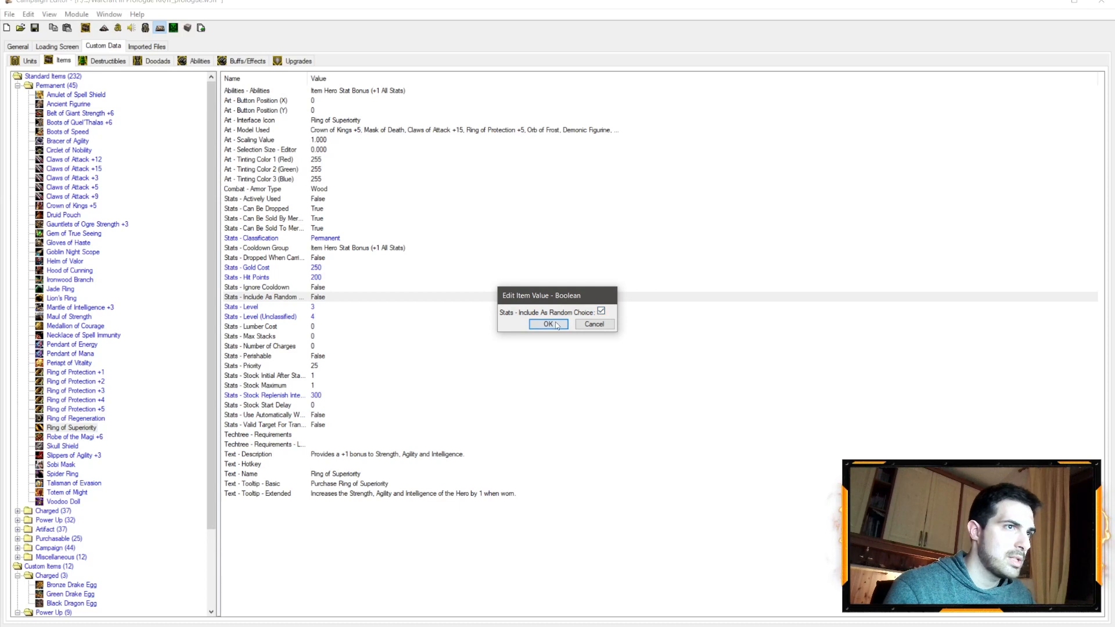
left_click(548, 324)
Look through the permanent items from Gauntlets of Ogre Strength +3 to Maul of Strength for missing level and random-choice changes
left_click(87, 224)
left_click(91, 234)
left_click(84, 242)
left_click(98, 232)
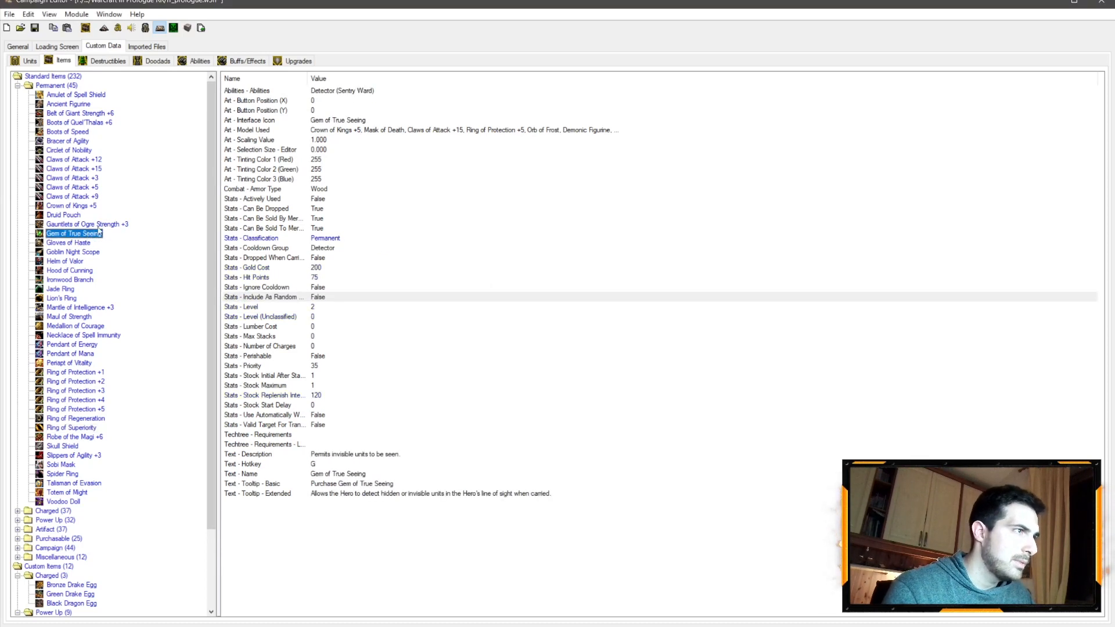
left_click(91, 253)
left_click(82, 262)
left_click(85, 271)
left_click(89, 252)
key("Down")
key("Down")
key("Down")
key("Down")
key("Down")
key("Down")
key("Down")
key("Down")
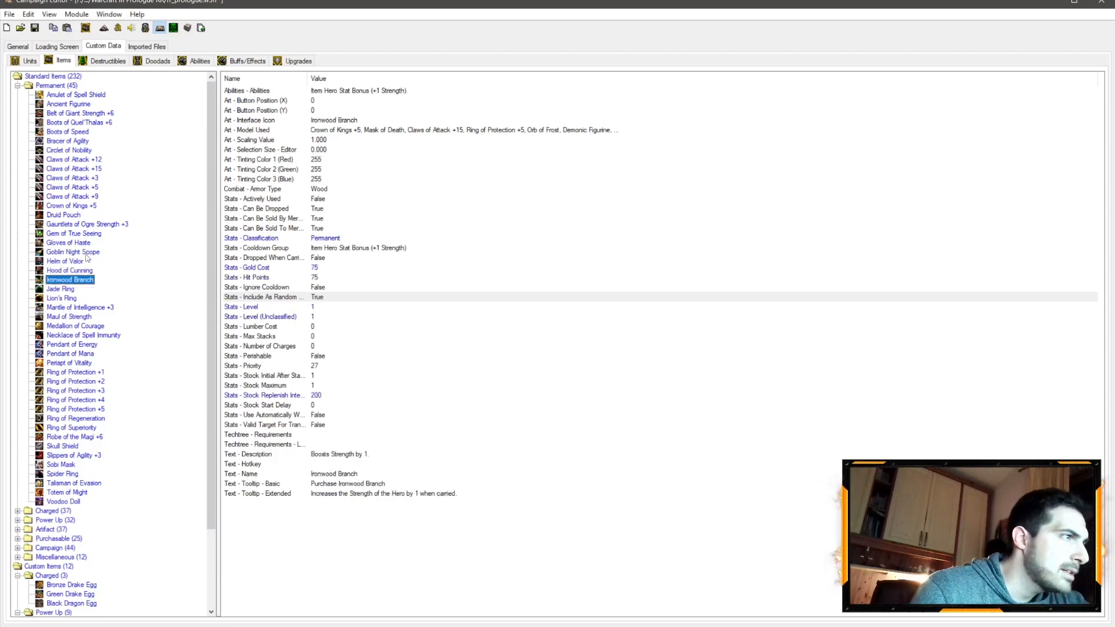
key("Up")
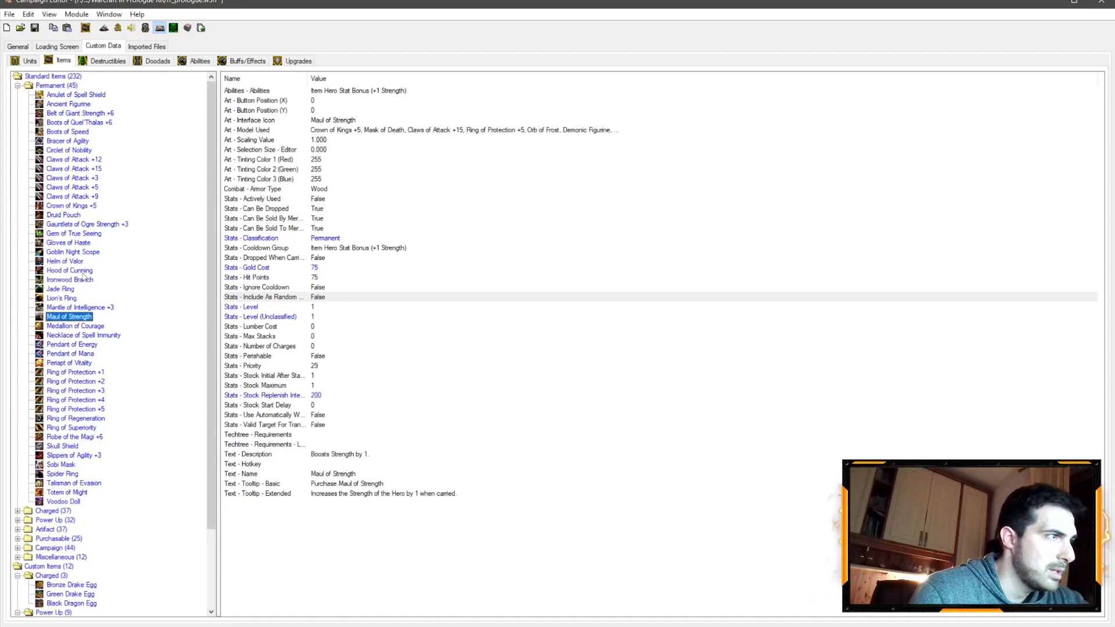
Include the Maul of Strength as a random choice
double_click(329, 297)
left_click(601, 309)
left_click(556, 323)
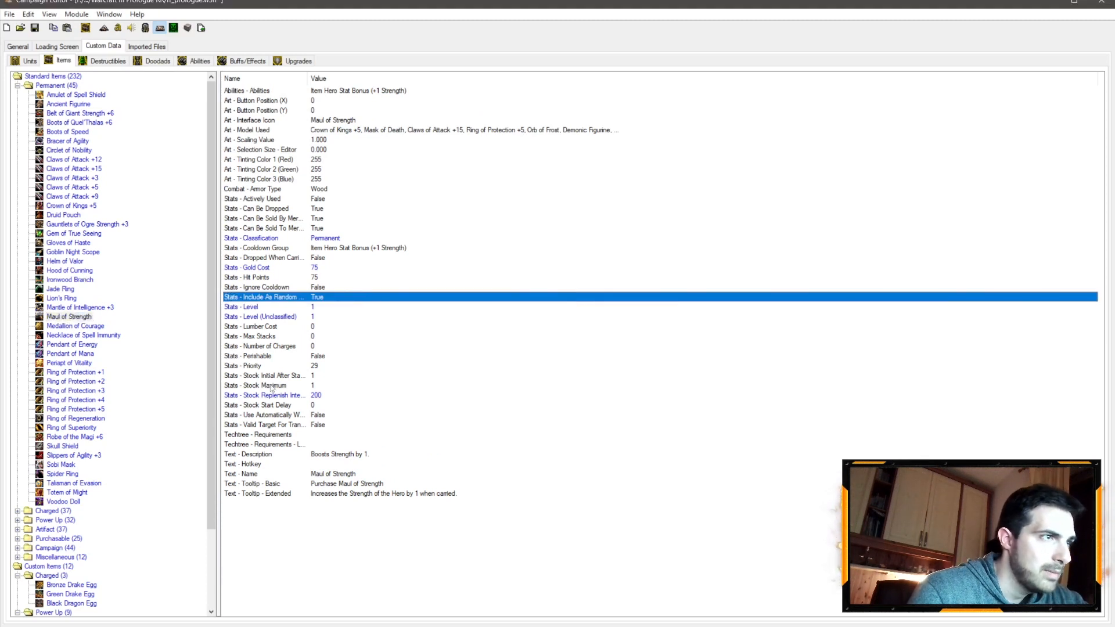
Set the Necklace of Spell Immunity's gold cost to 2000, copied from the Crown of Kings +5
left_click(77, 319)
key("Down")
key("Down")
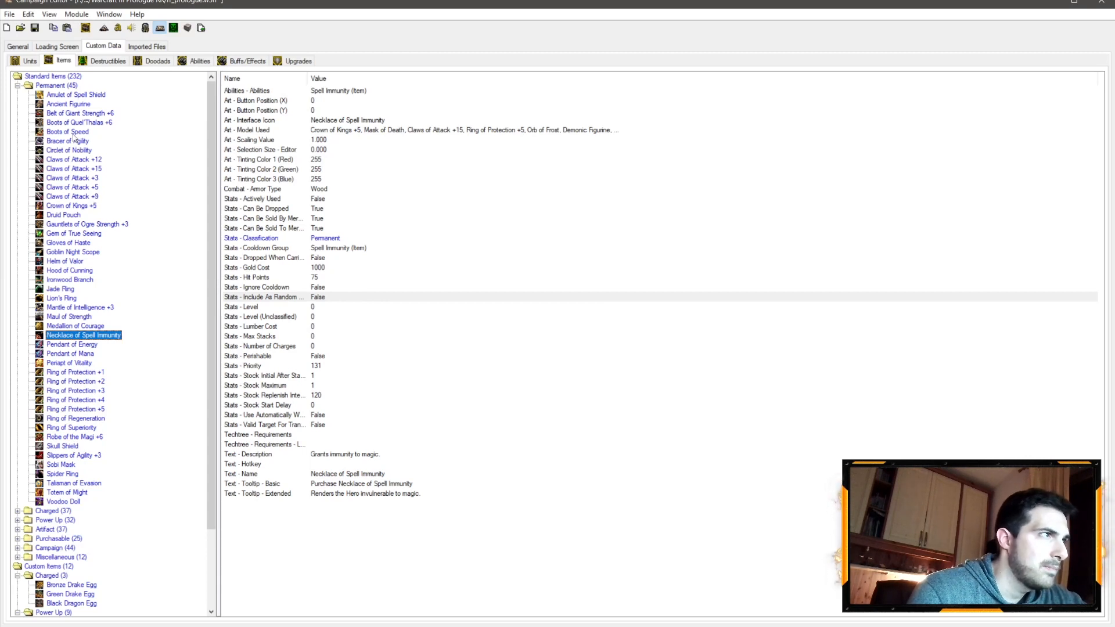
left_click(81, 207)
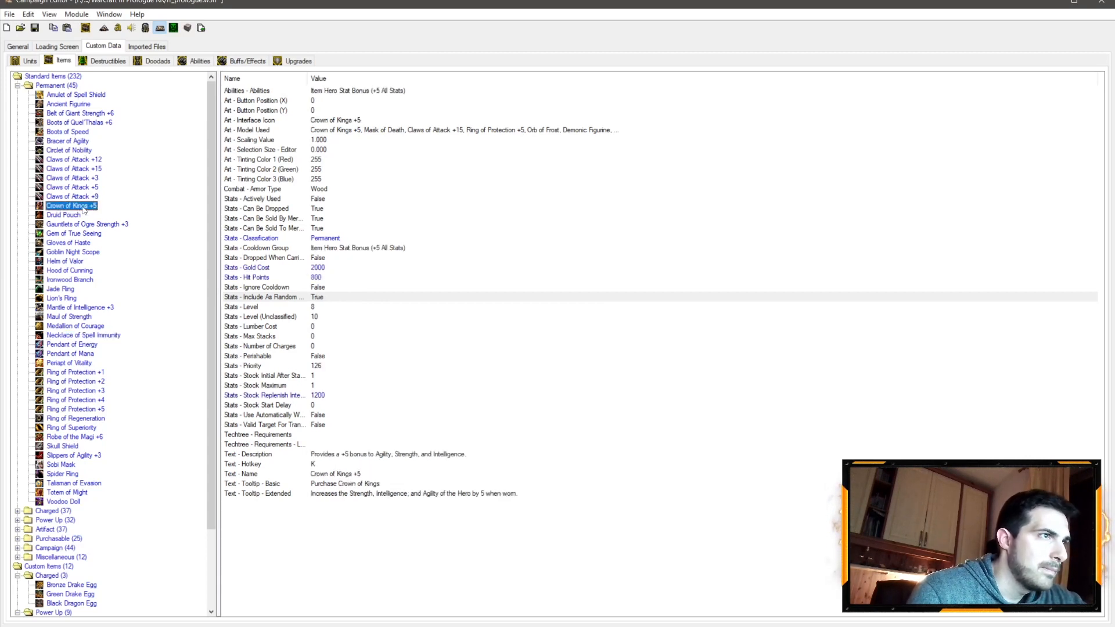
left_click(335, 268)
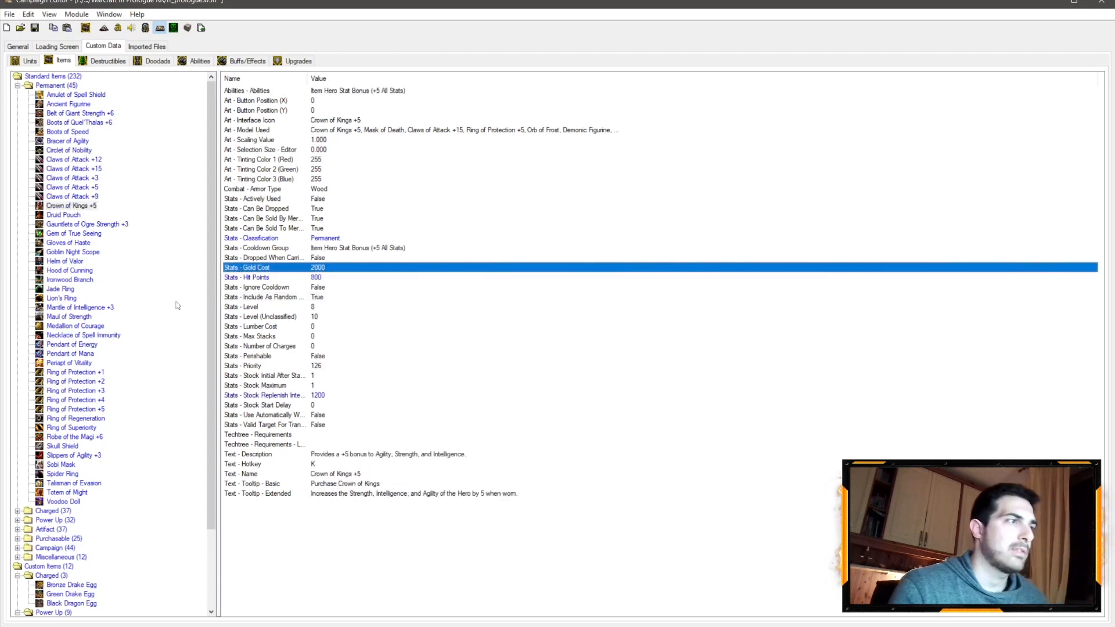
left_click(90, 335)
left_click(306, 267)
Copy the Crown of Kings +5's hit points of 800 to the Necklace of Spell Immunity
left_click(96, 207)
left_click(341, 277)
left_click(98, 308)
left_click(87, 318)
left_click(80, 326)
left_click(83, 335)
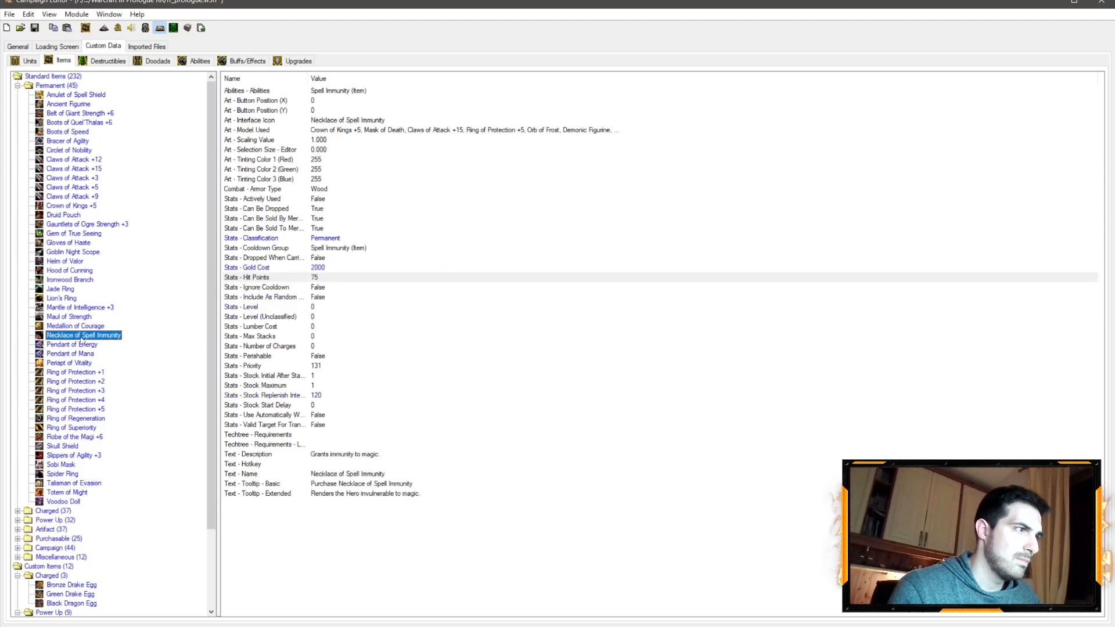
left_click(318, 277)
Set the Necklace of Spell Immunity's stock replenish interval to 1200, as on the Crown of Kings +5, and include it as a random choice
left_click(86, 208)
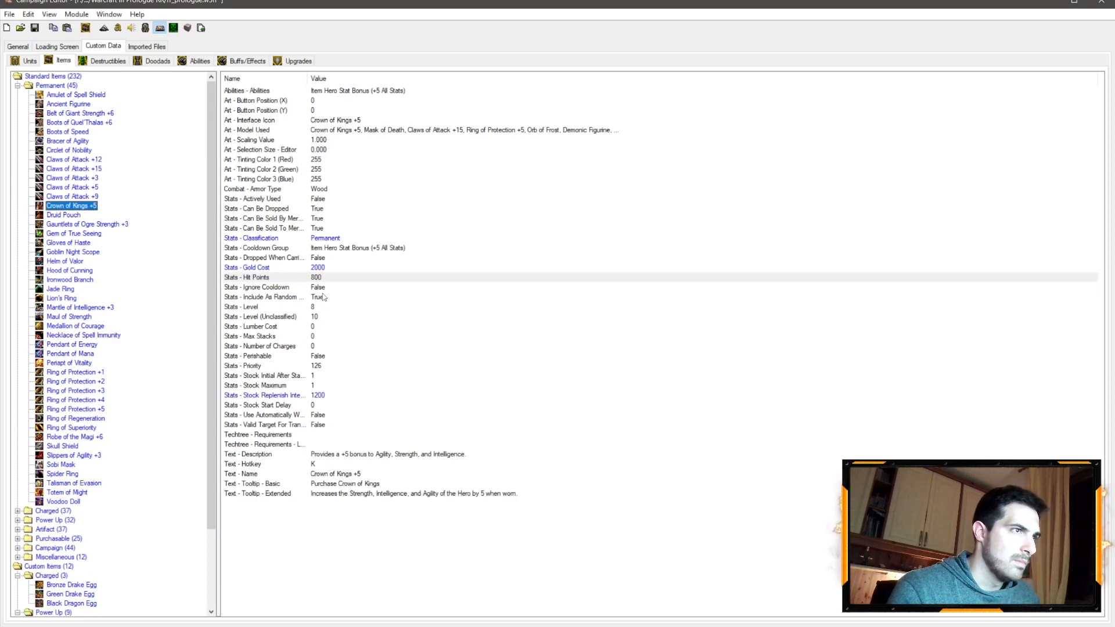
left_click(318, 396)
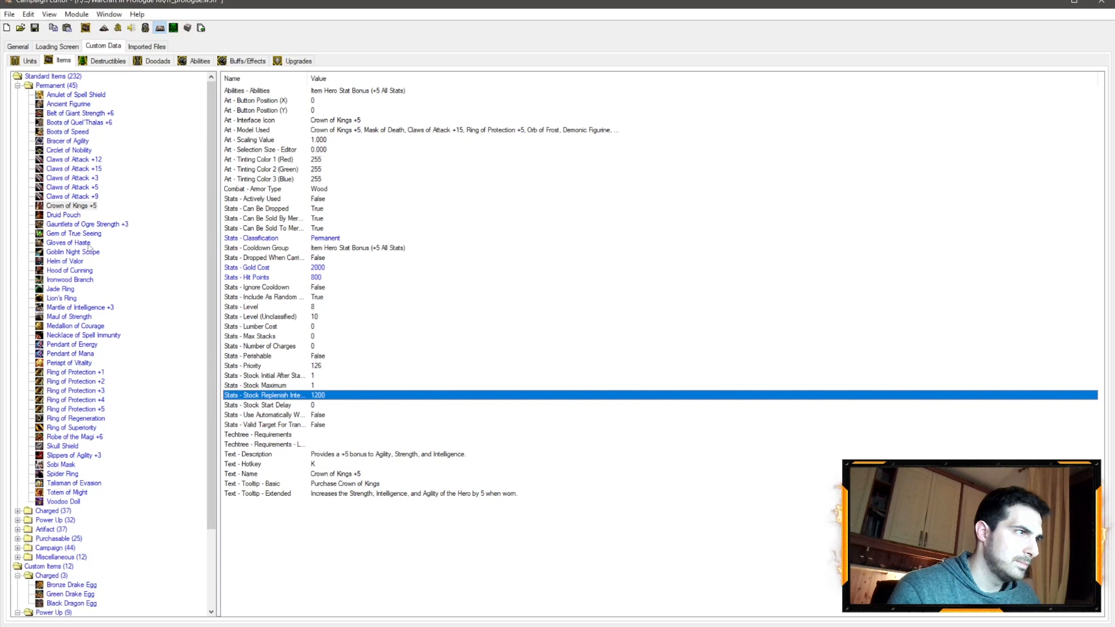
left_click(74, 336)
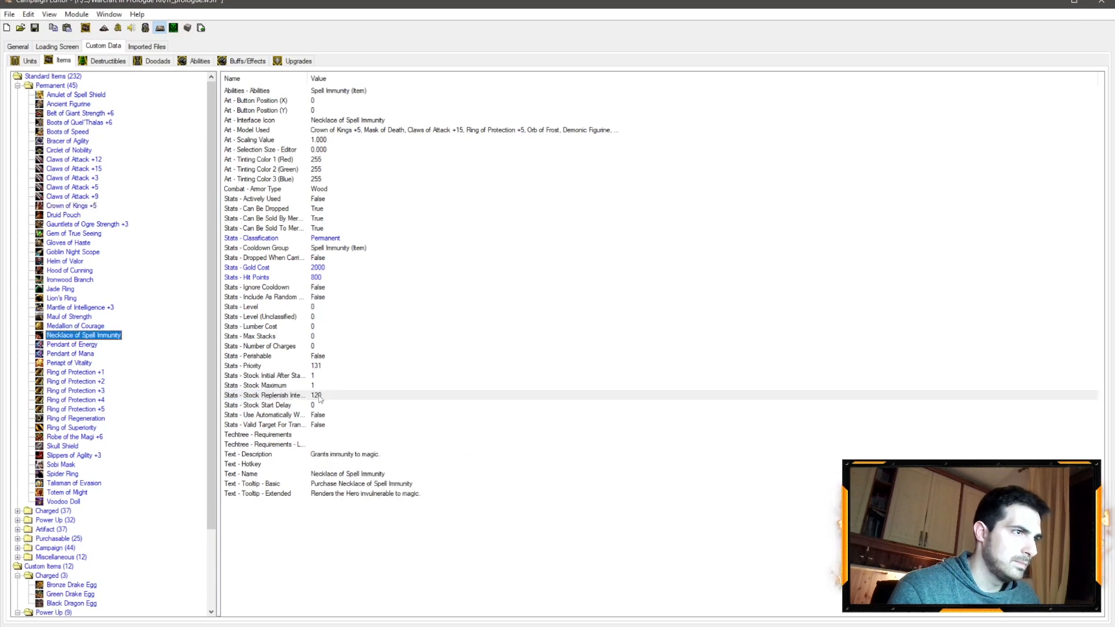
double_click(318, 297)
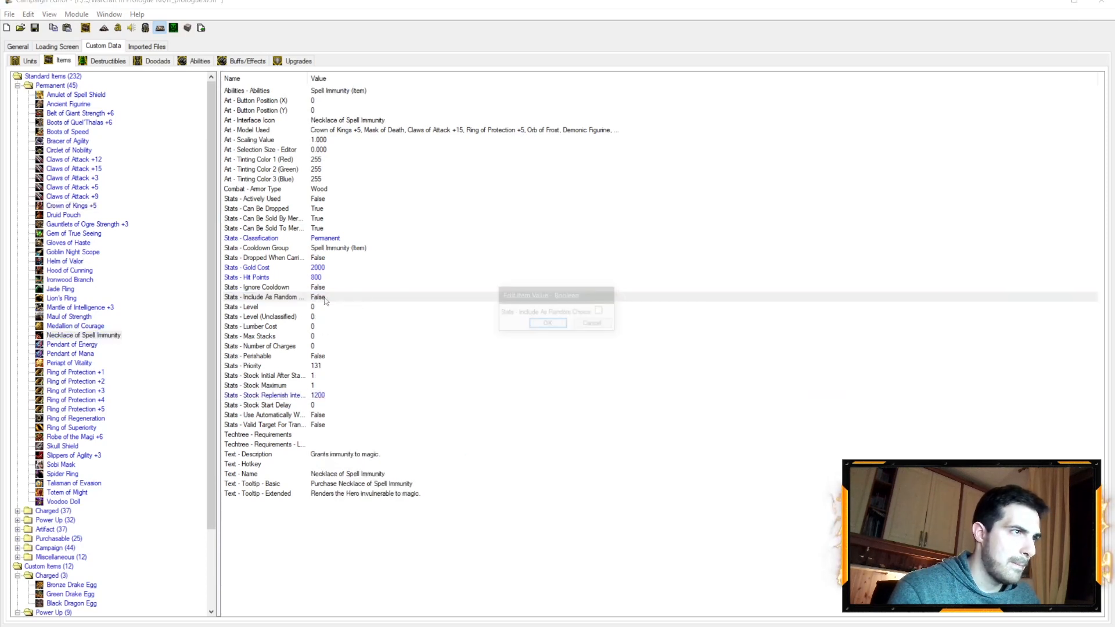
left_click(600, 312)
left_click(548, 323)
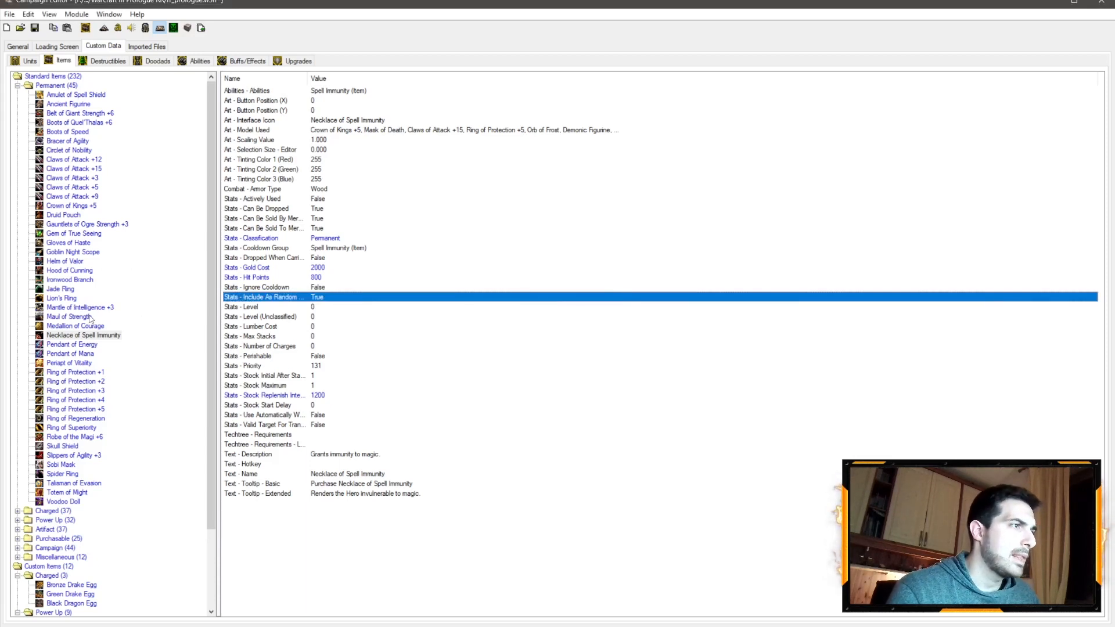
Look through the permanent items down from the Pendant of Energy and back up to the Amulet of Spell Shield for missing stat changes
left_click(80, 345)
key("Down")
key("Down")
key("Down")
key("Down")
key("Down")
key("Down")
key("Down")
key("Down")
key("Down")
key("Down")
key("Down")
key("Down")
key("Down")
key("Down")
key("Down")
key("Down")
key("Down")
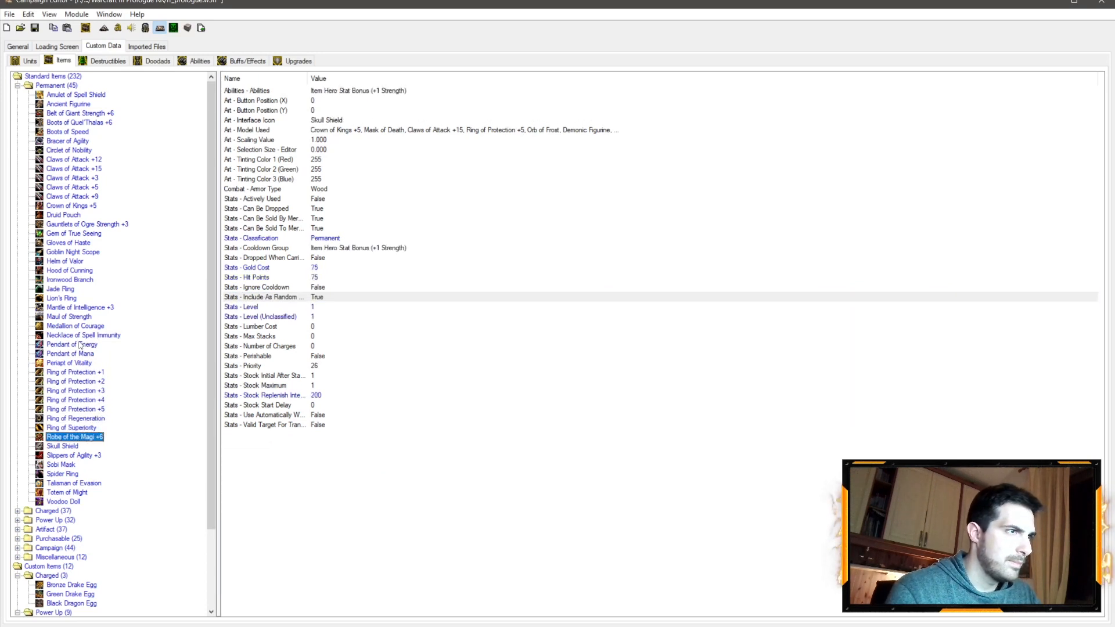
key("Up")
key("Up")
key("Up")
key("Up")
key("Up")
key("Up")
key("Up")
key("Up")
key("Up")
key("Up")
key("Up")
key("Up")
key("Up")
key("Up")
key("Up")
key("Up")
key("Up")
key("Up")
key("Up")
key("Up")
key("Up")
key("Up")
key("Up")
key("Up")
key("Up")
key("Up")
key("Up")
key("Up")
key("Up")
key("Up")
key("Up")
key("Up")
key("Up")
key("Up")
key("Up")
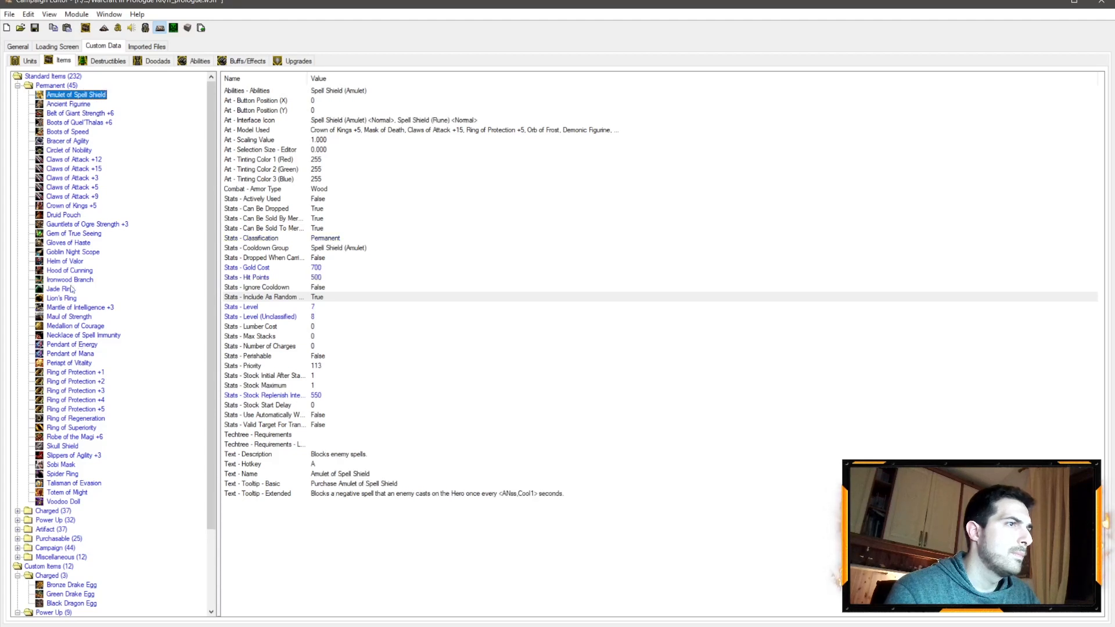
Compare the Gem of True Seeing's stats with neighbouring permanent items such as the Gauntlets of Ogre Strength +3 and Goblin Night Scope
left_click(66, 215)
left_click(66, 224)
left_click(67, 234)
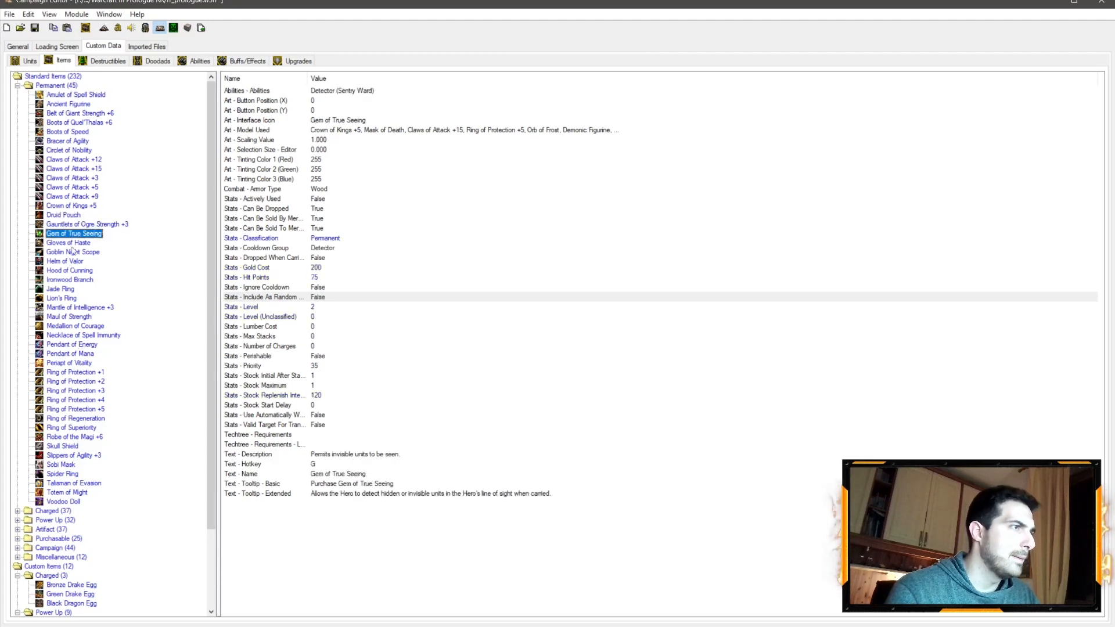
left_click(84, 141)
left_click(79, 151)
left_click(66, 224)
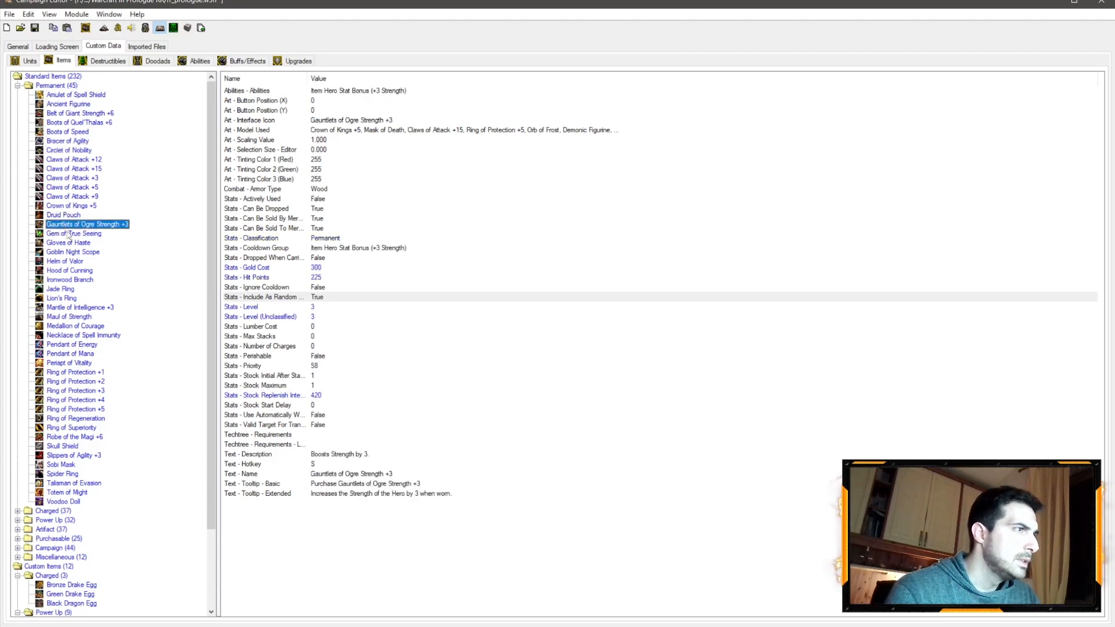
left_click(78, 252)
left_click(79, 263)
left_click(76, 252)
left_click(82, 234)
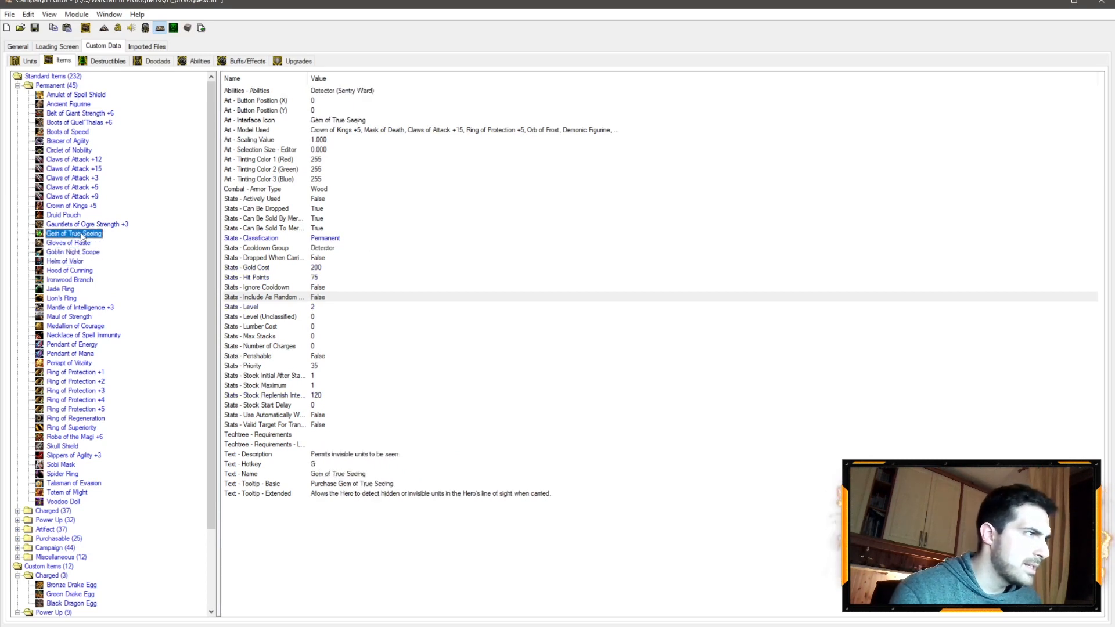
Copy the Boots of Speed's gold cost of 500 and hit points of 375 to the Gem of True Seeing
left_click(78, 133)
left_click(319, 268)
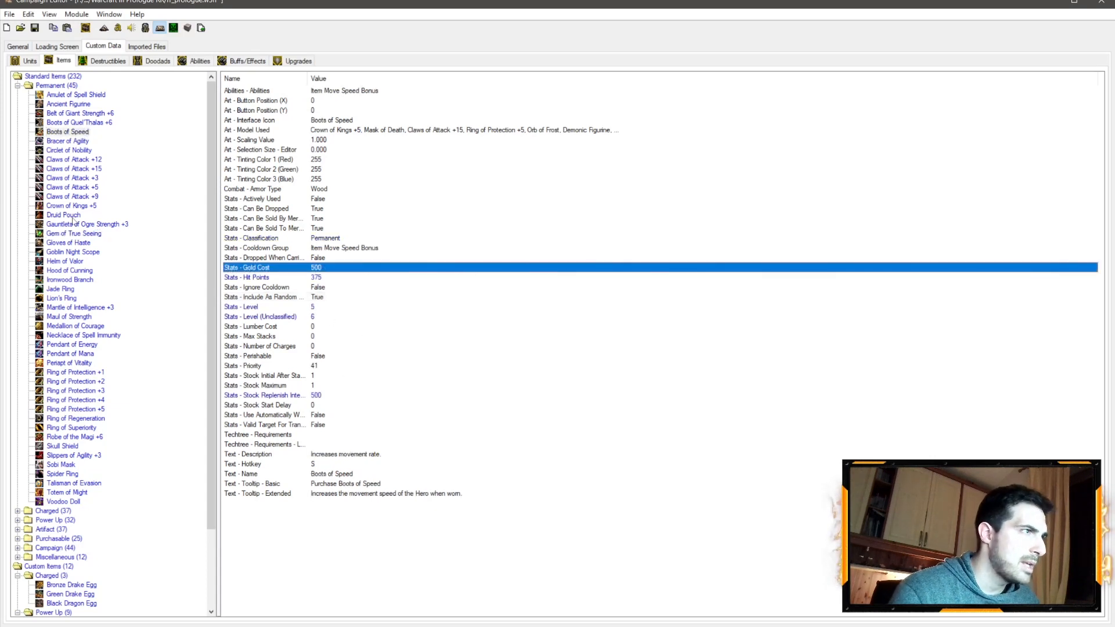
left_click(83, 234)
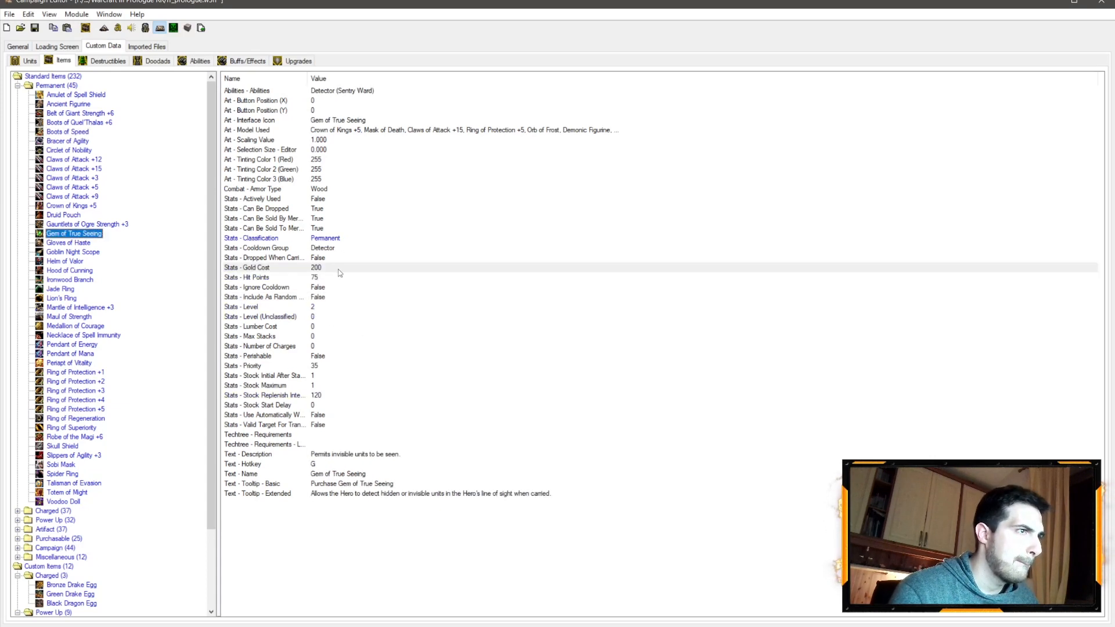
left_click(85, 133)
left_click(311, 274)
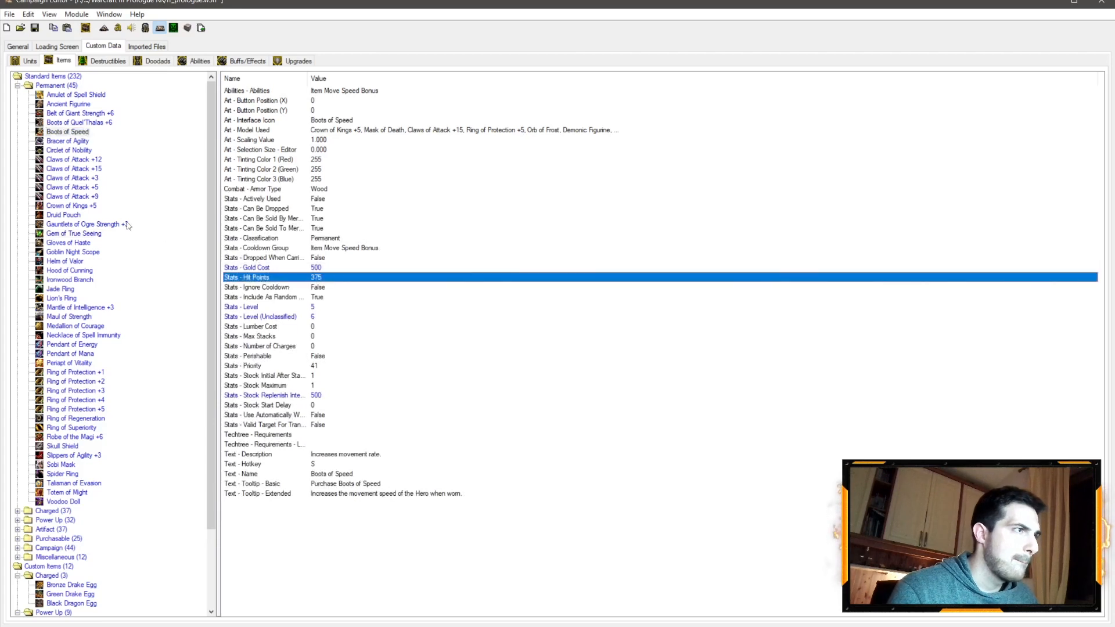
left_click(77, 234)
left_click(317, 279)
Set the Gem of True Seeing's Level to 5, copied from the Boots of Speed
left_click(82, 133)
left_click(304, 307)
left_click(75, 234)
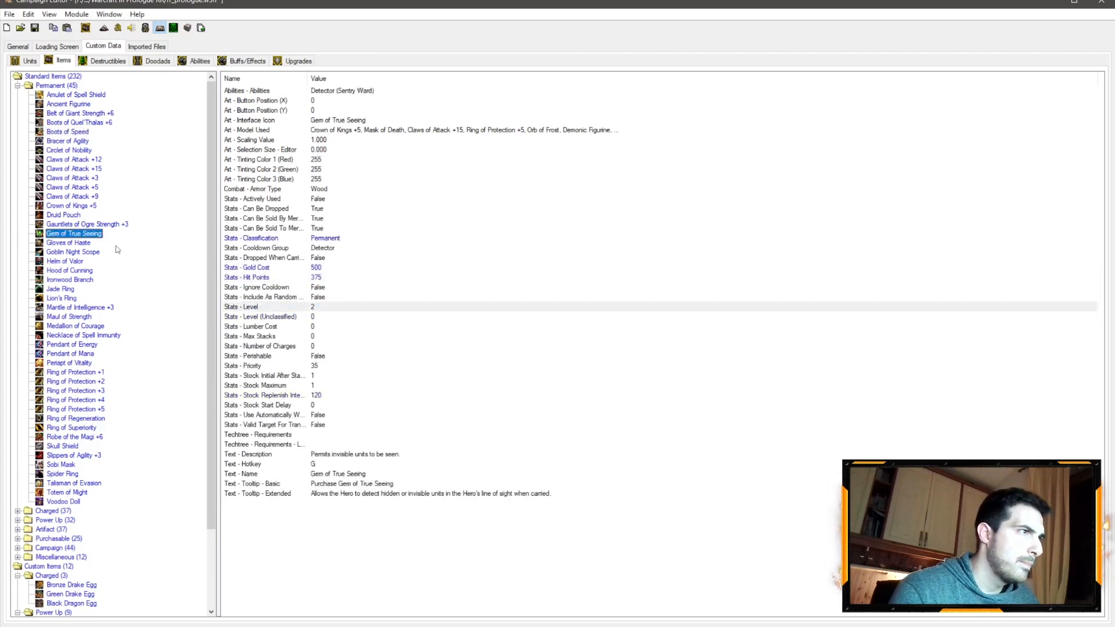
left_click(312, 307)
Copy the Boots of Speed's Level (Unclassified) to the Gem of True Seeing, and set it to 5 there
left_click(81, 132)
left_click(312, 316)
left_click(65, 215)
left_click(71, 225)
left_click(75, 207)
left_click(76, 234)
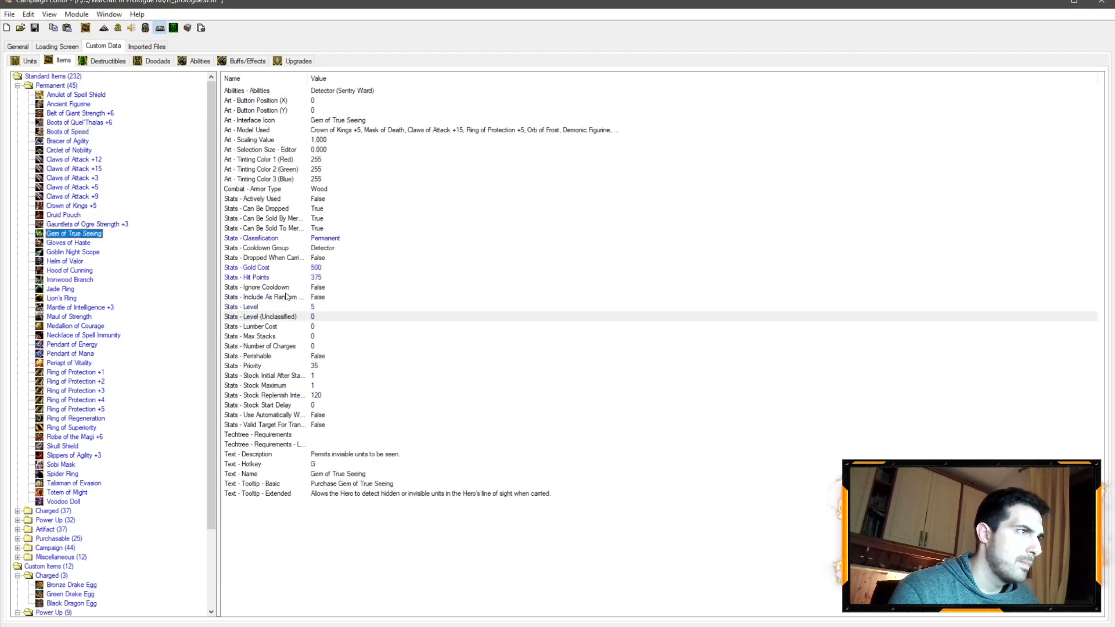
left_click(312, 316)
double_click(313, 317)
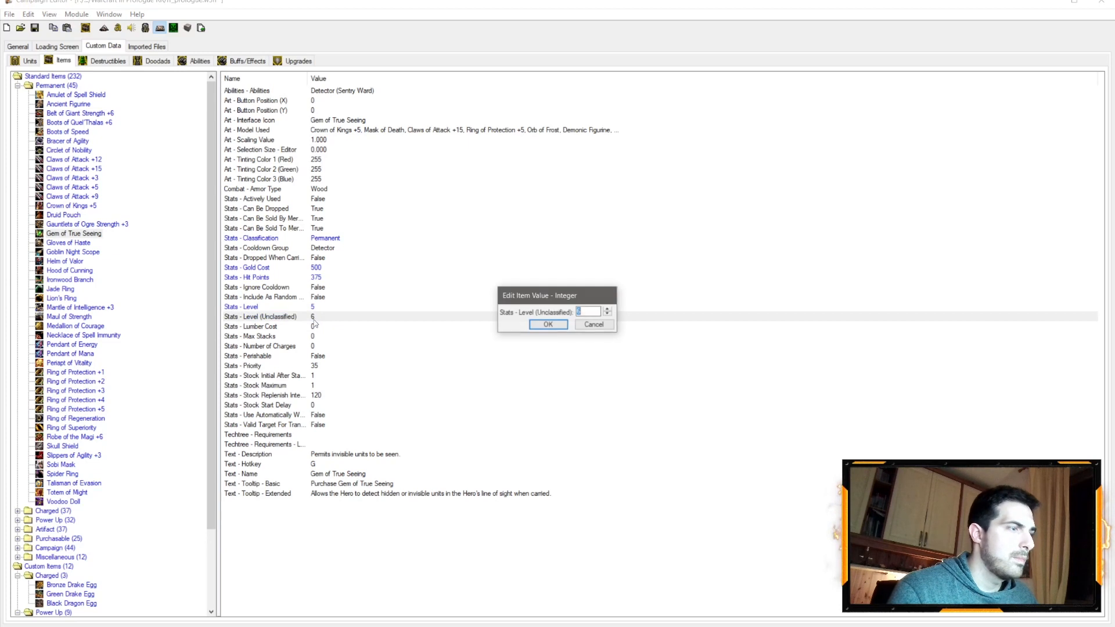
type("5")
key("Return")
Set the Gem of True Seeing's gold cost to 450
left_click(317, 268)
double_click(317, 268)
type("45")
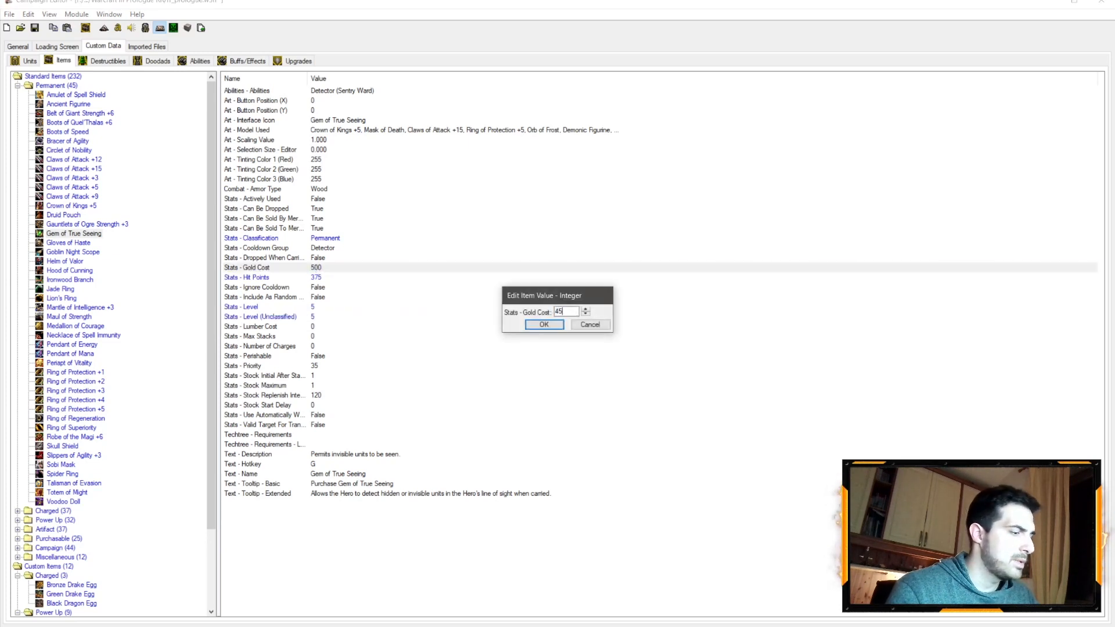
type("0")
key("Return")
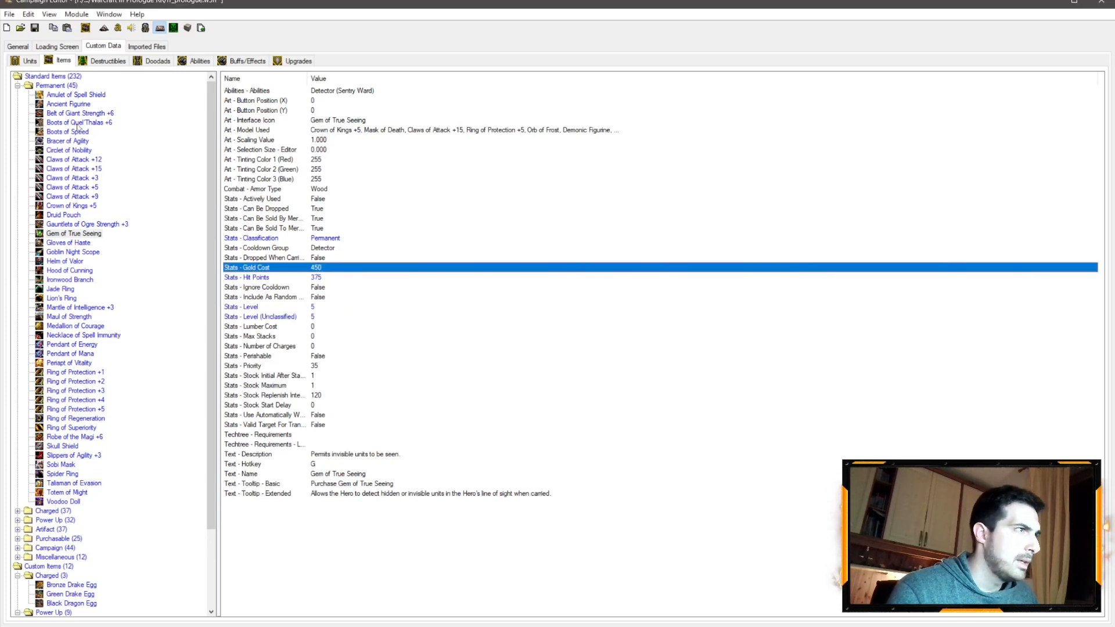
Check the Boots of Speed's stock replenish interval and set the Gem of True Seeing's interval to 475
left_click(80, 132)
left_click(320, 395)
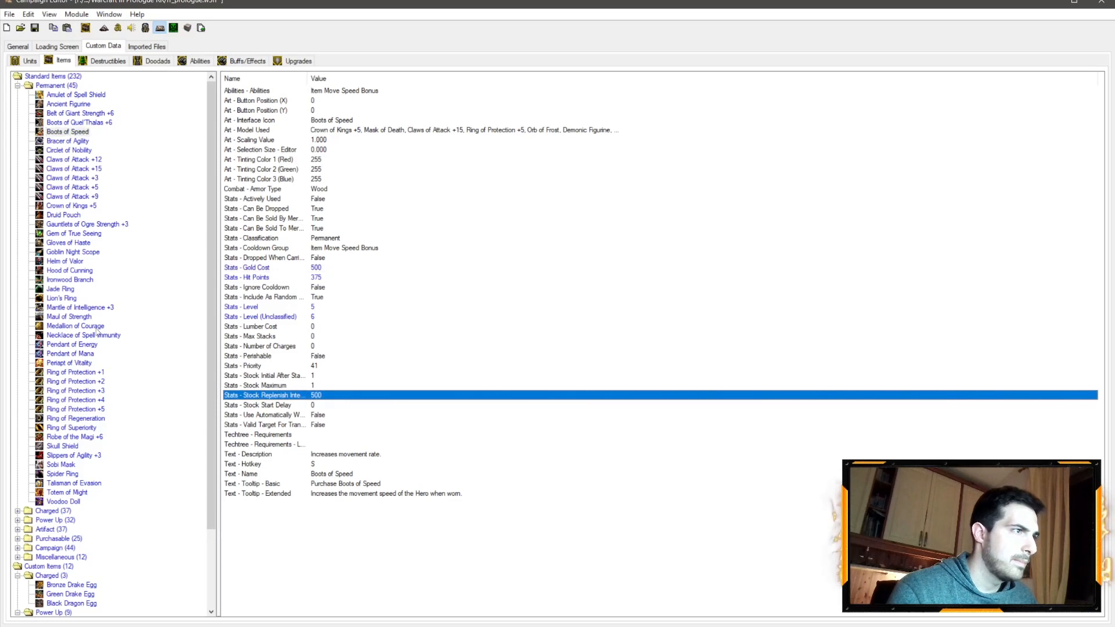
left_click(75, 234)
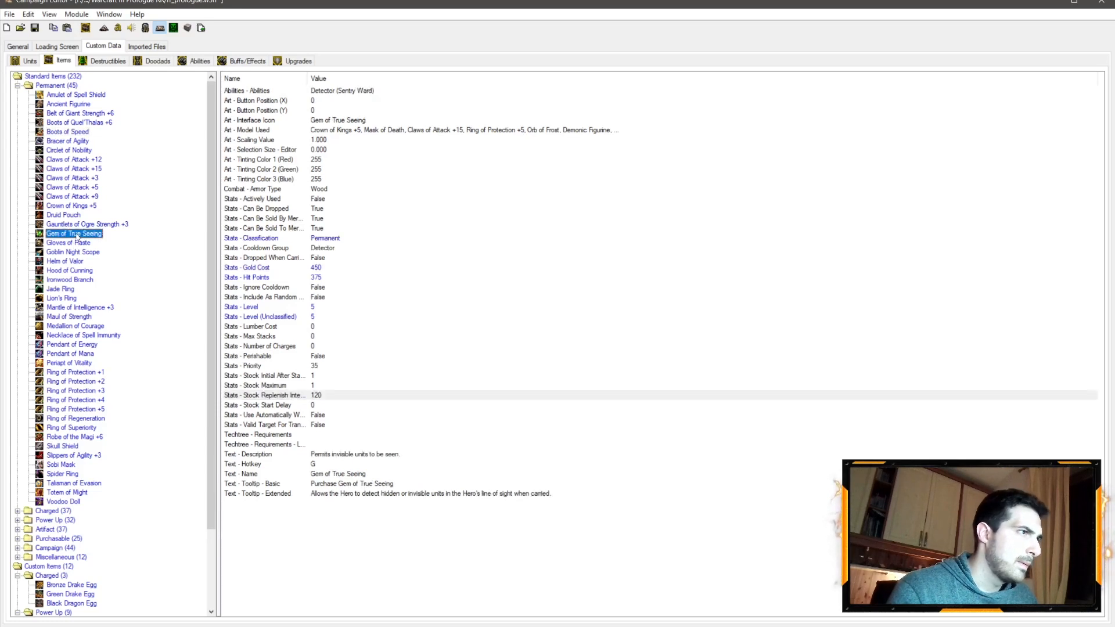
left_click(323, 396)
double_click(325, 396)
type("475")
key("Return")
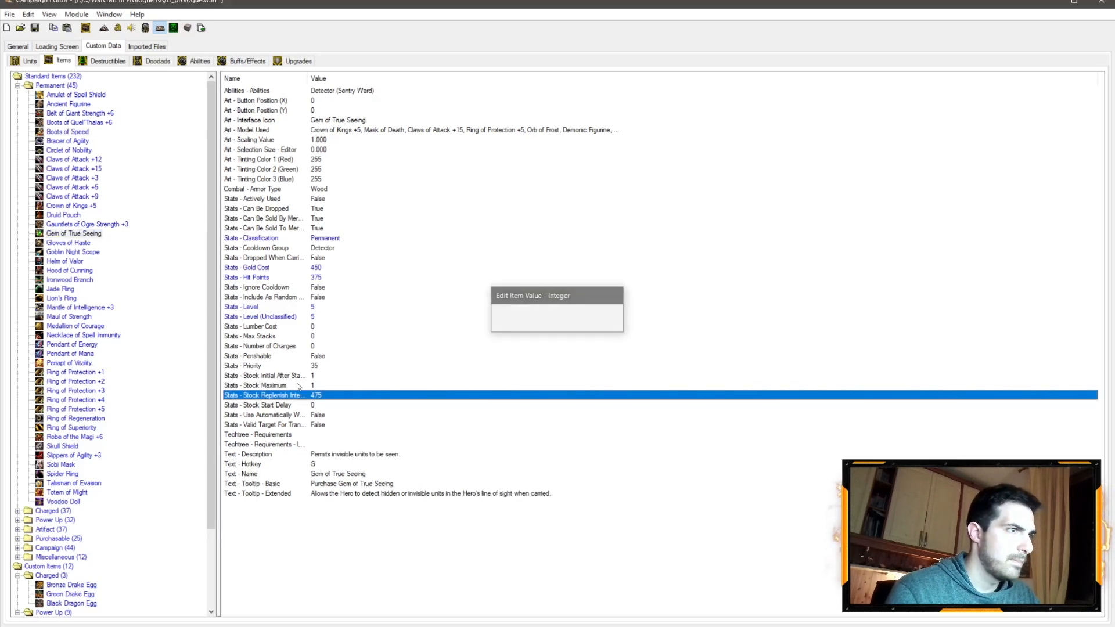
Include the Gem of True Seeing as a random choice
double_click(318, 297)
left_click(601, 310)
key("Return")
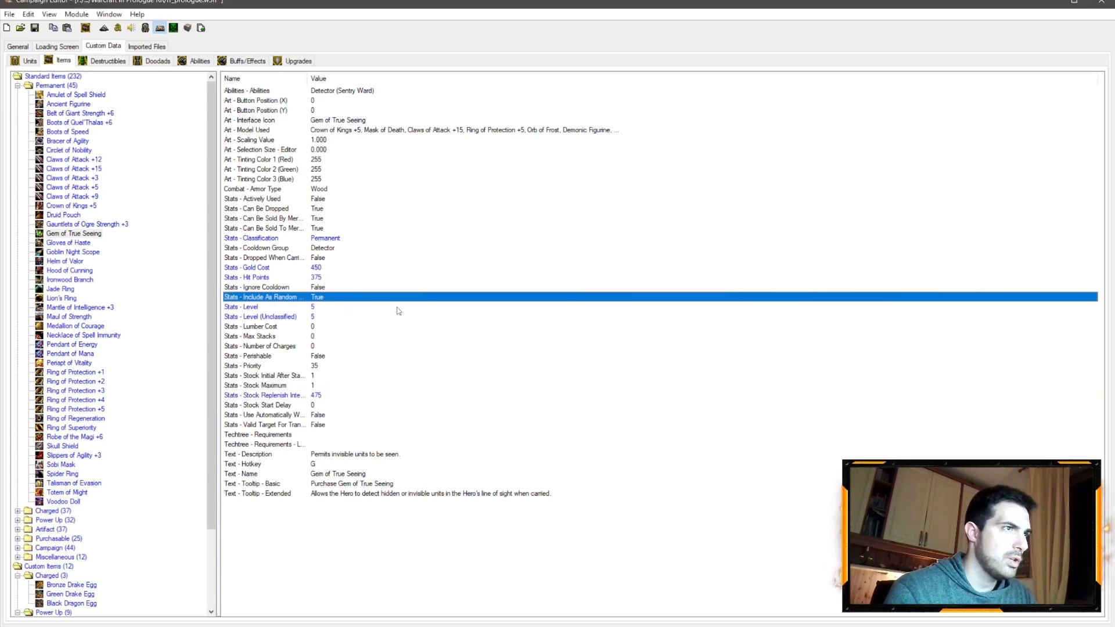
Set the Goblin Night Scope's Level to 1 and its Level (Unclassified) to 2
left_click(83, 234)
left_click(72, 253)
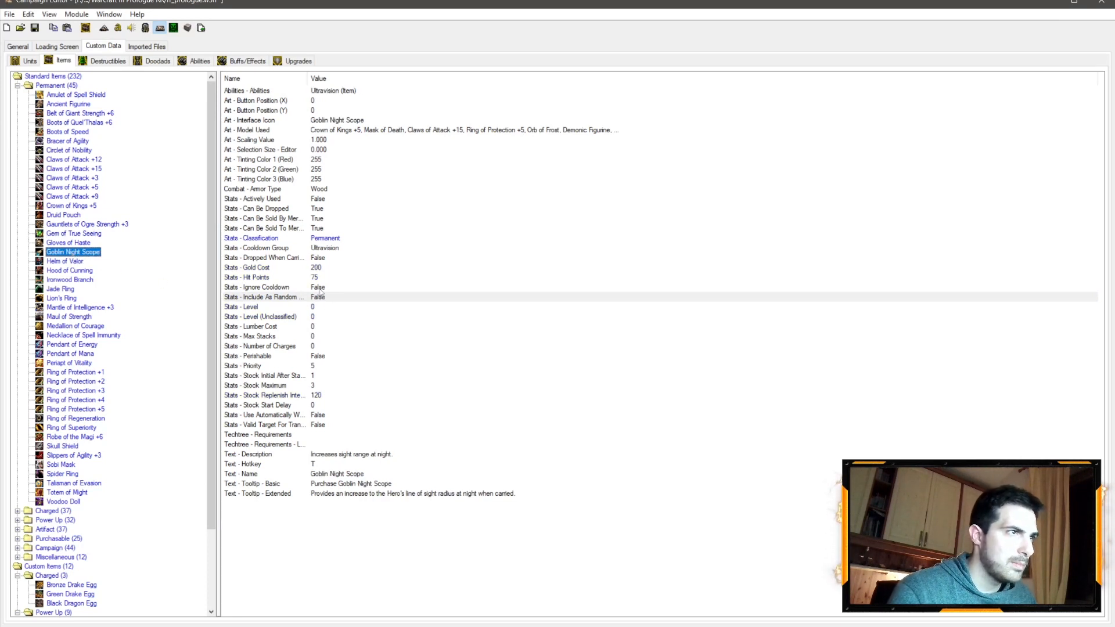
double_click(313, 307)
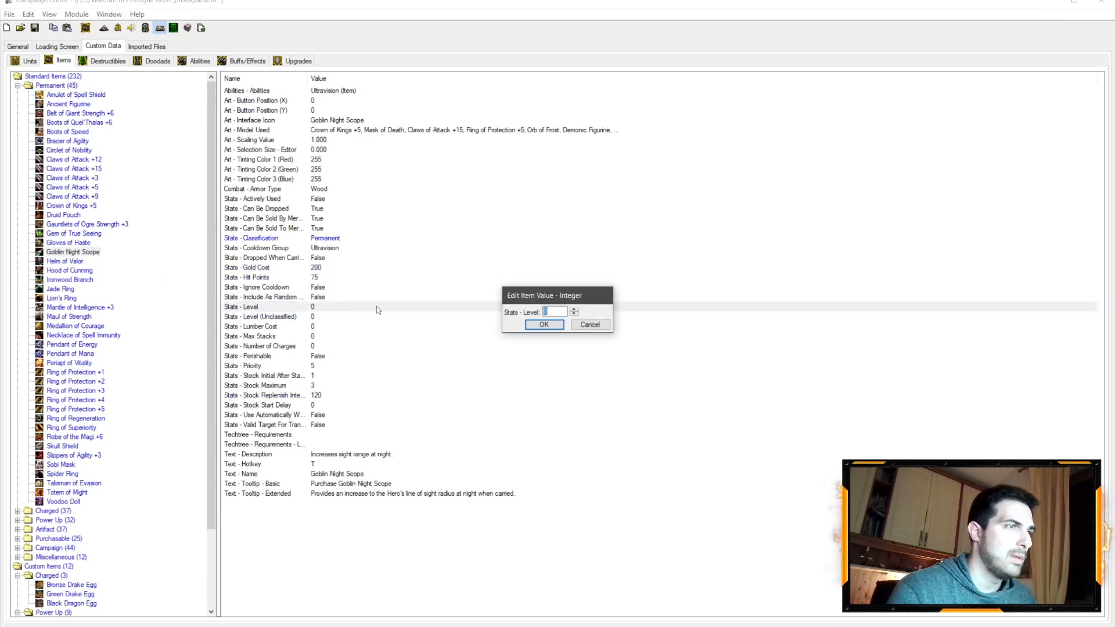
type("1")
key("Return")
key("Down")
key("Return")
type("2")
key("Return")
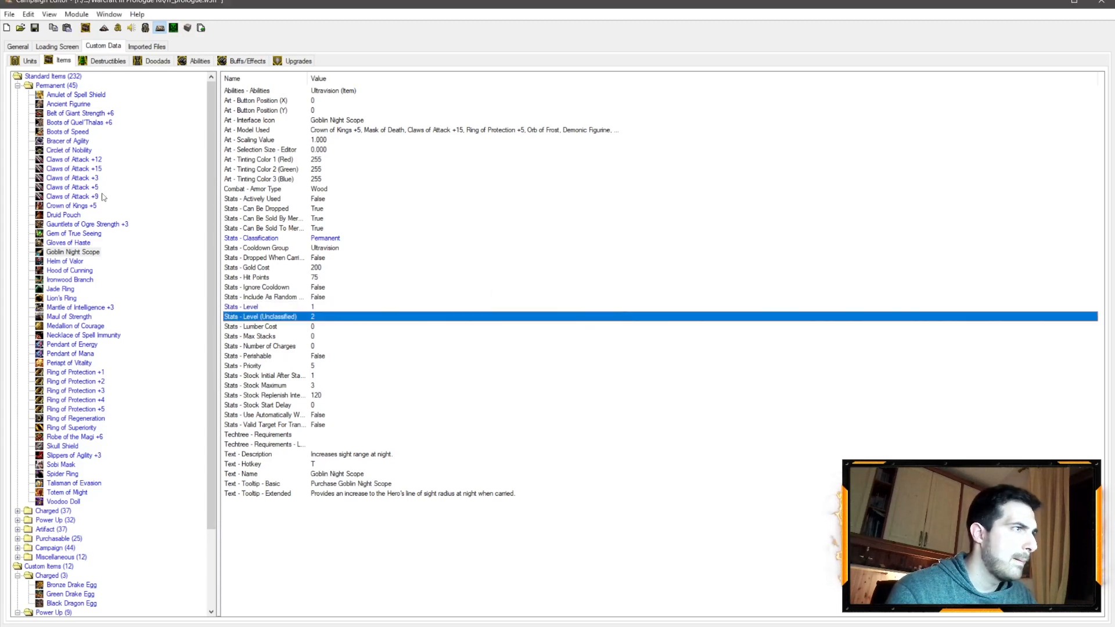
Copy the Ring of Protection +1's stock replenish interval of 240 to the Goblin Night Scope and set the Scope's stock maximum to 1
left_click(100, 374)
left_click(319, 396)
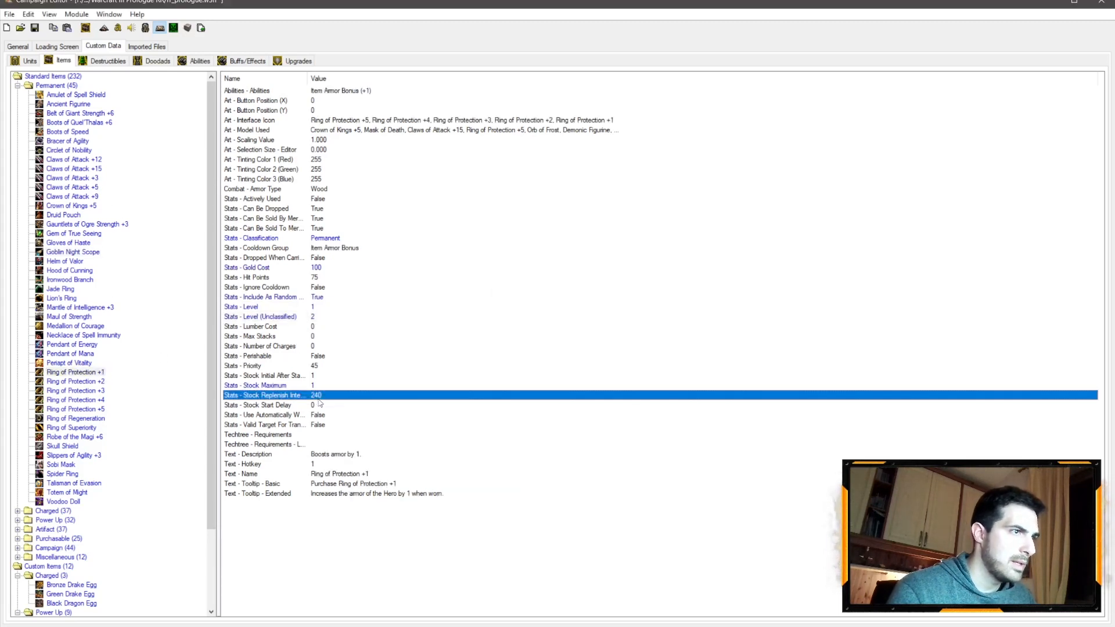
left_click(72, 252)
left_click(320, 395)
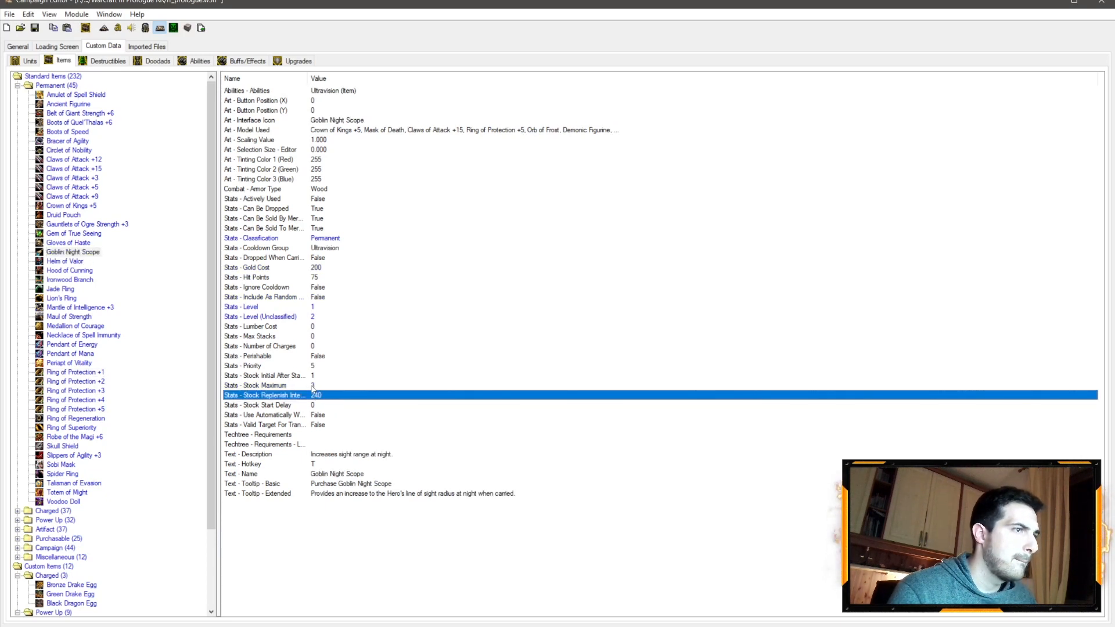
double_click(312, 385)
type("1")
key("Return")
left_click(328, 366)
left_click(320, 375)
left_click(317, 347)
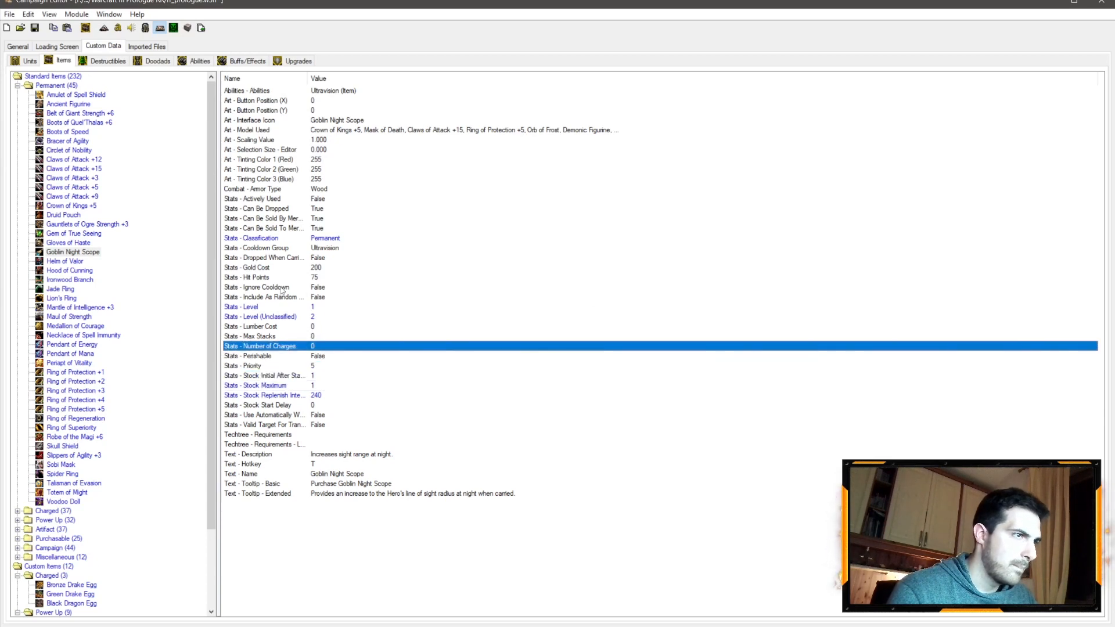
Copy the Ring of Protection +1's gold cost of 100 to the Goblin Night Scope and check the Scope's hit points
left_click(90, 371)
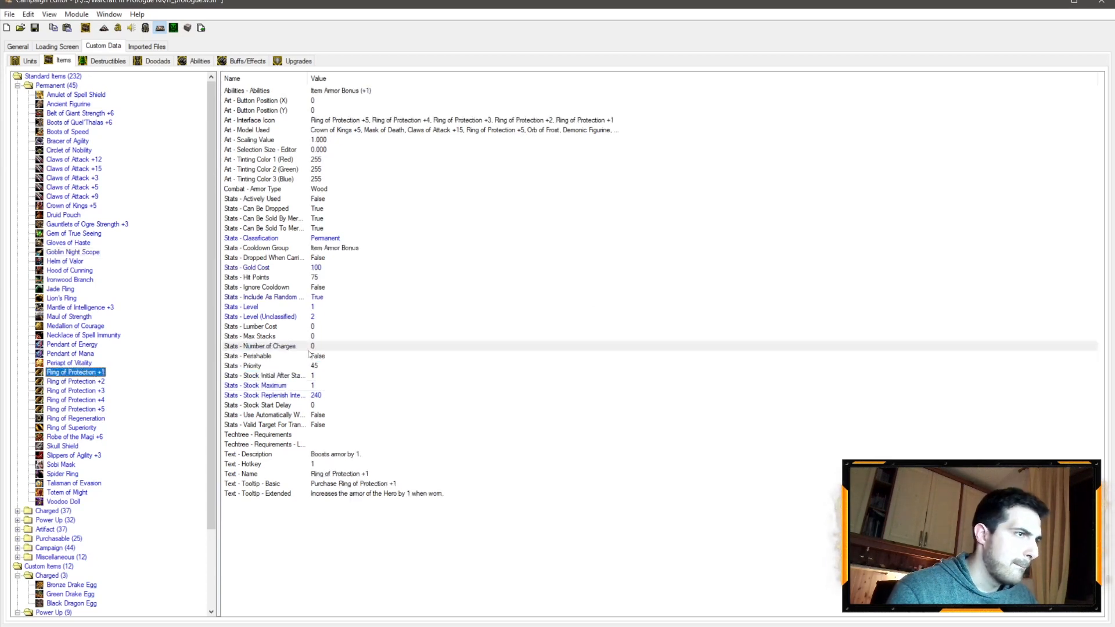
left_click(319, 297)
left_click(320, 307)
left_click(318, 269)
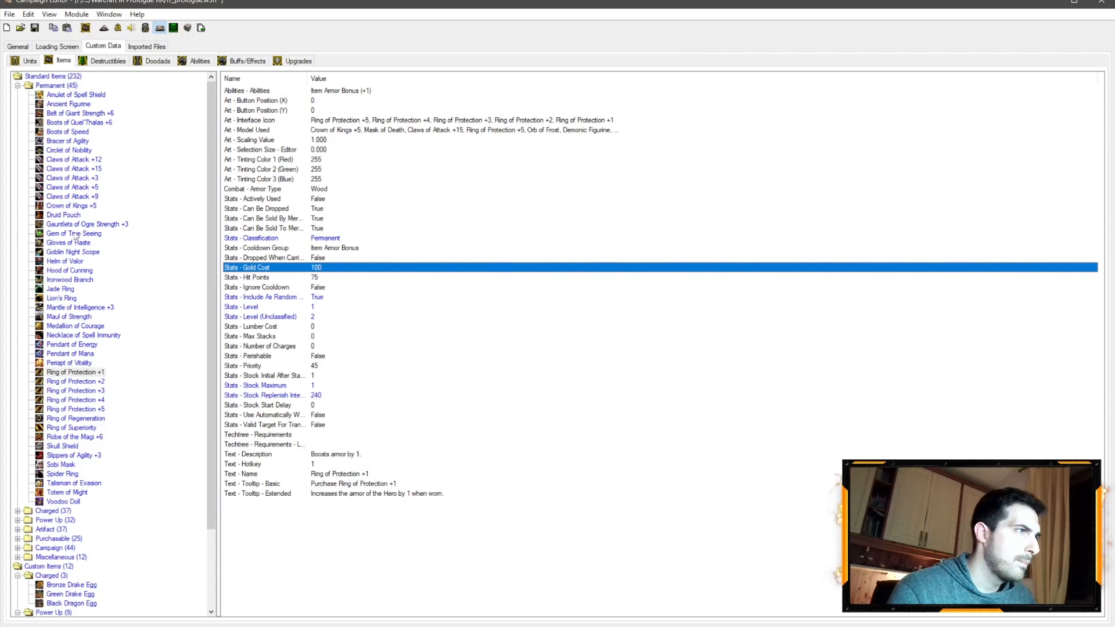
left_click(72, 253)
left_click(324, 276)
double_click(318, 279)
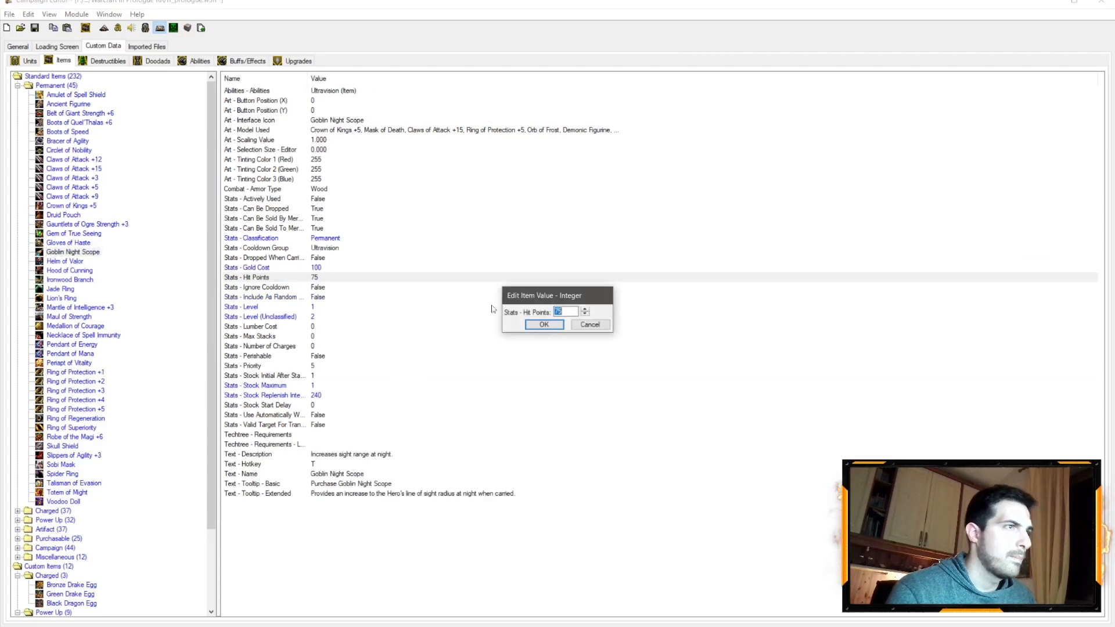
left_click(559, 327)
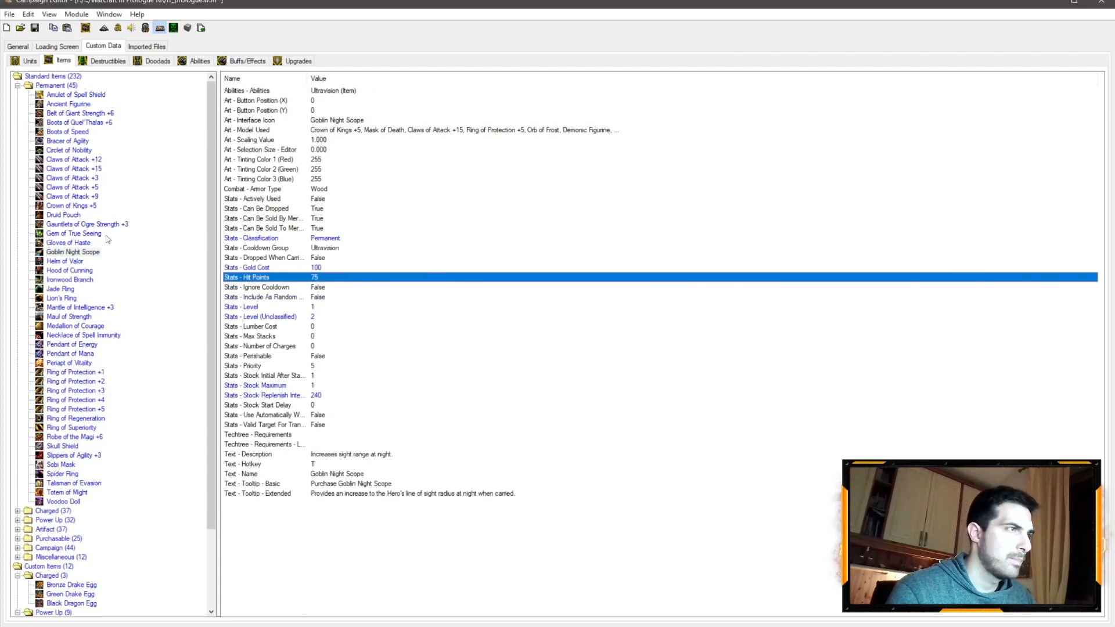
Include the Goblin Night Scope as a random choice
double_click(319, 297)
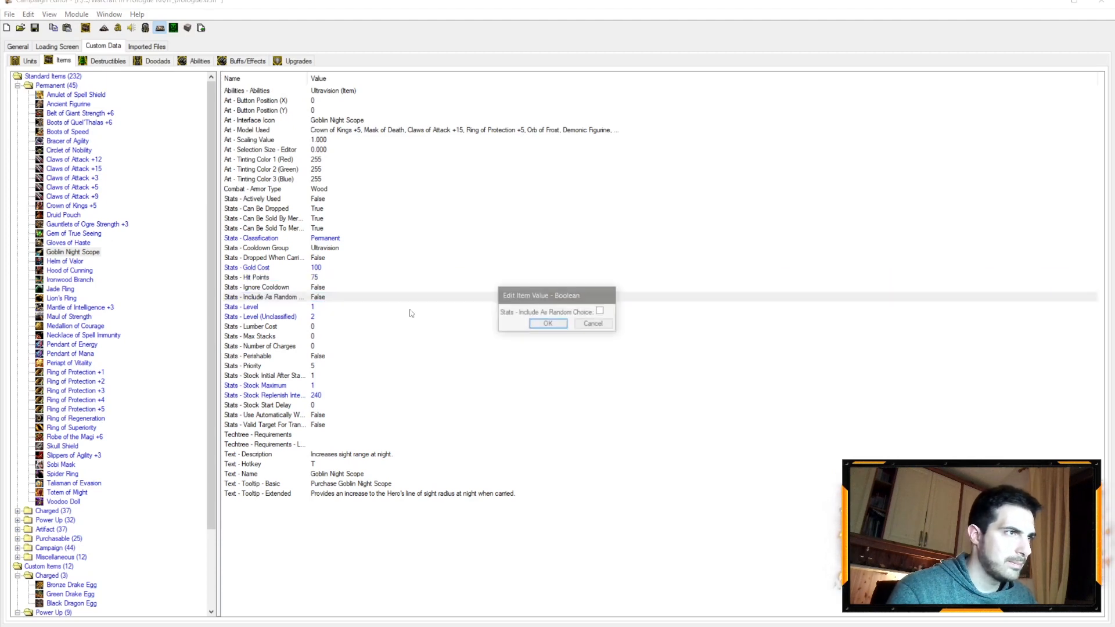
left_click(599, 311)
left_click(548, 323)
Exclude the artifact Alleria's Flute of Accuracy from the random choices
scroll(58, 372, "down", 3)
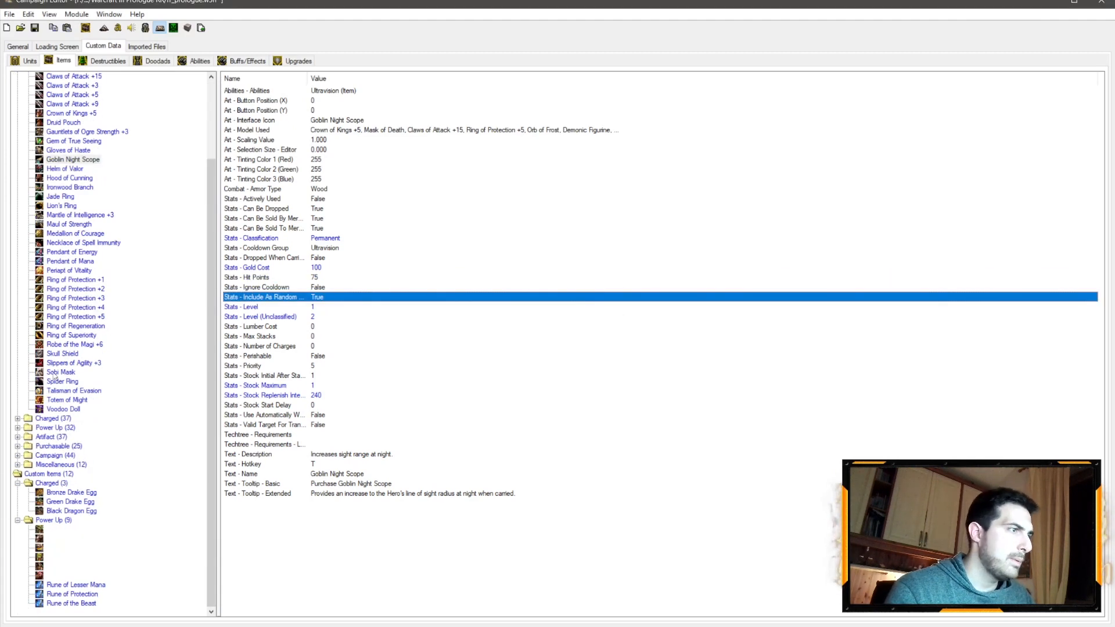
left_click(17, 437)
left_click(91, 271)
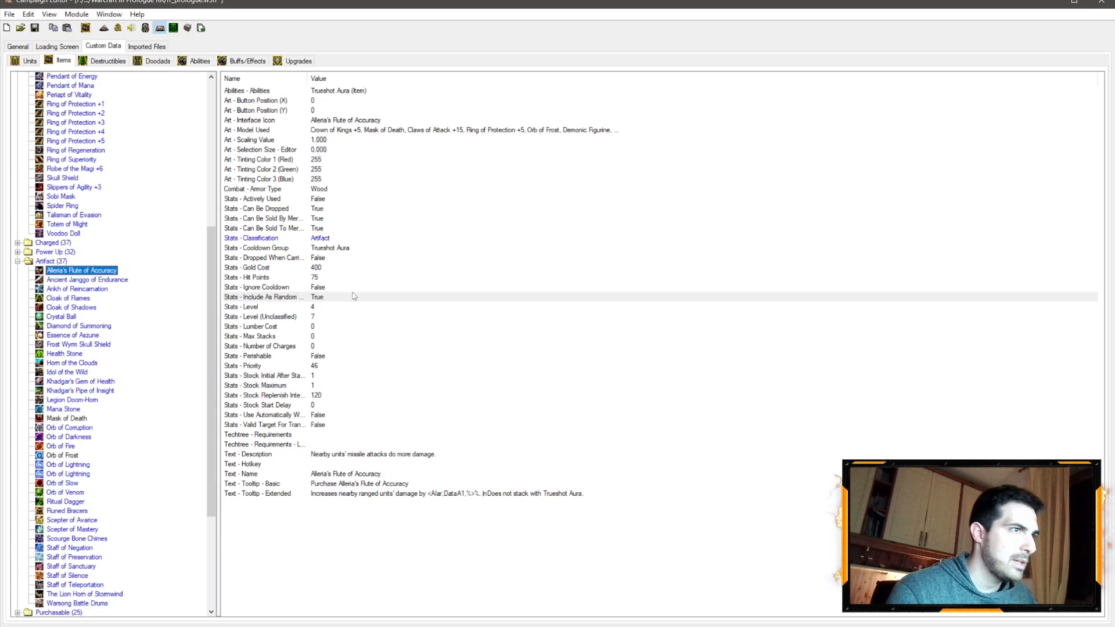
double_click(343, 297)
key("Return")
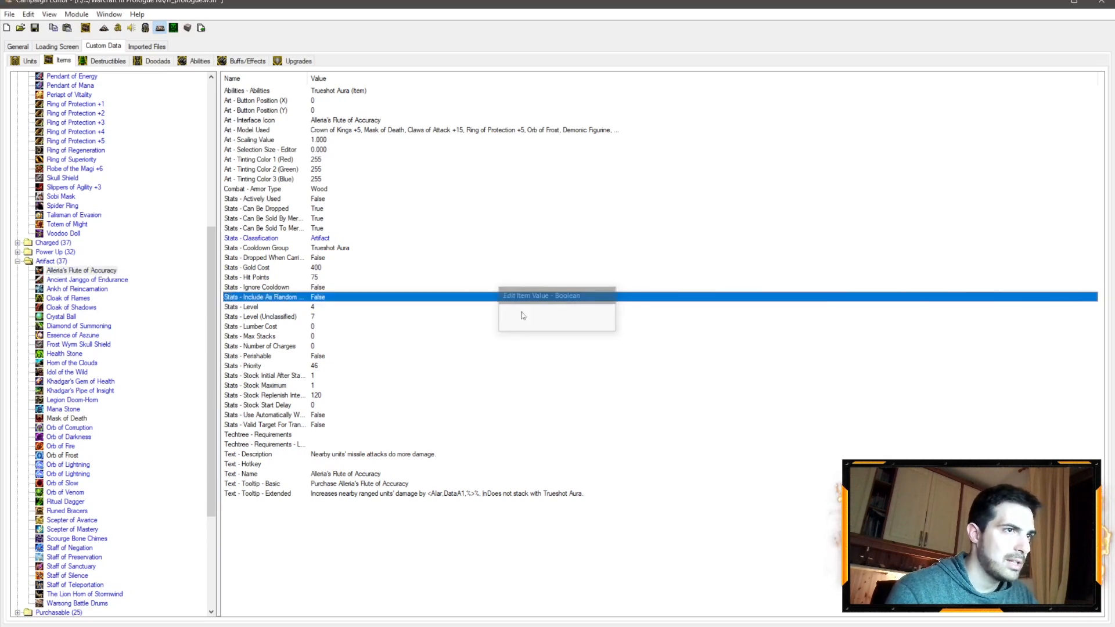
Check the random-choice setting of the artifacts from Ancient Janggo of Endurance through Diamond of Summoning
left_click(87, 280)
left_click(318, 300)
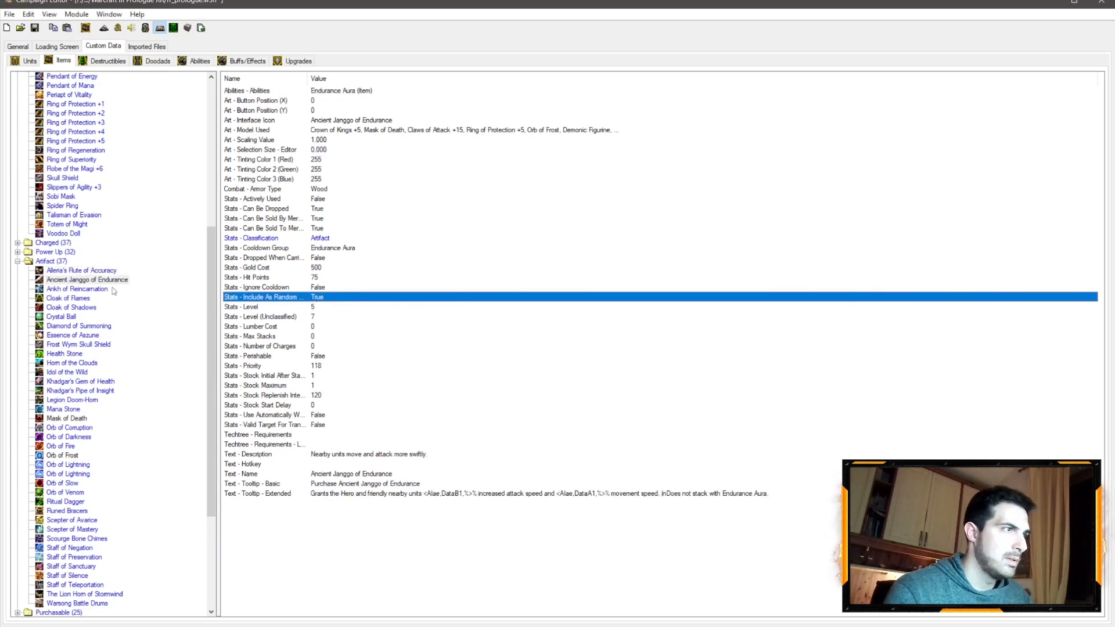
left_click(101, 291)
left_click(311, 296)
left_click(72, 298)
left_click(232, 298)
left_click(84, 307)
left_click(309, 298)
left_click(61, 316)
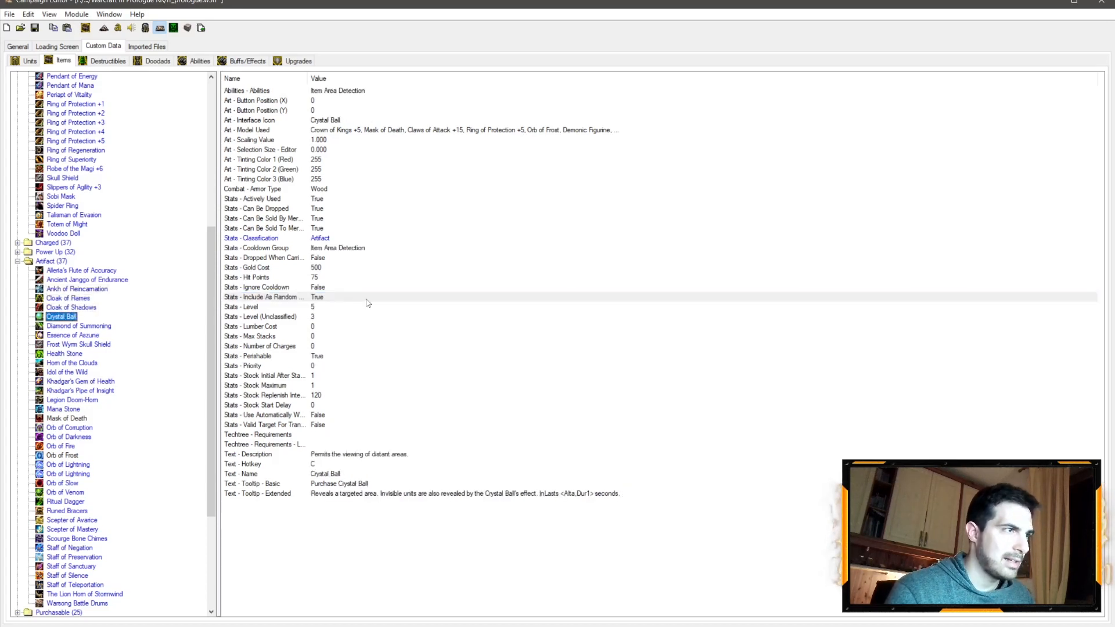
left_click(323, 299)
left_click(45, 326)
left_click(318, 298)
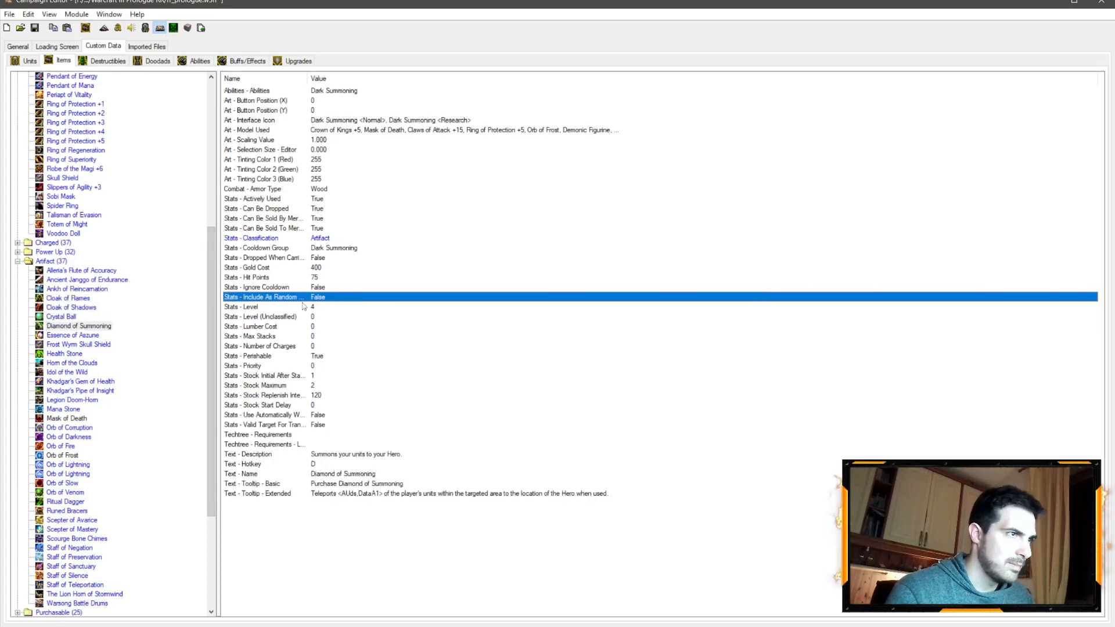
Check the random-choice setting of the artifacts from Essence of Aszune through Khadgar's Pipe of Insight
left_click(87, 335)
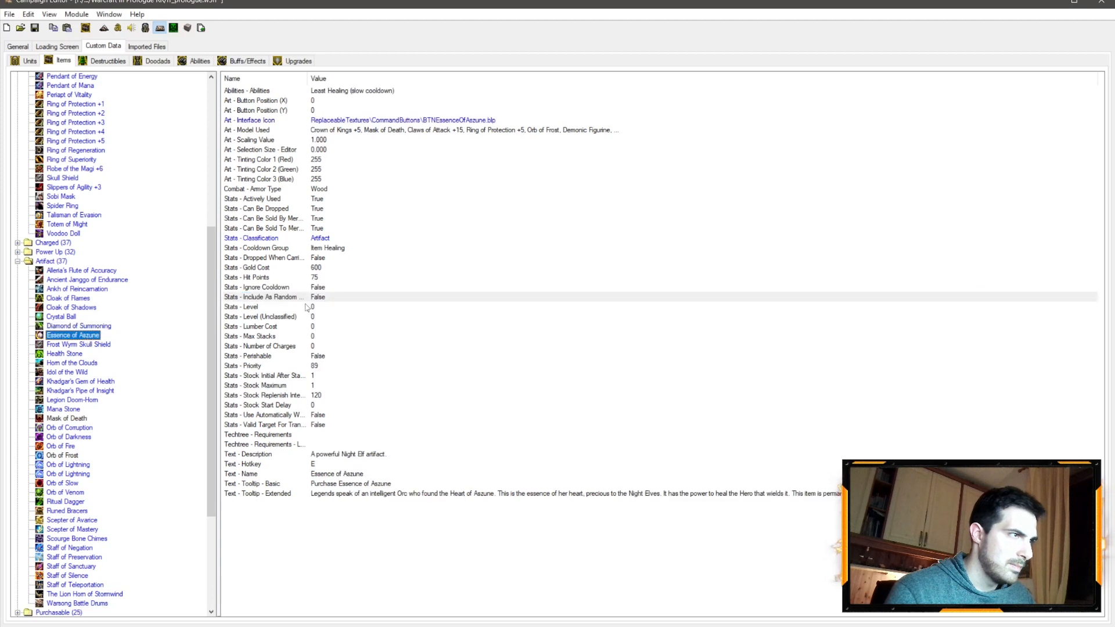
left_click(91, 344)
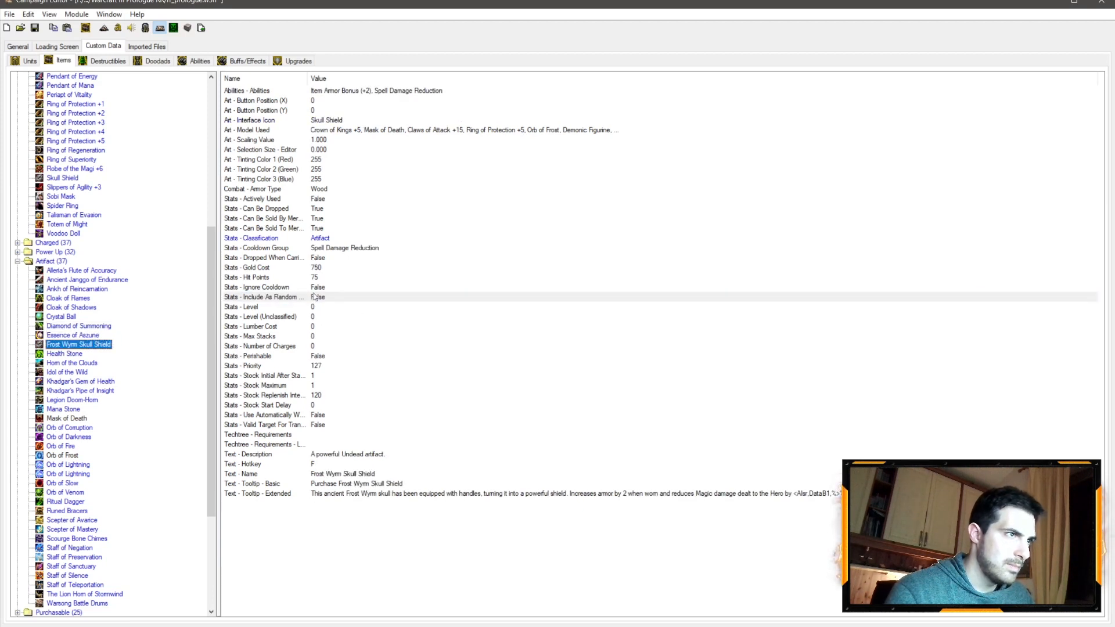
left_click(69, 354)
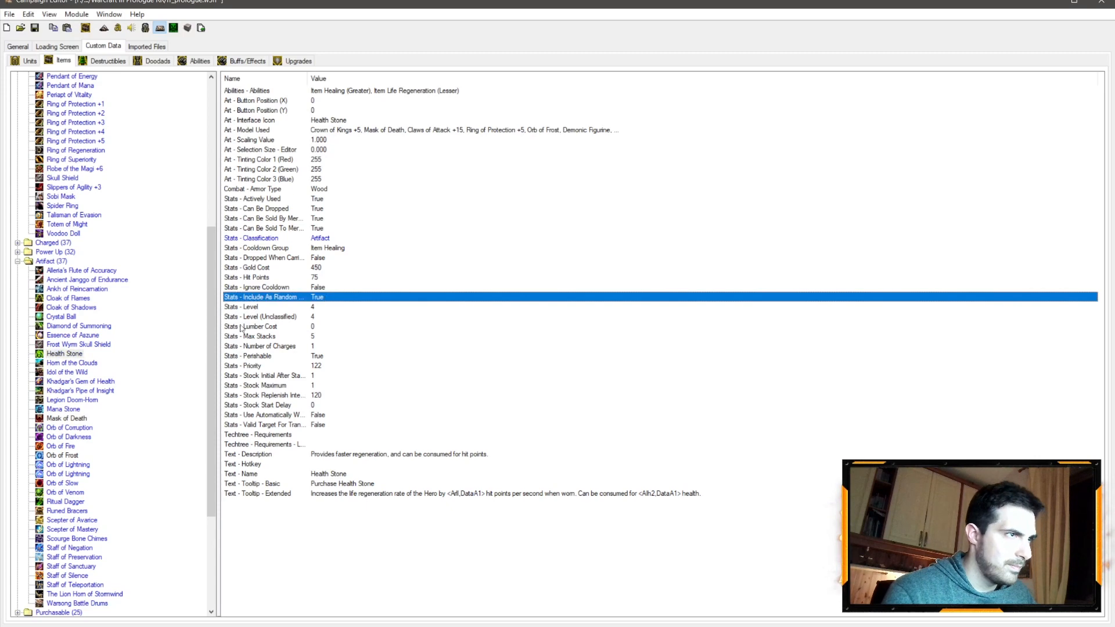
left_click(89, 364)
left_click(77, 374)
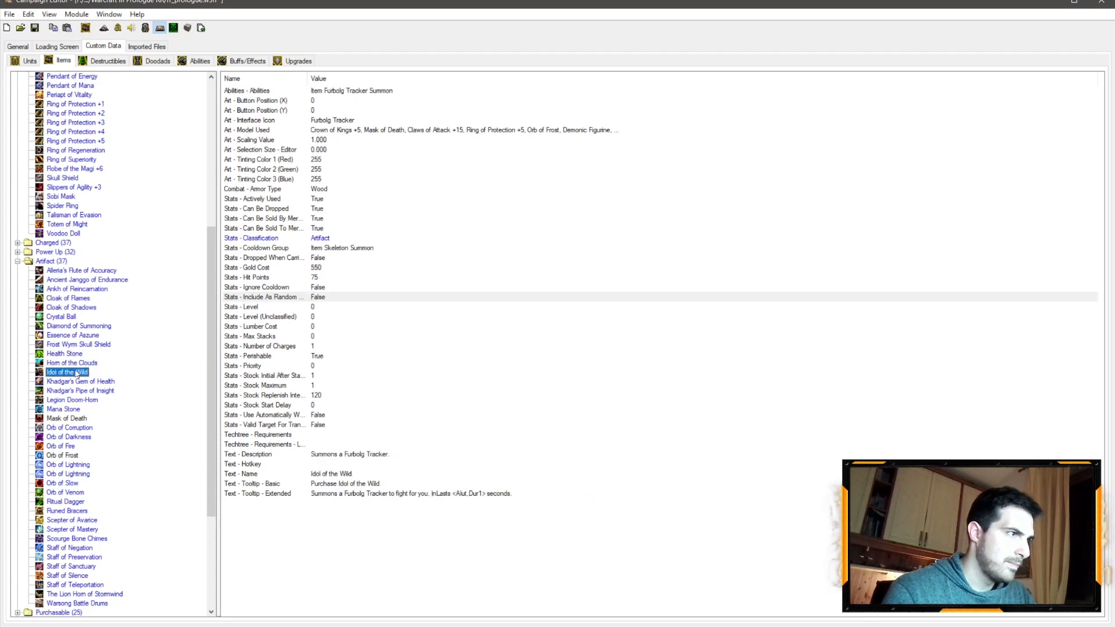
left_click(91, 384)
left_click(103, 399)
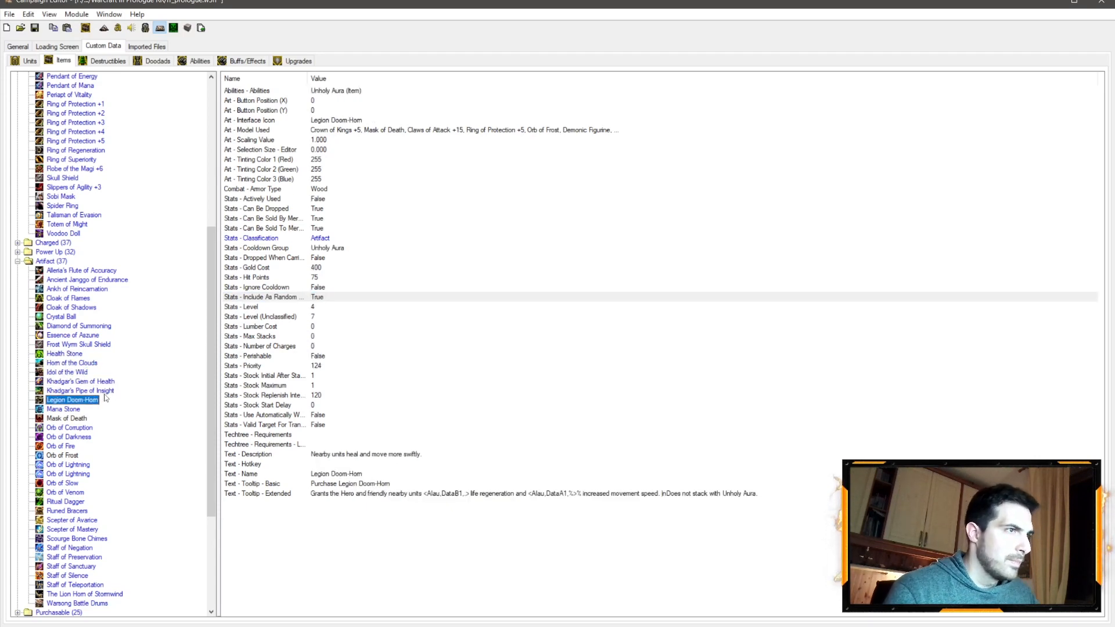
left_click(88, 382)
left_click(306, 299)
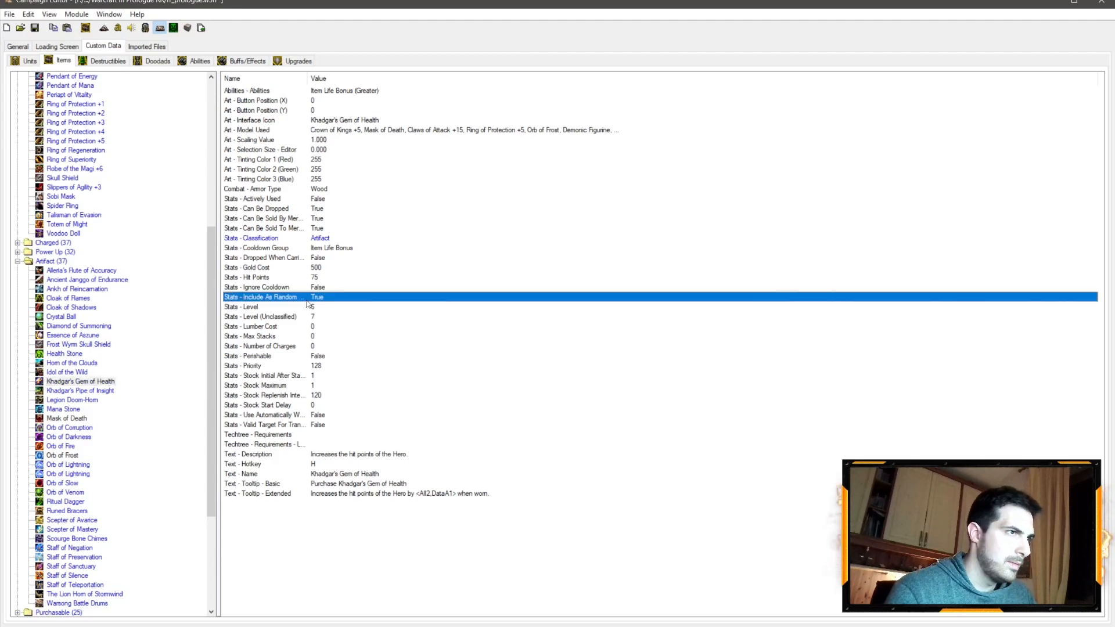
left_click(110, 391)
Check the random-choice and level stats of the artifacts from Legion Doom-Horn through Orb of Darkness
left_click(86, 401)
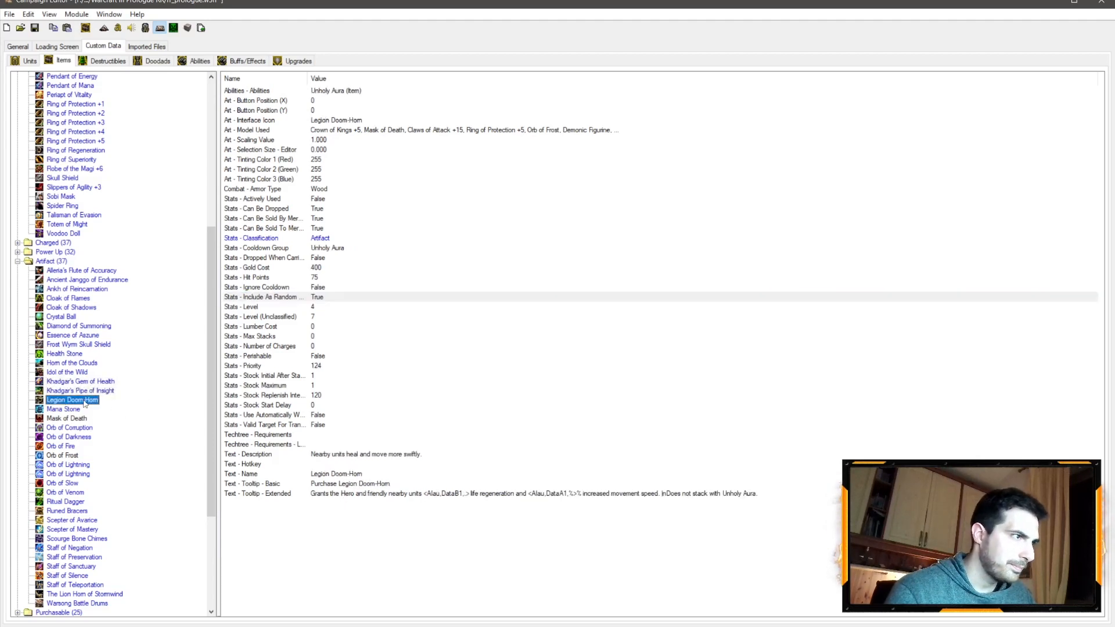
left_click(314, 296)
left_click(73, 410)
left_click(306, 297)
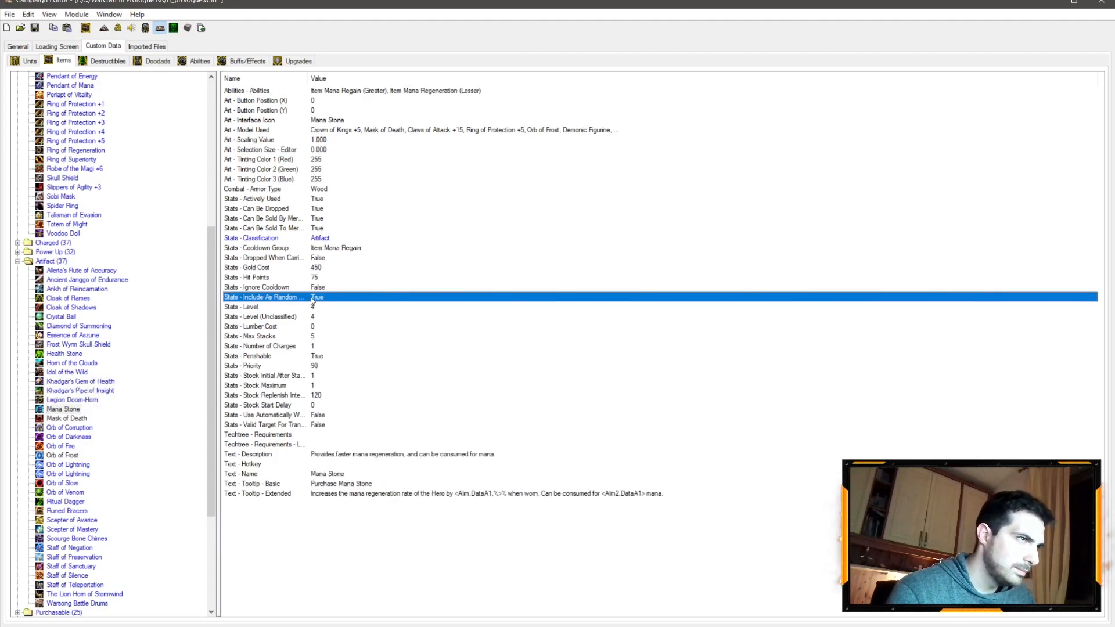
left_click(104, 418)
left_click(317, 298)
left_click(80, 427)
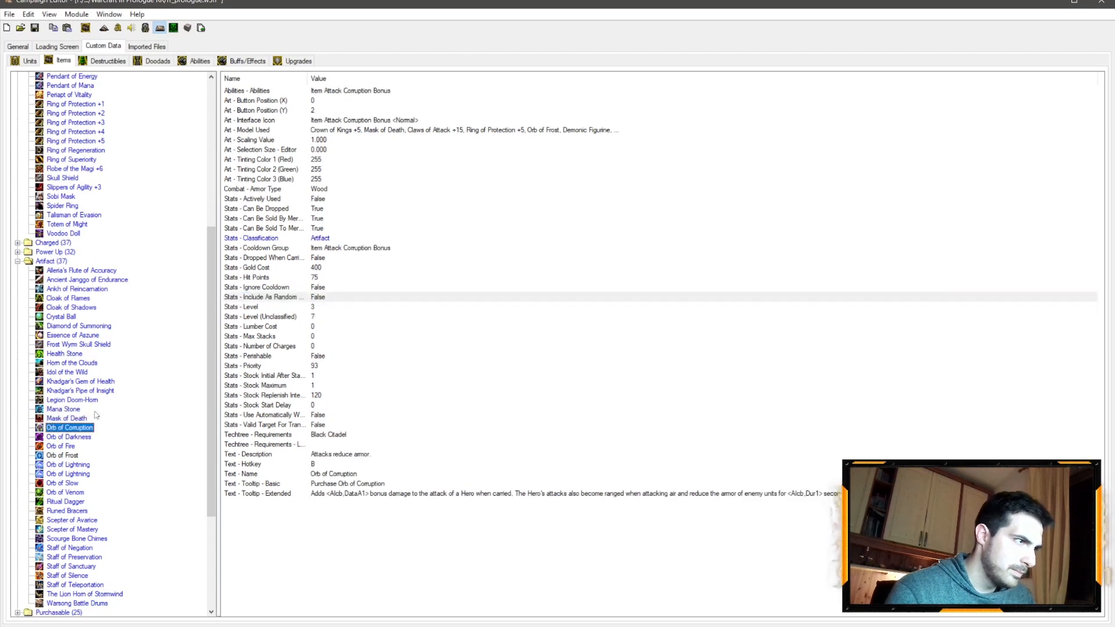
left_click(316, 307)
left_click(84, 437)
Compare the two Orb of Lightning artifacts' stats, raw item codes and tooltips, using the raw data view for the codes
left_click(71, 465)
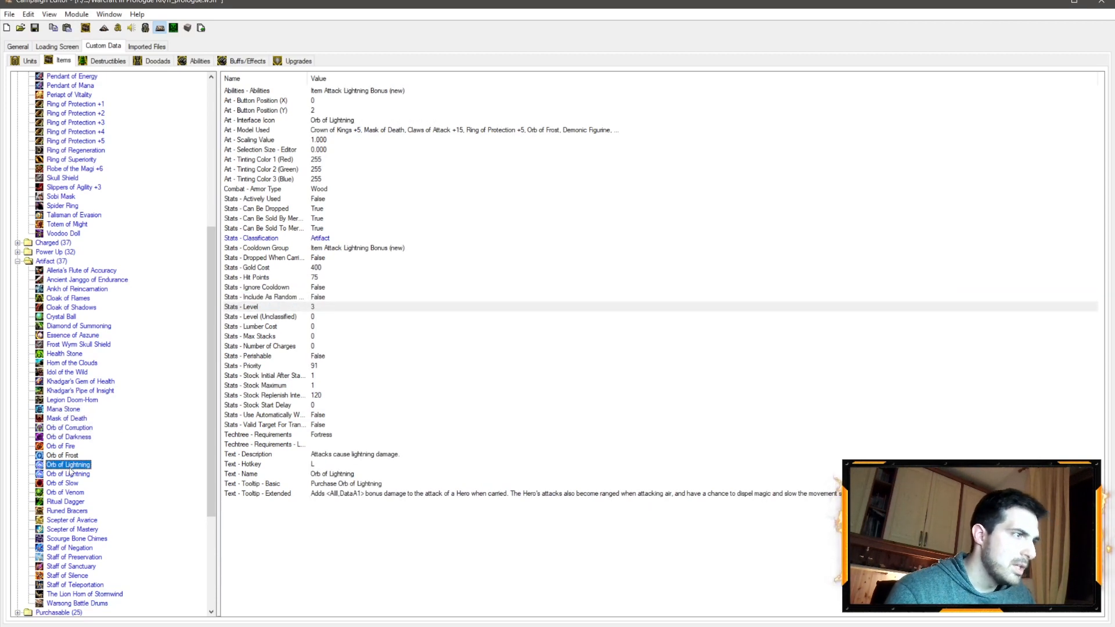
left_click(70, 475)
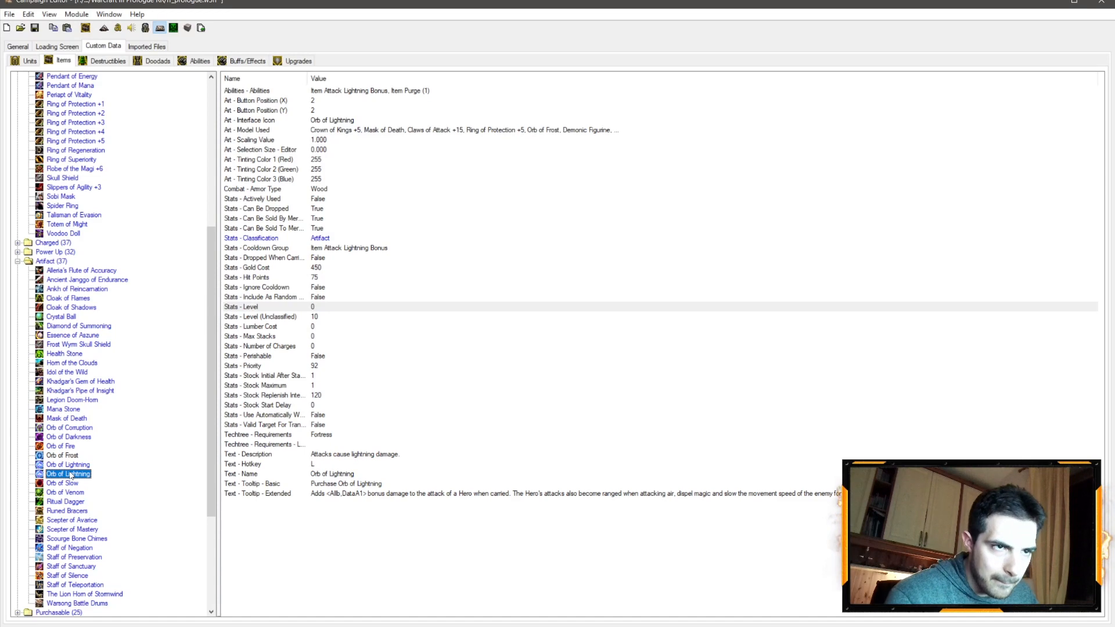
left_click(70, 465)
key("ctrl+d")
key("ctrl+d")
left_click(77, 473)
key("ctrl+d")
left_click(77, 465)
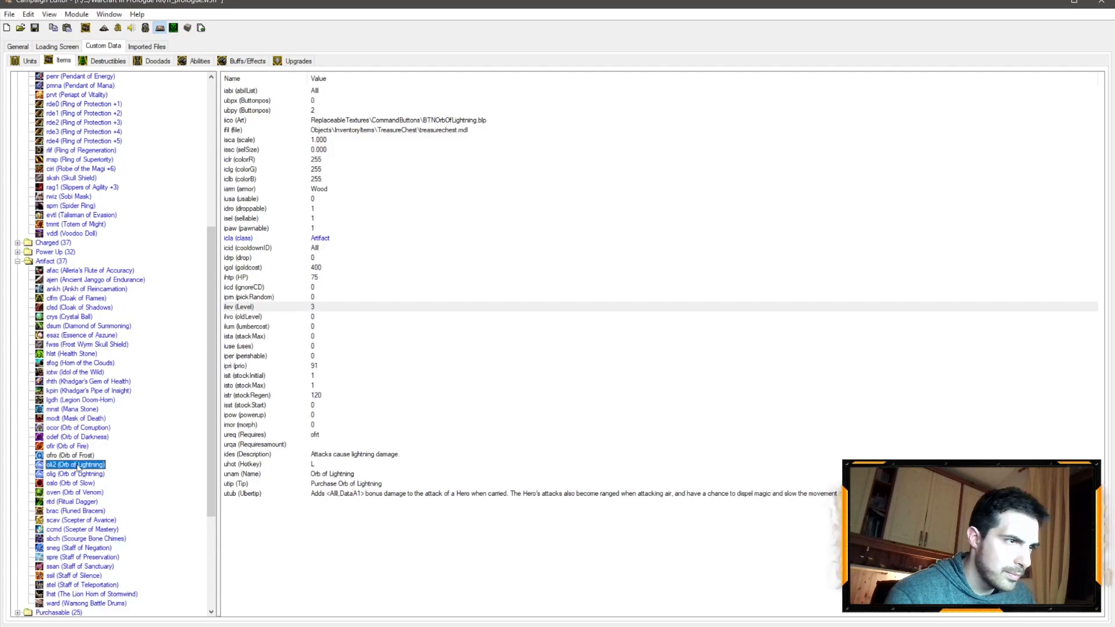
left_click(77, 472)
left_click(79, 457)
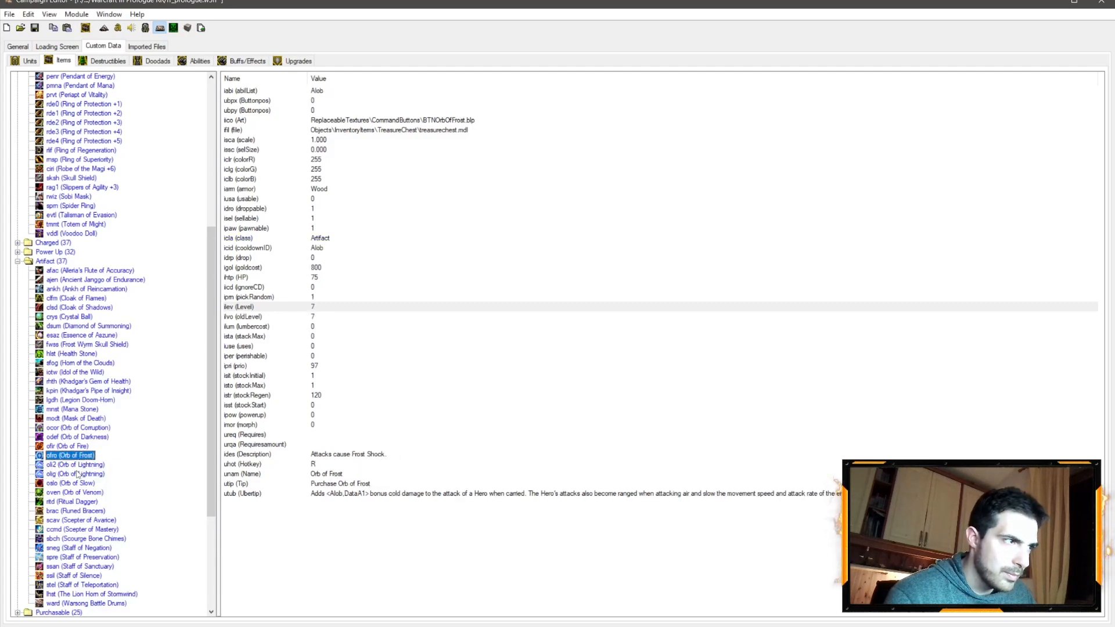
left_click(77, 474)
key("ctrl+d")
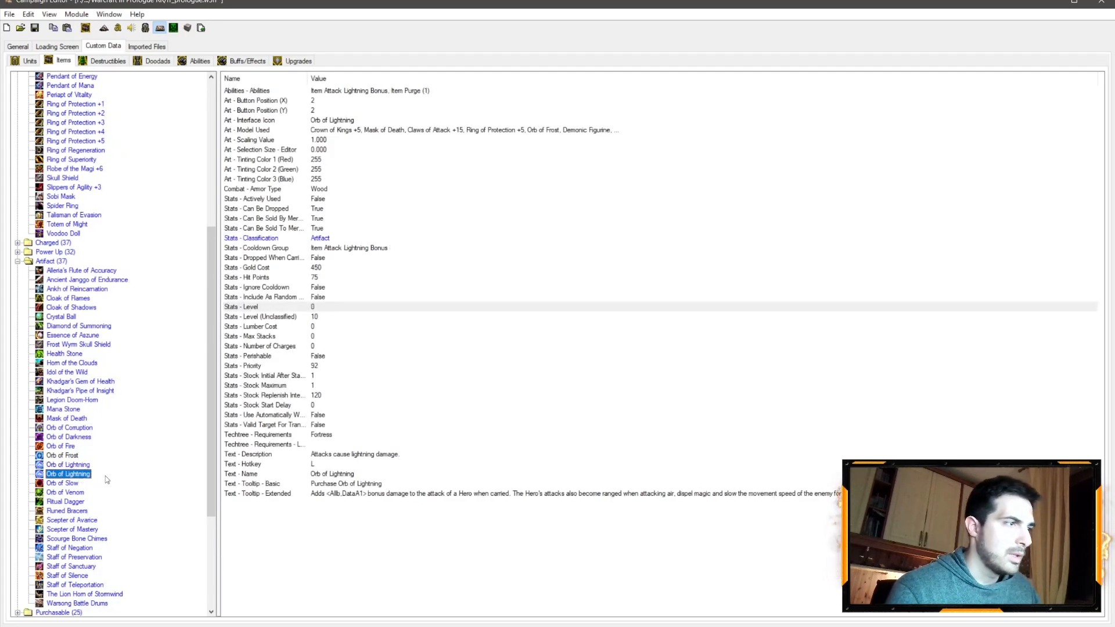
key("ctrl+d")
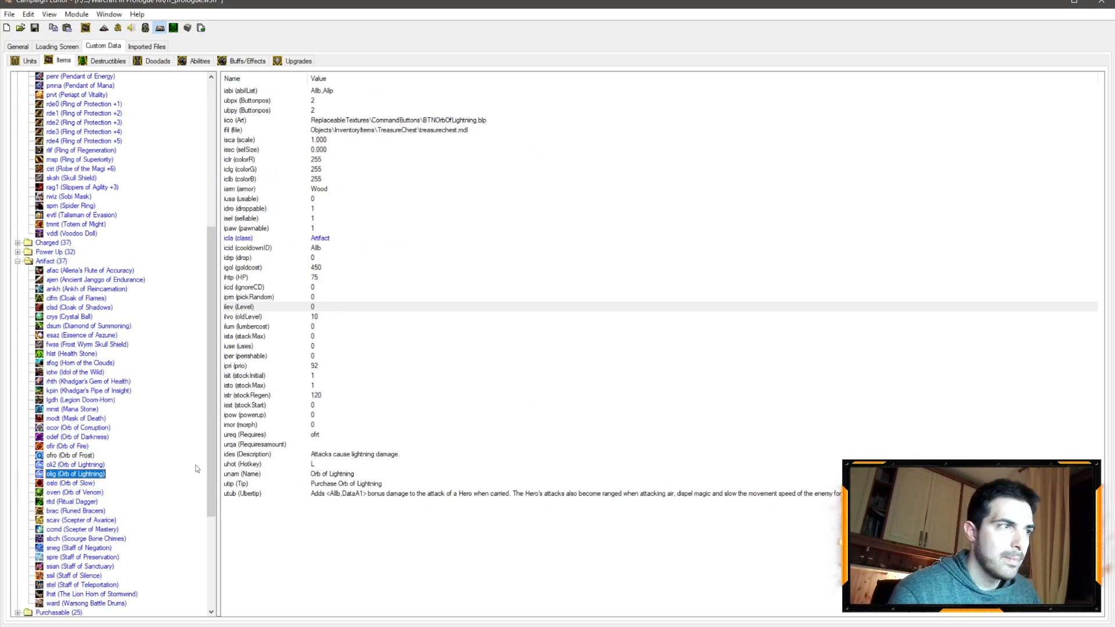
key("ctrl+d")
left_click(69, 465)
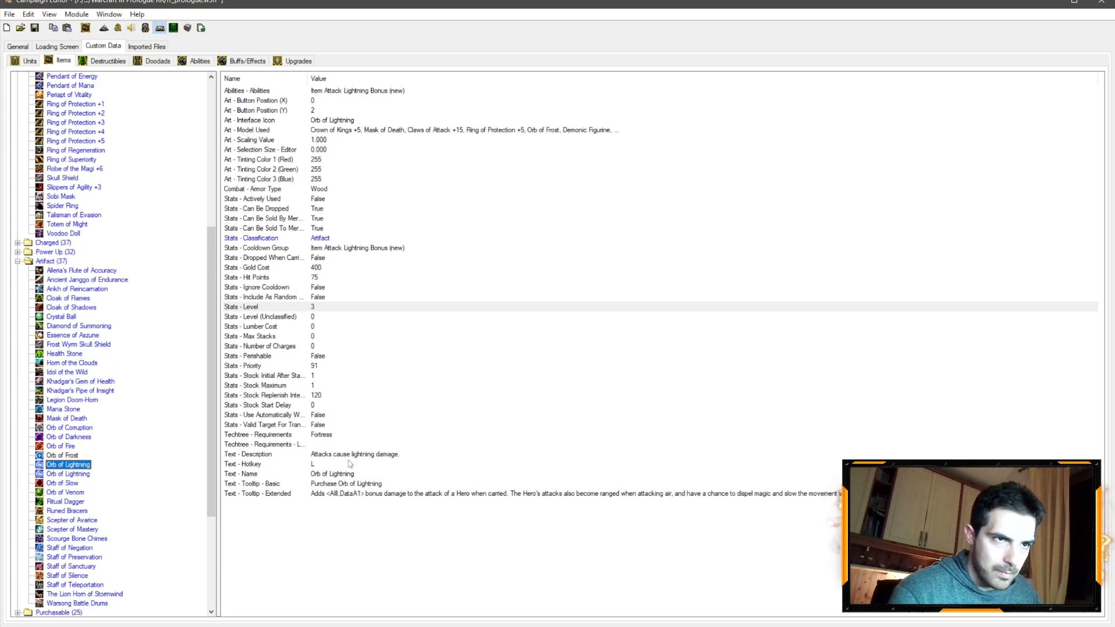
left_click(109, 475)
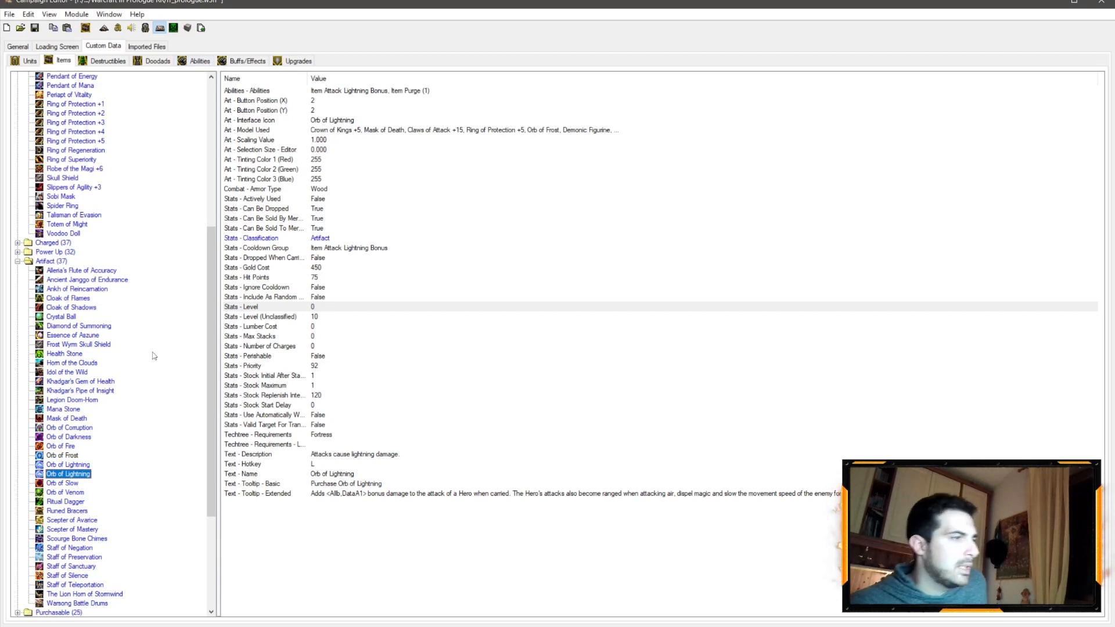
Set the classification of the olig Orb of Lightning to Campaign, then return to the readable value names
key("ctrl+d")
double_click(315, 244)
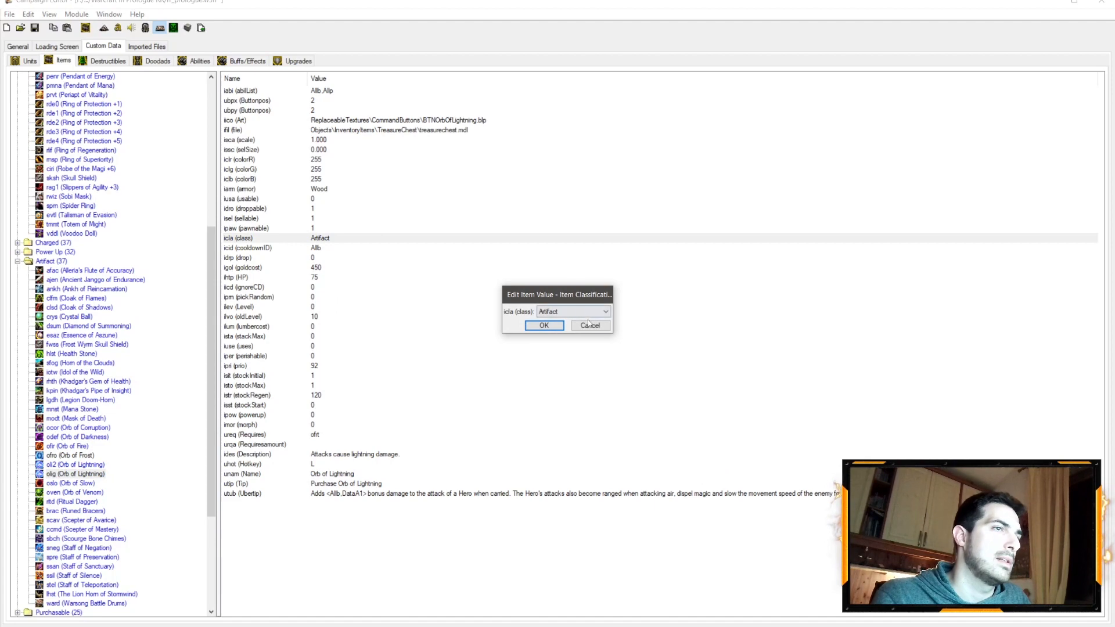
left_click(572, 312)
left_click(552, 365)
left_click(544, 326)
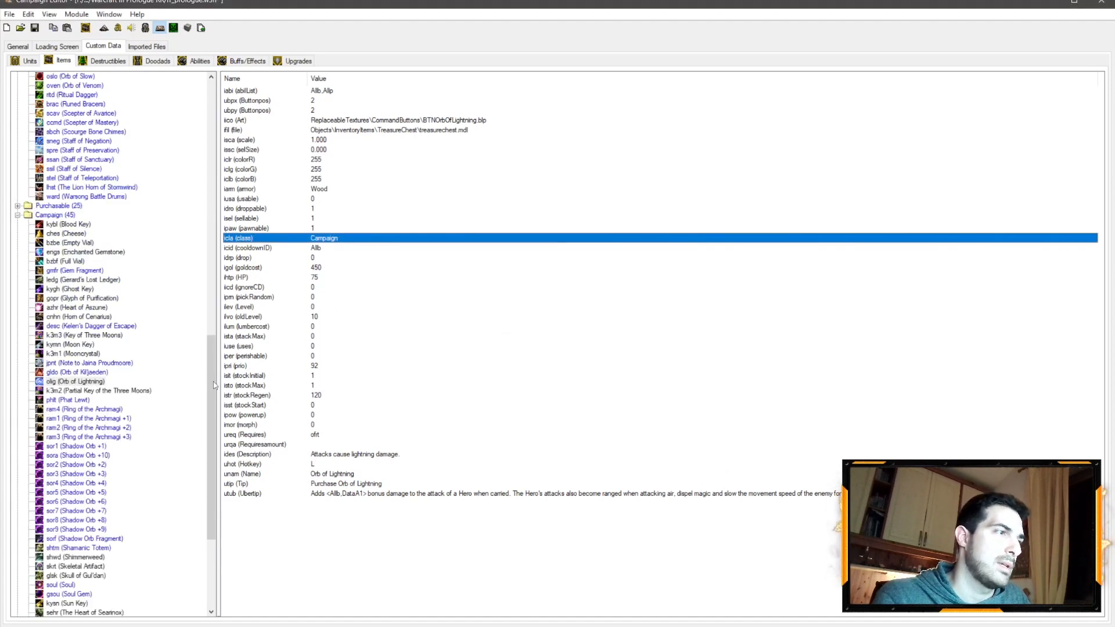
key("ctrl+d")
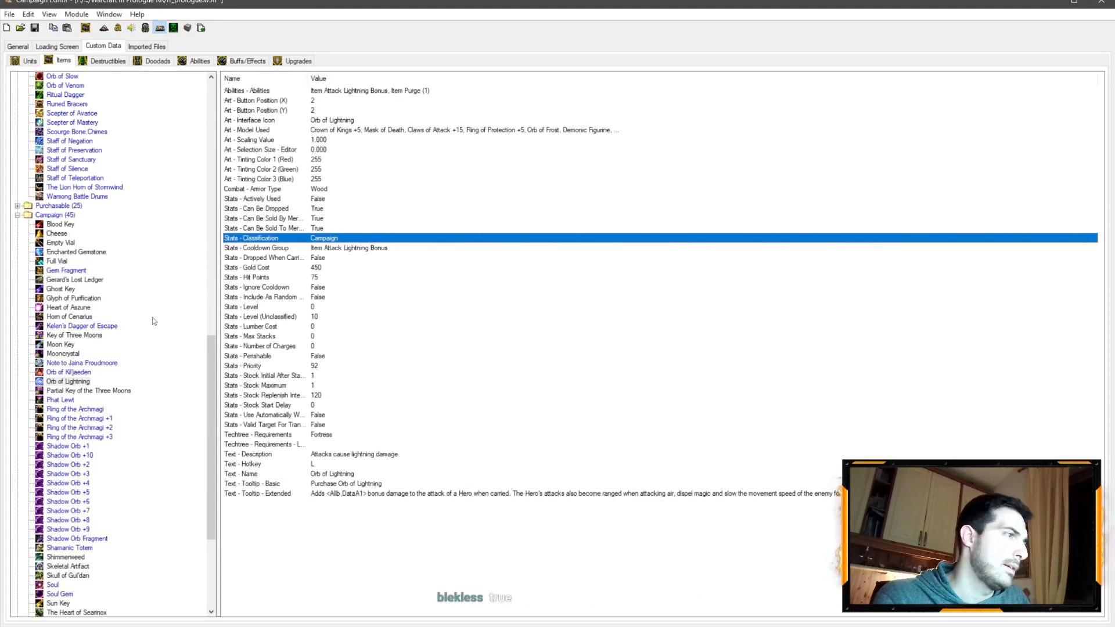
Look over a few Campaign items and set the classification of that group's Orb of Lightning to Miscellaneous
left_click(68, 381)
left_click(79, 272)
left_click(62, 234)
scroll(74, 280, "up", 5)
scroll(81, 308, "down", 6)
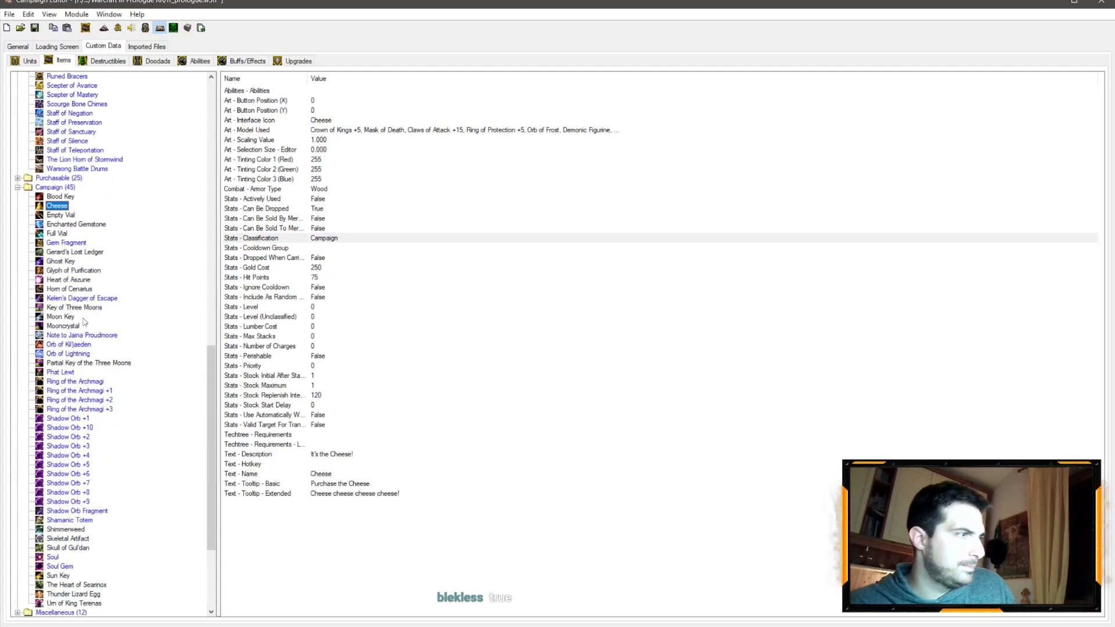
left_click(68, 354)
double_click(329, 239)
left_click(575, 312)
left_click(576, 349)
left_click(549, 326)
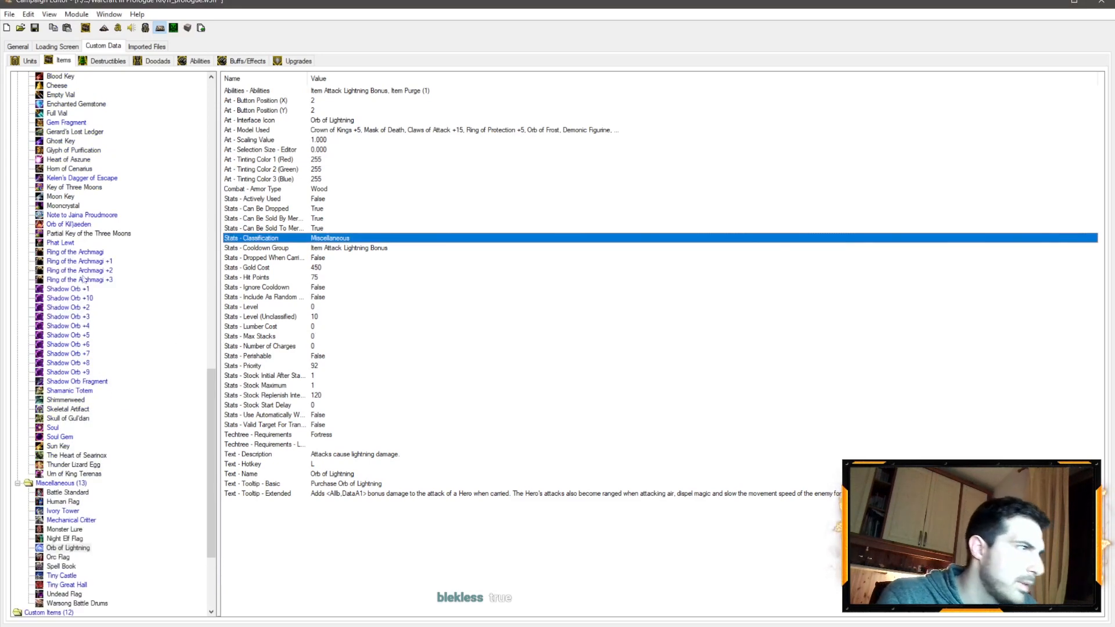
Examine the other Miscellaneous items' stats, including Spell Book, Monster Lure, the faction flags and Warsong Battle Drums
scroll(82, 279, "down", 20)
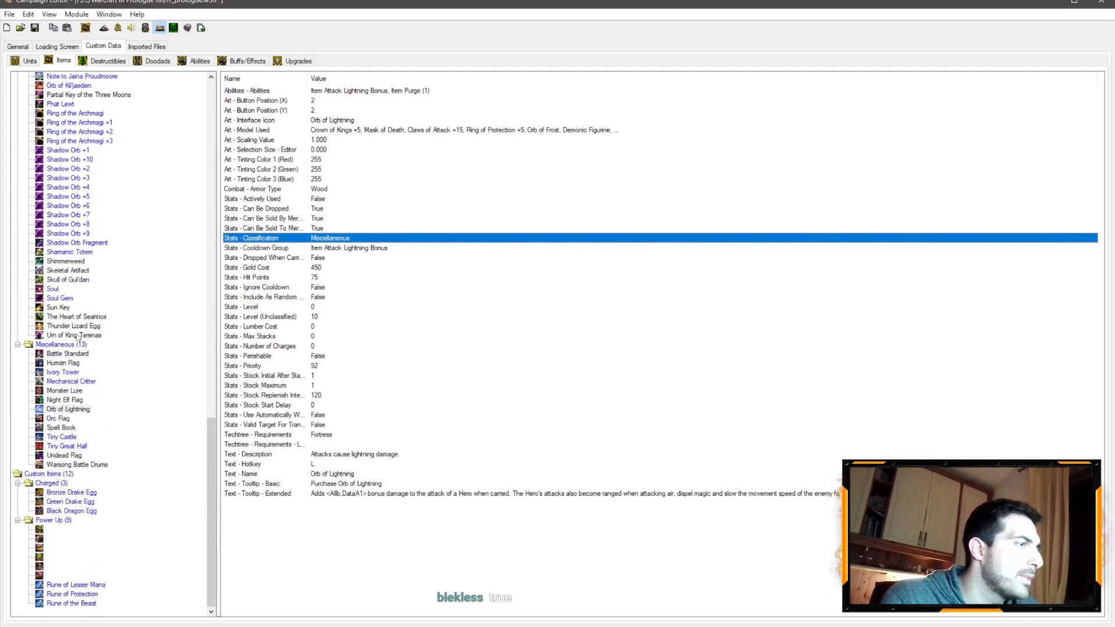
left_click(61, 428)
left_click(65, 391)
left_click(66, 364)
left_click(67, 381)
left_click(67, 401)
left_click(68, 429)
left_click(87, 466)
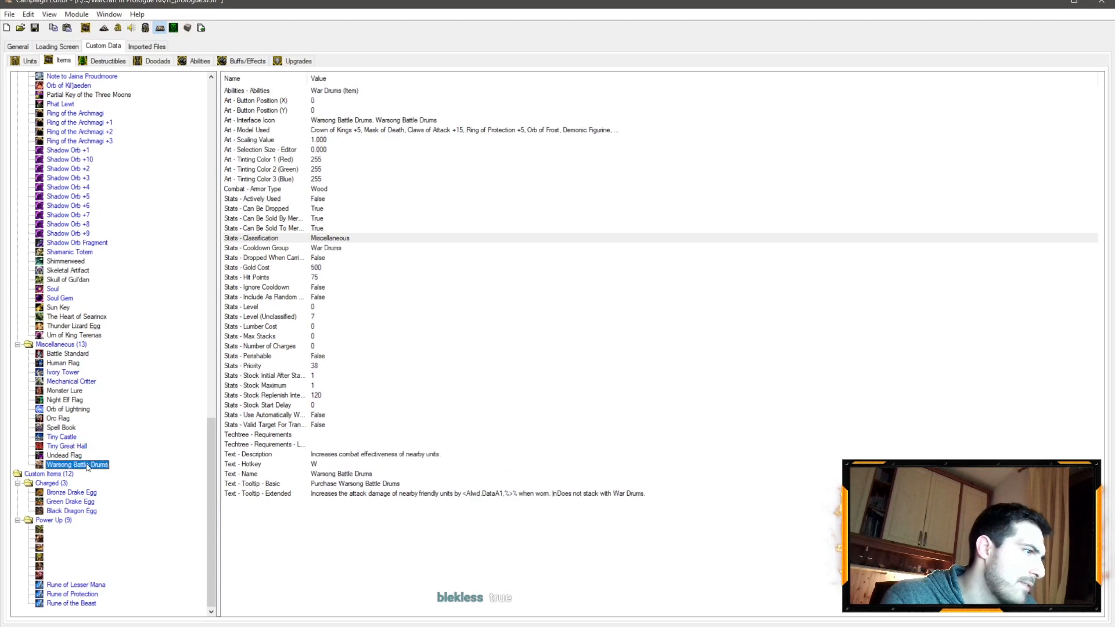
Collapse the Miscellaneous and Campaign item groups and examine the stats of the Mask of Death and Idol of the Wild artifacts
left_click(17, 344)
scroll(48, 301, "up", 8)
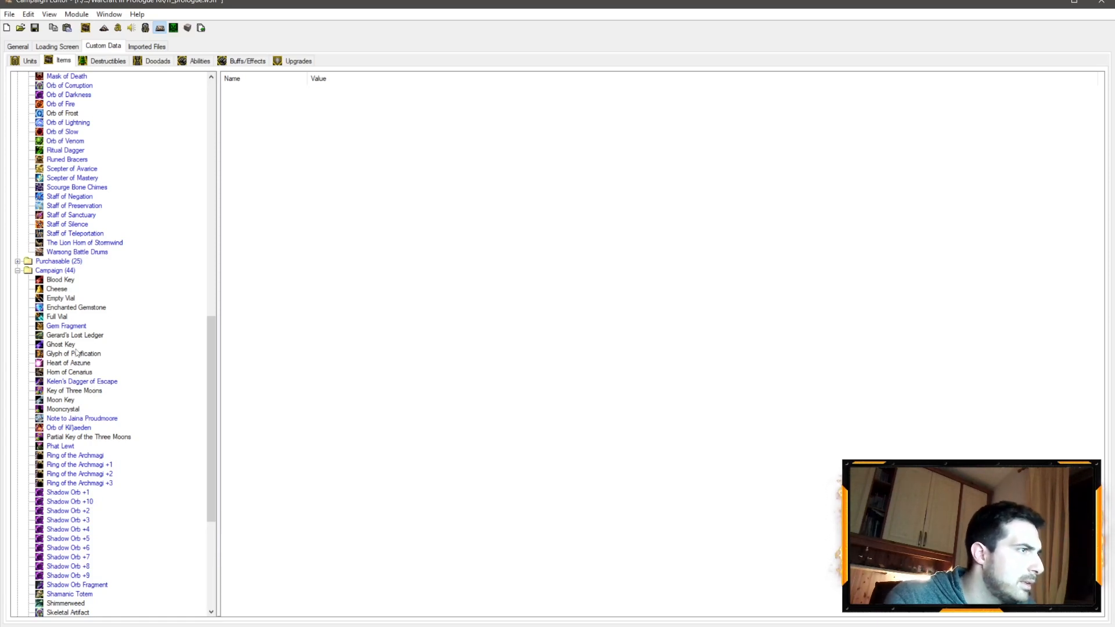
left_click(63, 308)
left_click(18, 271)
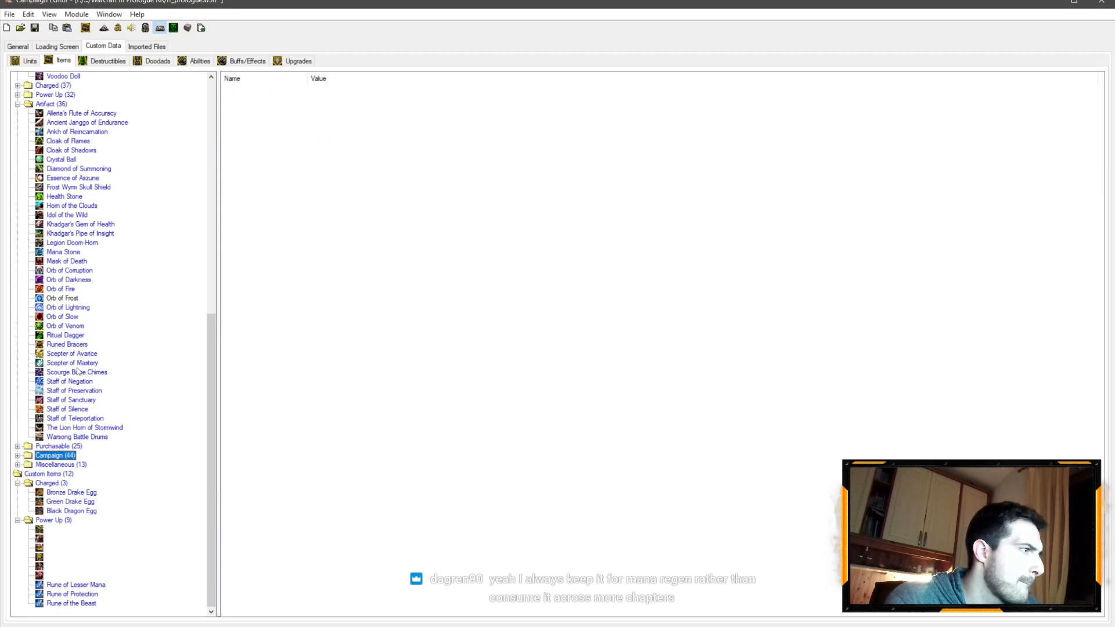
scroll(77, 371, "up", 3)
left_click(69, 280)
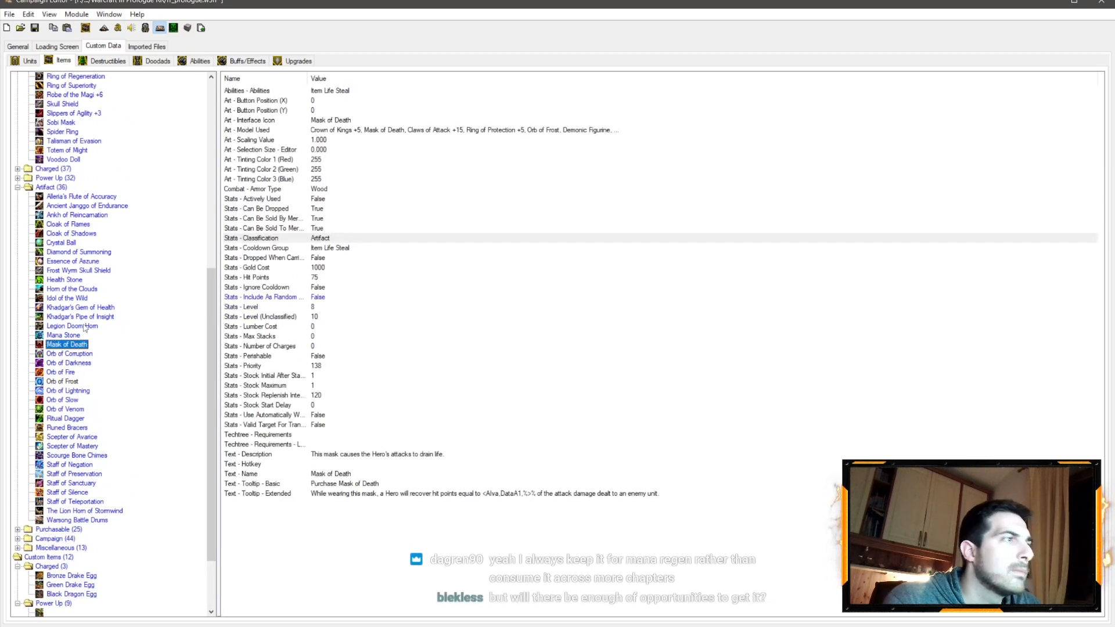
left_click(76, 298)
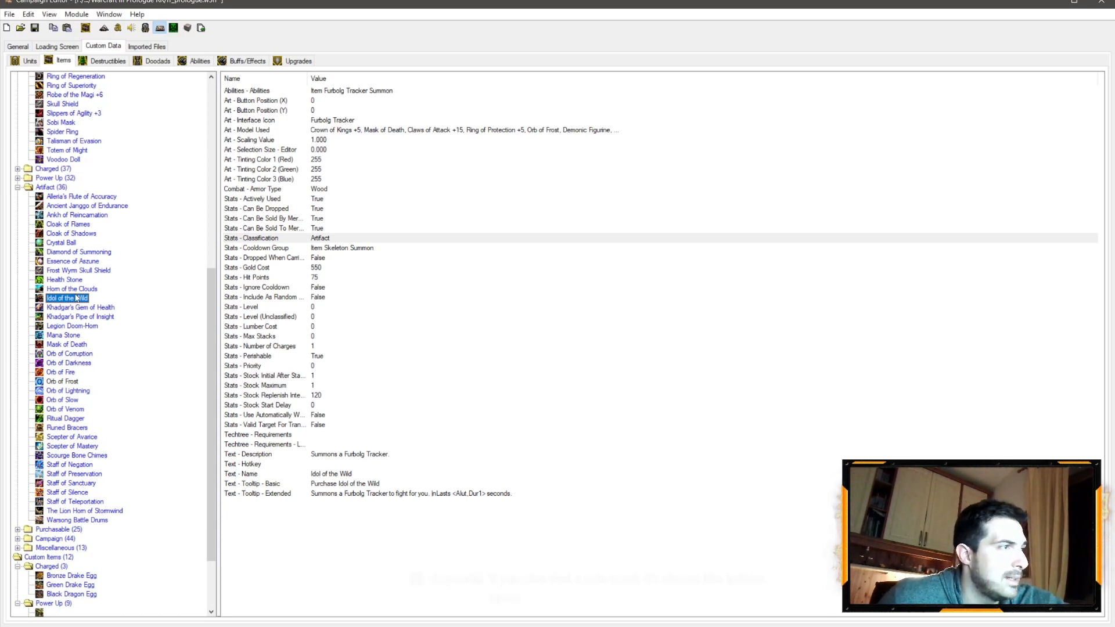
Step through the artifacts between Cloak of Shadows and Orb of Darkness, reading each item's stats and random-choice setting
key("Up")
key("Up")
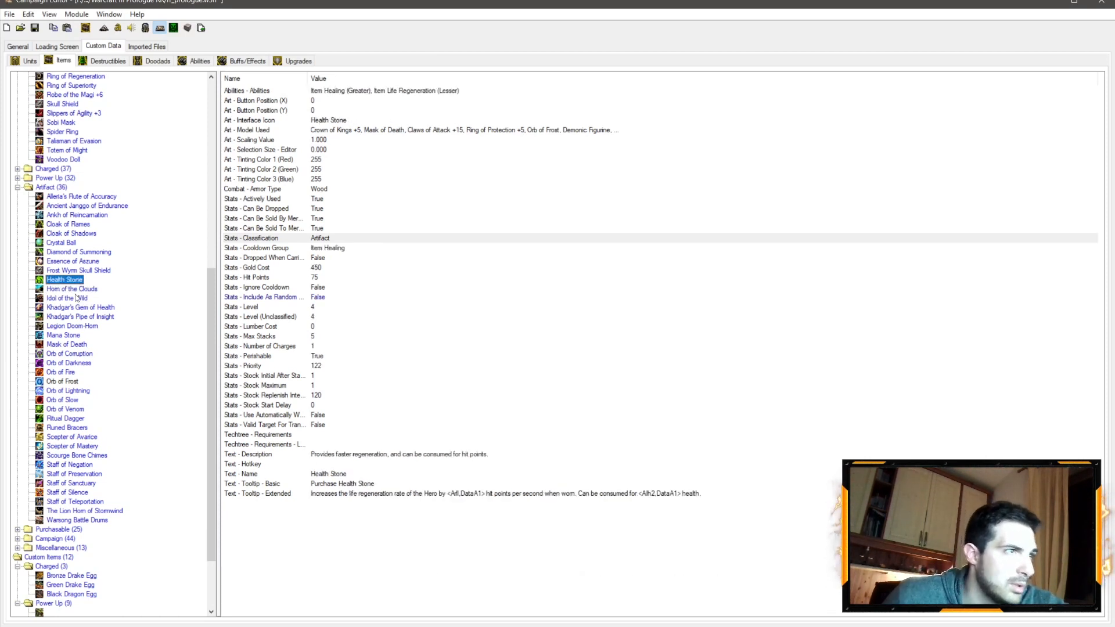
key("Up")
key("Up")
key("Up")
key("Up")
key("Up")
key("Up")
key("Up")
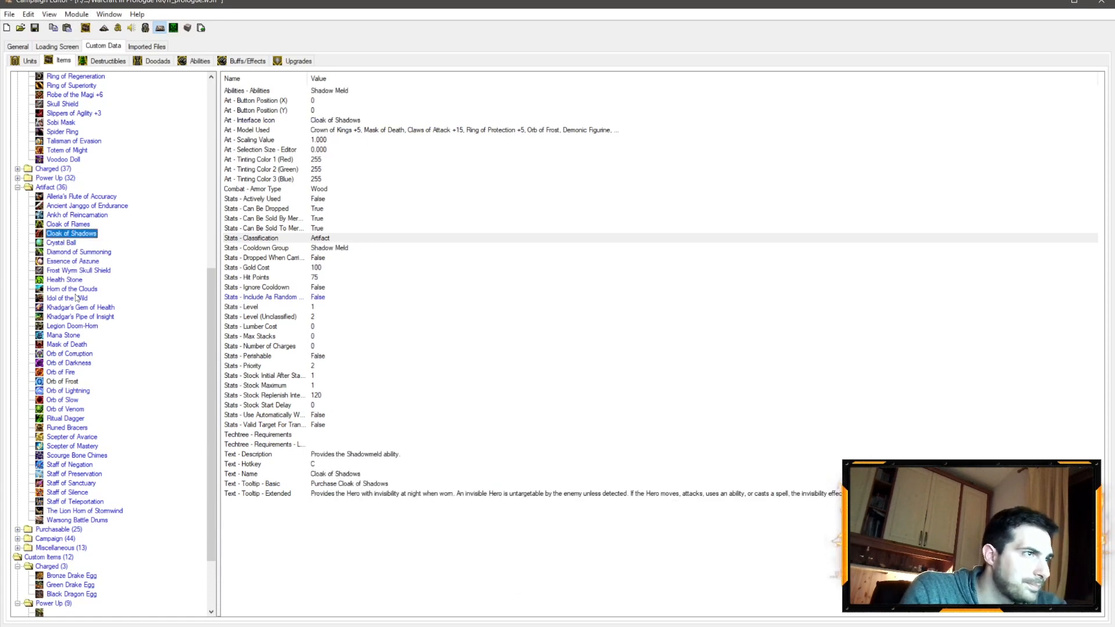
key("Down")
key("Down")
key("Down")
key("Down")
key("Down")
key("Down")
key("Down")
key("Down")
key("Down")
key("Down")
key("Down")
key("Down")
key("Down")
key("Down")
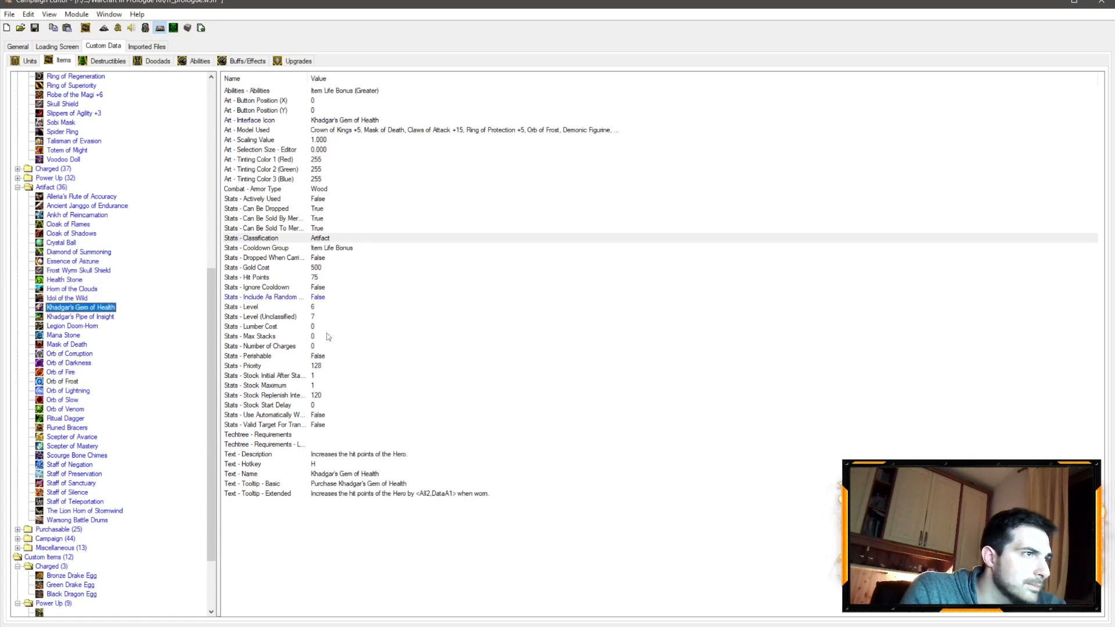
key("Down")
key("Down")
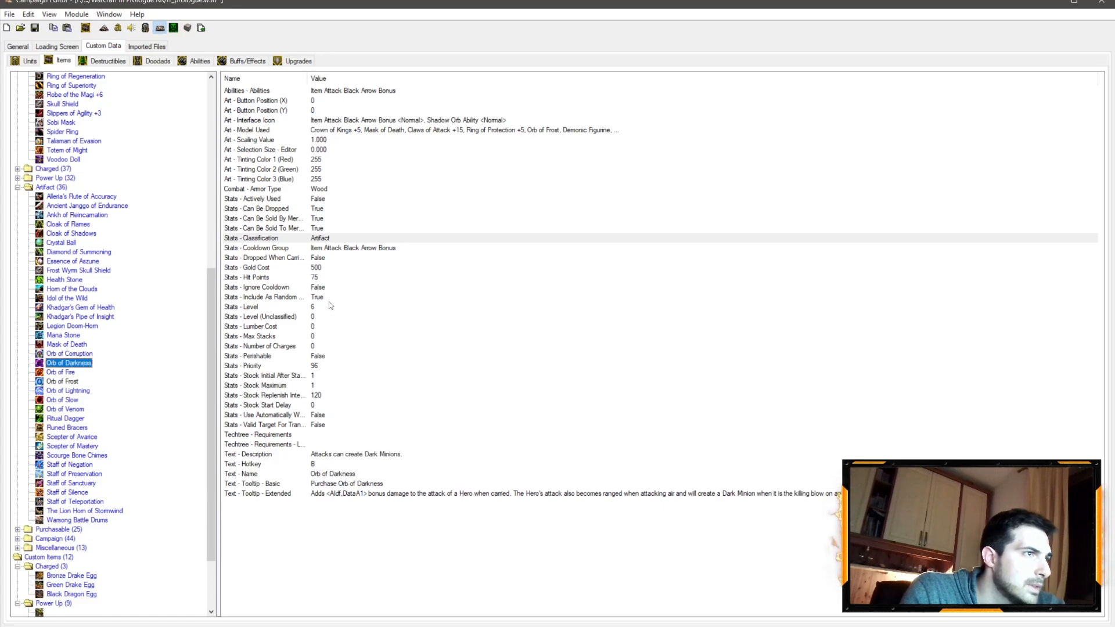
Check the Include As Random Choice stat of the orb artifacts, from Orb of Darkness through Orb of Fire and Orb of Frost to Orb of Venom
left_click(314, 298)
left_click(64, 381)
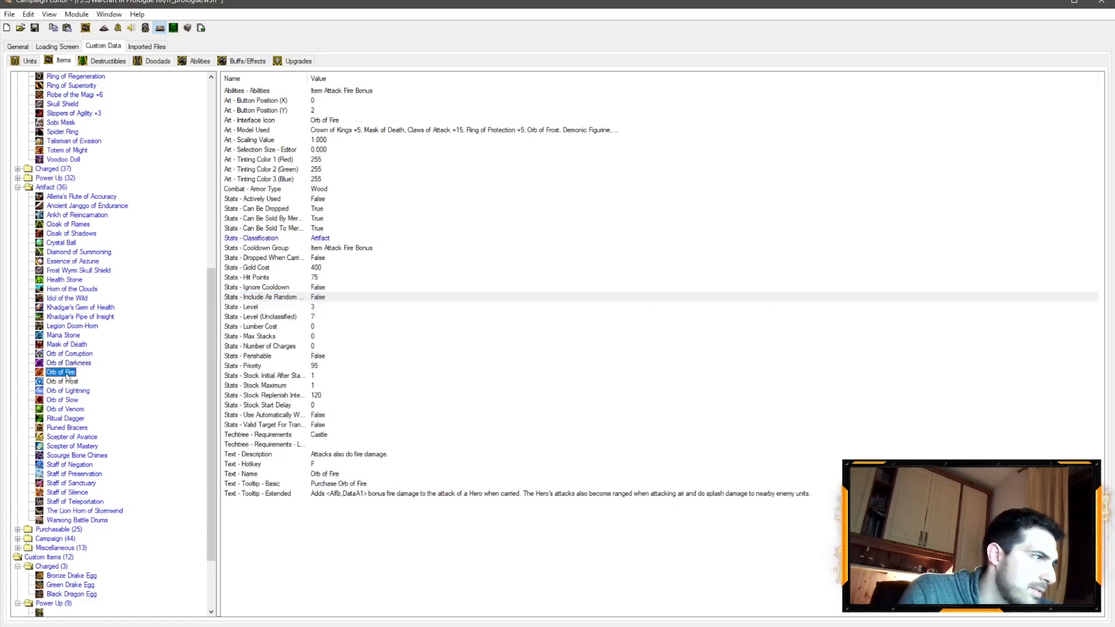
left_click(319, 297)
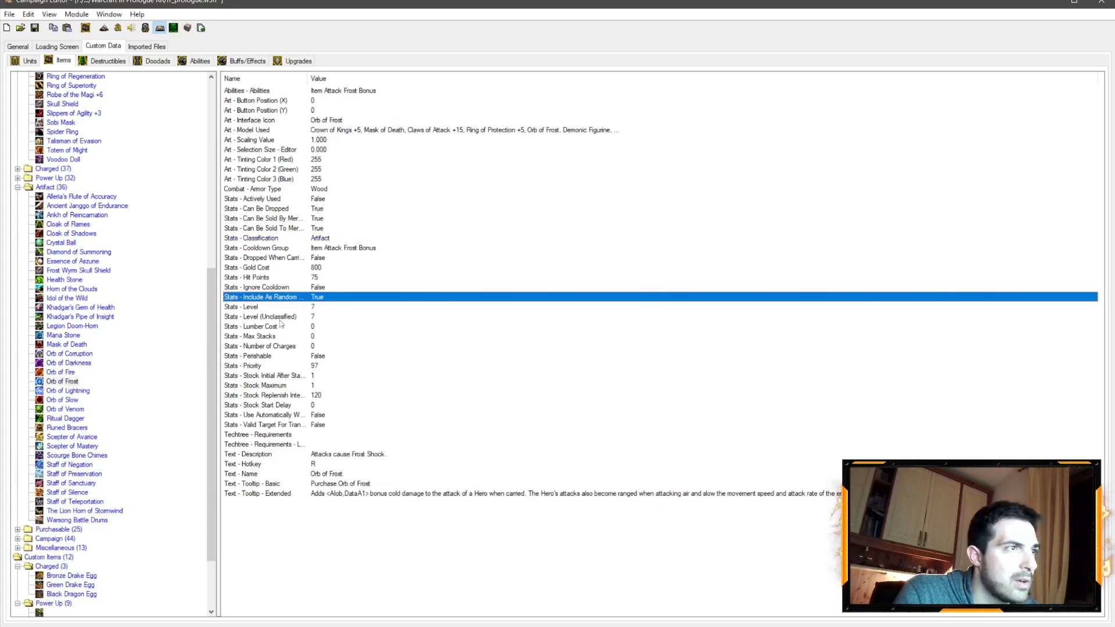
left_click(64, 400)
key("Down")
key("Down")
key("Down")
key("Down")
key("Down")
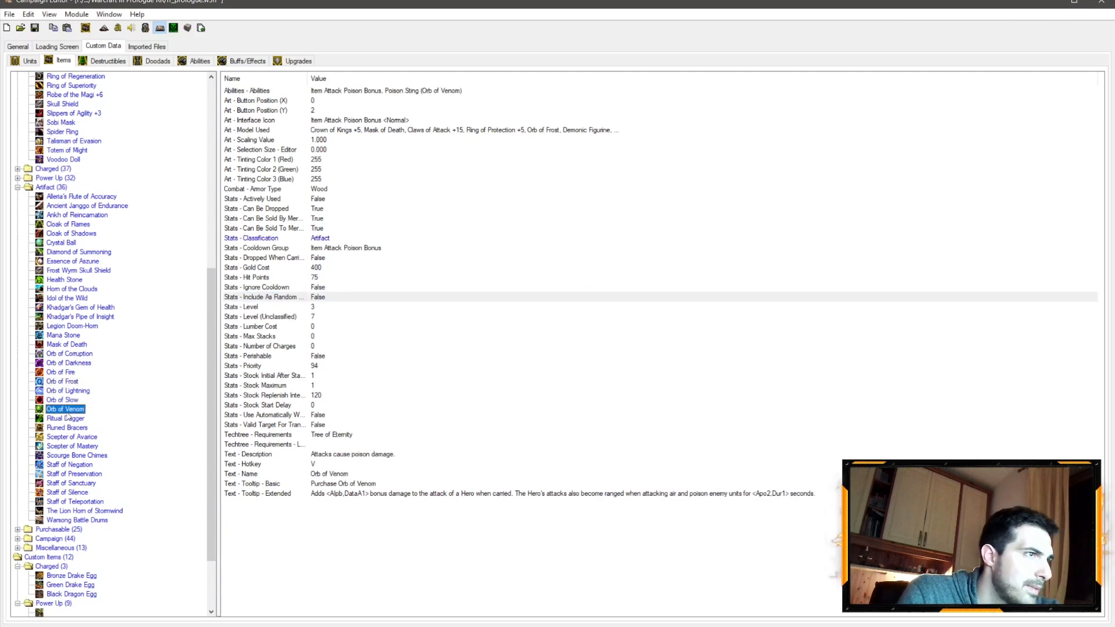
Check the Include As Random Choice stat of Runed Bracers, Scepter of Avarice, Scepter of Mastery and Scourge Bone Chimes
left_click(96, 429)
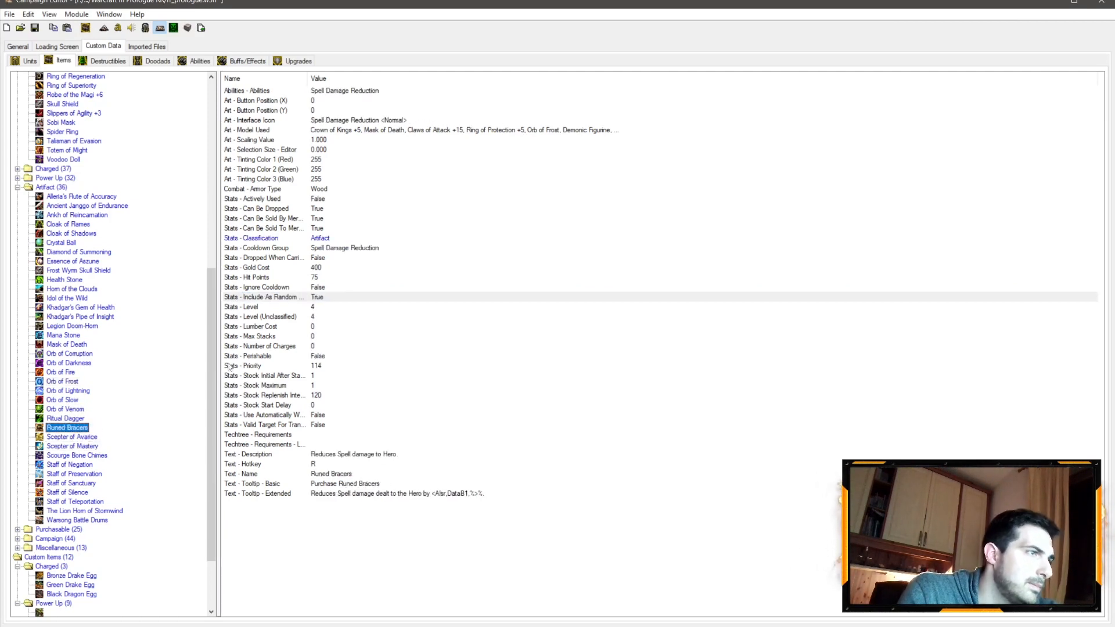
left_click(319, 297)
left_click(88, 439)
key("Down")
key("Down")
key("Down")
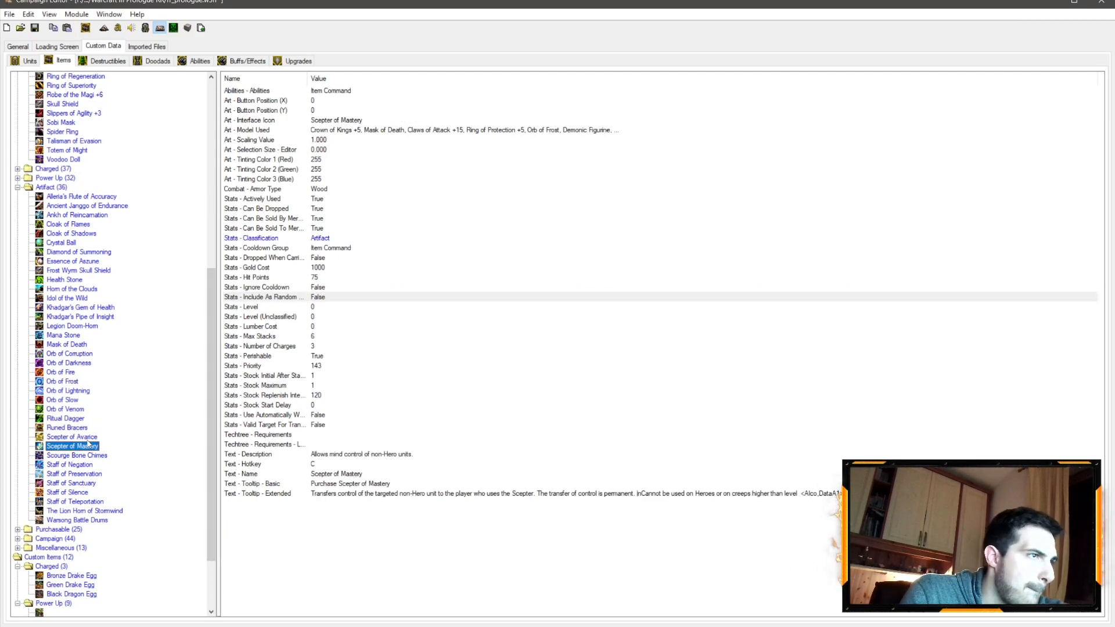
key("Up")
left_click(321, 297)
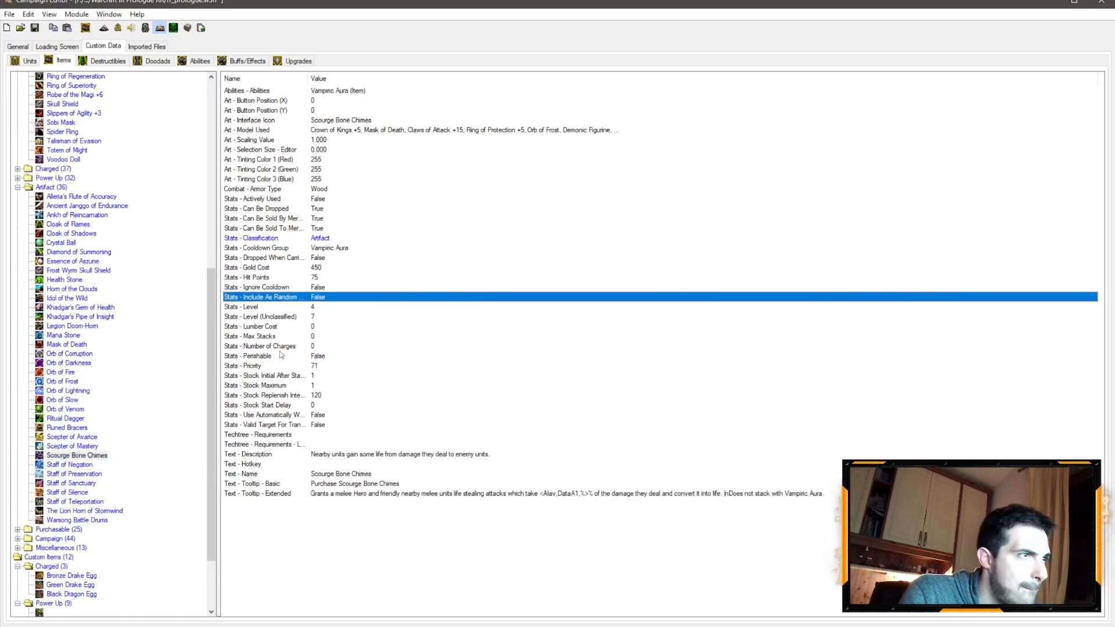
Go through the staff artifacts starting at Staff of Negation and check the Include As Random Choice stat of Staff of Silence
left_click(95, 465)
key("Down")
key("Down")
key("Down")
key("Down")
key("Up")
left_click(316, 298)
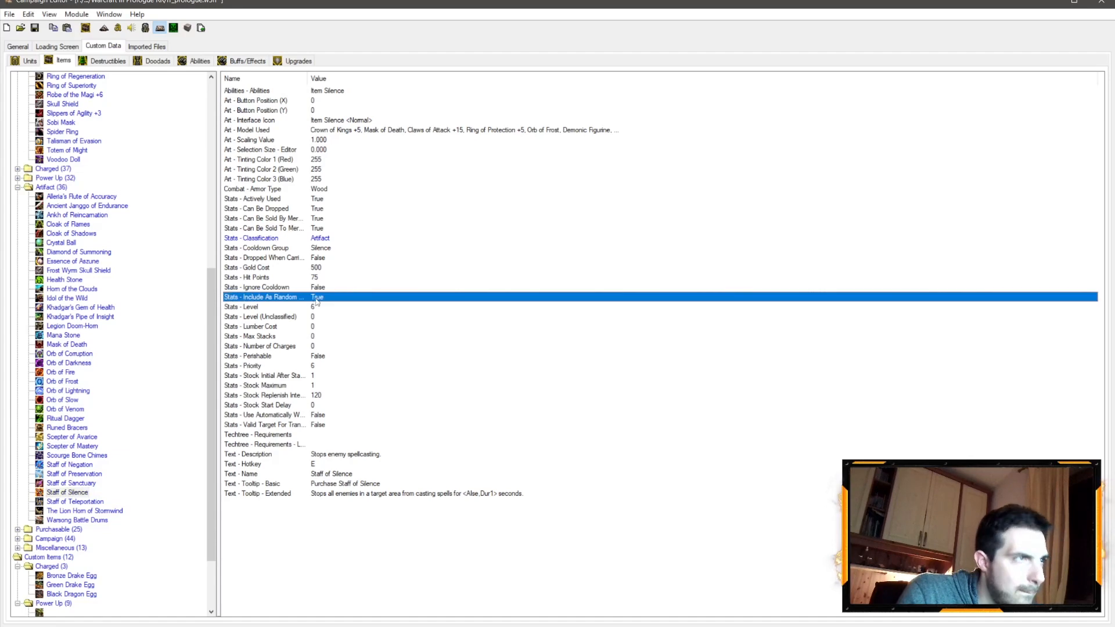
Check the Include As Random Choice stat of Staff of Teleportation, The Lion Horn of Stormwind and the artifact Warsong Battle Drums
left_click(93, 502)
key("Down")
key("Down")
left_click(93, 510)
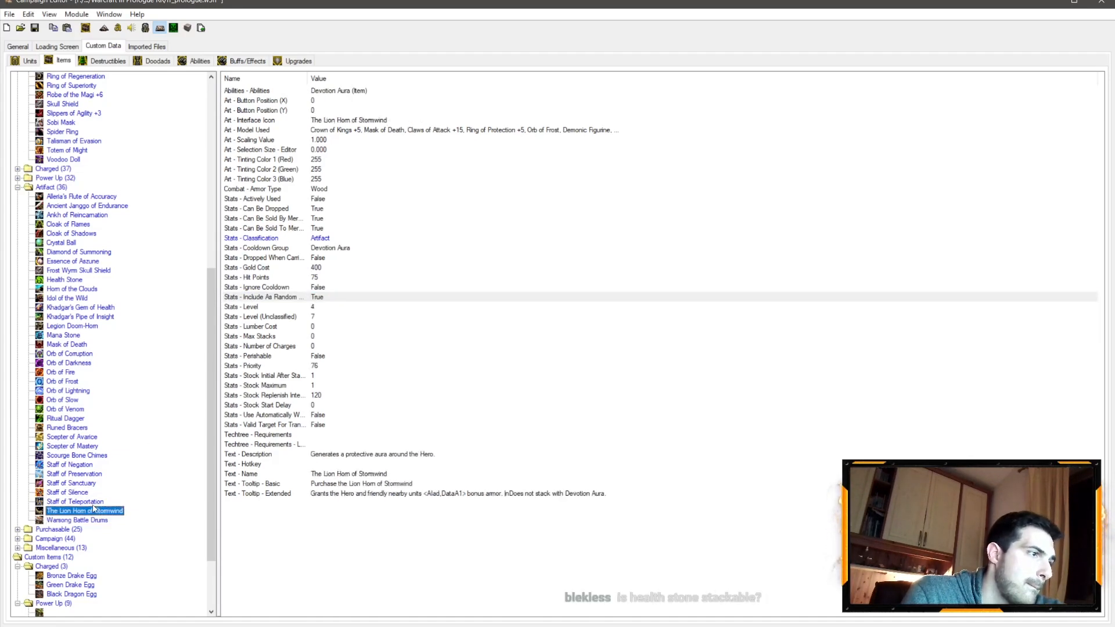
key("Tab")
left_click(93, 519)
key("Tab")
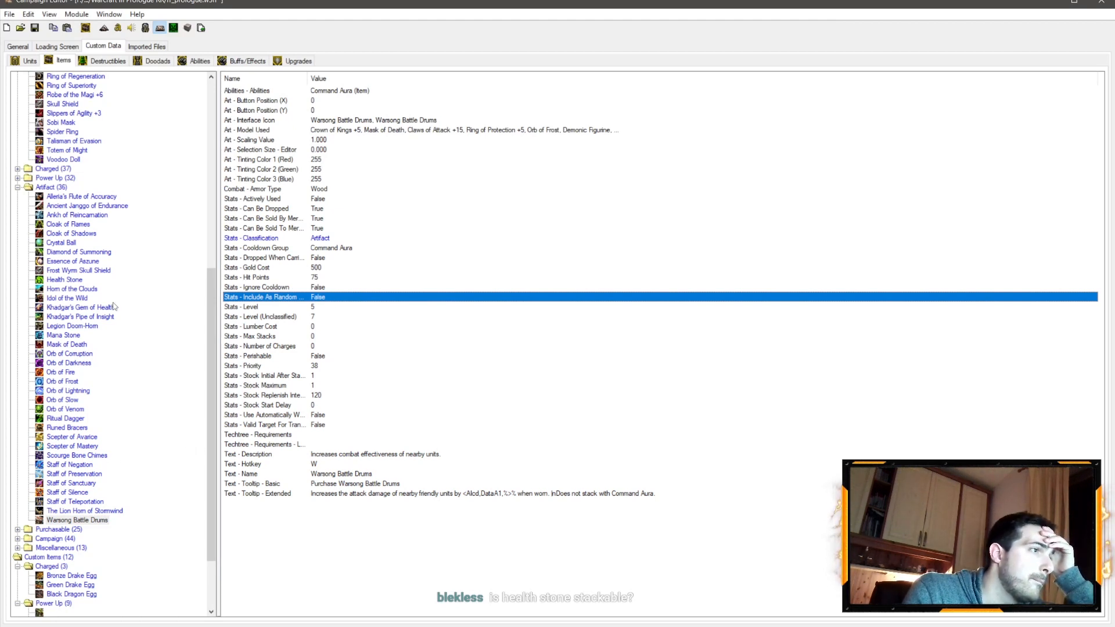
Set the Max Stacks stat of the Health Stone to 1
left_click(68, 281)
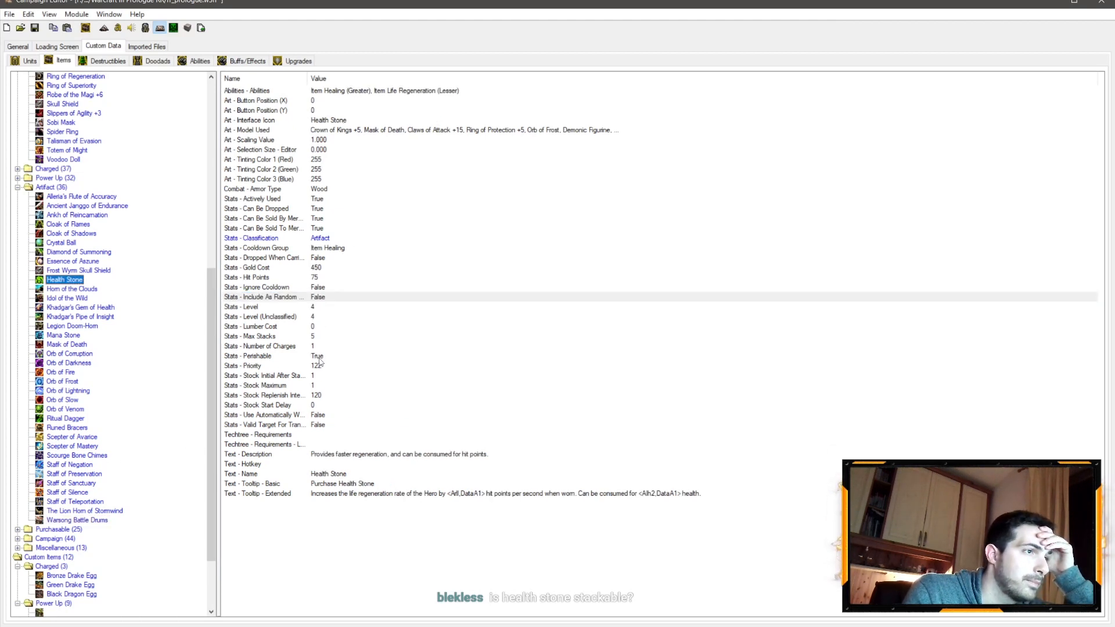
double_click(315, 338)
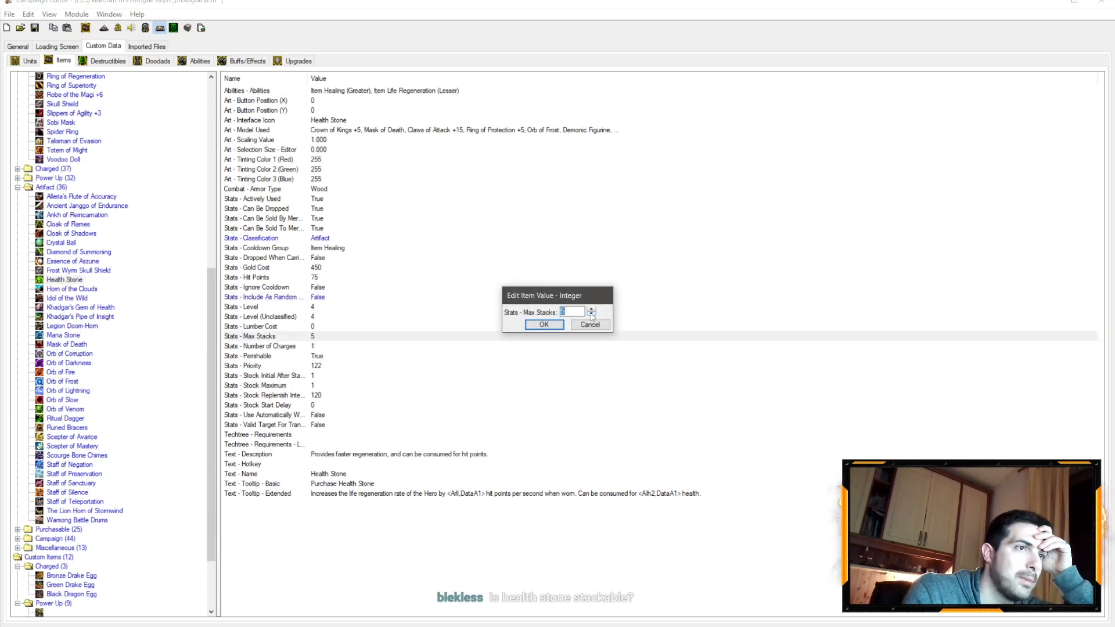
left_click(592, 315)
left_click(544, 325)
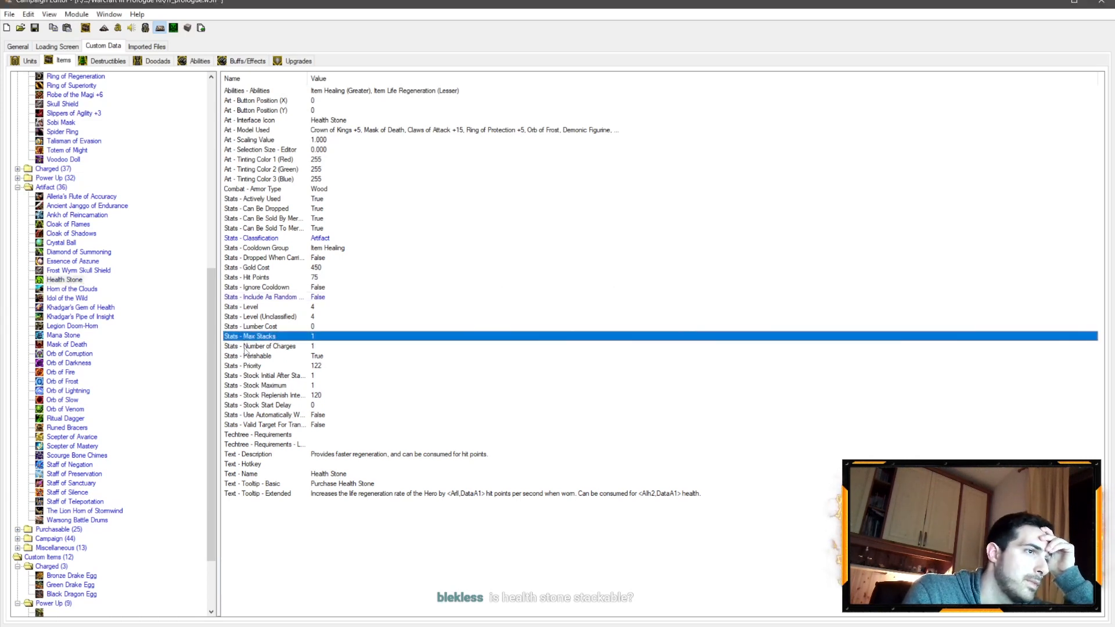
Set the Max Stacks stat of the Mana Stone to 1
left_click(64, 334)
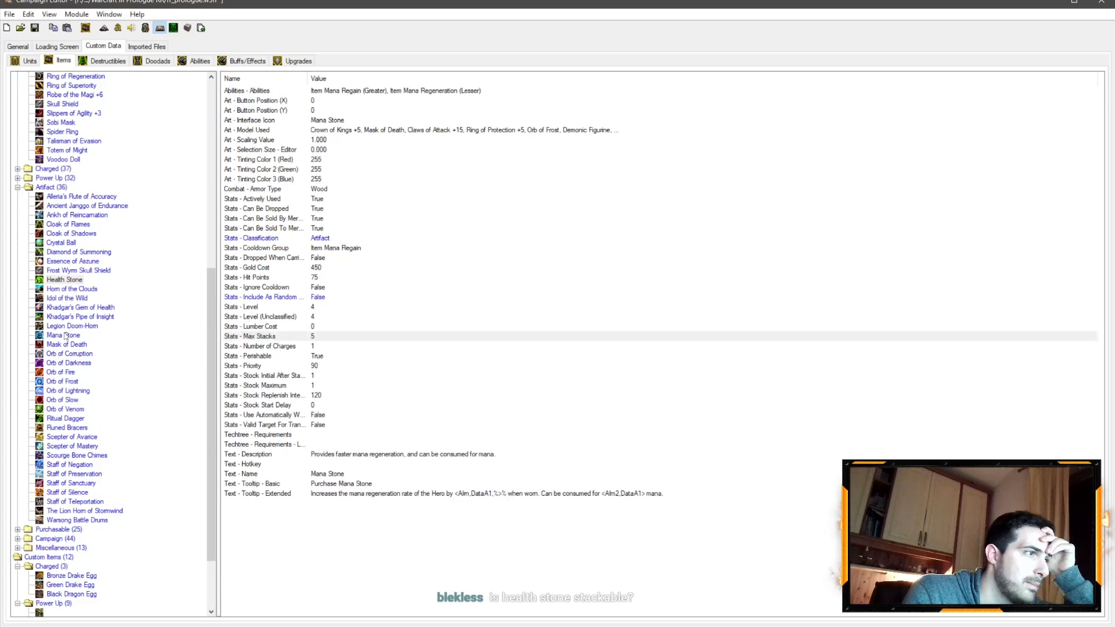
double_click(332, 337)
left_click(591, 316)
left_click(592, 316)
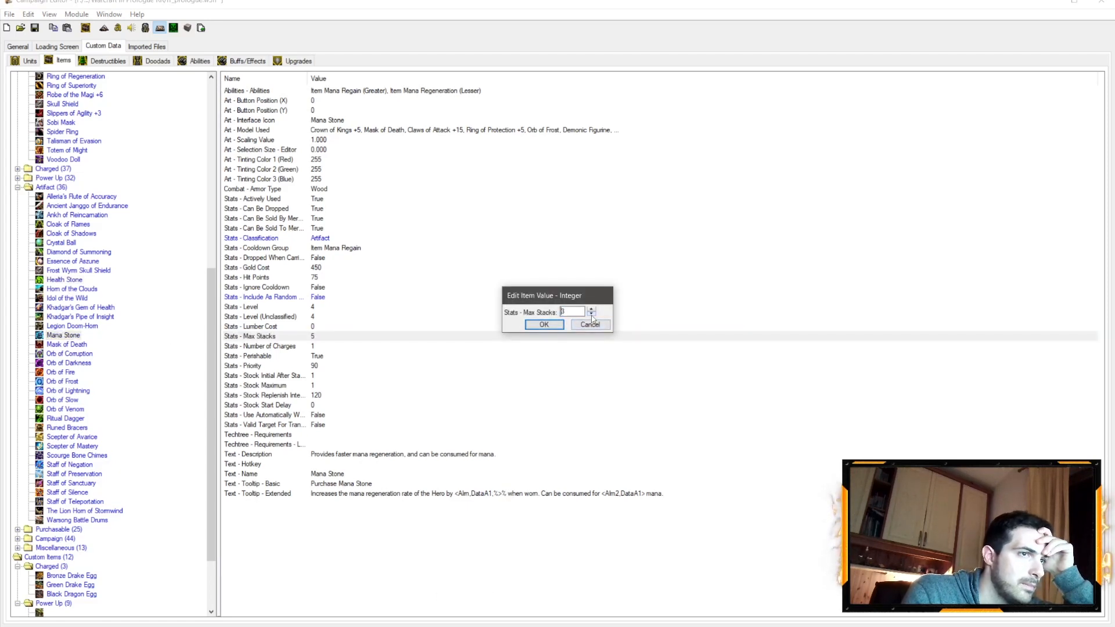
left_click(544, 325)
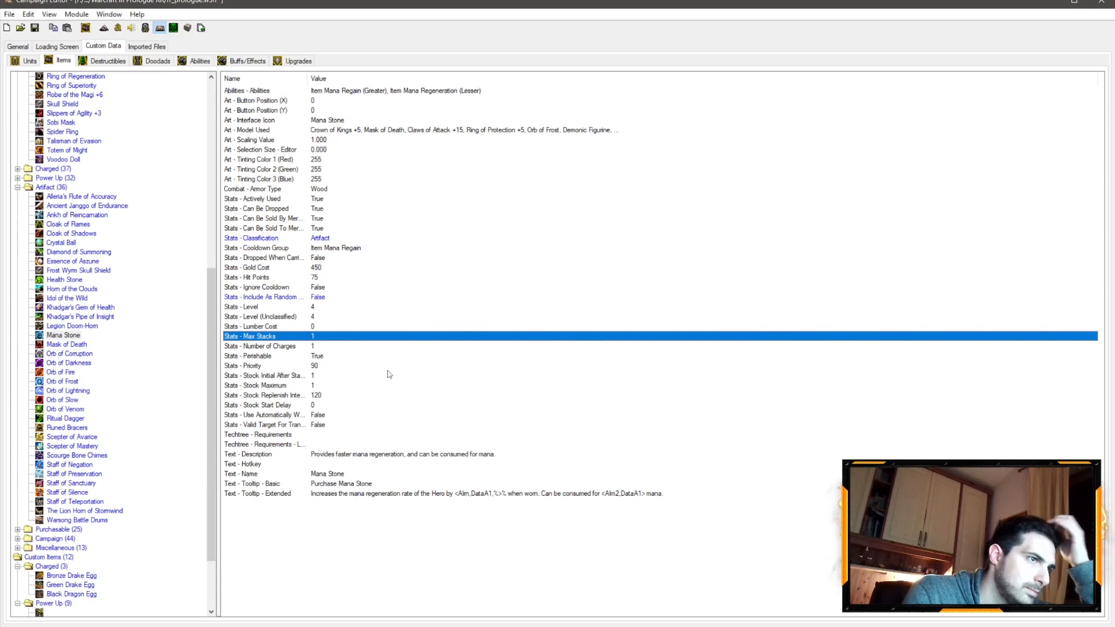
Examine further artifacts, including Mask of Death, Alleria's Flute of Accuracy and Khadgar's Pipe of Insight, and look over the Purchasable items list
left_click(77, 344)
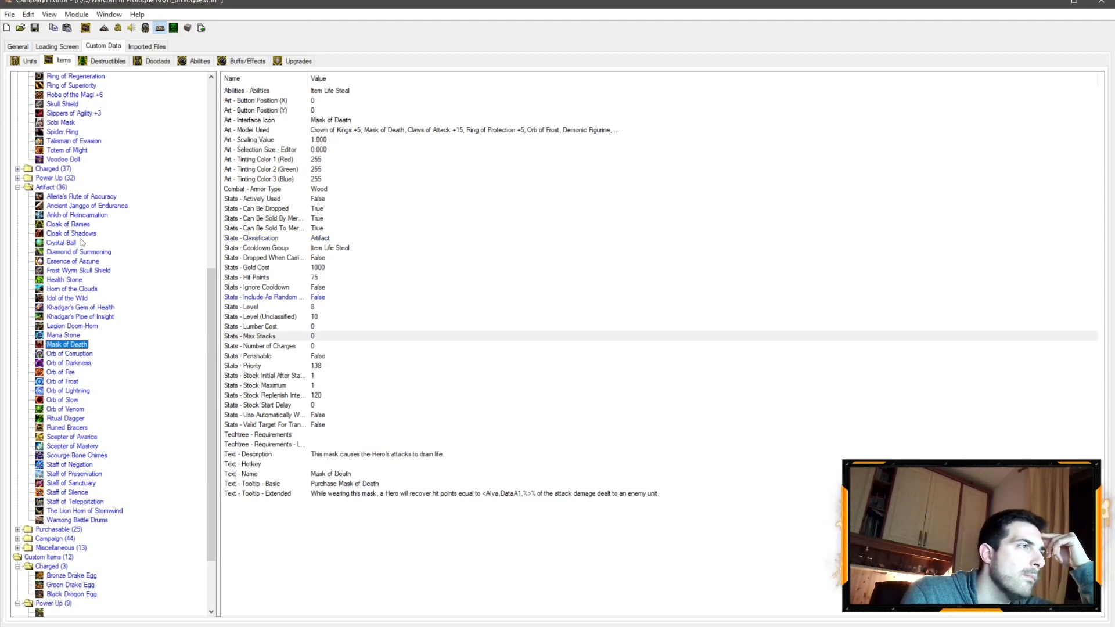
left_click(85, 198)
left_click(86, 208)
left_click(83, 217)
left_click(100, 317)
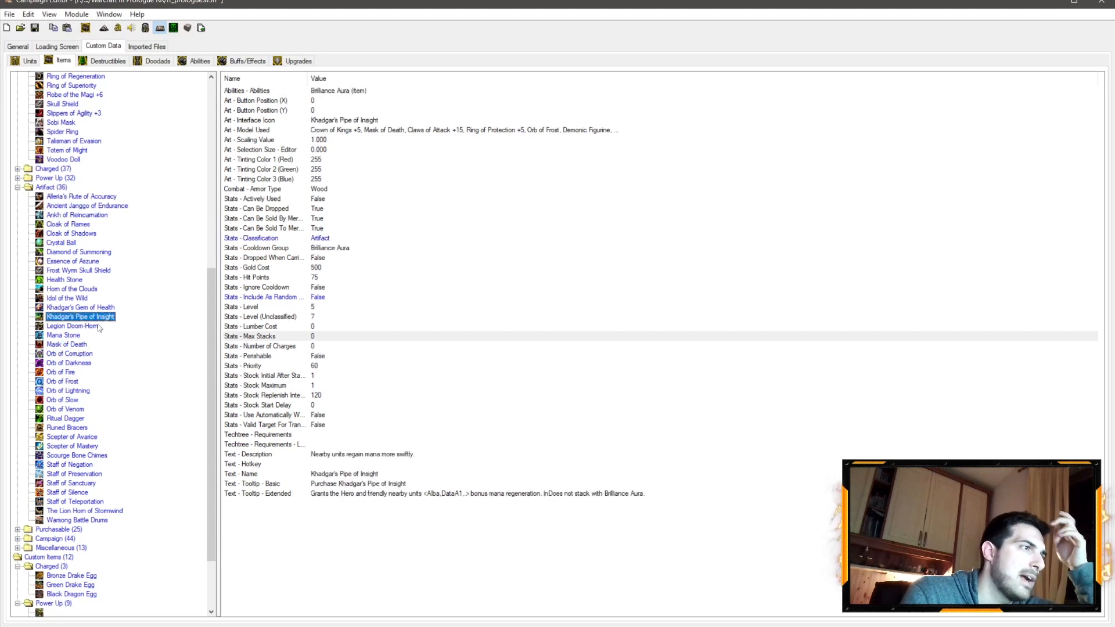
scroll(96, 331, "down", 3)
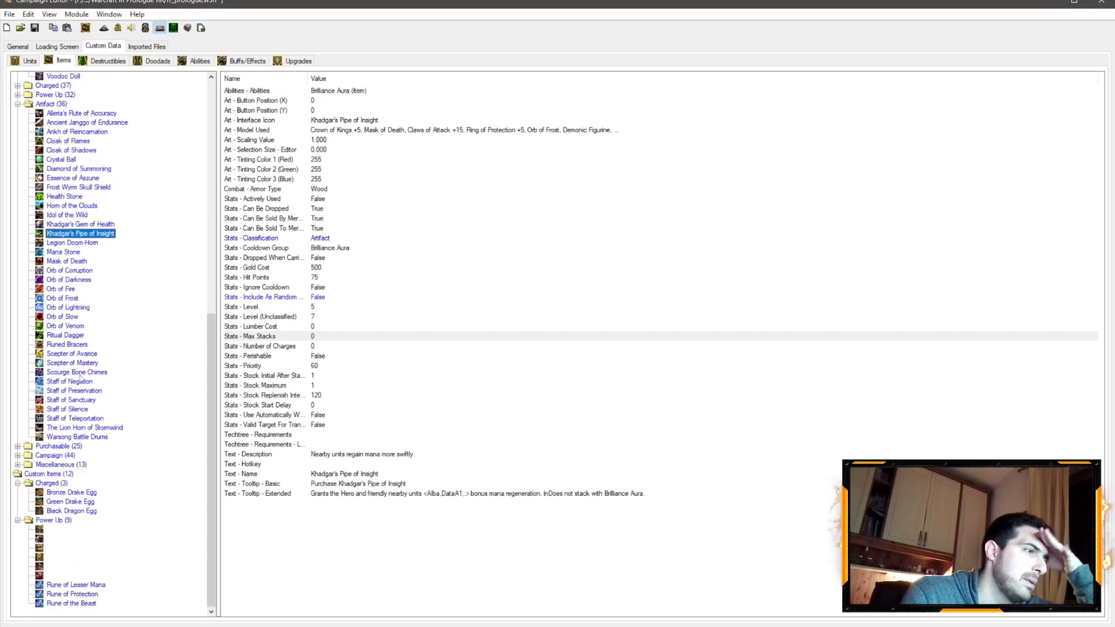
left_click(18, 446)
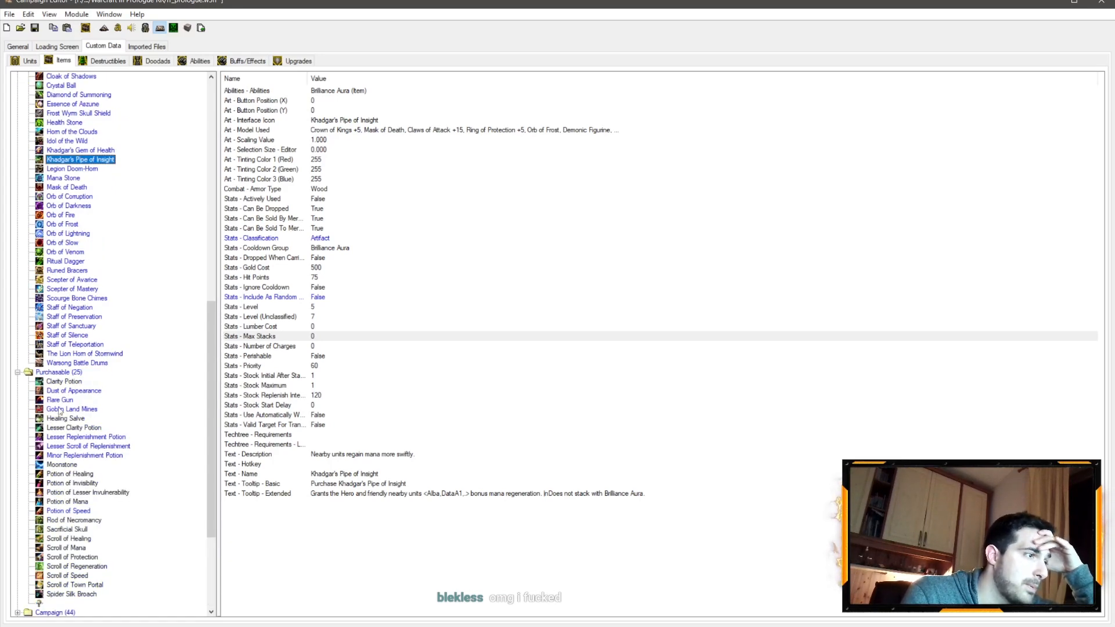
scroll(63, 414, "down", 5)
left_click(18, 242)
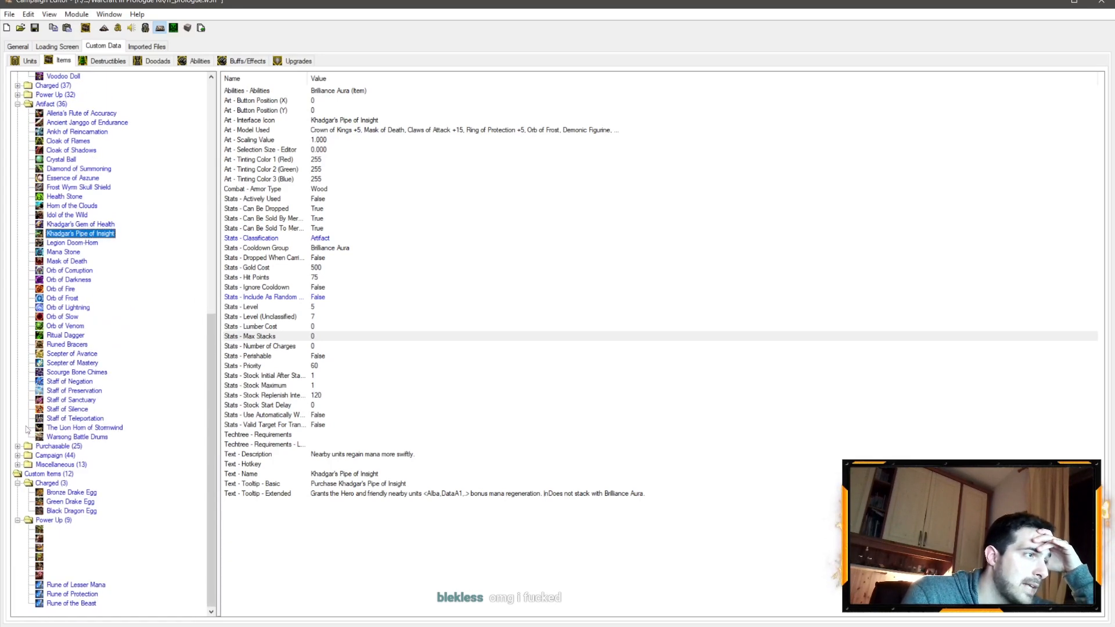
Examine the Campaign items' stats, including Note to Jaina Proudmoore, the Rings of the Archmagi, the Shadow Orbs and the Shadow Orb Fragment
left_click(18, 455)
scroll(78, 354, "down", 4)
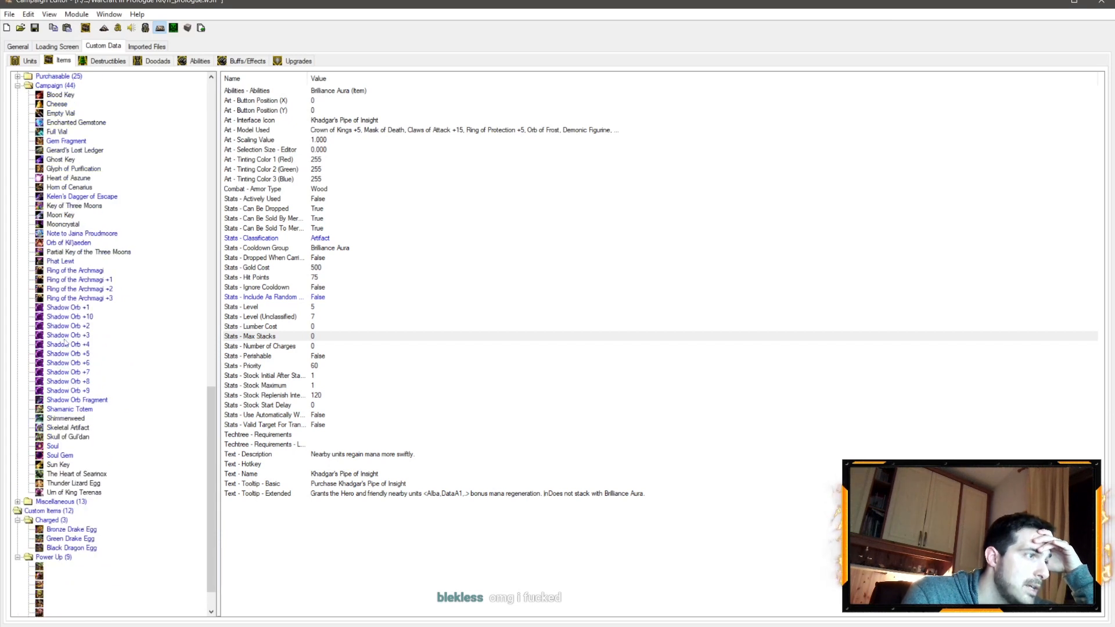
left_click(71, 338)
scroll(76, 350, "up", 1)
left_click(65, 242)
left_click(76, 259)
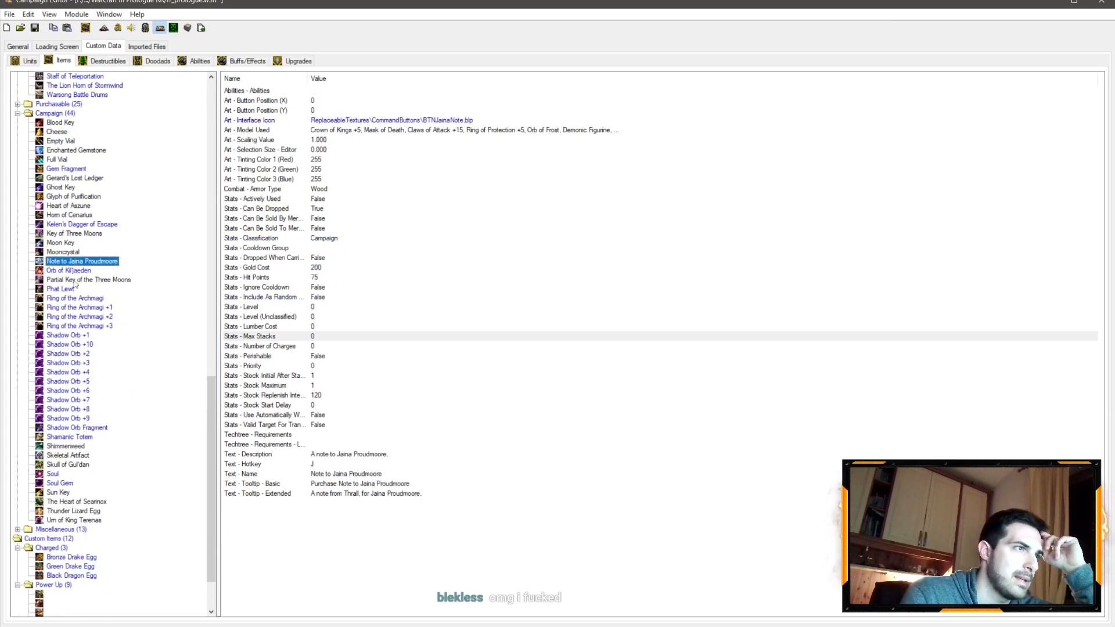
left_click(90, 309)
left_click(87, 299)
left_click(87, 307)
left_click(83, 327)
left_click(78, 336)
left_click(70, 364)
left_click(65, 401)
left_click(76, 428)
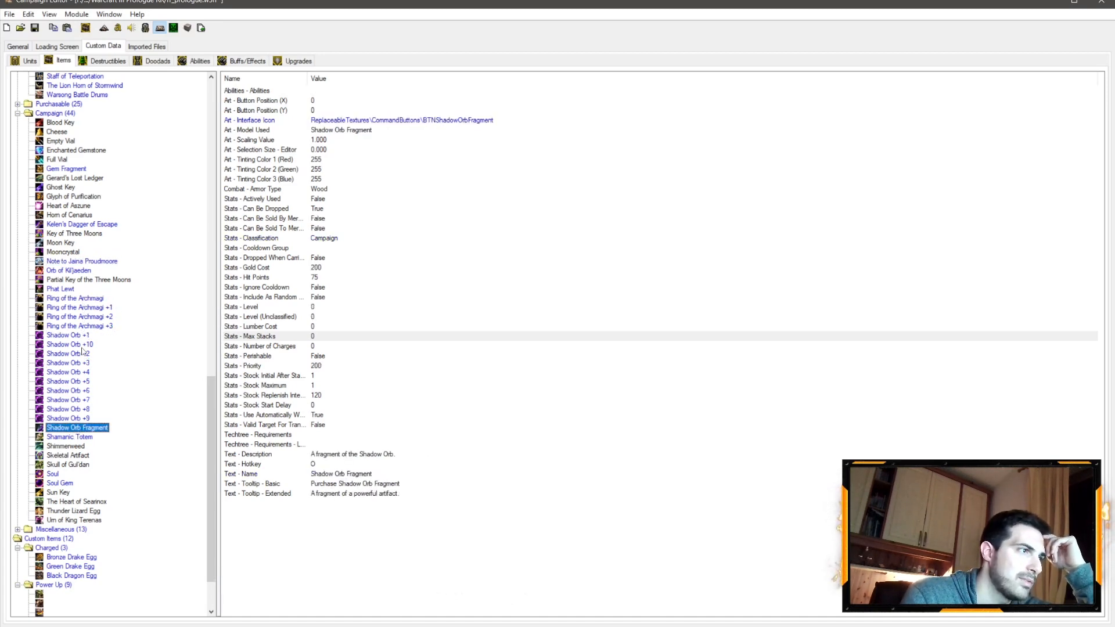
left_click(69, 390)
left_click(93, 308)
left_click(94, 428)
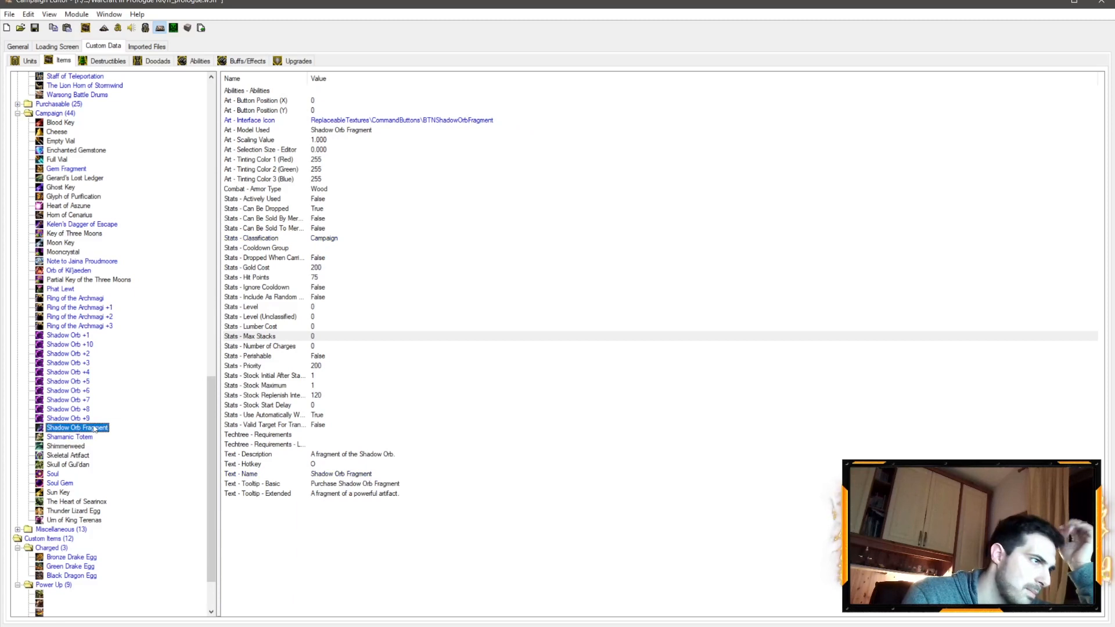
Change the Shamanic Totem's classification to Artifact
left_click(81, 438)
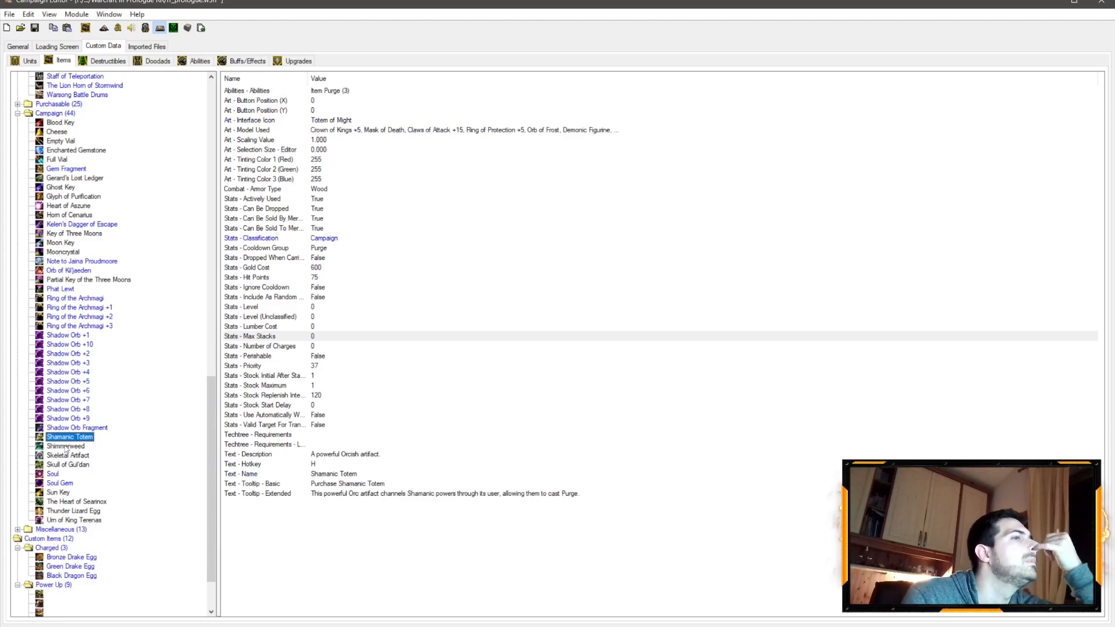
double_click(329, 239)
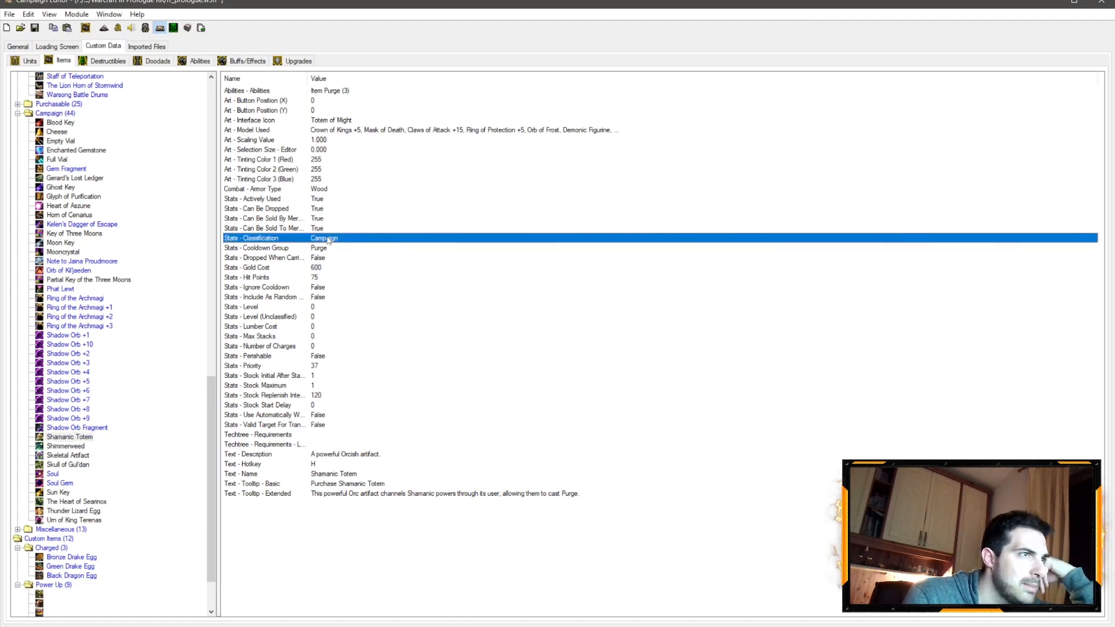
left_click(589, 314)
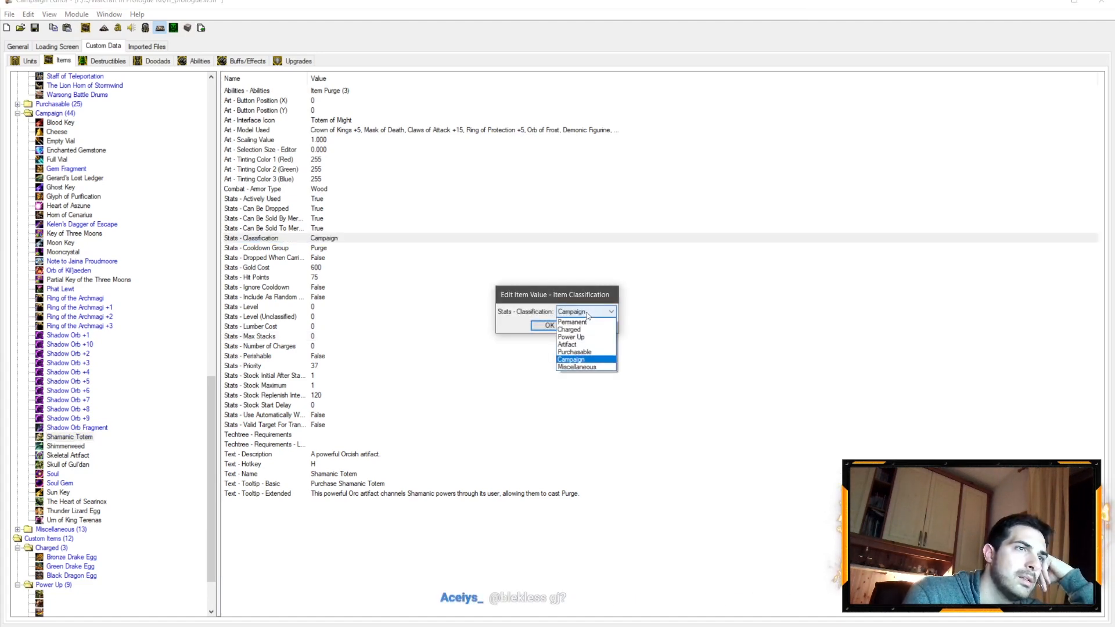
left_click(569, 345)
key("Return")
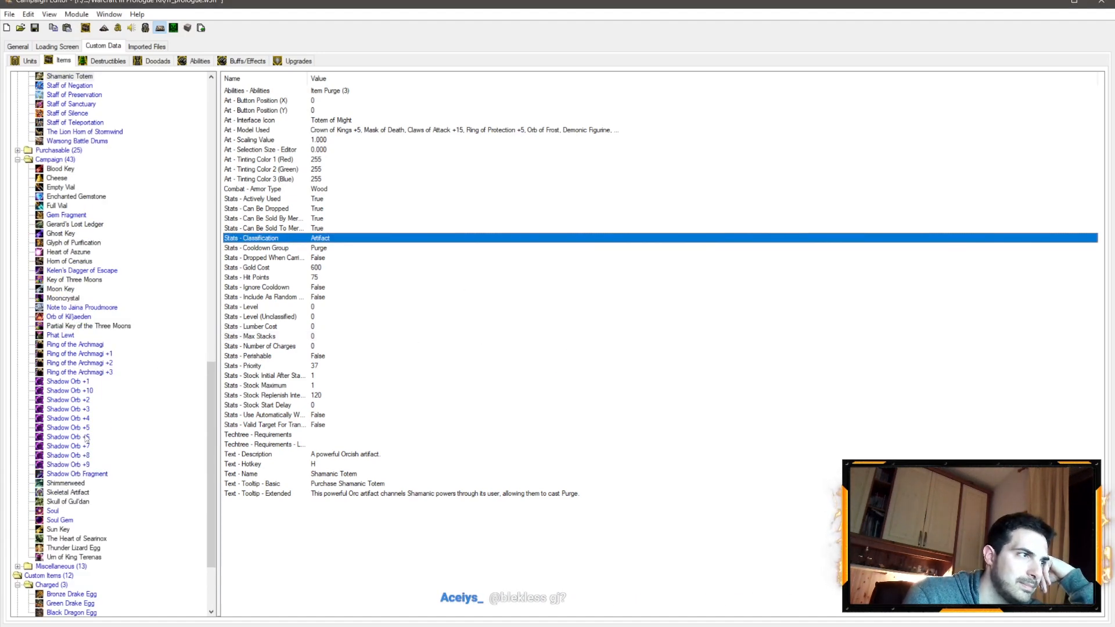
Examine the stats of further Campaign items, including the Skeletal Artifact, Skull of Gul'dan, Moon Key, Partial Key of the Three Moons and Cheese
scroll(102, 405, "down", 2)
left_click(51, 384)
left_click(65, 391)
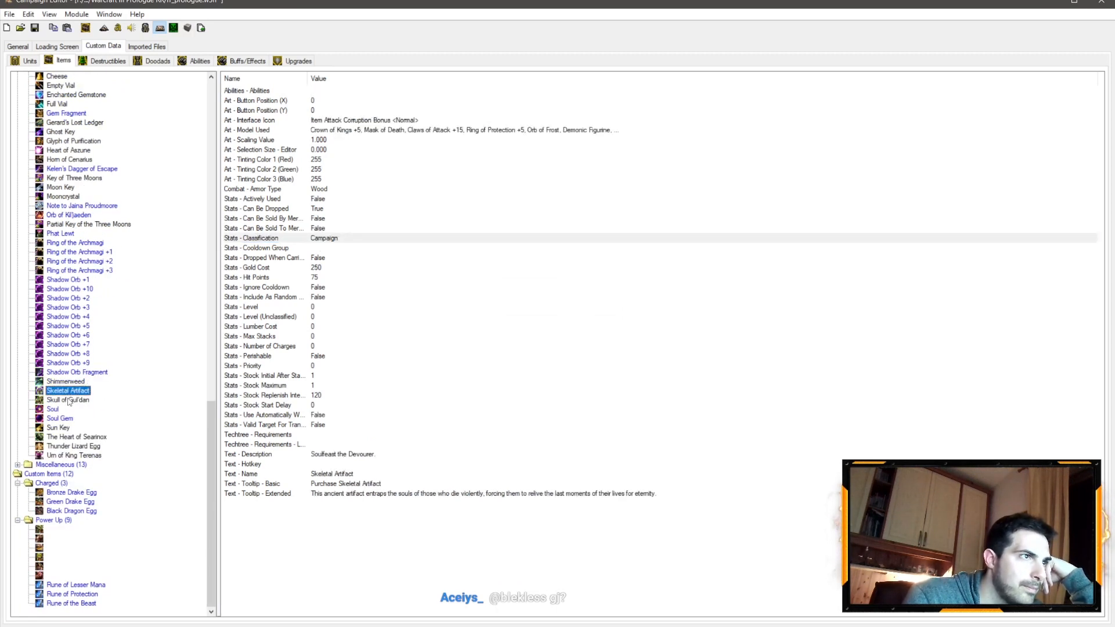
left_click(68, 400)
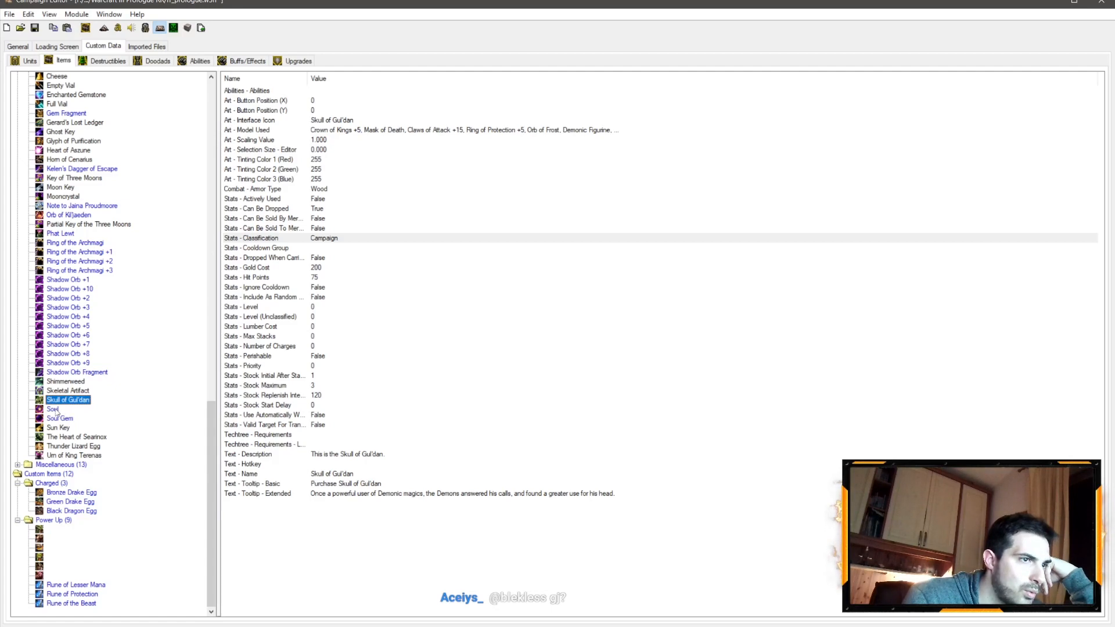
scroll(57, 413, "up", 5)
left_click(93, 262)
left_click(74, 272)
left_click(74, 288)
left_click(87, 308)
left_click(86, 298)
left_click(87, 307)
left_click(85, 319)
left_click(68, 327)
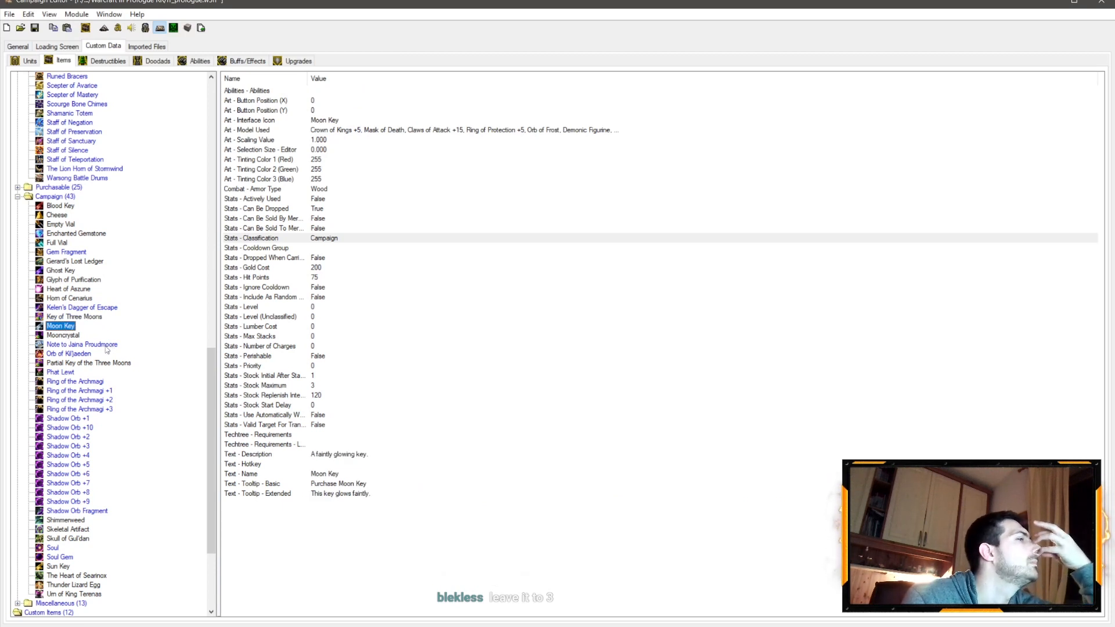
left_click(99, 363)
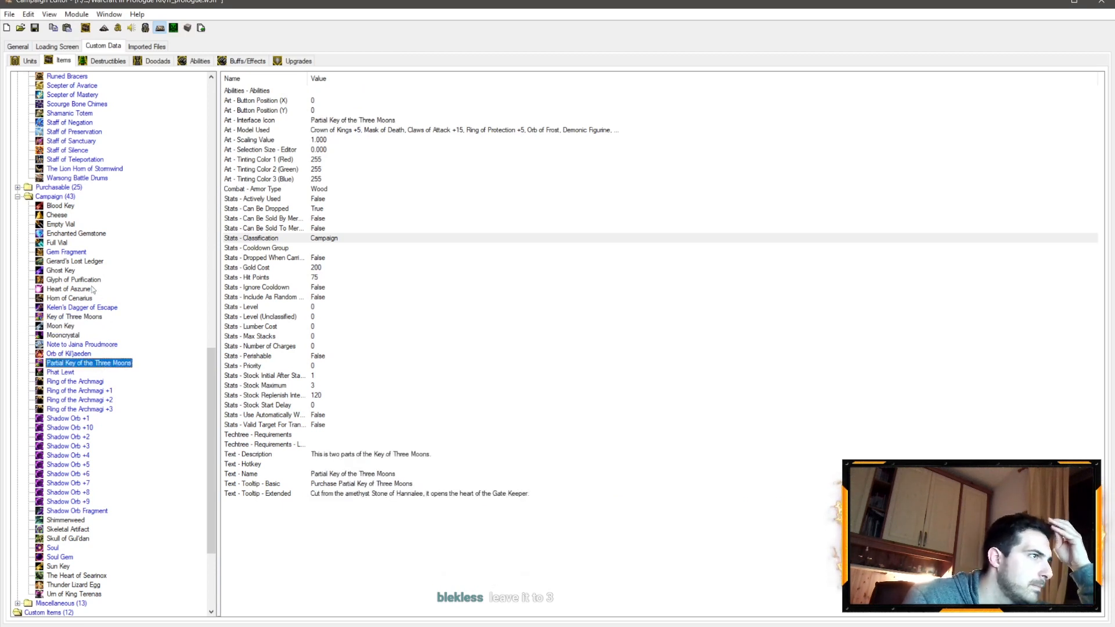
left_click(56, 216)
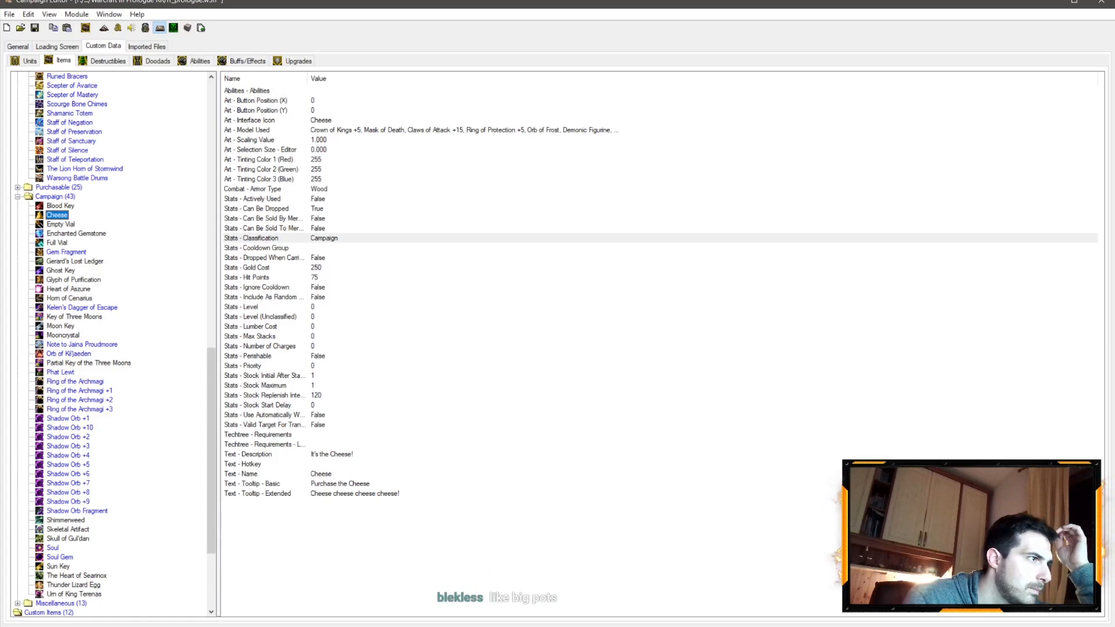
Set the Max Stacks stat of the Health Stone artifact to 3
scroll(102, 288, "up", 6)
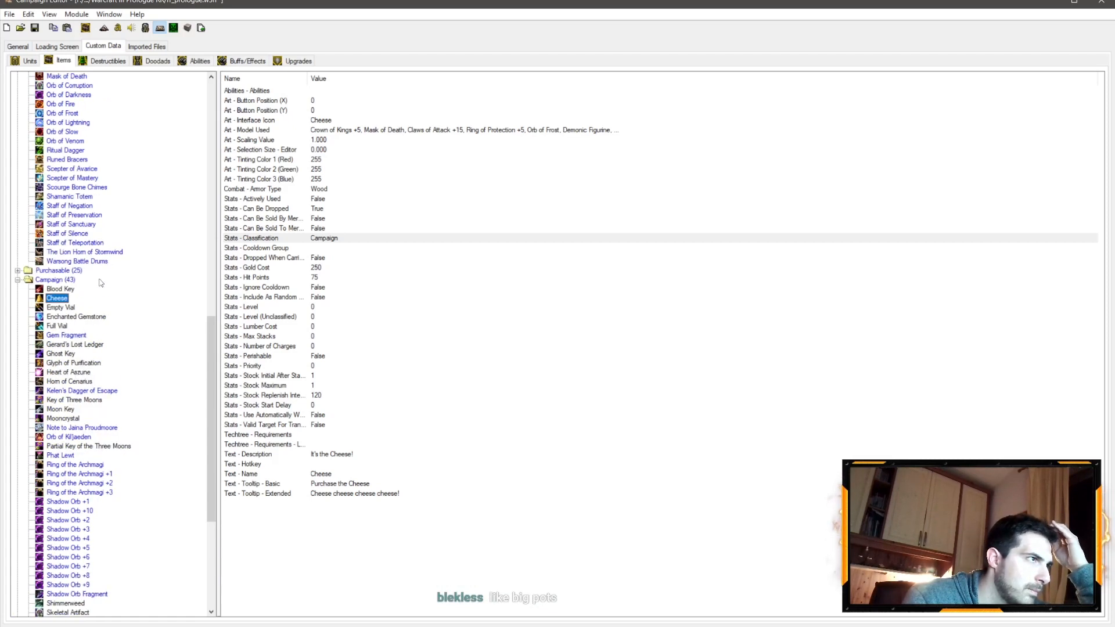
left_click(69, 224)
scroll(103, 273, "up", 3)
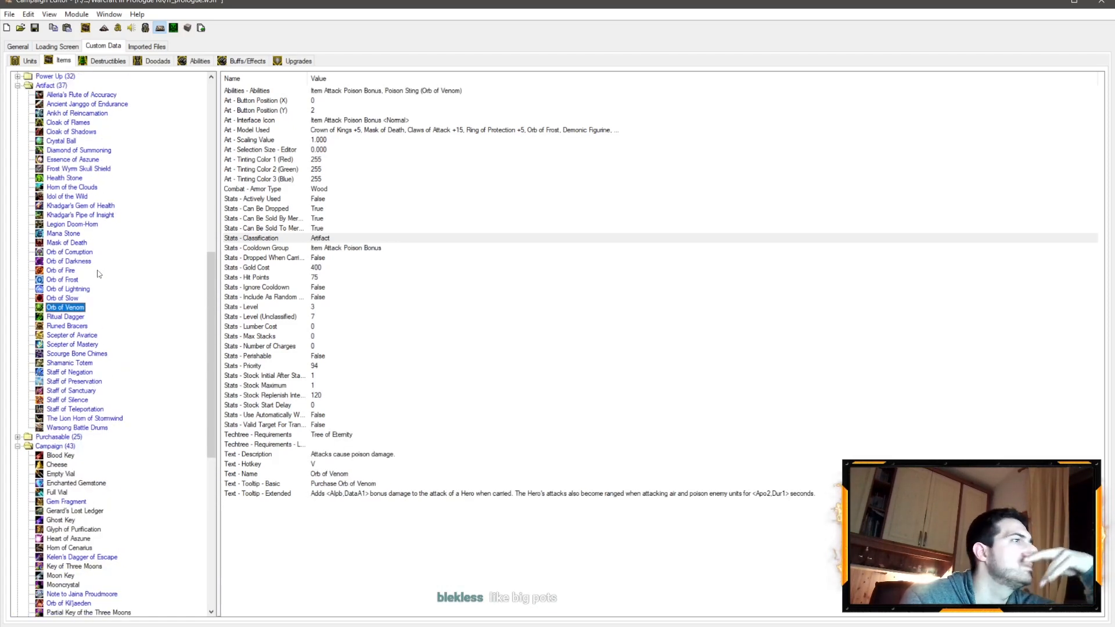
left_click(72, 179)
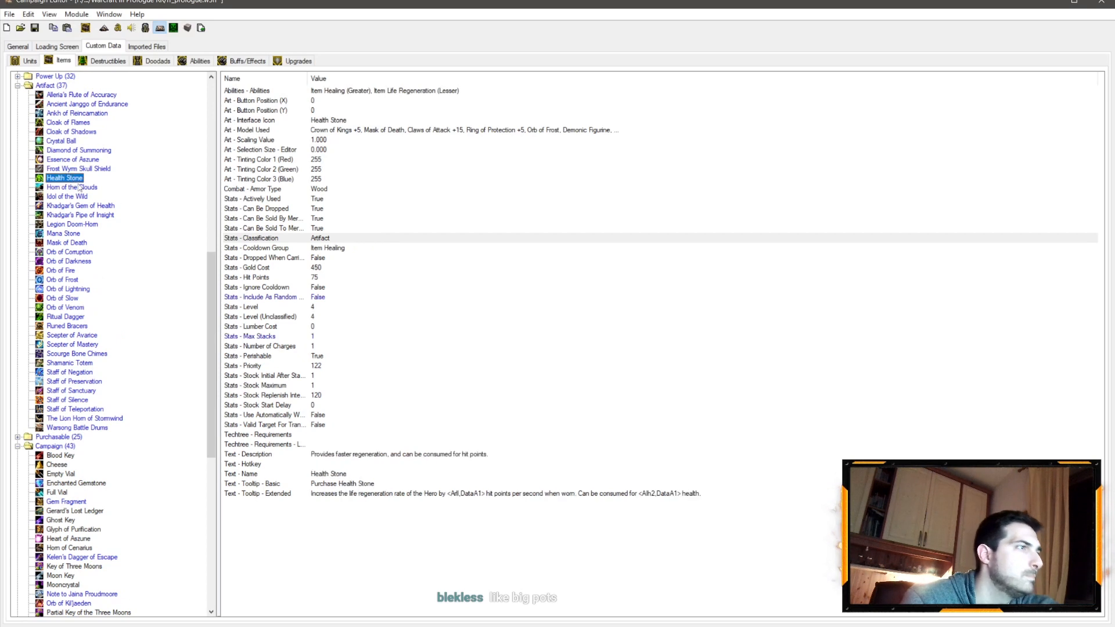
double_click(313, 337)
left_click(591, 309)
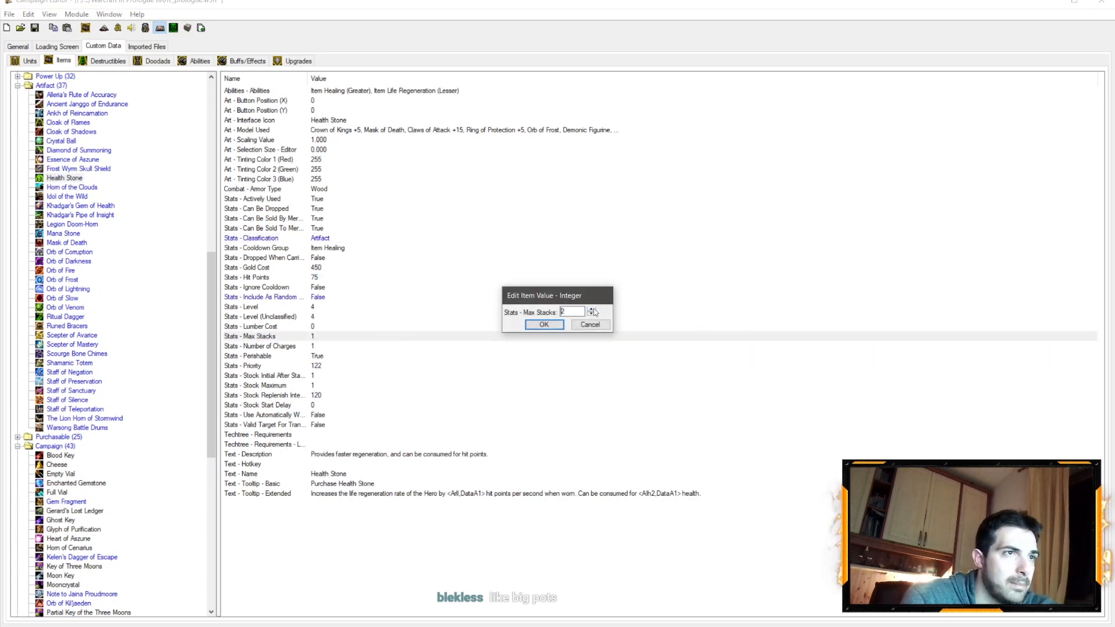
left_click(591, 310)
left_click(543, 325)
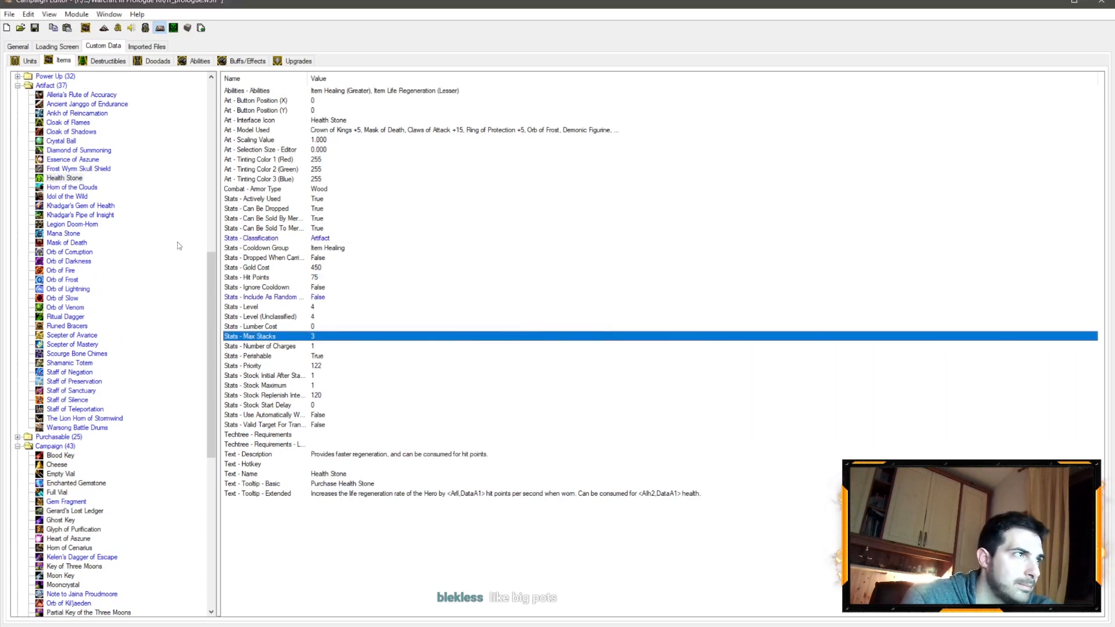
Set the Max Stacks stat of the Mana Stone artifact to 3
left_click(64, 233)
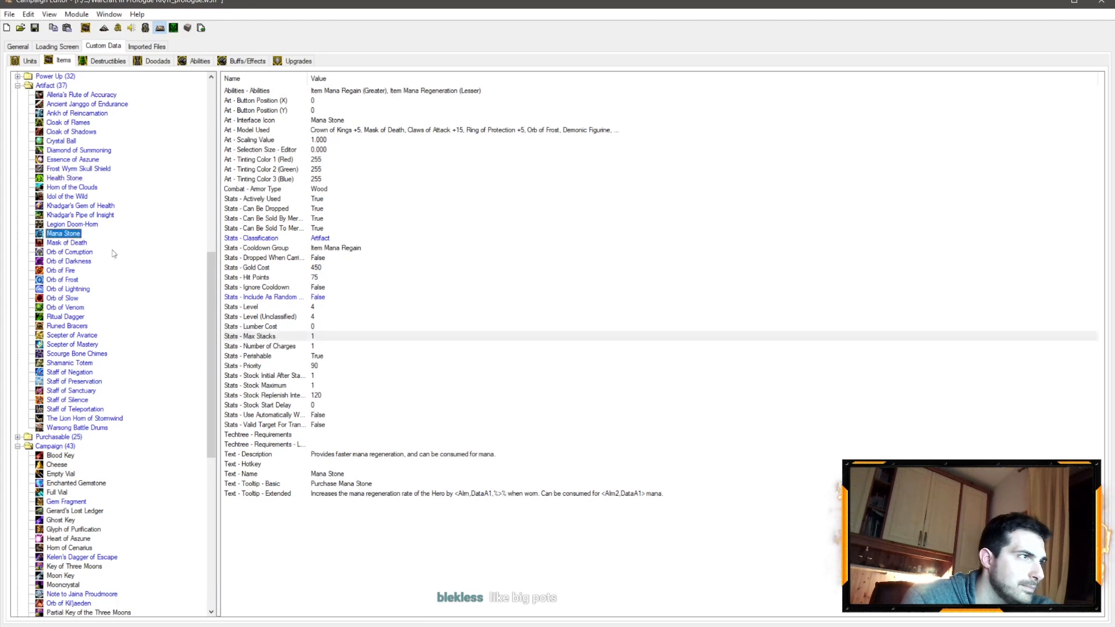
double_click(314, 336)
left_click(543, 325)
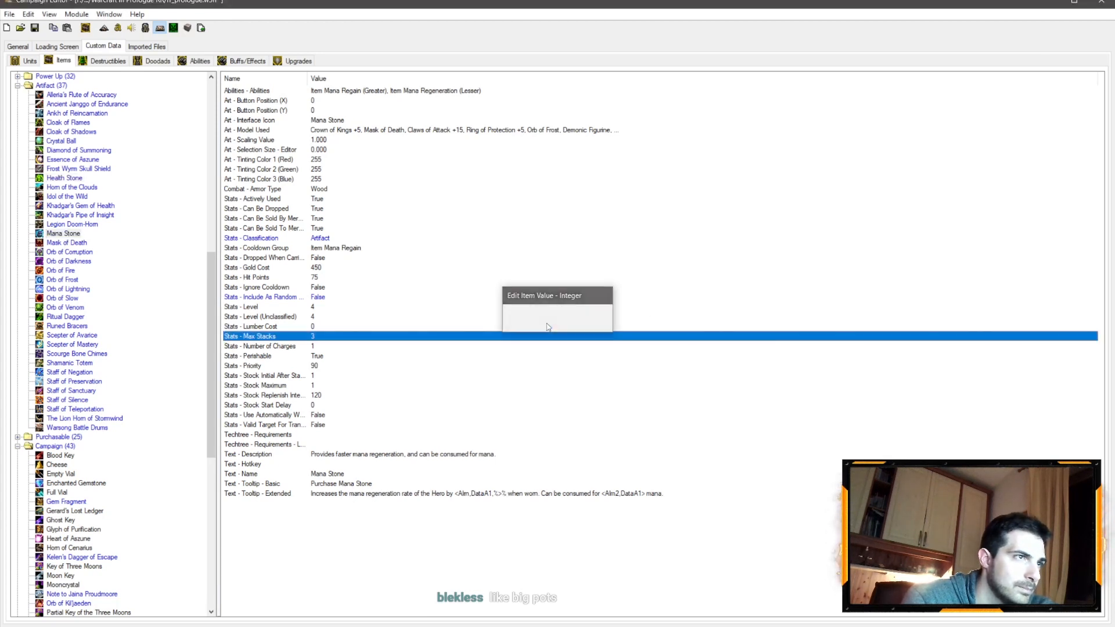
Examine the stats of other artifacts, including the orbs, Runed Bracers, the two Scepters, Scourge Bone Chimes and The Lion Horn of Stormwind
left_click(77, 197)
left_click(76, 188)
left_click(85, 123)
left_click(83, 104)
left_click(79, 317)
left_click(67, 307)
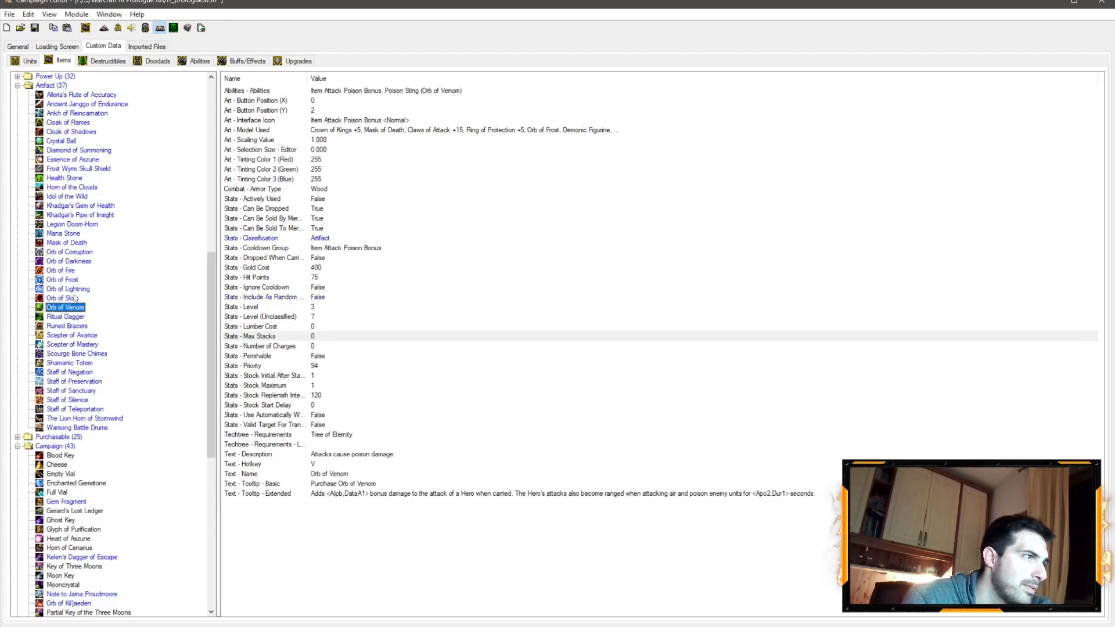
left_click(73, 291)
left_click(72, 273)
left_click(71, 317)
left_click(70, 326)
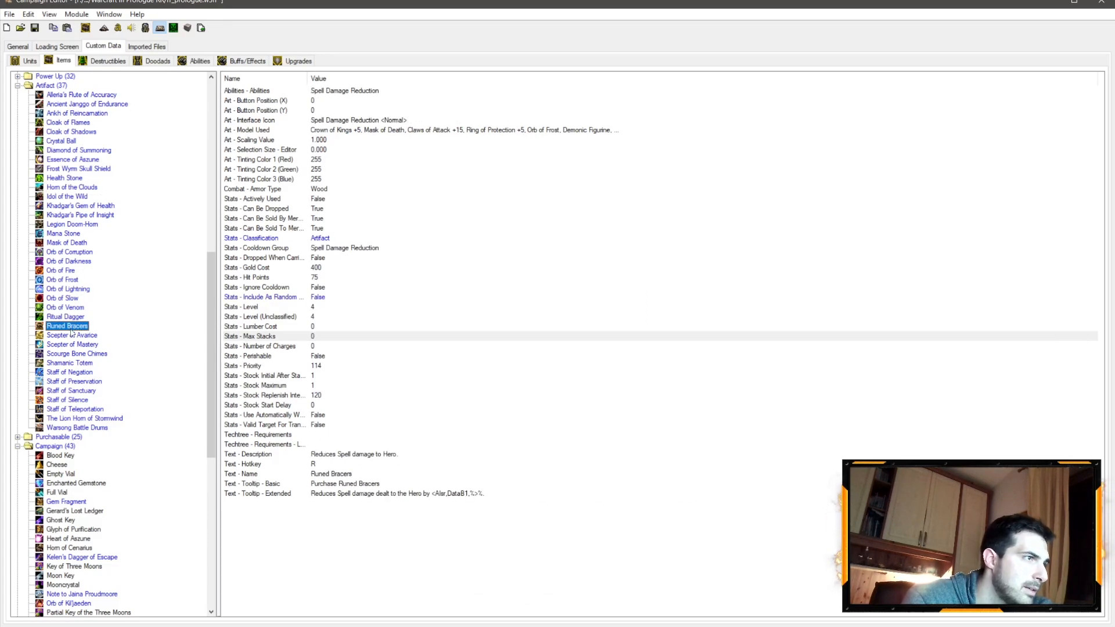
left_click(71, 337)
left_click(80, 345)
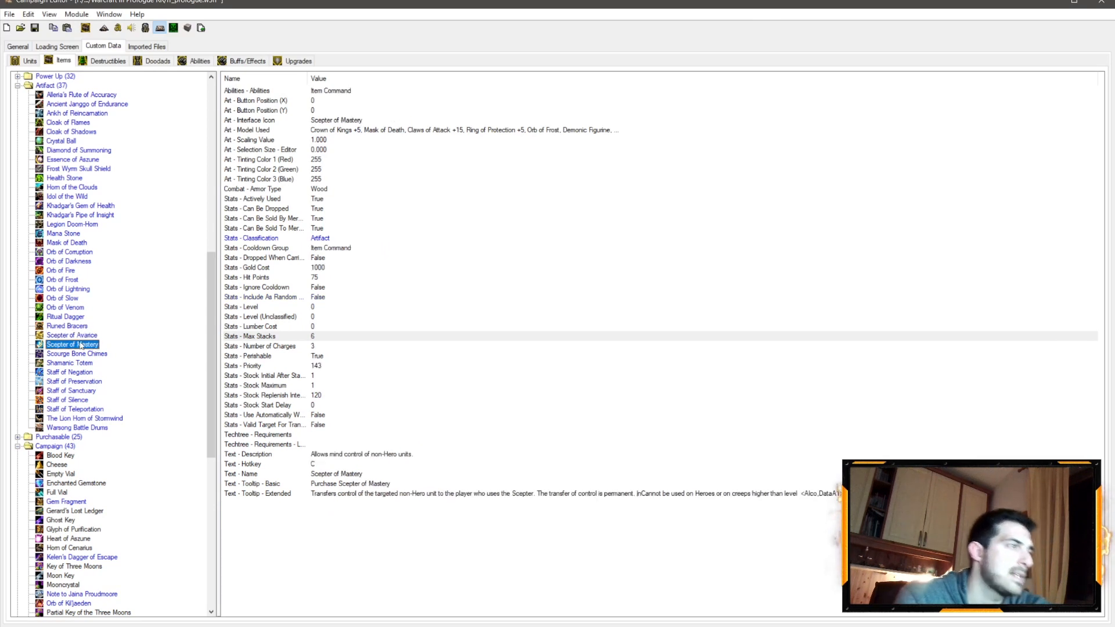
left_click(100, 355)
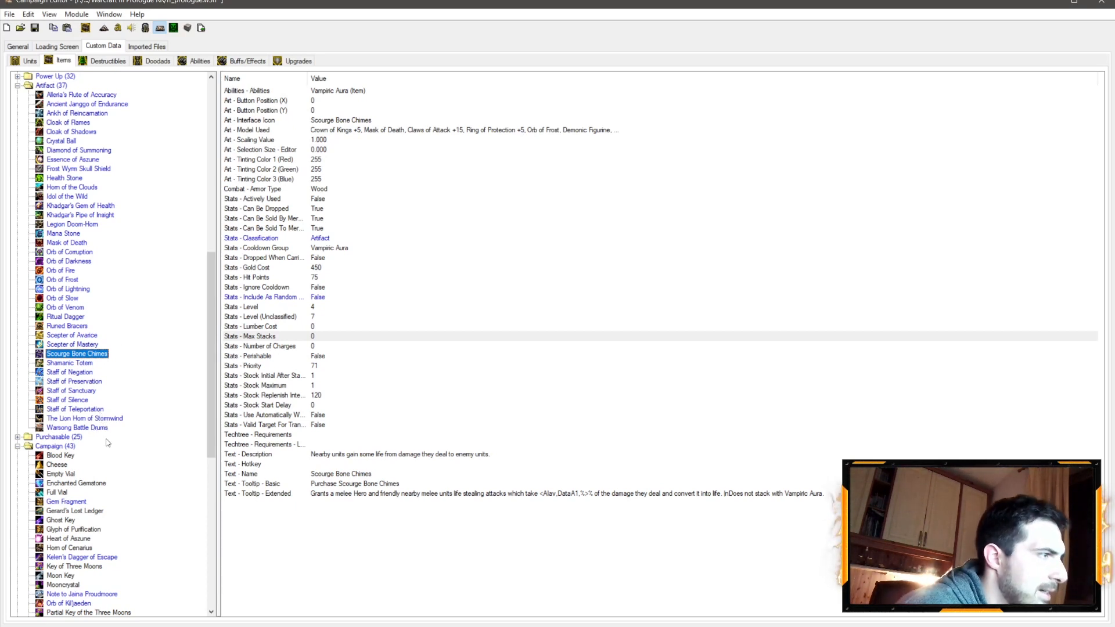
left_click(102, 428)
left_click(98, 419)
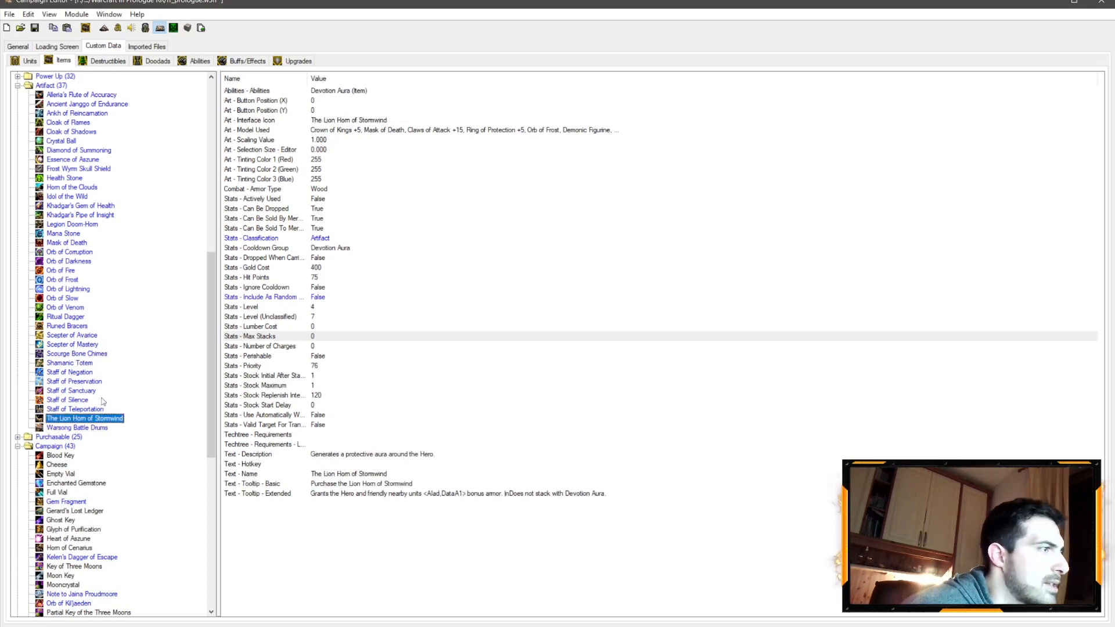
left_click(77, 409)
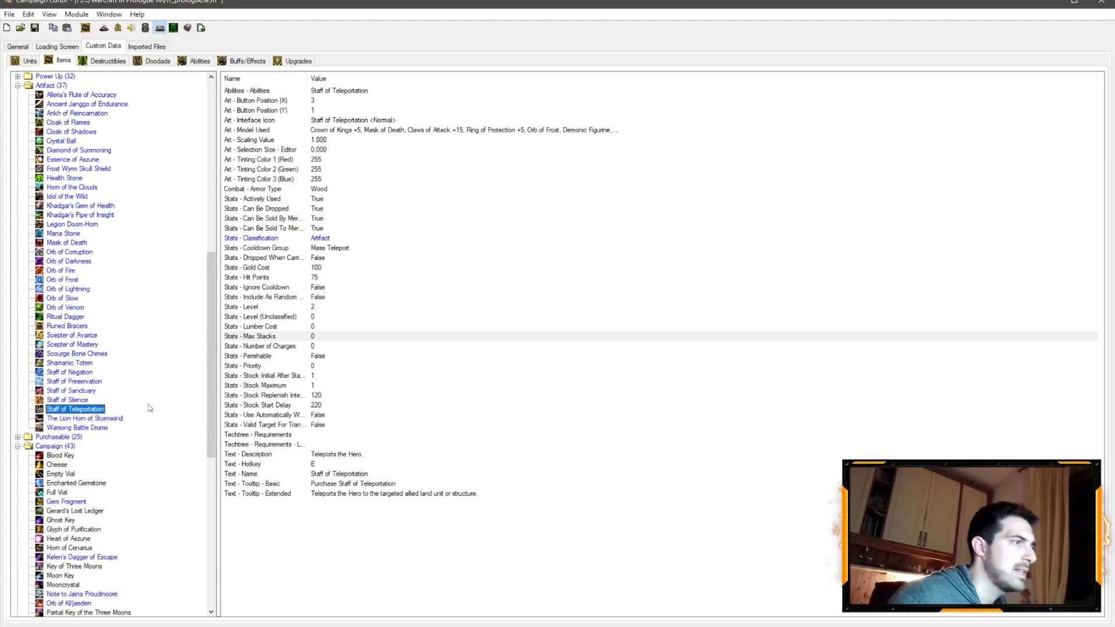
double_click(327, 238)
left_click(580, 312)
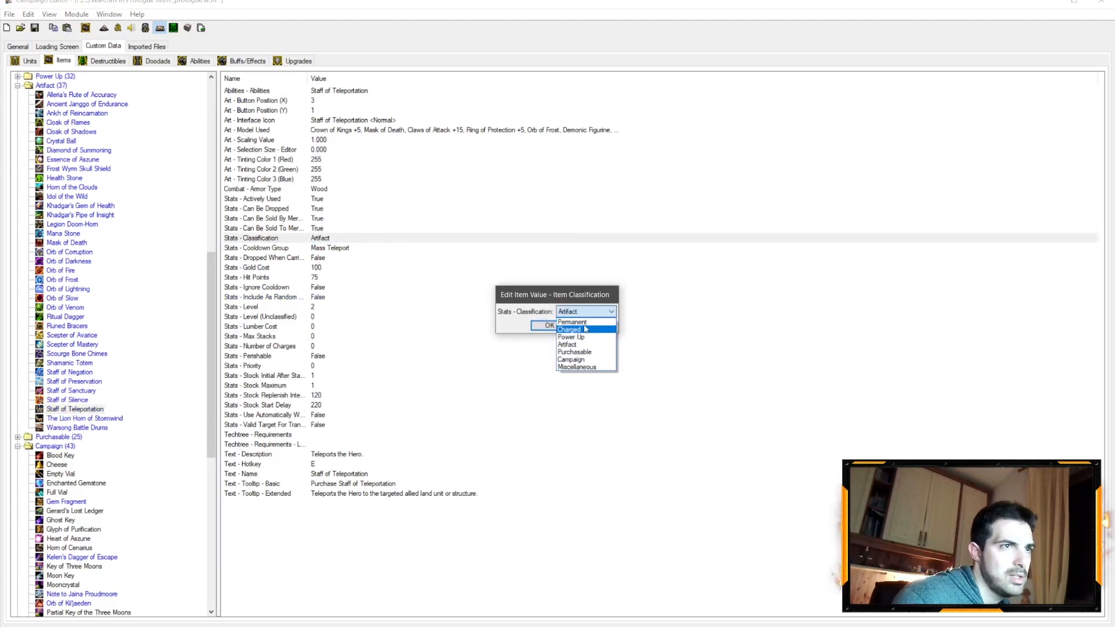
left_click(540, 302)
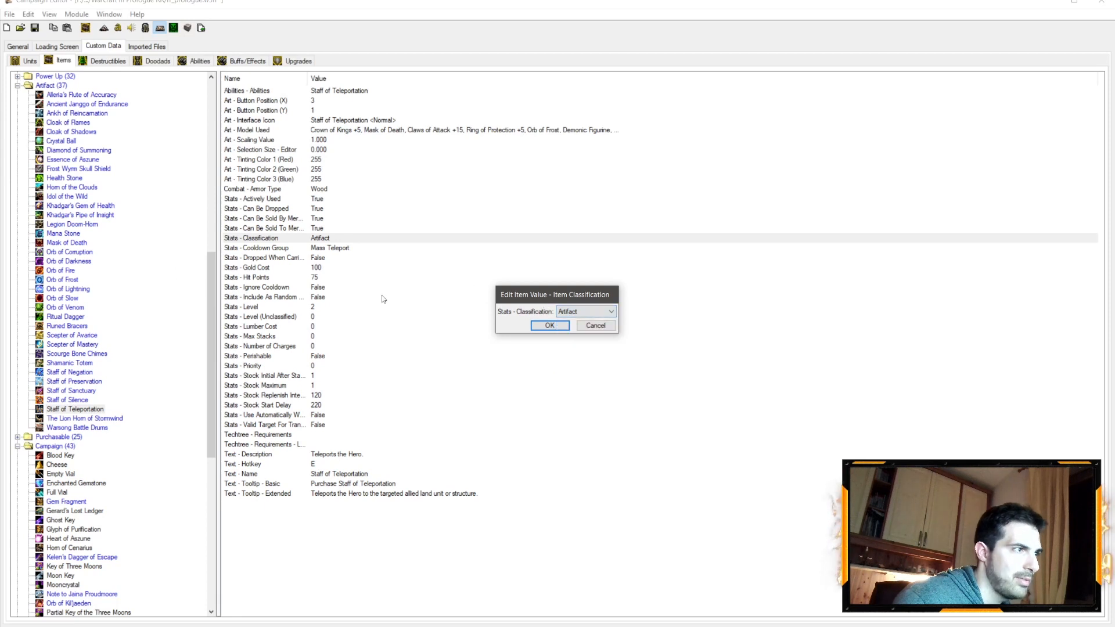
left_click(568, 327)
Compare the stats of the Staffs of Preservation, Teleportation, Negation and Sanctuary
left_click(93, 383)
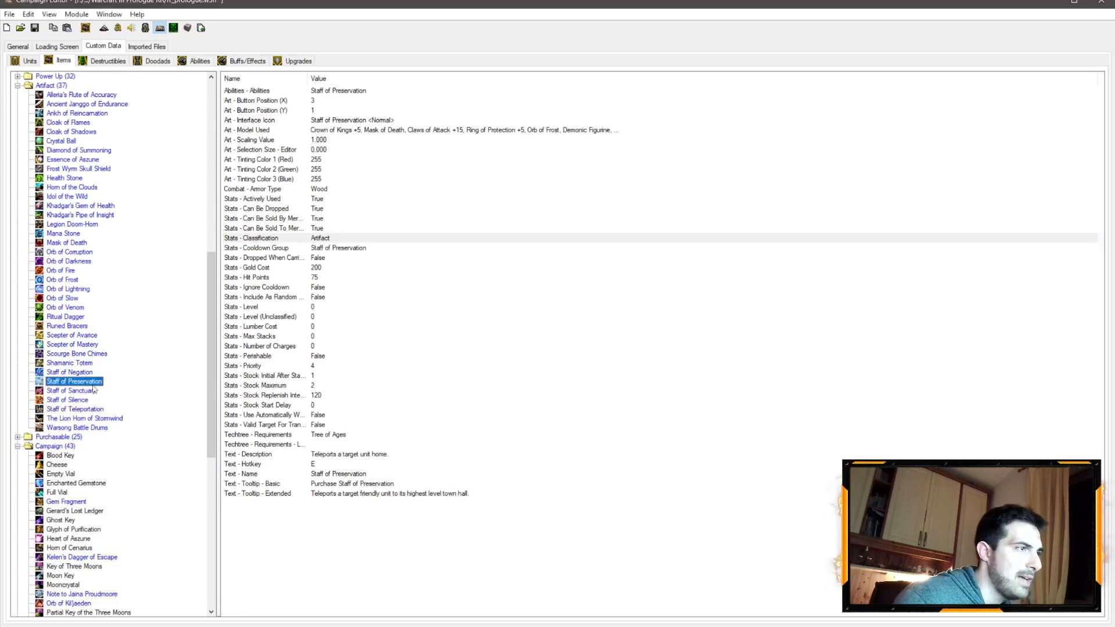
left_click(77, 409)
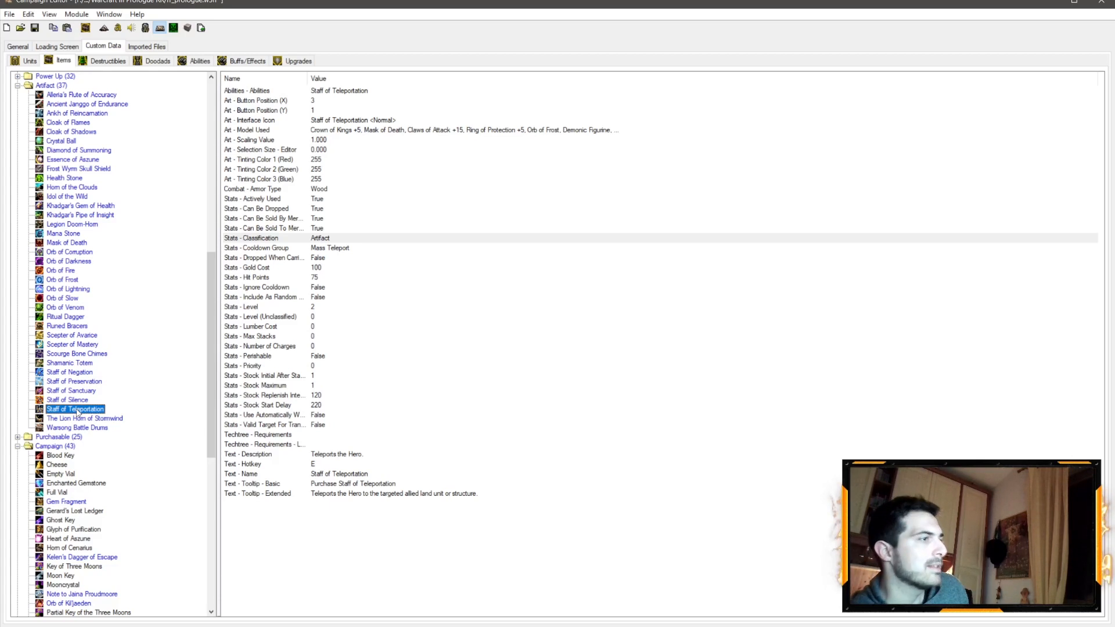
left_click(81, 372)
left_click(70, 391)
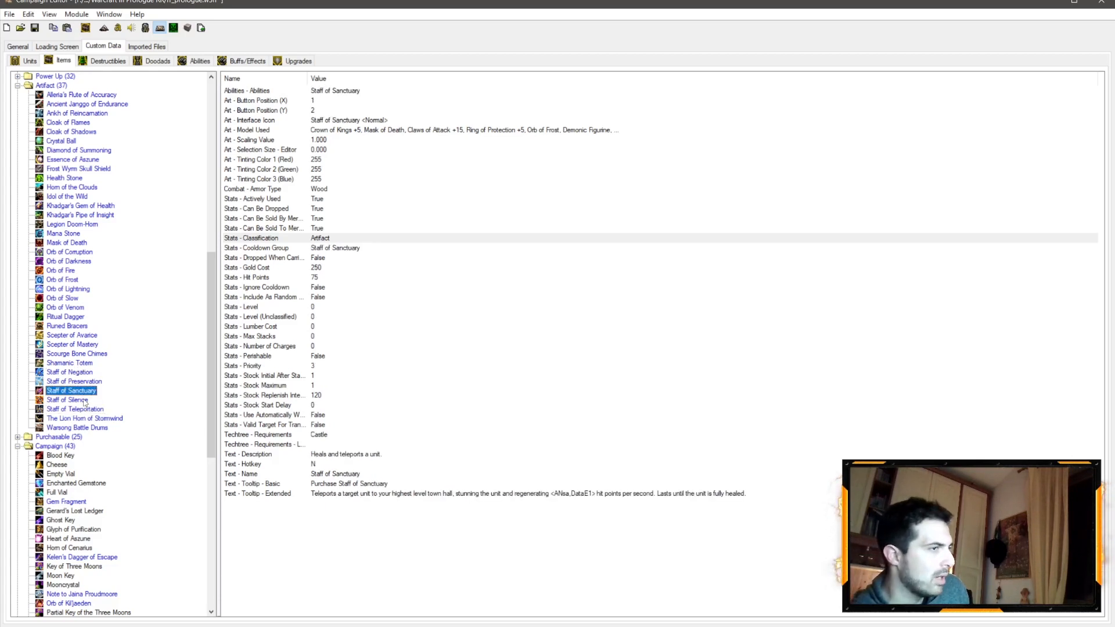
left_click(78, 409)
left_click(74, 381)
Collapse the Artifact and Campaign item categories and view the custom Rune of Protection's stats
scroll(87, 372, "up", 4)
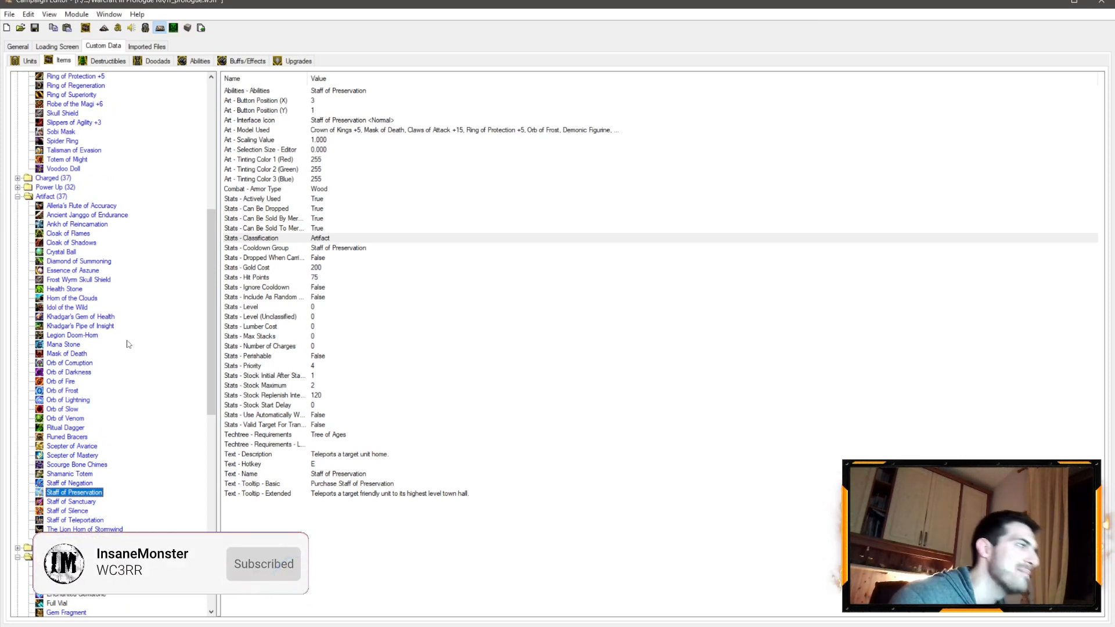
scroll(96, 304, "up", 4)
left_click(18, 307)
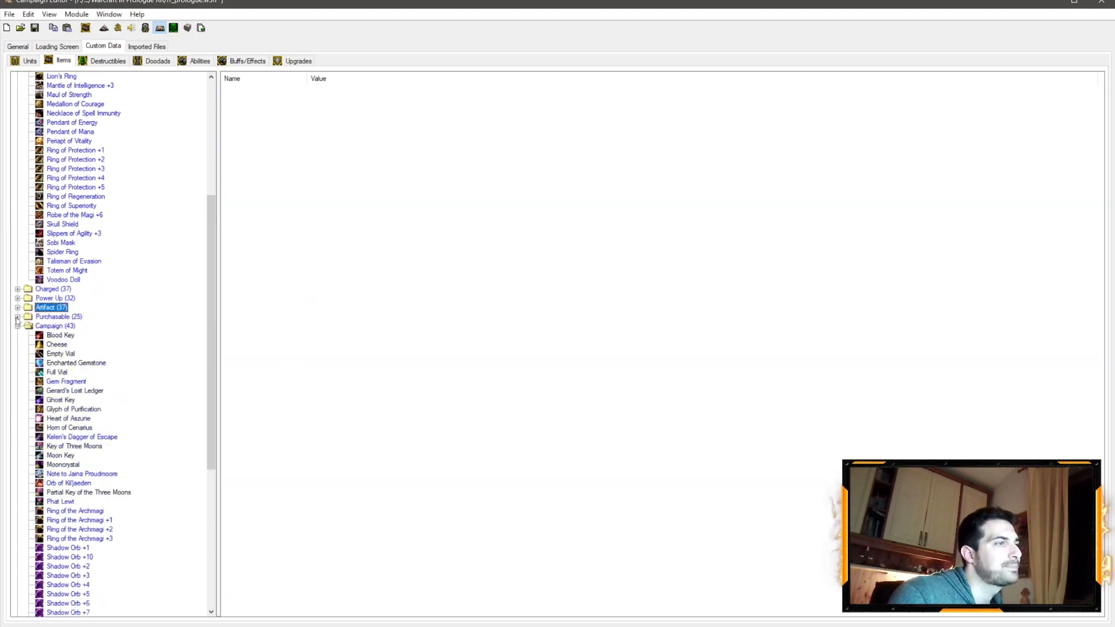
left_click(17, 325)
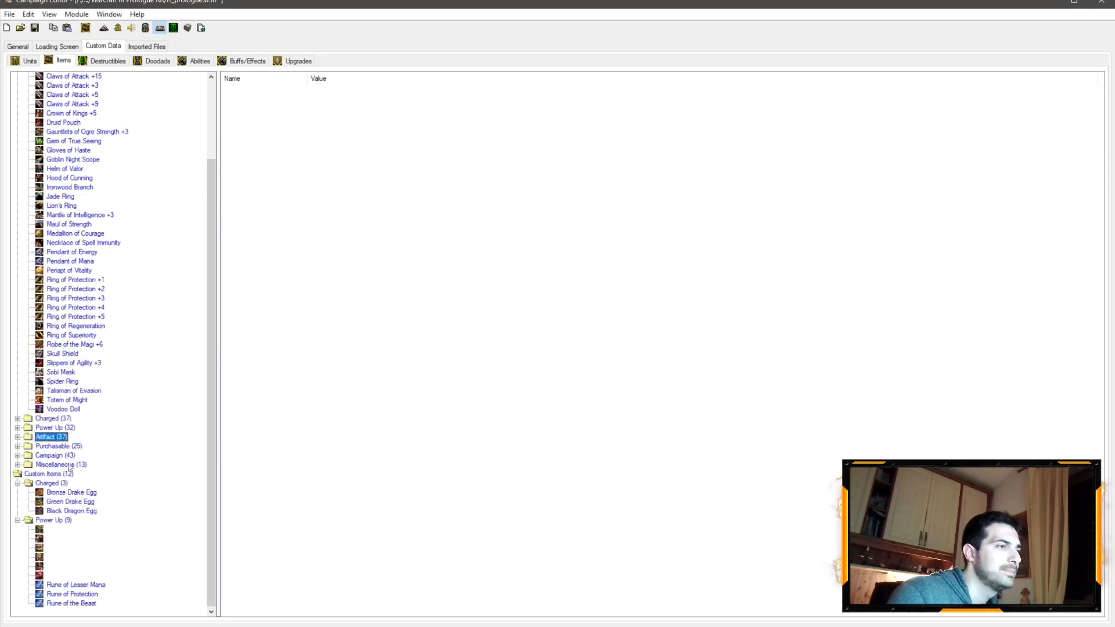
left_click(57, 595)
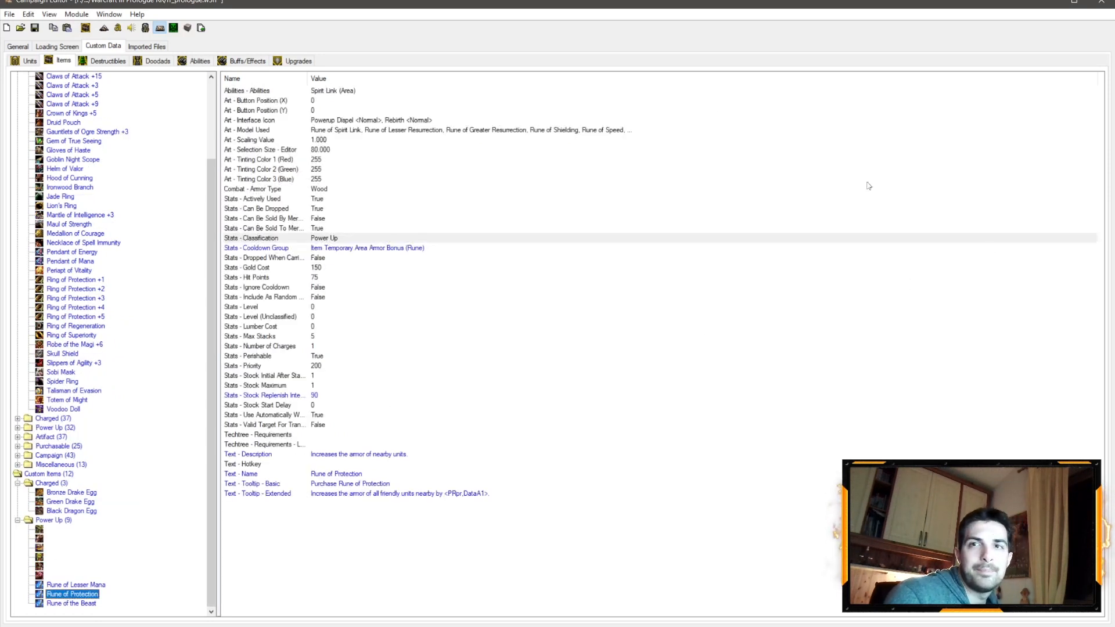
Save the campaign, continuing despite its references to unknown map files
left_click(35, 28)
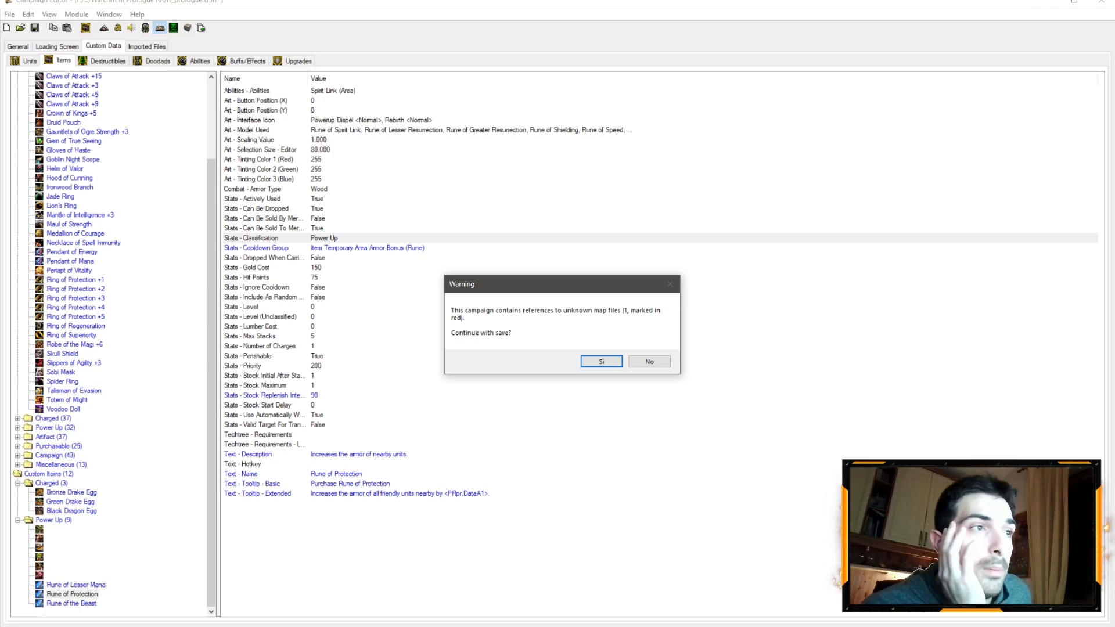
left_click(588, 365)
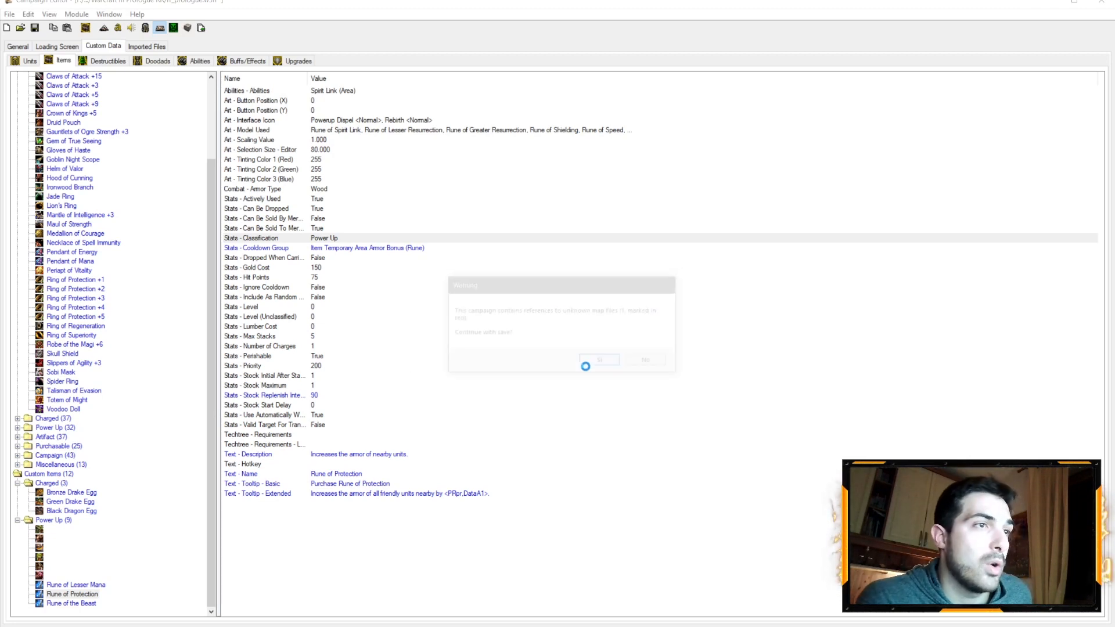